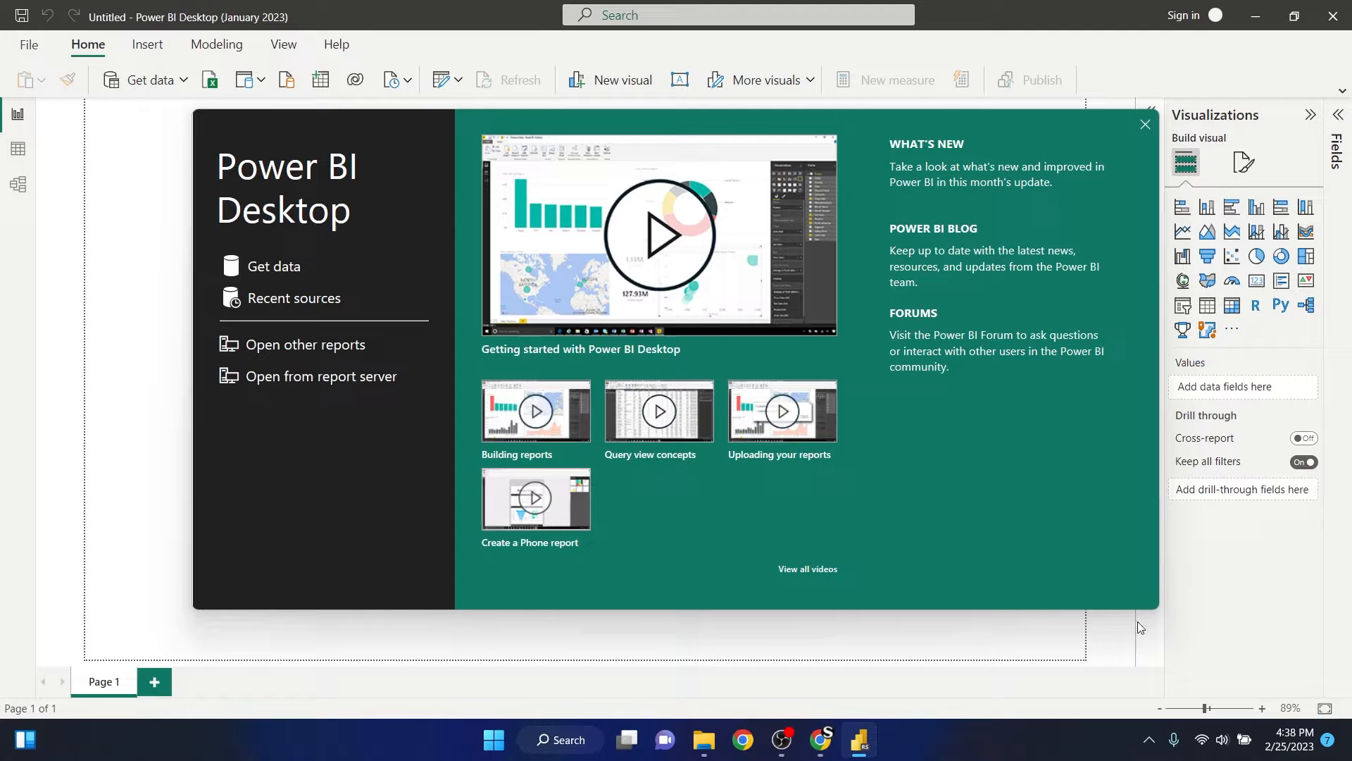
- Switch to Chrome and show the FIFA 23 complete player dataset page on Kaggle
{"action": "left_click", "coordinate": [821, 741]}
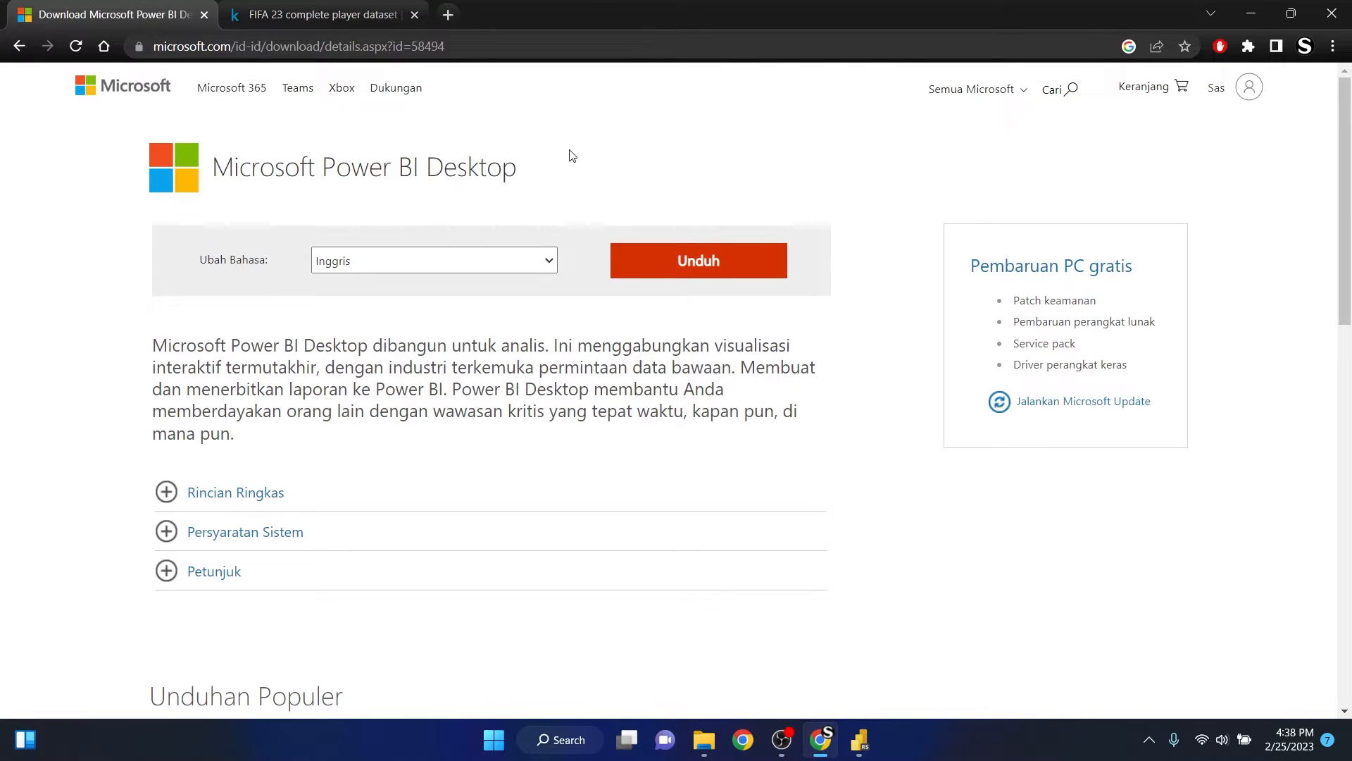
{"action": "left_click", "coordinate": [782, 740]}
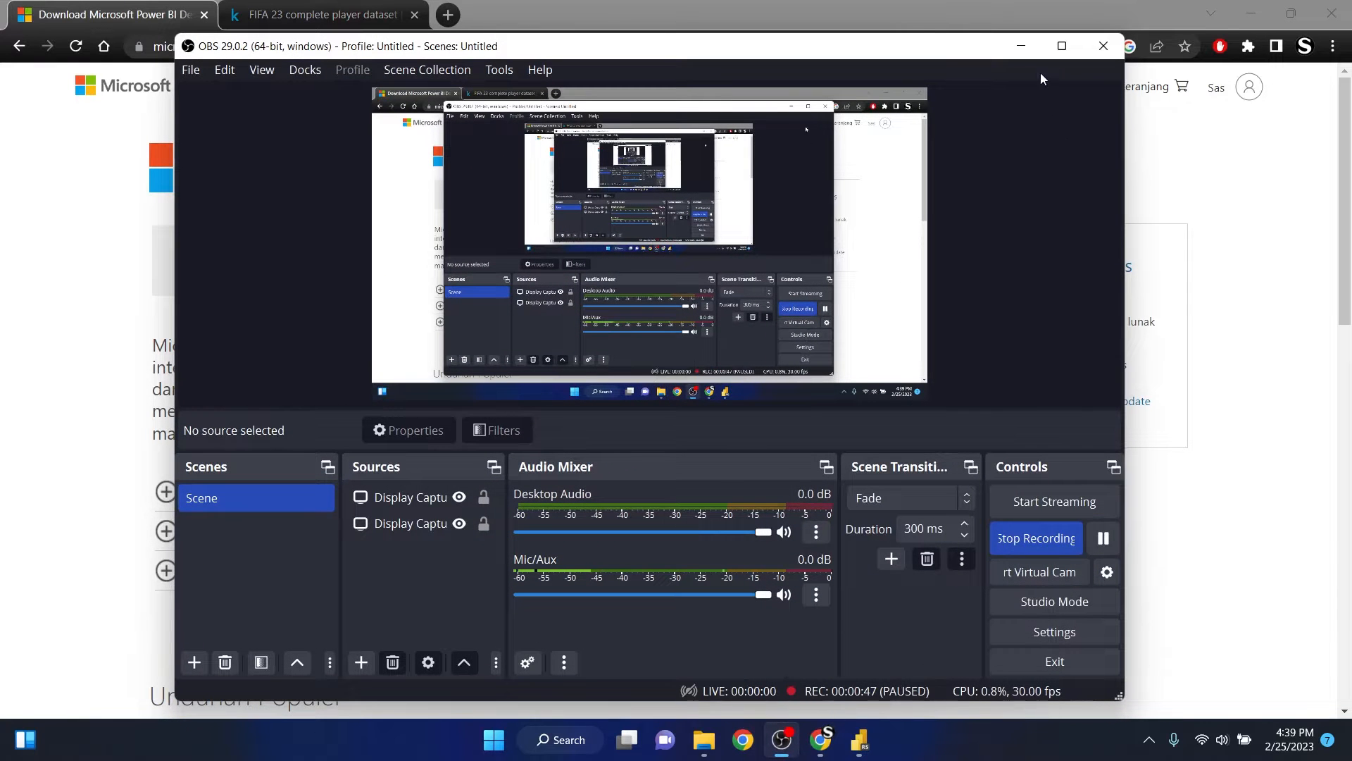
{"action": "left_click", "coordinate": [1020, 43]}
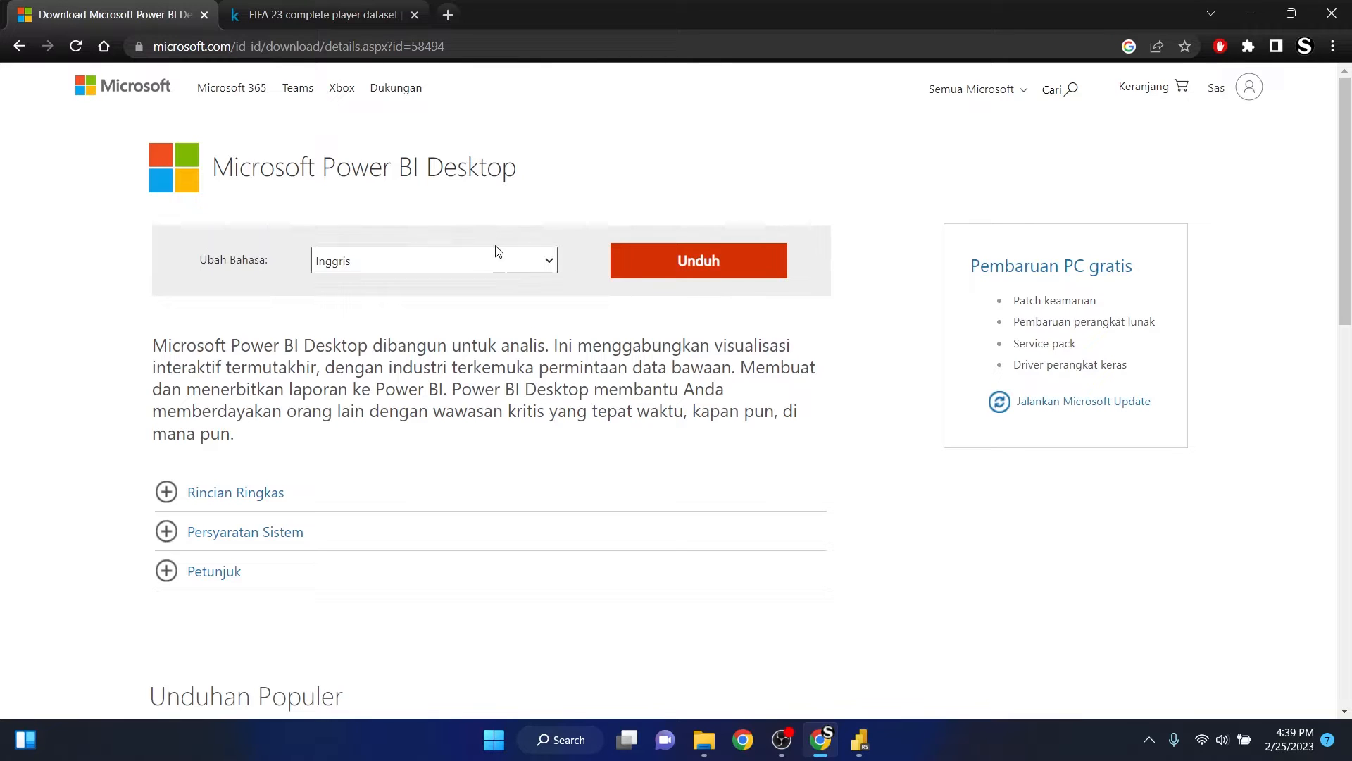
{"action": "left_click", "coordinate": [329, 8]}
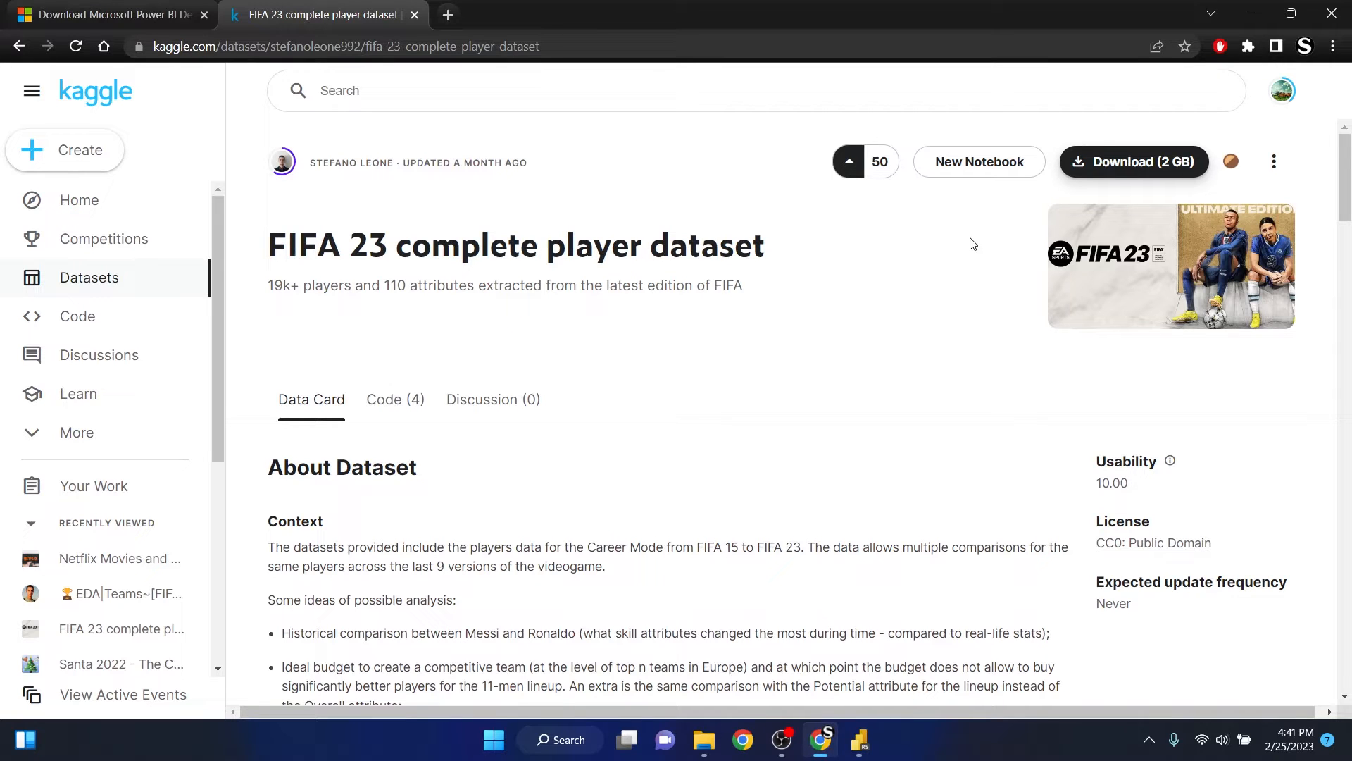
{"action": "left_click", "coordinate": [1132, 174]}
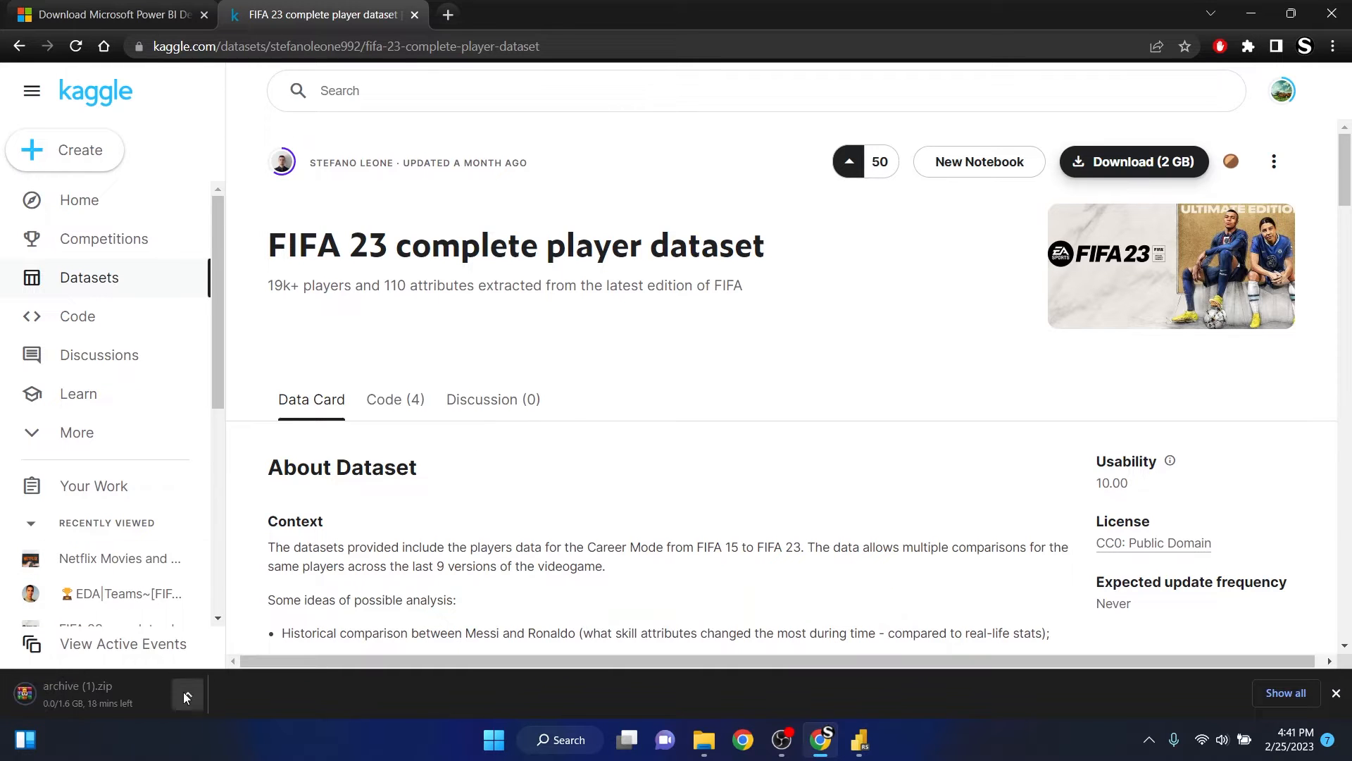
{"action": "left_click", "coordinate": [187, 691]}
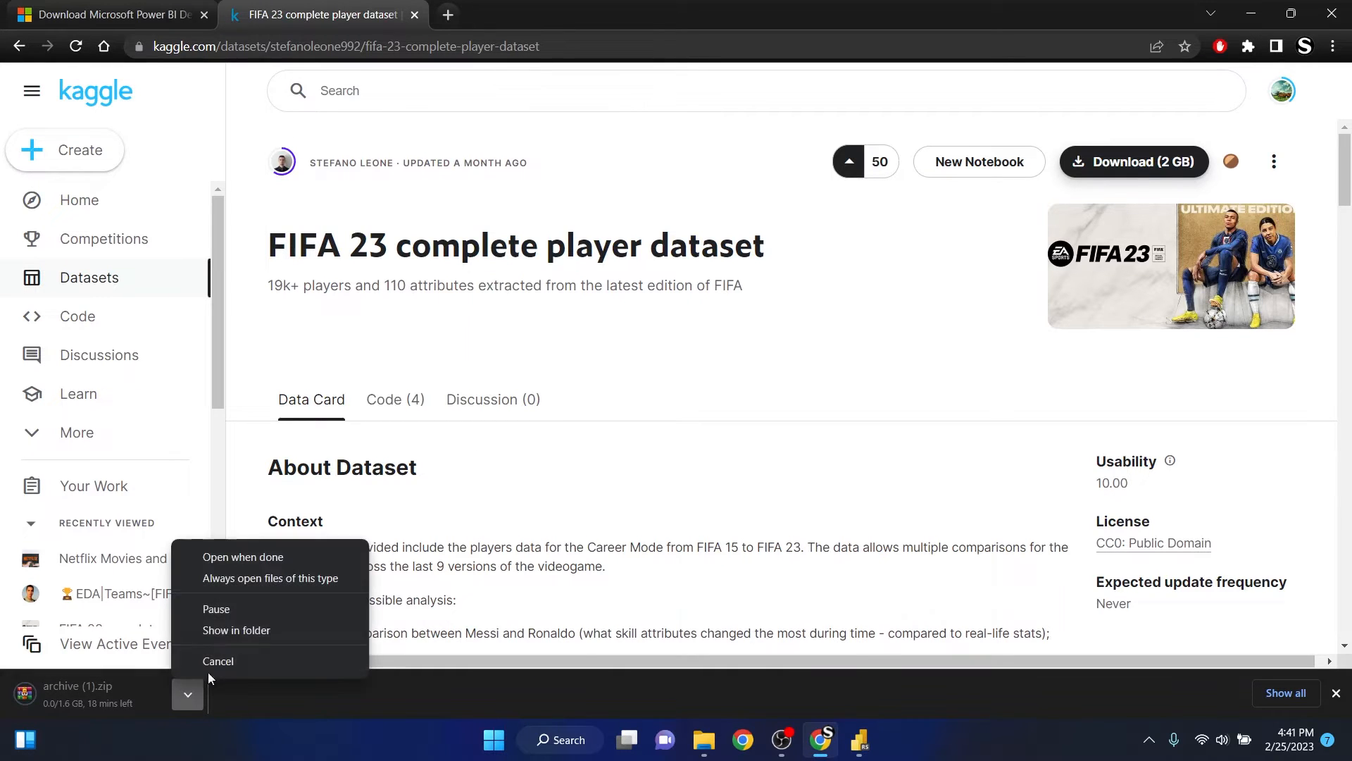
{"action": "left_click", "coordinate": [234, 661]}
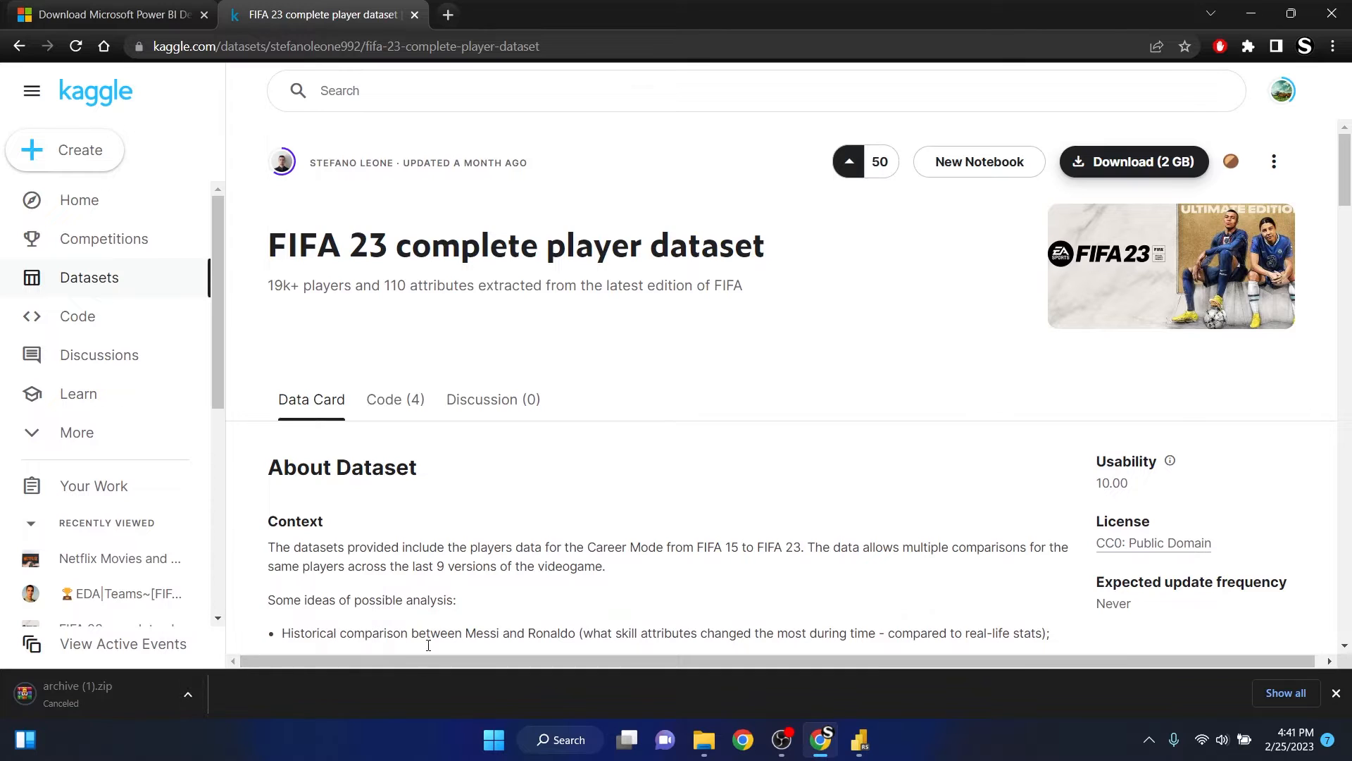
- Switch to File Explorer, extract the archive ZIP in Downloads to its default archive folder, and open that folder
{"action": "key", "text": "alt+Tab"}
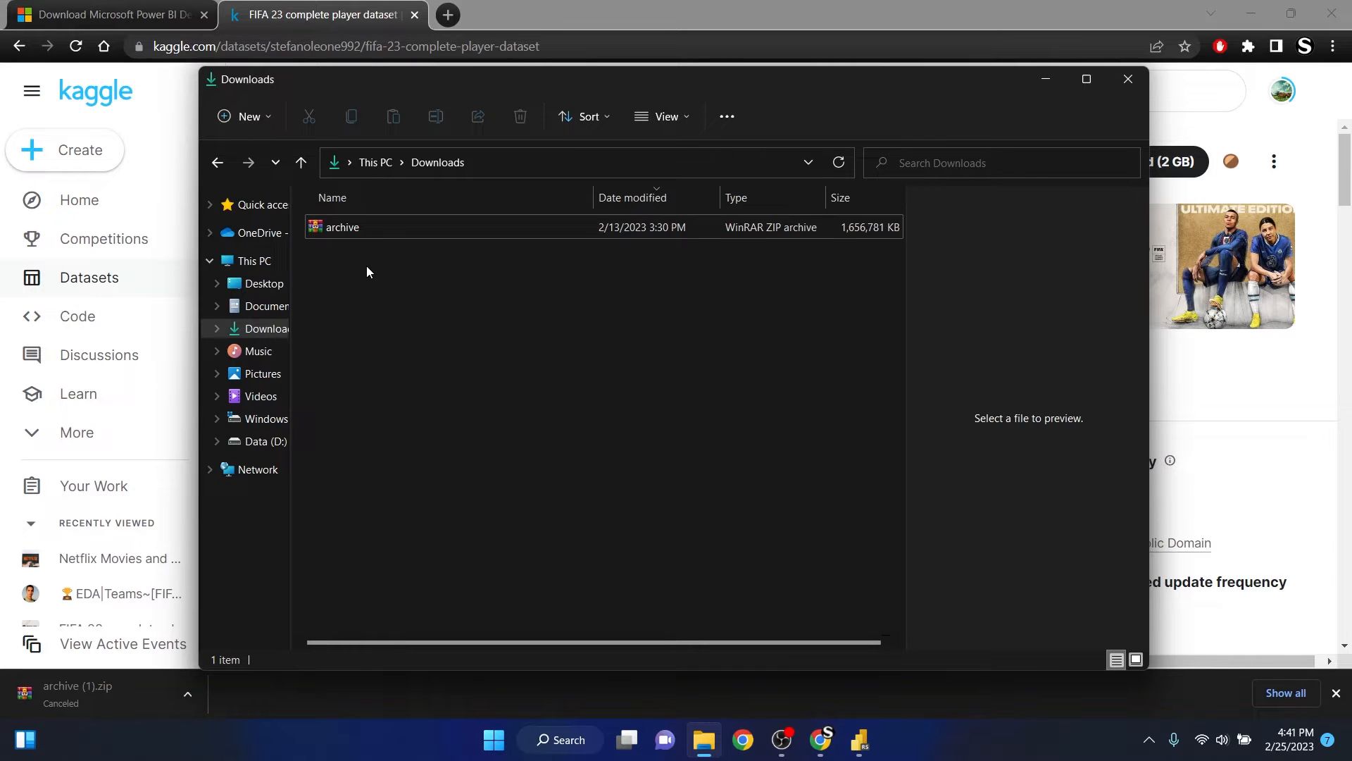
{"action": "right_click", "coordinate": [336, 229]}
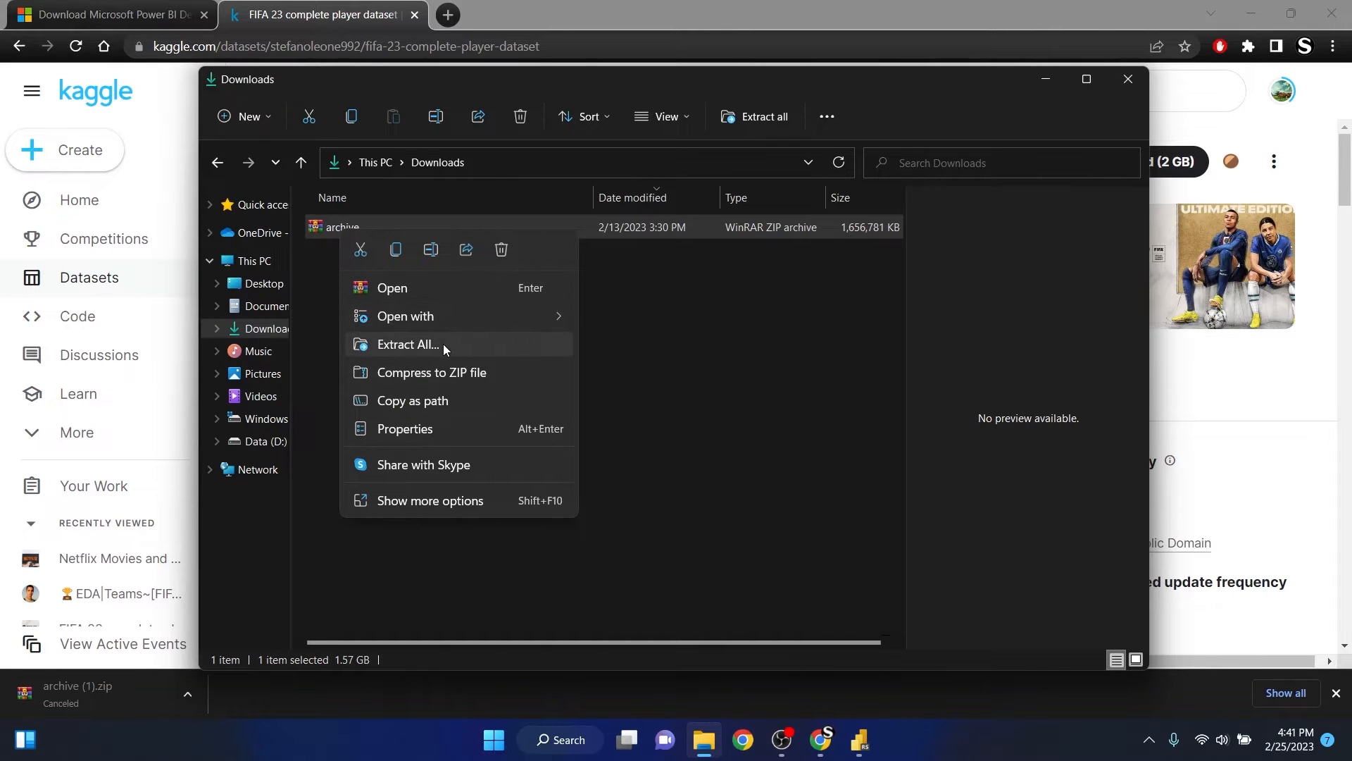
{"action": "left_click", "coordinate": [444, 345]}
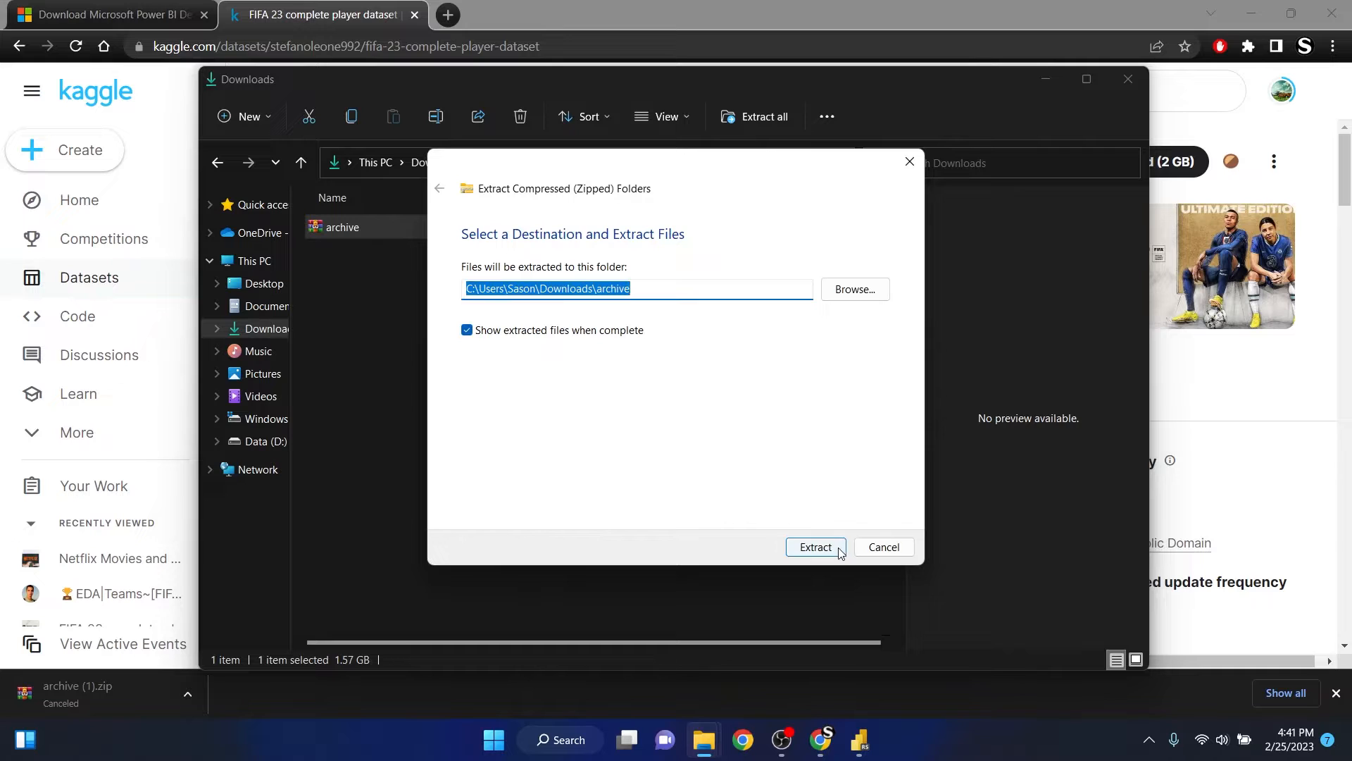
{"action": "left_click", "coordinate": [821, 542]}
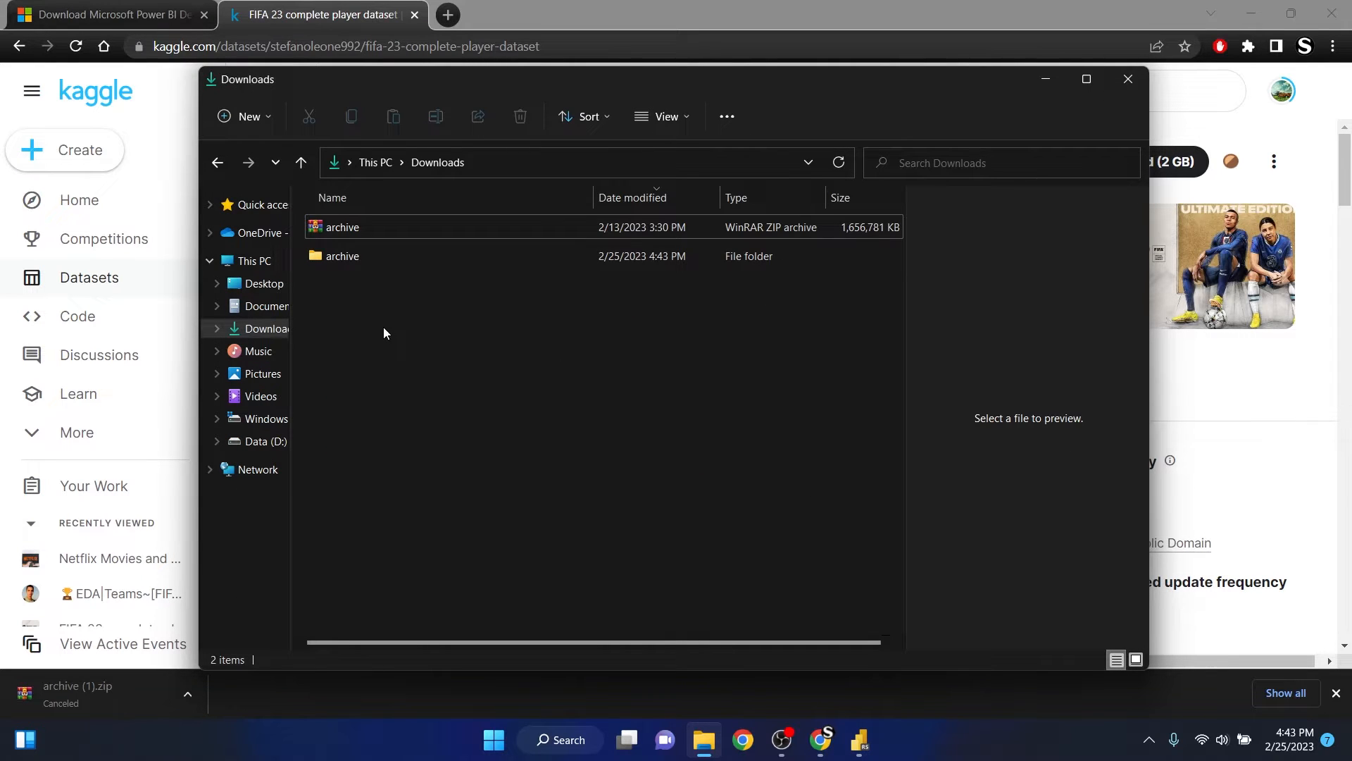
{"action": "double_click", "coordinate": [349, 257]}
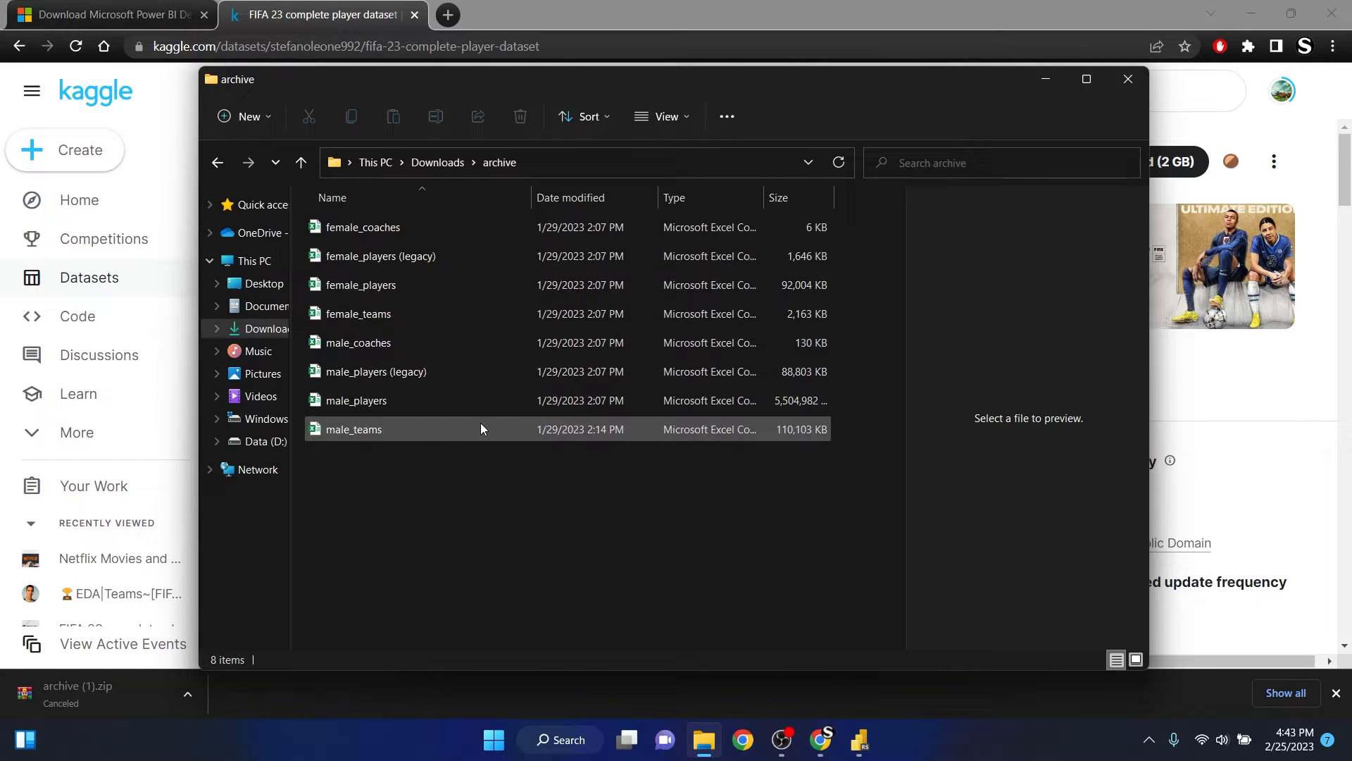
- Try to open the male_players file from the archive folder in Notepad
{"action": "left_click", "coordinate": [397, 401]}
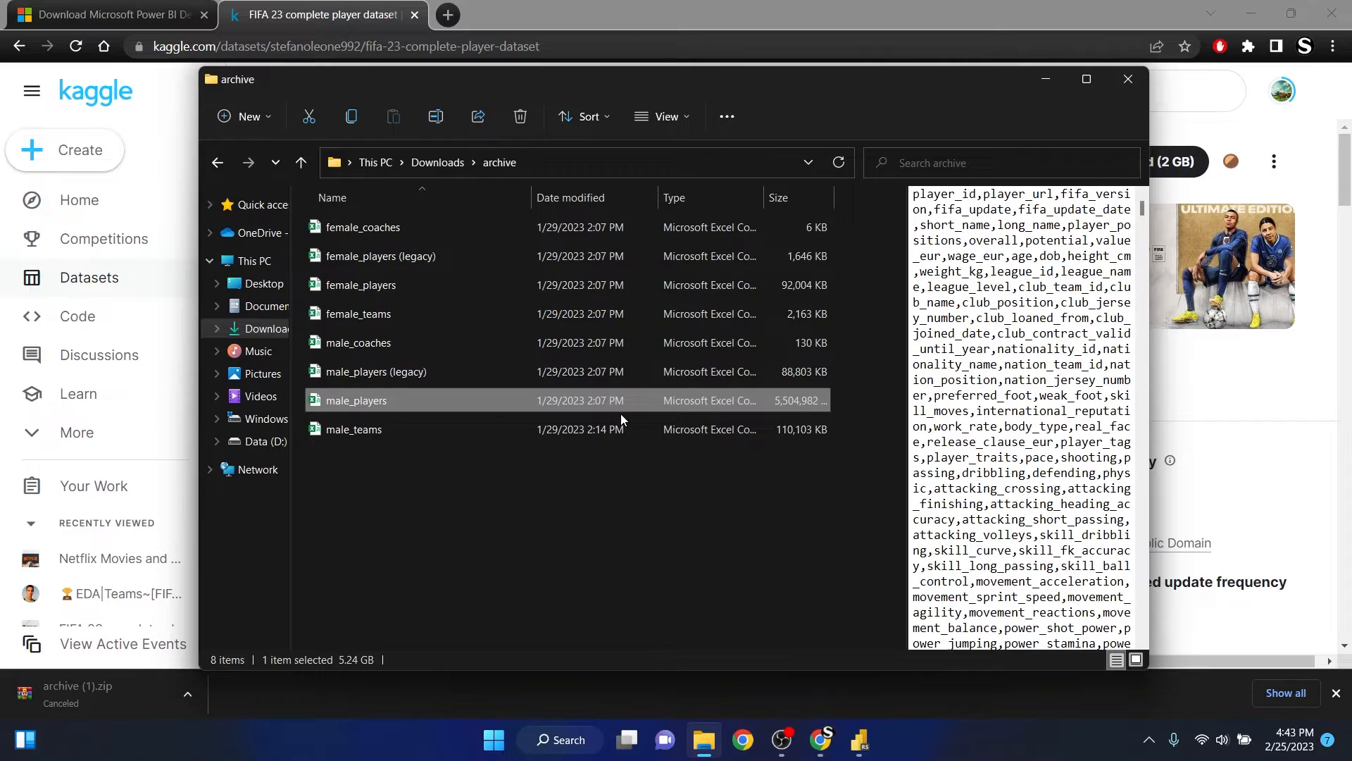
{"action": "right_click", "coordinate": [364, 399]}
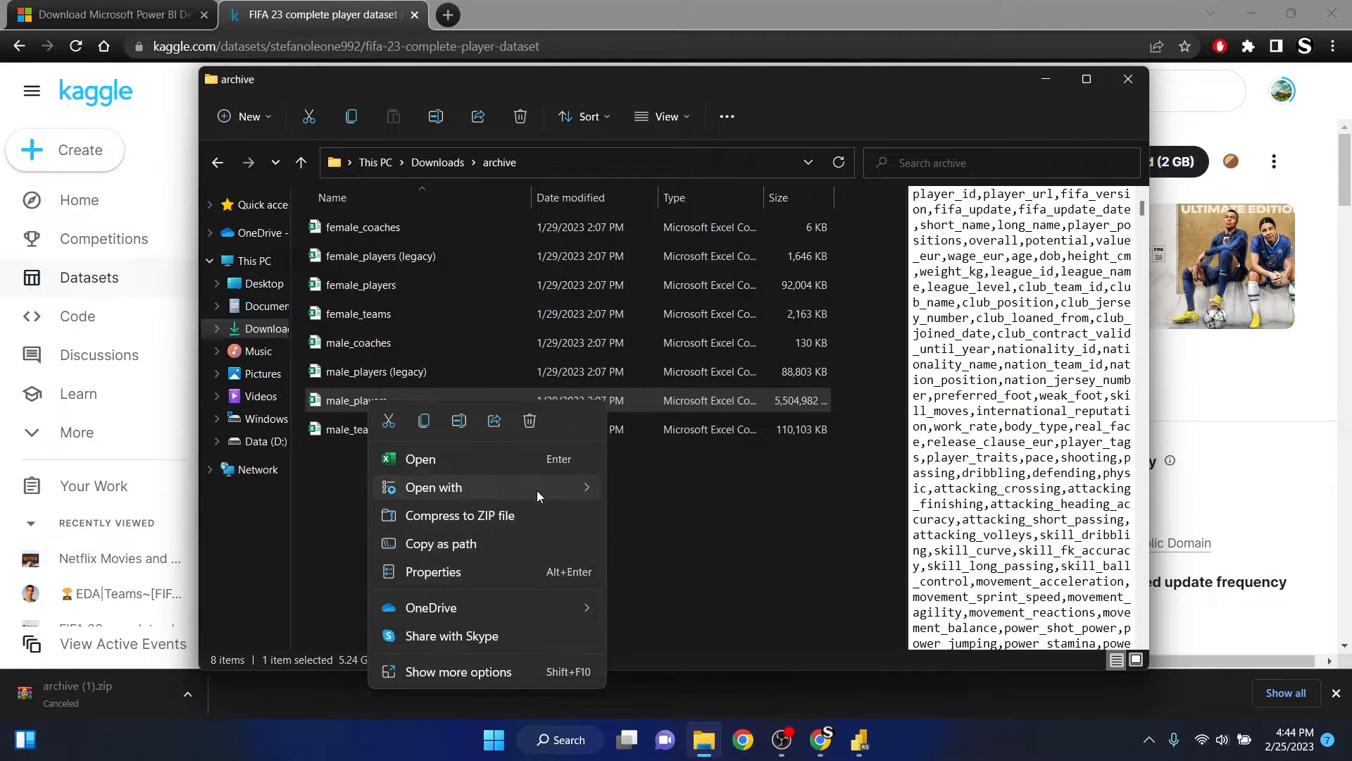
{"action": "mouse_move", "coordinate": [537, 490]}
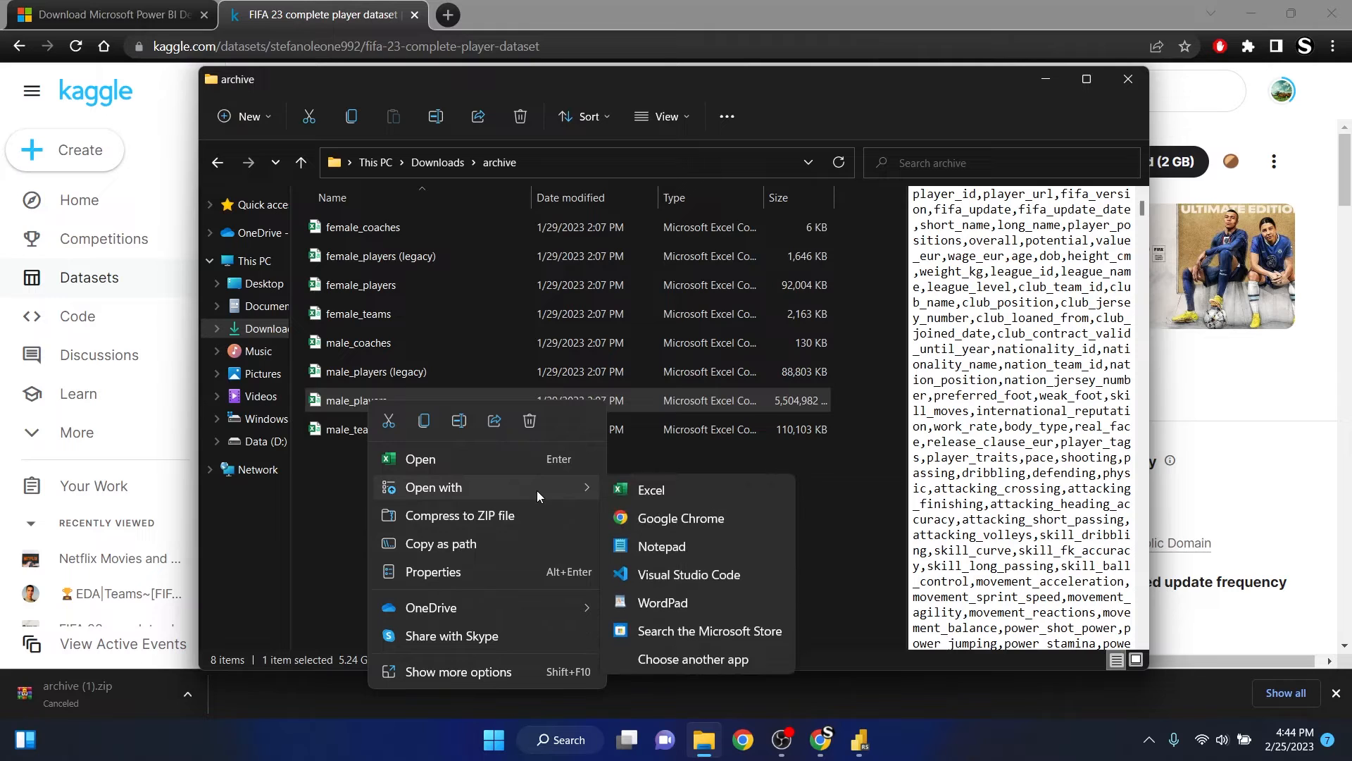
{"action": "left_click", "coordinate": [675, 546]}
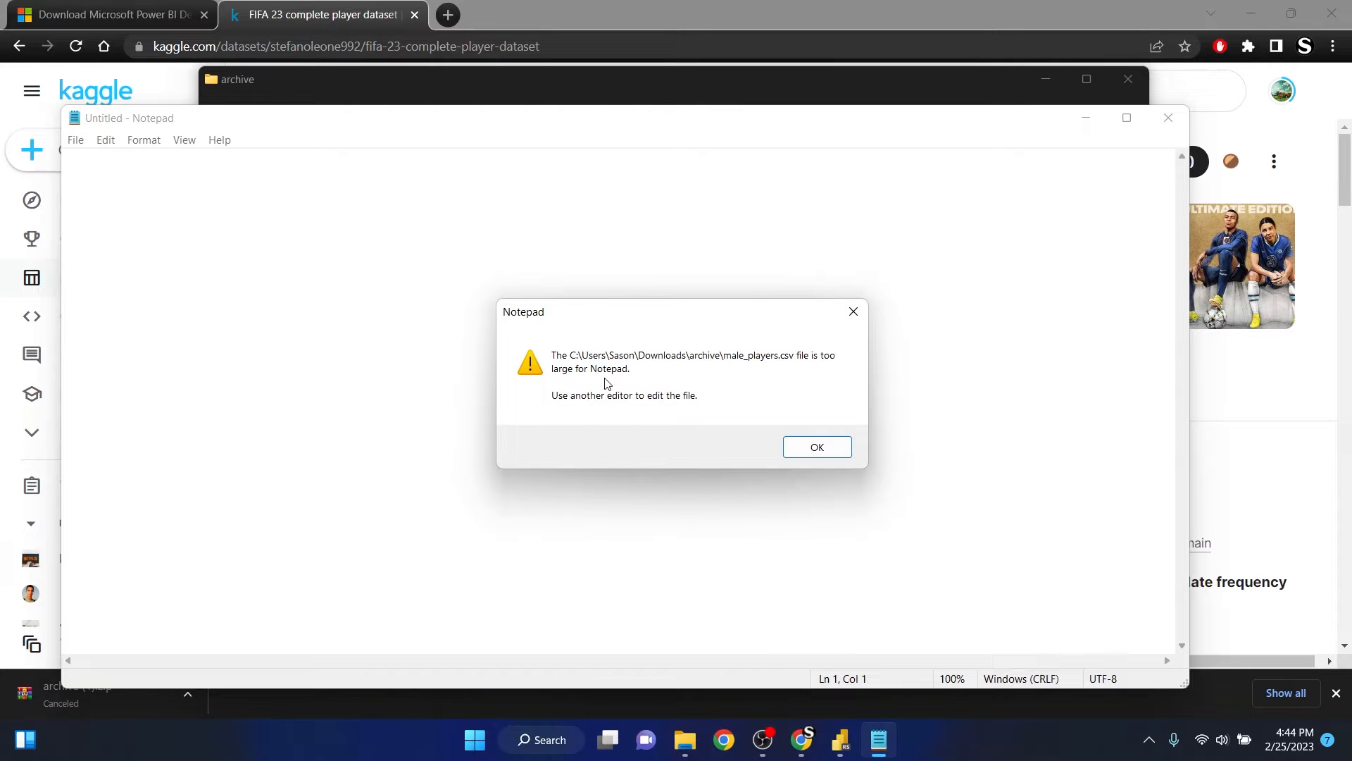
{"action": "left_click", "coordinate": [806, 447]}
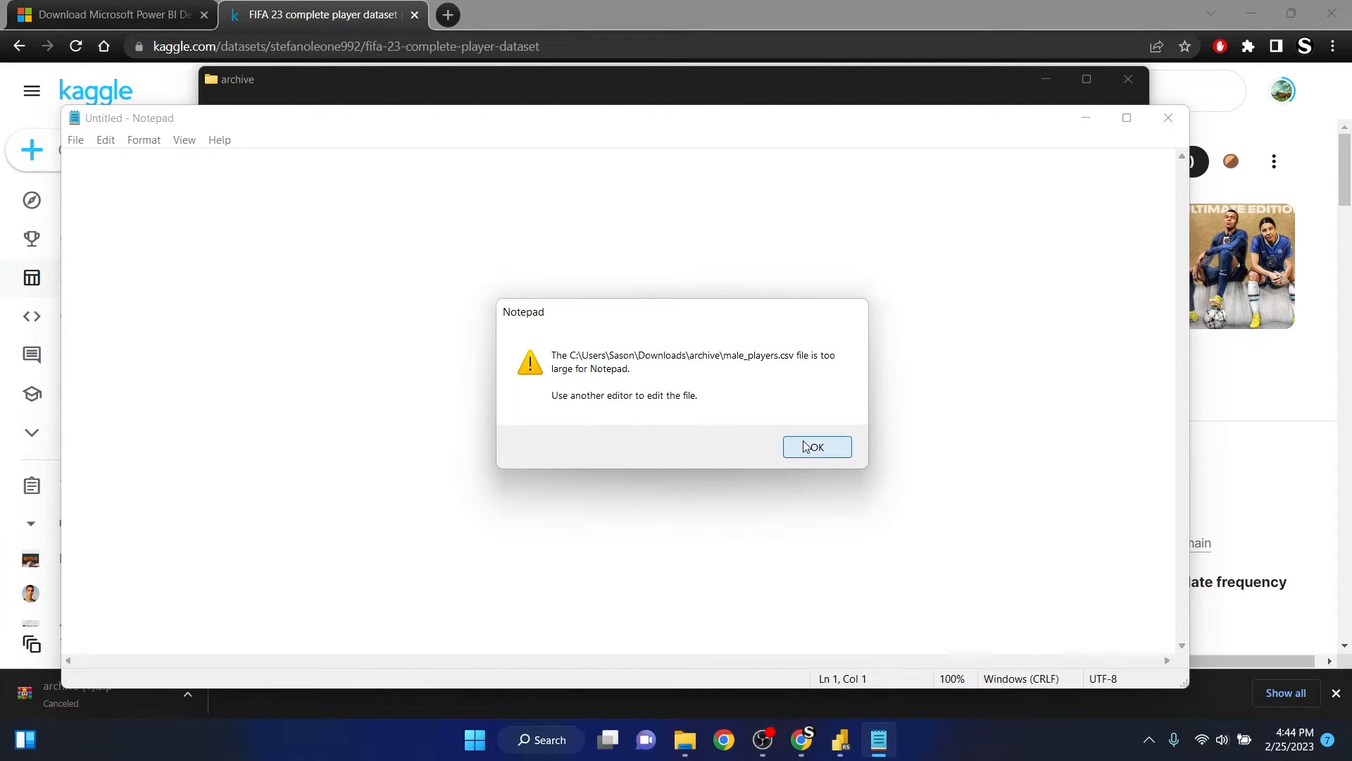
{"action": "left_click", "coordinate": [739, 436]}
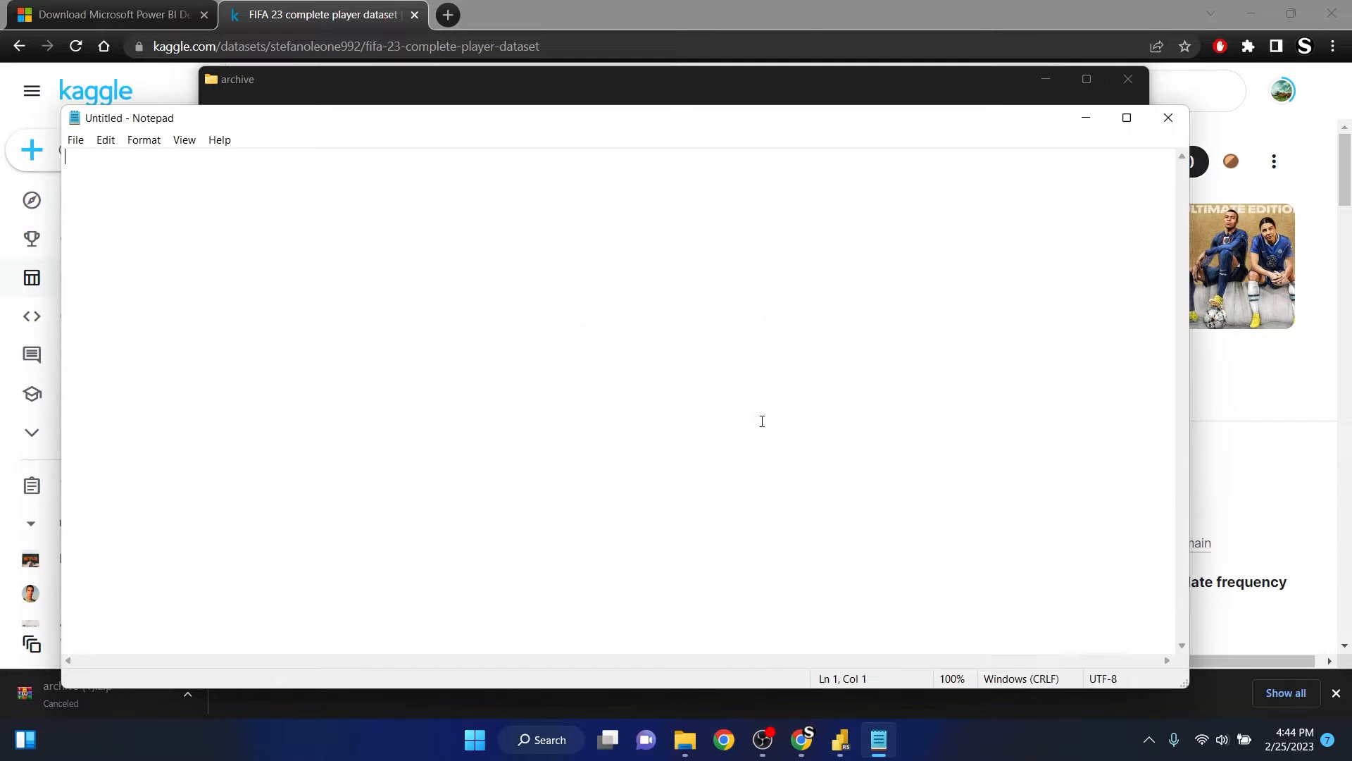
{"action": "left_click", "coordinate": [1168, 117]}
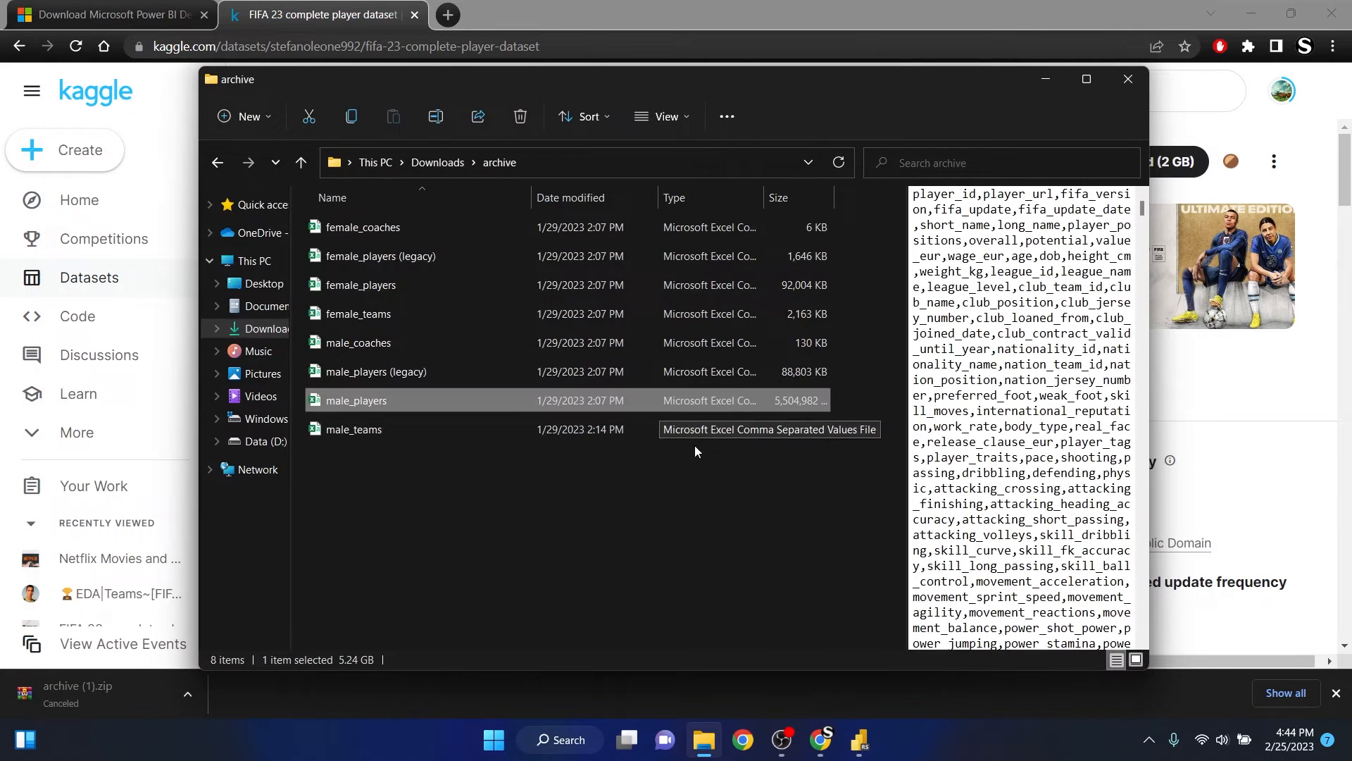
{"action": "left_click", "coordinate": [451, 482]}
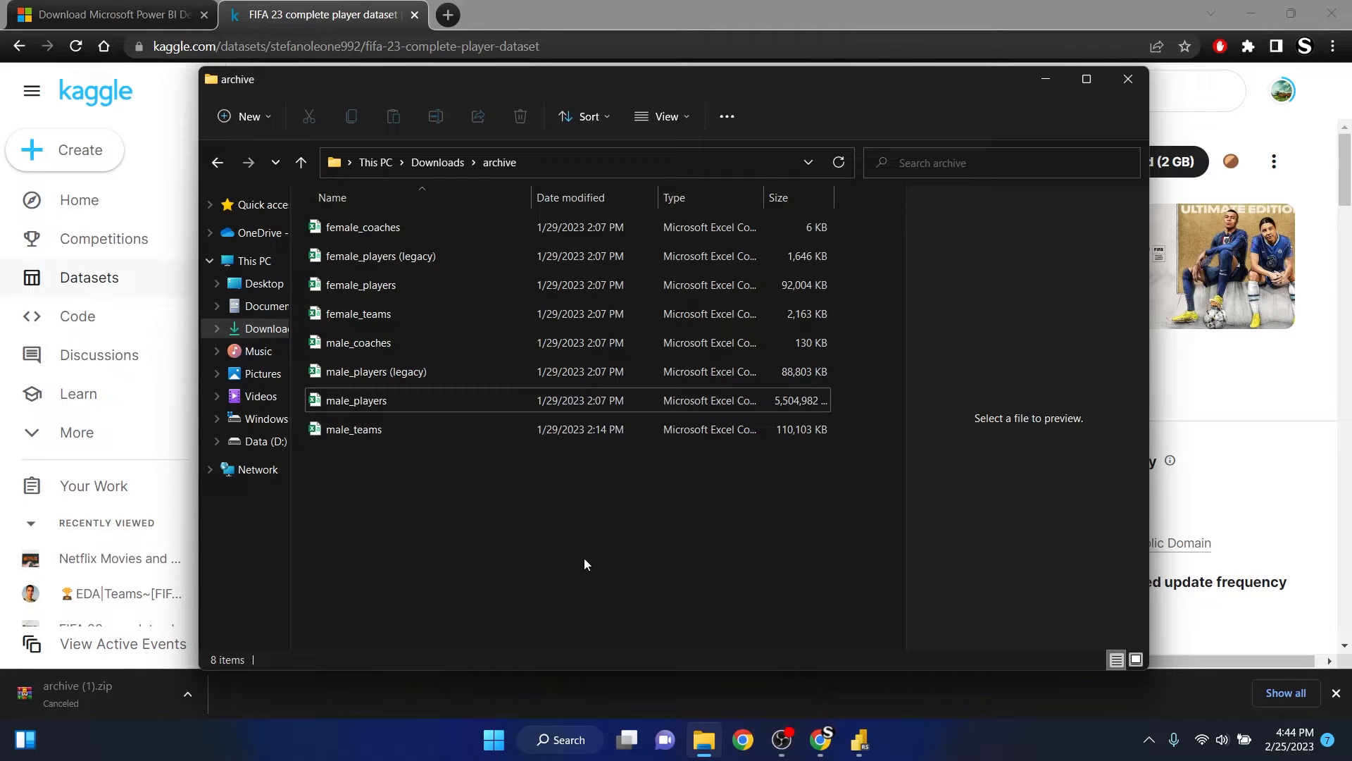
- Switch to Power BI Desktop and start a data import from a Text/CSV source
{"action": "left_click", "coordinate": [860, 736]}
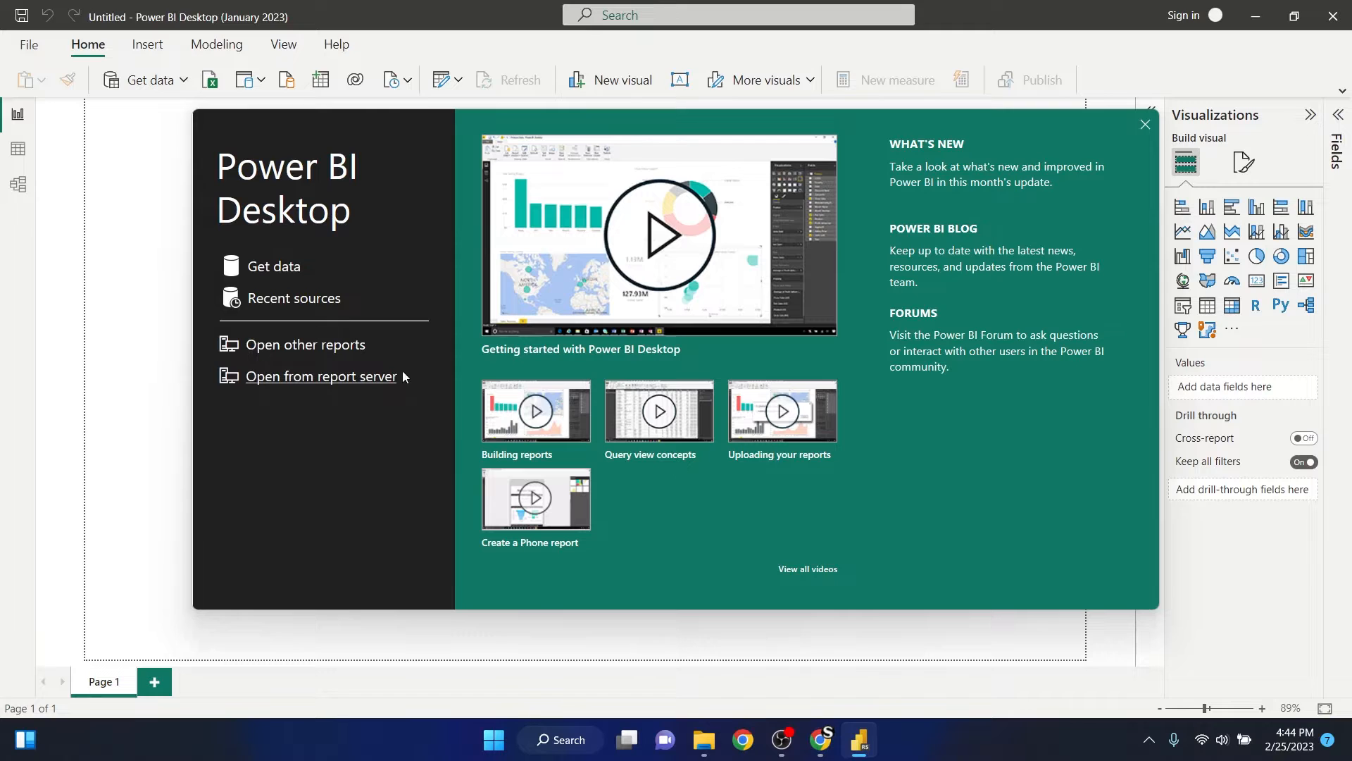
{"action": "left_click", "coordinate": [273, 269]}
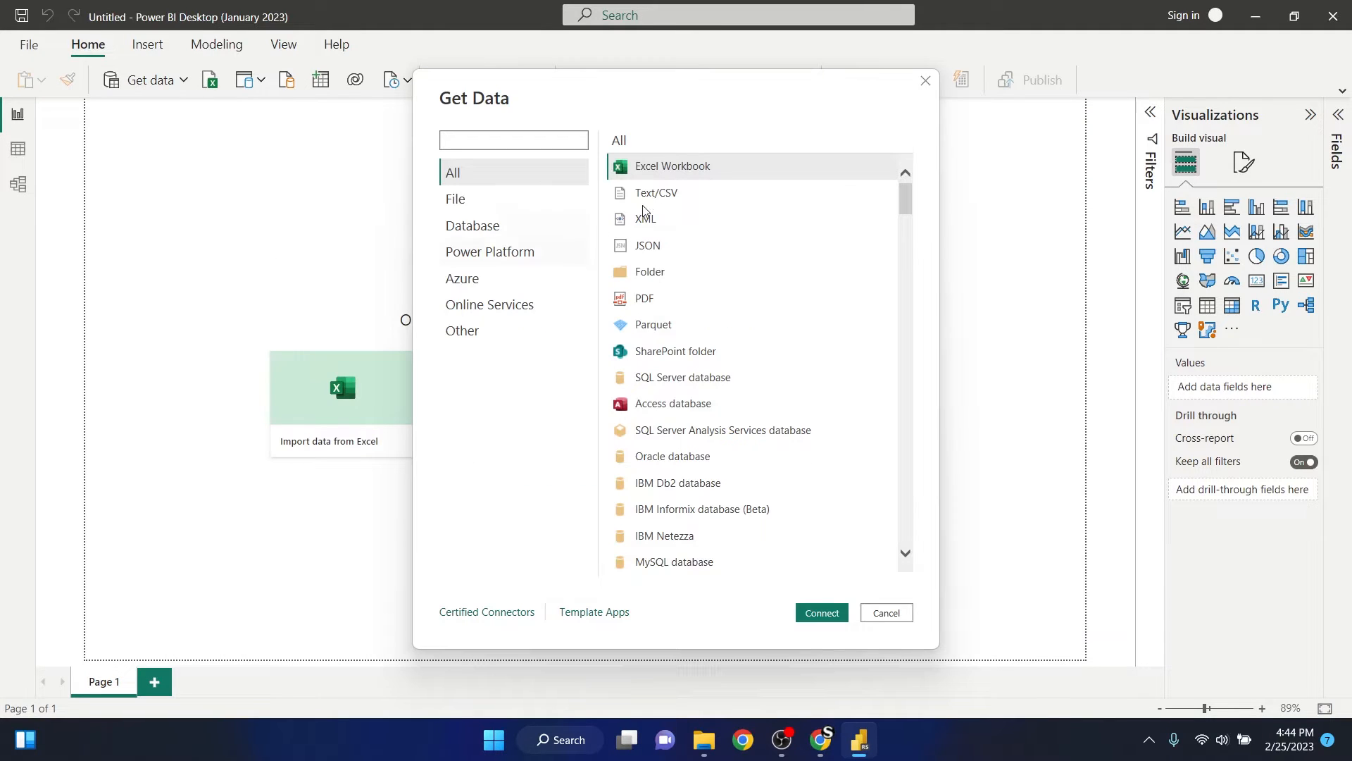
{"action": "left_click", "coordinate": [726, 205]}
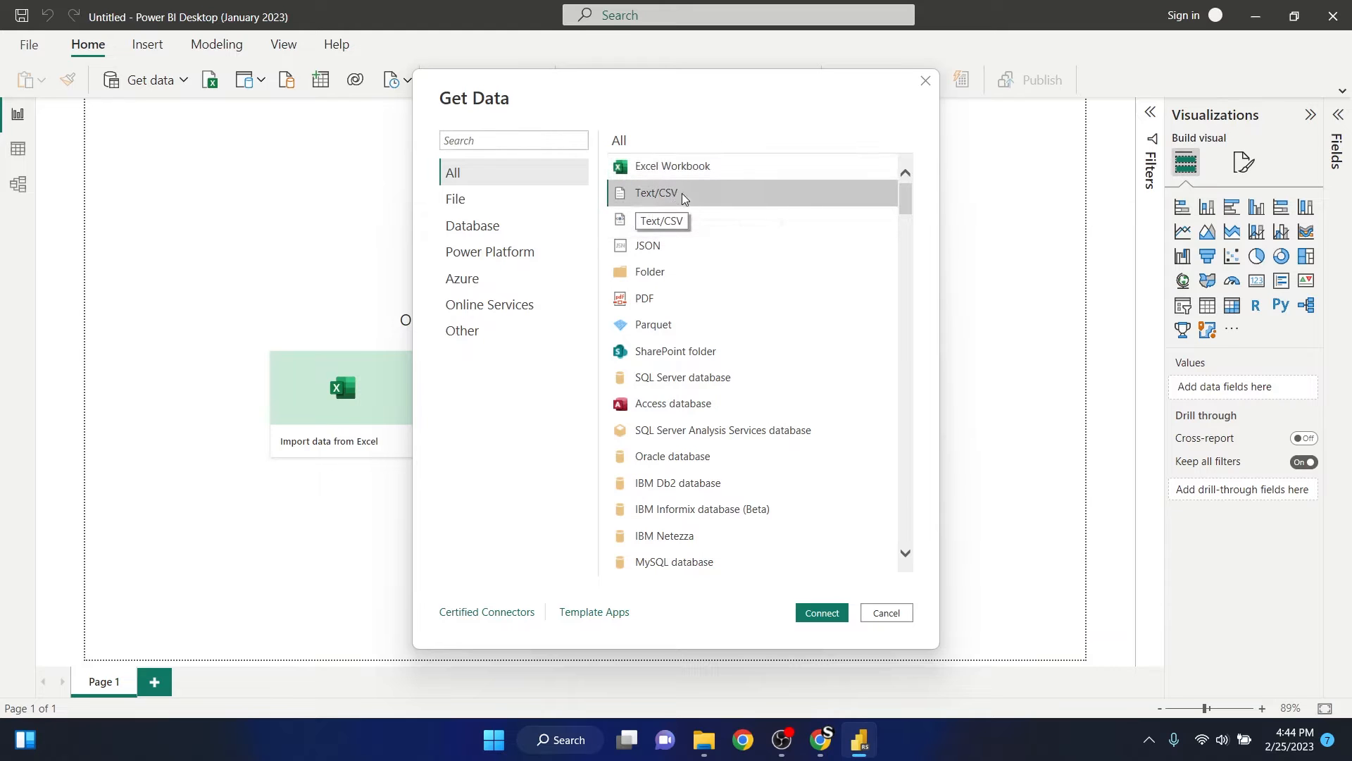
{"action": "left_click", "coordinate": [837, 612]}
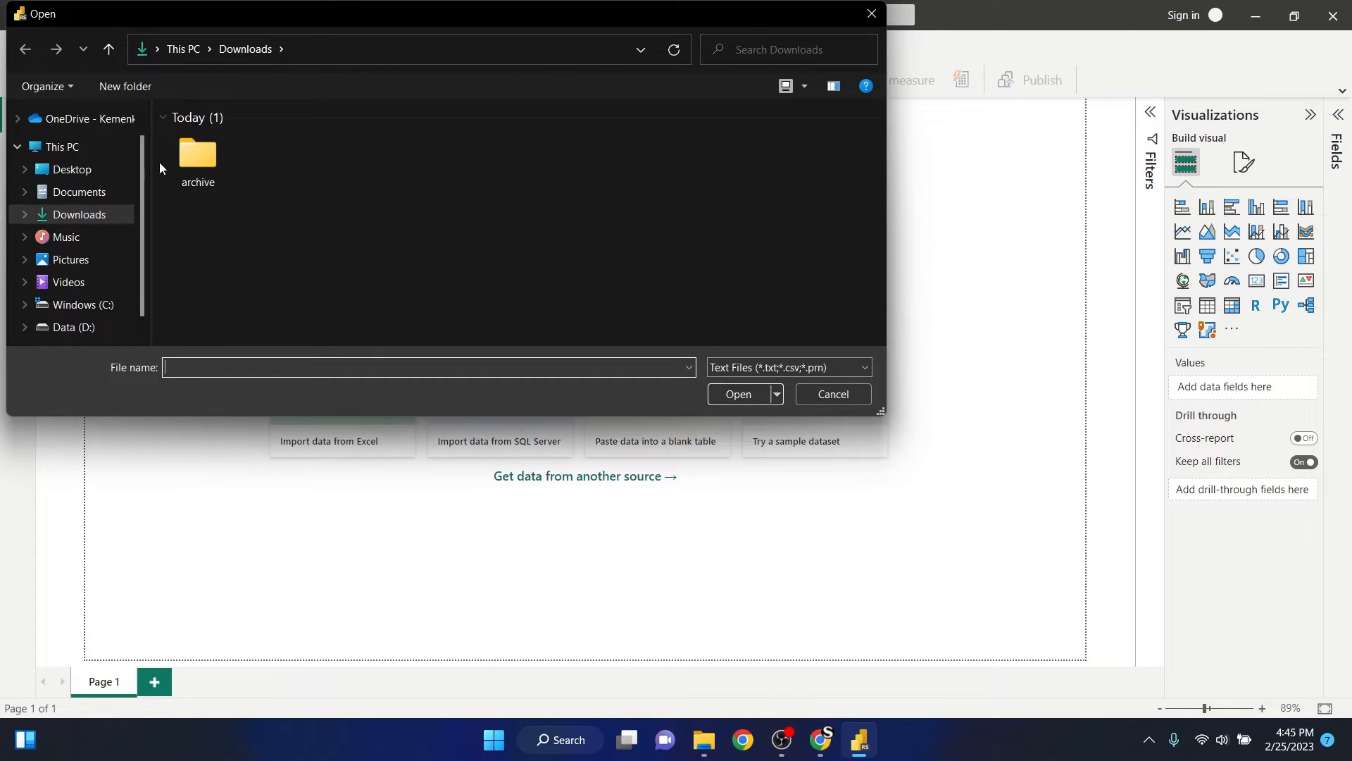
- Choose male_players from the archive folder as the source and open its data for transformation in Power Query Editor
{"action": "double_click", "coordinate": [214, 150]}
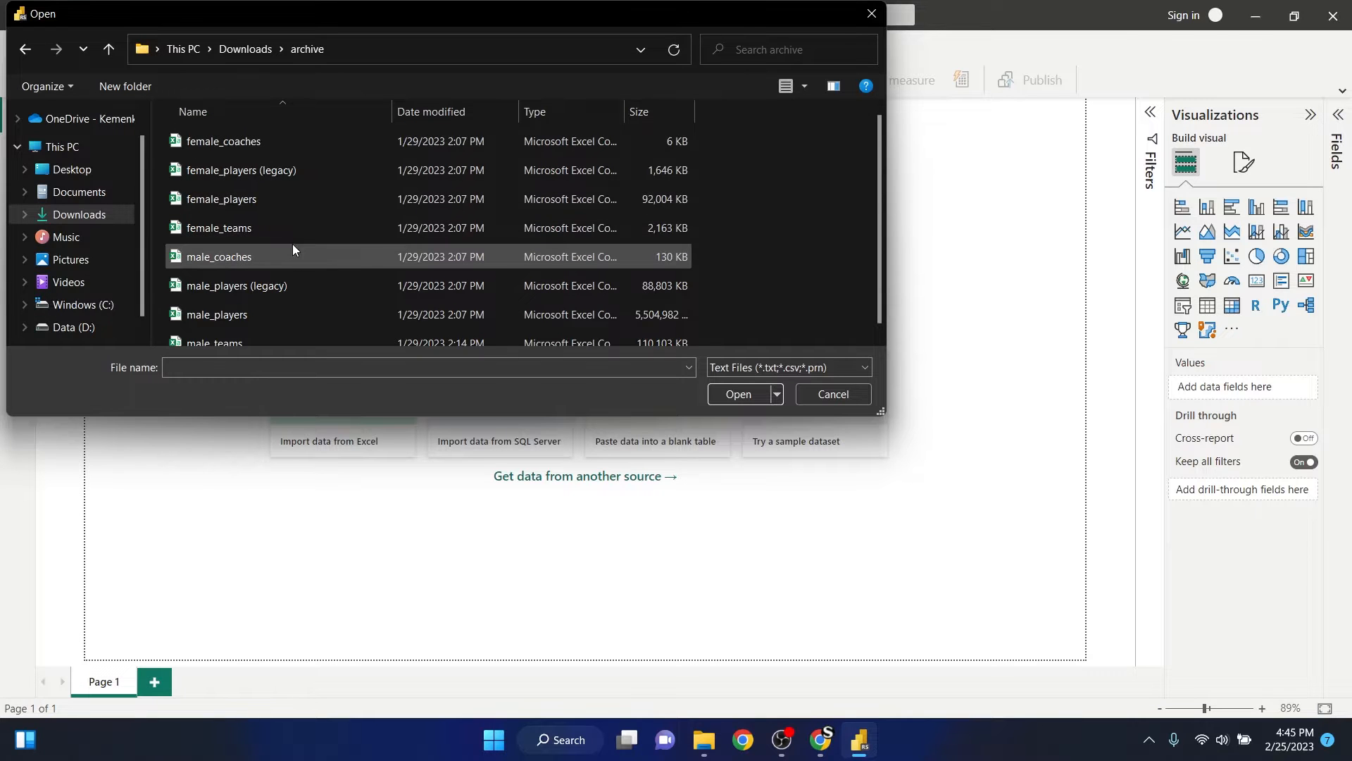
{"action": "scroll", "coordinate": [293, 247], "scroll_direction": "down", "scroll_amount": 1}
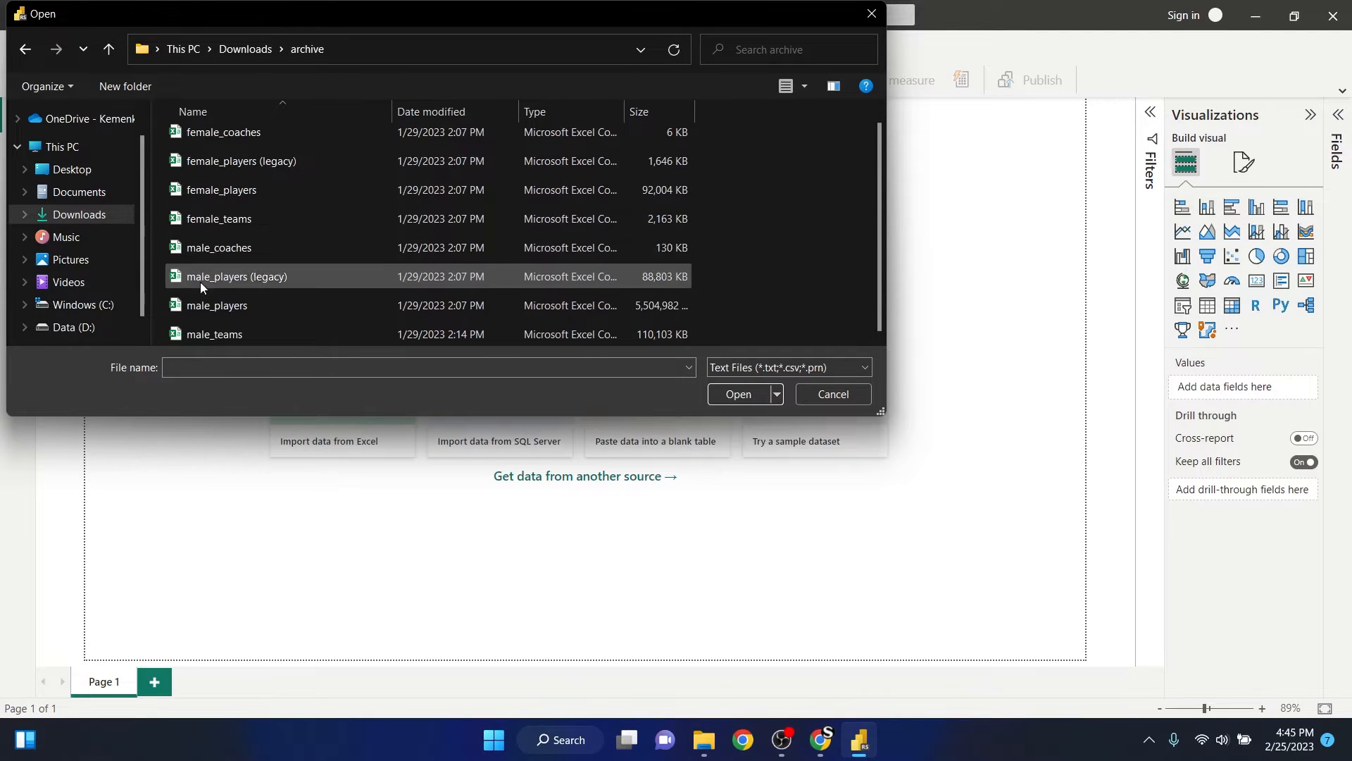
{"action": "left_click", "coordinate": [257, 310]}
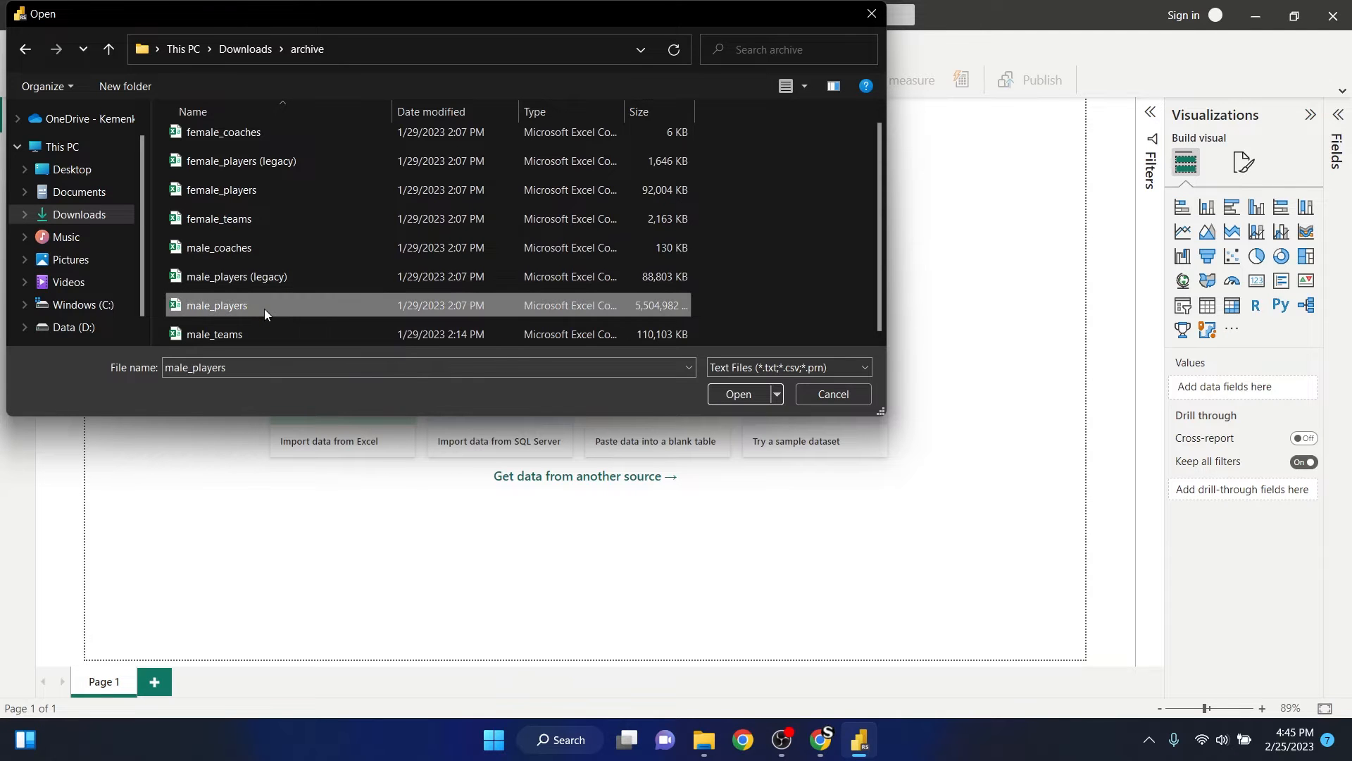
{"action": "left_click", "coordinate": [730, 395]}
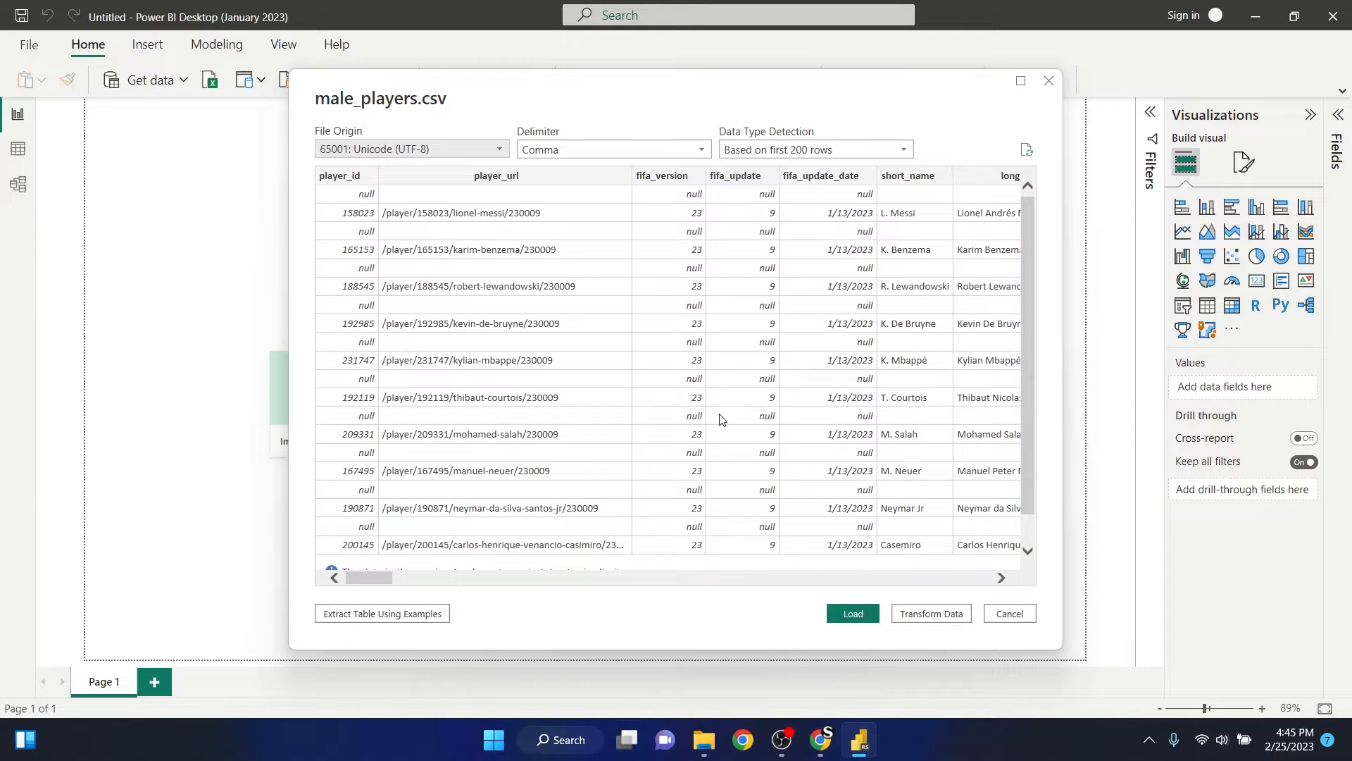
{"action": "left_click", "coordinate": [934, 614]}
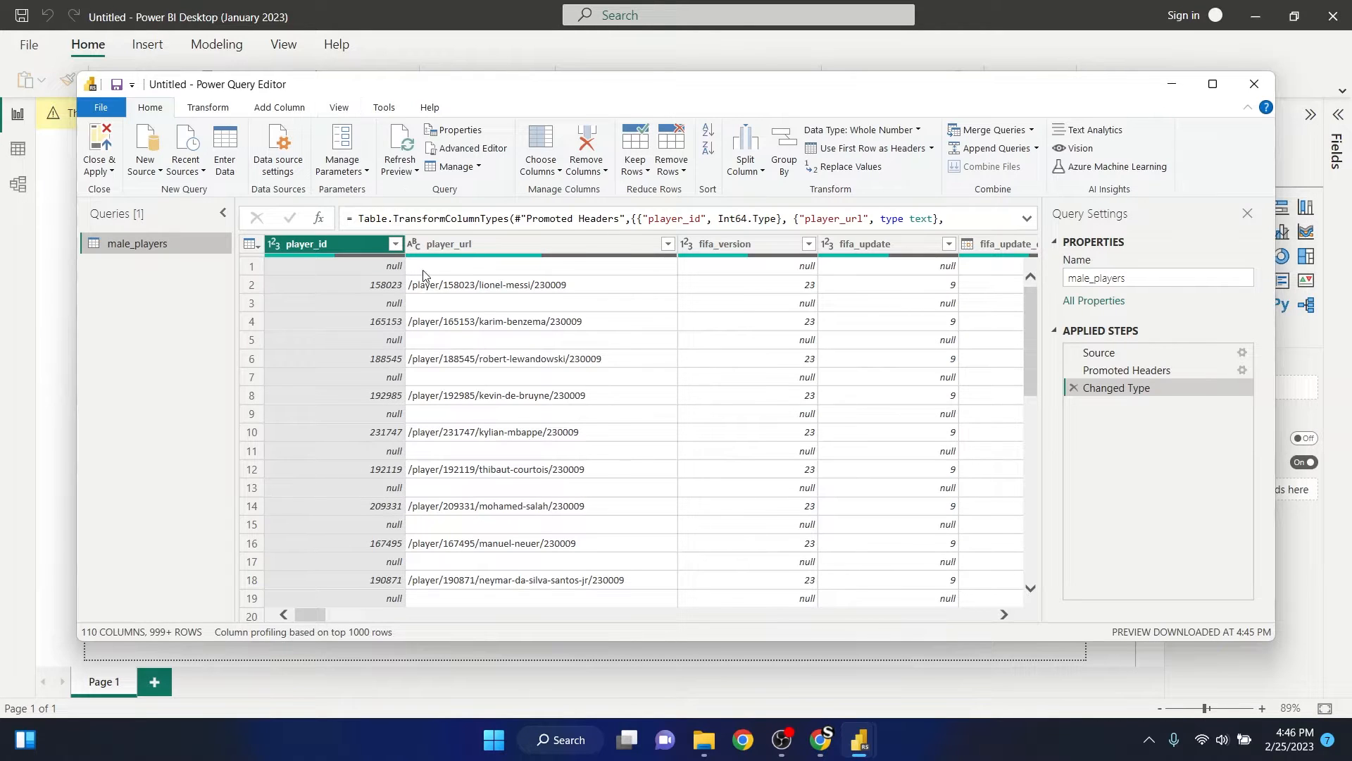
- Filter the player_id column of the male_players query to exclude null rows
{"action": "scroll", "coordinate": [686, 368], "scroll_direction": "down", "scroll_amount": 1}
{"action": "scroll", "coordinate": [685, 368], "scroll_direction": "down", "scroll_amount": 3}
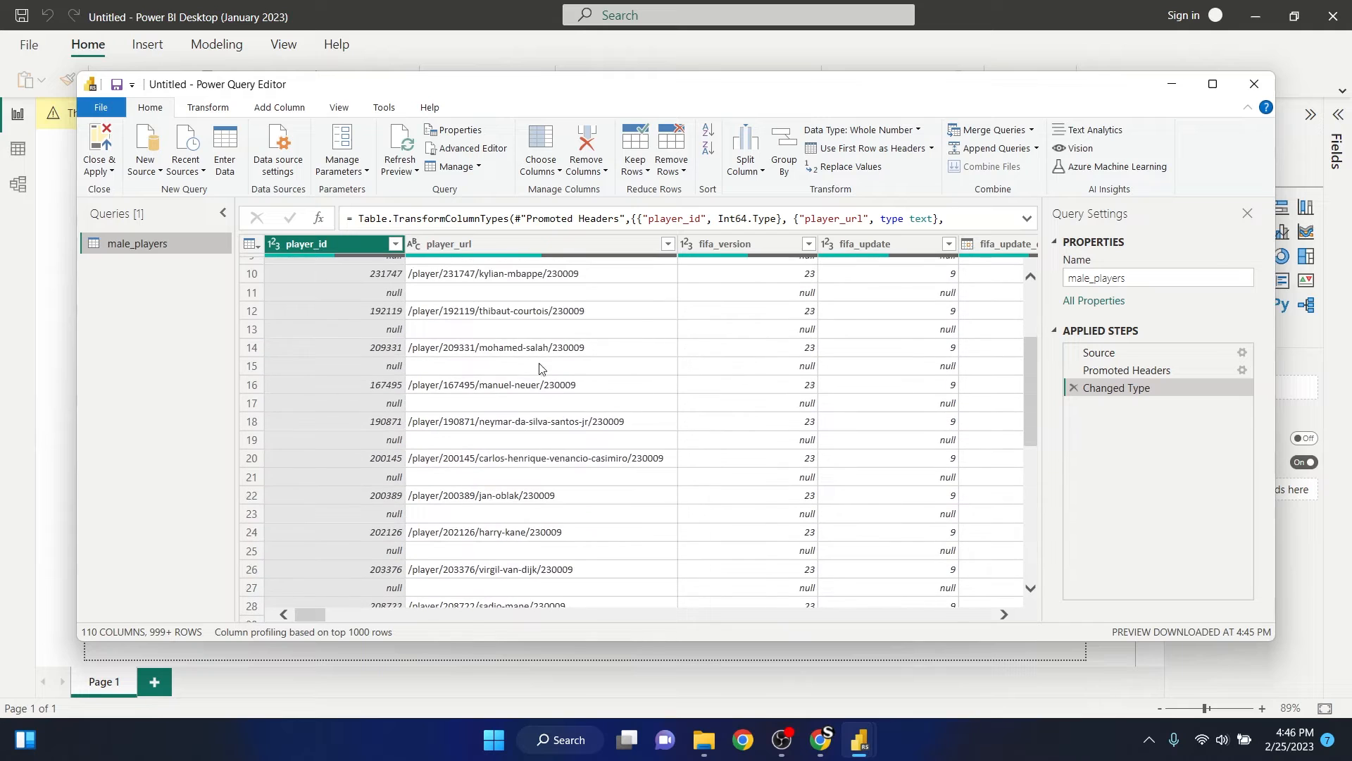
{"action": "scroll", "coordinate": [371, 365], "scroll_direction": "down", "scroll_amount": 2}
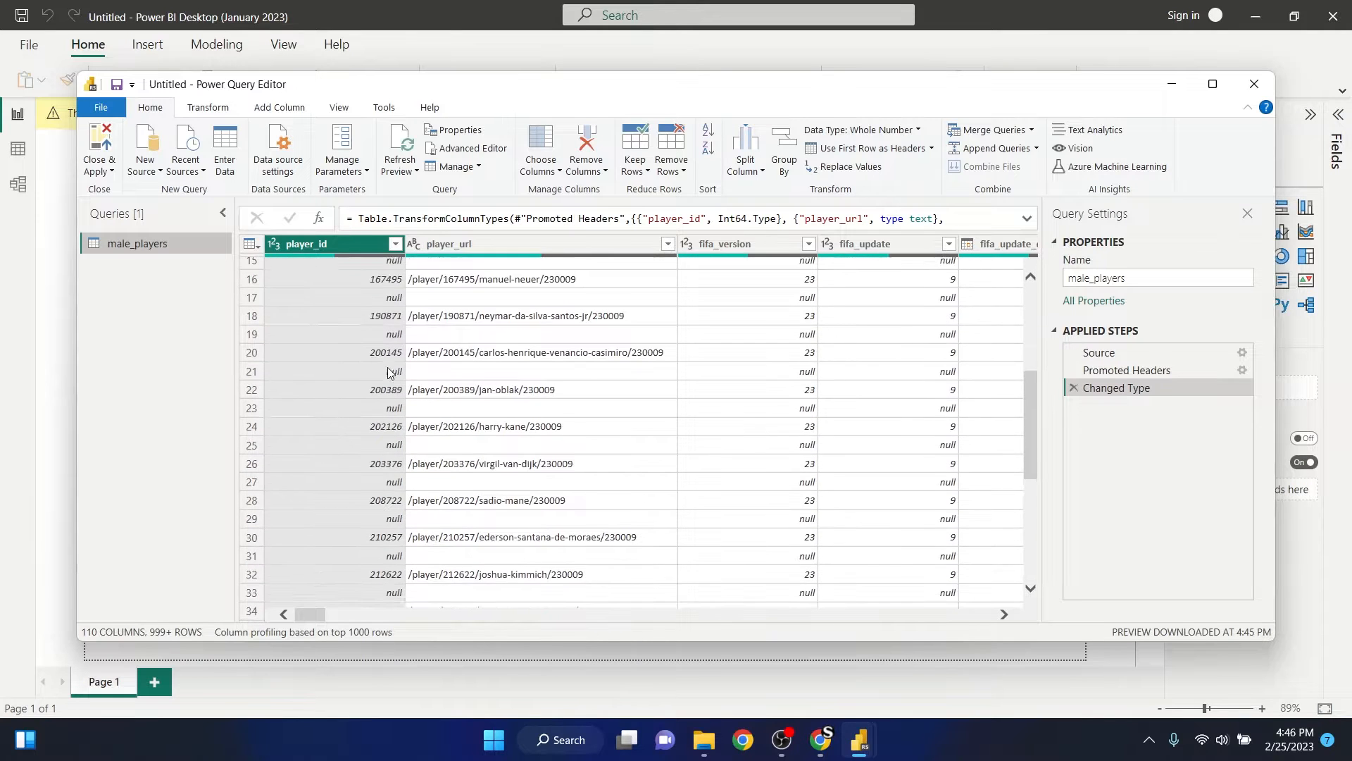
{"action": "scroll", "coordinate": [391, 386], "scroll_direction": "up", "scroll_amount": 6}
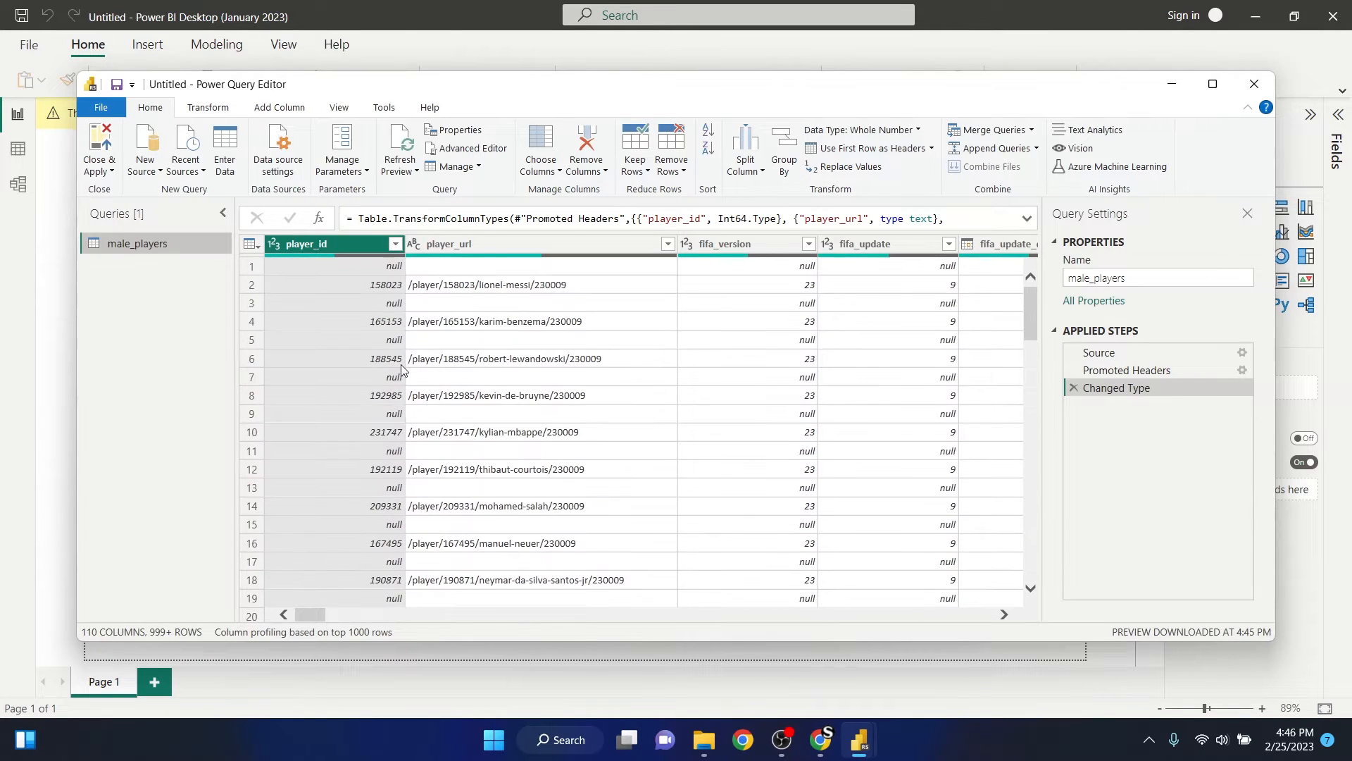
{"action": "left_click", "coordinate": [396, 244]}
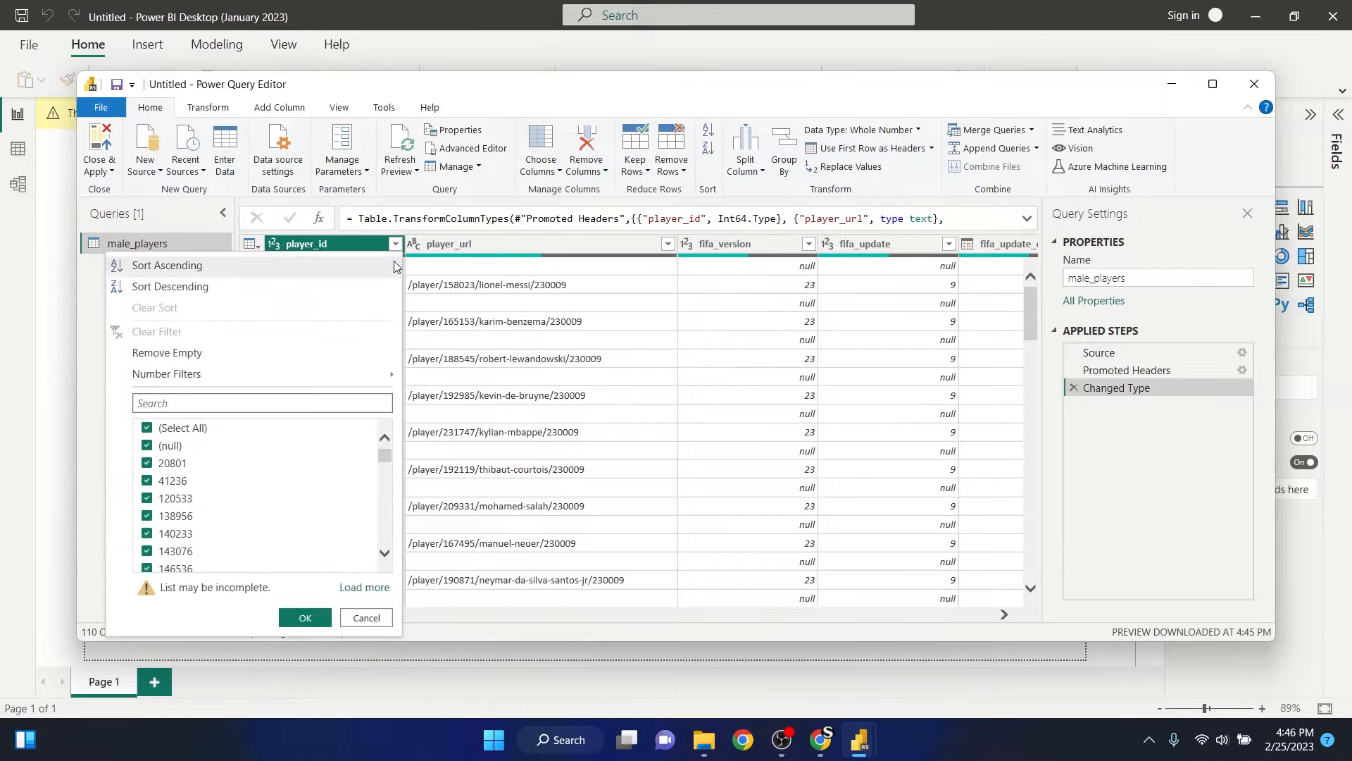
{"action": "left_click", "coordinate": [163, 449]}
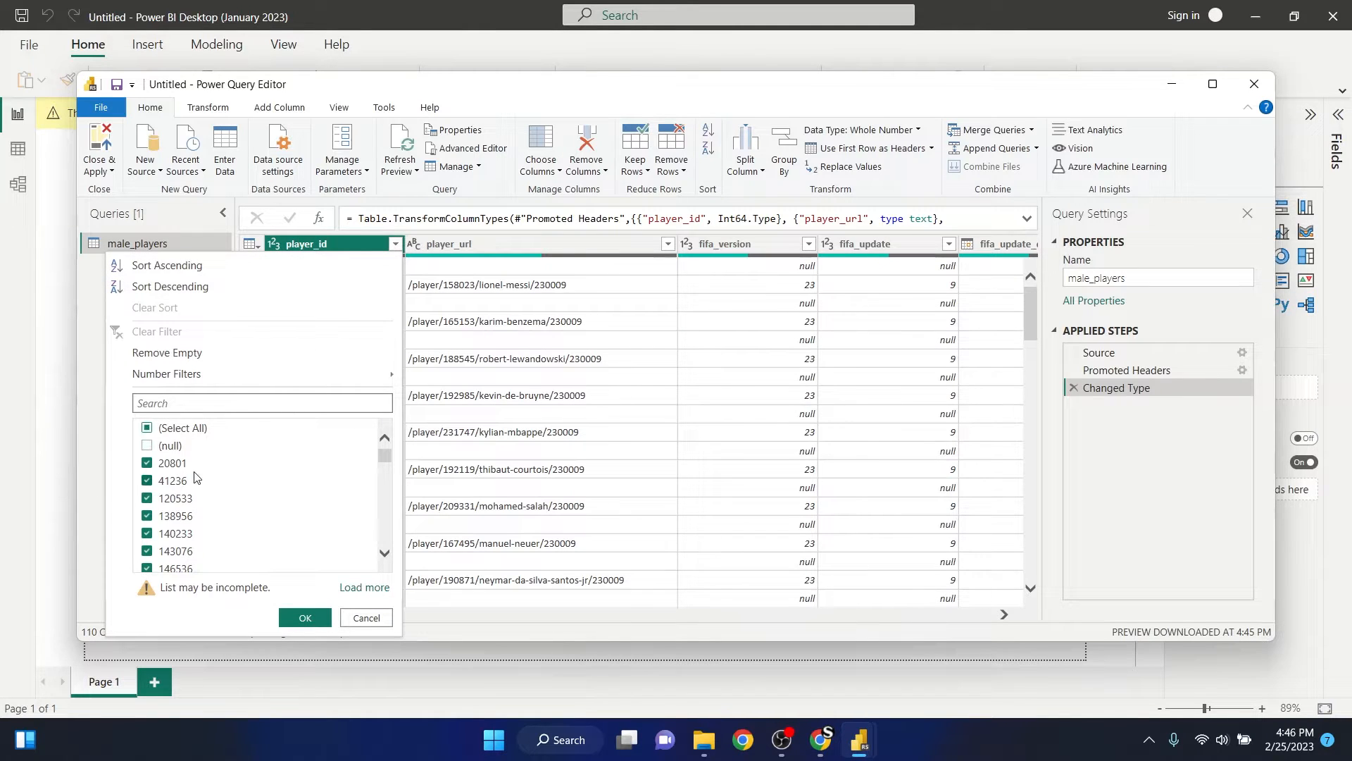
{"action": "left_click", "coordinate": [304, 618]}
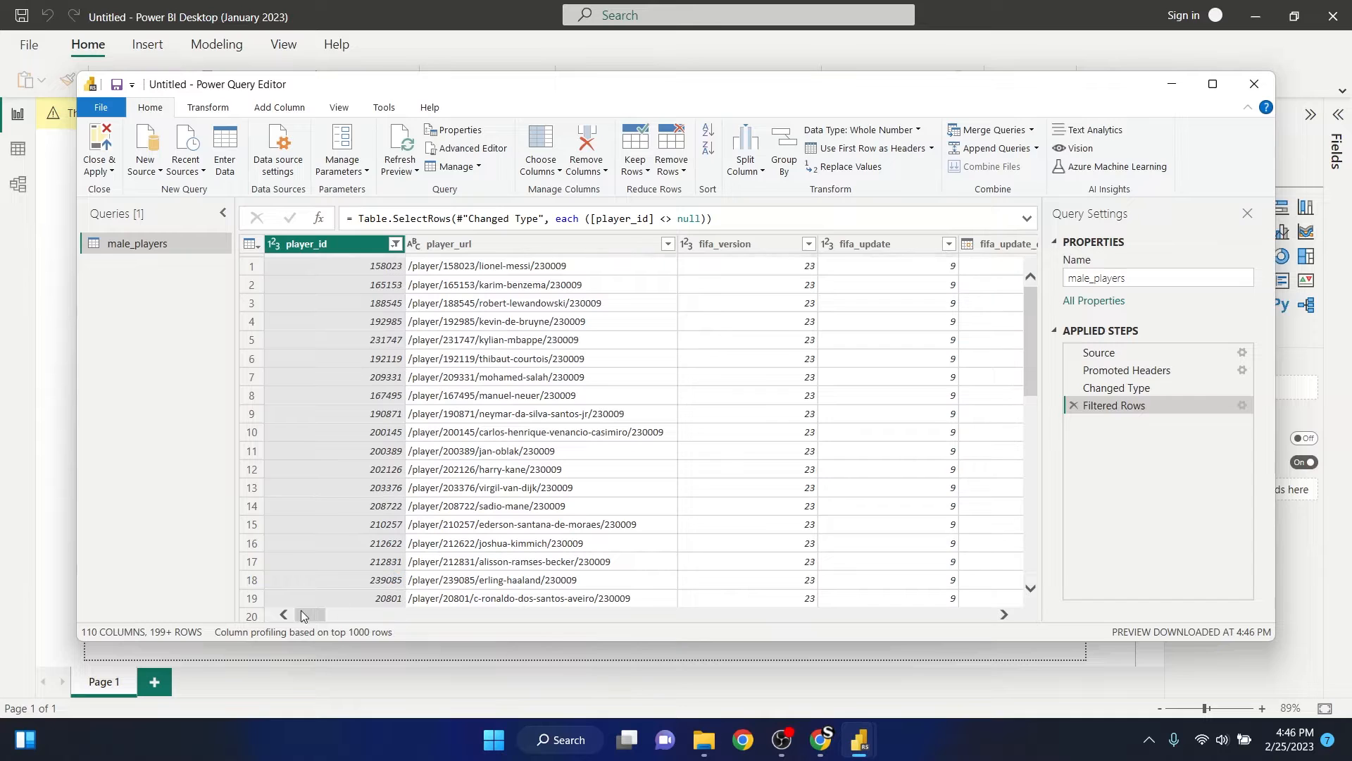
- Look across the remaining male_players columns, apply the query changes to load the data into the report, and dismiss the load summary
{"action": "left_click_drag", "start_coordinate": [297, 617], "coordinate": [453, 633]}
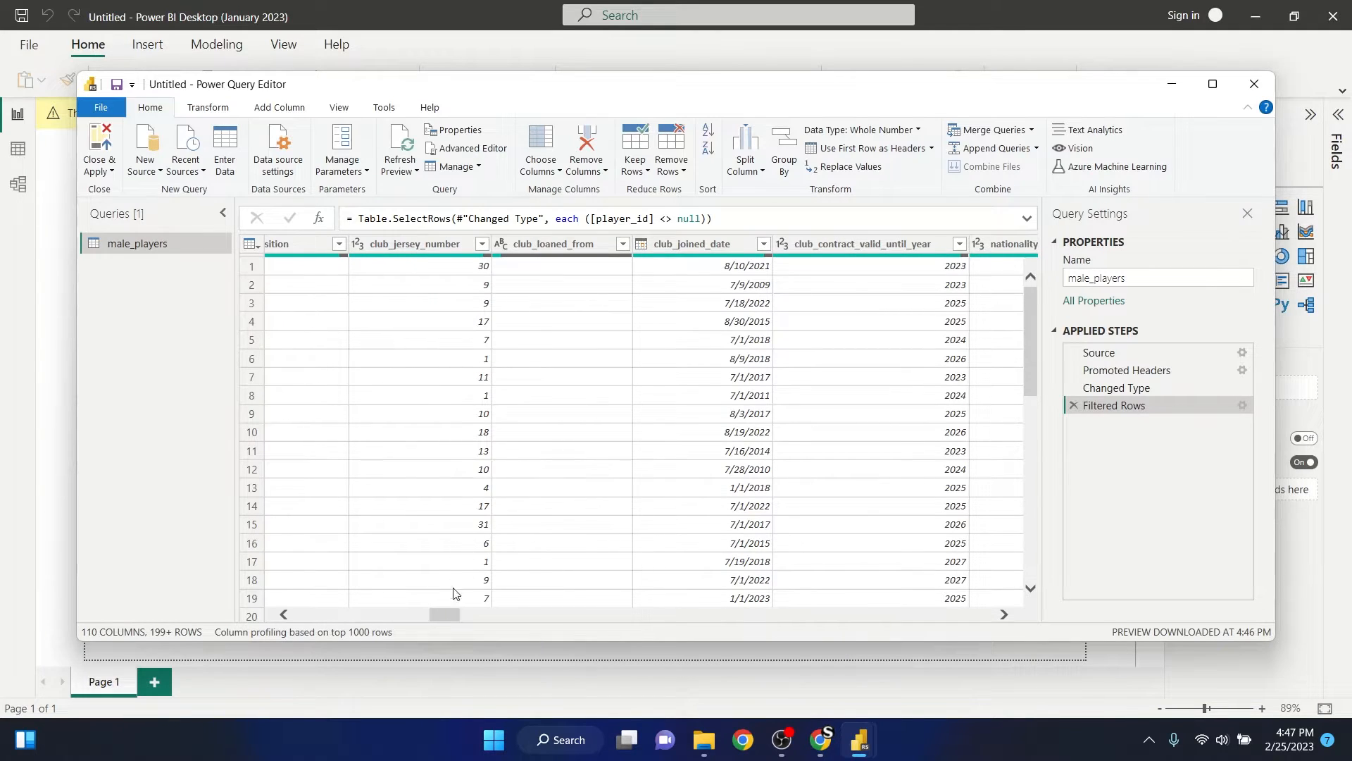
{"action": "left_click_drag", "start_coordinate": [451, 619], "coordinate": [885, 668]}
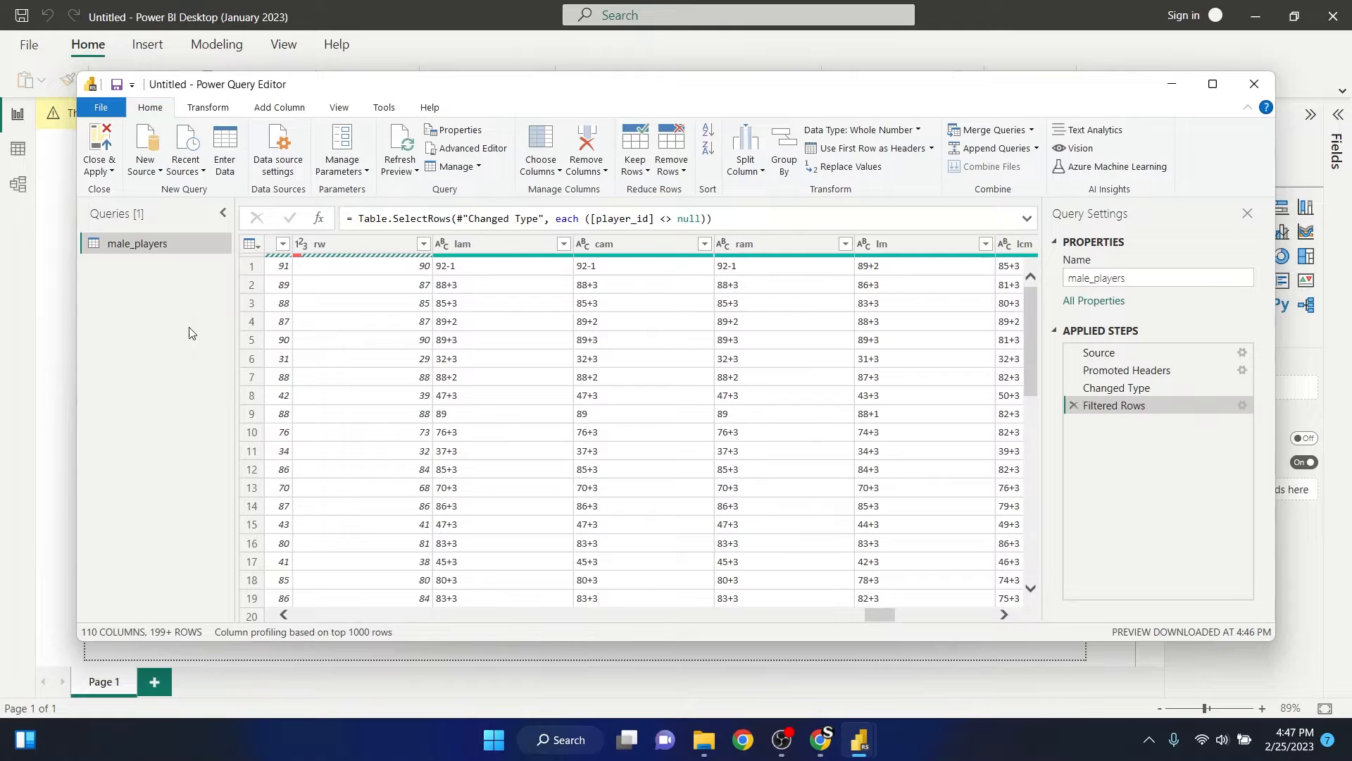
{"action": "left_click", "coordinate": [104, 143]}
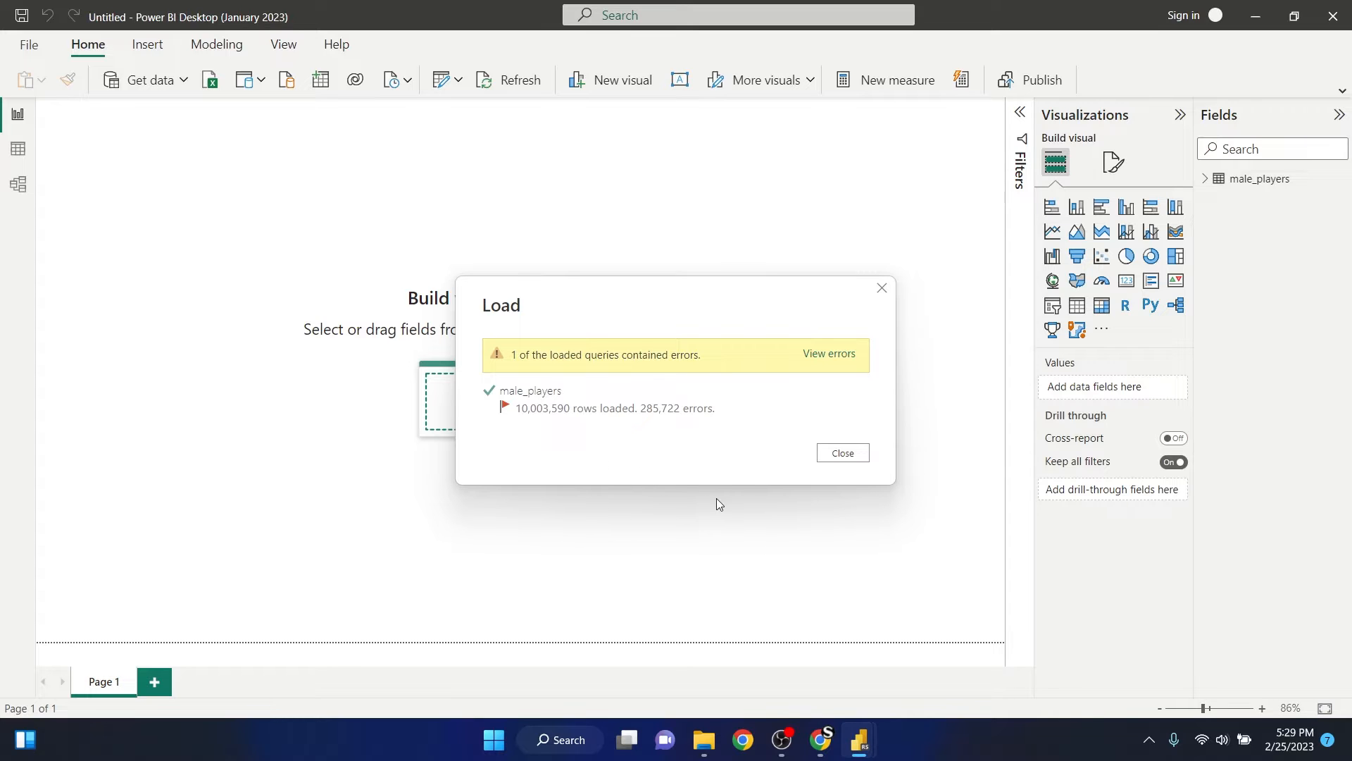
{"action": "left_click", "coordinate": [861, 457]}
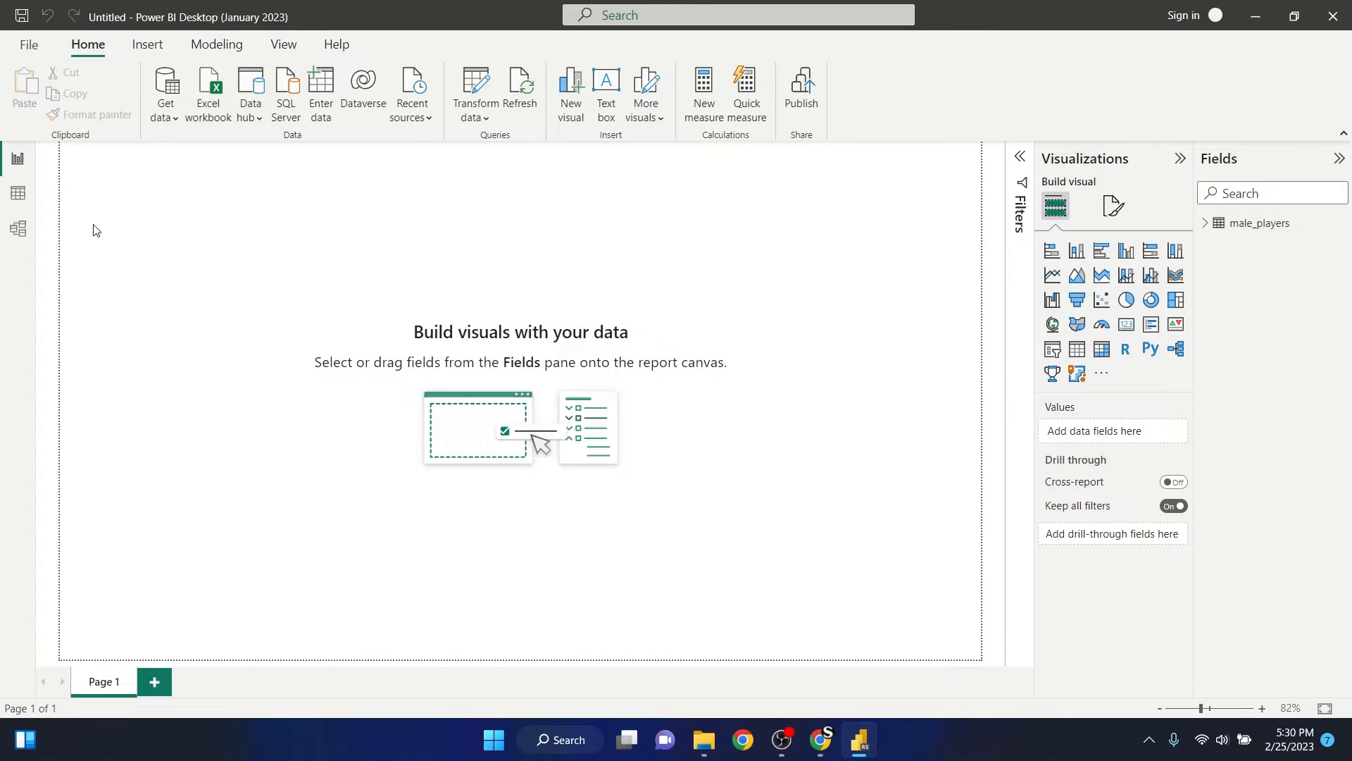
{"action": "left_click", "coordinate": [165, 118]}
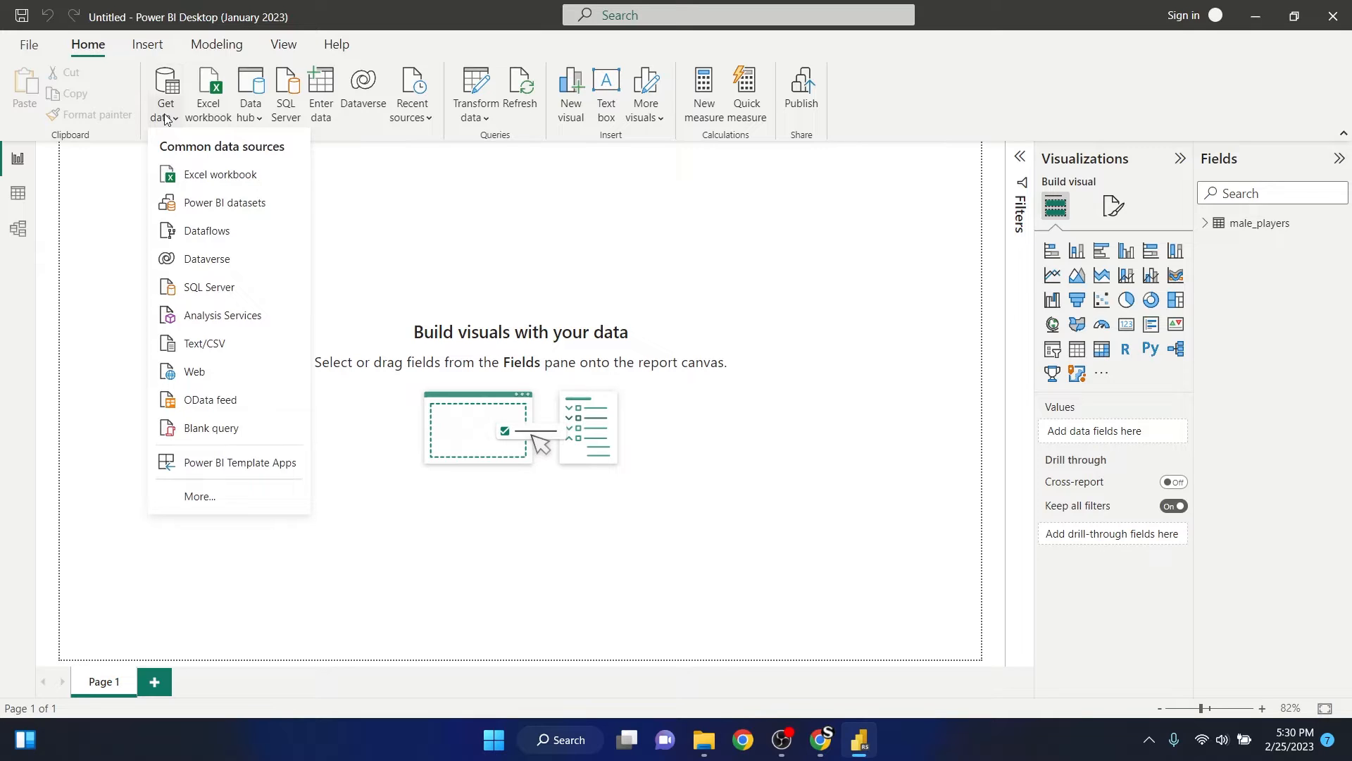
{"action": "left_click", "coordinate": [83, 210]}
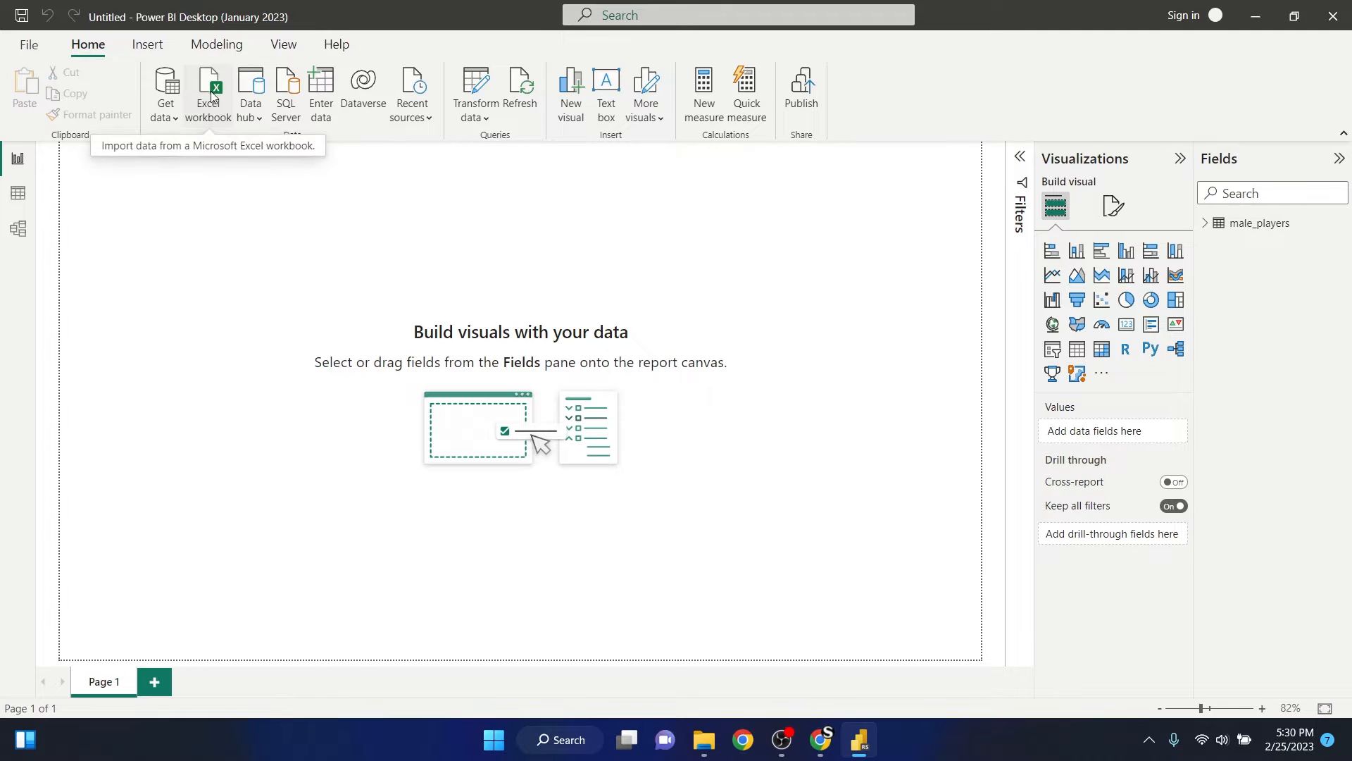
{"action": "left_click", "coordinate": [250, 120]}
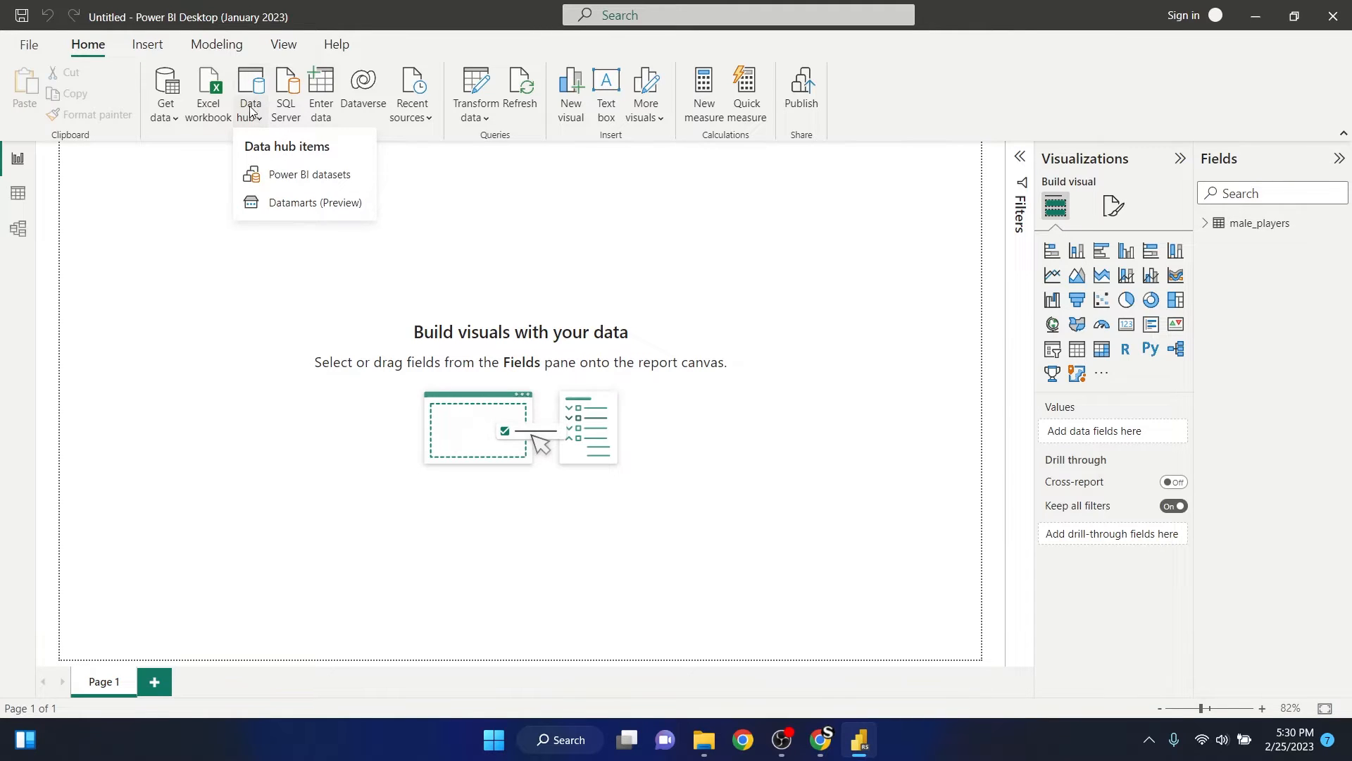
{"action": "left_click", "coordinate": [254, 113]}
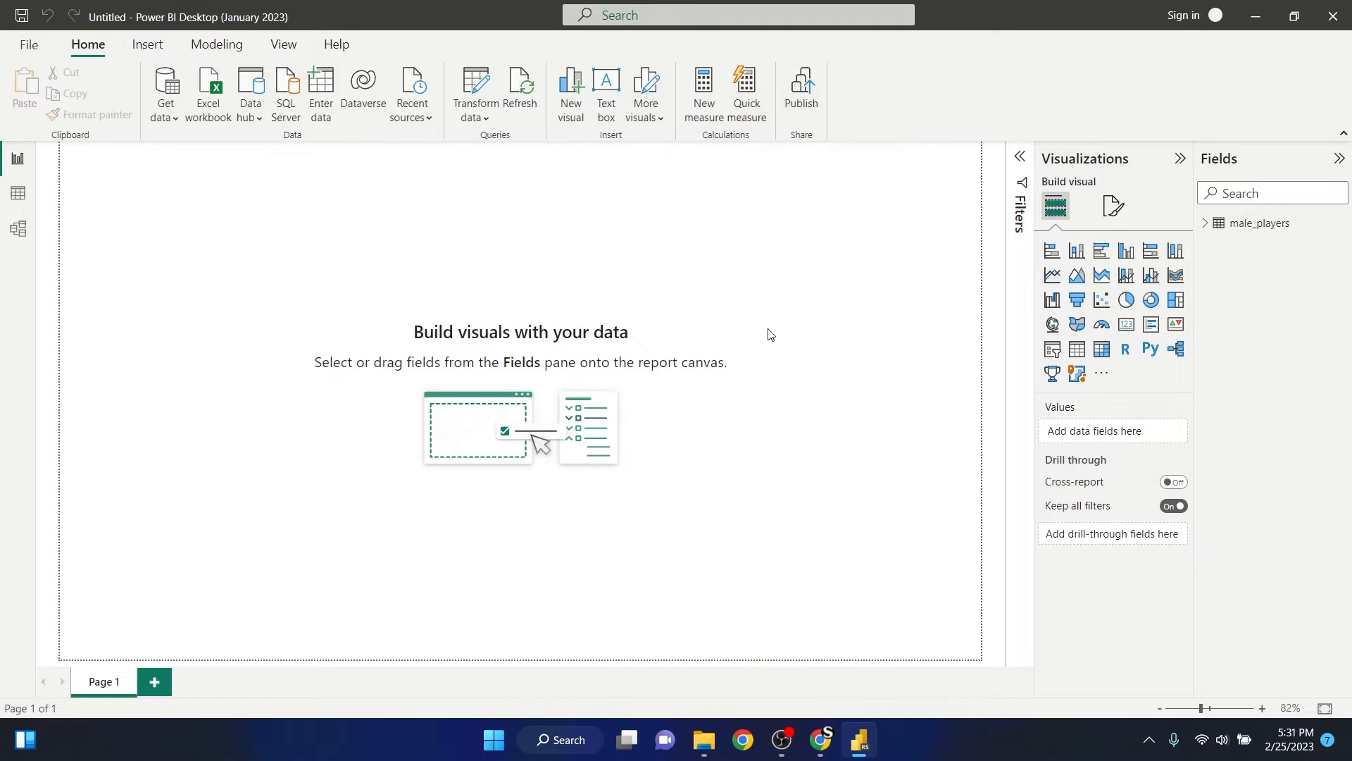
{"action": "left_click", "coordinate": [155, 50]}
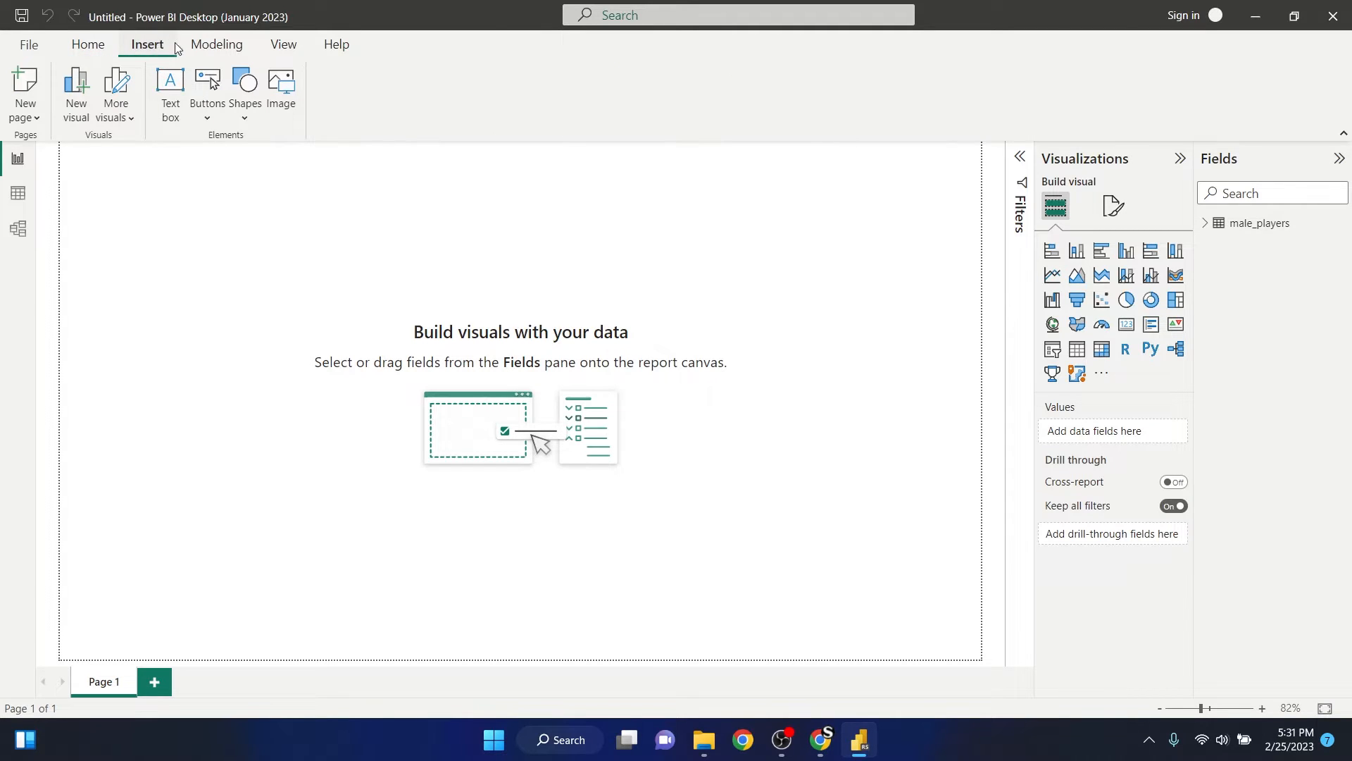
{"action": "left_click", "coordinate": [215, 45]}
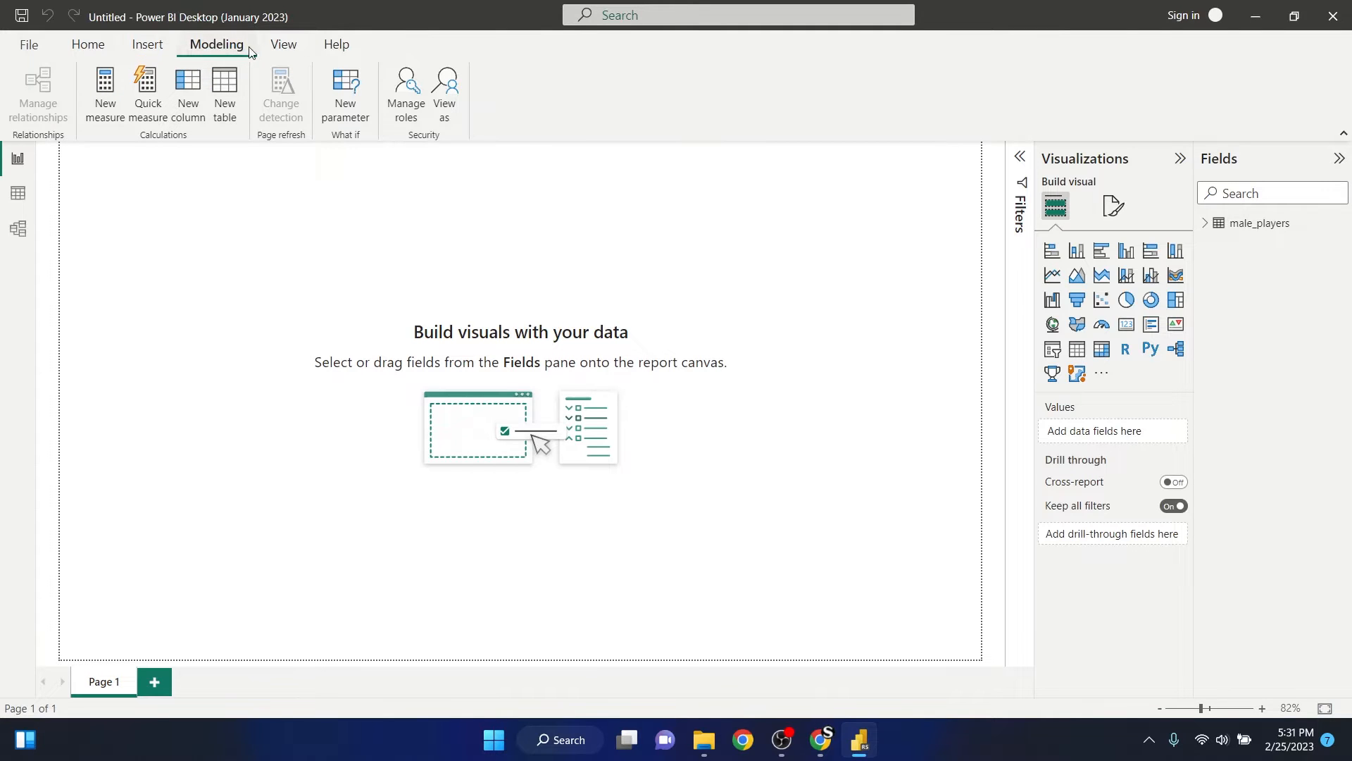
{"action": "left_click", "coordinate": [289, 45]}
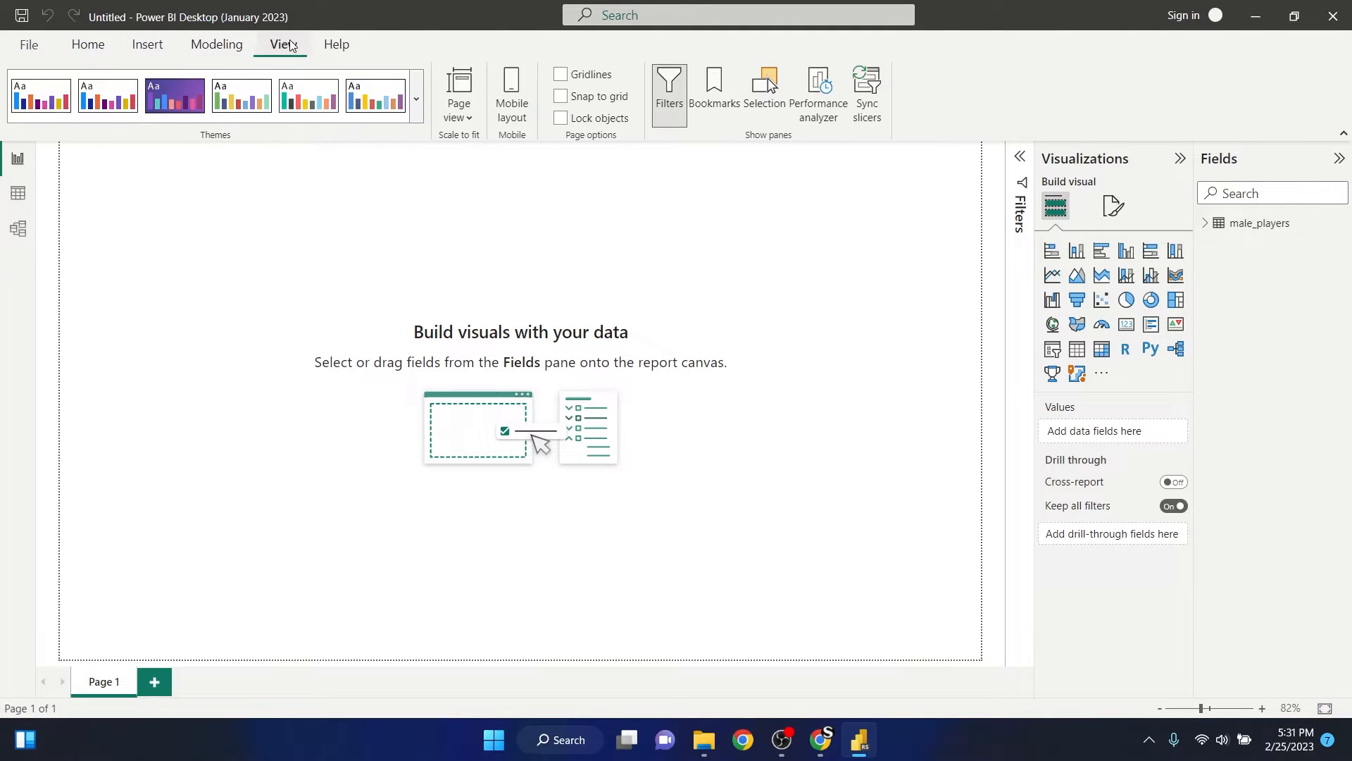
{"action": "left_click", "coordinate": [329, 44]}
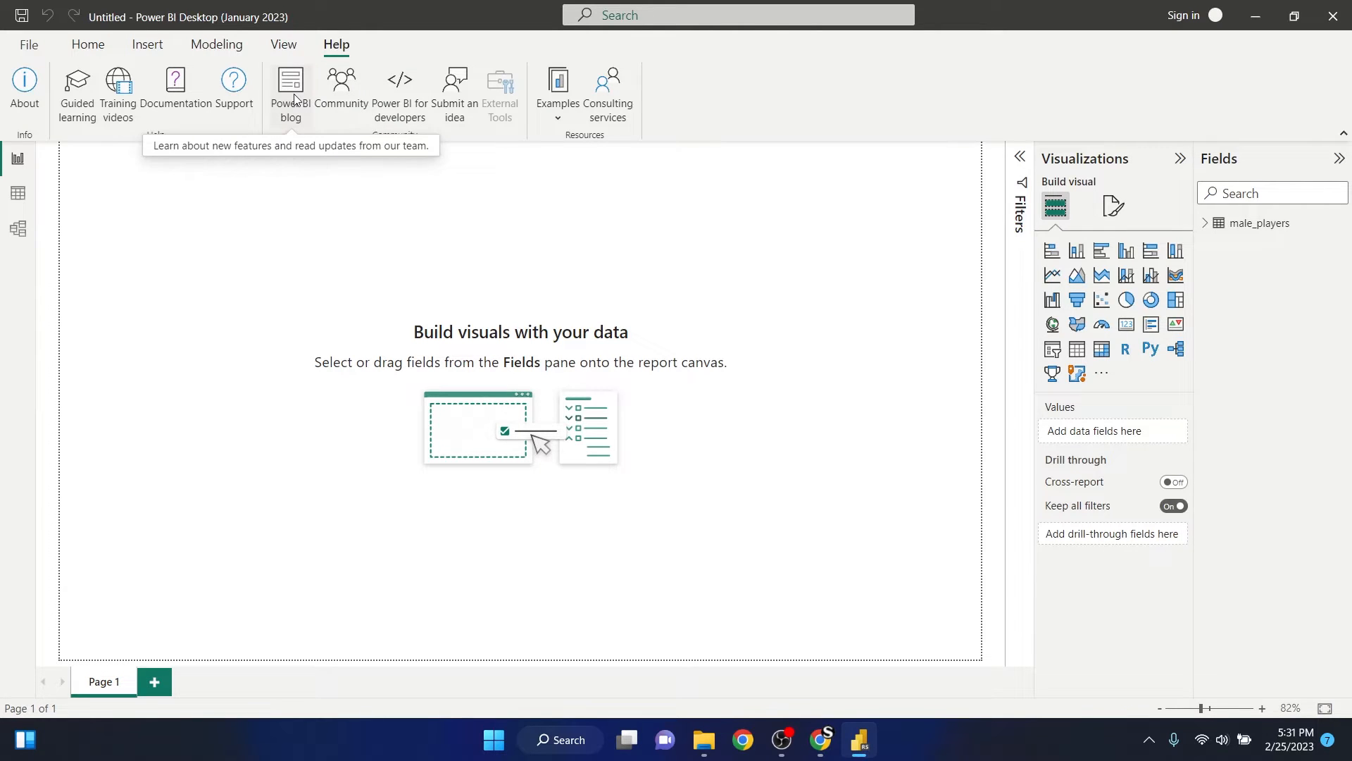
{"action": "left_click", "coordinate": [88, 44]}
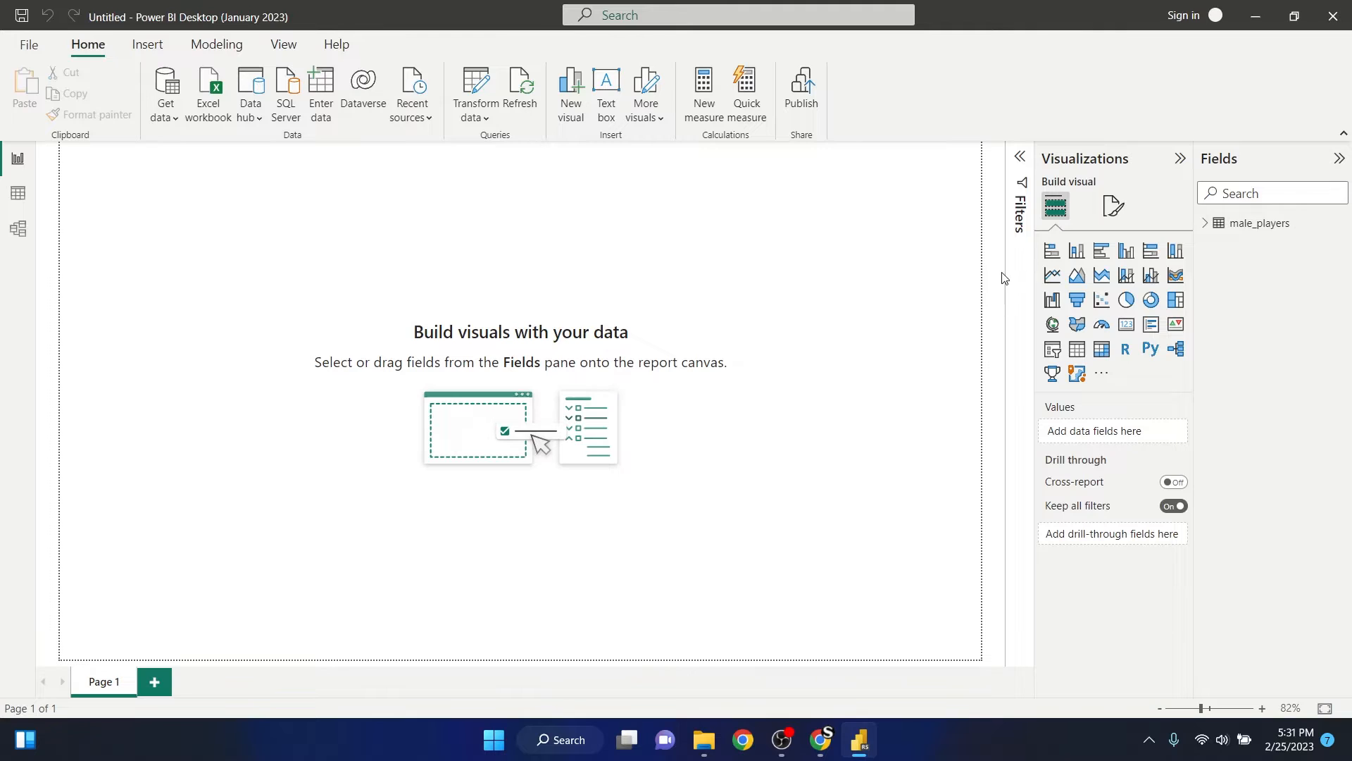
- Expand the male_players table to look through its fields, and add an empty table visual to Page 1
{"action": "left_click", "coordinate": [1205, 227]}
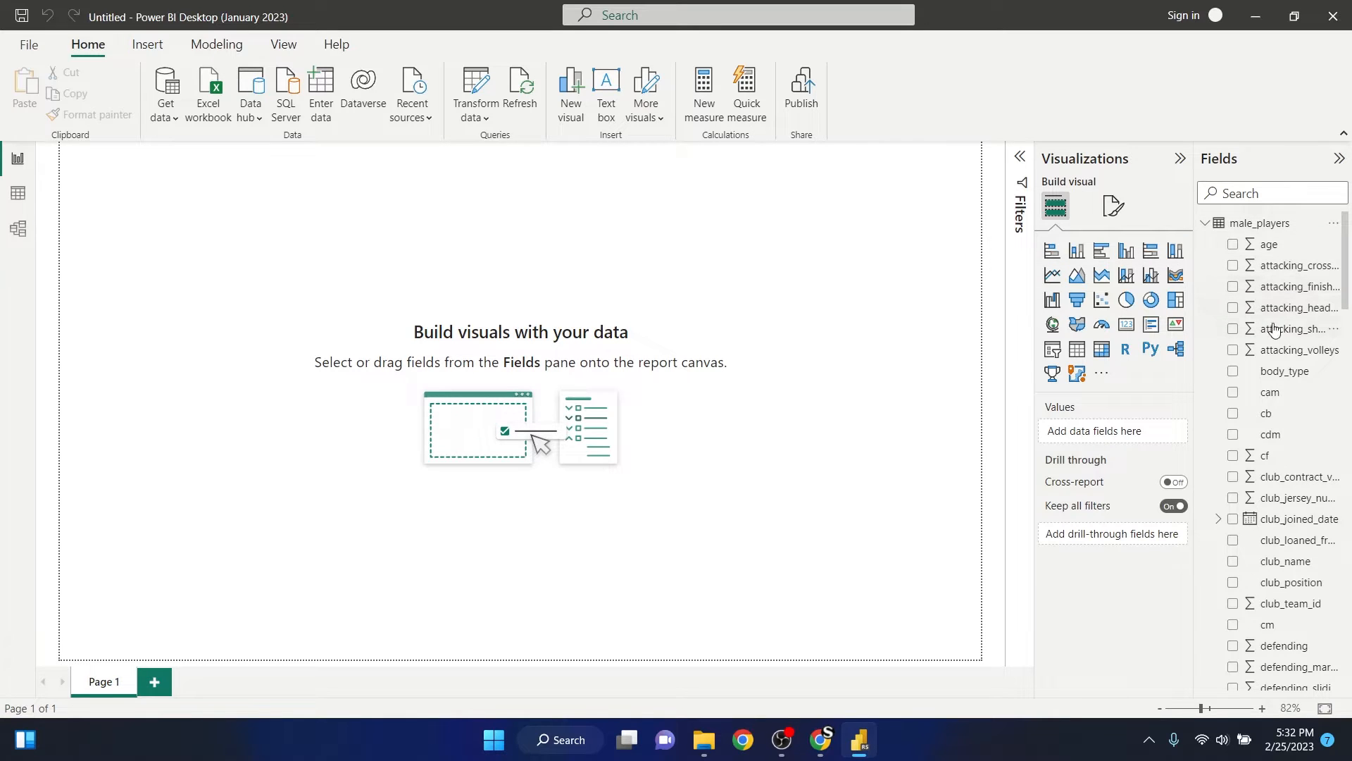
{"action": "scroll", "coordinate": [1279, 335], "scroll_direction": "down", "scroll_amount": 3}
{"action": "scroll", "coordinate": [1291, 352], "scroll_direction": "down", "scroll_amount": 7}
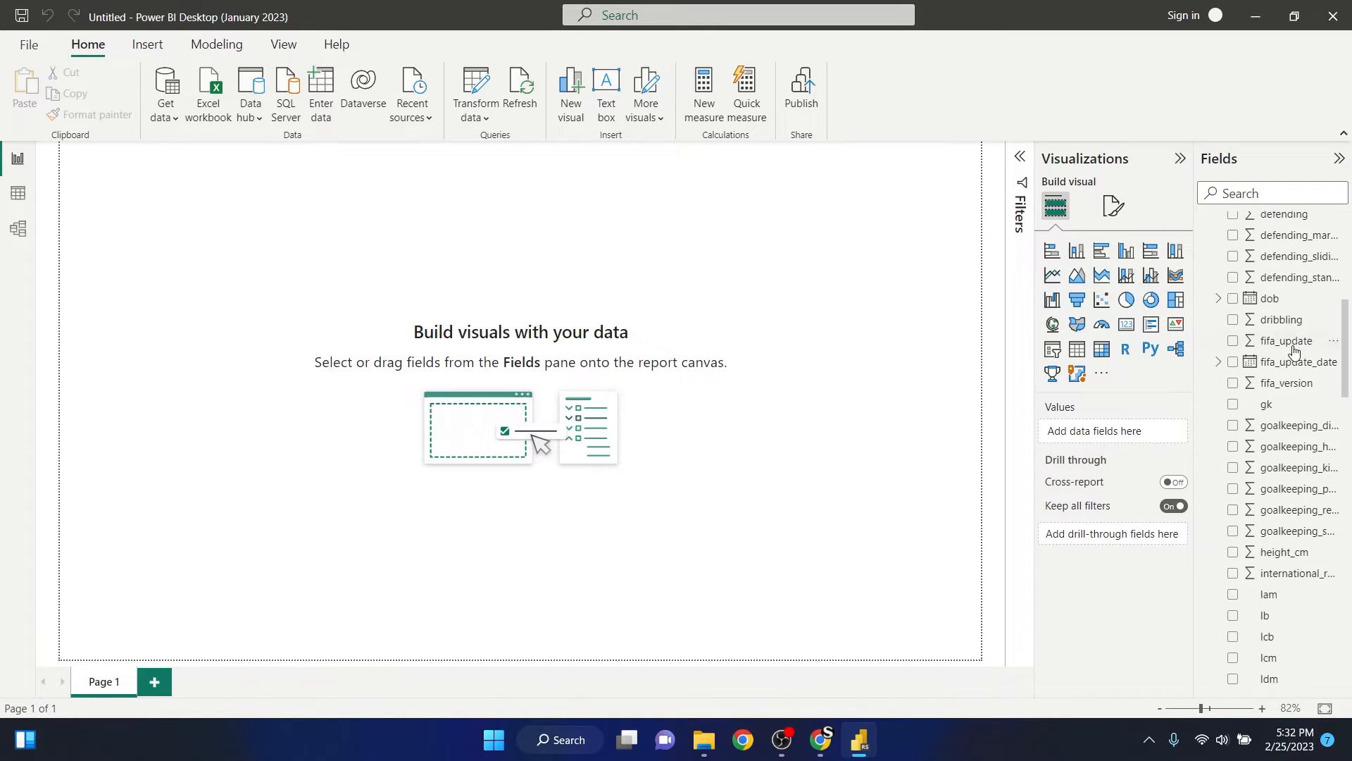
{"action": "scroll", "coordinate": [1296, 352], "scroll_direction": "down", "scroll_amount": 5}
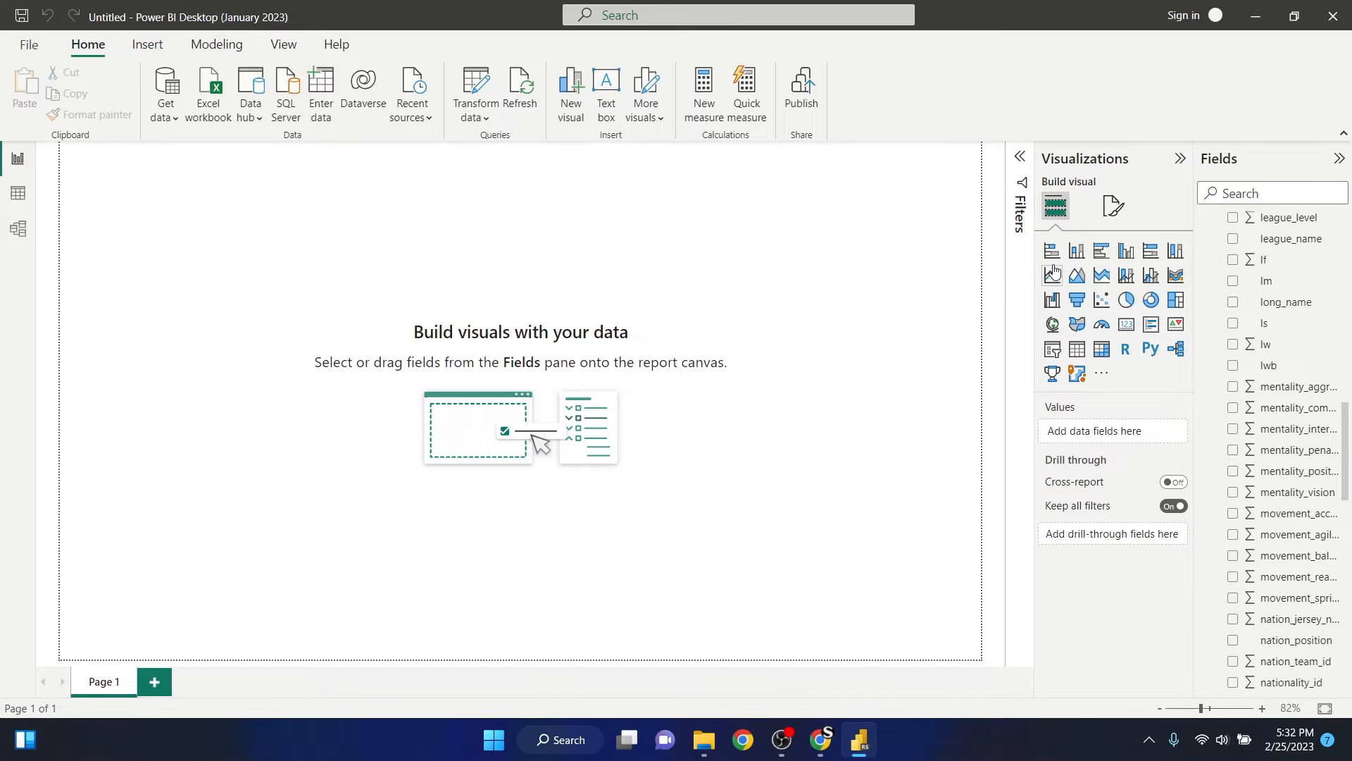
{"action": "left_click", "coordinate": [1077, 350]}
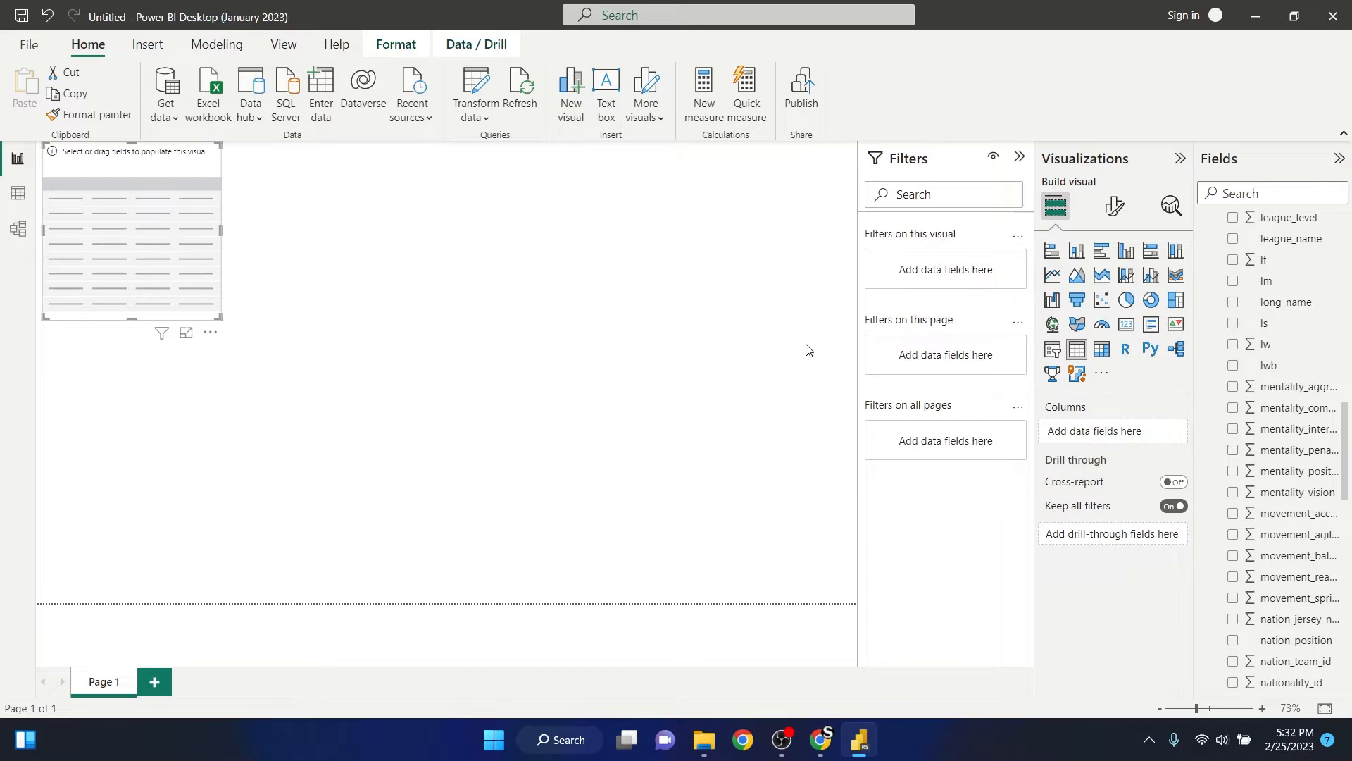
- Find the short_name field, add it to the table visual, and enlarge the visual to the full page height
{"action": "scroll", "coordinate": [1266, 282], "scroll_direction": "up", "scroll_amount": 3}
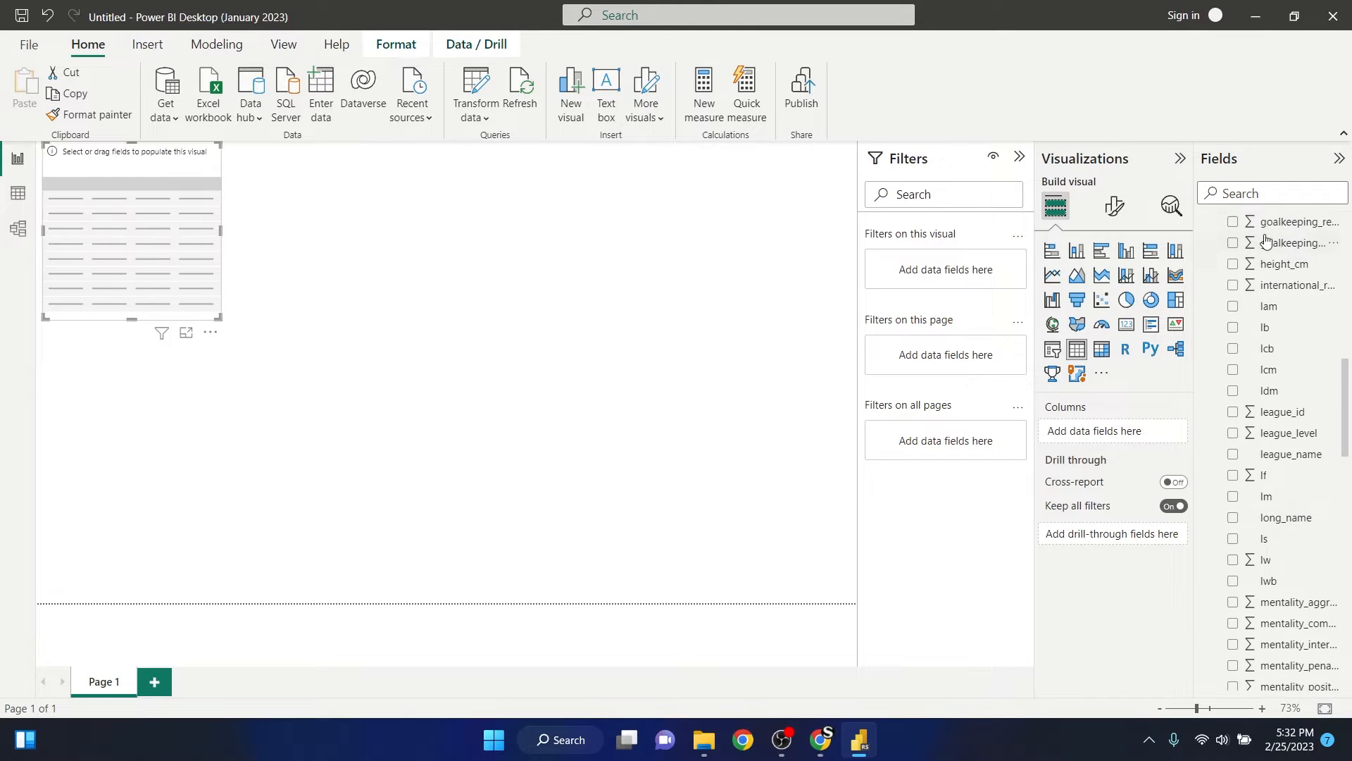
{"action": "left_click", "coordinate": [1264, 195]}
{"action": "type", "text": "name"}
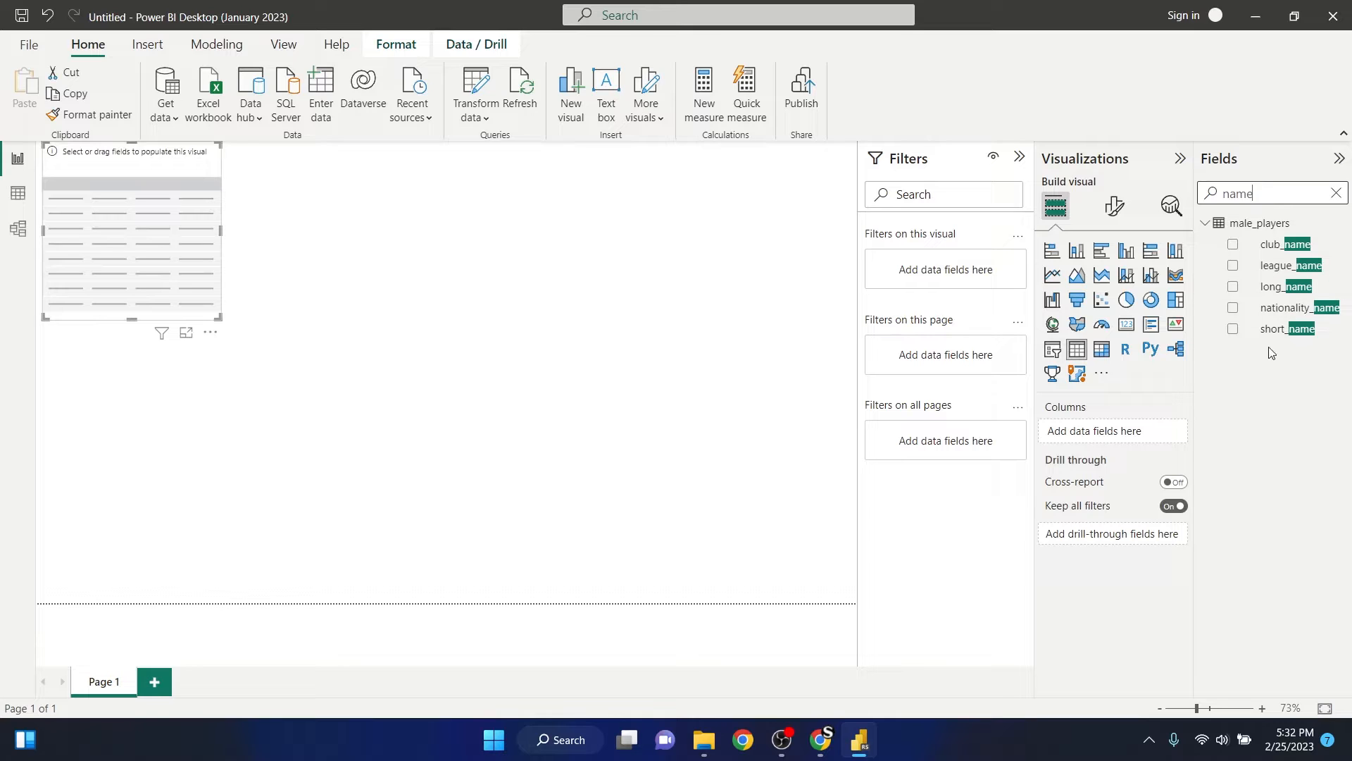
{"action": "left_click", "coordinate": [1234, 330]}
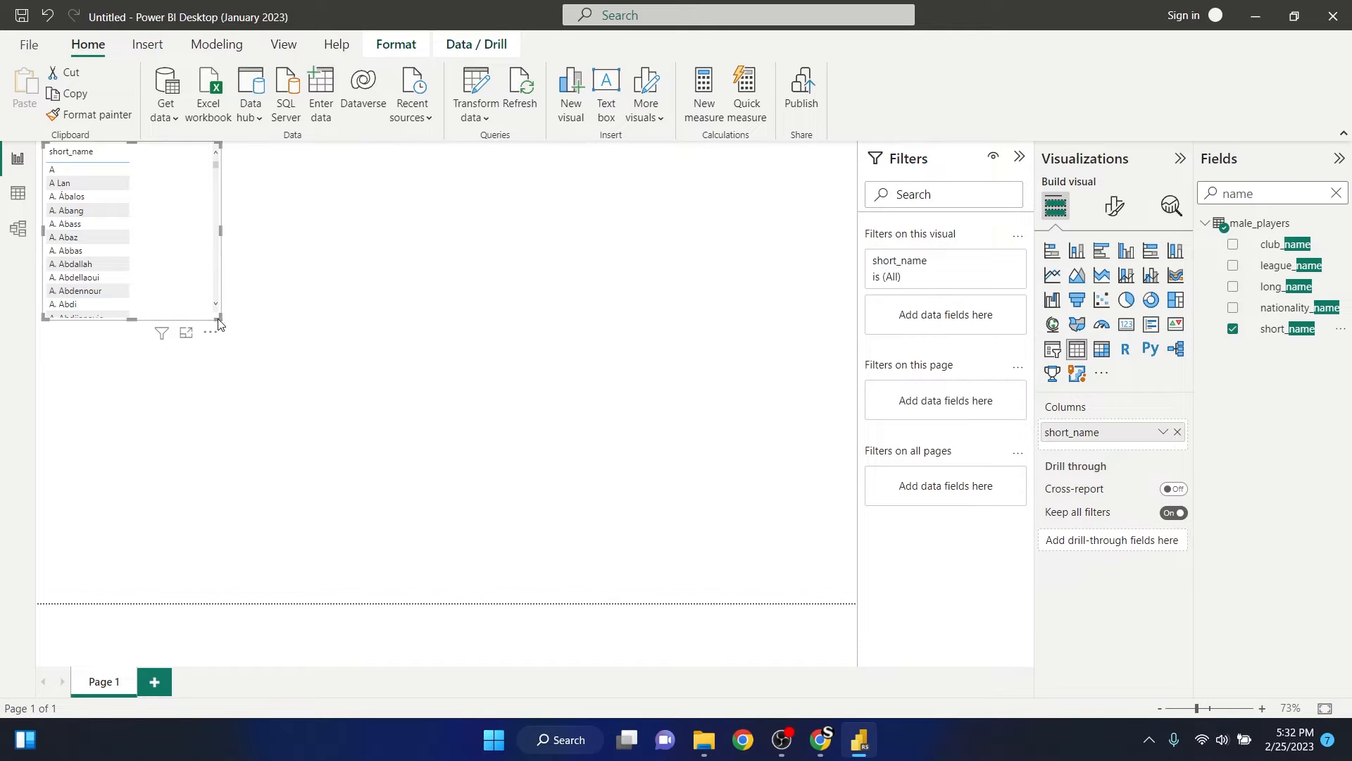
{"action": "left_click_drag", "start_coordinate": [219, 320], "coordinate": [458, 601]}
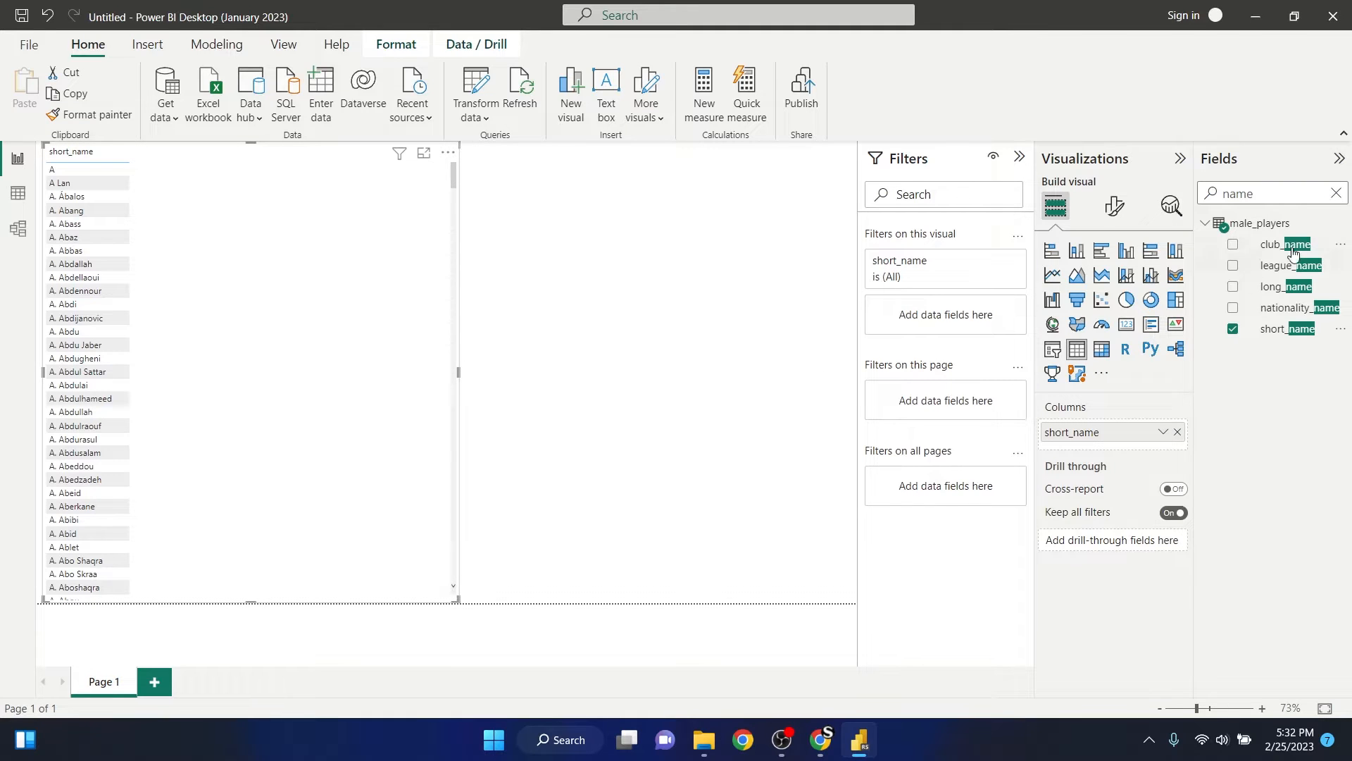
- Add the overall field to the table visual and set it to Don't summarize
{"action": "left_click", "coordinate": [1336, 194]}
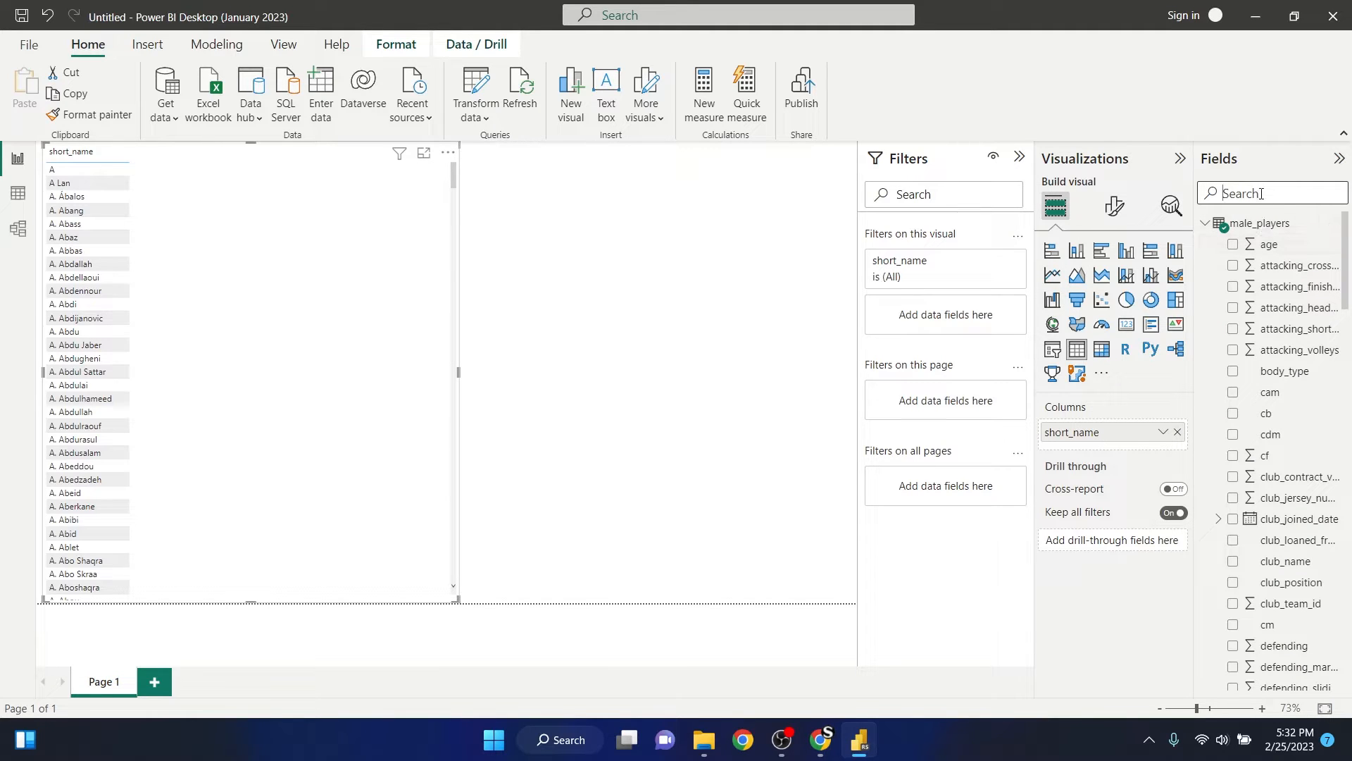
{"action": "type", "text": "overa"}
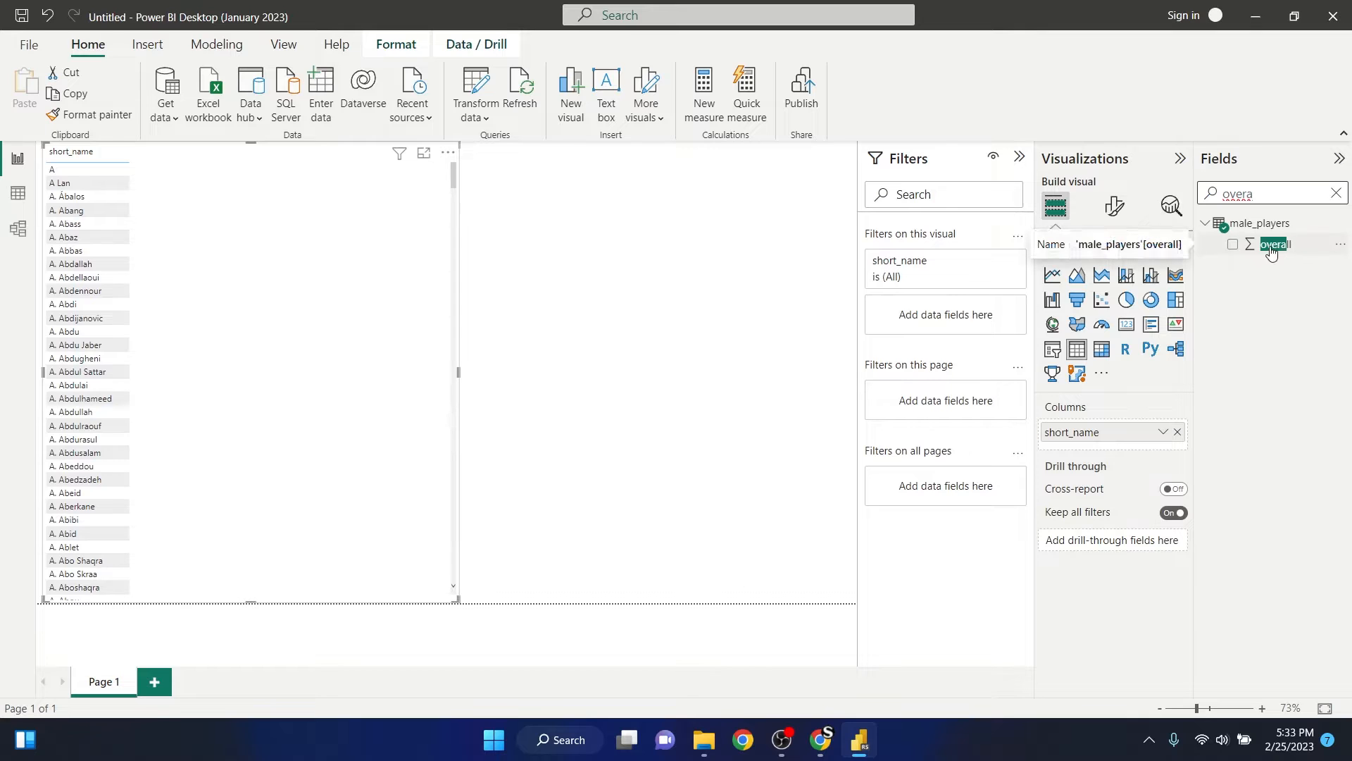
{"action": "left_click", "coordinate": [1233, 245]}
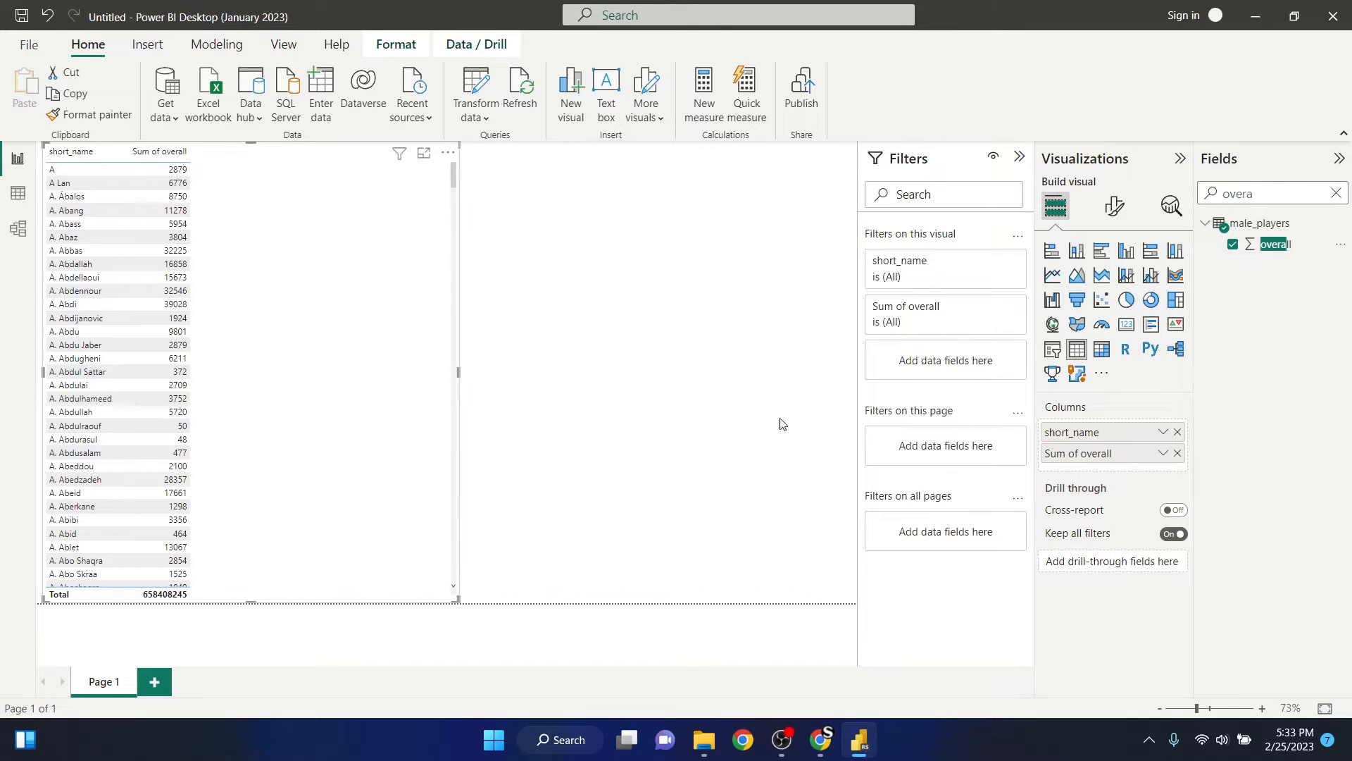
{"action": "left_click", "coordinate": [1164, 453]}
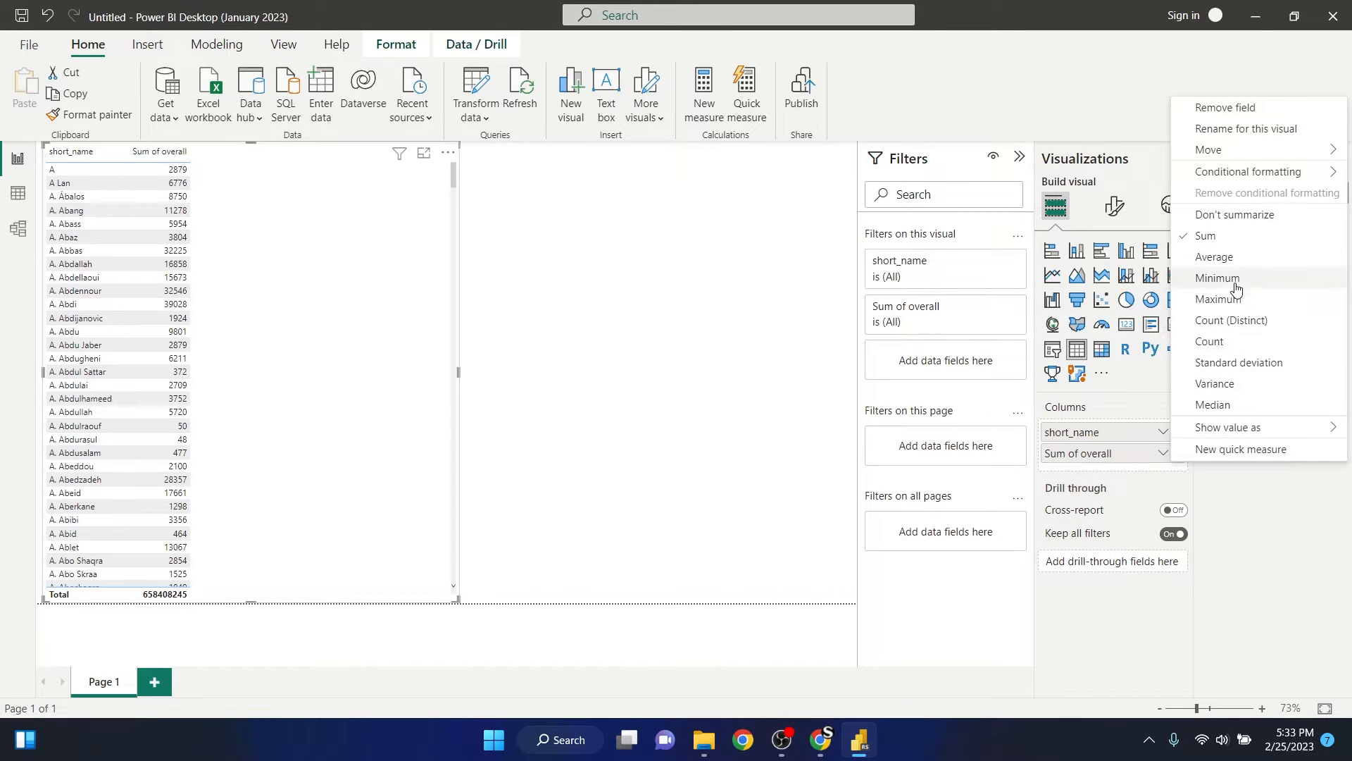
{"action": "left_click", "coordinate": [1237, 216]}
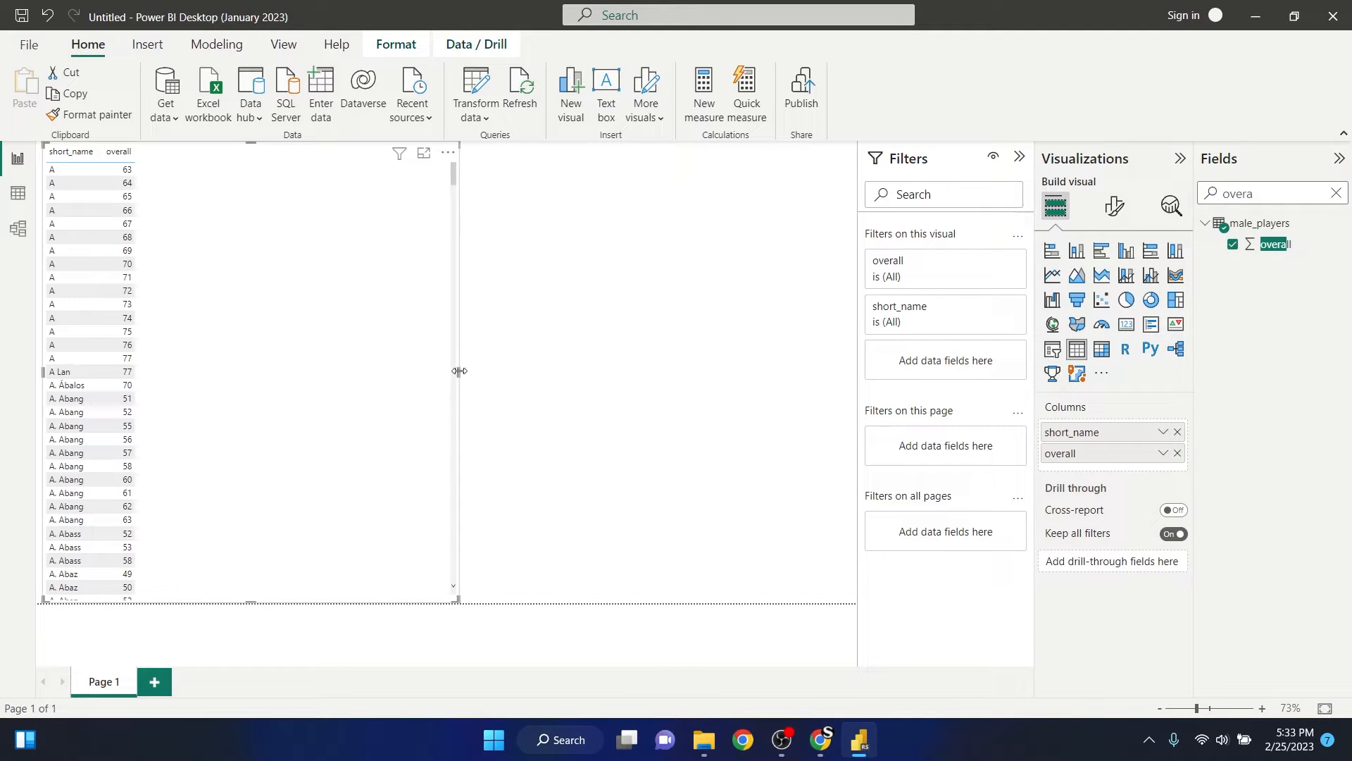
- Widen the table visual to about two thirds of the page and look through its player rows
{"action": "left_click_drag", "start_coordinate": [459, 371], "coordinate": [621, 374]}
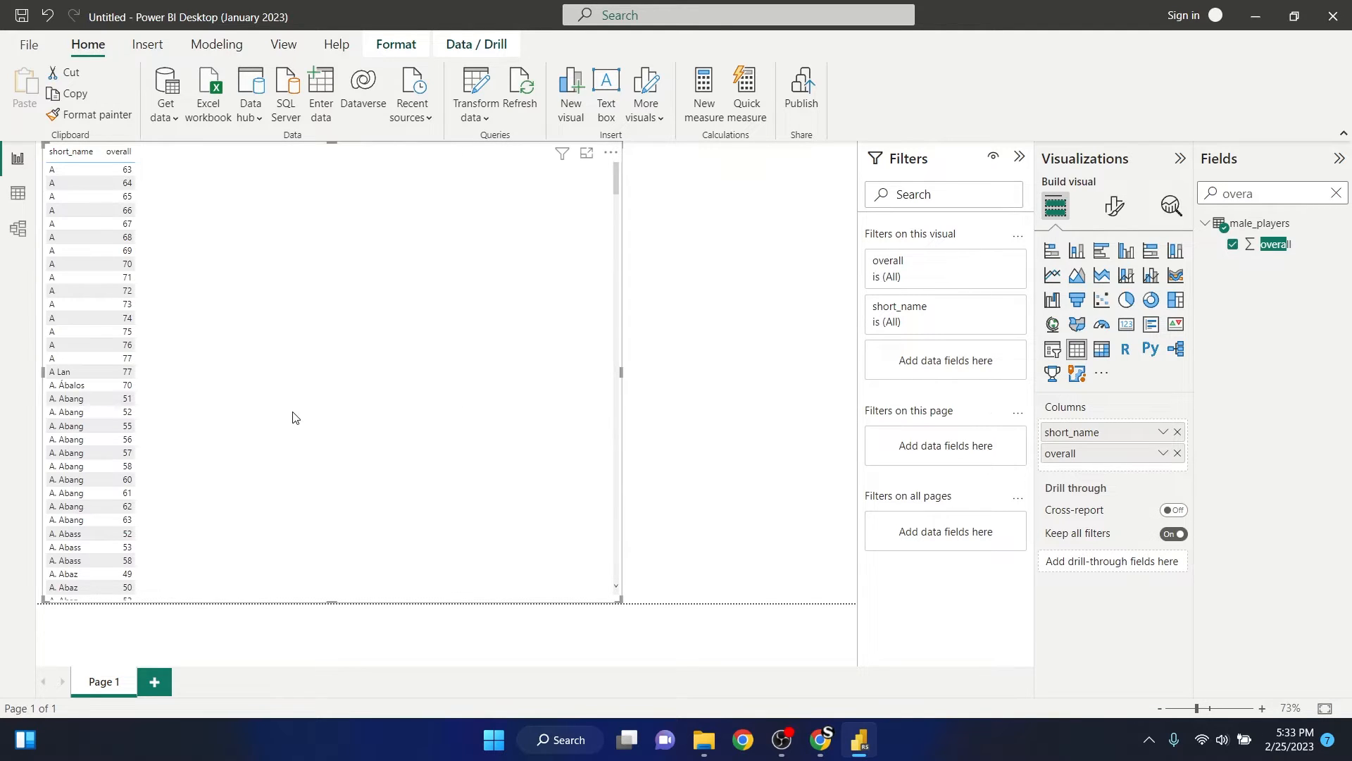
{"action": "scroll", "coordinate": [66, 220], "scroll_direction": "down", "scroll_amount": 2}
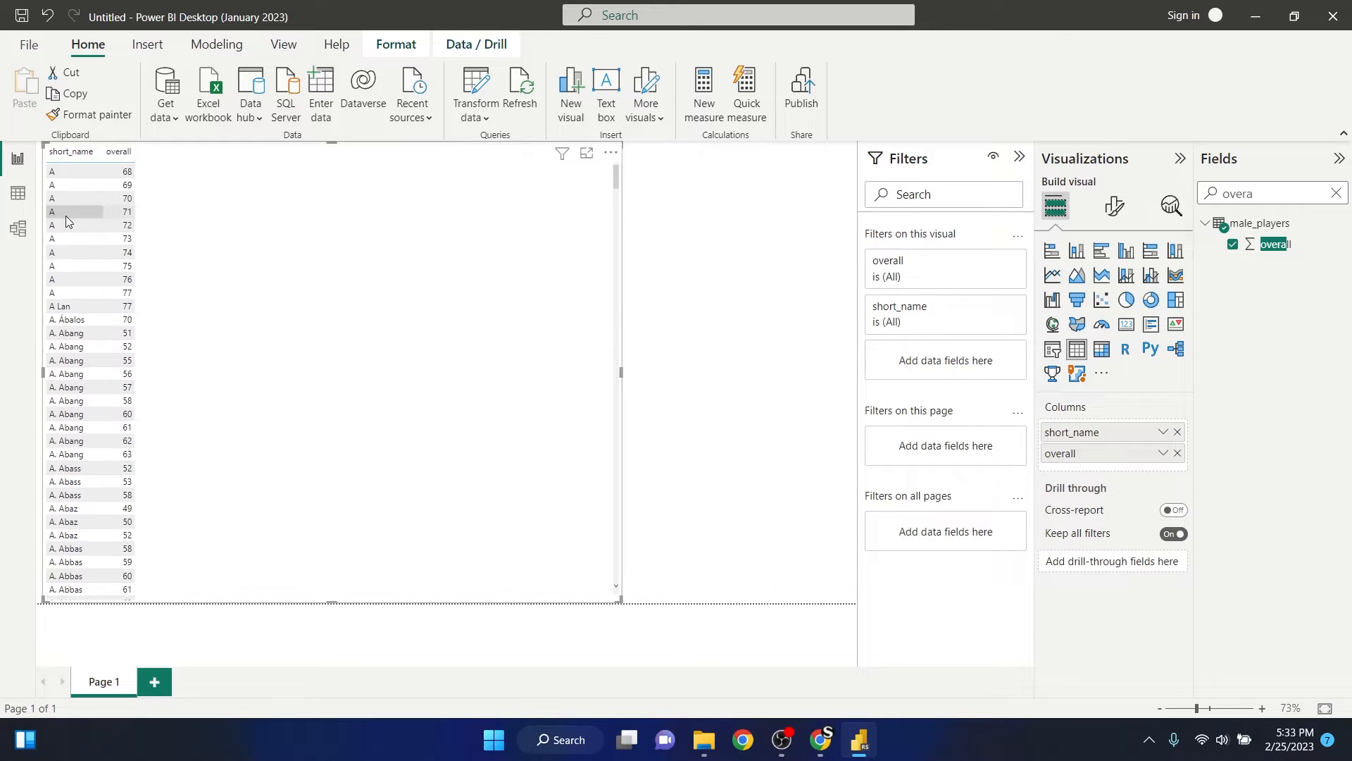
{"action": "scroll", "coordinate": [56, 235], "scroll_direction": "down", "scroll_amount": 1}
{"action": "scroll", "coordinate": [52, 284], "scroll_direction": "down", "scroll_amount": 1}
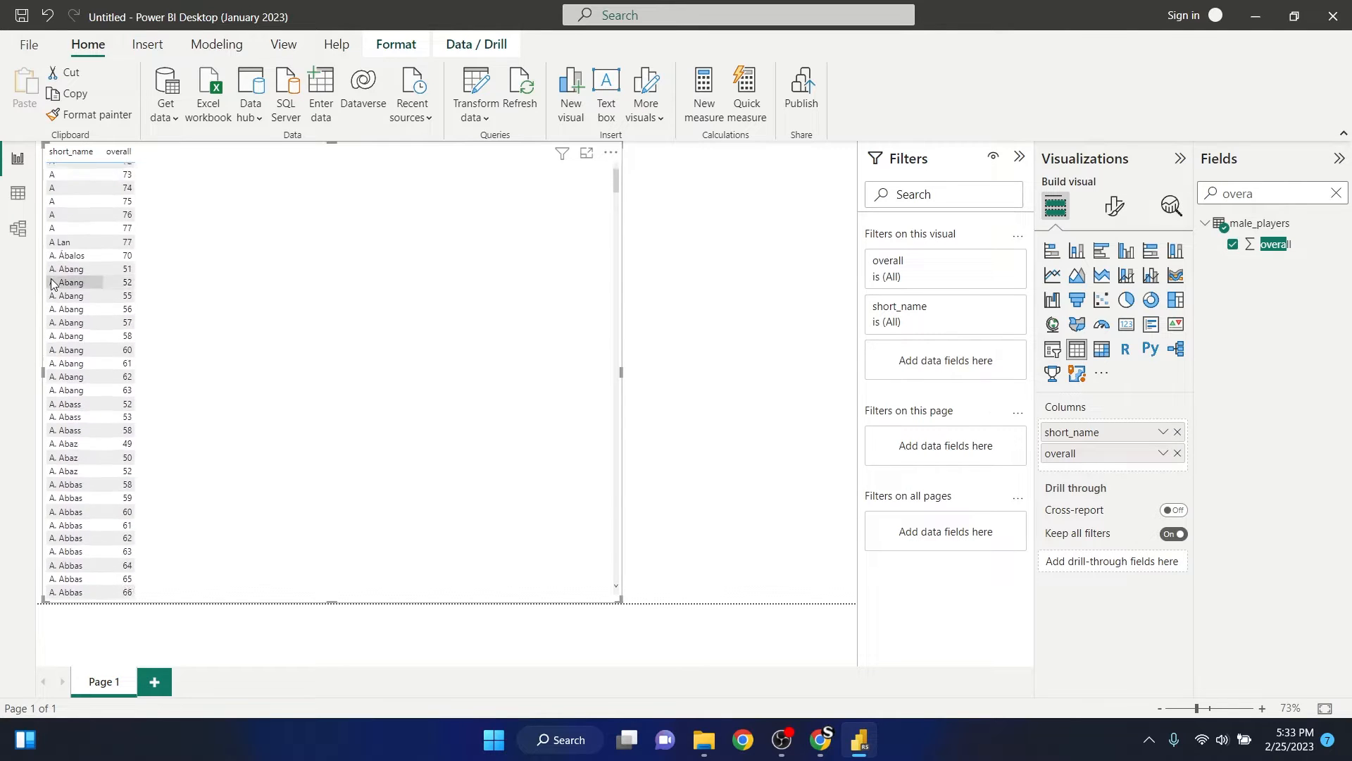
{"action": "scroll", "coordinate": [57, 289], "scroll_direction": "down", "scroll_amount": 10}
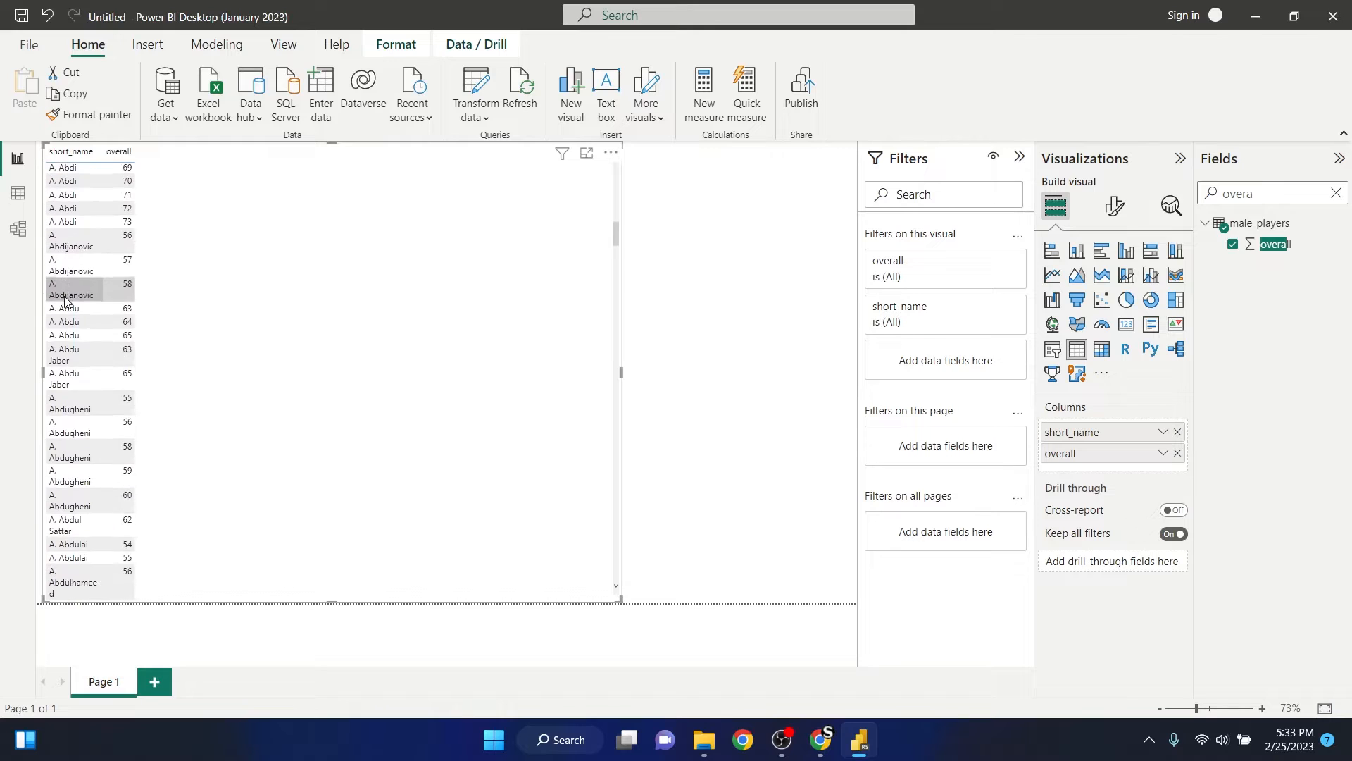
{"action": "scroll", "coordinate": [65, 300], "scroll_direction": "down", "scroll_amount": 6}
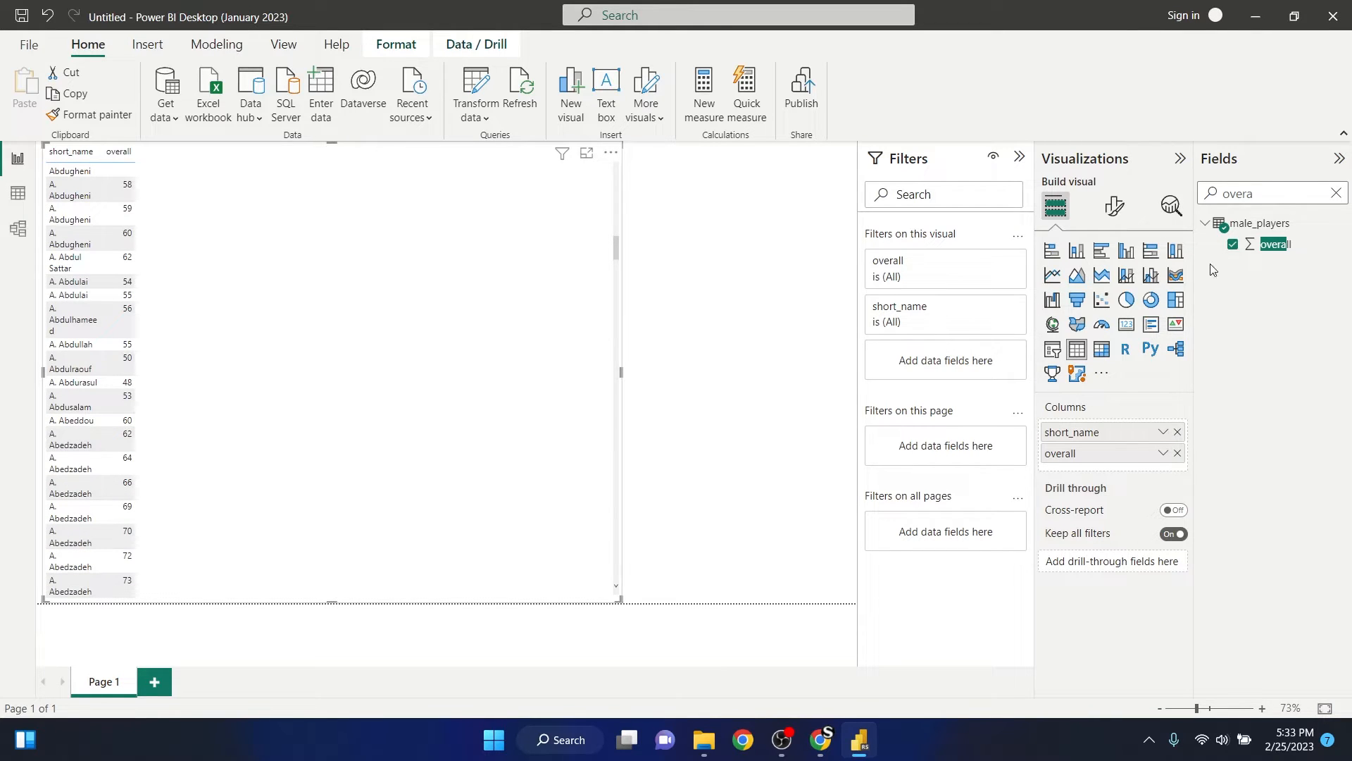
- Find the league_name field and add it as a column of the table visual
{"action": "left_click", "coordinate": [1337, 193]}
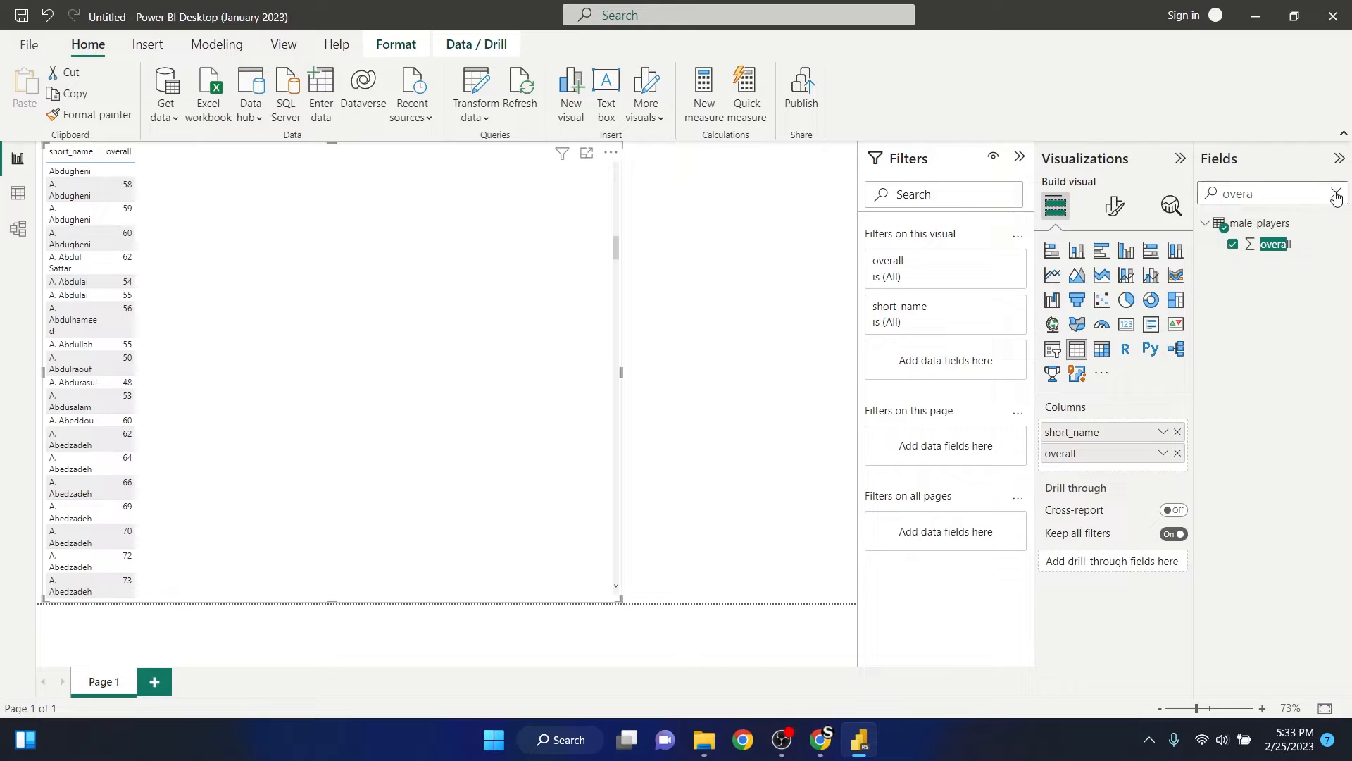
{"action": "left_click", "coordinate": [1285, 192]}
{"action": "type", "text": "l"}
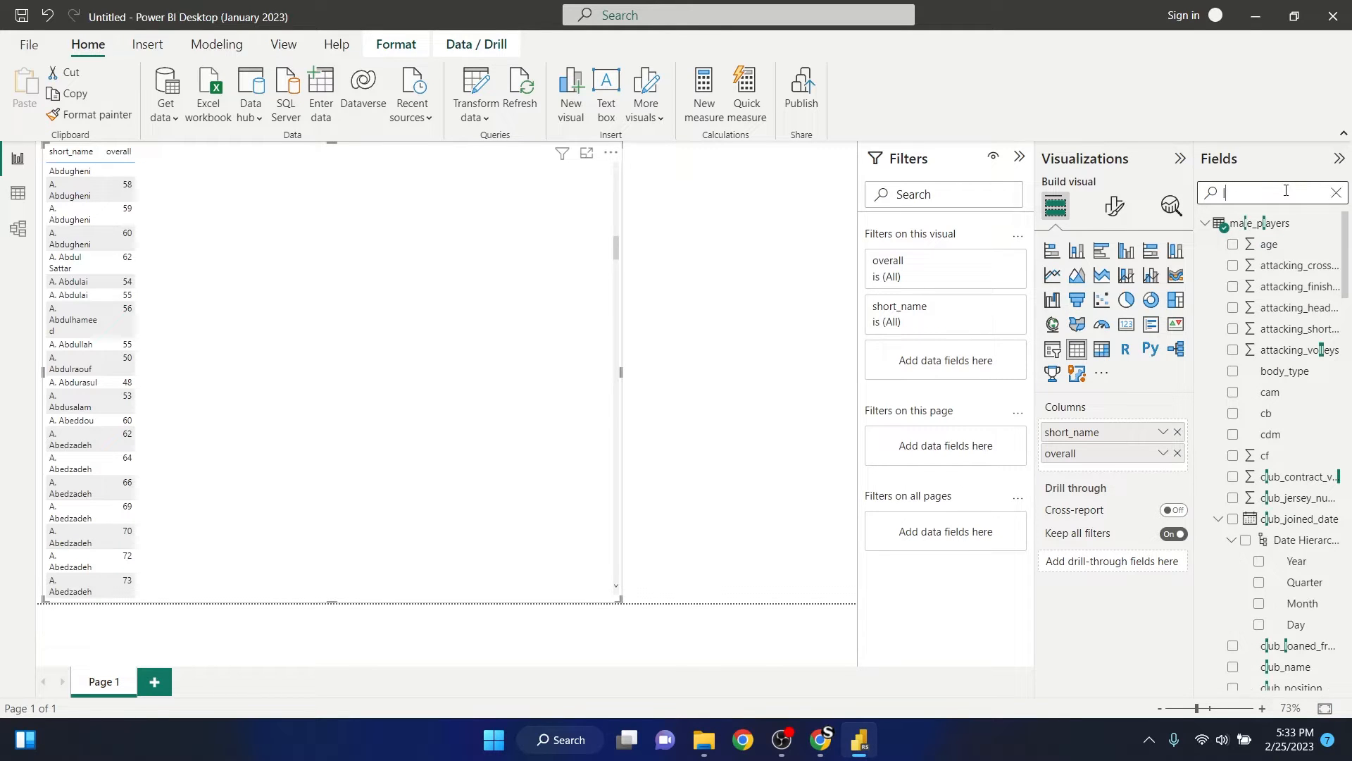
{"action": "type", "text": "ea"}
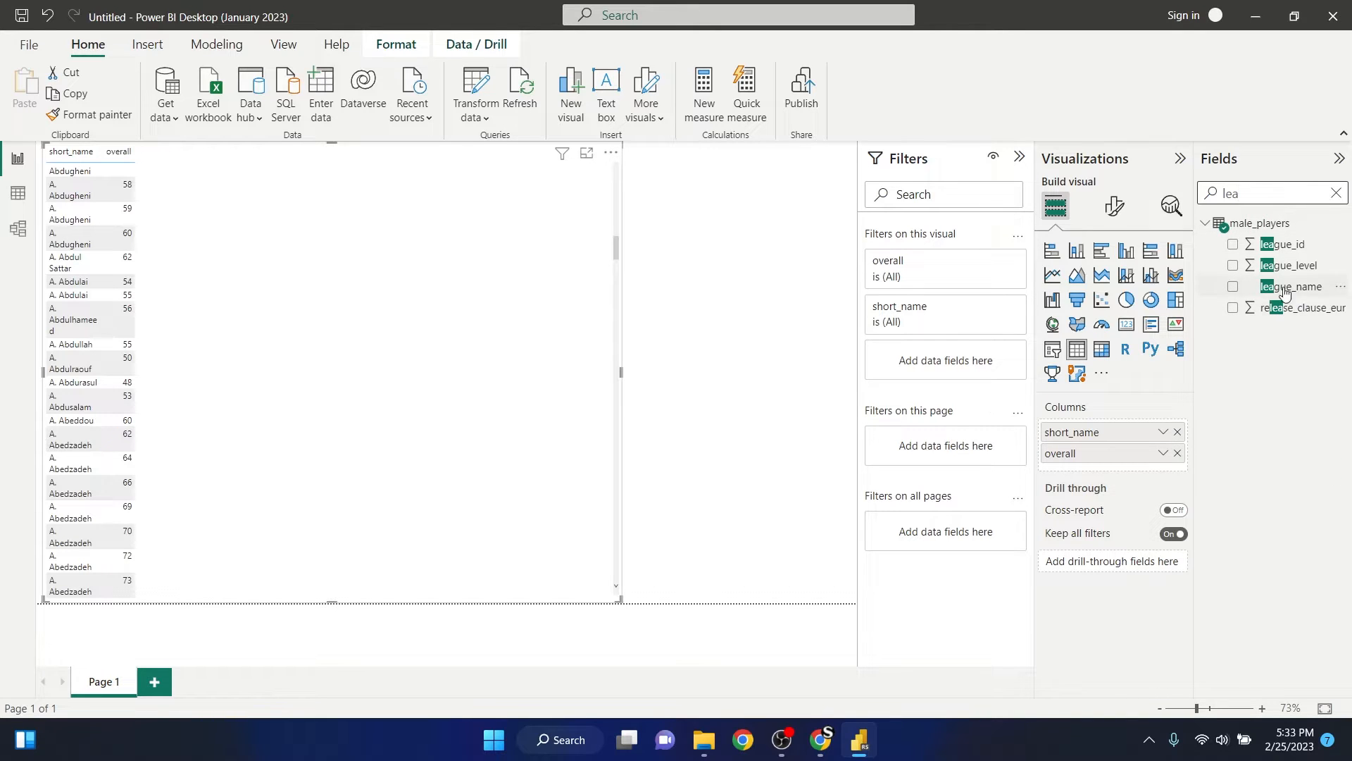
{"action": "left_click", "coordinate": [1233, 287]}
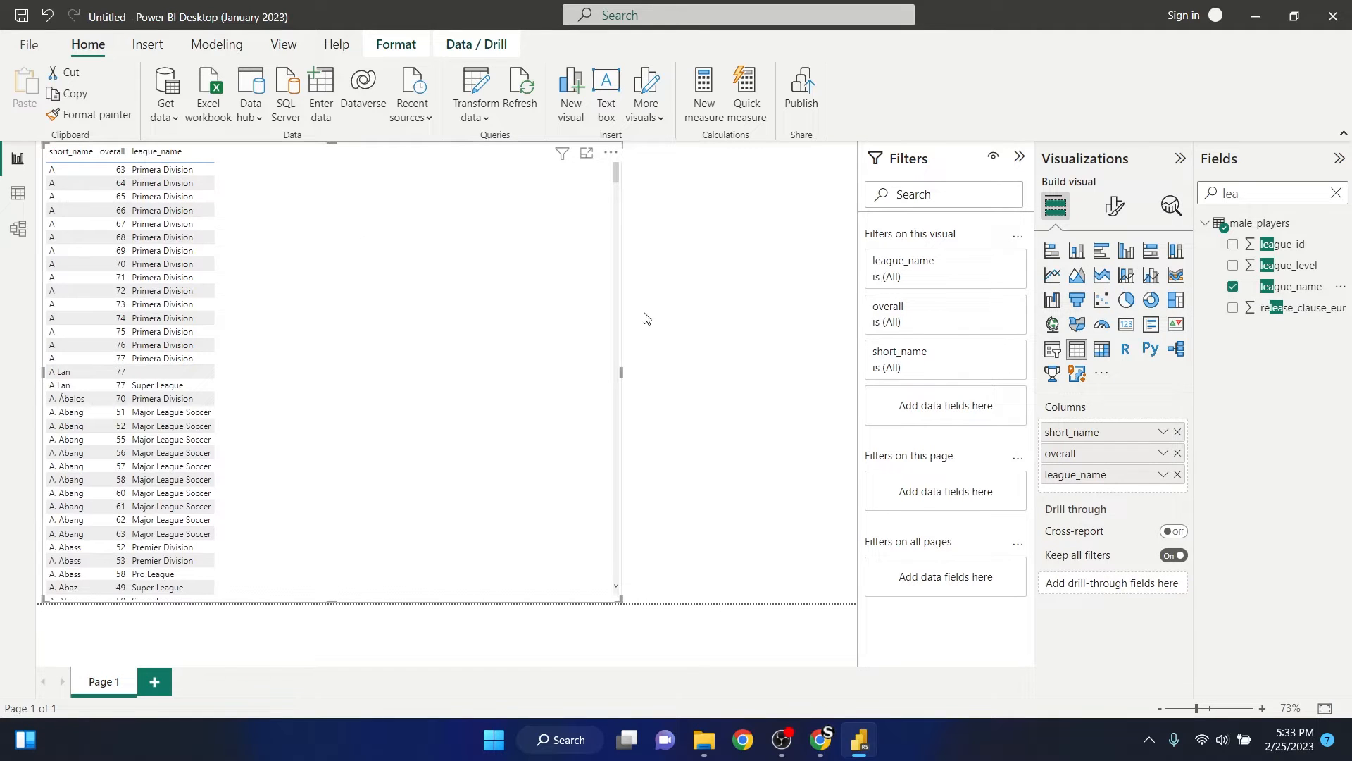
- Filter the table visual's league_name to Premier League, finding the value by searching for "premie"
{"action": "left_click", "coordinate": [992, 261]}
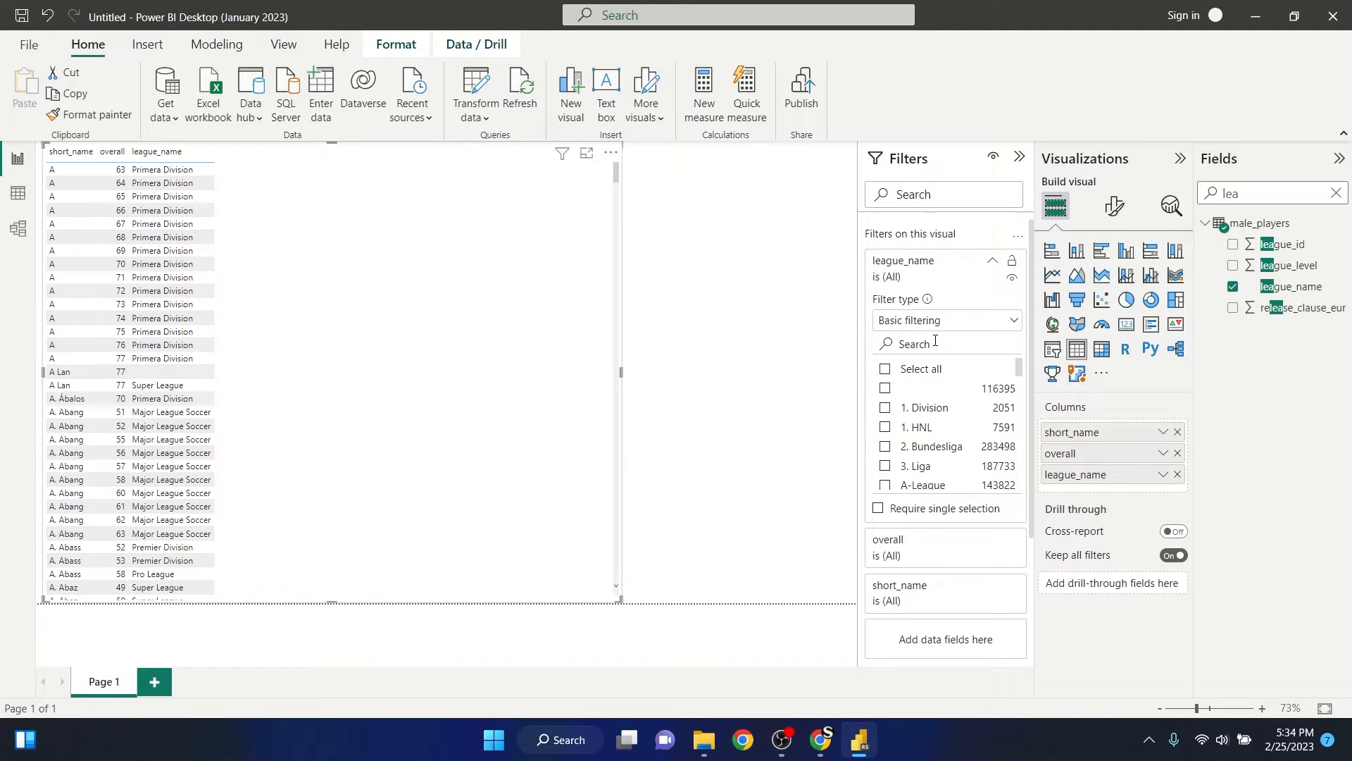
{"action": "type", "text": "premie"}
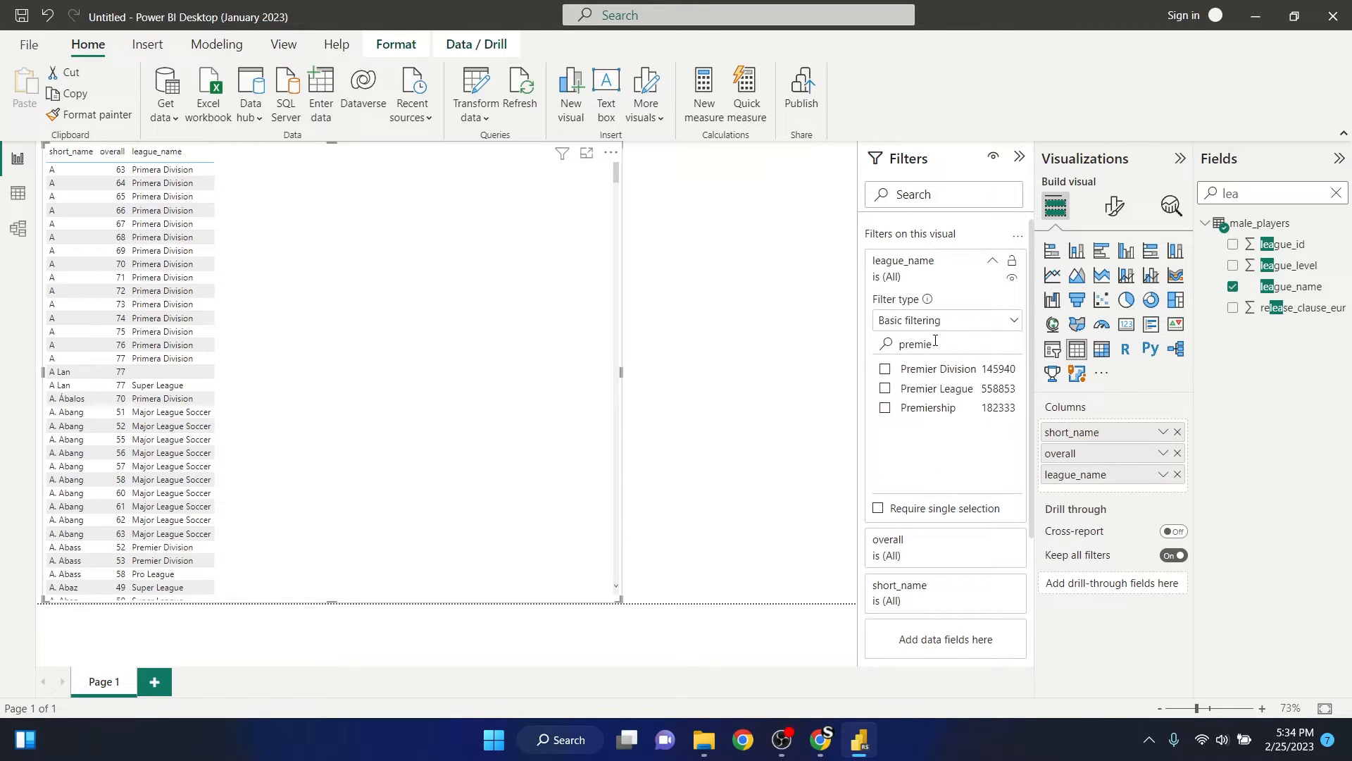
{"action": "left_click", "coordinate": [886, 388]}
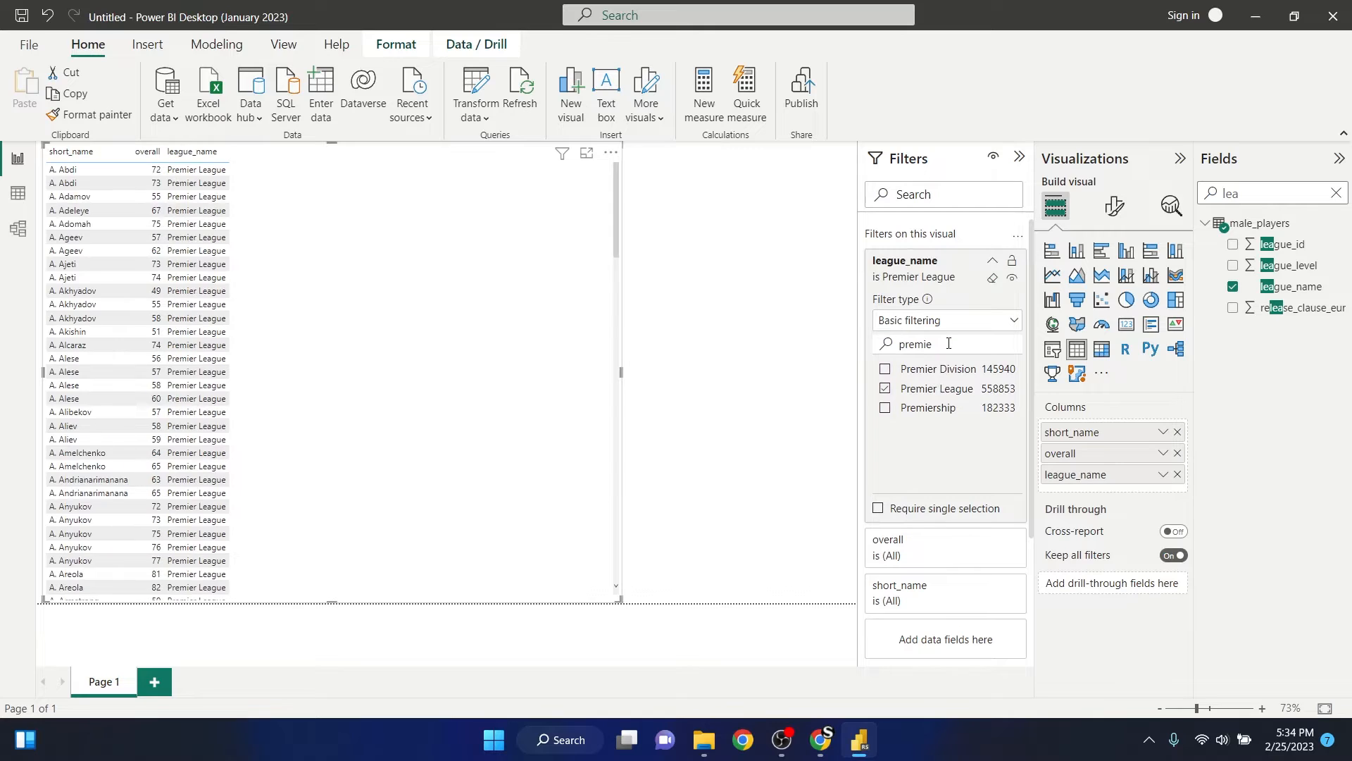
- Search the league_name filter values for "la li" and include La Liga in the selection
{"action": "left_click_drag", "start_coordinate": [962, 343], "coordinate": [833, 345]}
{"action": "key", "text": "BackSpace"}
{"action": "type", "text": "la "}
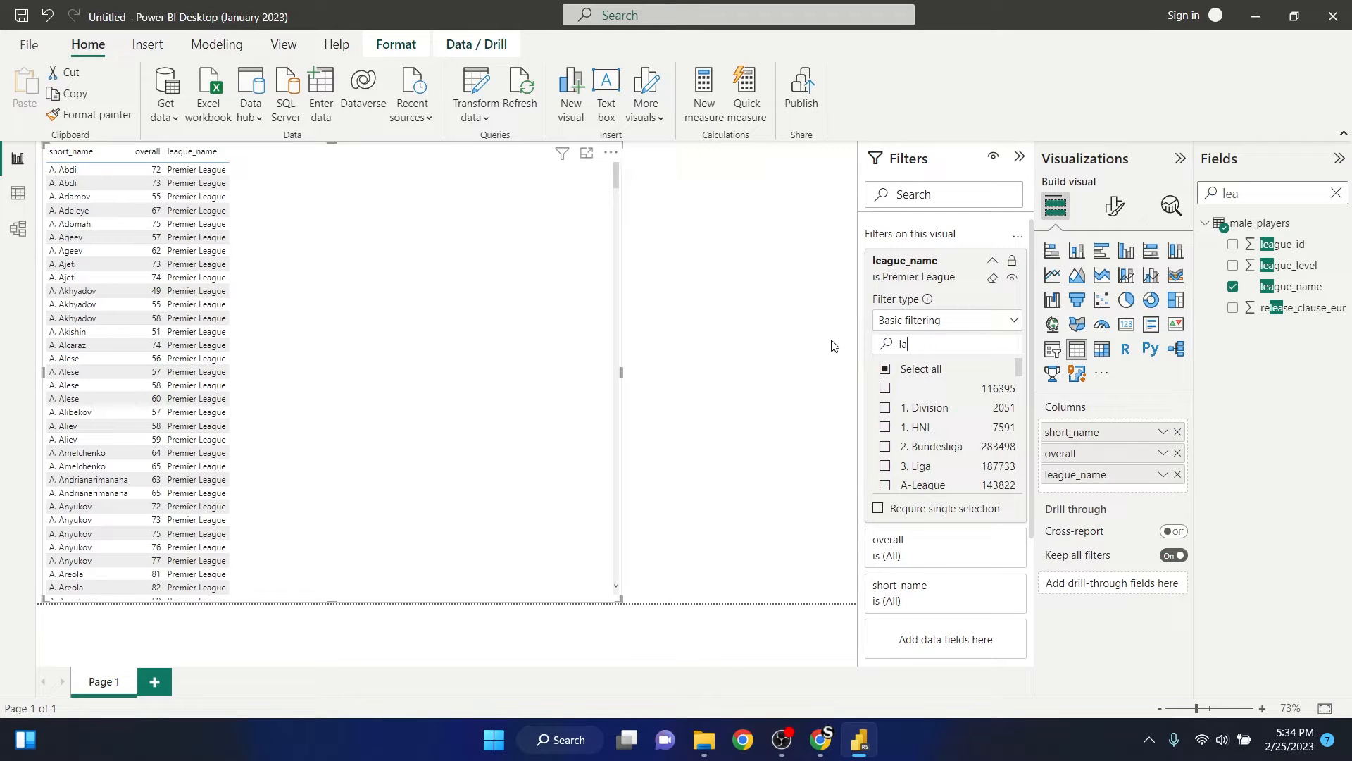
{"action": "type", "text": "li"}
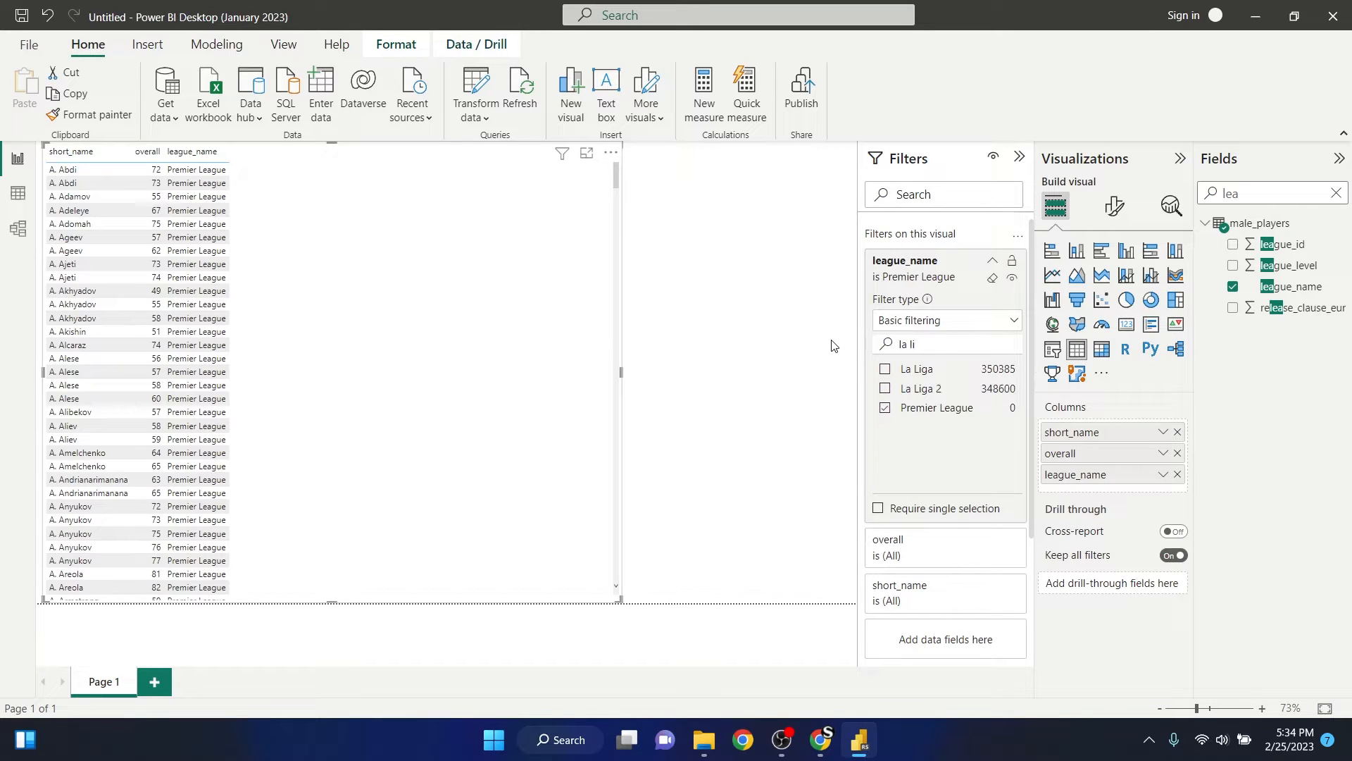
{"action": "left_click", "coordinate": [886, 370]}
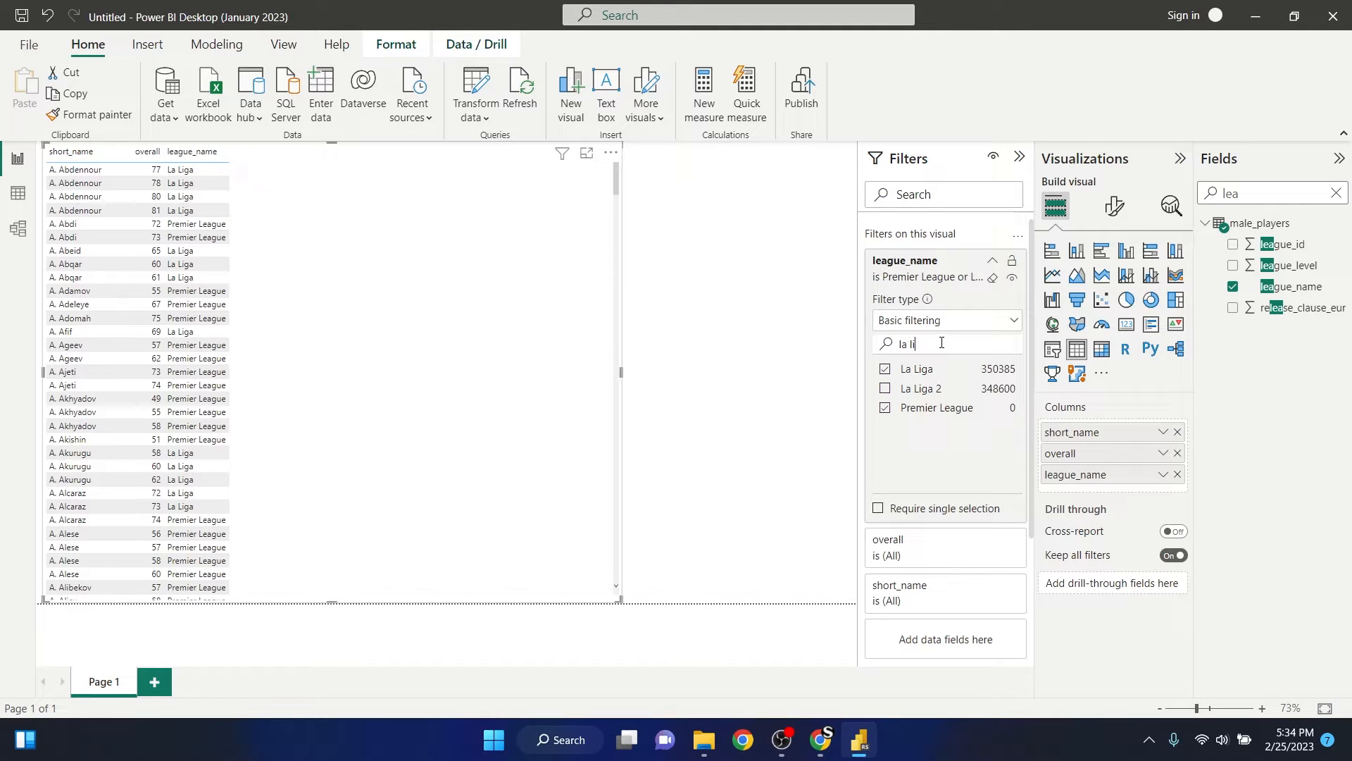
- Search the league_name filter values for "lig" and "league", and clear the search to list all leagues
{"action": "left_click_drag", "start_coordinate": [942, 343], "coordinate": [882, 347]}
{"action": "key", "text": "BackSpace"}
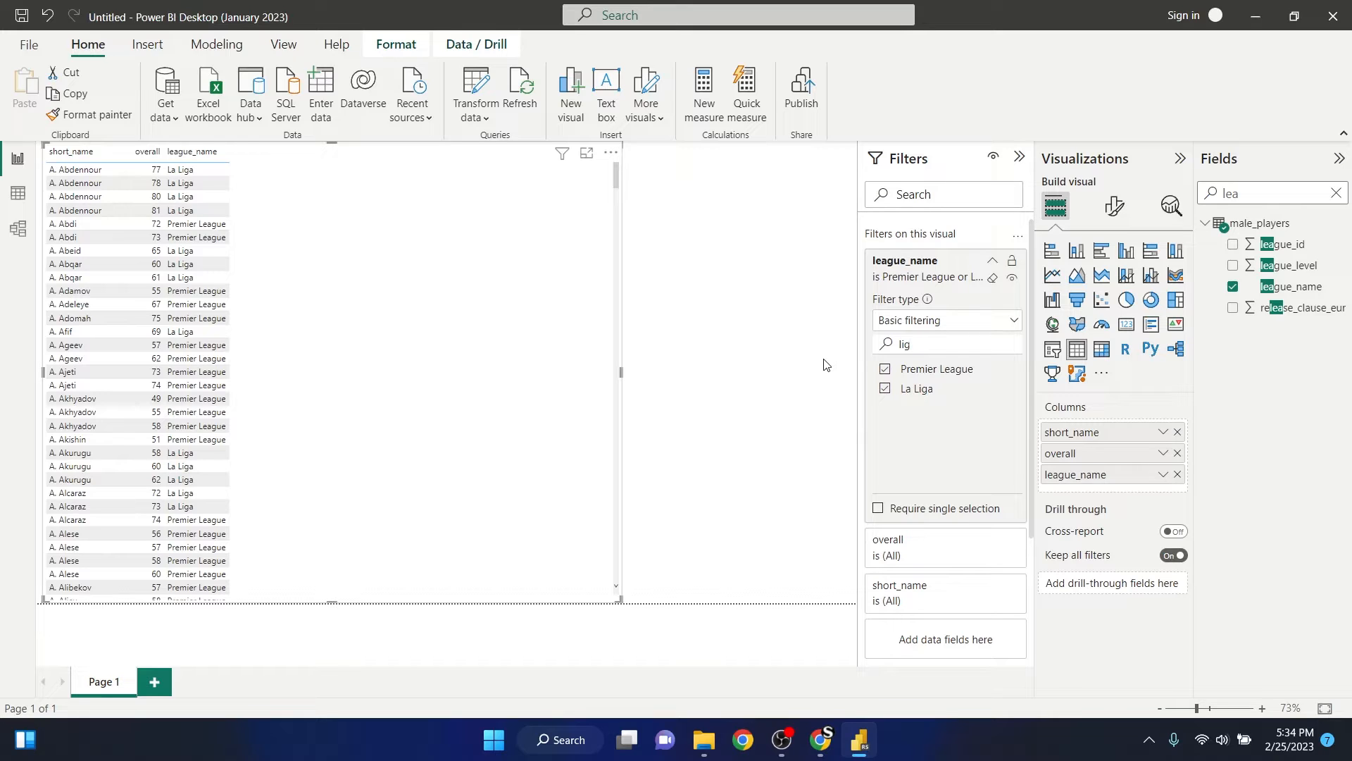
{"action": "key", "text": "BackSpace"}
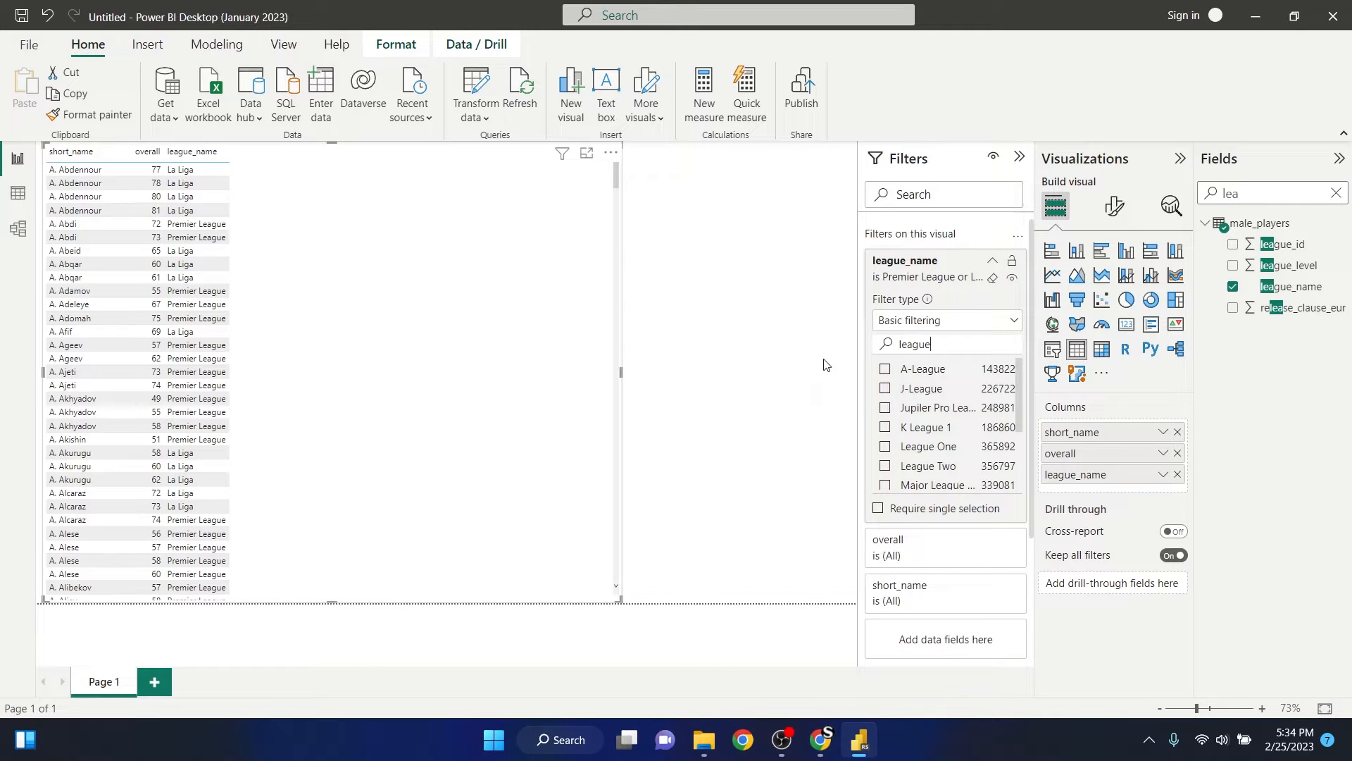
{"action": "key", "text": "BackSpace"}
{"action": "key", "text": "BackSpace"}
{"action": "key", "text": "BackSpace"}
- Find Ligue 1 in the full list of league_name filter values and include it in the selection
{"action": "scroll", "coordinate": [953, 414], "scroll_direction": "down", "scroll_amount": 1}
{"action": "scroll", "coordinate": [953, 414], "scroll_direction": "down", "scroll_amount": 8}
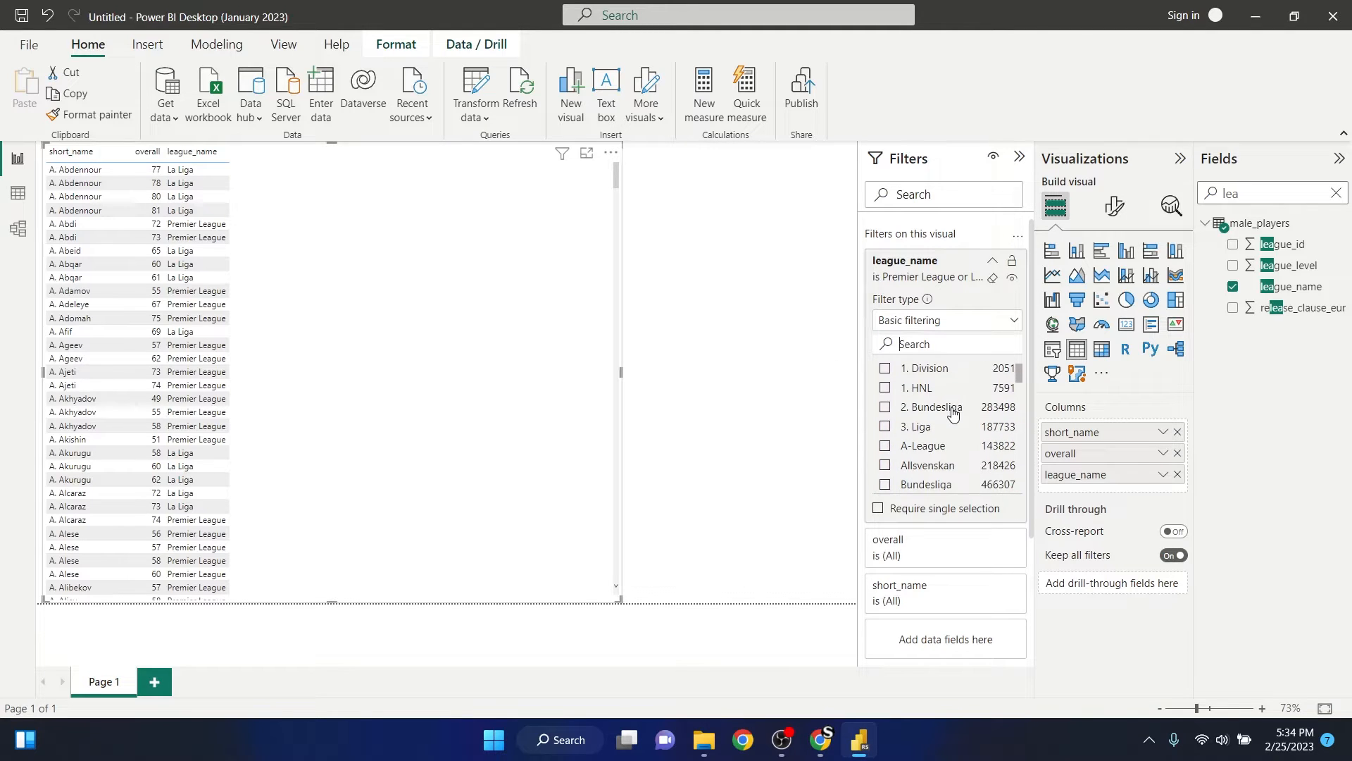
{"action": "scroll", "coordinate": [953, 415], "scroll_direction": "down", "scroll_amount": 6}
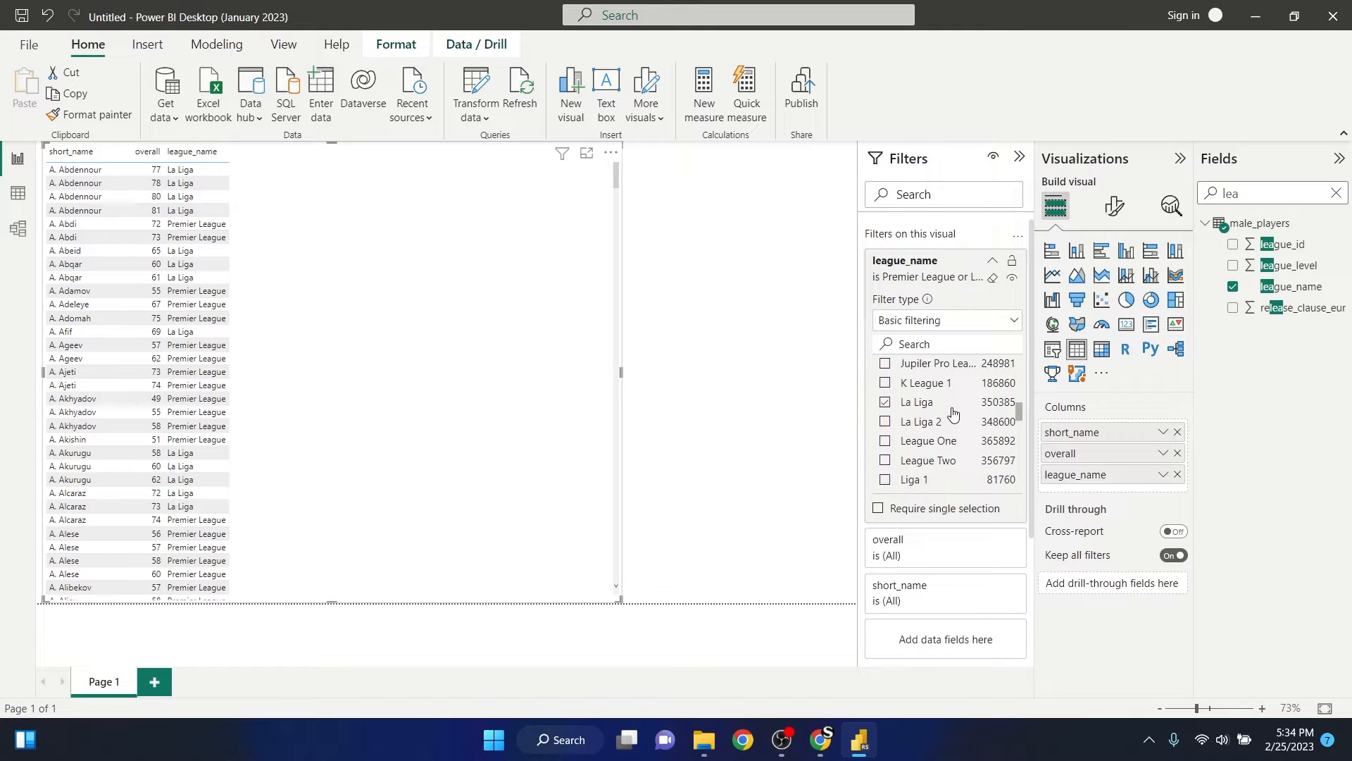
{"action": "scroll", "coordinate": [953, 415], "scroll_direction": "down", "scroll_amount": 3}
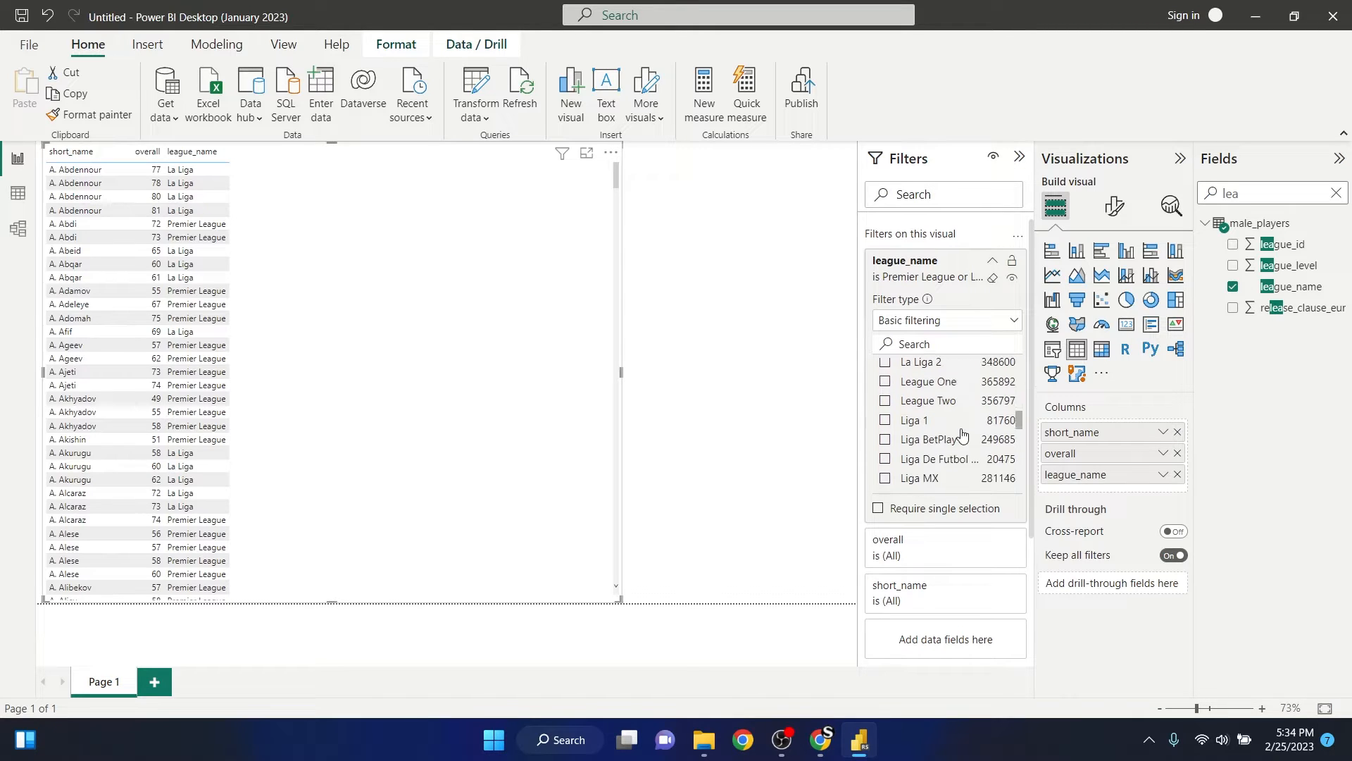
{"action": "scroll", "coordinate": [962, 435], "scroll_direction": "up", "scroll_amount": 6}
{"action": "scroll", "coordinate": [954, 423], "scroll_direction": "down", "scroll_amount": 5}
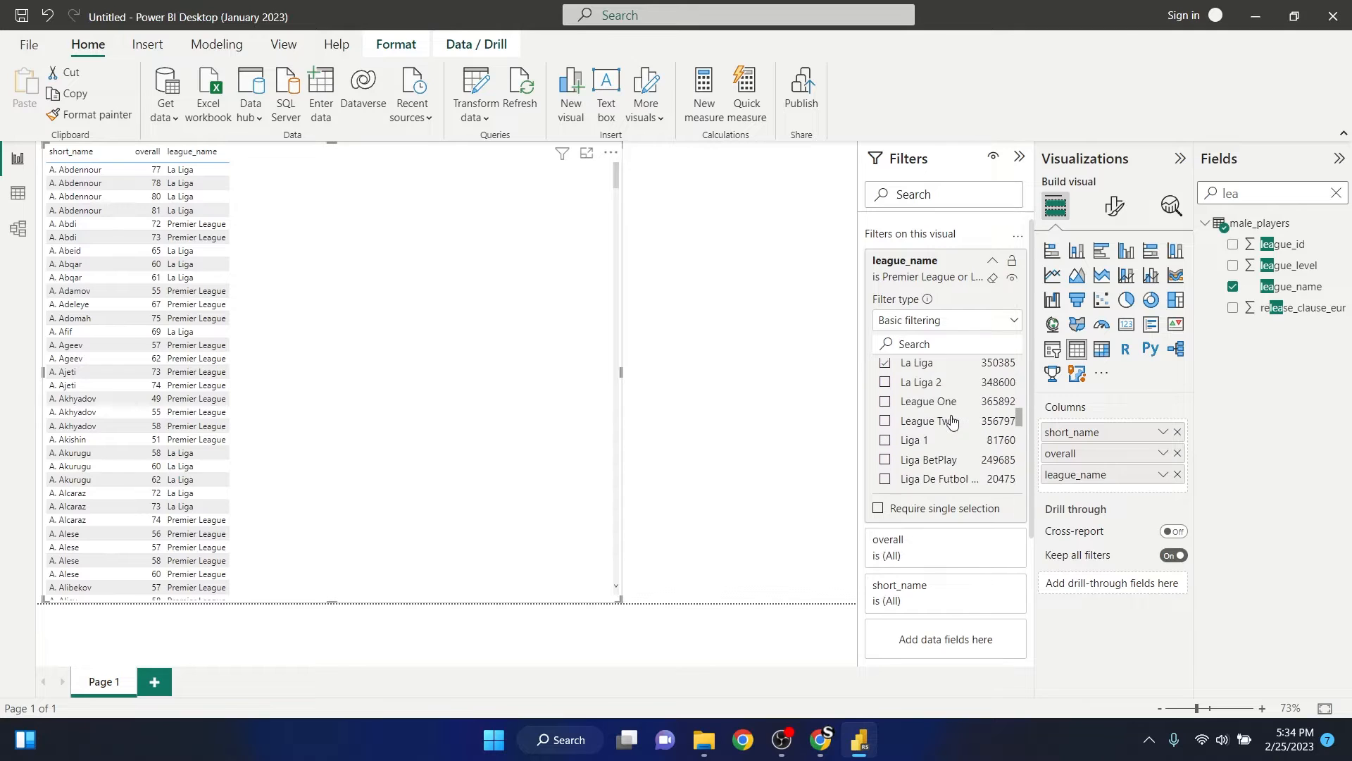
{"action": "scroll", "coordinate": [953, 421], "scroll_direction": "down", "scroll_amount": 8}
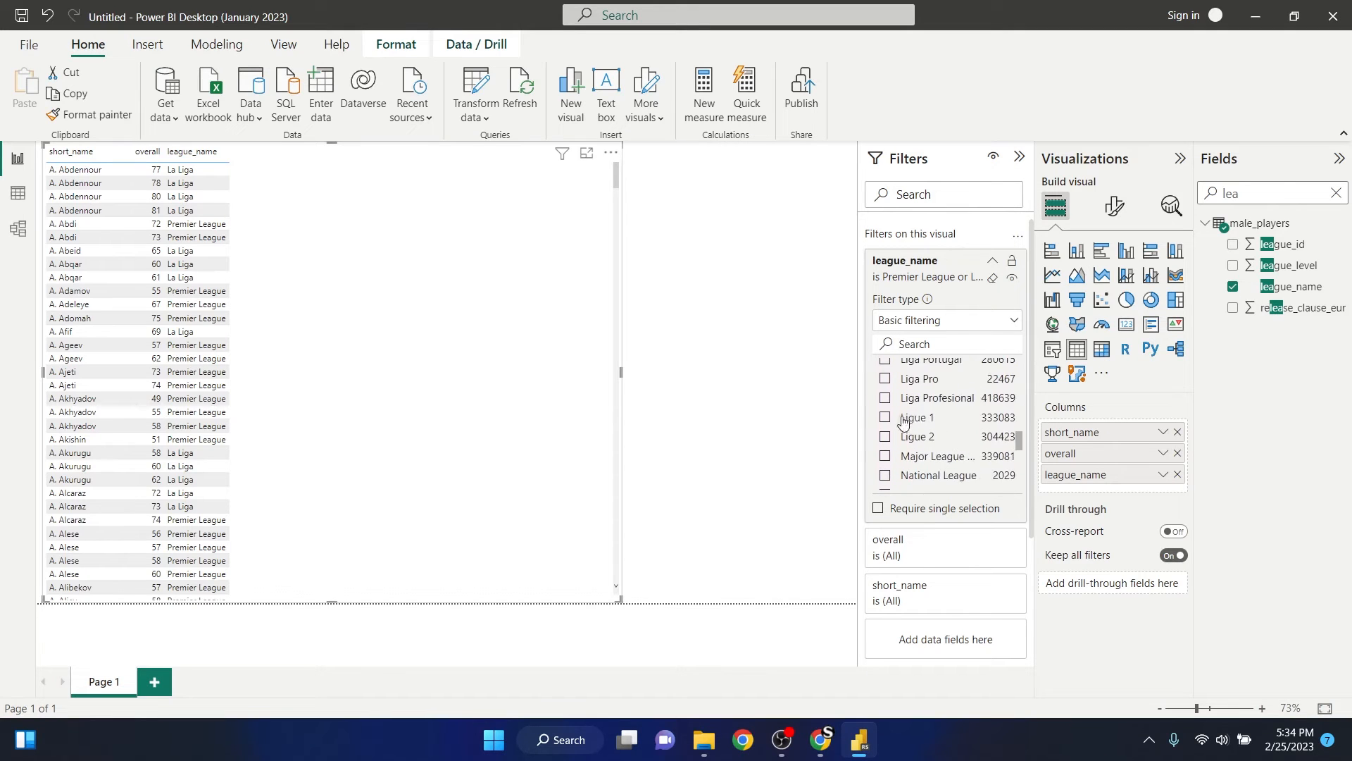
{"action": "left_click", "coordinate": [884, 418]}
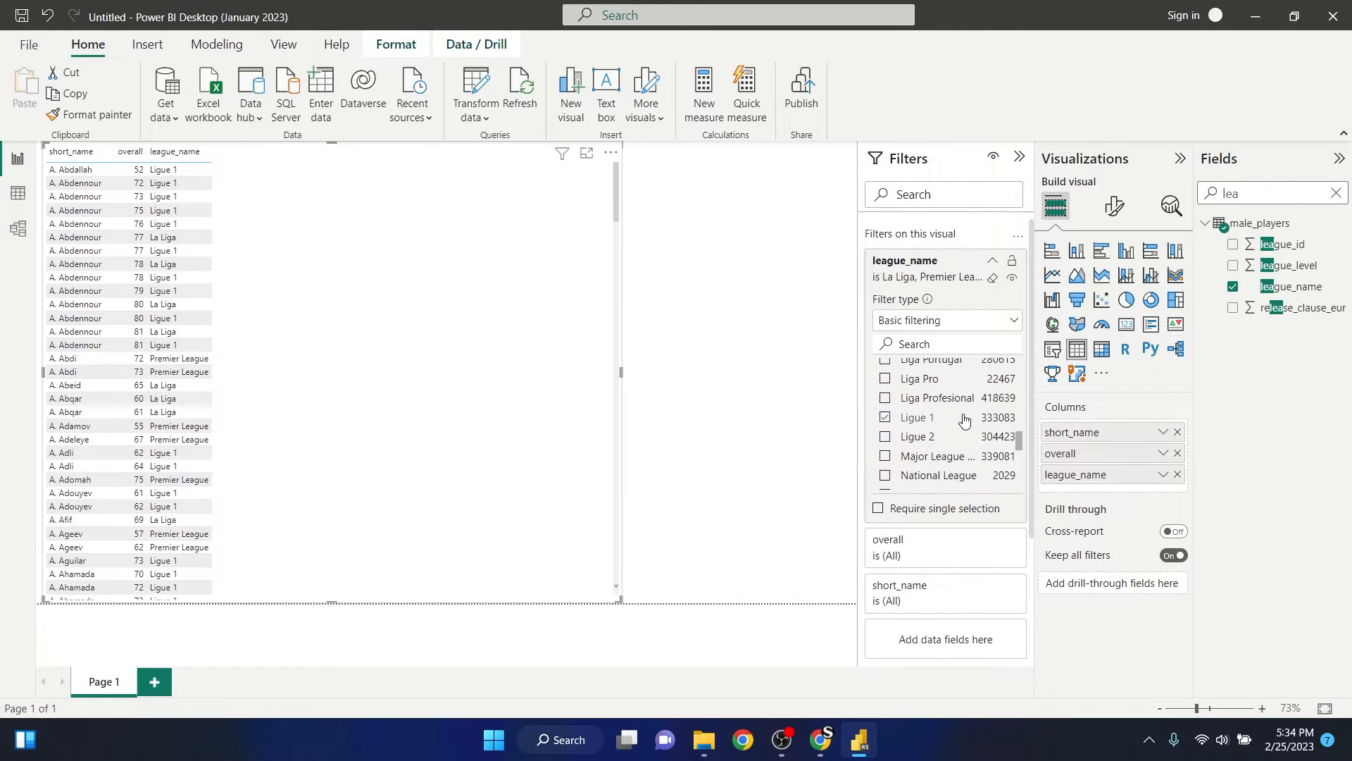
- Include Serie A in the league_name filter, check the remaining leagues, and deselect the table visual
{"action": "scroll", "coordinate": [964, 420], "scroll_direction": "down", "scroll_amount": 6}
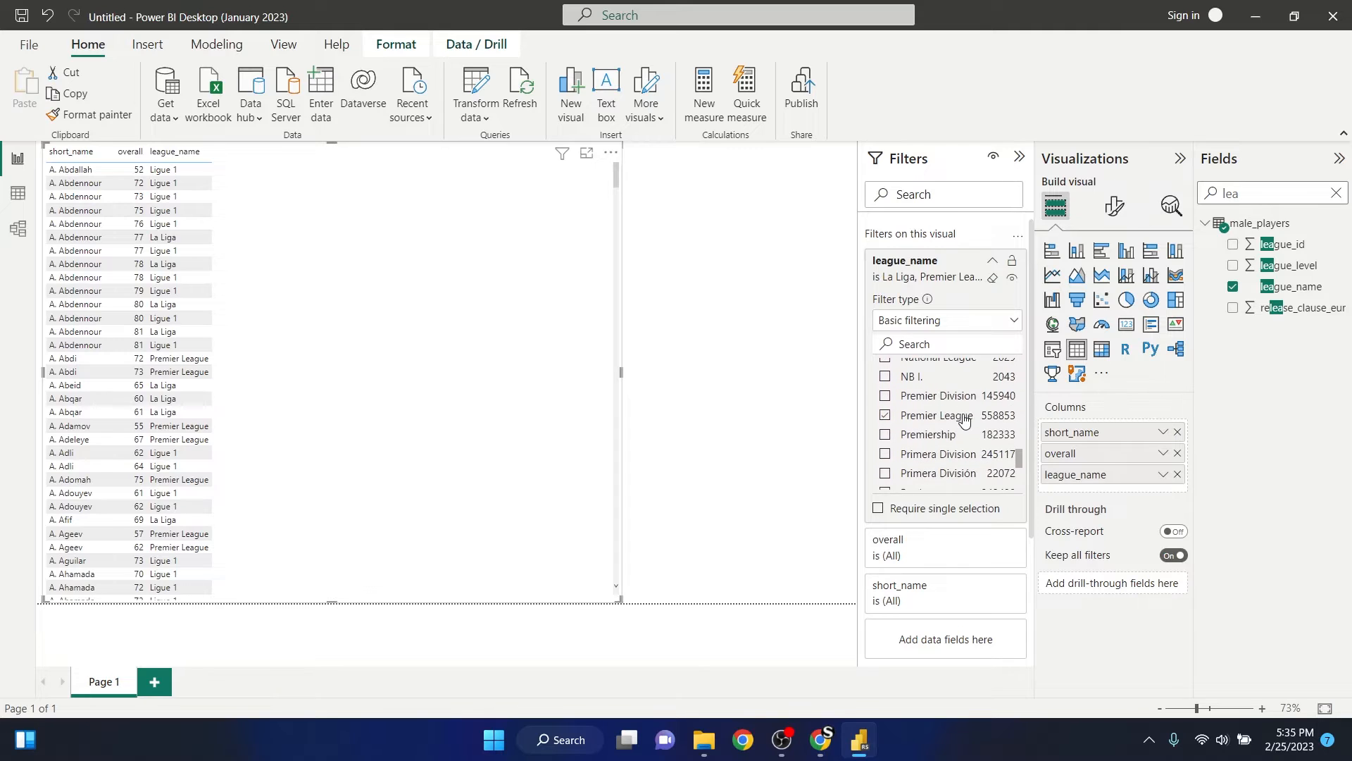
{"action": "scroll", "coordinate": [961, 419], "scroll_direction": "down", "scroll_amount": 6}
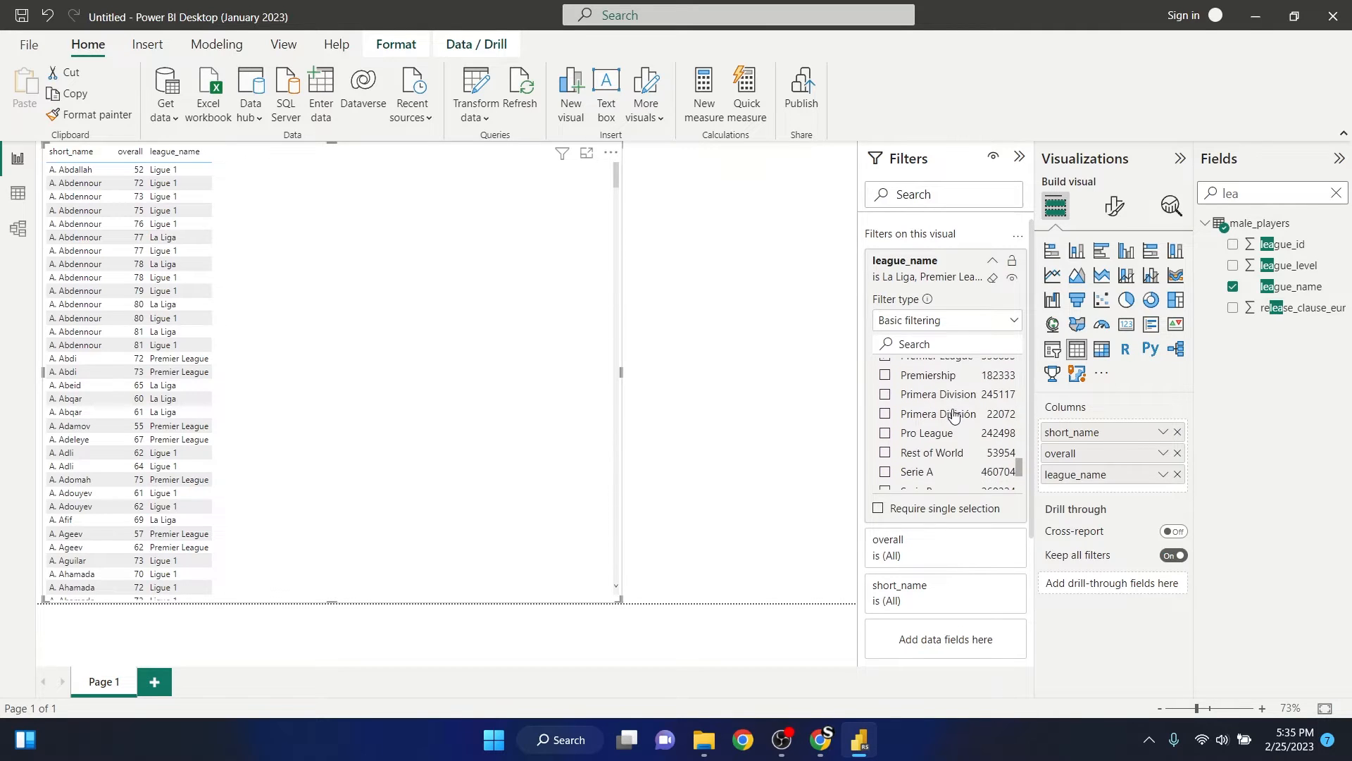
{"action": "left_click", "coordinate": [884, 425]}
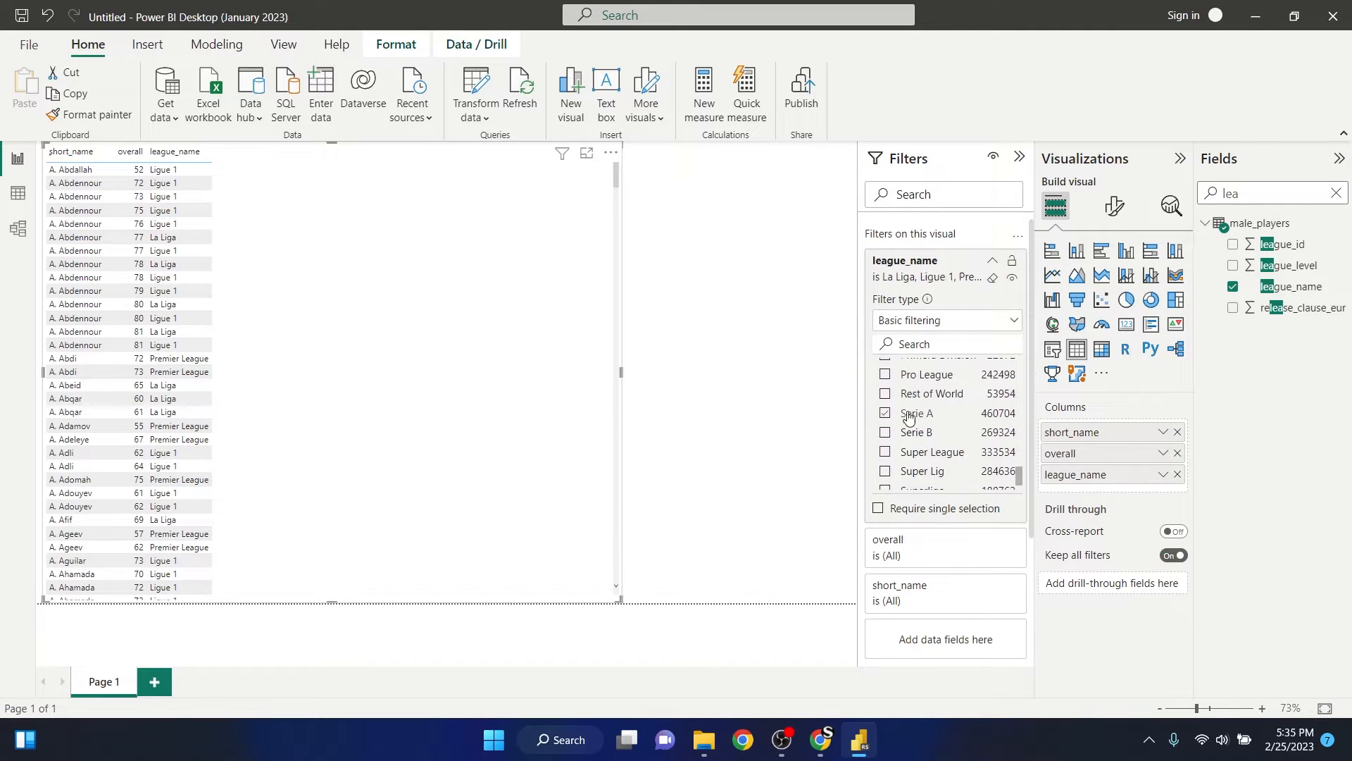
{"action": "scroll", "coordinate": [887, 422], "scroll_direction": "down", "scroll_amount": 2}
{"action": "scroll", "coordinate": [993, 398], "scroll_direction": "down", "scroll_amount": 2}
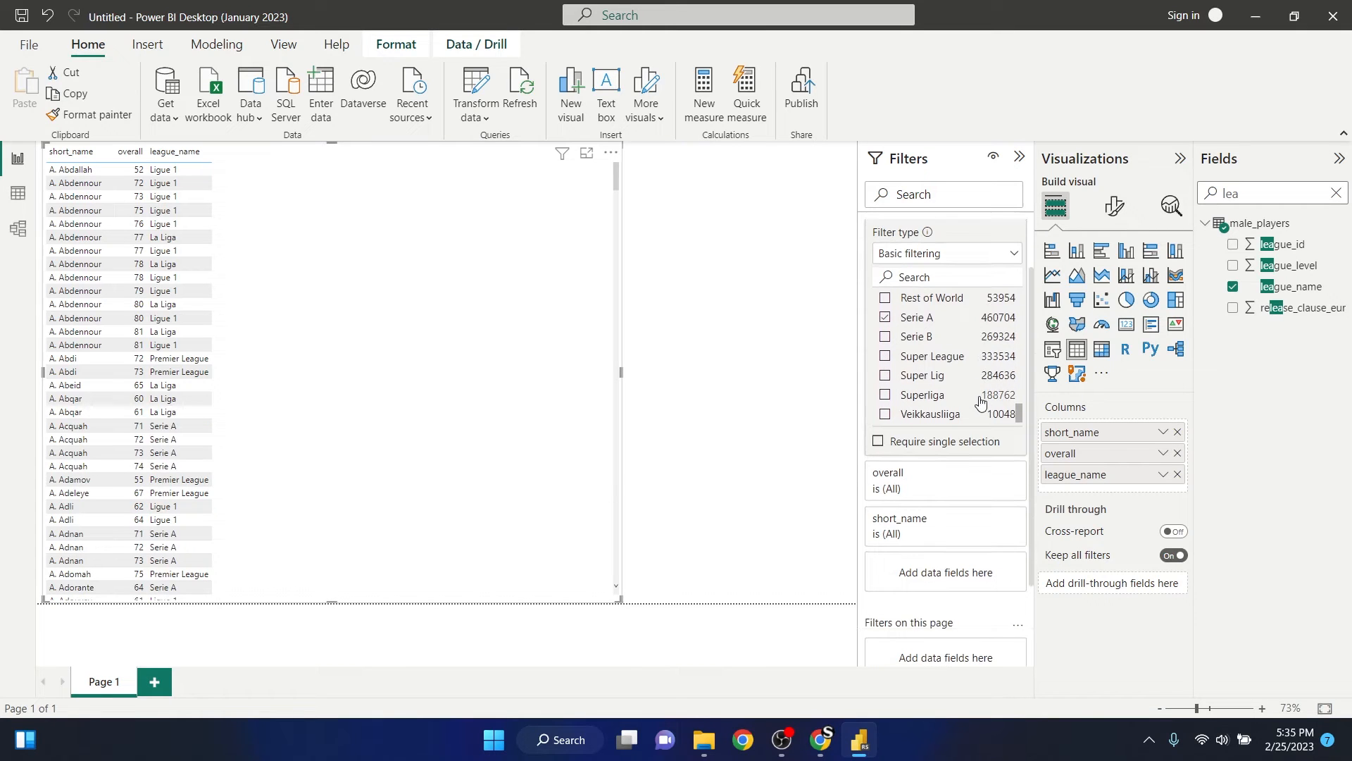
{"action": "left_click", "coordinate": [744, 306]}
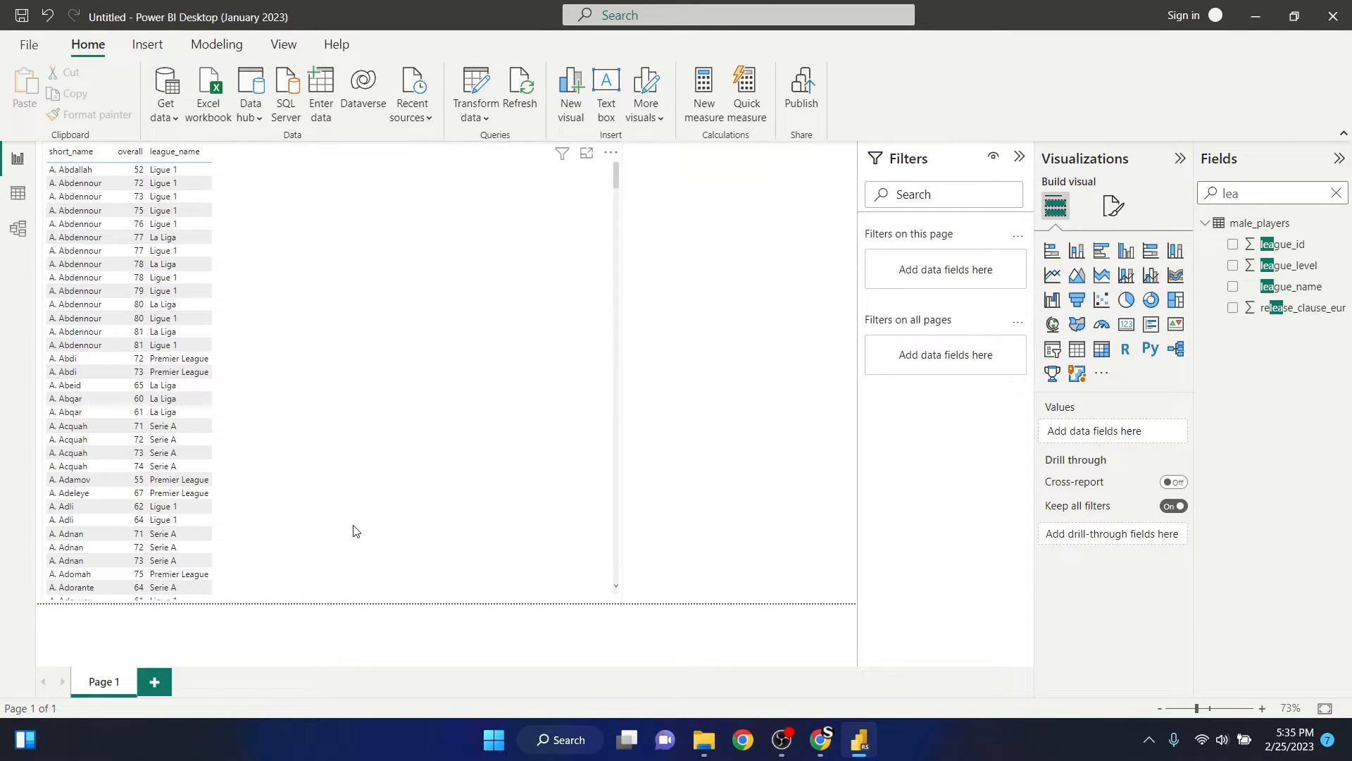
- Sort the player table visual by overall in descending order
{"action": "left_click", "coordinate": [611, 341]}
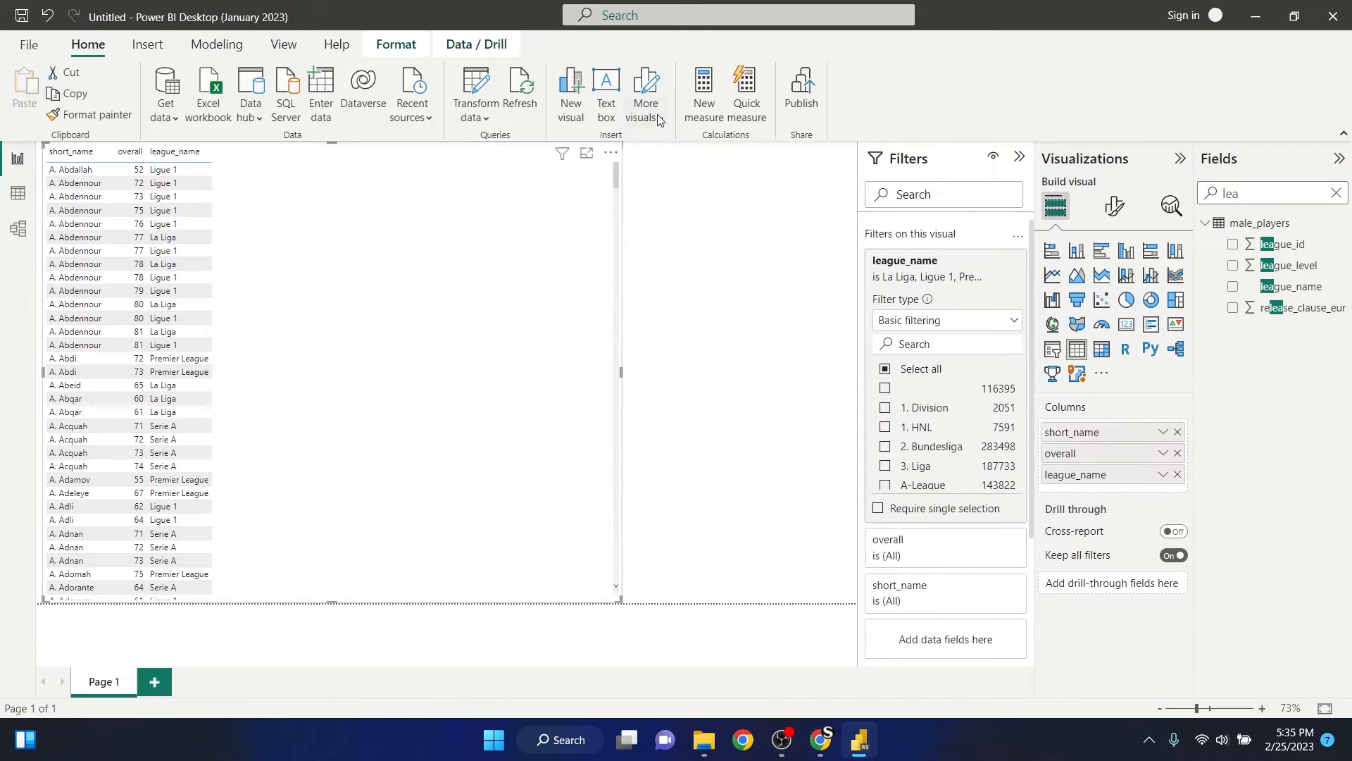
{"action": "left_click", "coordinate": [611, 153]}
{"action": "mouse_move", "coordinate": [717, 321]}
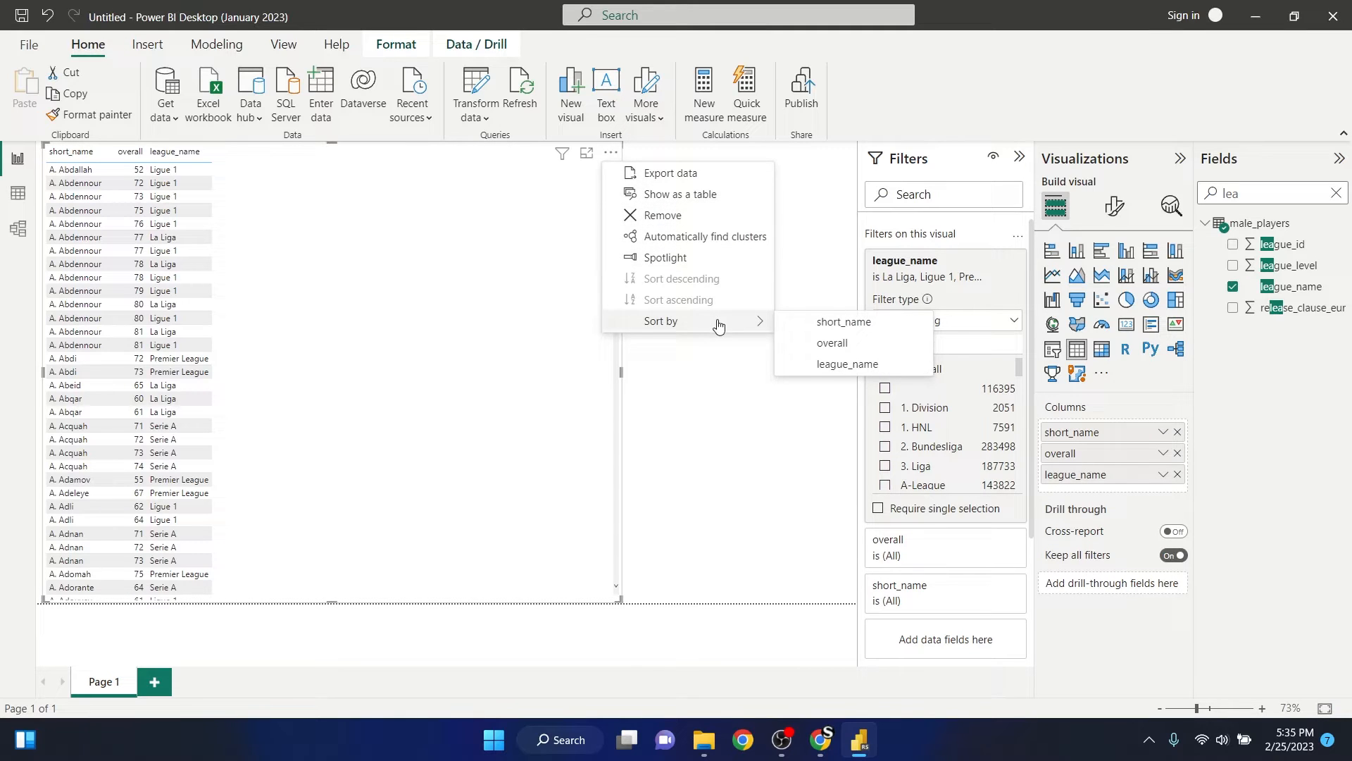
{"action": "left_click", "coordinate": [866, 344]}
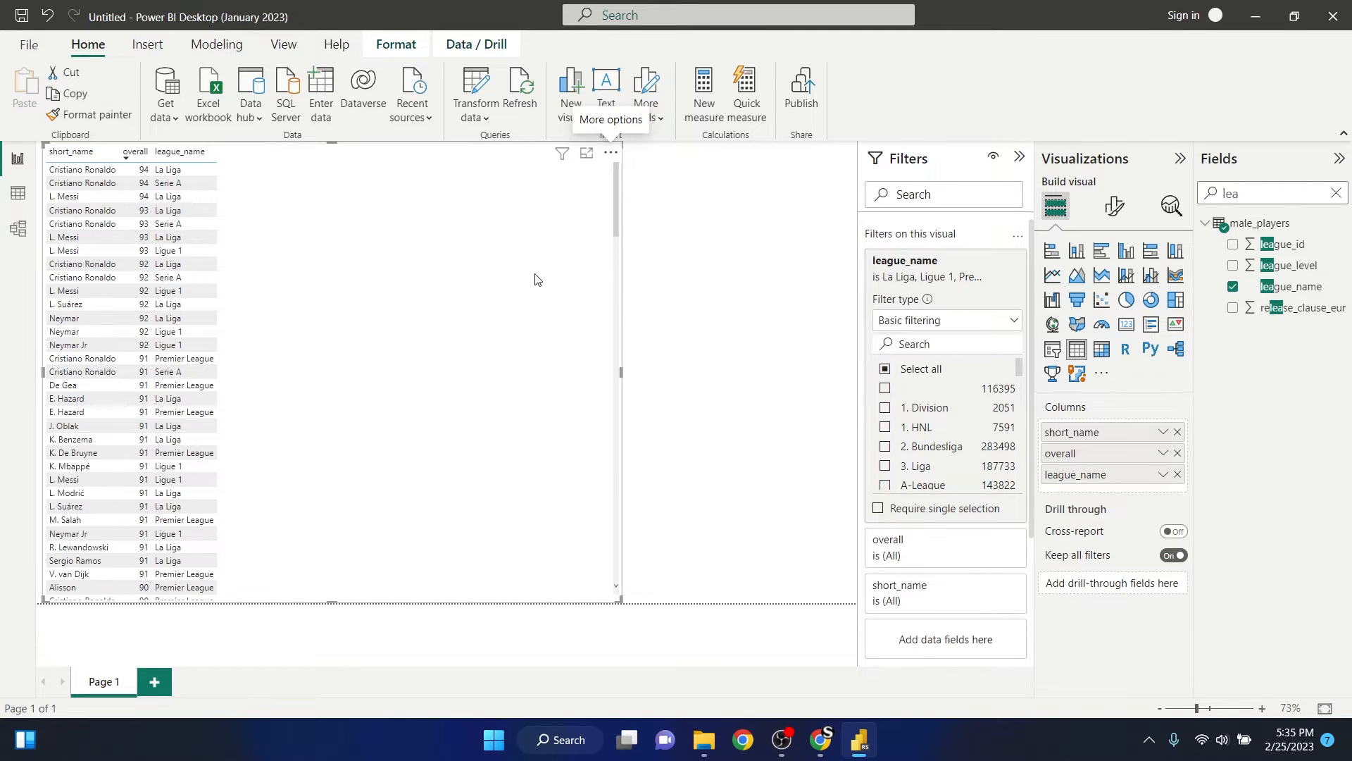
- Narrow the player table visual to a little over a third of the page width and deselect it
{"action": "left_click_drag", "start_coordinate": [620, 372], "coordinate": [321, 365]}
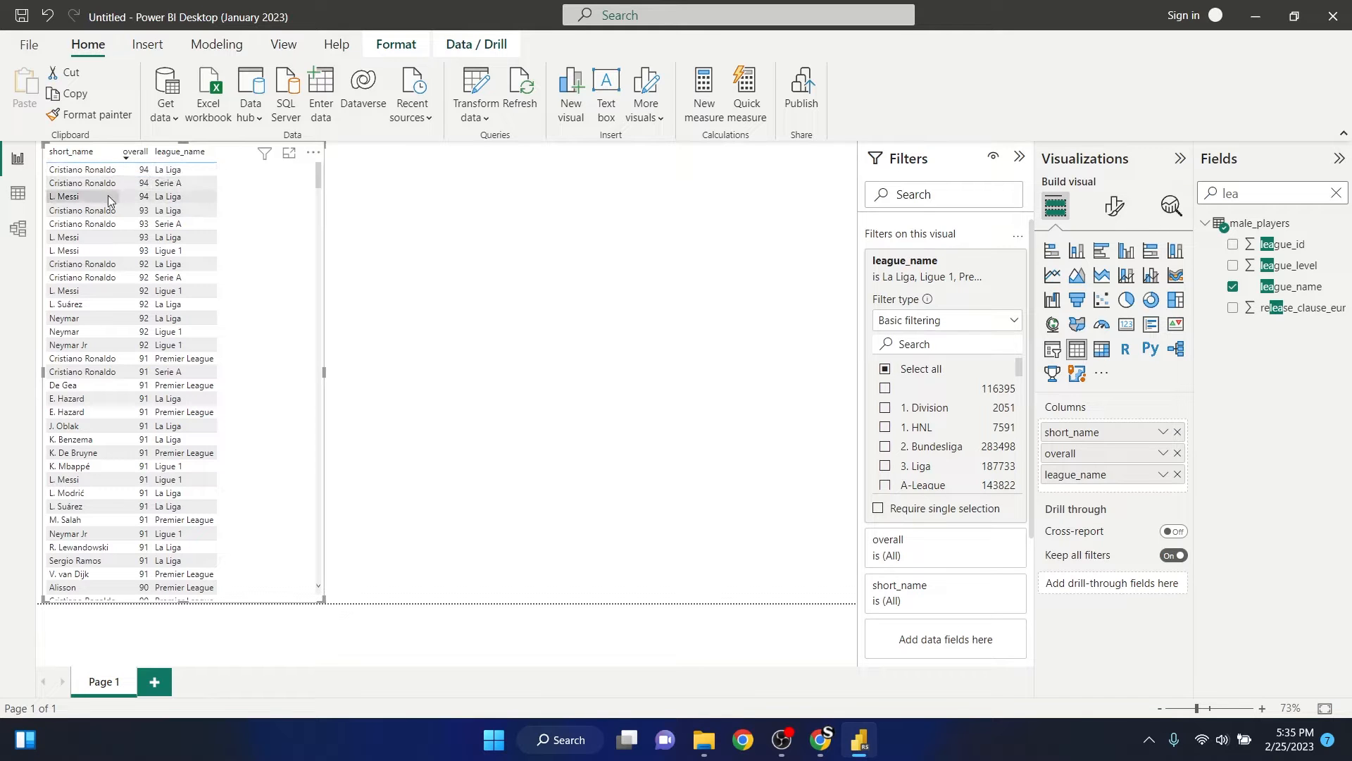
{"action": "left_click", "coordinate": [328, 378]}
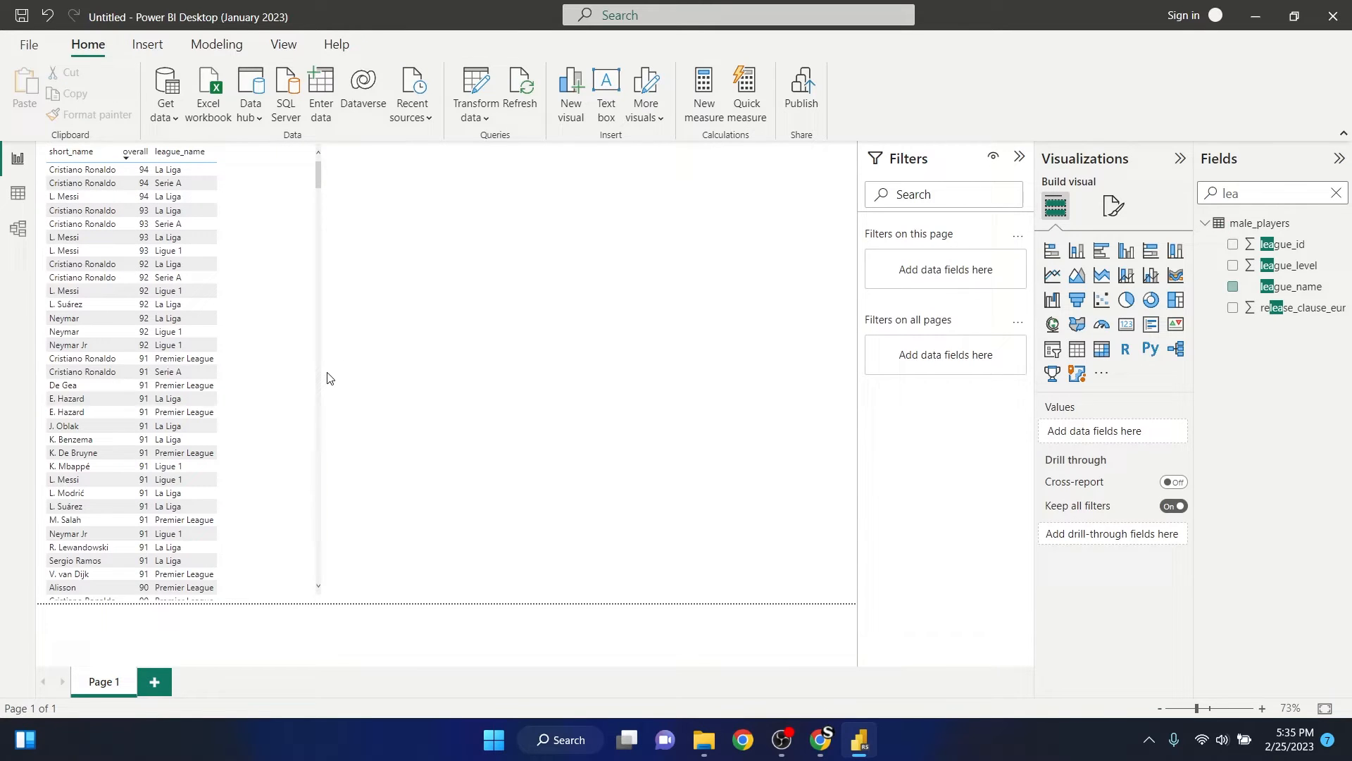
{"action": "left_click", "coordinate": [296, 338]}
{"action": "left_click_drag", "start_coordinate": [324, 370], "coordinate": [348, 374]}
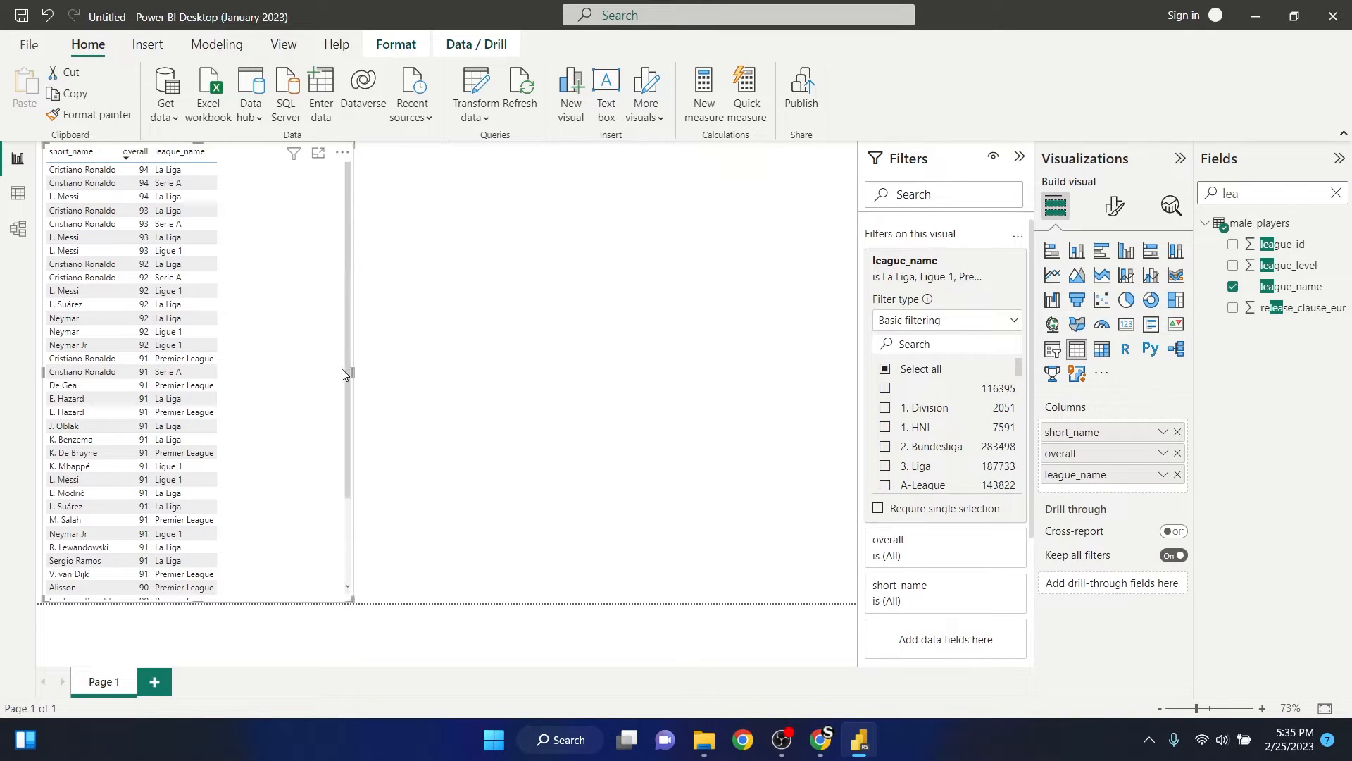
{"action": "left_click", "coordinate": [549, 318]}
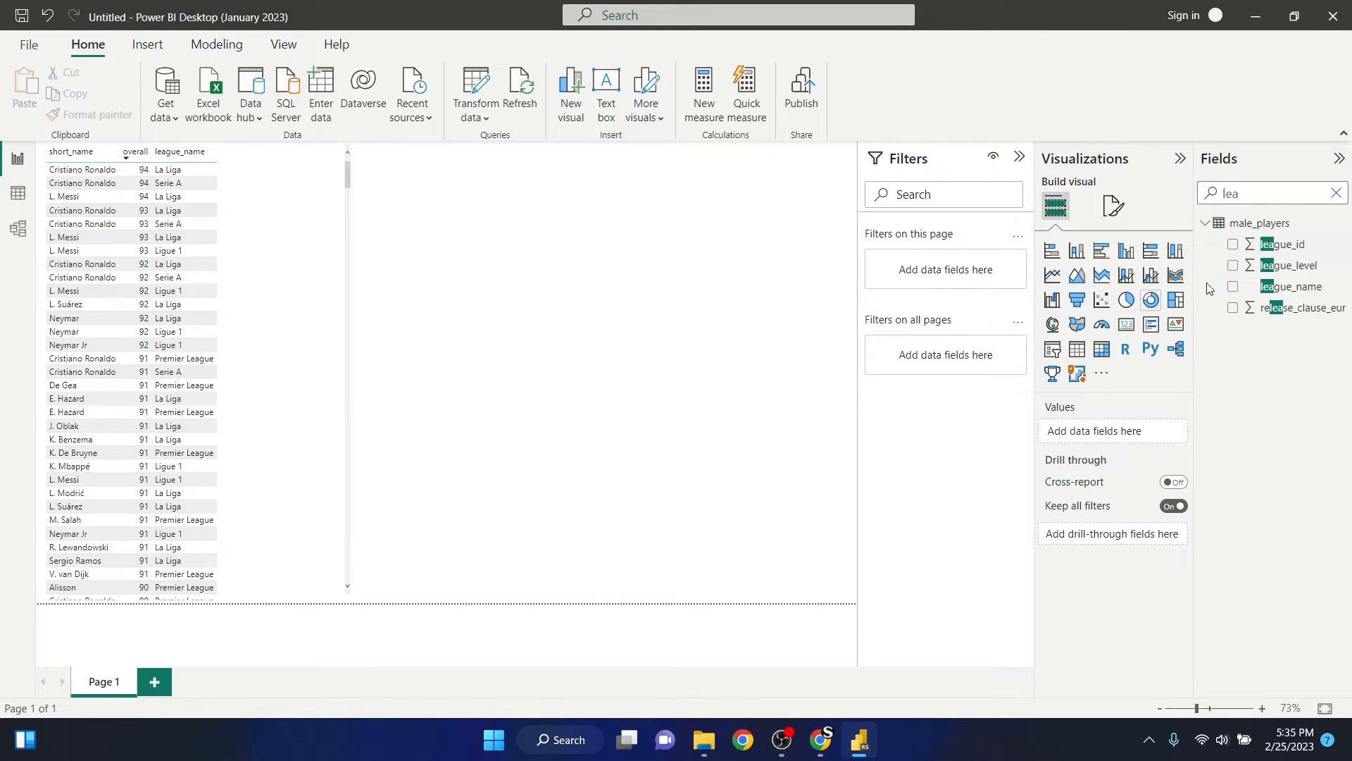
- Search the fields for "year" and create a separate table visual from the Year level of fifa_update_date
{"action": "left_click", "coordinate": [1336, 193]}
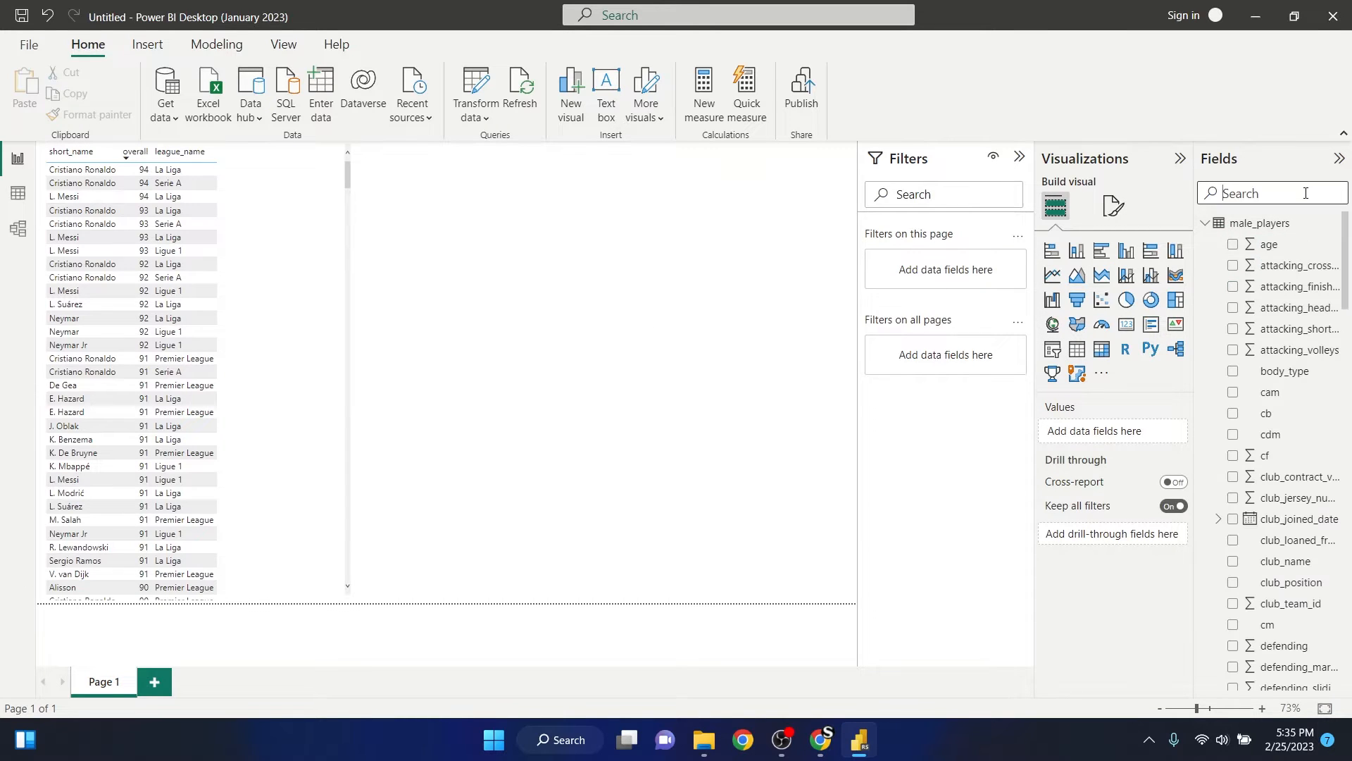
{"action": "type", "text": "yea"}
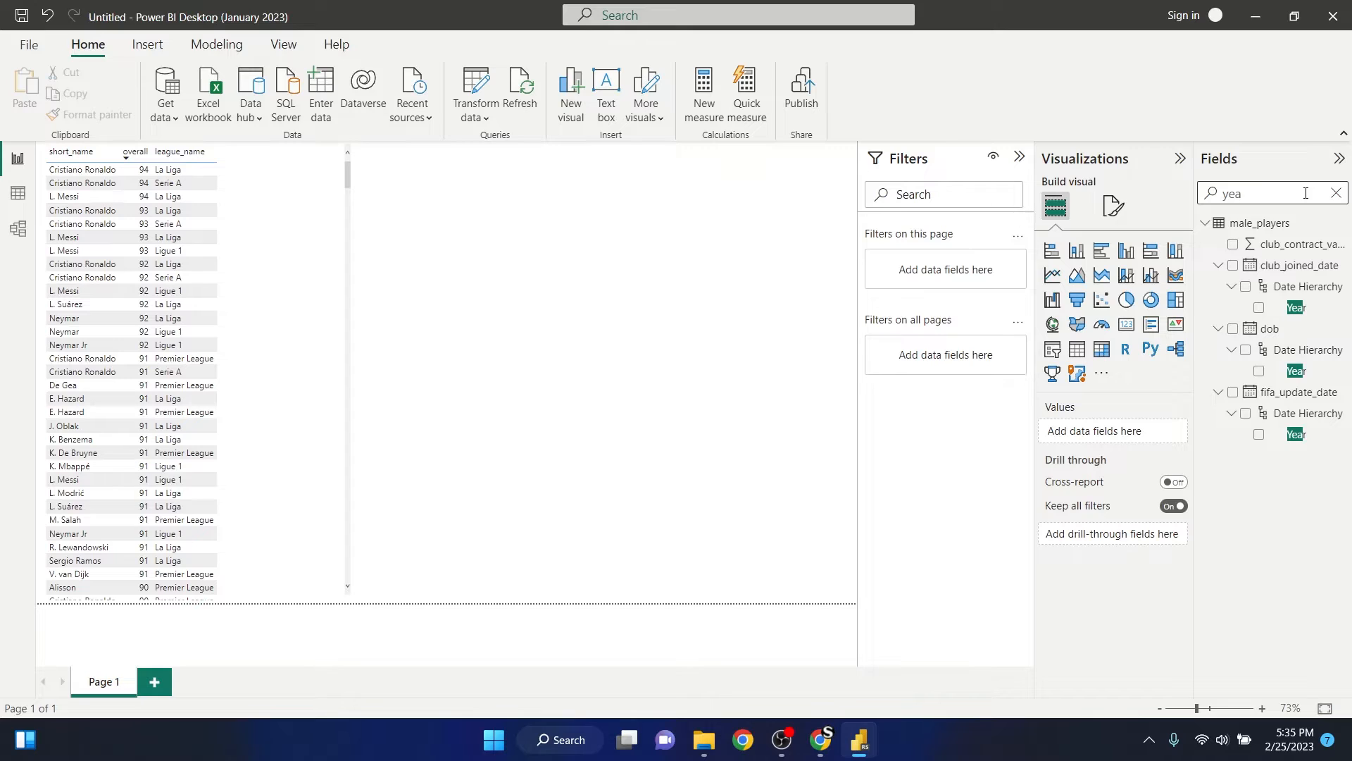
{"action": "type", "text": "r"}
{"action": "left_click", "coordinate": [1259, 435]}
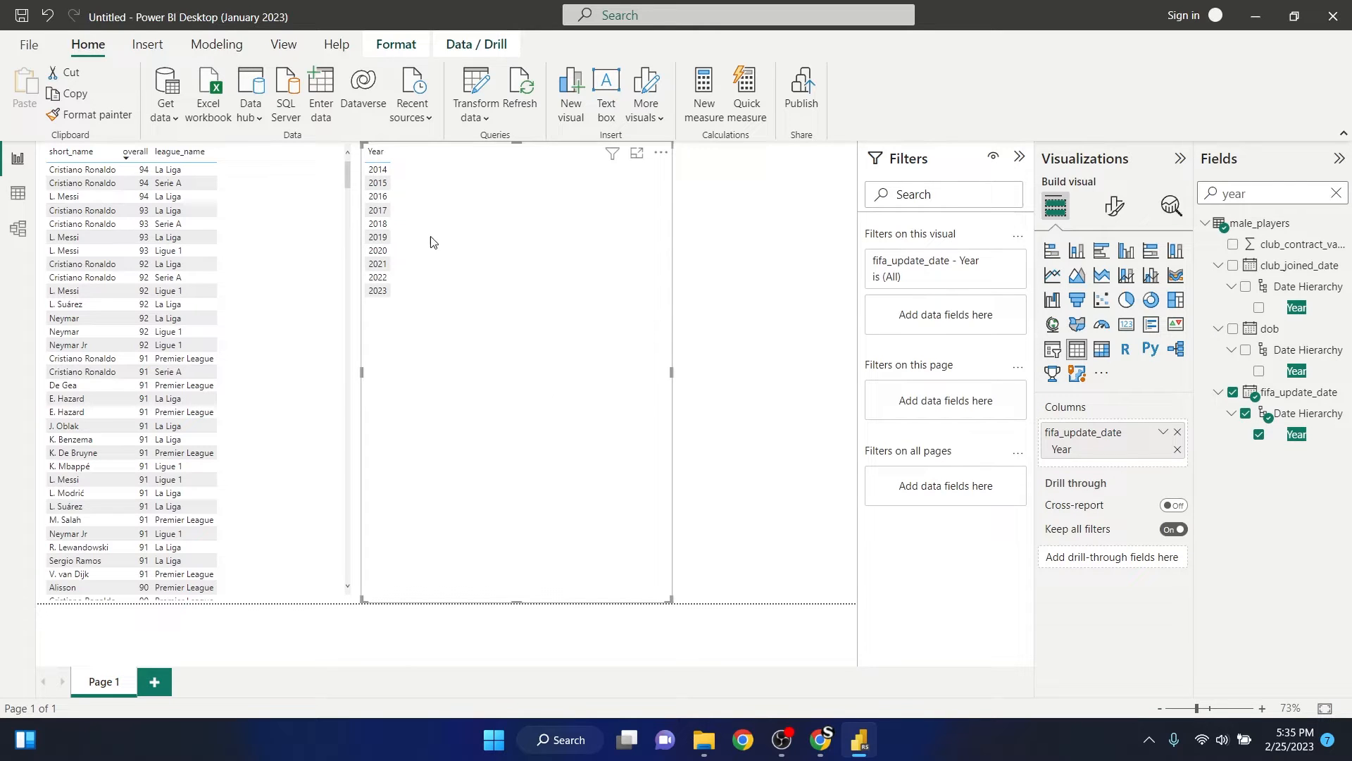
- Add the Year level of fifa_update_date to the player table visual and delete the separate Year visual
{"action": "left_click", "coordinate": [350, 256]}
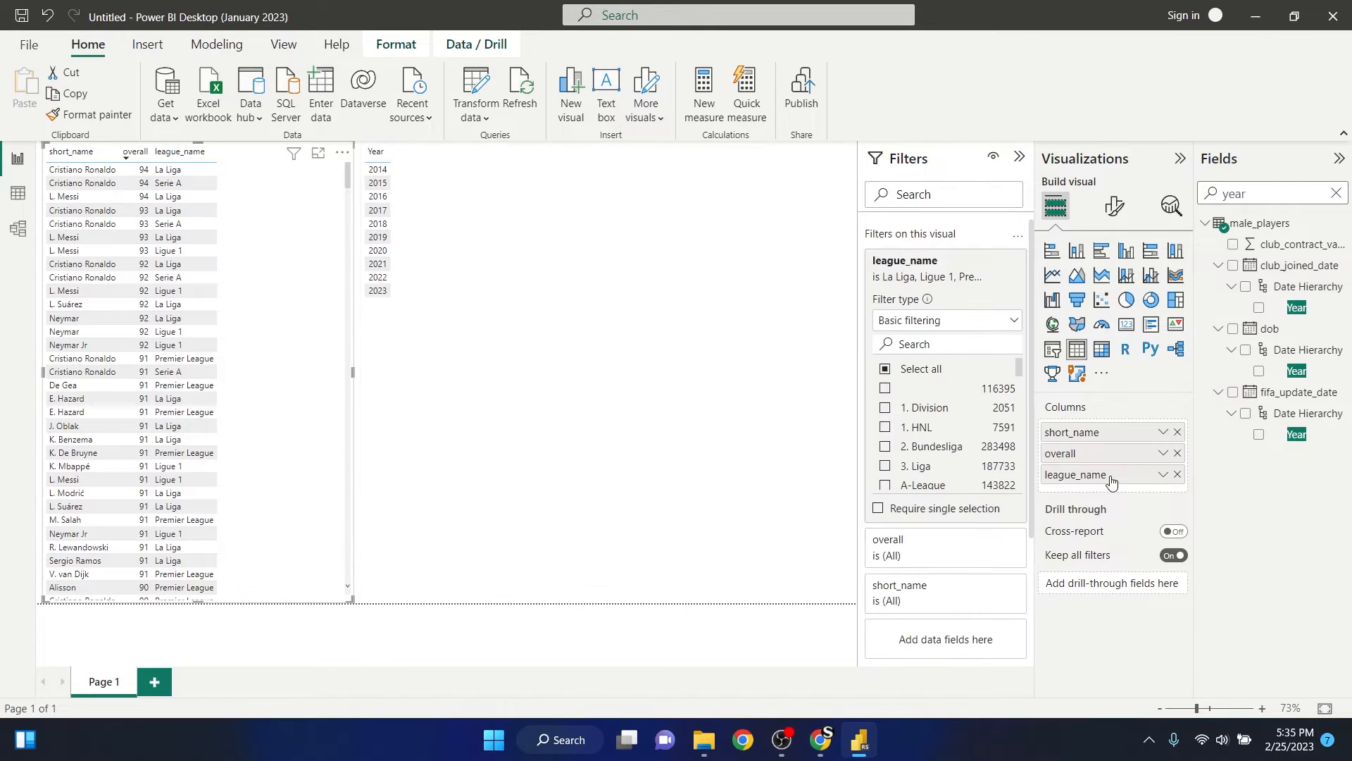
{"action": "left_click", "coordinate": [1260, 434]}
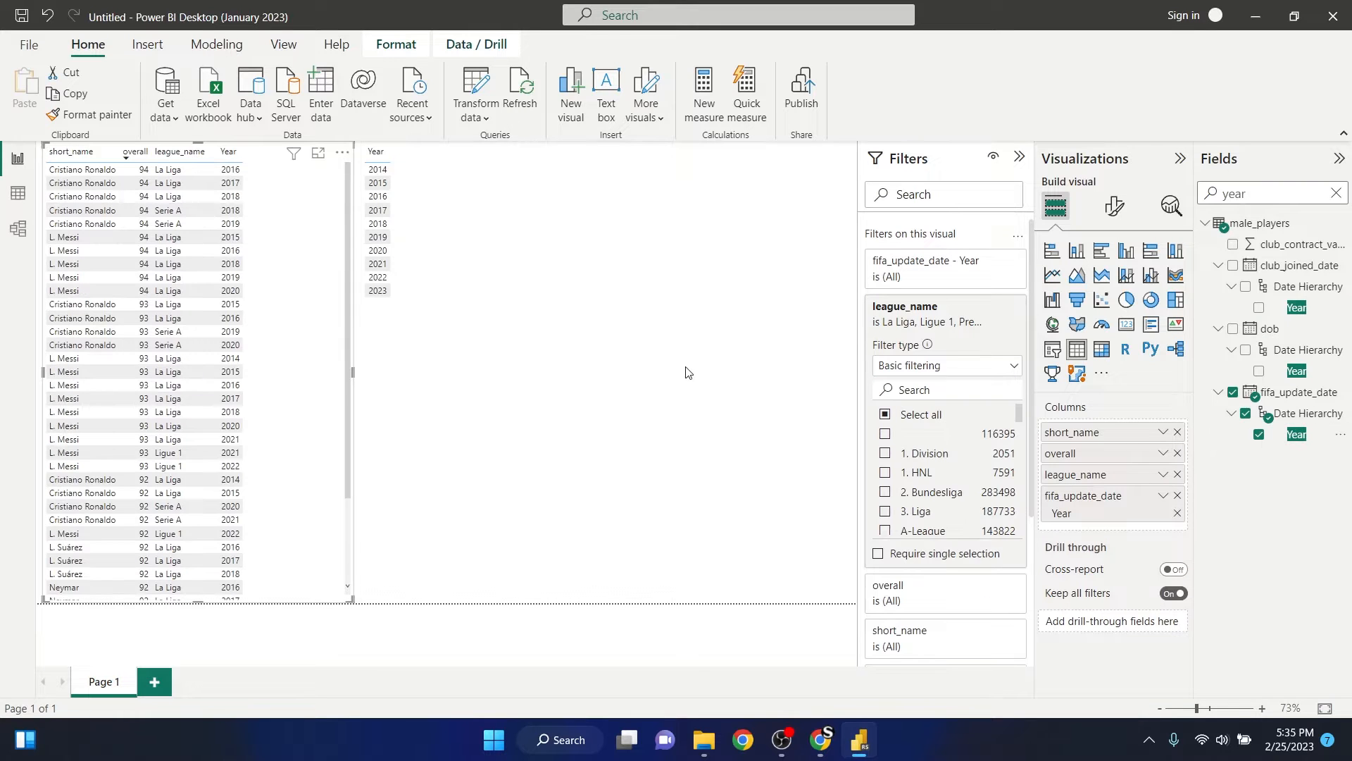
{"action": "left_click", "coordinate": [651, 258]}
{"action": "key", "text": "Delete"}
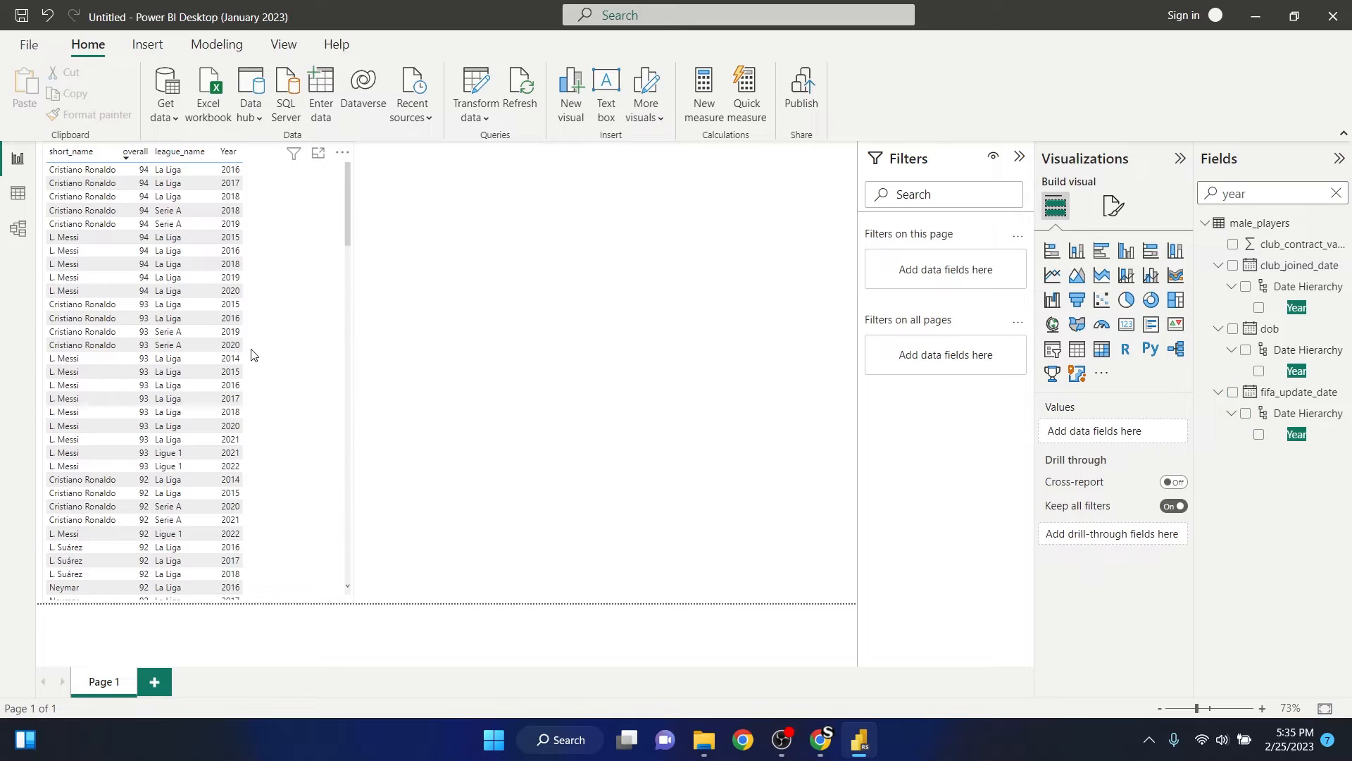
- Widen the player table visual to just under two thirds of the page and review its rows by overall and year
{"action": "left_click", "coordinate": [338, 352]}
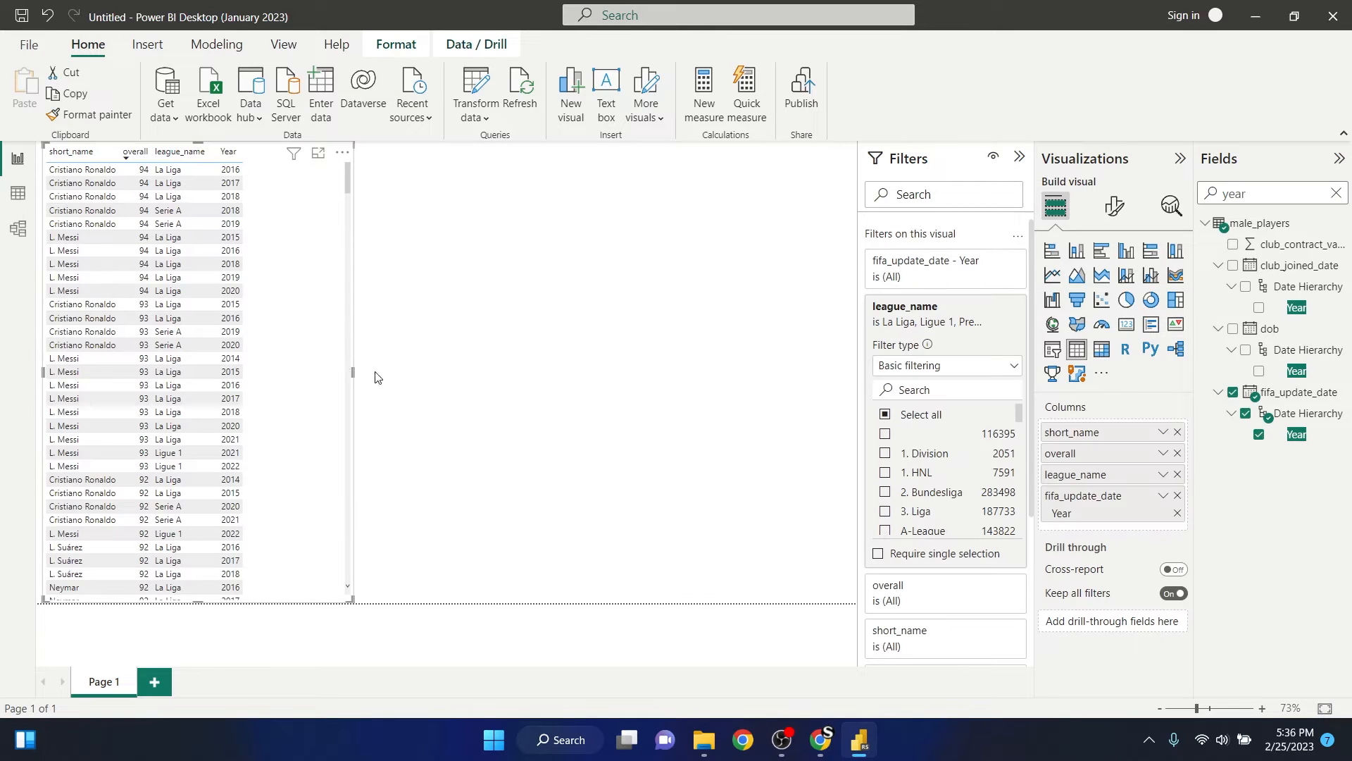
{"action": "left_click_drag", "start_coordinate": [349, 372], "coordinate": [560, 372]}
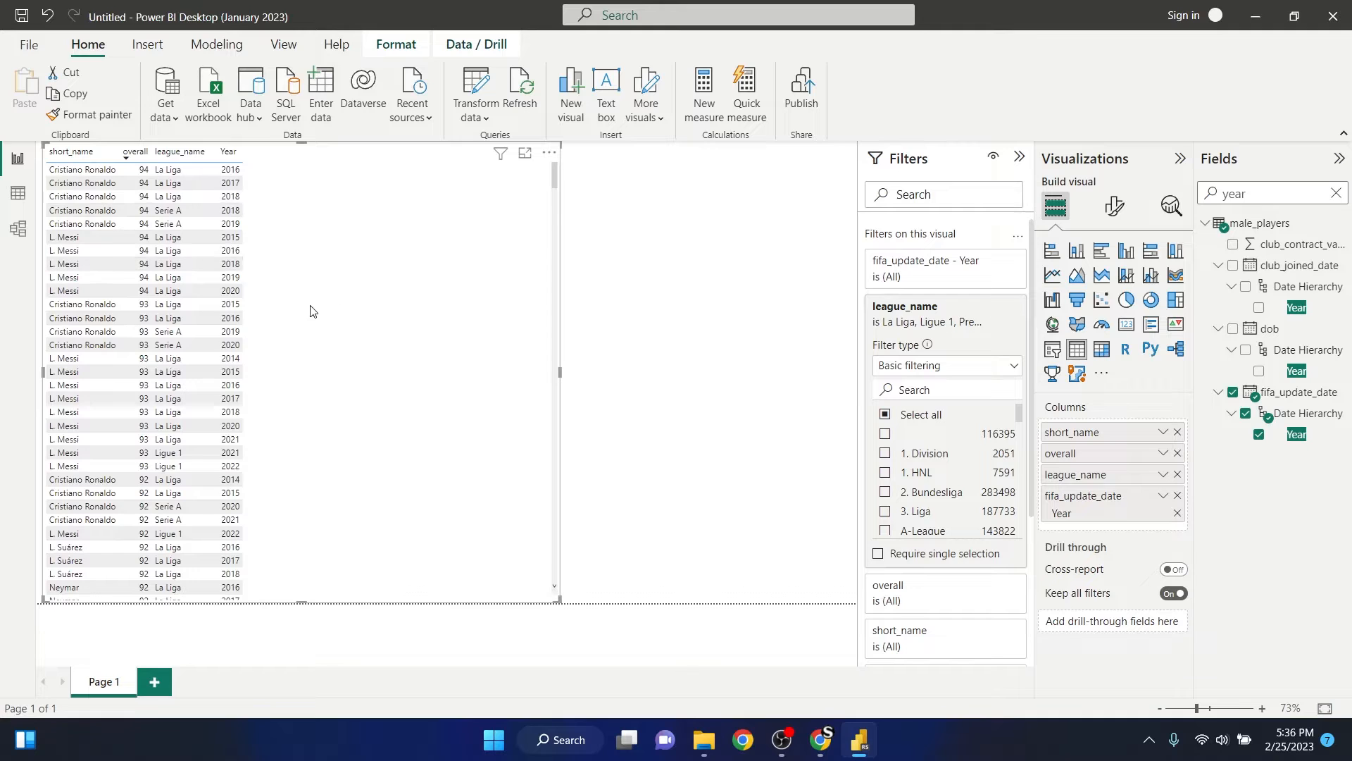
{"action": "scroll", "coordinate": [166, 352], "scroll_direction": "down", "scroll_amount": 5}
{"action": "scroll", "coordinate": [167, 352], "scroll_direction": "down", "scroll_amount": 4}
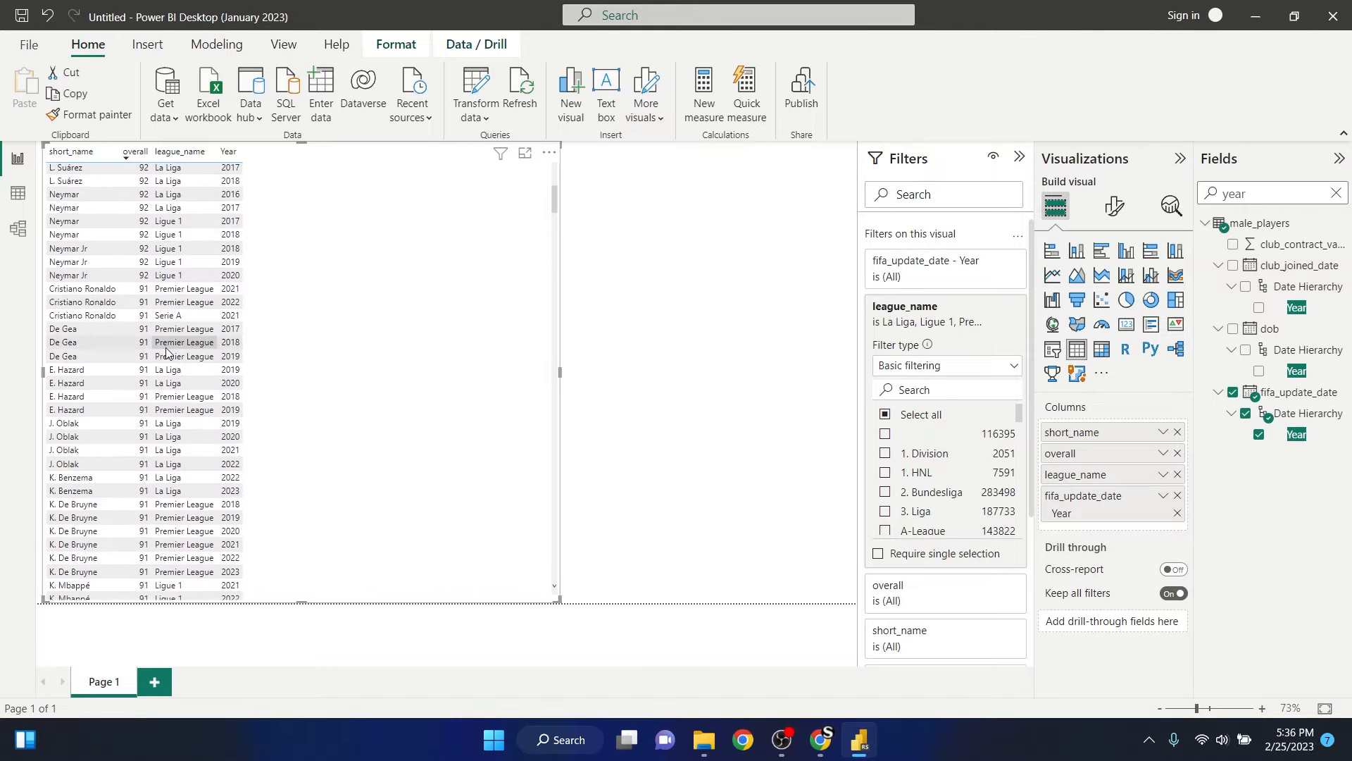
- Convert the player table visual to a stacked bar chart and size it to just over half of the page width
{"action": "scroll", "coordinate": [167, 352], "scroll_direction": "up", "scroll_amount": 10}
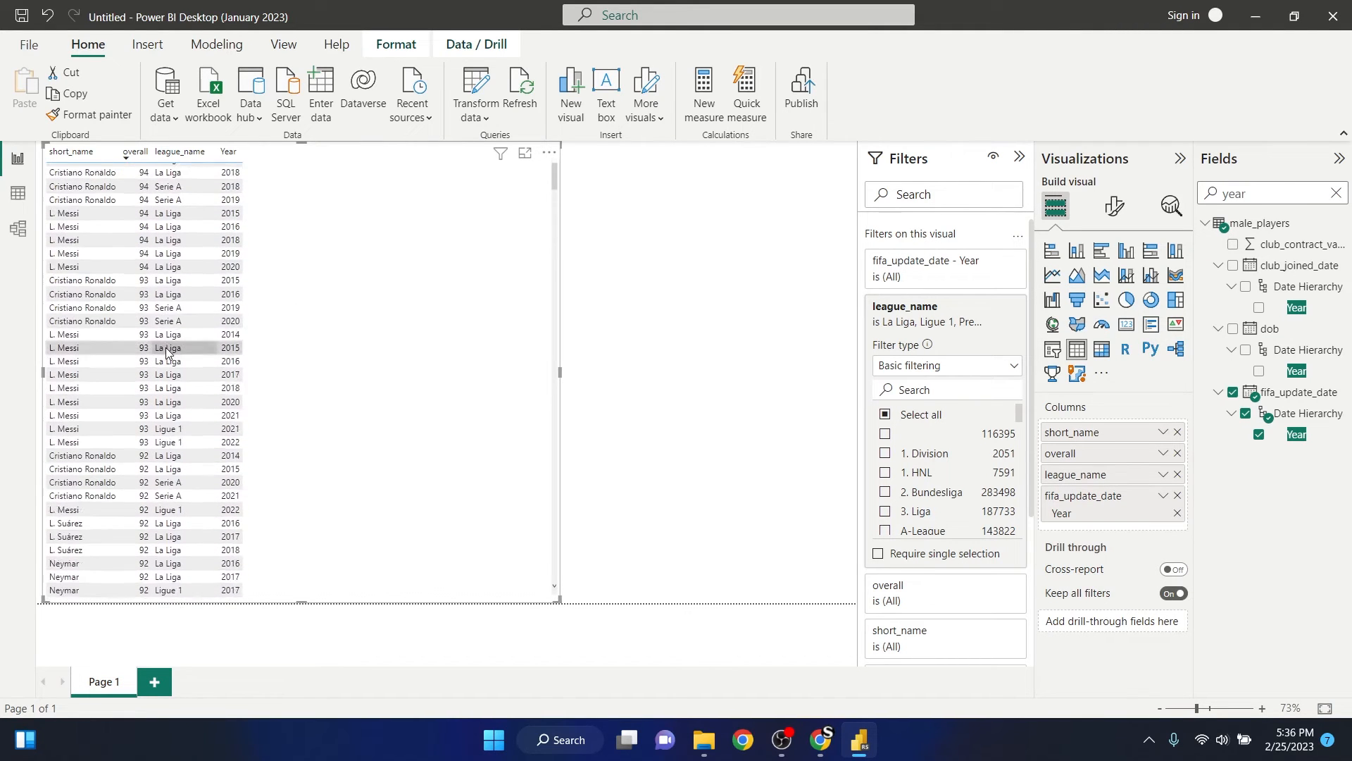
{"action": "left_click", "coordinate": [559, 280]}
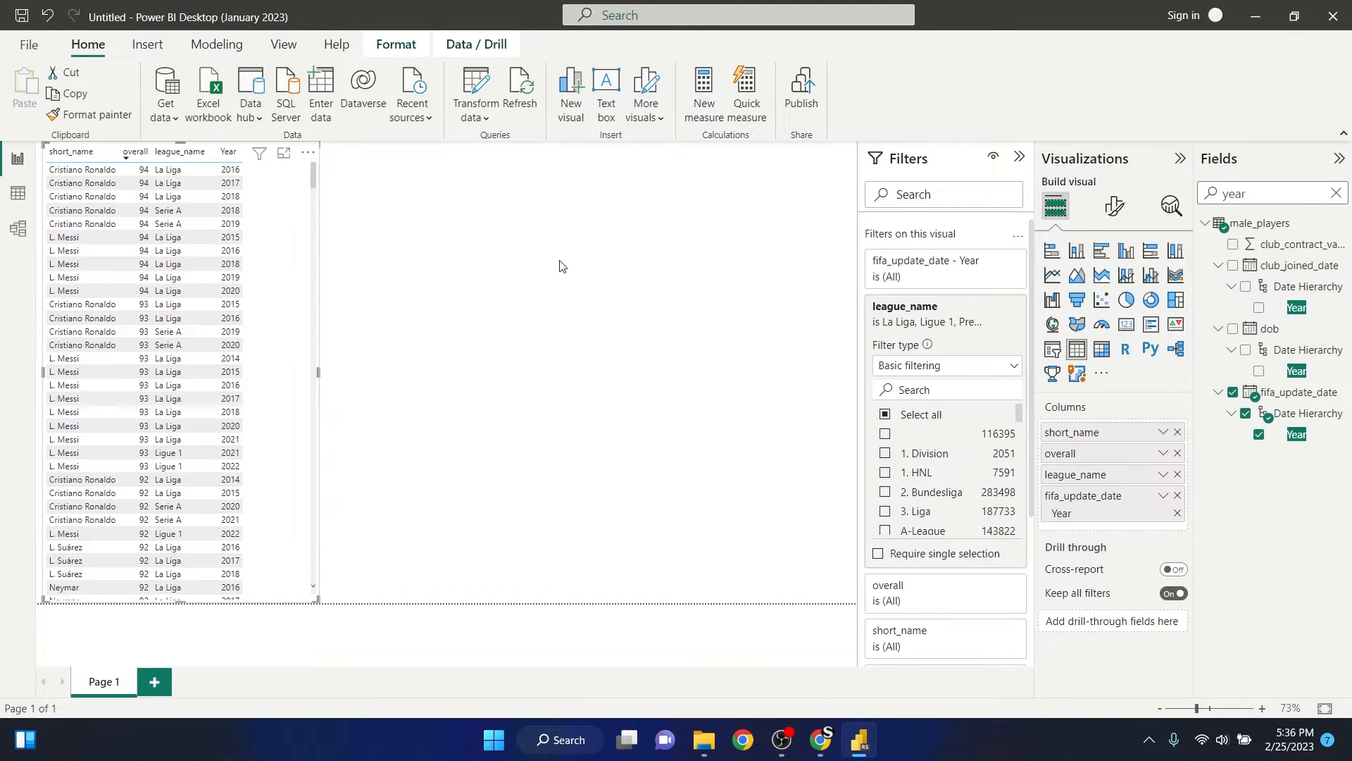
{"action": "left_click", "coordinate": [1052, 252]}
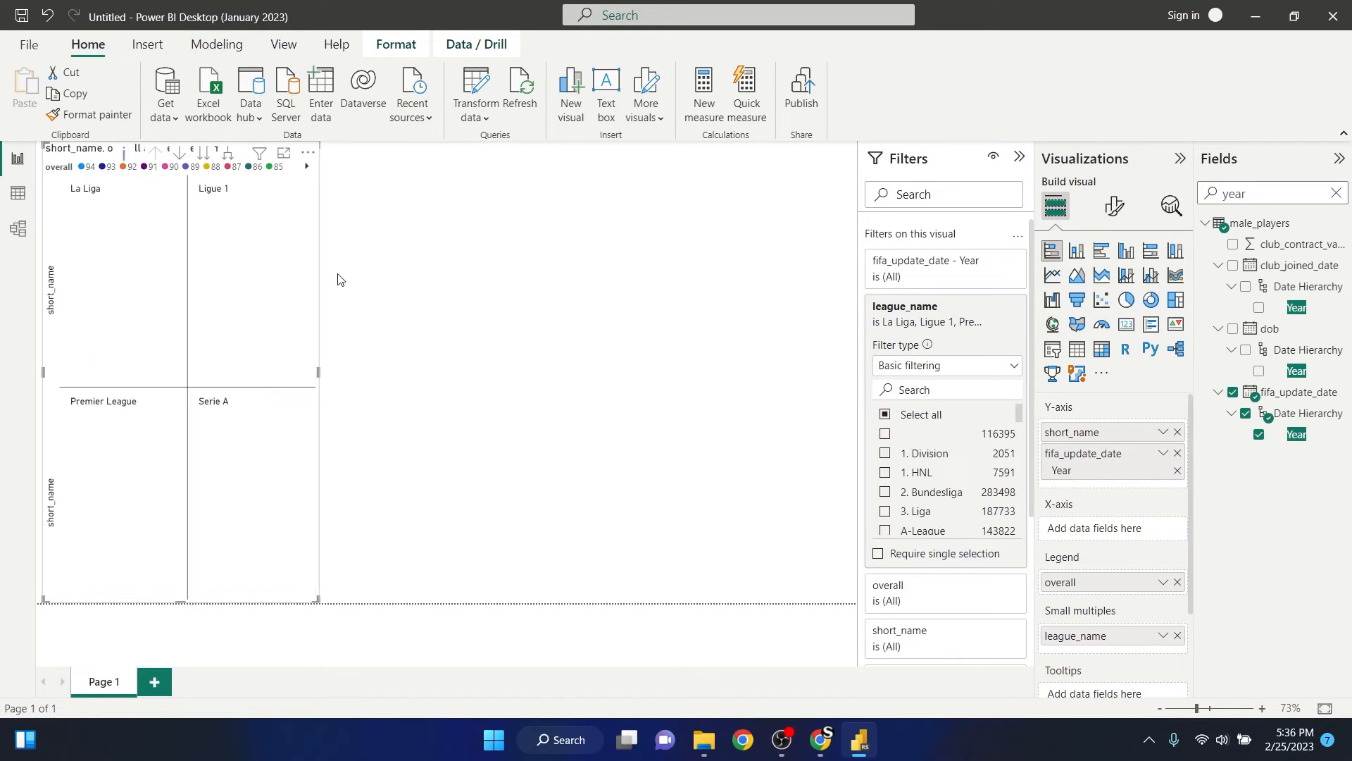
{"action": "left_click_drag", "start_coordinate": [317, 372], "coordinate": [507, 373]}
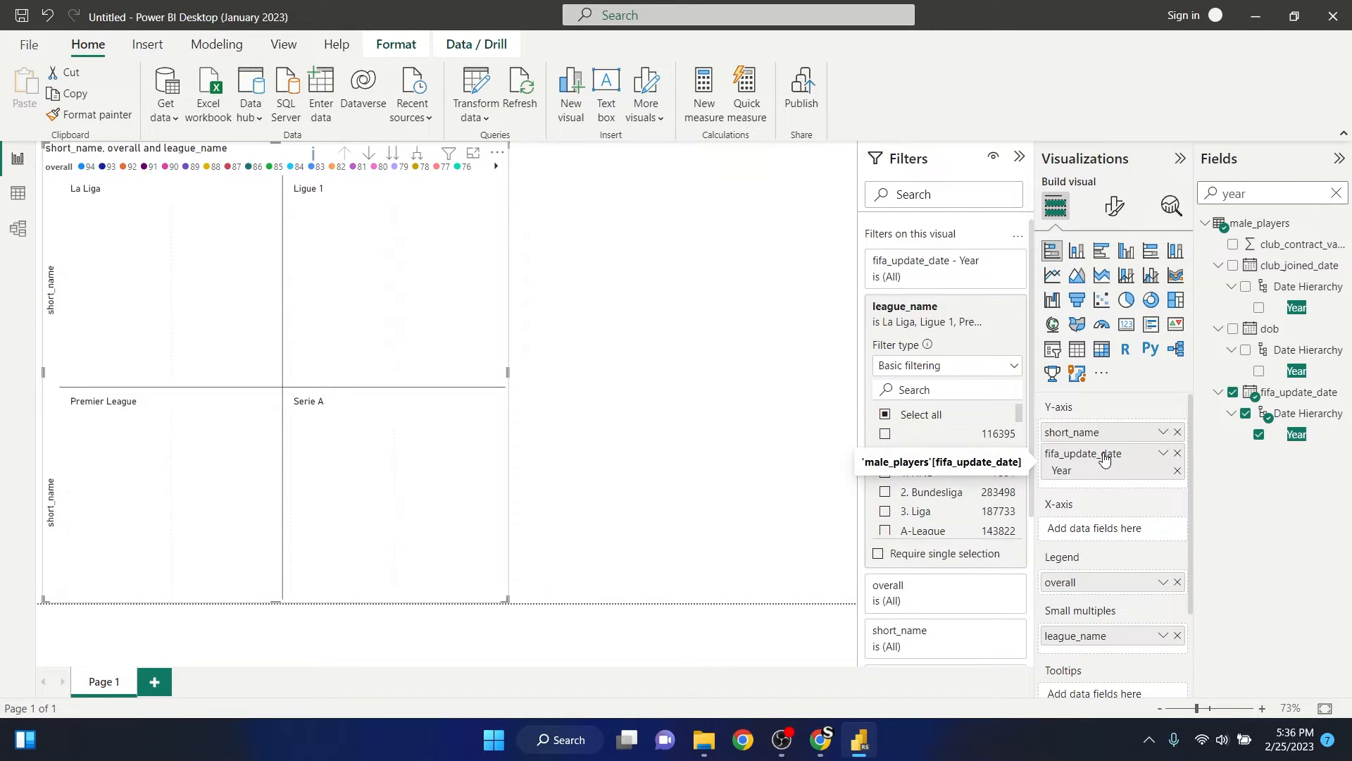
- Plot Sum of overall on the X-axis with Year as the legend, remove the league_name small multiples, and widen the chart
{"action": "left_click_drag", "start_coordinate": [1104, 459], "coordinate": [1102, 530]}
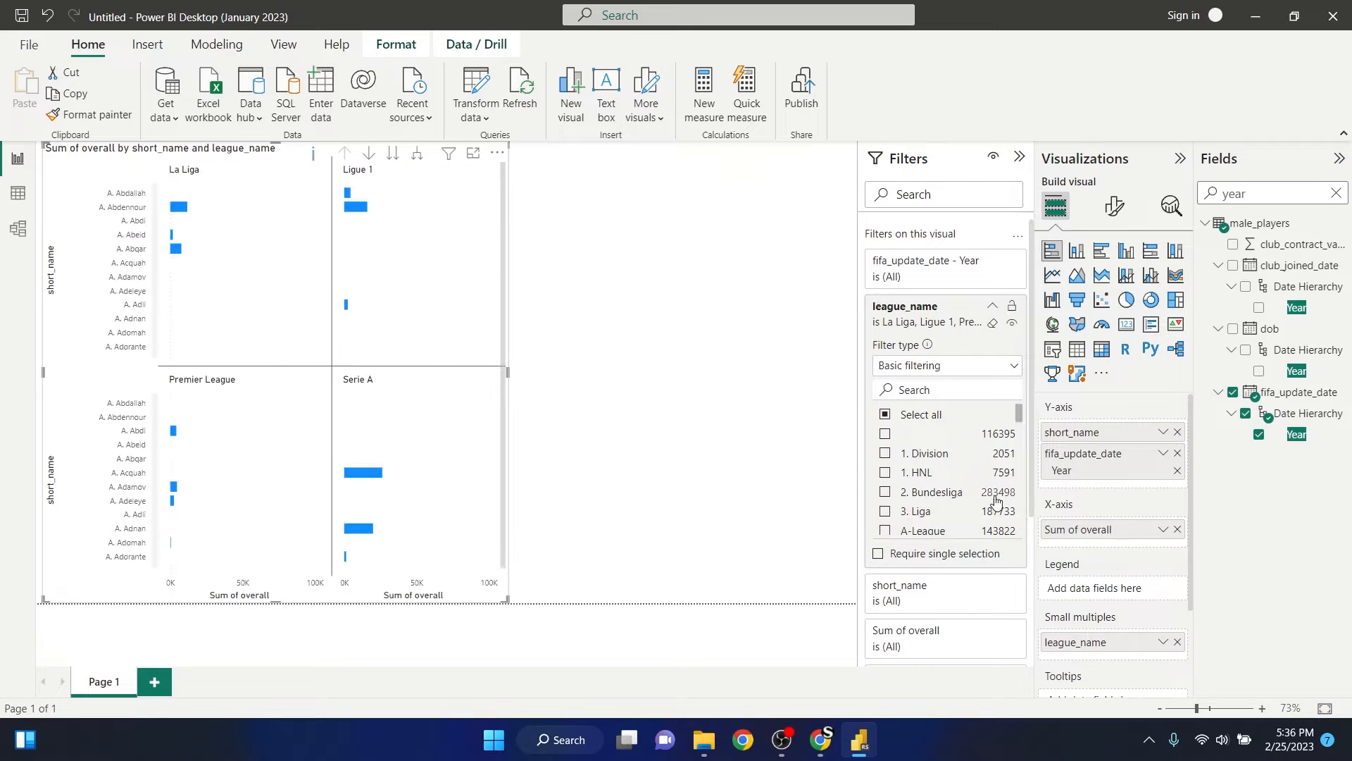
{"action": "left_click_drag", "start_coordinate": [1081, 465], "coordinate": [1099, 590]}
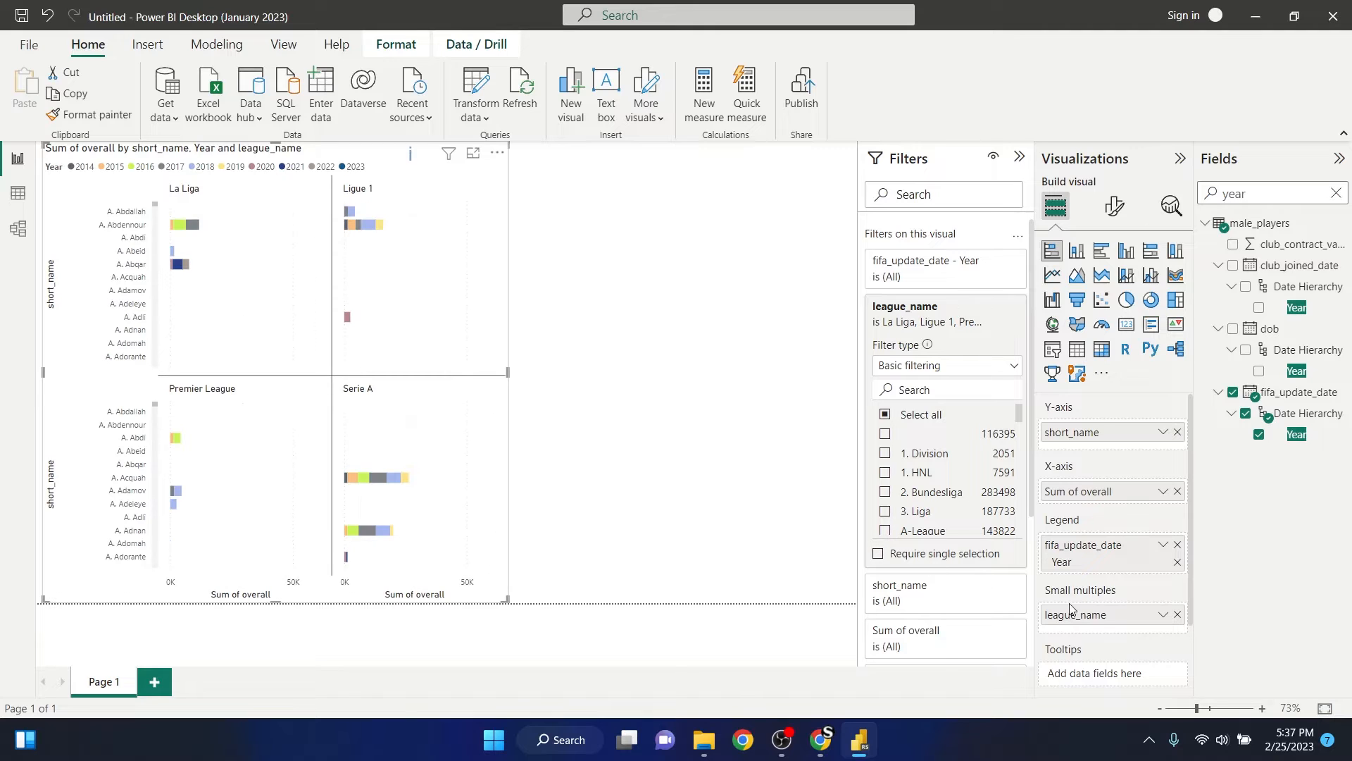
{"action": "left_click", "coordinate": [1177, 615]}
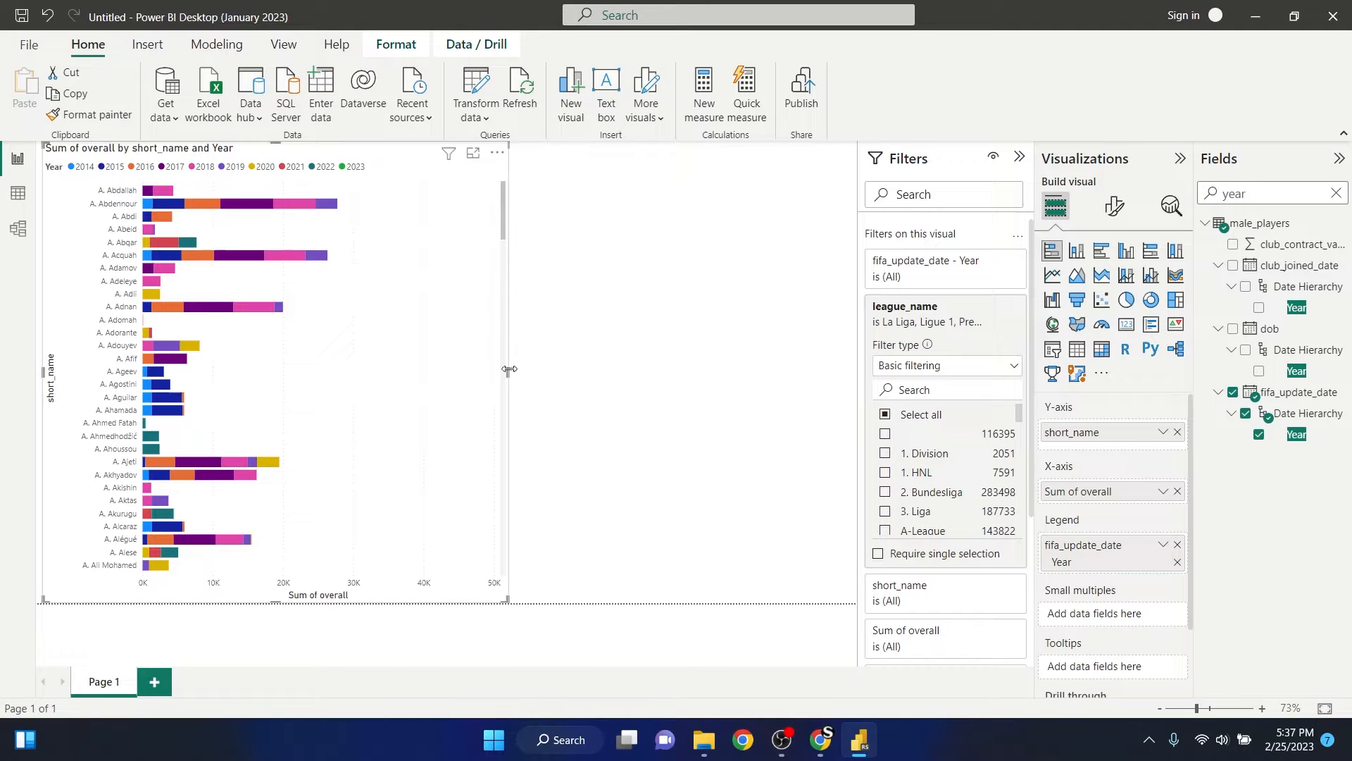
{"action": "left_click_drag", "start_coordinate": [508, 372], "coordinate": [635, 372]}
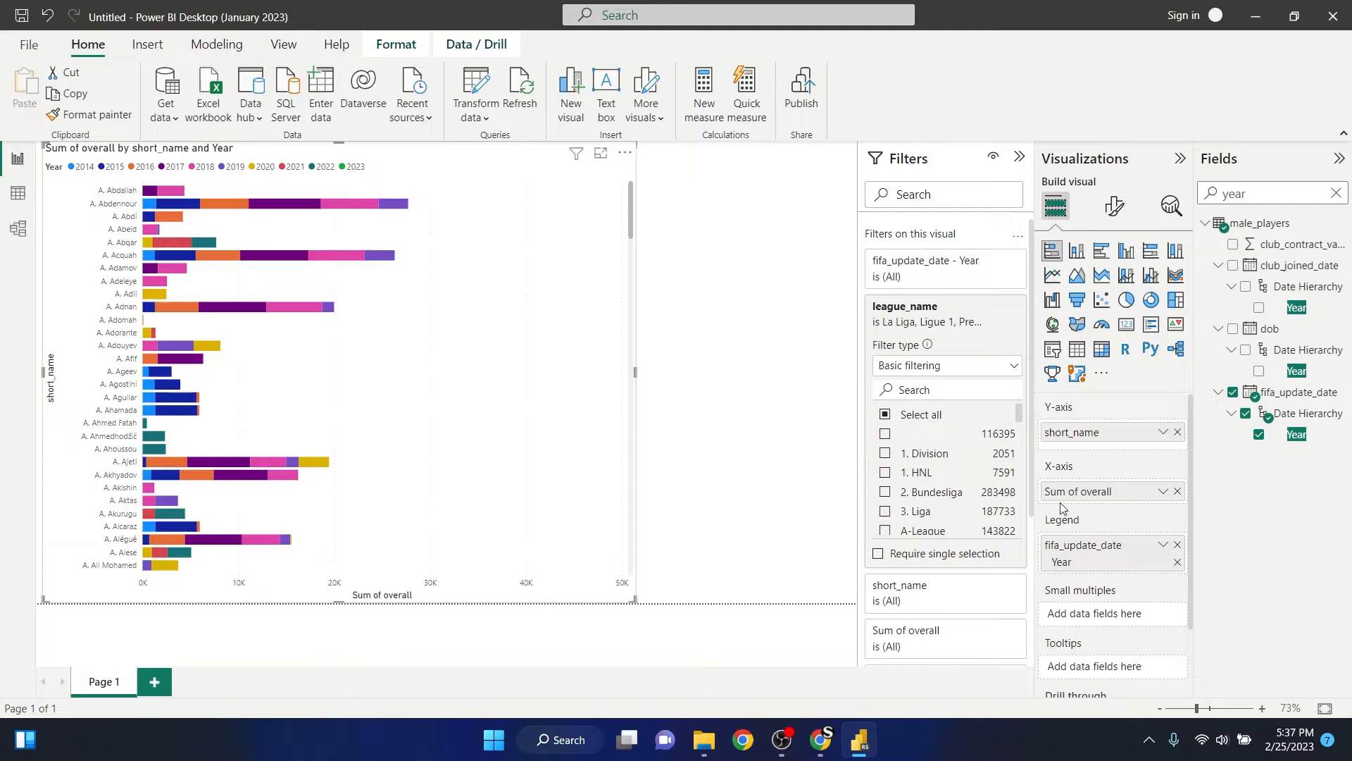
- Change the visual to a wider clustered bar chart with only short_name on the Y-axis, removing the fifa_update_date Year field
{"action": "left_click_drag", "start_coordinate": [1081, 550], "coordinate": [1108, 451]}
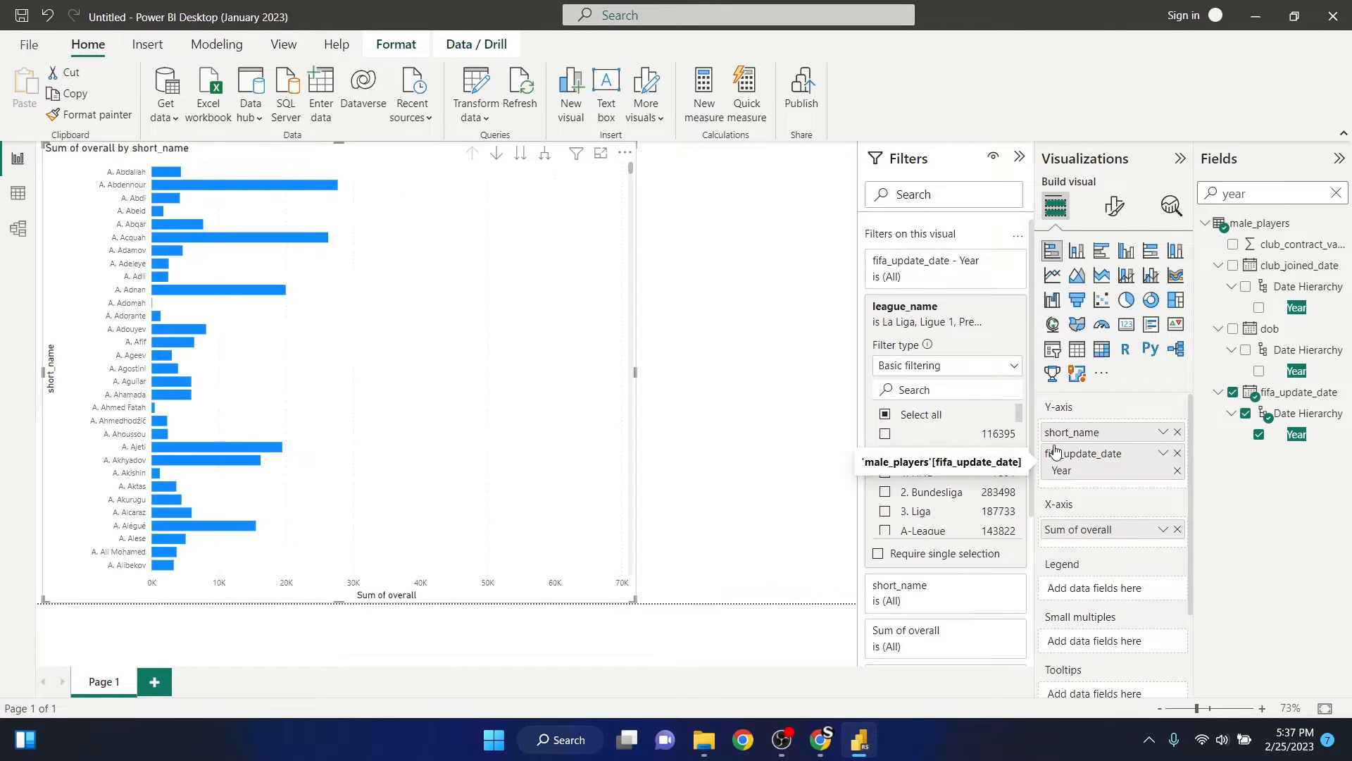
{"action": "left_click", "coordinate": [1103, 254]}
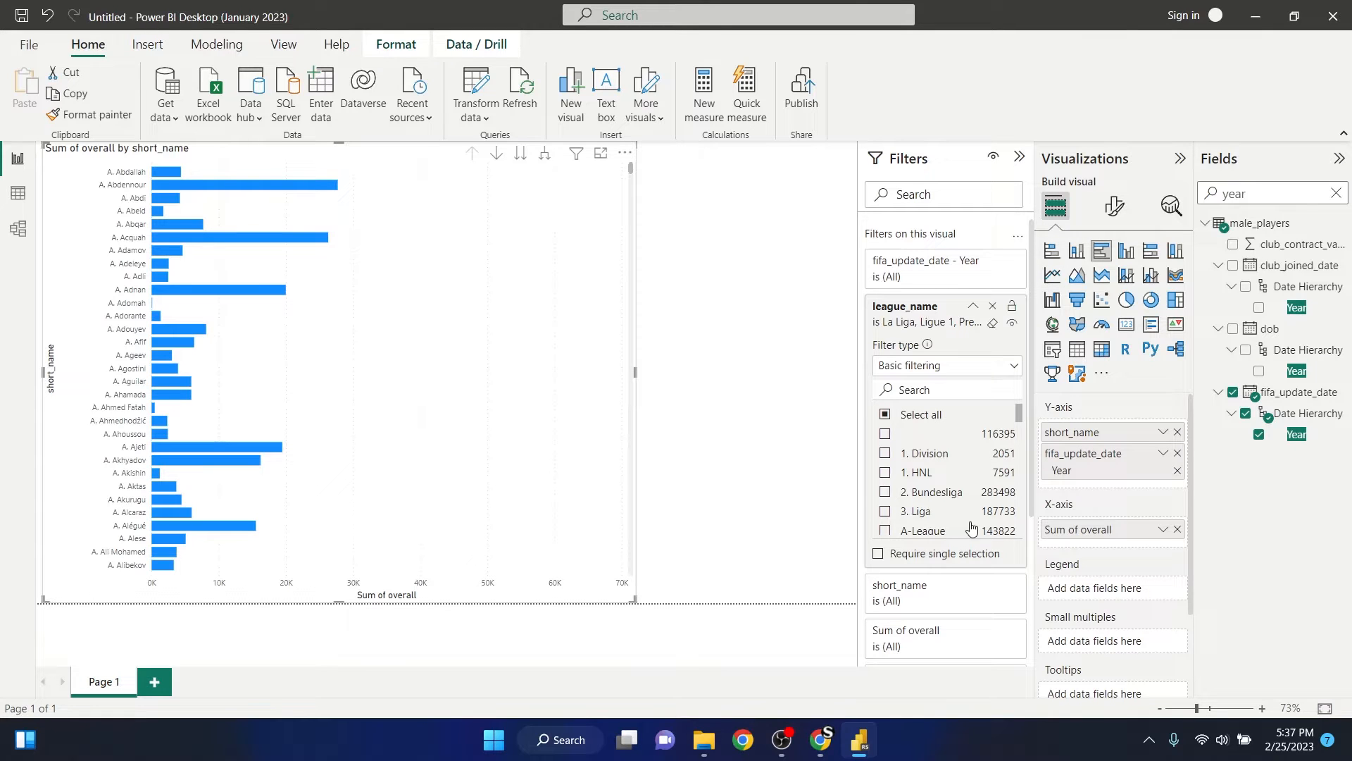
{"action": "left_click_drag", "start_coordinate": [635, 371], "coordinate": [722, 371]}
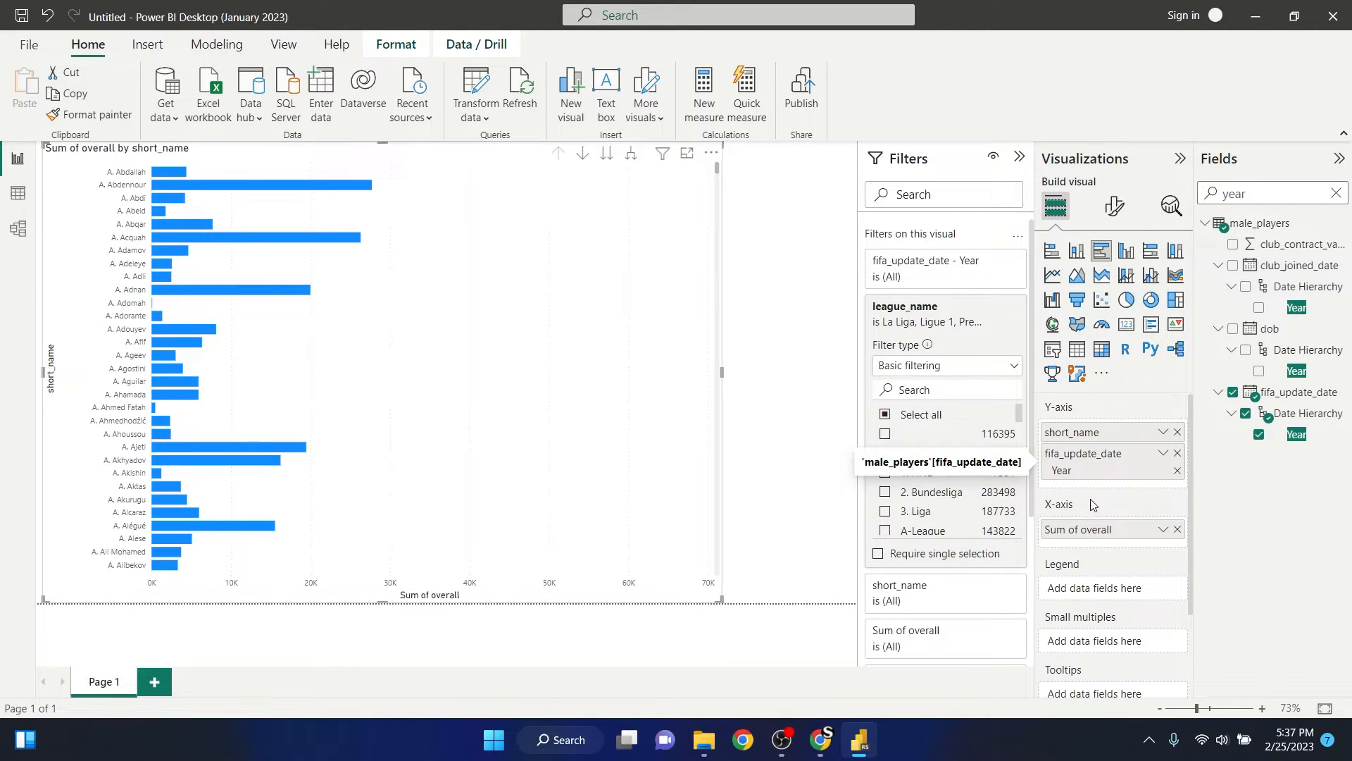
{"action": "left_click", "coordinate": [1179, 456]}
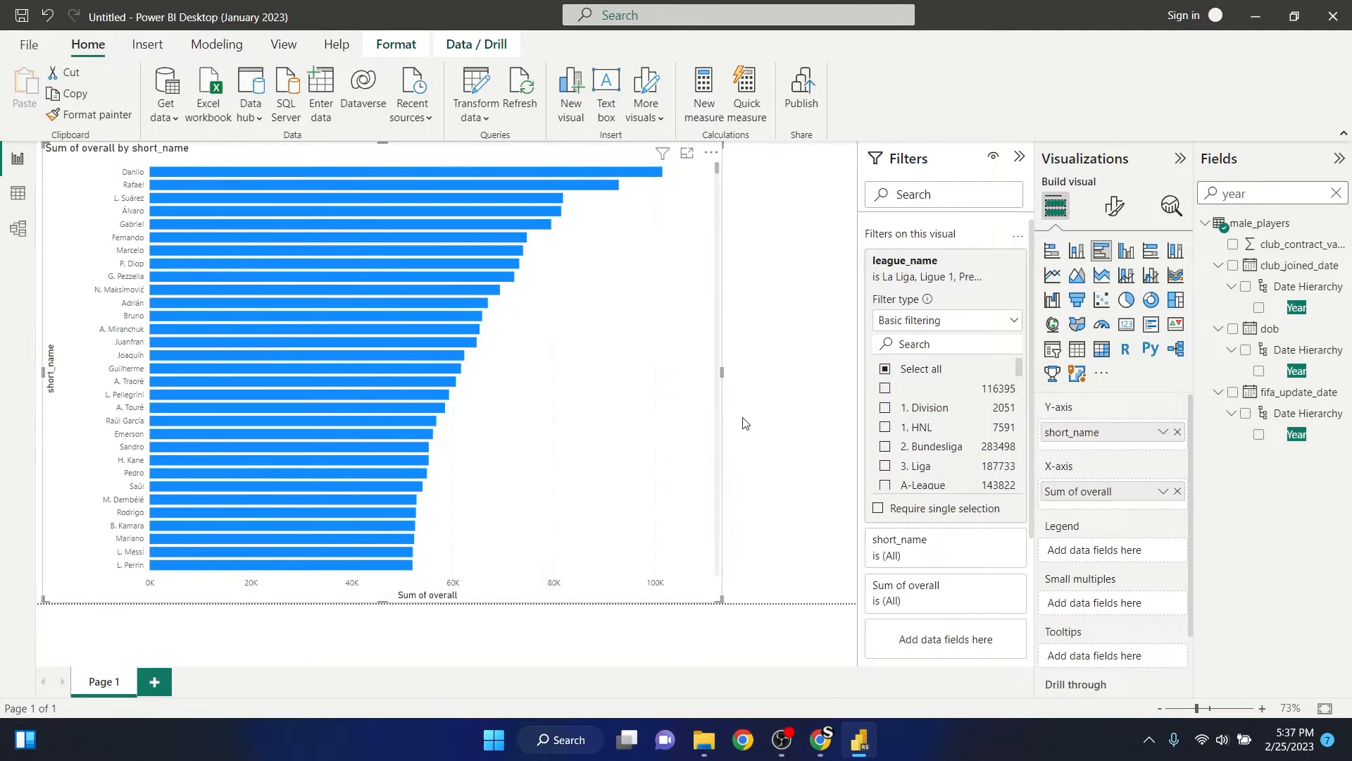
{"action": "left_click_drag", "start_coordinate": [721, 372], "coordinate": [752, 372]}
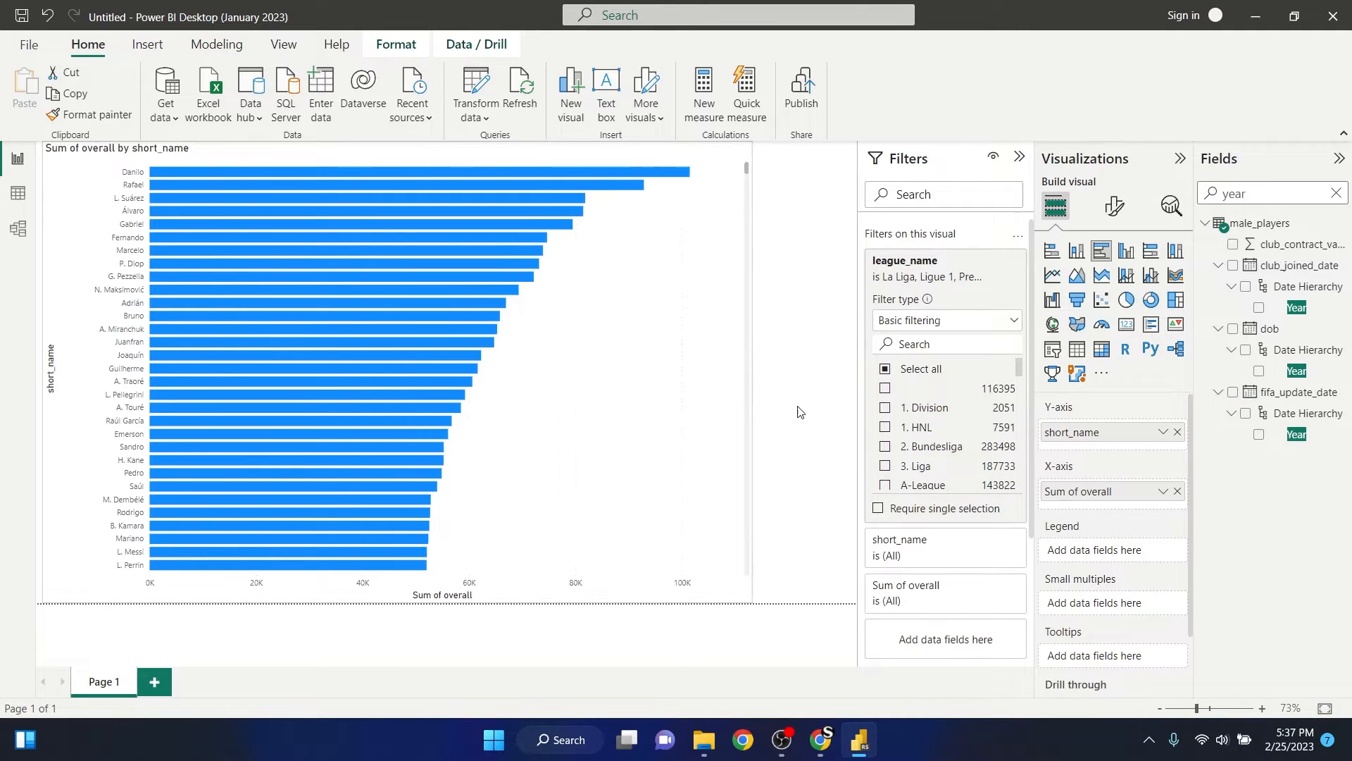
- Aggregate overall by Average in the bar chart and inspect the values of the top players' bars
{"action": "left_click", "coordinate": [1162, 492]}
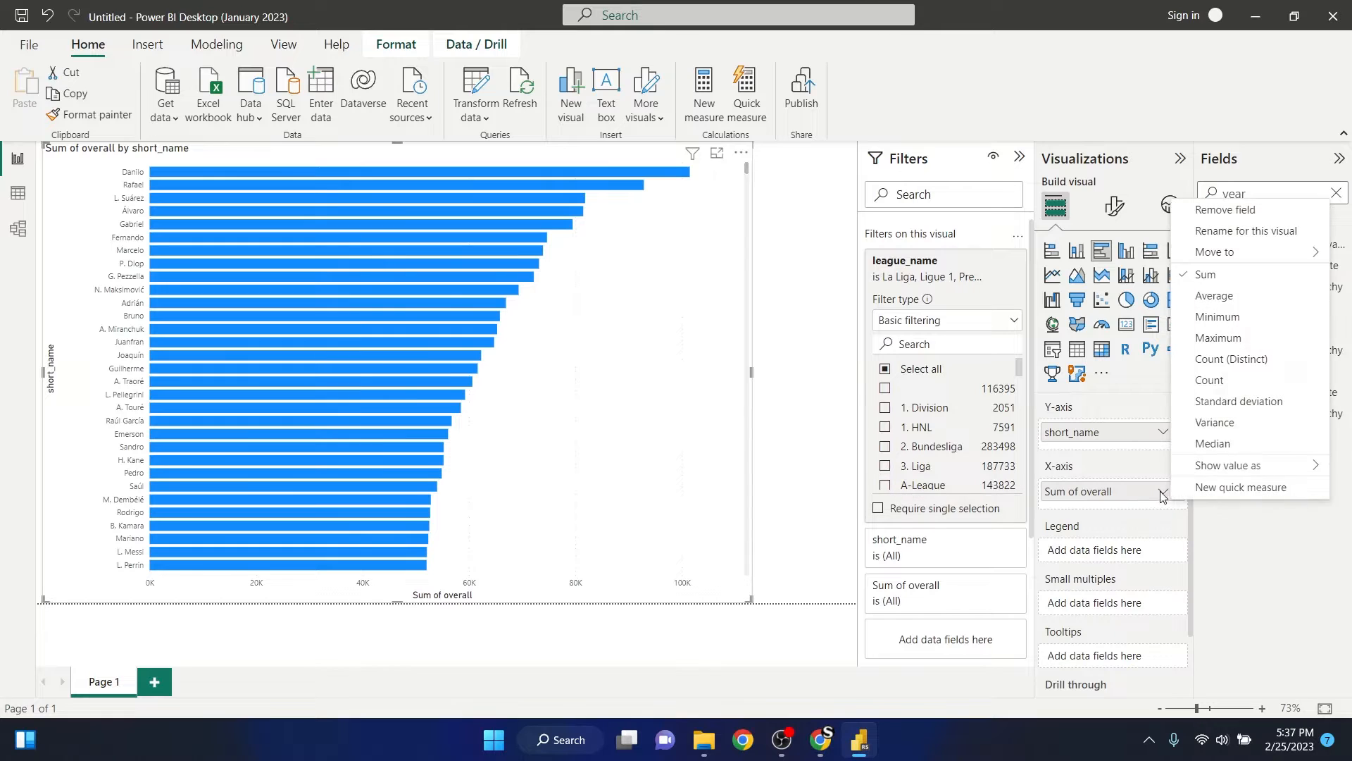
{"action": "left_click", "coordinate": [1240, 297]}
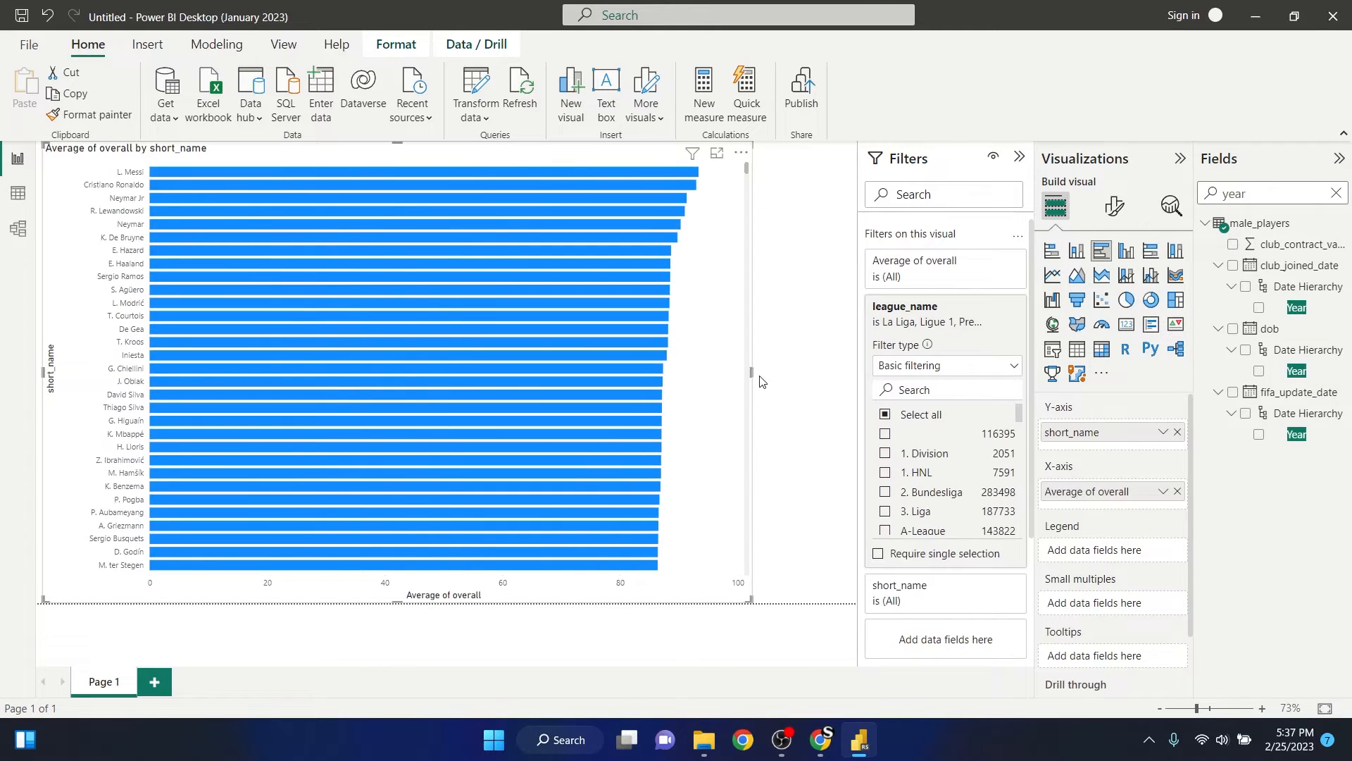
{"action": "left_click", "coordinate": [784, 240]}
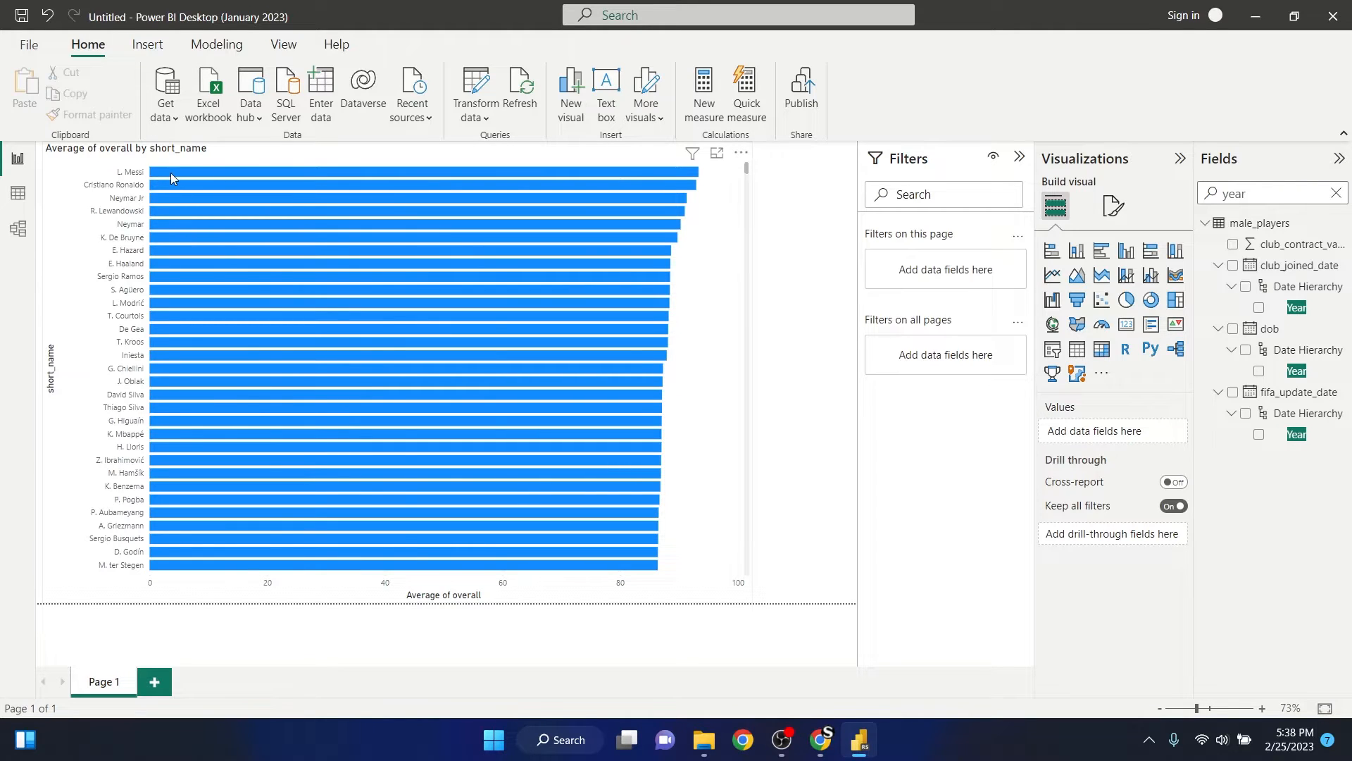
{"action": "mouse_move", "coordinate": [172, 175]}
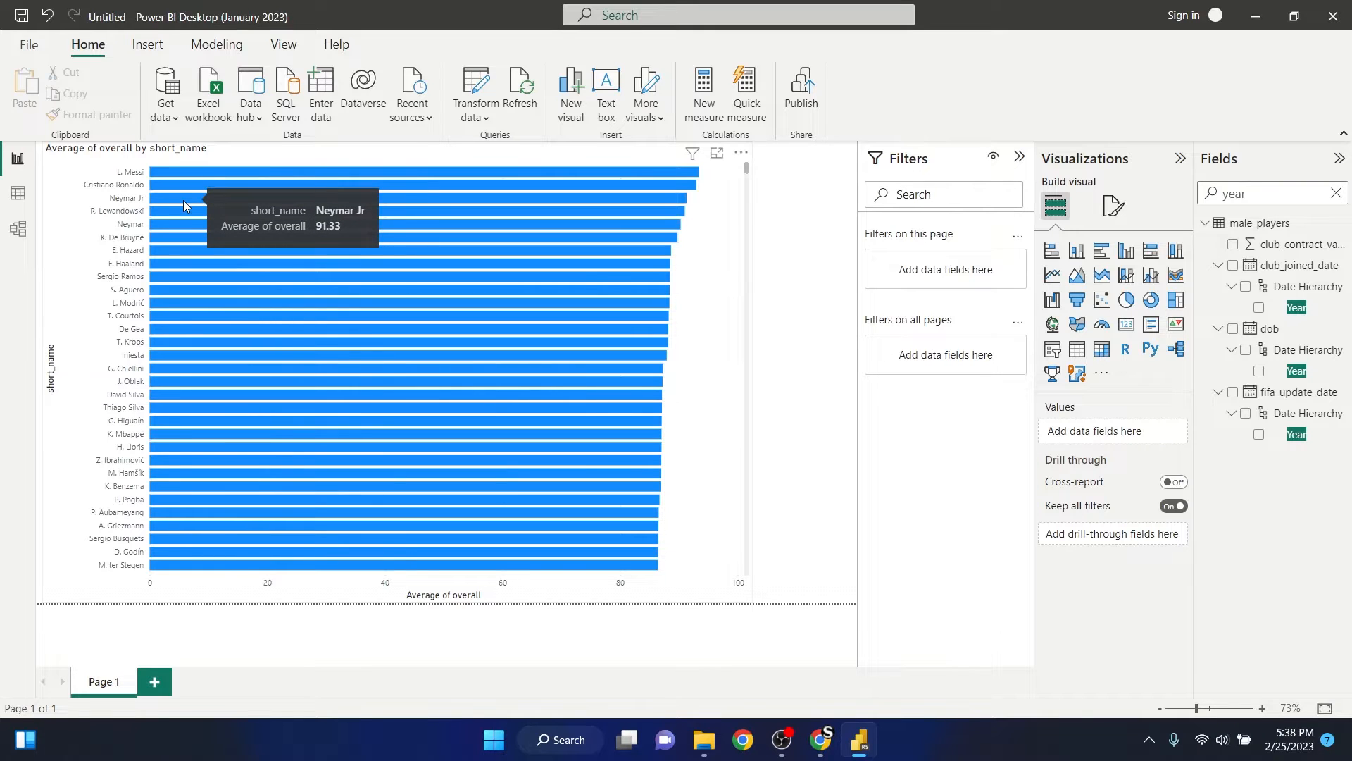
{"action": "mouse_move", "coordinate": [186, 212]}
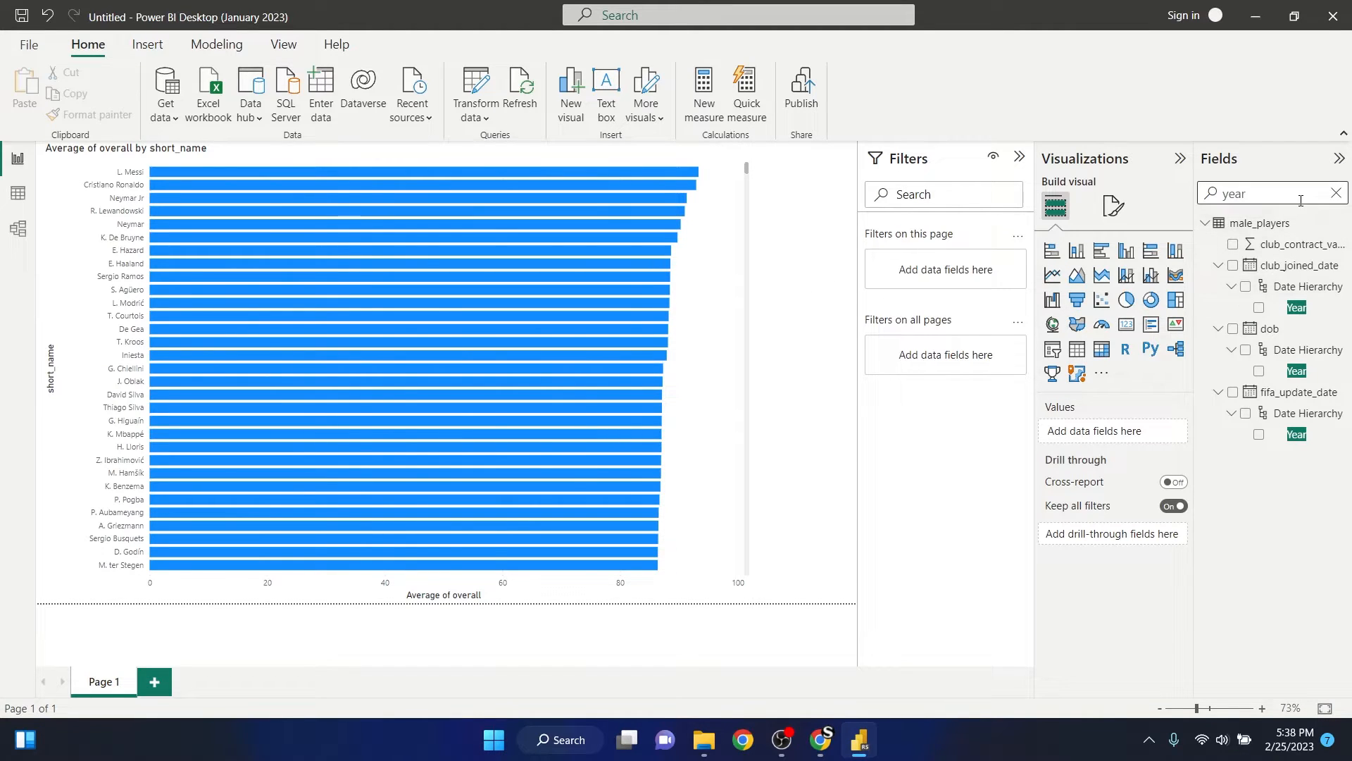
- Clear the field search, then shrink the bar chart in height and width and move it away from the page's upper-left corner
{"action": "left_click", "coordinate": [1336, 193]}
{"action": "left_click", "coordinate": [640, 405]}
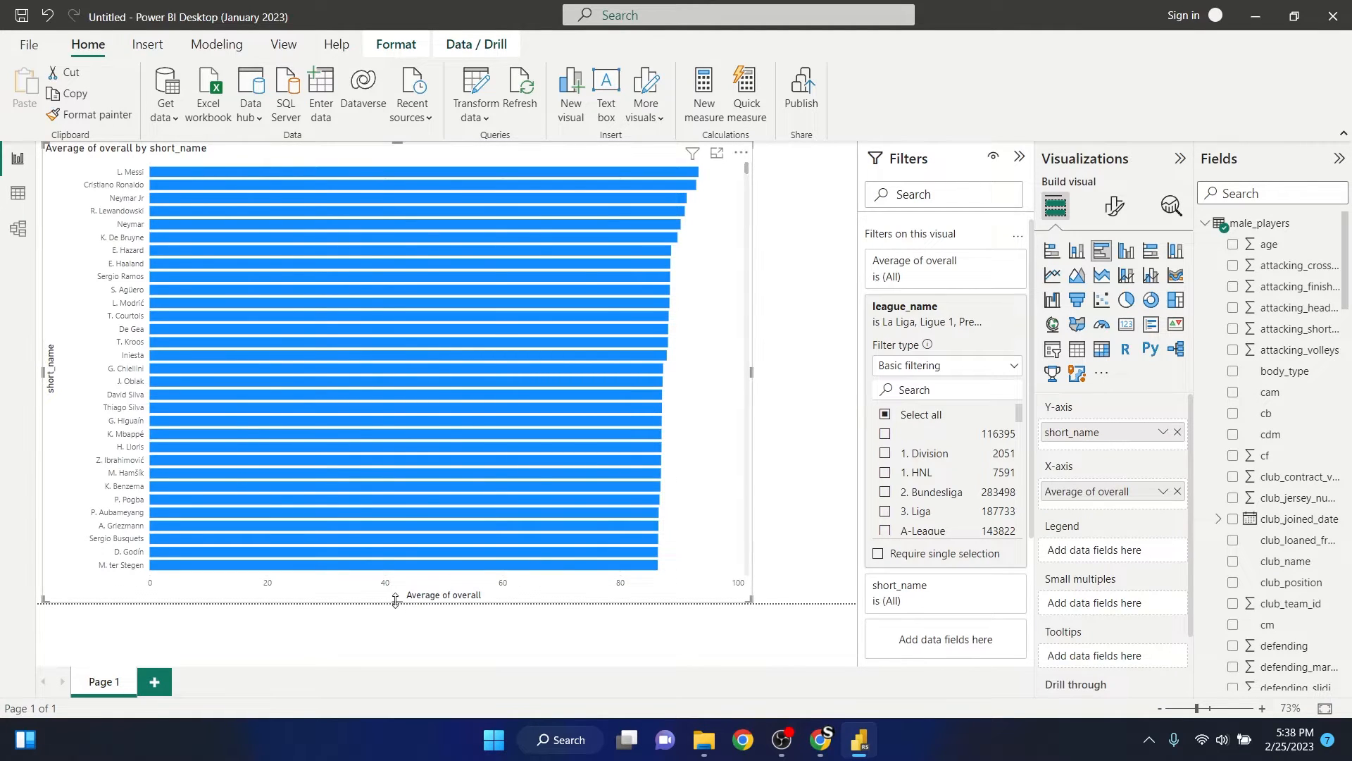
{"action": "left_click_drag", "start_coordinate": [395, 600], "coordinate": [396, 439]}
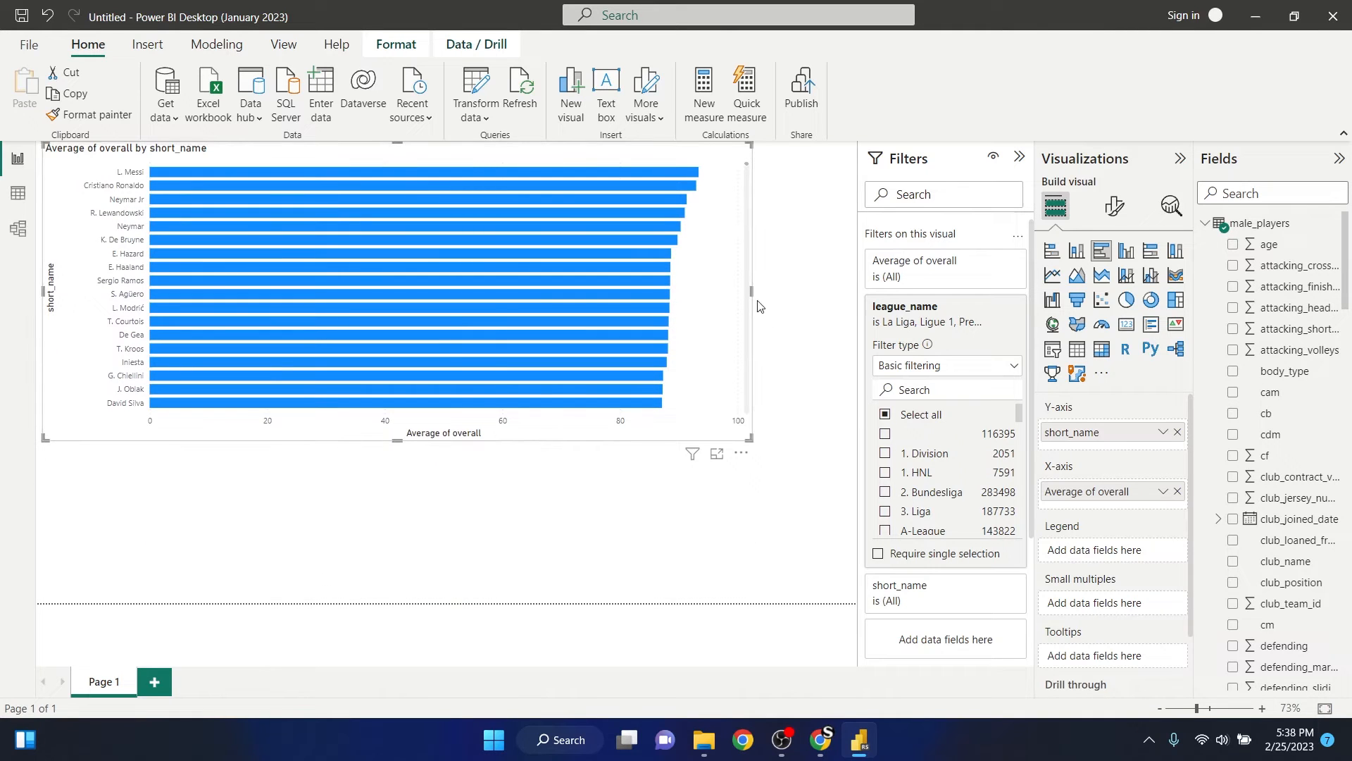
{"action": "left_click_drag", "start_coordinate": [751, 292], "coordinate": [476, 290]}
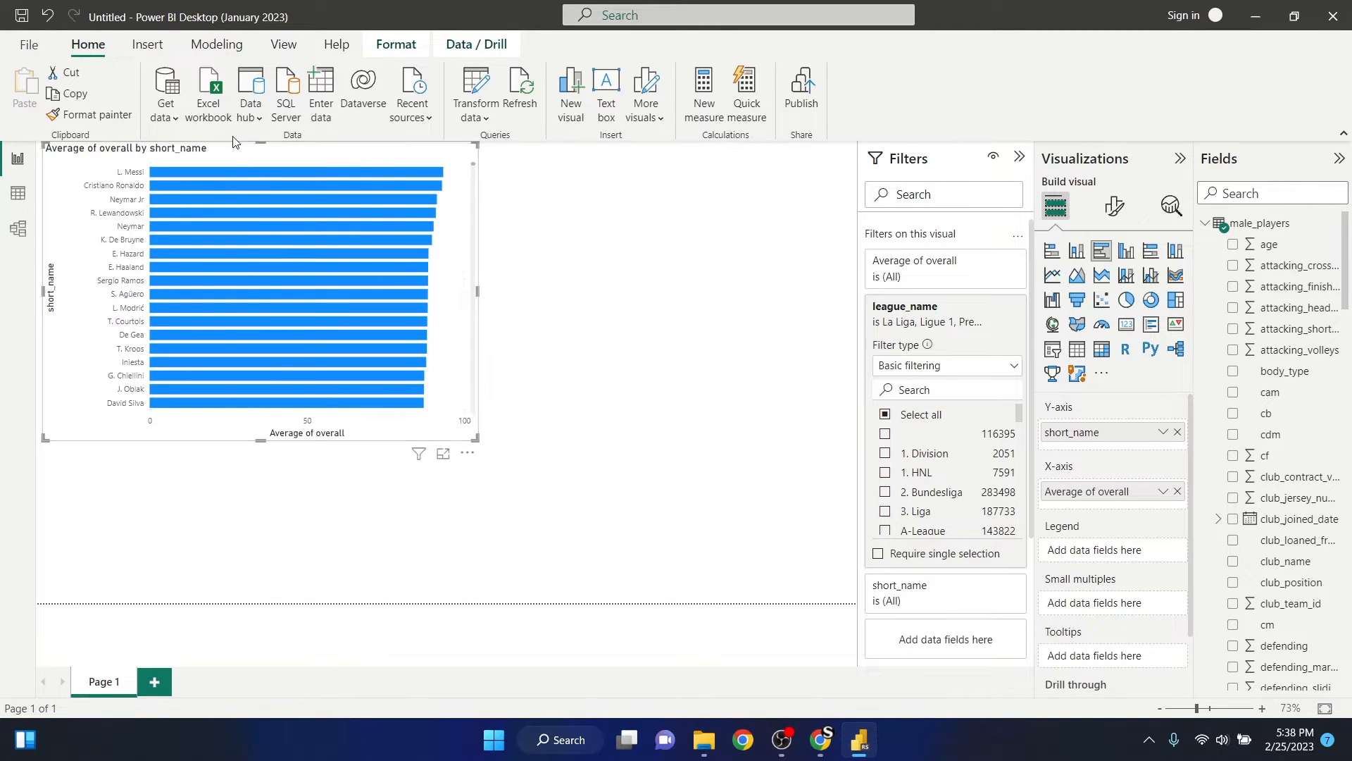
{"action": "left_click_drag", "start_coordinate": [242, 154], "coordinate": [550, 221]}
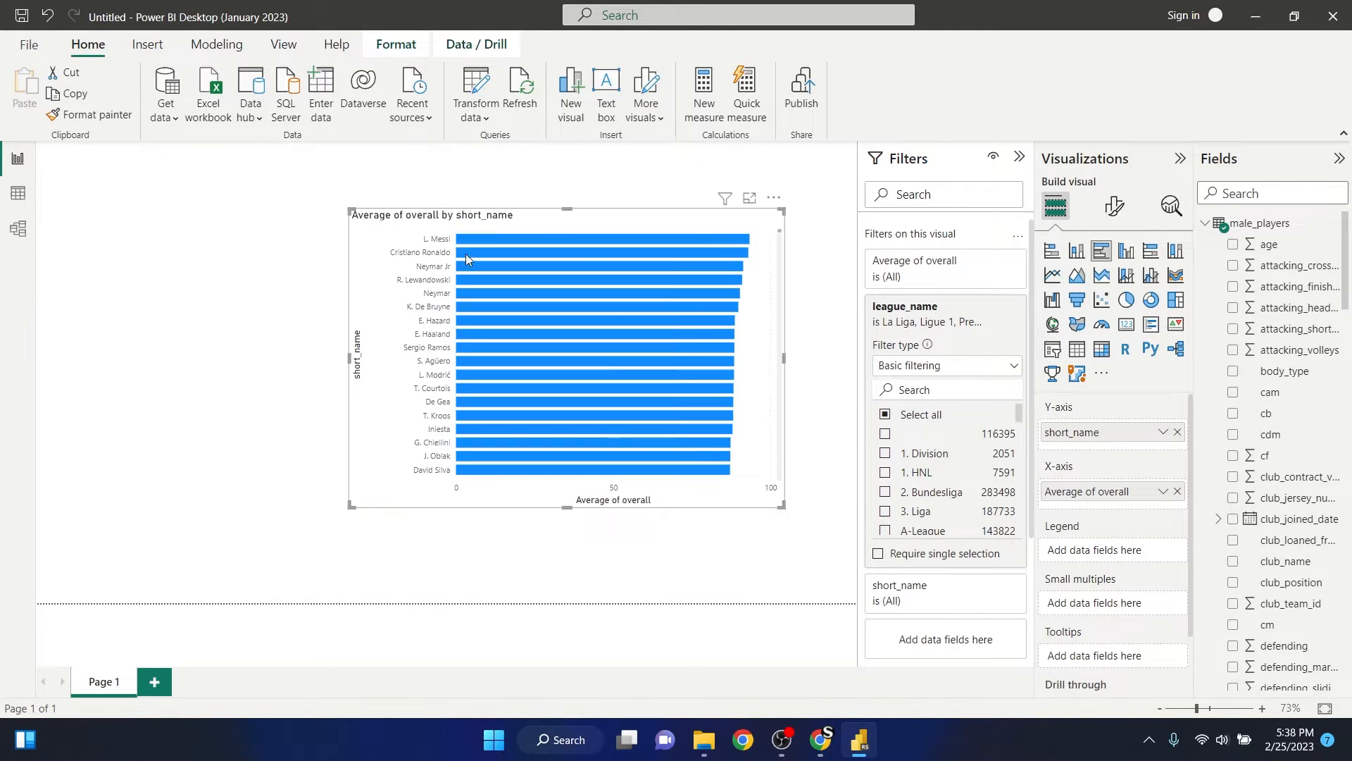
- Narrow the bar chart from its left edge, move it up near the page's upper edge, and deselect it
{"action": "left_click", "coordinate": [347, 361]}
{"action": "left_click", "coordinate": [352, 361]}
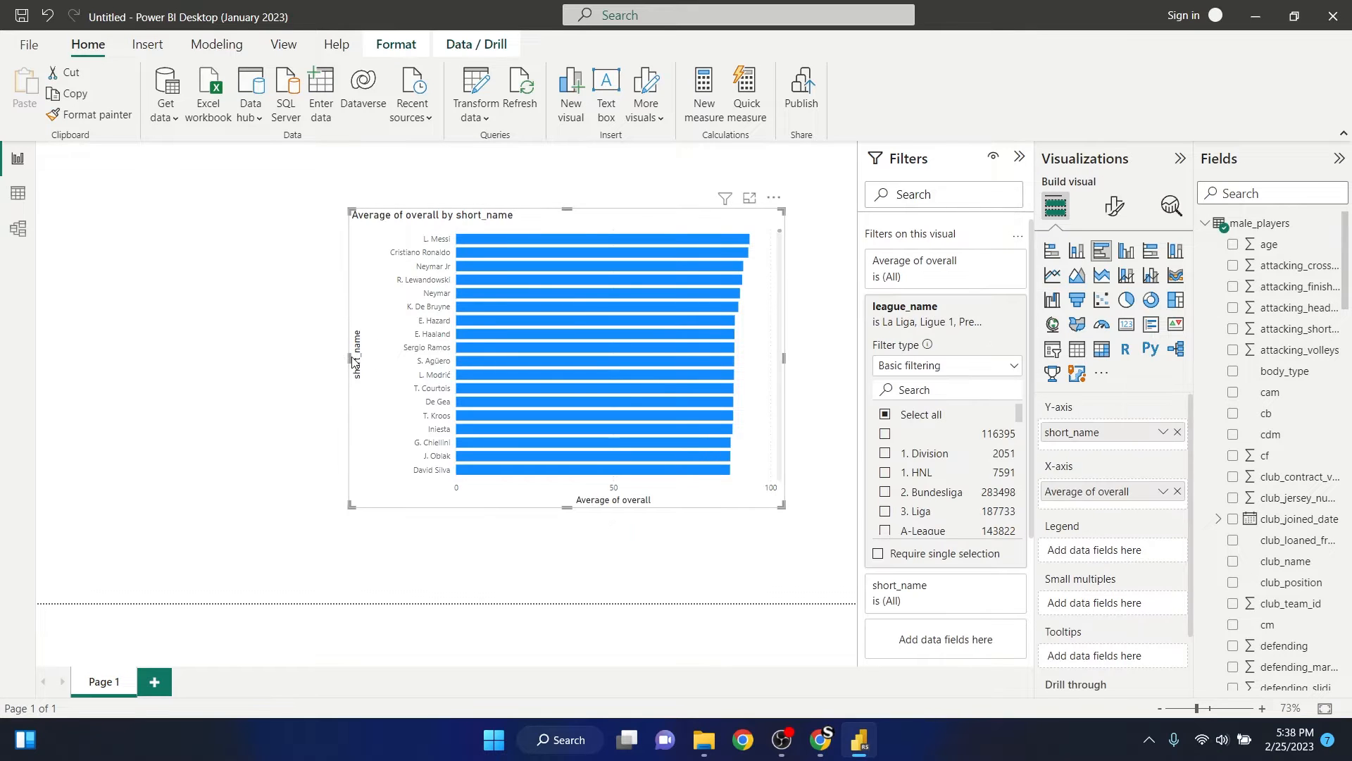
{"action": "left_click_drag", "start_coordinate": [347, 357], "coordinate": [484, 357]}
{"action": "left_click_drag", "start_coordinate": [645, 231], "coordinate": [598, 175]}
{"action": "left_click", "coordinate": [363, 185]}
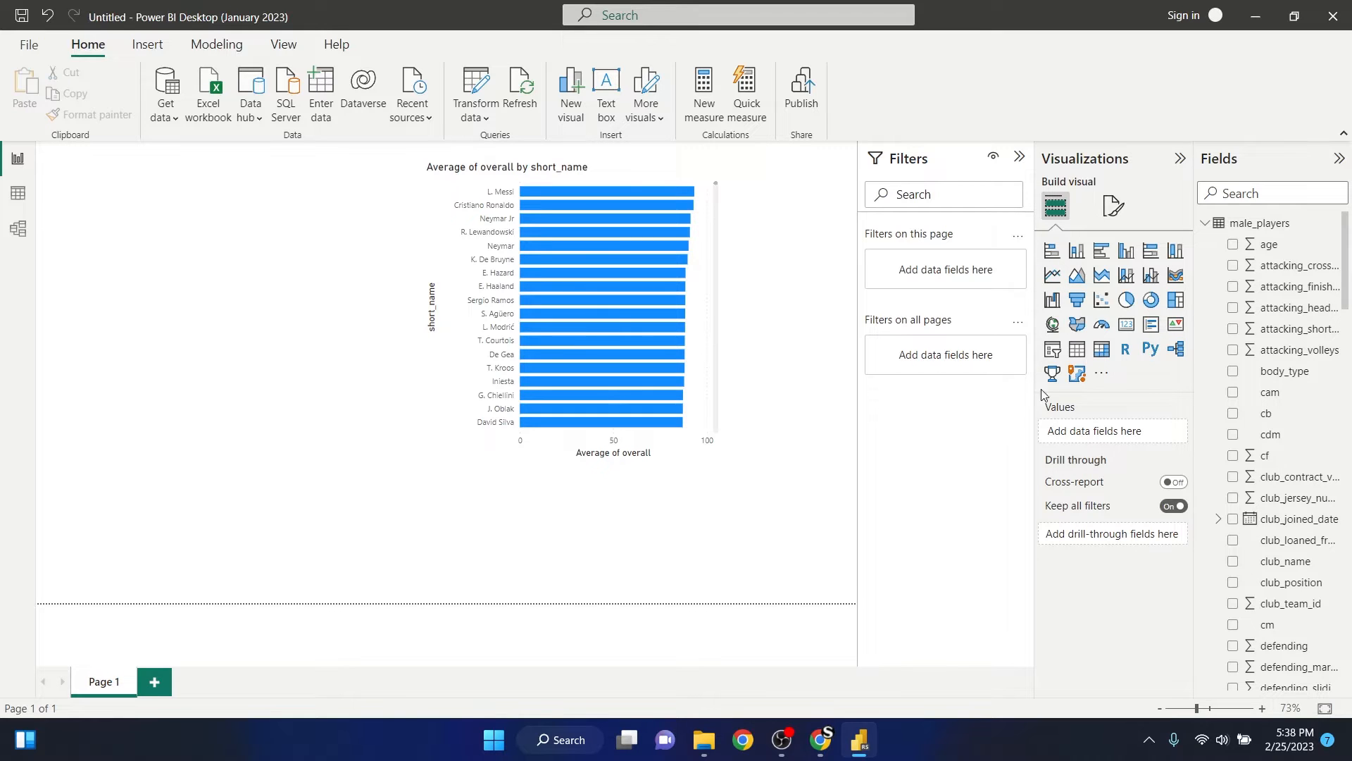
- Add a slicer for league_name in the upper-left corner of the page, finding the field by searching for "lea"
{"action": "left_click", "coordinate": [1052, 349]}
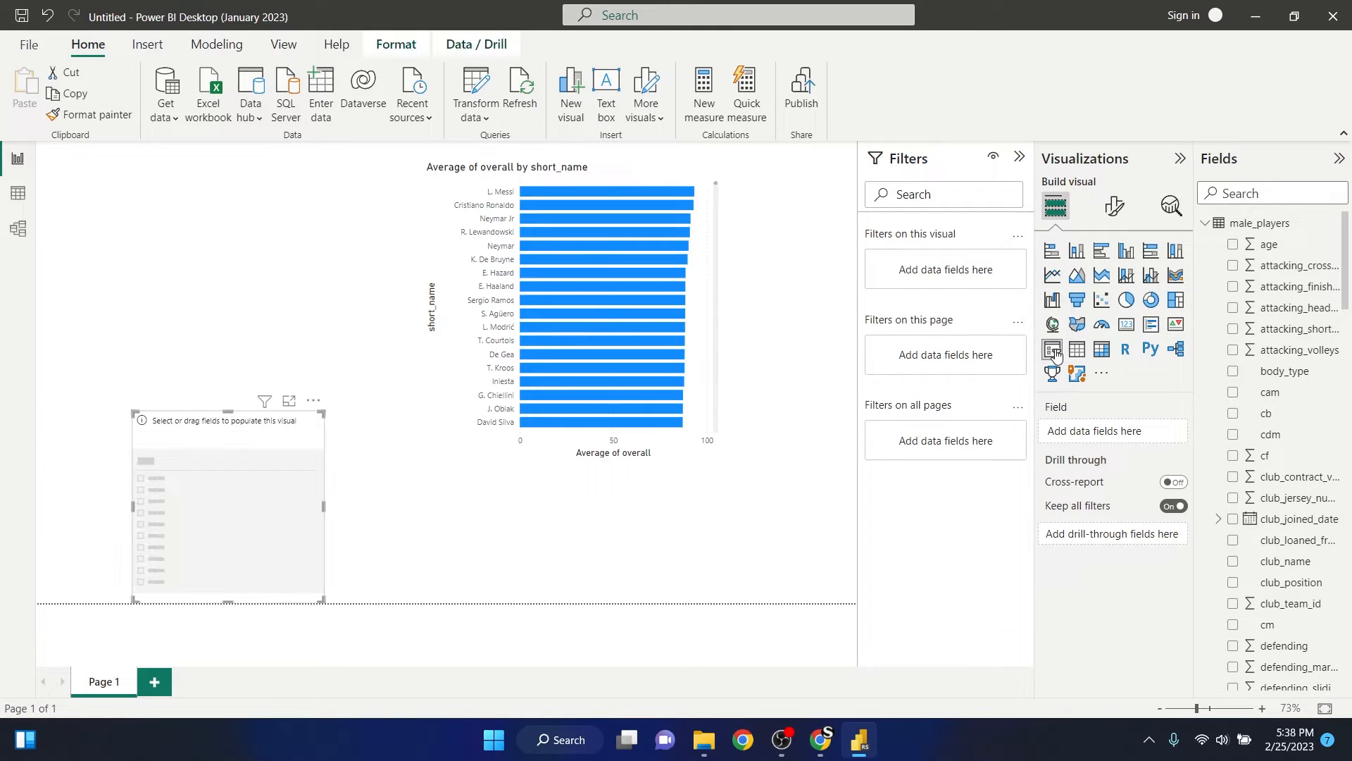
{"action": "left_click_drag", "start_coordinate": [247, 433], "coordinate": [175, 182]}
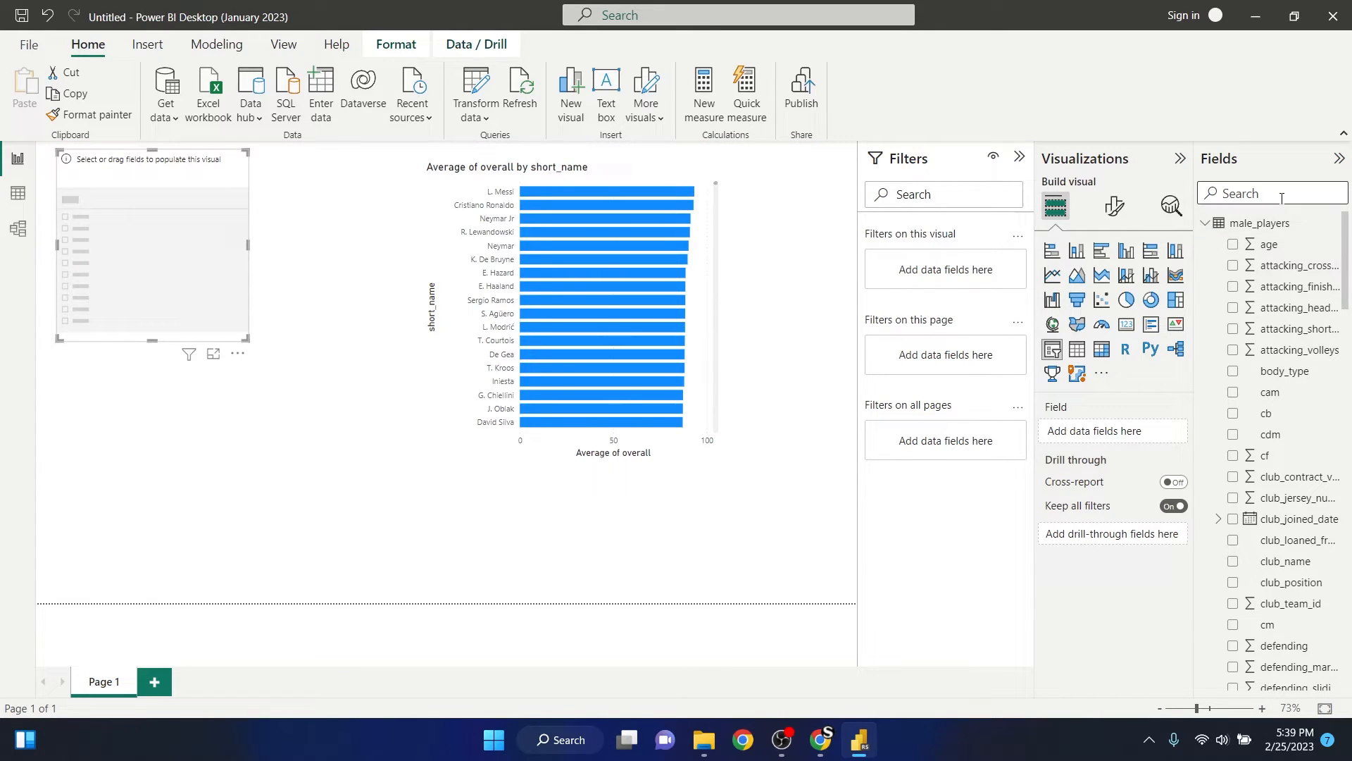
{"action": "type", "text": "l"}
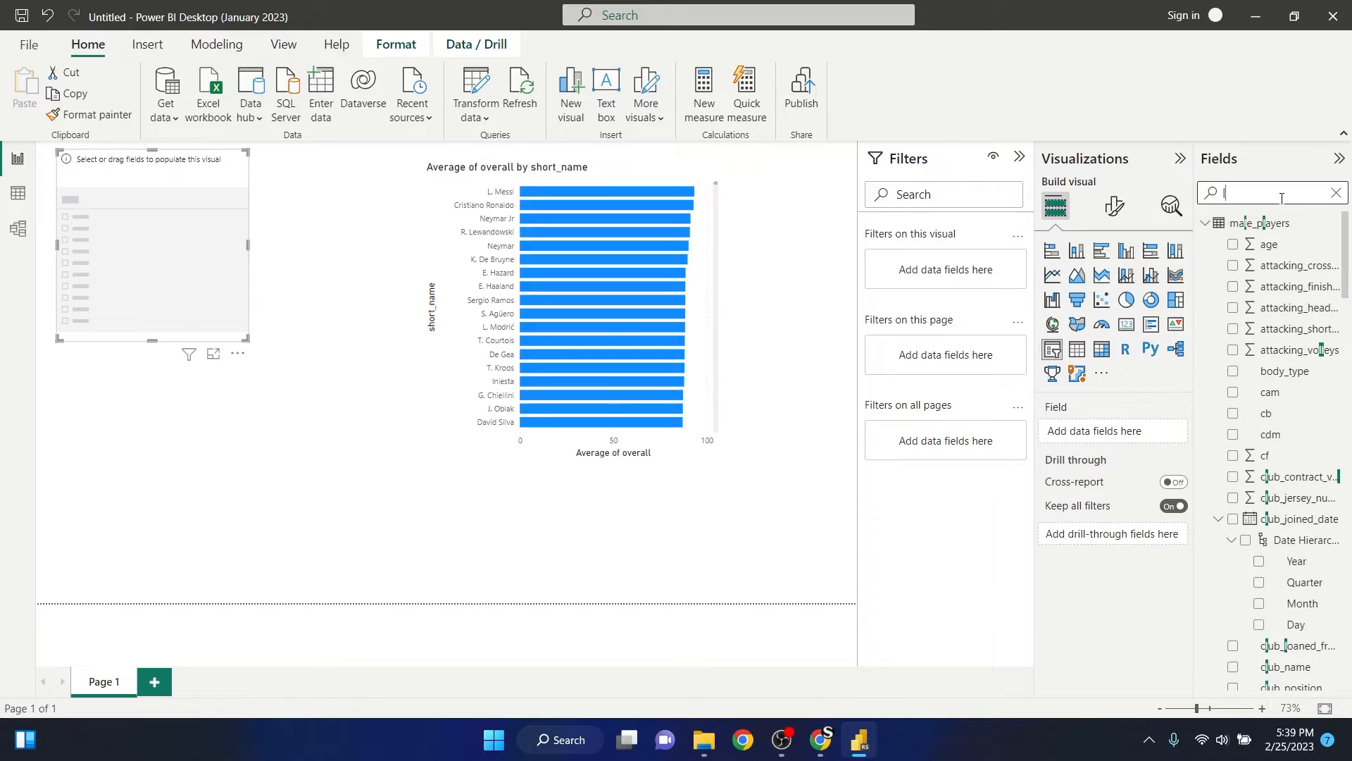
{"action": "type", "text": "ea"}
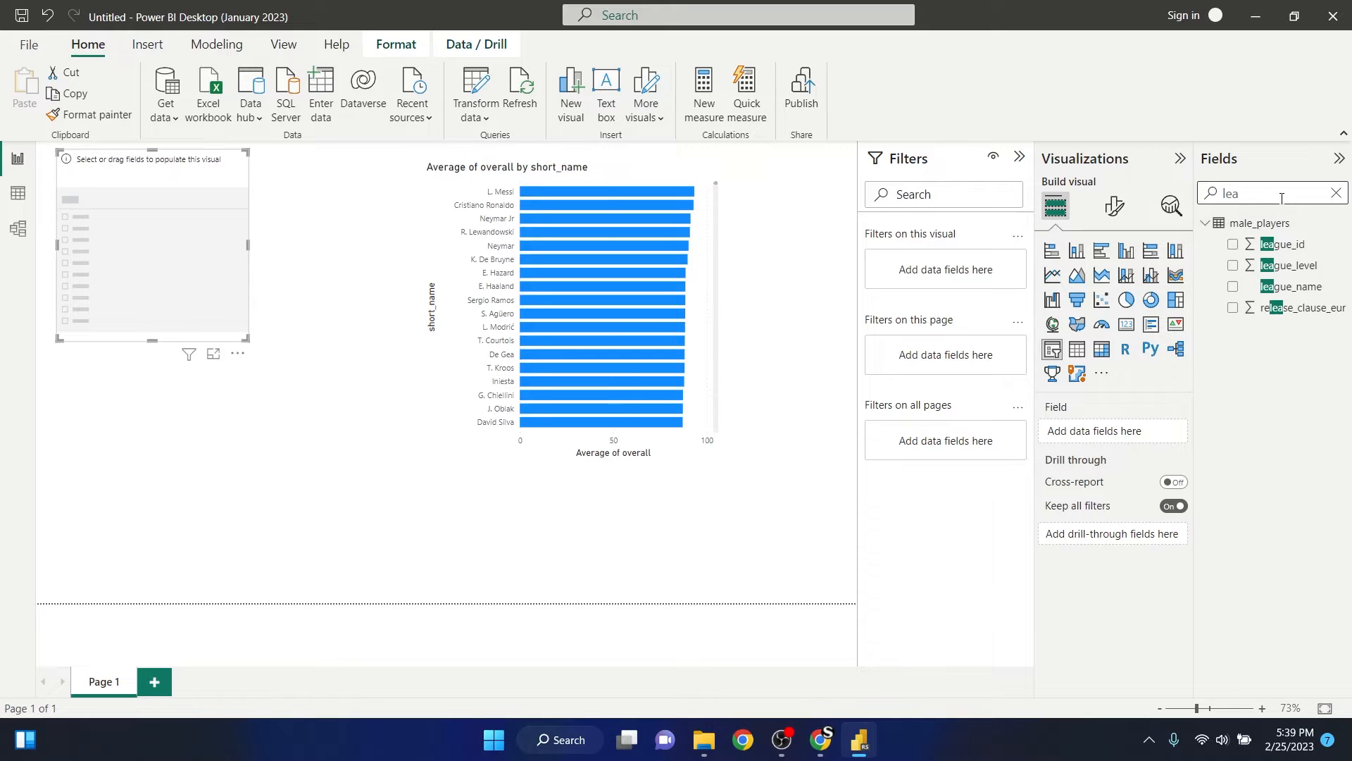
{"action": "left_click", "coordinate": [1233, 286]}
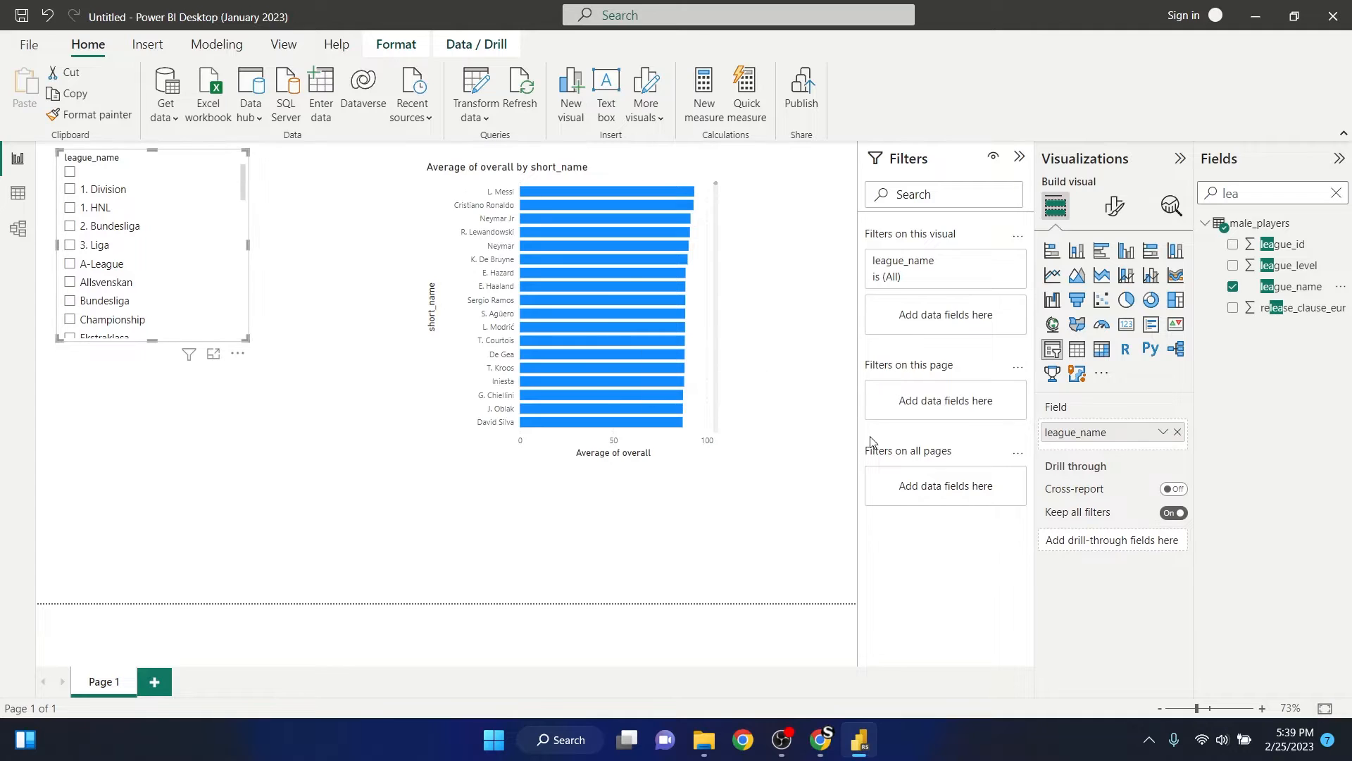
- Set the league_name slicer's style to Dropdown and reduce its height to fit the single box
{"action": "left_click", "coordinate": [1115, 206]}
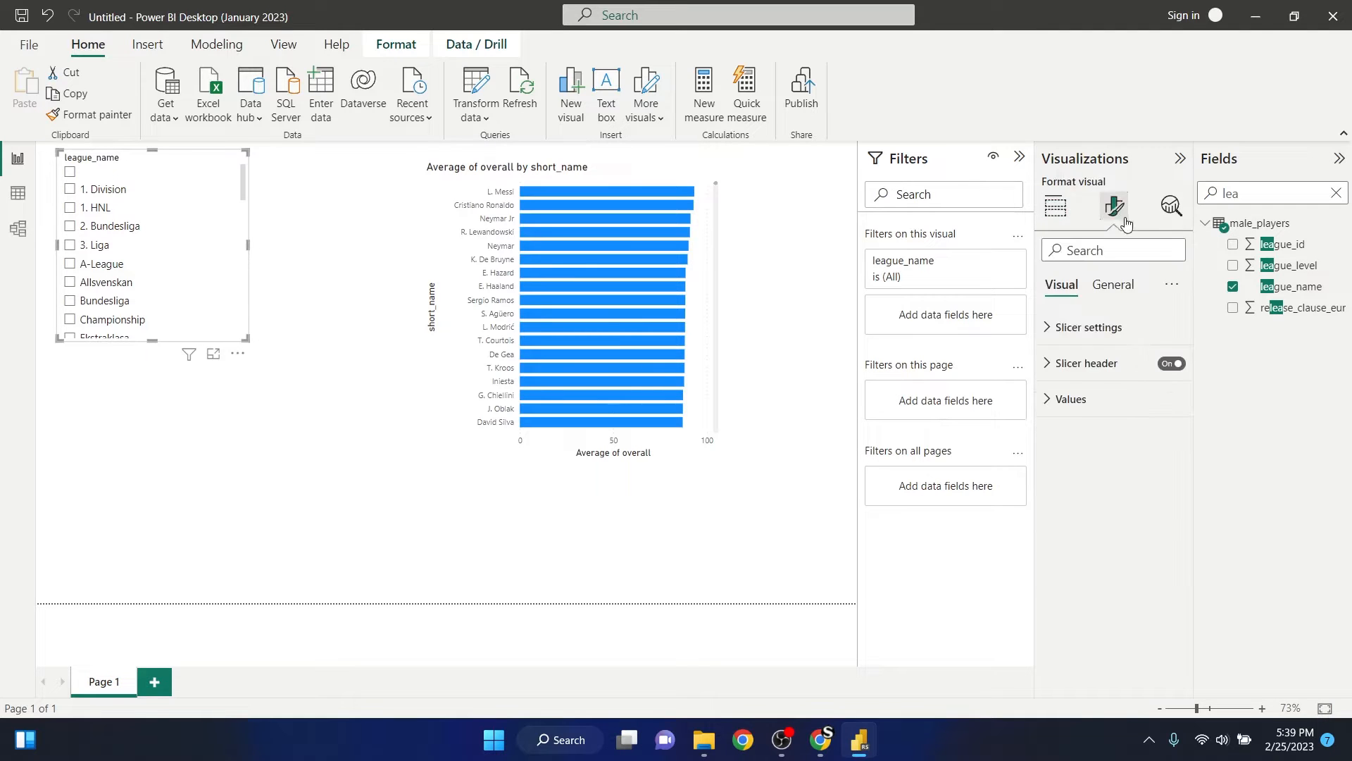
{"action": "left_click", "coordinate": [1054, 328]}
{"action": "left_click", "coordinate": [1166, 410]}
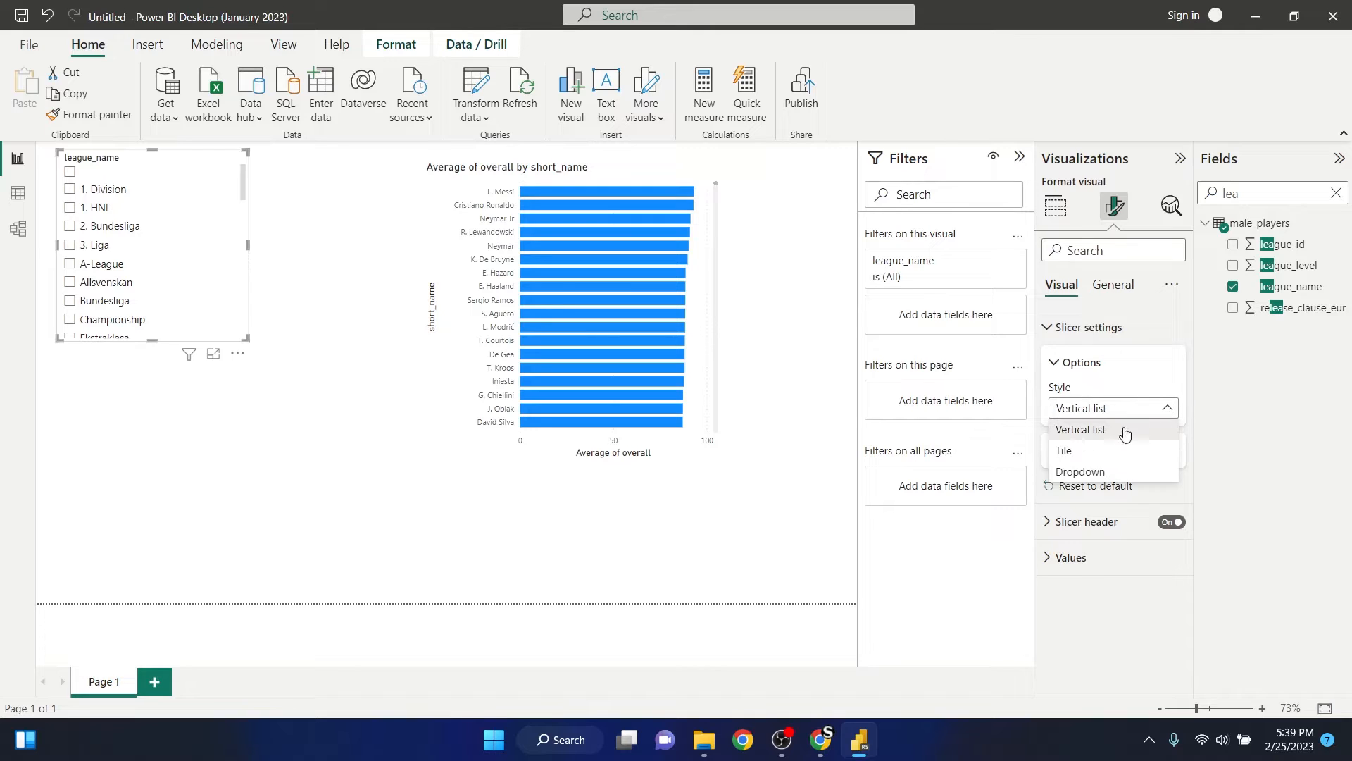
{"action": "left_click", "coordinate": [1098, 469]}
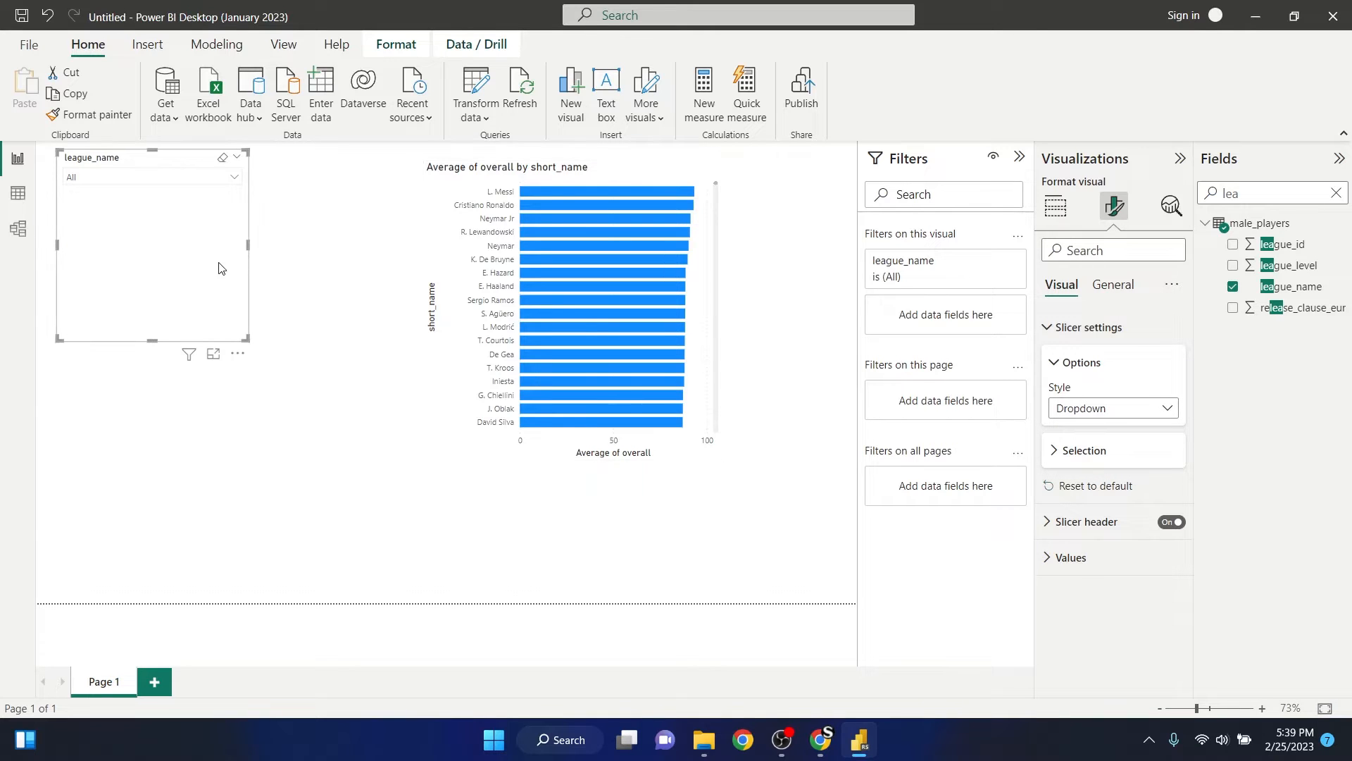
{"action": "left_click_drag", "start_coordinate": [150, 339], "coordinate": [172, 203]}
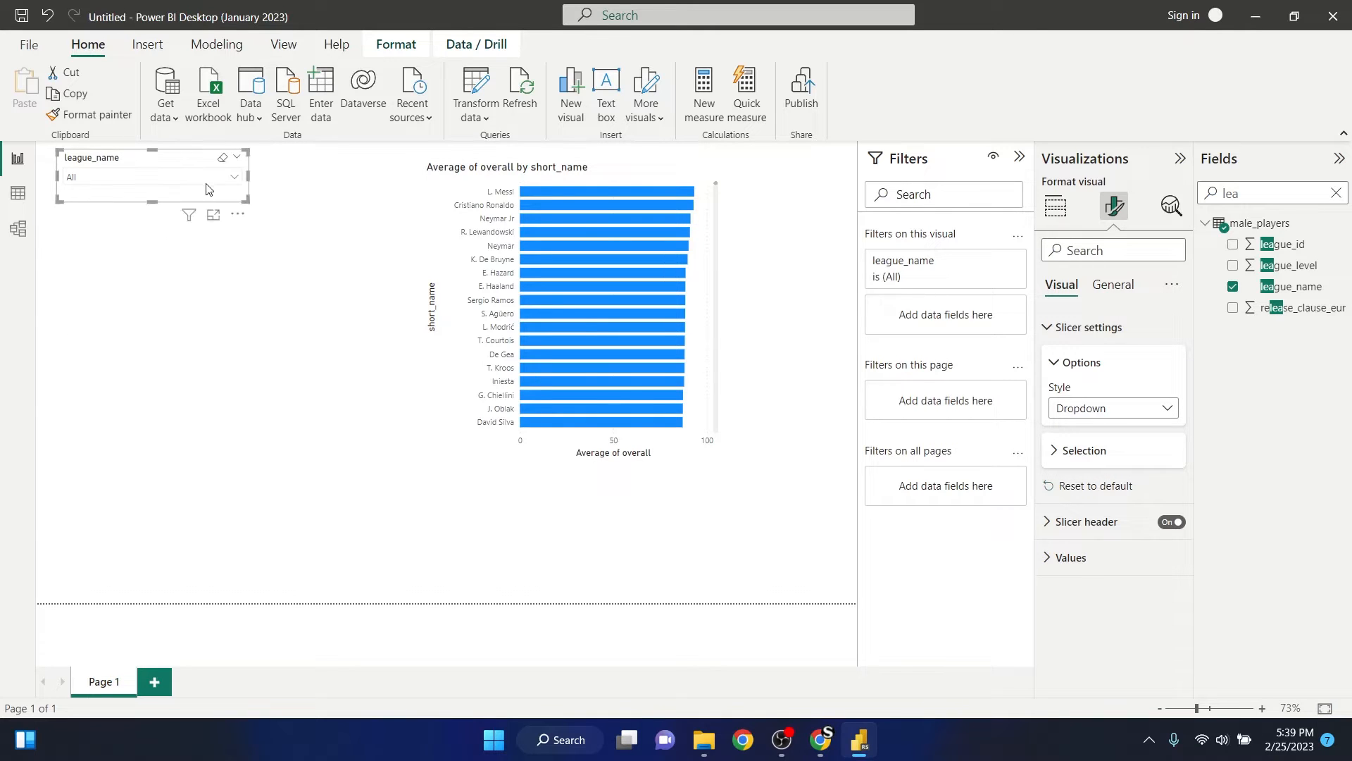
- Copy the league_name slicer and paste a duplicate of it onto the page
{"action": "left_click", "coordinate": [195, 187]}
{"action": "left_click", "coordinate": [287, 218]}
{"action": "left_click", "coordinate": [180, 158]}
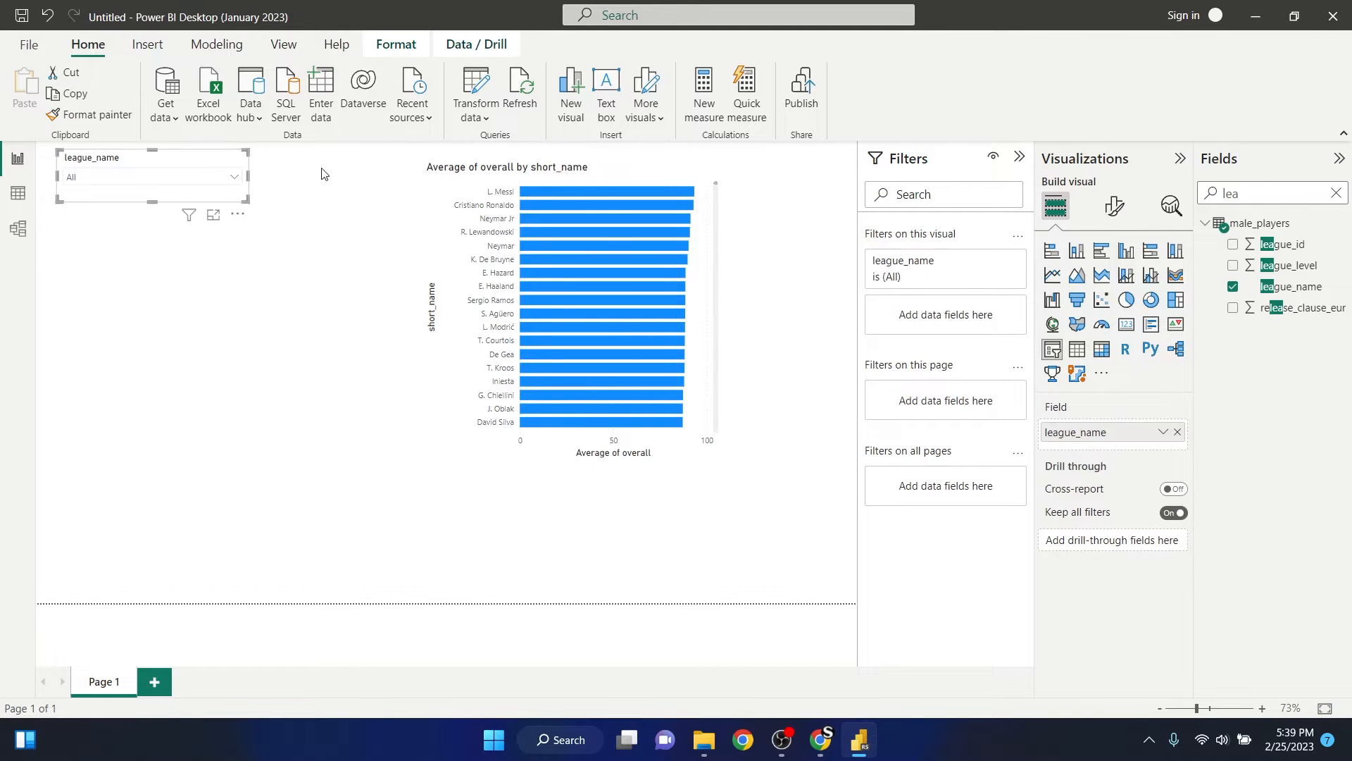
{"action": "left_click", "coordinate": [219, 304]}
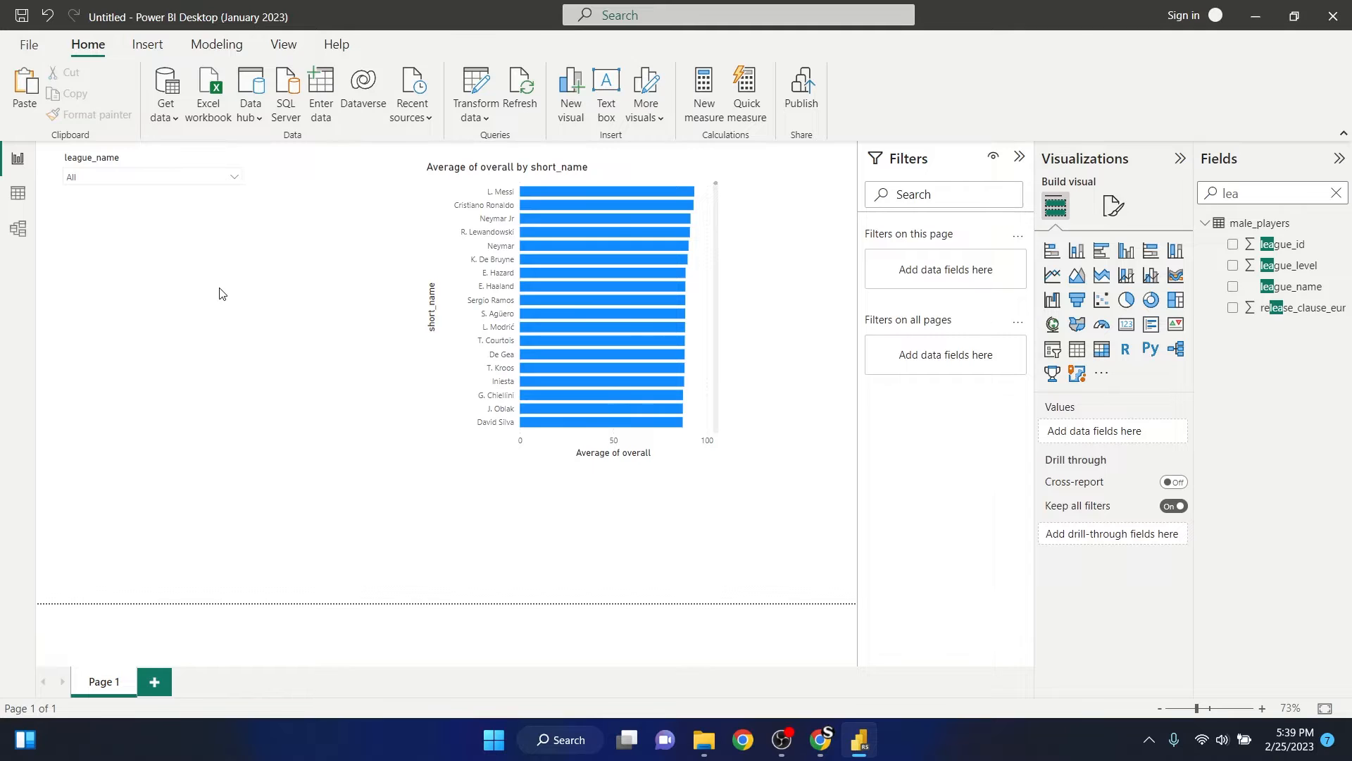
{"action": "left_click", "coordinate": [219, 290]}
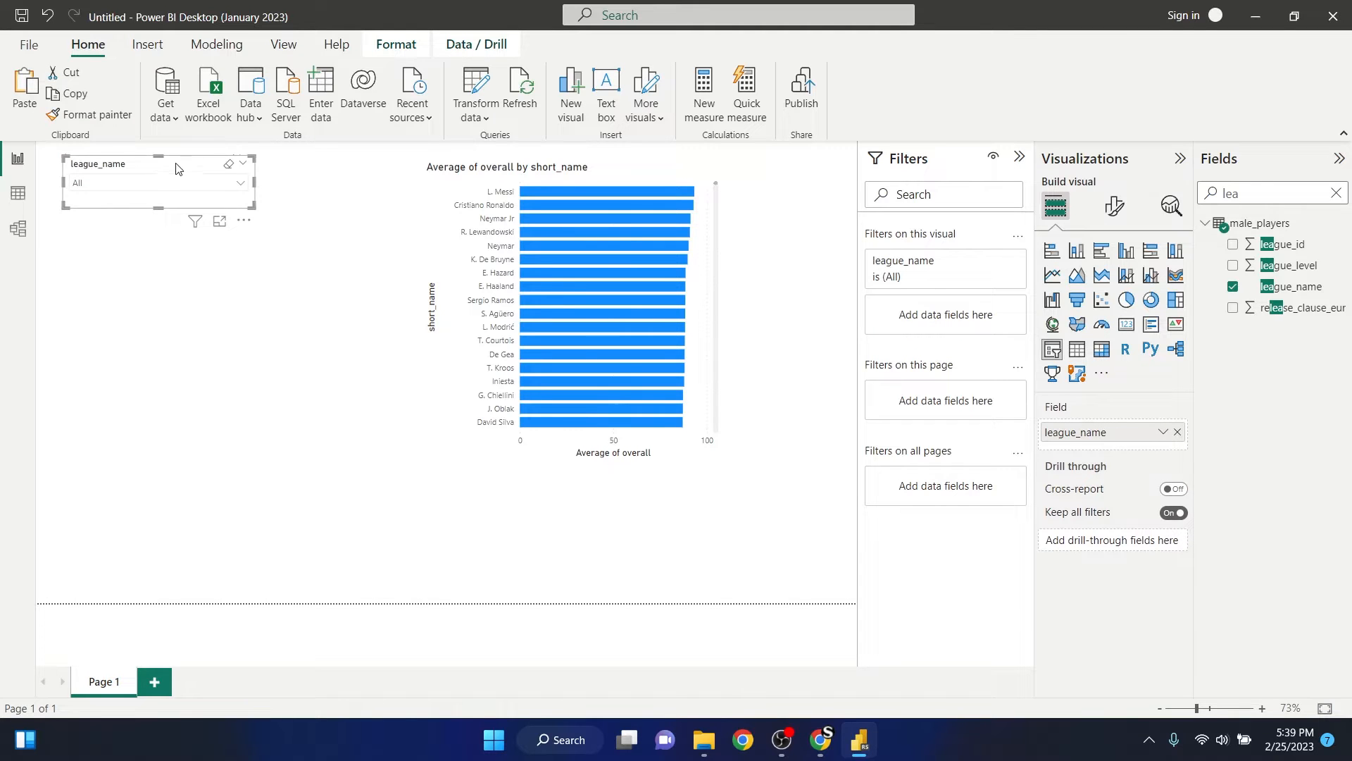
- Place the duplicated slicer directly below the original league_name slicer and keep it selected
{"action": "left_click_drag", "start_coordinate": [176, 164], "coordinate": [169, 218]}
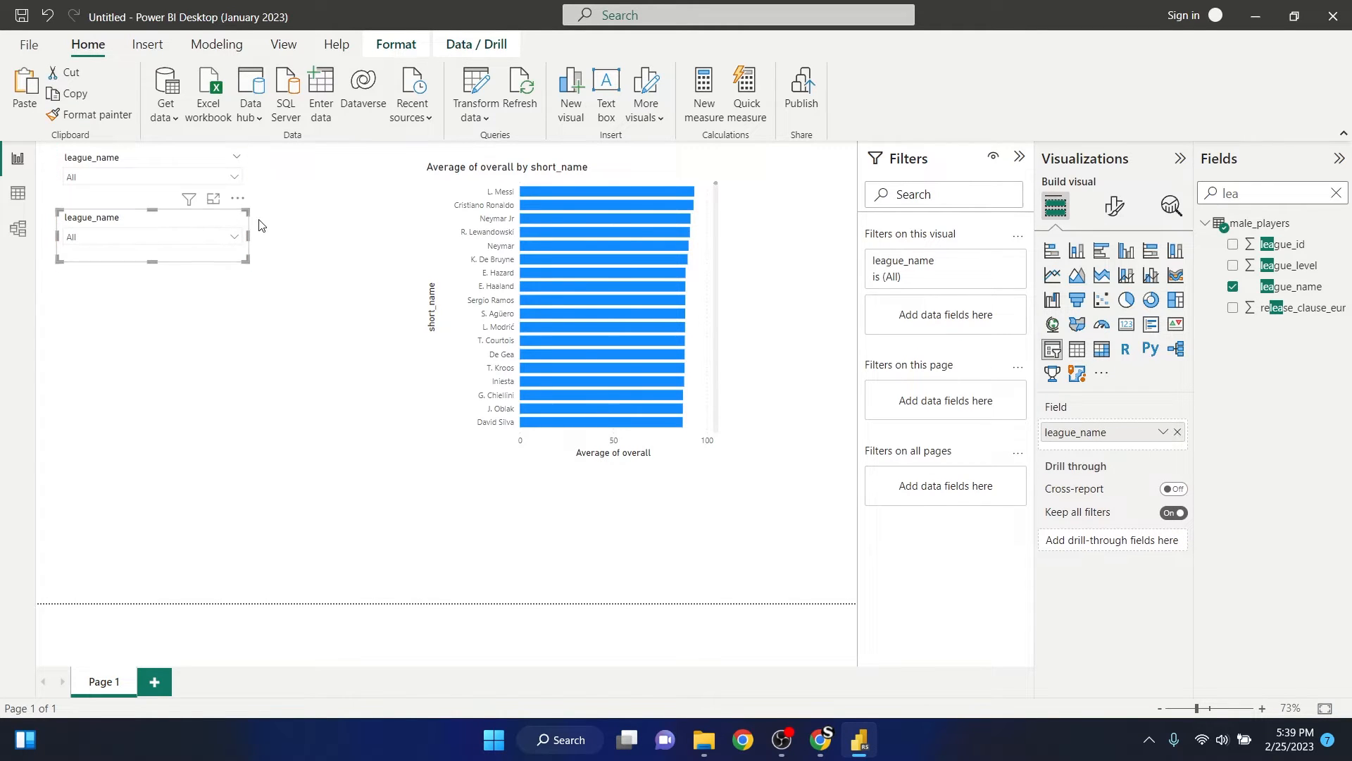
{"action": "left_click", "coordinate": [310, 225]}
{"action": "left_click", "coordinate": [155, 227]}
- Replace the duplicated slicer's league_name field with club_name, finding the field by searching for "club"
{"action": "left_click", "coordinate": [1335, 195]}
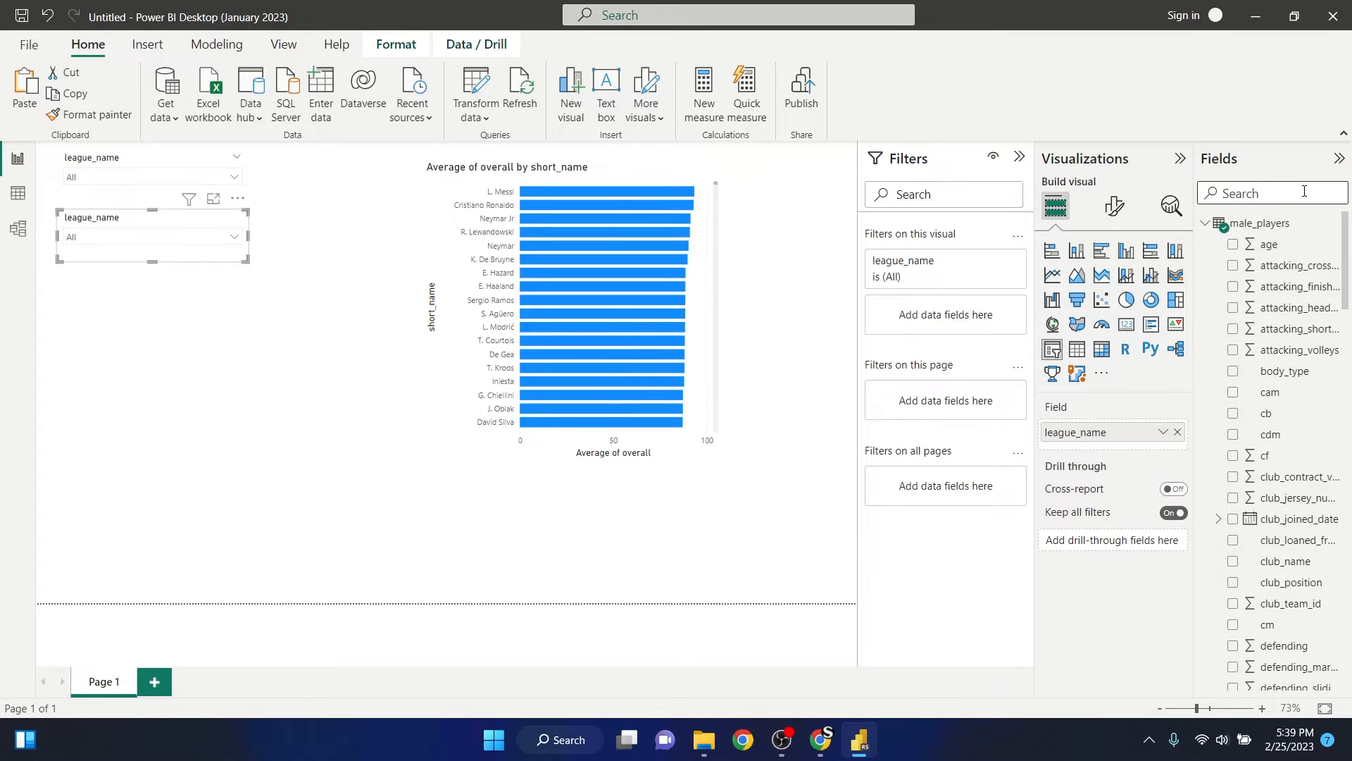
{"action": "type", "text": "club"}
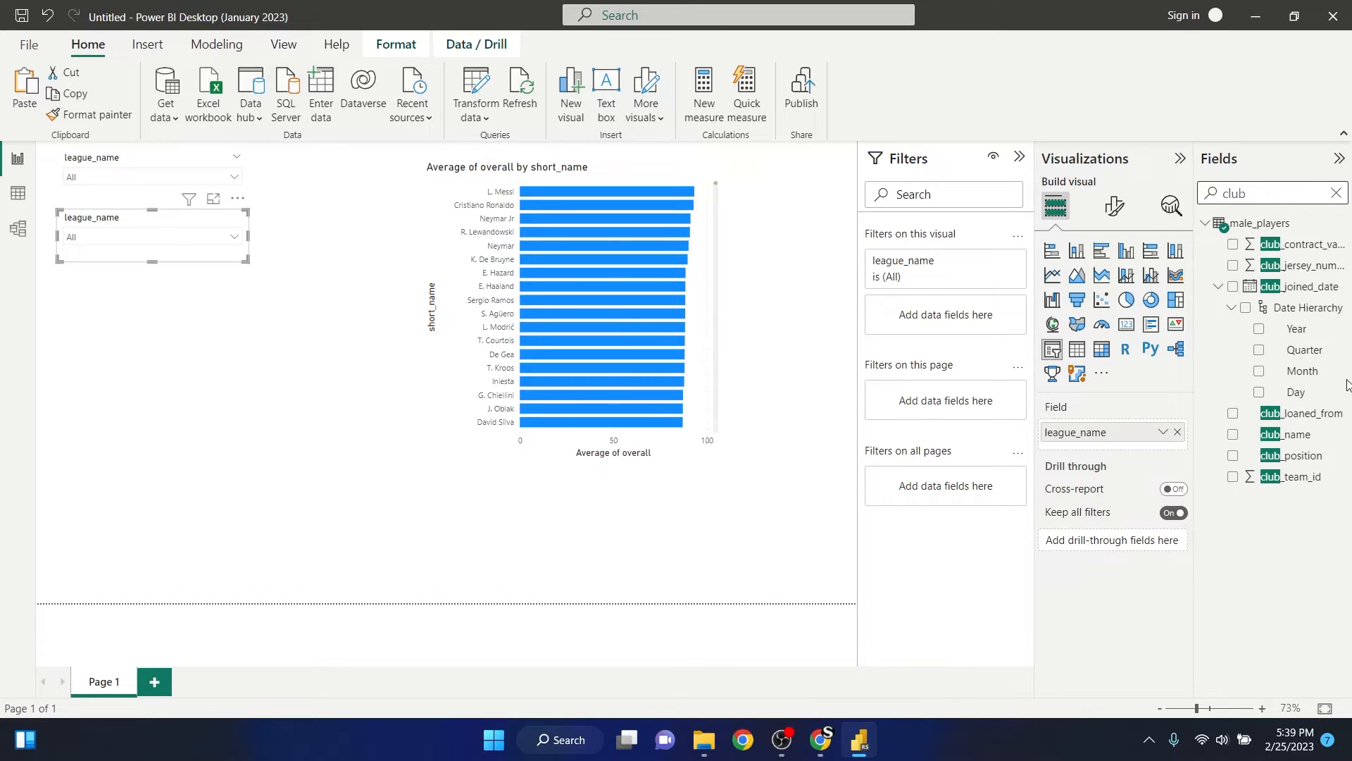
{"action": "left_click", "coordinate": [1232, 434]}
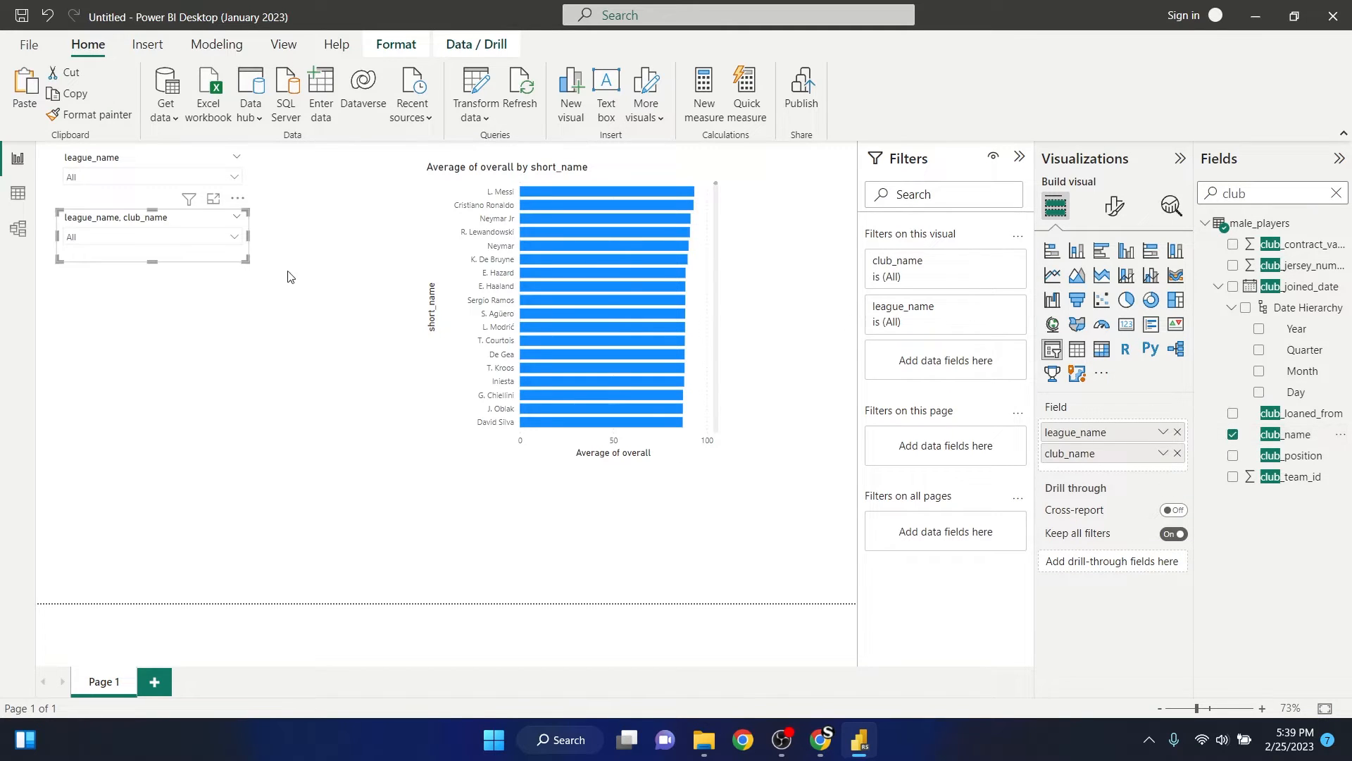
{"action": "left_click", "coordinate": [1178, 433]}
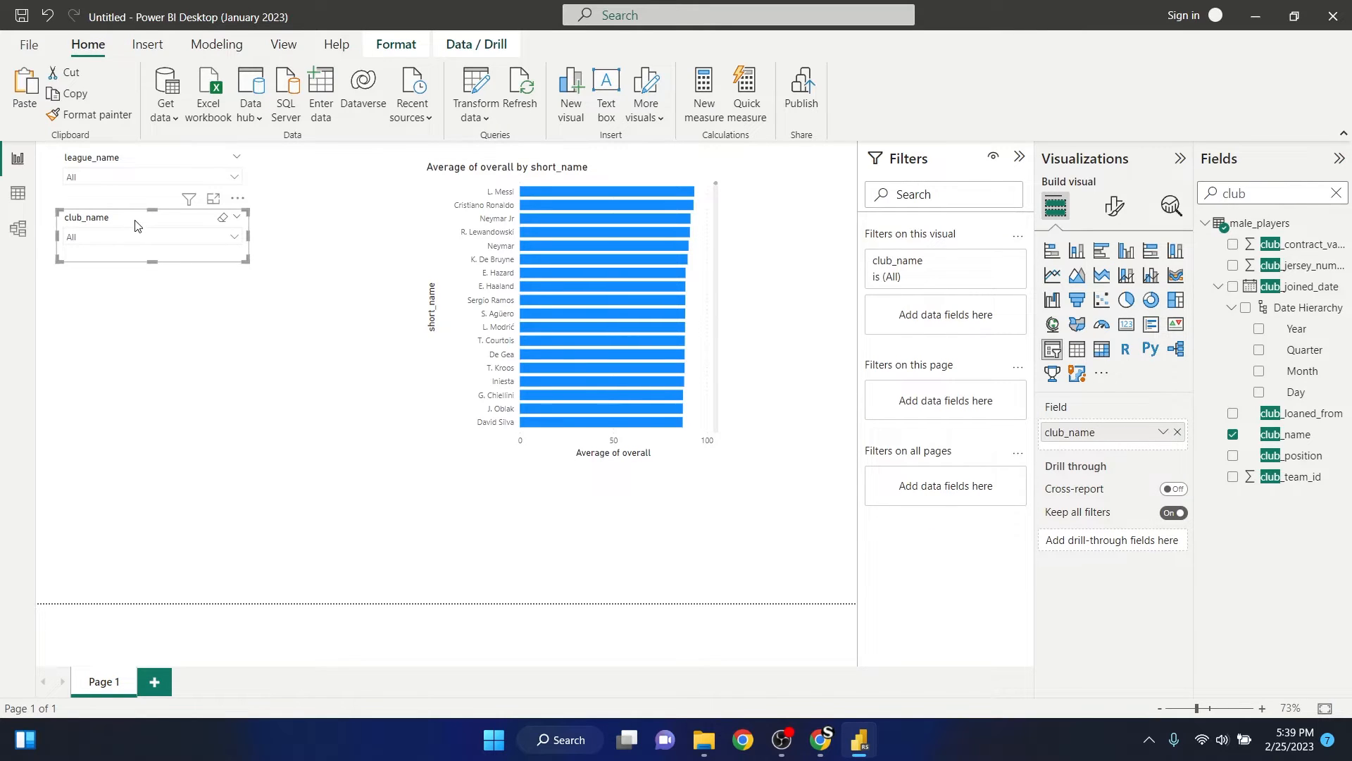
- Duplicate the club_name slicer and place the copy directly below it
{"action": "left_click", "coordinate": [129, 314]}
{"action": "key", "text": "ctrl+v"}
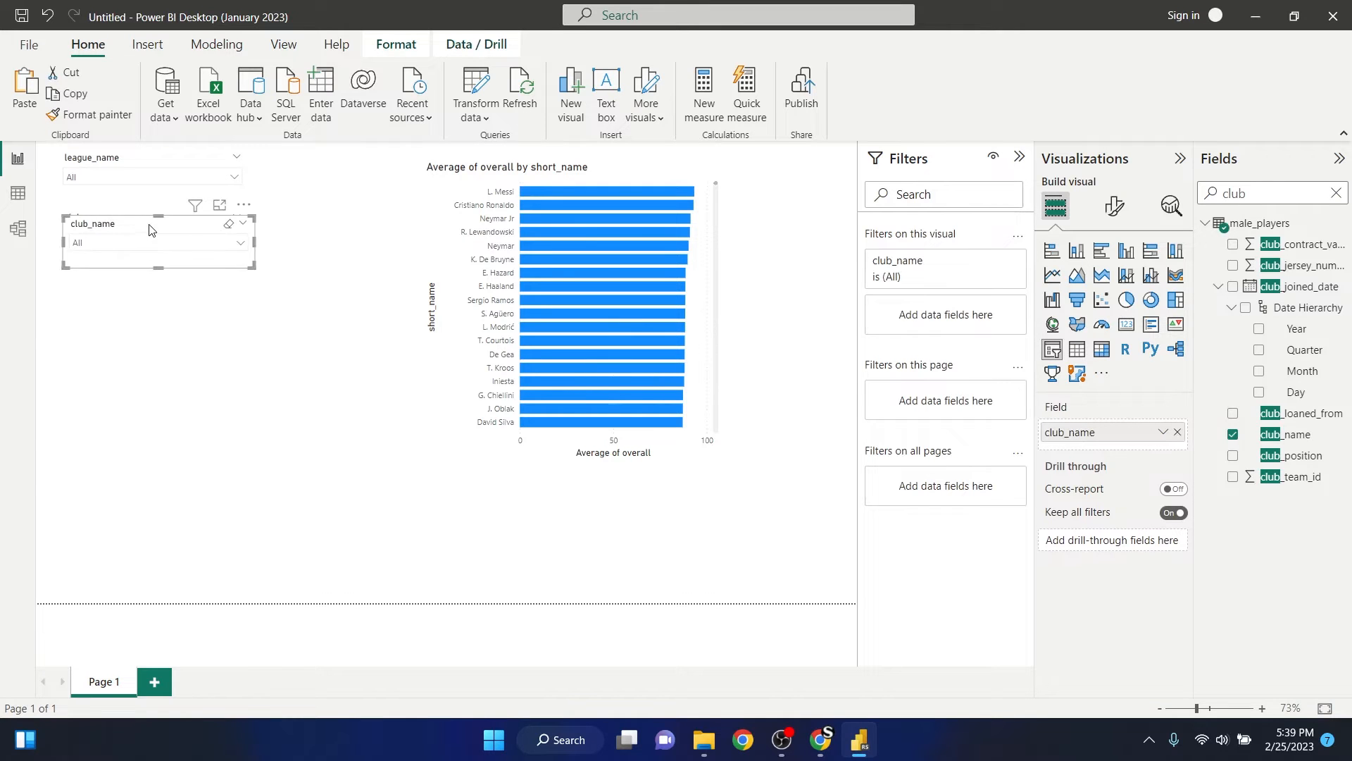
{"action": "left_click_drag", "start_coordinate": [149, 228], "coordinate": [142, 279]}
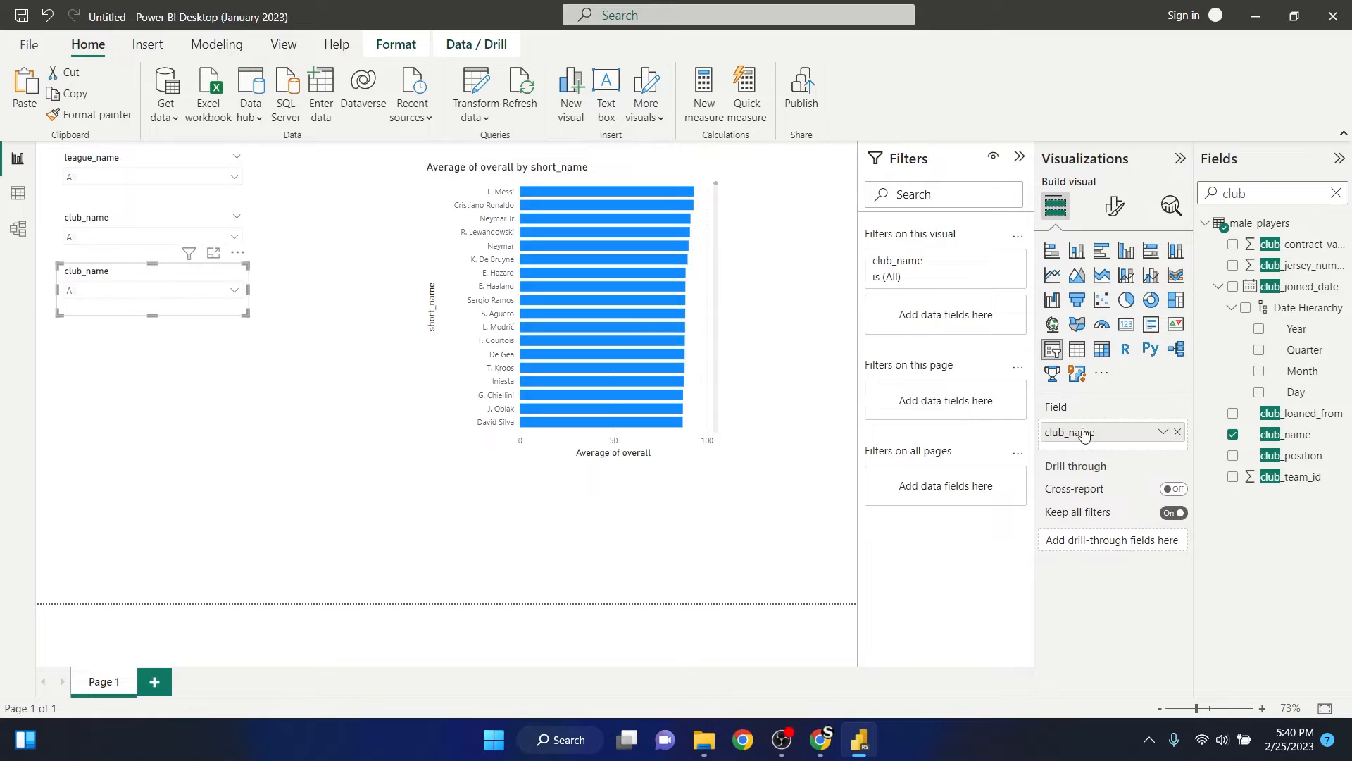
- Replace the lowest slicer's club_name field with Year from the fifa_update_date hierarchy, searching for "year", and deselect the slicer
{"action": "left_click", "coordinate": [1233, 436]}
{"action": "left_click_drag", "start_coordinate": [1258, 195], "coordinate": [1213, 193]}
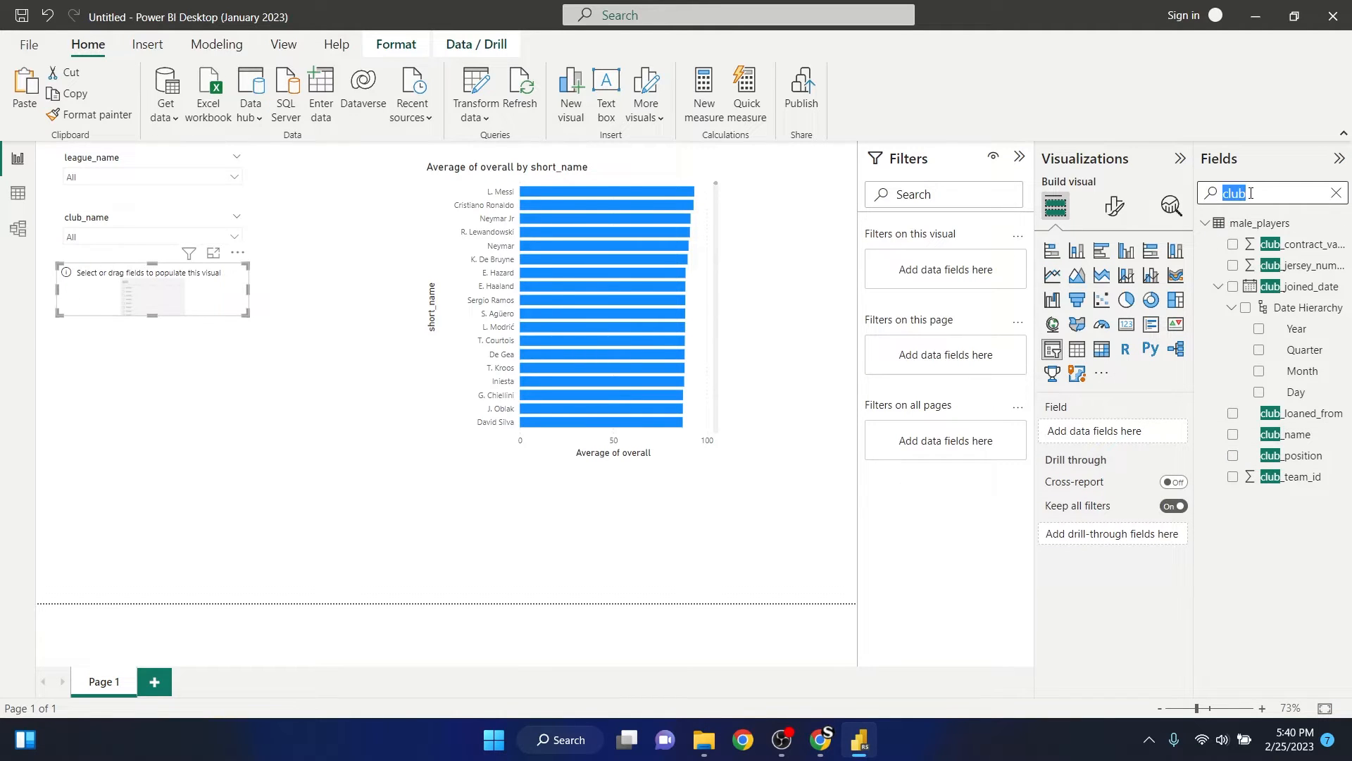
{"action": "type", "text": "year"}
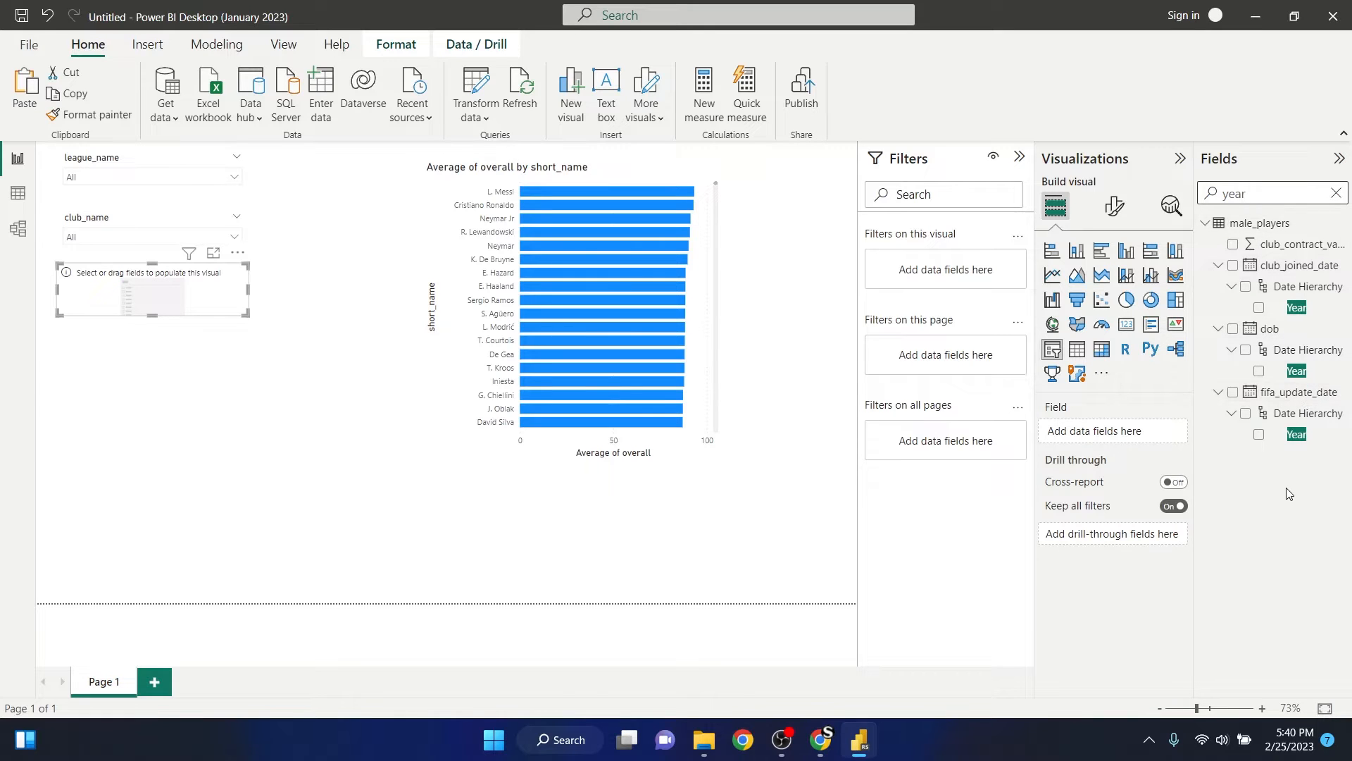
{"action": "left_click", "coordinate": [1259, 434]}
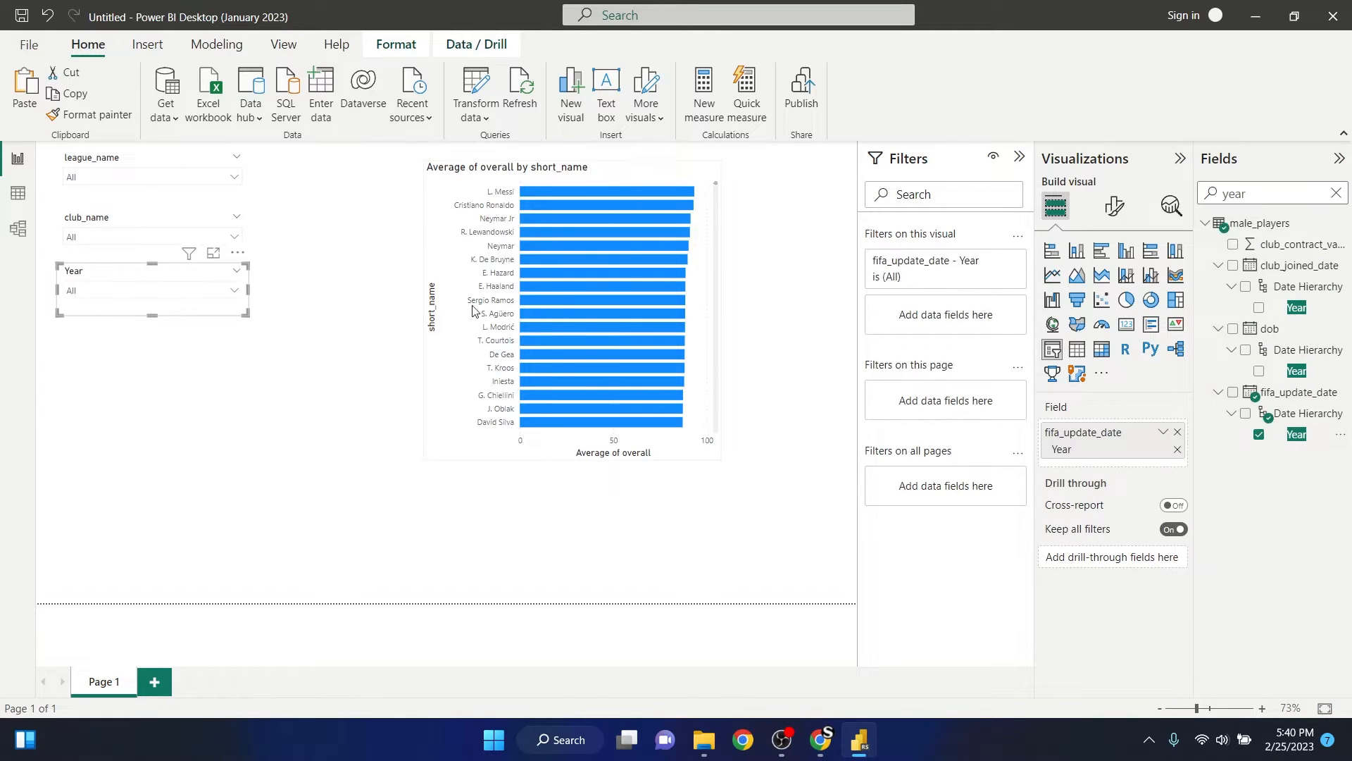
{"action": "left_click", "coordinate": [138, 366]}
{"action": "left_click", "coordinate": [167, 309]}
{"action": "left_click", "coordinate": [139, 373]}
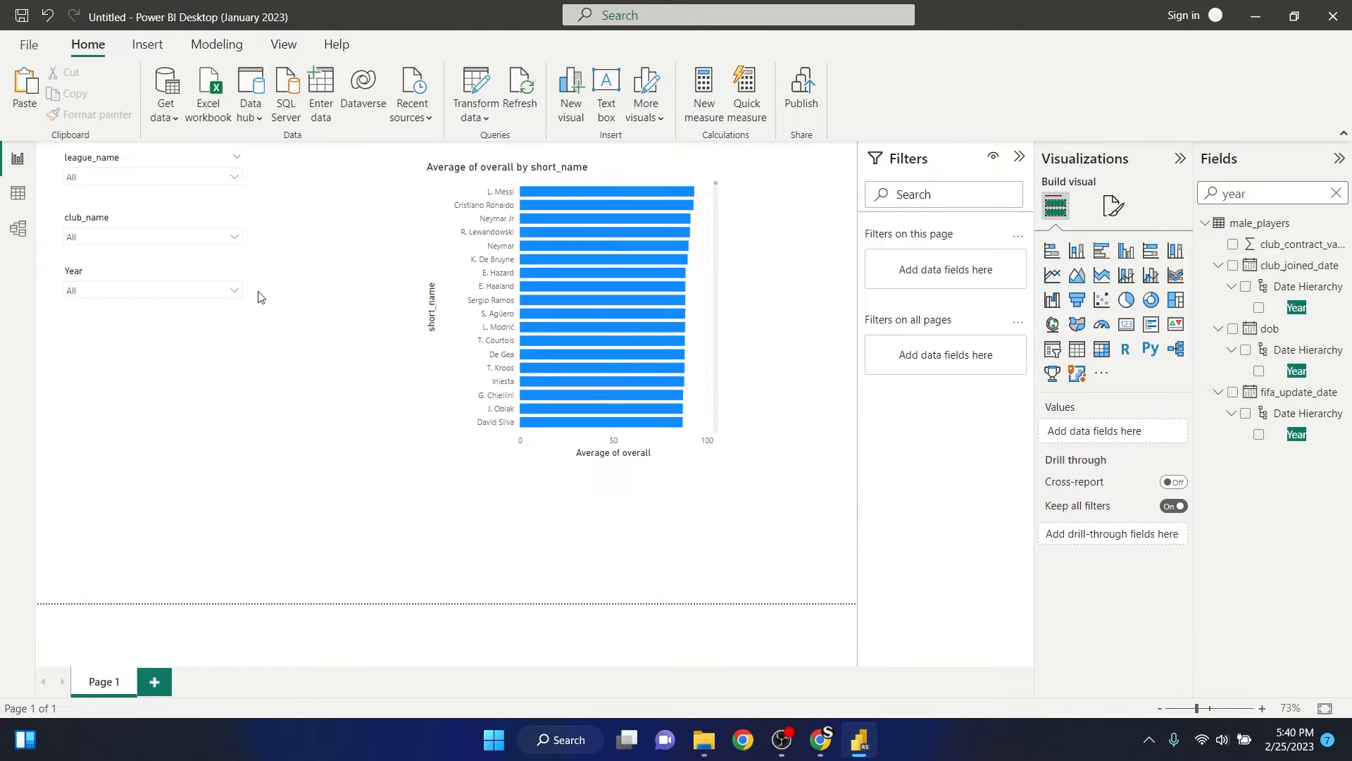
- Move the bar chart to the page's upper-right corner, then extend it down to the page's lower edge and widen it leftward
{"action": "left_click_drag", "start_coordinate": [518, 176], "coordinate": [645, 165]}
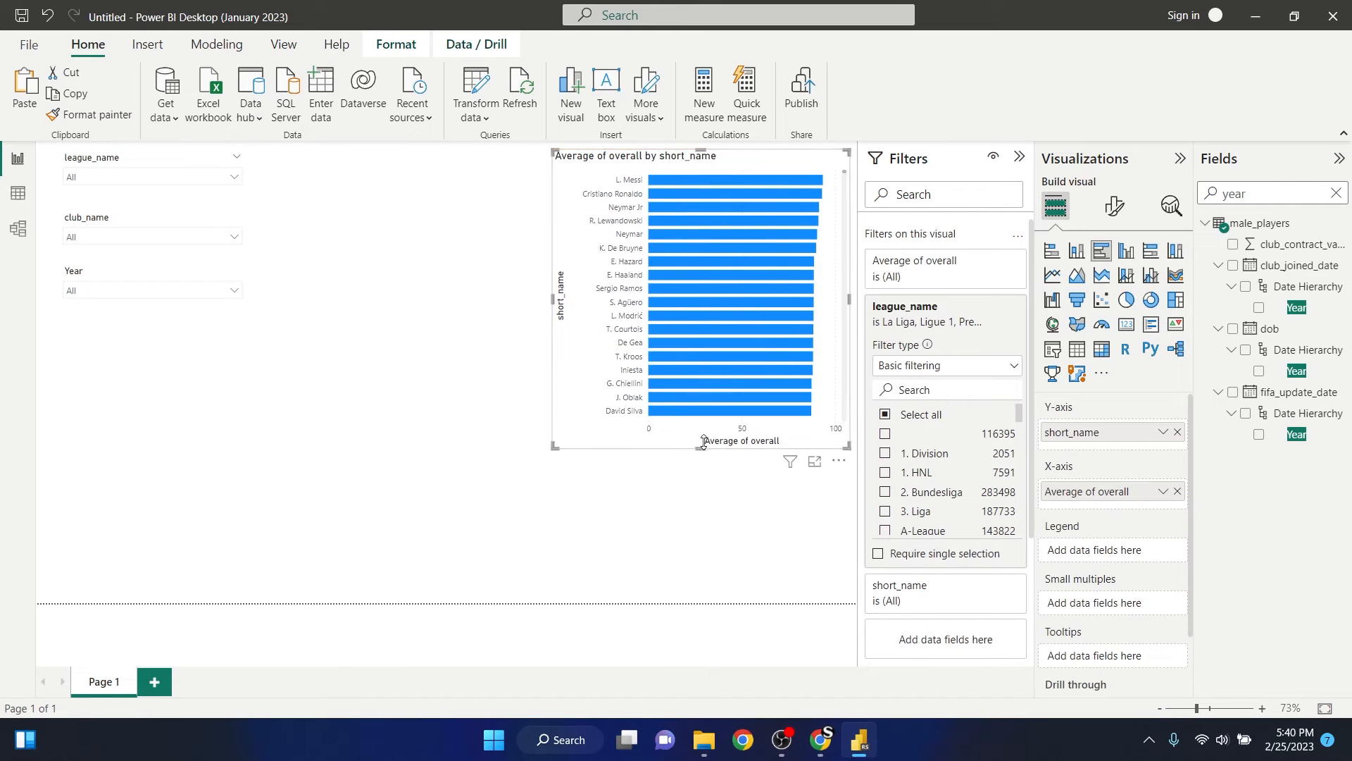
{"action": "left_click_drag", "start_coordinate": [696, 478], "coordinate": [700, 602]}
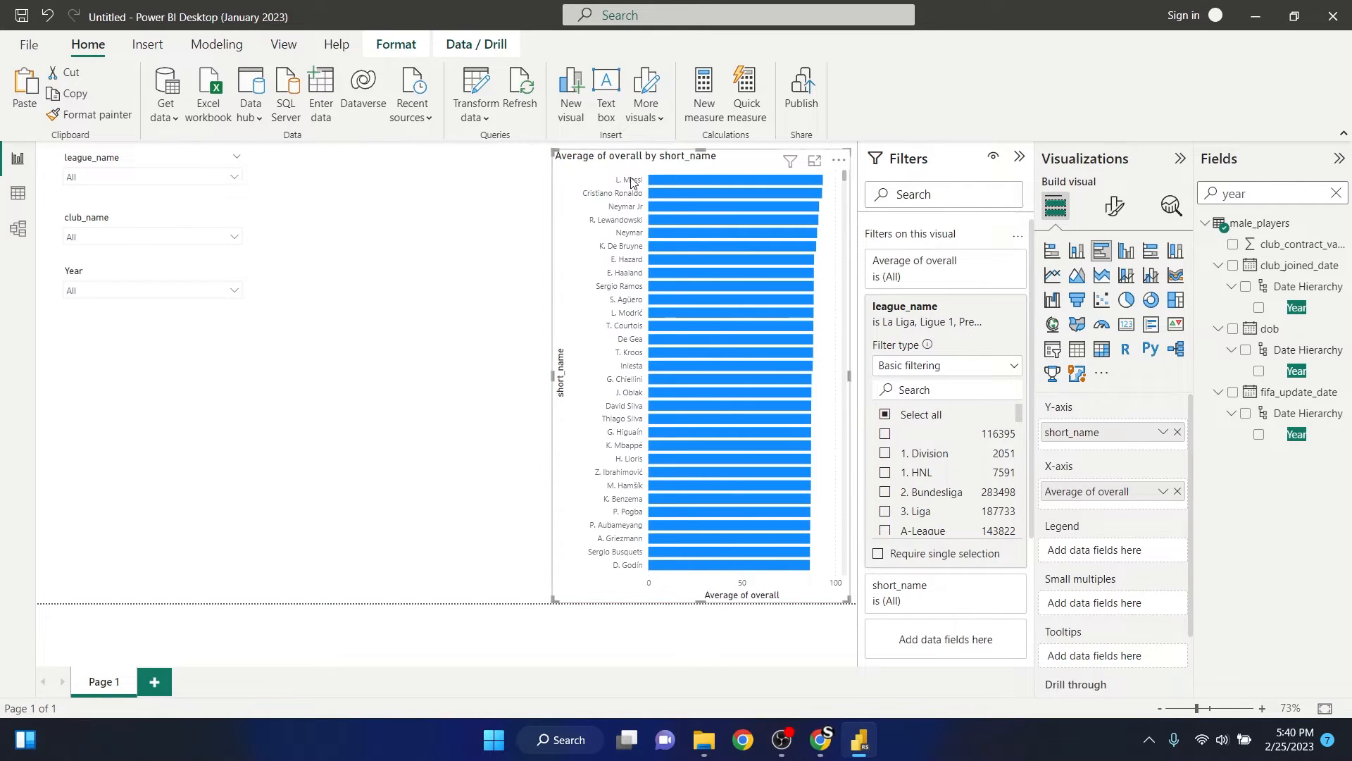
{"action": "left_click_drag", "start_coordinate": [554, 375], "coordinate": [387, 376]}
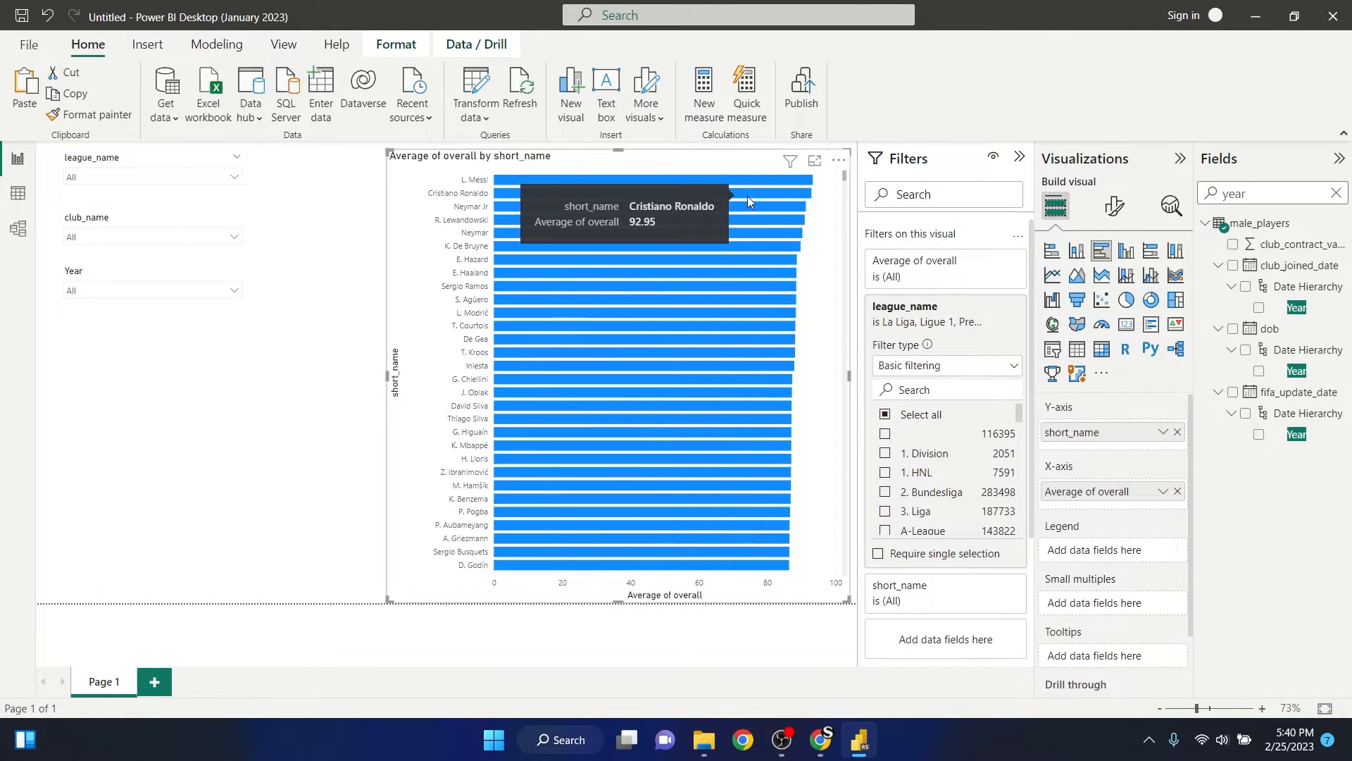
- Turn on data labels for the bar chart and deselect it
{"action": "mouse_move", "coordinate": [759, 180]}
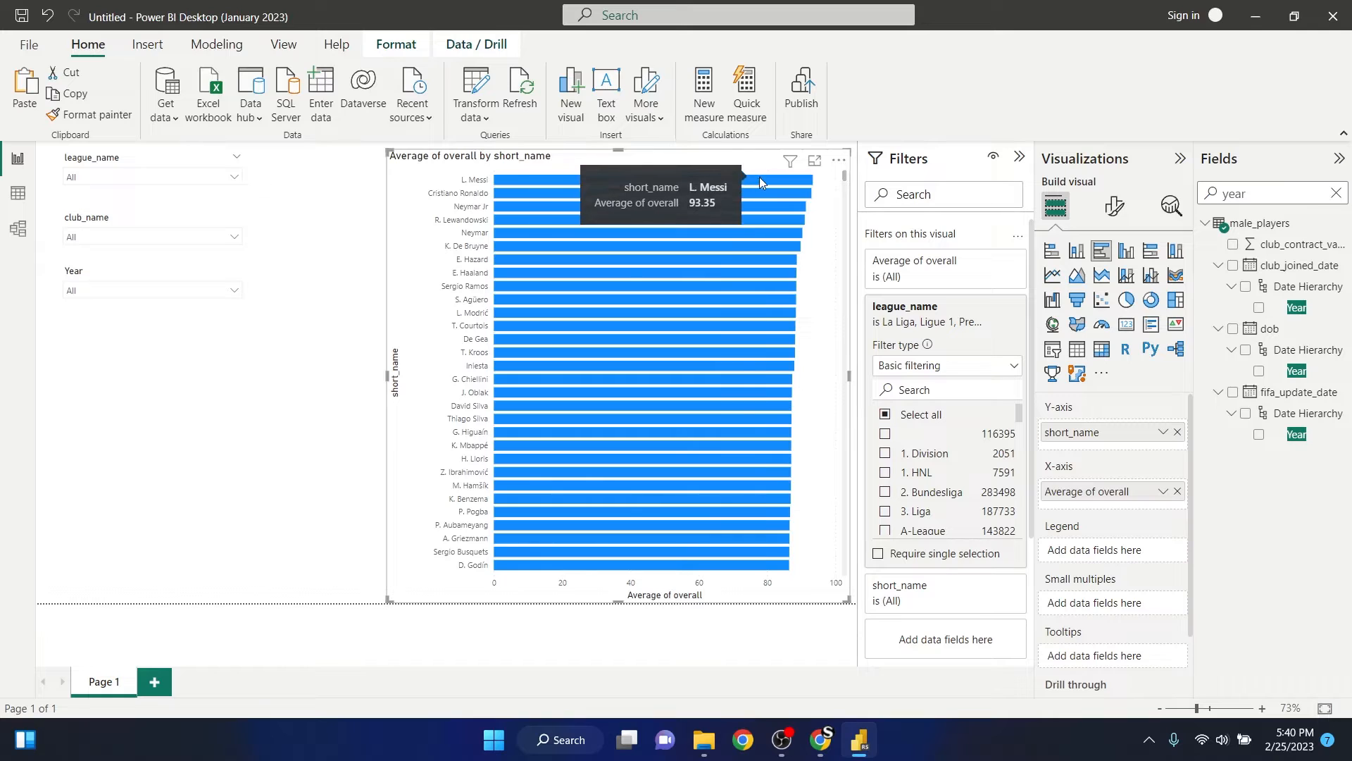
{"action": "left_click", "coordinate": [1115, 208]}
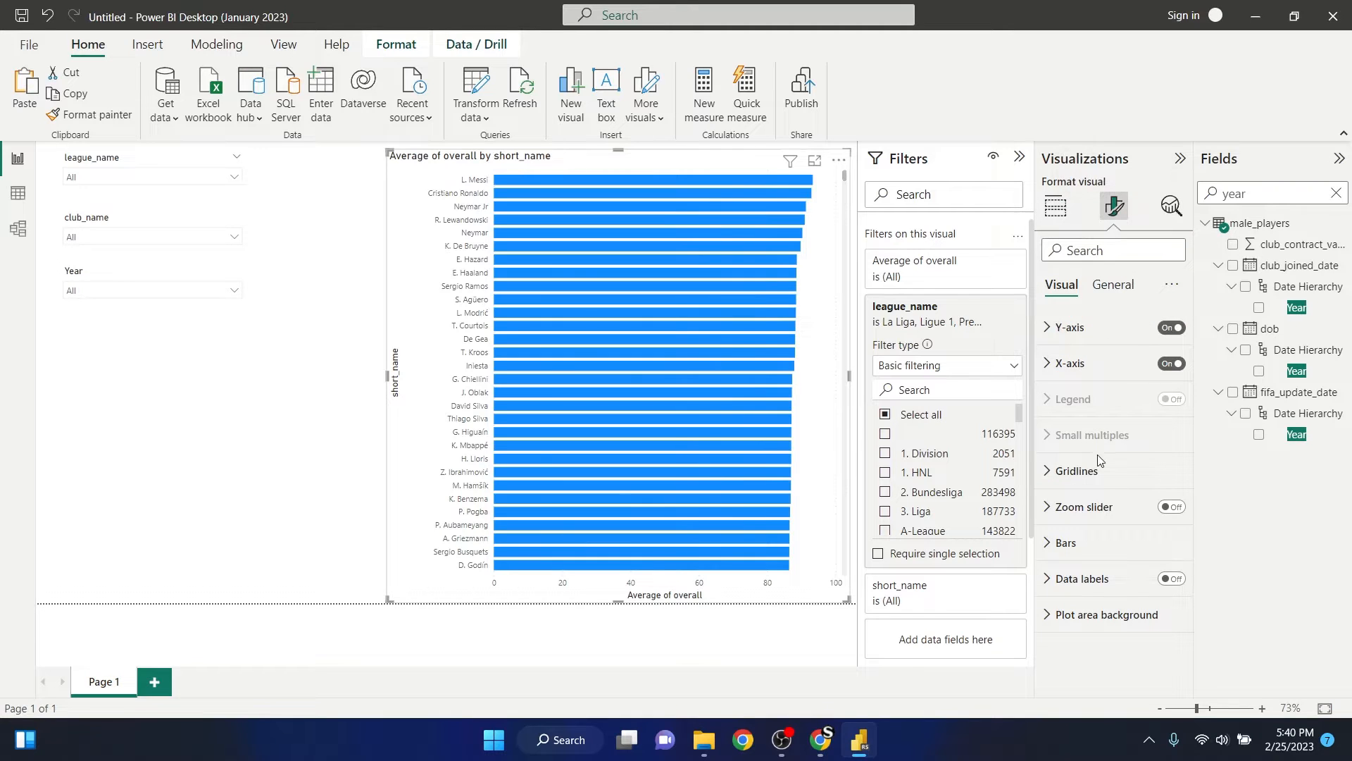
{"action": "left_click", "coordinate": [1172, 580]}
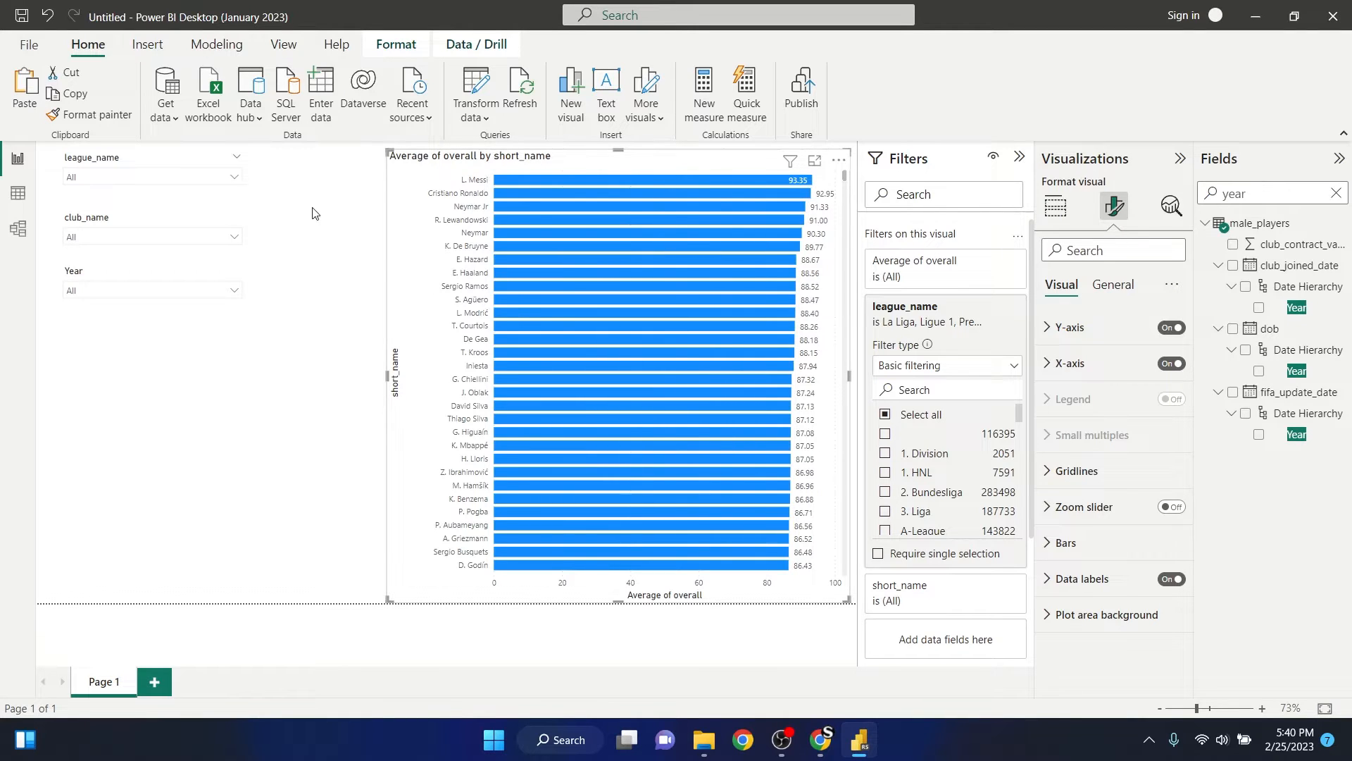
{"action": "left_click", "coordinate": [265, 234]}
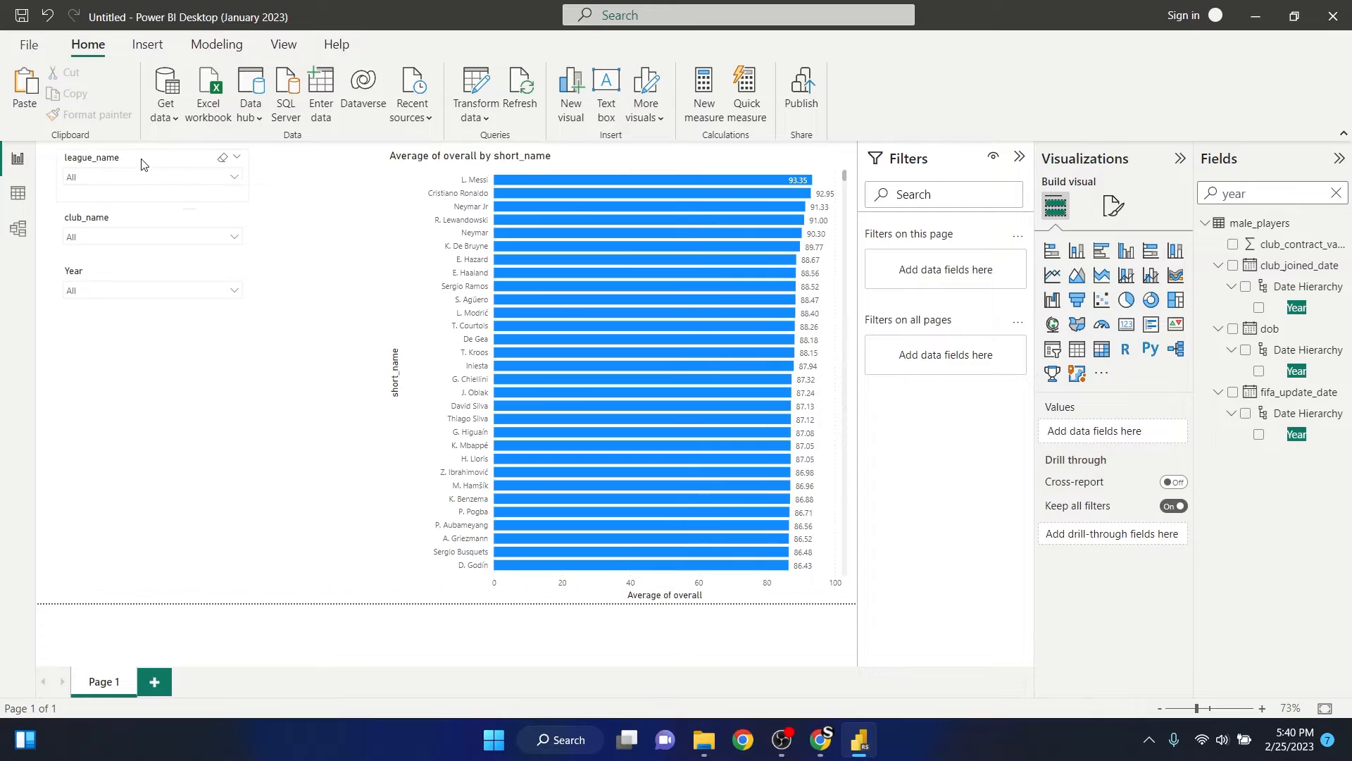
- Filter the report to La Liga with the league_name slicer and to 2015 with the Year slicer
{"action": "left_click", "coordinate": [144, 180]}
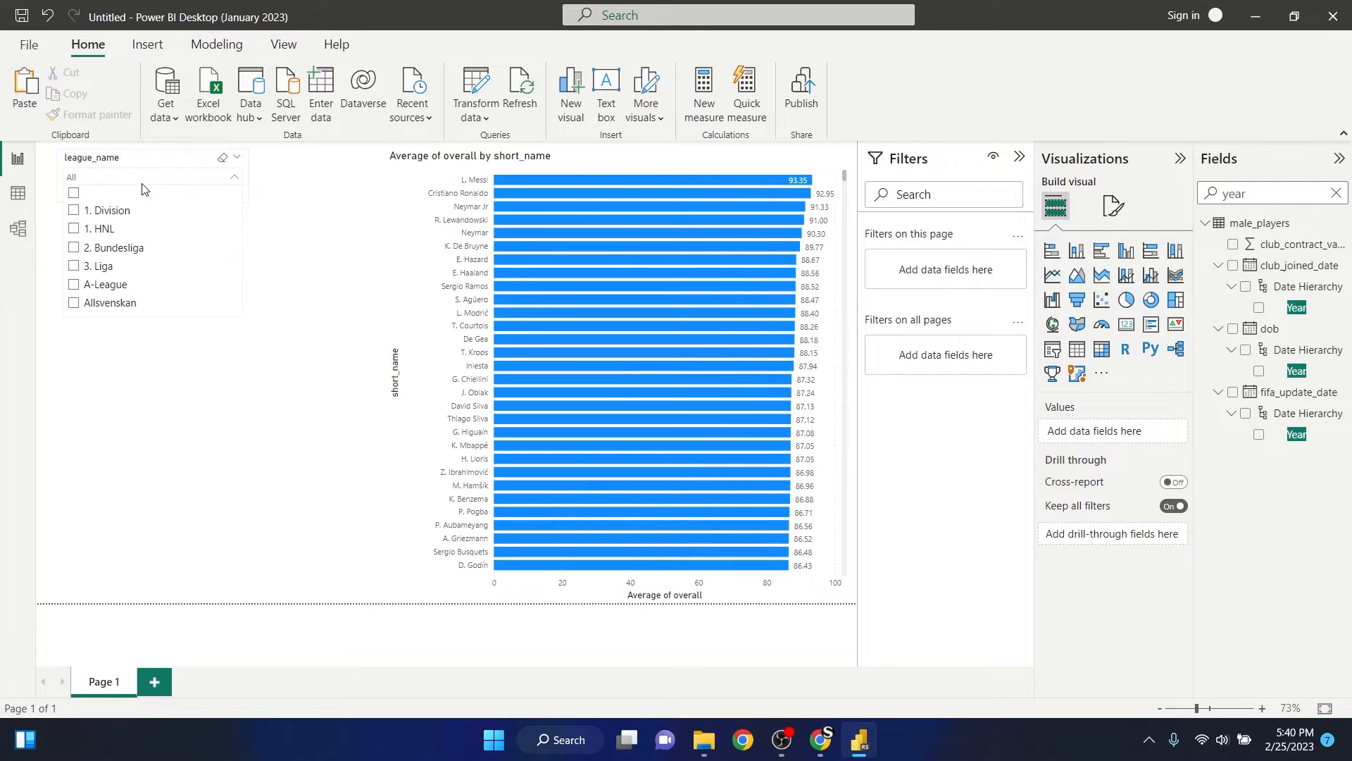
{"action": "scroll", "coordinate": [141, 232], "scroll_direction": "down", "scroll_amount": 3}
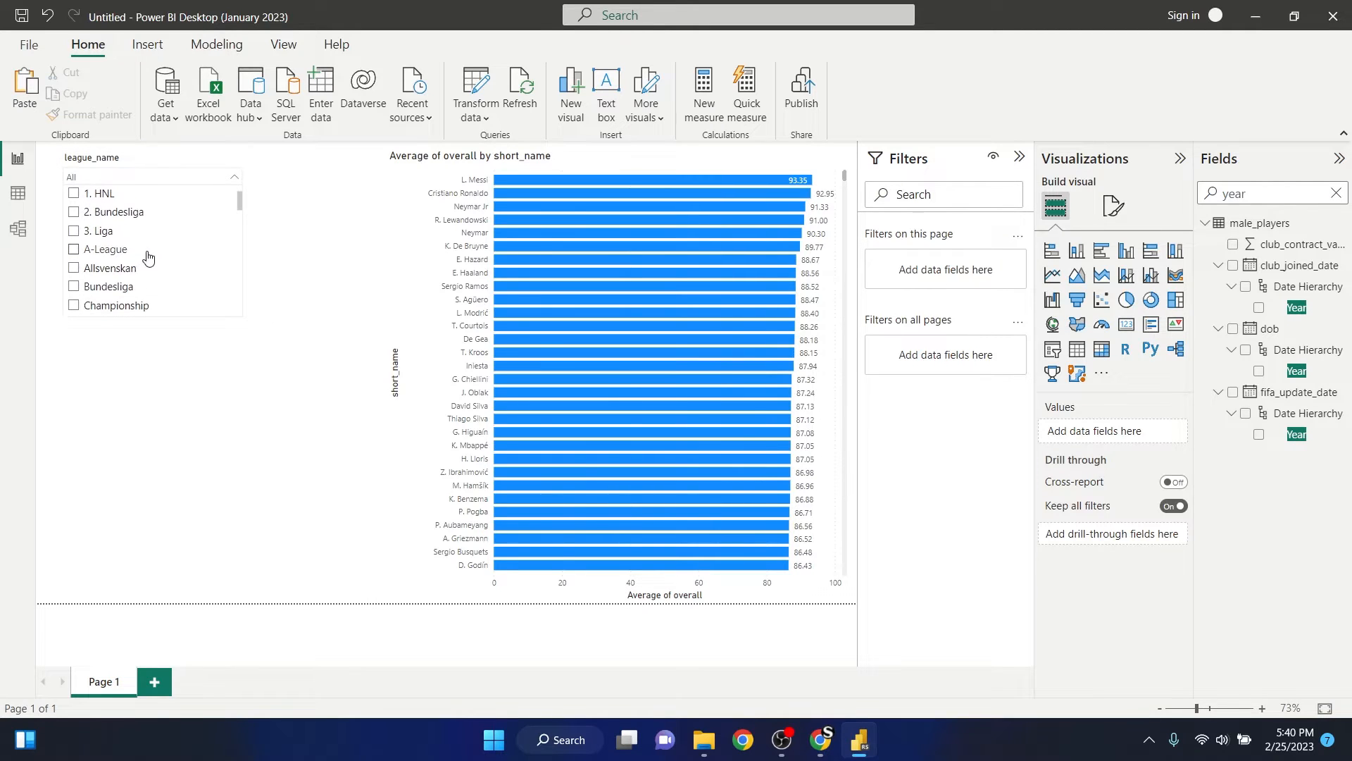
{"action": "scroll", "coordinate": [155, 260], "scroll_direction": "up", "scroll_amount": 2}
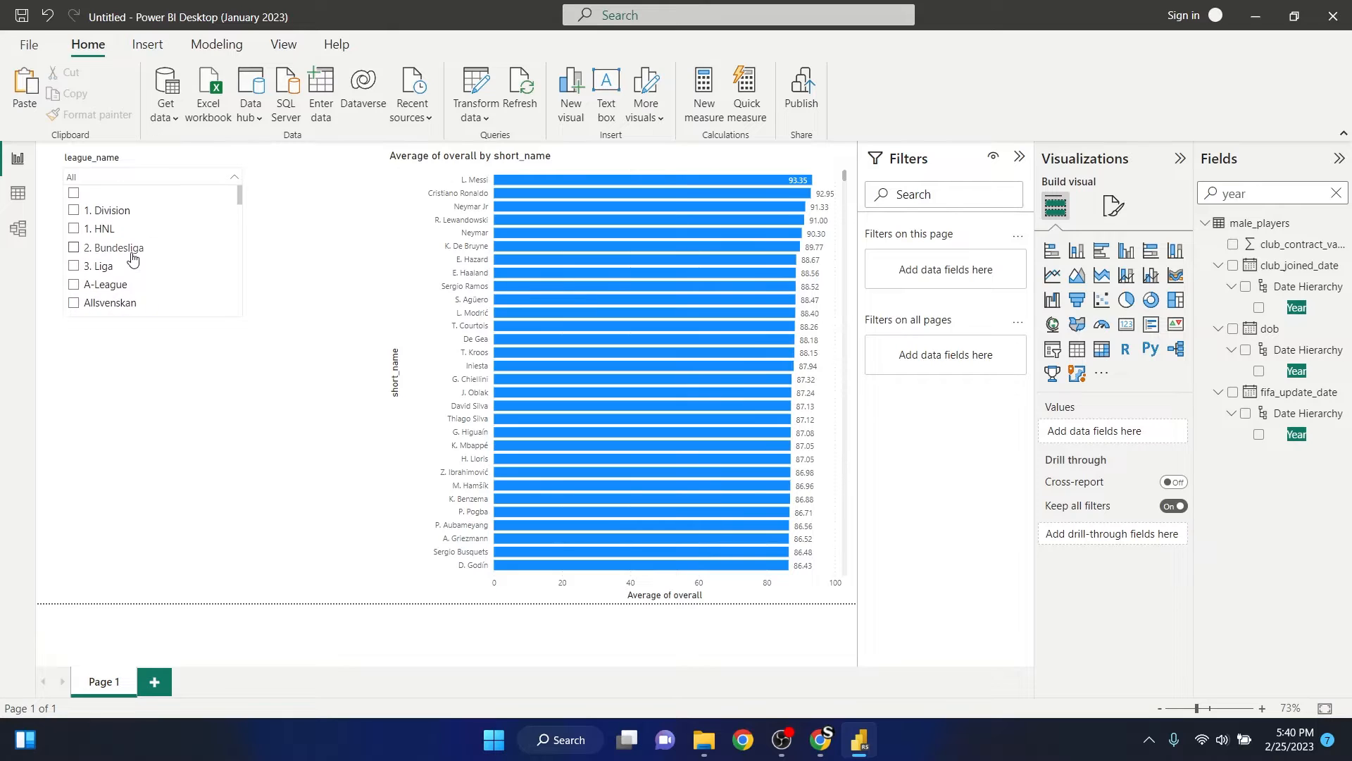
{"action": "scroll", "coordinate": [141, 257], "scroll_direction": "down", "scroll_amount": 4}
{"action": "scroll", "coordinate": [130, 261], "scroll_direction": "down", "scroll_amount": 9}
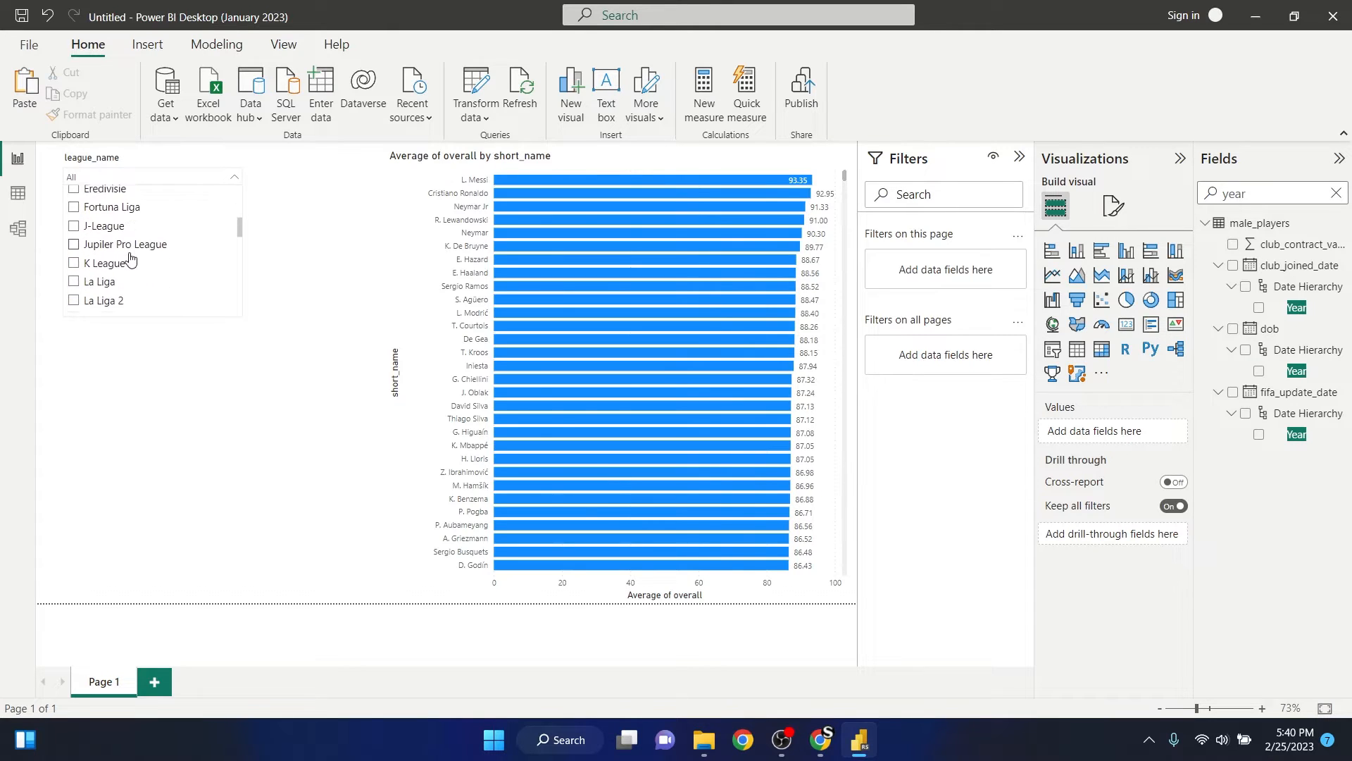
{"action": "left_click", "coordinate": [73, 222]}
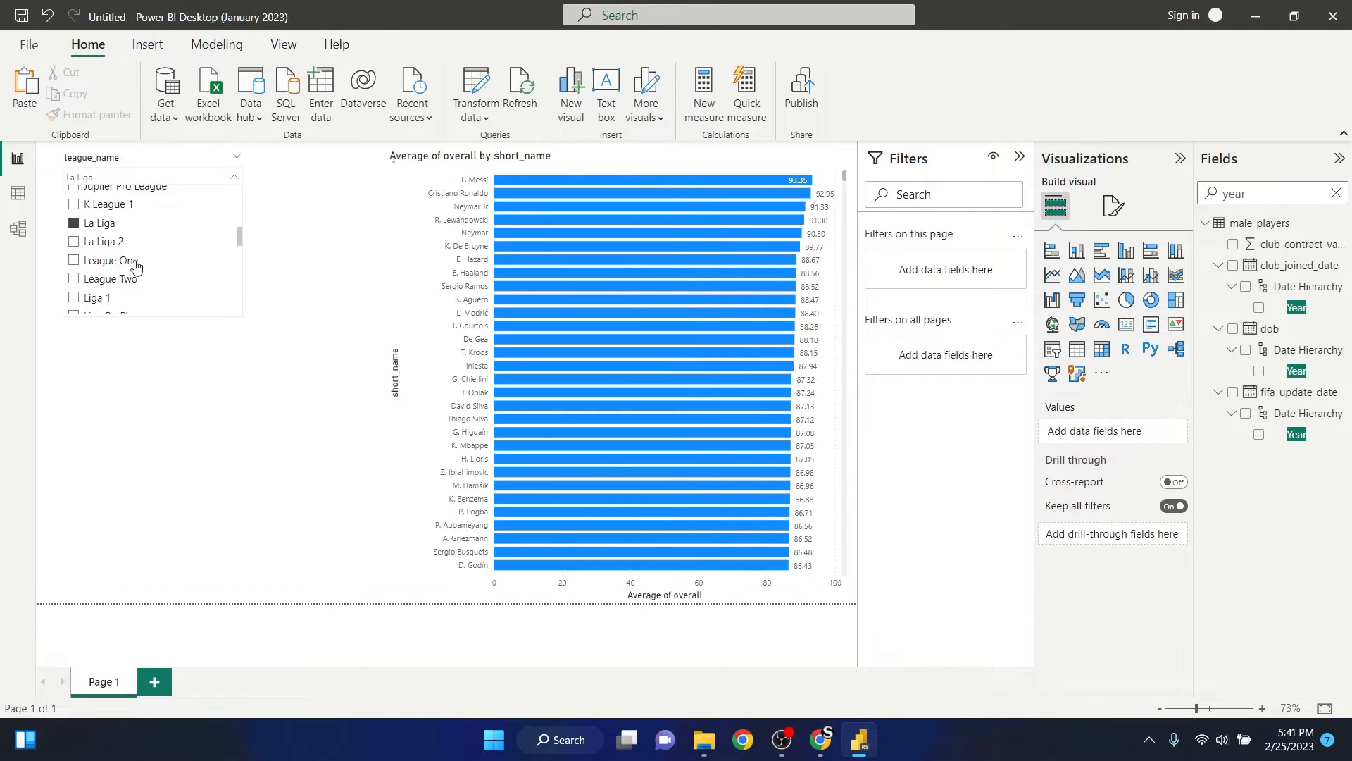
{"action": "left_click", "coordinate": [317, 222]}
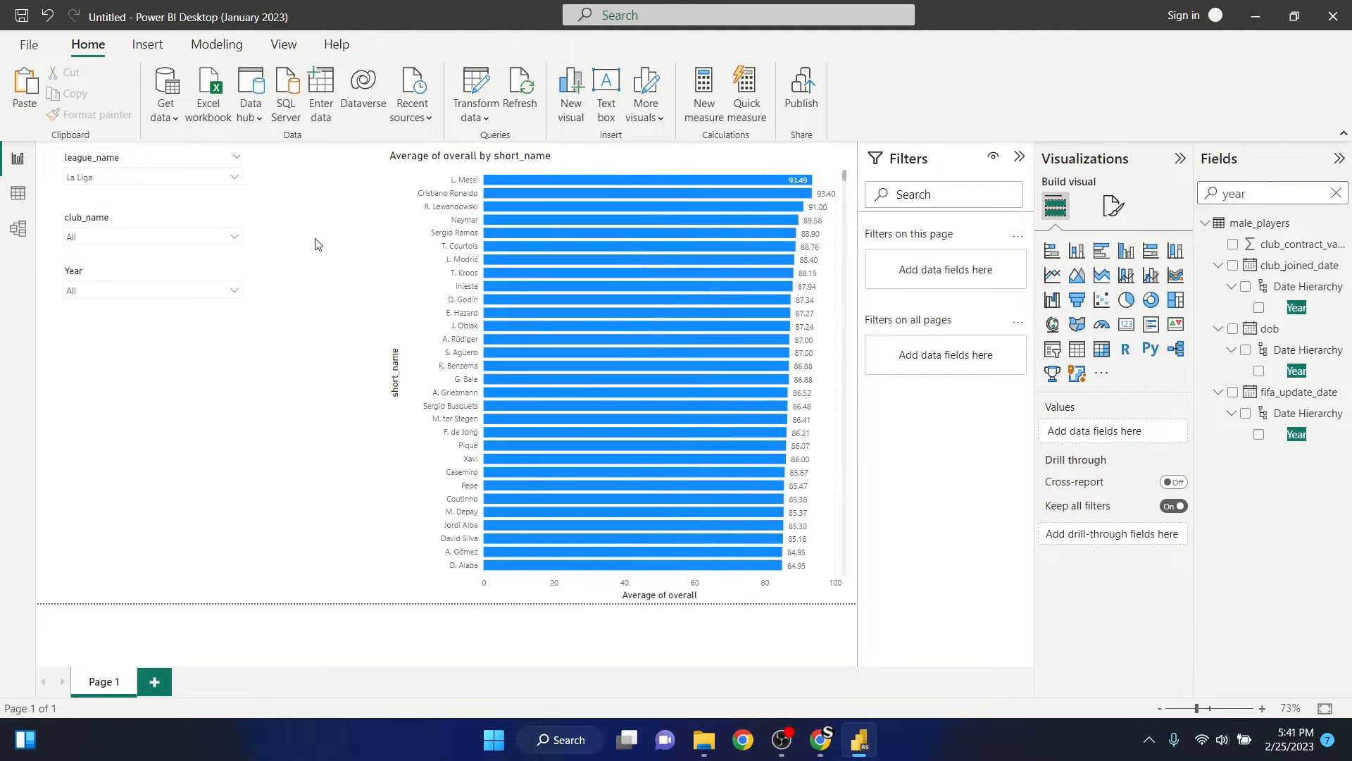
{"action": "left_click", "coordinate": [219, 296]}
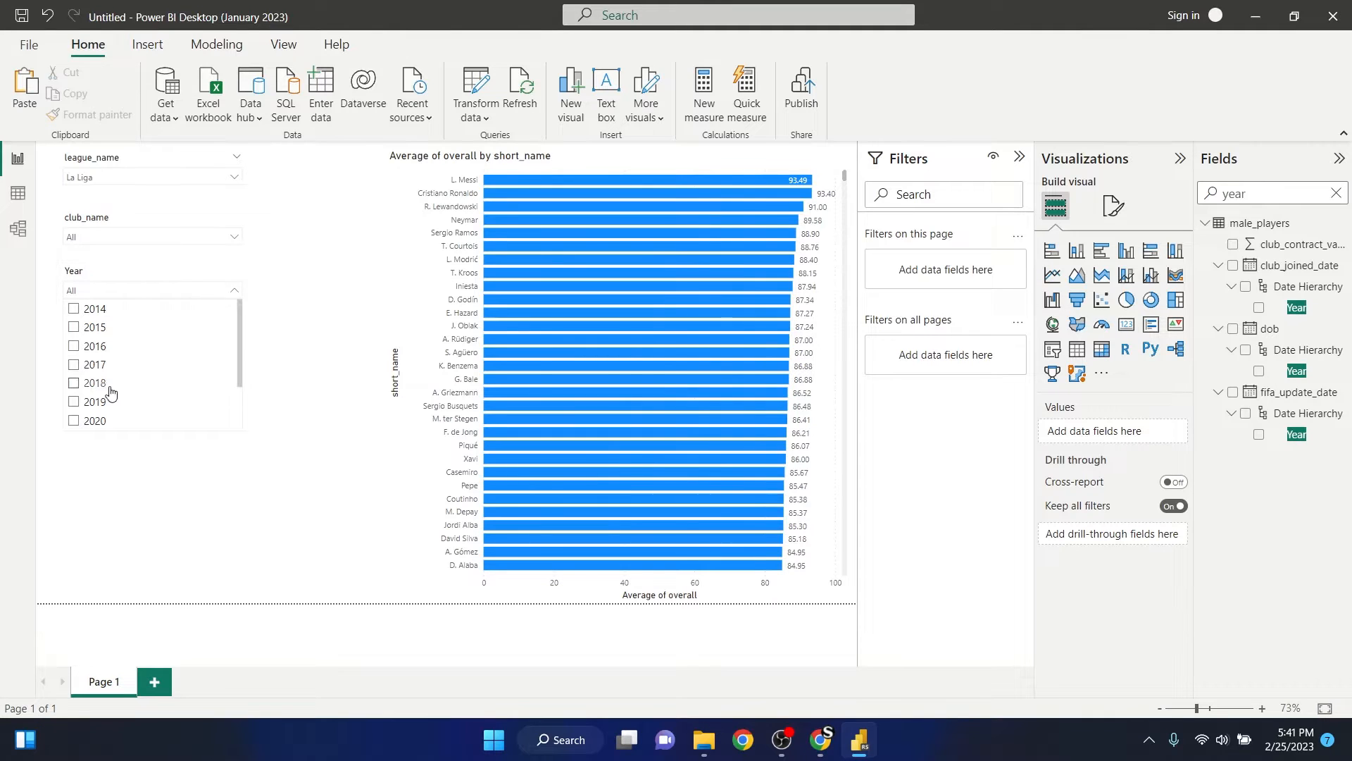
{"action": "left_click", "coordinate": [75, 328]}
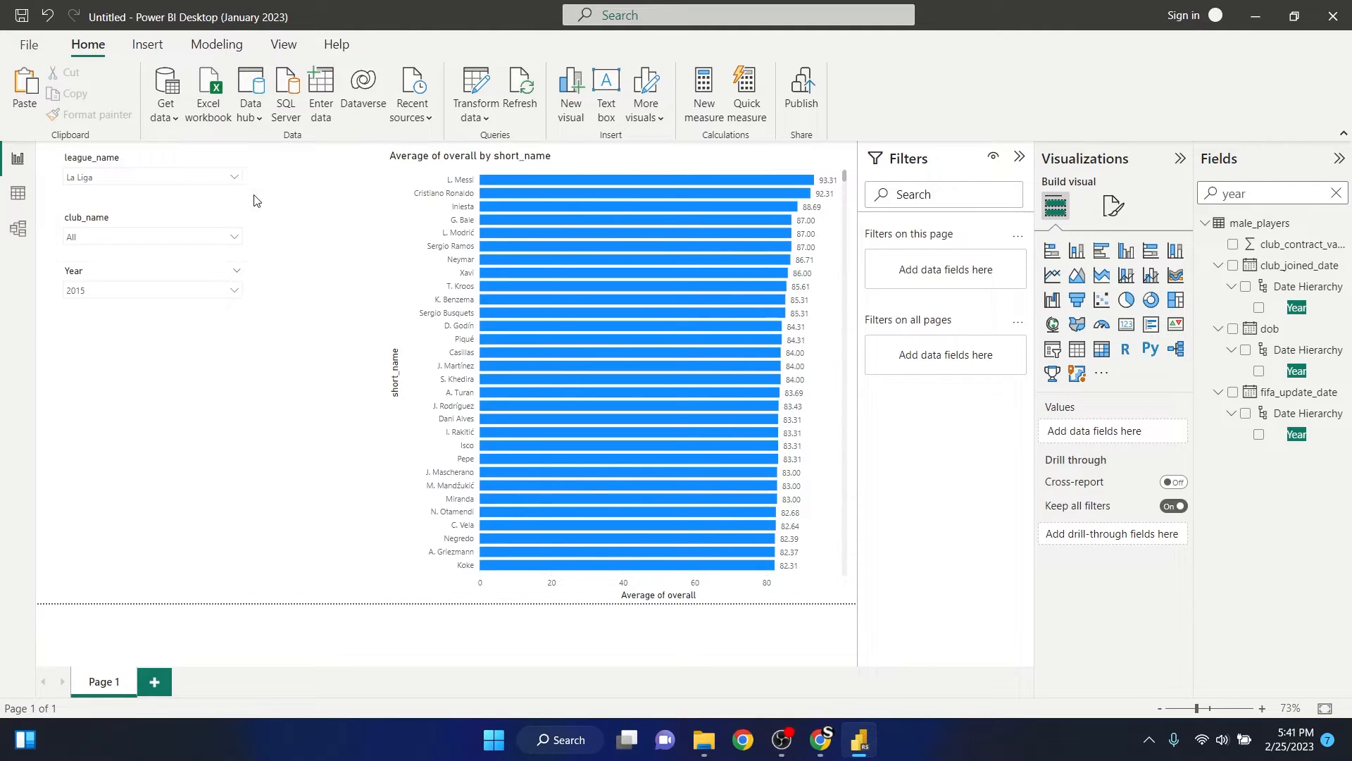
- Filter the report to FC Barcelona with the club_name slicer
{"action": "left_click", "coordinate": [233, 238]}
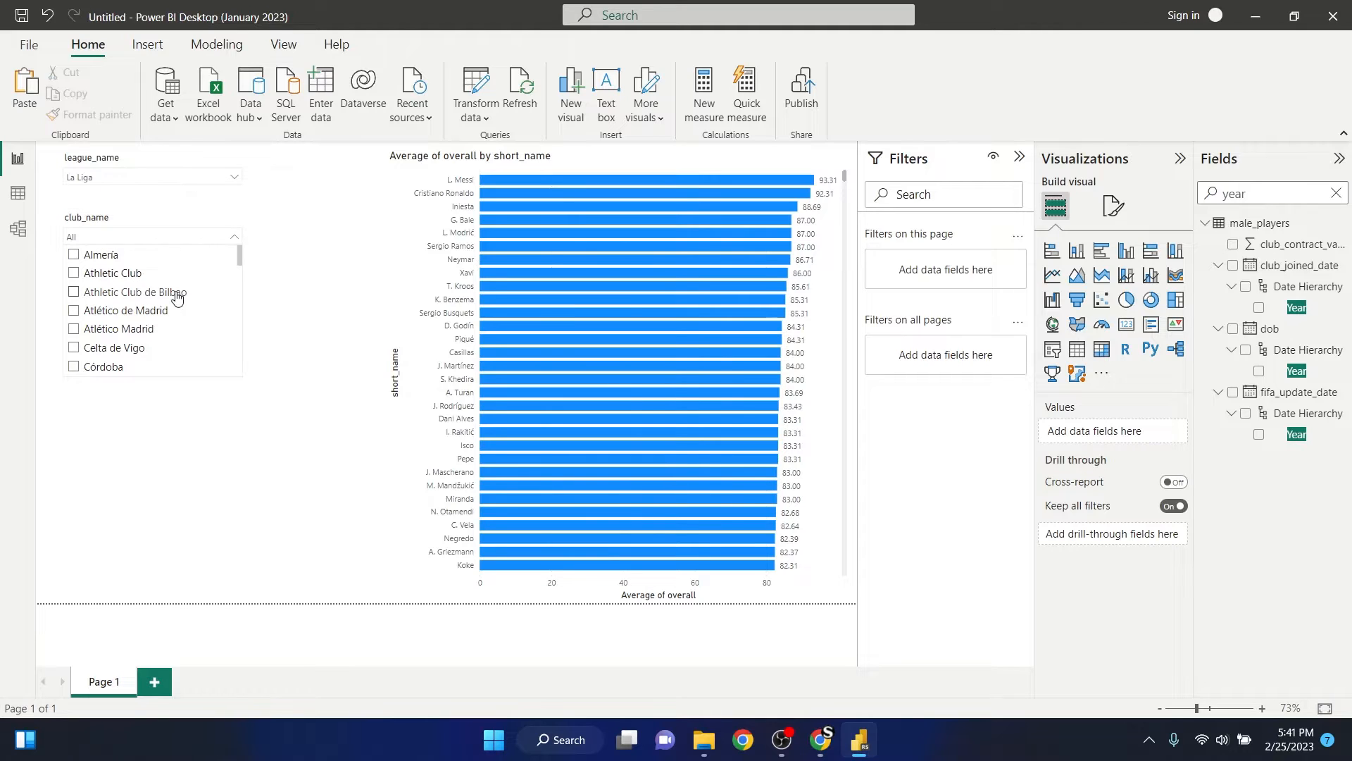
{"action": "scroll", "coordinate": [176, 297], "scroll_direction": "down", "scroll_amount": 5}
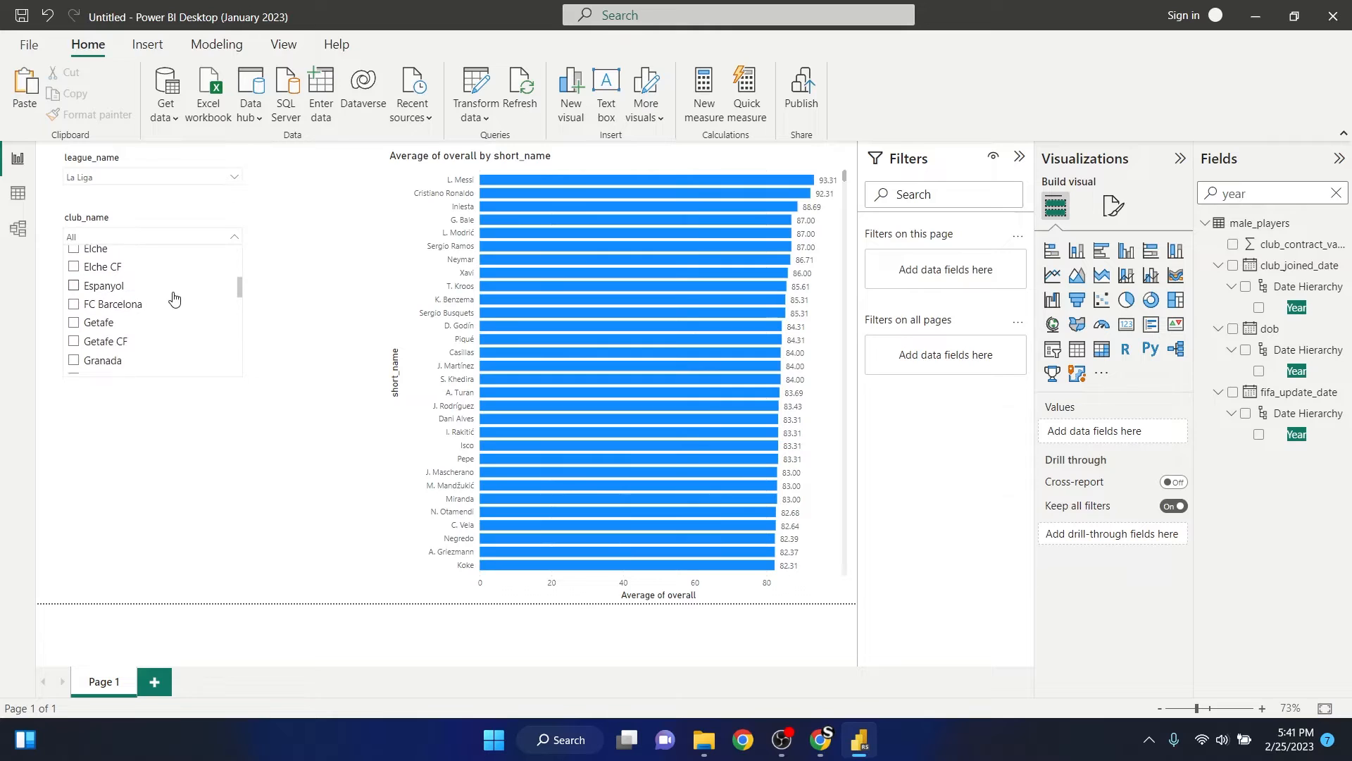
{"action": "scroll", "coordinate": [175, 299], "scroll_direction": "up", "scroll_amount": 1}
{"action": "left_click", "coordinate": [74, 284]}
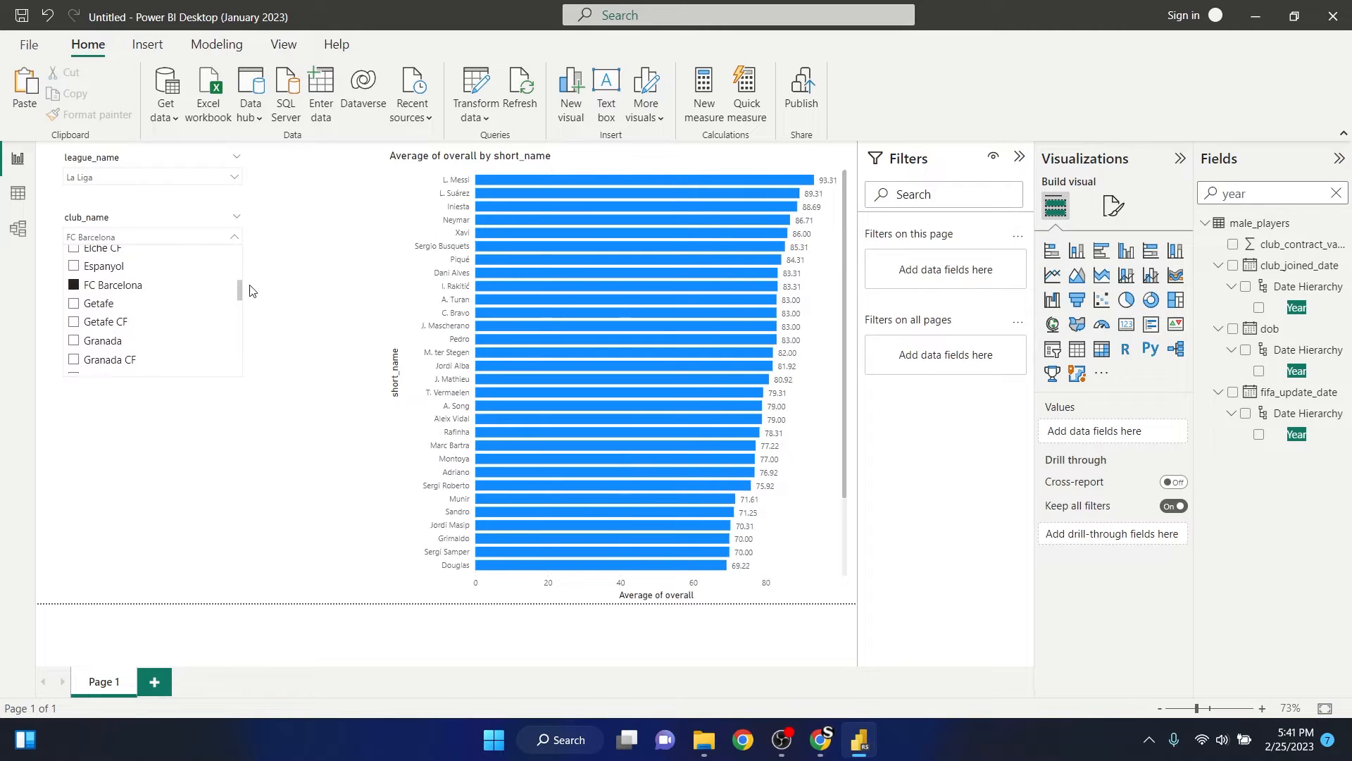
{"action": "left_click", "coordinate": [353, 242]}
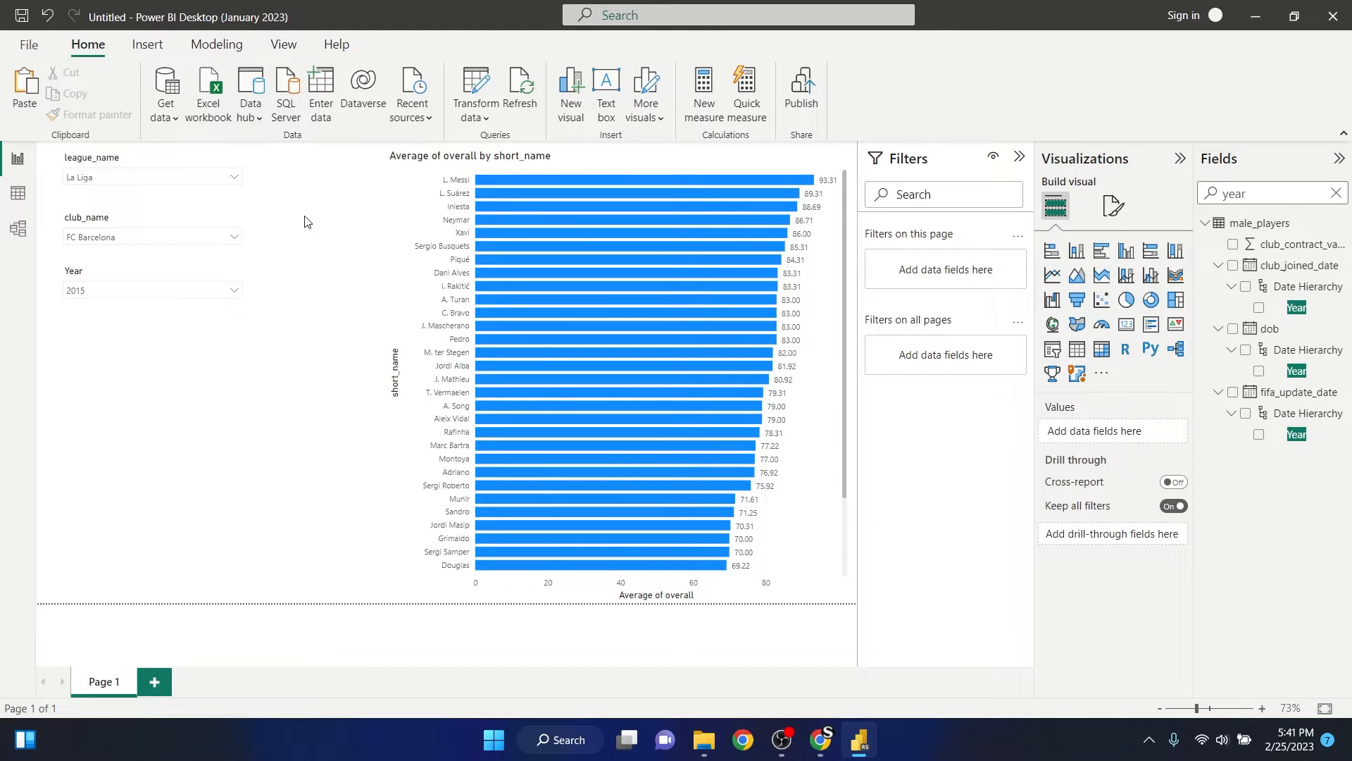
- Clear the FC Barcelona selection from the club_name slicer
{"action": "left_click", "coordinate": [211, 239]}
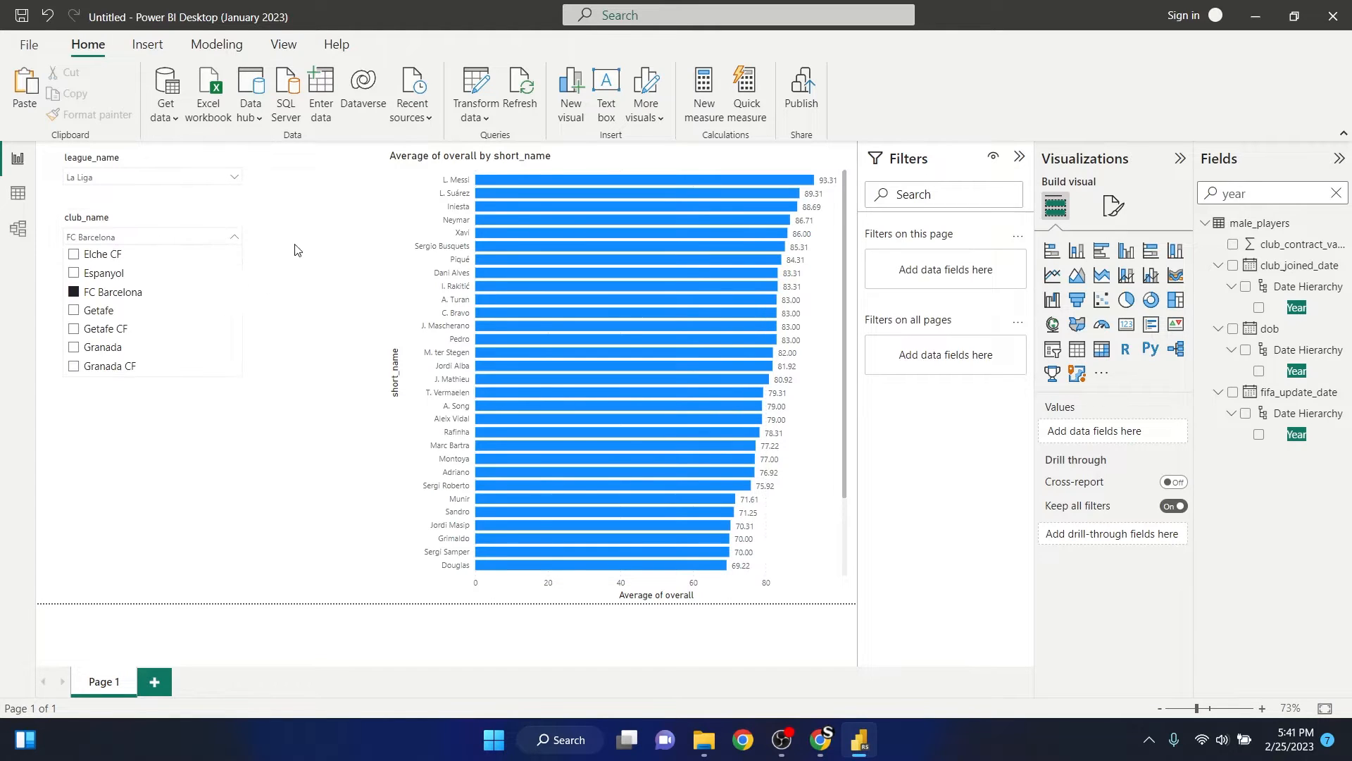
{"action": "left_click", "coordinate": [221, 216]}
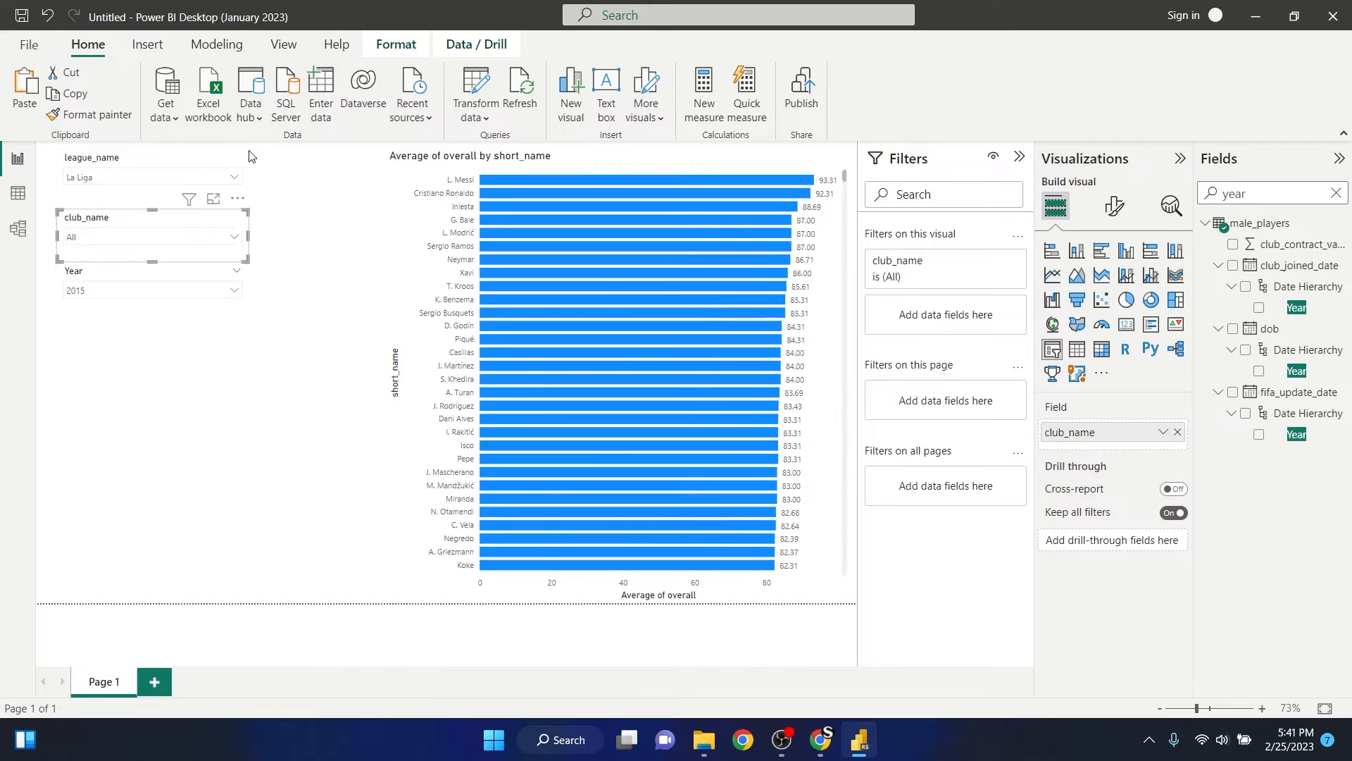
- Switch the league_name slicer from La Liga to Premier League and deselect the slicer
{"action": "left_click", "coordinate": [234, 177]}
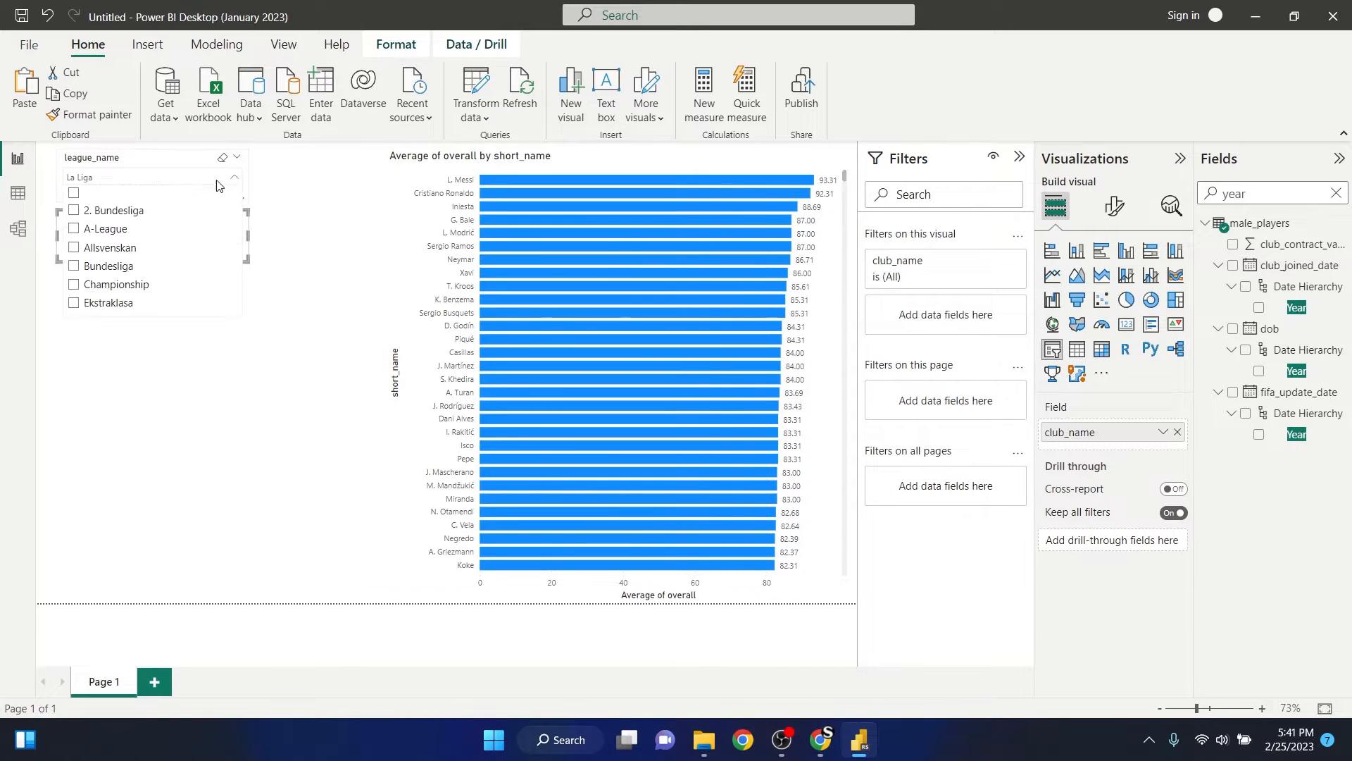
{"action": "scroll", "coordinate": [149, 244], "scroll_direction": "down", "scroll_amount": 2}
{"action": "scroll", "coordinate": [150, 245], "scroll_direction": "up", "scroll_amount": 2}
{"action": "scroll", "coordinate": [131, 241], "scroll_direction": "down", "scroll_amount": 8}
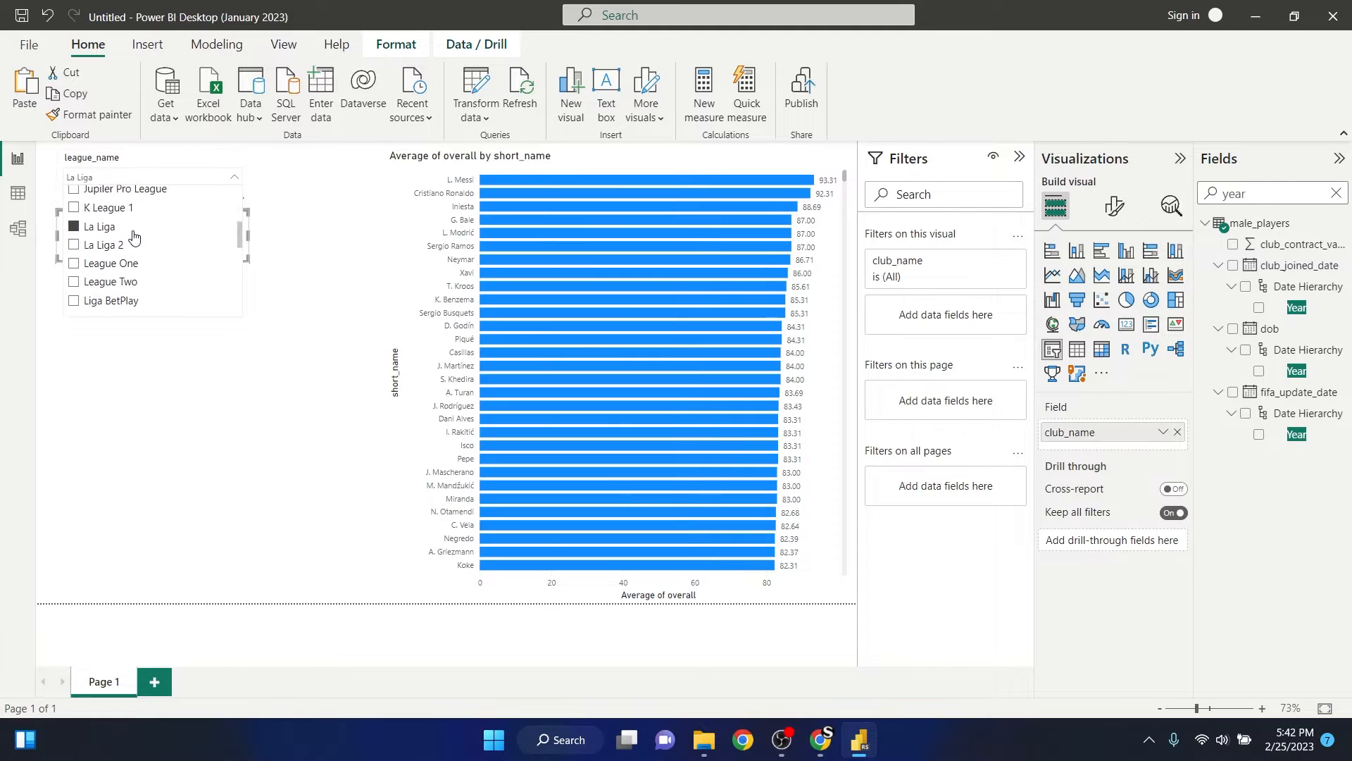
{"action": "scroll", "coordinate": [166, 241], "scroll_direction": "down", "scroll_amount": 3}
{"action": "scroll", "coordinate": [164, 260], "scroll_direction": "up", "scroll_amount": 2}
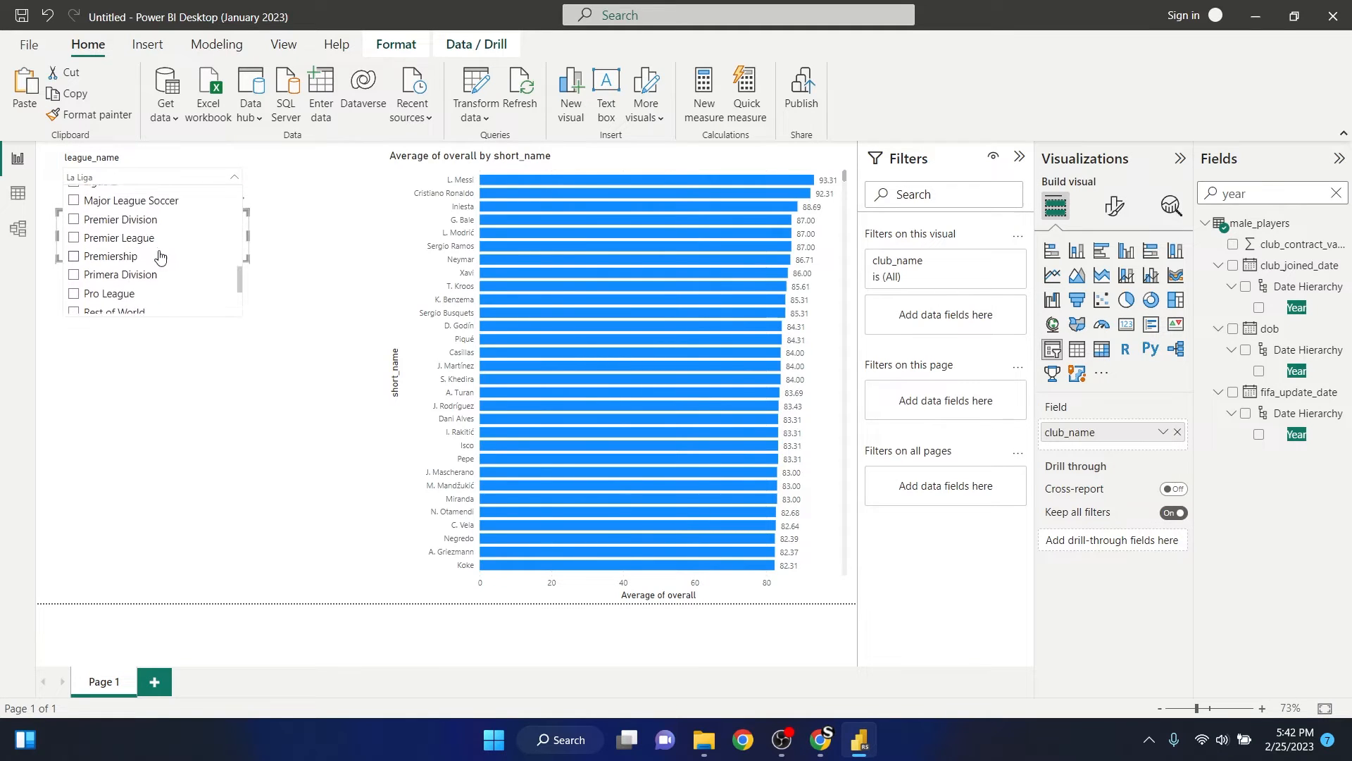
{"action": "scroll", "coordinate": [141, 295], "scroll_direction": "down", "scroll_amount": 1}
{"action": "scroll", "coordinate": [136, 251], "scroll_direction": "up", "scroll_amount": 1}
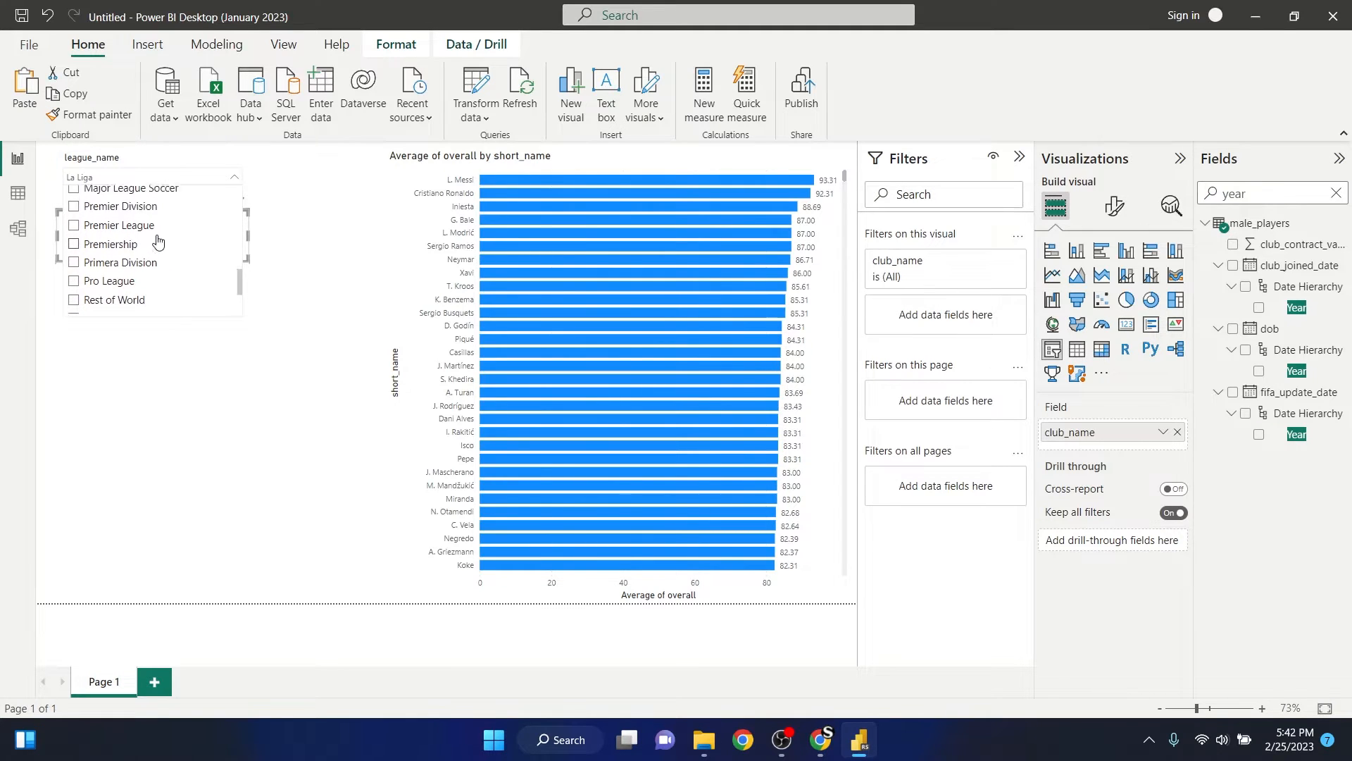
{"action": "left_click", "coordinate": [154, 243]}
{"action": "left_click", "coordinate": [345, 213]}
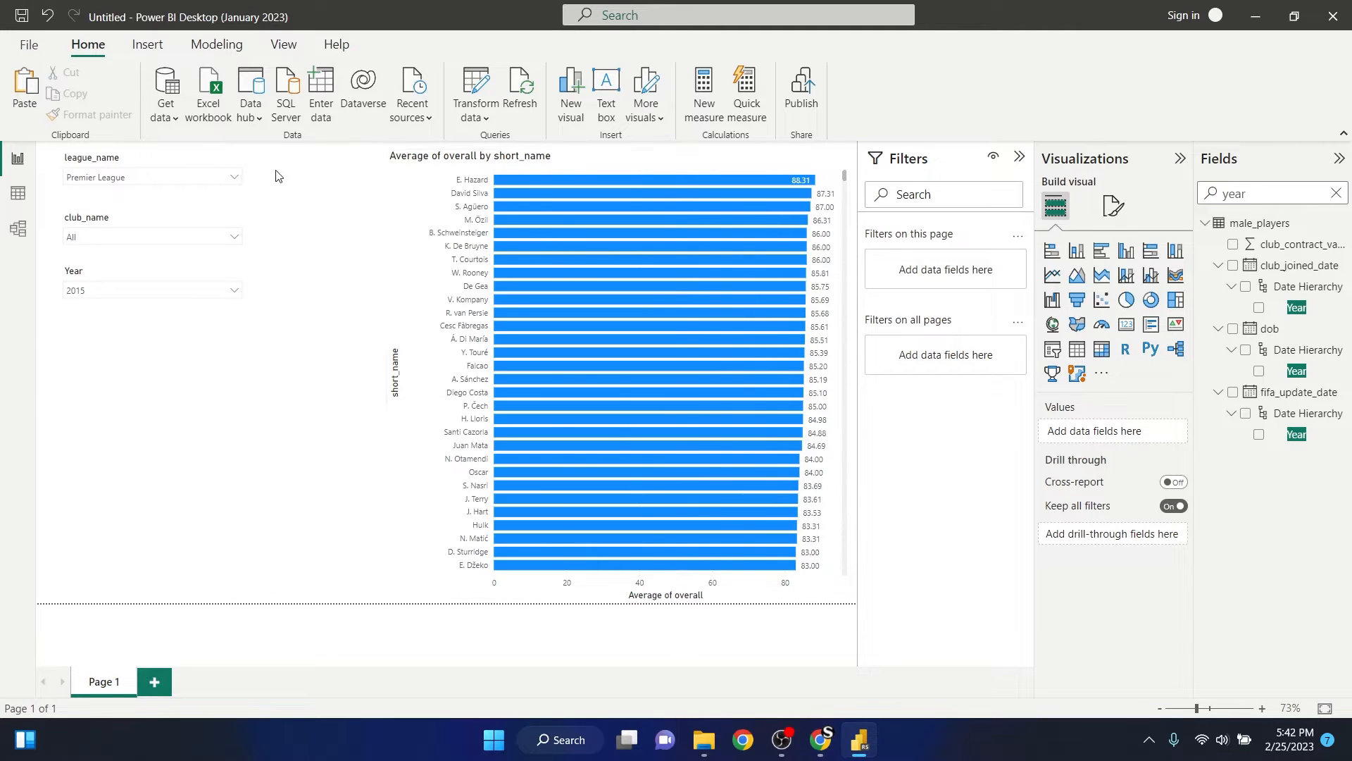
- Move the club_name slicer slightly up, closer beneath the league_name slicer
{"action": "left_click", "coordinate": [145, 219]}
{"action": "left_click_drag", "start_coordinate": [149, 215], "coordinate": [157, 209]}
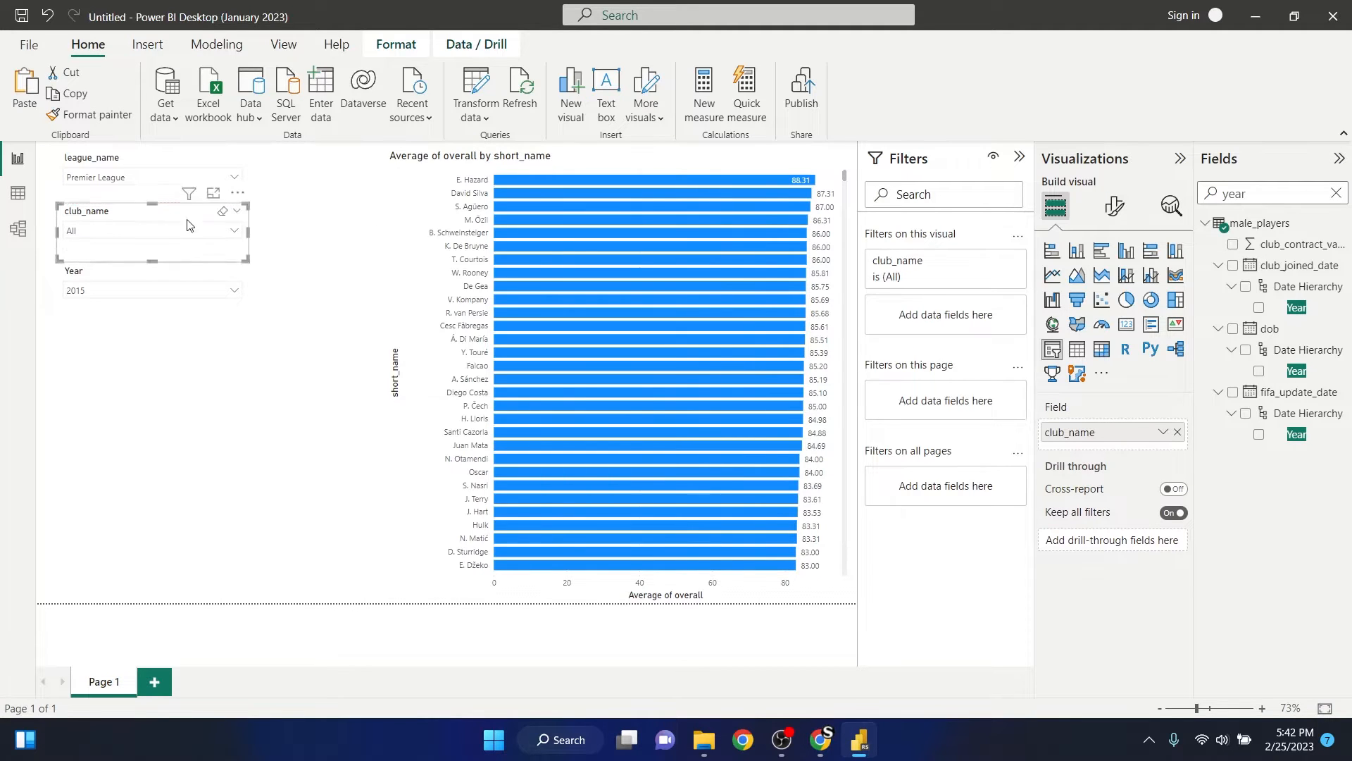
{"action": "left_click", "coordinate": [272, 220]}
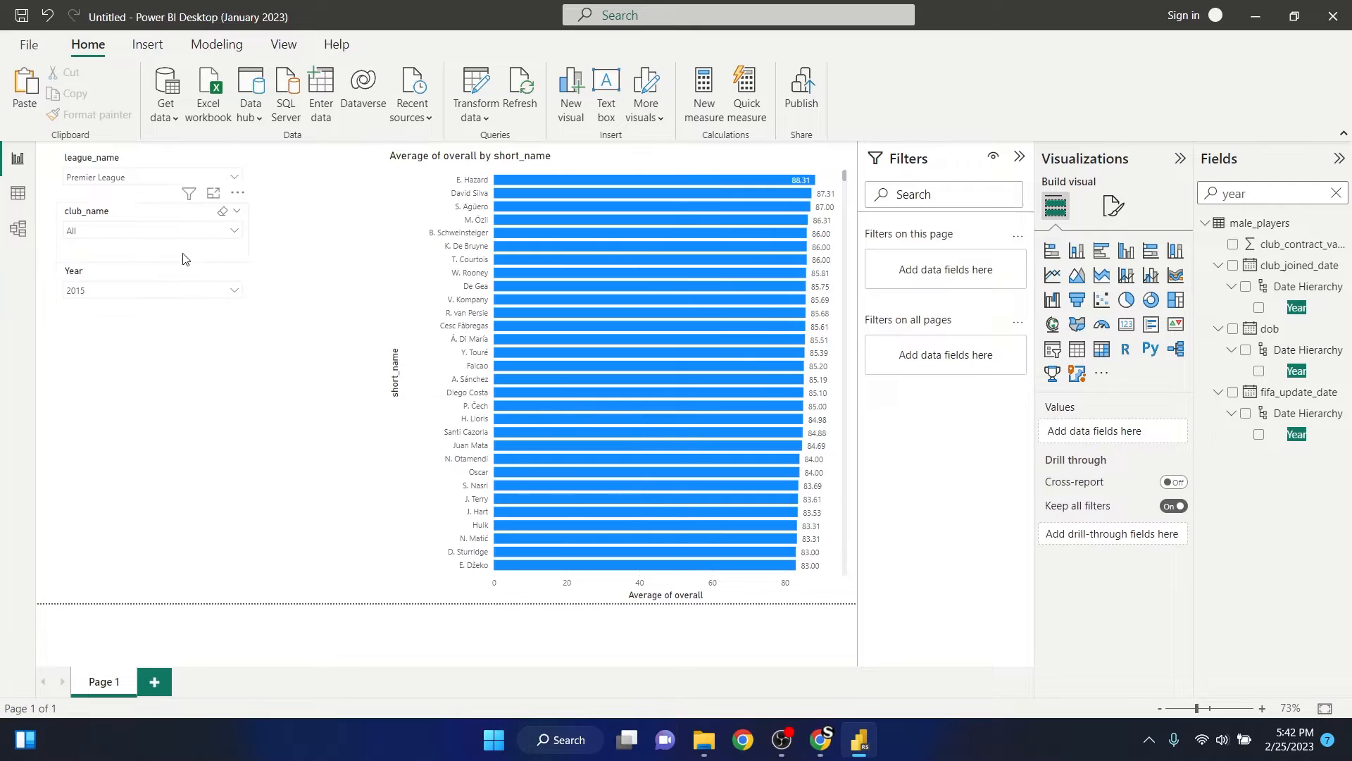
{"action": "left_click", "coordinate": [150, 280]}
{"action": "left_click_drag", "start_coordinate": [162, 272], "coordinate": [162, 271]}
{"action": "left_click", "coordinate": [299, 253]}
- Narrow the average-overall bar chart by moving its left edge inward, freeing space between it and the slicers
{"action": "left_click", "coordinate": [398, 215]}
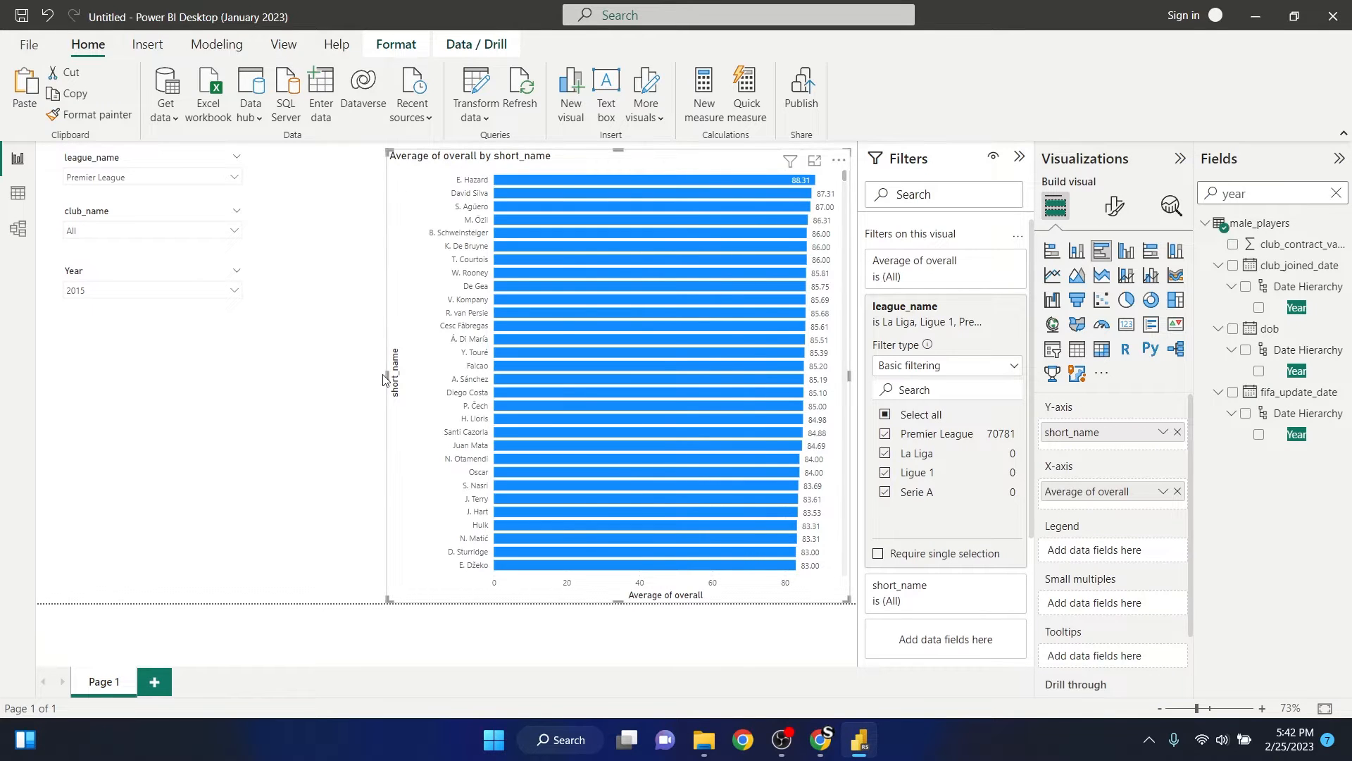
{"action": "left_click_drag", "start_coordinate": [386, 374], "coordinate": [467, 374]}
{"action": "left_click", "coordinate": [340, 250]}
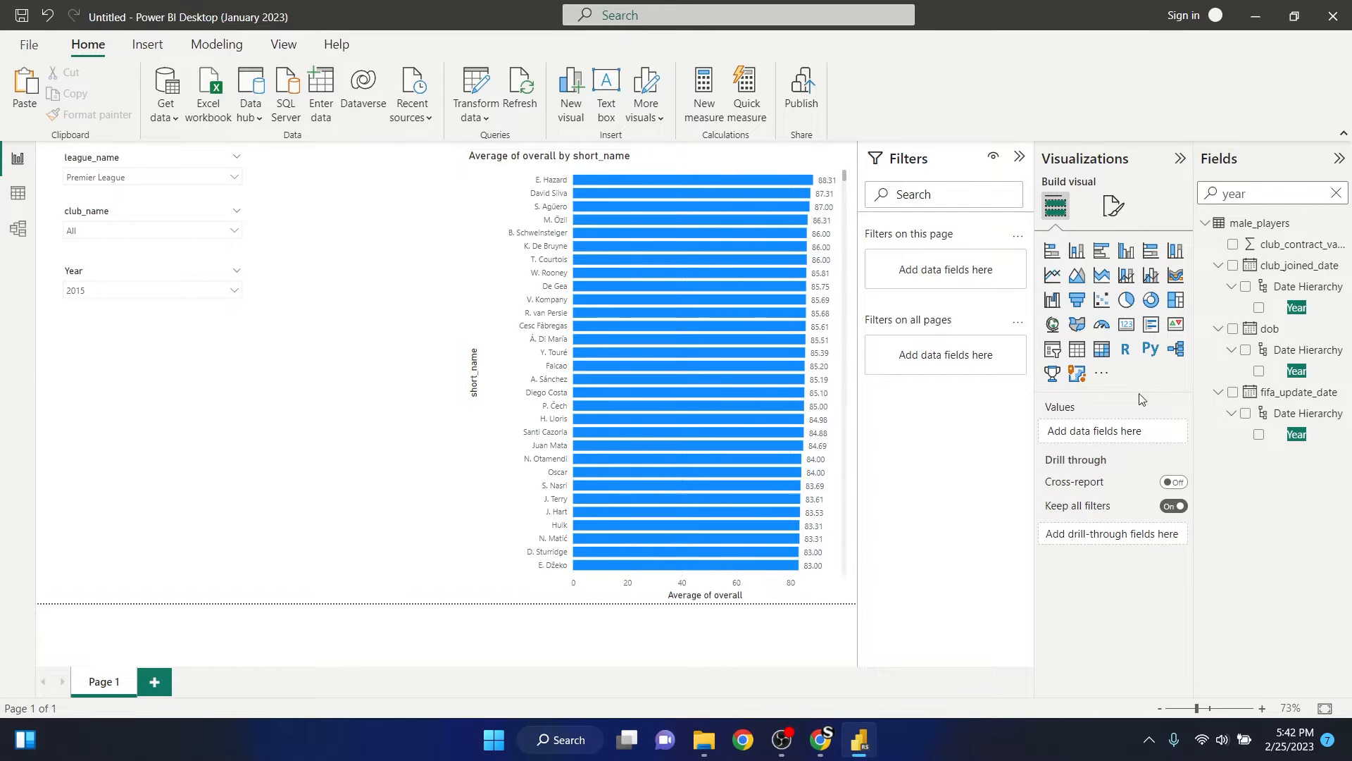
- Add an empty card visual between the league_name slicer and the bar chart, and reduce its height
{"action": "left_click", "coordinate": [1125, 328]}
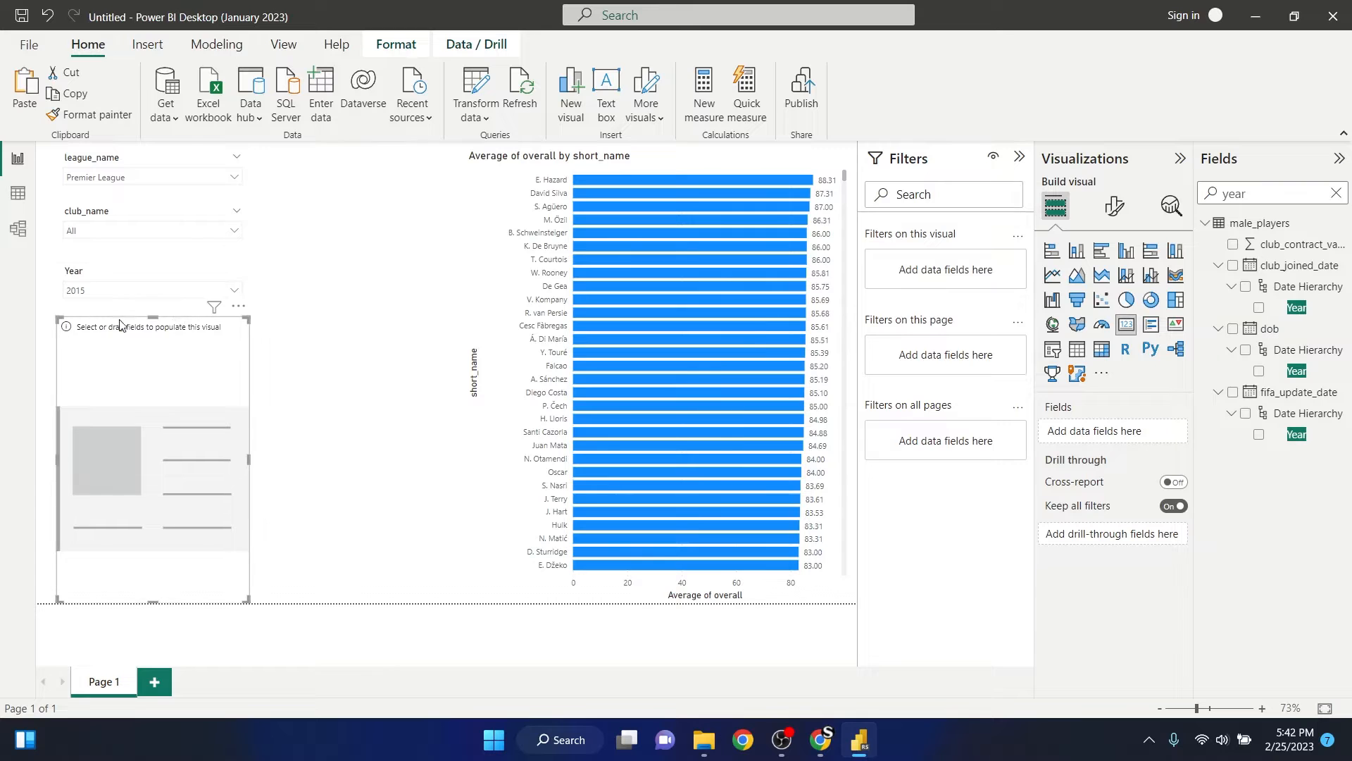
{"action": "left_click_drag", "start_coordinate": [152, 315], "coordinate": [362, 171]}
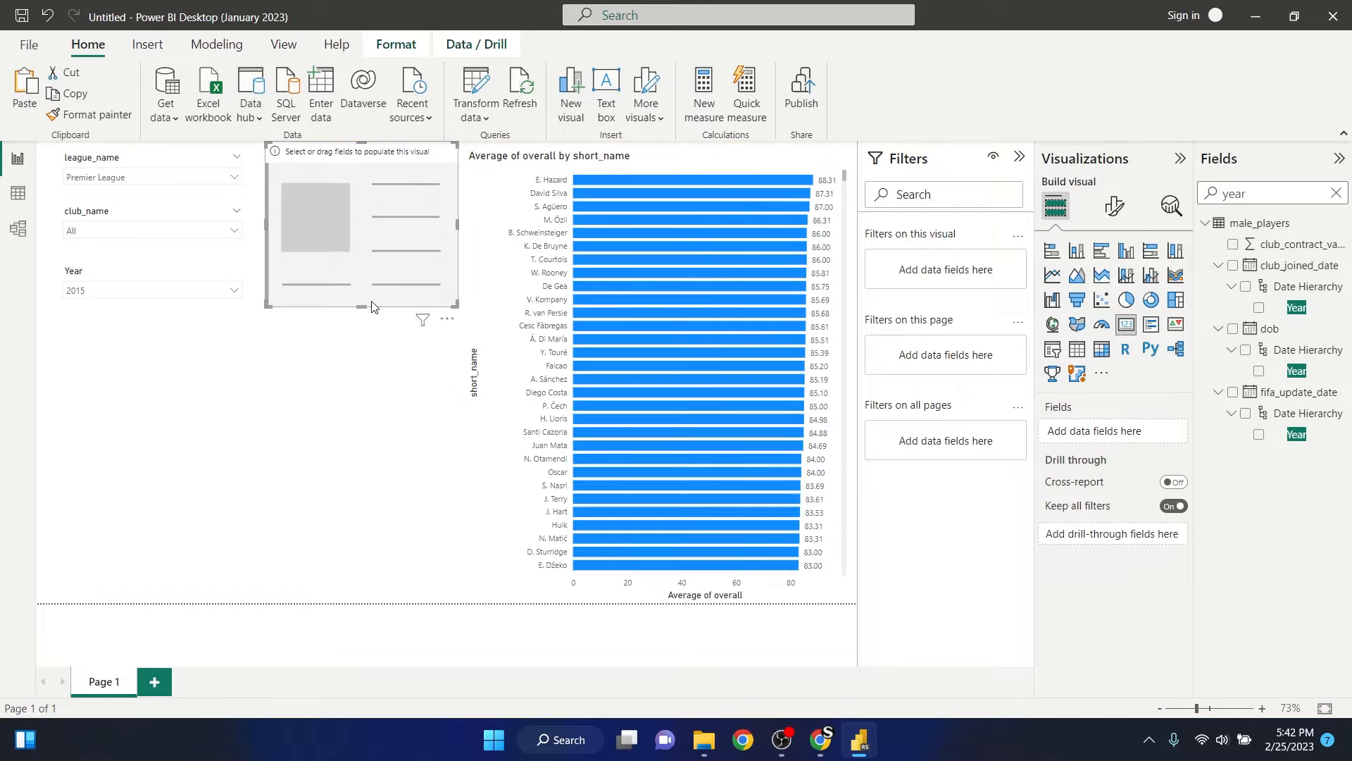
{"action": "left_click_drag", "start_coordinate": [373, 307], "coordinate": [373, 216]}
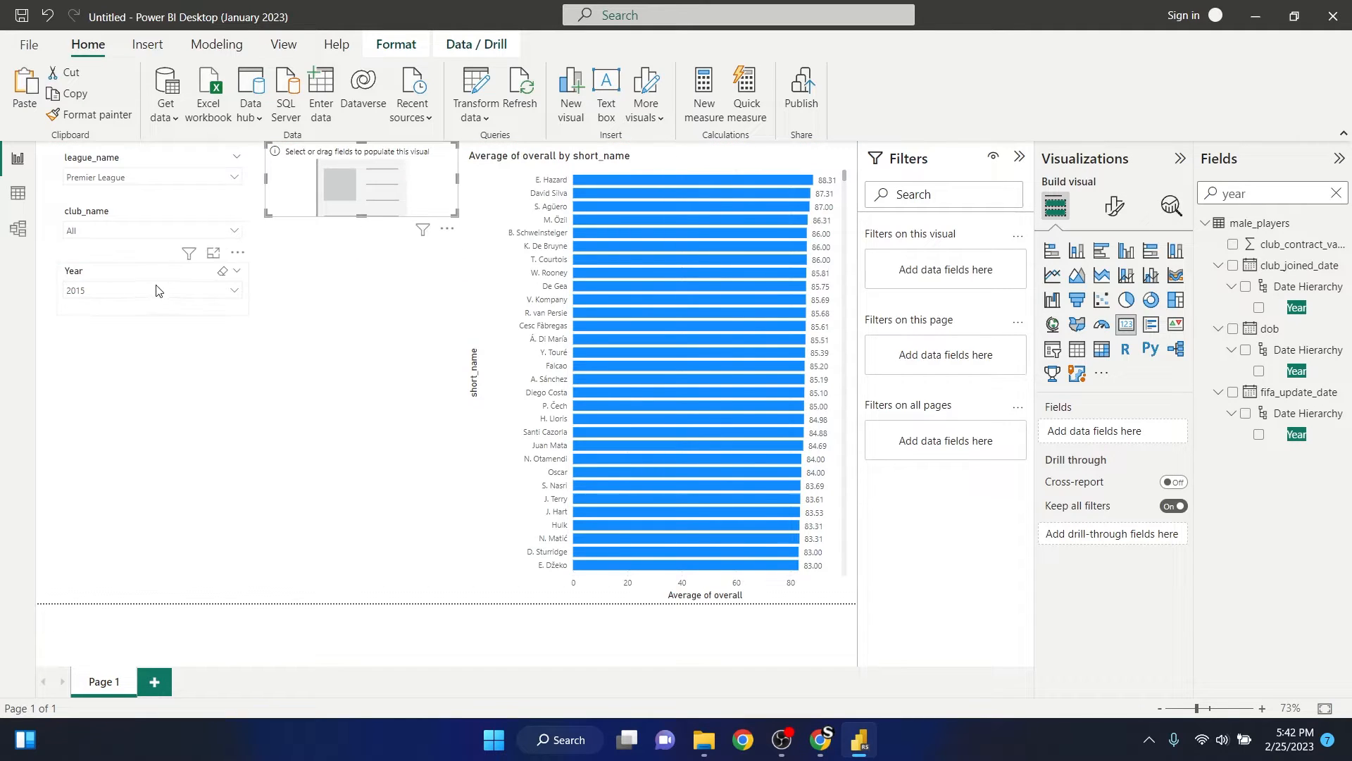
{"action": "left_click", "coordinate": [351, 285]}
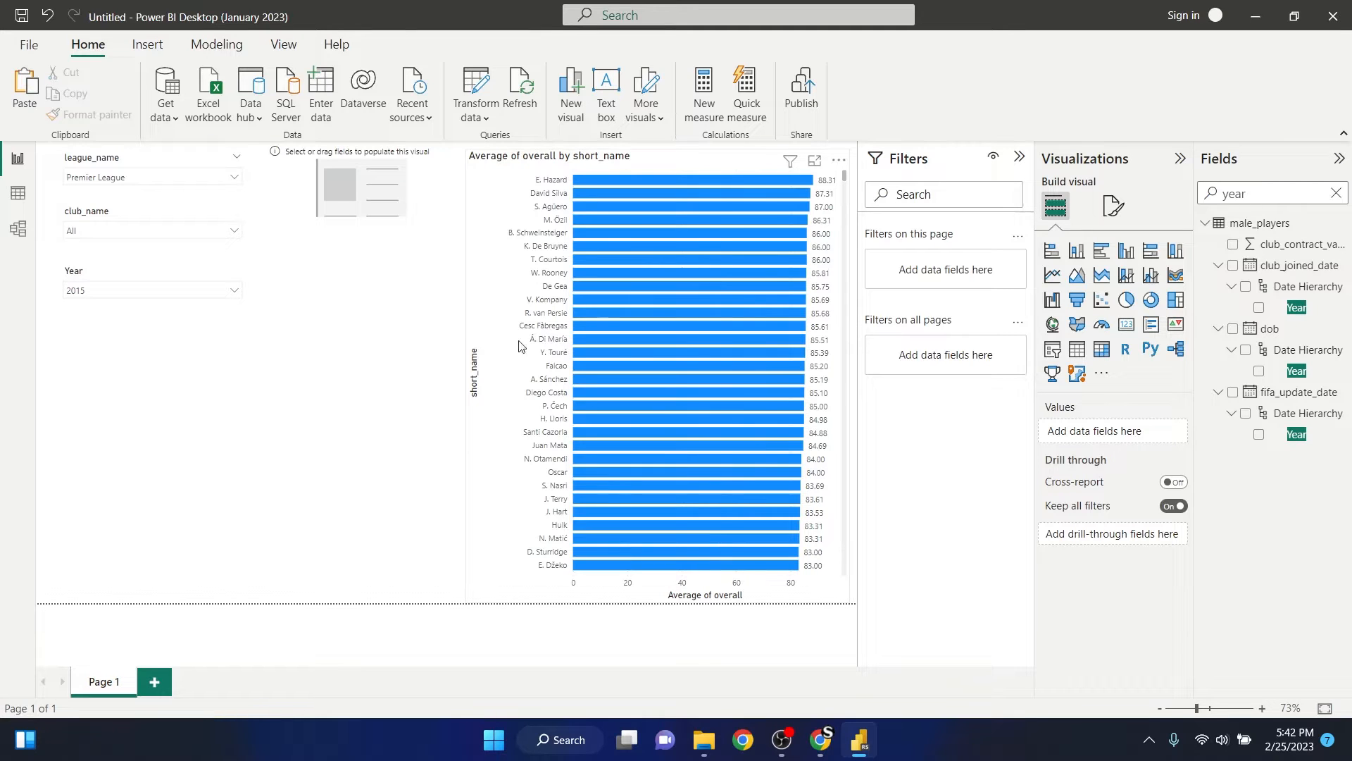
- Search the fields for value and show the sum of value_eur in the empty card, deleting any stray column chart
{"action": "left_click", "coordinate": [1337, 194]}
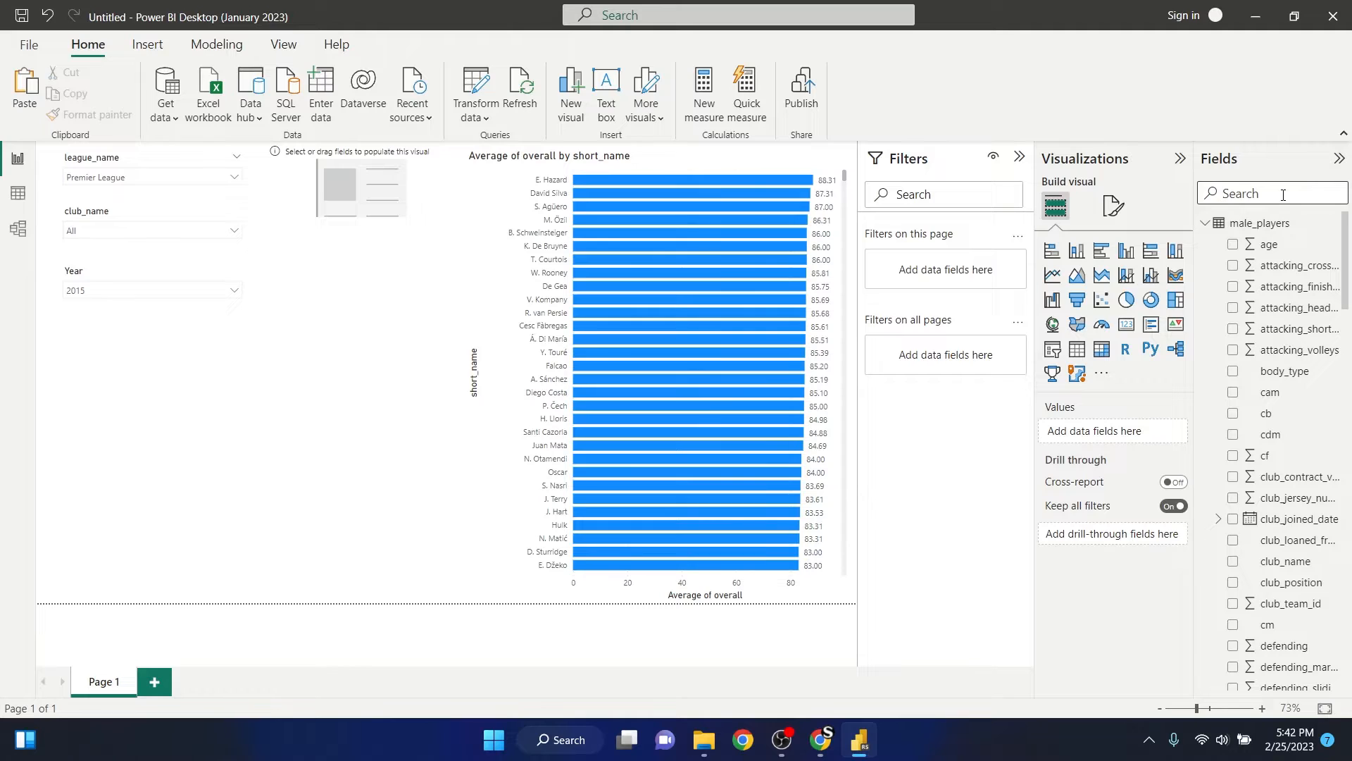
{"action": "type", "text": "value"}
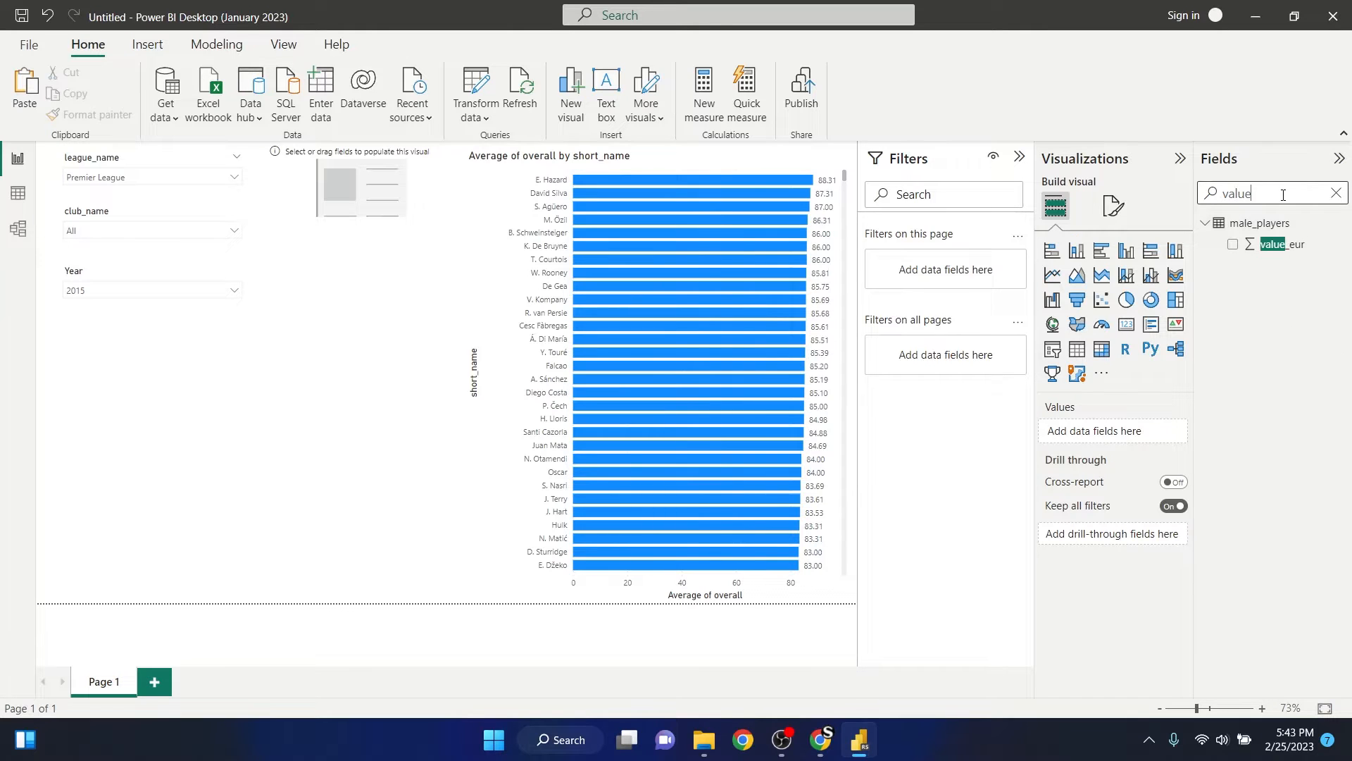
{"action": "left_click", "coordinate": [1234, 245]}
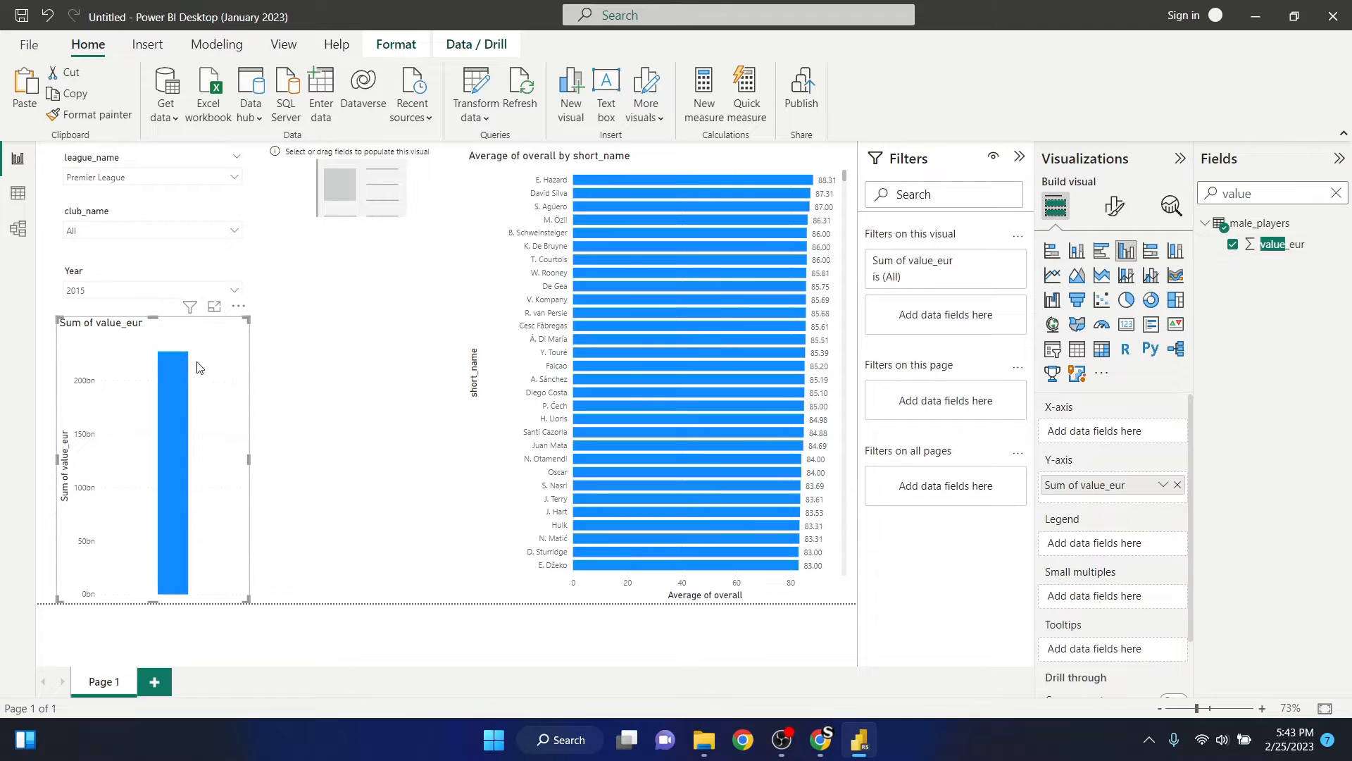
{"action": "key", "text": "Delete"}
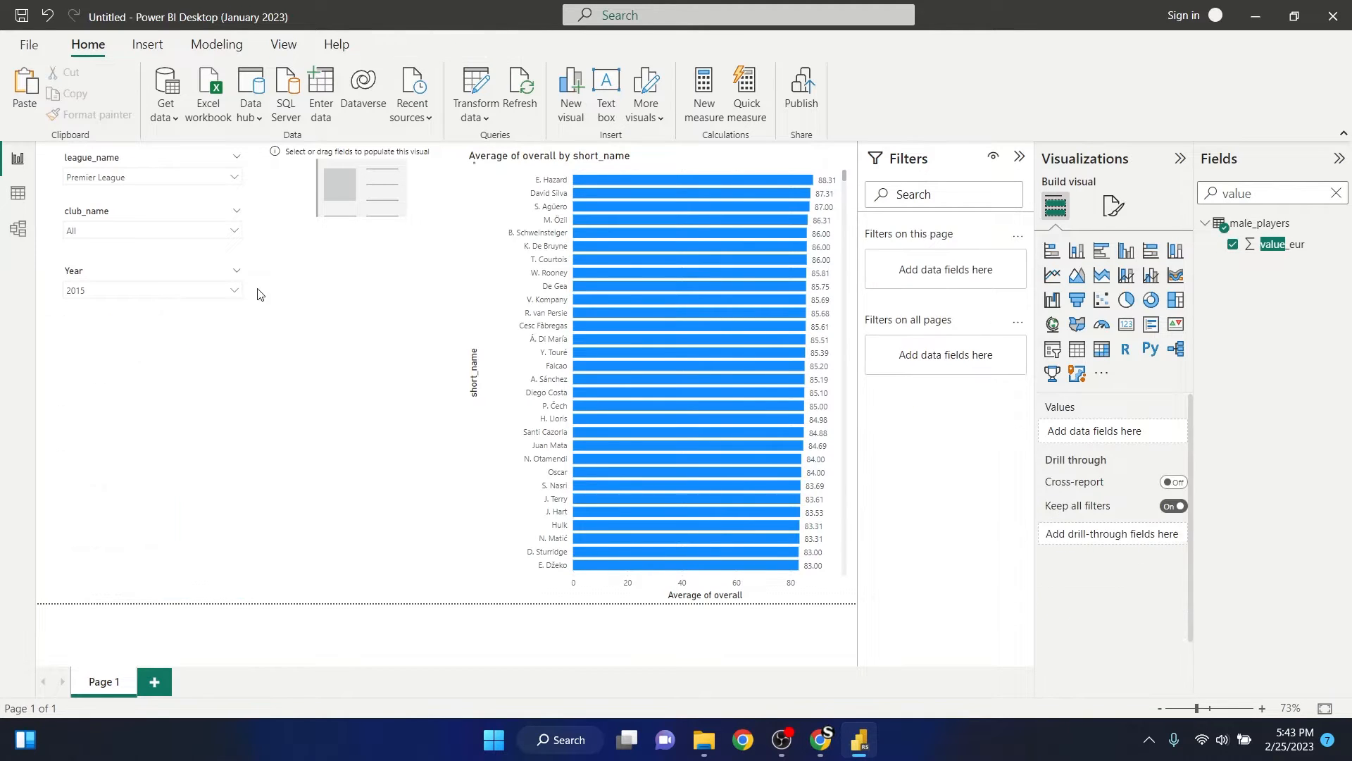
{"action": "left_click", "coordinate": [446, 185]}
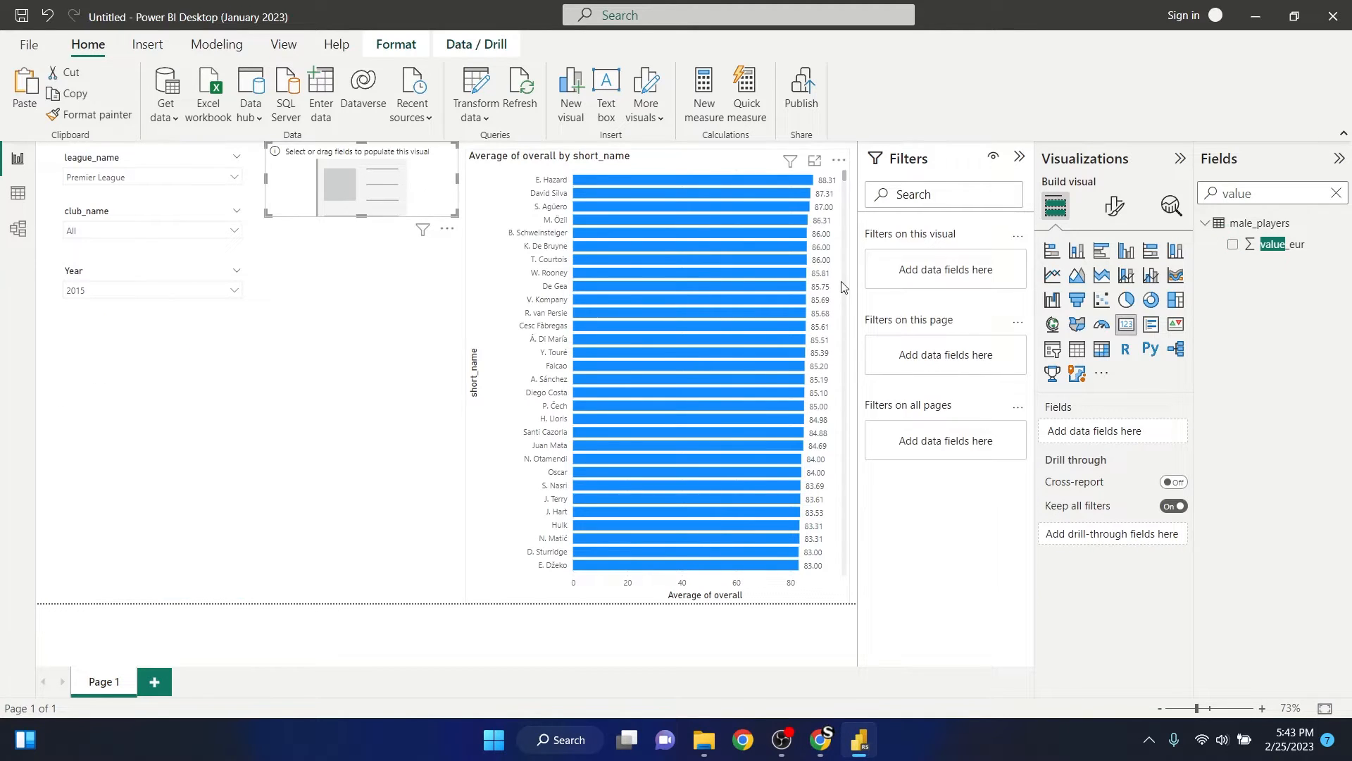
{"action": "left_click", "coordinate": [1234, 246]}
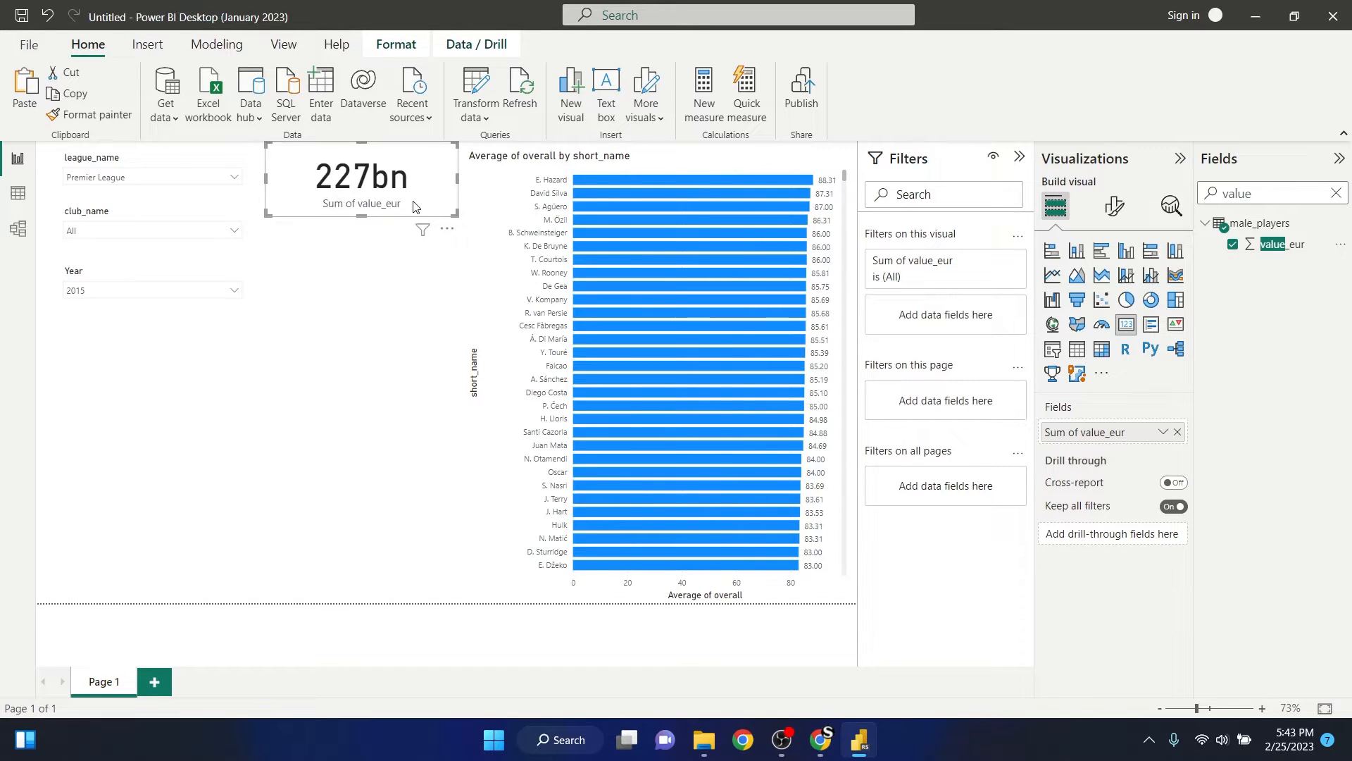
{"action": "left_click", "coordinate": [347, 243]}
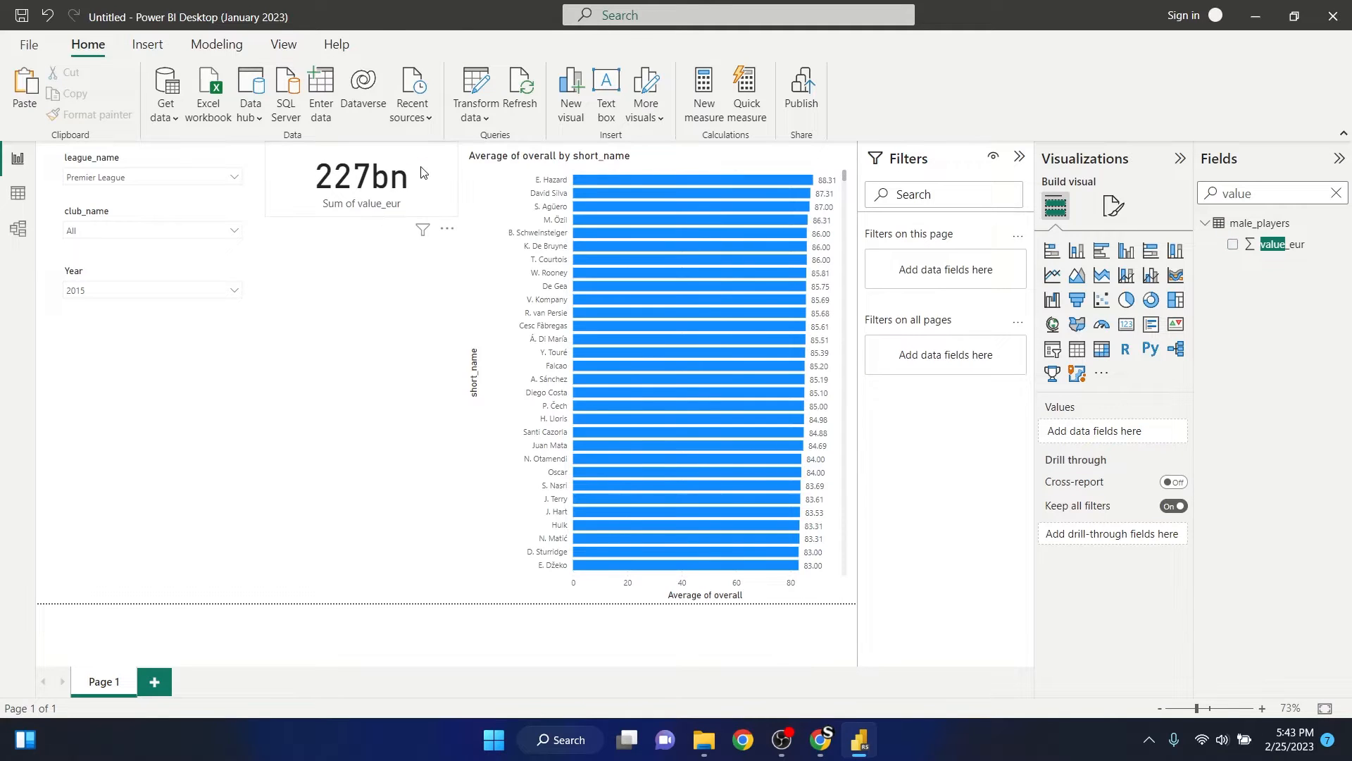
{"action": "left_click", "coordinate": [362, 211]}
{"action": "left_click_drag", "start_coordinate": [362, 213], "coordinate": [363, 214]}
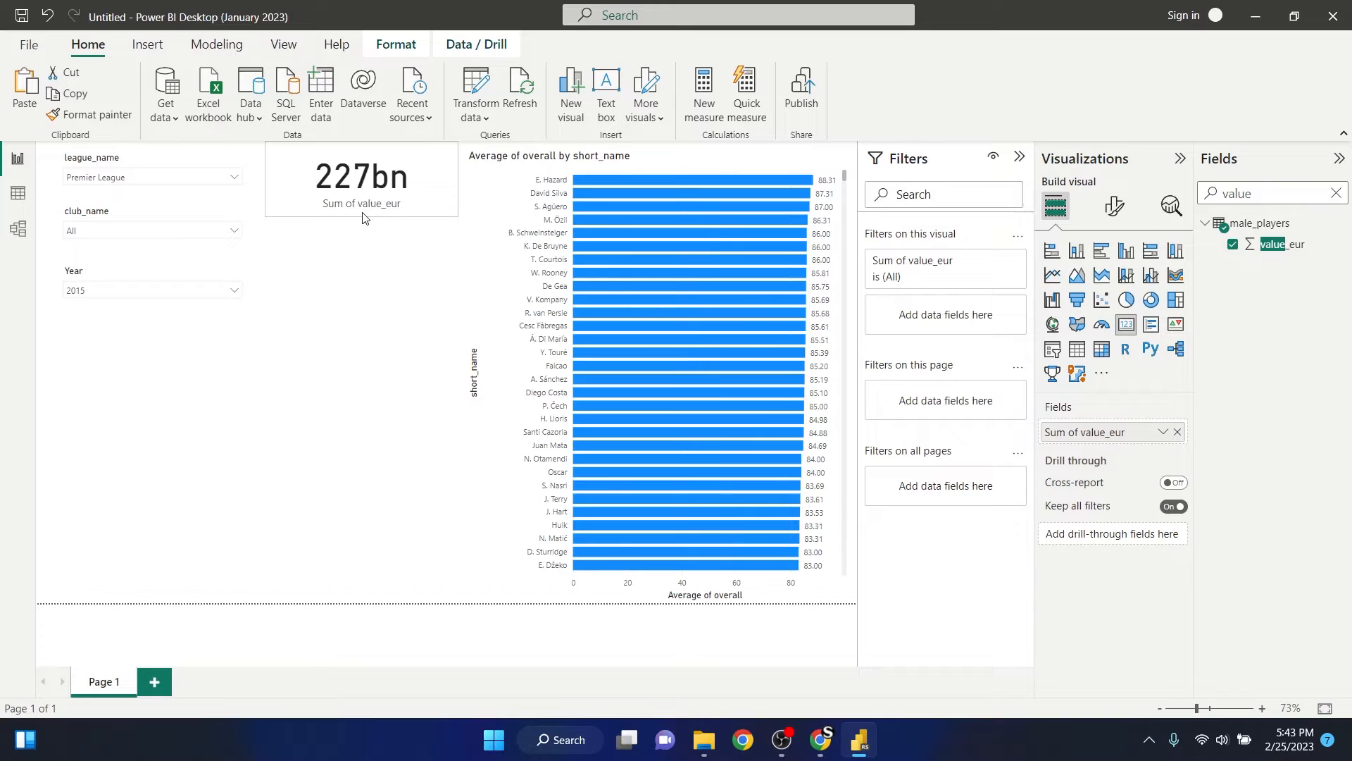
{"action": "left_click", "coordinate": [357, 257]}
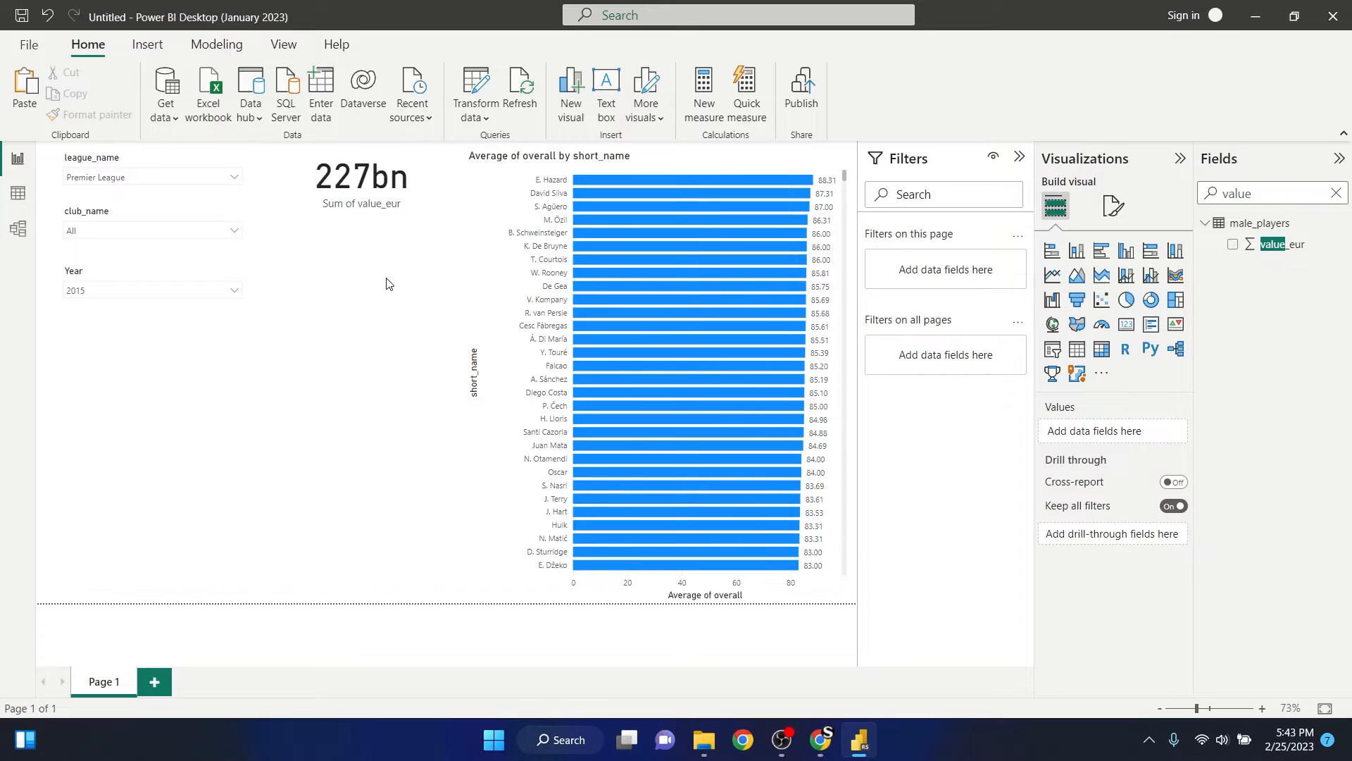
- Add a second card visual below the value_eur card and reduce its height
{"action": "left_click", "coordinate": [1336, 193]}
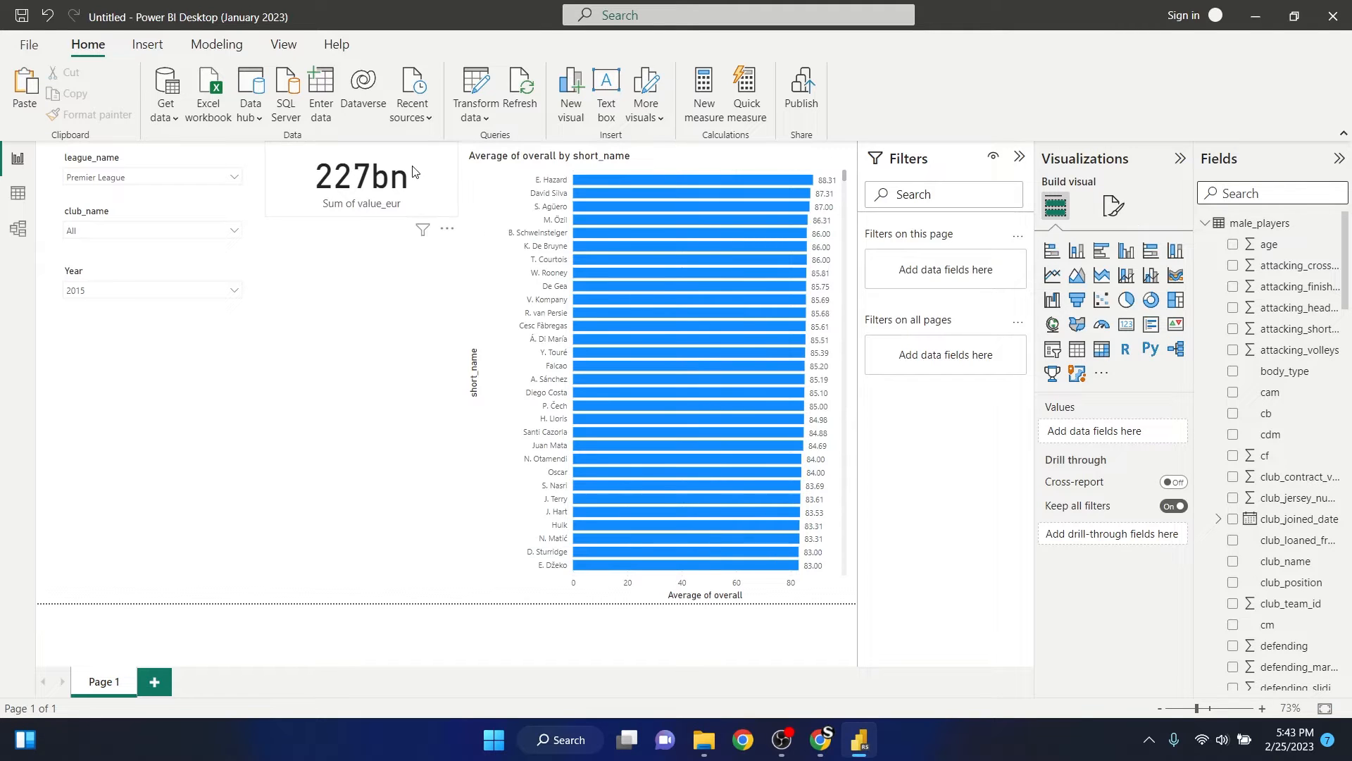
{"action": "left_click", "coordinate": [373, 272]}
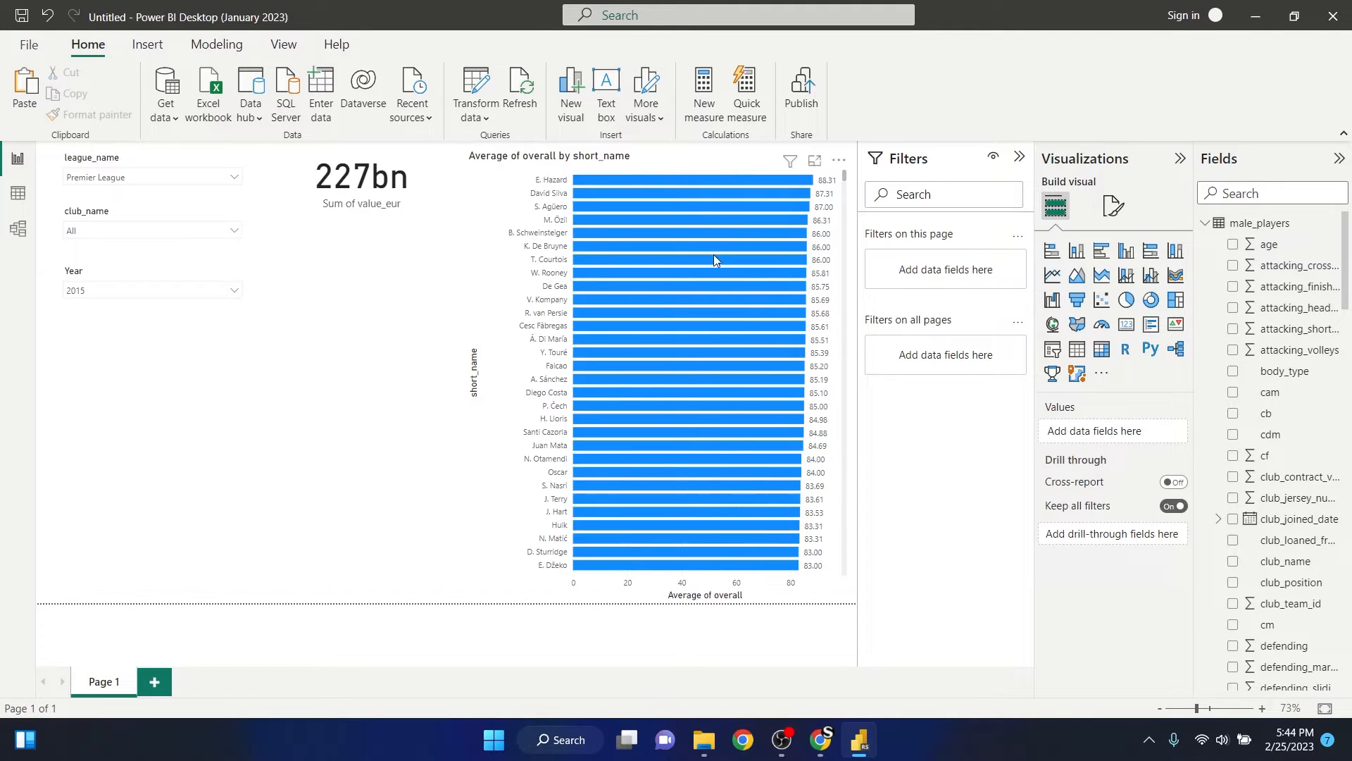
{"action": "left_click", "coordinate": [1126, 324]}
{"action": "left_click_drag", "start_coordinate": [376, 311], "coordinate": [395, 292]}
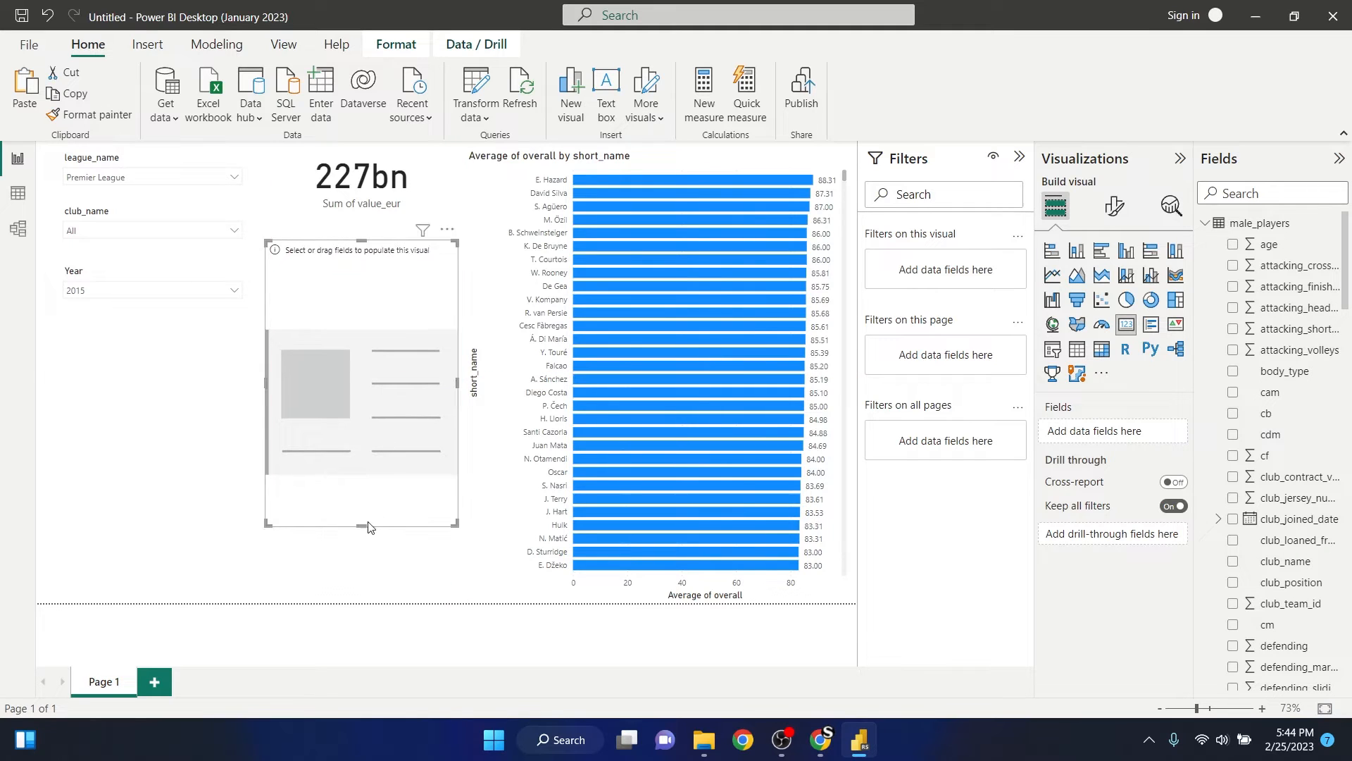
{"action": "left_click_drag", "start_coordinate": [372, 525], "coordinate": [394, 331]}
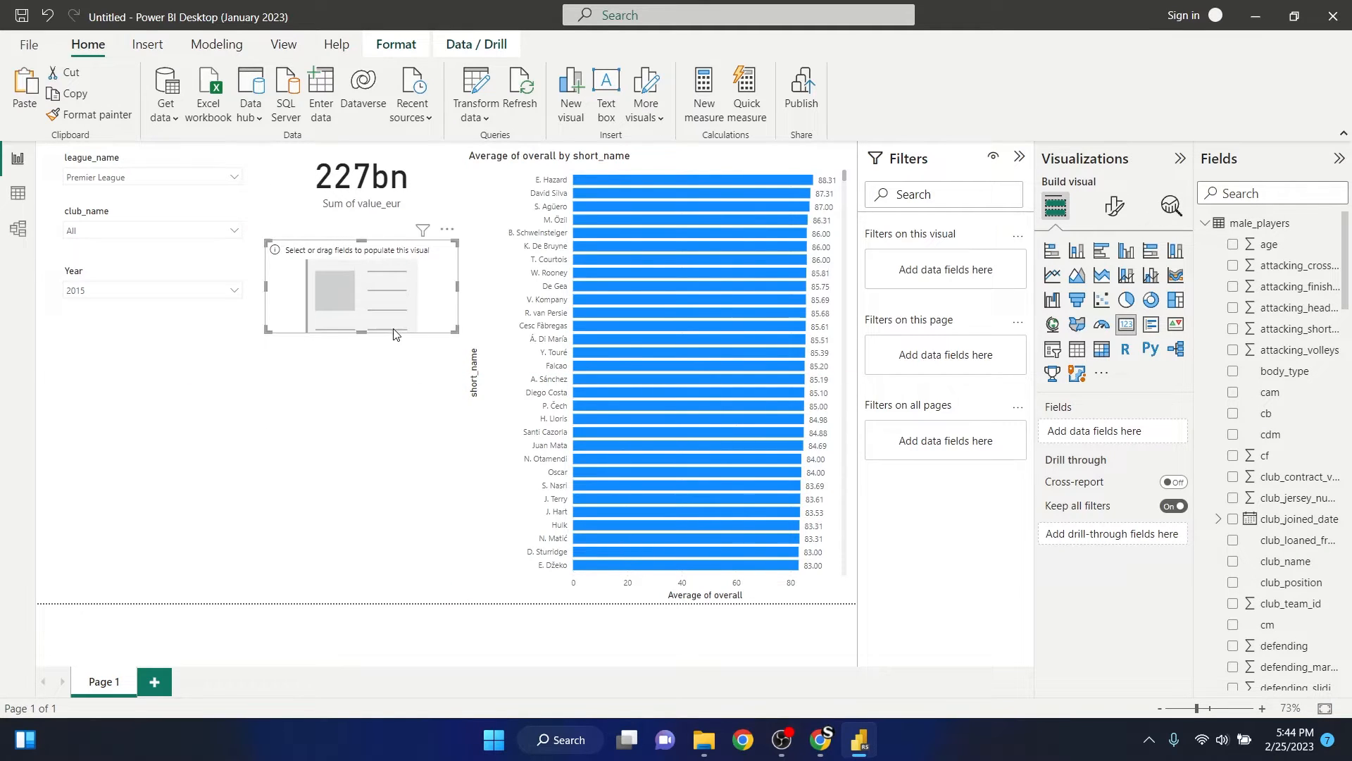
- Show the sum of wage_eur in the second card, reduce its height and move it up beneath the value_eur card
{"action": "left_click", "coordinate": [1290, 193]}
{"action": "type", "text": "sa"}
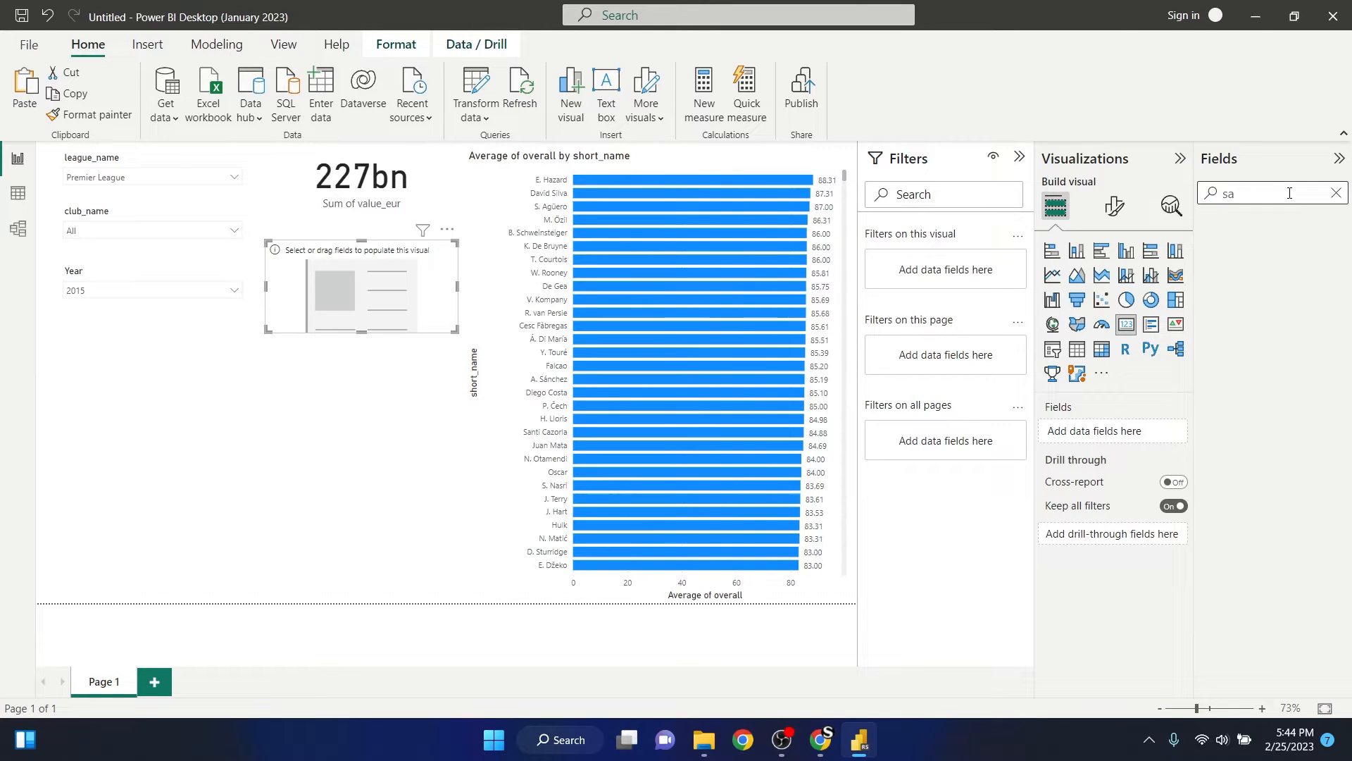
{"action": "key", "text": "BackSpace"}
{"action": "key", "text": "BackSpace"}
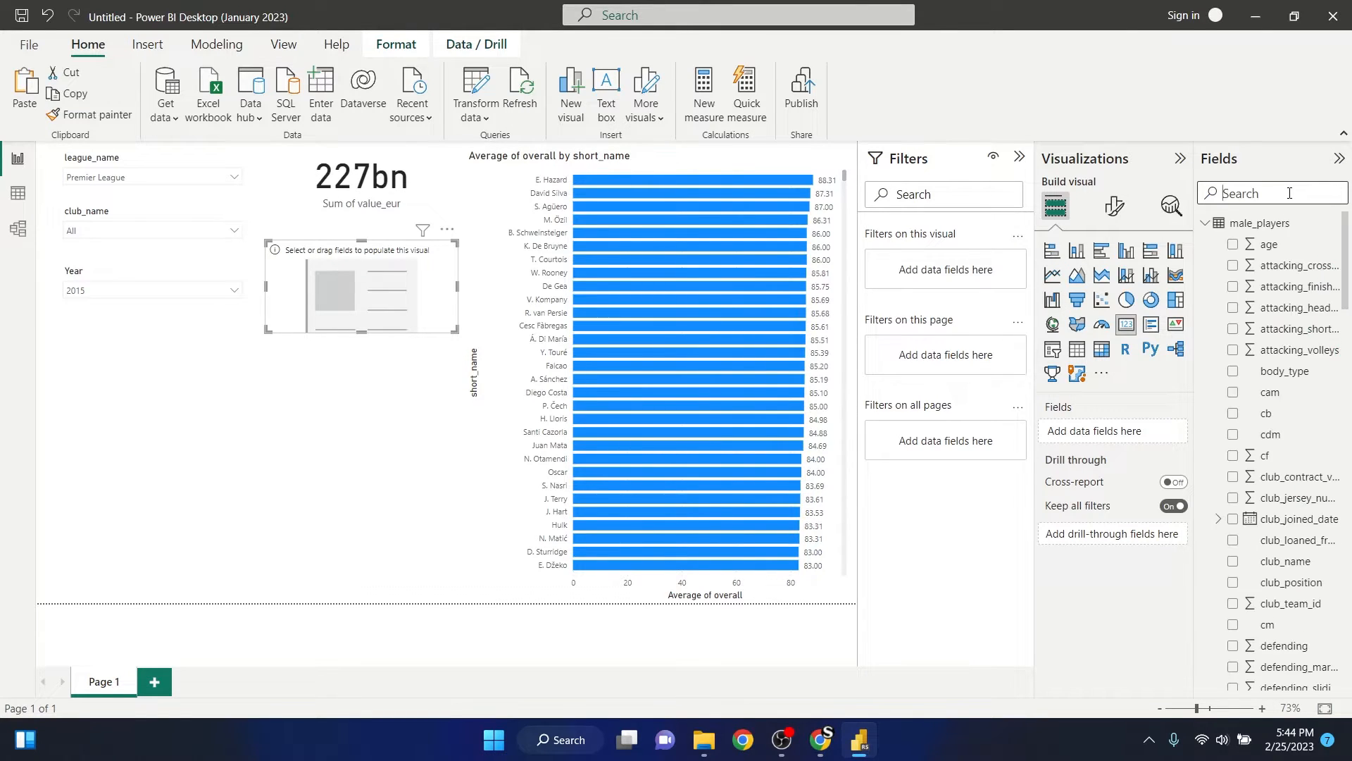
{"action": "type", "text": "wa"}
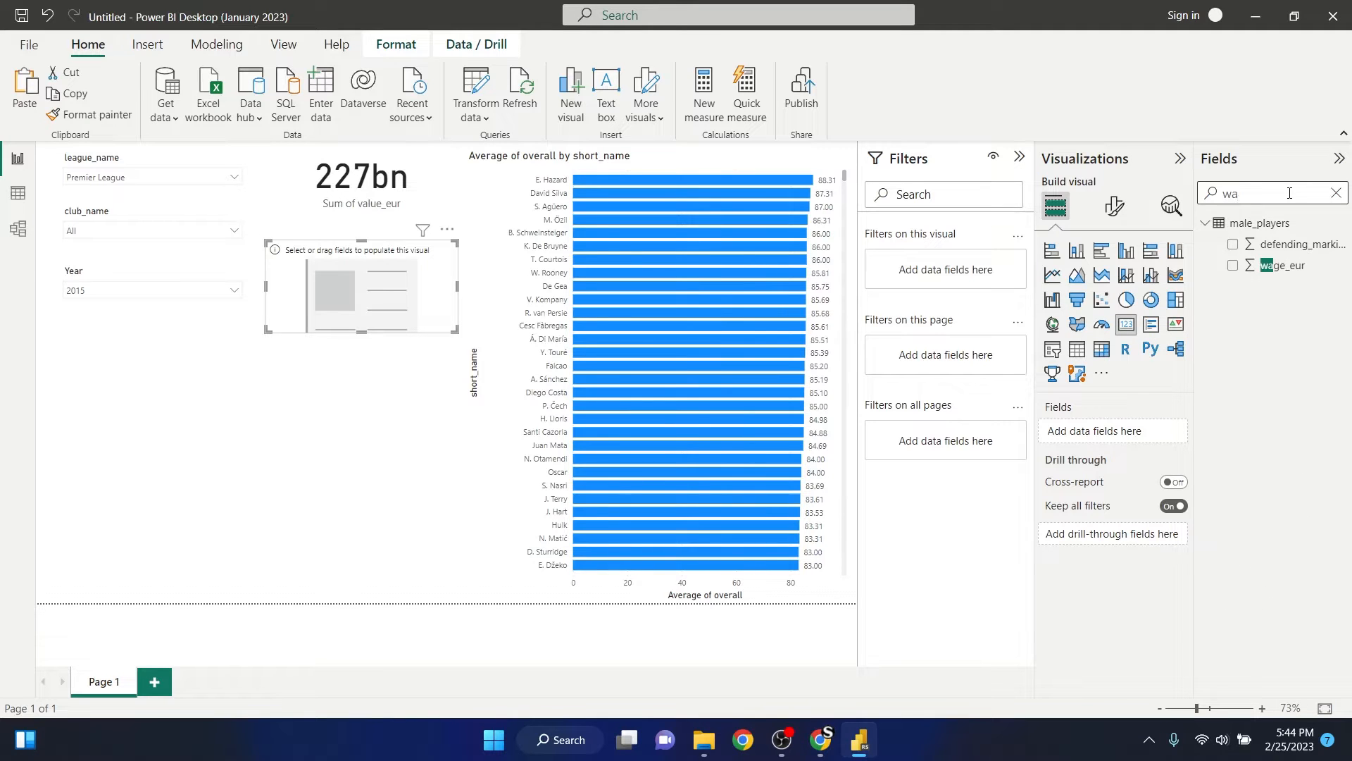
{"action": "type", "text": "ge"}
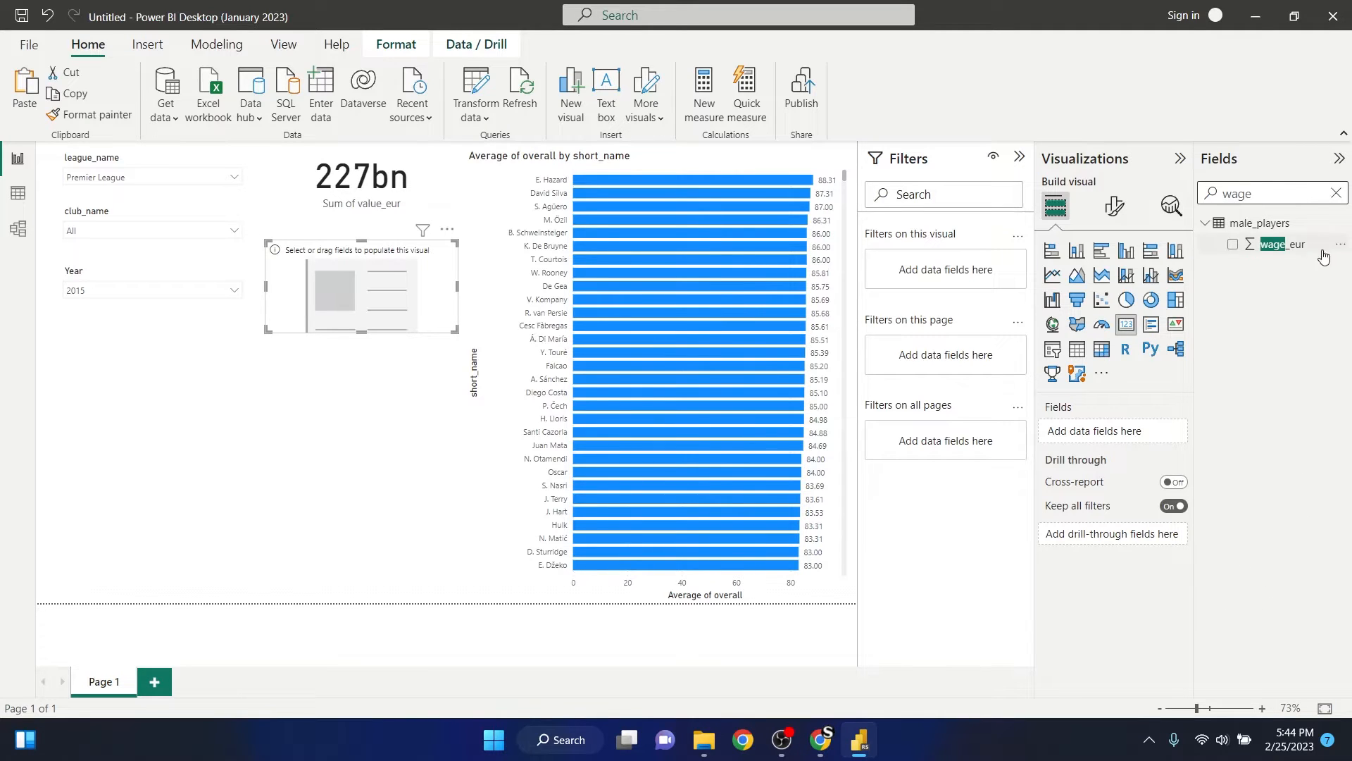
{"action": "left_click", "coordinate": [1232, 243]}
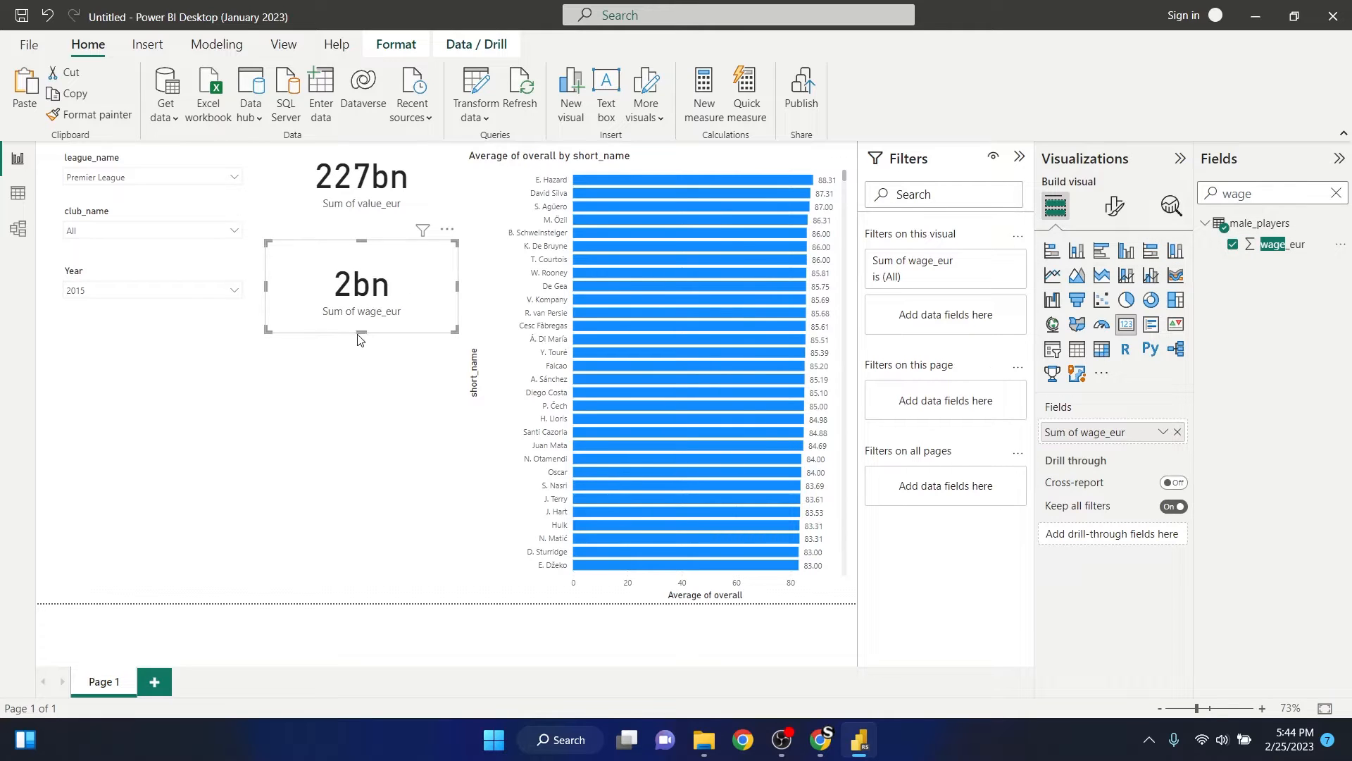
{"action": "left_click_drag", "start_coordinate": [363, 330], "coordinate": [362, 317]}
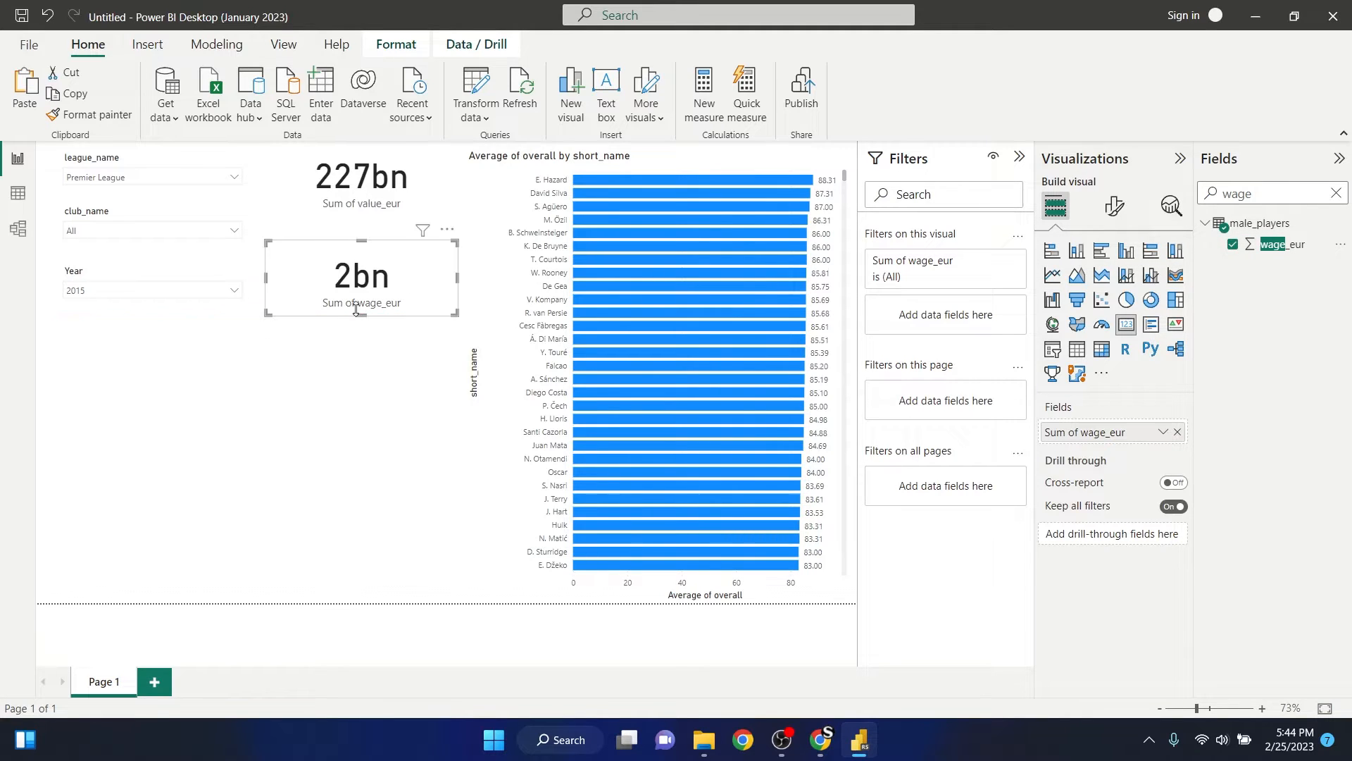
{"action": "left_click", "coordinate": [341, 357]}
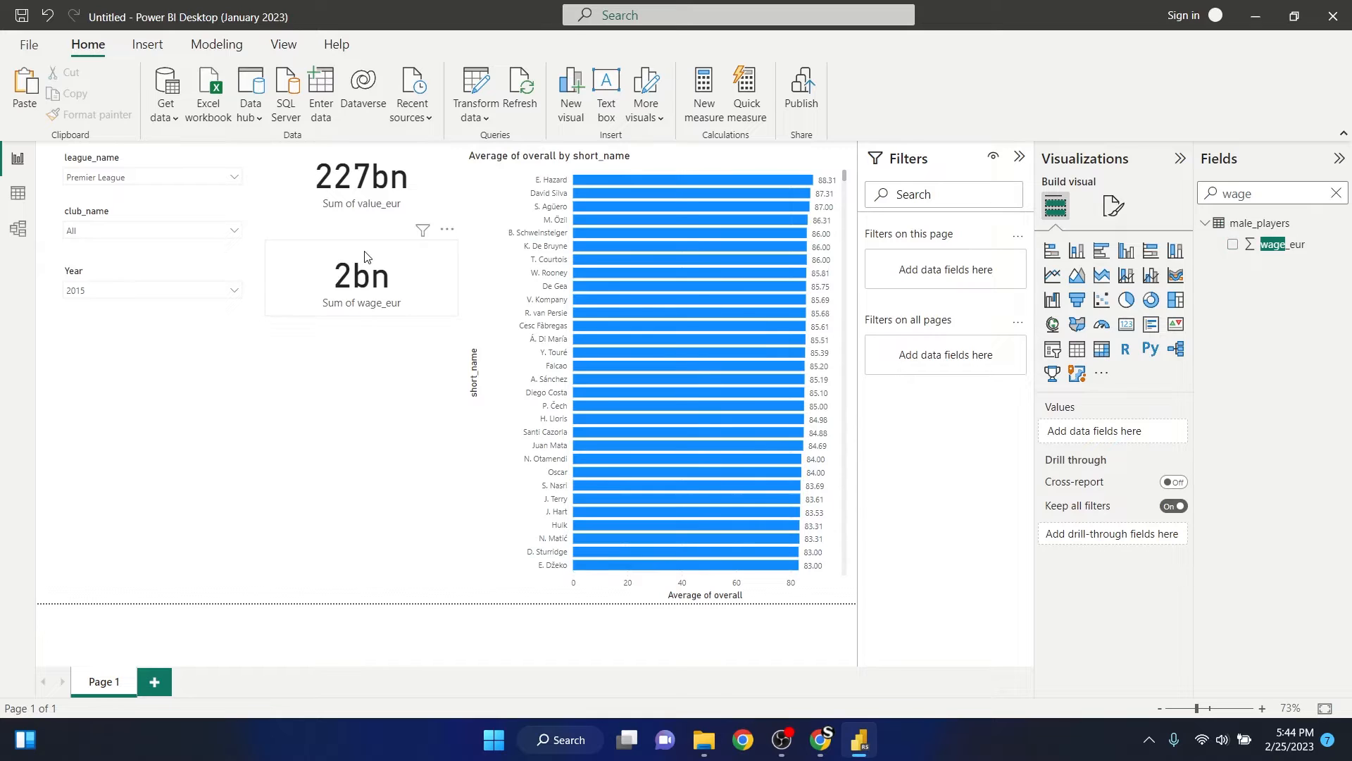
- Clear the field search, add a third card visual below the wage_eur card and reduce its height
{"action": "left_click", "coordinate": [1337, 195]}
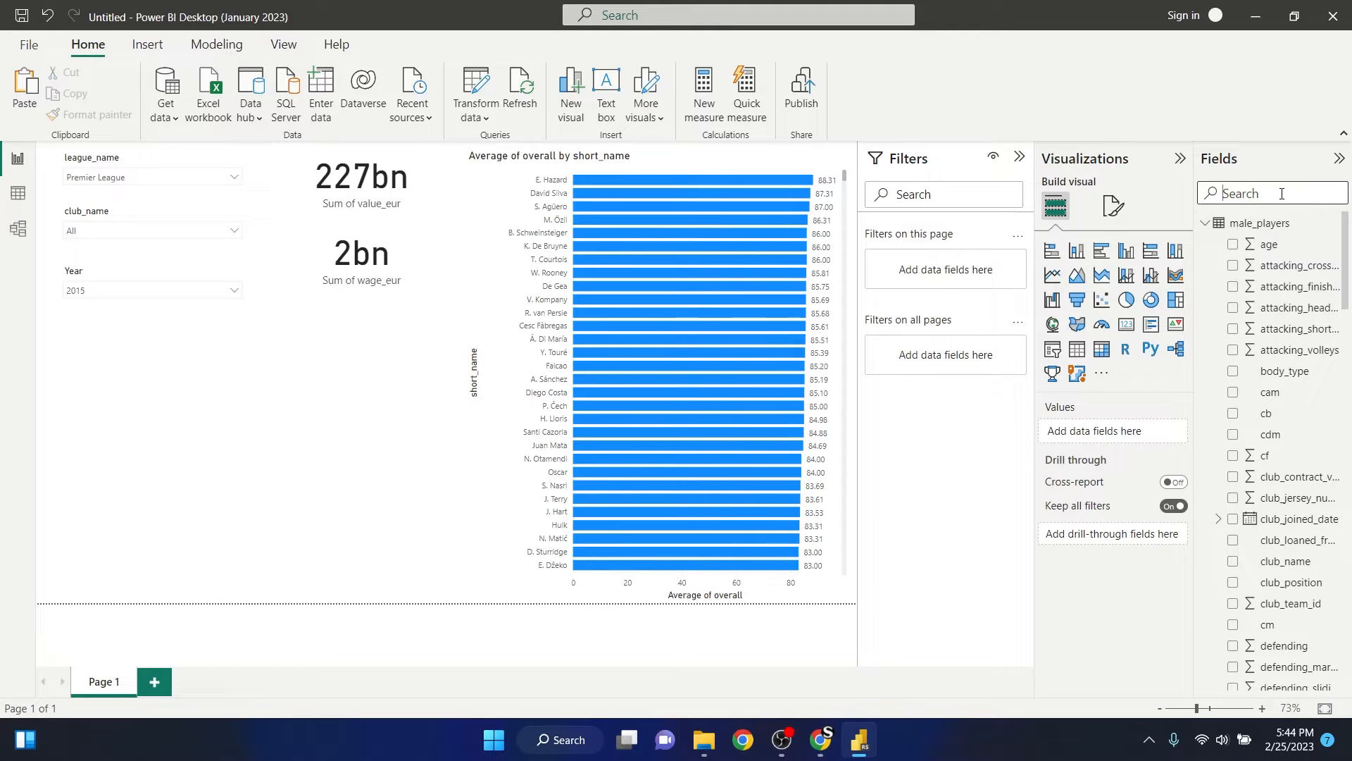
{"action": "left_click", "coordinate": [1127, 324]}
{"action": "left_click_drag", "start_coordinate": [172, 365], "coordinate": [374, 350]}
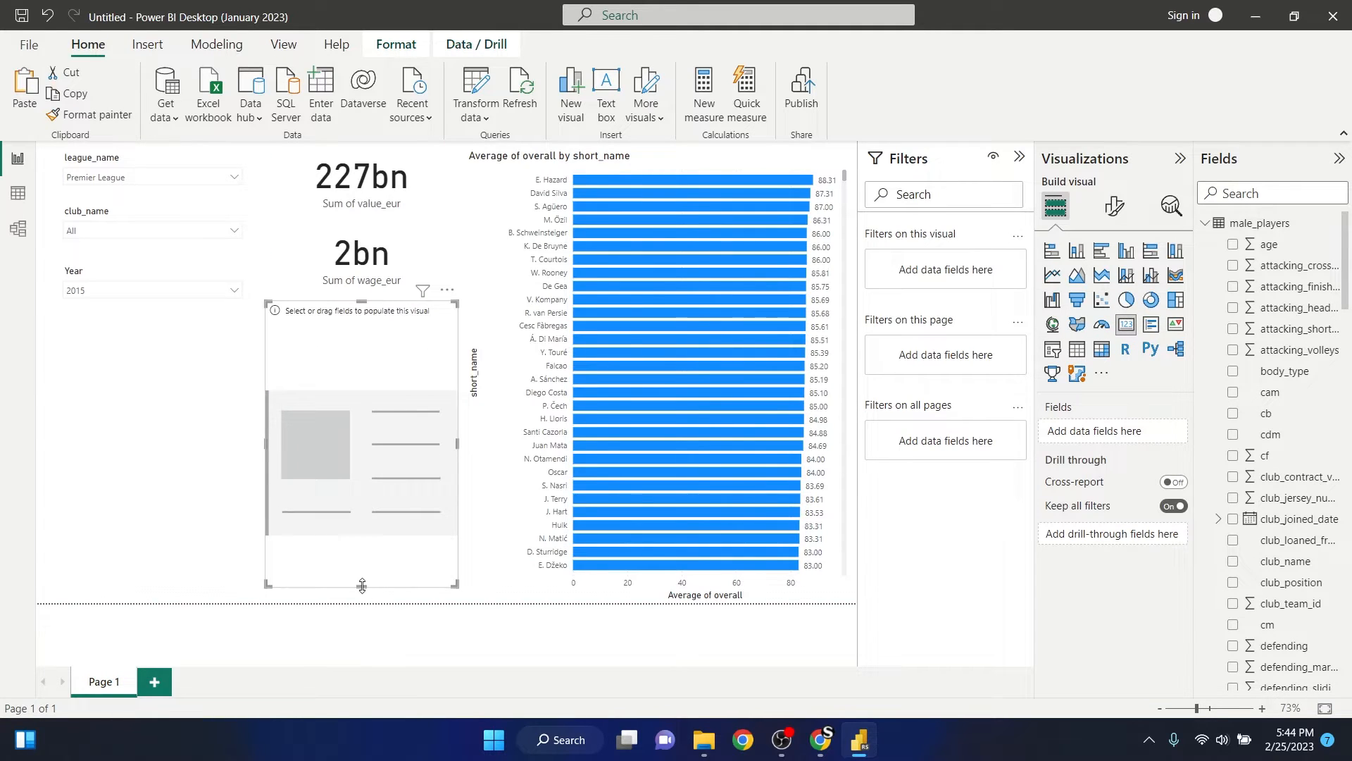
{"action": "left_click_drag", "start_coordinate": [372, 593], "coordinate": [388, 376]}
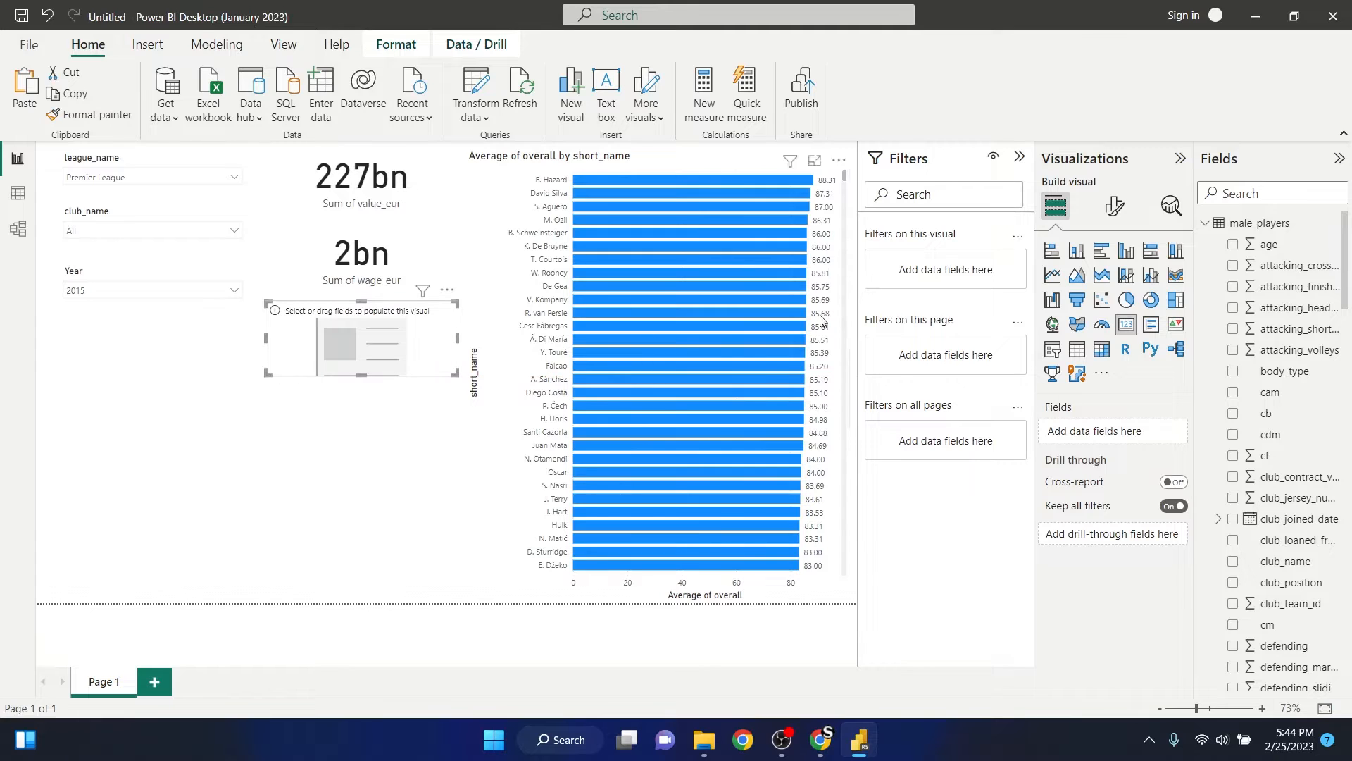
- Add the age field to the empty third card and summarize it as Average
{"action": "left_click", "coordinate": [1233, 244]}
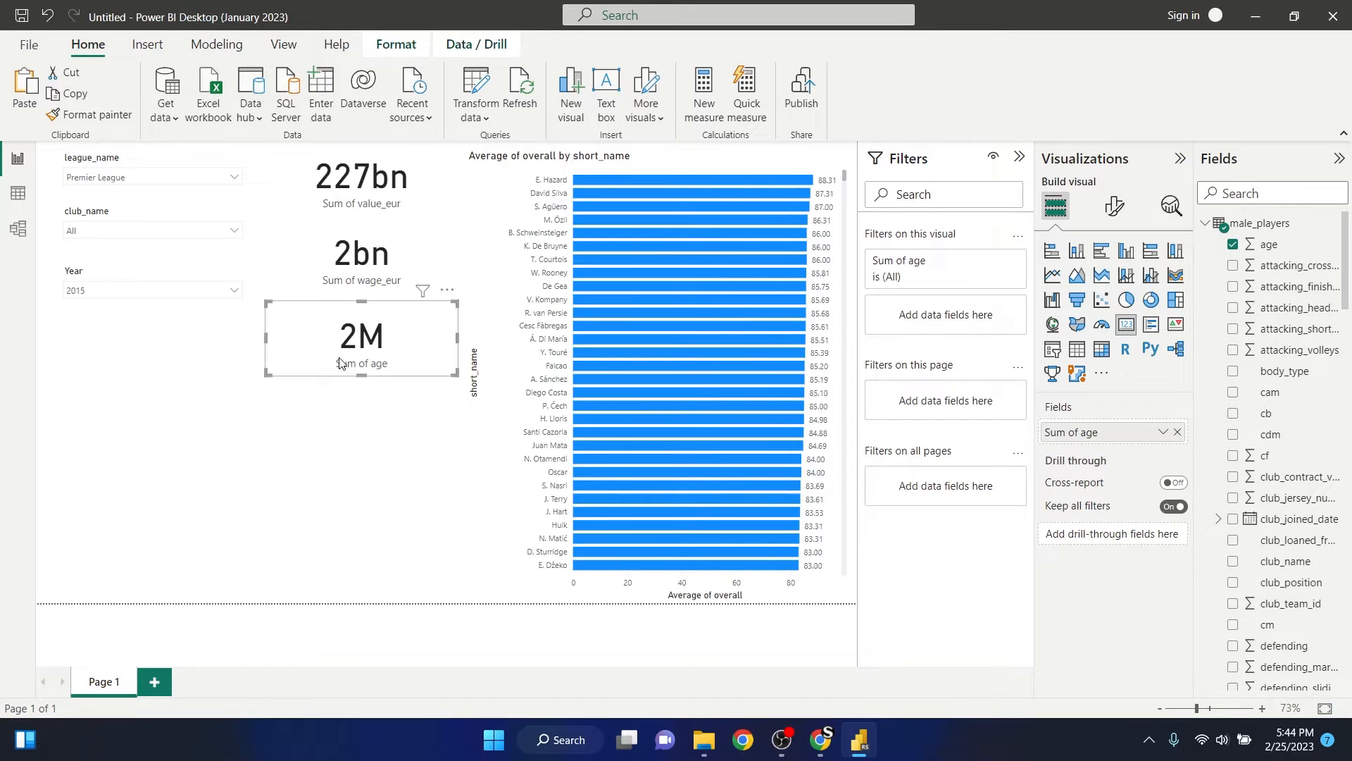
{"action": "left_click", "coordinate": [1164, 432]}
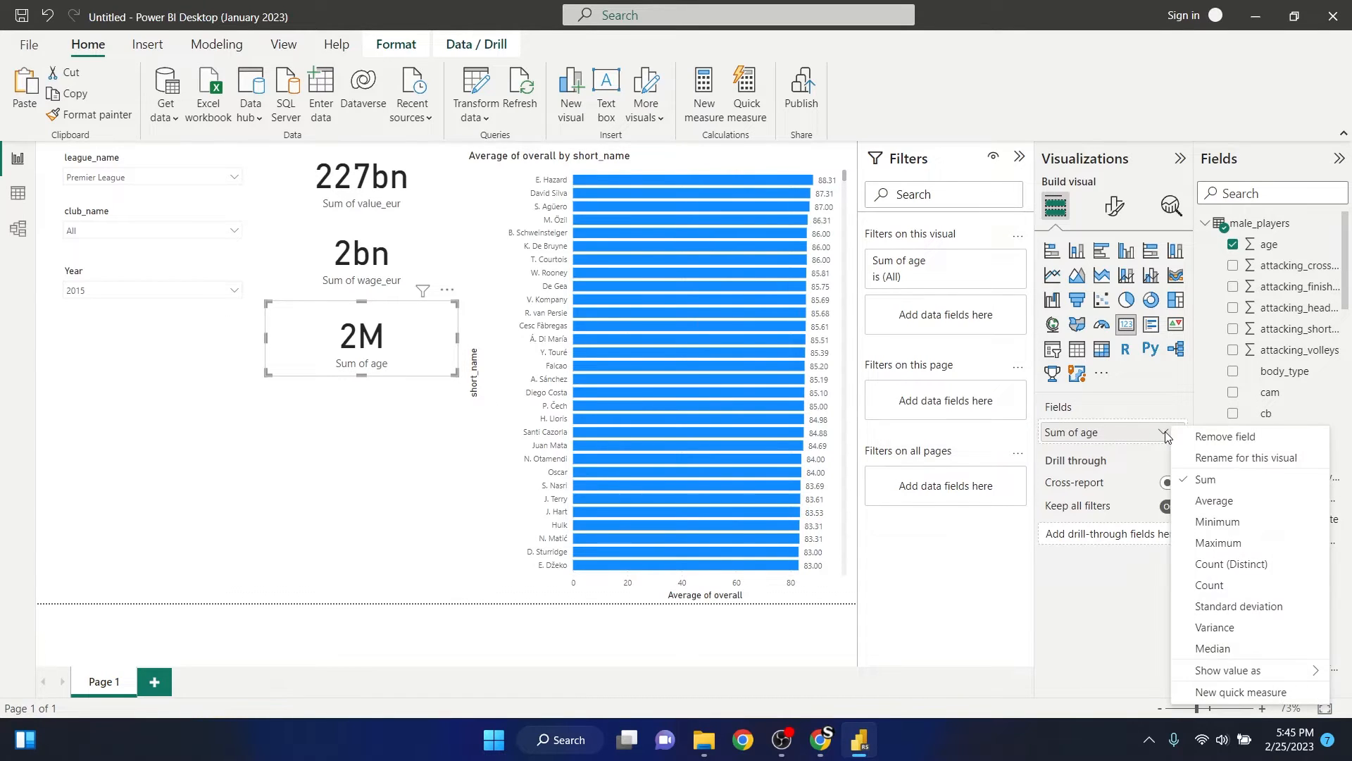
{"action": "left_click", "coordinate": [1215, 501]}
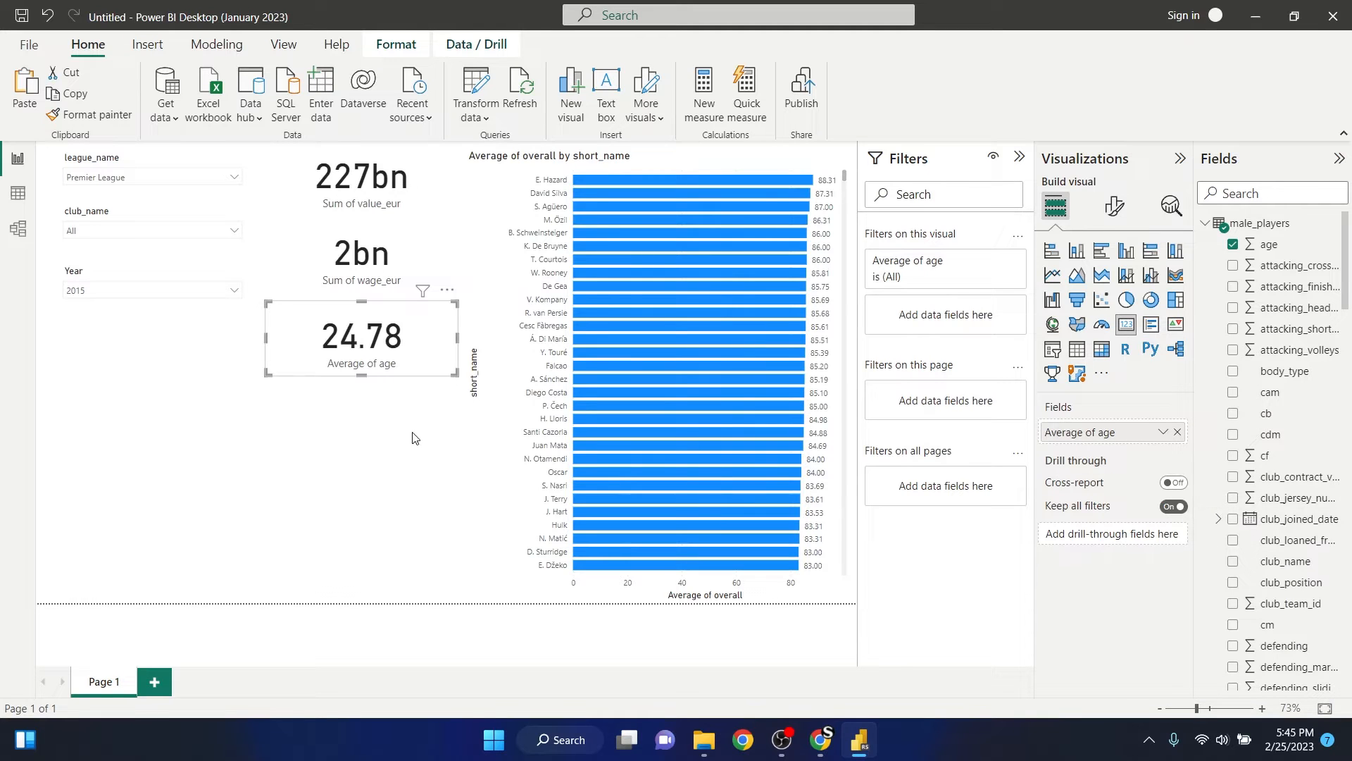
{"action": "left_click", "coordinate": [349, 432]}
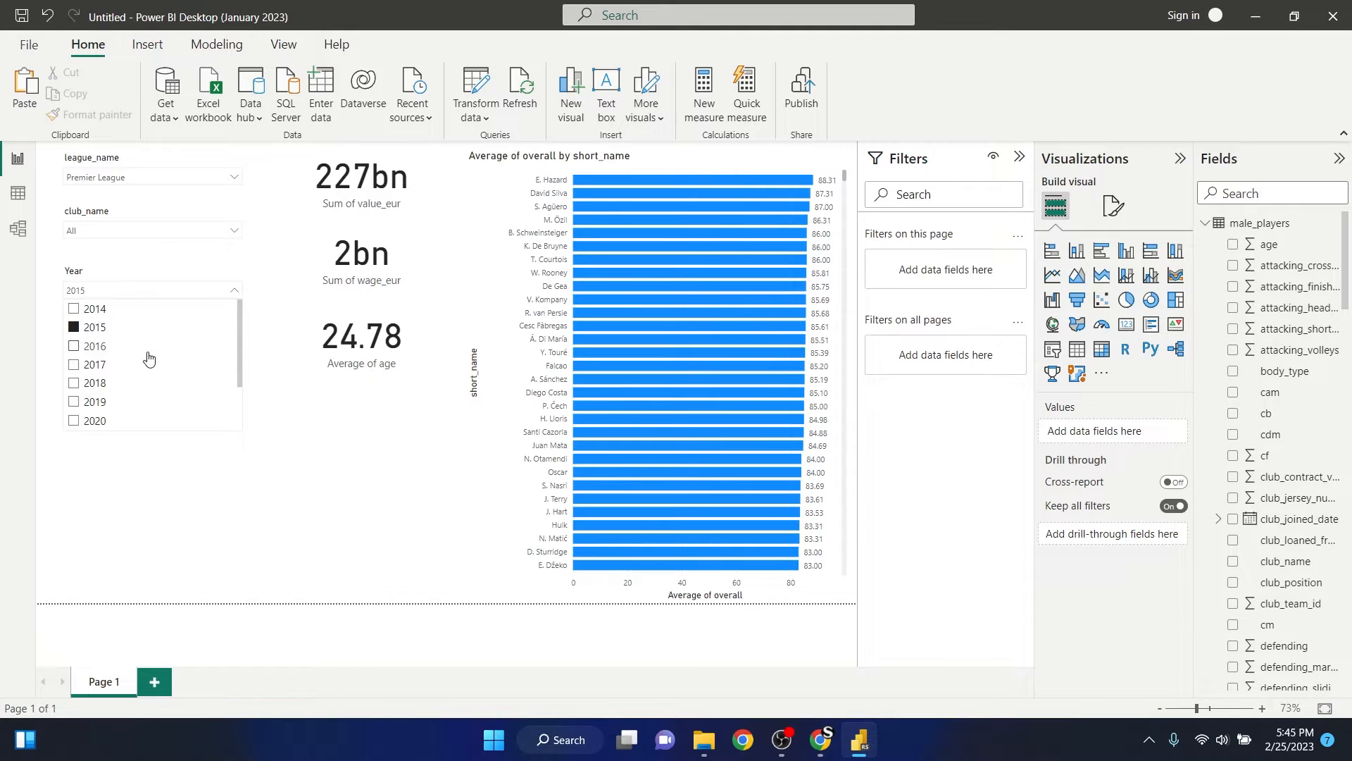
- Filter the report to 2020 with the Year slicer and collapse its list
{"action": "scroll", "coordinate": [141, 363], "scroll_direction": "down", "scroll_amount": 1}
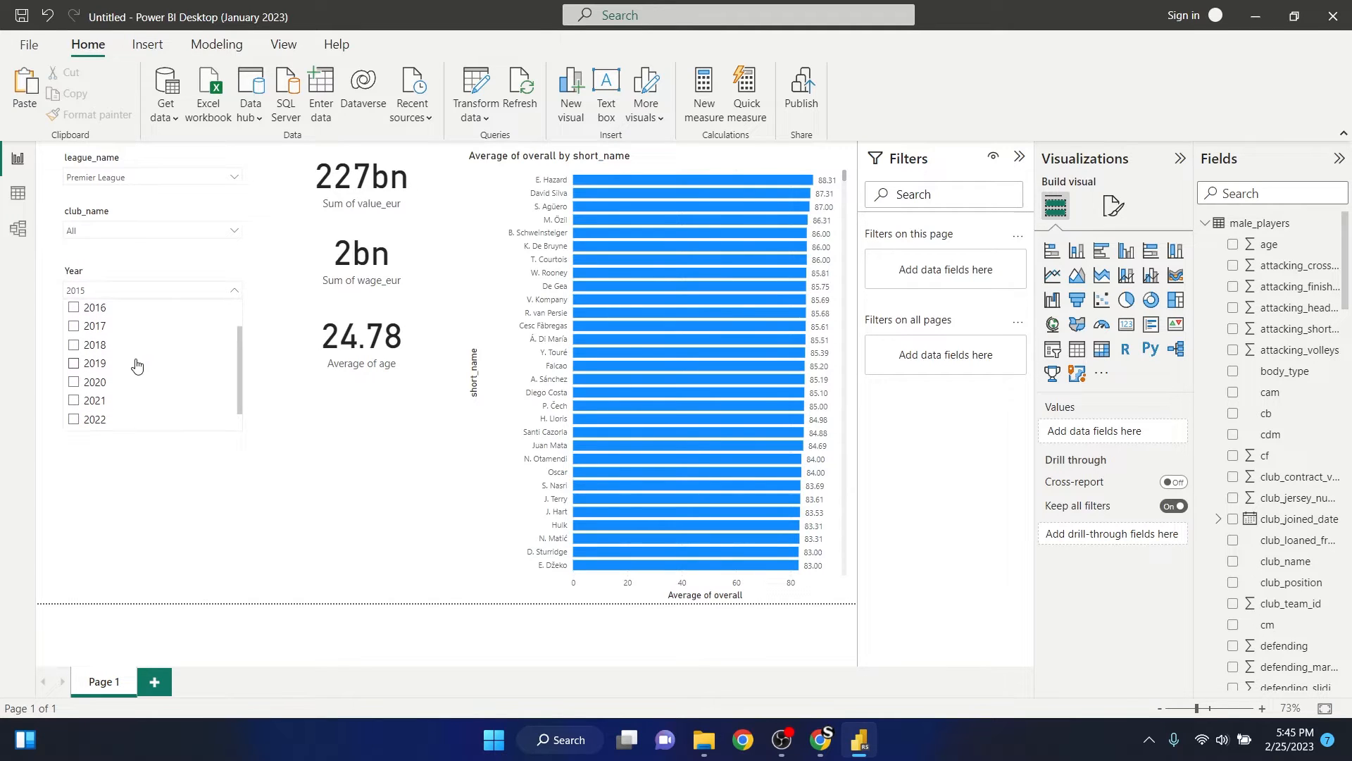
{"action": "left_click", "coordinate": [73, 382]}
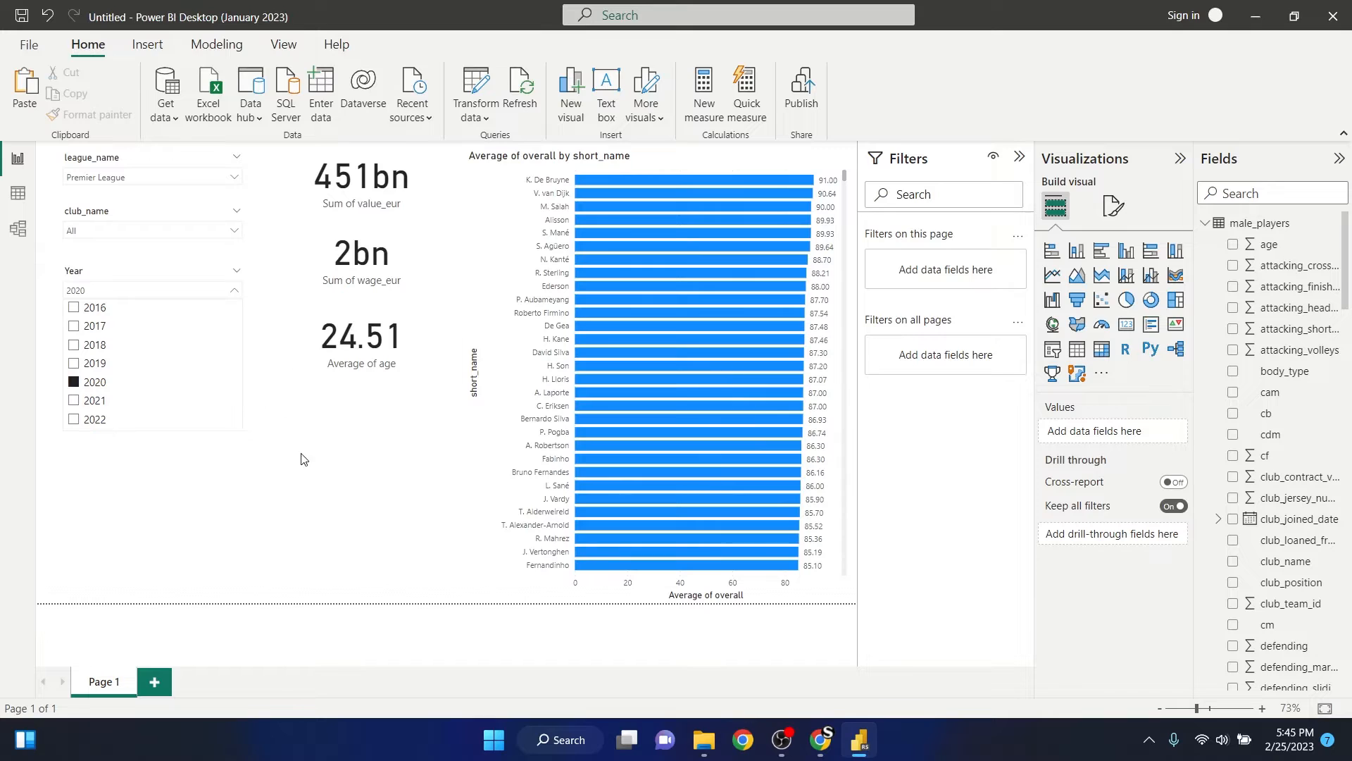
{"action": "left_click", "coordinate": [247, 428]}
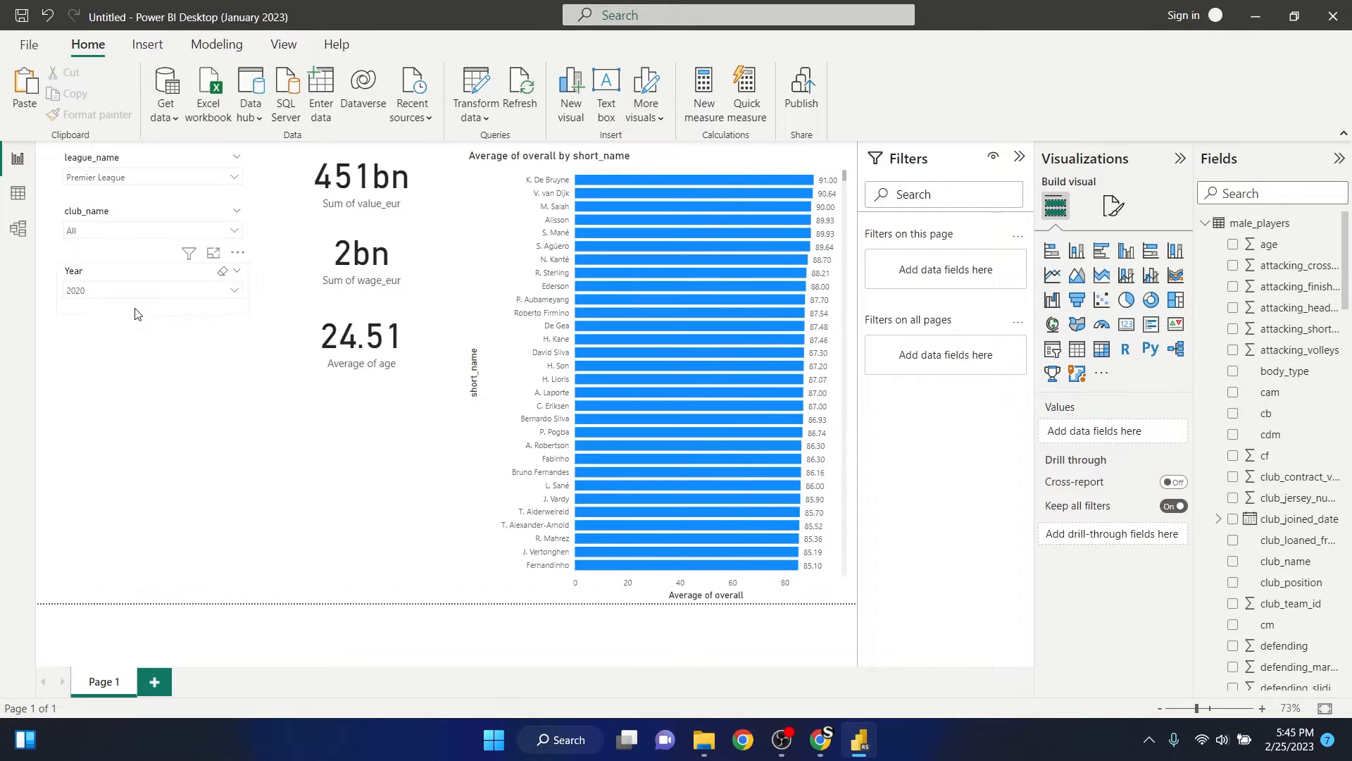
- Filter the report to Chelsea with the club_name slicer and collapse its list
{"action": "left_click", "coordinate": [103, 231]}
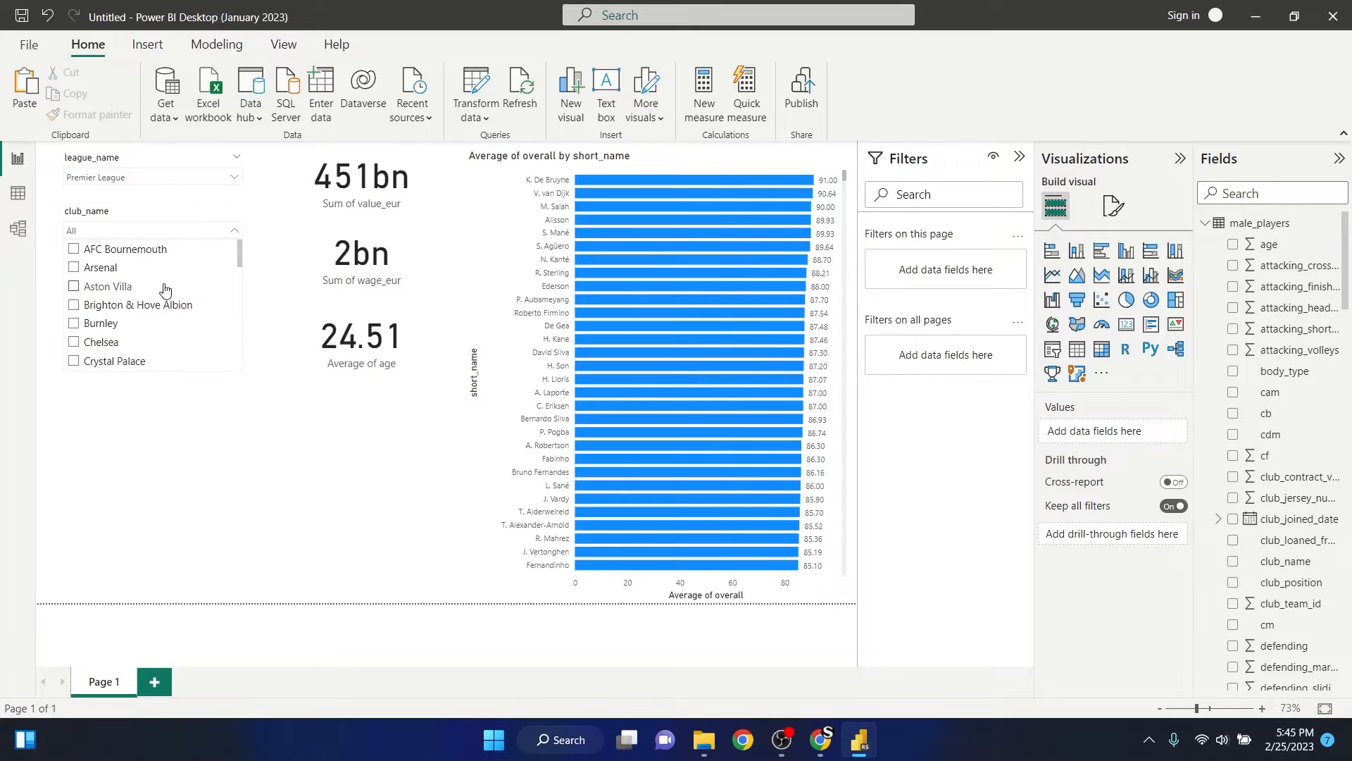
{"action": "scroll", "coordinate": [153, 293], "scroll_direction": "down", "scroll_amount": 5}
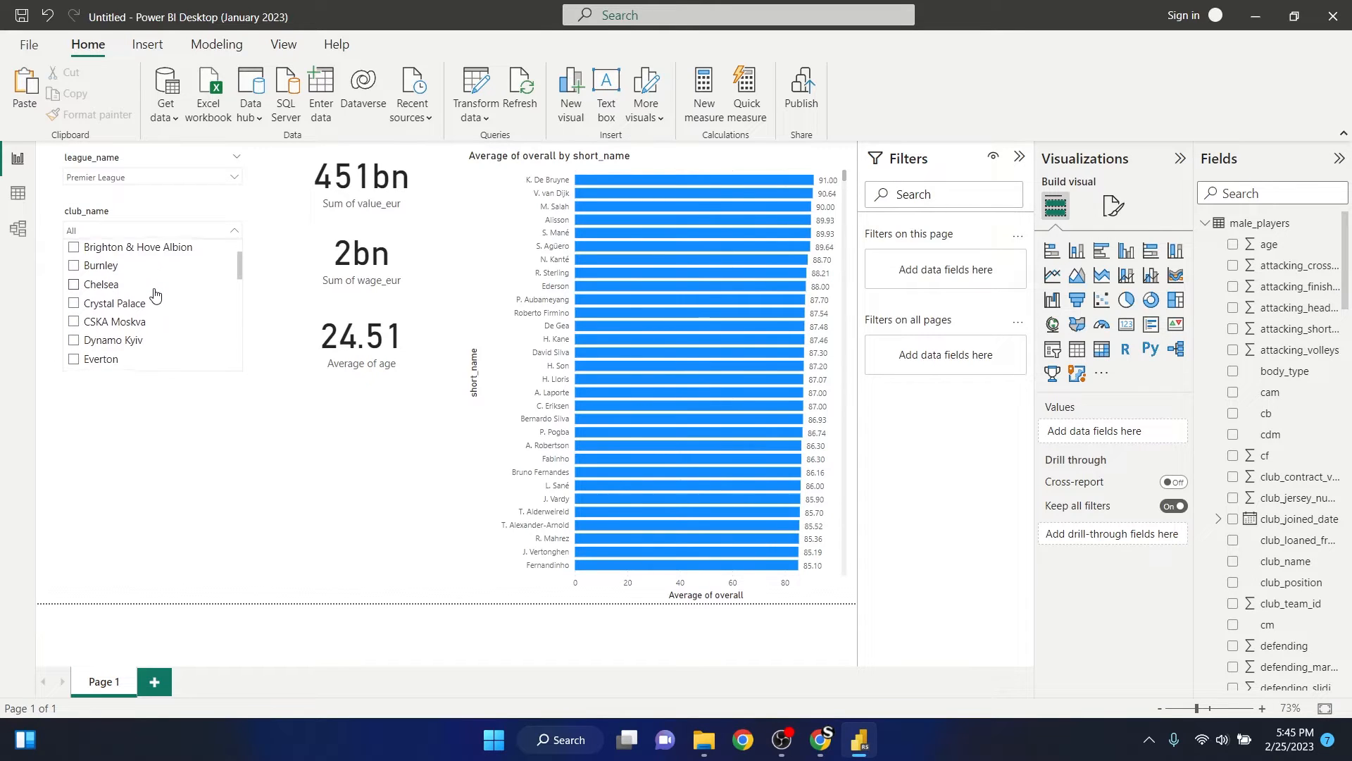
{"action": "scroll", "coordinate": [152, 294], "scroll_direction": "up", "scroll_amount": 2}
{"action": "left_click", "coordinate": [107, 286]}
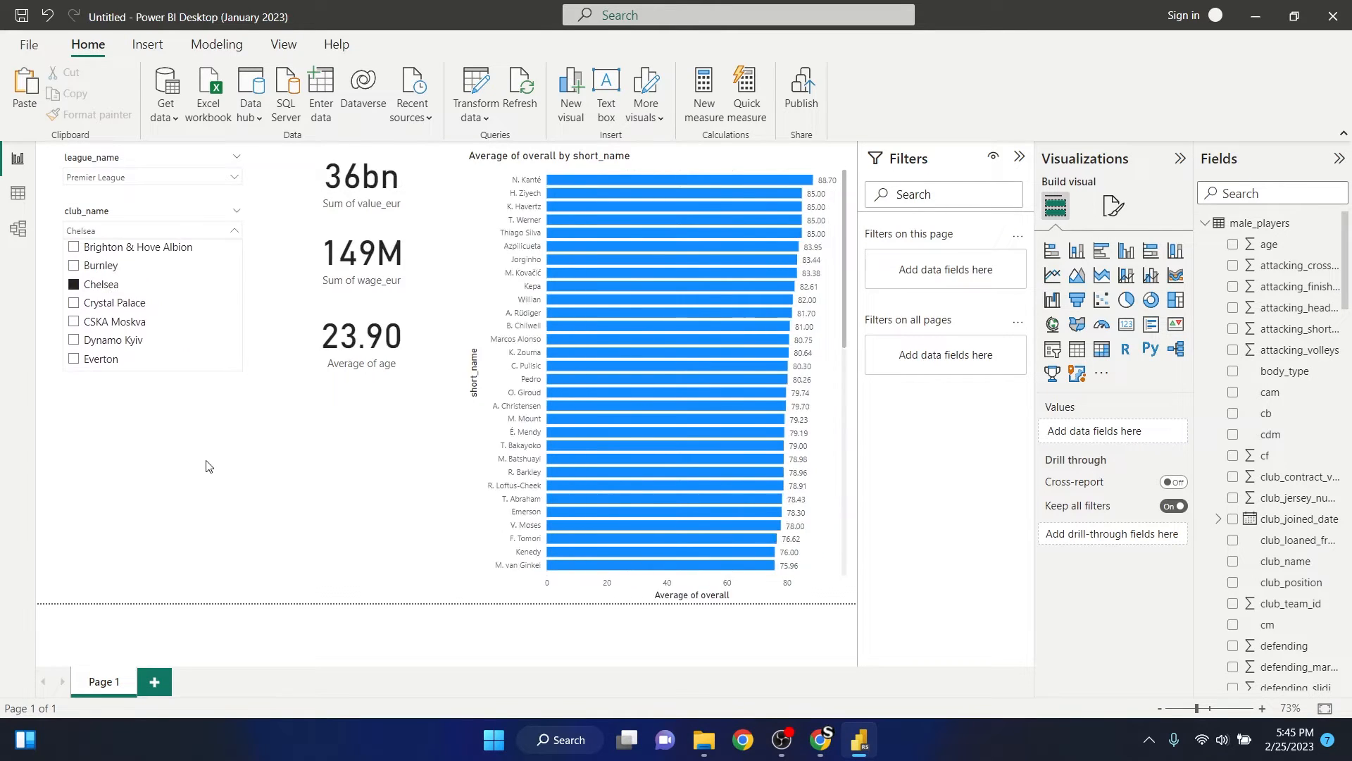
{"action": "left_click", "coordinate": [216, 396]}
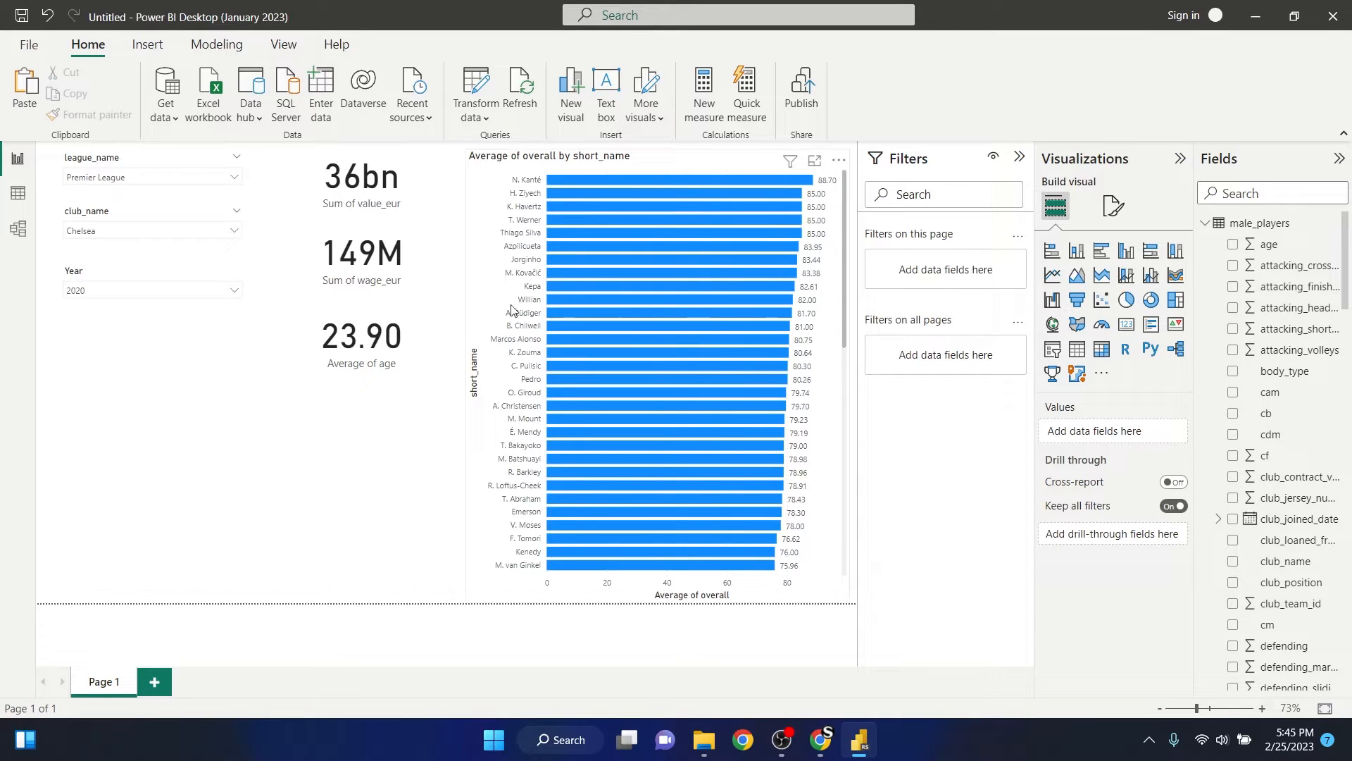
- Narrow the value_eur, wage_eur and age cards to the same width by pulling in their right edges
{"action": "left_click", "coordinate": [433, 182]}
{"action": "left_click_drag", "start_coordinate": [460, 180], "coordinate": [414, 180]}
{"action": "left_click", "coordinate": [322, 248]}
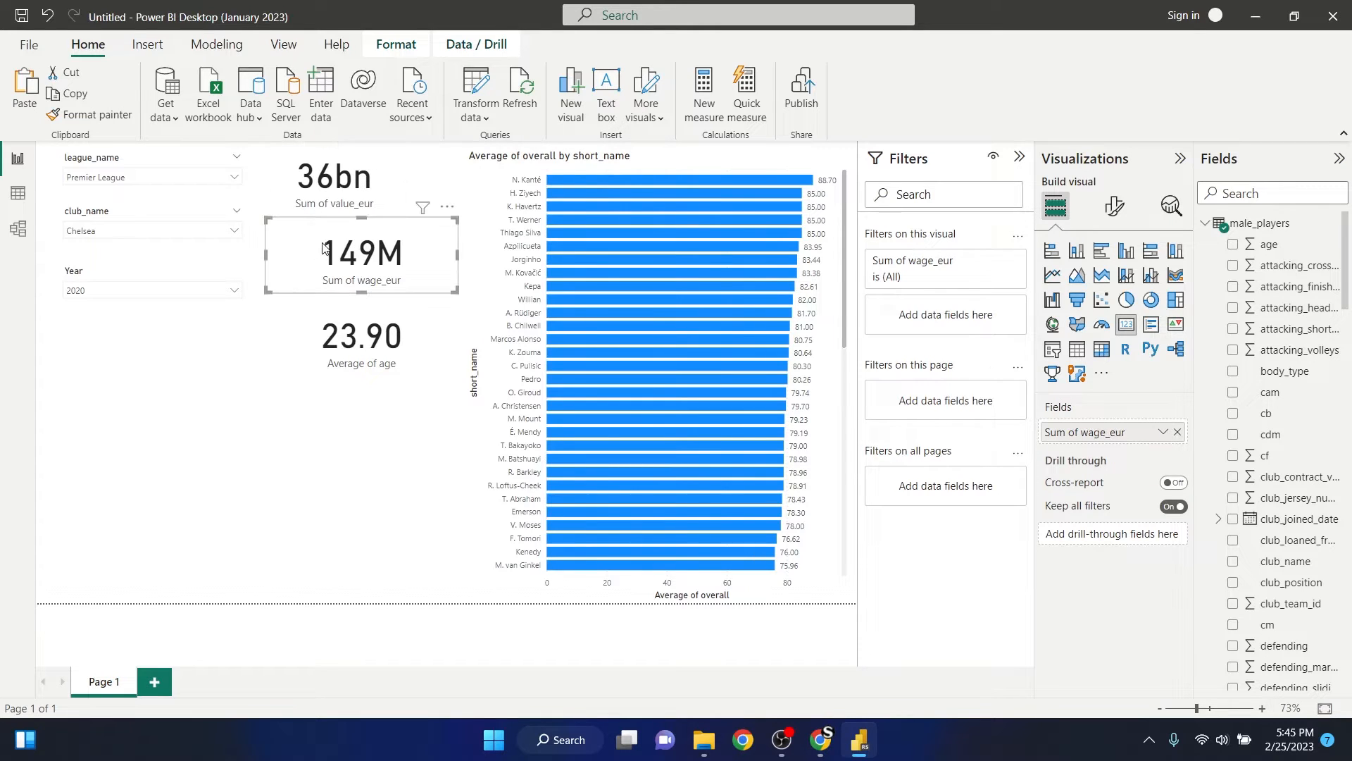
{"action": "left_click_drag", "start_coordinate": [458, 255], "coordinate": [413, 259]}
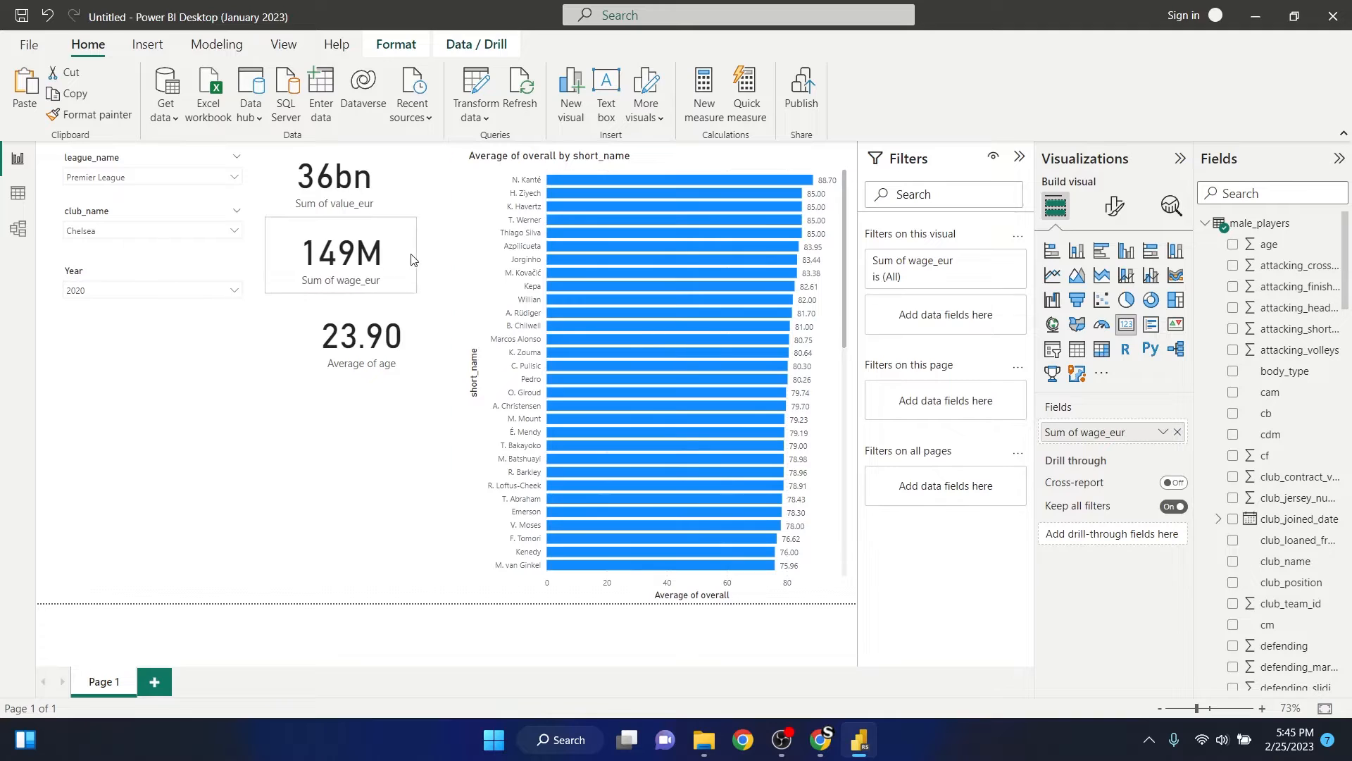
{"action": "left_click", "coordinate": [448, 334]}
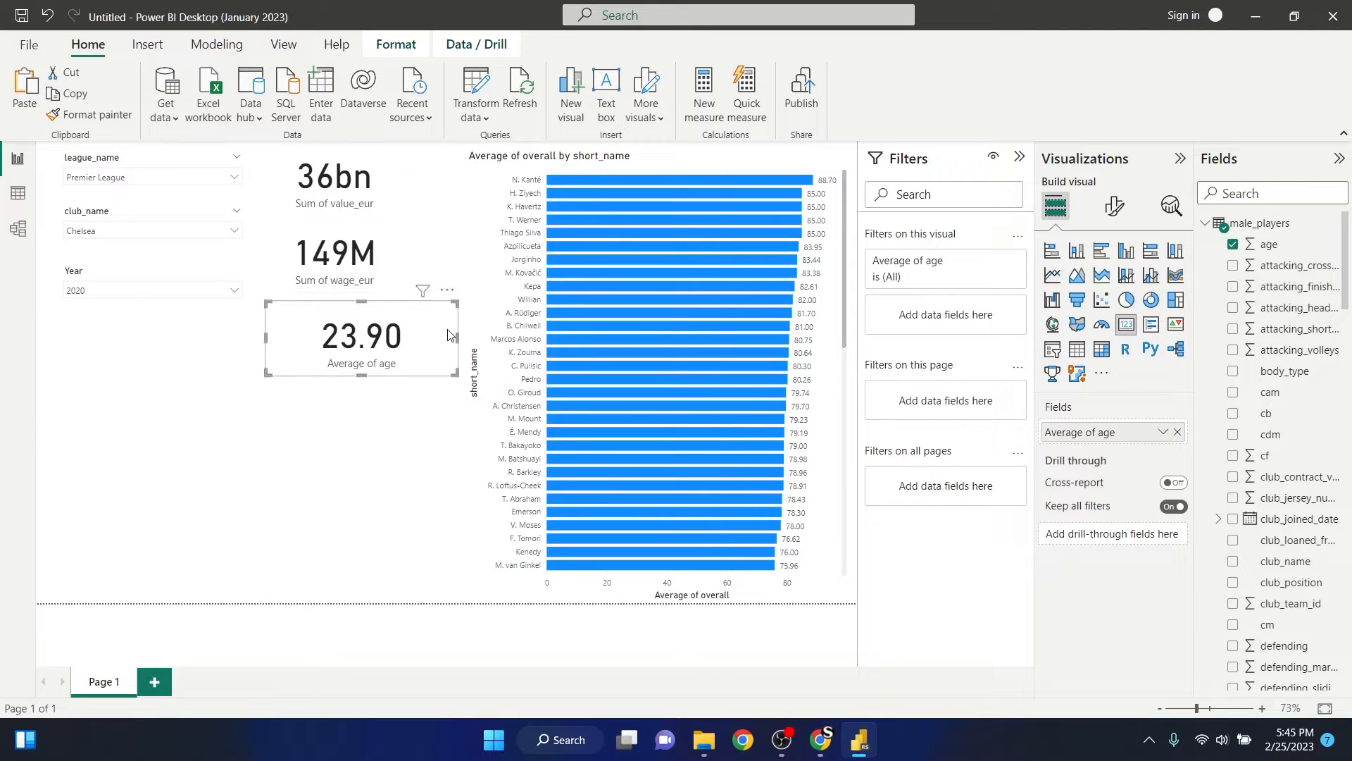
{"action": "left_click_drag", "start_coordinate": [456, 337], "coordinate": [407, 334]}
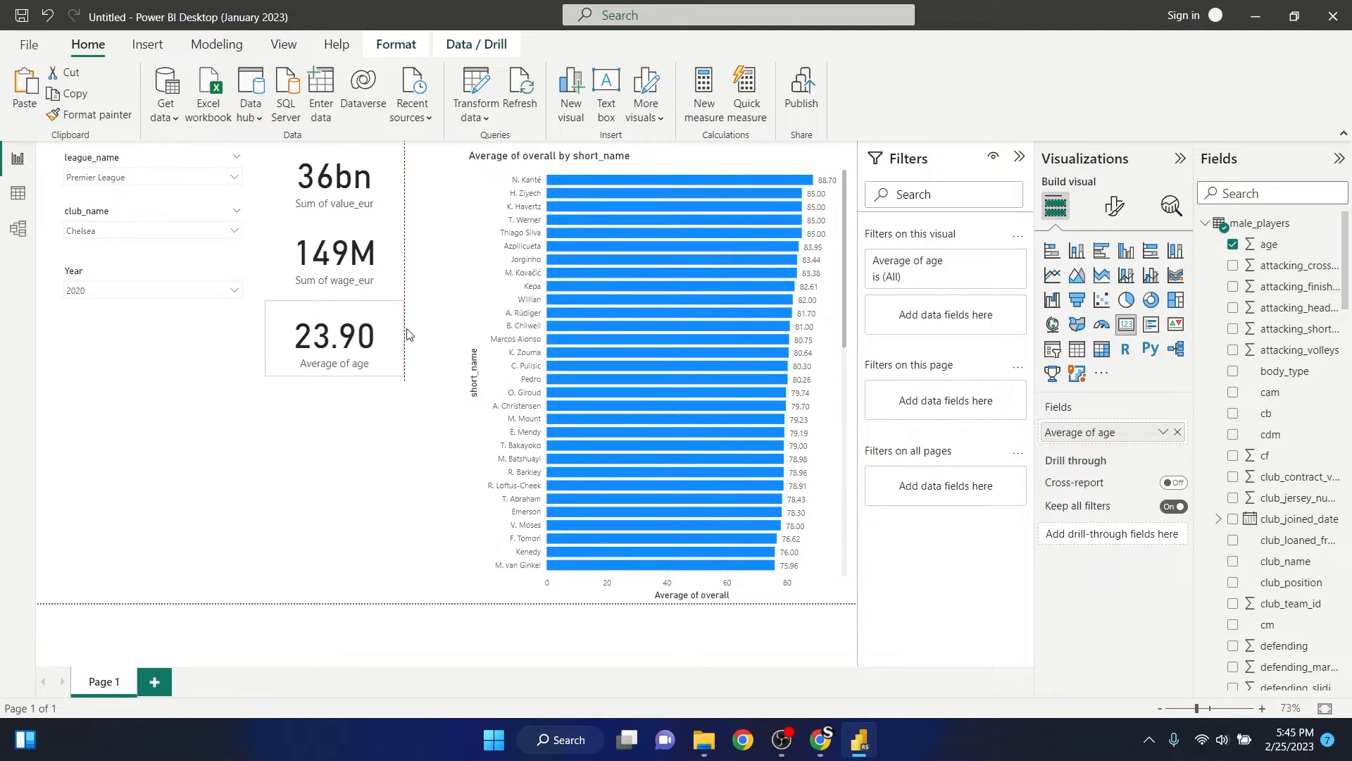
{"action": "left_click", "coordinate": [434, 323]}
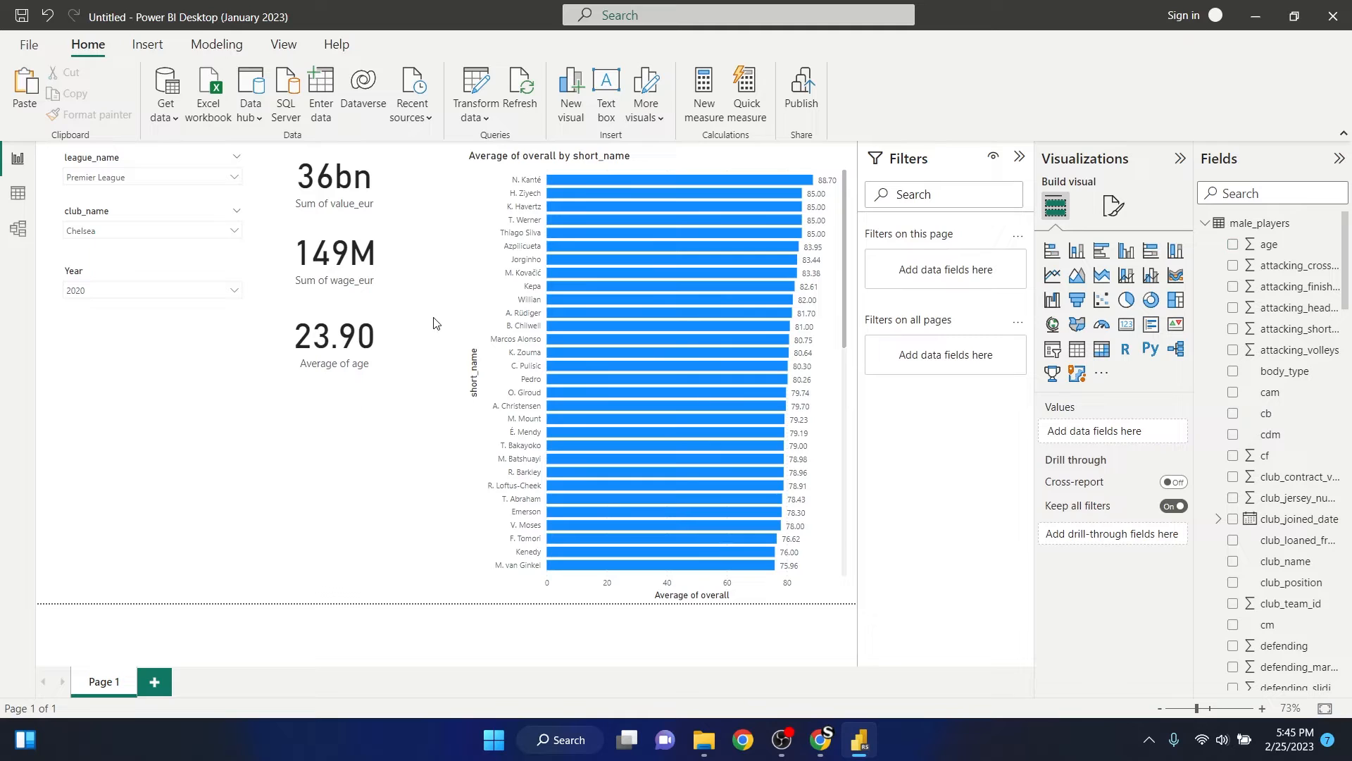
- Narrow the average-overall bar chart from its left edge to free space beside the cards
{"action": "left_click", "coordinate": [497, 208]}
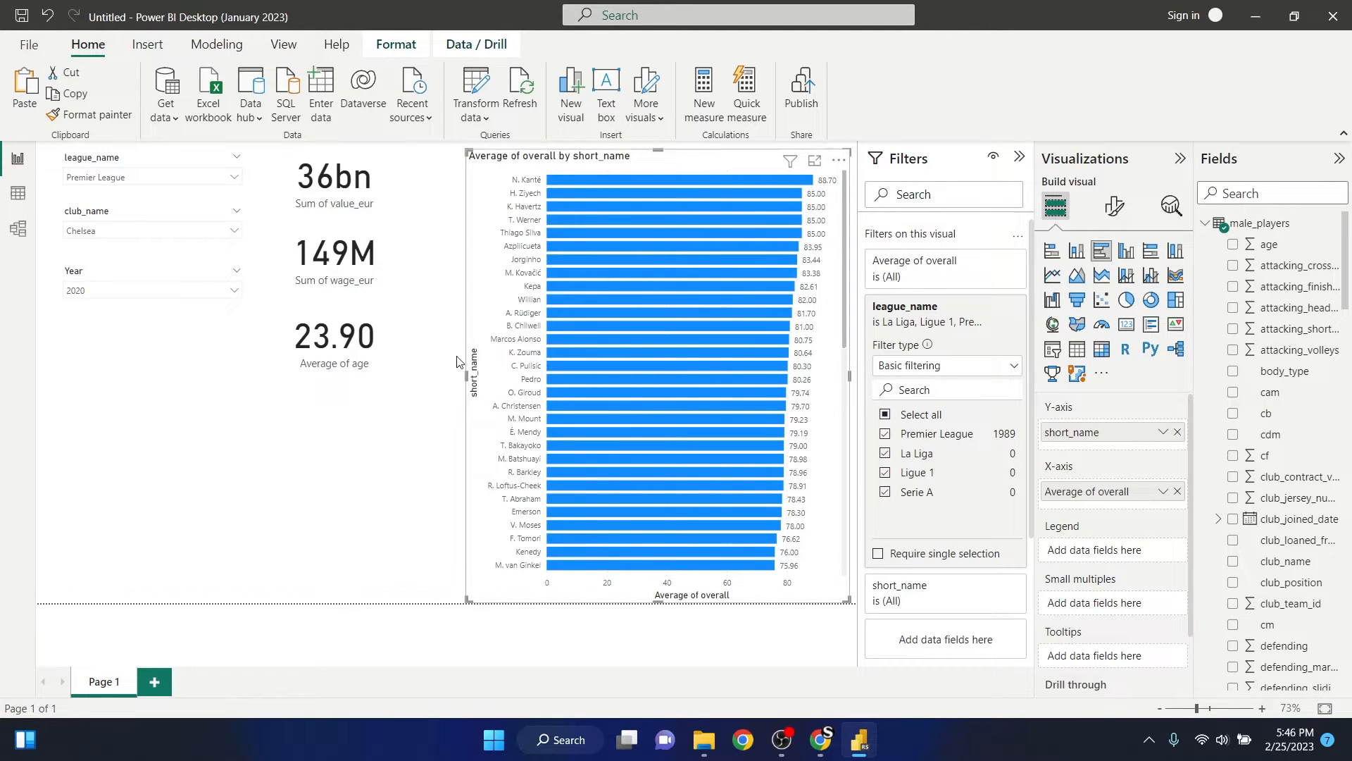
{"action": "left_click", "coordinate": [451, 245]}
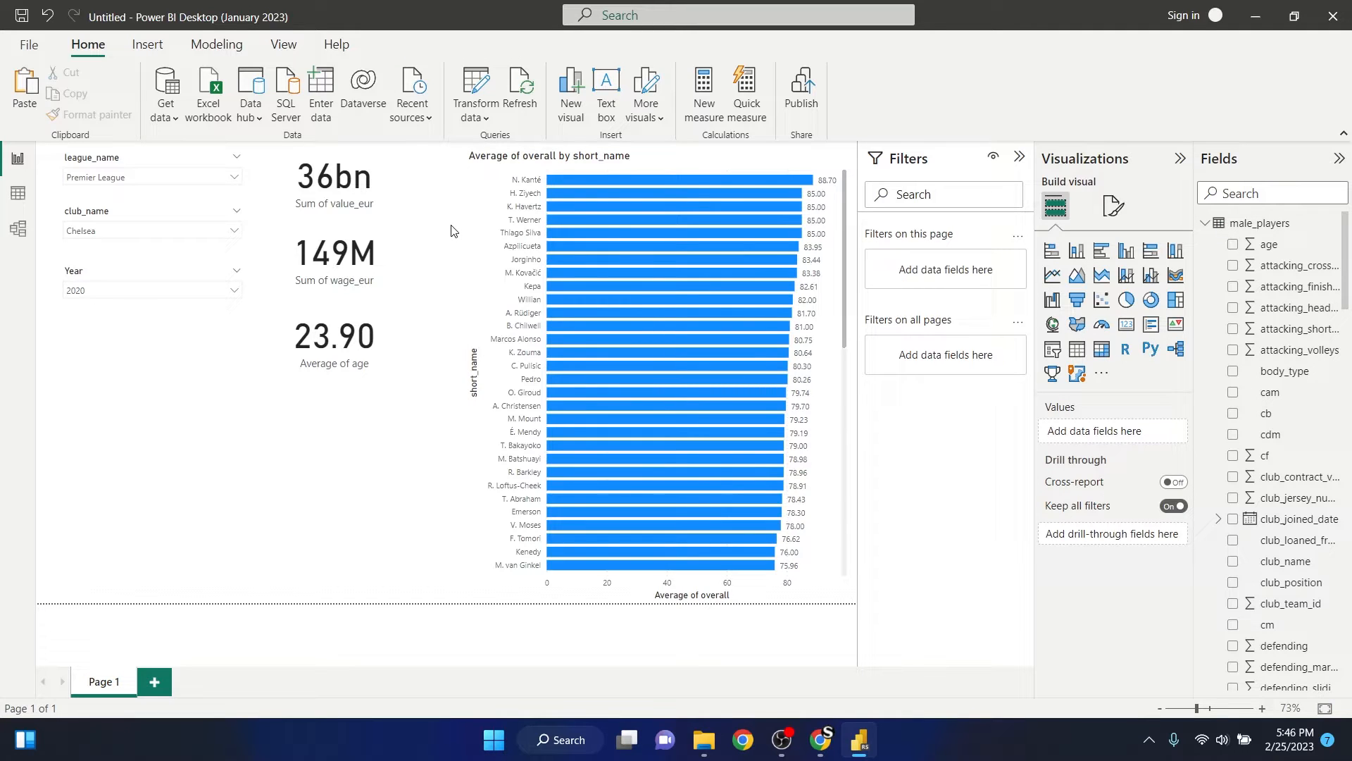
{"action": "left_click", "coordinate": [497, 177]}
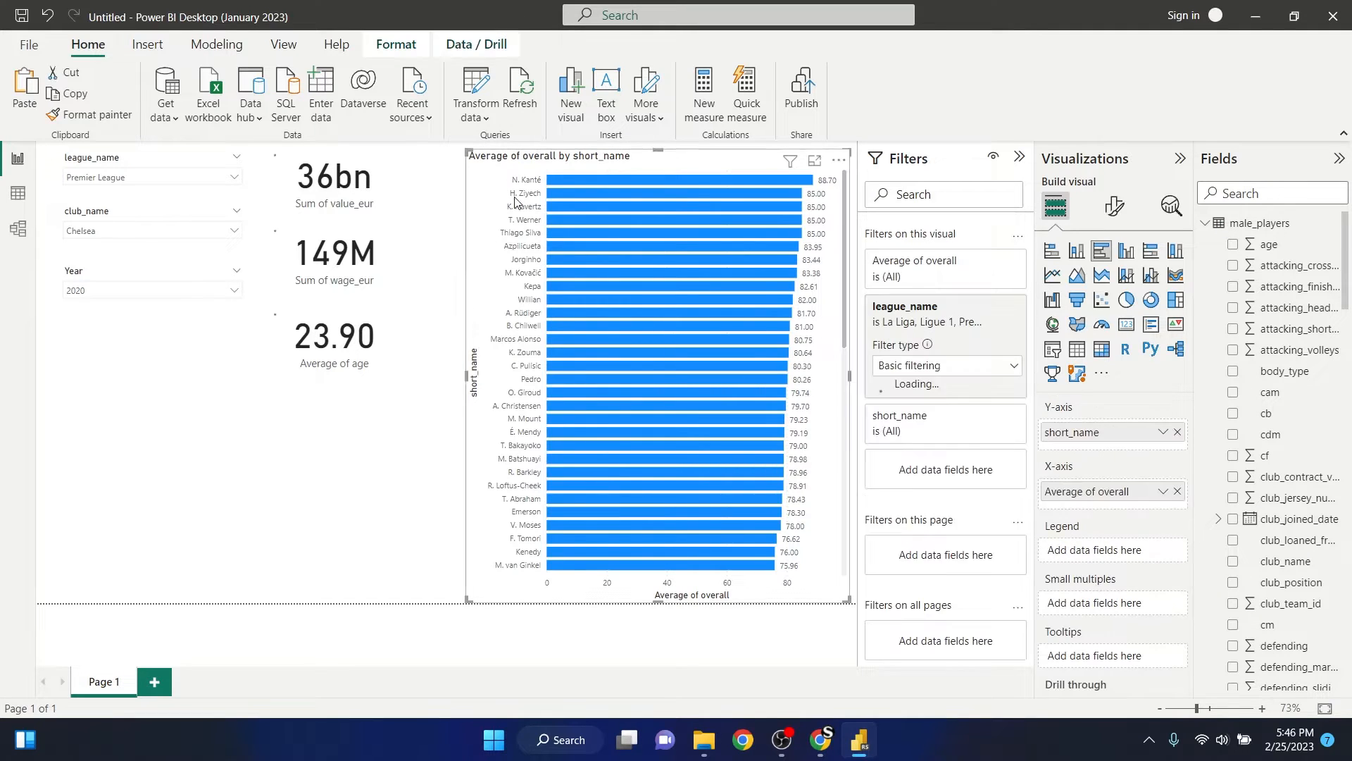
{"action": "left_click_drag", "start_coordinate": [467, 380], "coordinate": [549, 394]}
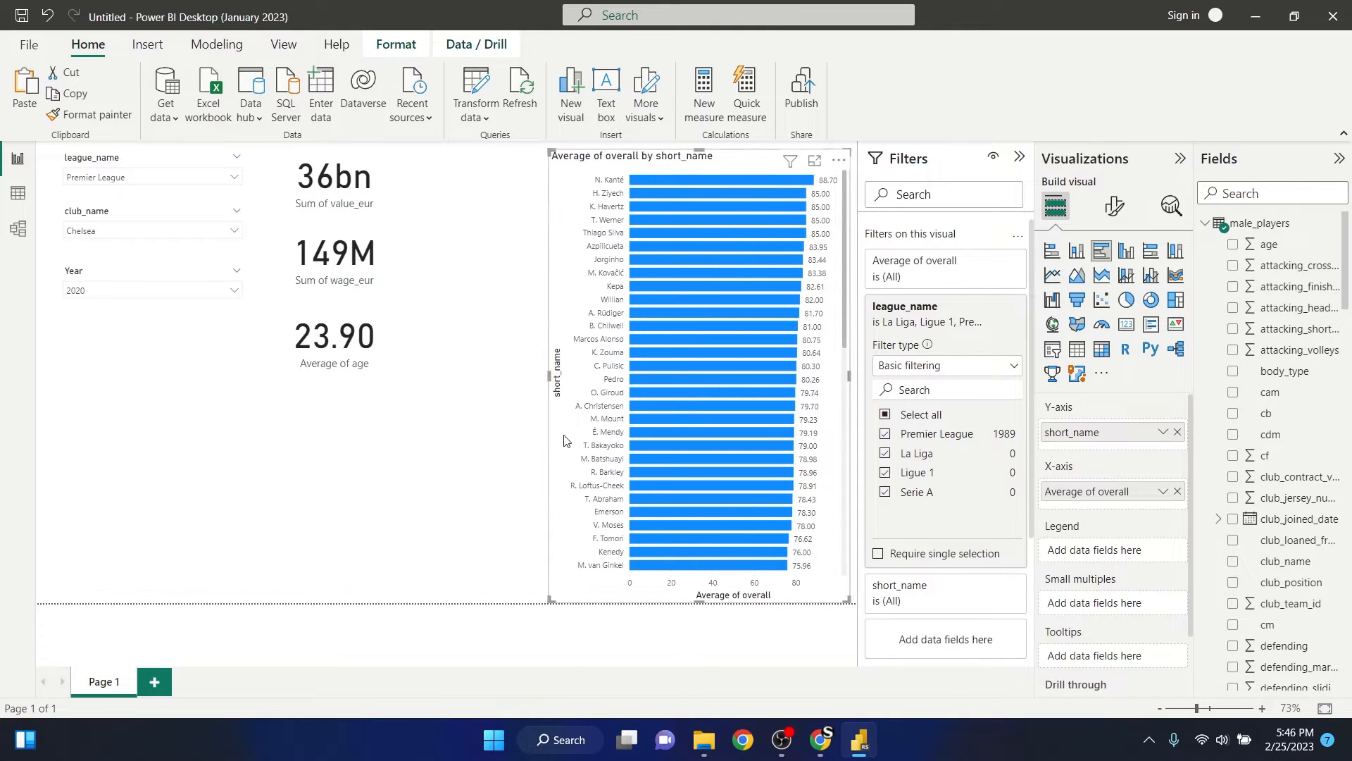
{"action": "left_click", "coordinate": [478, 205]}
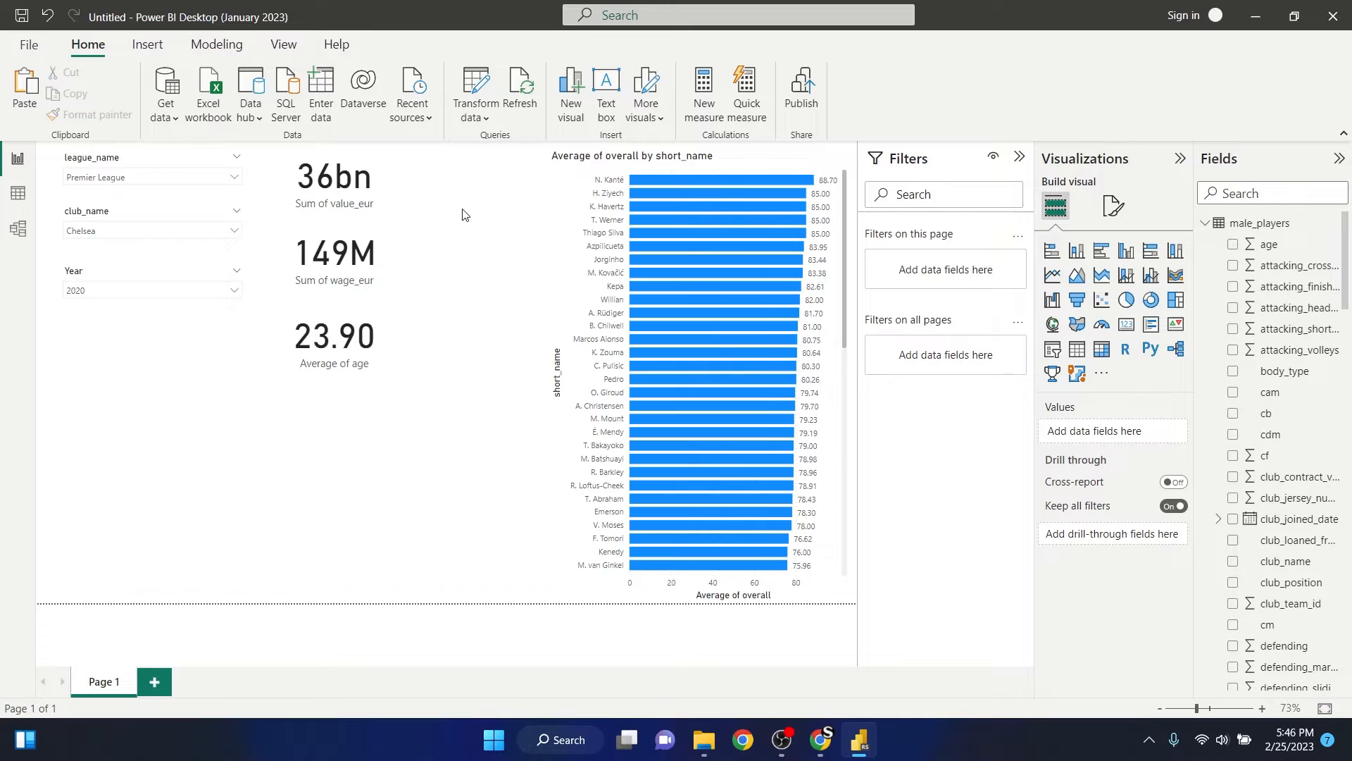
- Add a multi-row card, narrow it and place it between the summary cards and the bar chart
{"action": "left_click", "coordinate": [1156, 326]}
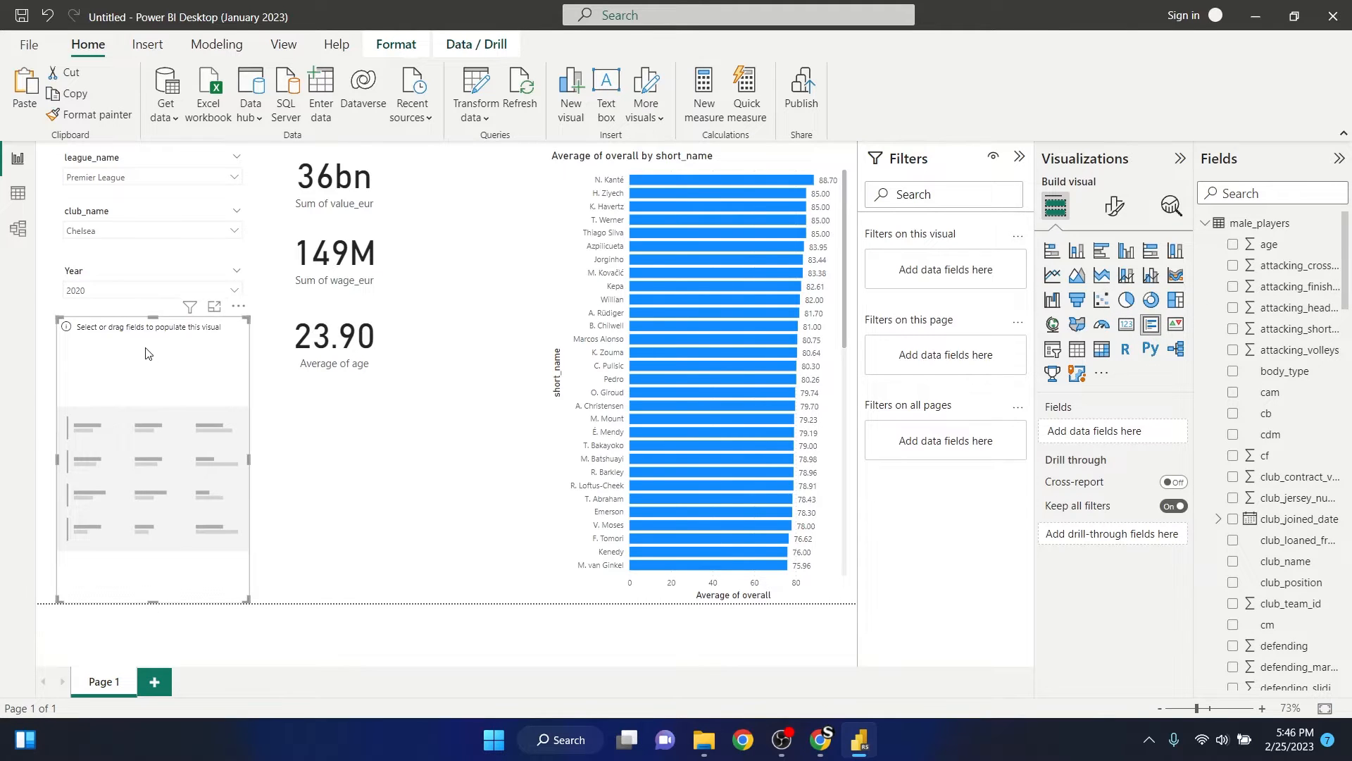
{"action": "left_click_drag", "start_coordinate": [148, 352], "coordinate": [483, 186]}
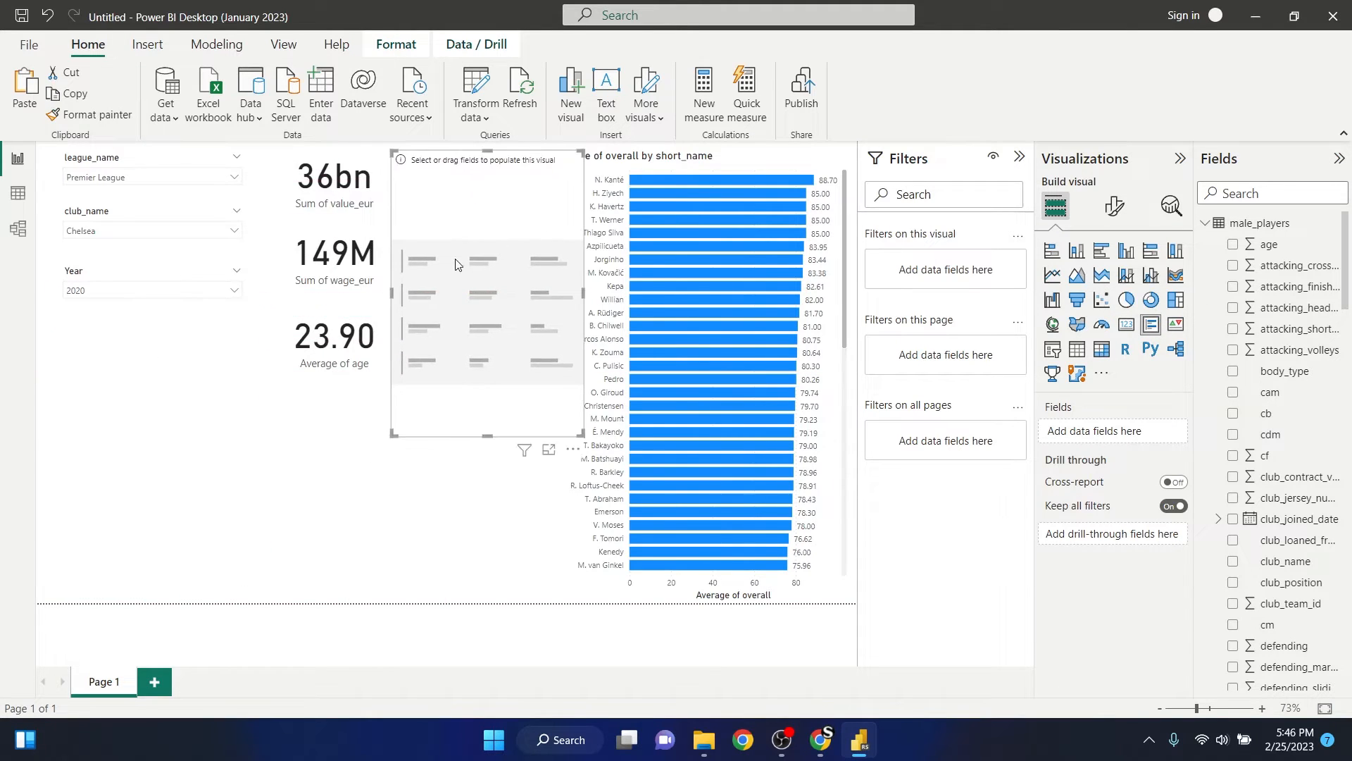
{"action": "left_click_drag", "start_coordinate": [583, 292], "coordinate": [516, 292]}
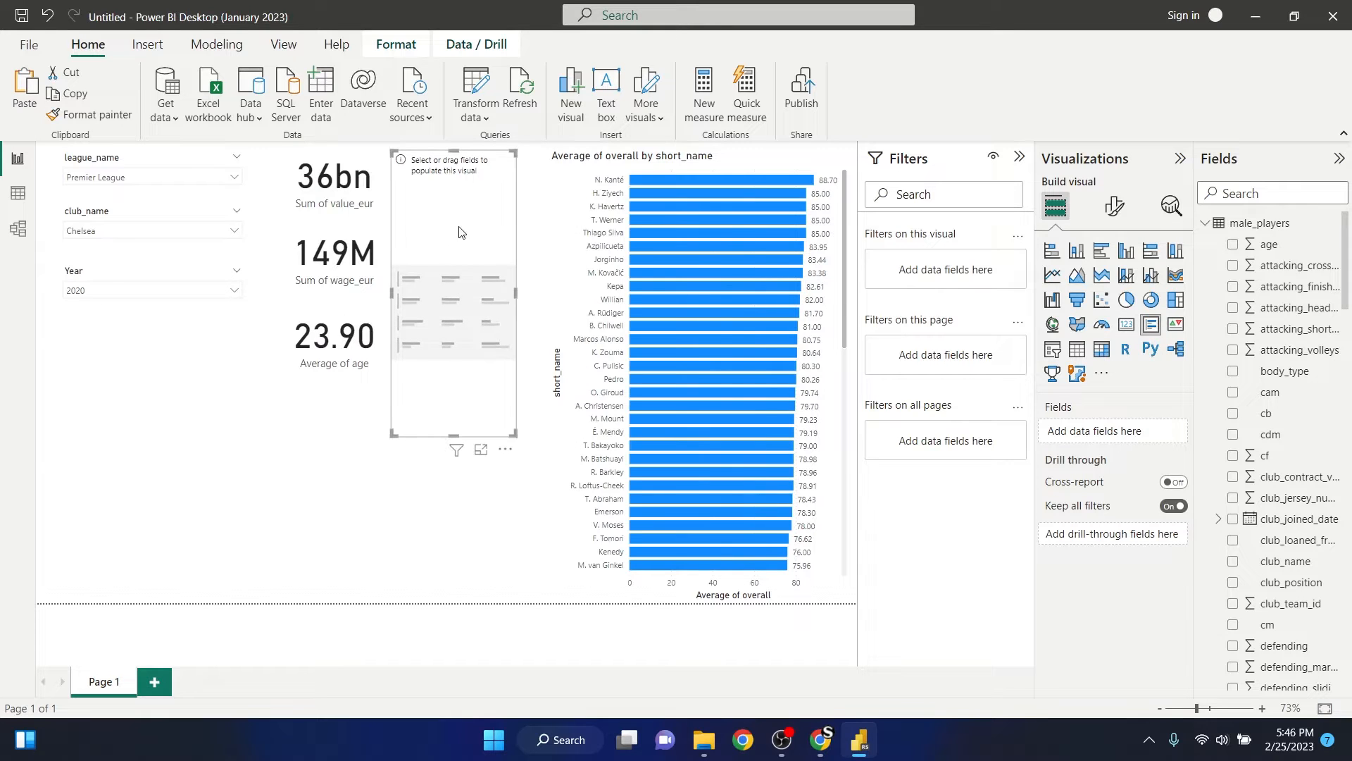
{"action": "left_click_drag", "start_coordinate": [467, 219], "coordinate": [479, 213]}
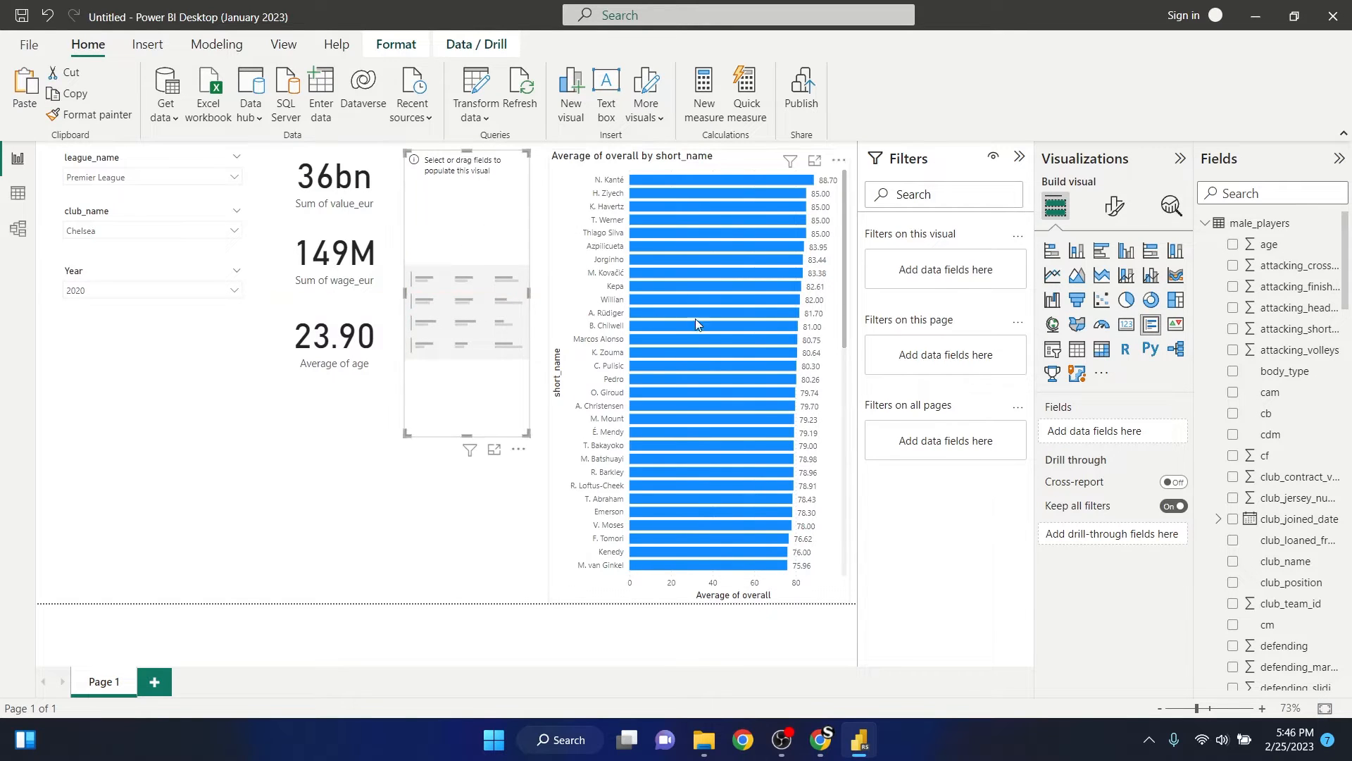
- Search the fields for pos and add club_position to the multi-row card
{"action": "left_click", "coordinate": [1262, 187]}
{"action": "type", "text": "pos"}
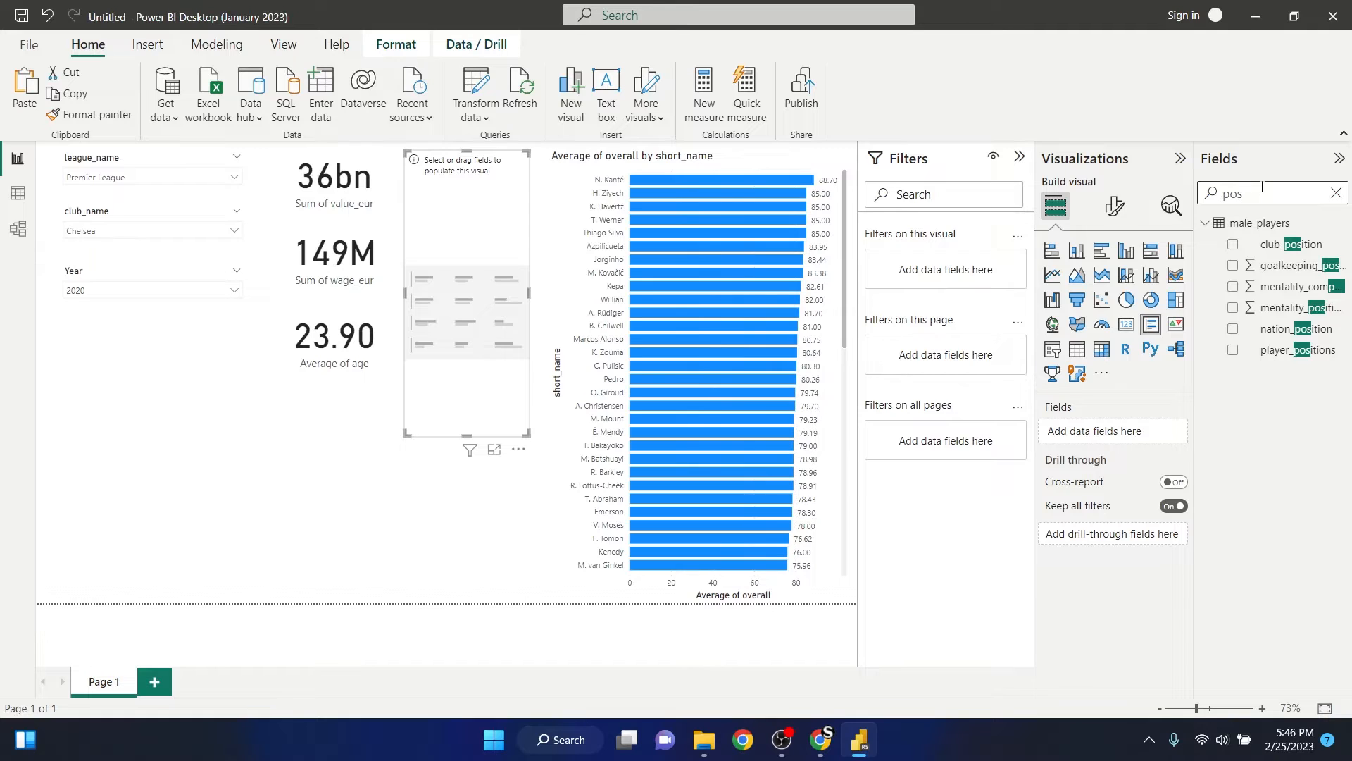
{"action": "left_click", "coordinate": [1234, 243]}
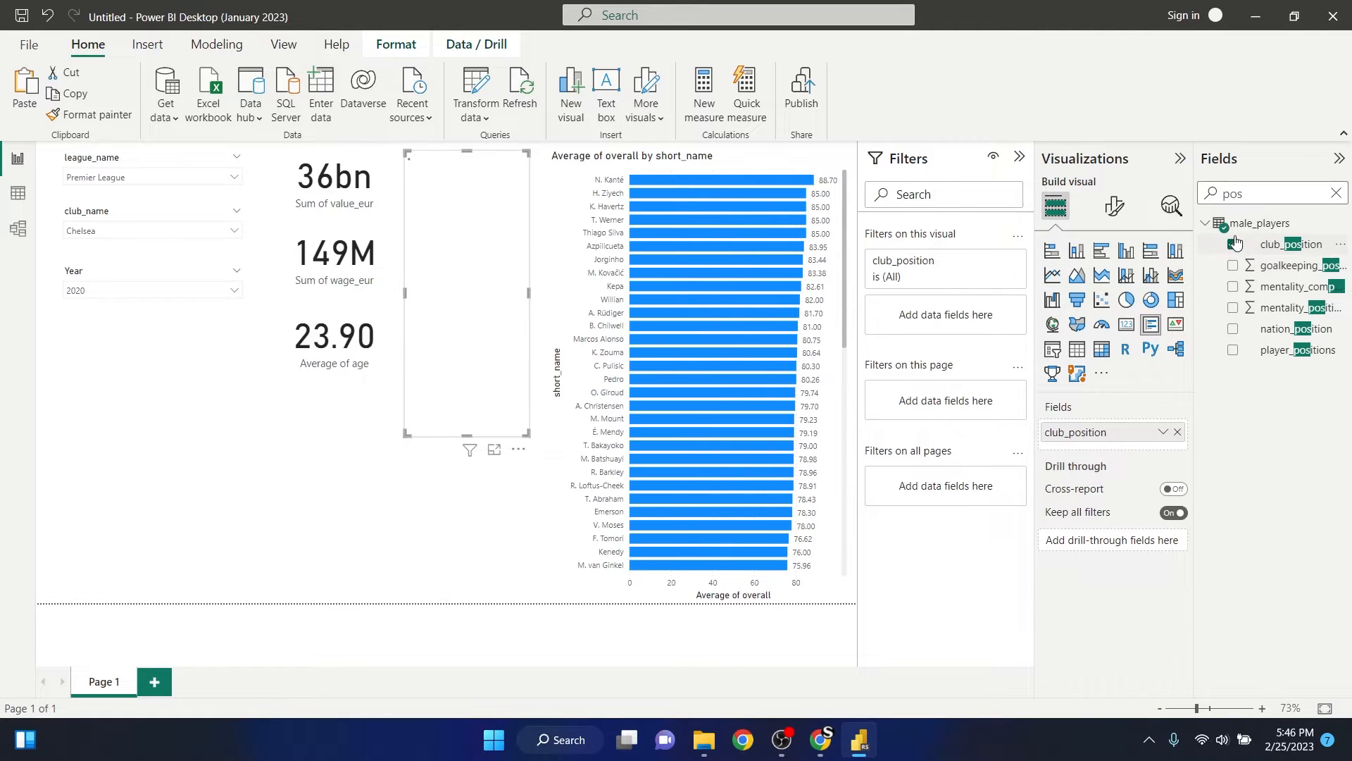
- Search the fields for overall, add it to the multi-row card and summarize it as Average
{"action": "left_click", "coordinate": [1336, 193]}
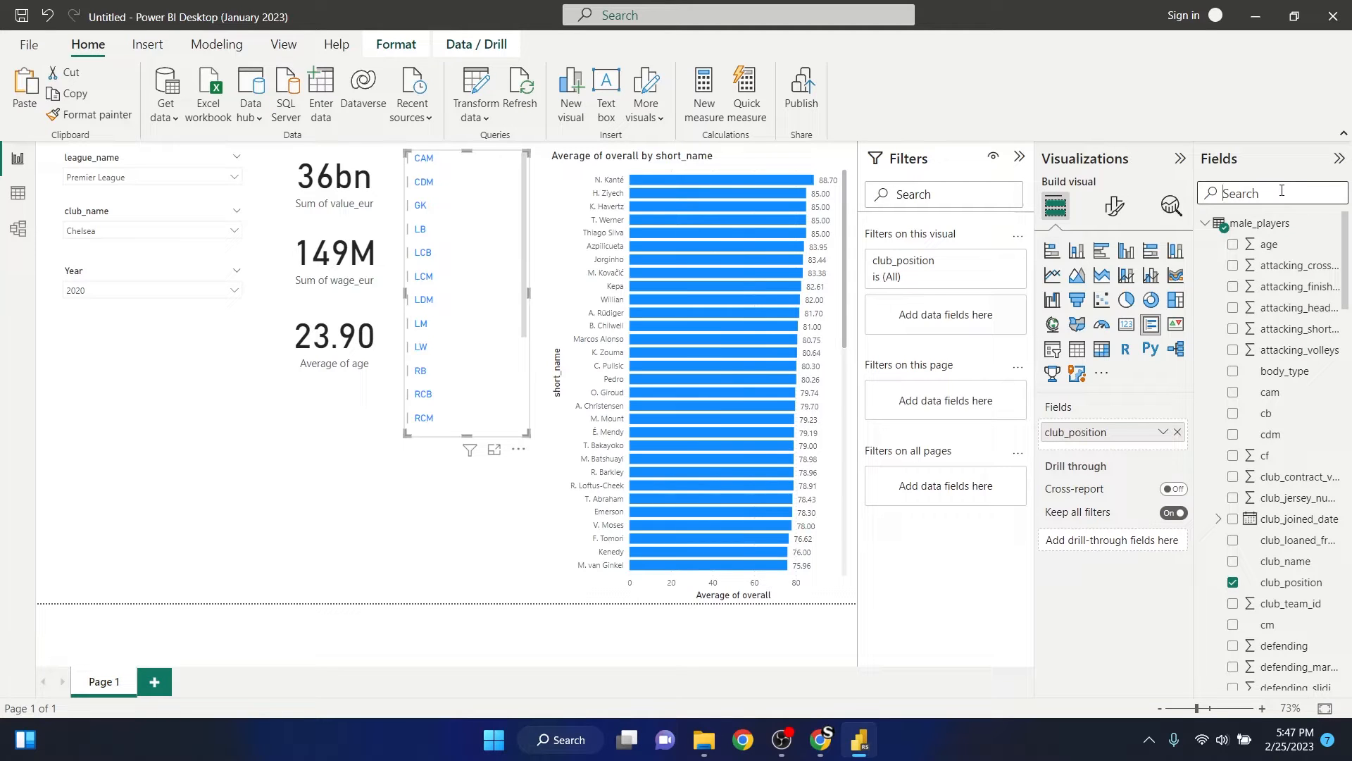
{"action": "type", "text": "overa"}
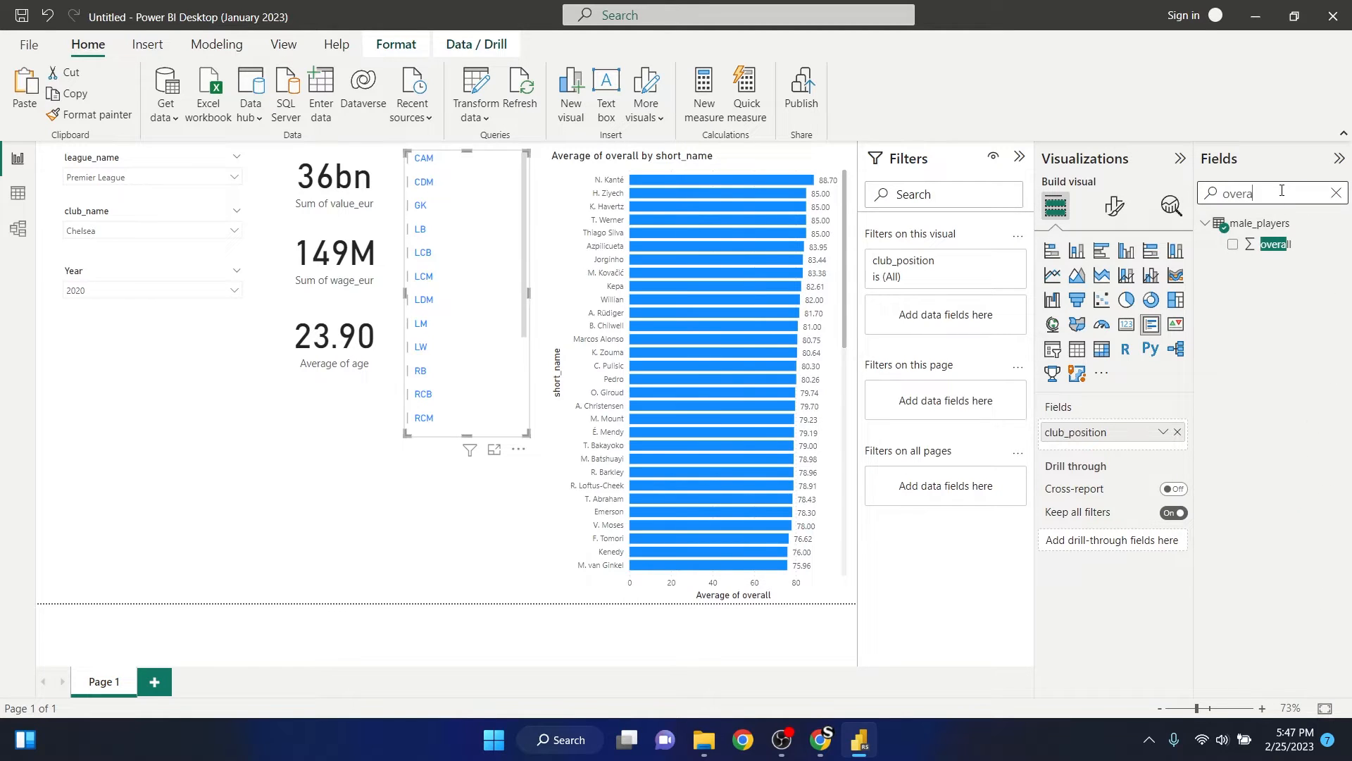
{"action": "left_click", "coordinate": [1232, 254]}
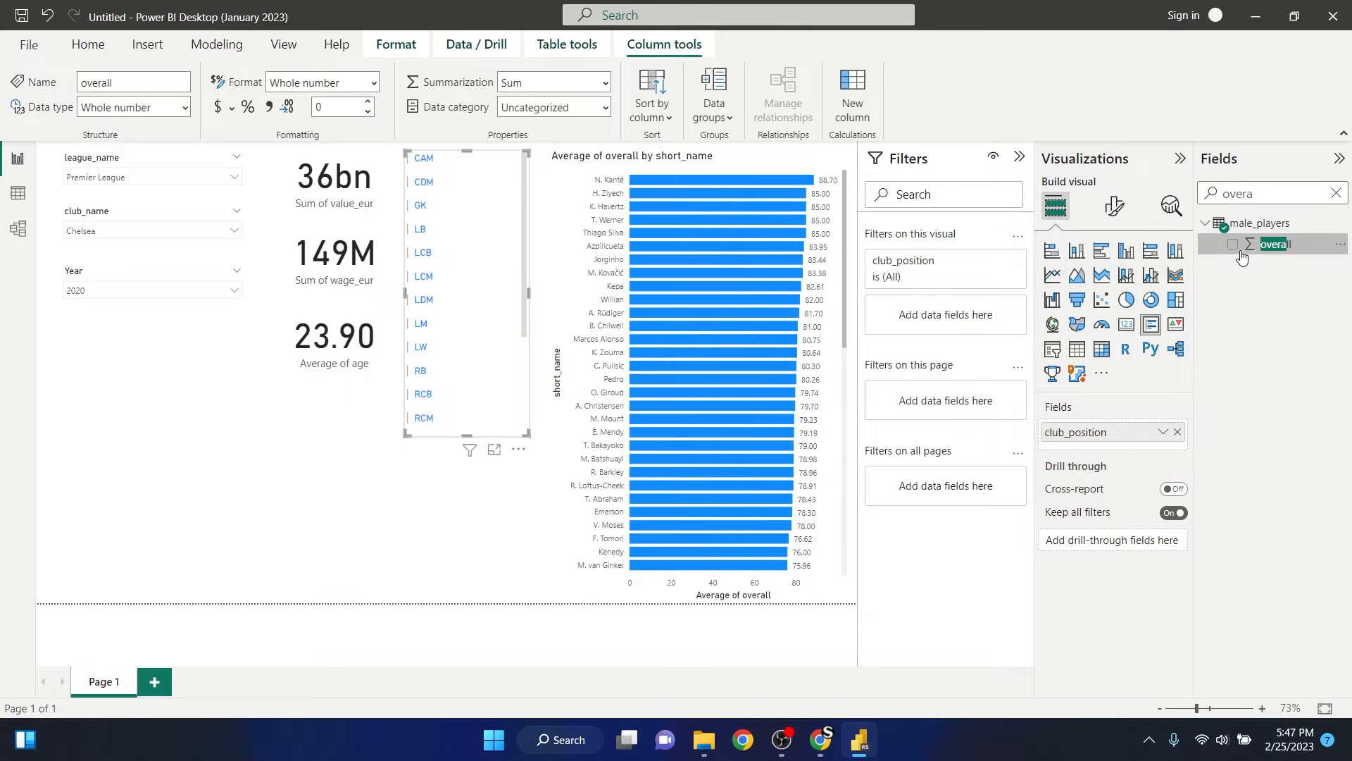
{"action": "left_click", "coordinate": [1232, 245]}
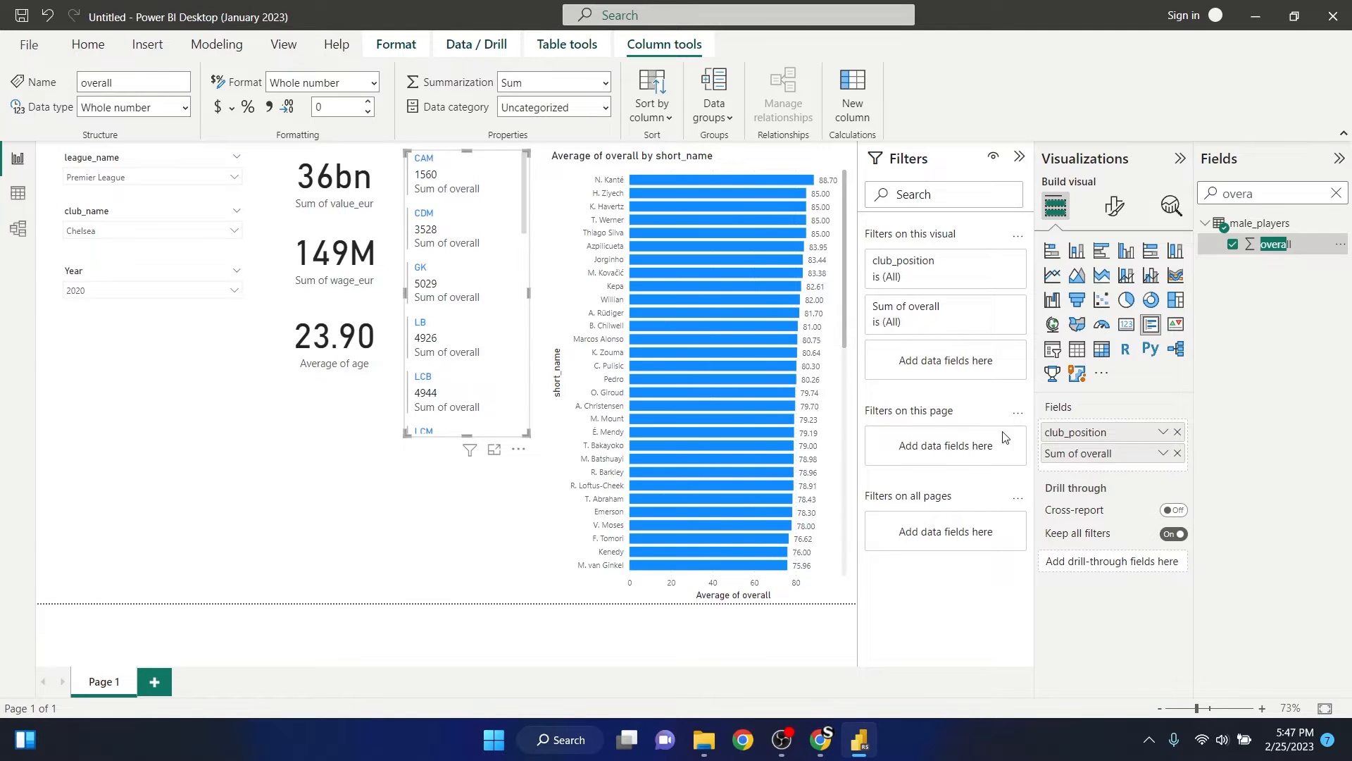
{"action": "left_click", "coordinate": [1163, 453]}
{"action": "left_click", "coordinate": [1244, 257]}
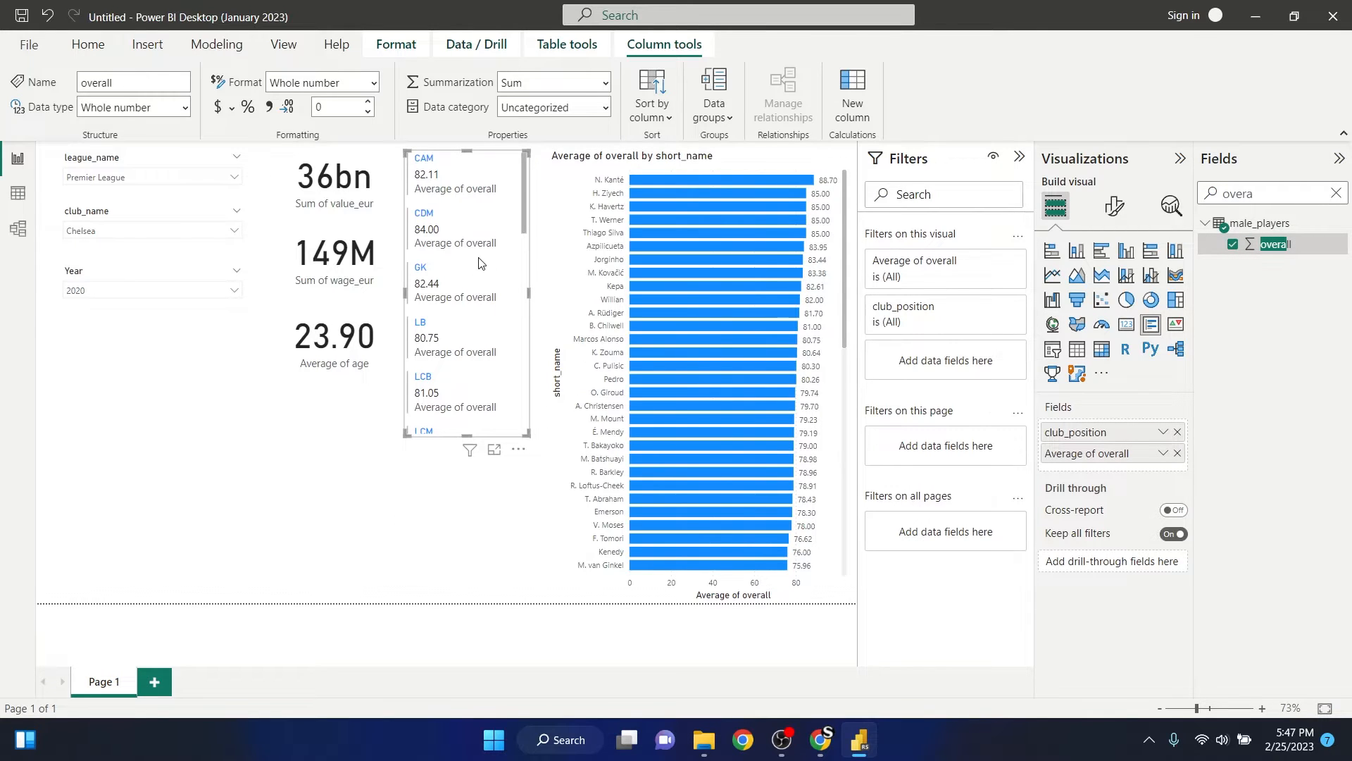
- Turn off the category labels of the multi-row card and keep the card selected
{"action": "left_click", "coordinate": [1112, 209]}
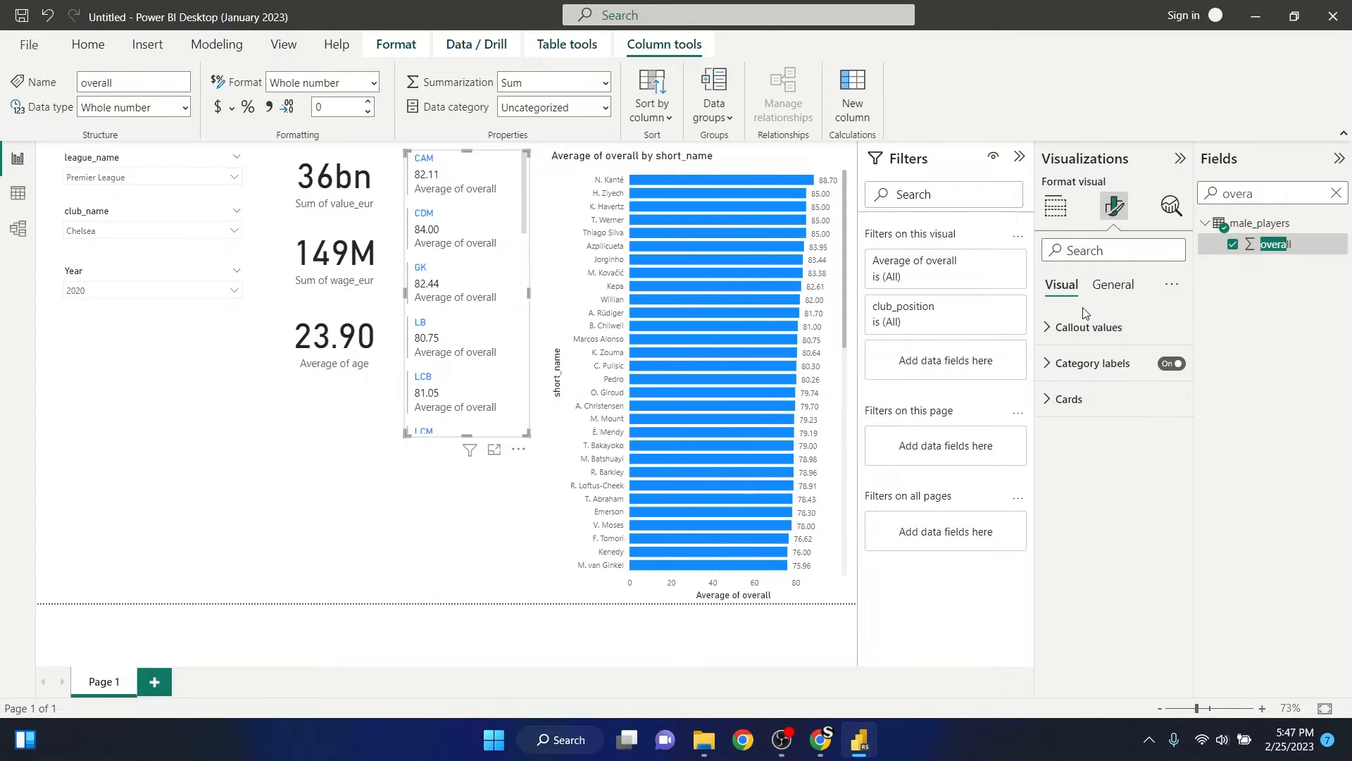
{"action": "left_click", "coordinate": [1171, 364]}
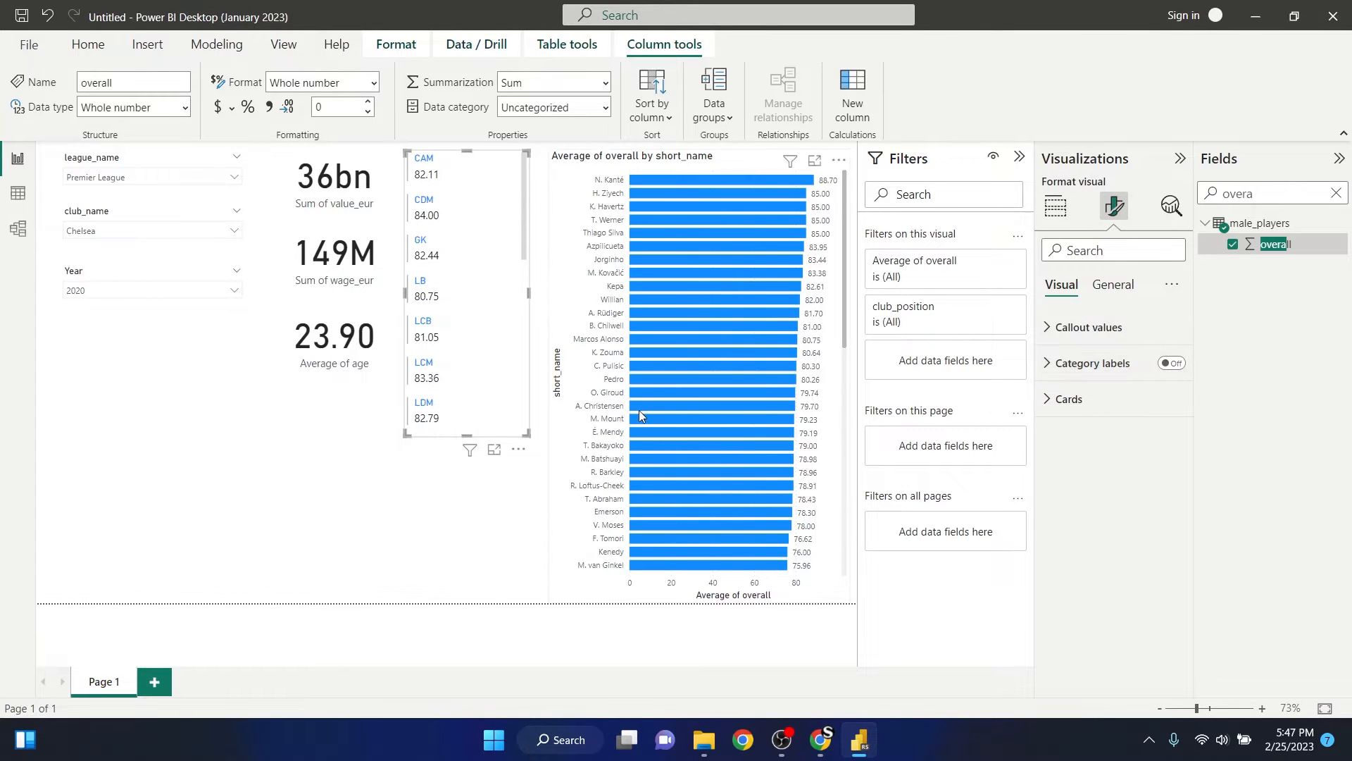
{"action": "left_click", "coordinate": [492, 314]}
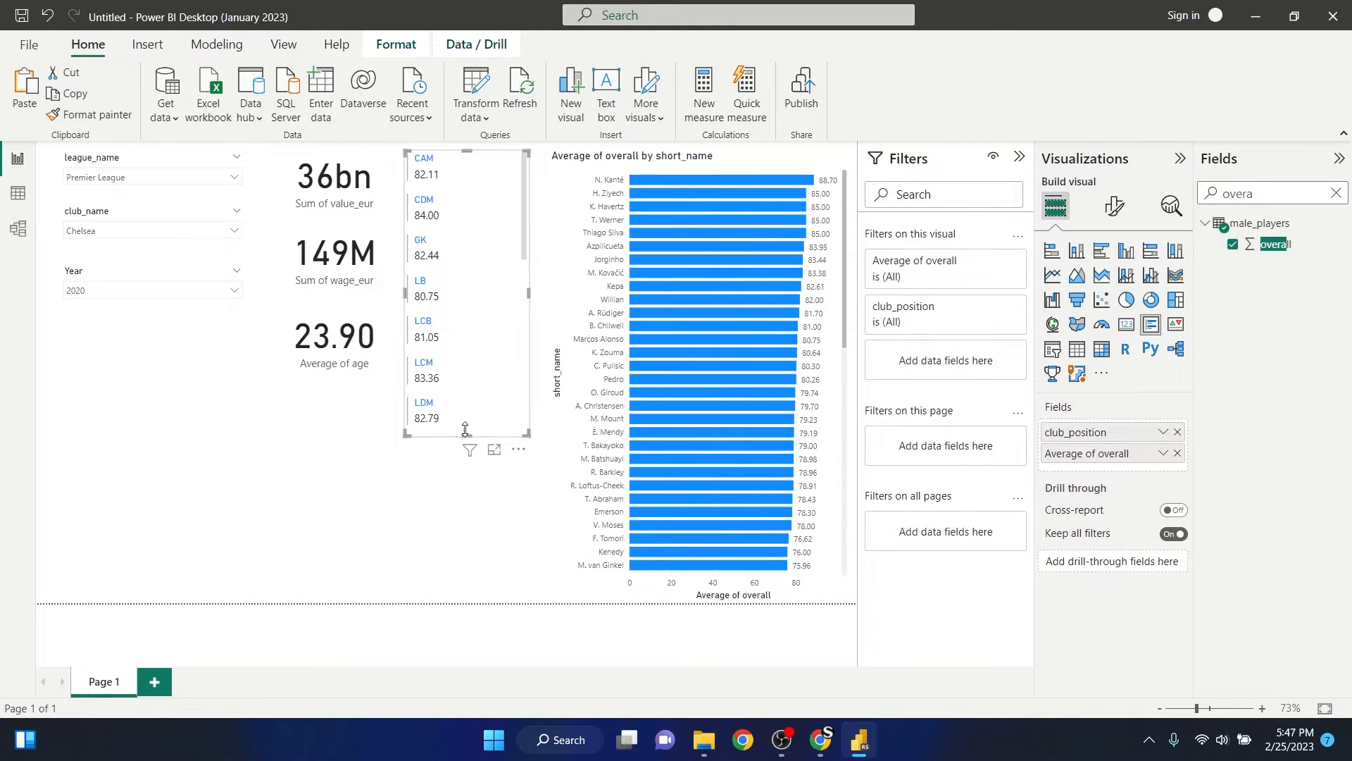
- Lengthen the multi-row card to almost the bar chart's height and look through its ratings for all club positions
{"action": "left_click_drag", "start_coordinate": [466, 435], "coordinate": [467, 552]}
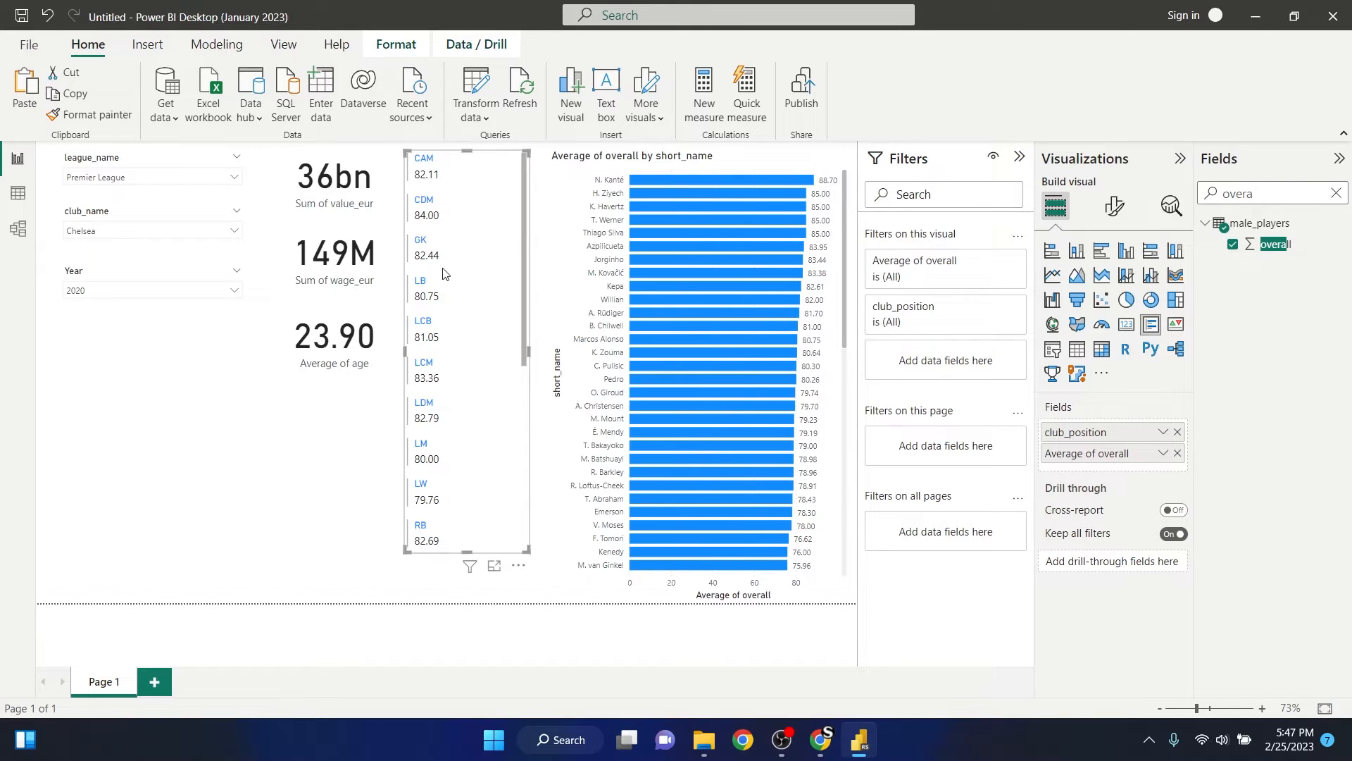
{"action": "scroll", "coordinate": [446, 245], "scroll_direction": "down", "scroll_amount": 5}
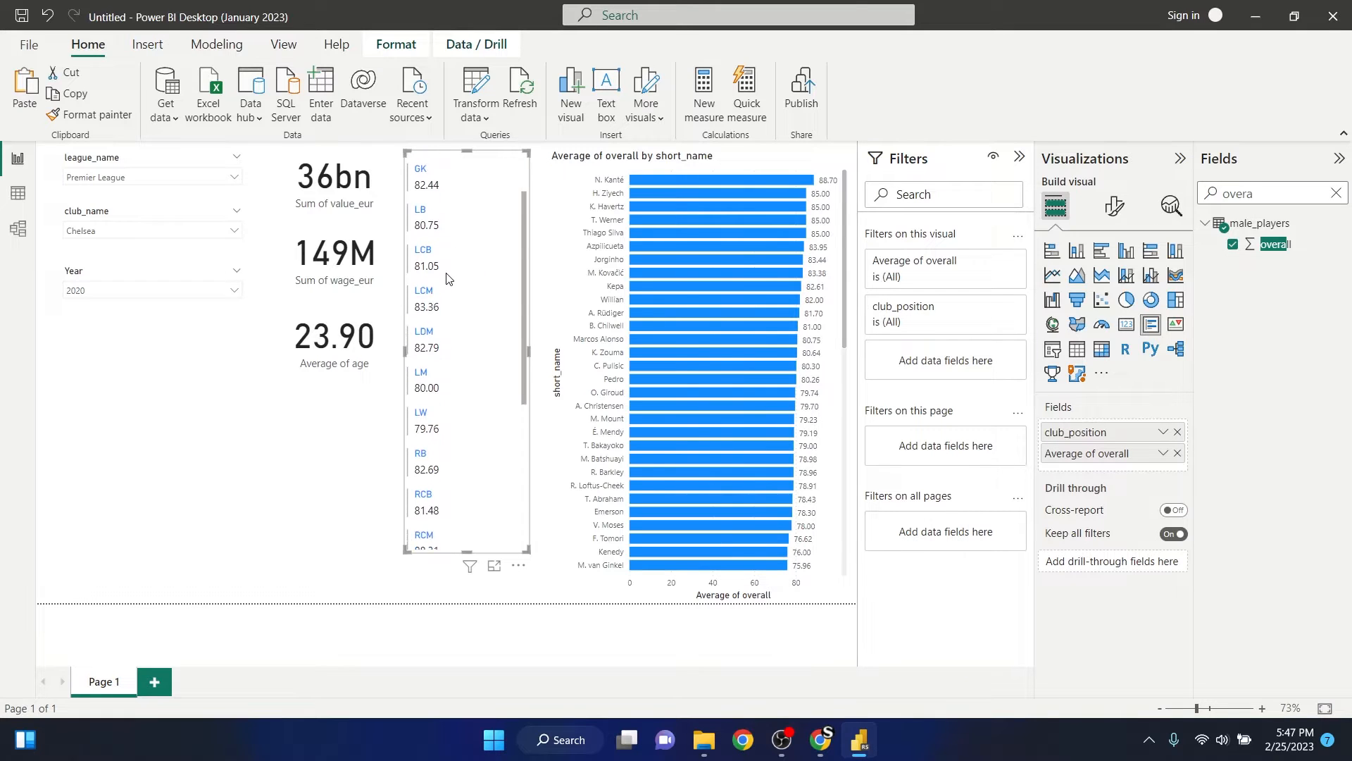
{"action": "scroll", "coordinate": [437, 244], "scroll_direction": "up", "scroll_amount": 5}
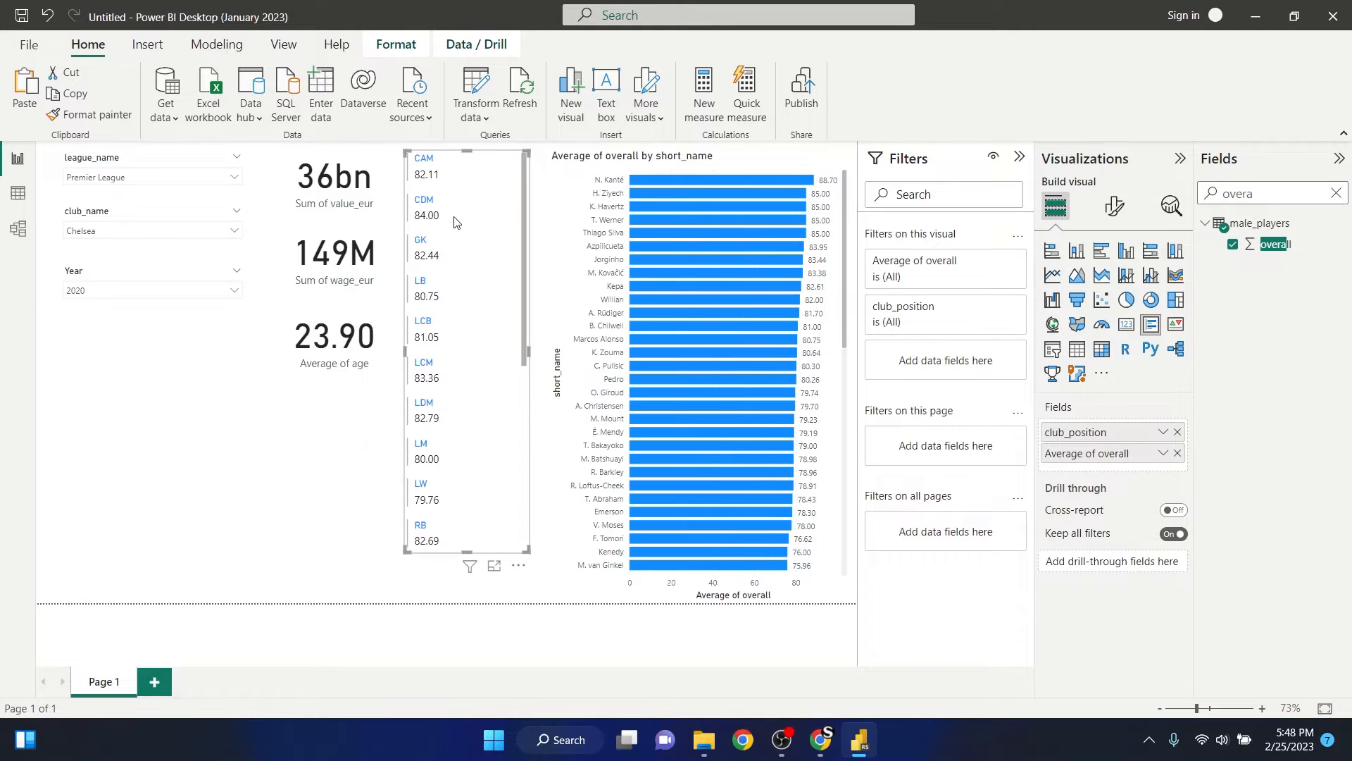
{"action": "scroll", "coordinate": [456, 214], "scroll_direction": "down", "scroll_amount": 5}
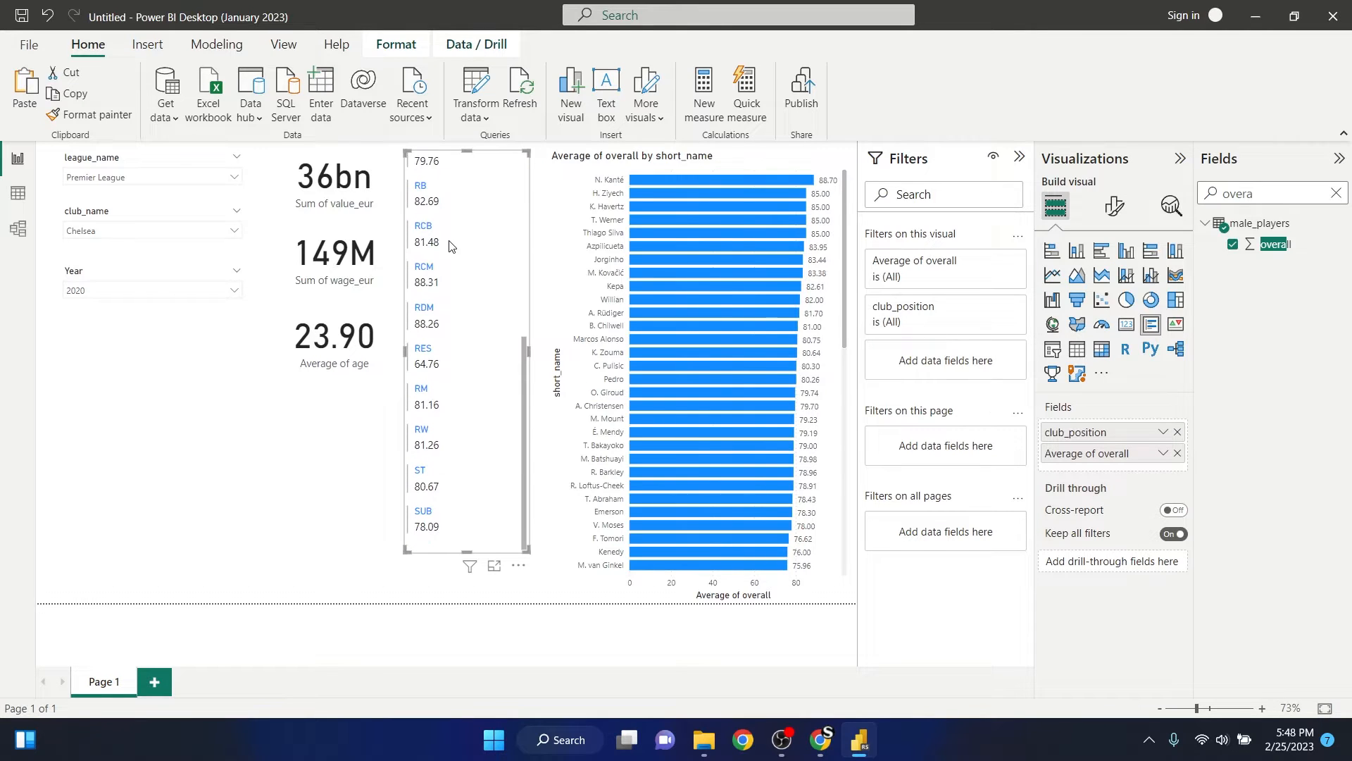
{"action": "scroll", "coordinate": [449, 245], "scroll_direction": "up", "scroll_amount": 5}
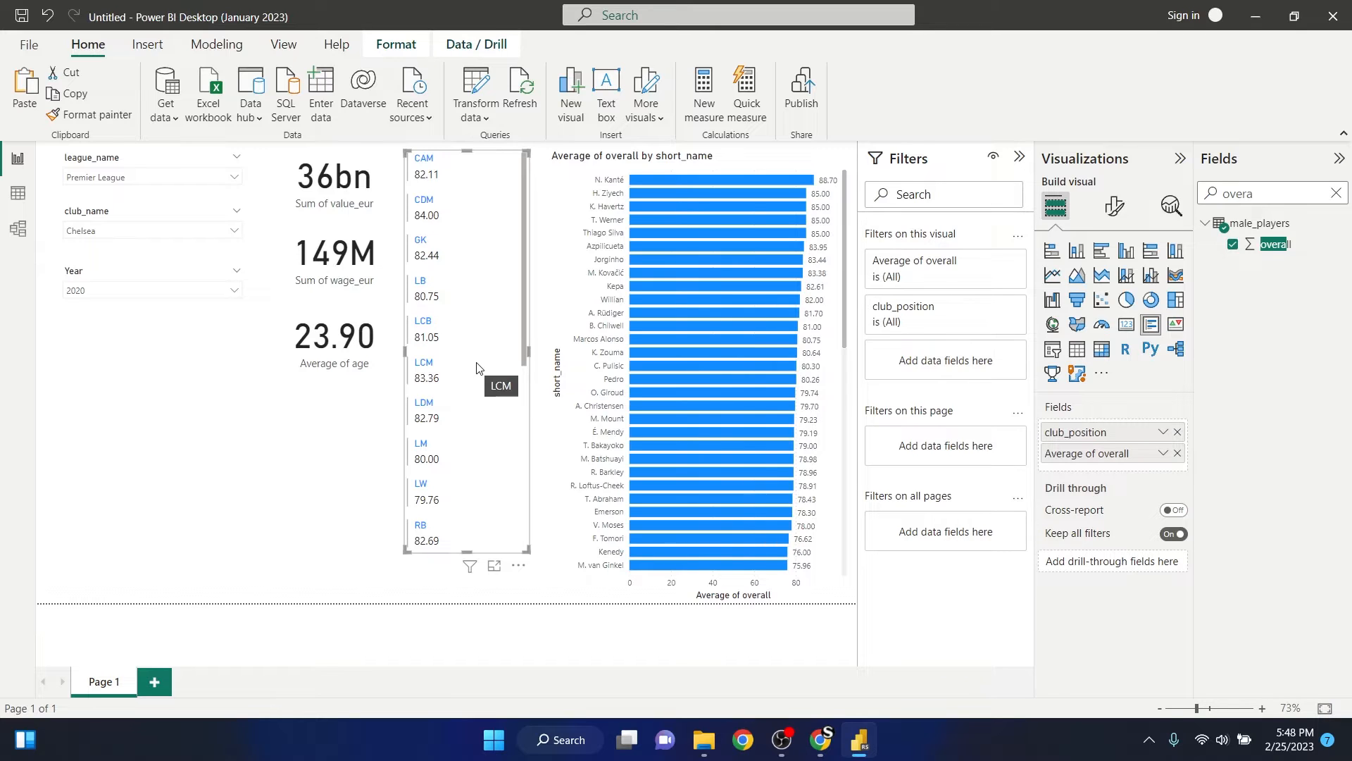
{"action": "scroll", "coordinate": [476, 367], "scroll_direction": "down", "scroll_amount": 5}
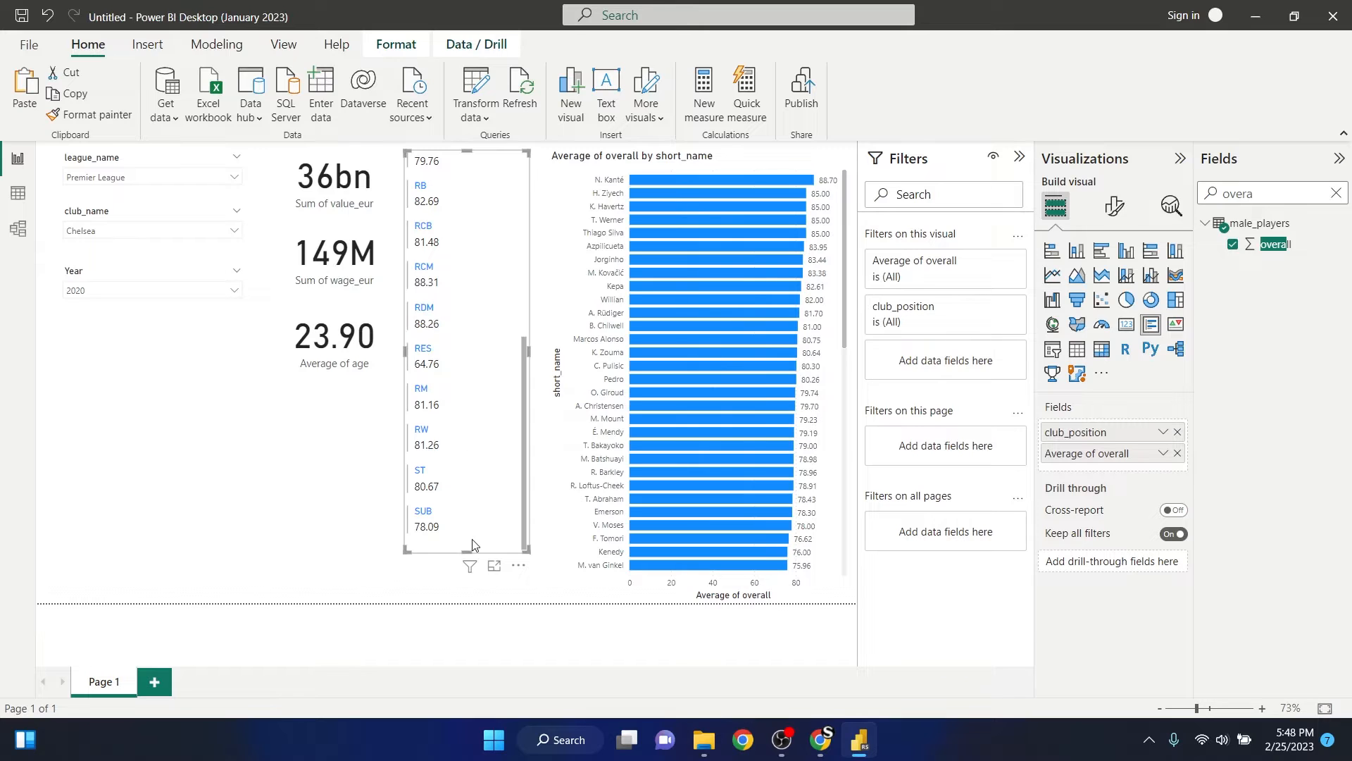
- Shorten the multi-row card so it ends about level with the average age card, and deselect it
{"action": "left_click_drag", "start_coordinate": [476, 552], "coordinate": [503, 350]}
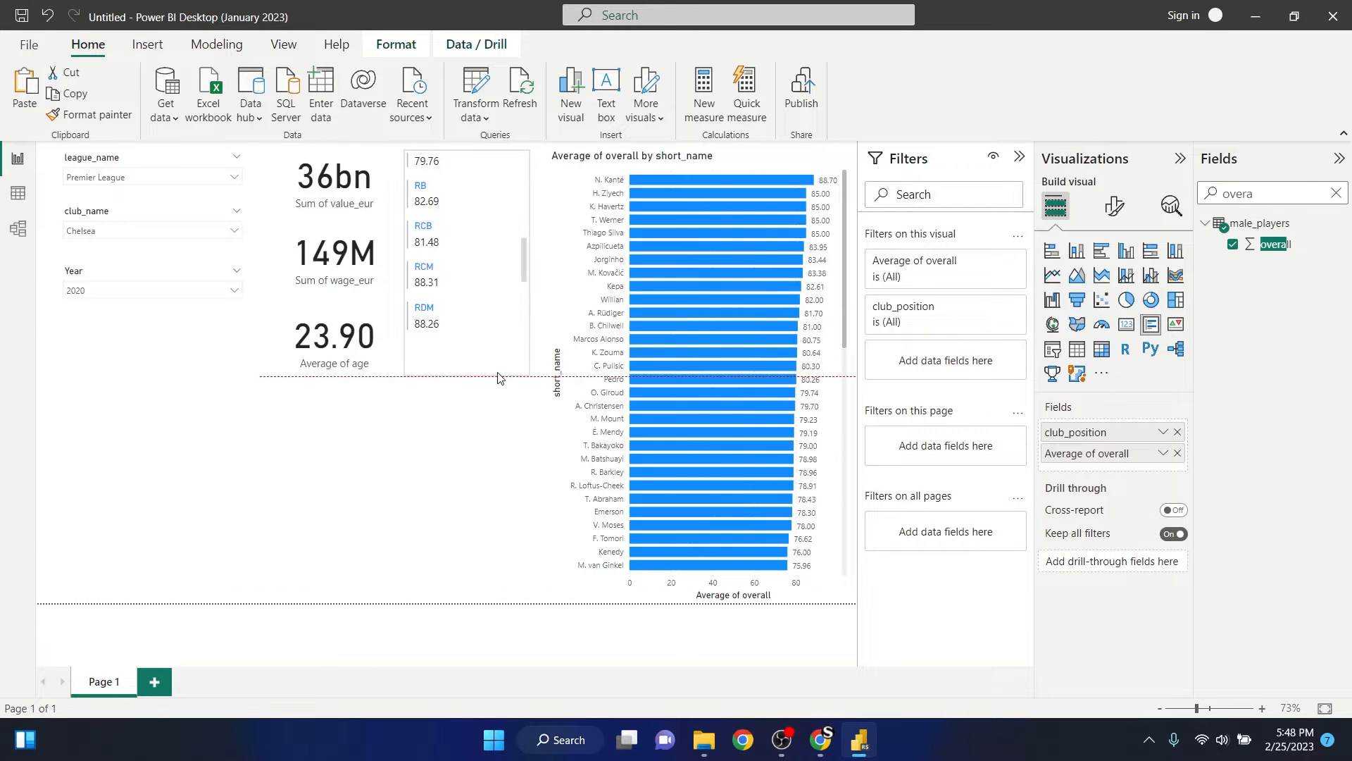
{"action": "left_click", "coordinate": [515, 369]}
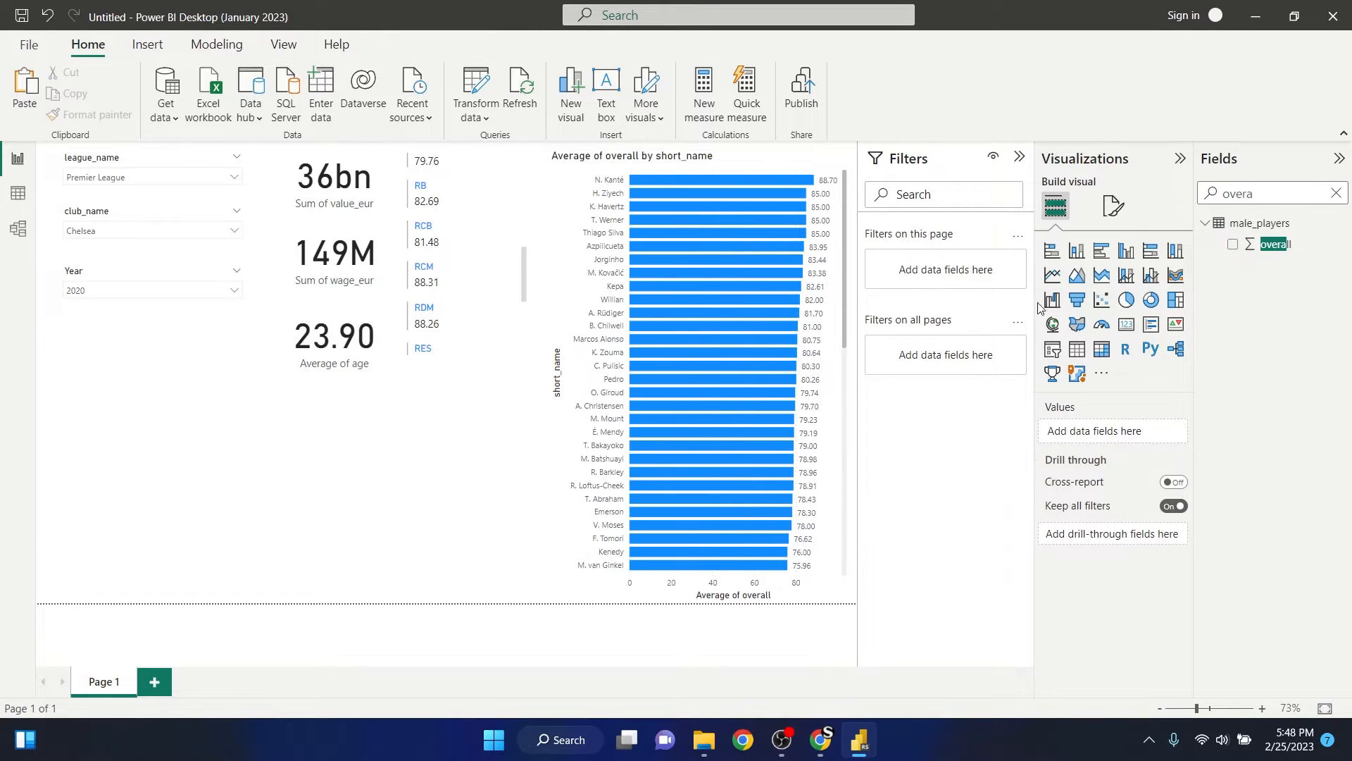
- Search the fields for posi and open the definition of a new group based on club_position
{"action": "left_click", "coordinate": [1336, 192]}
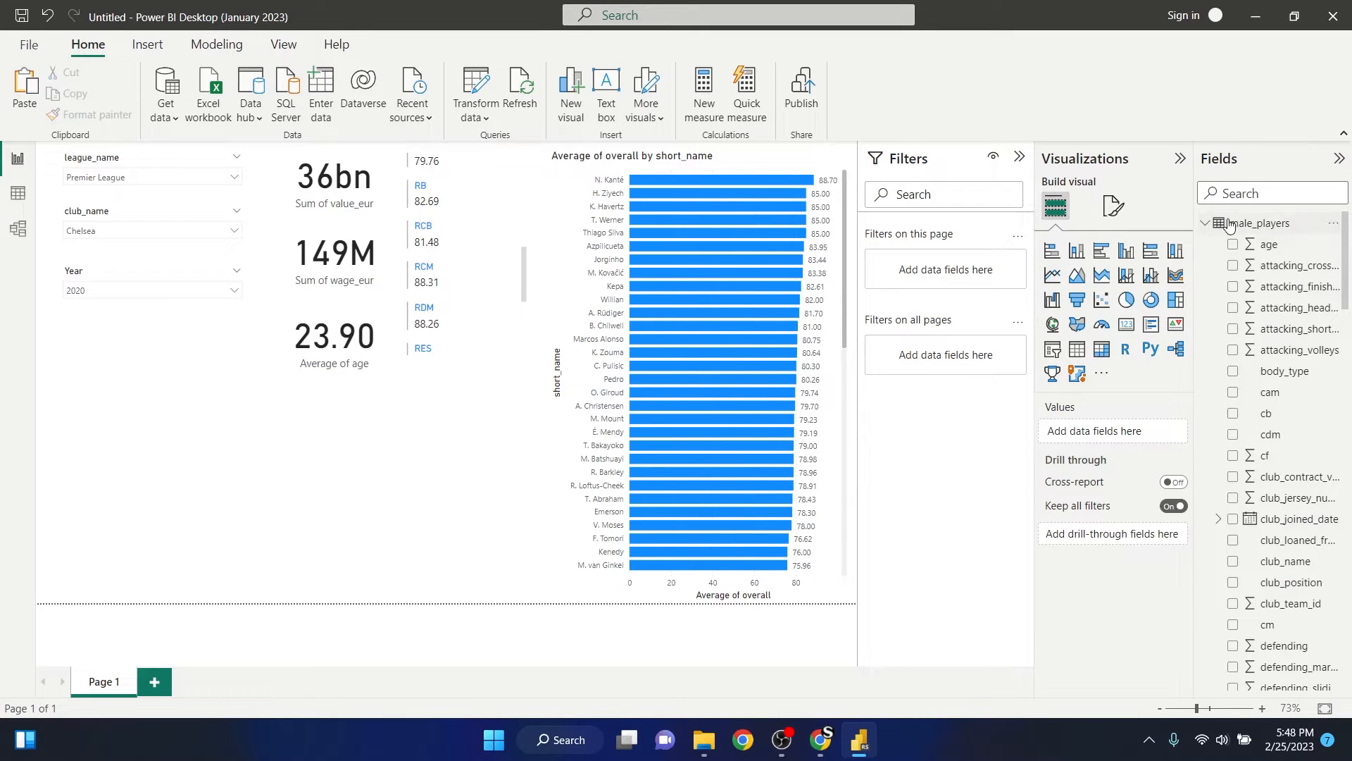
{"action": "left_click", "coordinate": [1281, 199]}
{"action": "type", "text": "po"}
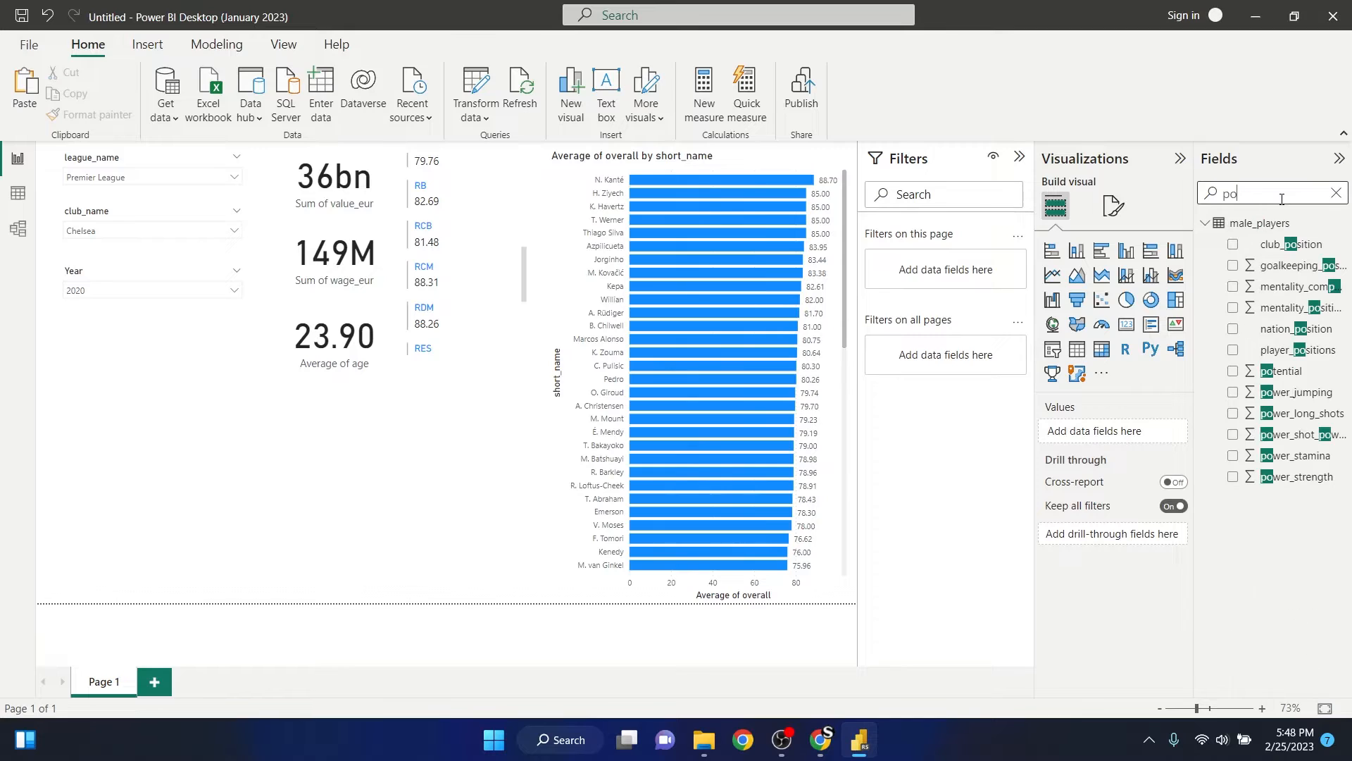
{"action": "type", "text": "si"}
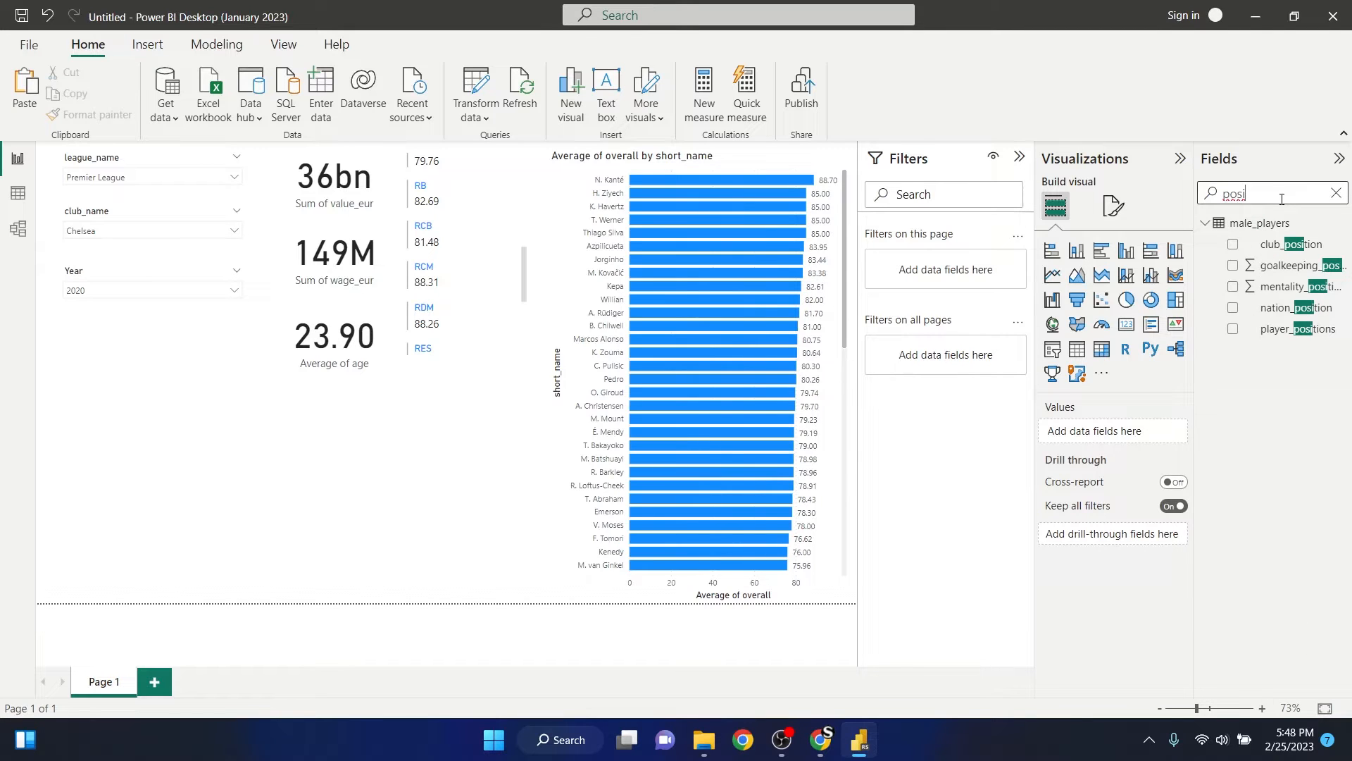
{"action": "left_click", "coordinate": [1272, 248]}
{"action": "right_click", "coordinate": [1273, 250]}
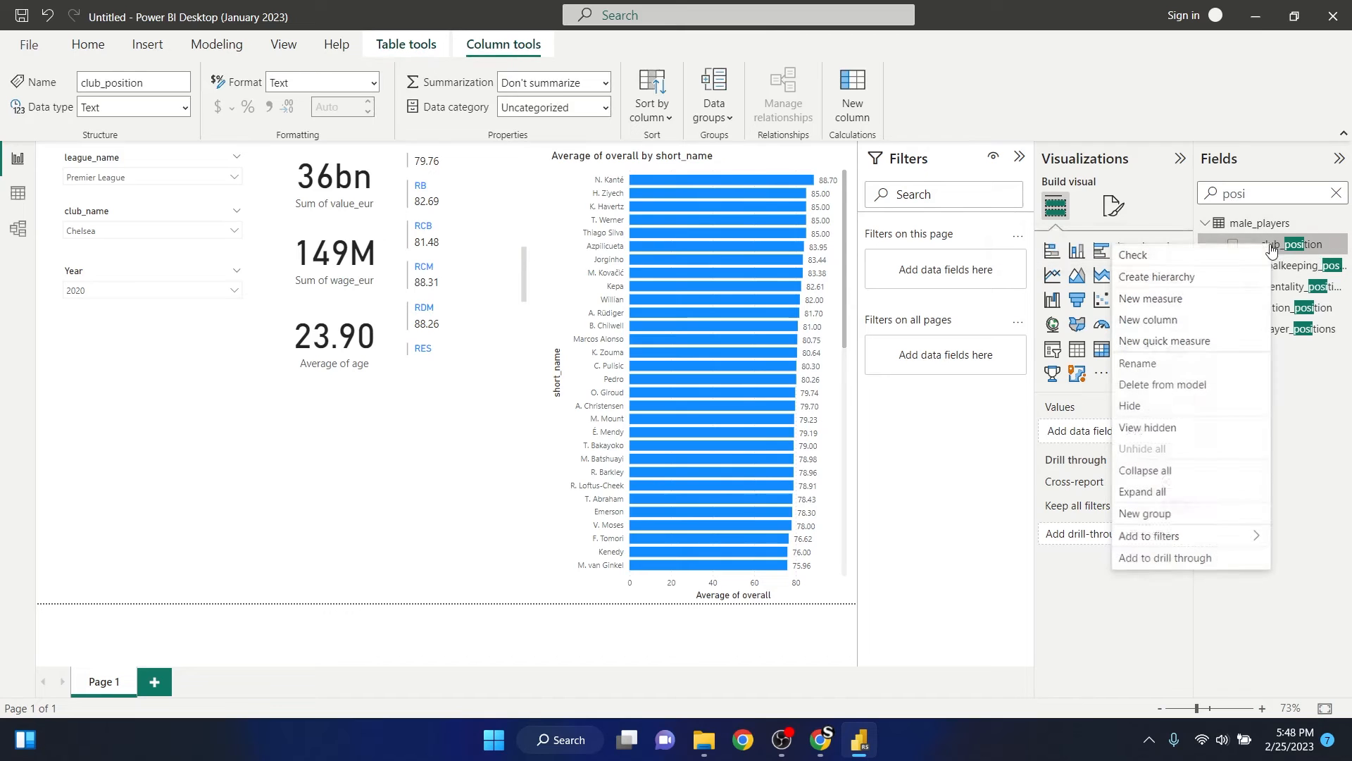
{"action": "left_click", "coordinate": [1338, 244]}
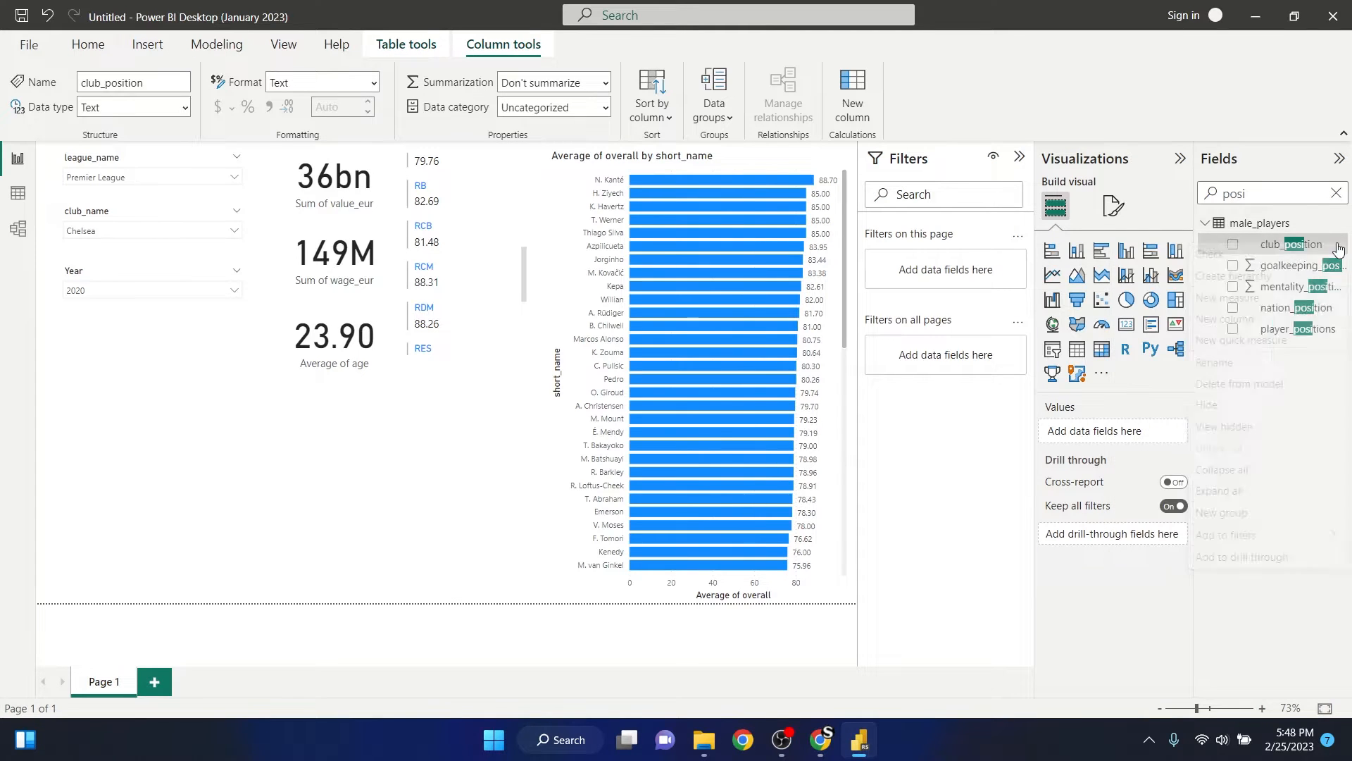
{"action": "left_click", "coordinate": [1263, 587]}
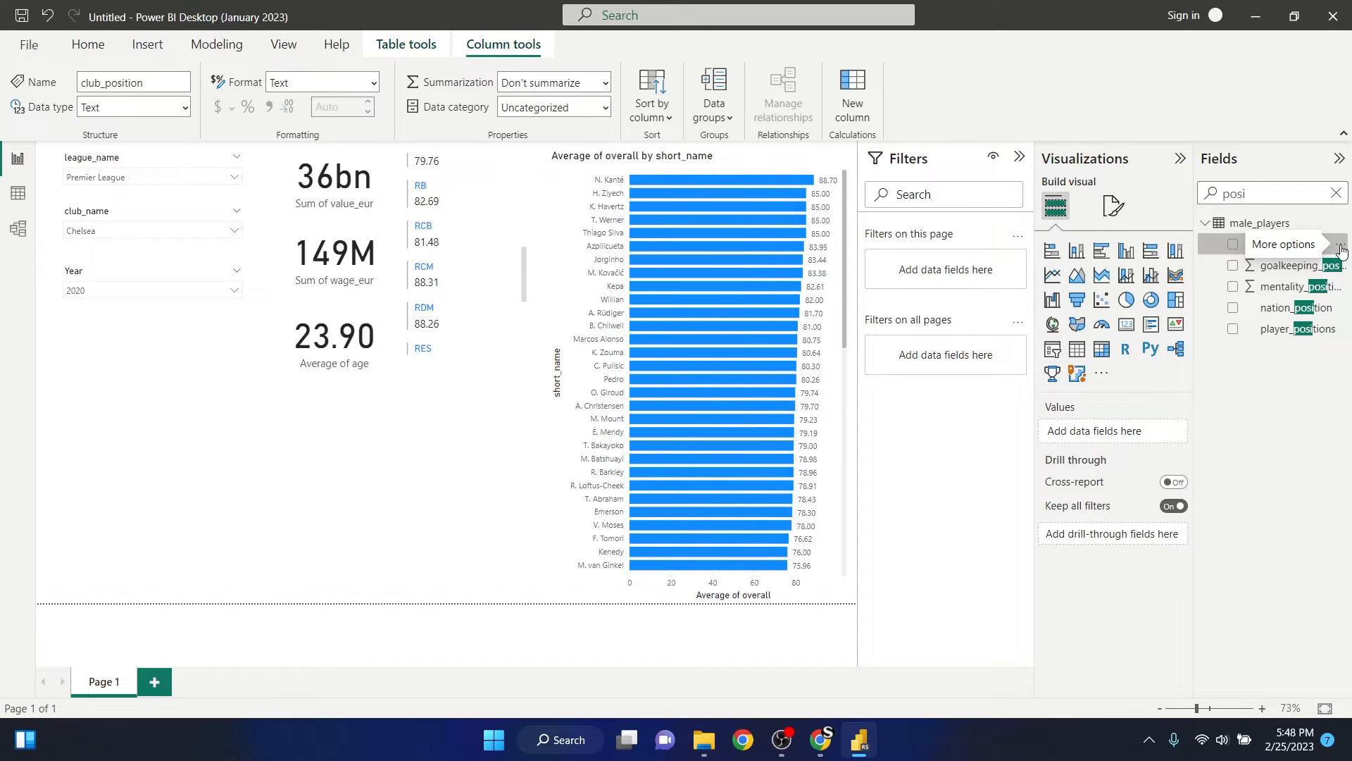
{"action": "left_click", "coordinate": [1340, 245]}
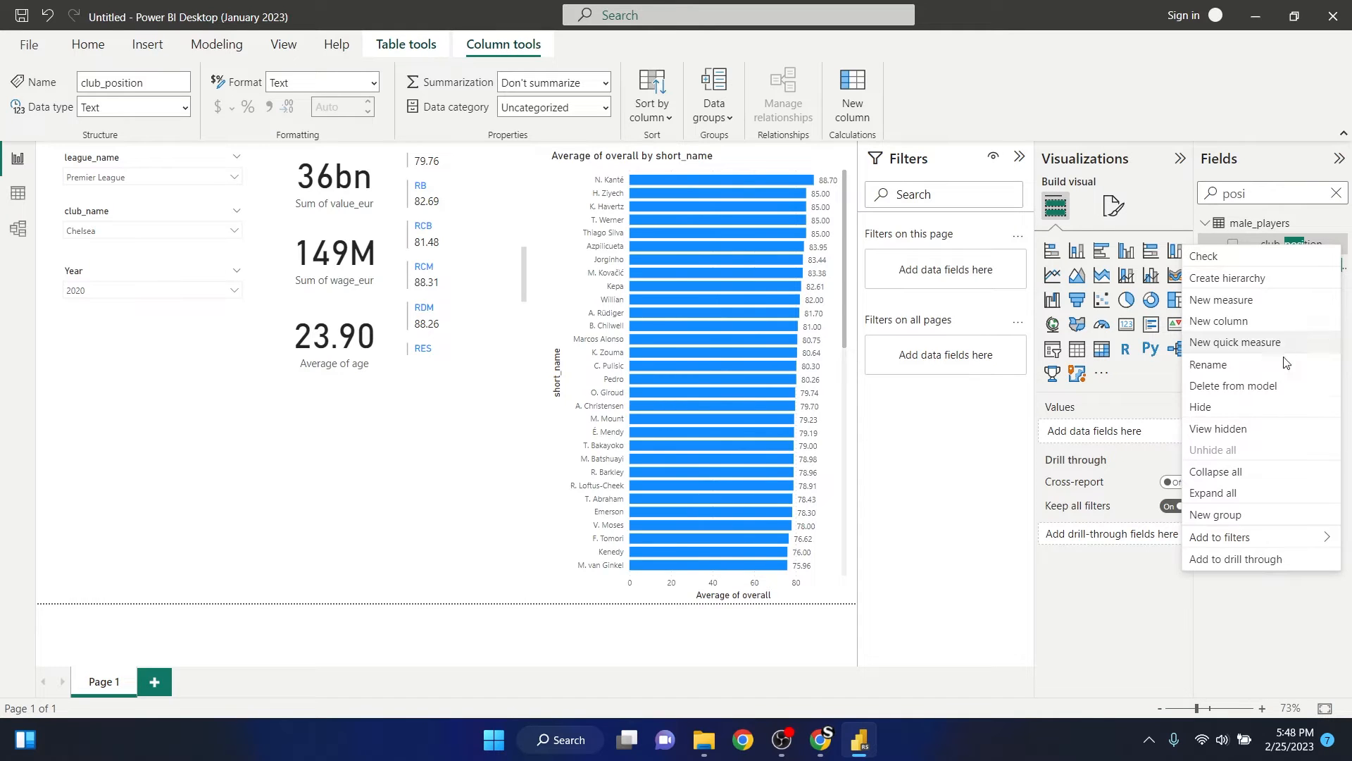
{"action": "left_click", "coordinate": [1235, 518]}
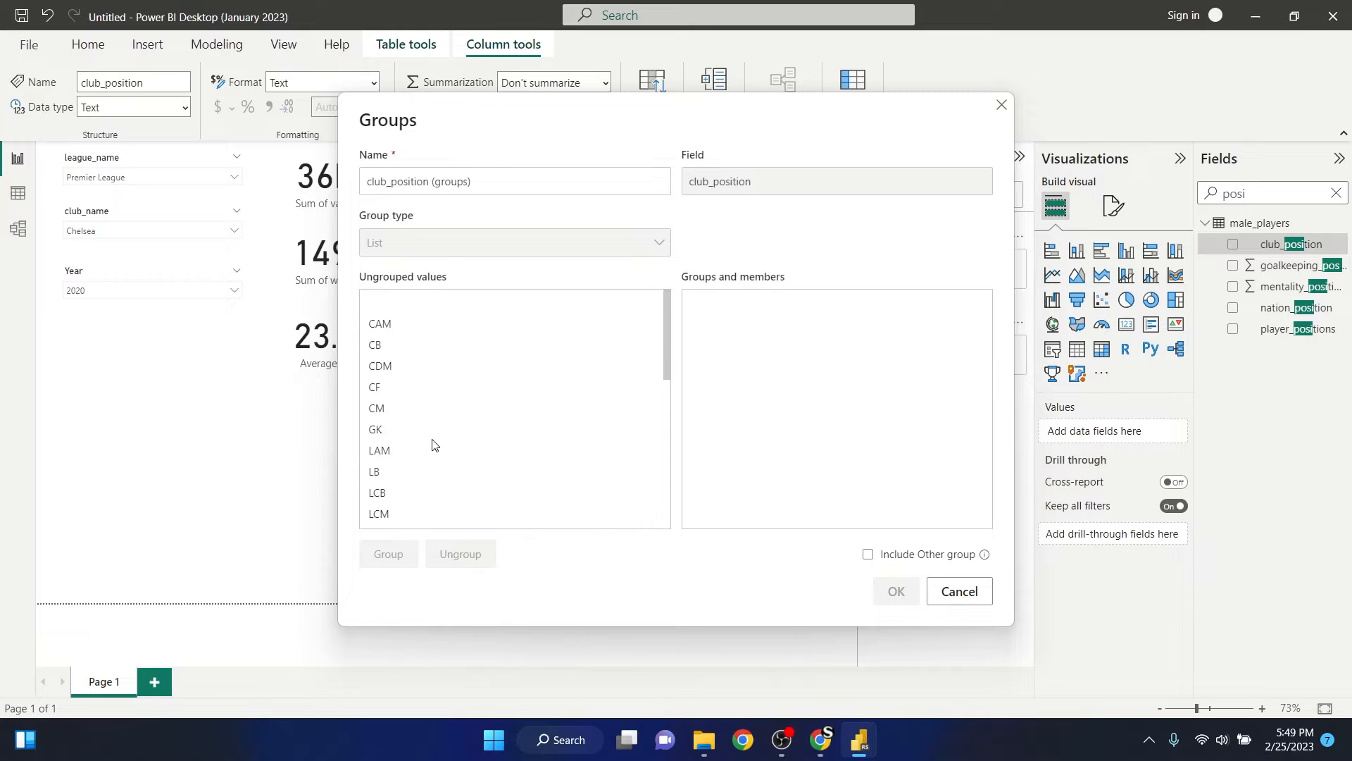
- Look through the full list of ungrouped club_position values
{"action": "scroll", "coordinate": [432, 446], "scroll_direction": "down", "scroll_amount": 3}
{"action": "scroll", "coordinate": [431, 449], "scroll_direction": "down", "scroll_amount": 6}
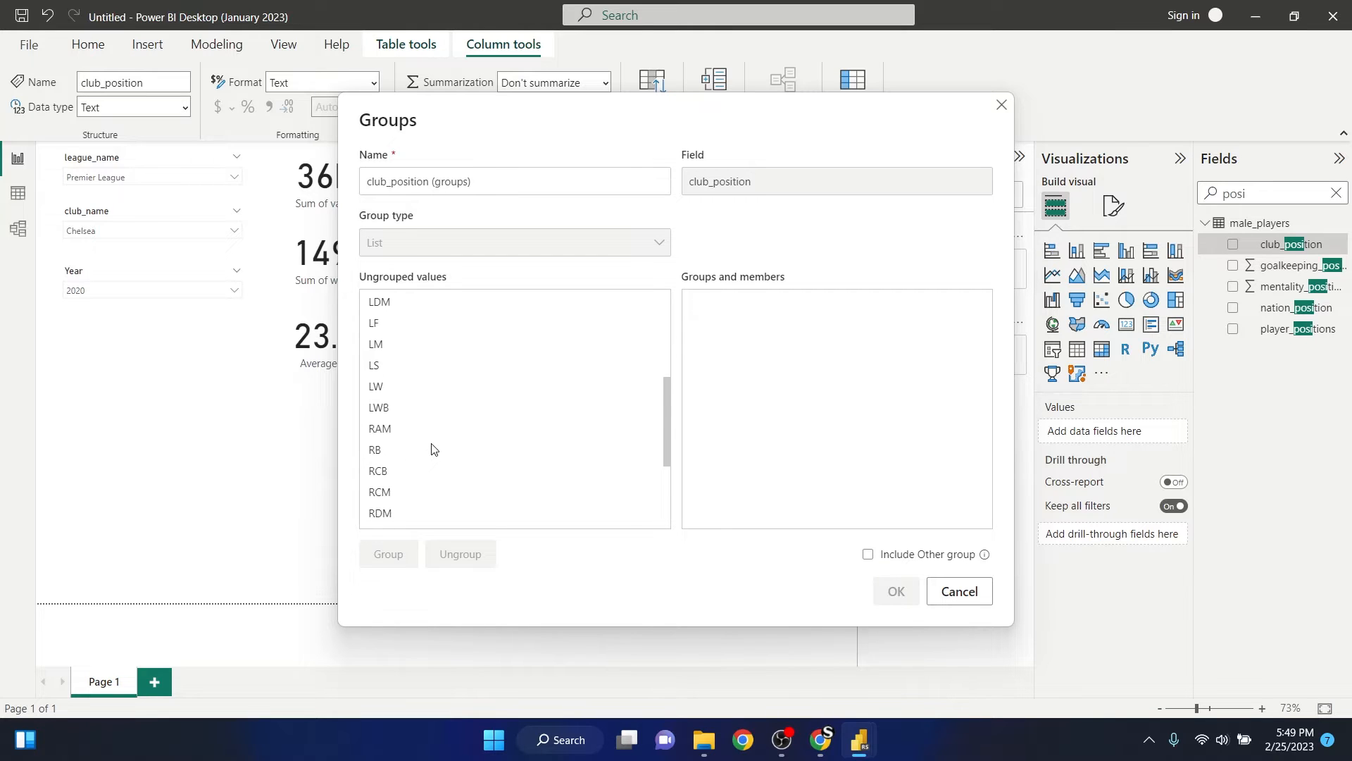
{"action": "scroll", "coordinate": [401, 467], "scroll_direction": "down", "scroll_amount": 2}
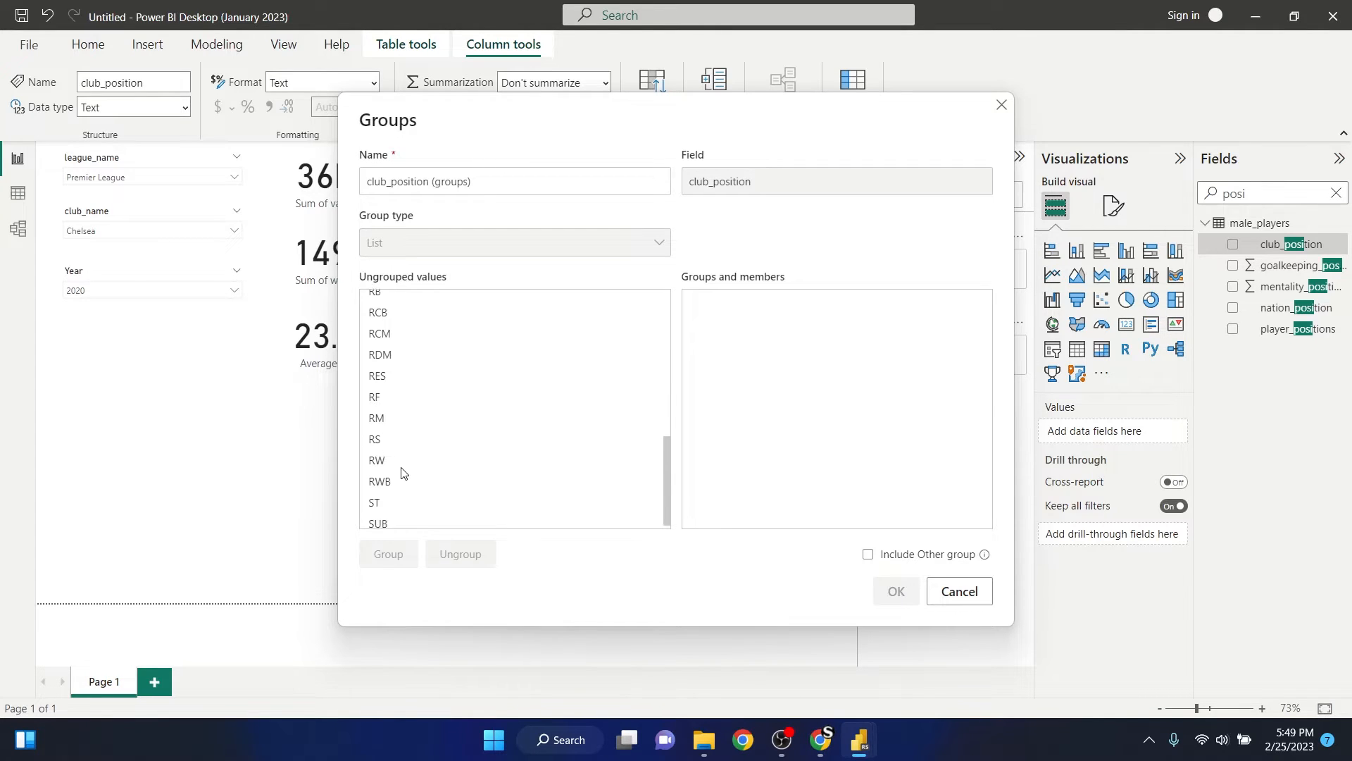
{"action": "scroll", "coordinate": [398, 422], "scroll_direction": "up", "scroll_amount": 10}
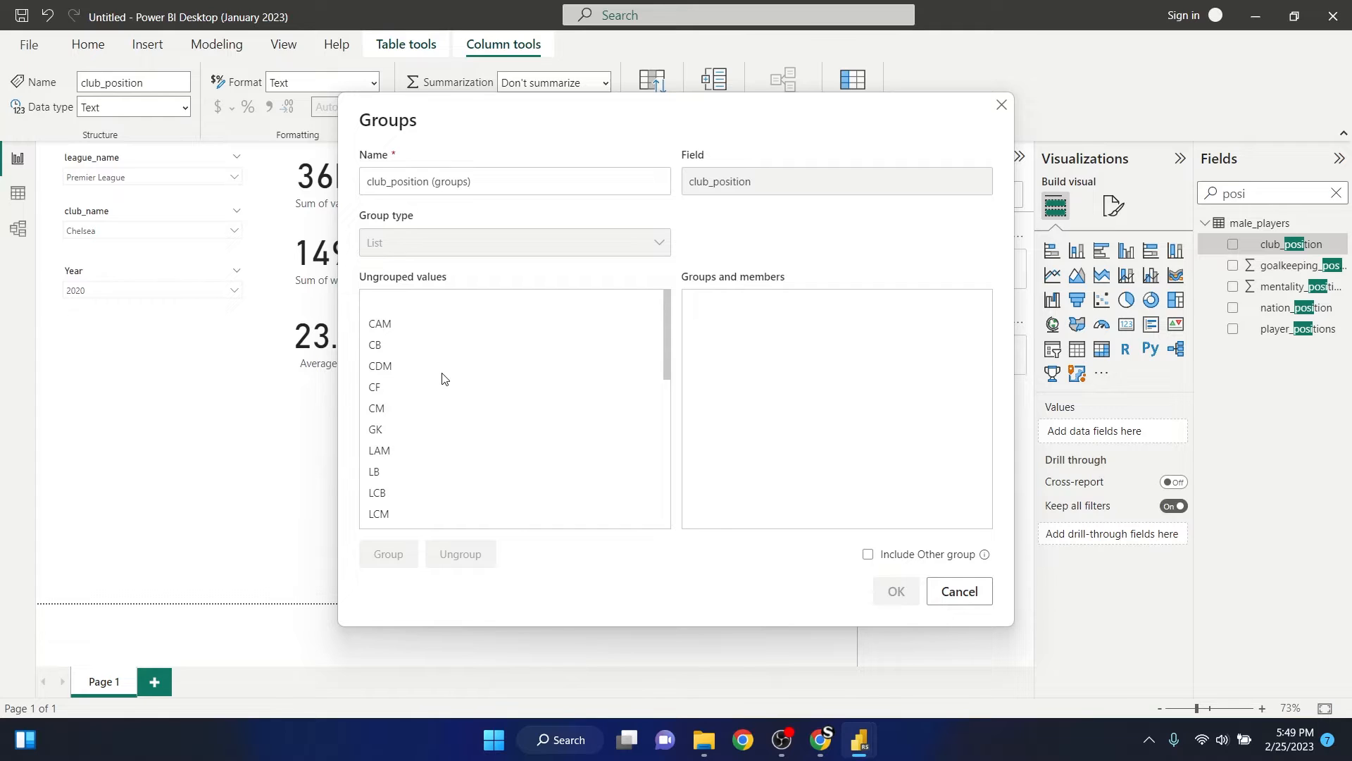
{"action": "scroll", "coordinate": [402, 365], "scroll_direction": "down", "scroll_amount": 1}
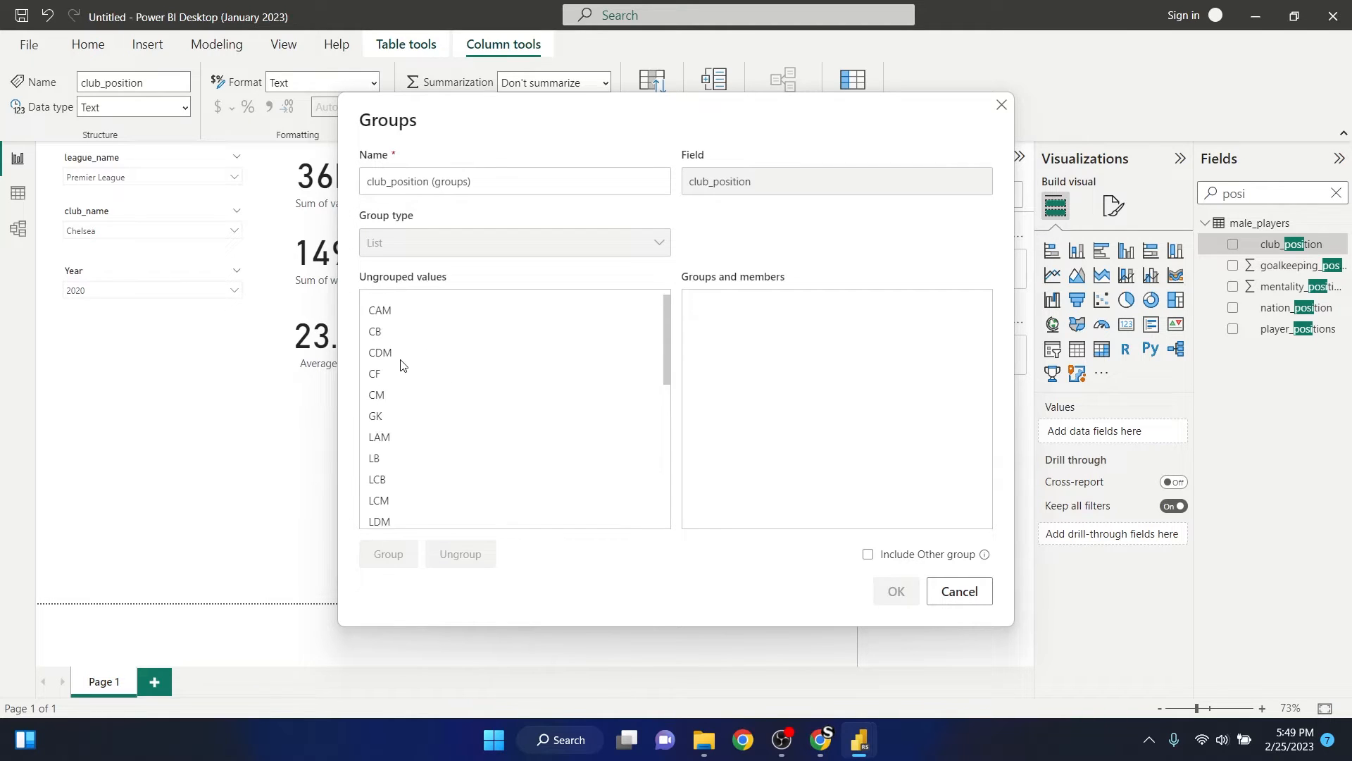
{"action": "scroll", "coordinate": [398, 359], "scroll_direction": "up", "scroll_amount": 1}
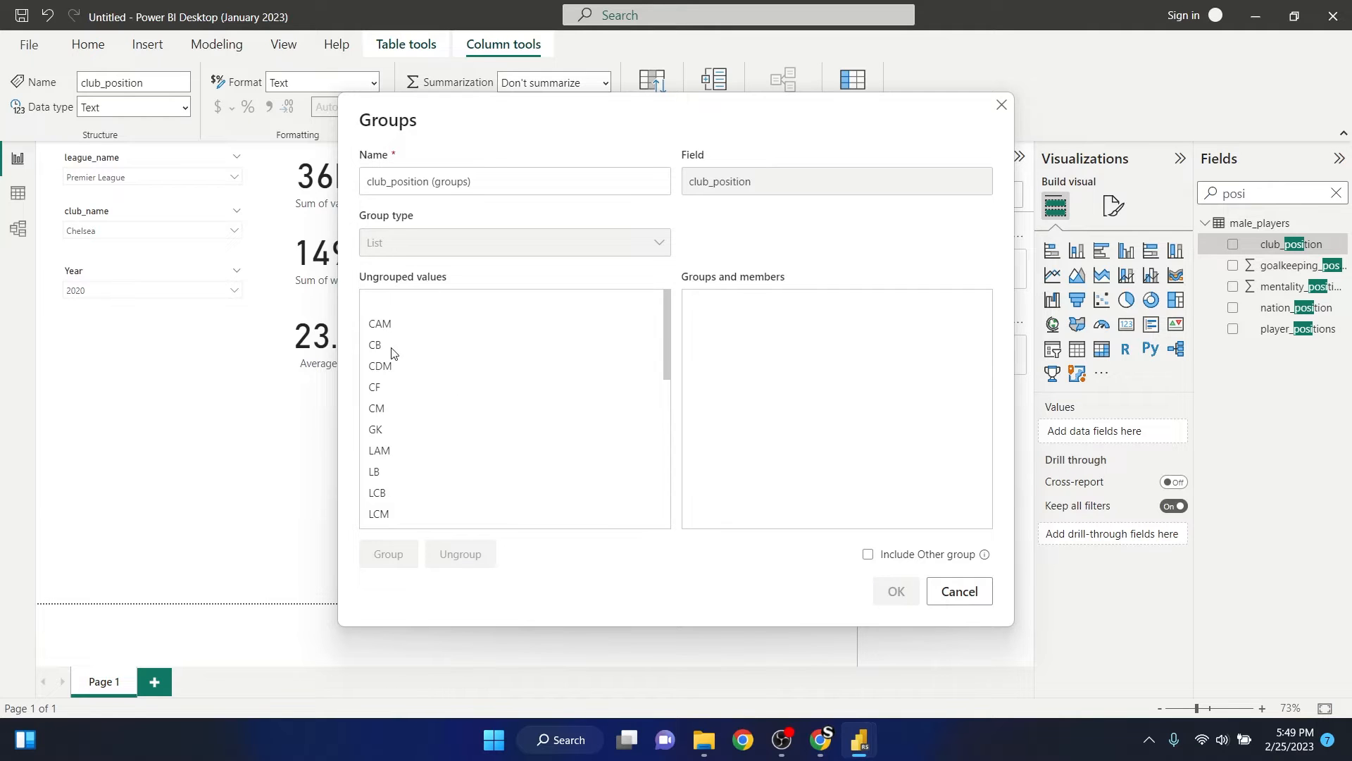
- Group the defensive club_position values CB, LB, LCB, LWB, RB, RCB and RWB together
{"action": "left_click", "coordinate": [391, 350]}
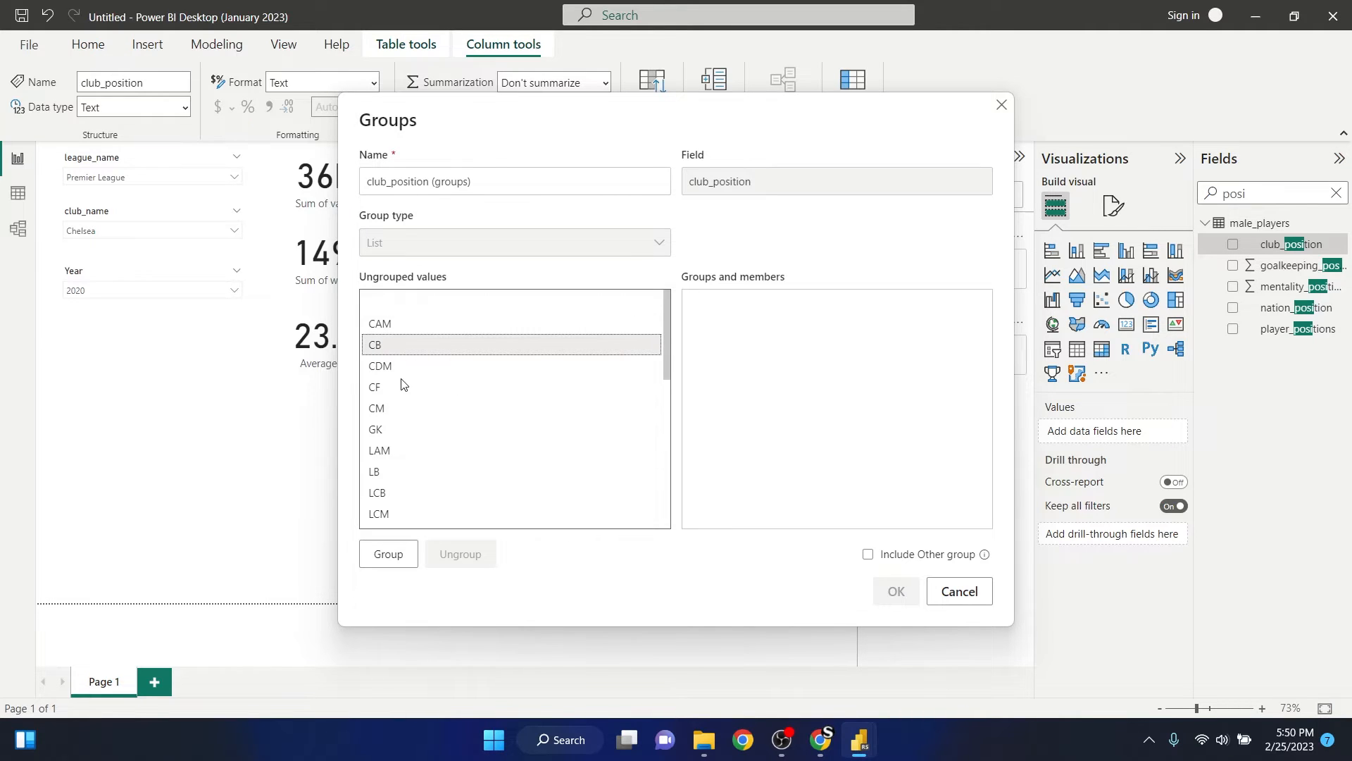
{"action": "scroll", "coordinate": [426, 371], "scroll_direction": "down", "scroll_amount": 1}
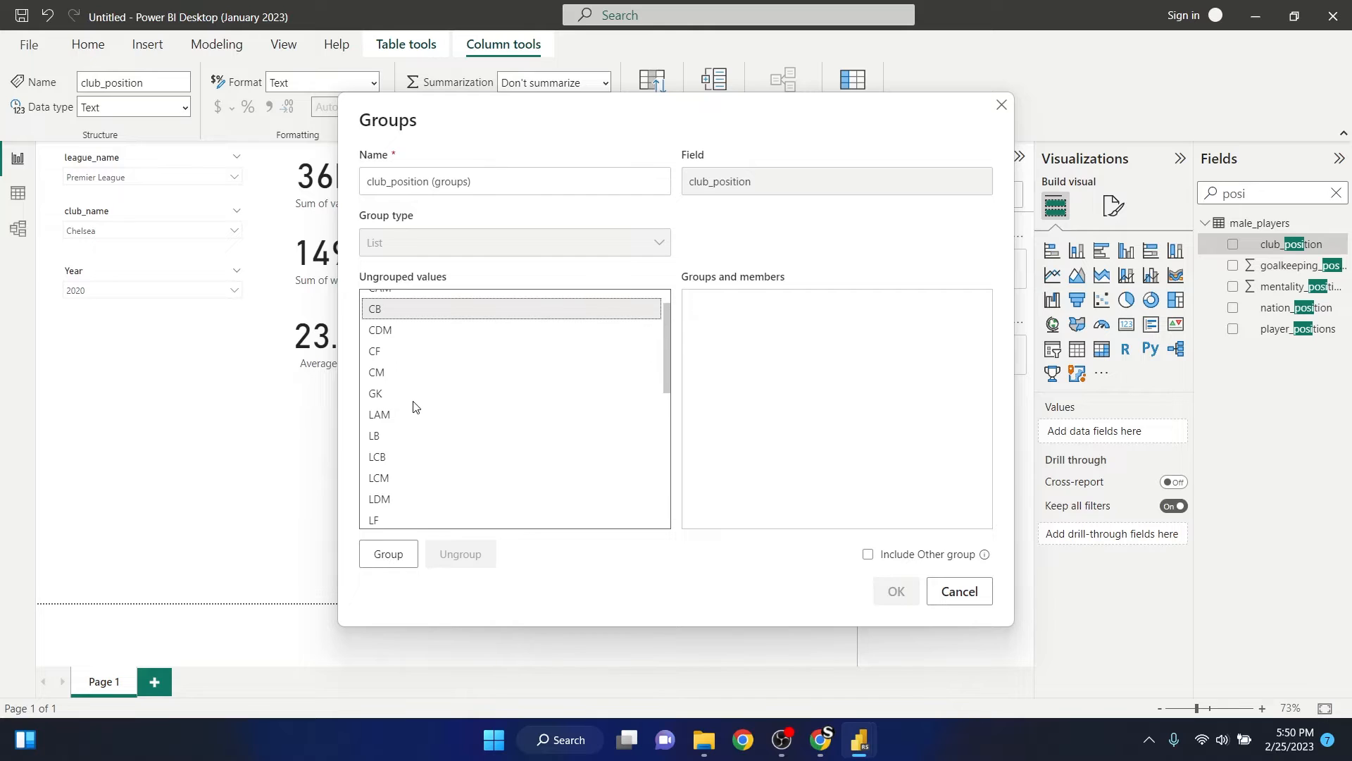
{"action": "scroll", "coordinate": [414, 405], "scroll_direction": "down", "scroll_amount": 1}
{"action": "left_click", "coordinate": [392, 401]}
{"action": "left_click", "coordinate": [398, 421], "text": "ctrl"}
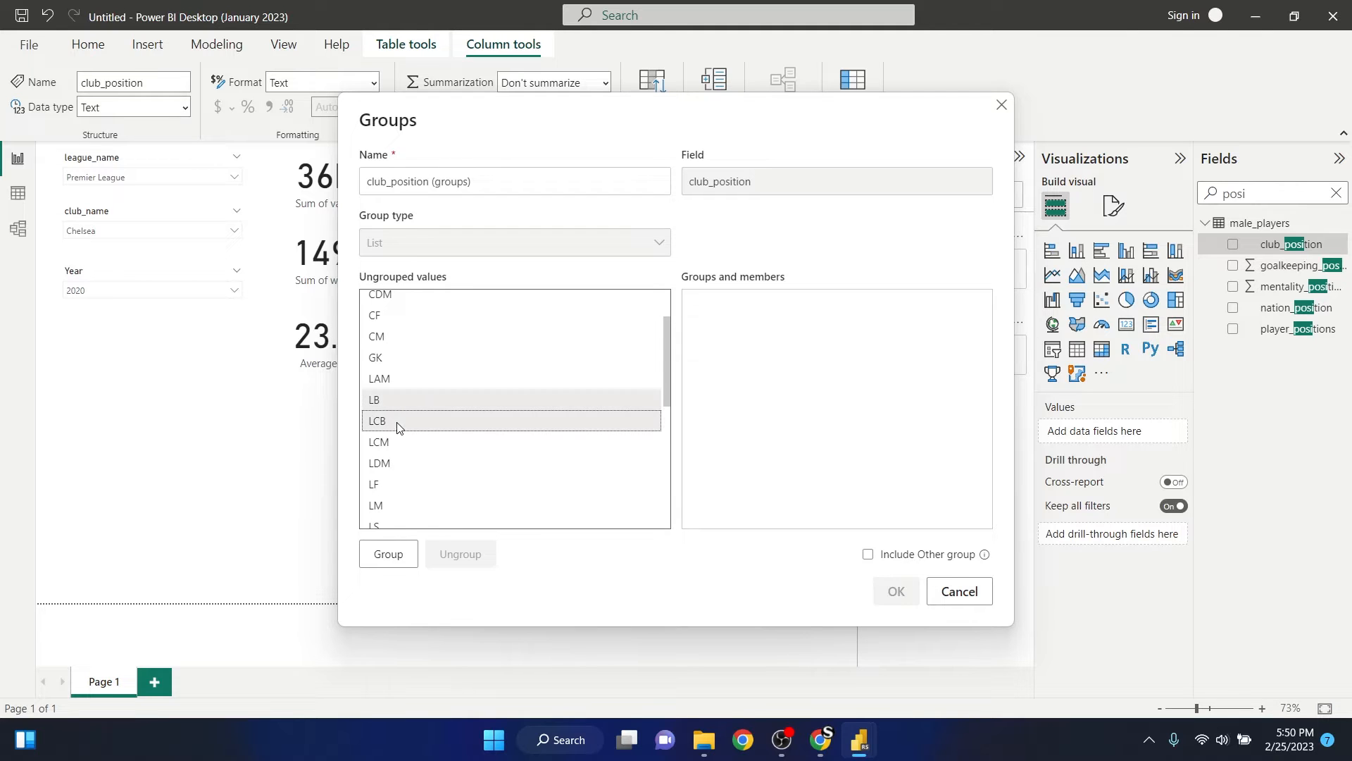
{"action": "scroll", "coordinate": [468, 422], "scroll_direction": "down", "scroll_amount": 3}
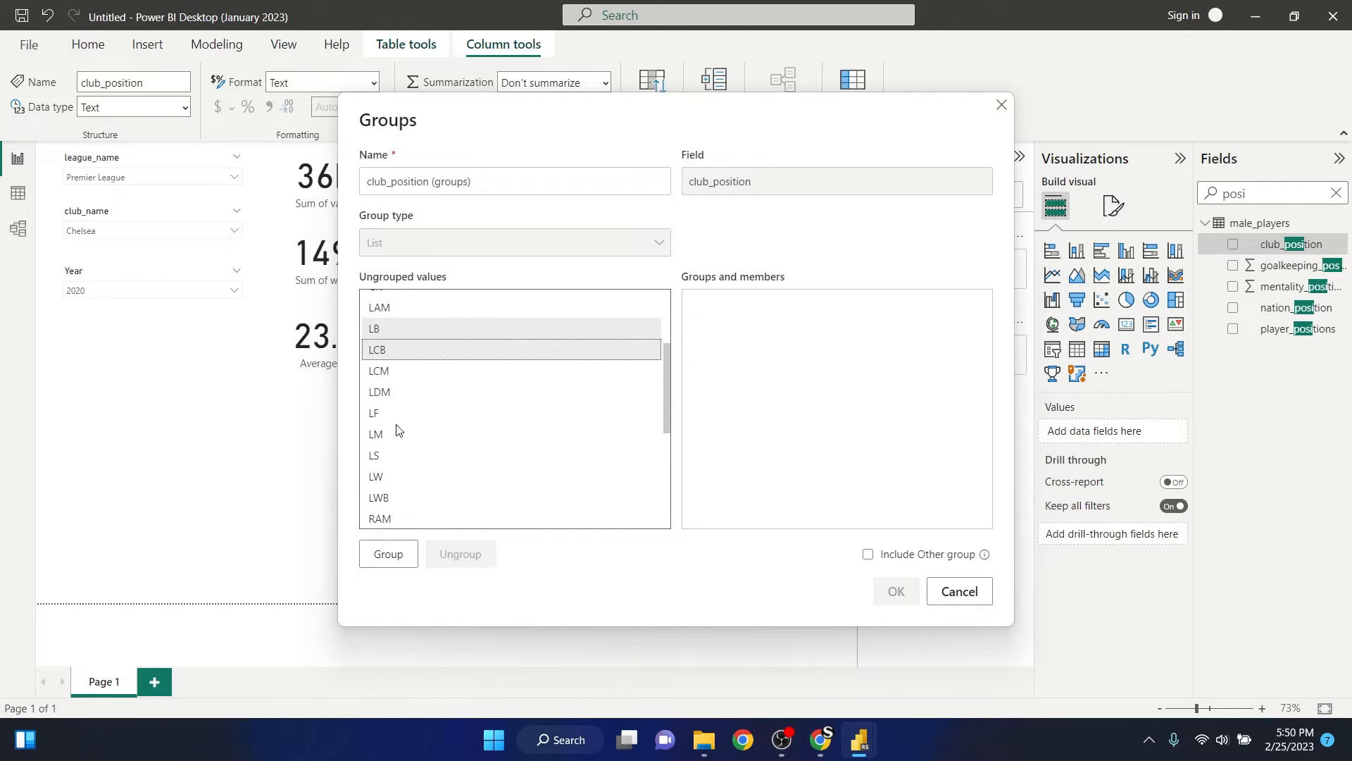
{"action": "scroll", "coordinate": [399, 430], "scroll_direction": "down", "scroll_amount": 2}
{"action": "scroll", "coordinate": [398, 433], "scroll_direction": "down", "scroll_amount": 1}
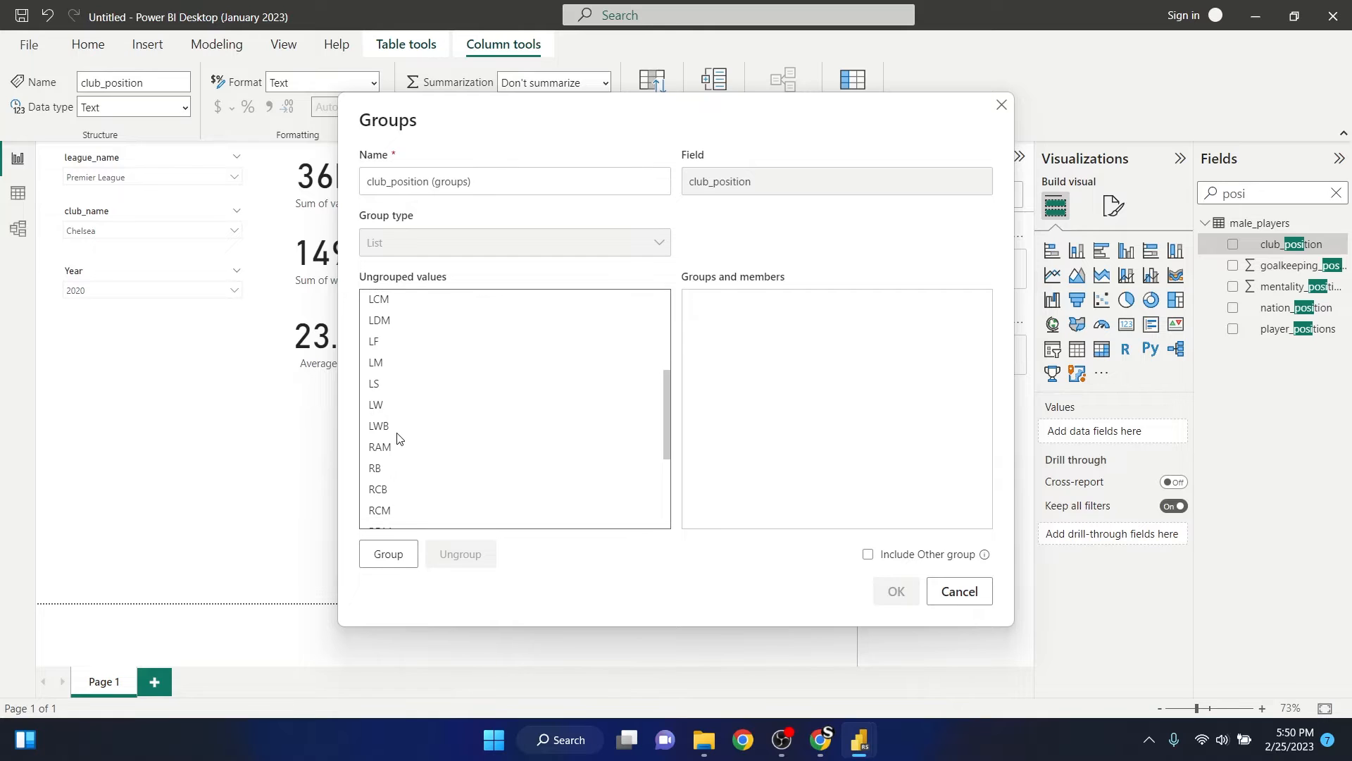
{"action": "left_click", "coordinate": [388, 427], "text": "ctrl"}
{"action": "scroll", "coordinate": [423, 433], "scroll_direction": "down", "scroll_amount": 1}
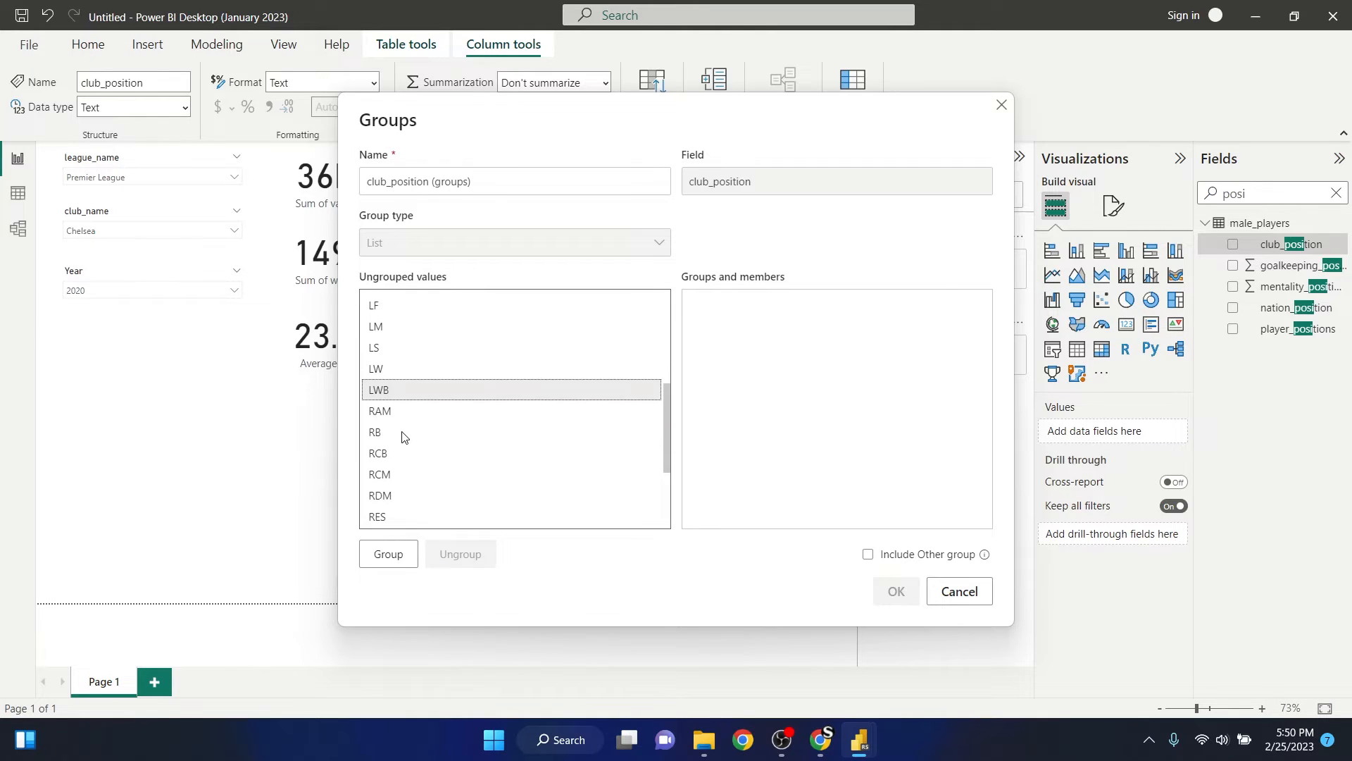
{"action": "left_click", "coordinate": [389, 433], "text": "ctrl"}
{"action": "left_click", "coordinate": [396, 456], "text": "ctrl"}
{"action": "scroll", "coordinate": [437, 484], "scroll_direction": "down", "scroll_amount": 3}
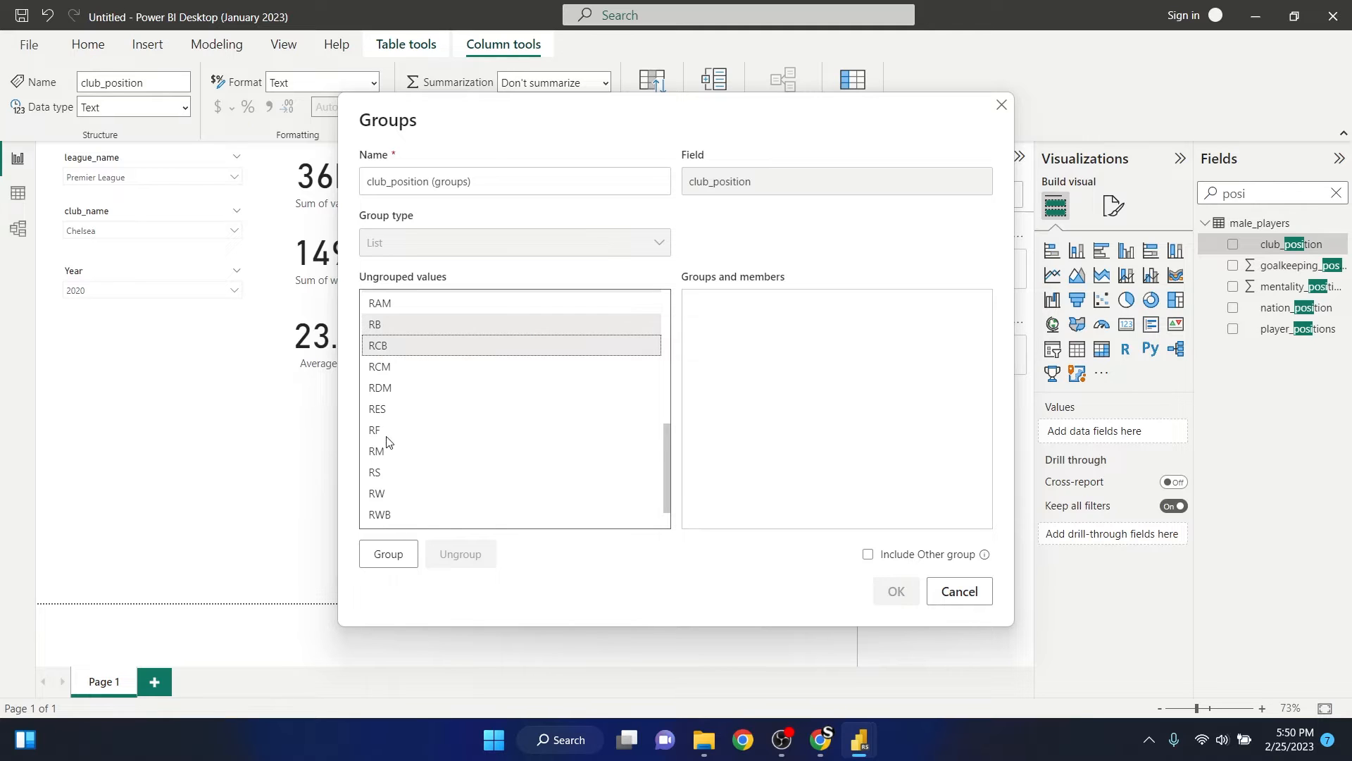
{"action": "scroll", "coordinate": [409, 486], "scroll_direction": "down", "scroll_amount": 1}
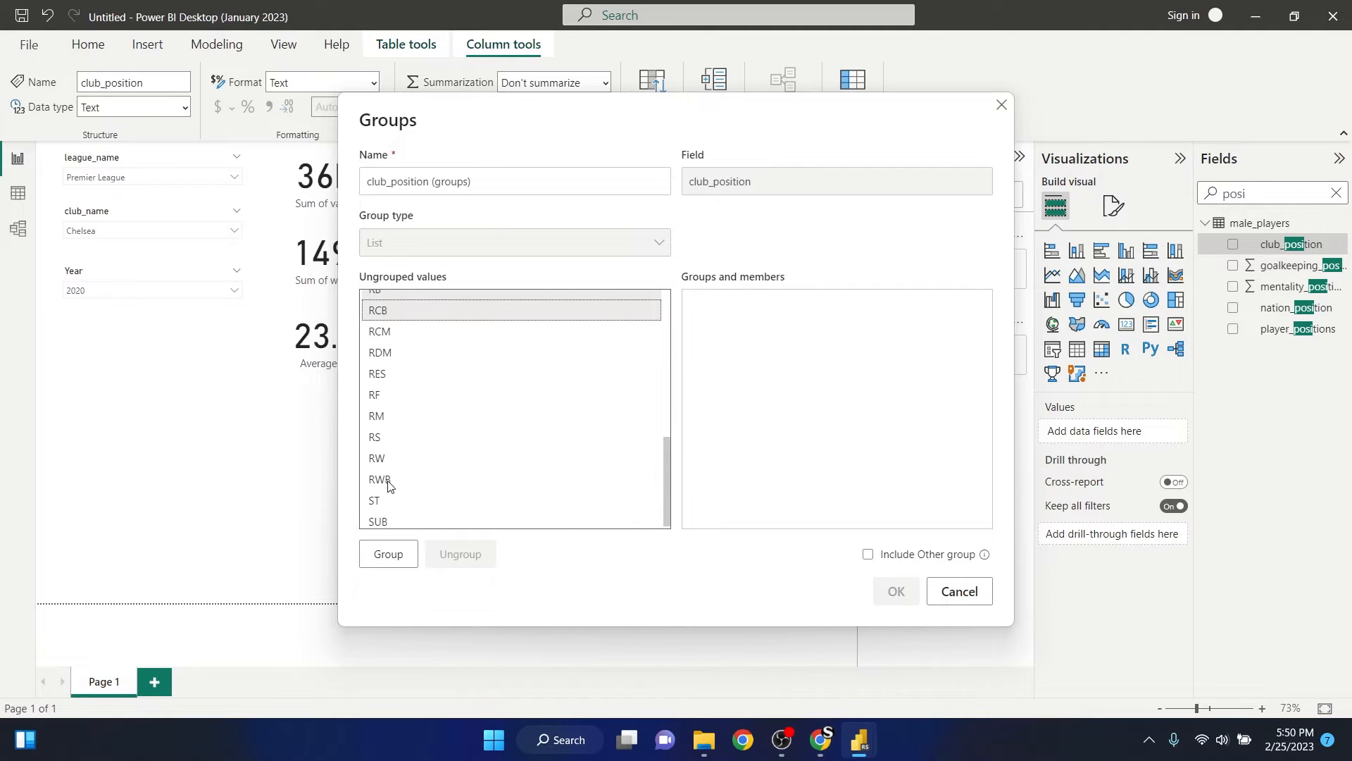
{"action": "left_click", "coordinate": [390, 481], "text": "ctrl"}
{"action": "scroll", "coordinate": [422, 467], "scroll_direction": "down", "scroll_amount": 1}
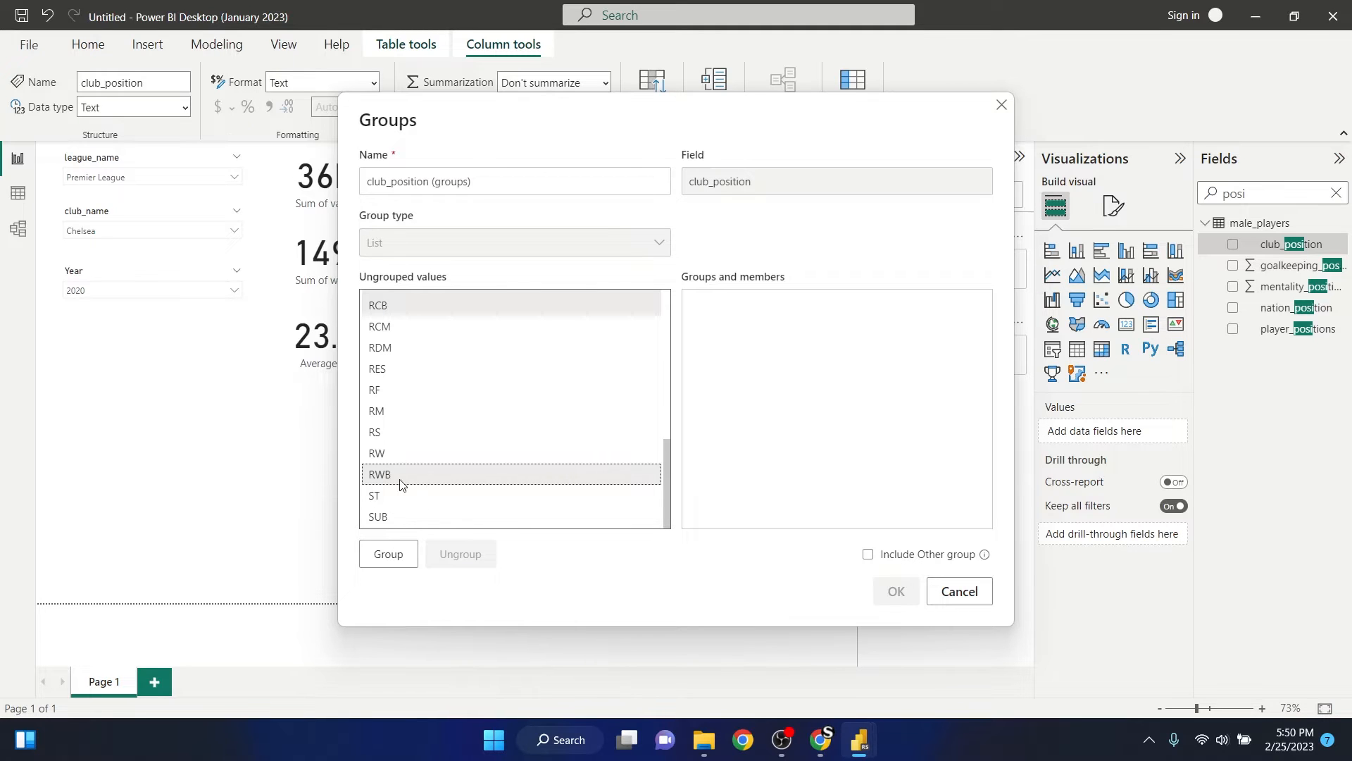
{"action": "left_click", "coordinate": [402, 560]}
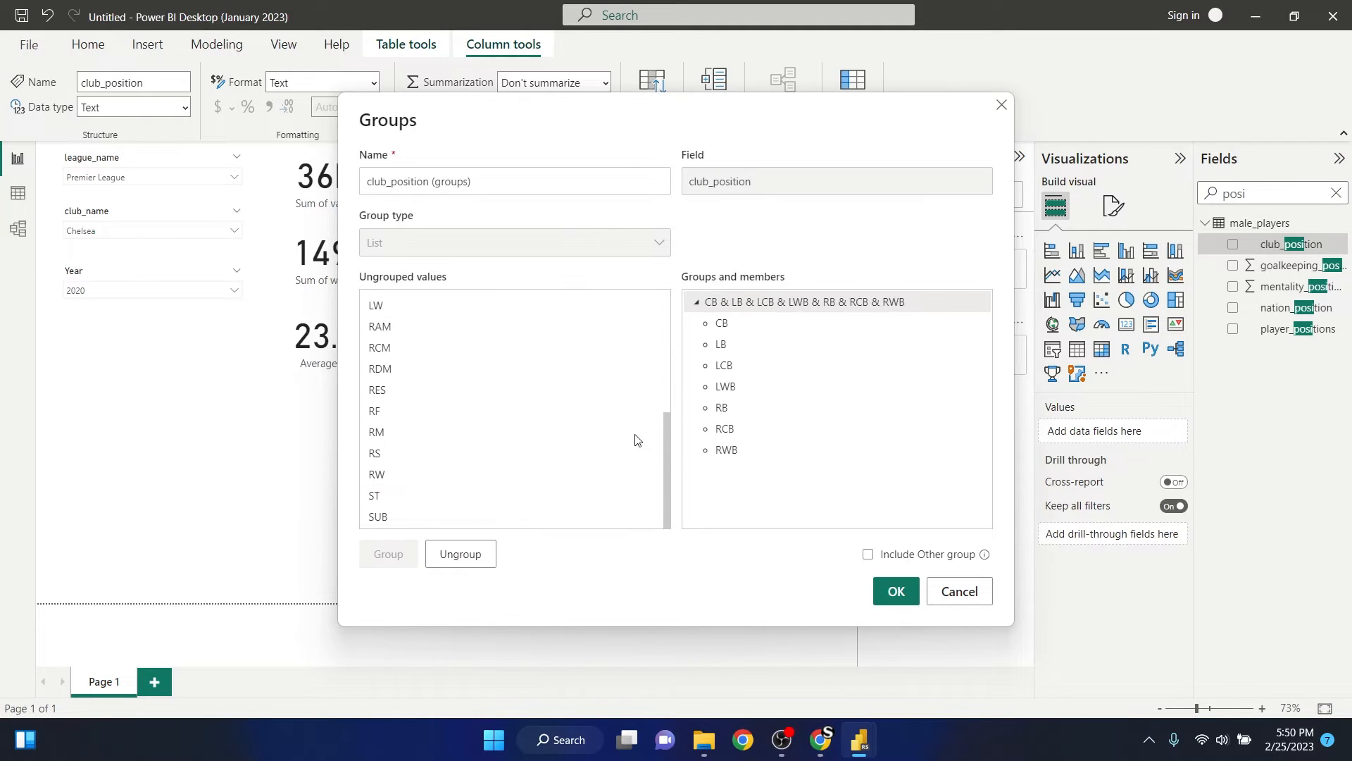
- Group the midfield values CAM, CDM, CM, LAM, LCM, LDM, LM, RAM, RCM, RDM and RM together, and collapse both groups
{"action": "scroll", "coordinate": [405, 422], "scroll_direction": "up", "scroll_amount": 5}
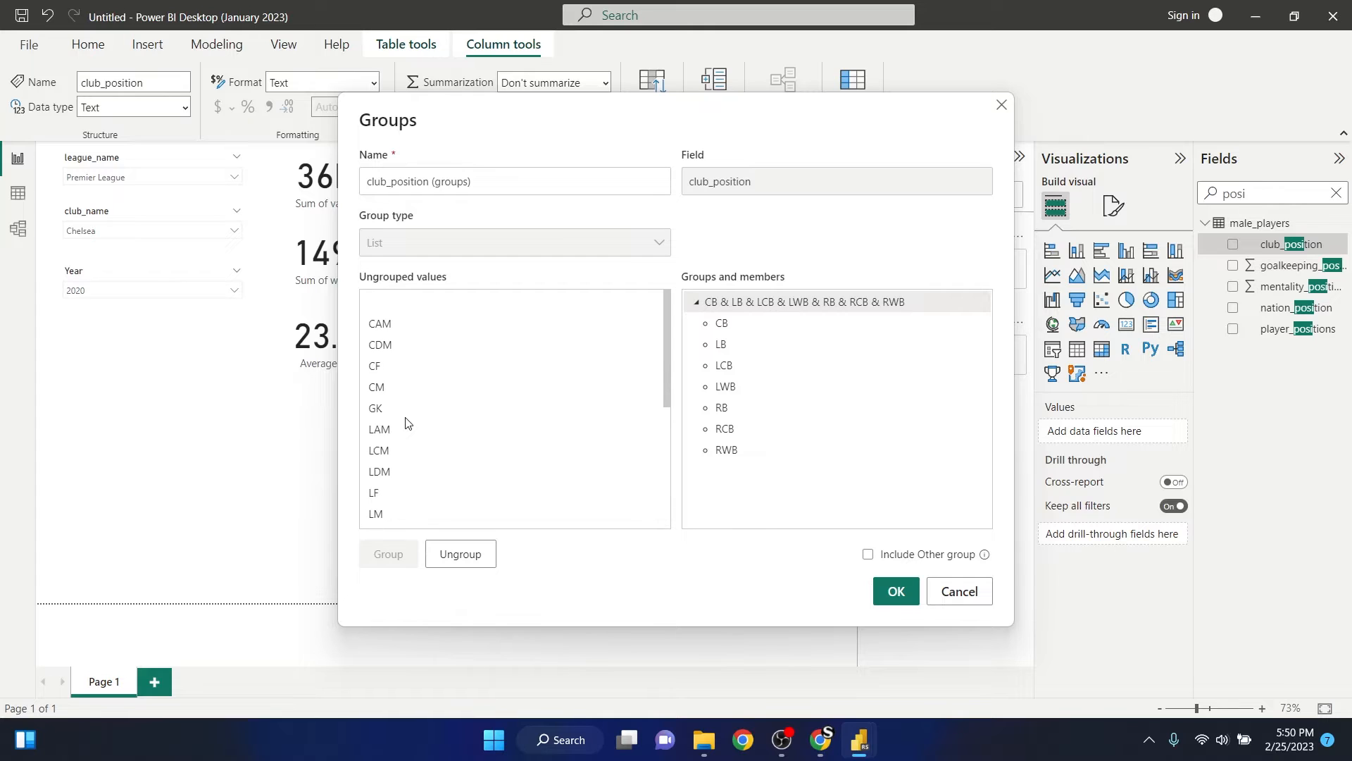
{"action": "left_click", "coordinate": [390, 325]}
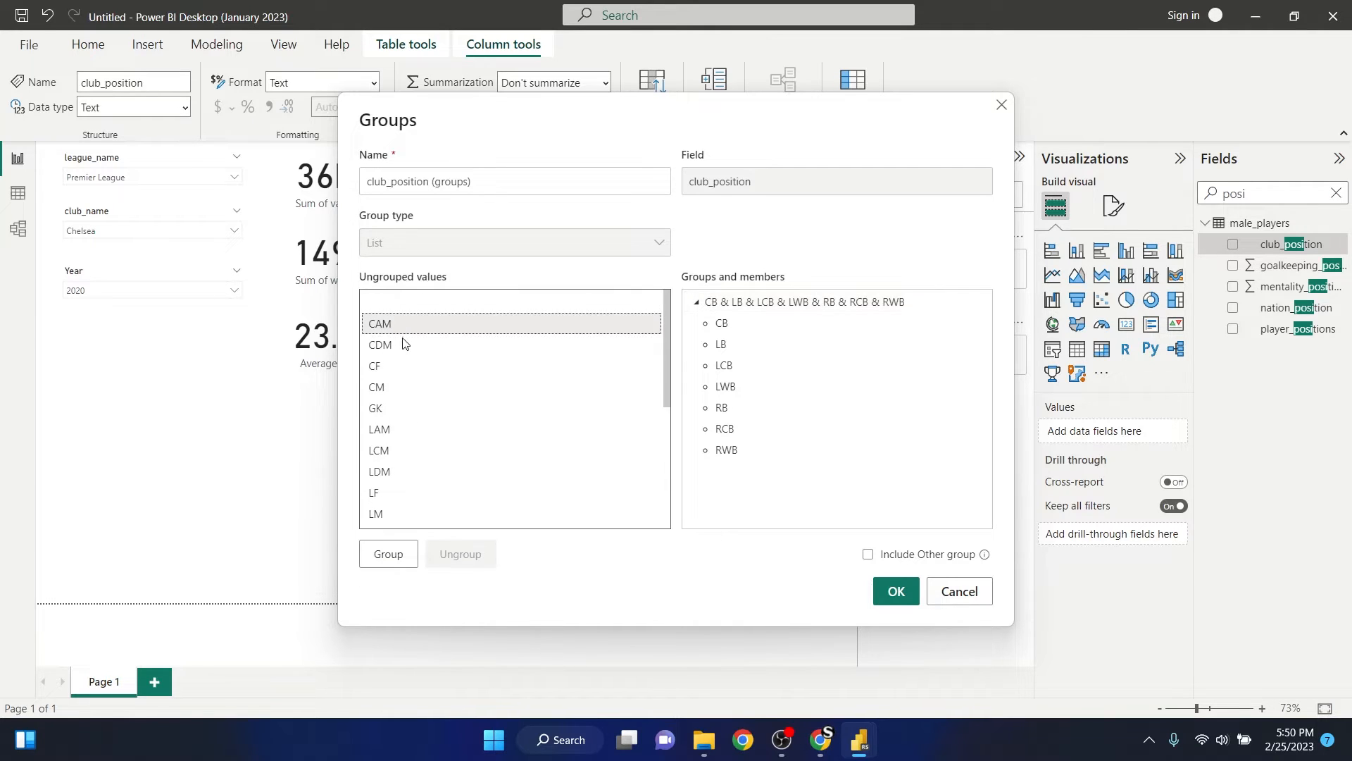
{"action": "left_click", "coordinate": [403, 345], "text": "ctrl"}
{"action": "left_click", "coordinate": [393, 391], "text": "ctrl"}
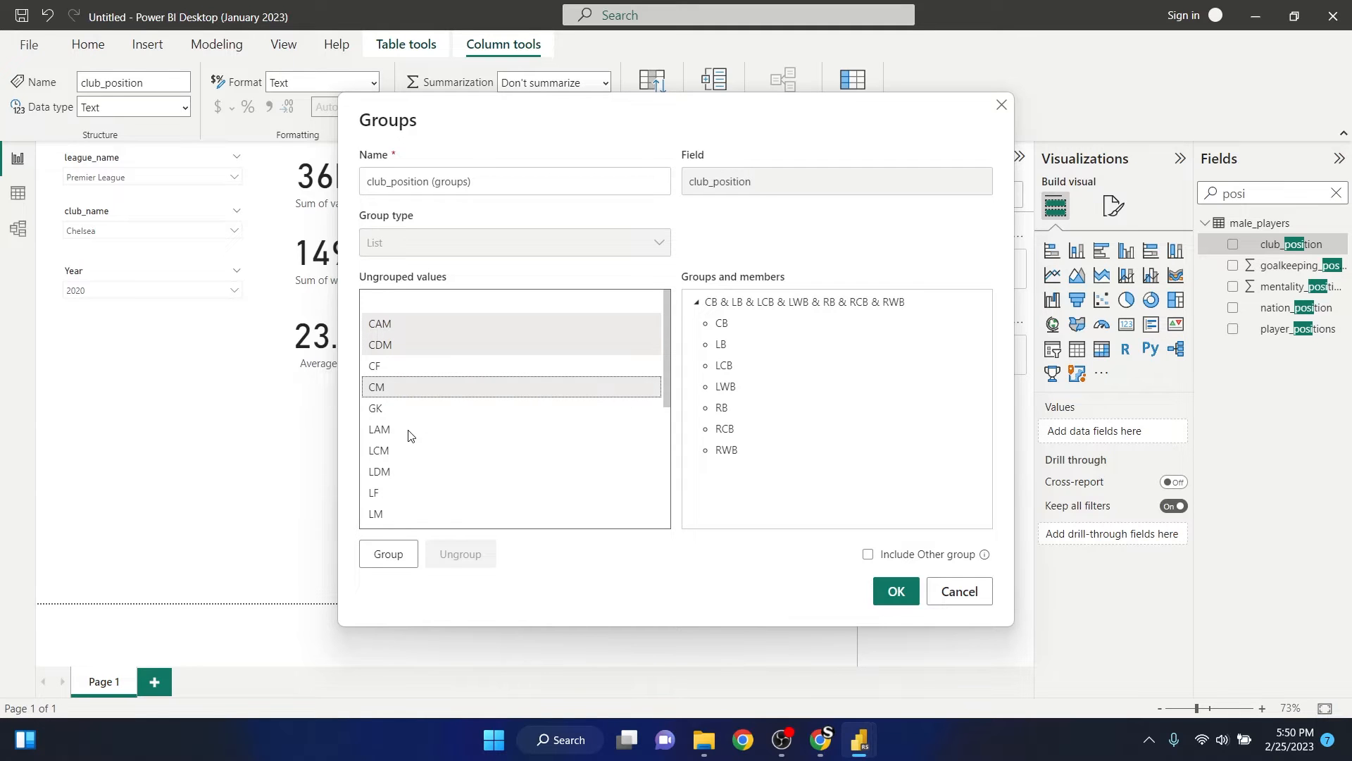
{"action": "left_click", "coordinate": [409, 431], "text": "ctrl"}
{"action": "left_click", "coordinate": [408, 451], "text": "ctrl"}
{"action": "left_click", "coordinate": [405, 478], "text": "ctrl"}
{"action": "scroll", "coordinate": [405, 481], "scroll_direction": "down", "scroll_amount": 2}
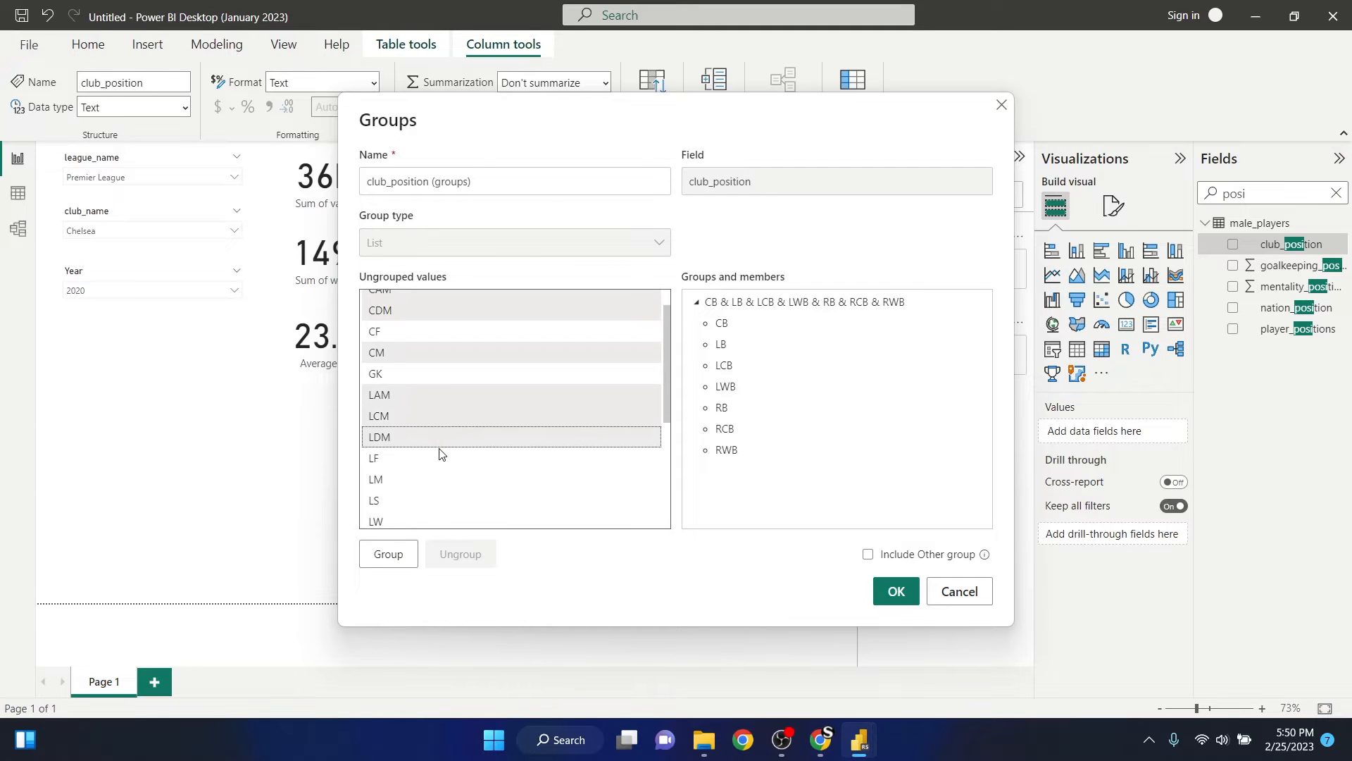
{"action": "left_click", "coordinate": [384, 479], "text": "ctrl"}
{"action": "scroll", "coordinate": [423, 471], "scroll_direction": "down", "scroll_amount": 3}
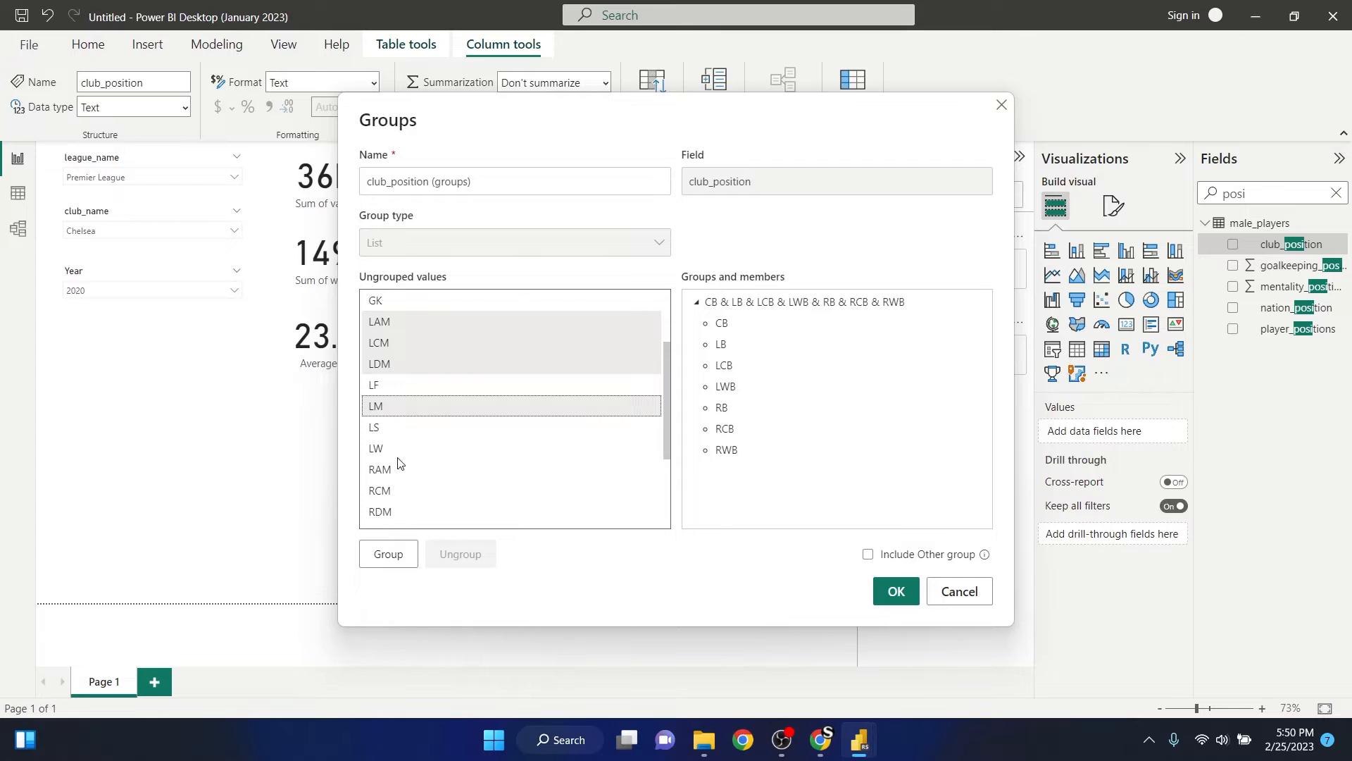
{"action": "left_click", "coordinate": [393, 470], "text": "ctrl"}
{"action": "left_click", "coordinate": [398, 492], "text": "ctrl"}
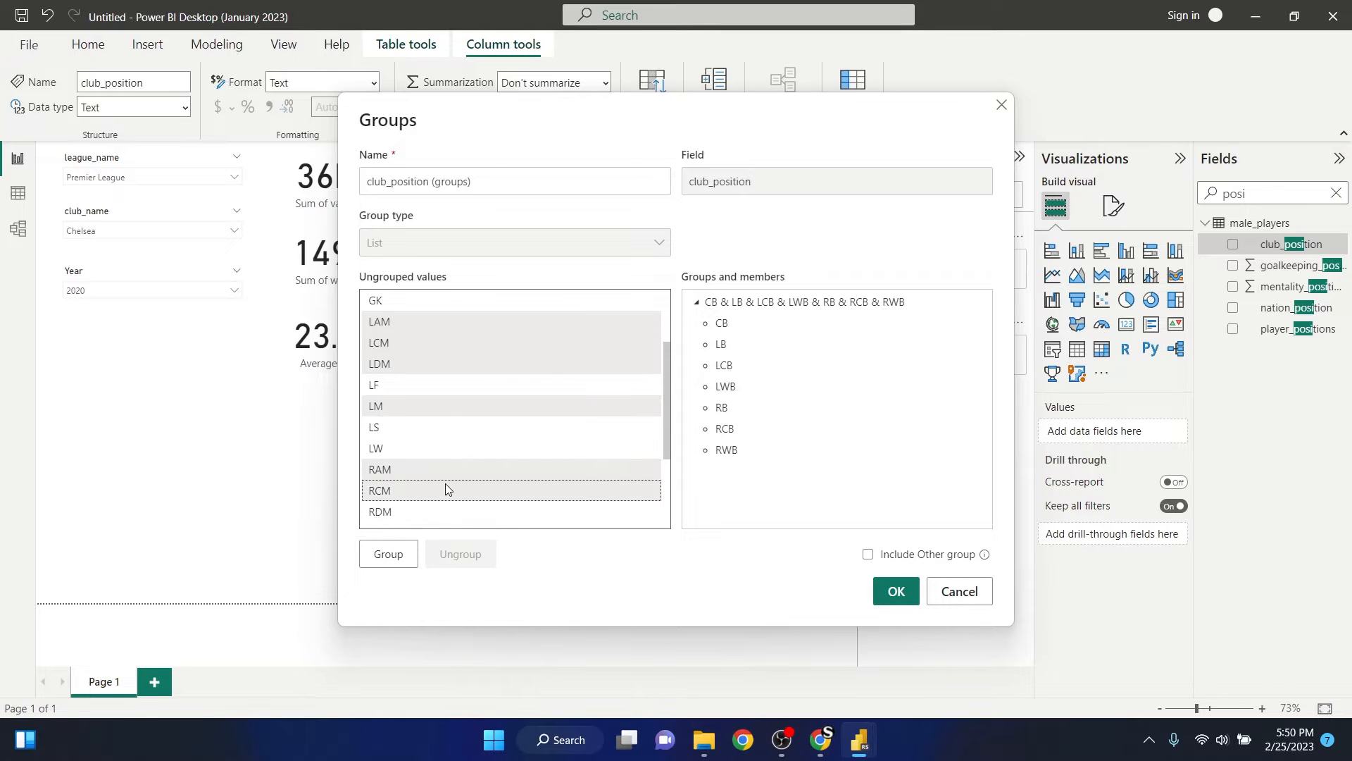
{"action": "scroll", "coordinate": [451, 476], "scroll_direction": "down", "scroll_amount": 2}
{"action": "left_click", "coordinate": [398, 442], "text": "ctrl"}
{"action": "scroll", "coordinate": [398, 444], "scroll_direction": "down", "scroll_amount": 2}
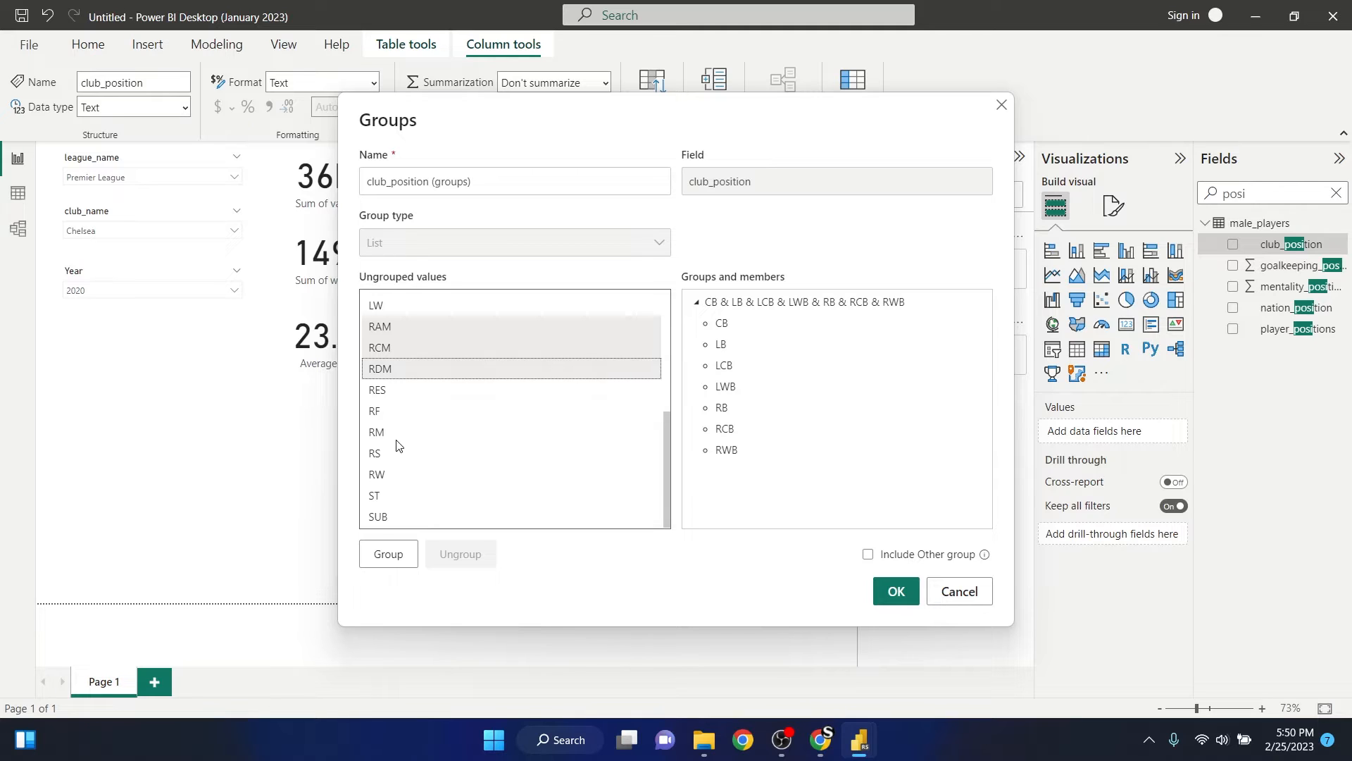
{"action": "left_click", "coordinate": [392, 432], "text": "ctrl"}
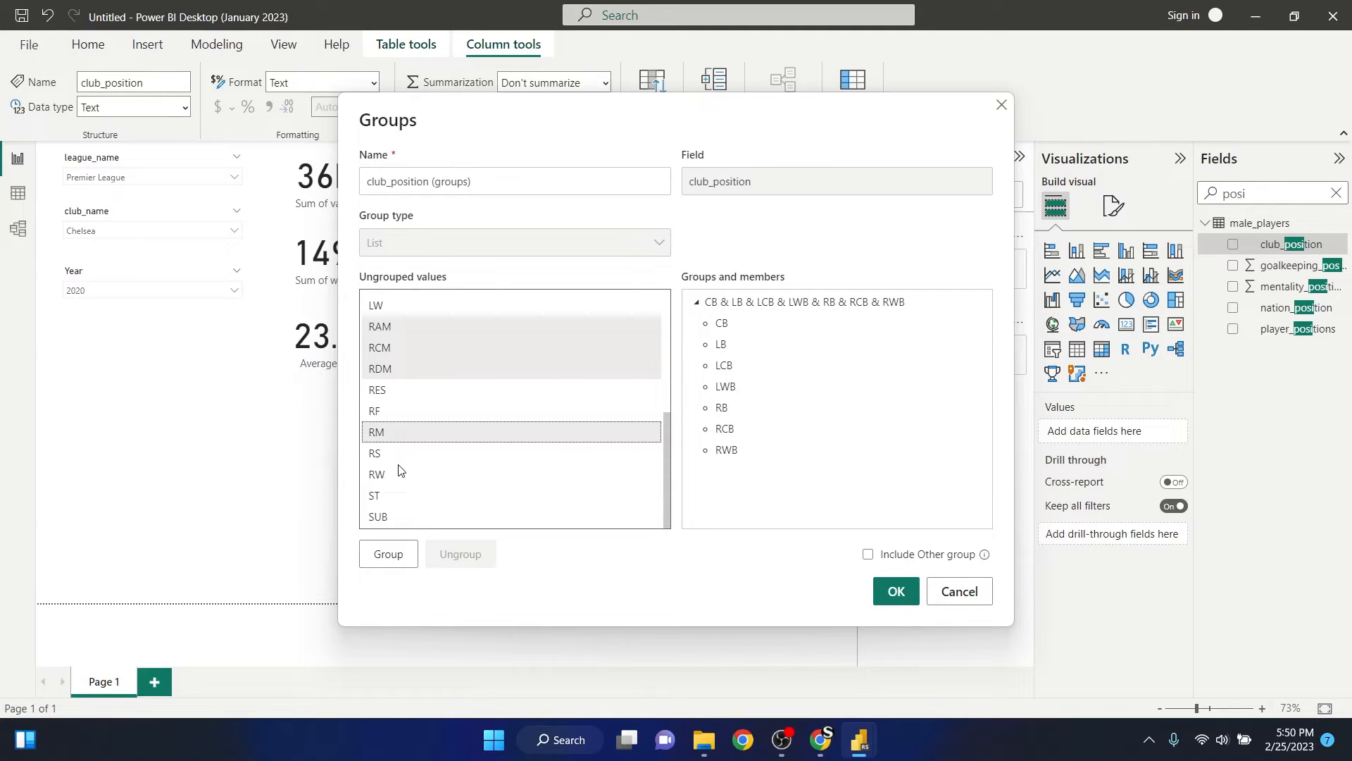
{"action": "left_click", "coordinate": [398, 556]}
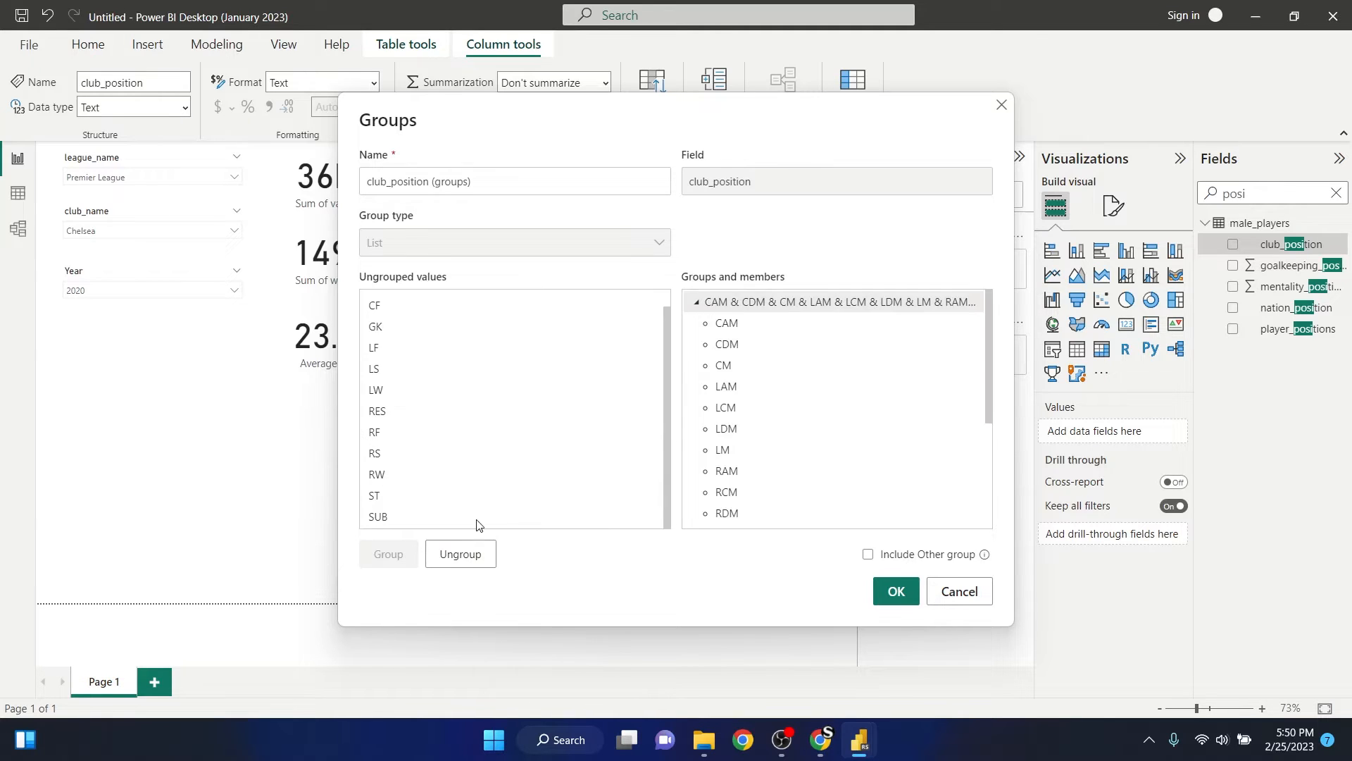
{"action": "left_click", "coordinate": [697, 307]}
{"action": "left_click", "coordinate": [696, 324]}
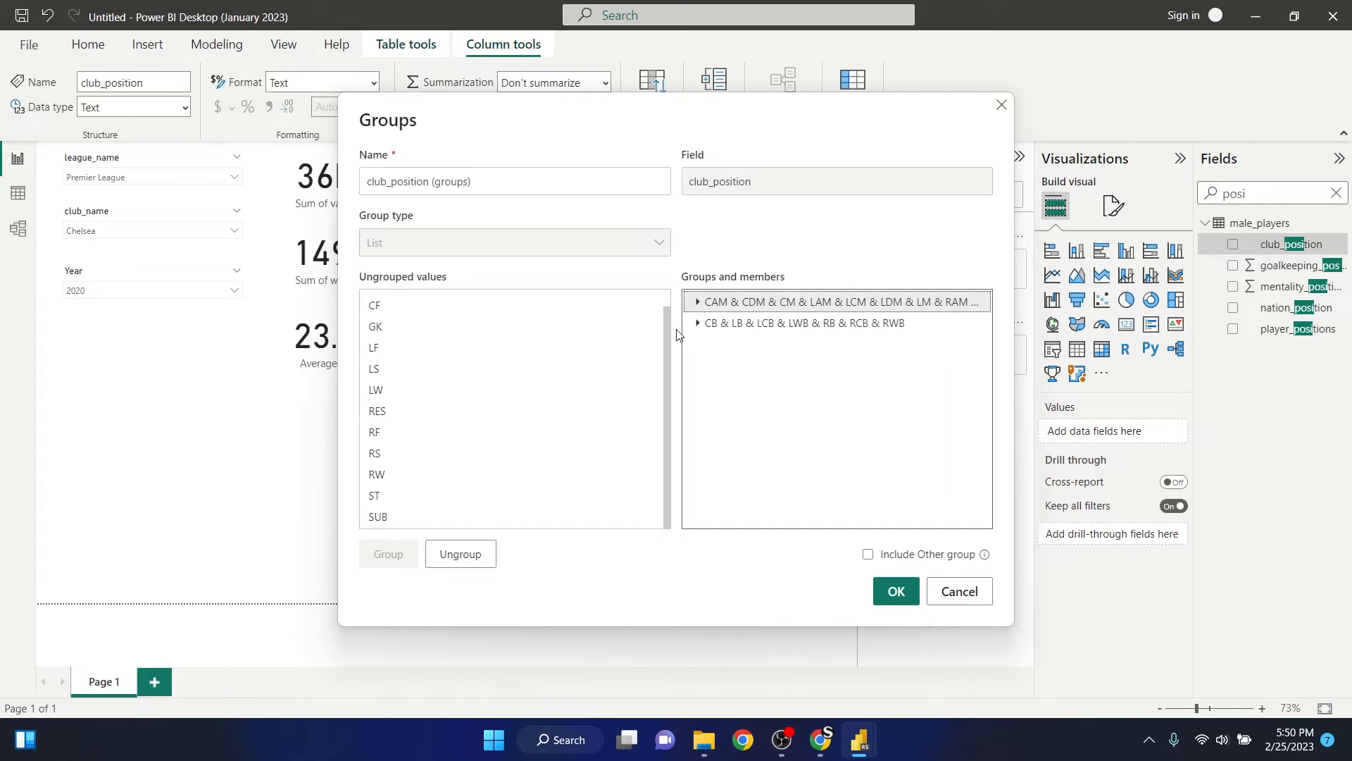
- Group the attacking values CF, LF, LS, LW, RF, RS, RW and ST together, and collapse the new group
{"action": "scroll", "coordinate": [393, 336], "scroll_direction": "up", "scroll_amount": 1}
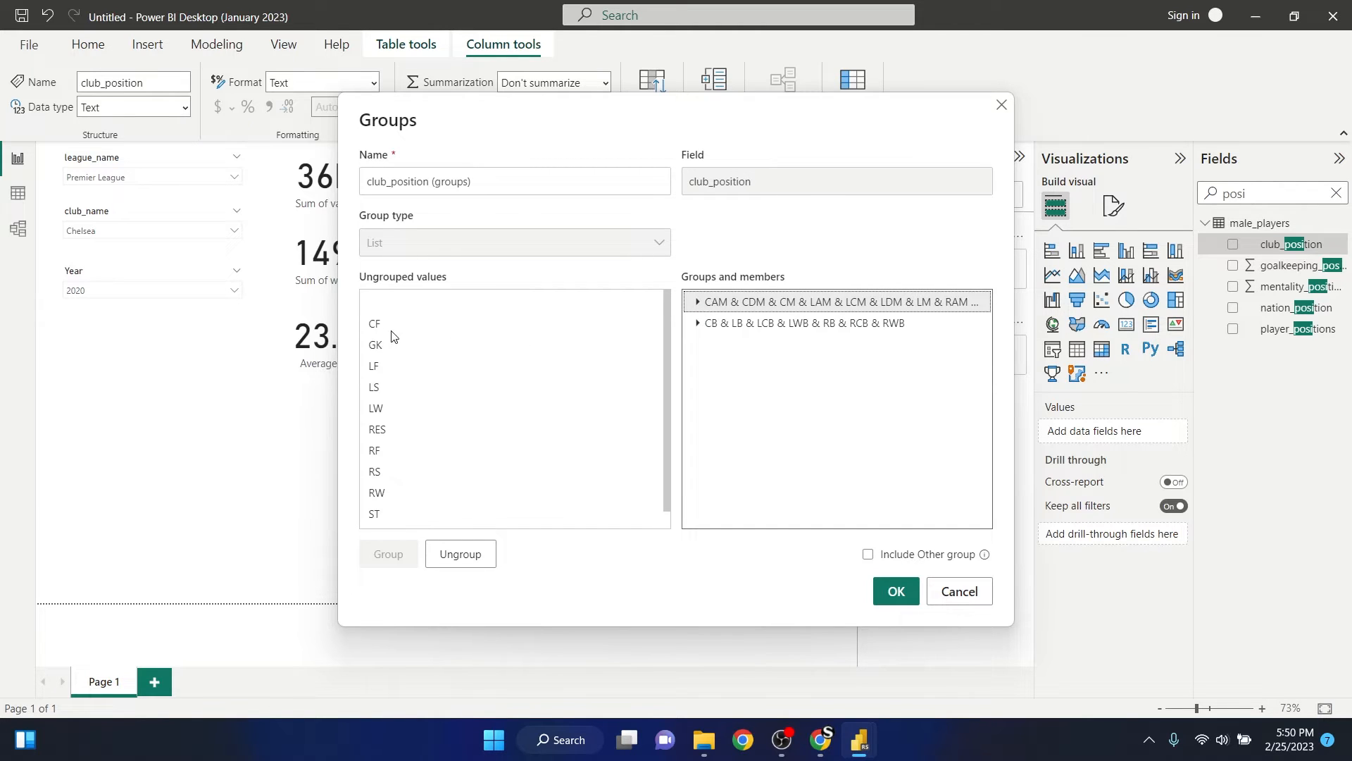
{"action": "left_click", "coordinate": [386, 327]}
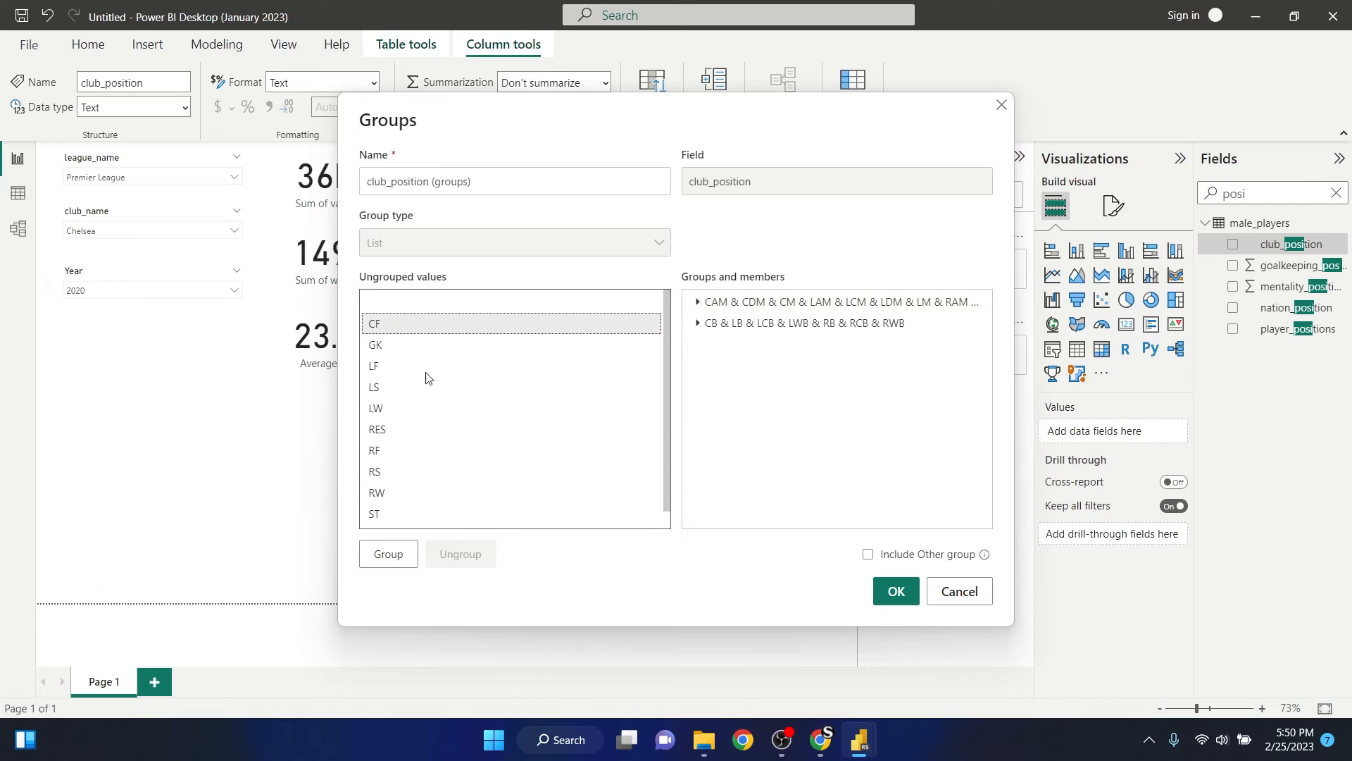
{"action": "left_click", "coordinate": [384, 368], "text": "ctrl"}
{"action": "scroll", "coordinate": [386, 377], "scroll_direction": "down", "scroll_amount": 1}
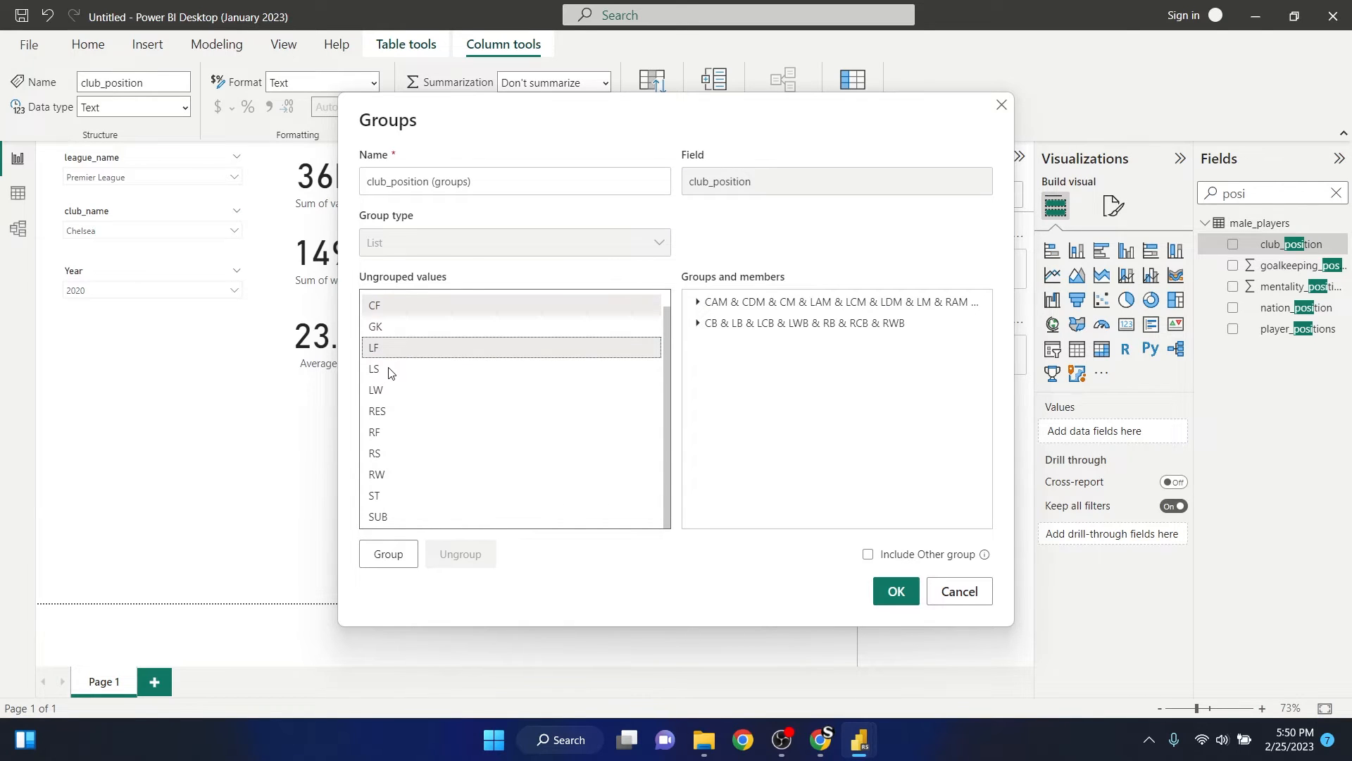
{"action": "left_click", "coordinate": [388, 369], "text": "ctrl"}
{"action": "left_click", "coordinate": [389, 393], "text": "ctrl"}
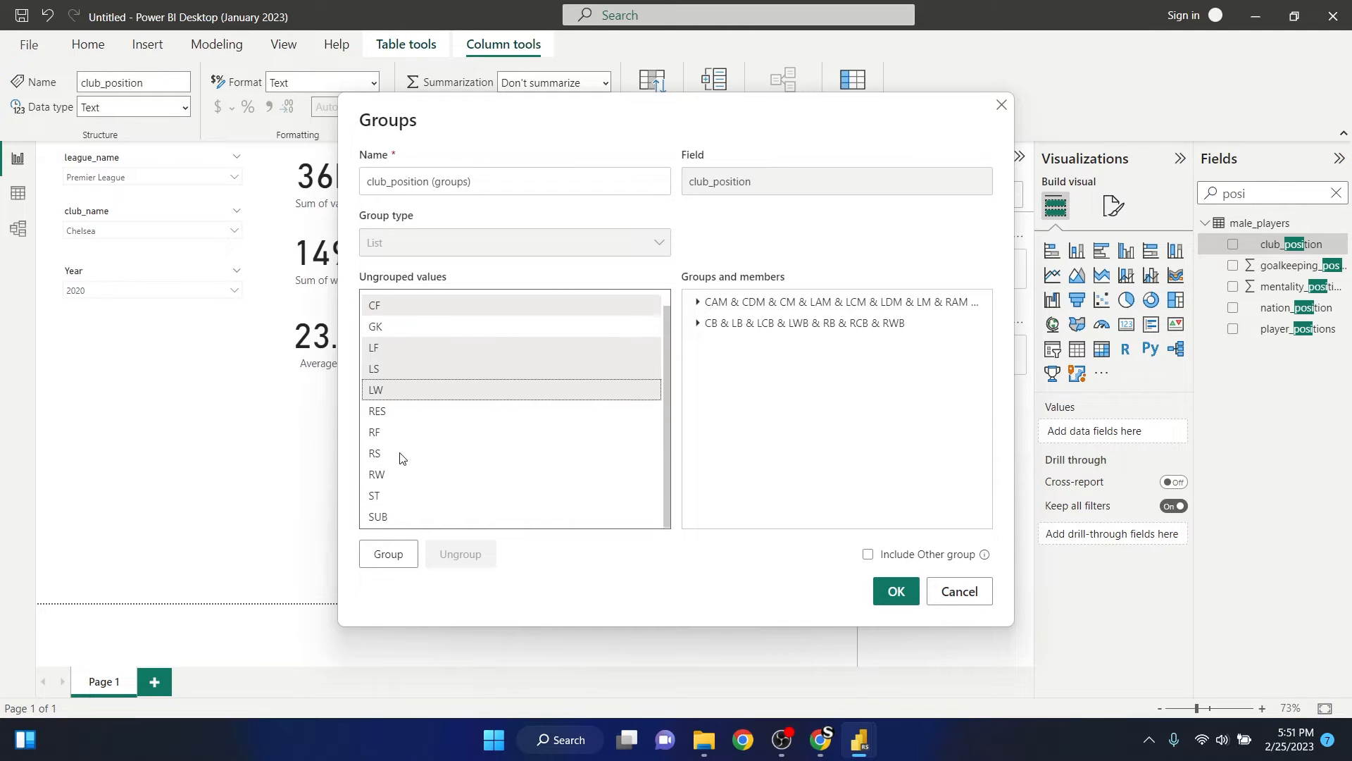
{"action": "left_click", "coordinate": [385, 436], "text": "ctrl"}
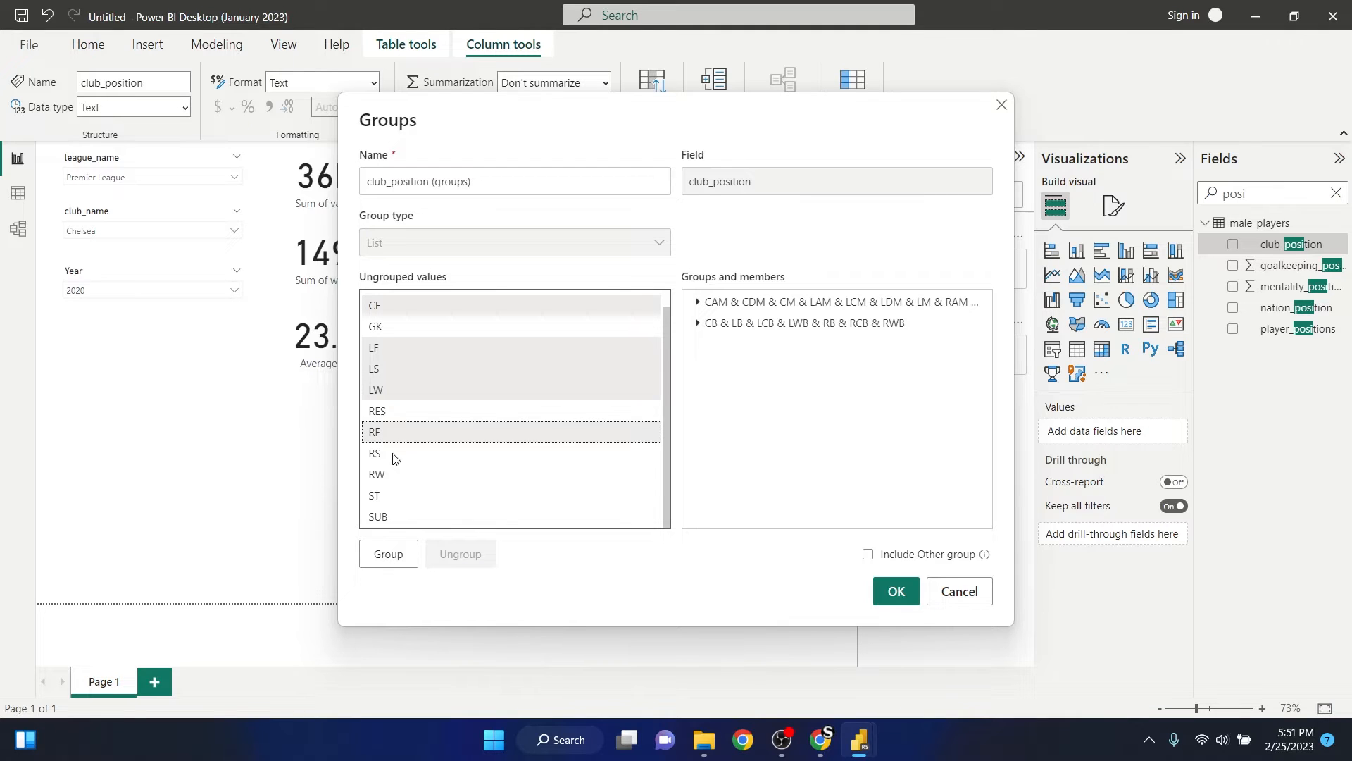
{"action": "left_click", "coordinate": [386, 457], "text": "ctrl"}
{"action": "left_click", "coordinate": [384, 476], "text": "ctrl"}
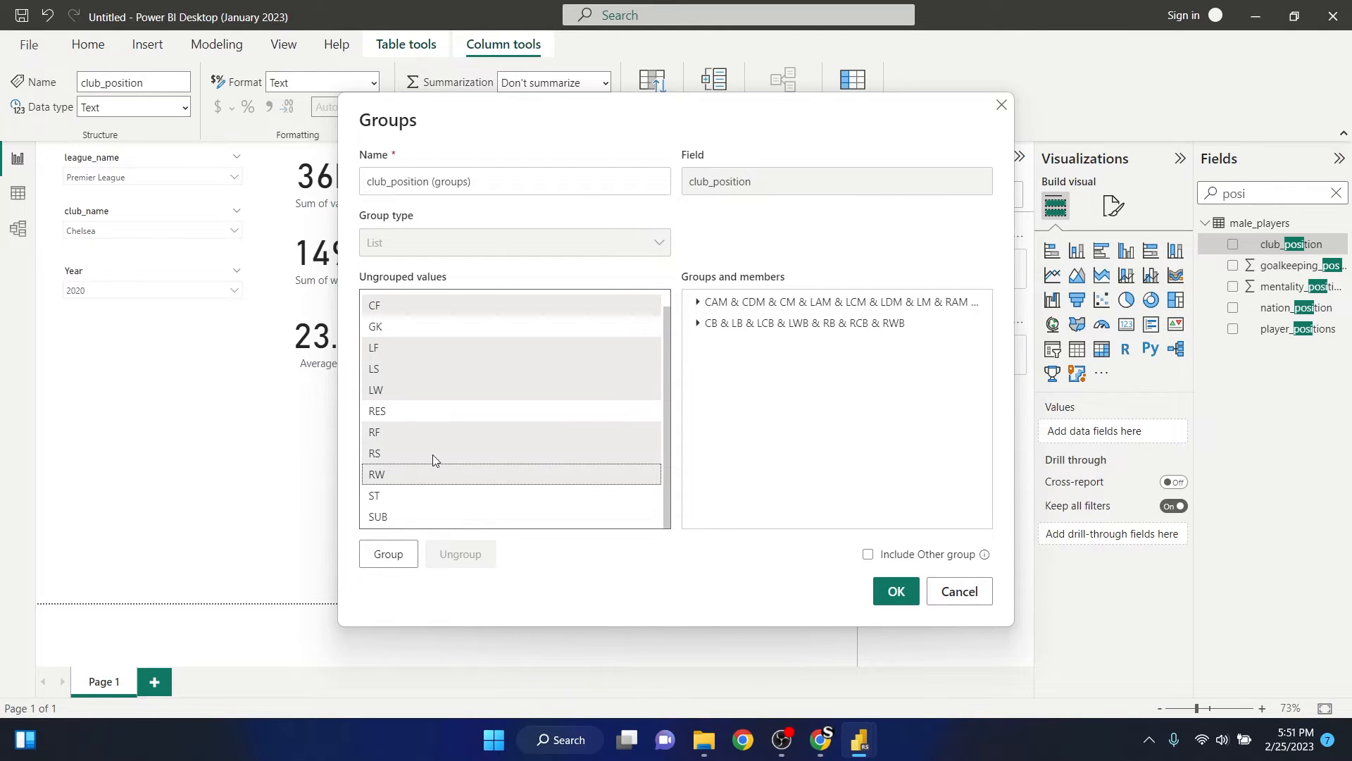
{"action": "left_click", "coordinate": [393, 498], "text": "ctrl"}
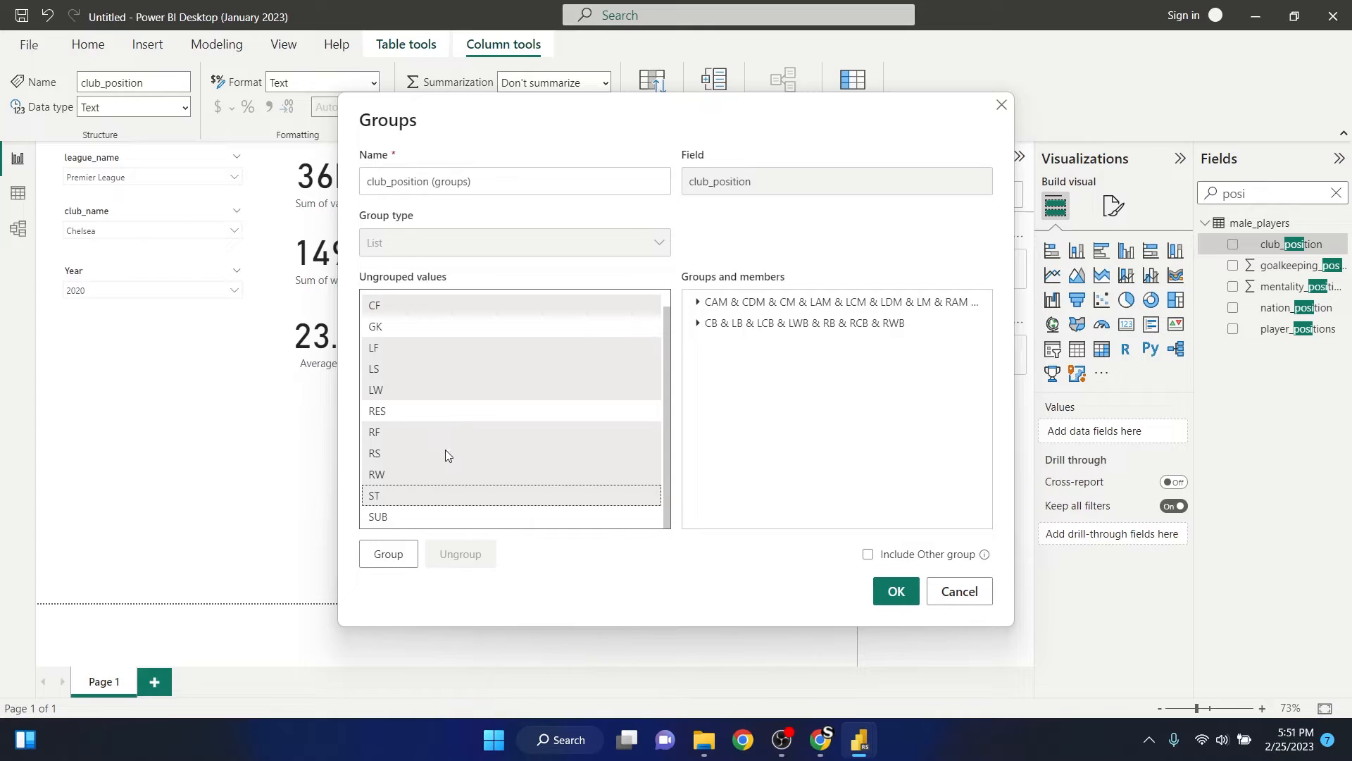
{"action": "left_click", "coordinate": [390, 555]}
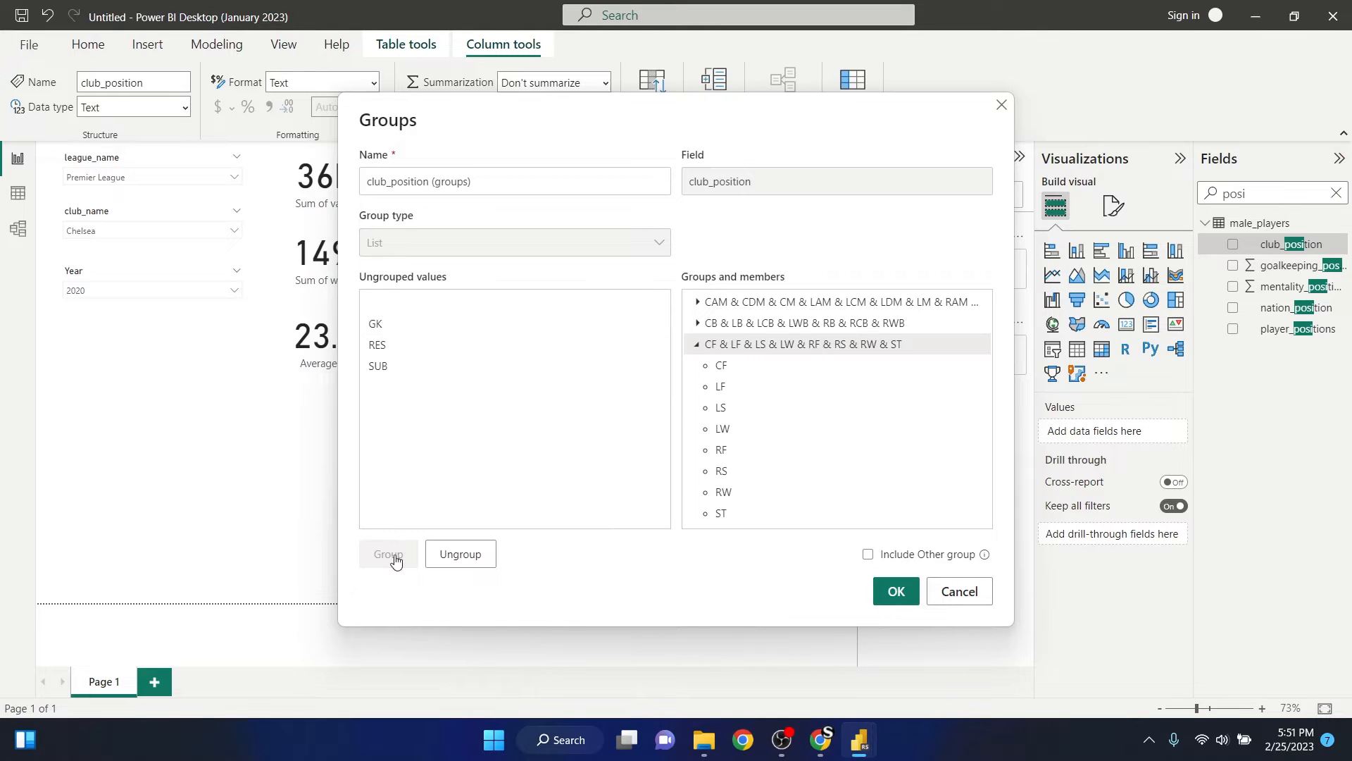
{"action": "left_click", "coordinate": [698, 345]}
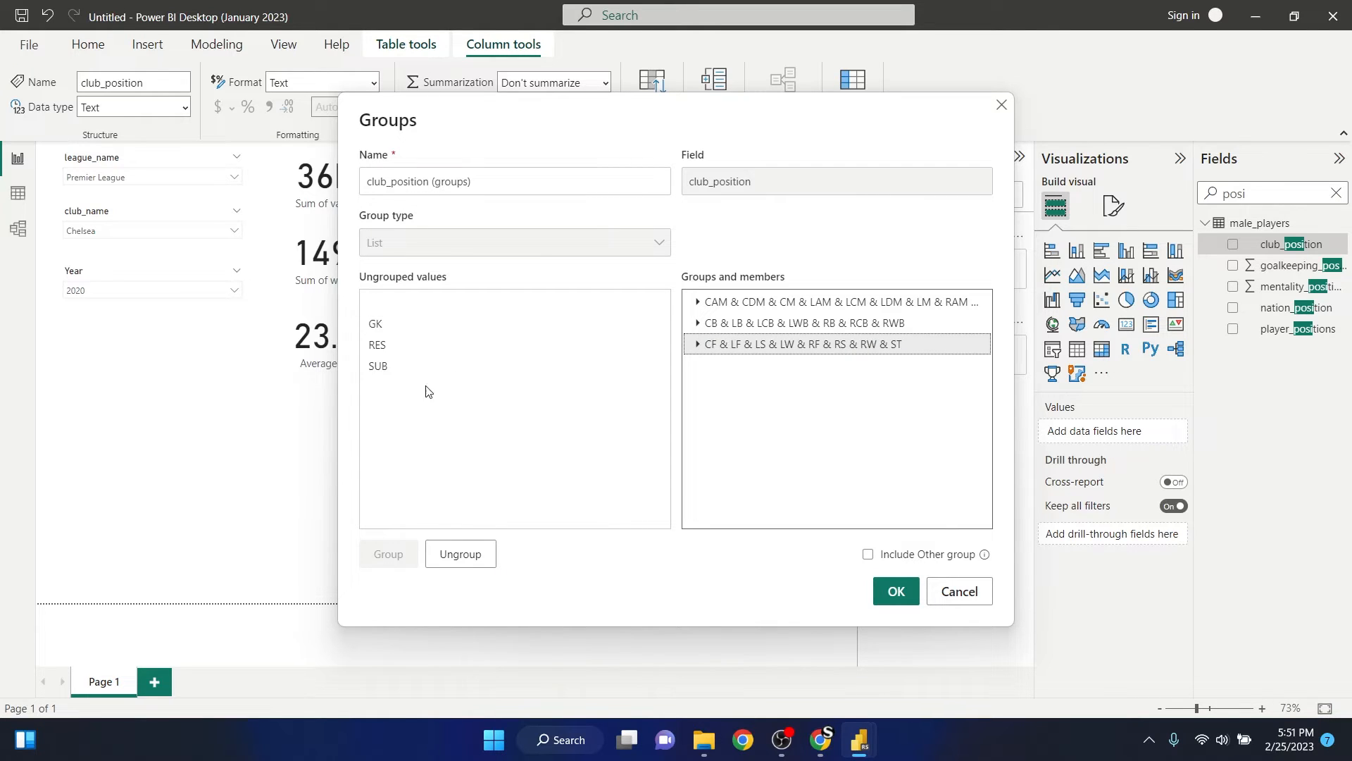
- Group the remaining club_position values RES and SUB together, and collapse the new group
{"action": "left_click", "coordinate": [392, 349]}
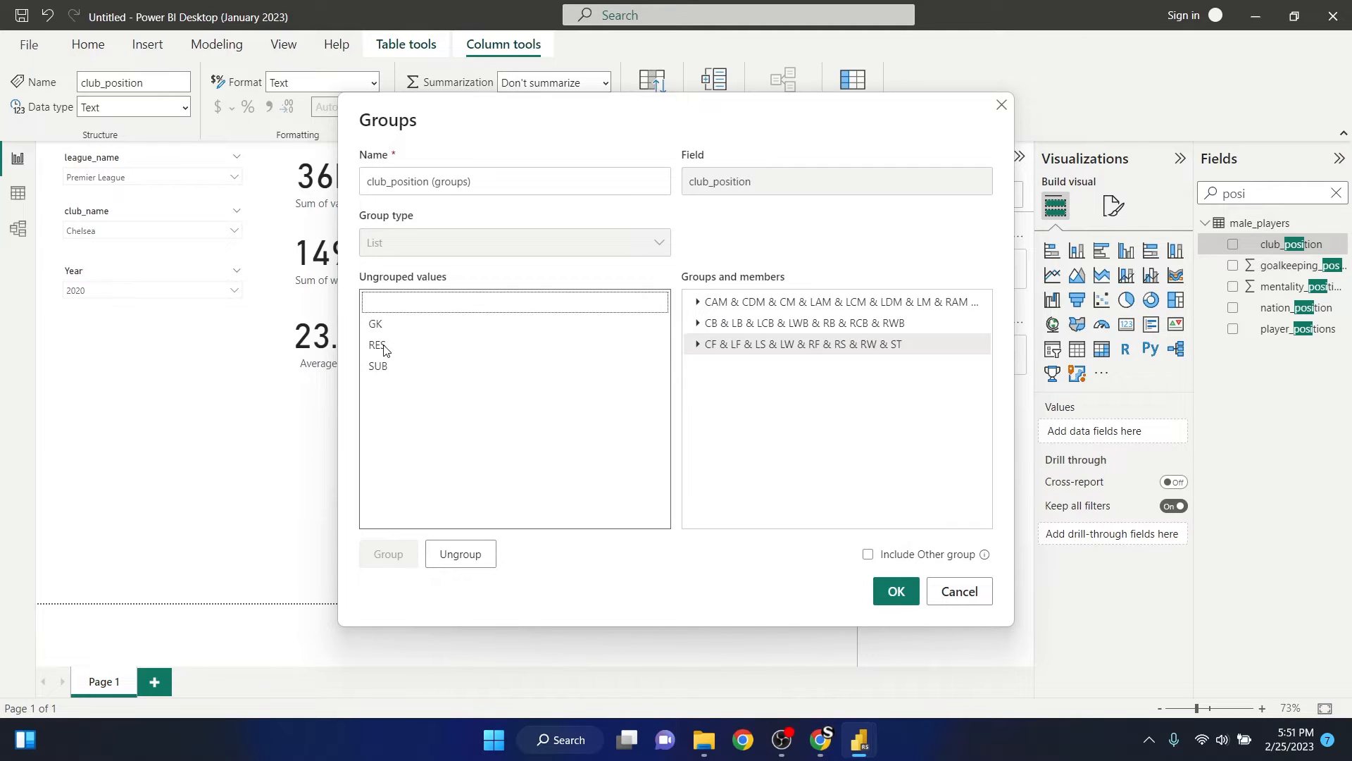
{"action": "left_click", "coordinate": [387, 367], "text": "ctrl"}
{"action": "left_click", "coordinate": [386, 556]}
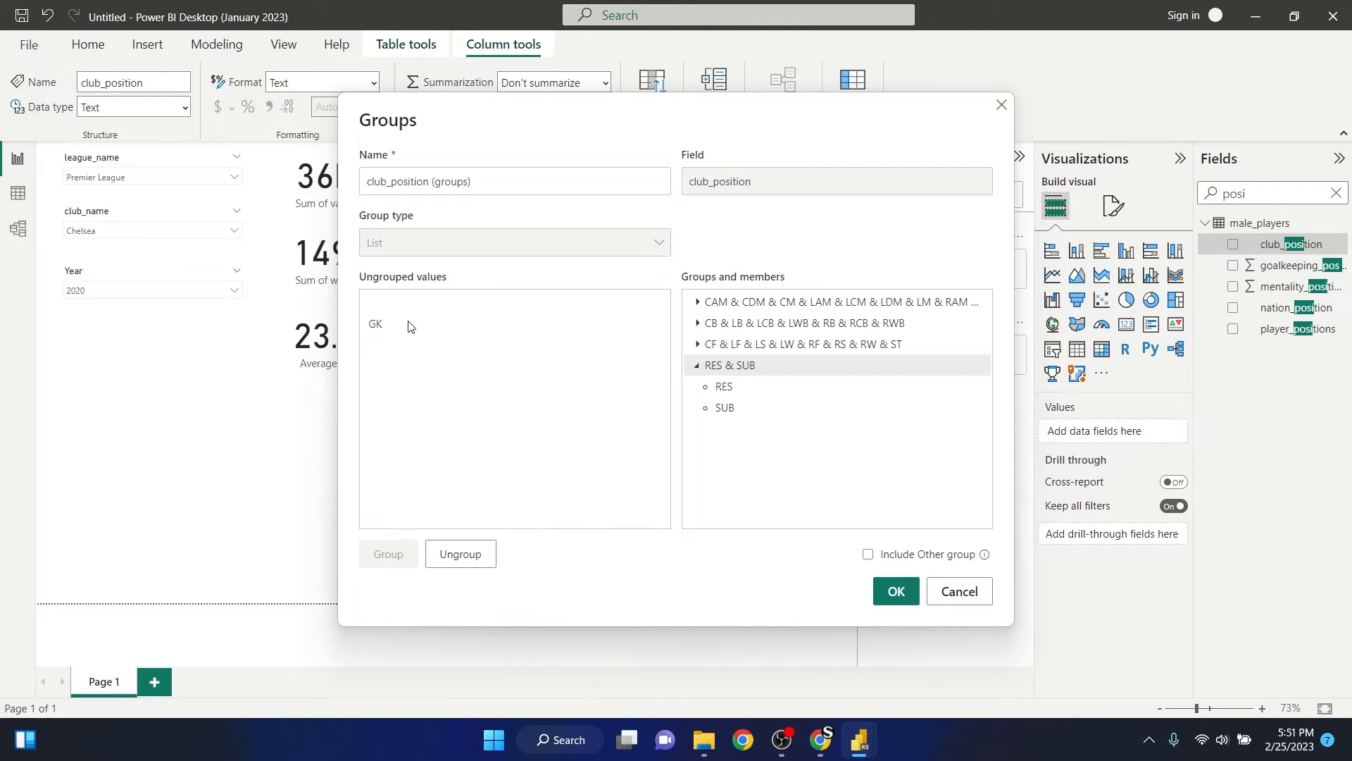
{"action": "left_click", "coordinate": [698, 367]}
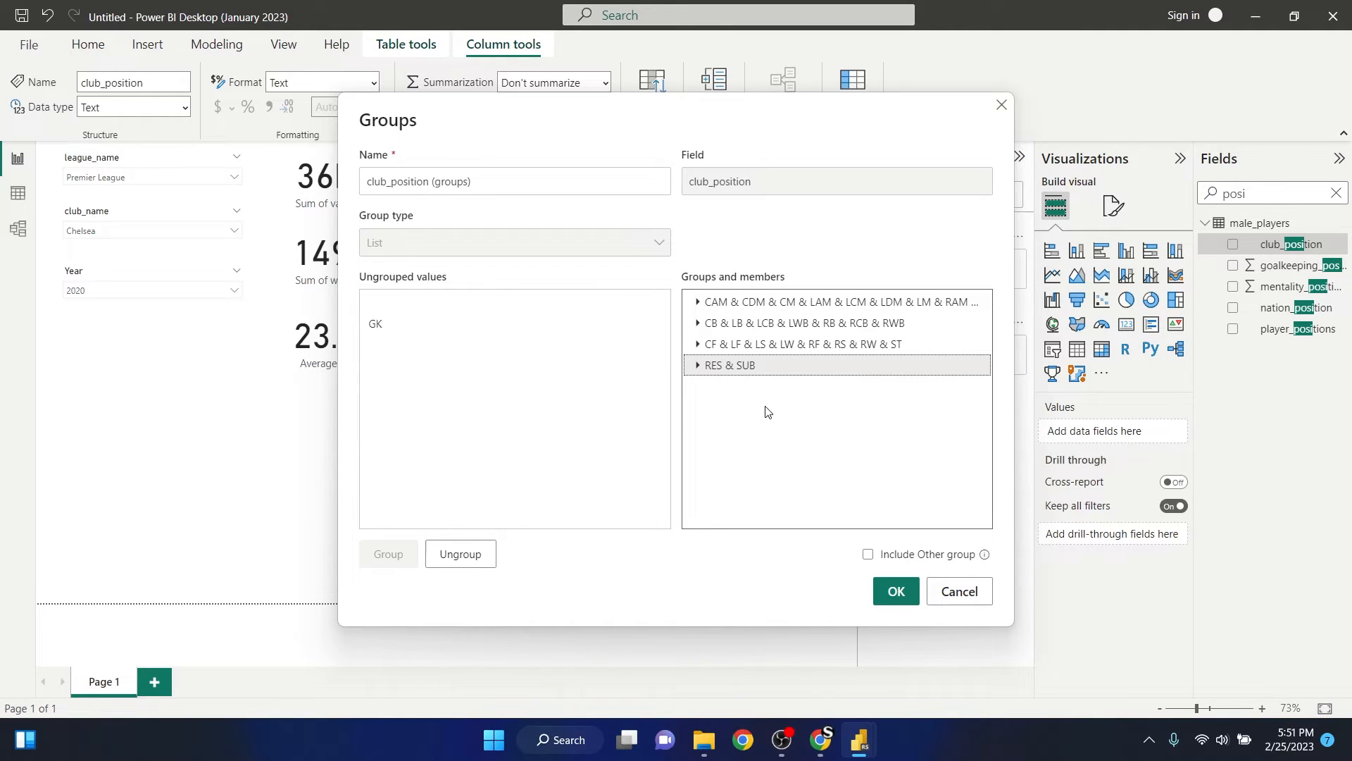
- Rename the attacking positions group (CF to ST) to ATT and the midfield positions group (CAM to RM) to CEN
{"action": "double_click", "coordinate": [843, 345]}
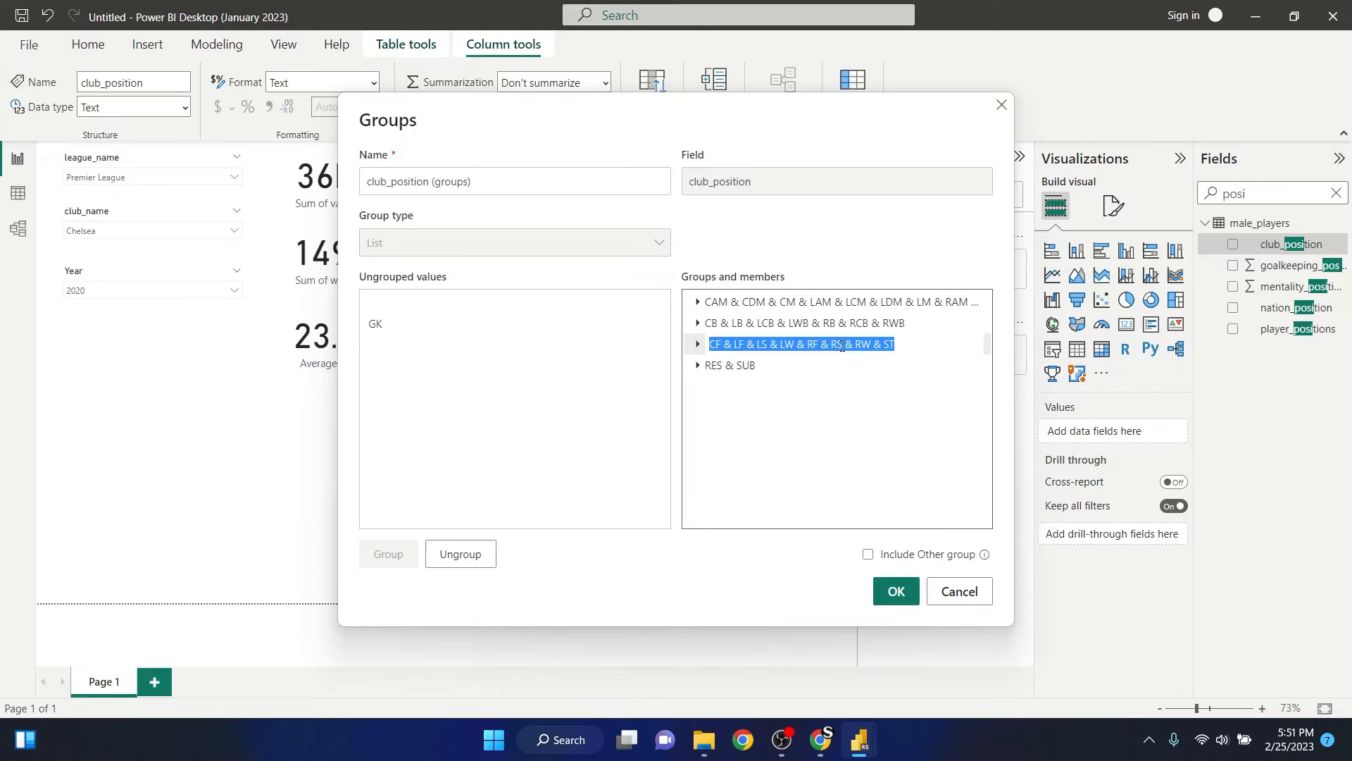
{"action": "type", "text": "ATT"}
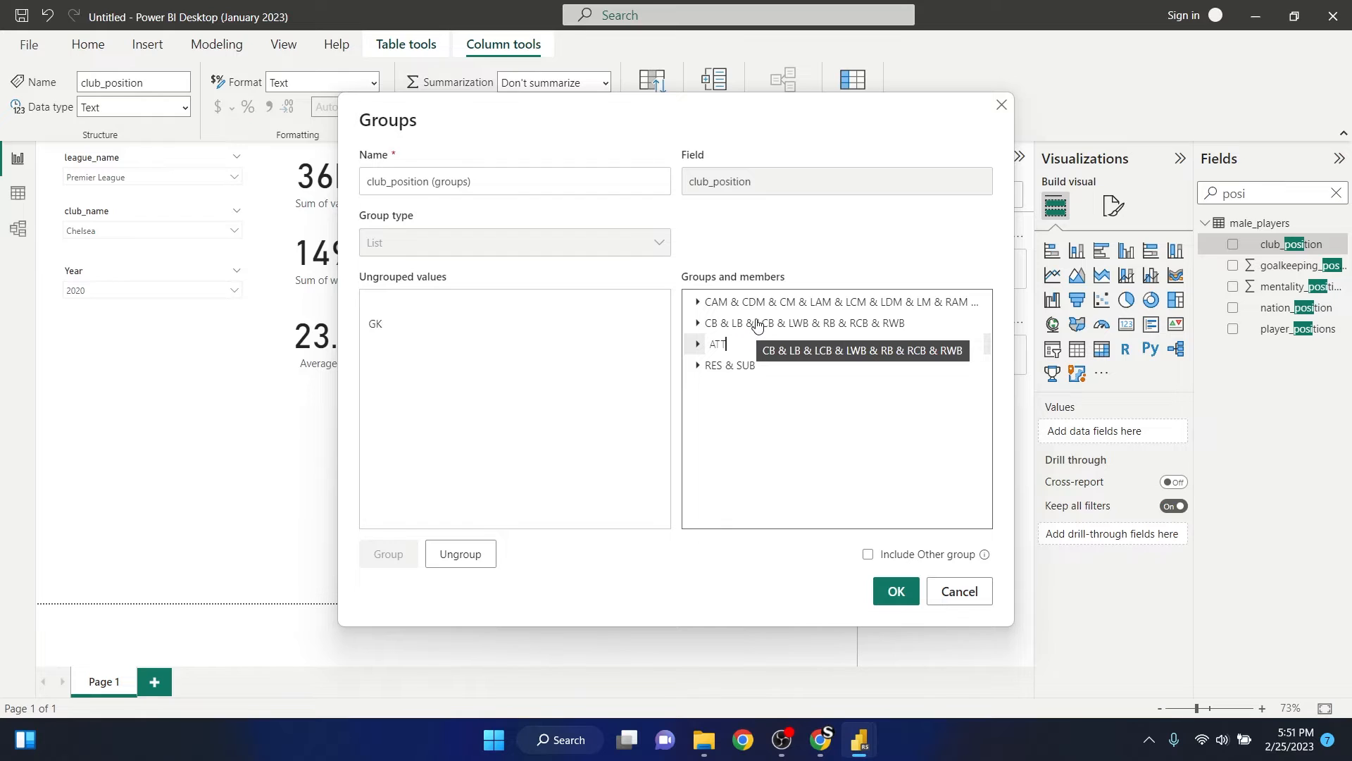
{"action": "key", "text": "Return"}
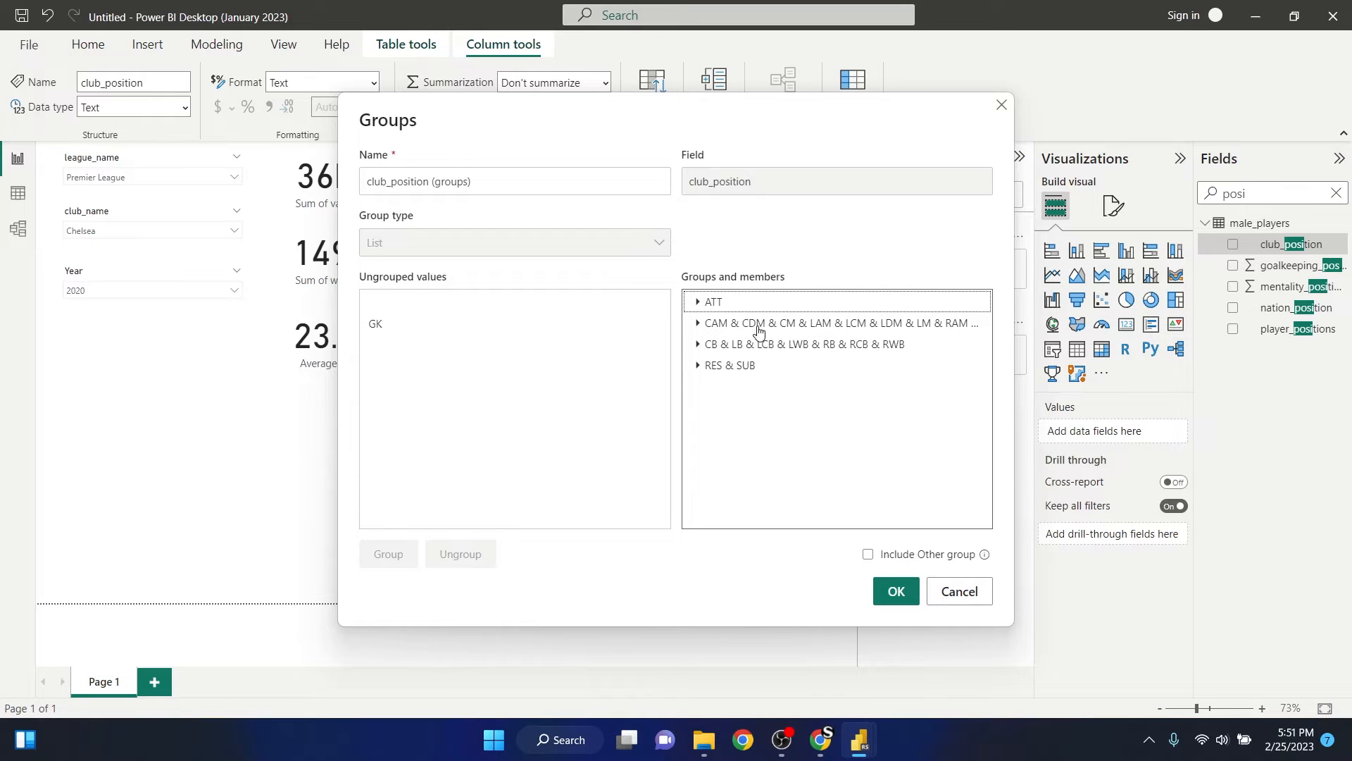
{"action": "left_click", "coordinate": [768, 331]}
{"action": "left_click", "coordinate": [756, 325]}
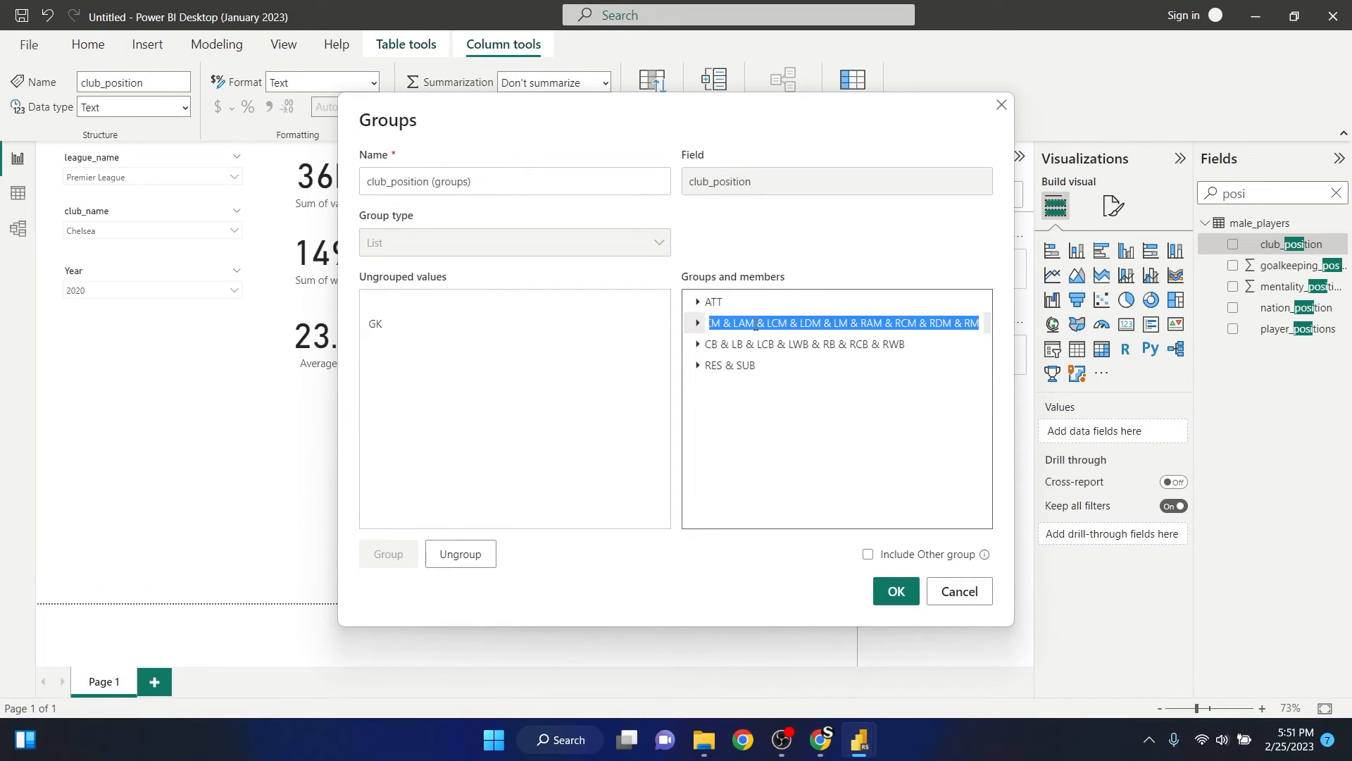
{"action": "type", "text": "C"}
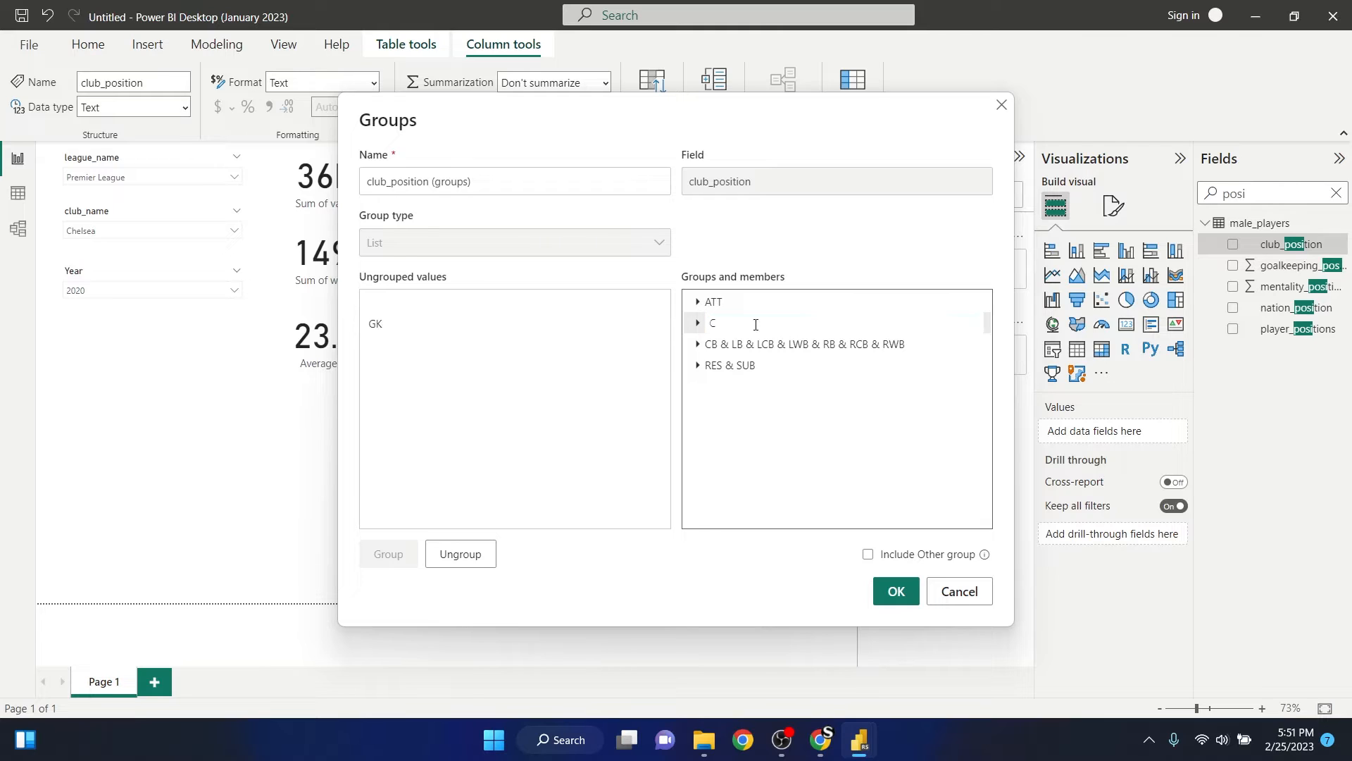
{"action": "type", "text": "ENTER"}
{"action": "key", "text": "BackSpace"}
{"action": "key", "text": "BackSpace"}
{"action": "key", "text": "BackSpace"}
{"action": "key", "text": "Return"}
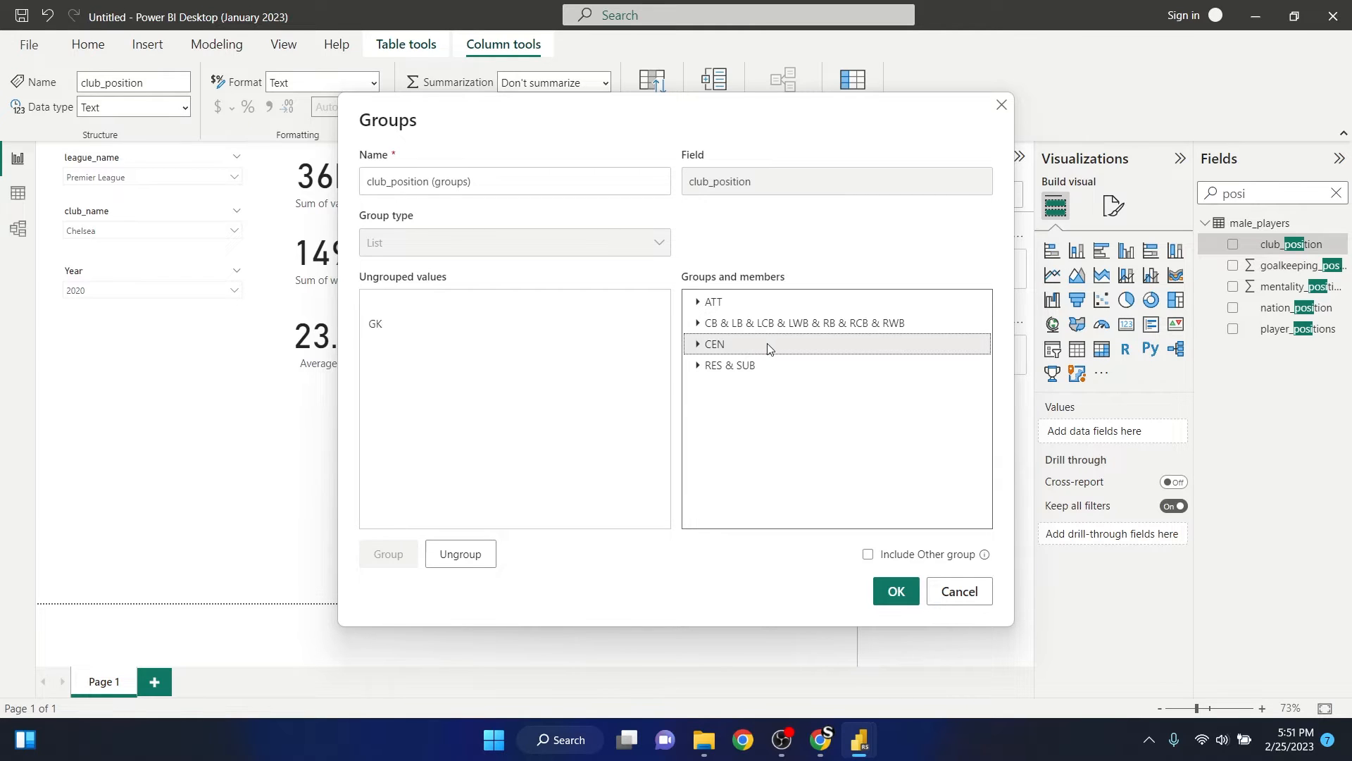
- Rename the defensive positions group to DEF and the RES & SUB group to SUB, and save the club_position (groups) field
{"action": "double_click", "coordinate": [741, 324]}
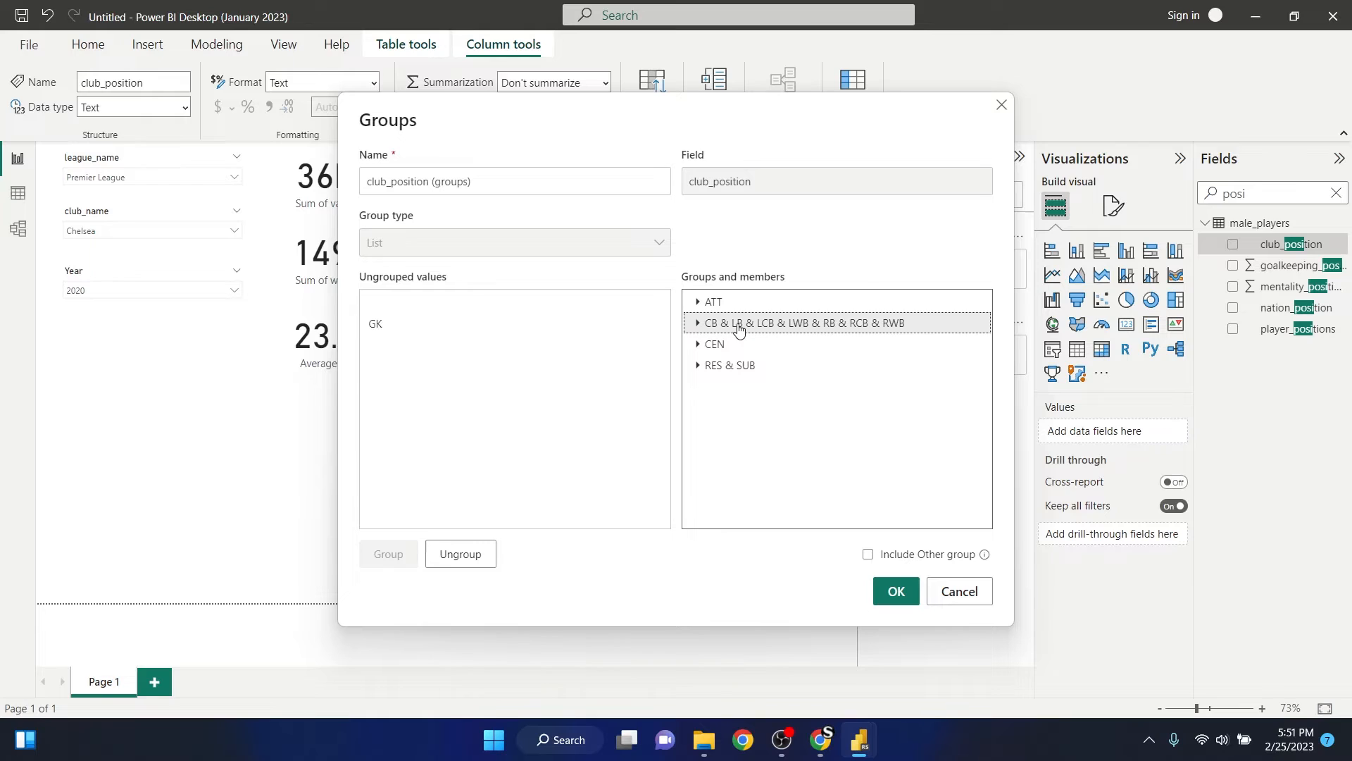
{"action": "type", "text": "de"}
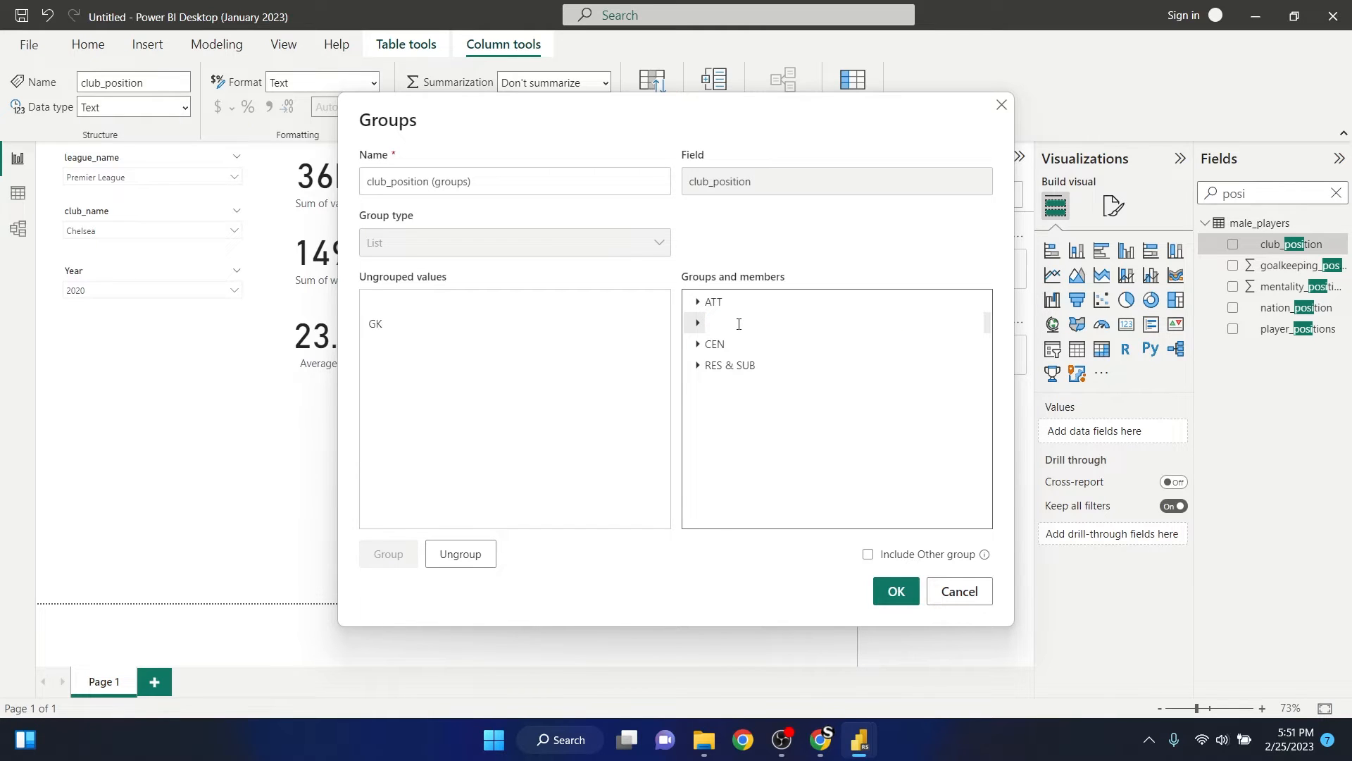
{"action": "type", "text": "DEF"}
{"action": "left_click", "coordinate": [738, 456]}
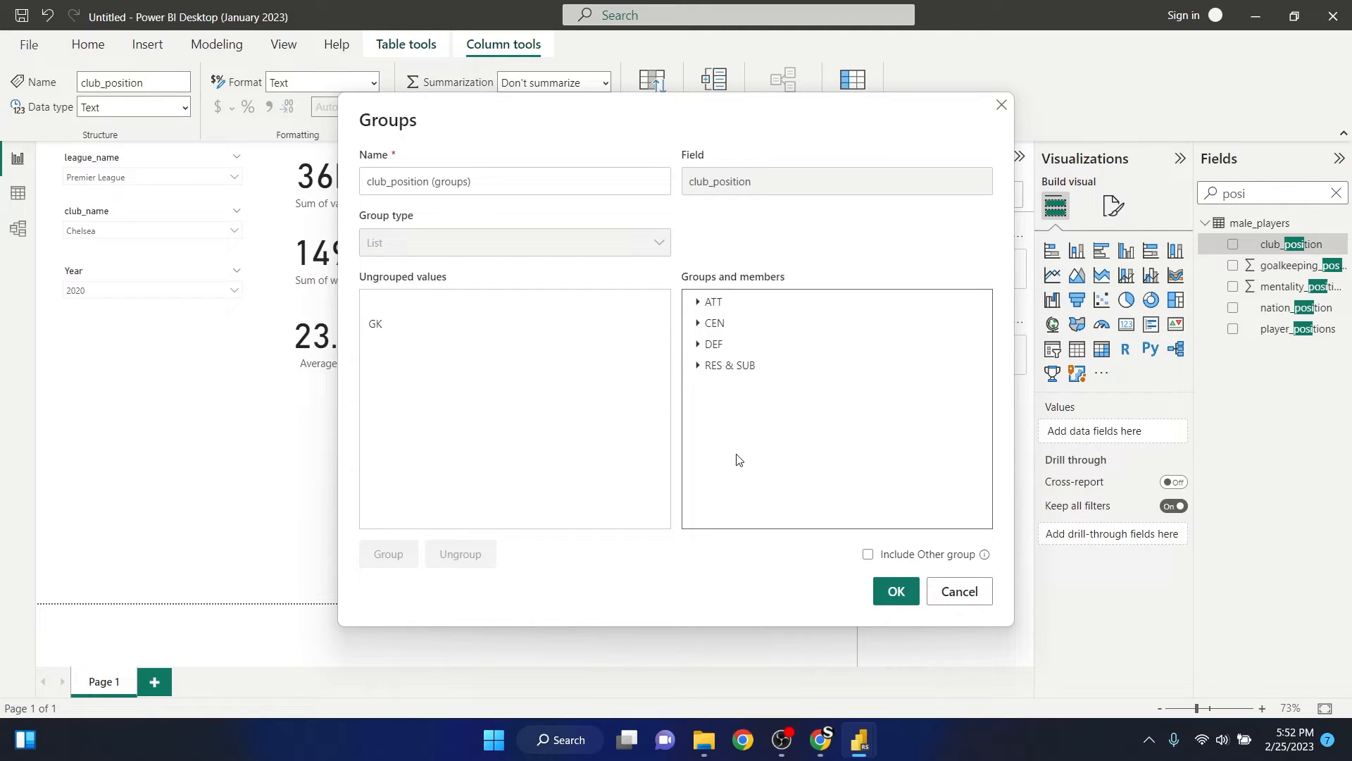
{"action": "left_click", "coordinate": [739, 370]}
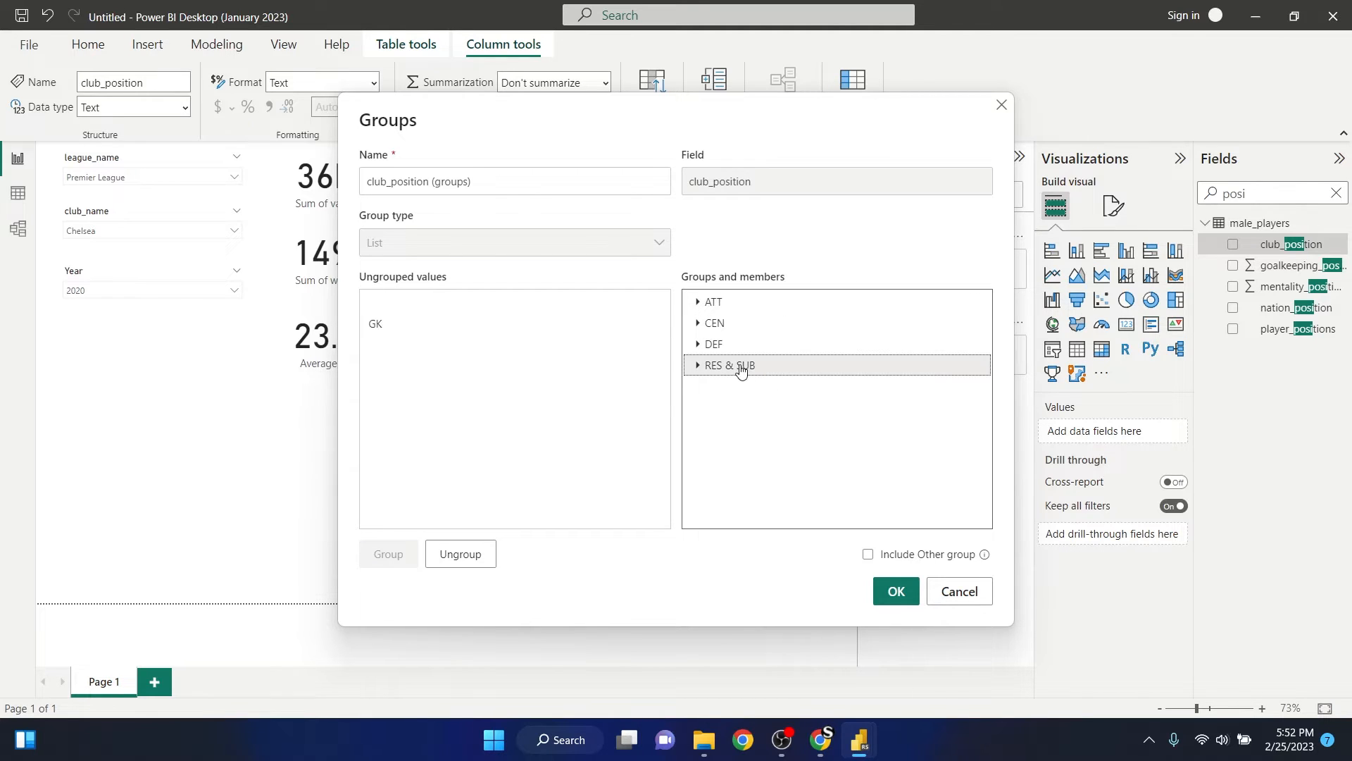
{"action": "left_click", "coordinate": [741, 369]}
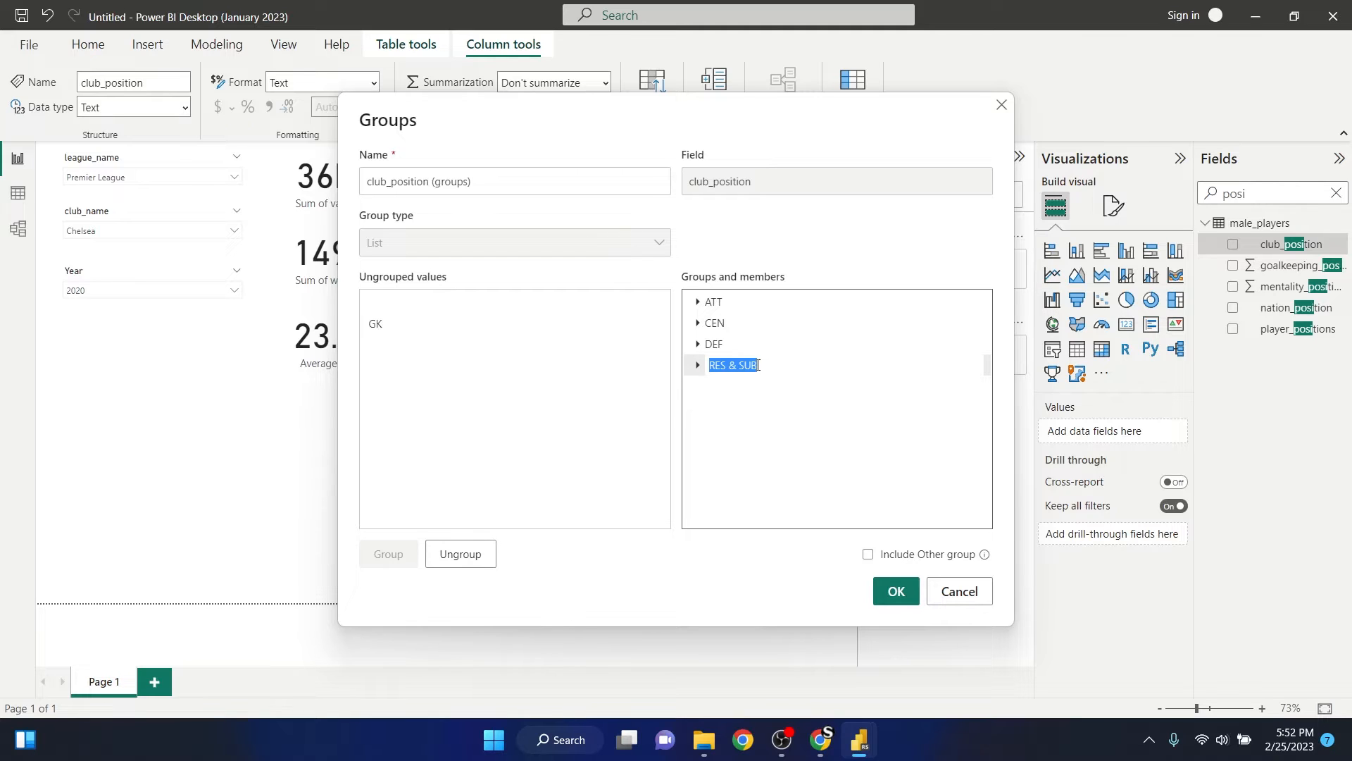
{"action": "type", "text": "SUB"}
{"action": "left_click", "coordinate": [752, 437]}
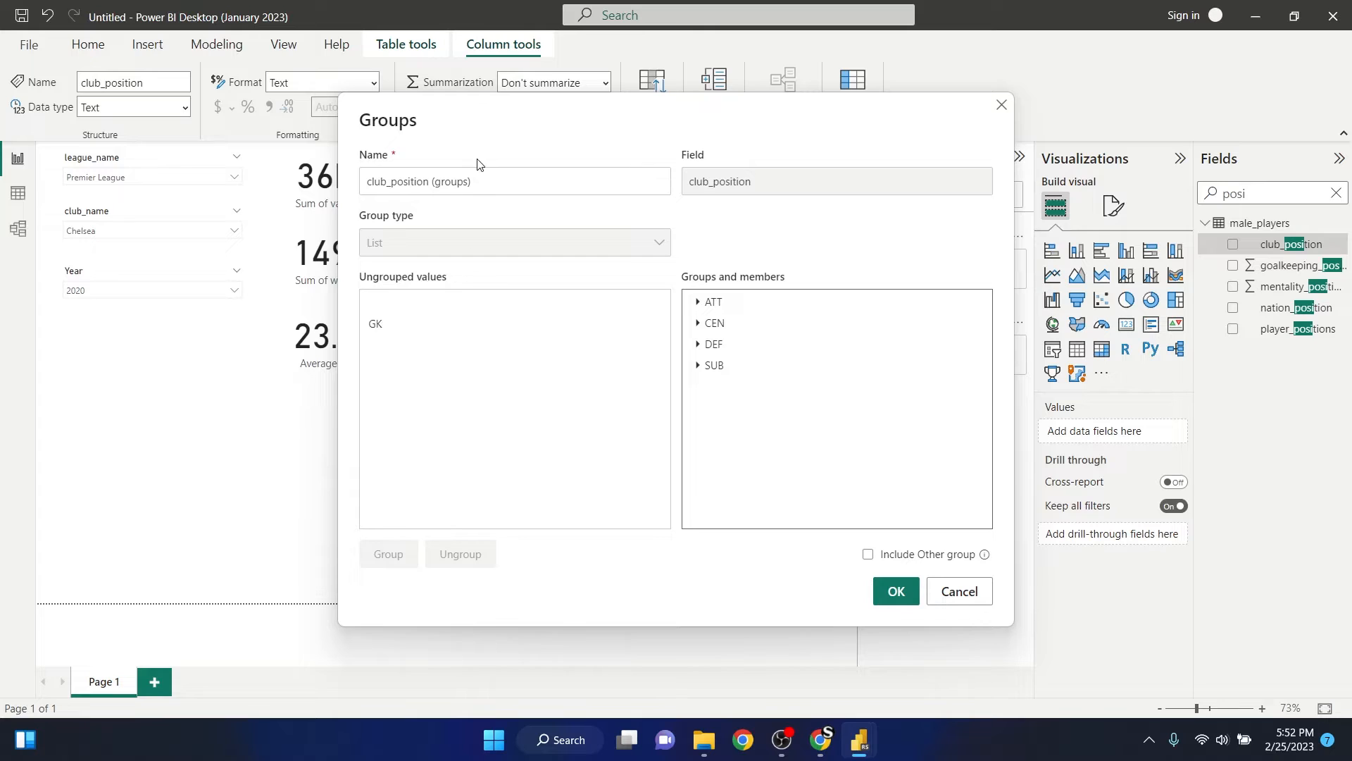
{"action": "left_click", "coordinate": [489, 185]}
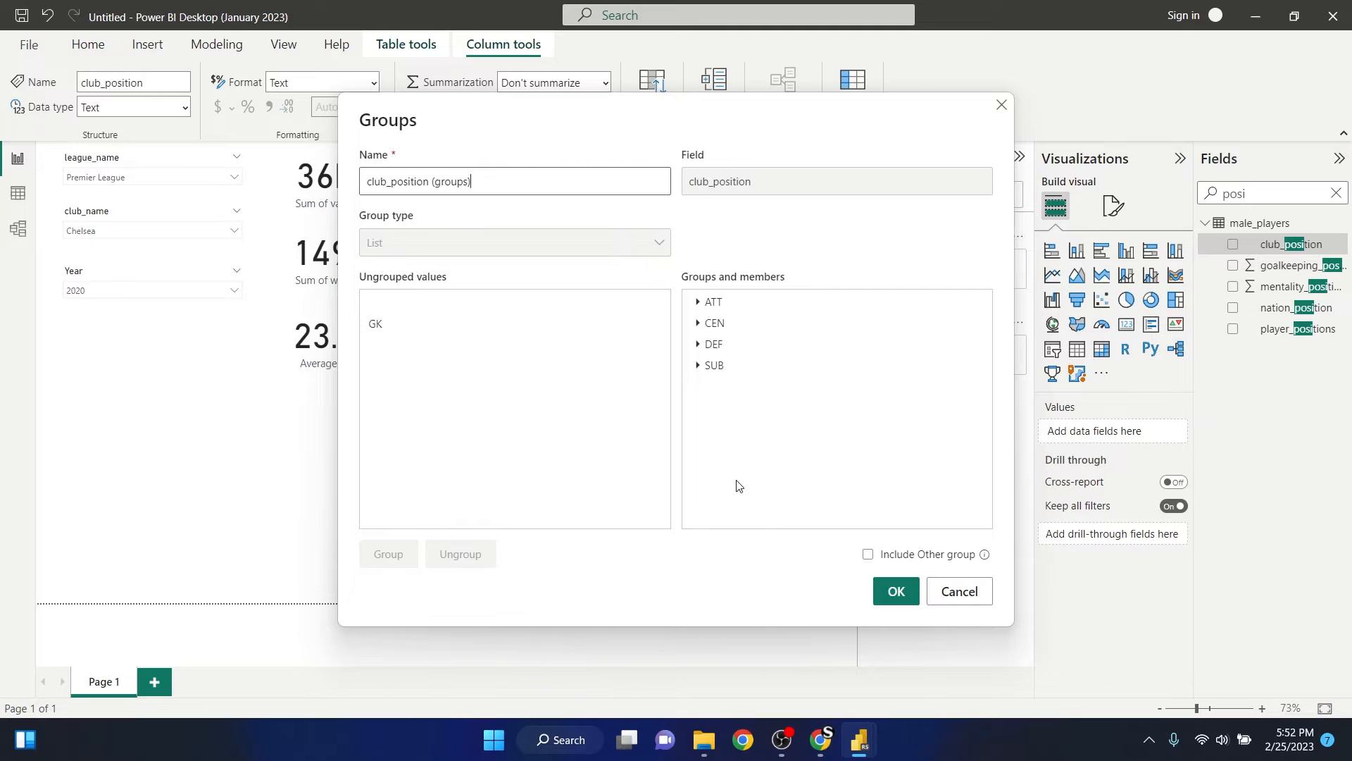
{"action": "left_click", "coordinate": [893, 593]}
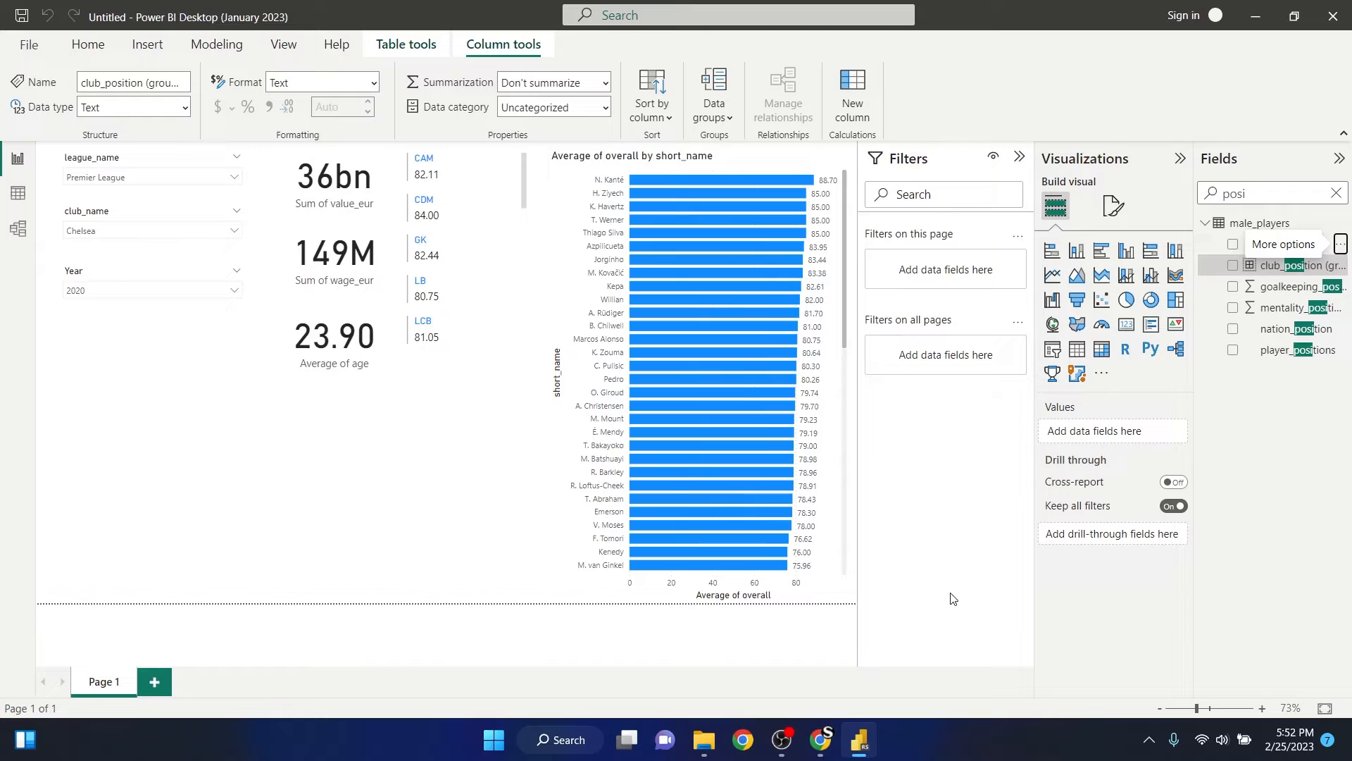
- Cross-highlight the report by GK in the multi-row card, look through the card's positions, and clear the highlight
{"action": "left_click", "coordinate": [506, 254]}
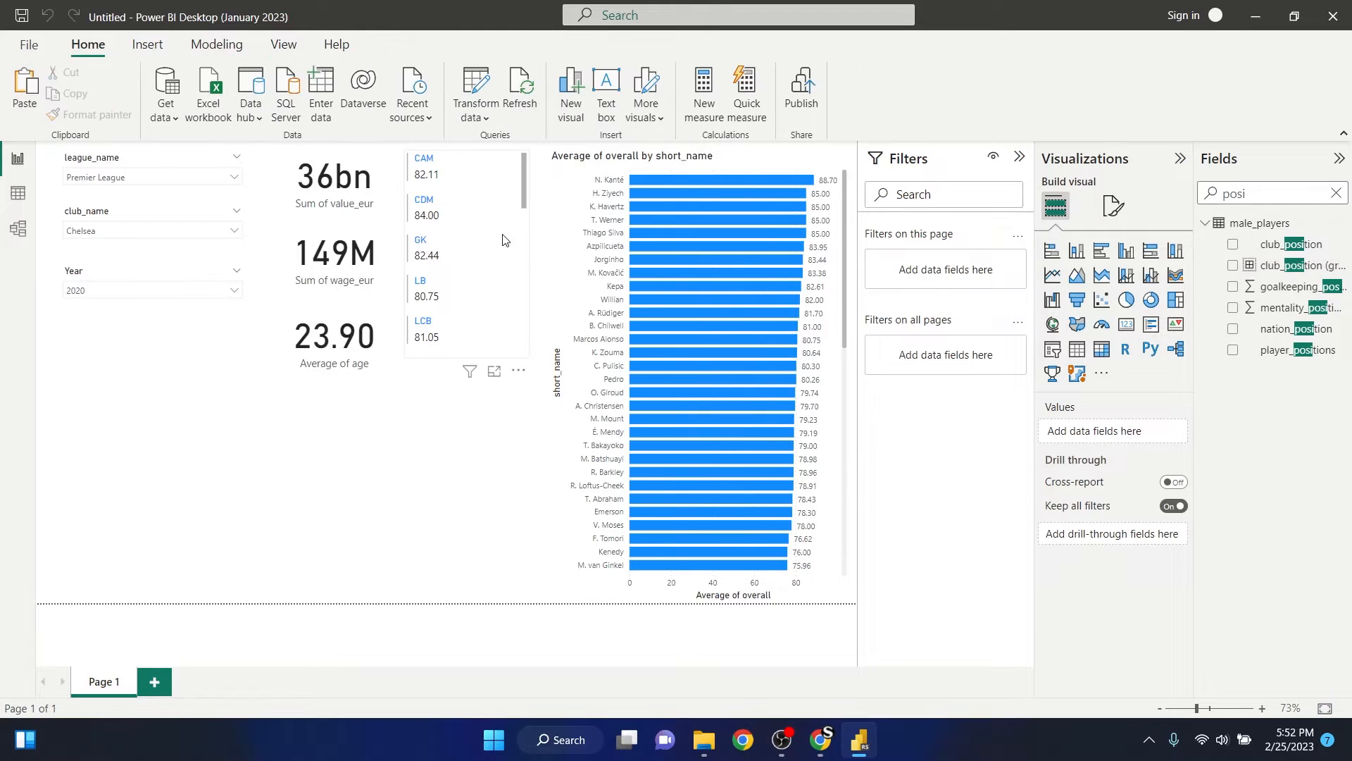
{"action": "left_click", "coordinate": [431, 248]}
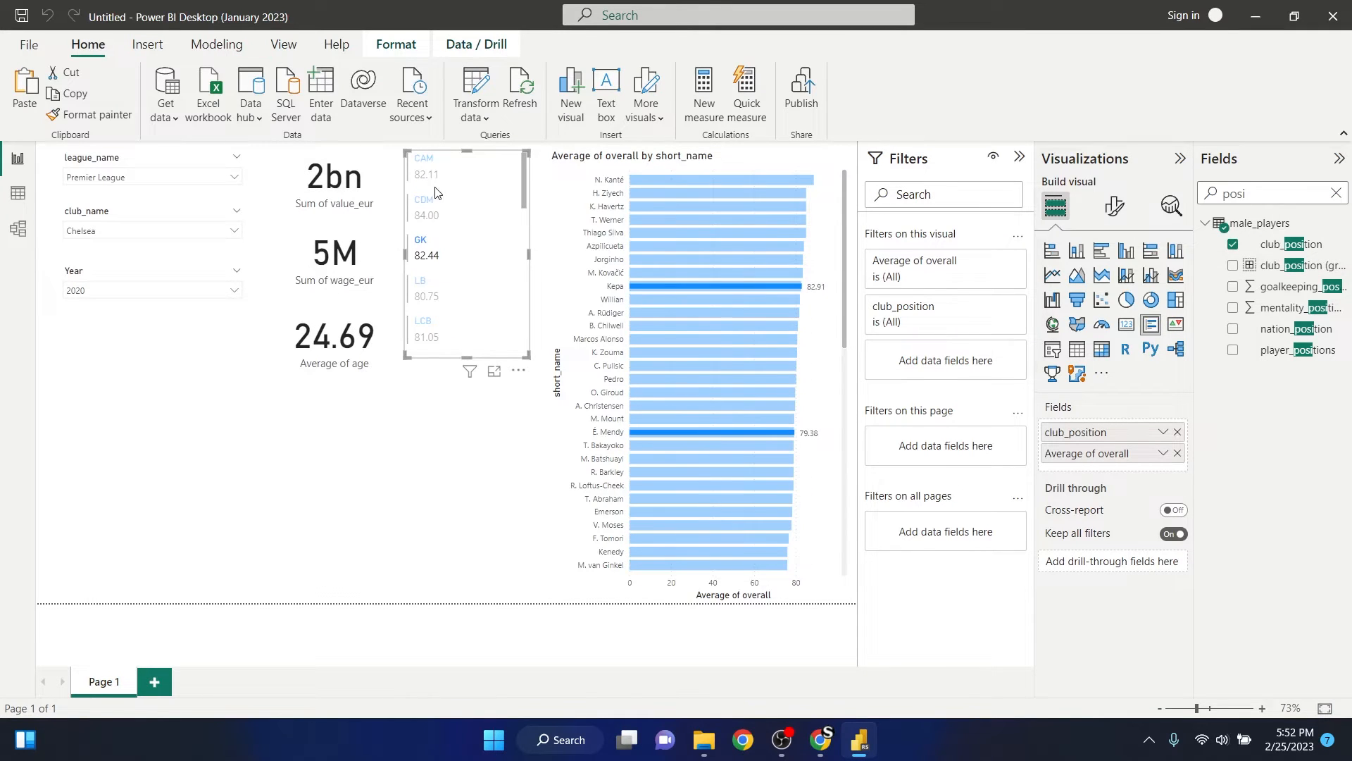
{"action": "scroll", "coordinate": [448, 266], "scroll_direction": "down", "scroll_amount": 3}
{"action": "scroll", "coordinate": [445, 272], "scroll_direction": "up", "scroll_amount": 3}
{"action": "left_click", "coordinate": [425, 251]}
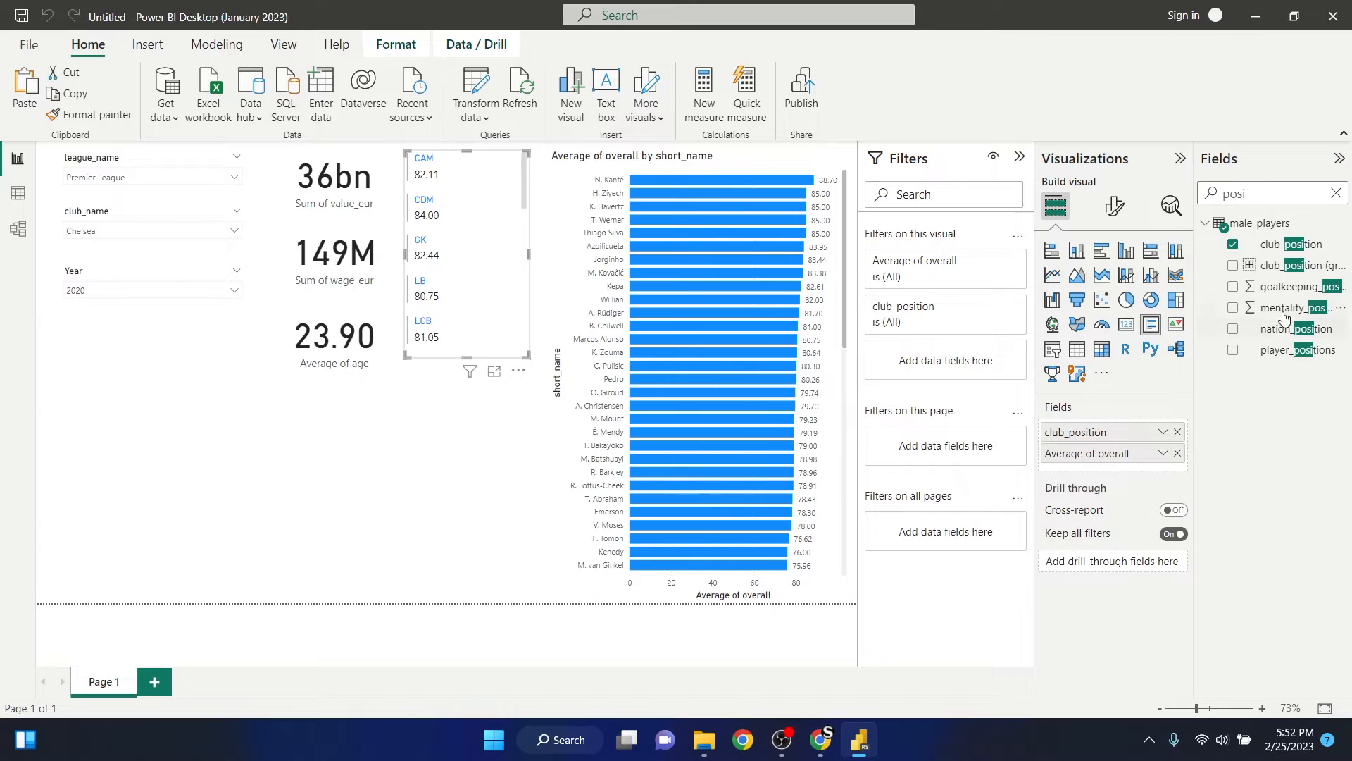
- Replace club_position with club_position (groups) in the multi-row card, and make the card slightly taller to fit all the groups
{"action": "left_click_drag", "start_coordinate": [1265, 270], "coordinate": [1125, 467]}
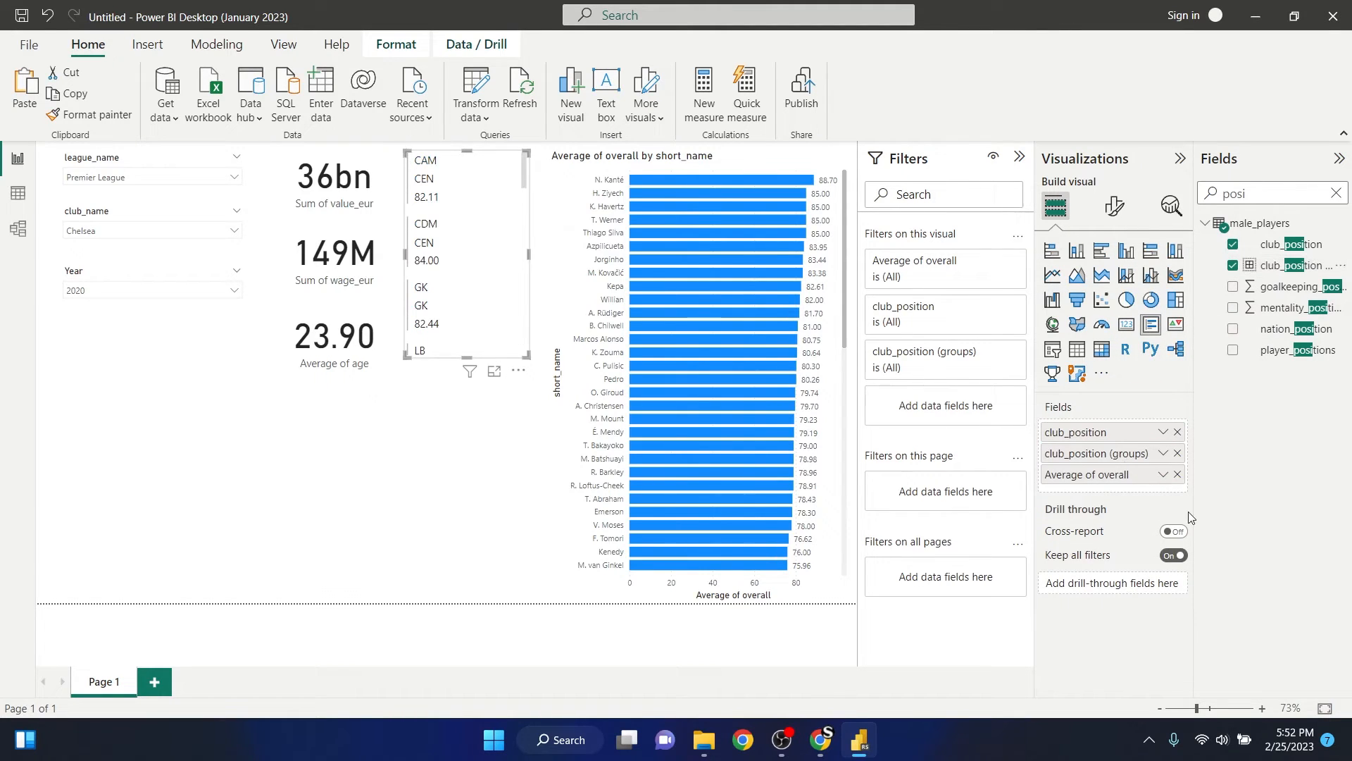
{"action": "left_click", "coordinate": [1178, 434]}
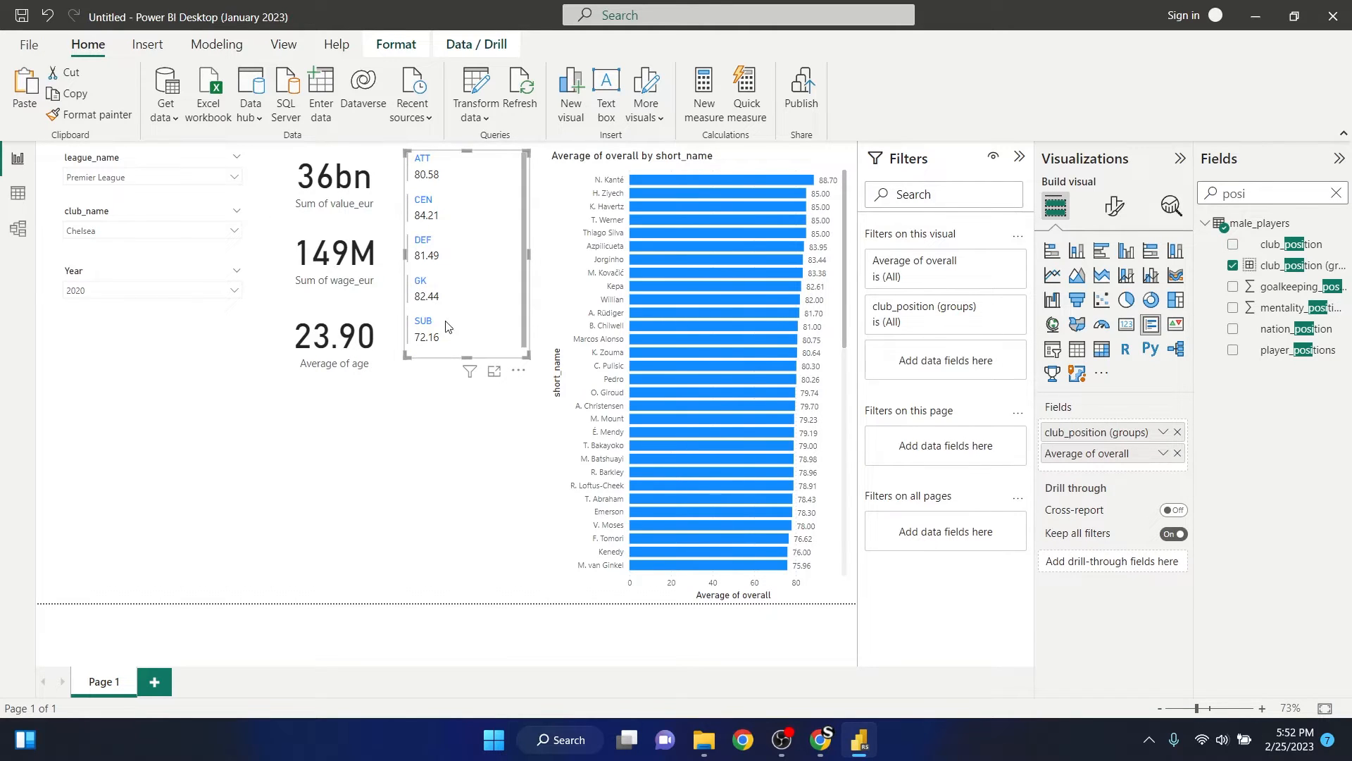
{"action": "left_click_drag", "start_coordinate": [466, 350], "coordinate": [466, 356]}
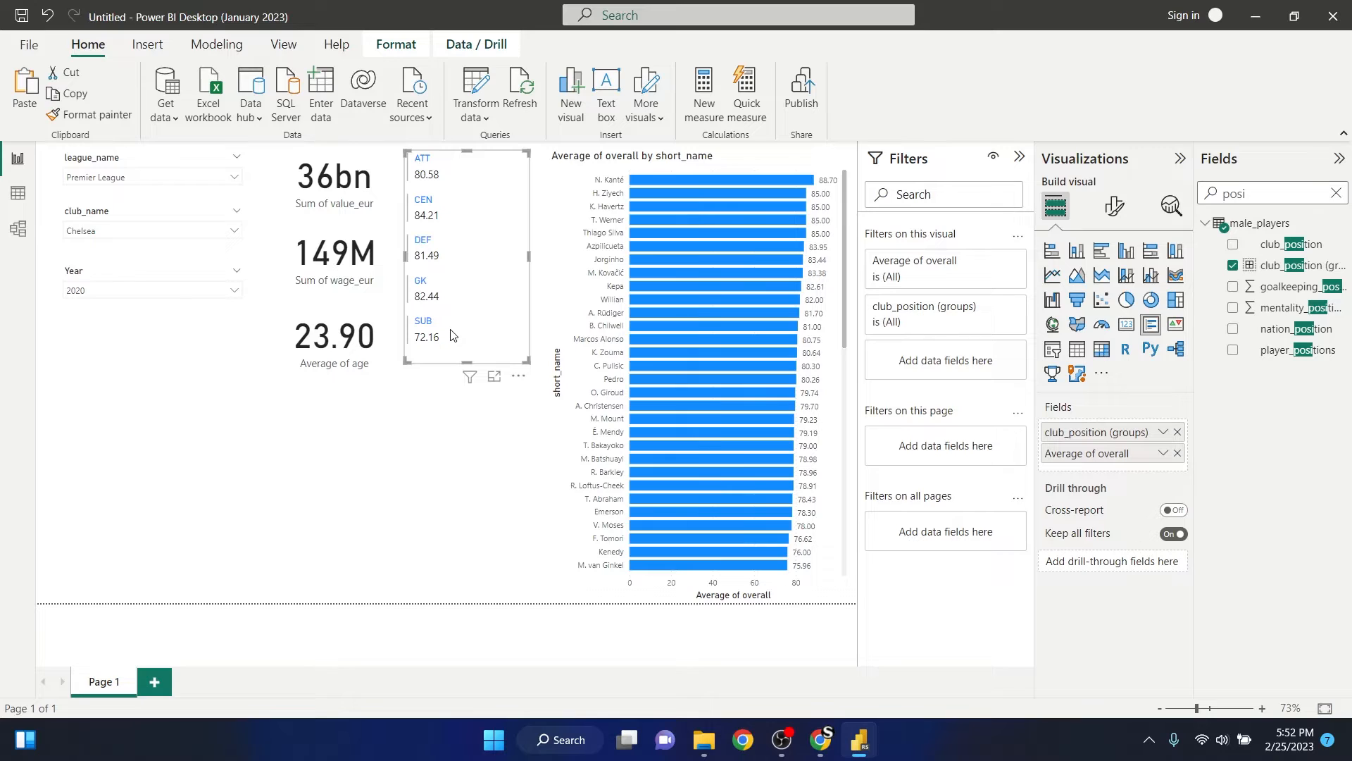
{"action": "left_click", "coordinate": [420, 438]}
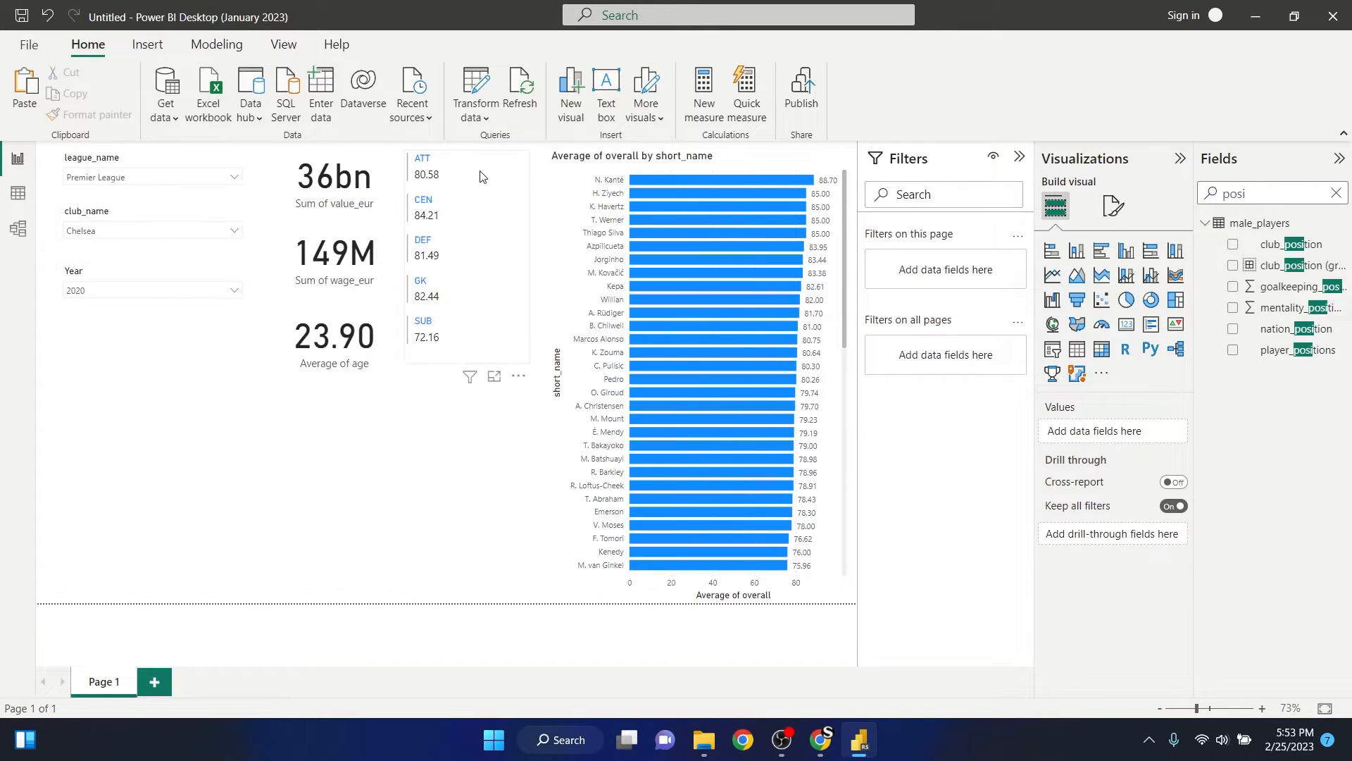
- Cross-highlight the report by each position group in the multi-row card in turn: ATT, CEN, DEF, GK and SUB
{"action": "left_click", "coordinate": [424, 171]}
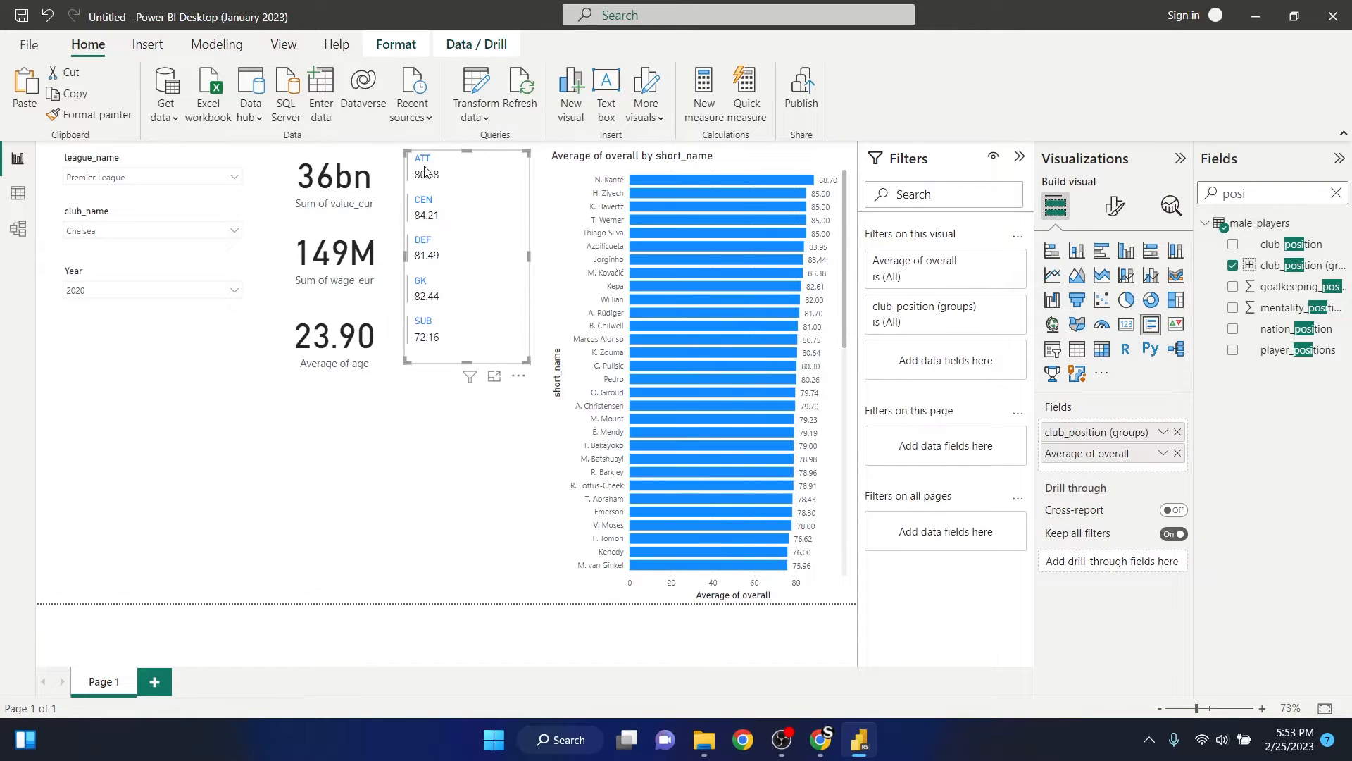
{"action": "left_click", "coordinate": [426, 159]}
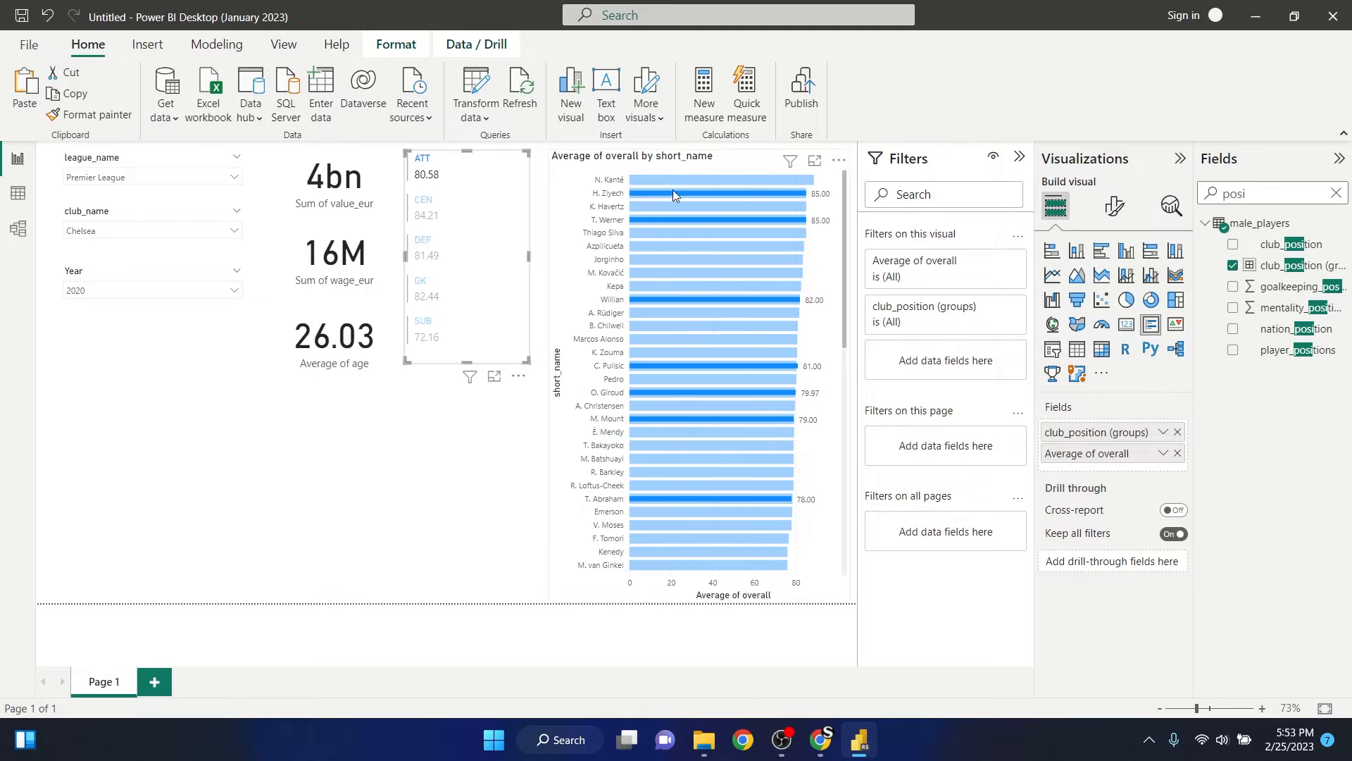
{"action": "scroll", "coordinate": [691, 268], "scroll_direction": "down", "scroll_amount": 10}
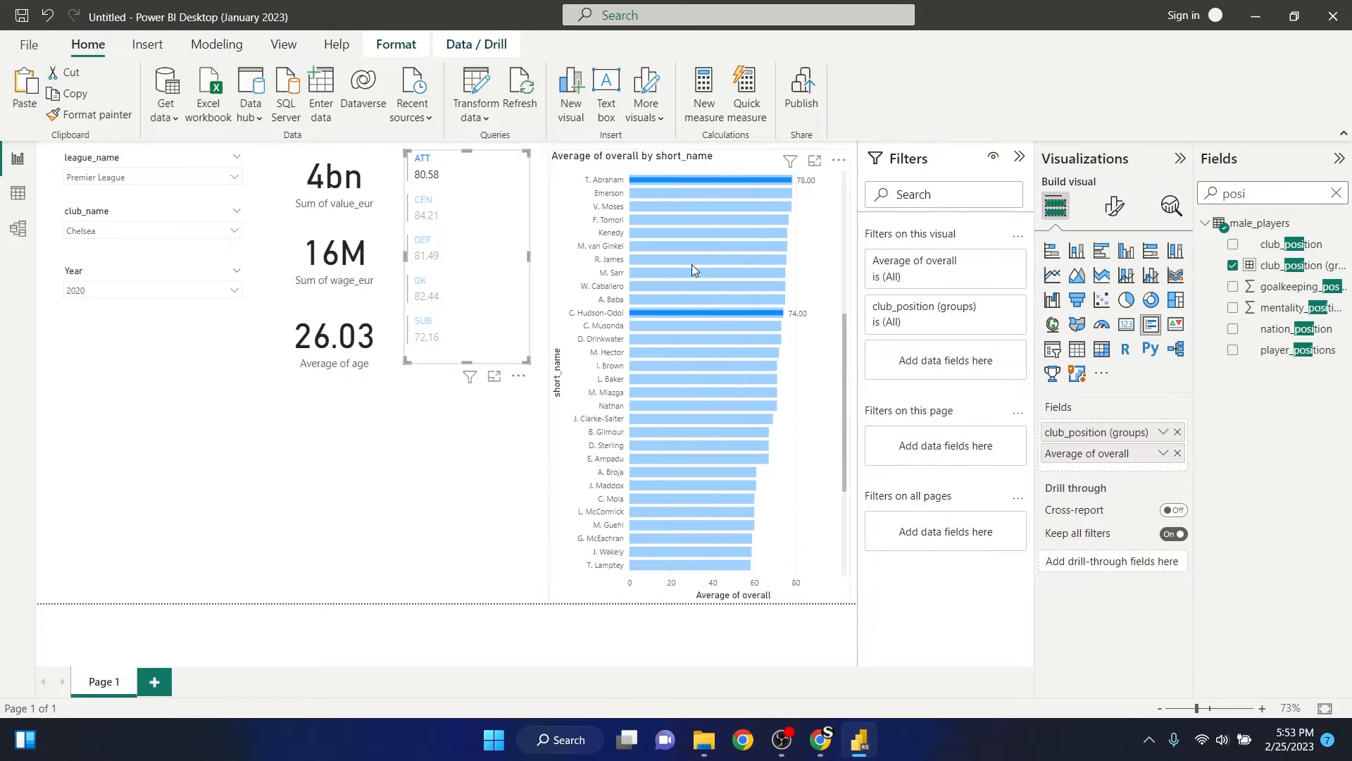
{"action": "scroll", "coordinate": [692, 266], "scroll_direction": "up", "scroll_amount": 10}
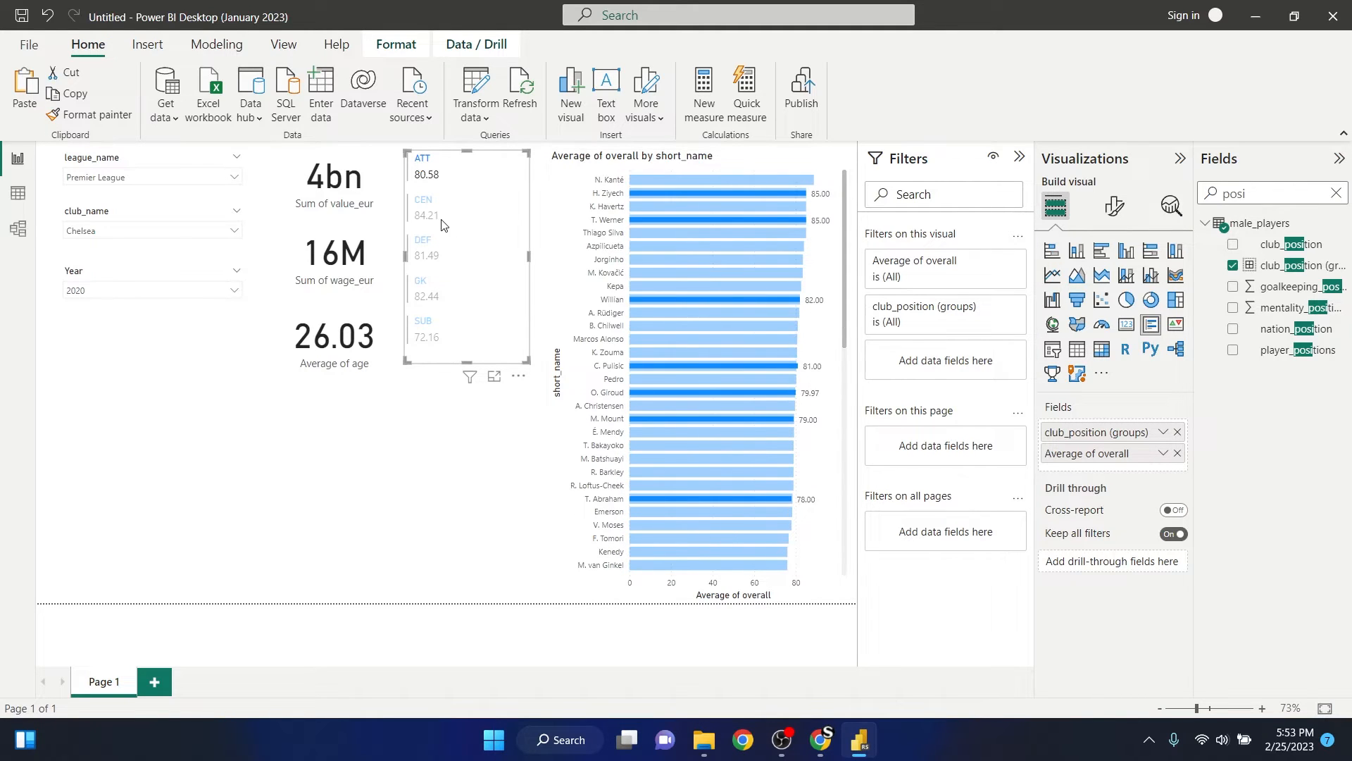
{"action": "left_click", "coordinate": [422, 205]}
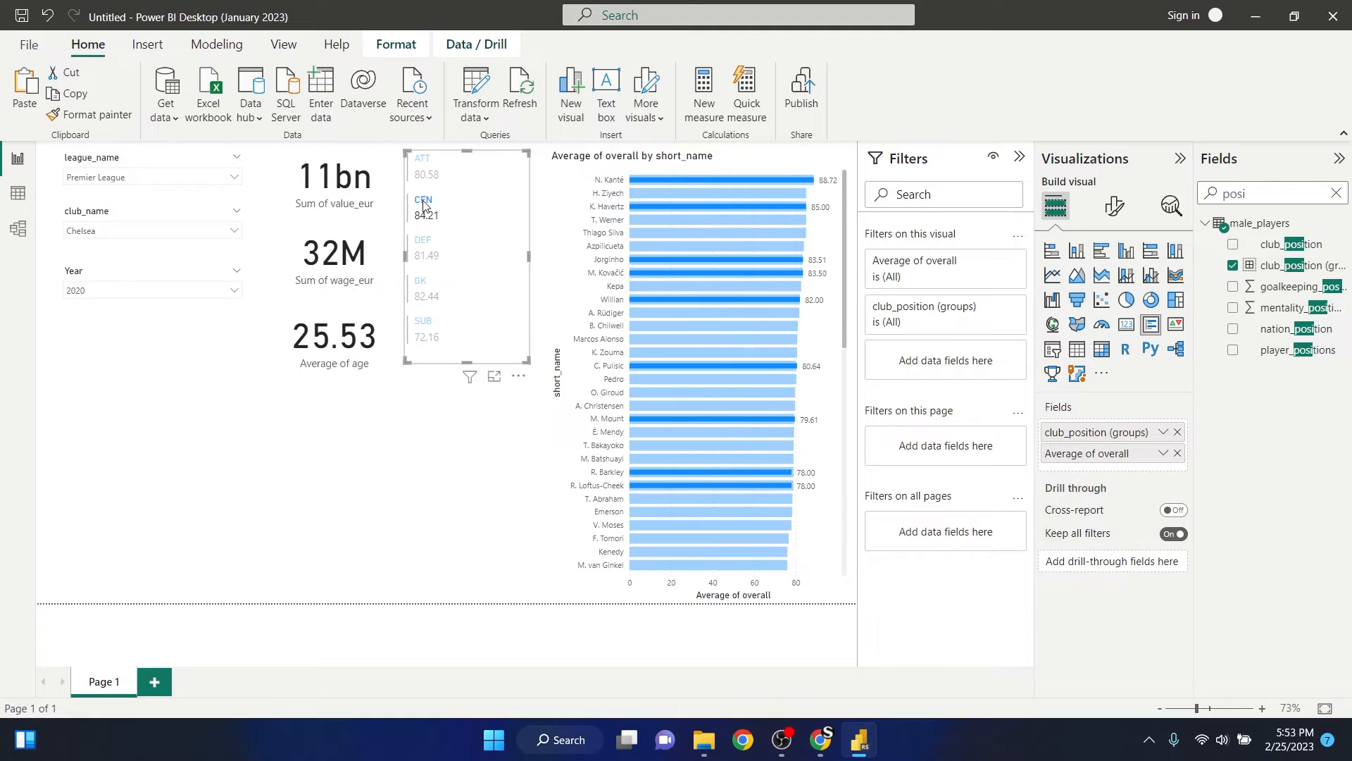
{"action": "left_click", "coordinate": [426, 244]}
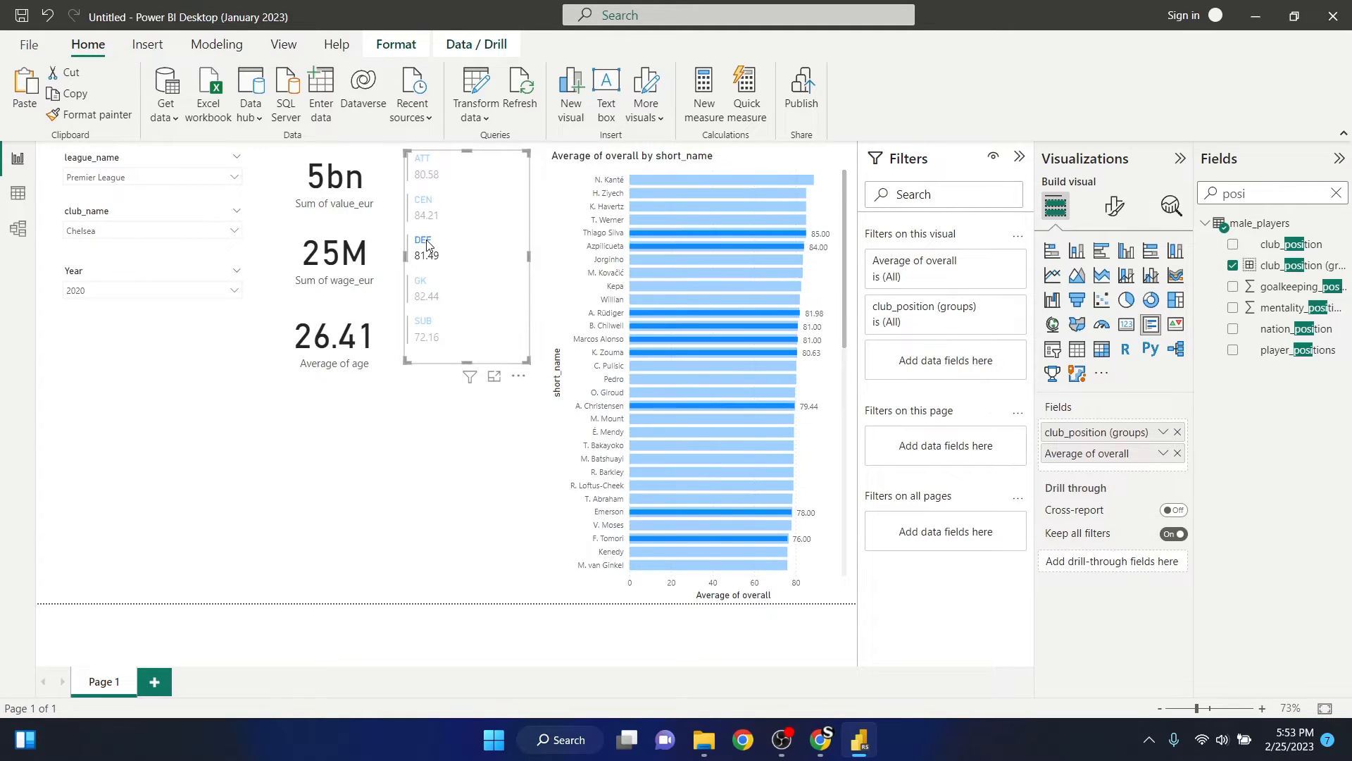
{"action": "left_click", "coordinate": [424, 285]}
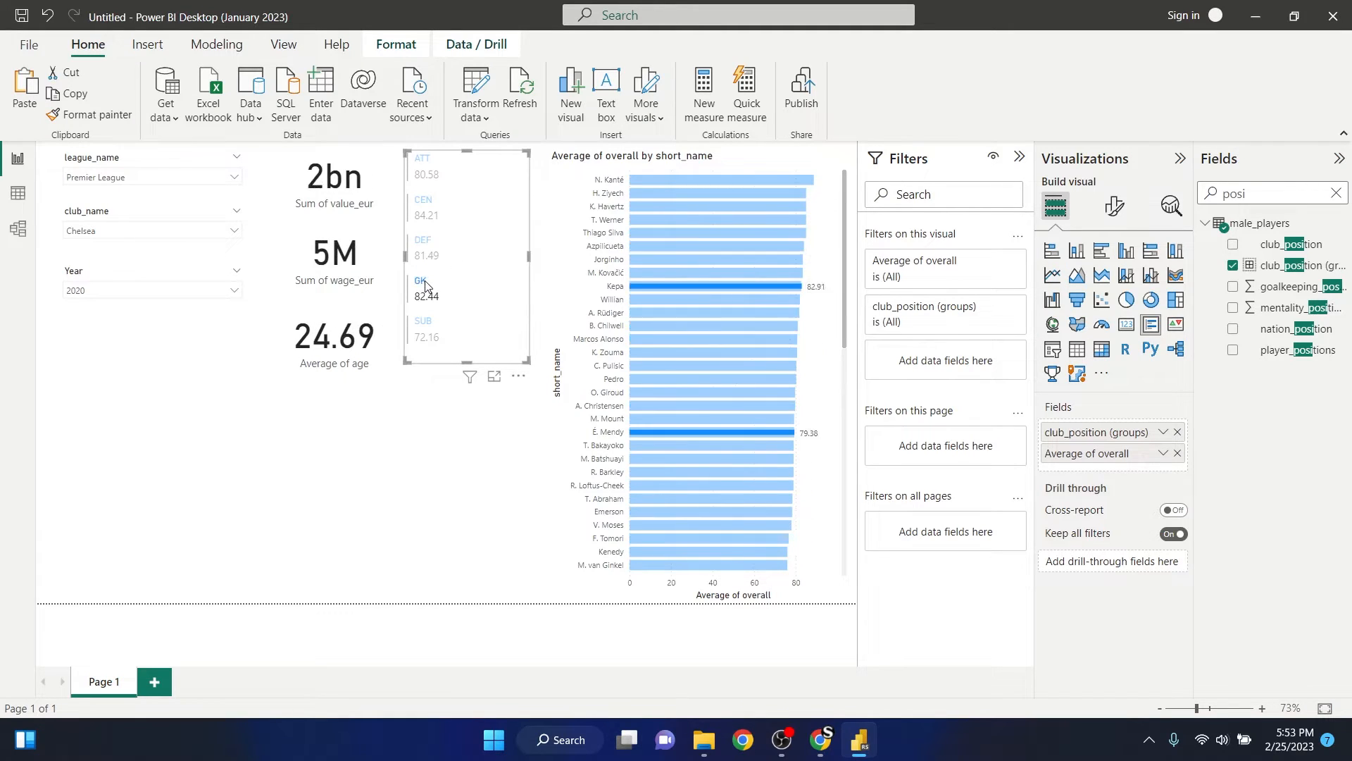
{"action": "left_click", "coordinate": [425, 327]}
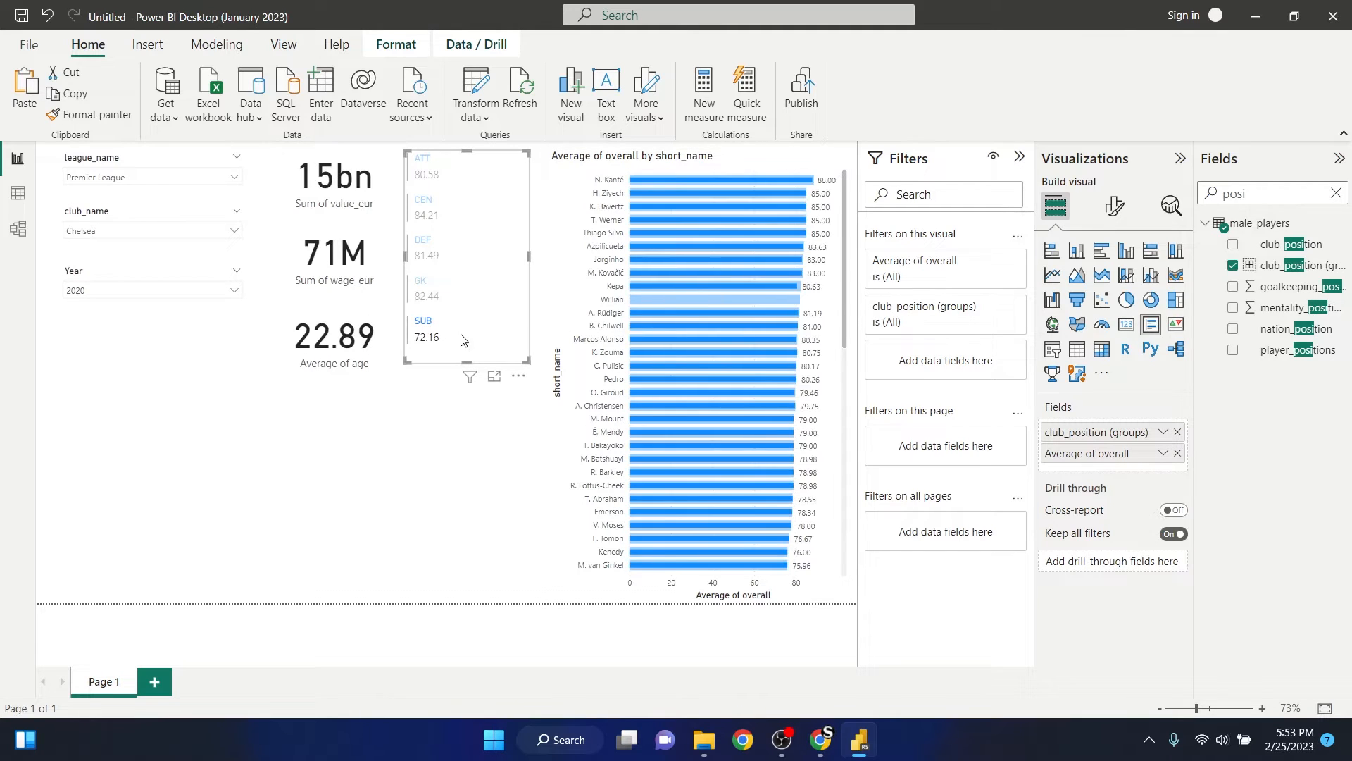
- Reselect the SUB group in the multi-row card and look through its players in the bar chart
{"action": "left_click", "coordinate": [443, 451]}
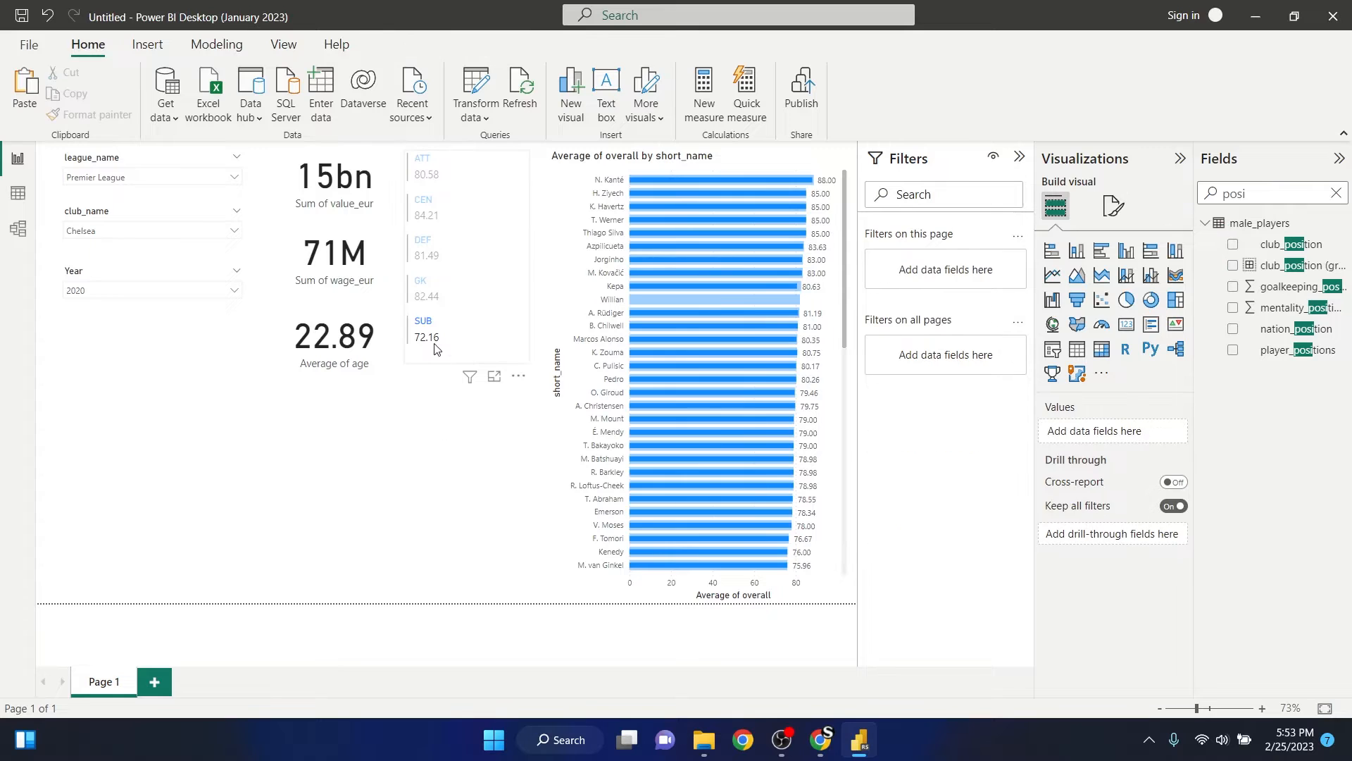
{"action": "left_click", "coordinate": [424, 322]}
{"action": "left_click", "coordinate": [424, 321]}
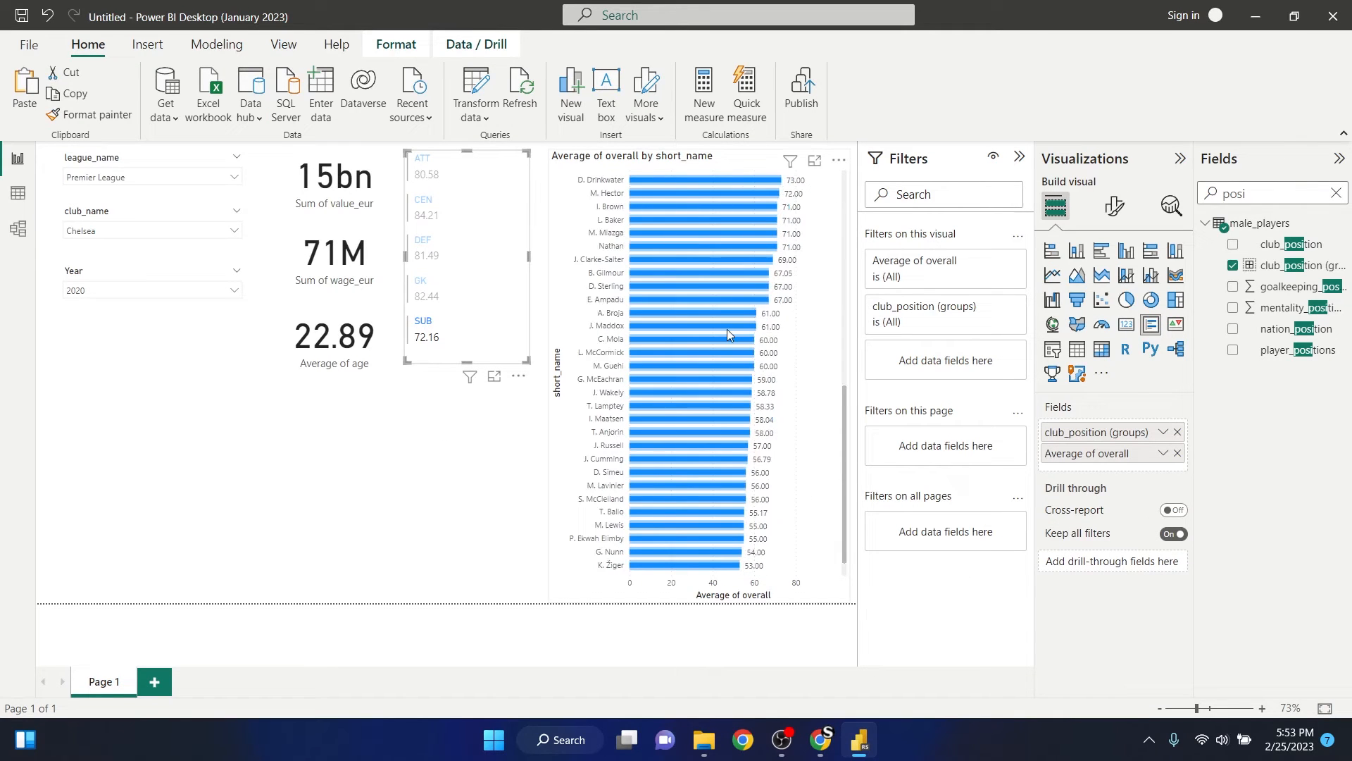
{"action": "scroll", "coordinate": [704, 340], "scroll_direction": "up", "scroll_amount": 10}
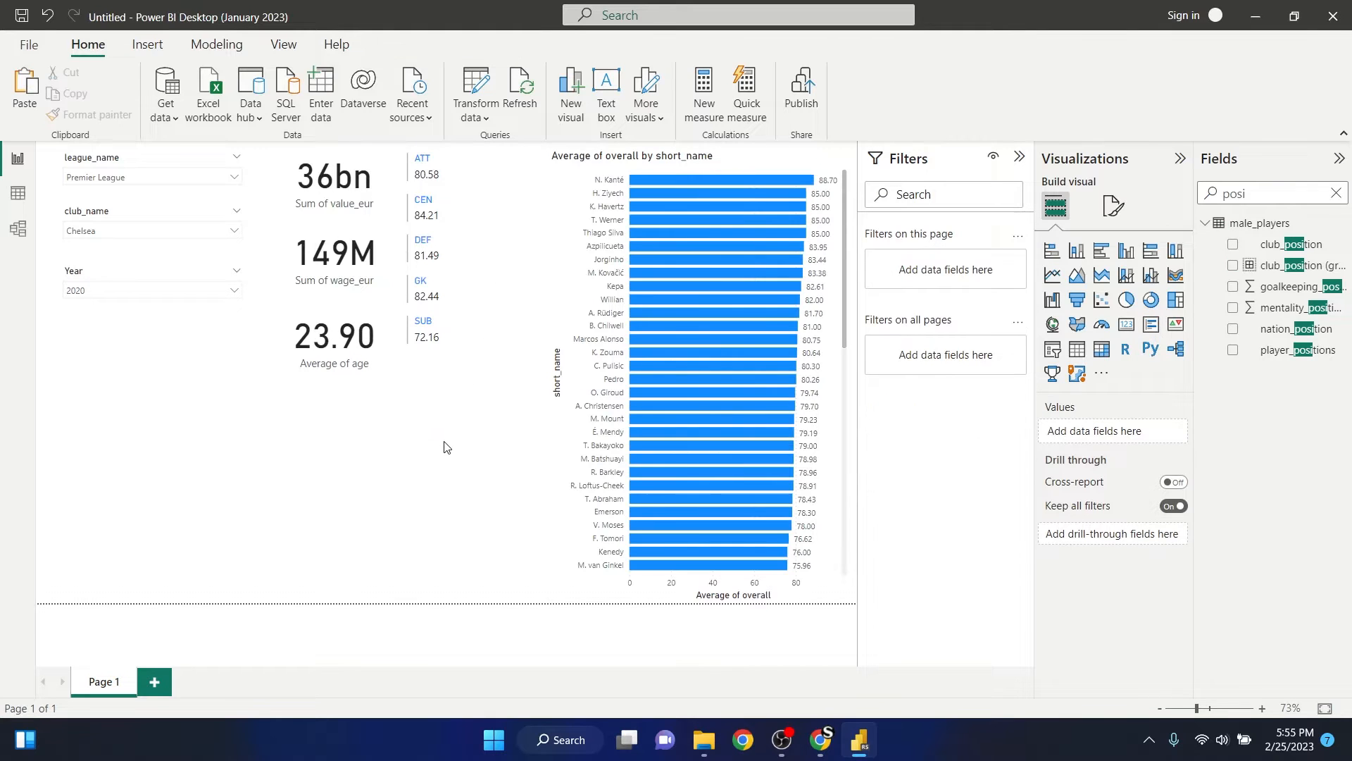
- Collapse the Filters and Visualizations panes, and move the bar chart towards the multi-row card, making it narrower and about half as tall
{"action": "left_click", "coordinate": [1020, 158]}
{"action": "left_click", "coordinate": [1180, 159]}
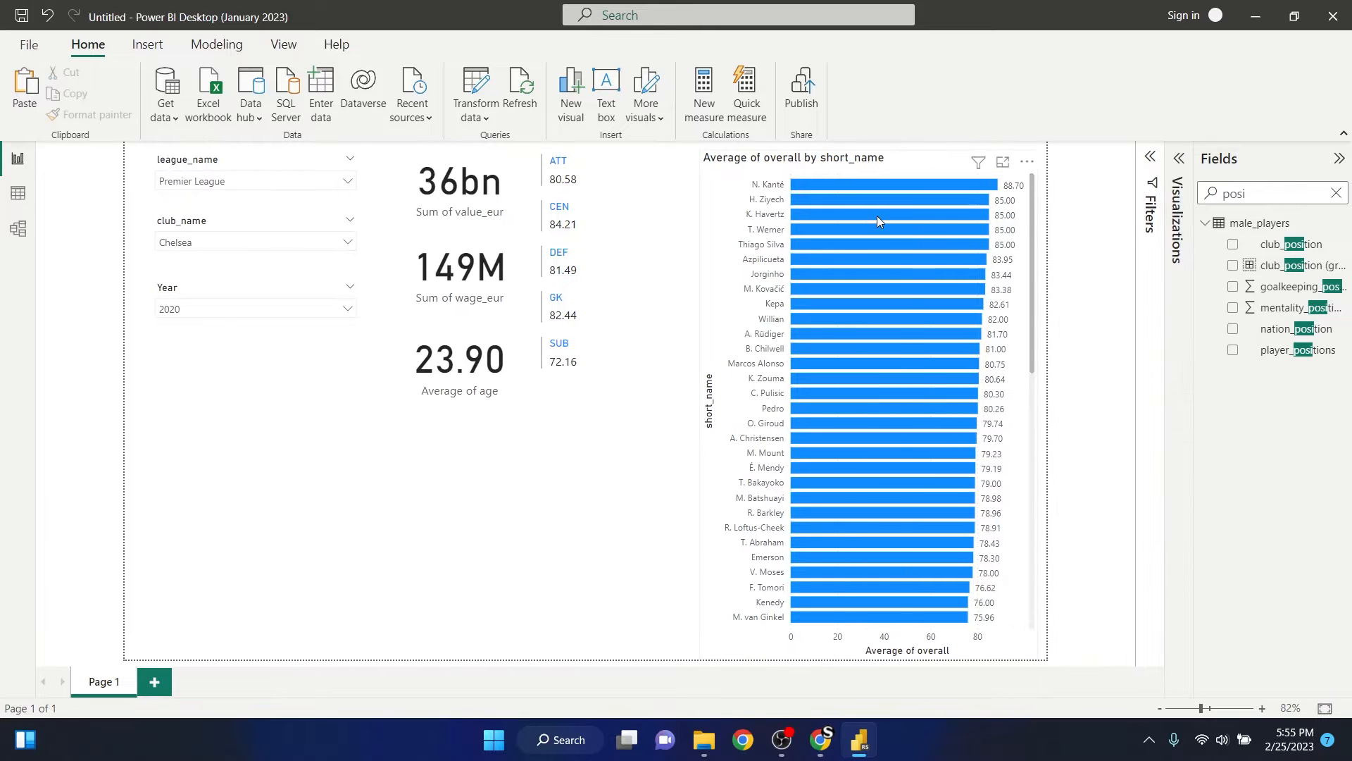
{"action": "left_click", "coordinate": [814, 169]}
{"action": "left_click_drag", "start_coordinate": [908, 169], "coordinate": [810, 166]}
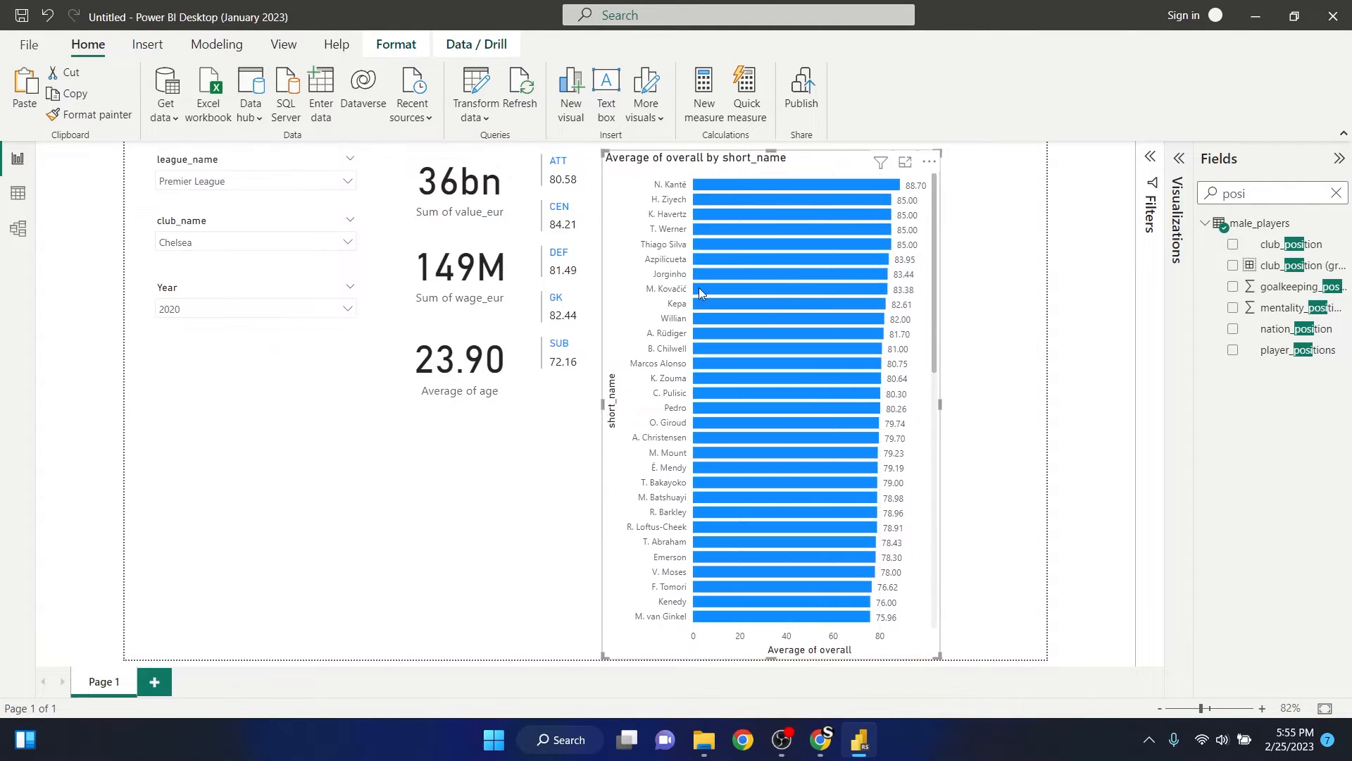
{"action": "left_click_drag", "start_coordinate": [941, 405], "coordinate": [836, 404]}
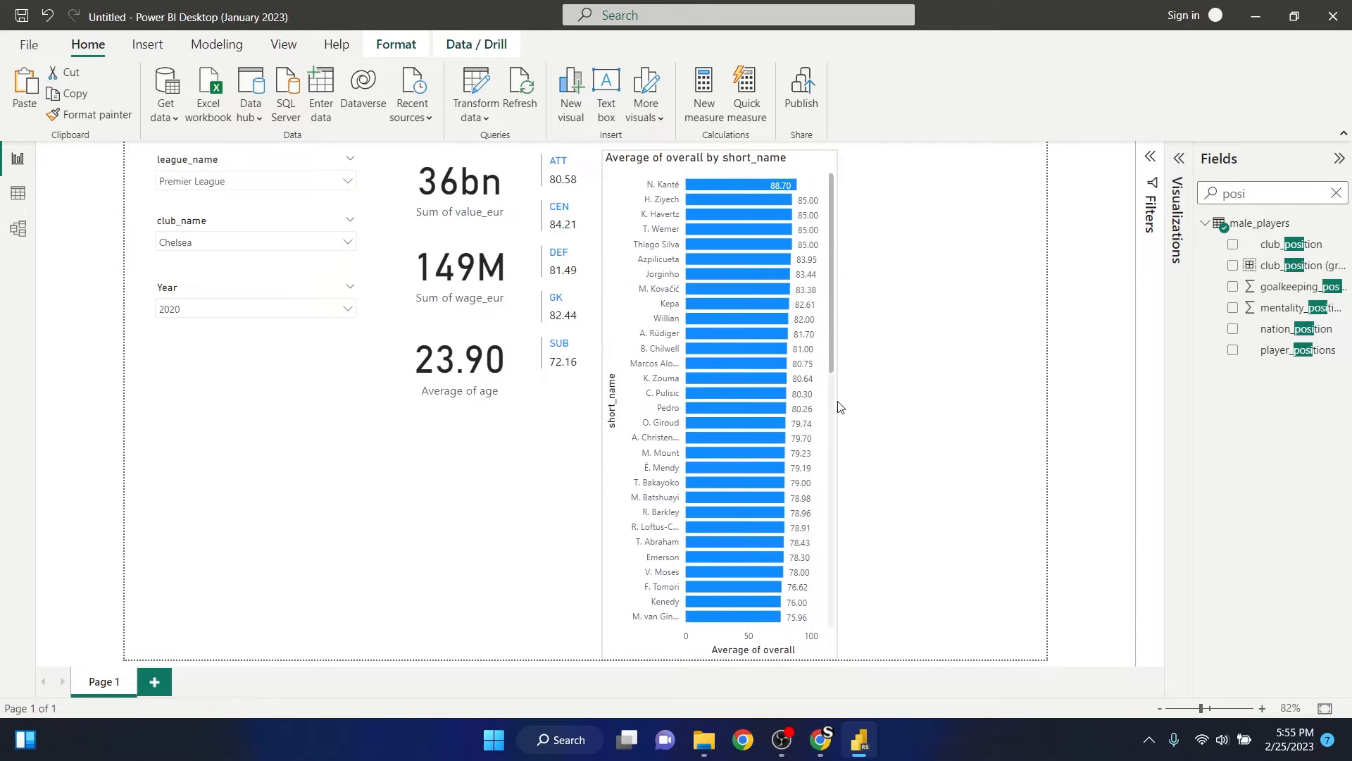
{"action": "left_click_drag", "start_coordinate": [716, 662], "coordinate": [766, 407]}
{"action": "left_click", "coordinate": [894, 252]}
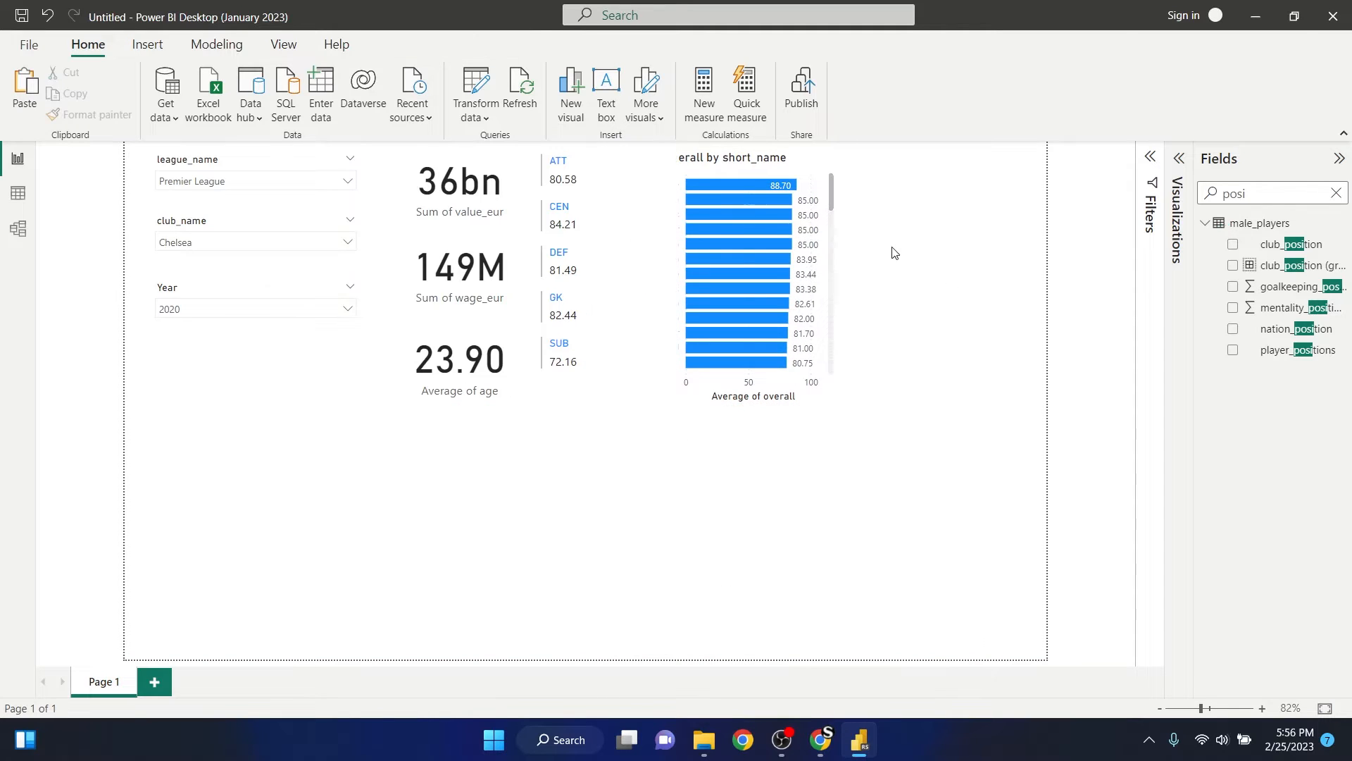
- Narrow the multi-row card so it no longer covers the bar chart, and test cross-highlighting by its CEN group
{"action": "left_click", "coordinate": [636, 213]}
{"action": "left_click_drag", "start_coordinate": [678, 272], "coordinate": [607, 268]}
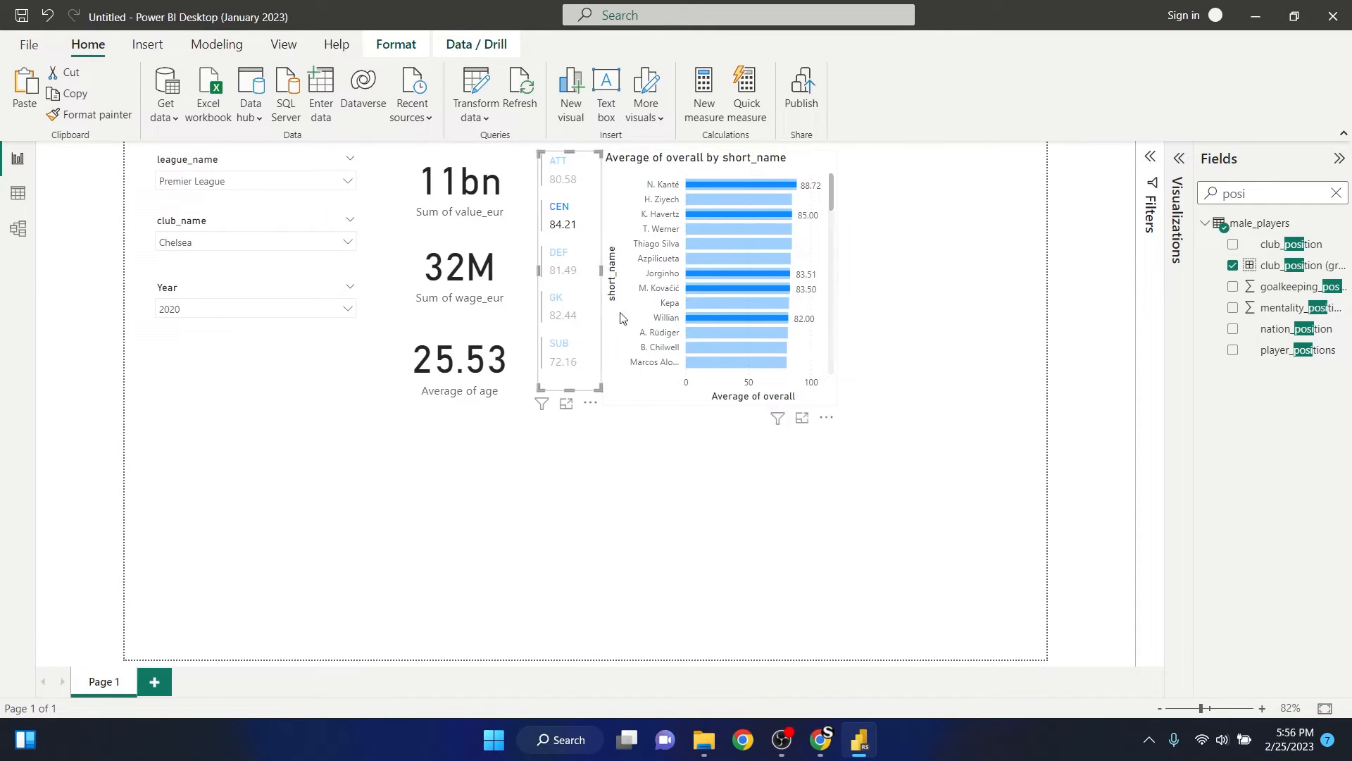
{"action": "left_click", "coordinate": [561, 211]}
{"action": "left_click", "coordinate": [971, 294]}
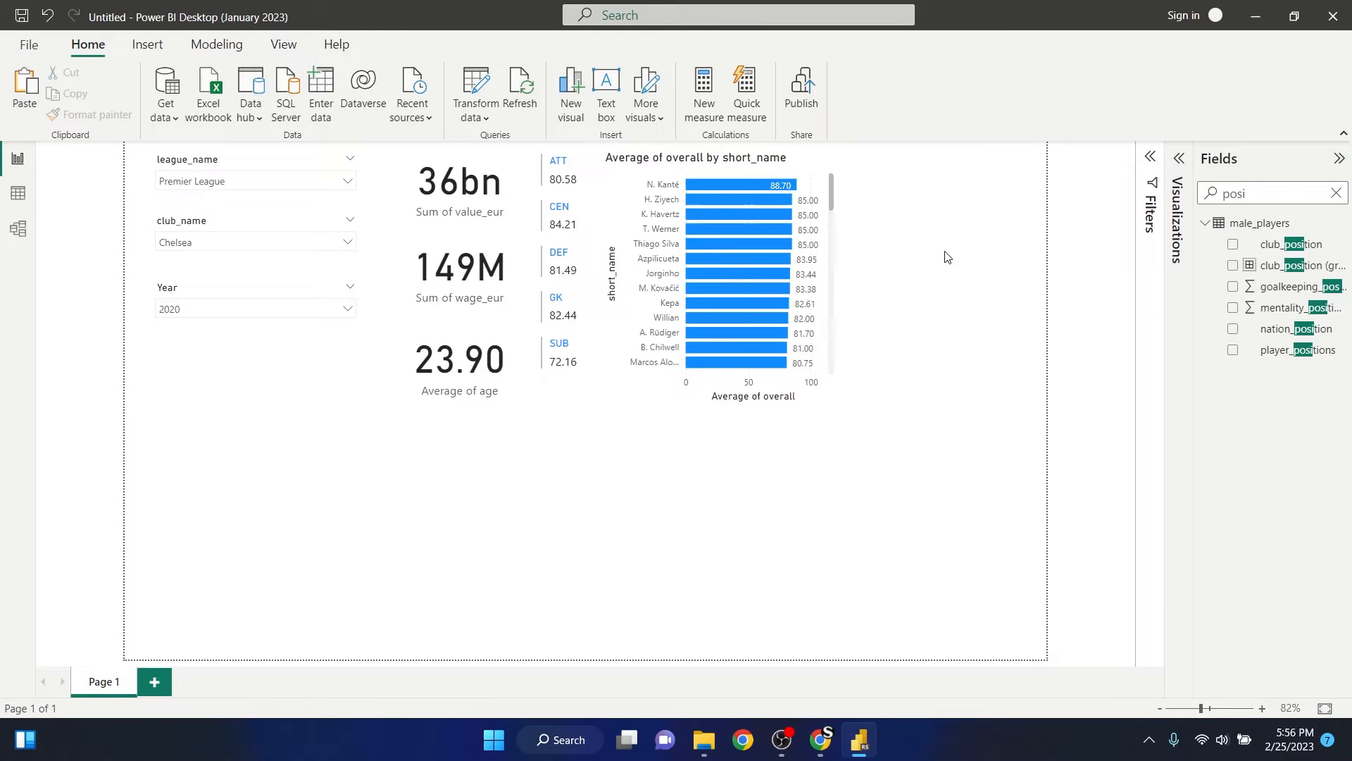
- Add an empty pie chart to the right of the bar chart, sized to fill the space up to the page edge
{"action": "left_click", "coordinate": [1179, 159]}
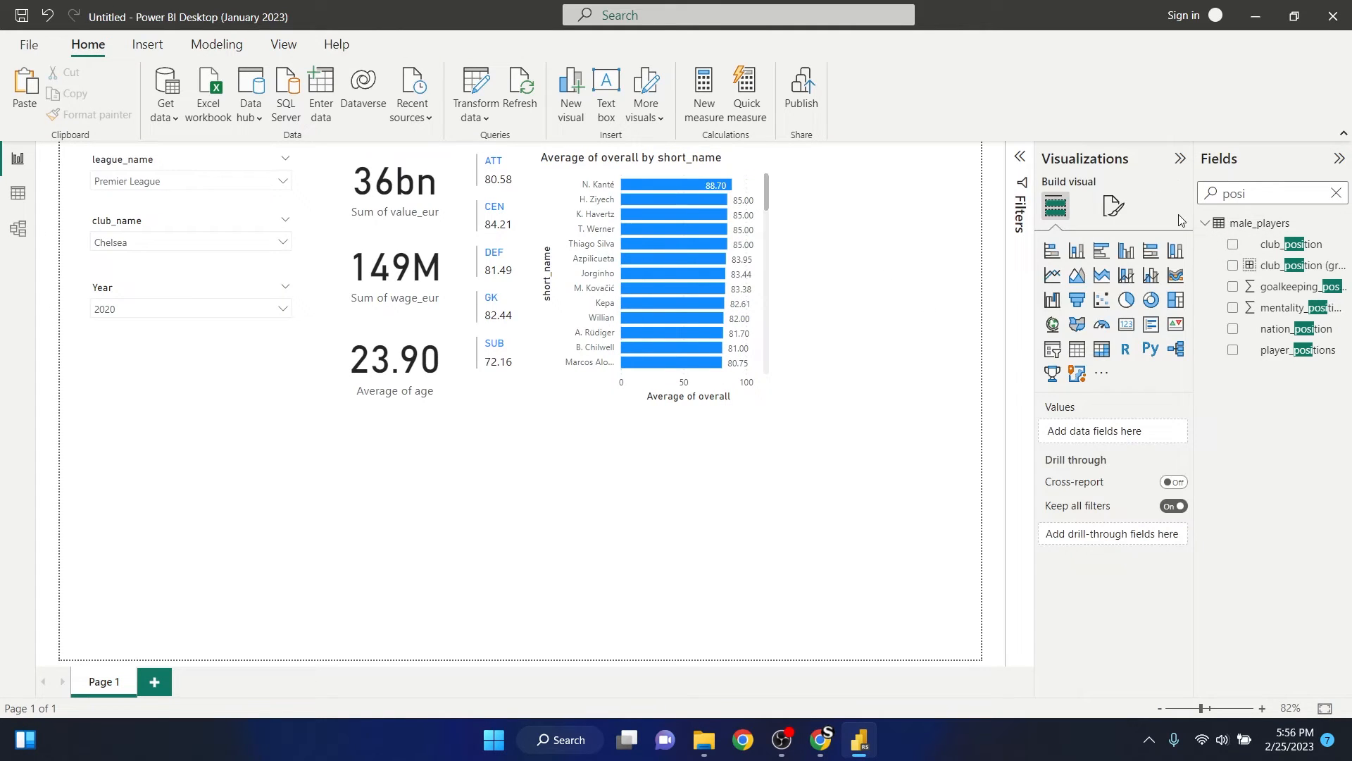
{"action": "left_click", "coordinate": [1128, 299]}
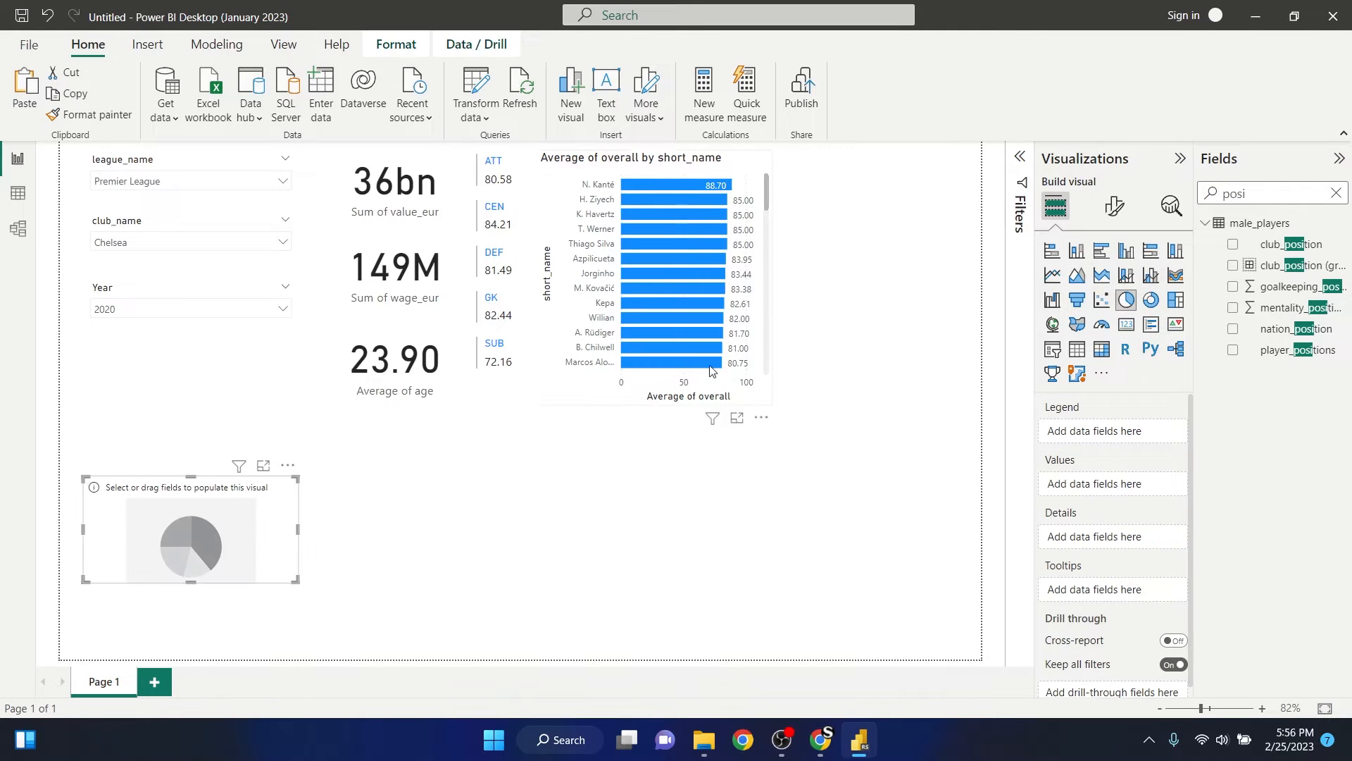
{"action": "left_click_drag", "start_coordinate": [217, 521], "coordinate": [660, 599]}
{"action": "left_click_drag", "start_coordinate": [648, 509], "coordinate": [901, 260]}
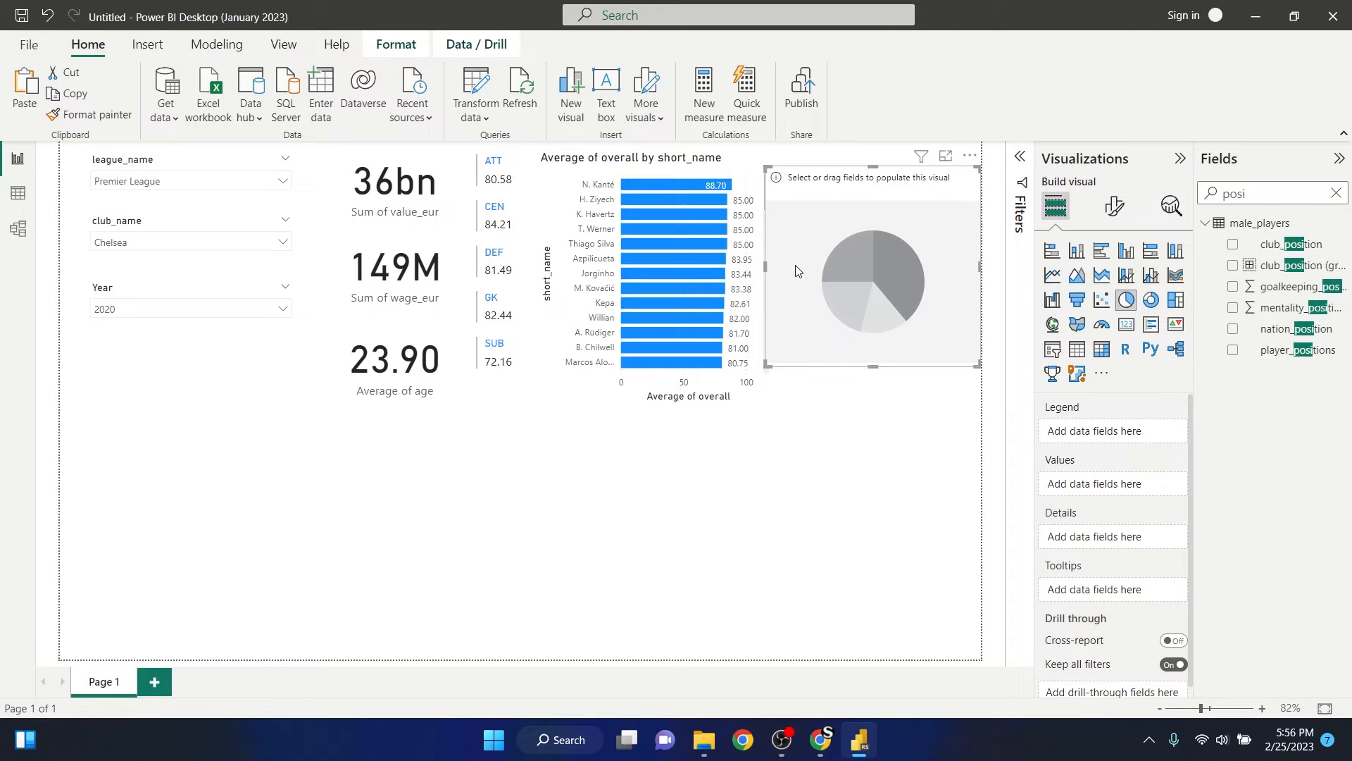
{"action": "left_click_drag", "start_coordinate": [768, 269], "coordinate": [780, 267]}
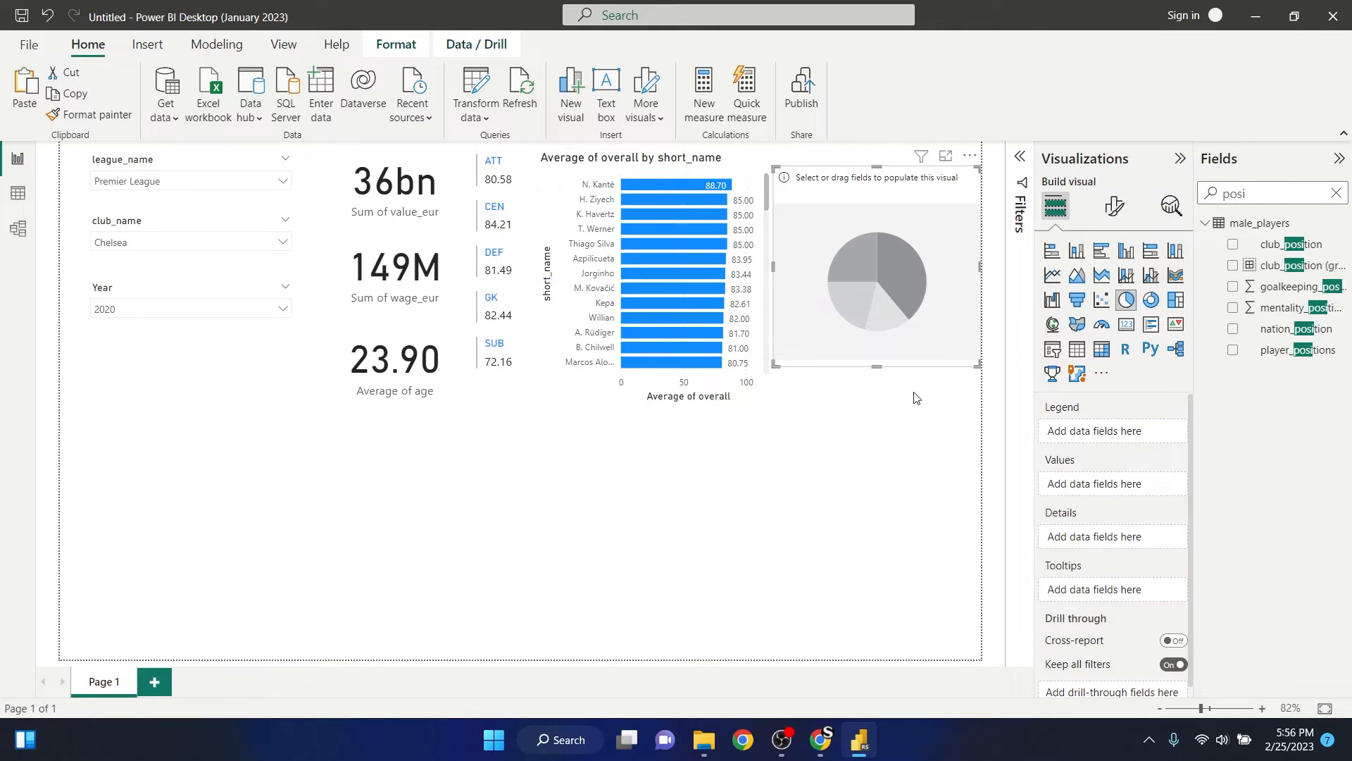
{"action": "left_click_drag", "start_coordinate": [877, 366], "coordinate": [877, 381]}
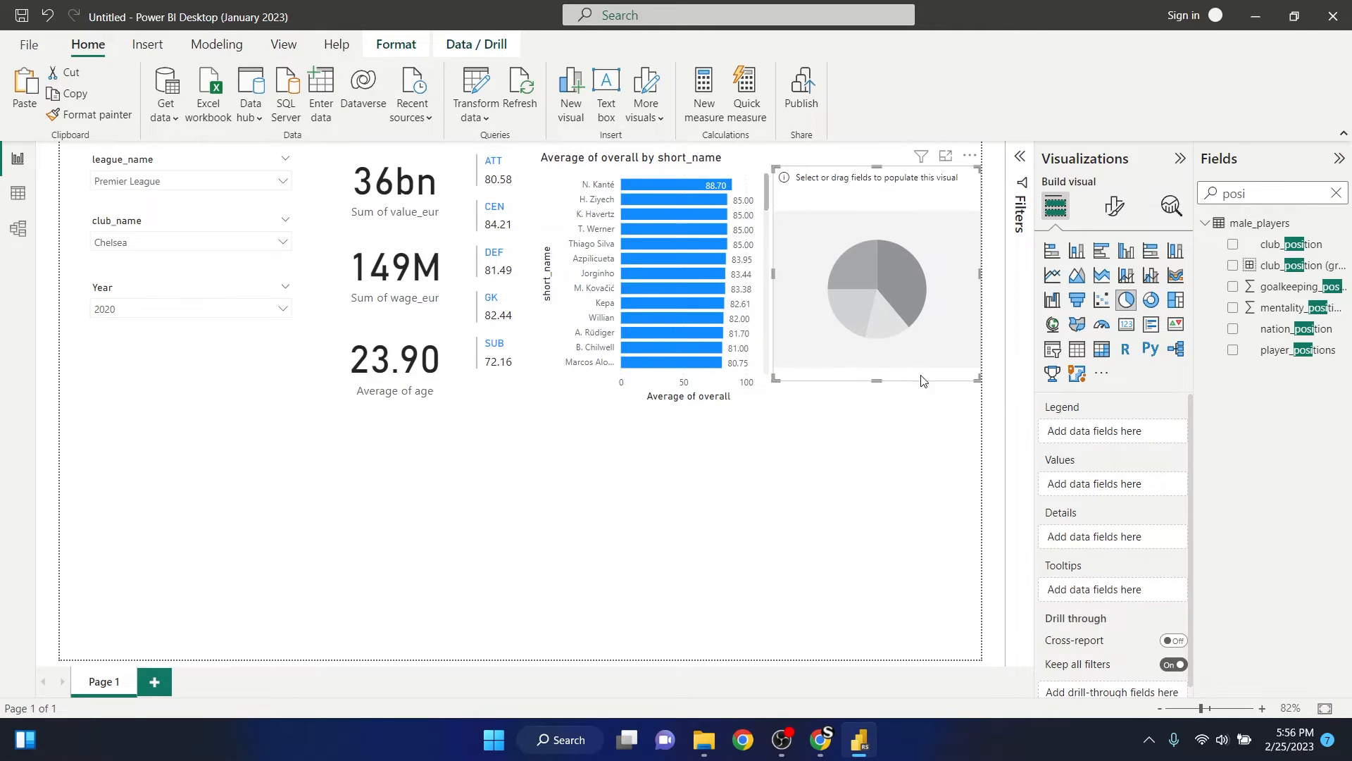
{"action": "left_click", "coordinate": [887, 449]}
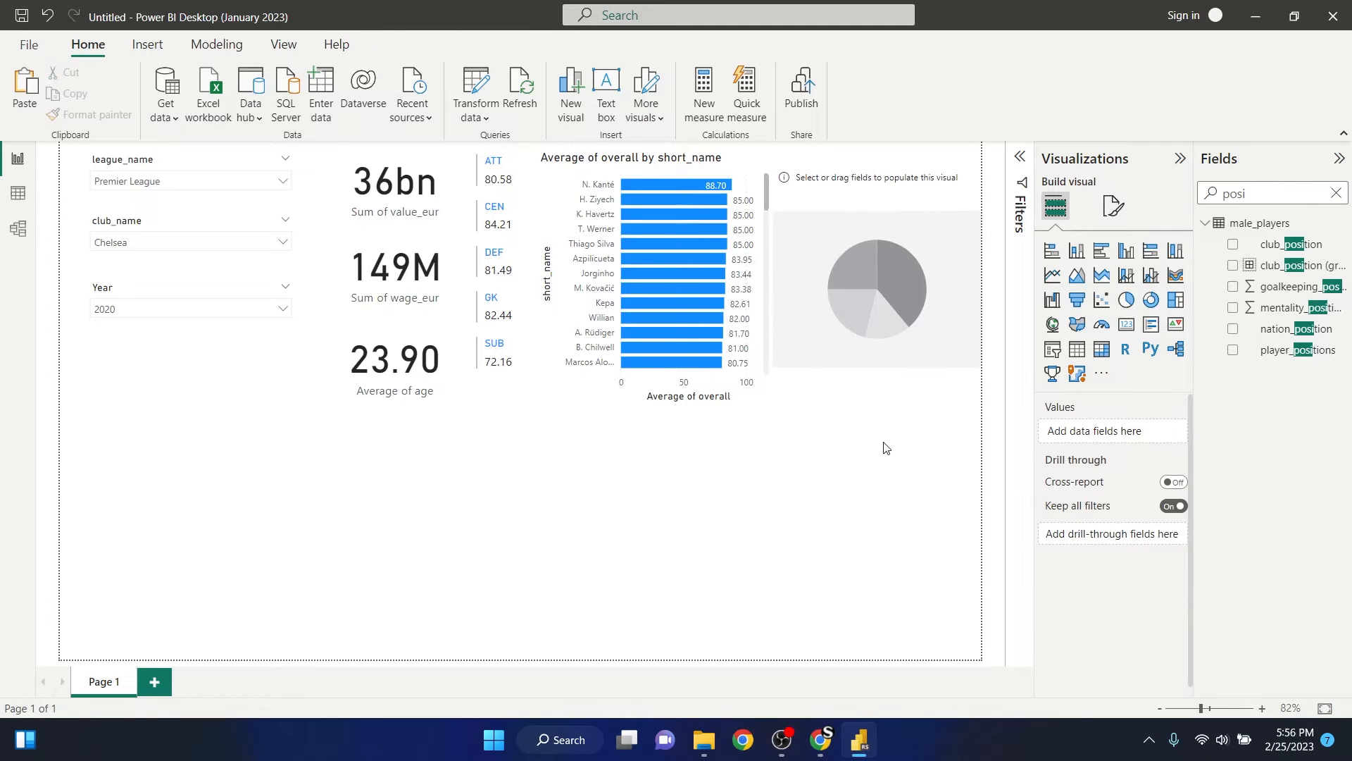
- Set club_position (groups) as the pie chart's legend
{"action": "left_click", "coordinate": [842, 193]}
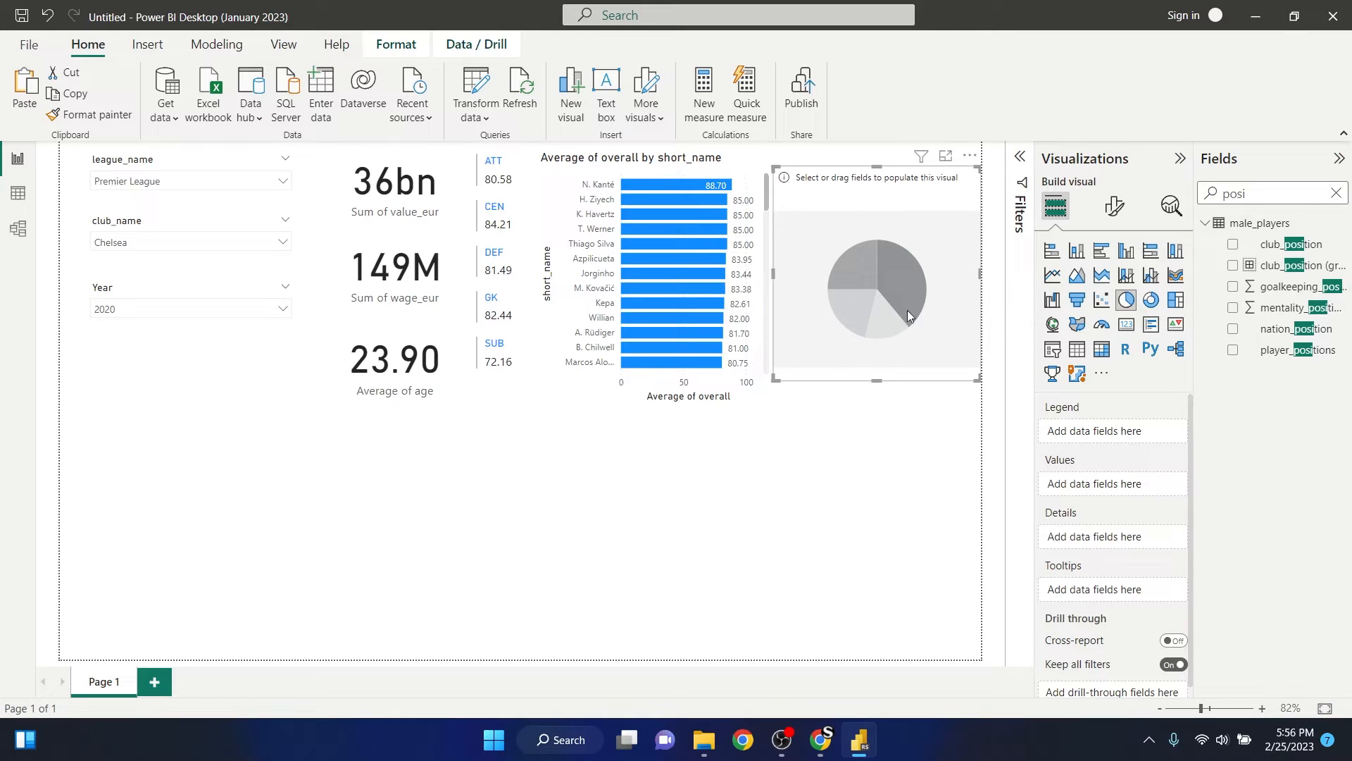
{"action": "left_click", "coordinate": [1336, 193]}
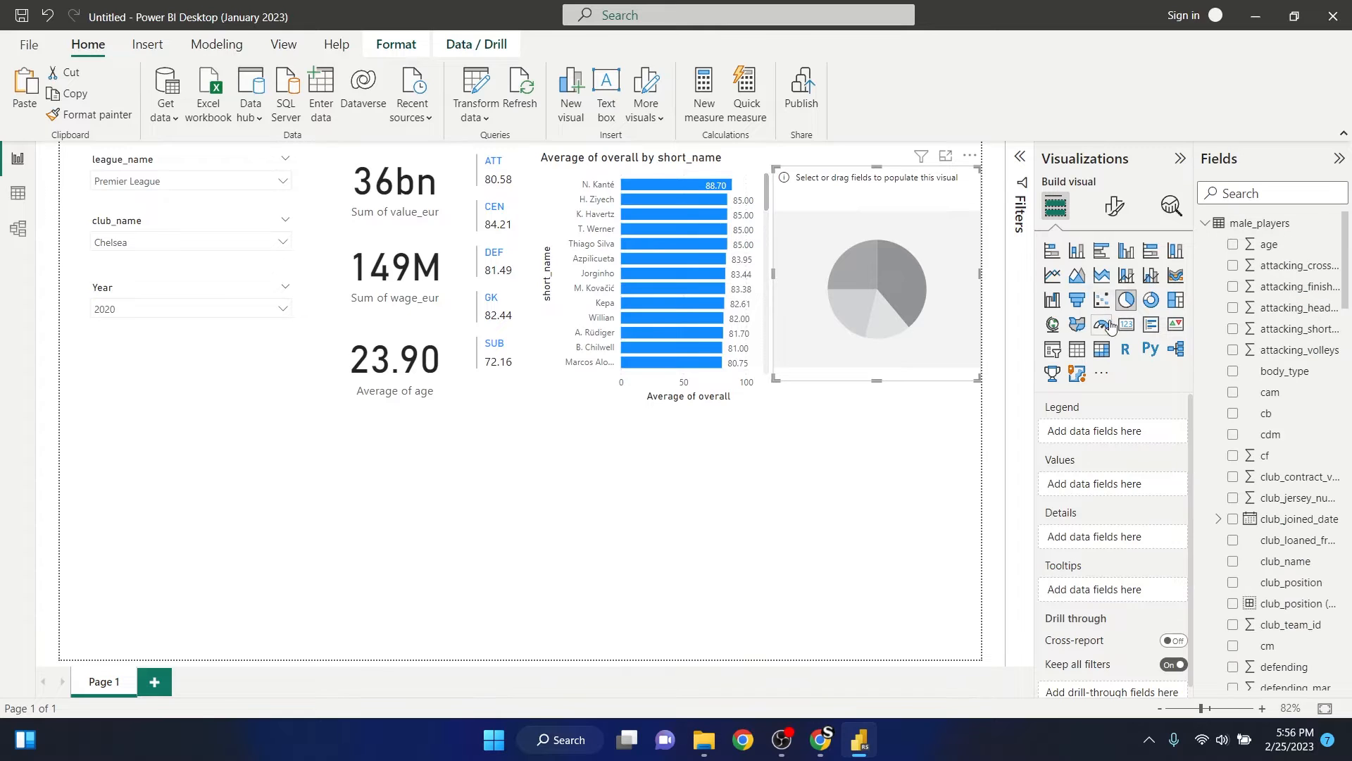
{"action": "left_click", "coordinate": [1274, 191]}
{"action": "type", "text": "POSI"}
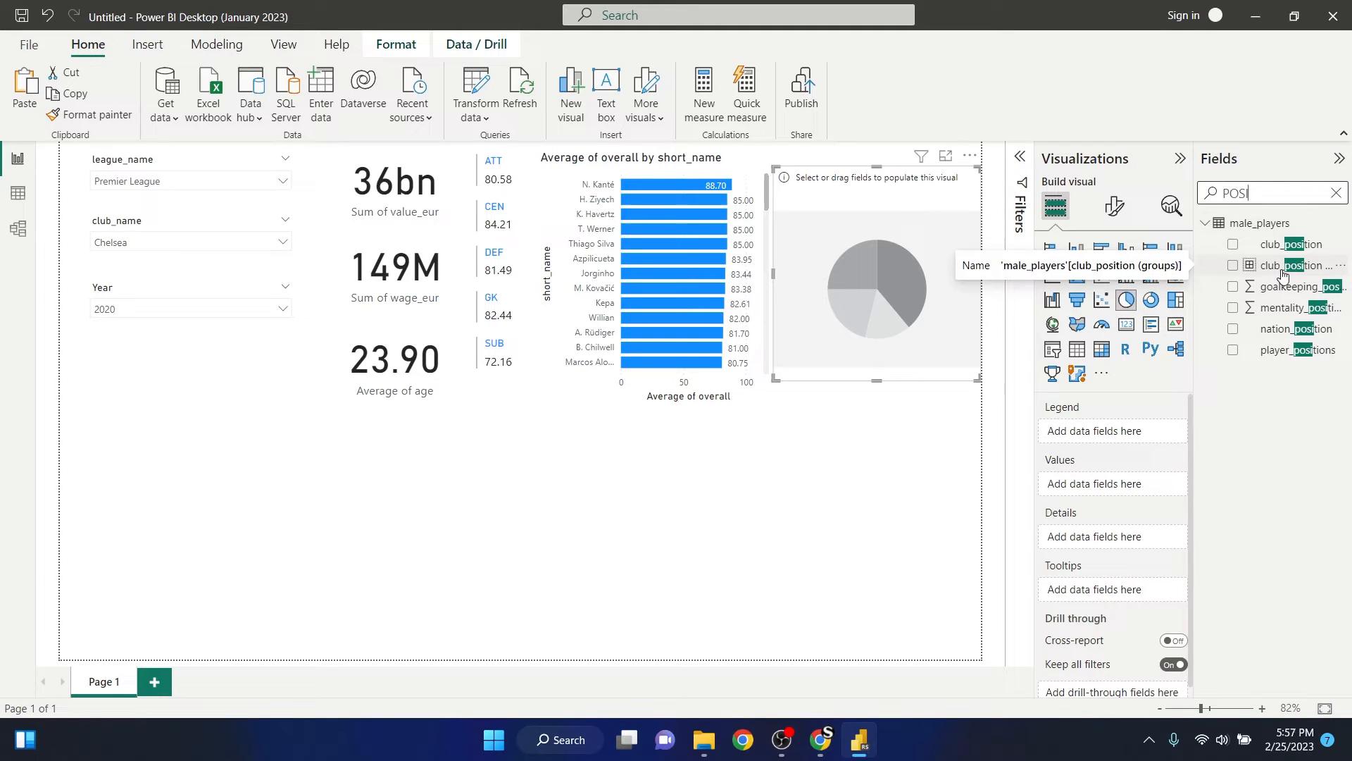
{"action": "left_click_drag", "start_coordinate": [1283, 273], "coordinate": [1138, 432]}
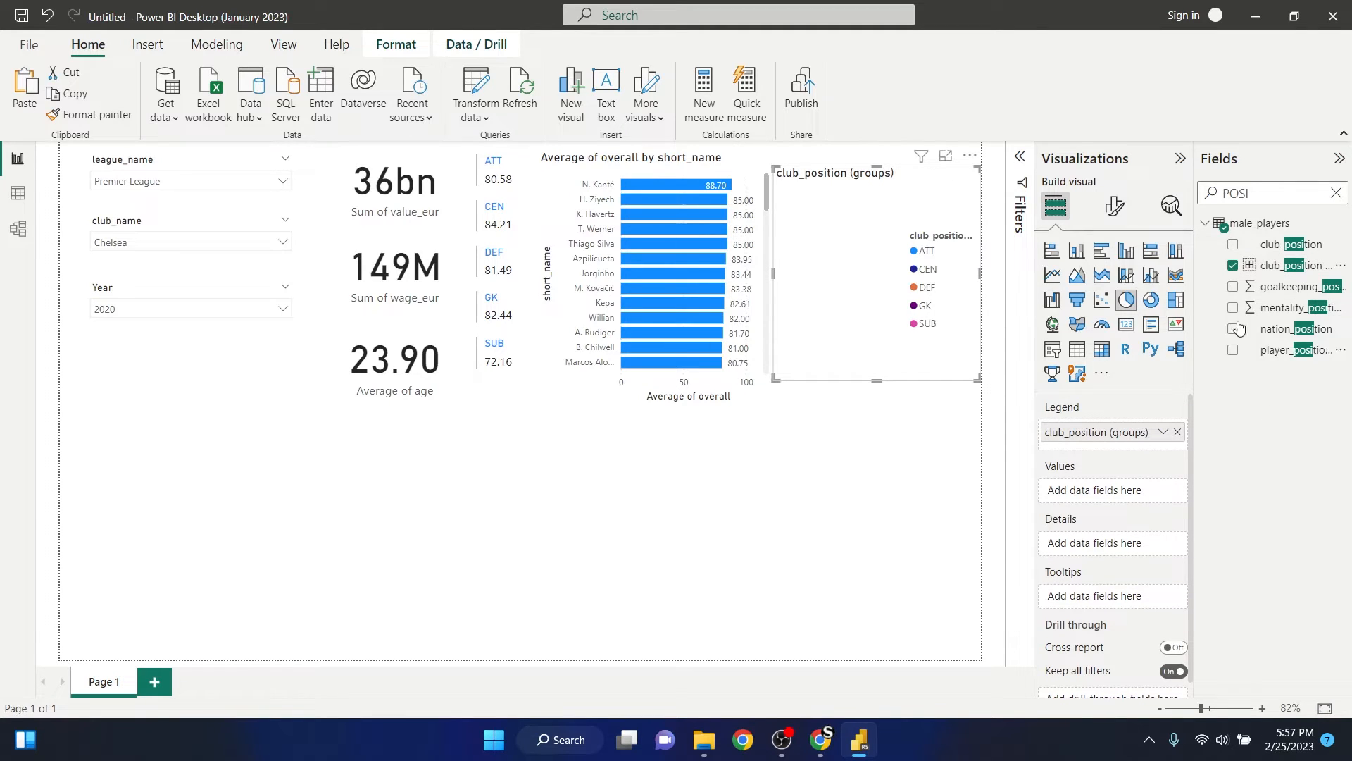
- Set value_eur as the pie chart's values, summed by position group
{"action": "left_click", "coordinate": [1336, 193]}
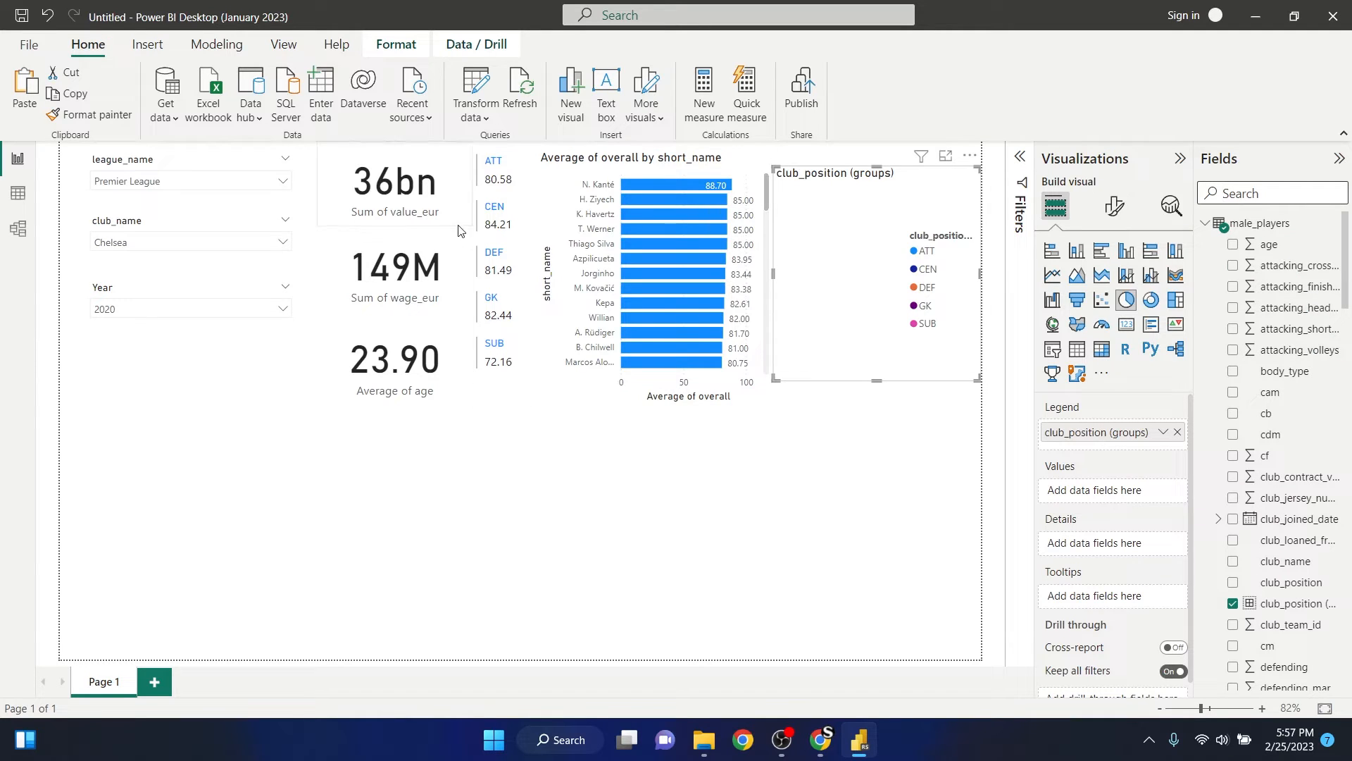
{"action": "type", "text": "VA"}
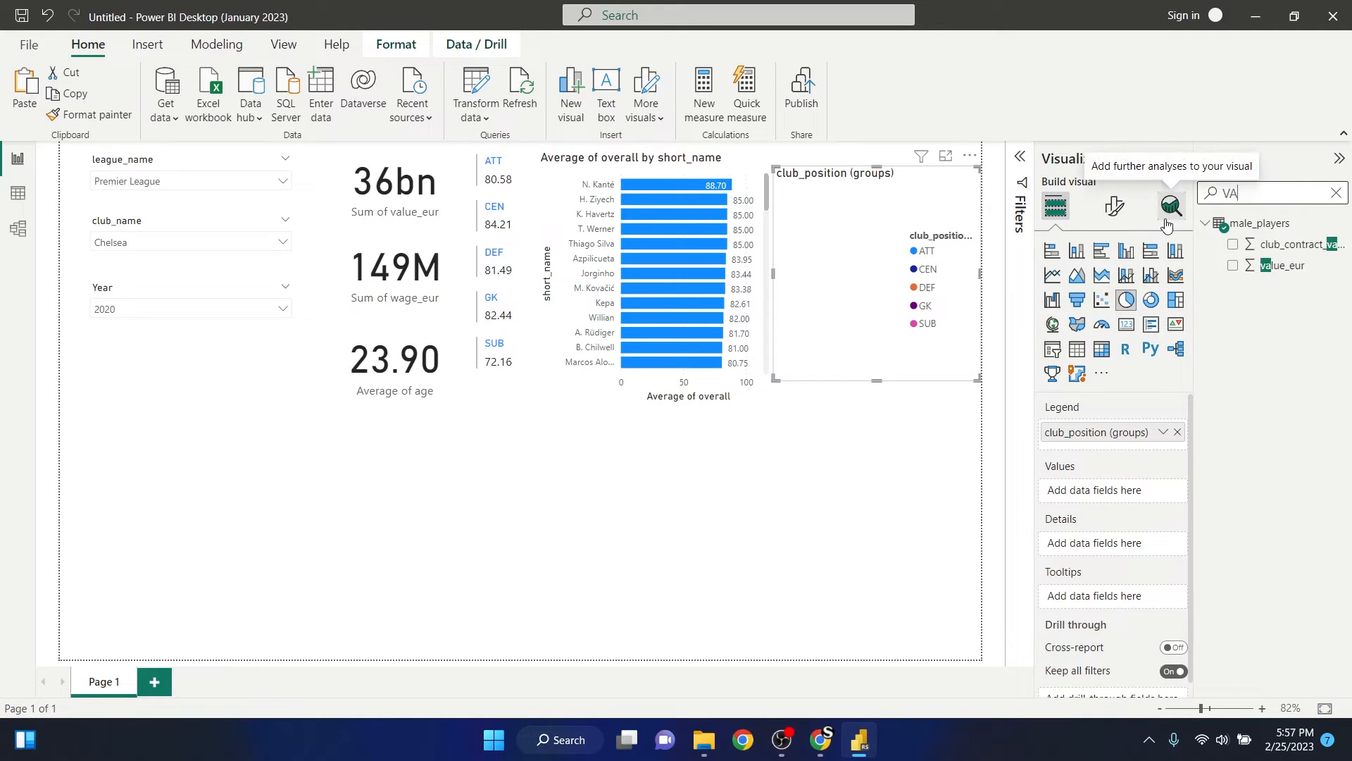
{"action": "type", "text": "LUE"}
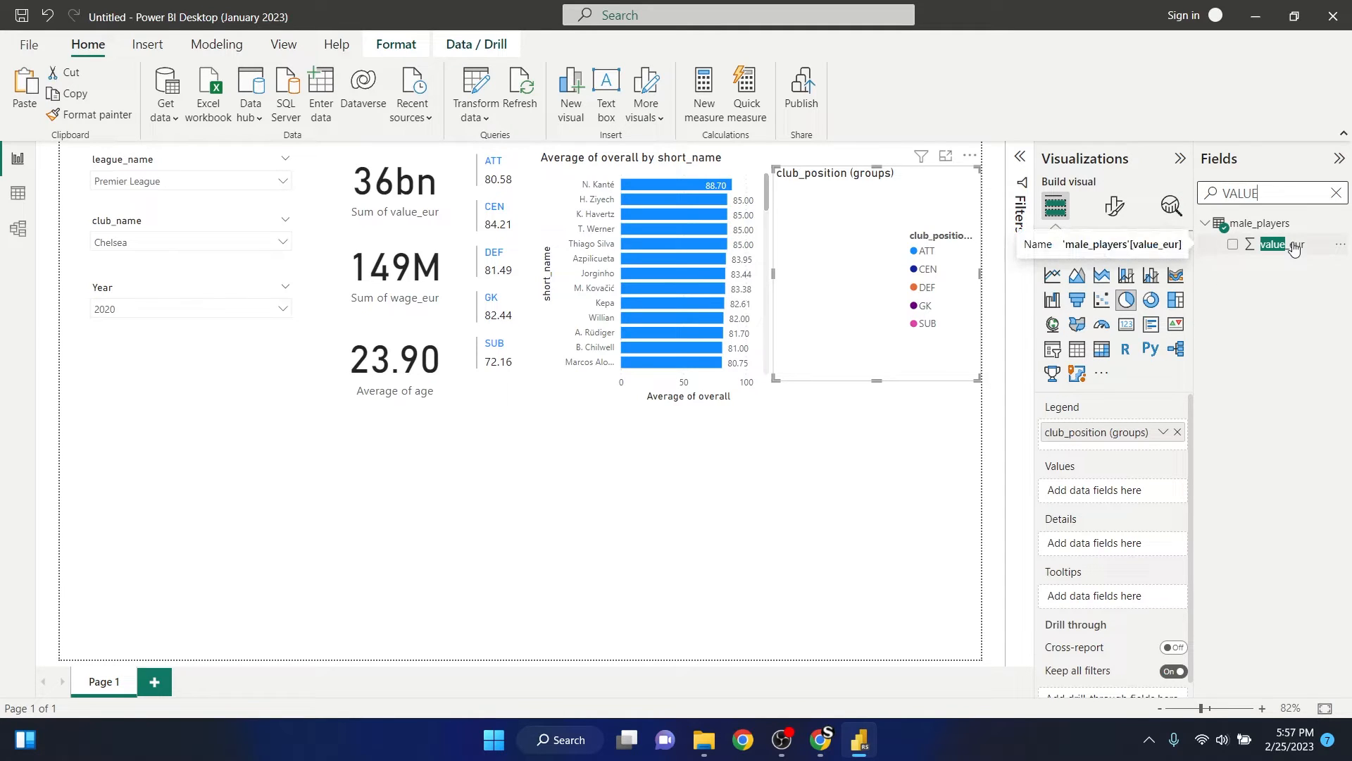
{"action": "left_click_drag", "start_coordinate": [1293, 245], "coordinate": [1163, 486]}
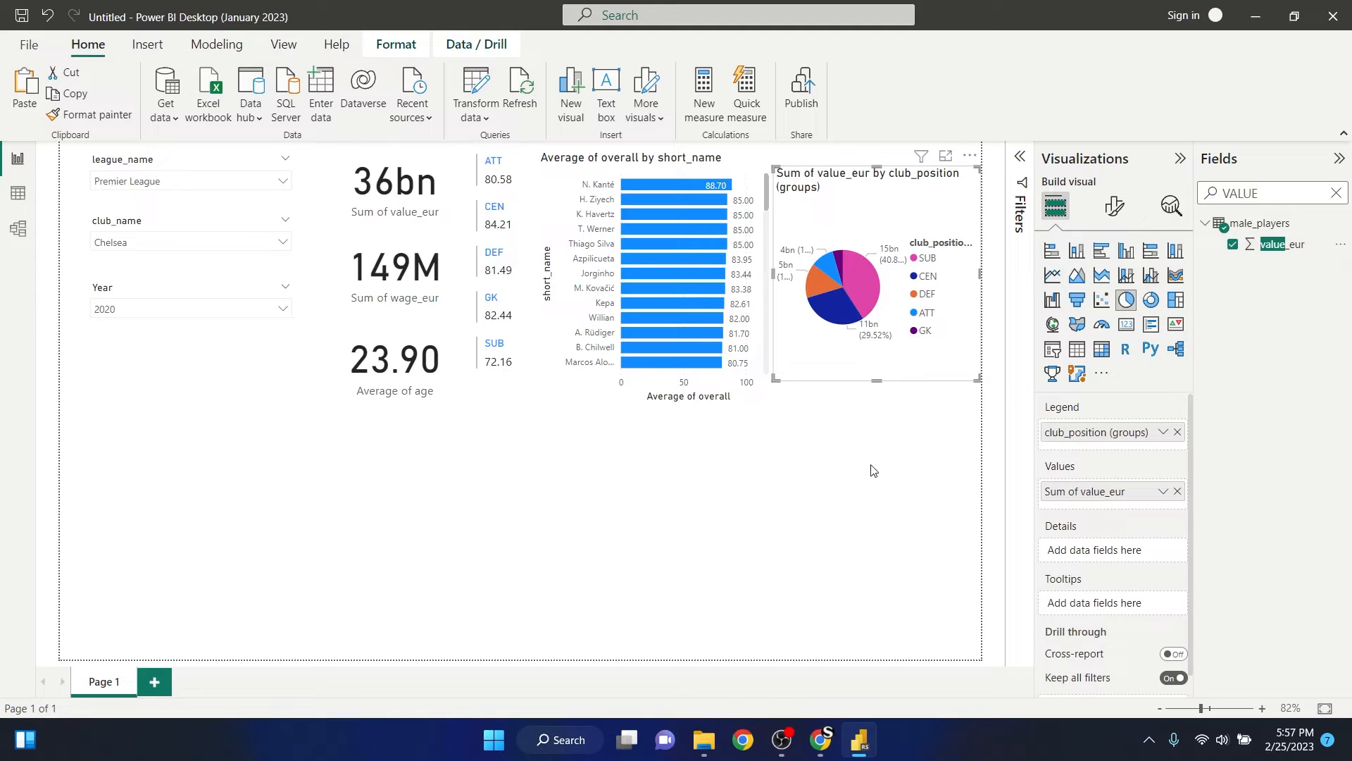
{"action": "left_click", "coordinate": [902, 482]}
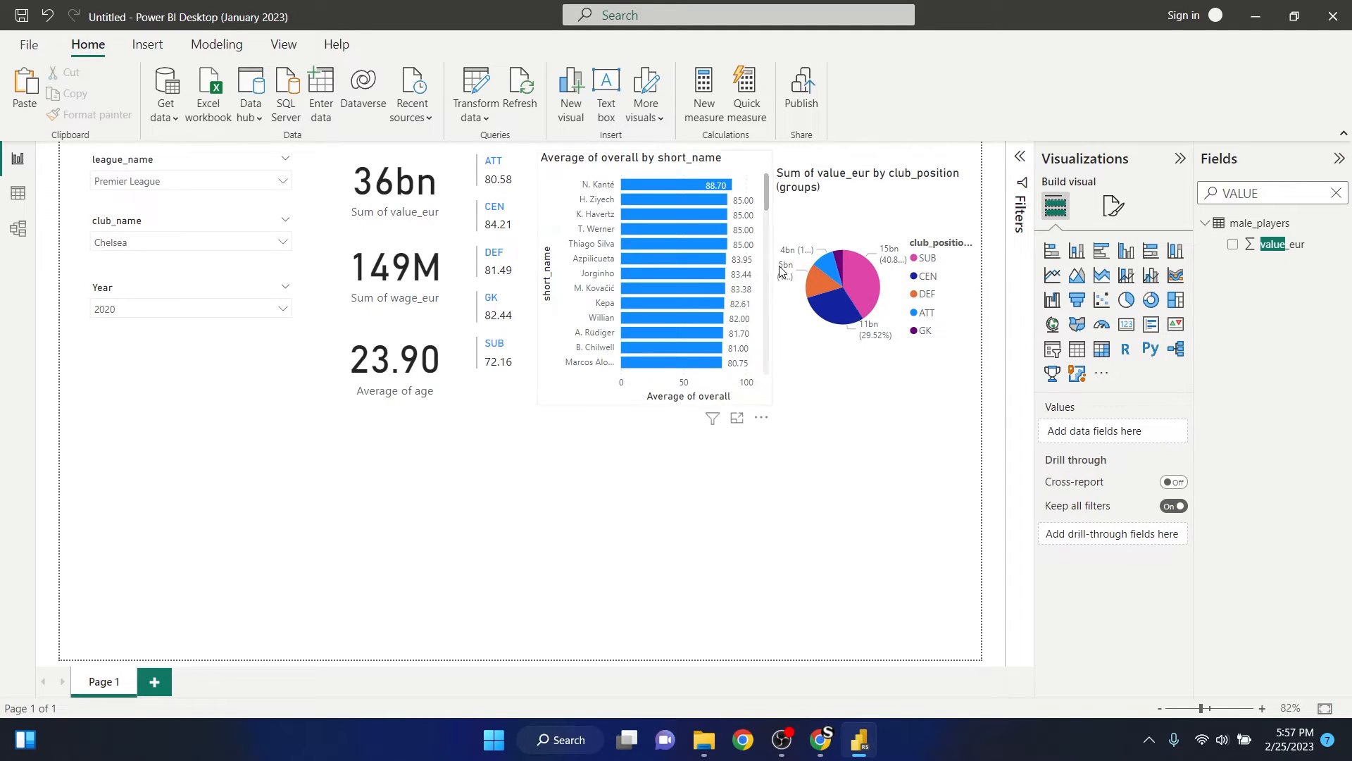
- Cross-highlight the report by the SUB group and compare the pie chart with the players in the bar chart
{"action": "mouse_move", "coordinate": [871, 291]}
{"action": "left_click", "coordinate": [502, 349]}
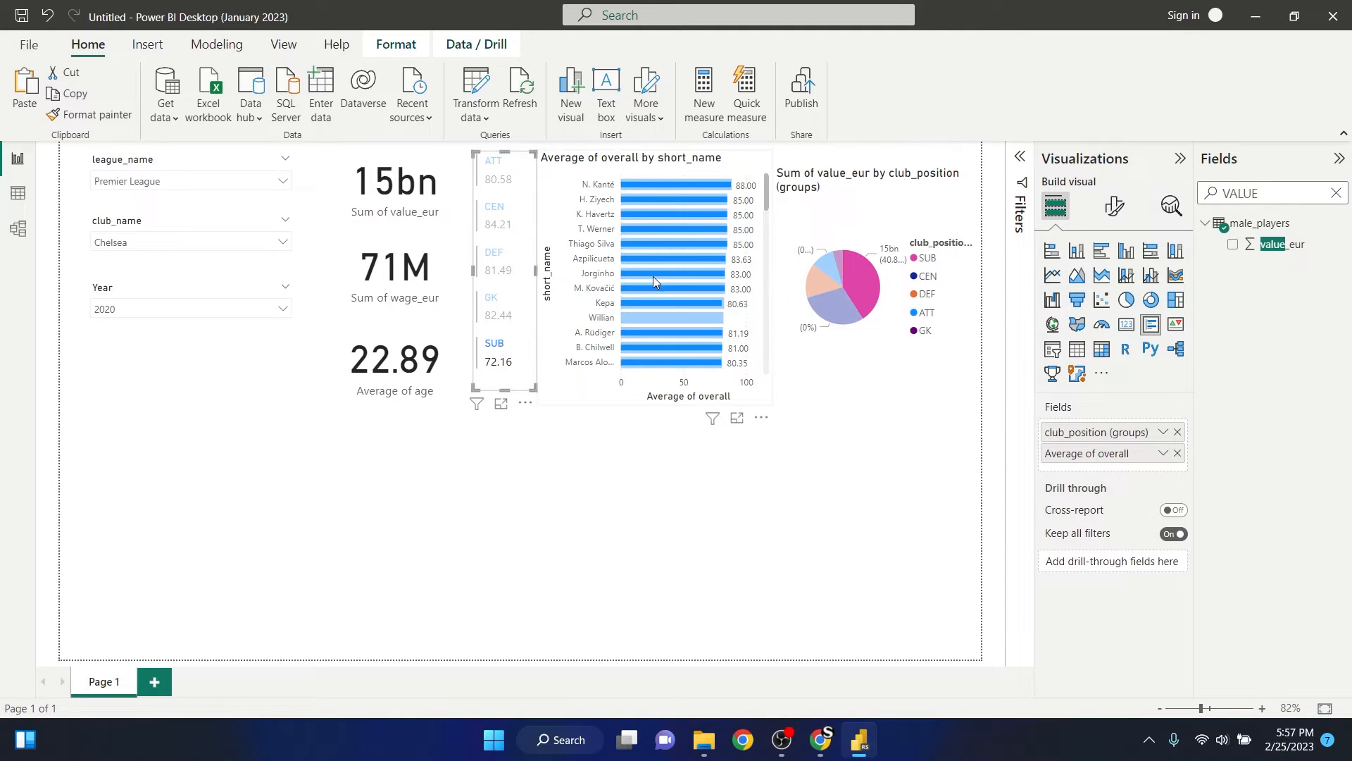
{"action": "scroll", "coordinate": [655, 276], "scroll_direction": "down", "scroll_amount": 10}
{"action": "scroll", "coordinate": [657, 287], "scroll_direction": "up", "scroll_amount": 10}
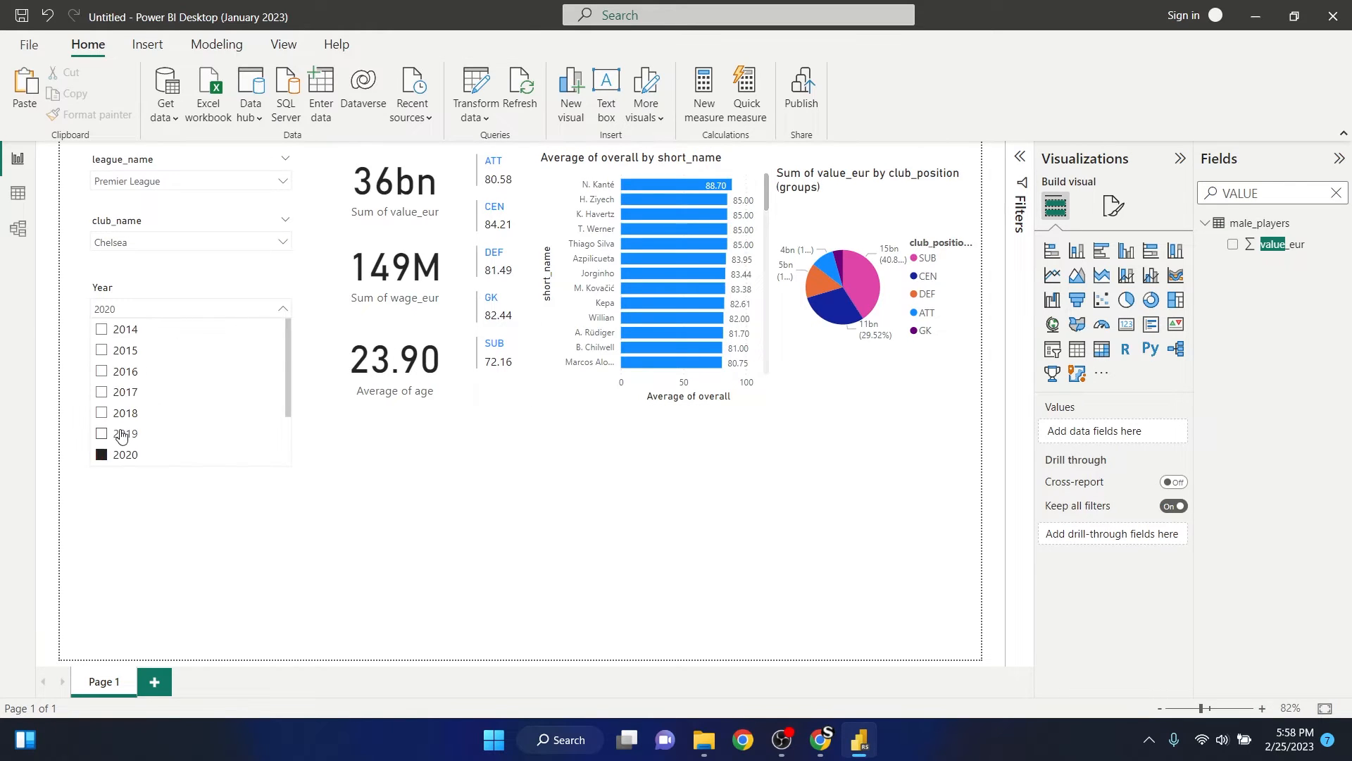
- Set the Year slicer to 2023
{"action": "scroll", "coordinate": [141, 437], "scroll_direction": "down", "scroll_amount": 2}
{"action": "left_click", "coordinate": [122, 454]}
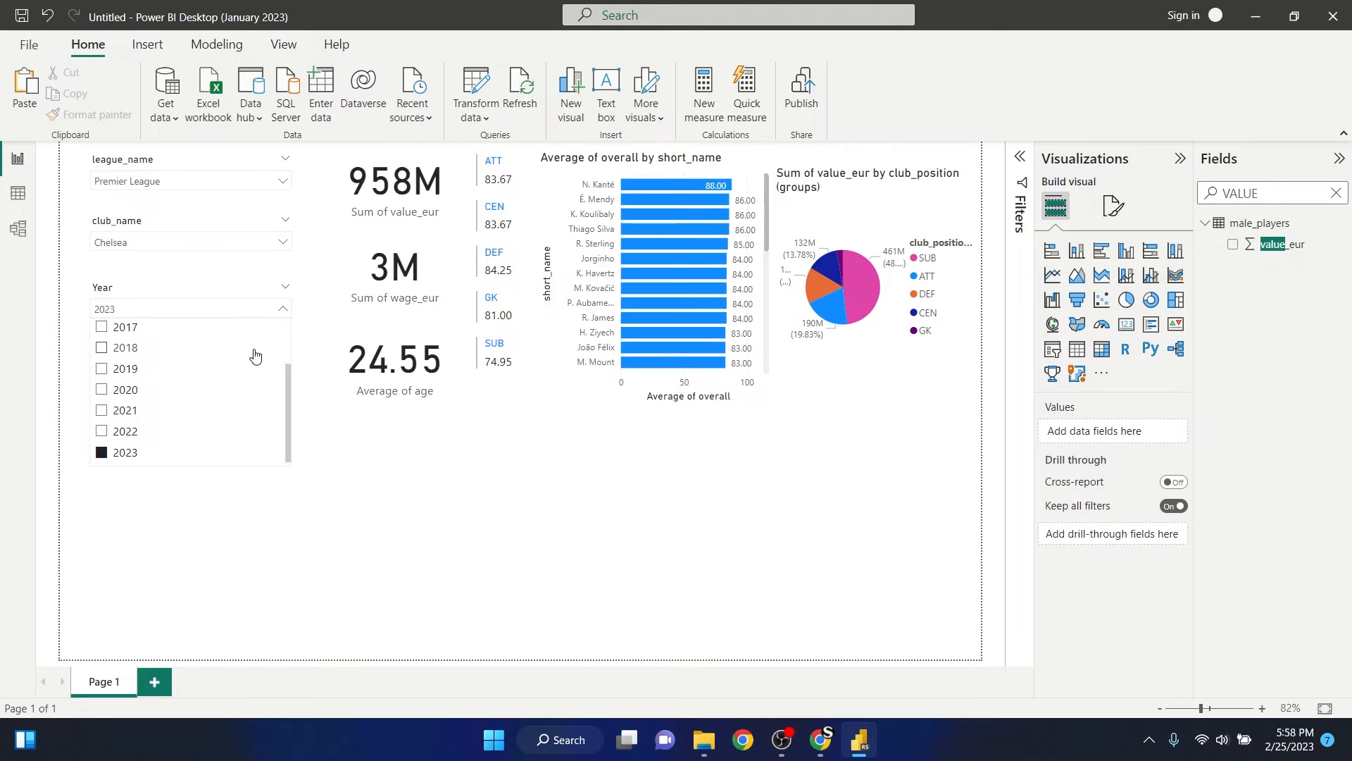
{"action": "left_click", "coordinate": [280, 311]}
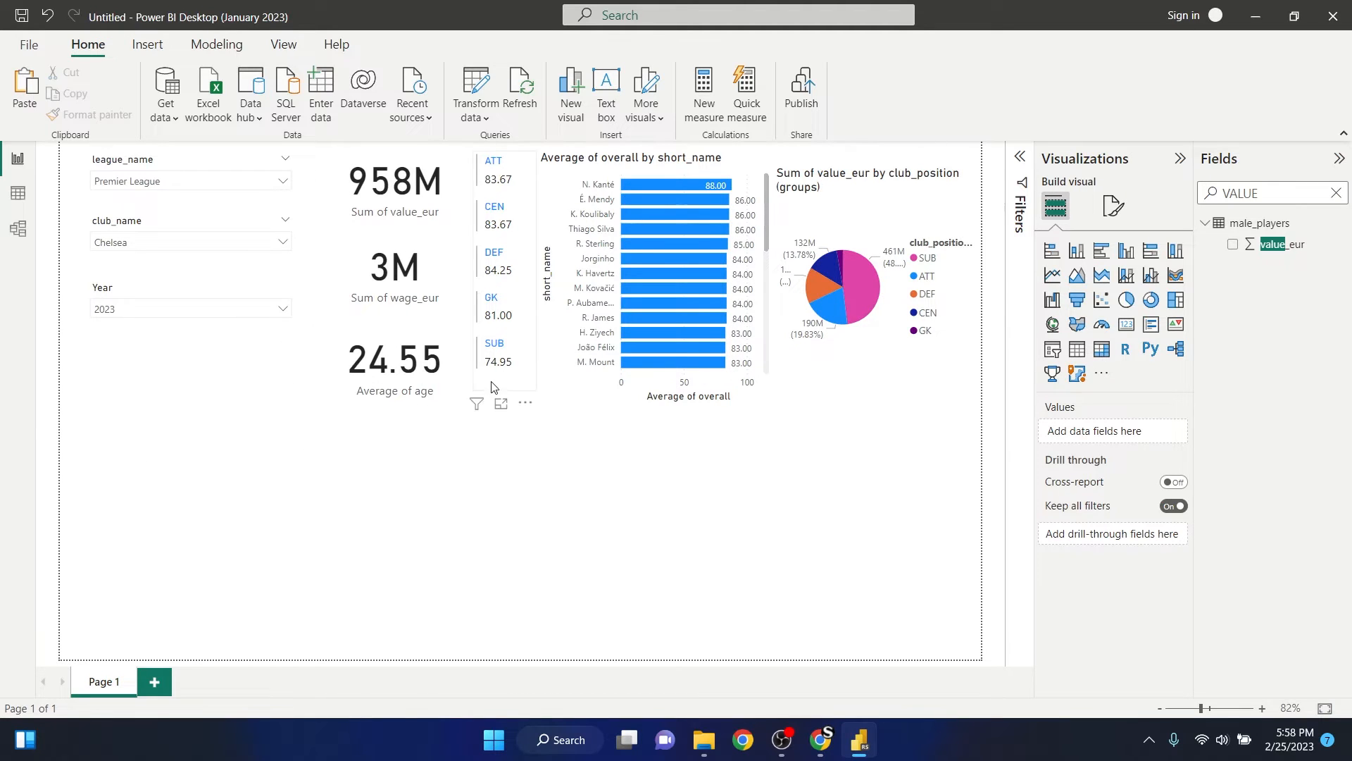
- Cross-highlight the 2023 report by the SUB group, look through its players in the bar chart, and clear the highlight
{"action": "left_click", "coordinate": [499, 349]}
{"action": "scroll", "coordinate": [692, 260], "scroll_direction": "down", "scroll_amount": 2}
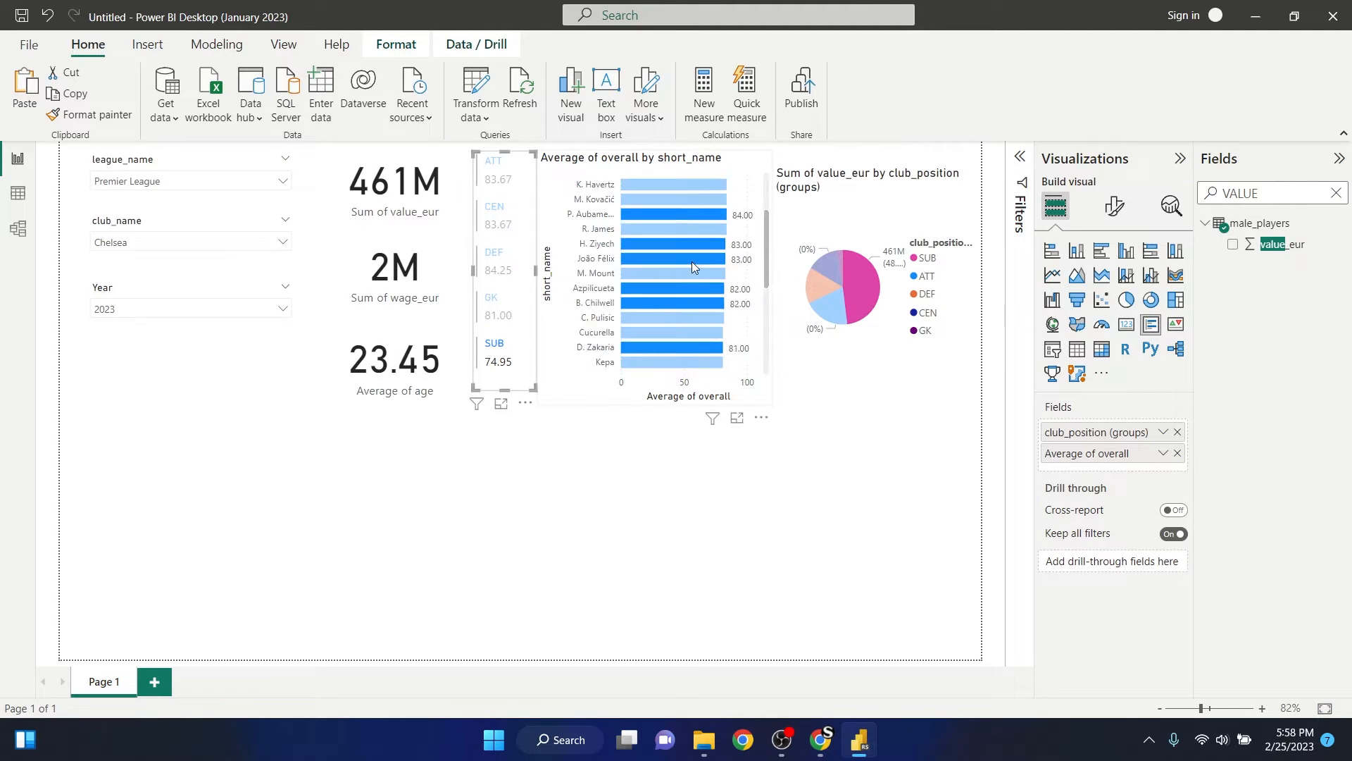
{"action": "scroll", "coordinate": [688, 273], "scroll_direction": "up", "scroll_amount": 2}
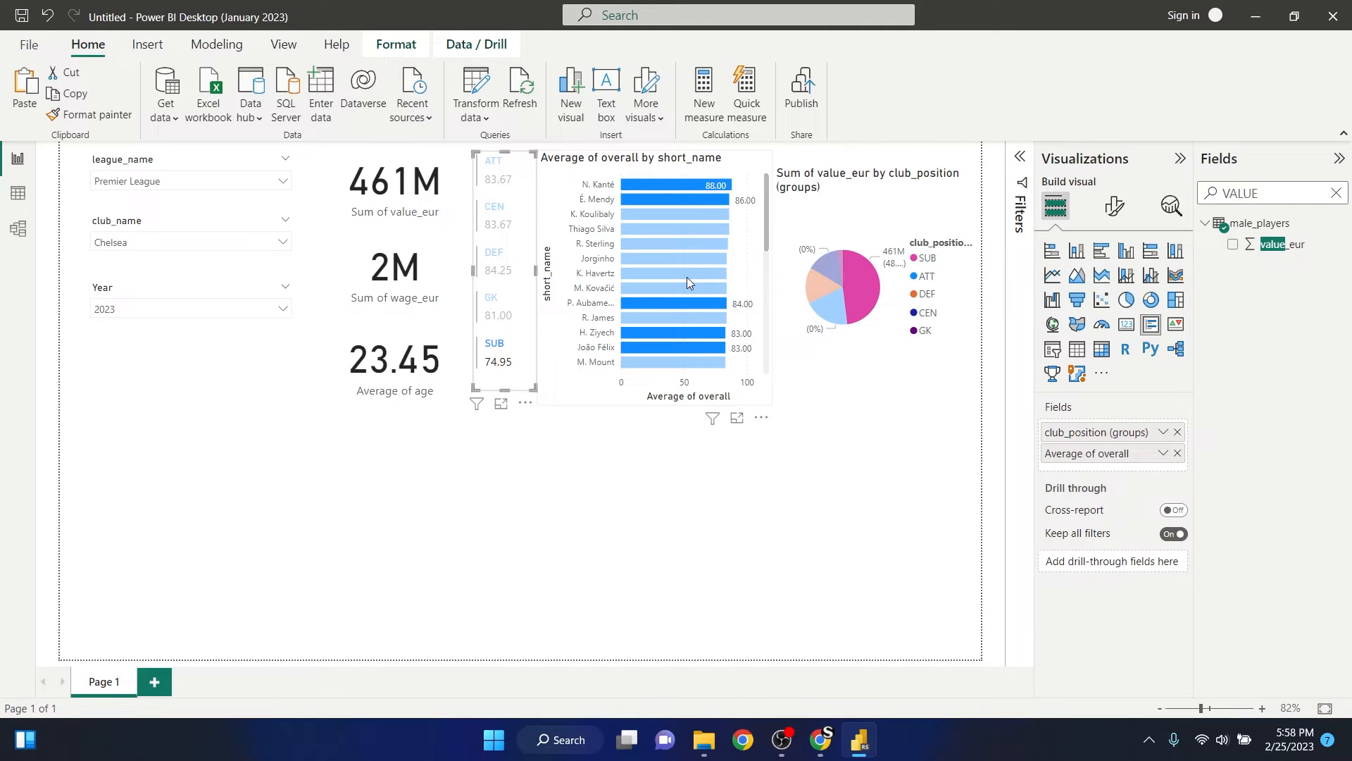
{"action": "scroll", "coordinate": [688, 278], "scroll_direction": "down", "scroll_amount": 10}
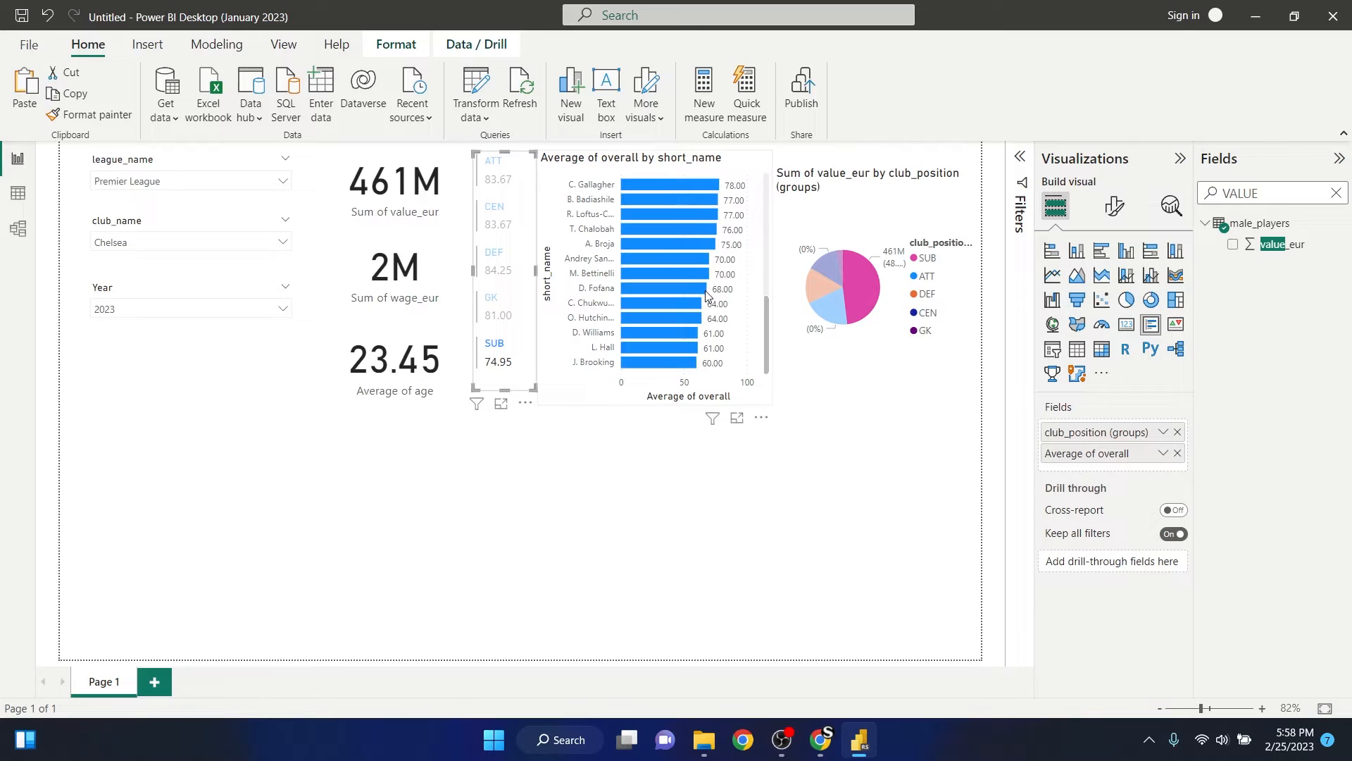
{"action": "mouse_move", "coordinate": [667, 325]}
{"action": "scroll", "coordinate": [631, 313], "scroll_direction": "up", "scroll_amount": 7}
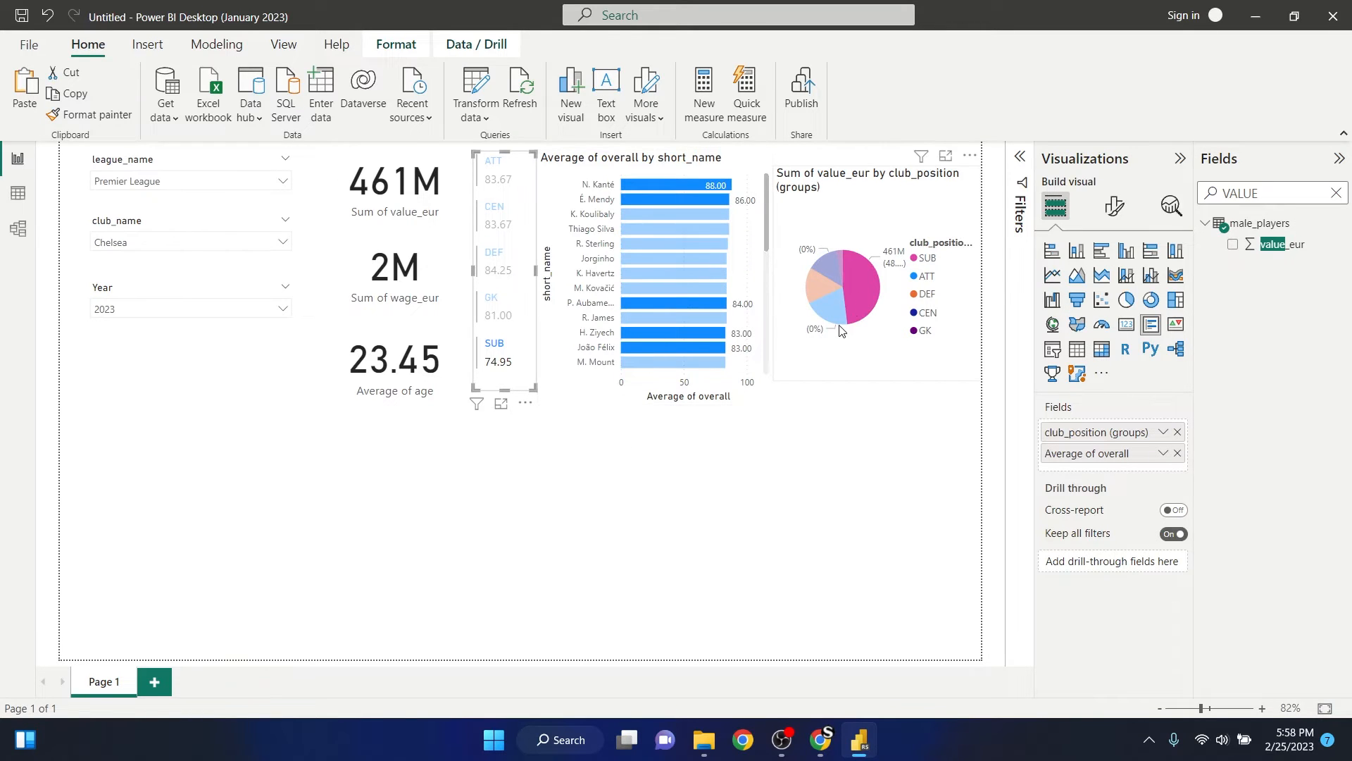
{"action": "left_click", "coordinate": [497, 349]}
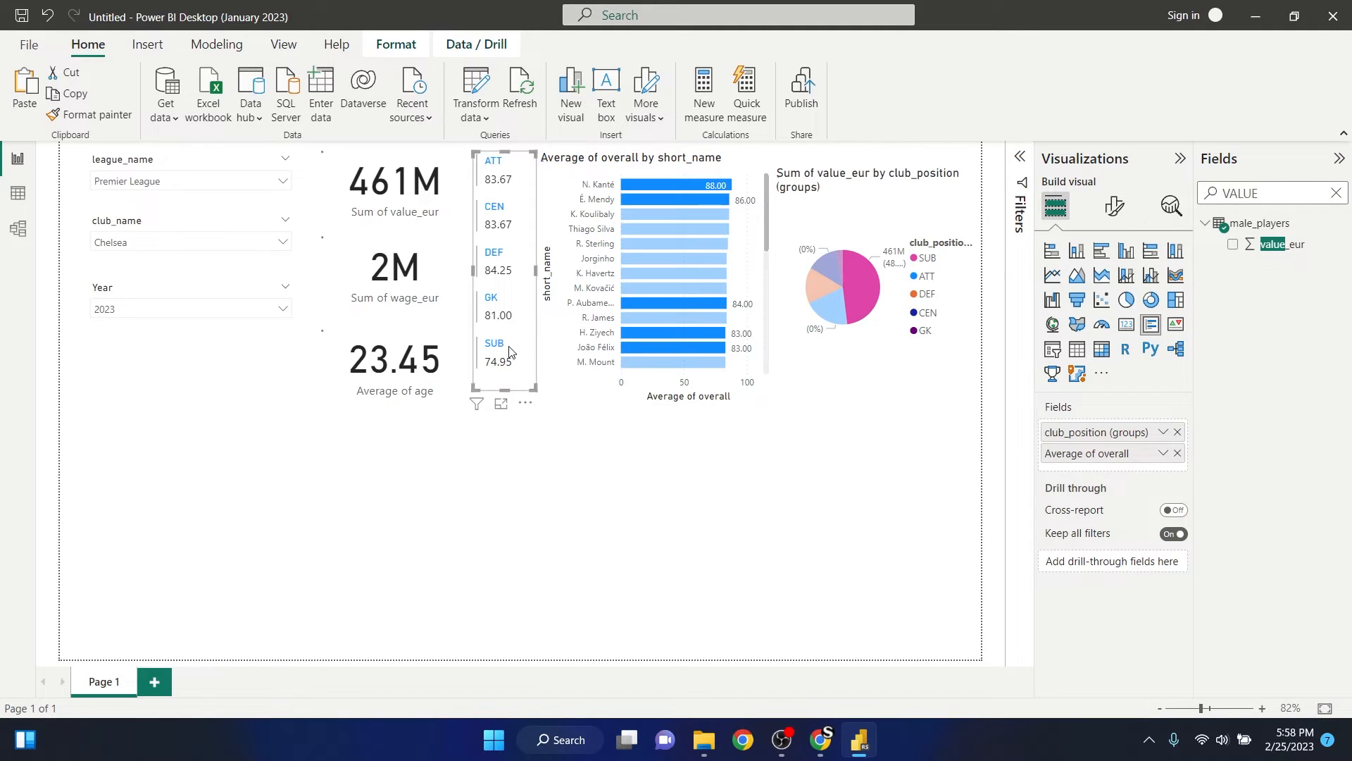
{"action": "left_click", "coordinate": [576, 461]}
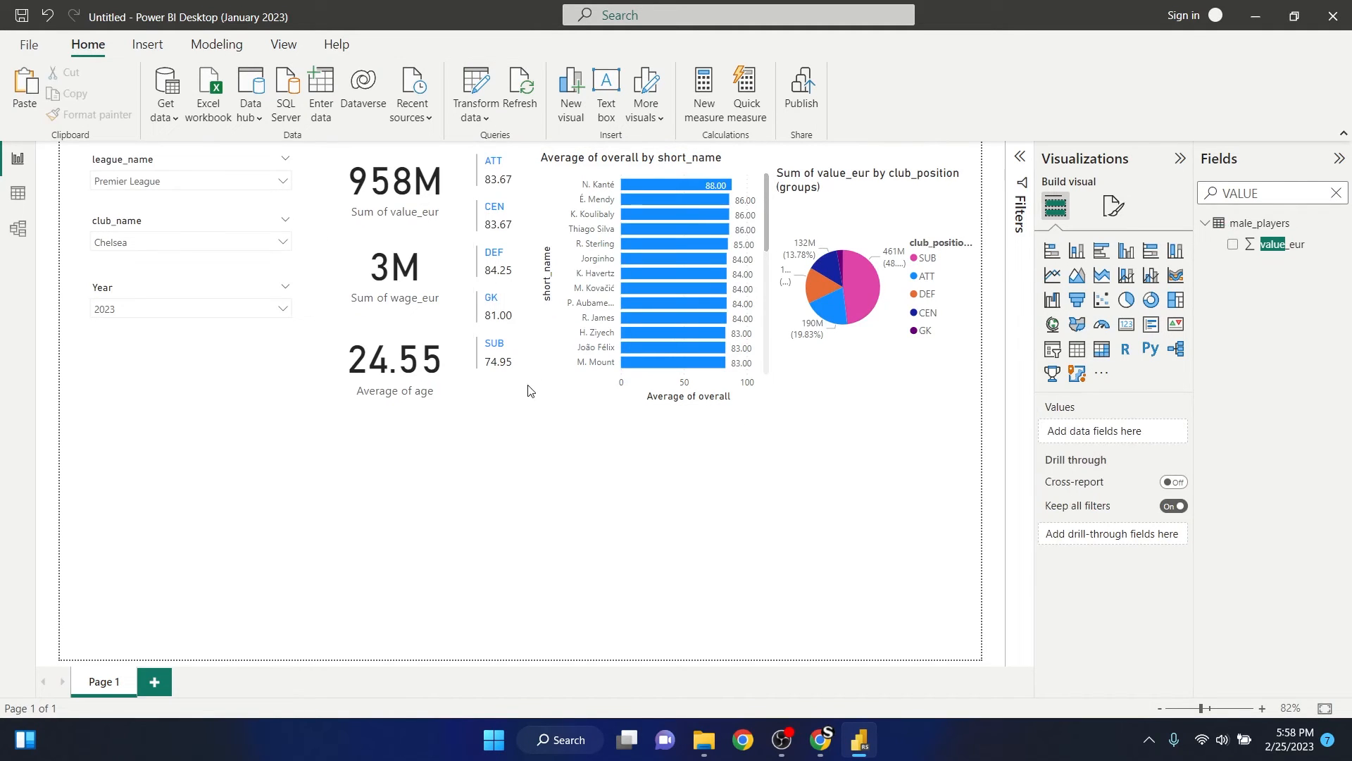
- Cross-highlight the report by the ATT group, look through its players in the bar chart, and clear the highlight
{"action": "left_click", "coordinate": [497, 165]}
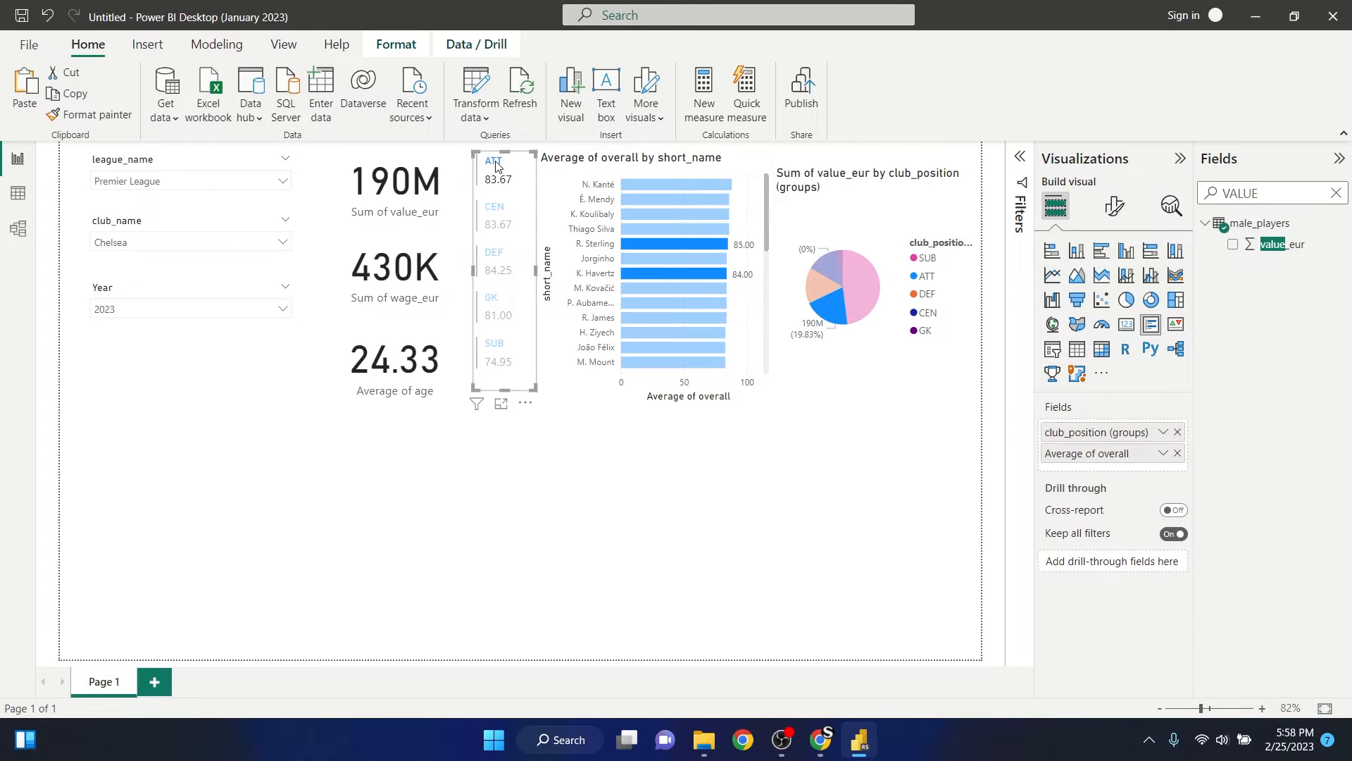
{"action": "scroll", "coordinate": [703, 290], "scroll_direction": "down", "scroll_amount": 5}
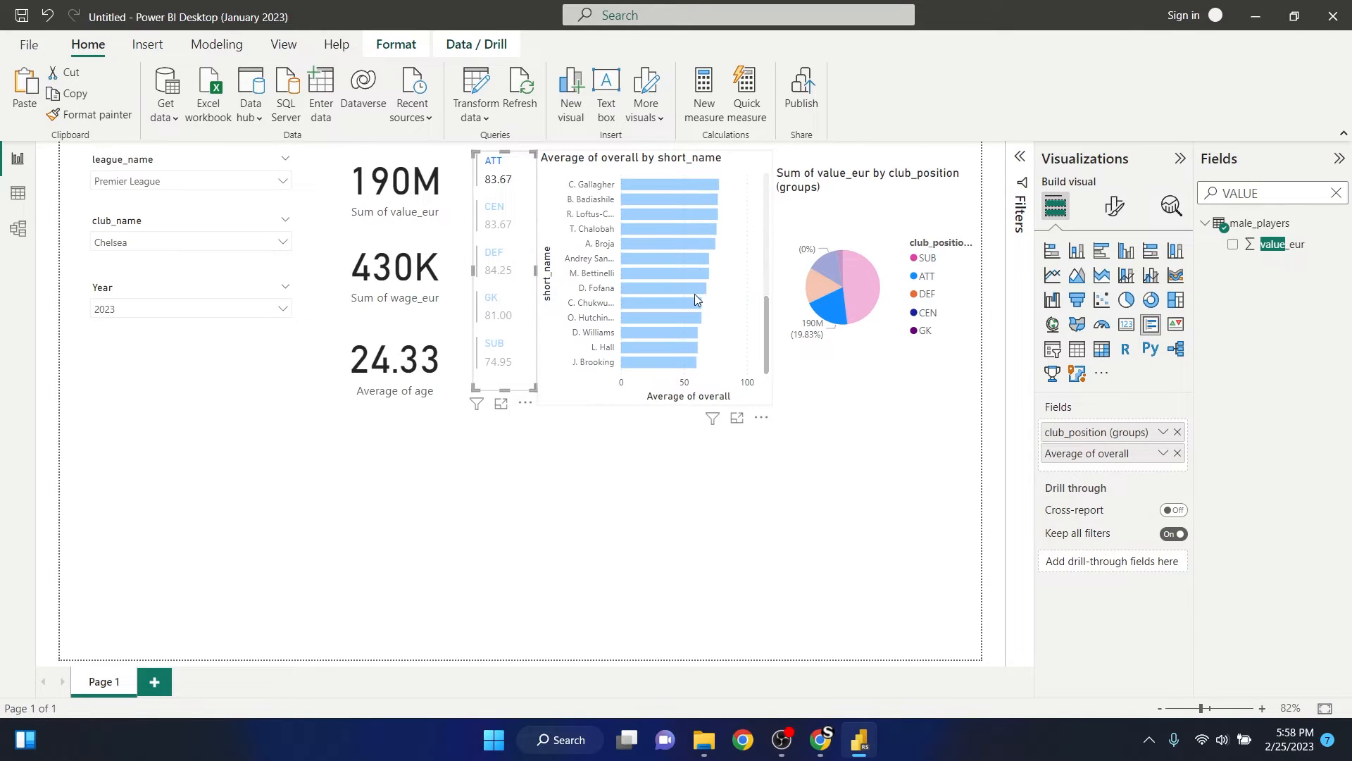
{"action": "scroll", "coordinate": [693, 296], "scroll_direction": "up", "scroll_amount": 5}
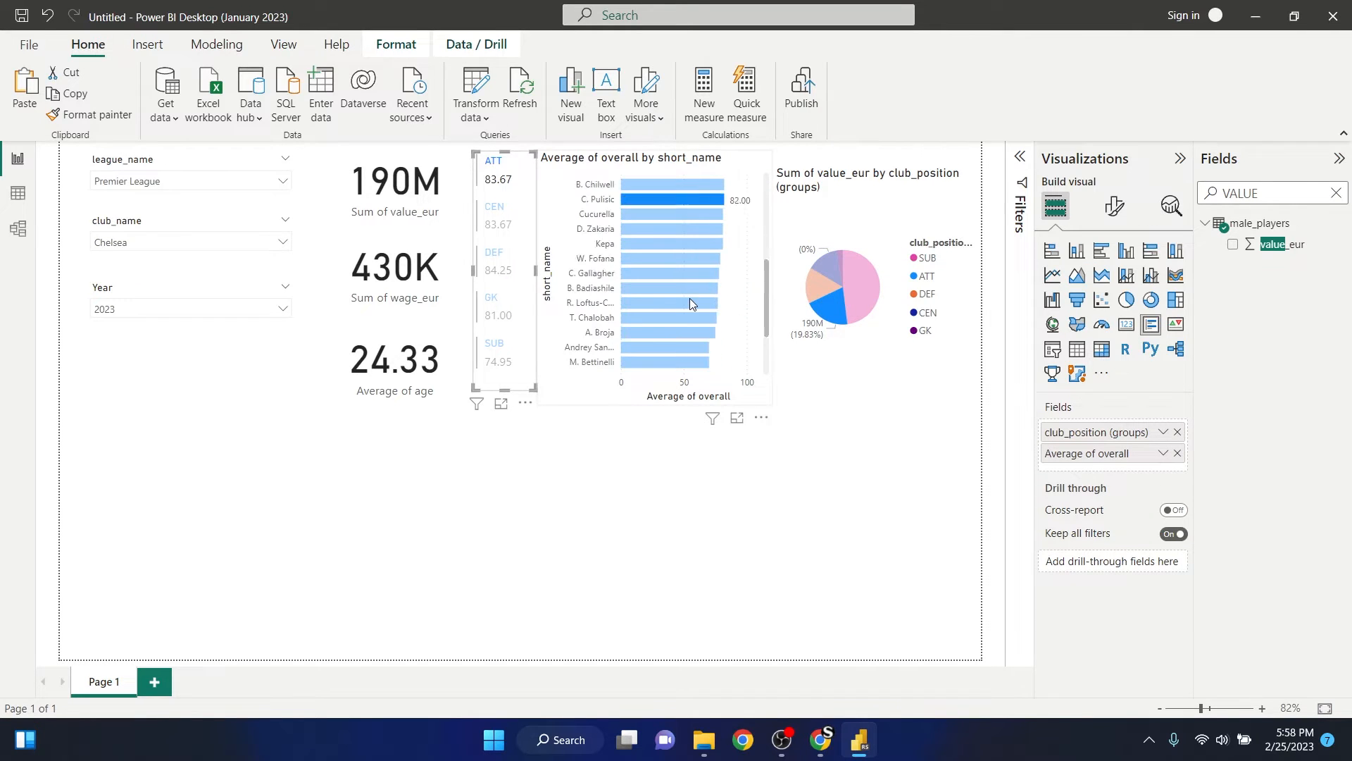
{"action": "left_click", "coordinate": [494, 165]}
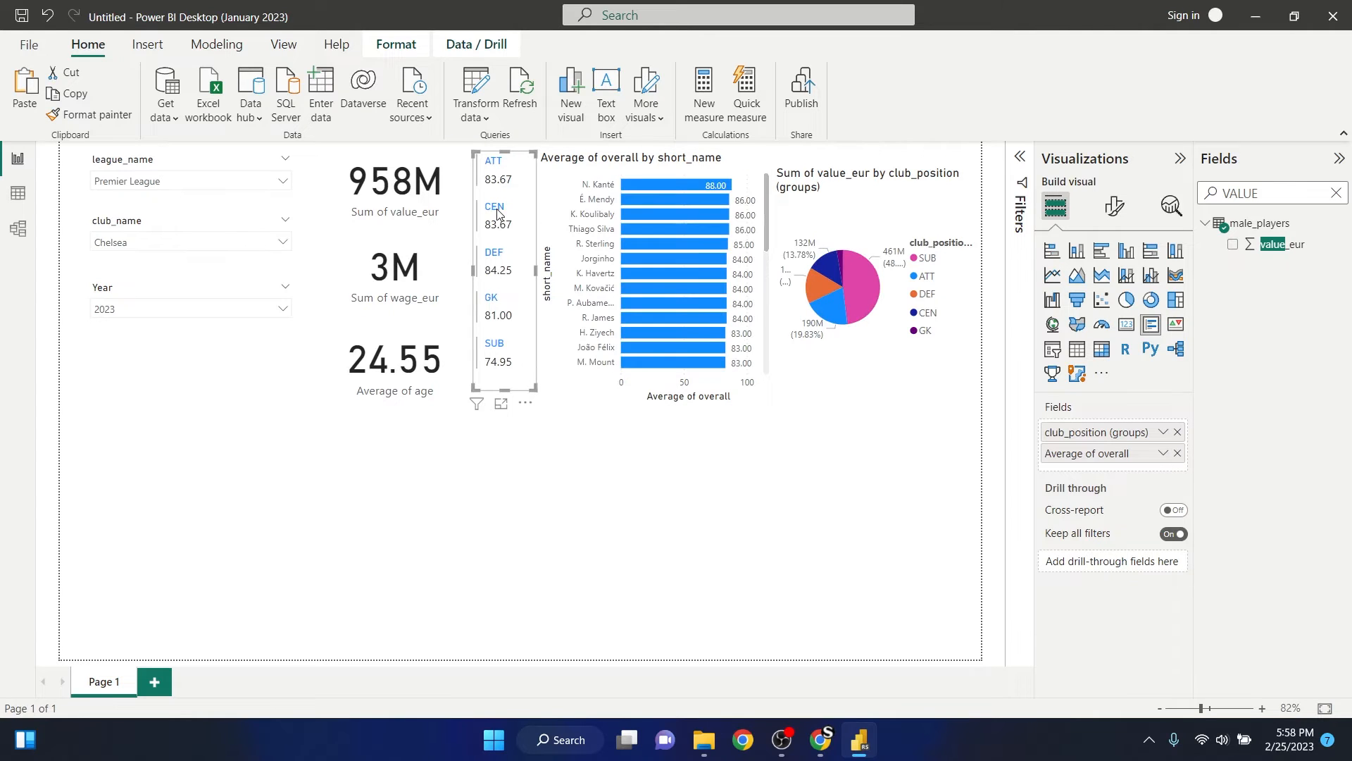
- Cross-highlight the report by the CEN group and by the DEF group, and clear the highlight
{"action": "left_click", "coordinate": [497, 212]}
{"action": "left_click", "coordinate": [497, 211]}
{"action": "left_click", "coordinate": [497, 211]}
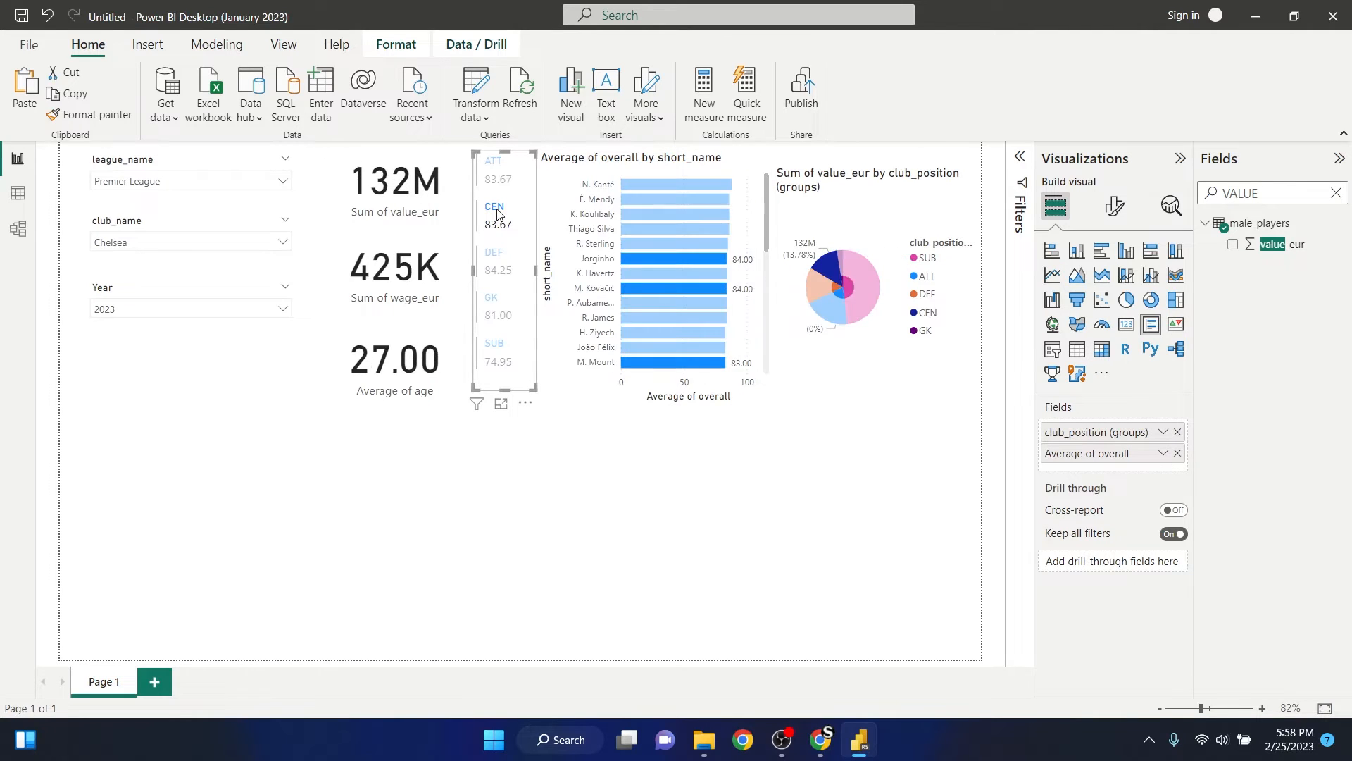
{"action": "left_click", "coordinate": [494, 242]}
{"action": "left_click", "coordinate": [500, 267]}
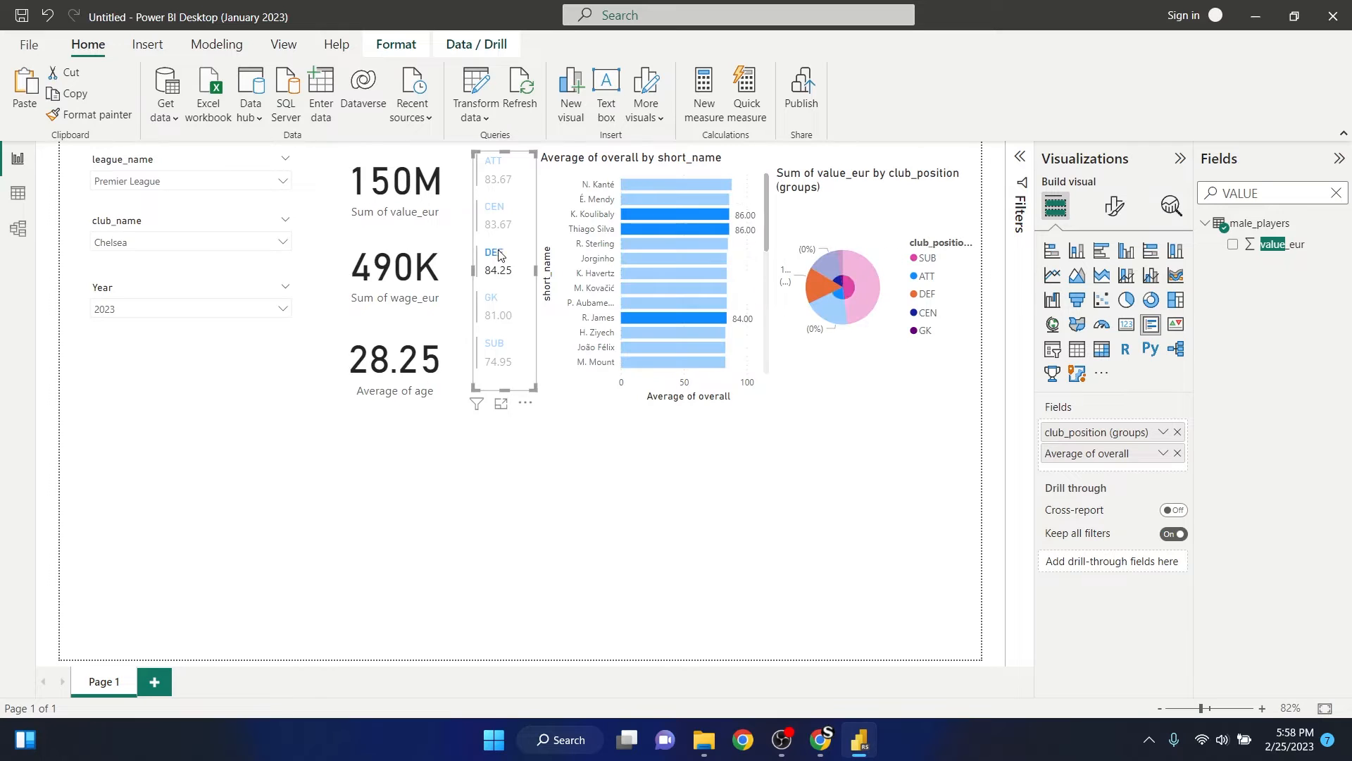
{"action": "left_click", "coordinate": [512, 268]}
{"action": "left_click", "coordinate": [659, 468]}
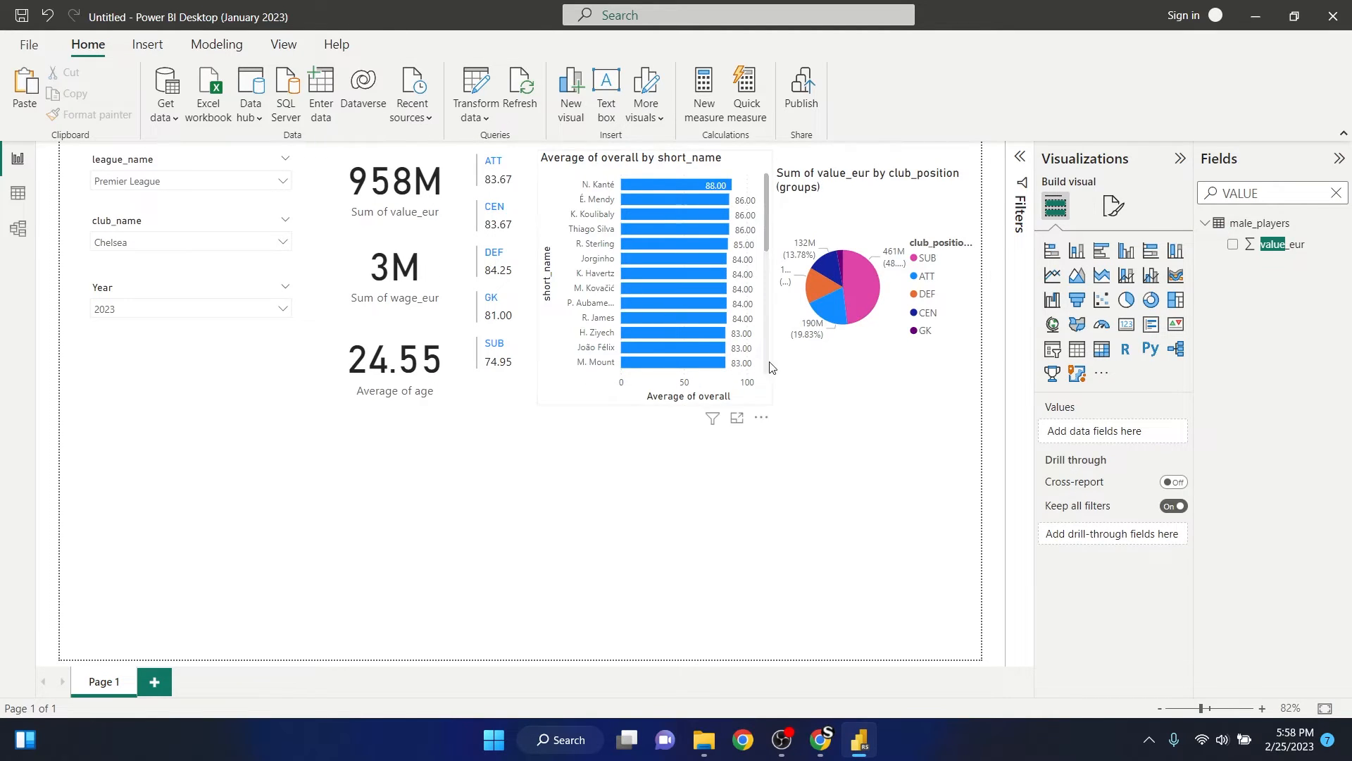
- Move the legend of the value_eur pie chart from its side to above the pie
{"action": "left_click", "coordinate": [889, 224]}
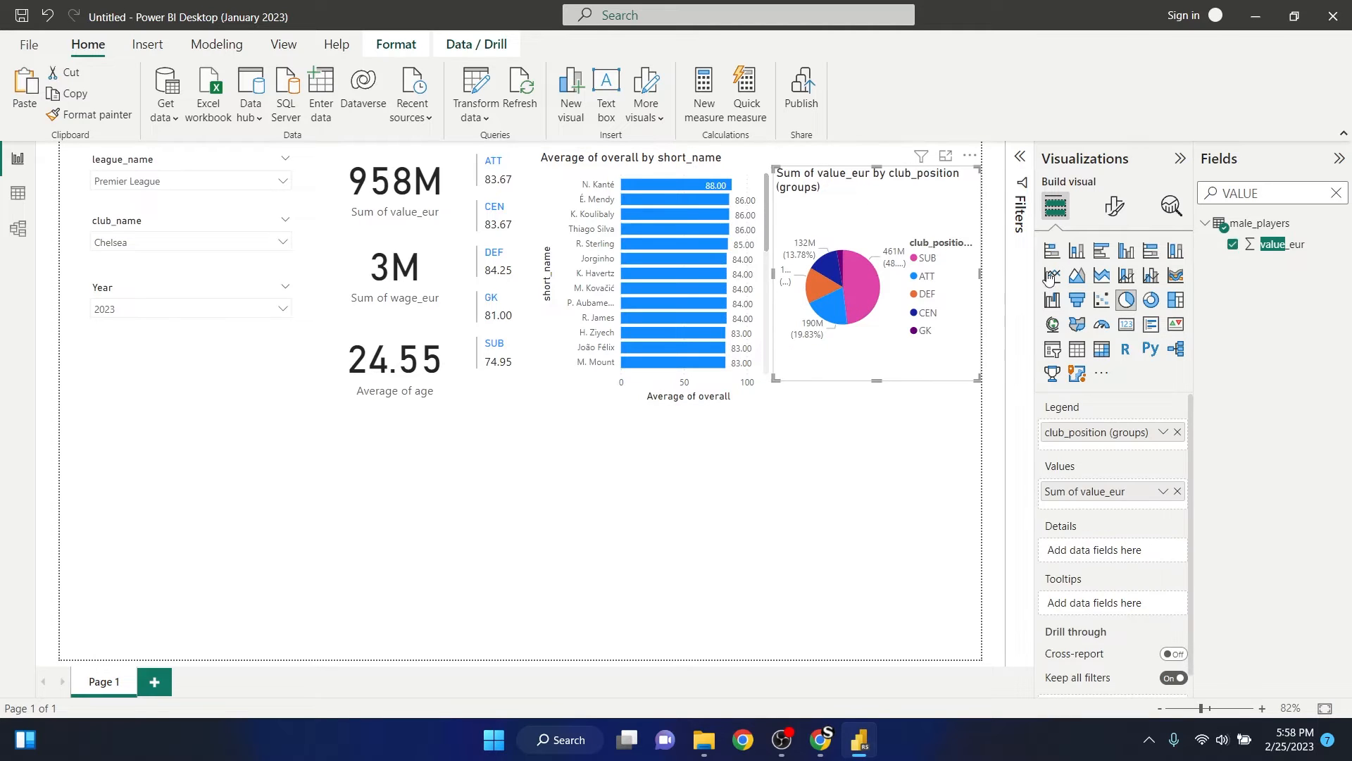
{"action": "left_click", "coordinate": [1116, 208]}
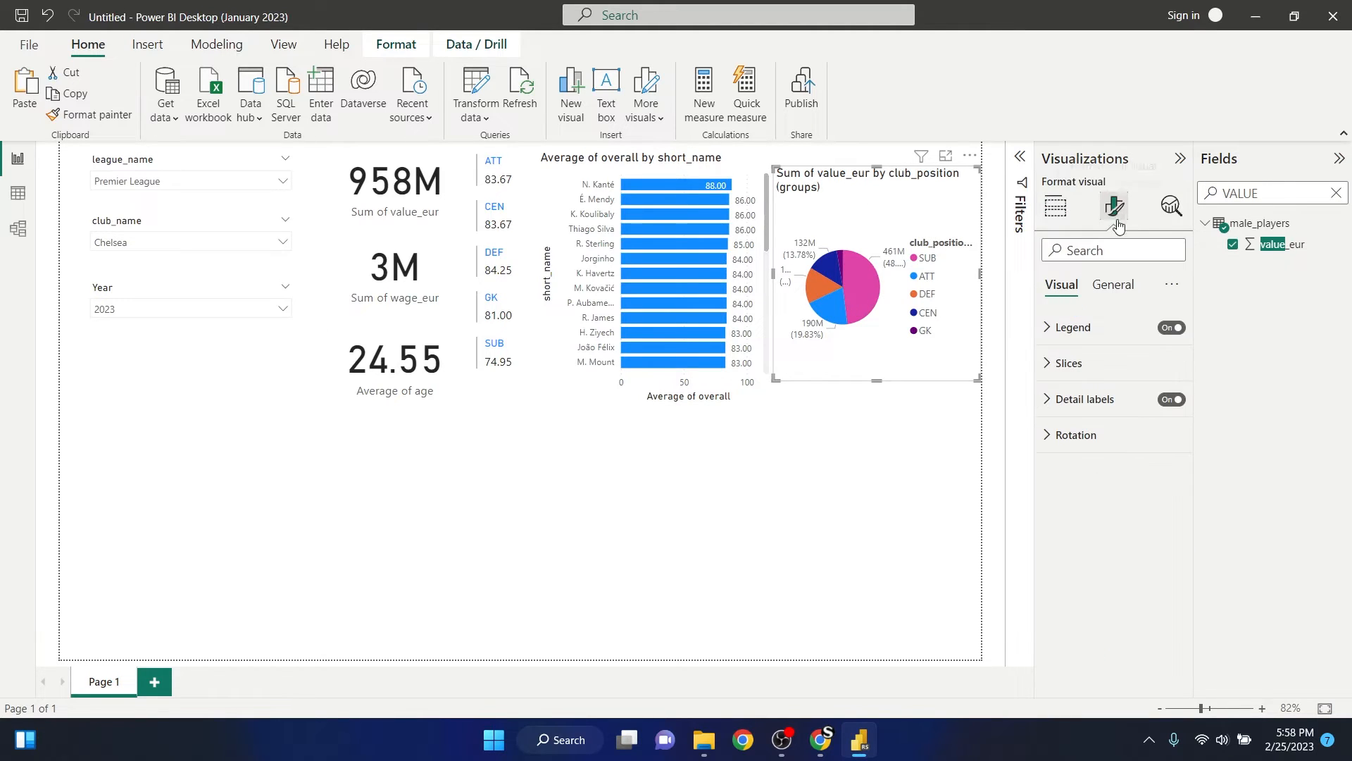
{"action": "left_click", "coordinate": [1092, 287]}
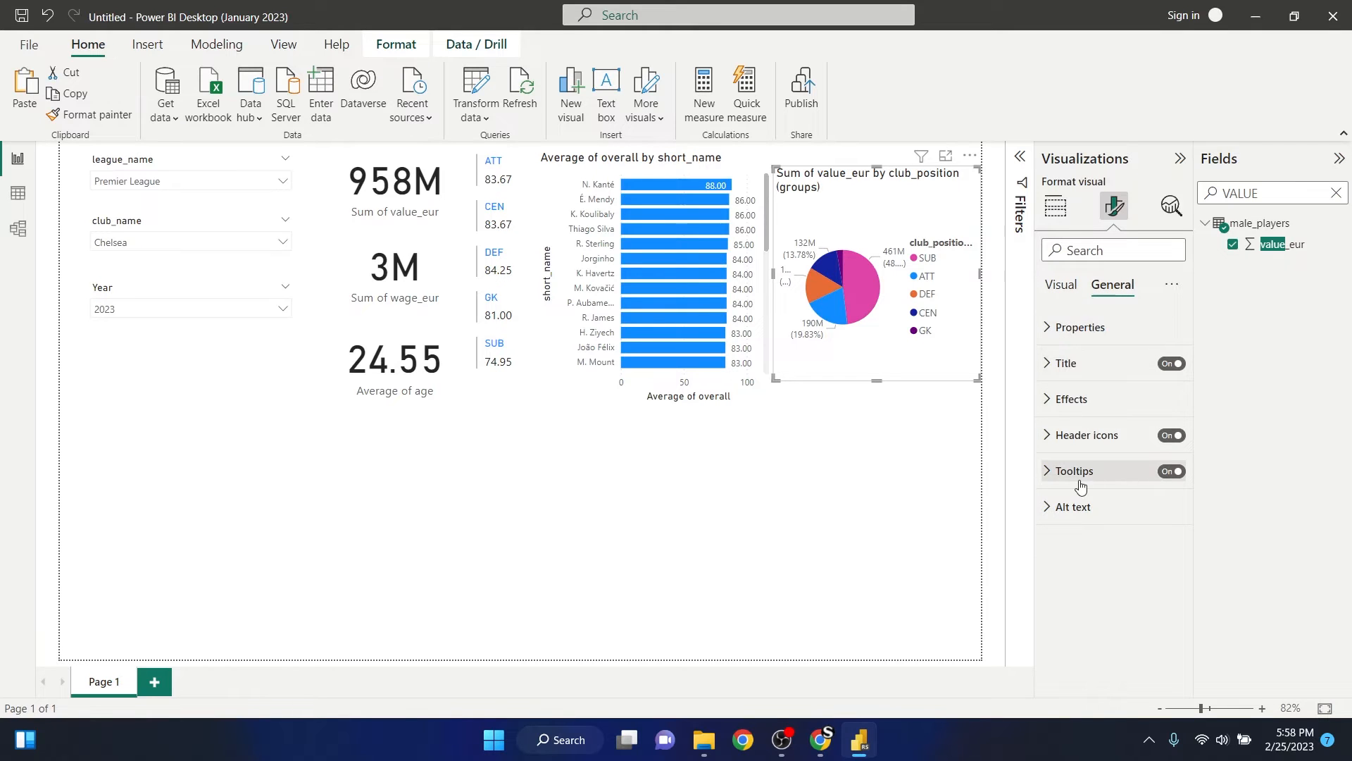
{"action": "left_click", "coordinate": [1061, 286]}
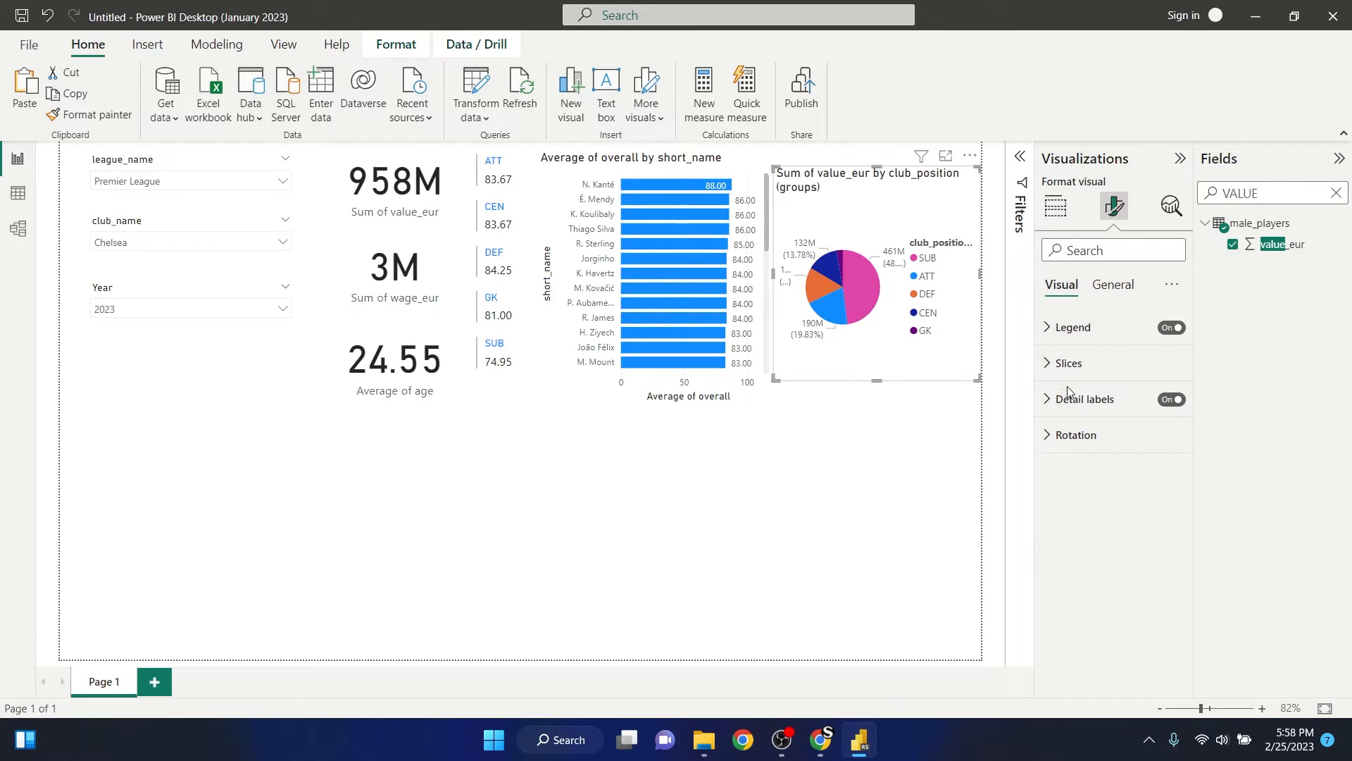
{"action": "left_click", "coordinate": [1067, 327]}
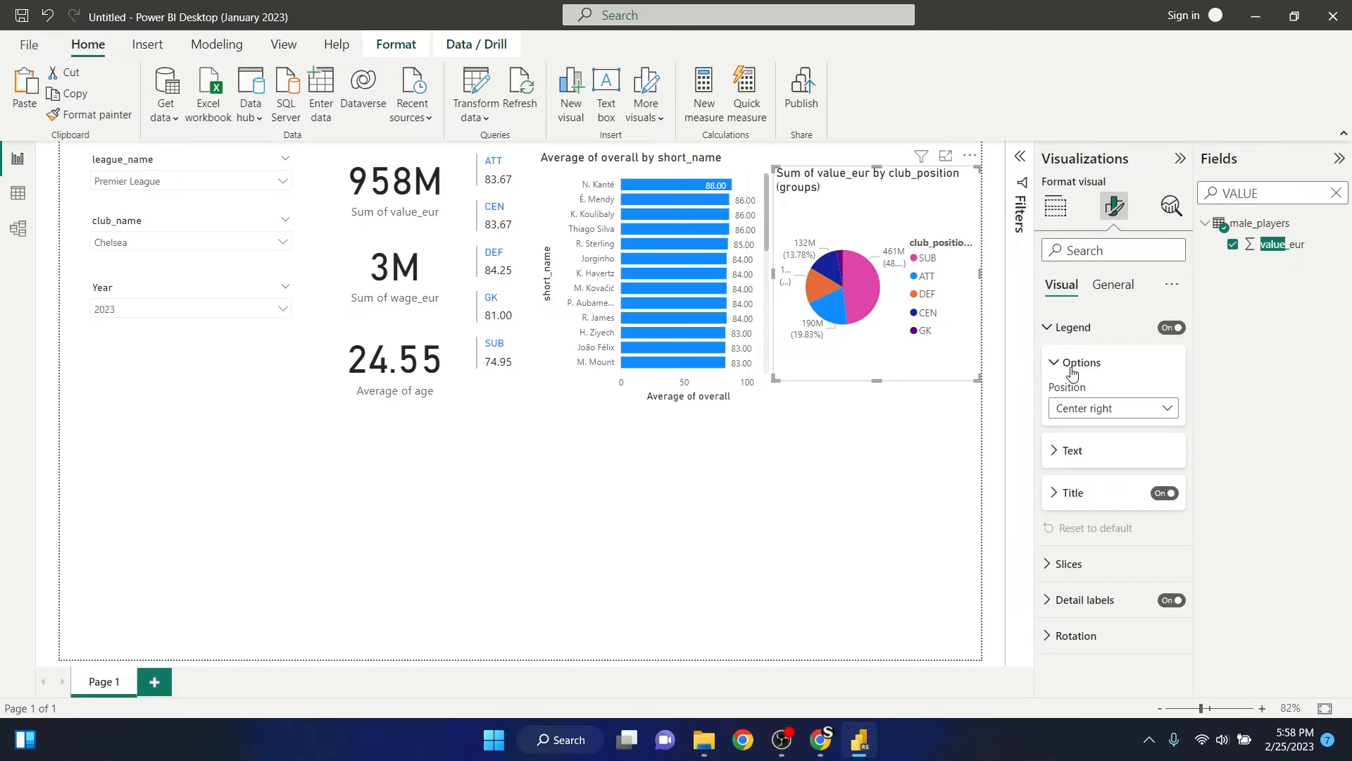
{"action": "left_click", "coordinate": [1124, 411]}
{"action": "left_click", "coordinate": [990, 463]}
{"action": "left_click", "coordinate": [859, 437]}
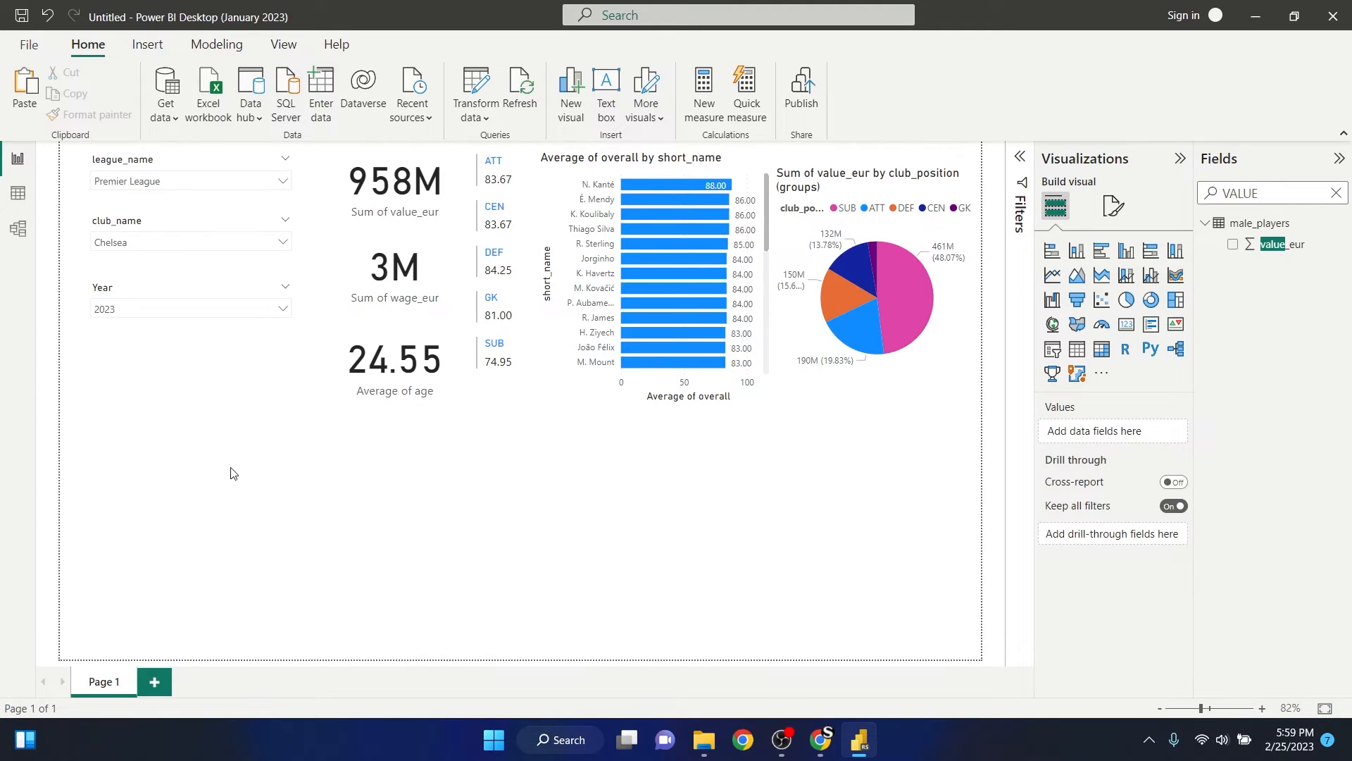
- Cross-highlight the report by the ATT, CEN and DEF groups in turn, compare their players in the bar chart, and clear the highlight
{"action": "left_click", "coordinate": [497, 167]}
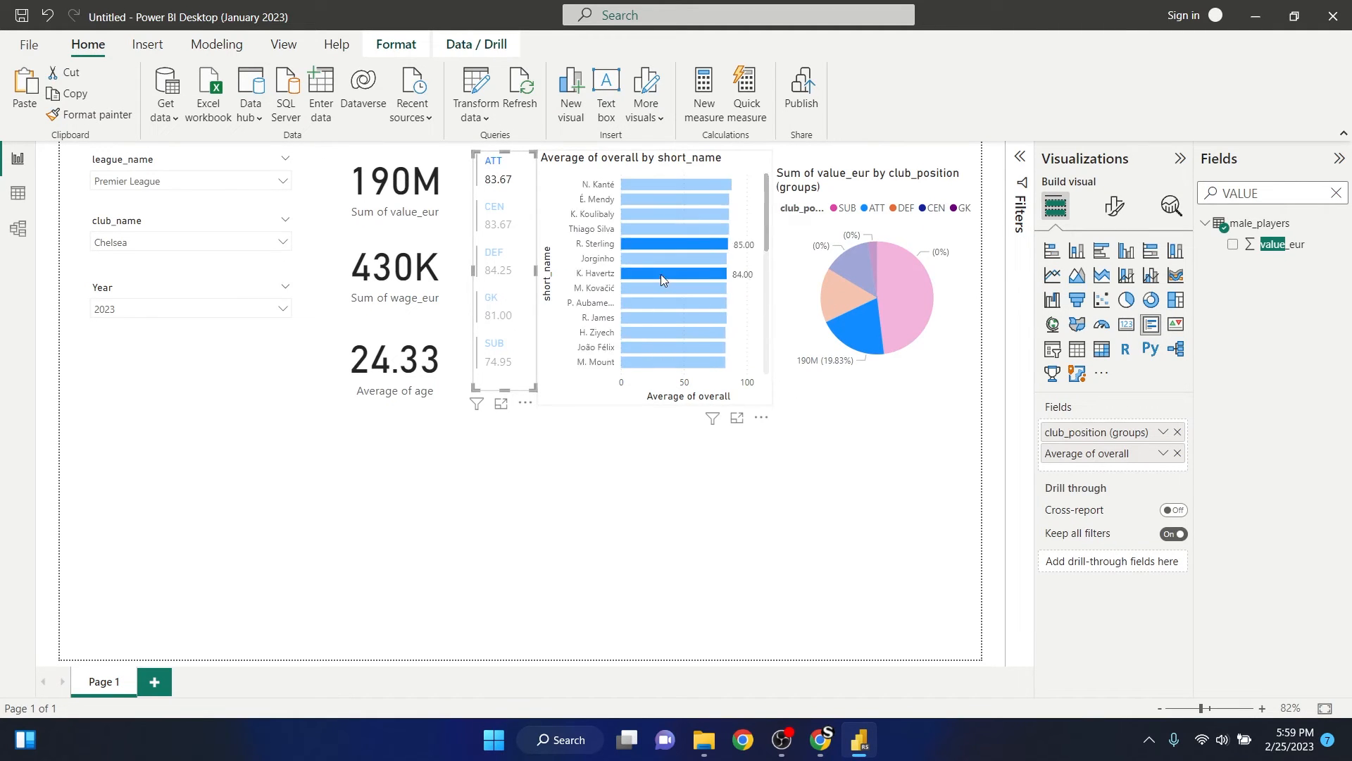
{"action": "scroll", "coordinate": [660, 277], "scroll_direction": "down", "scroll_amount": 3}
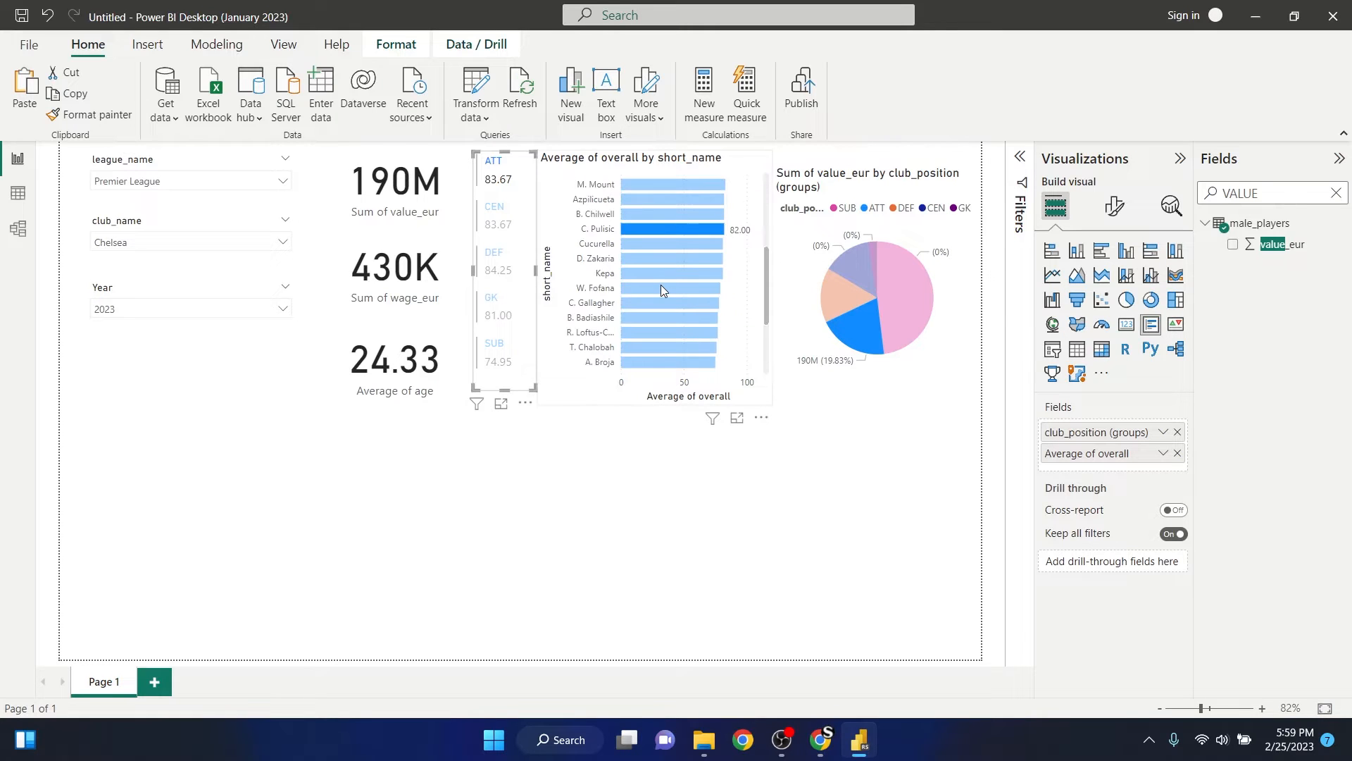
{"action": "scroll", "coordinate": [661, 290], "scroll_direction": "up", "scroll_amount": 4}
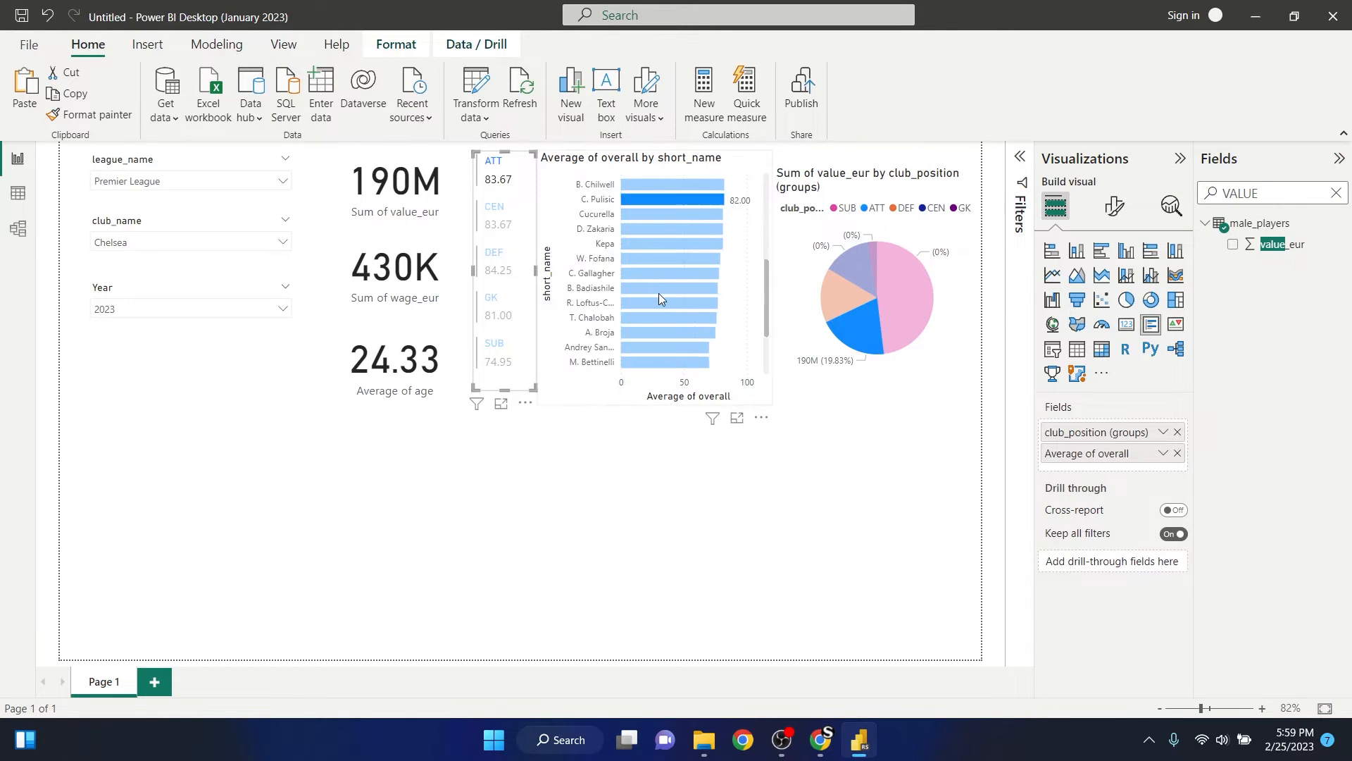
{"action": "scroll", "coordinate": [658, 293], "scroll_direction": "up", "scroll_amount": 1}
{"action": "left_click", "coordinate": [523, 224]}
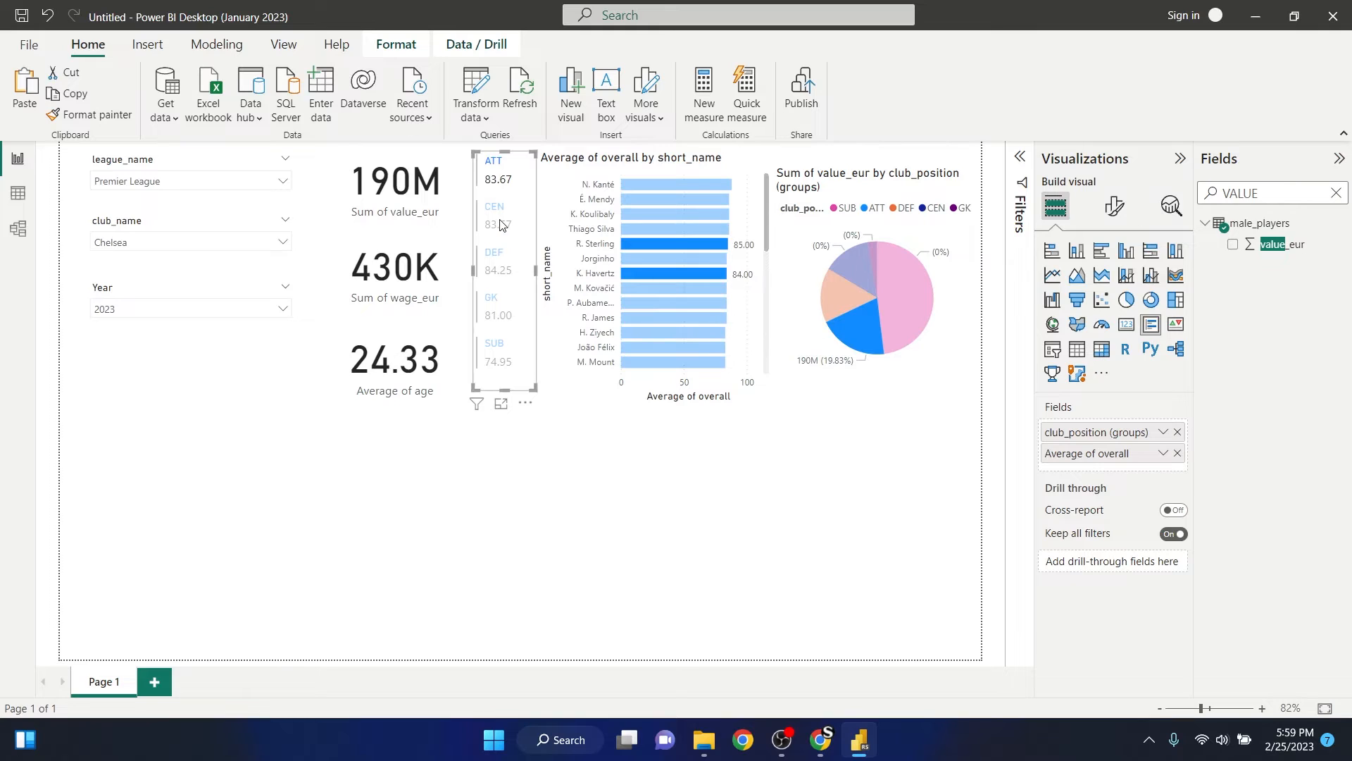
{"action": "scroll", "coordinate": [661, 262], "scroll_direction": "down", "scroll_amount": 4}
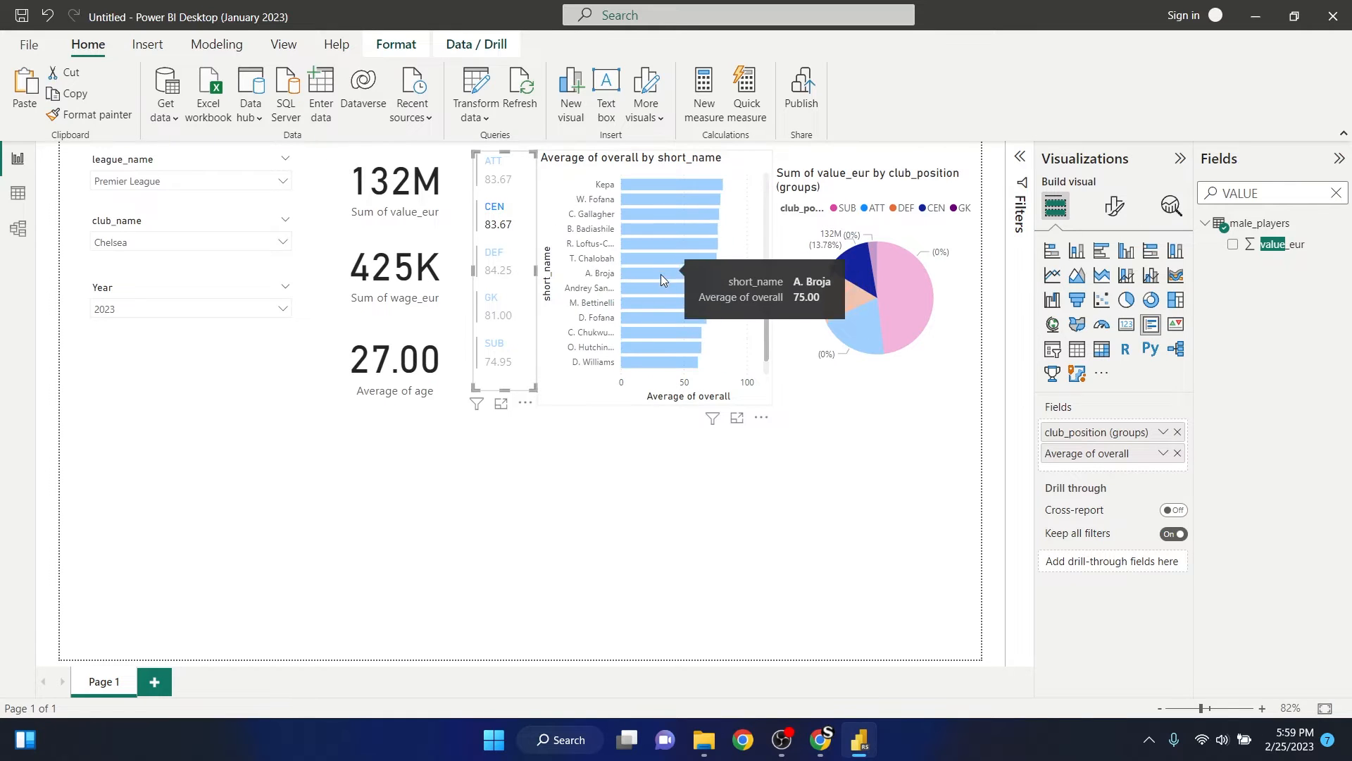
{"action": "scroll", "coordinate": [668, 307], "scroll_direction": "up", "scroll_amount": 3}
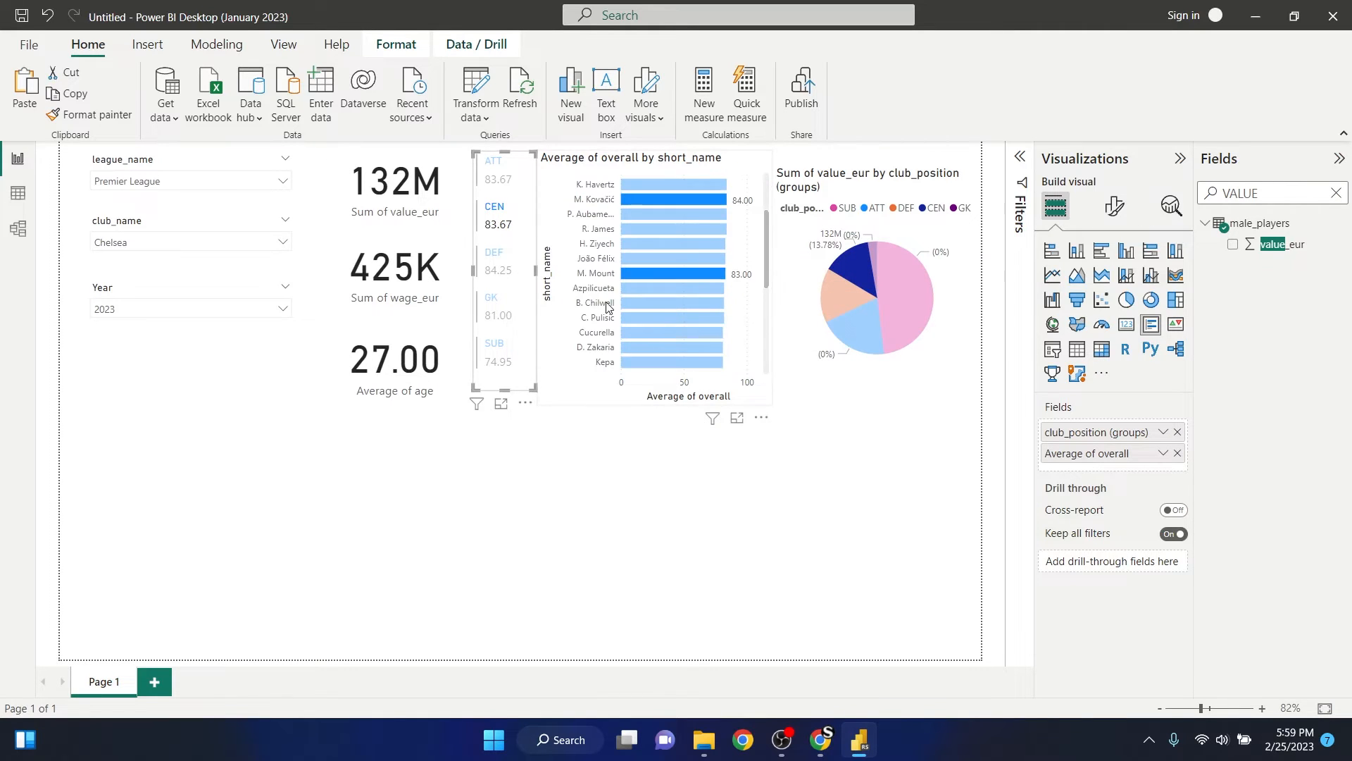
{"action": "left_click", "coordinate": [493, 261]}
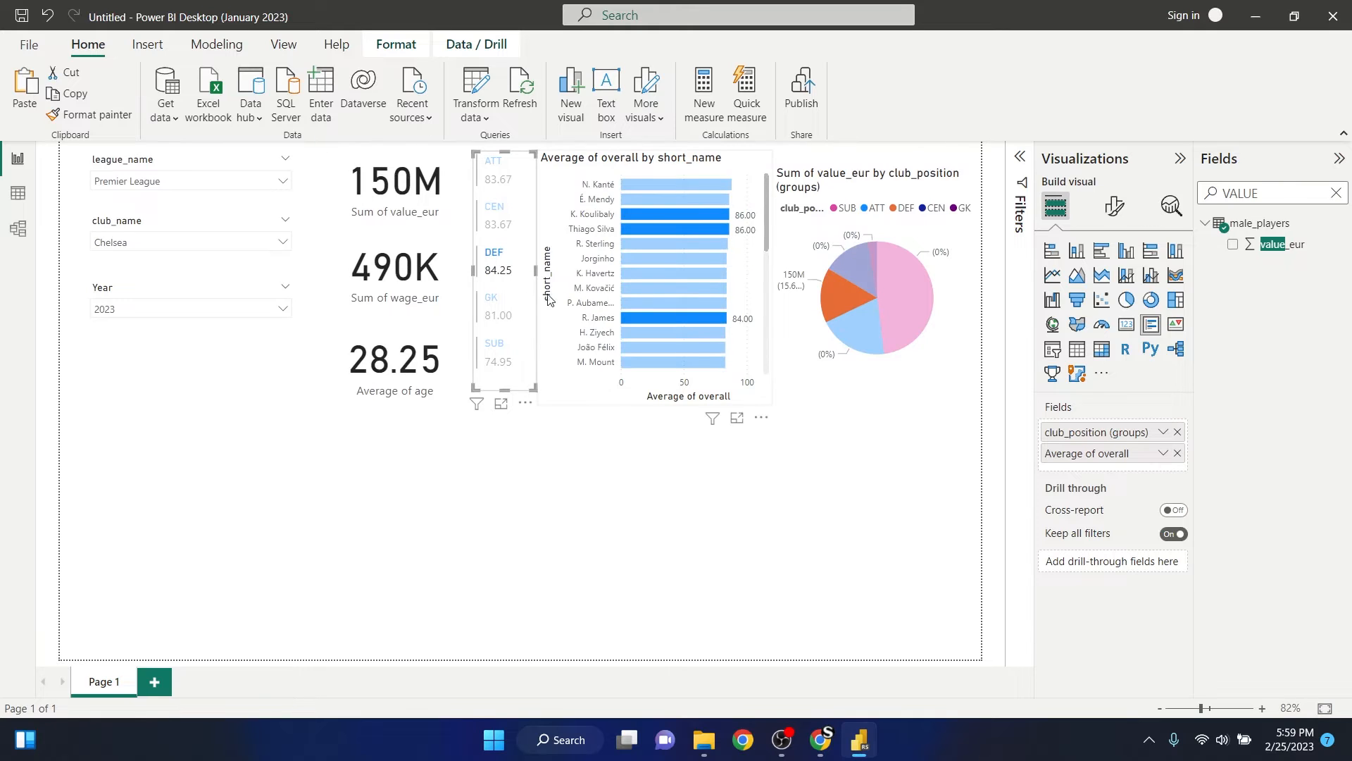
{"action": "left_click", "coordinate": [492, 257]}
{"action": "left_click", "coordinate": [592, 492]}
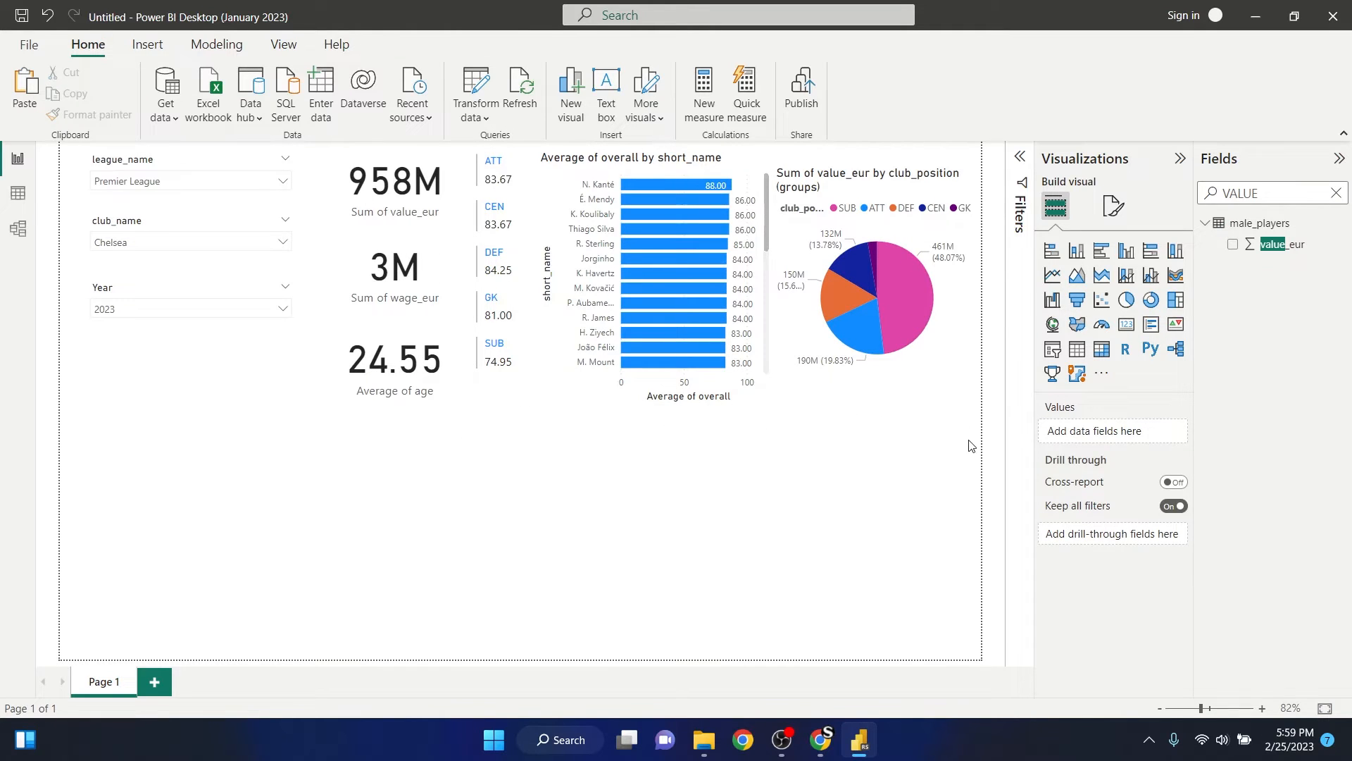
- Add a stacked bar chart to the empty lower area of the page with short_name on its Y-axis
{"action": "left_click", "coordinate": [1052, 250]}
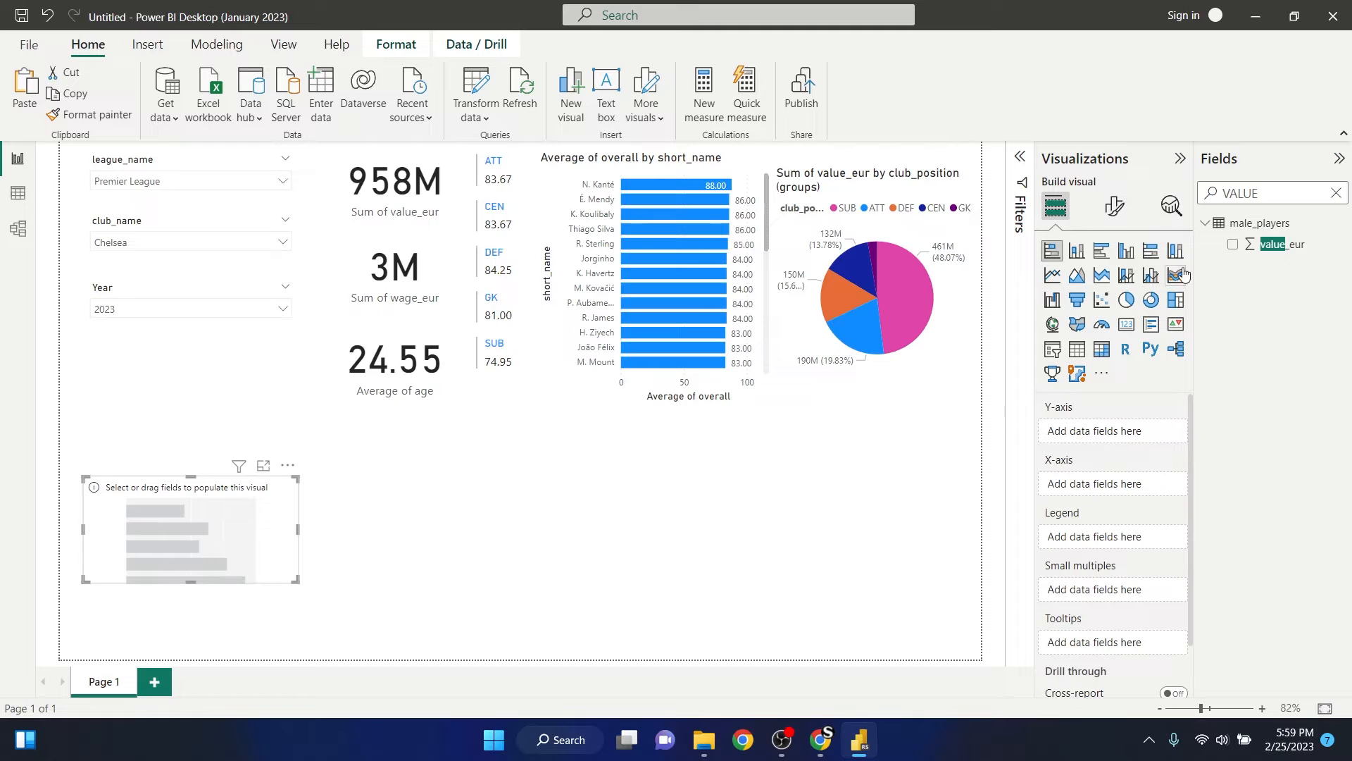
{"action": "left_click", "coordinate": [1336, 194]}
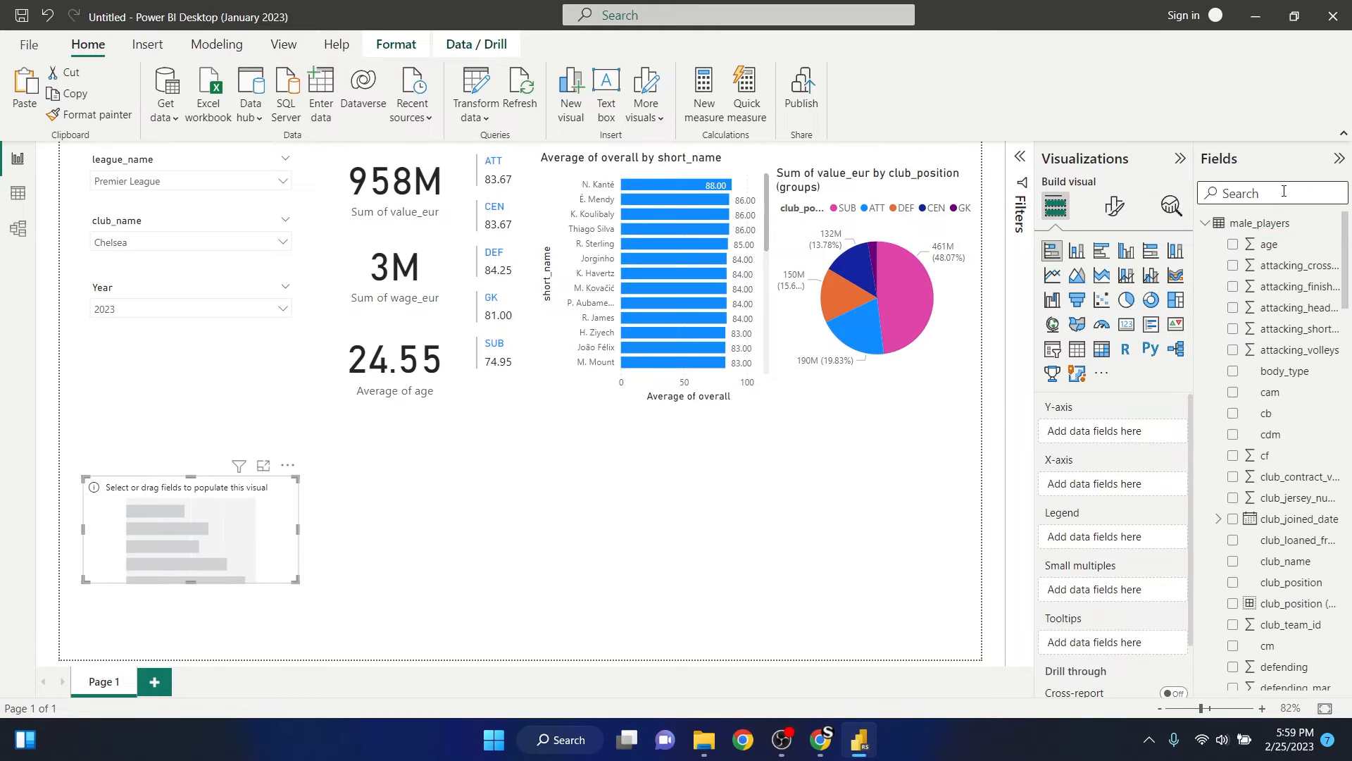
{"action": "type", "text": "NAME"}
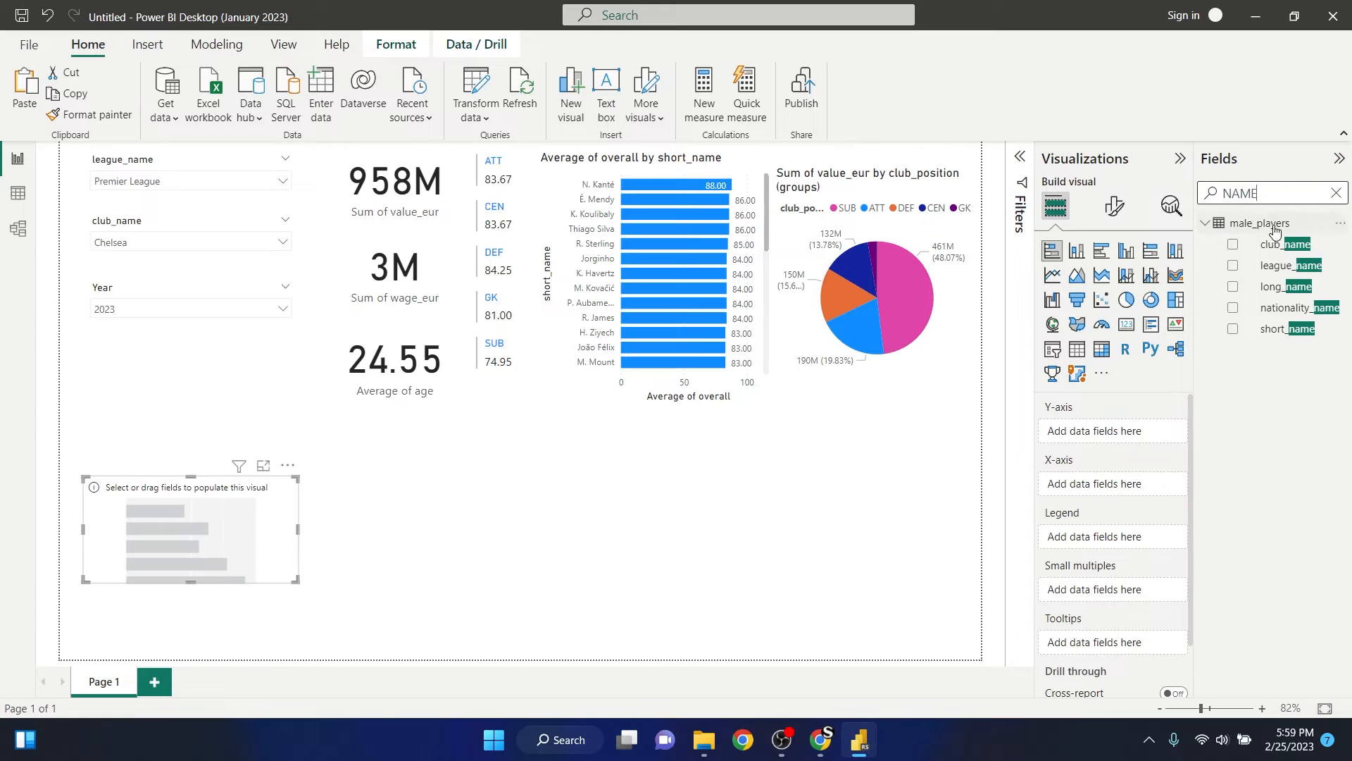
{"action": "left_click", "coordinate": [1234, 329]}
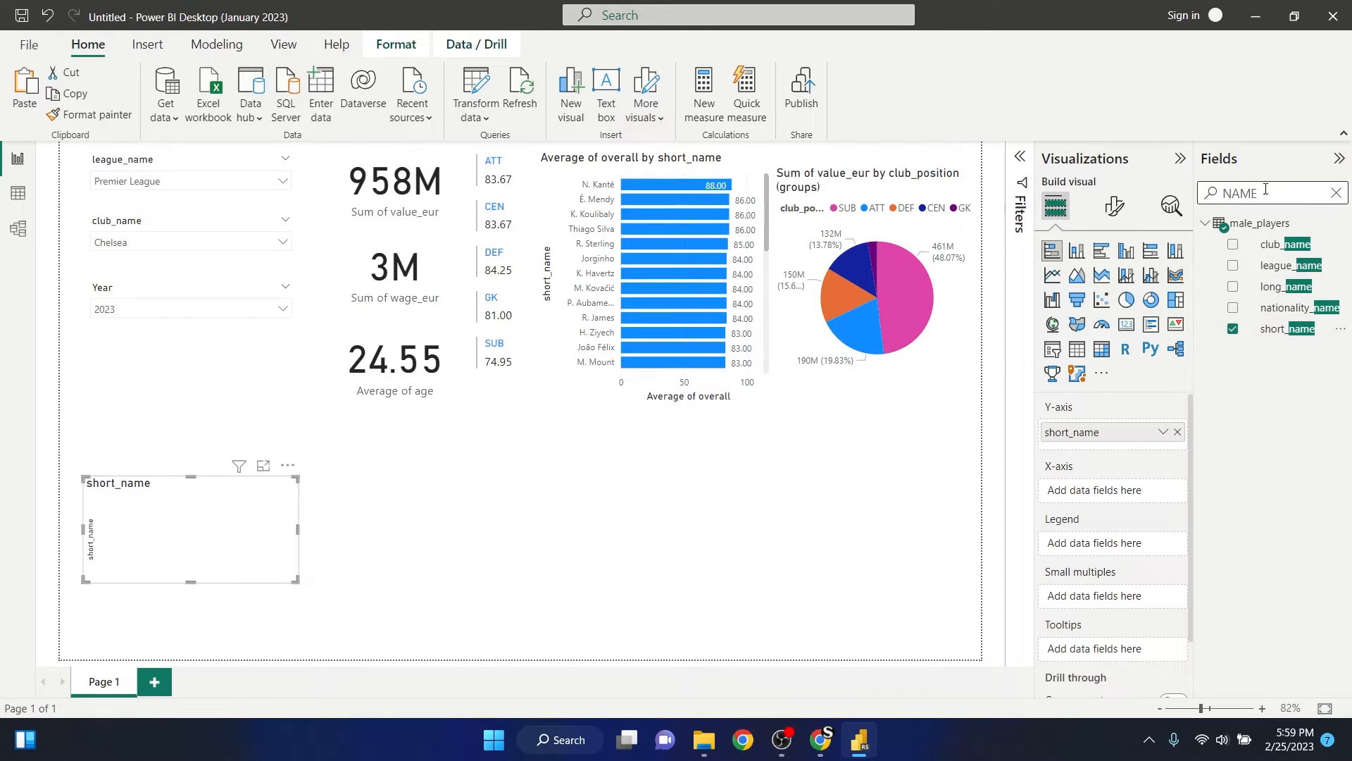
- Find the overall field and put its sum on the X-axis of the new bar chart
{"action": "left_click_drag", "start_coordinate": [1269, 188], "coordinate": [1195, 190]}
{"action": "left_click", "coordinate": [1278, 195]}
{"action": "left_click", "coordinate": [1337, 195]}
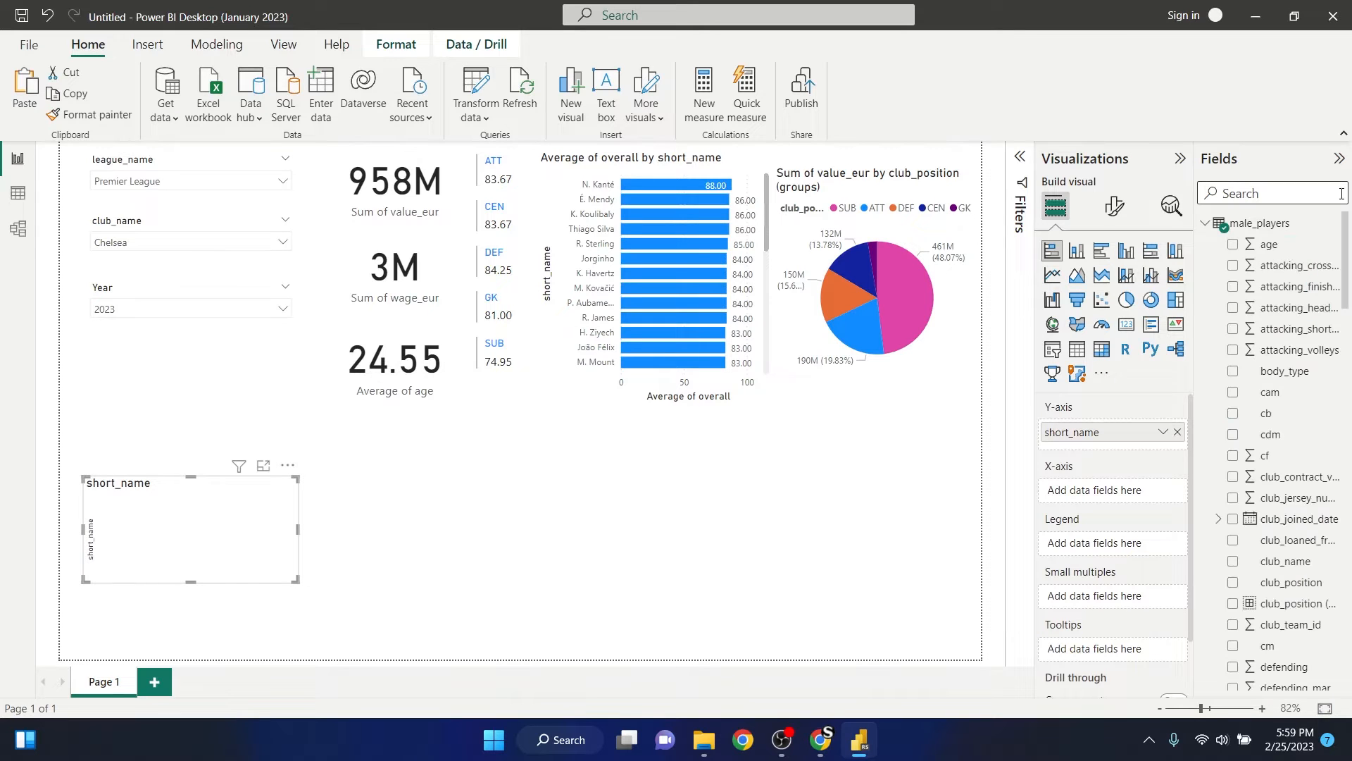
{"action": "type", "text": "OVER"}
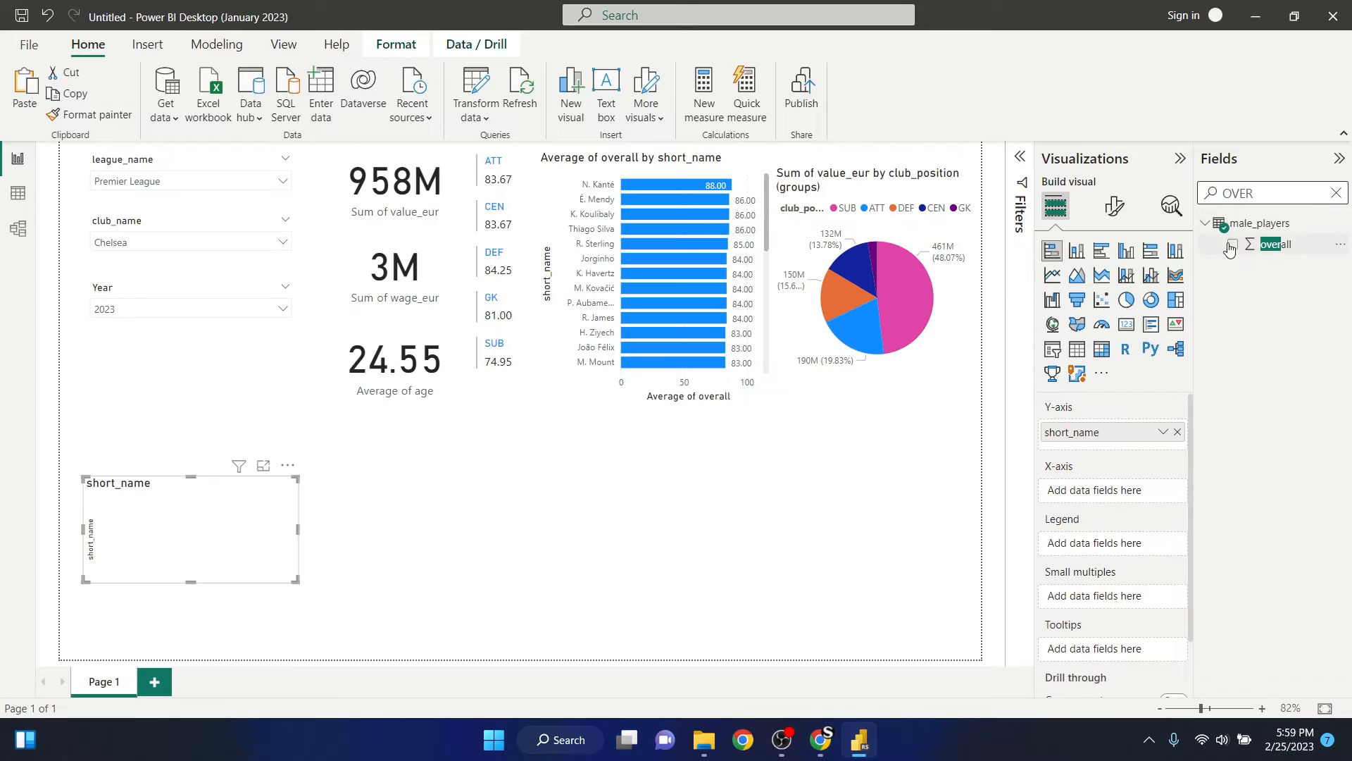
{"action": "left_click", "coordinate": [1232, 245]}
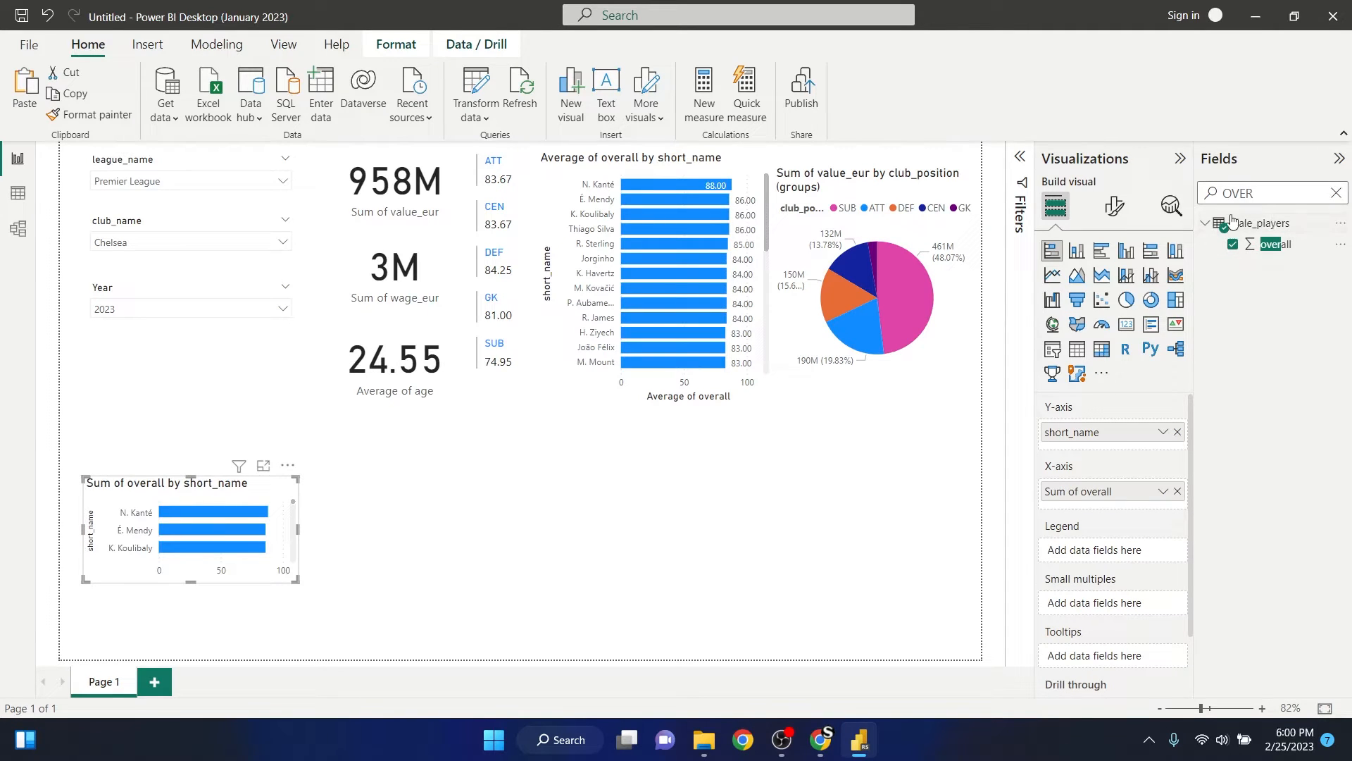
- Make the new bar chart taller and place it at the page's left edge below the Year slicer
{"action": "left_click", "coordinate": [194, 472]}
{"action": "left_click", "coordinate": [184, 482]}
{"action": "left_click_drag", "start_coordinate": [187, 473], "coordinate": [186, 349]}
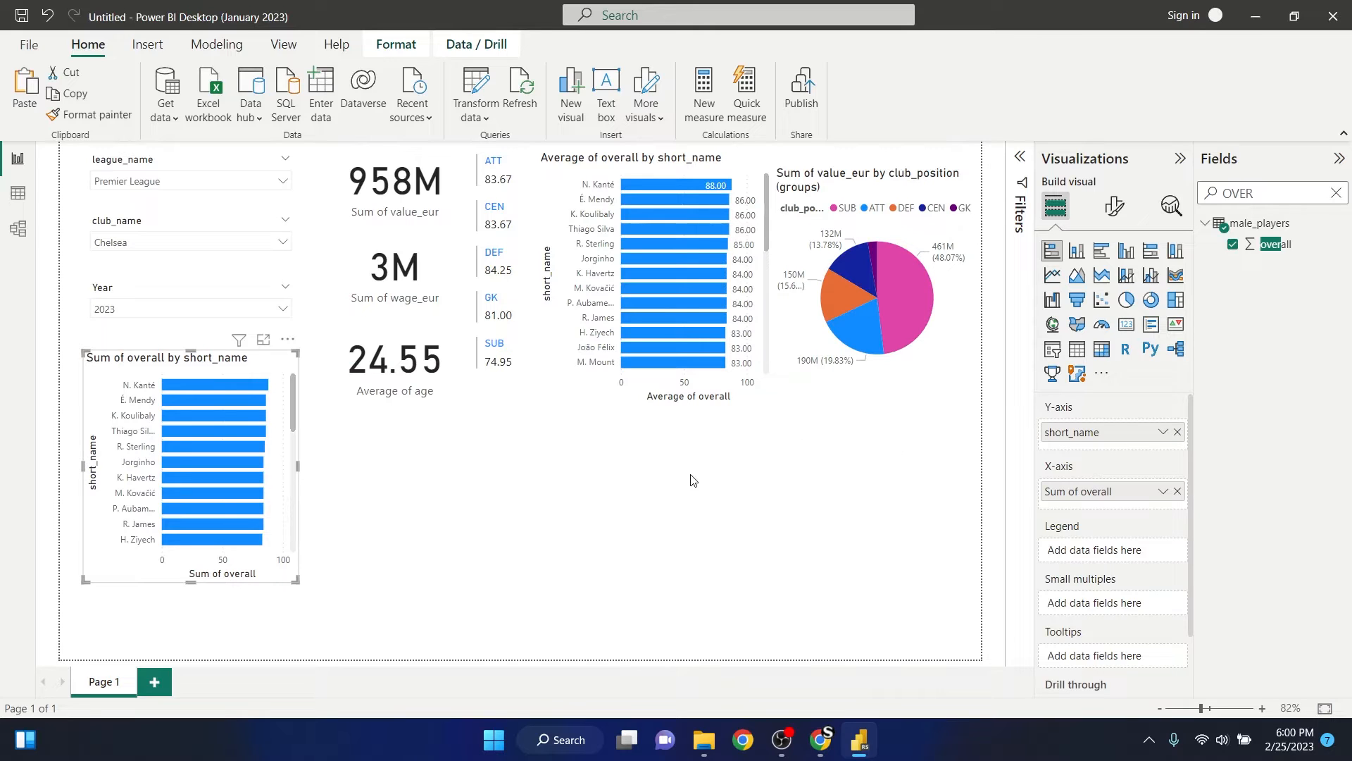
{"action": "left_click_drag", "start_coordinate": [193, 369], "coordinate": [170, 431]}
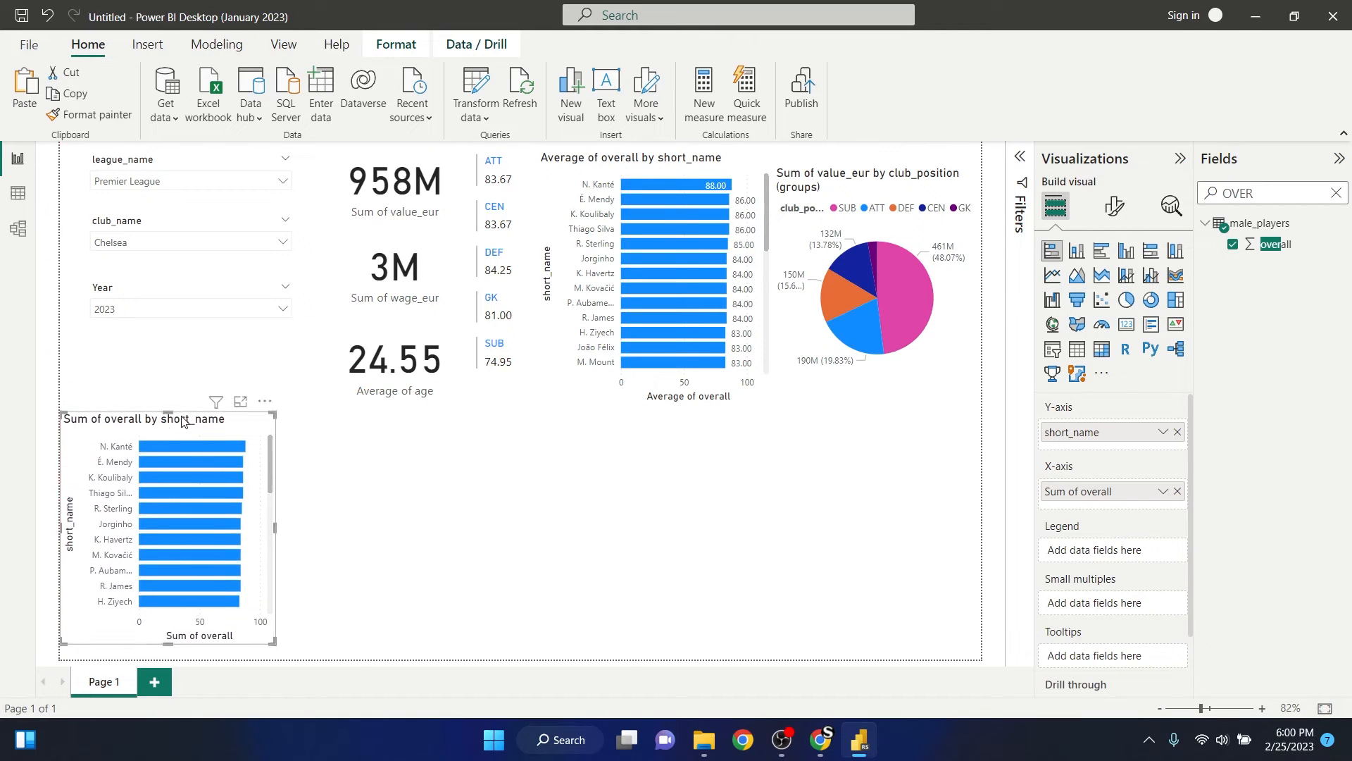
- Filter the new bar chart by club_position (groups) so that only the ATT group is included
{"action": "mouse_move", "coordinate": [216, 402]}
{"action": "left_click", "coordinate": [1023, 153]}
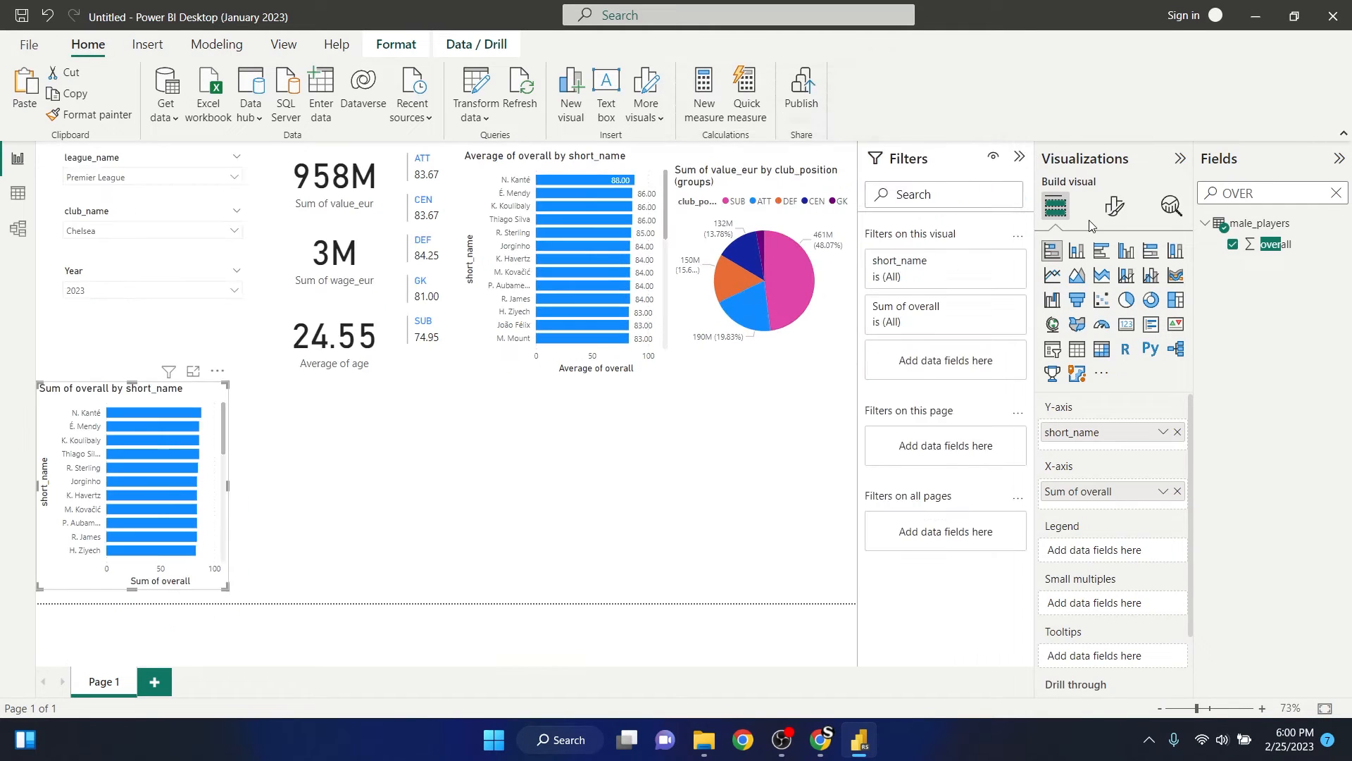
{"action": "left_click", "coordinate": [1337, 193]}
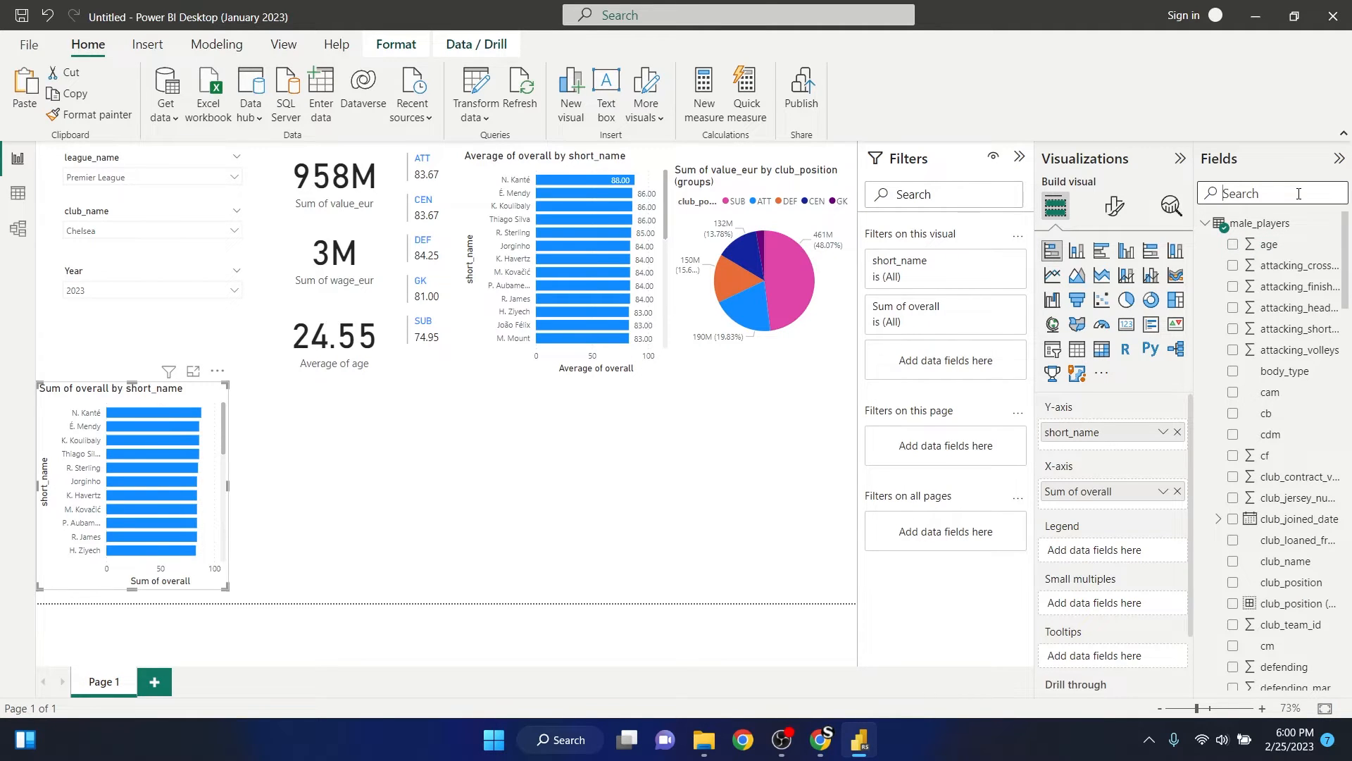
{"action": "type", "text": "POS"}
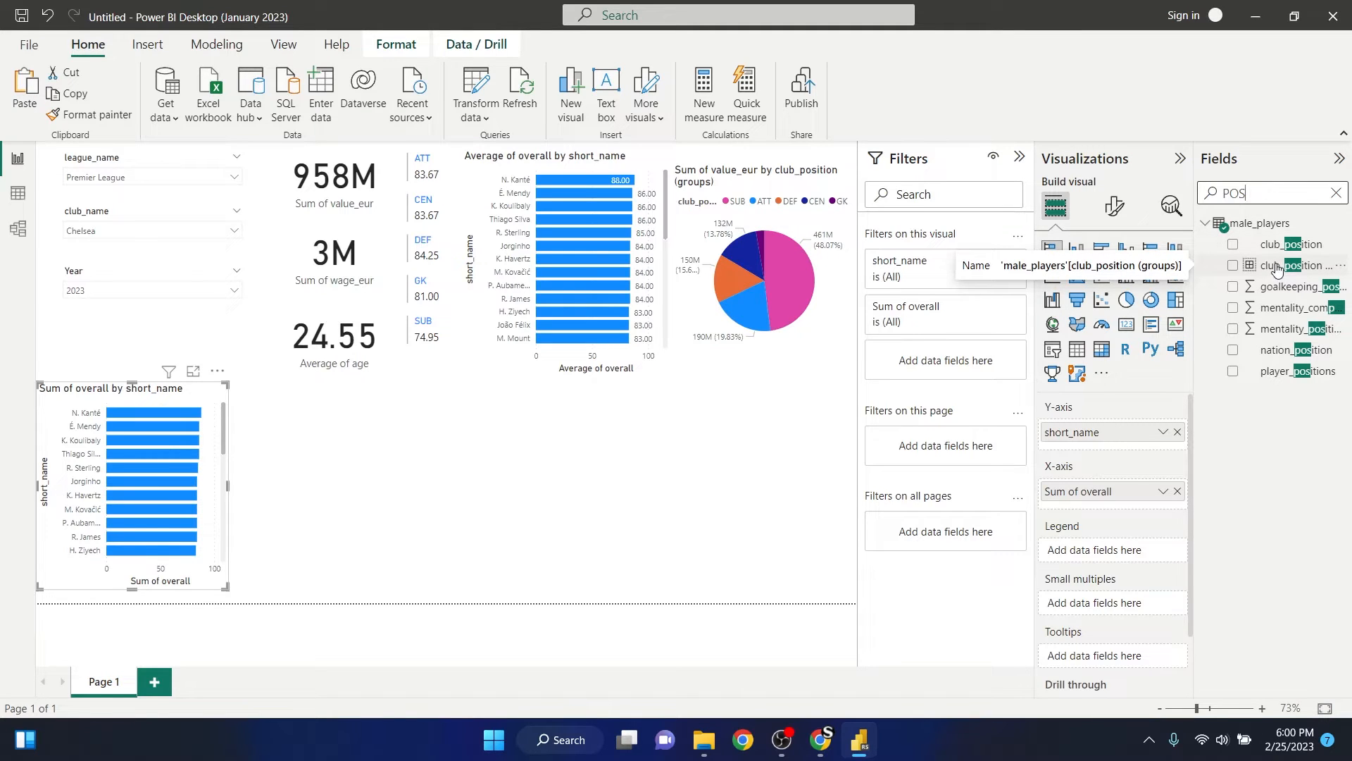
{"action": "left_click_drag", "start_coordinate": [1277, 269], "coordinate": [981, 372]}
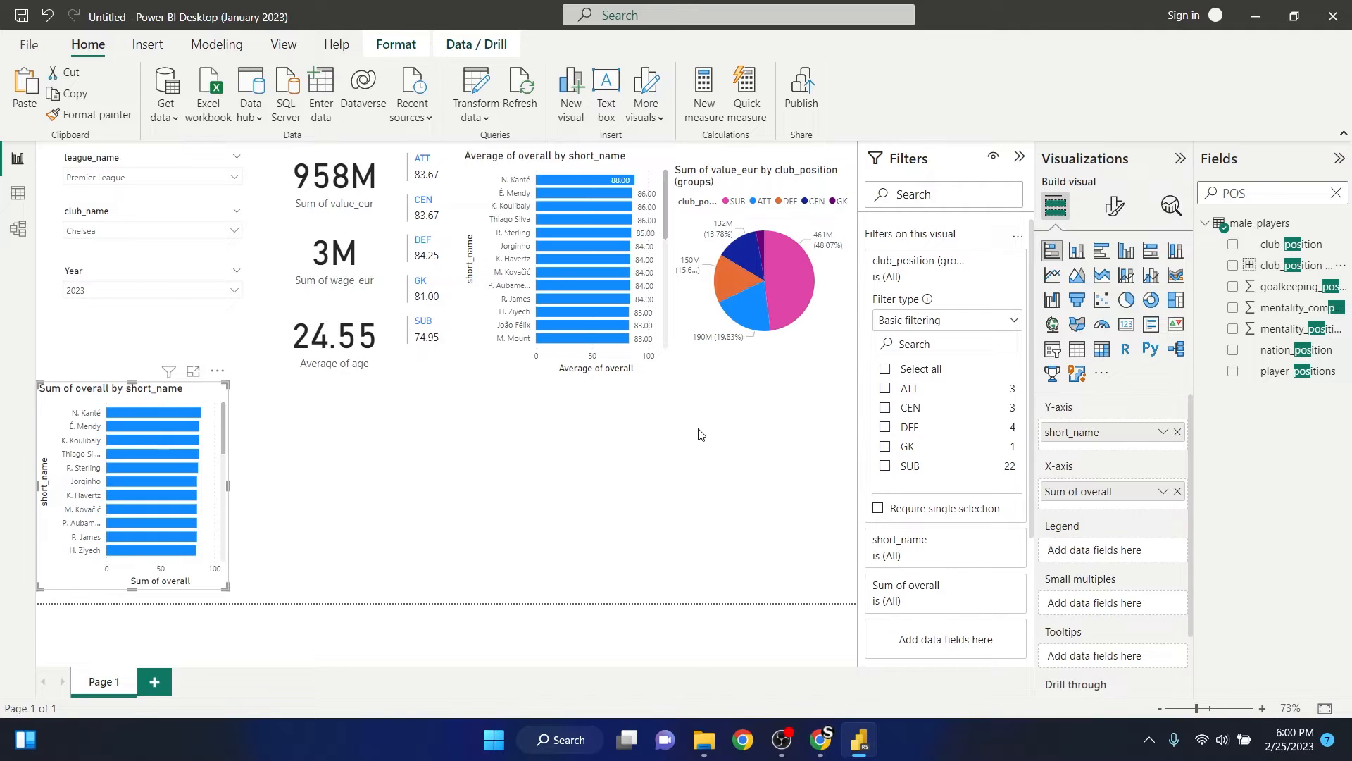
{"action": "left_click", "coordinate": [885, 388]}
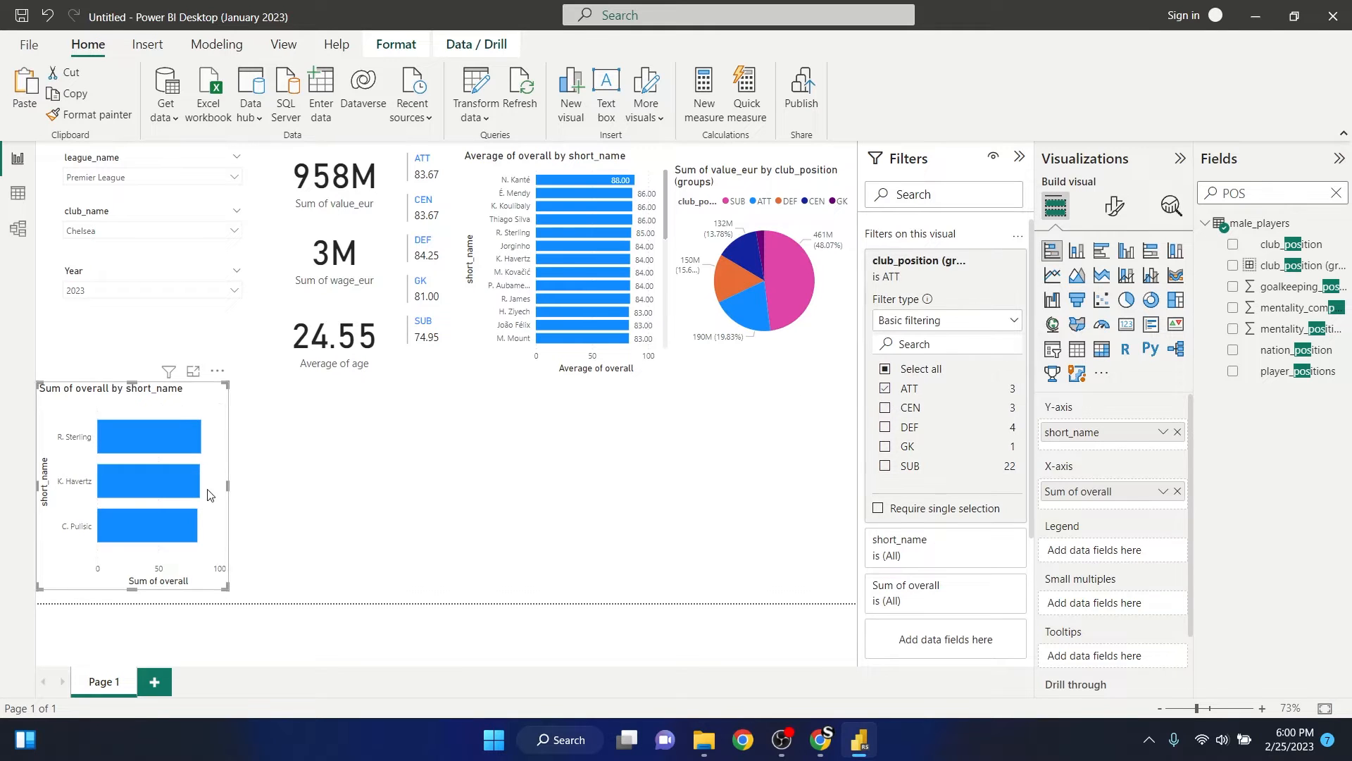
{"action": "left_click", "coordinate": [320, 483]}
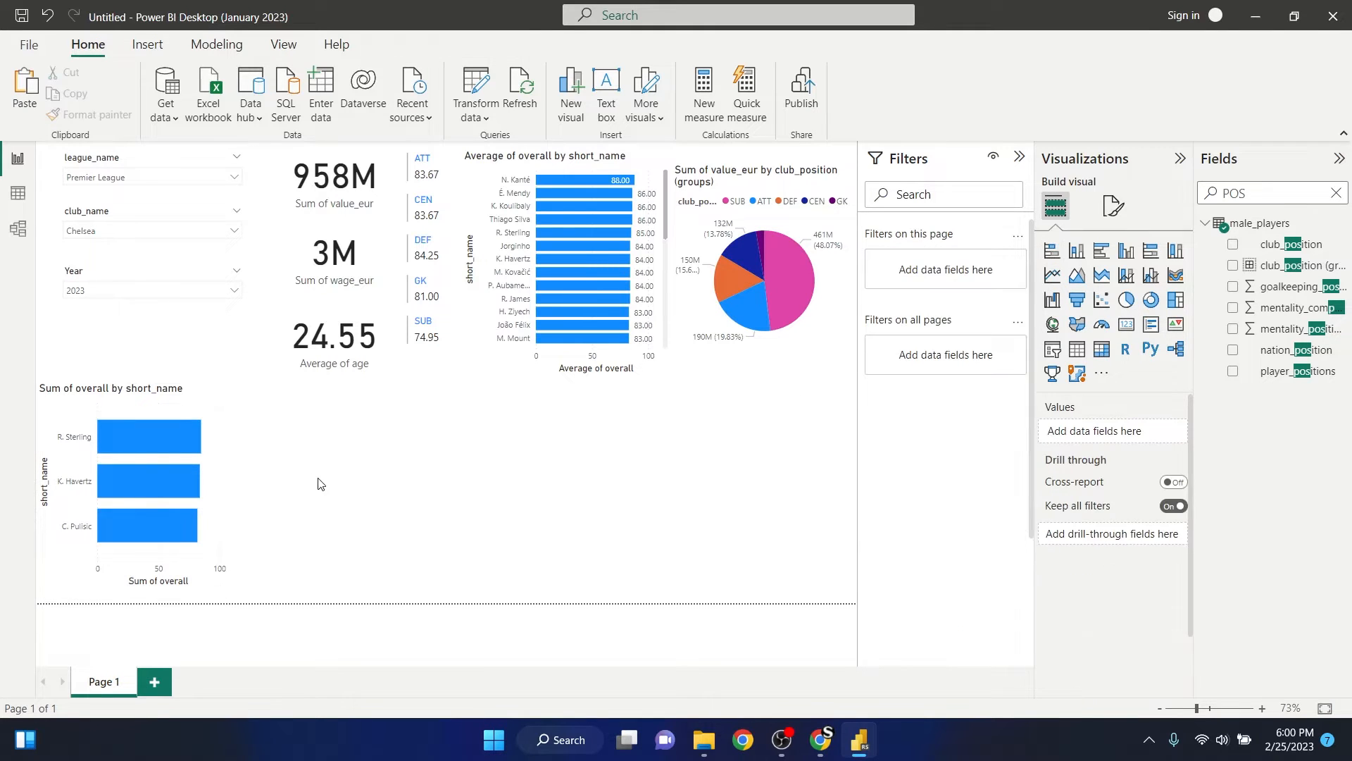
- Extend the ATT bar chart slightly upward toward the Year slicer and deselect it
{"action": "left_click", "coordinate": [109, 404]}
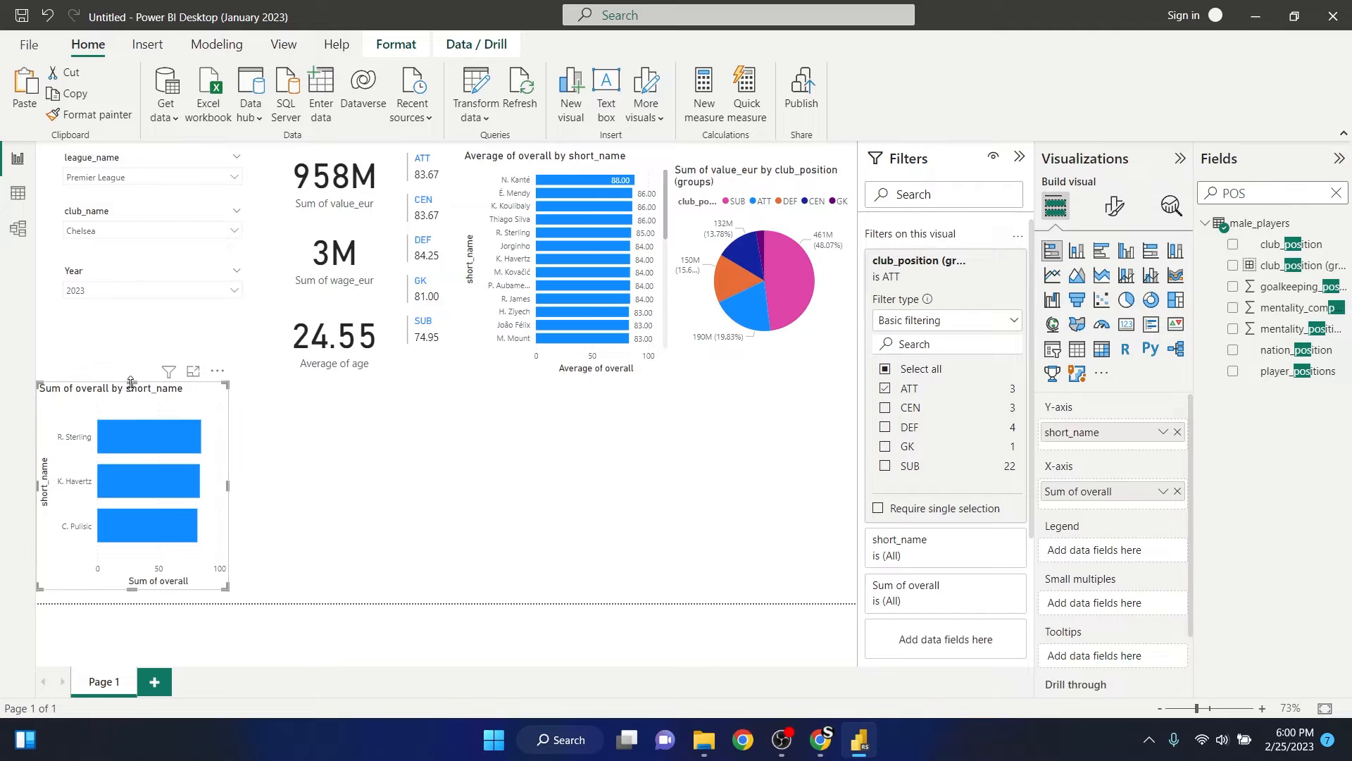
{"action": "left_click_drag", "start_coordinate": [131, 383], "coordinate": [131, 356]}
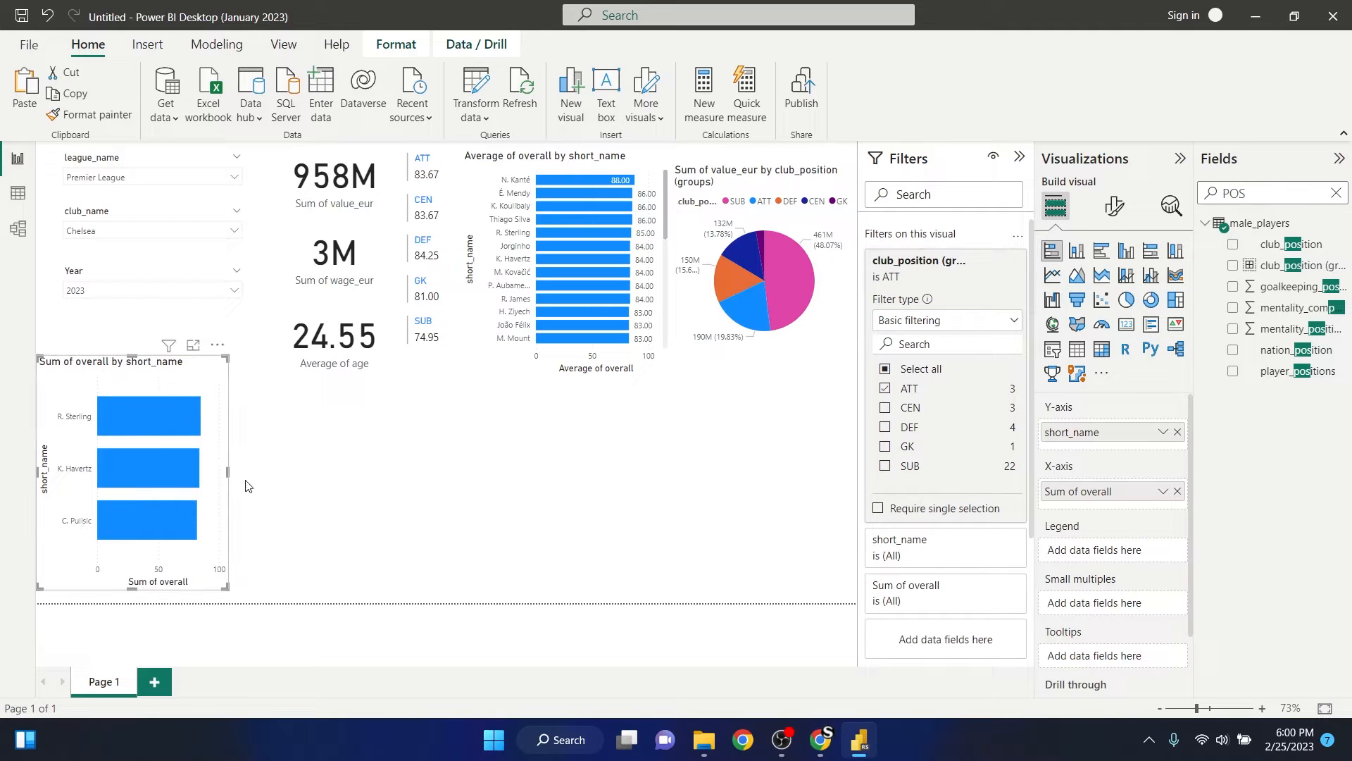
{"action": "left_click", "coordinate": [325, 456]}
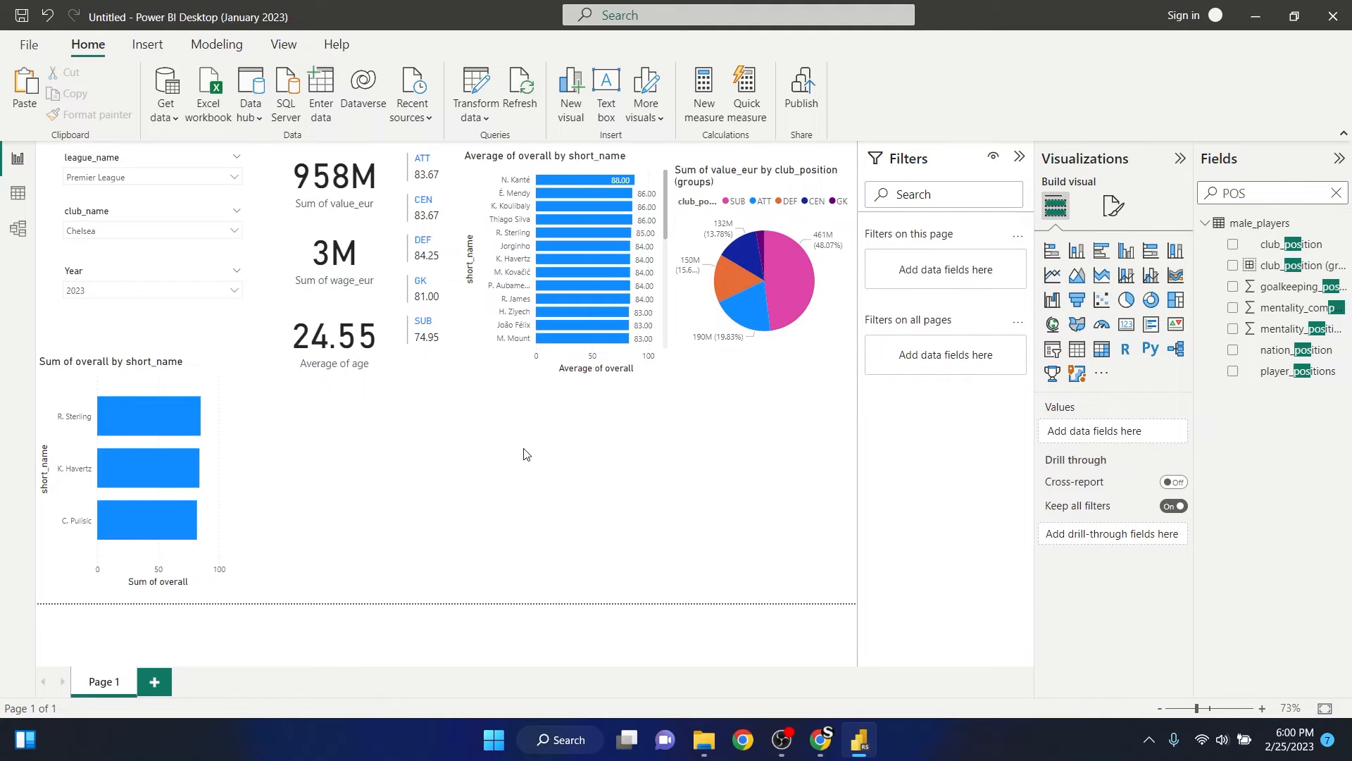
- Clear the field search, duplicate the ATT bar chart twice and place the copies in a row beside the original
{"action": "left_click", "coordinate": [1337, 193]}
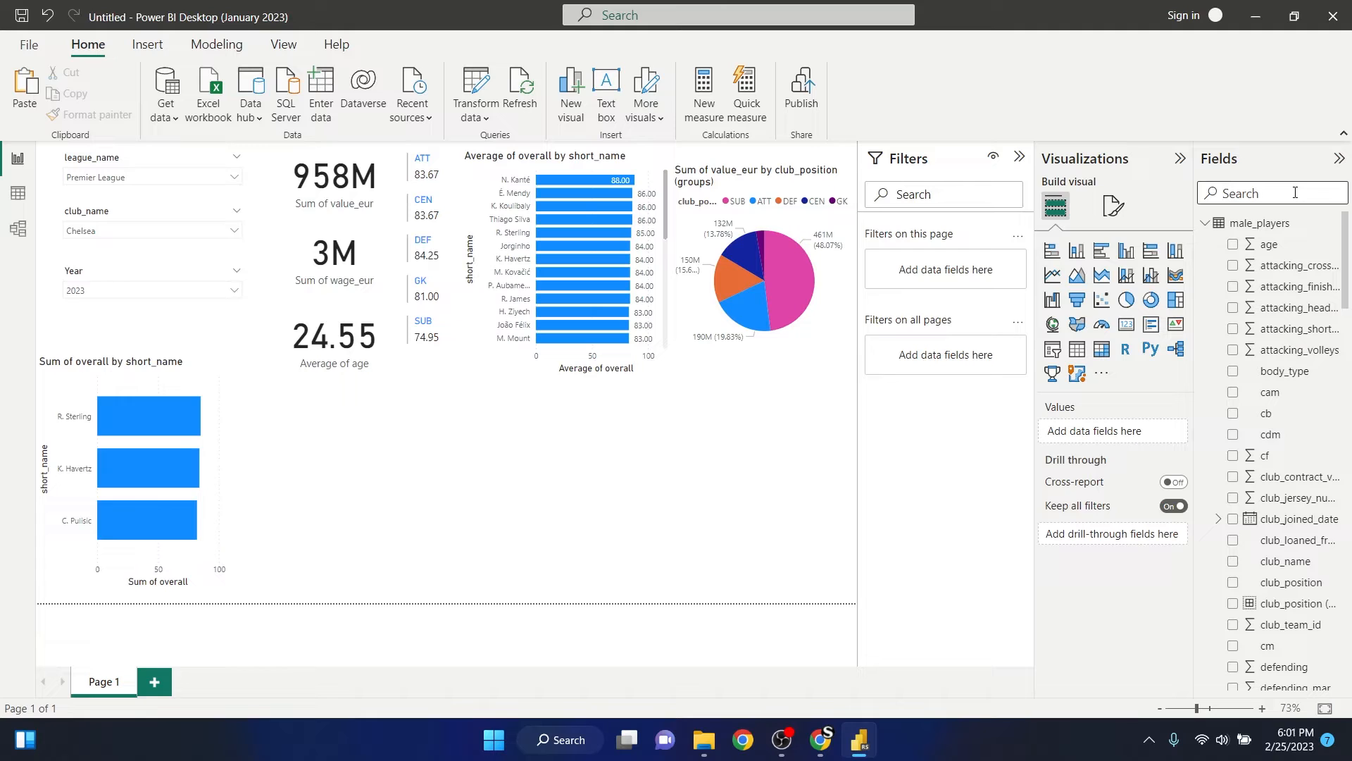
{"action": "left_click", "coordinate": [188, 391]}
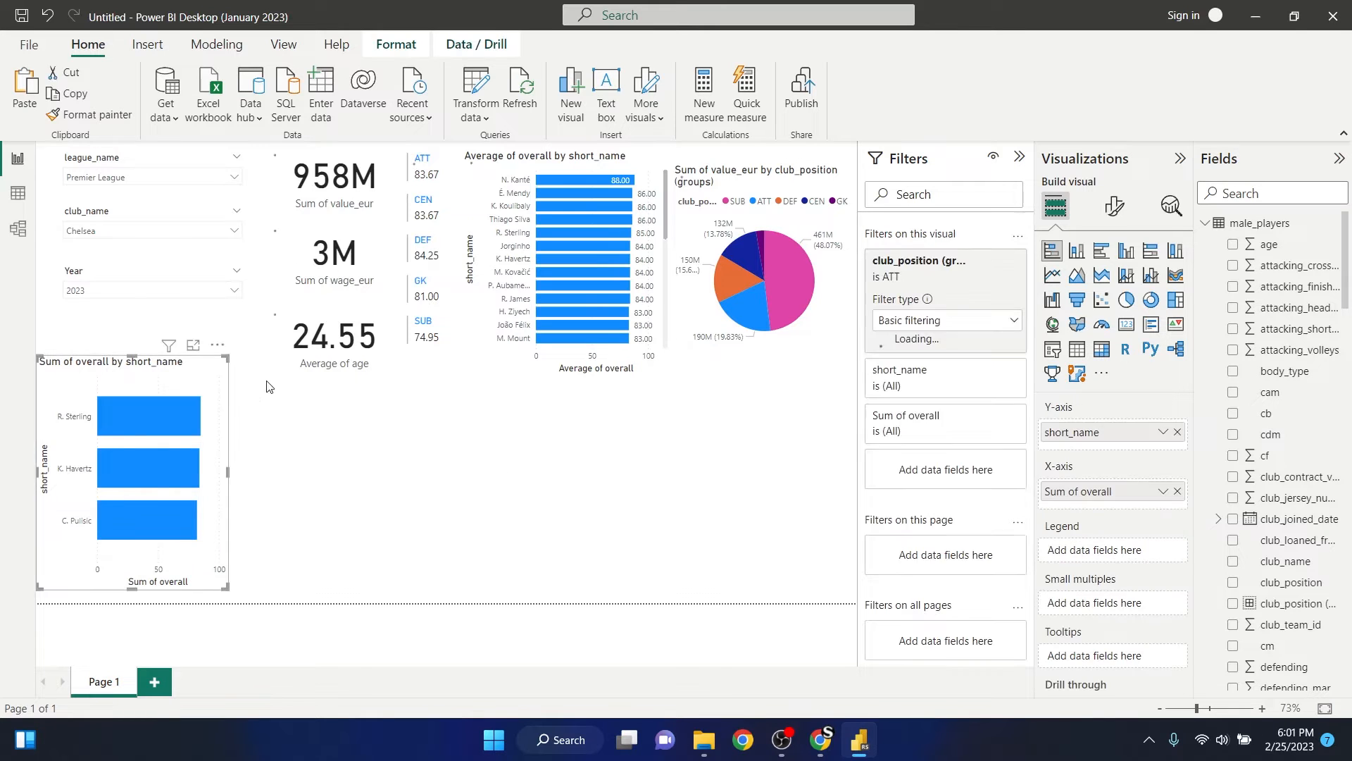
{"action": "left_click", "coordinate": [406, 493]}
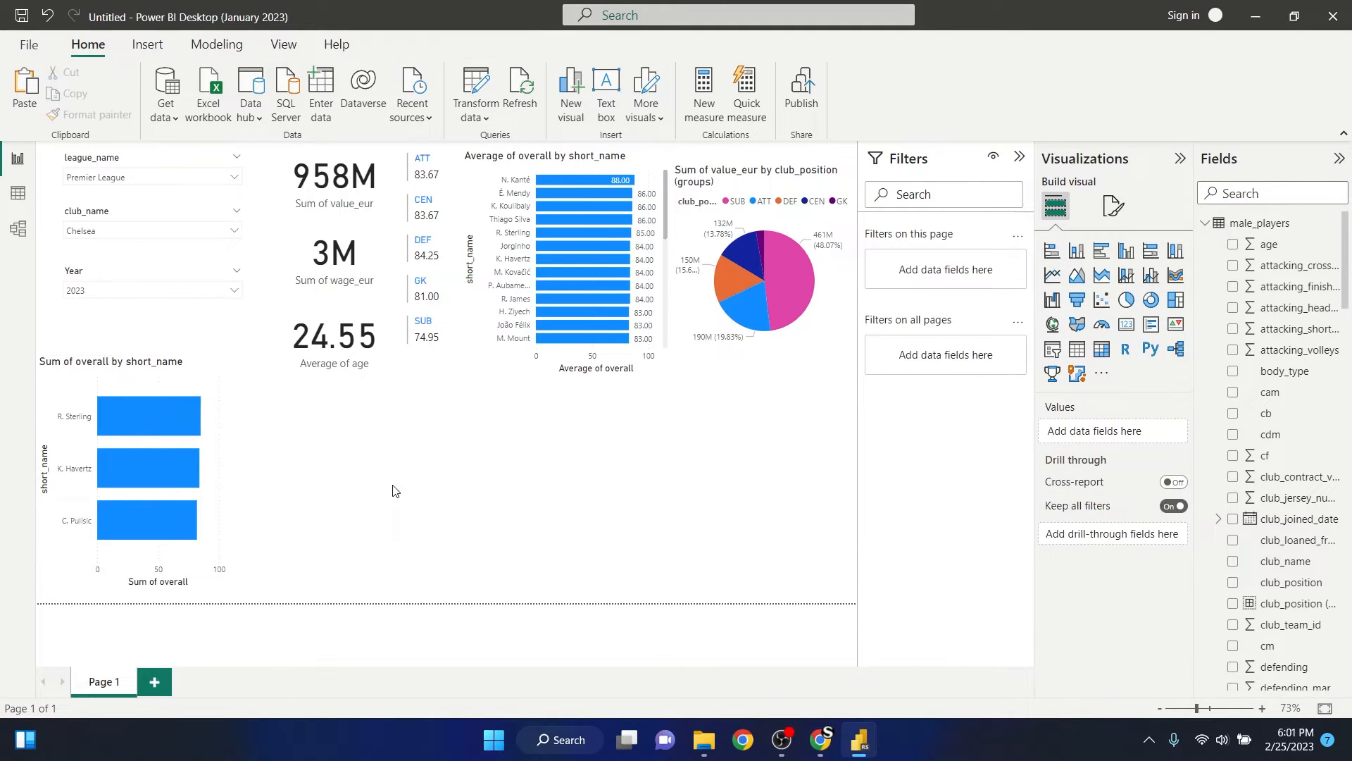
{"action": "key", "text": "ctrl+v"}
{"action": "left_click_drag", "start_coordinate": [193, 380], "coordinate": [445, 416]}
{"action": "left_click_drag", "start_coordinate": [189, 397], "coordinate": [817, 455]}
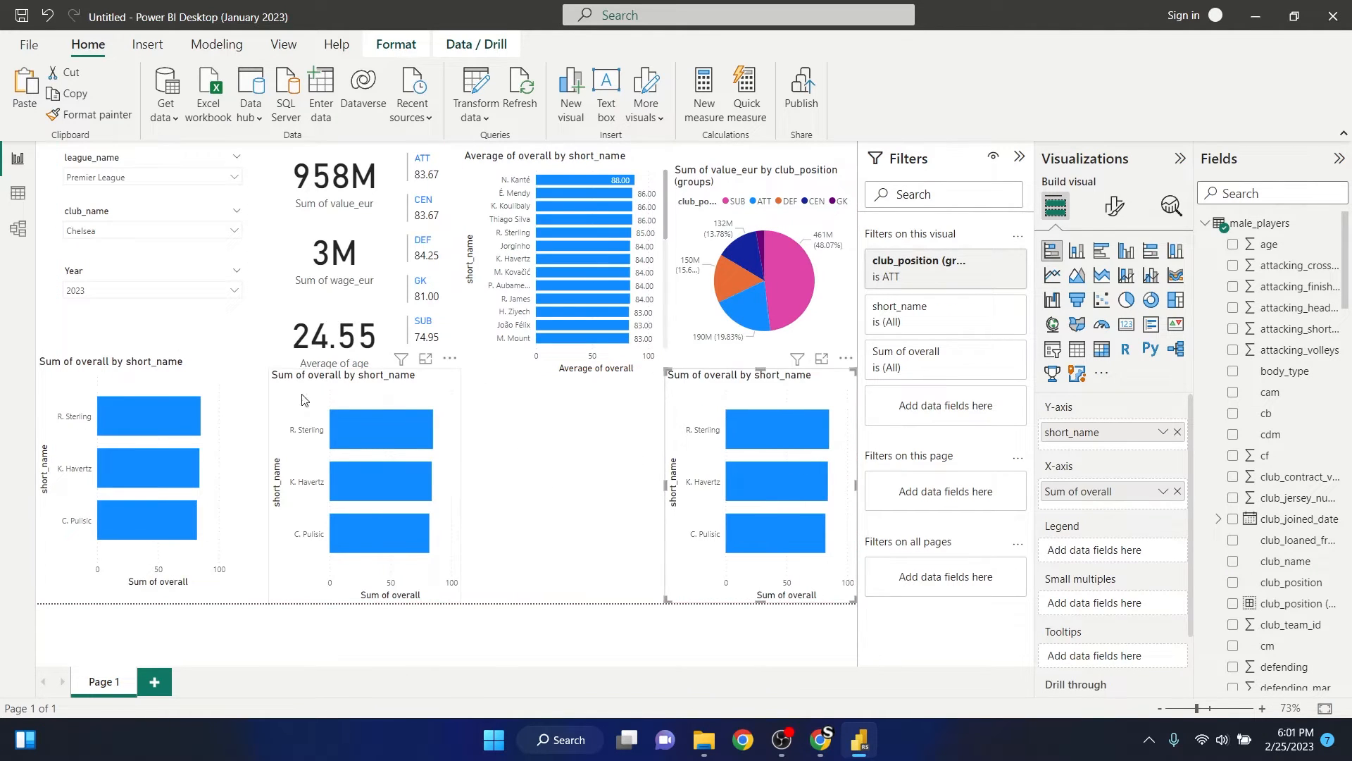
{"action": "left_click_drag", "start_coordinate": [370, 396], "coordinate": [465, 401]}
- Lower the ATT bar chart's top edge and widen it, then position and widen the middle copy next to it
{"action": "left_click", "coordinate": [133, 363]}
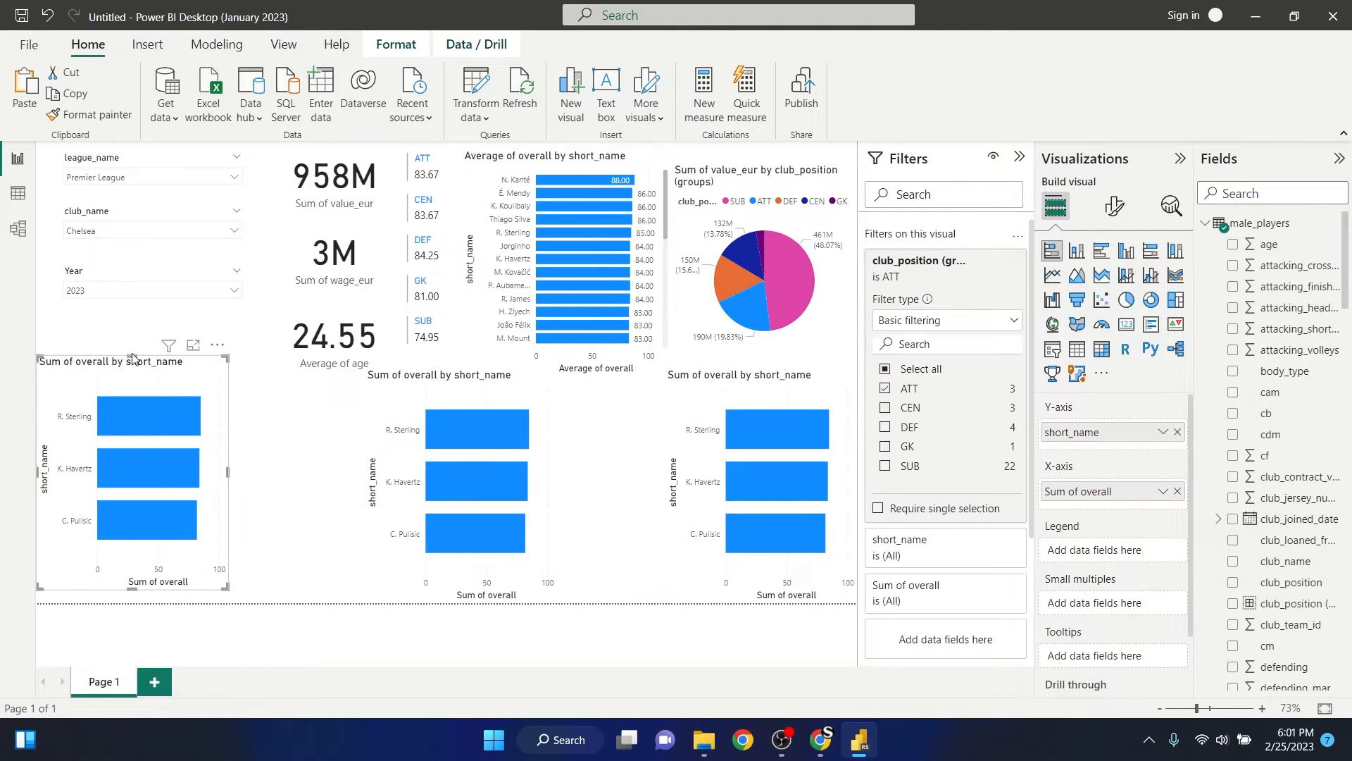
{"action": "left_click_drag", "start_coordinate": [134, 358], "coordinate": [137, 389]}
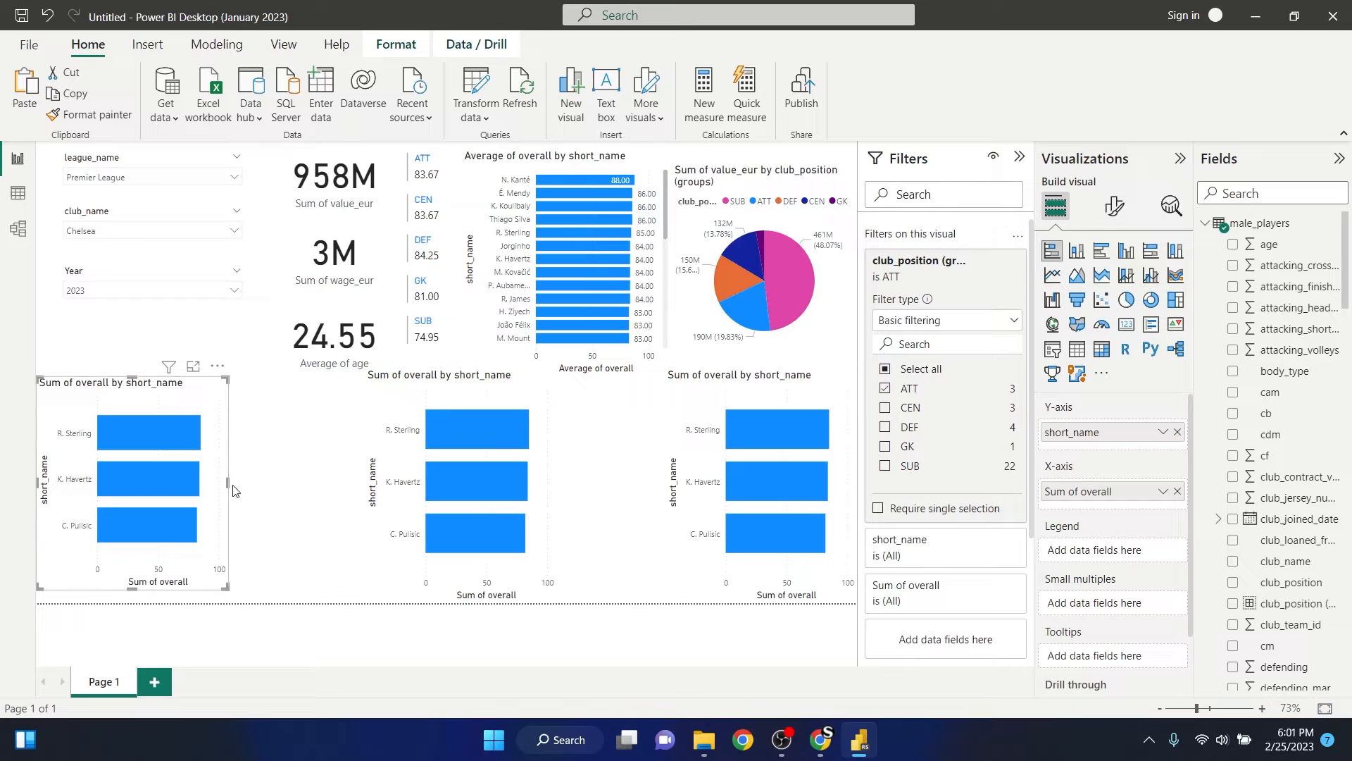
{"action": "left_click_drag", "start_coordinate": [227, 481], "coordinate": [360, 481]}
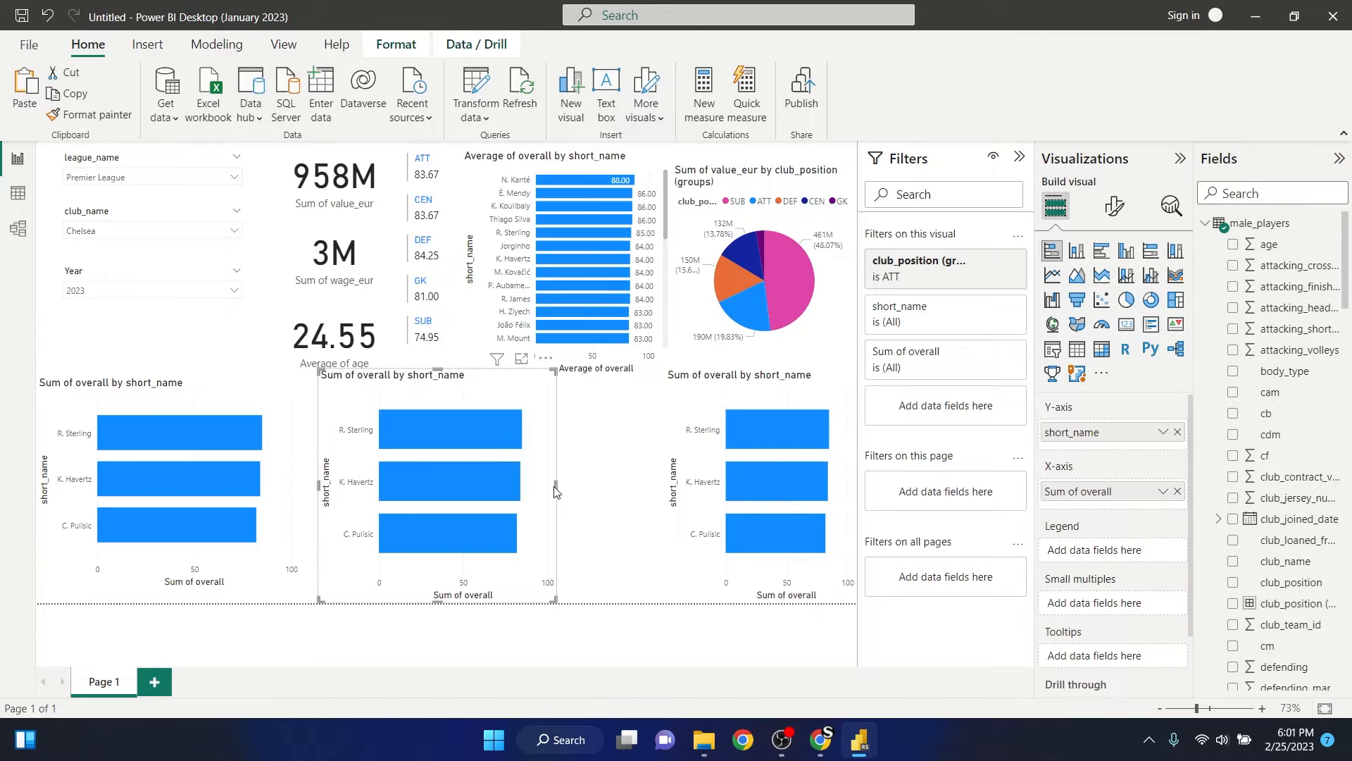
{"action": "left_click", "coordinate": [604, 452]}
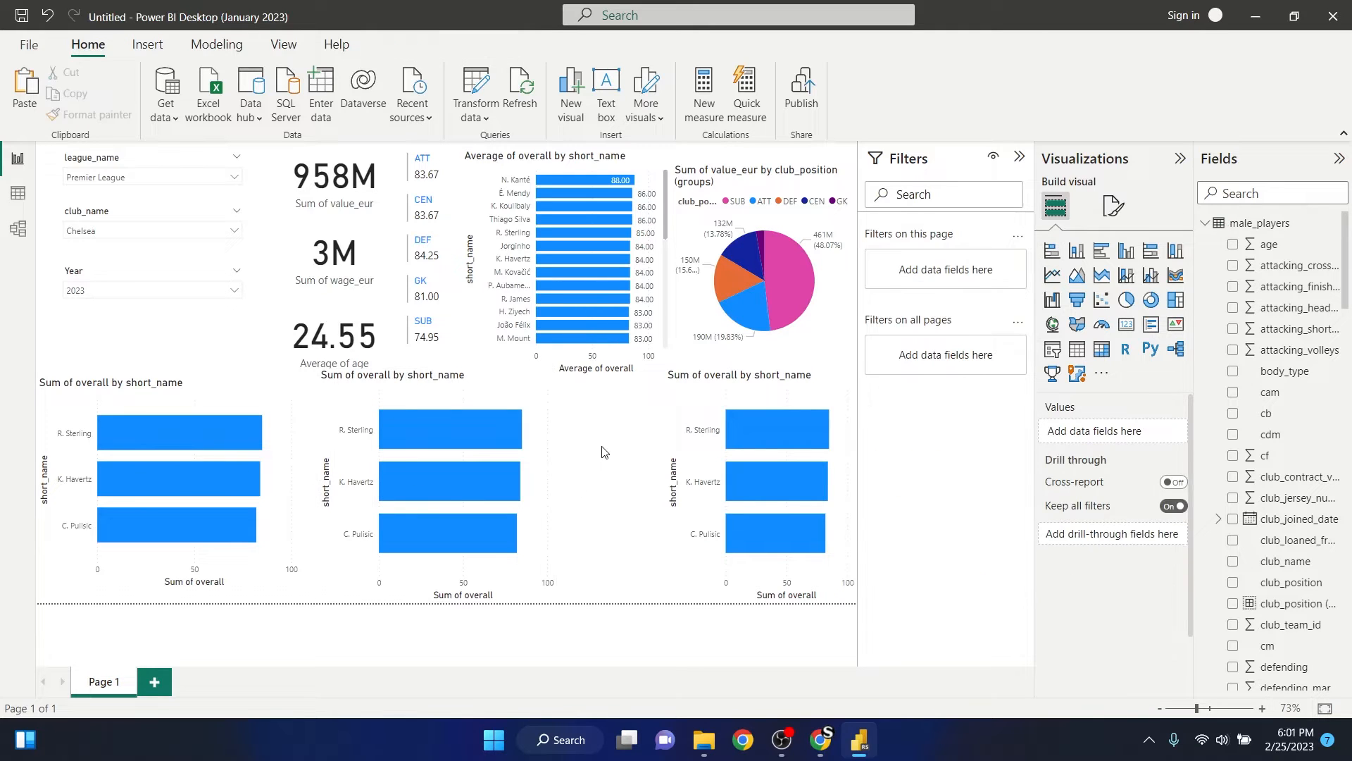
{"action": "left_click", "coordinate": [529, 469]}
{"action": "left_click_drag", "start_coordinate": [559, 486], "coordinate": [607, 486]}
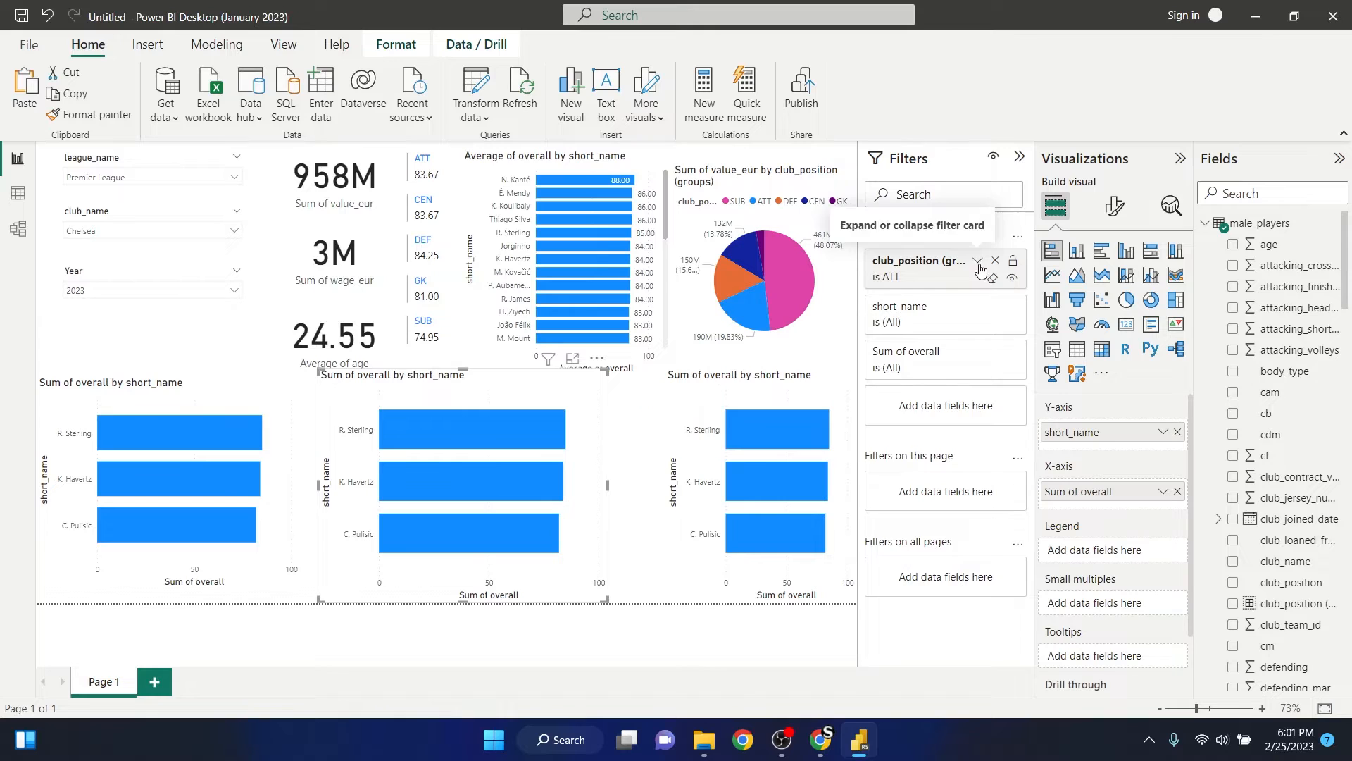
- Change the middle bar chart's club_position (groups) filter from ATT so that only the CEN group is included
{"action": "left_click", "coordinate": [979, 262]}
{"action": "left_click", "coordinate": [886, 388]}
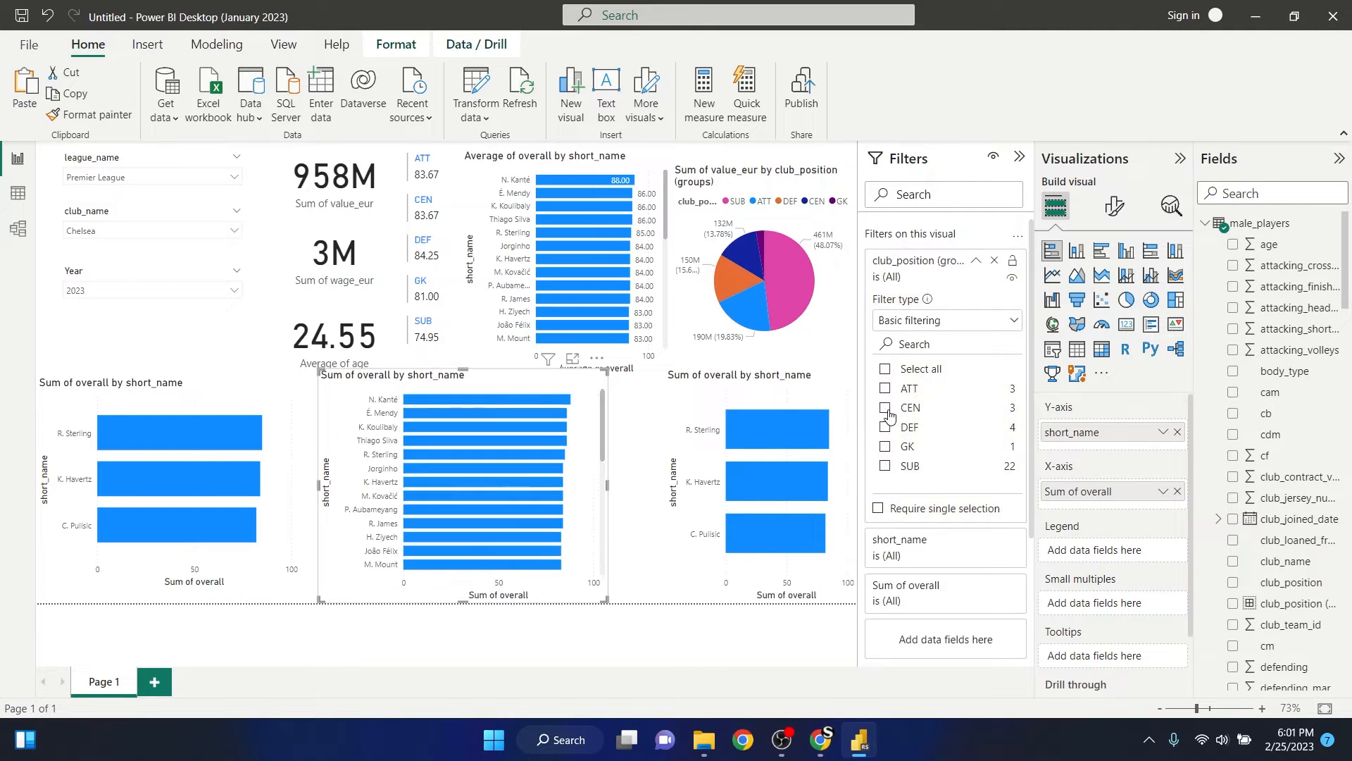
{"action": "left_click", "coordinate": [885, 409]}
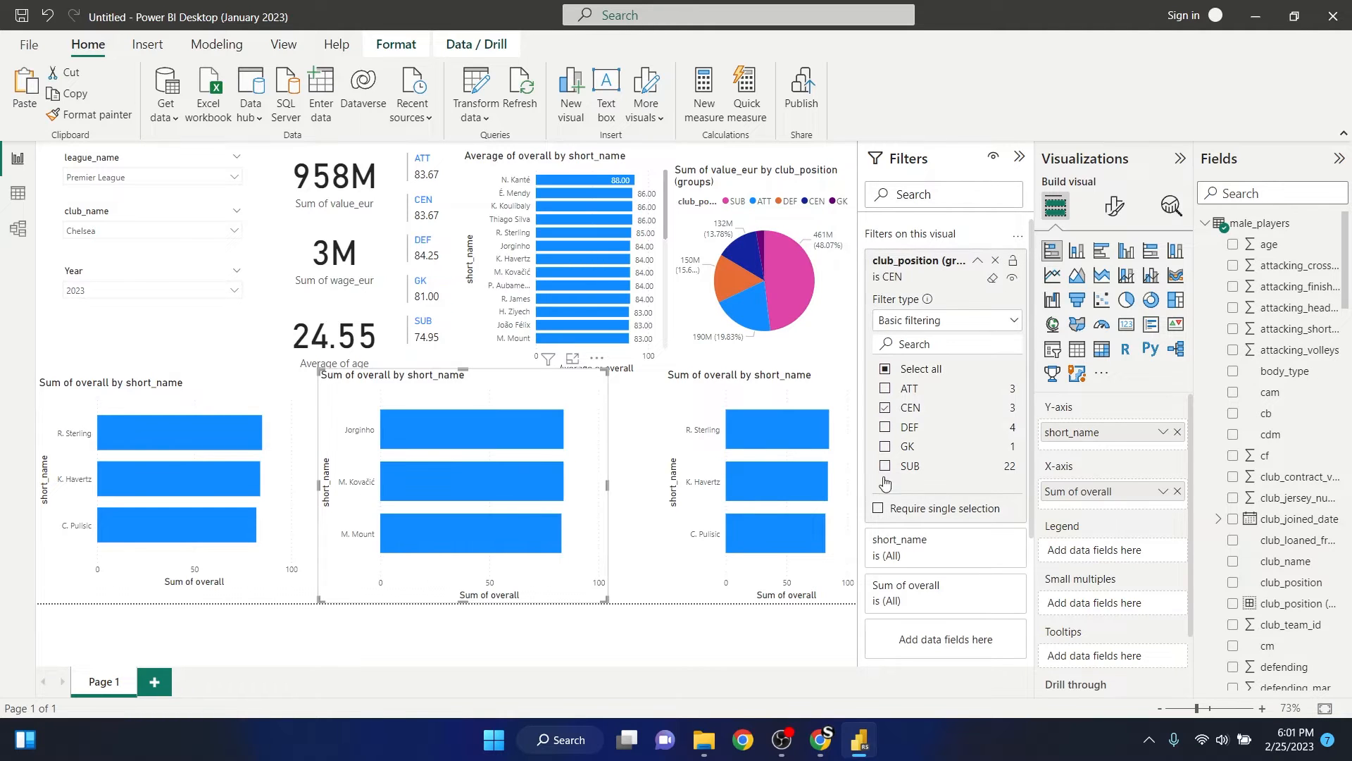
- Filter the rightmost lower bar chart by club_position (groups) so that only DEF is included, and collapse the filter card
{"action": "left_click", "coordinate": [694, 414]}
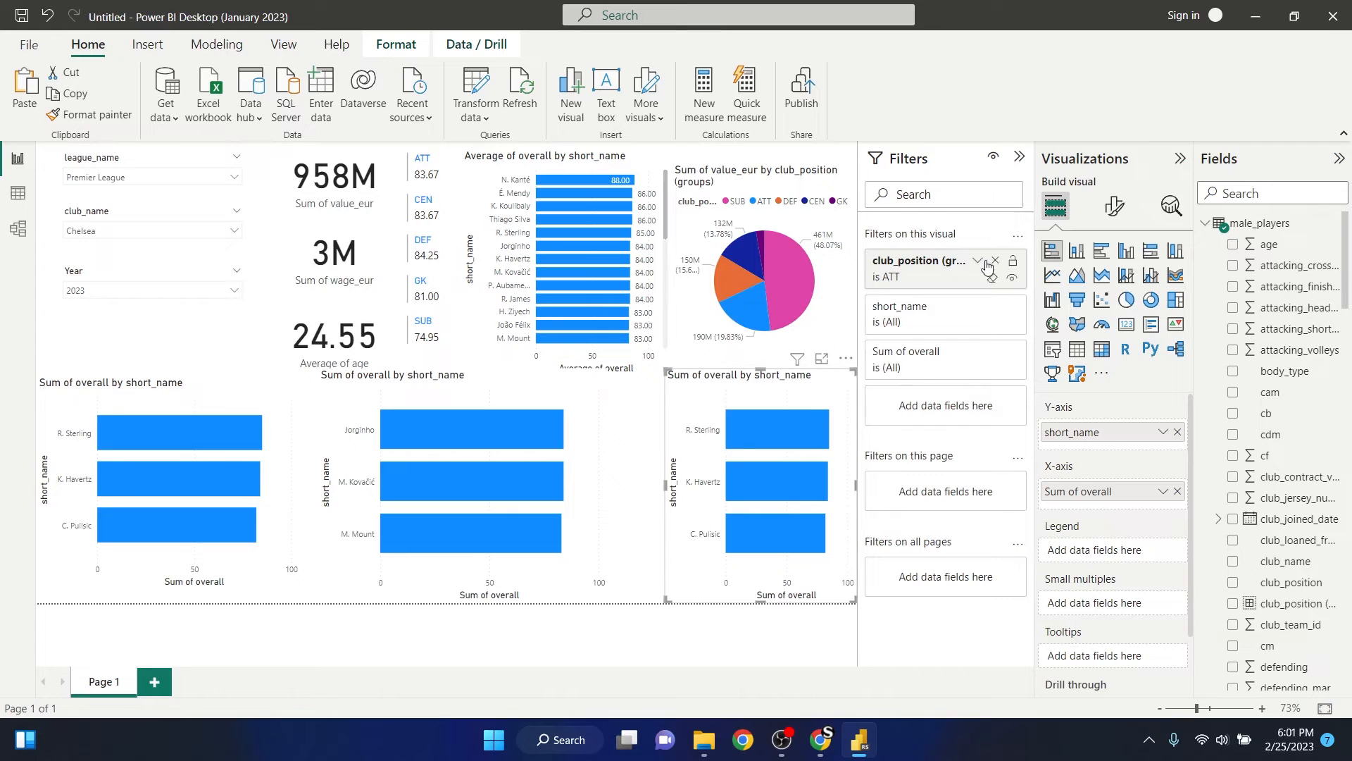
{"action": "left_click", "coordinate": [979, 262]}
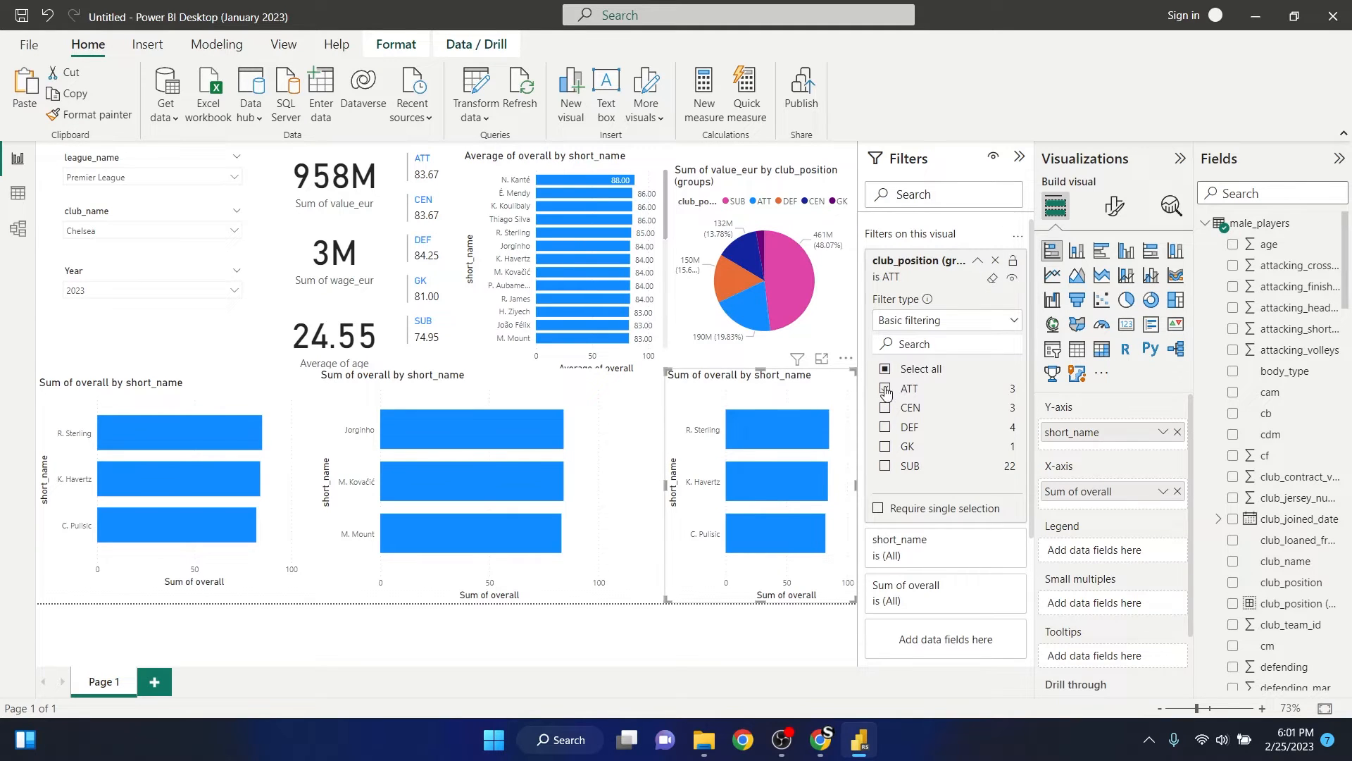
{"action": "left_click", "coordinate": [885, 388]}
{"action": "left_click", "coordinate": [886, 428]}
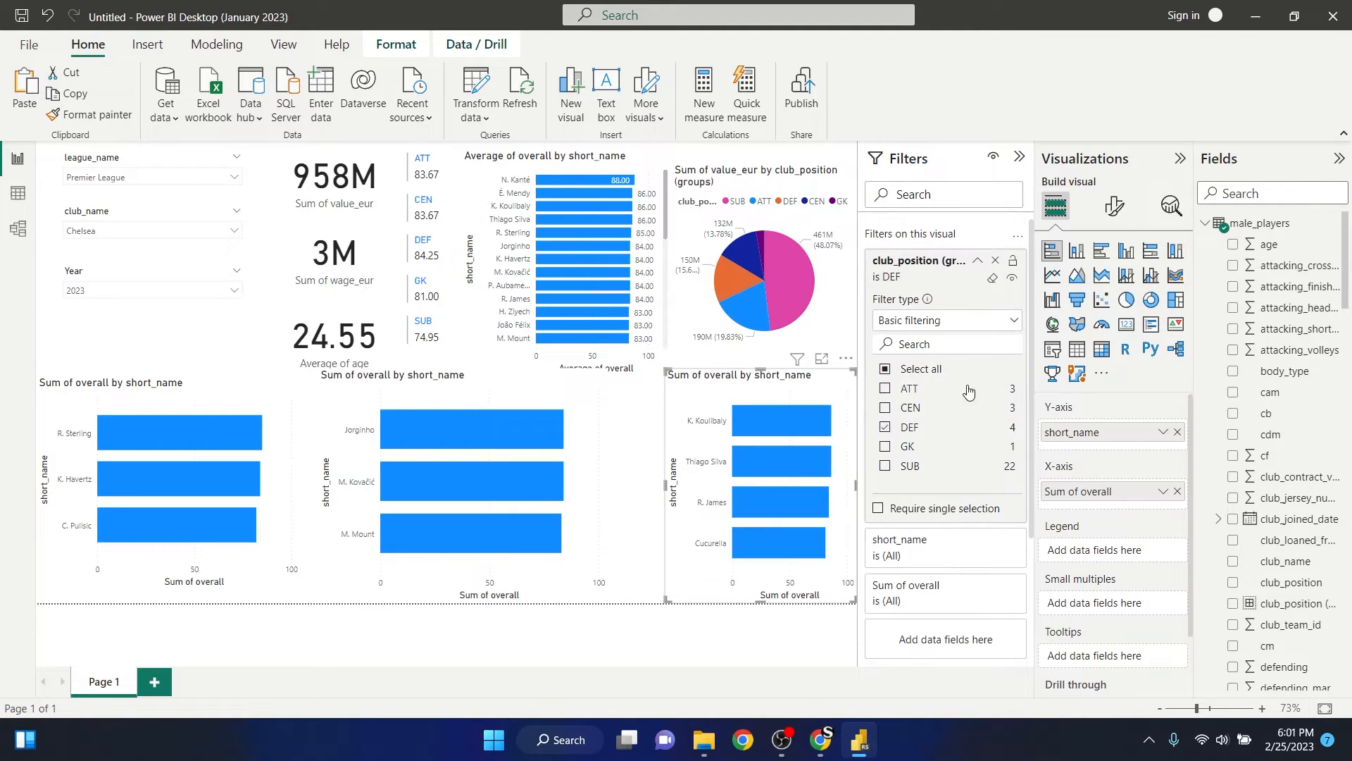
{"action": "left_click", "coordinate": [979, 263]}
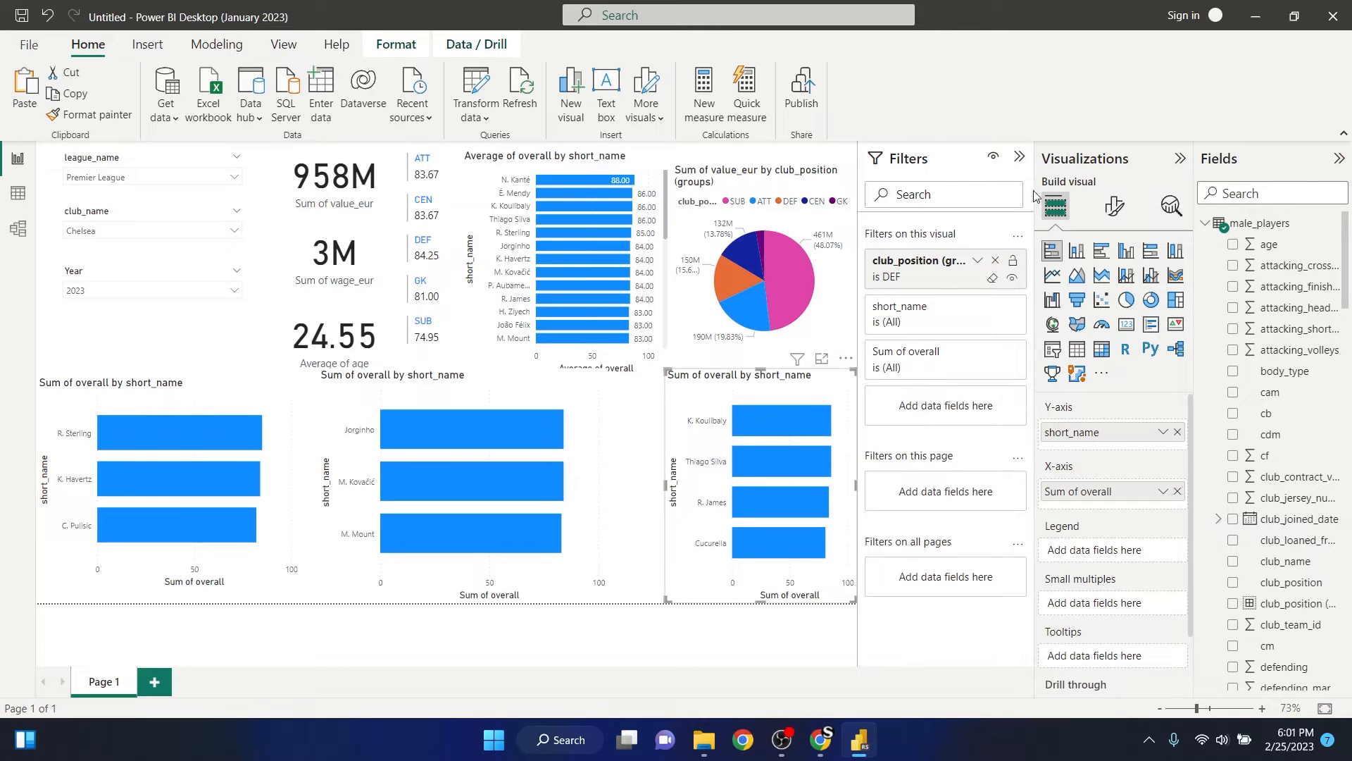
- Collapse the Filters, Visualizations and Fields panes and deselect the chart to give the report page more room
{"action": "left_click", "coordinate": [1019, 157]}
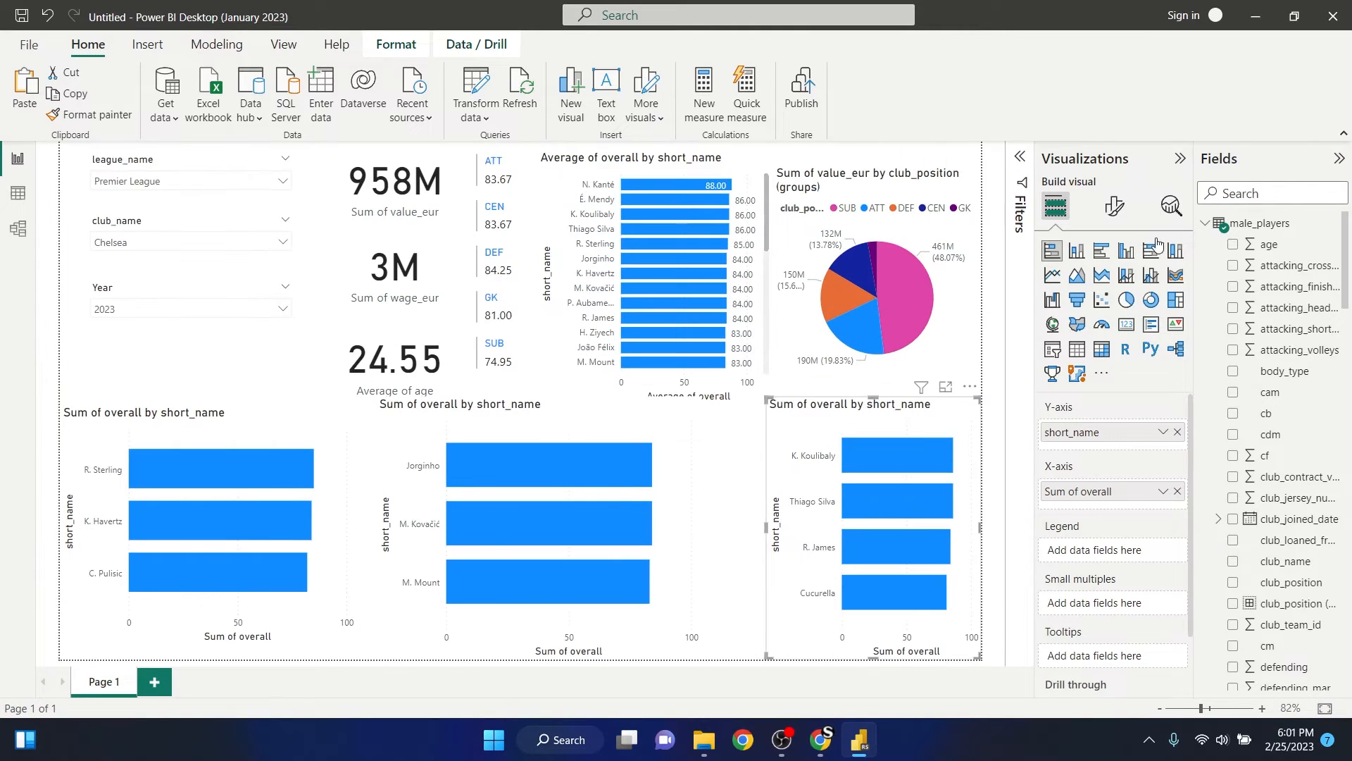
{"action": "left_click", "coordinate": [1181, 159]}
{"action": "left_click", "coordinate": [1338, 158]}
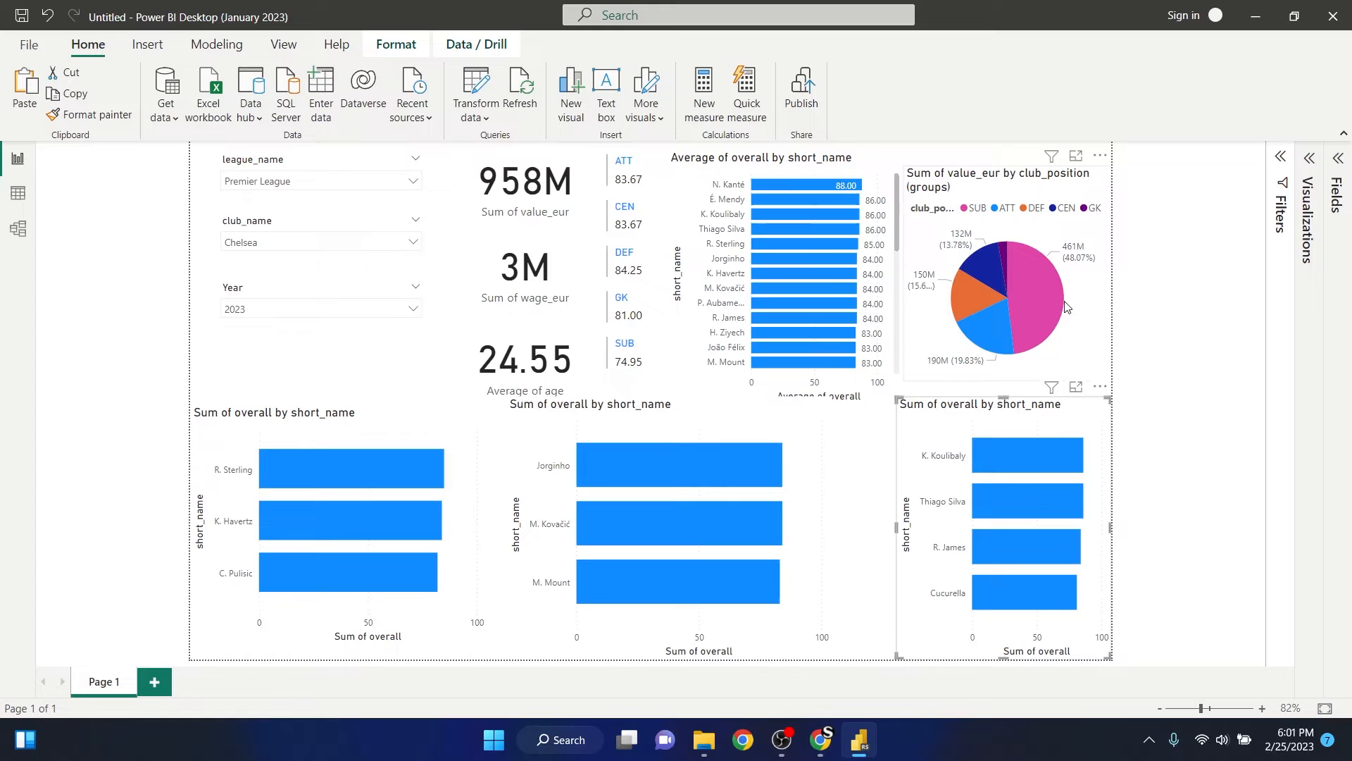
{"action": "left_click", "coordinate": [1177, 350]}
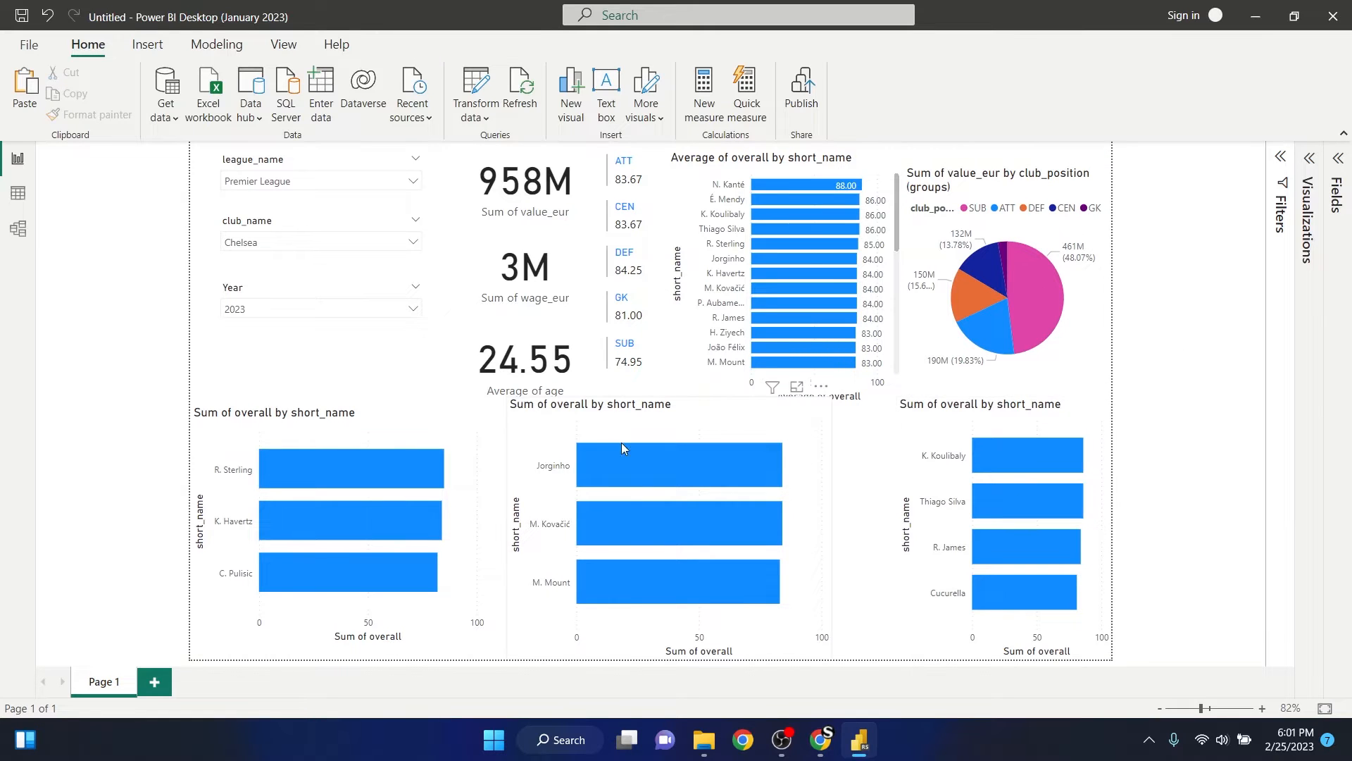
- Raise the ATT bar chart's top edge slightly, then narrow the CEN bar chart from its left side and lower its top edge
{"action": "left_click", "coordinate": [334, 415]}
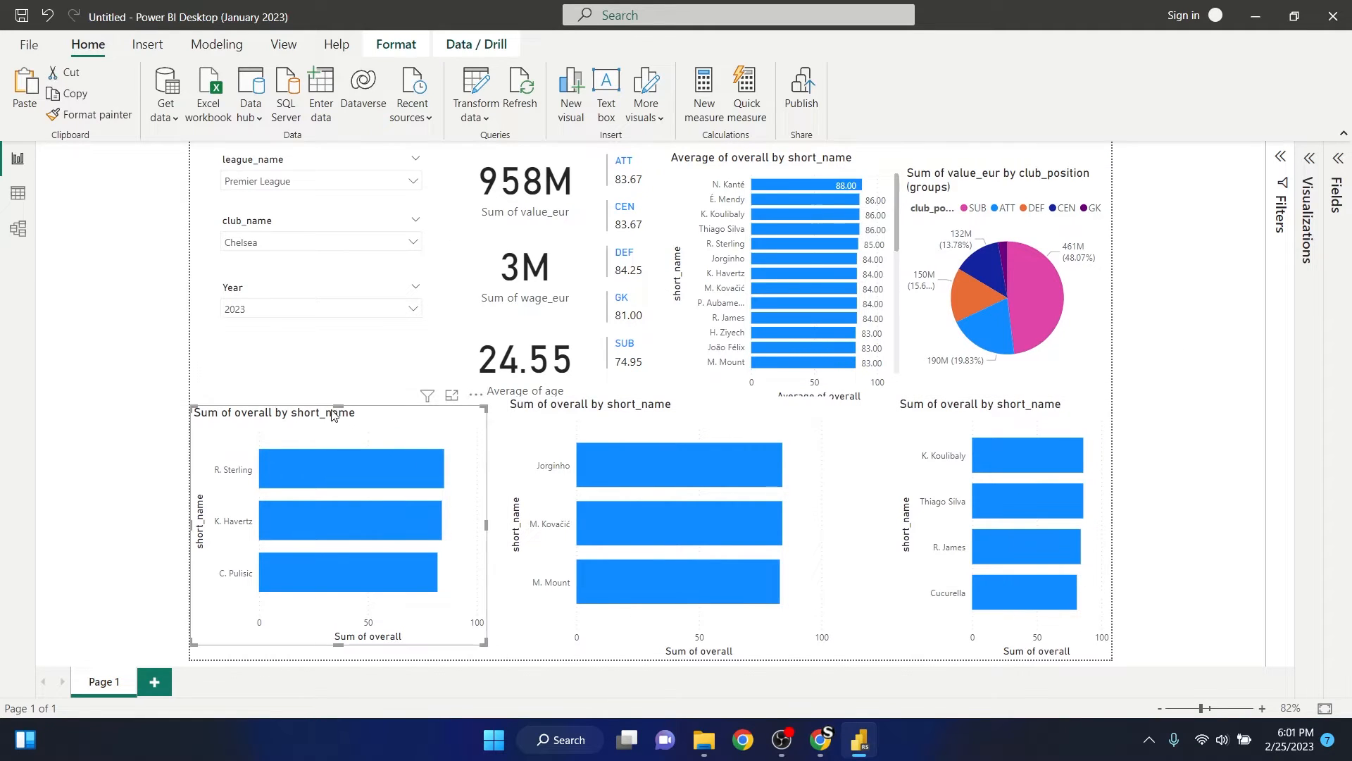
{"action": "left_click_drag", "start_coordinate": [333, 415], "coordinate": [334, 406]}
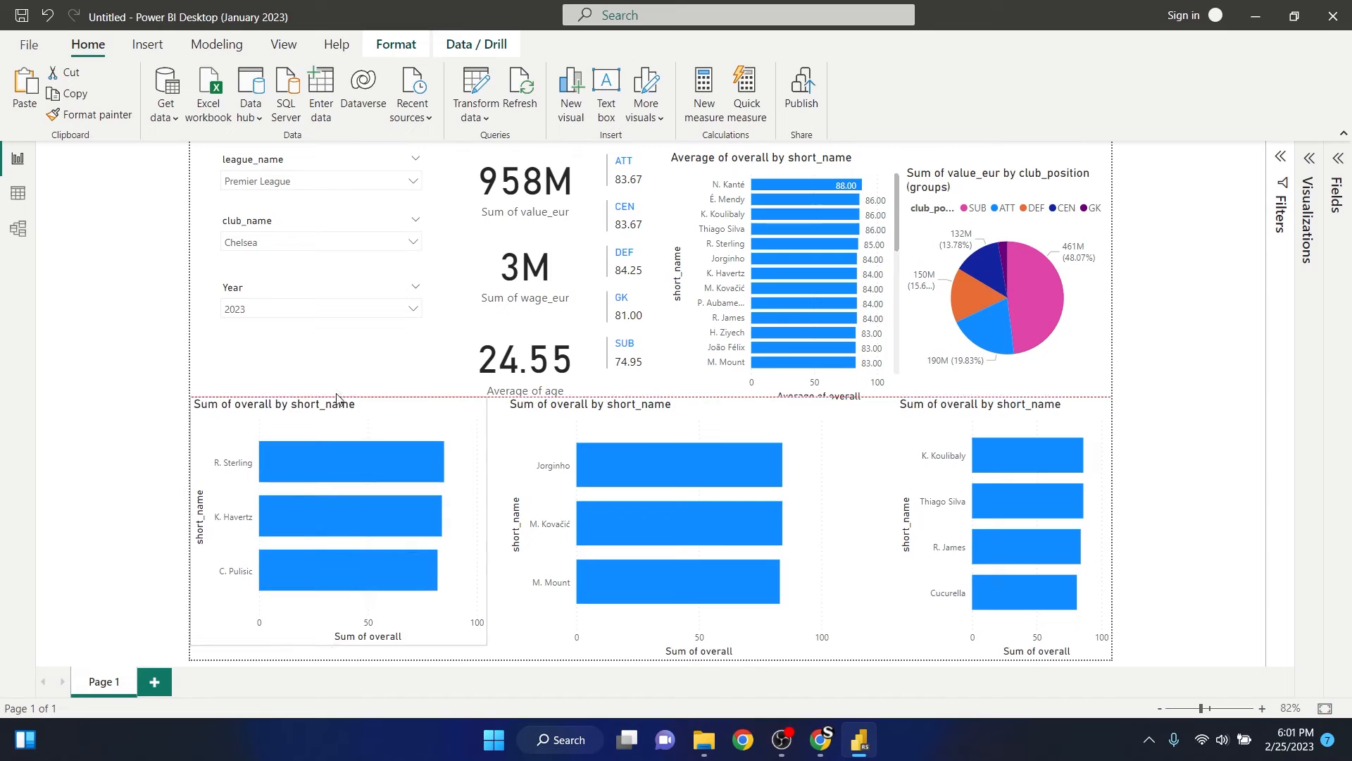
{"action": "left_click", "coordinate": [659, 428]}
{"action": "left_click_drag", "start_coordinate": [509, 527], "coordinate": [535, 534]}
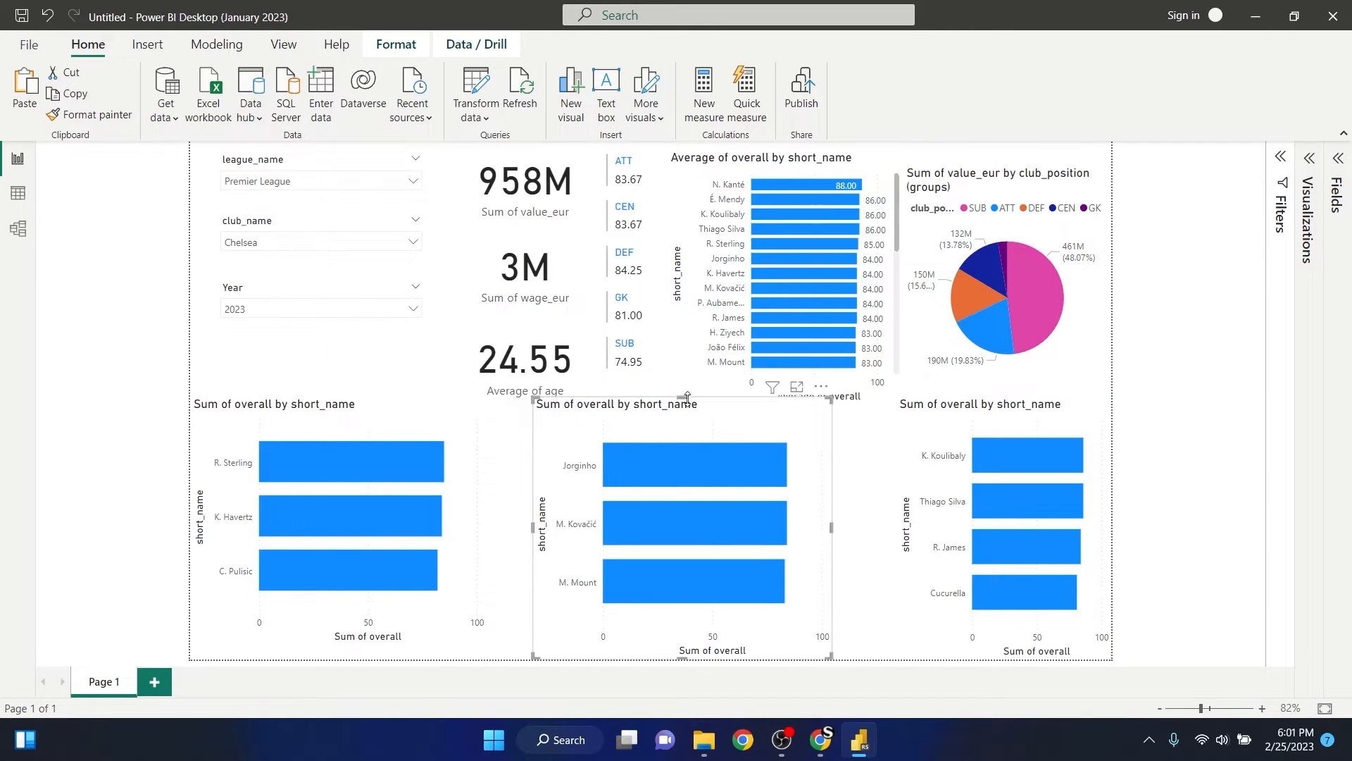
{"action": "left_click_drag", "start_coordinate": [687, 399], "coordinate": [688, 407]}
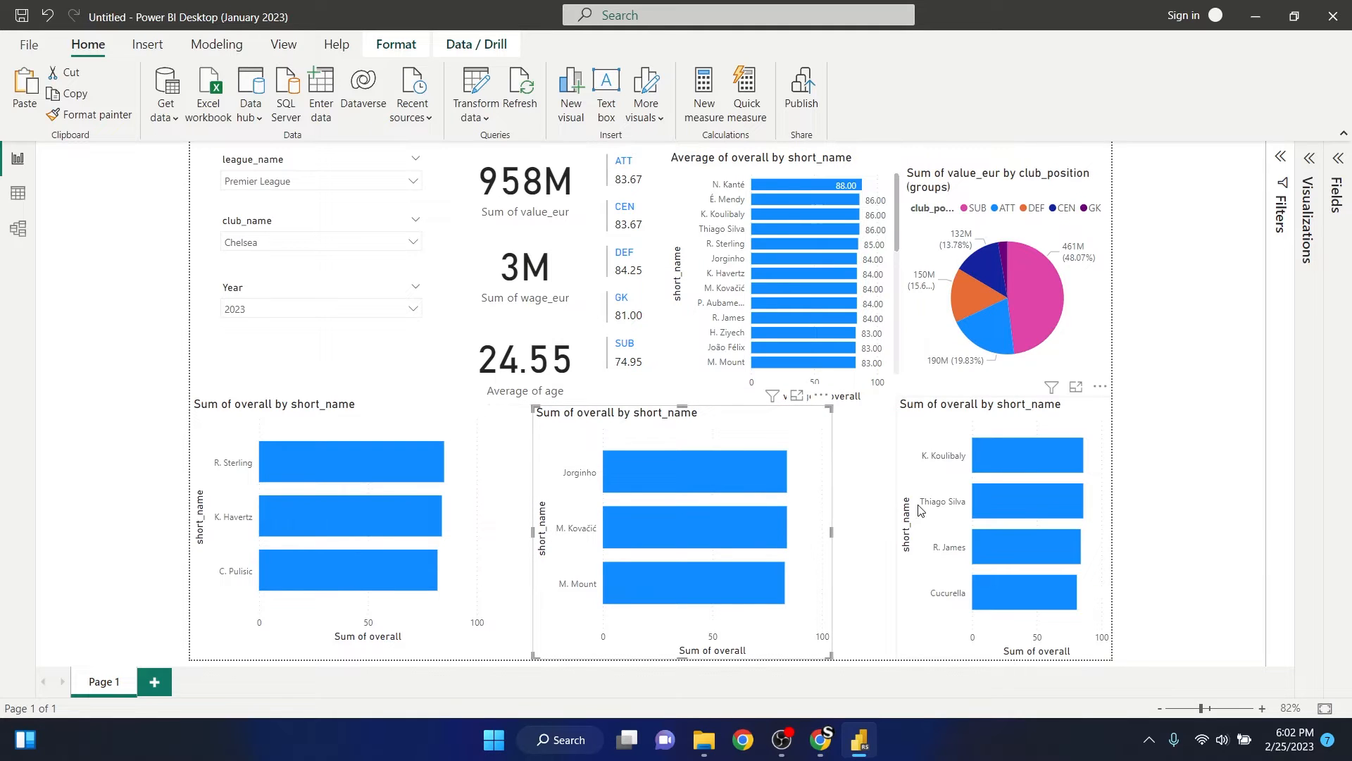
- Widen the DEF bar chart toward the CEN chart, lower its top edge slightly and deselect it
{"action": "left_click", "coordinate": [918, 446]}
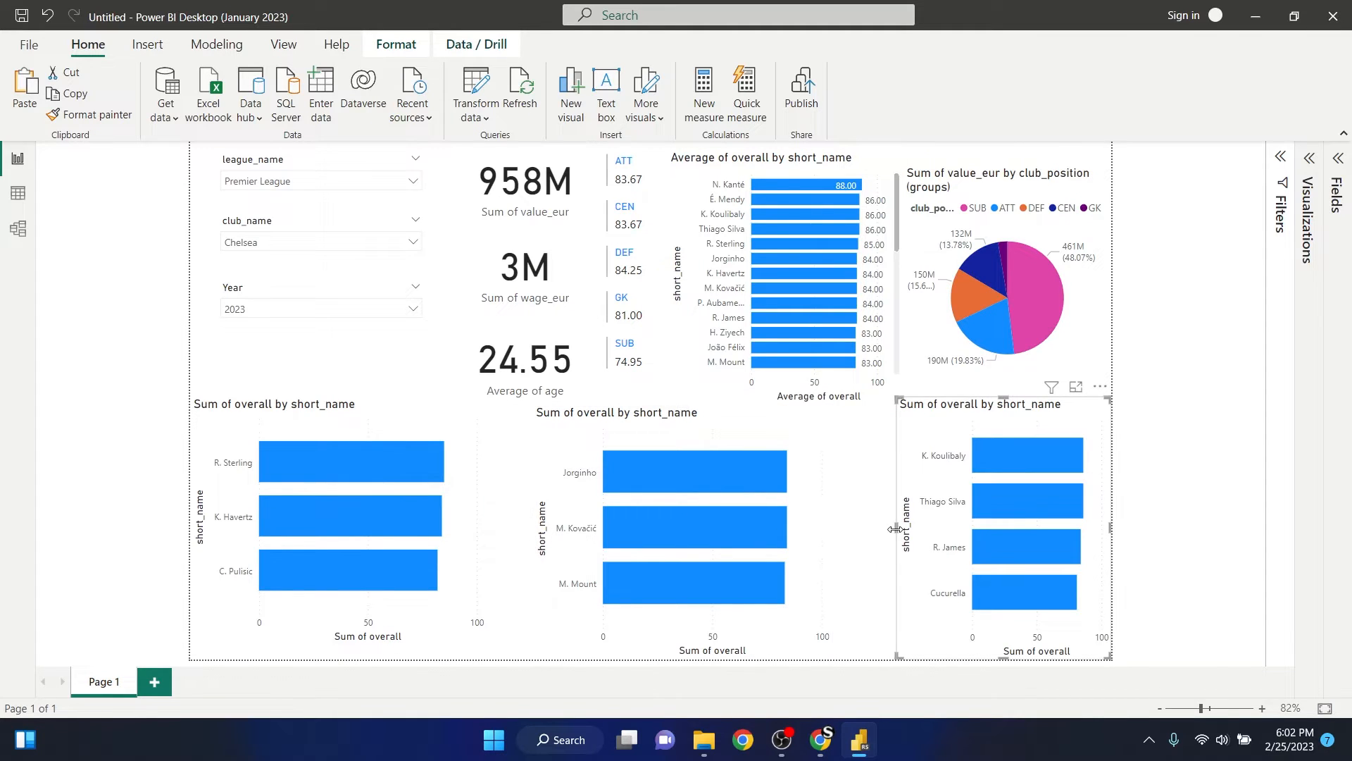
{"action": "left_click_drag", "start_coordinate": [896, 528], "coordinate": [842, 528]}
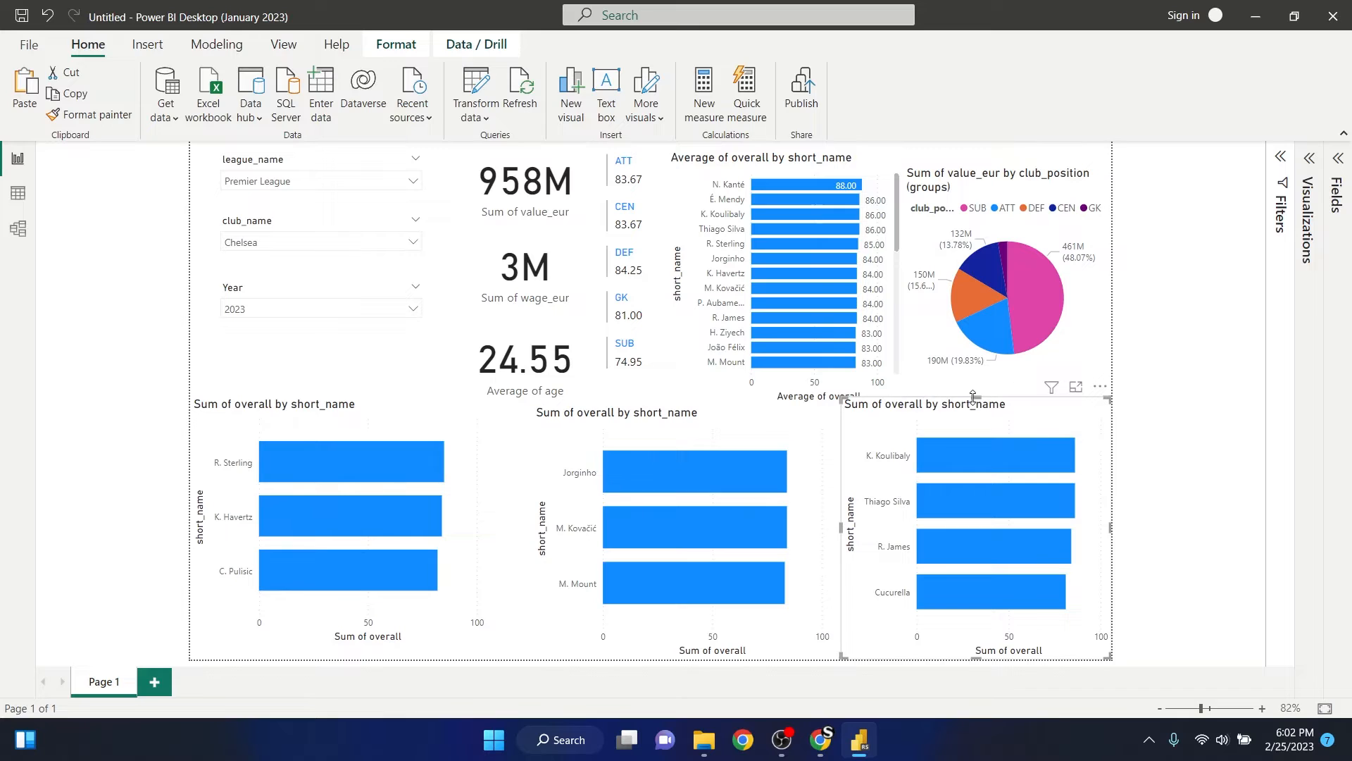
{"action": "left_click_drag", "start_coordinate": [973, 396], "coordinate": [973, 407]}
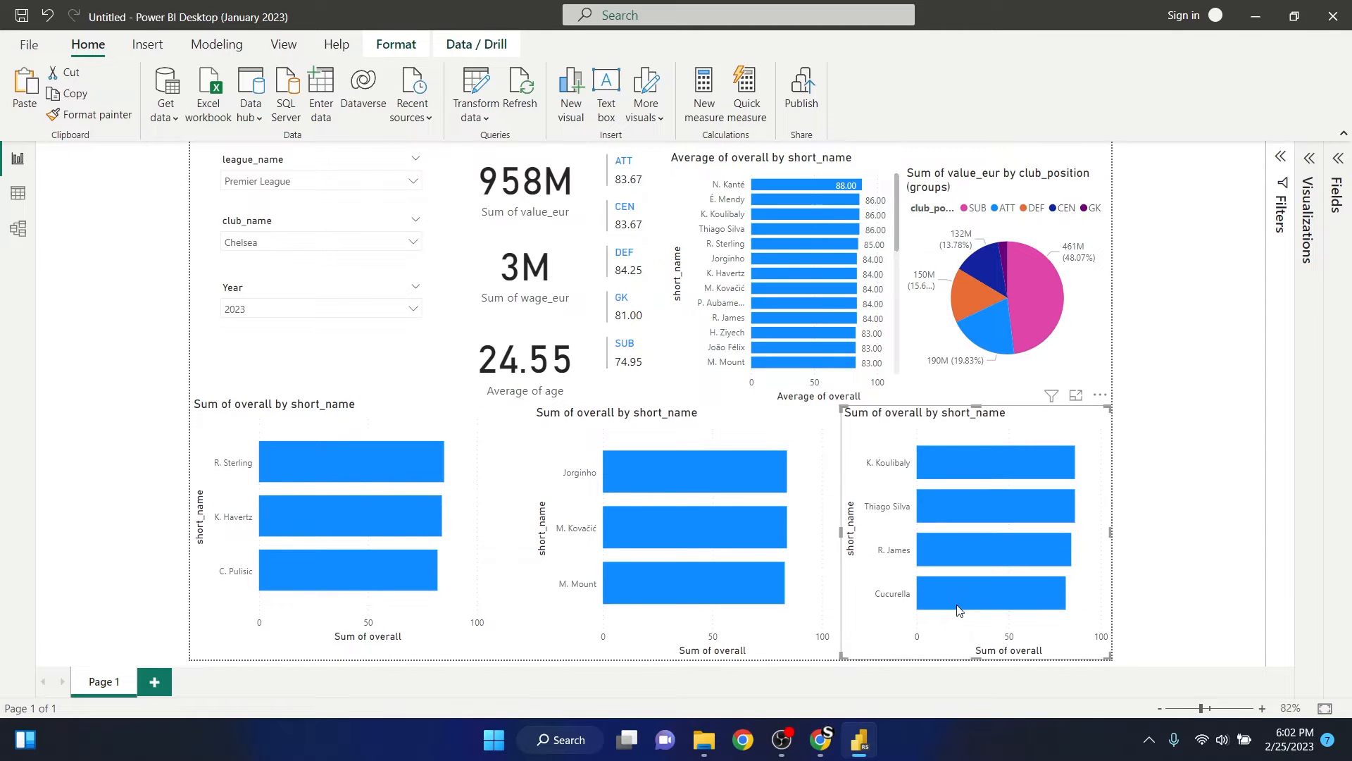
{"action": "mouse_move", "coordinate": [949, 591]}
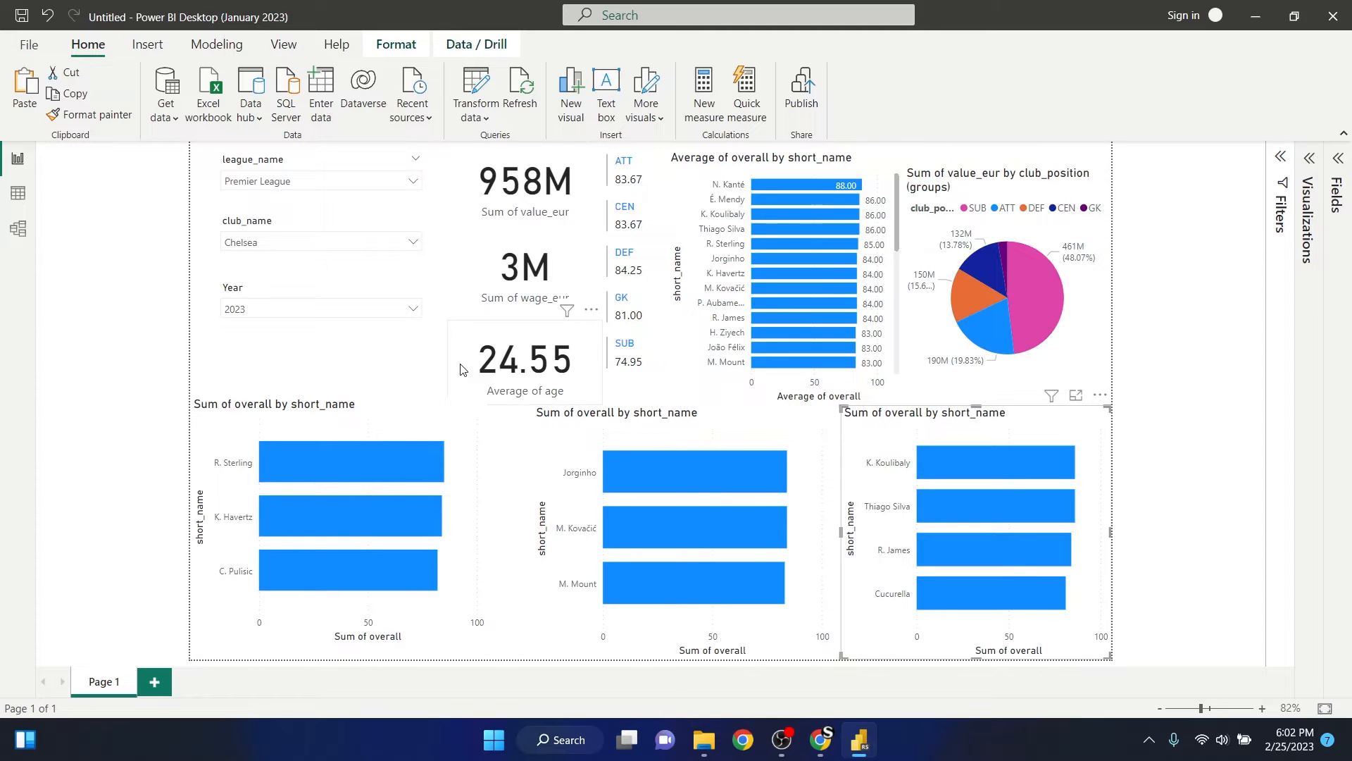
{"action": "left_click", "coordinate": [338, 366]}
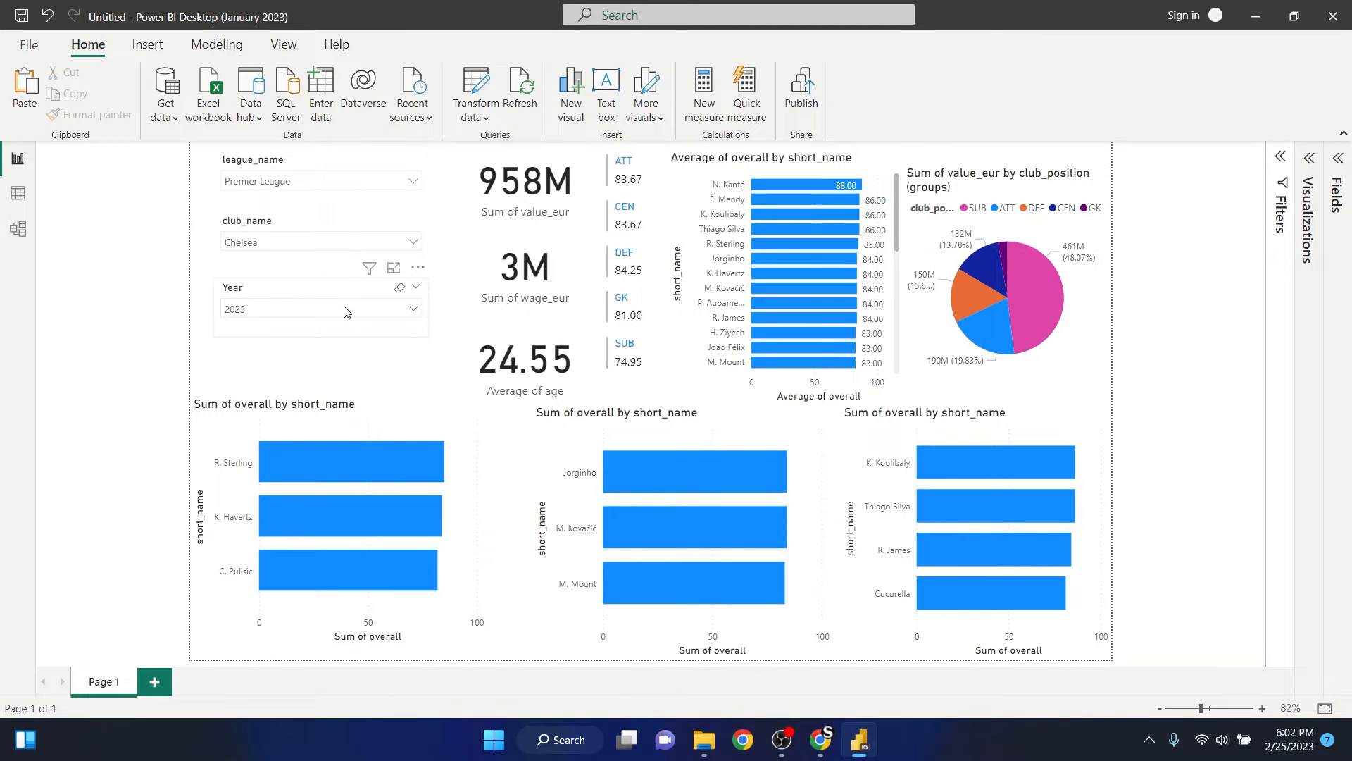
- Shift the league_name, club_name and Year slicers slightly to the left and deselect them
{"action": "left_click", "coordinate": [345, 170]}
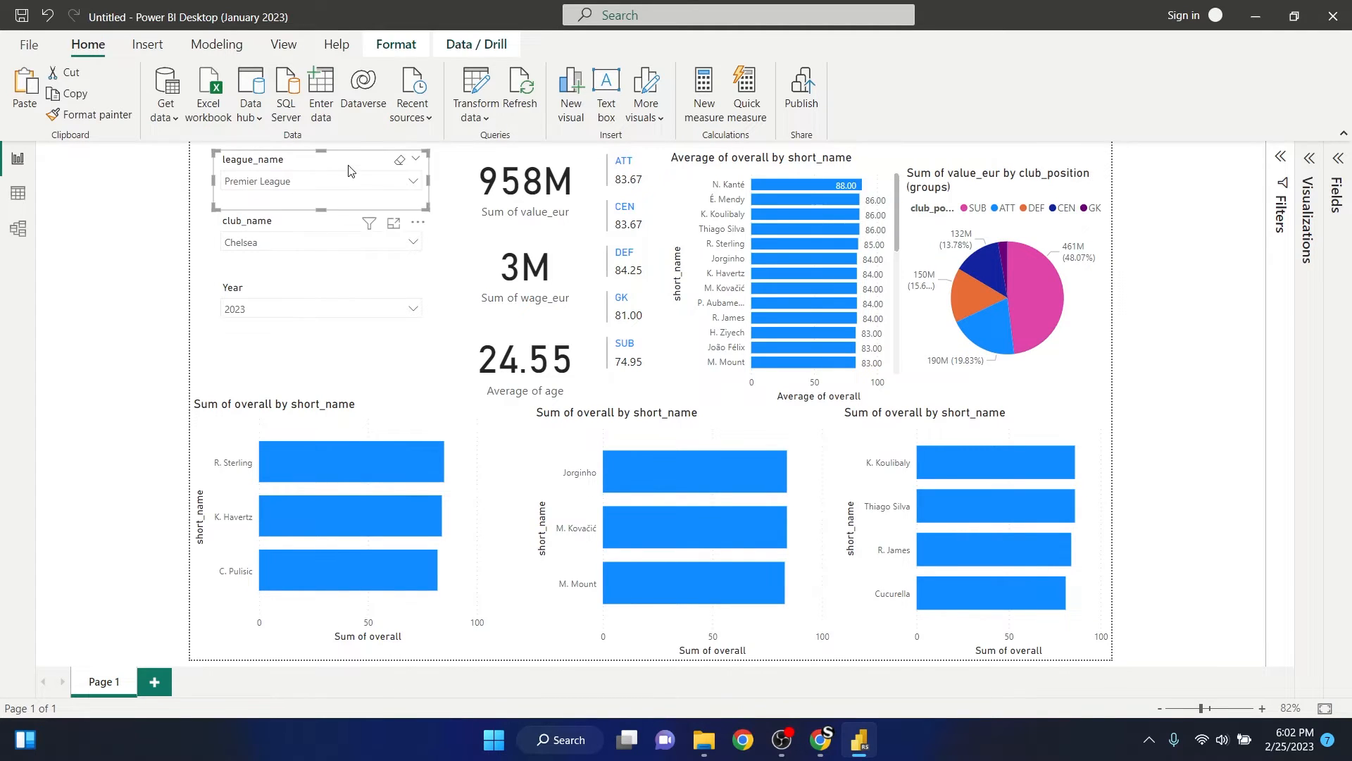
{"action": "left_click_drag", "start_coordinate": [349, 166], "coordinate": [336, 168]}
{"action": "left_click_drag", "start_coordinate": [325, 231], "coordinate": [313, 232]}
{"action": "left_click_drag", "start_coordinate": [329, 290], "coordinate": [317, 300]}
{"action": "left_click", "coordinate": [445, 206]}
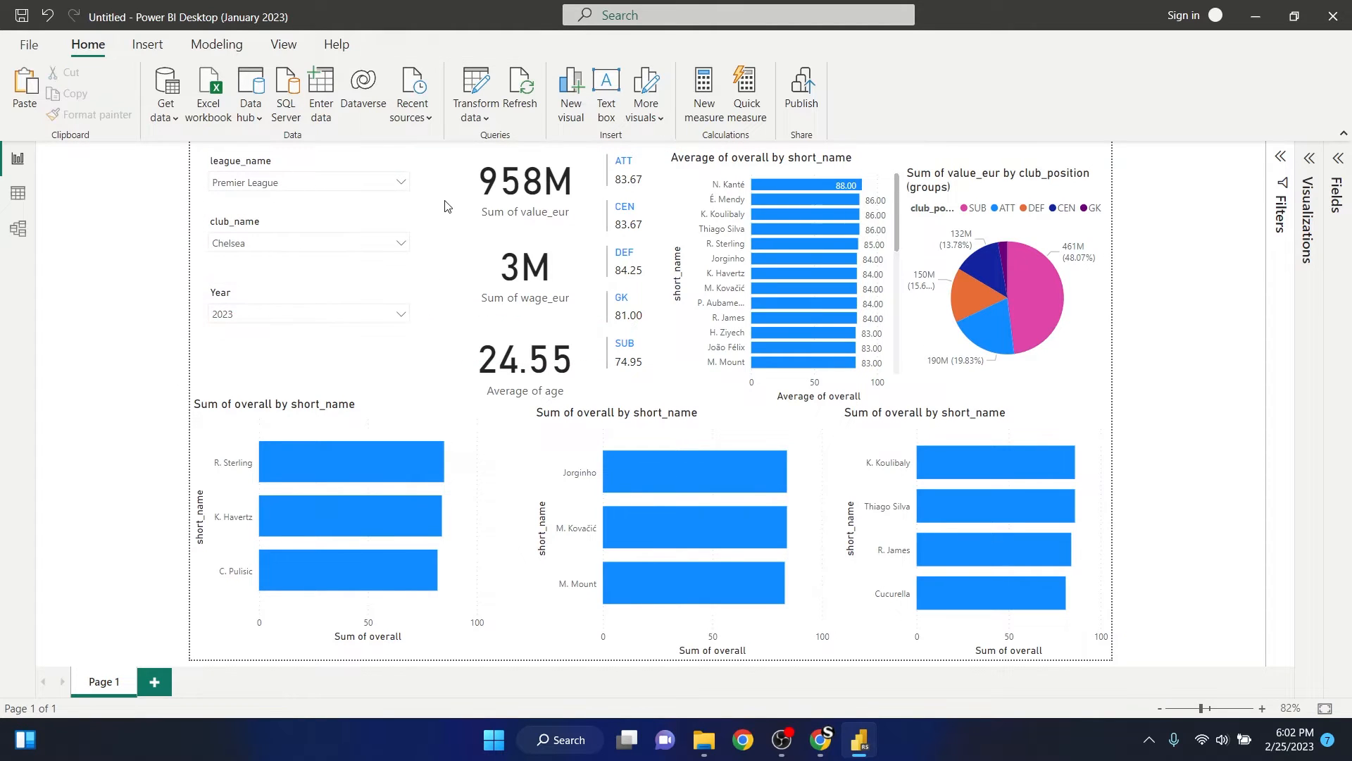
- Move the value, wage and age cards slightly toward the slicers and extend the ATT bar chart upward
{"action": "left_click_drag", "start_coordinate": [475, 181], "coordinate": [457, 190]}
{"action": "left_click_drag", "start_coordinate": [475, 263], "coordinate": [464, 265]}
{"action": "left_click_drag", "start_coordinate": [471, 340], "coordinate": [461, 279]}
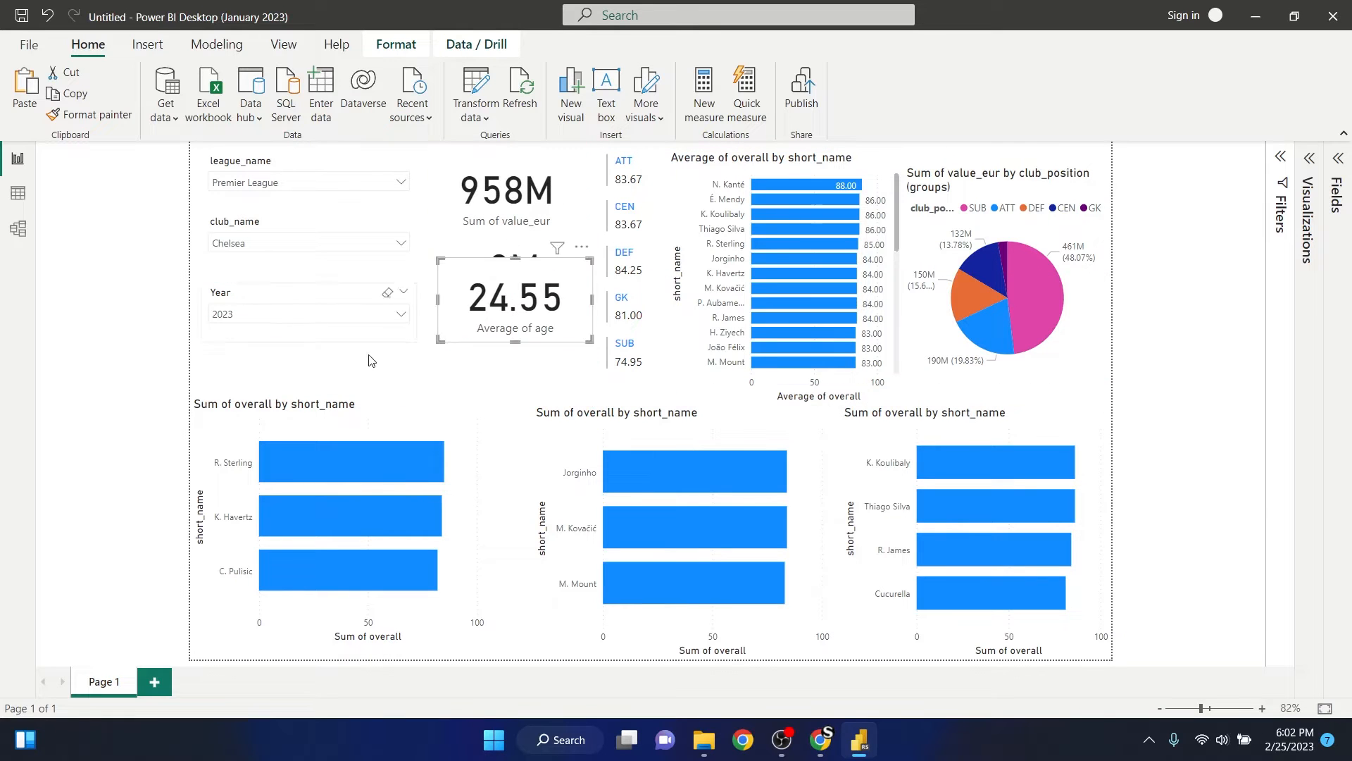
{"action": "left_click", "coordinate": [338, 396]}
{"action": "left_click_drag", "start_coordinate": [338, 395], "coordinate": [338, 375]}
{"action": "left_click_drag", "start_coordinate": [517, 274], "coordinate": [518, 330]}
- Shrink the wage_eur card by lowering its top edge and narrowing its right side, and deselect it
{"action": "left_click", "coordinate": [511, 245]}
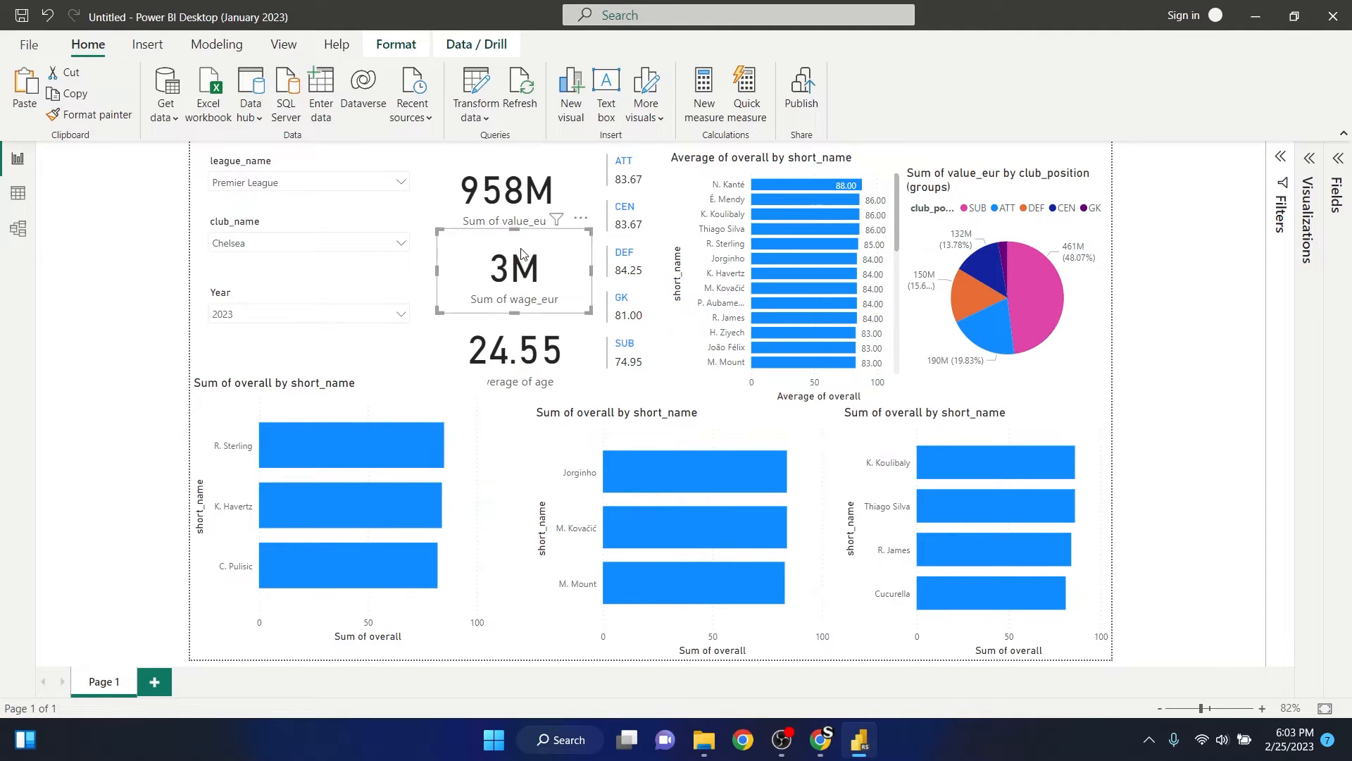
{"action": "left_click_drag", "start_coordinate": [514, 229], "coordinate": [514, 237]}
{"action": "left_click_drag", "start_coordinate": [592, 274], "coordinate": [576, 274]}
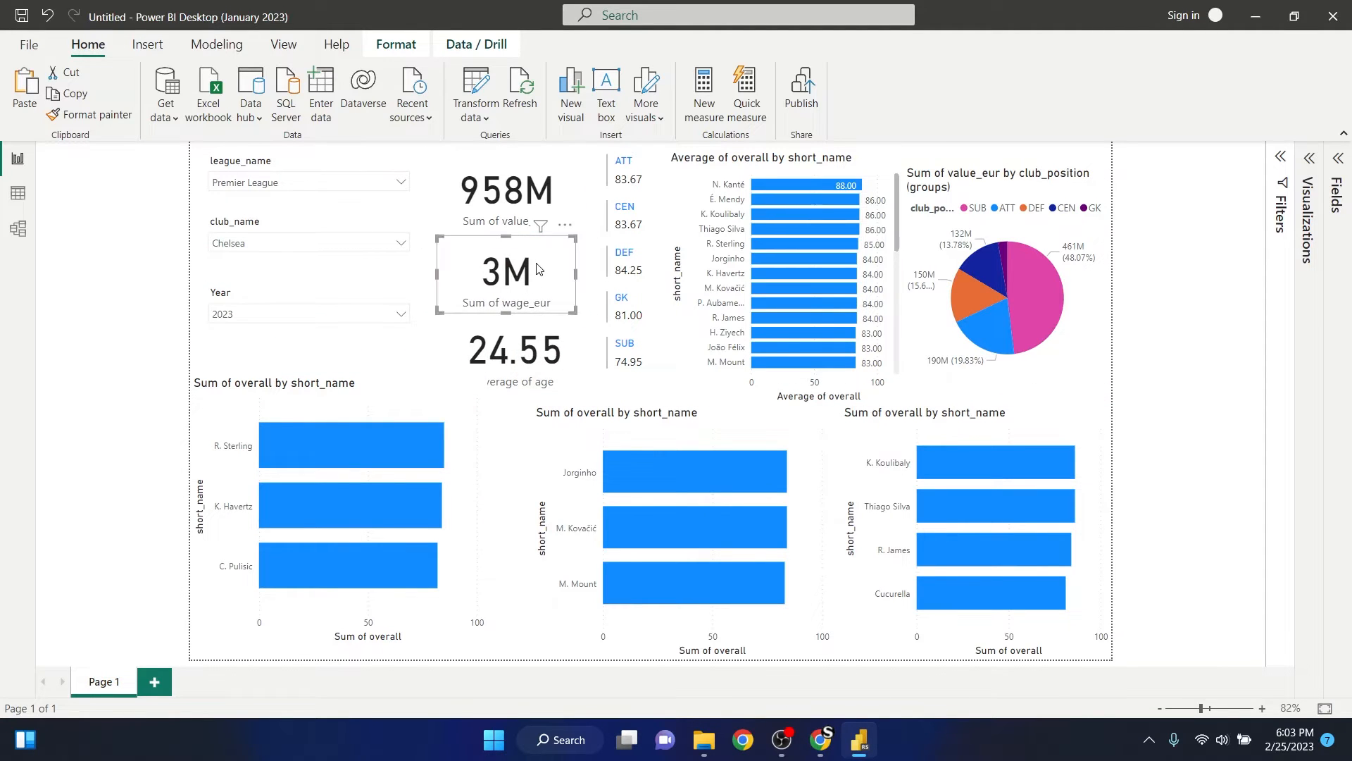
{"action": "left_click", "coordinate": [507, 431]}
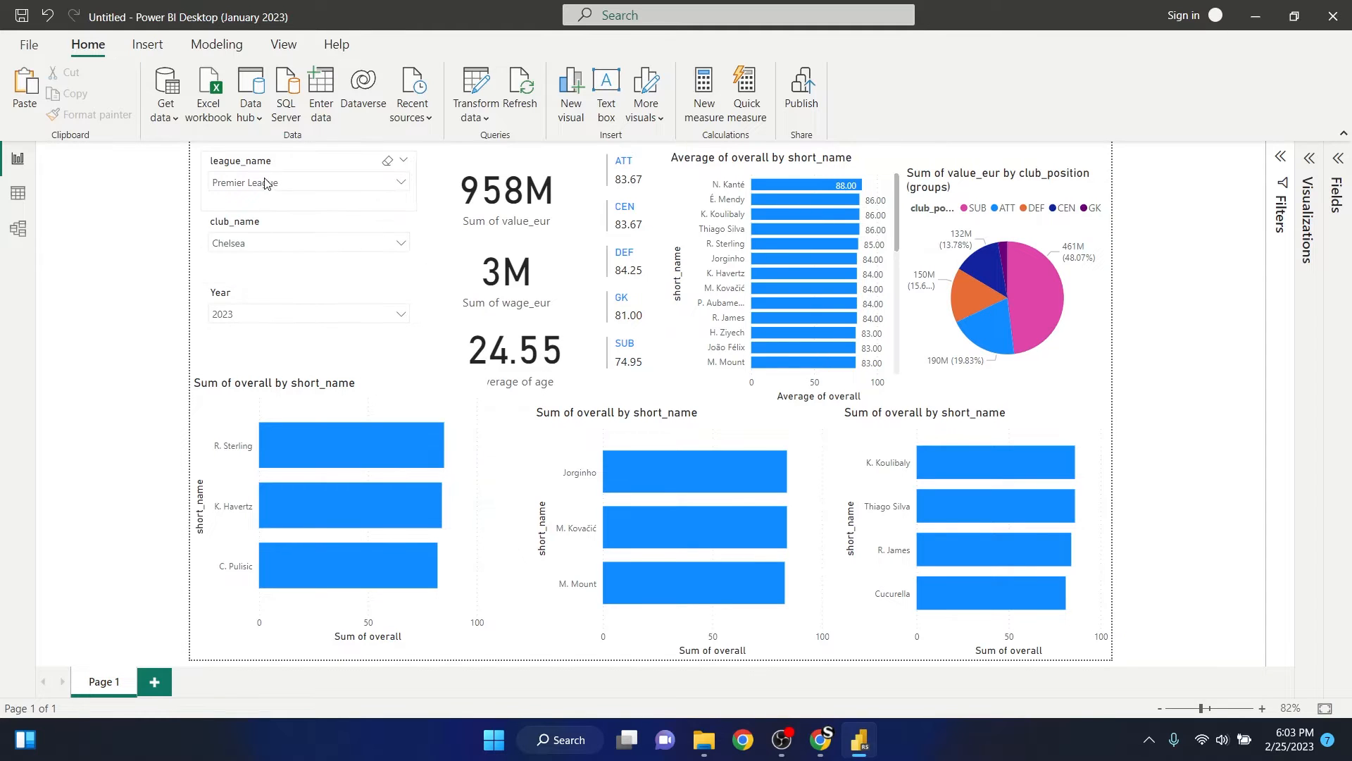
- Change the header title of the league_name slicer to Liga
{"action": "left_click", "coordinate": [318, 164]}
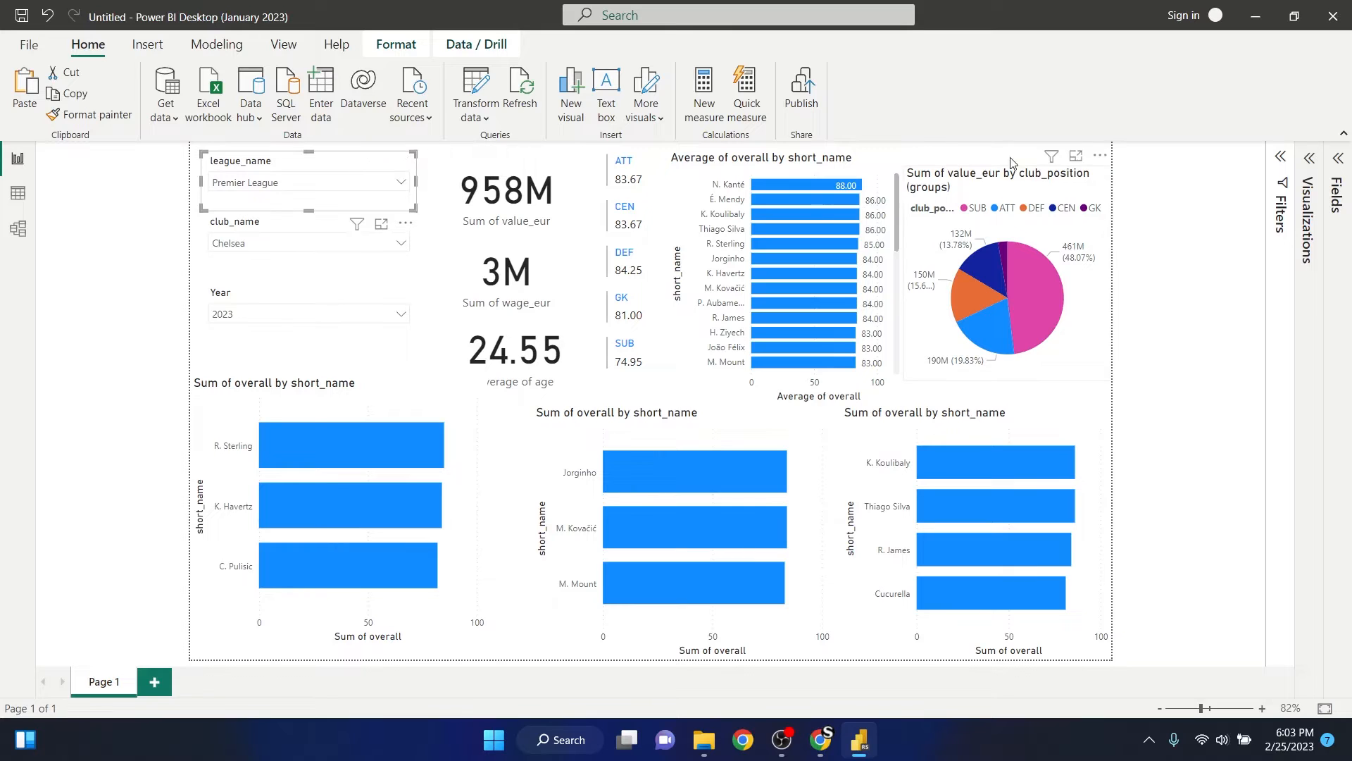
{"action": "left_click", "coordinate": [1301, 187]}
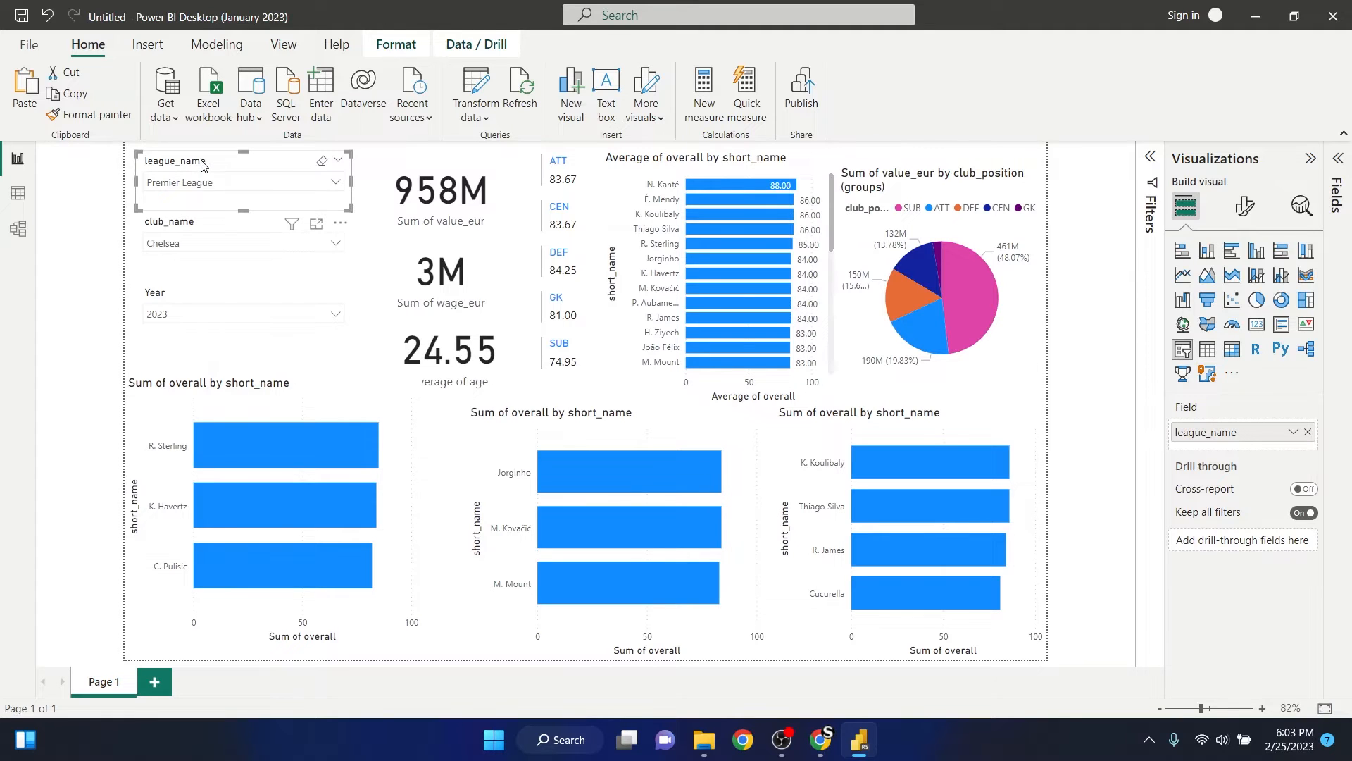
{"action": "left_click", "coordinate": [1247, 207]}
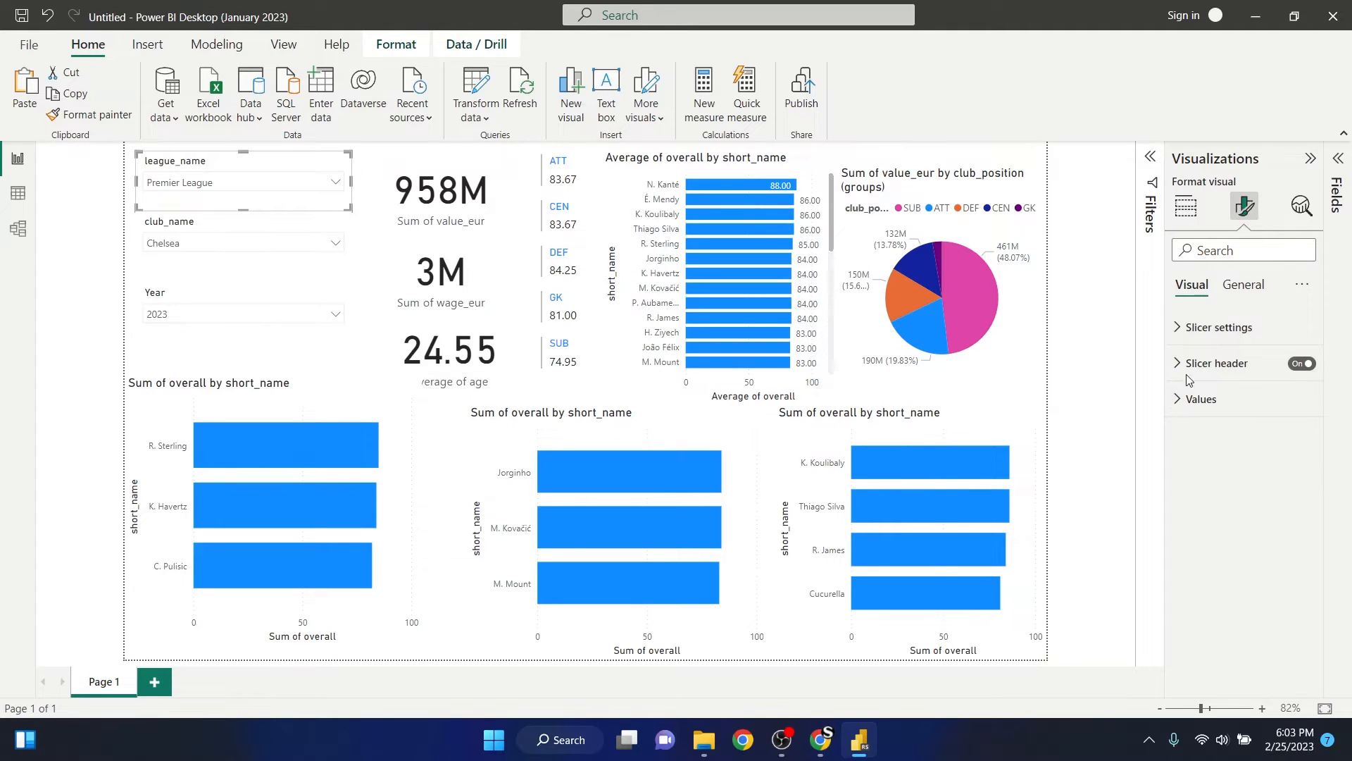
{"action": "left_click", "coordinate": [1243, 285]}
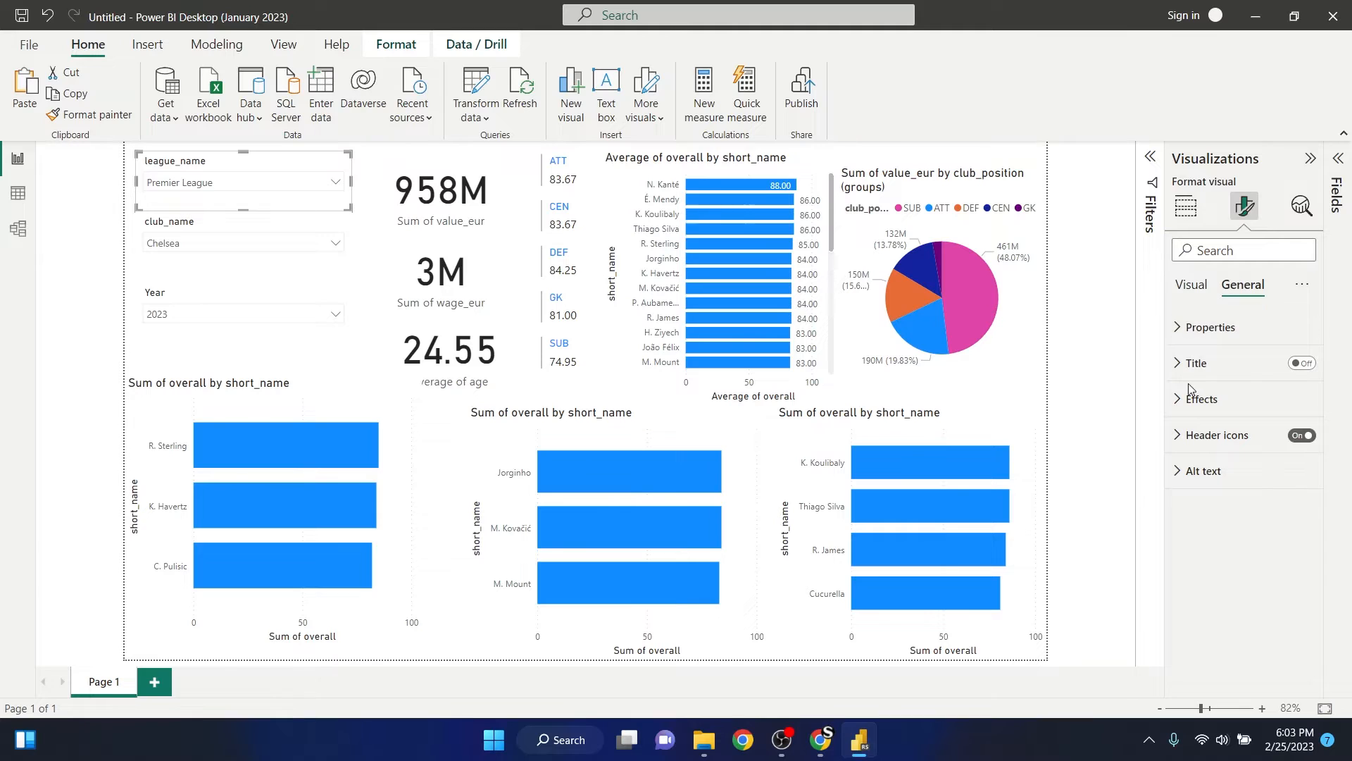
{"action": "left_click", "coordinate": [1192, 286]}
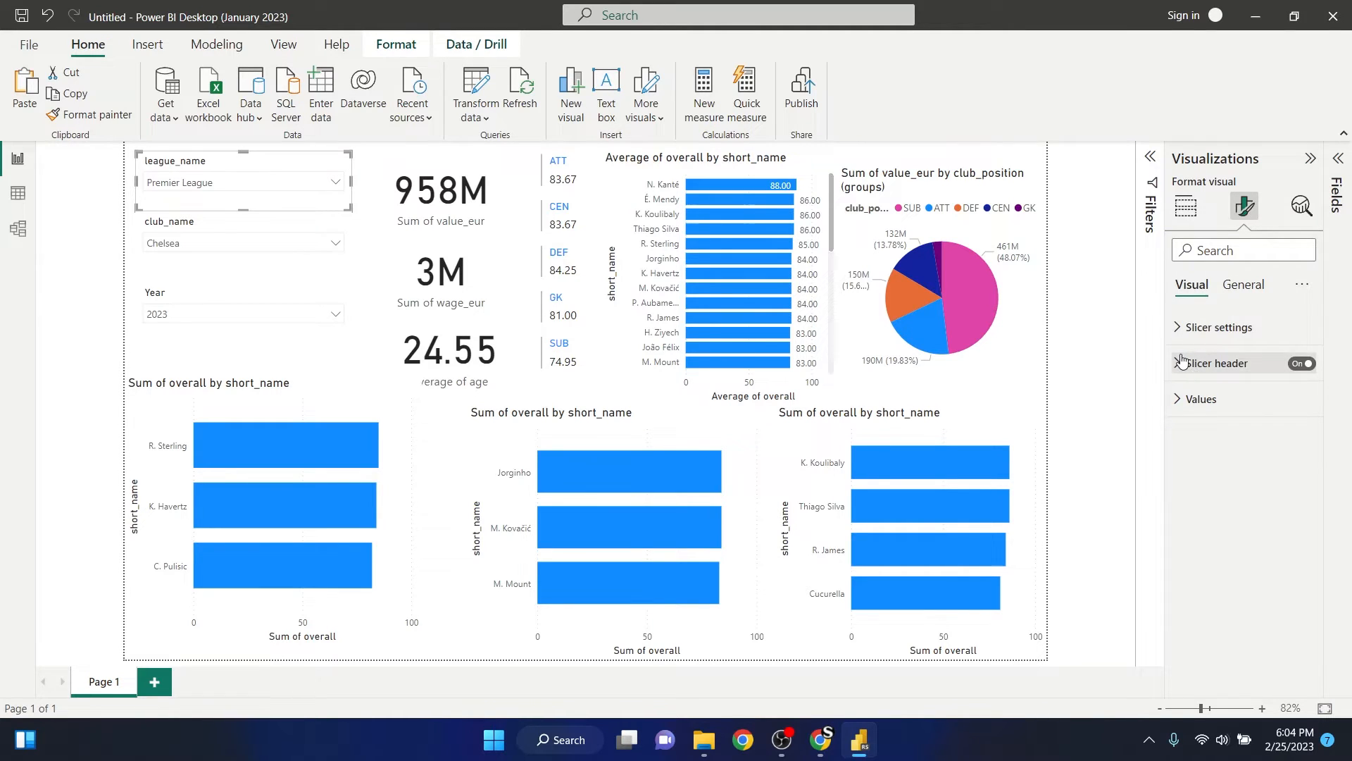
{"action": "left_click", "coordinate": [1181, 329]}
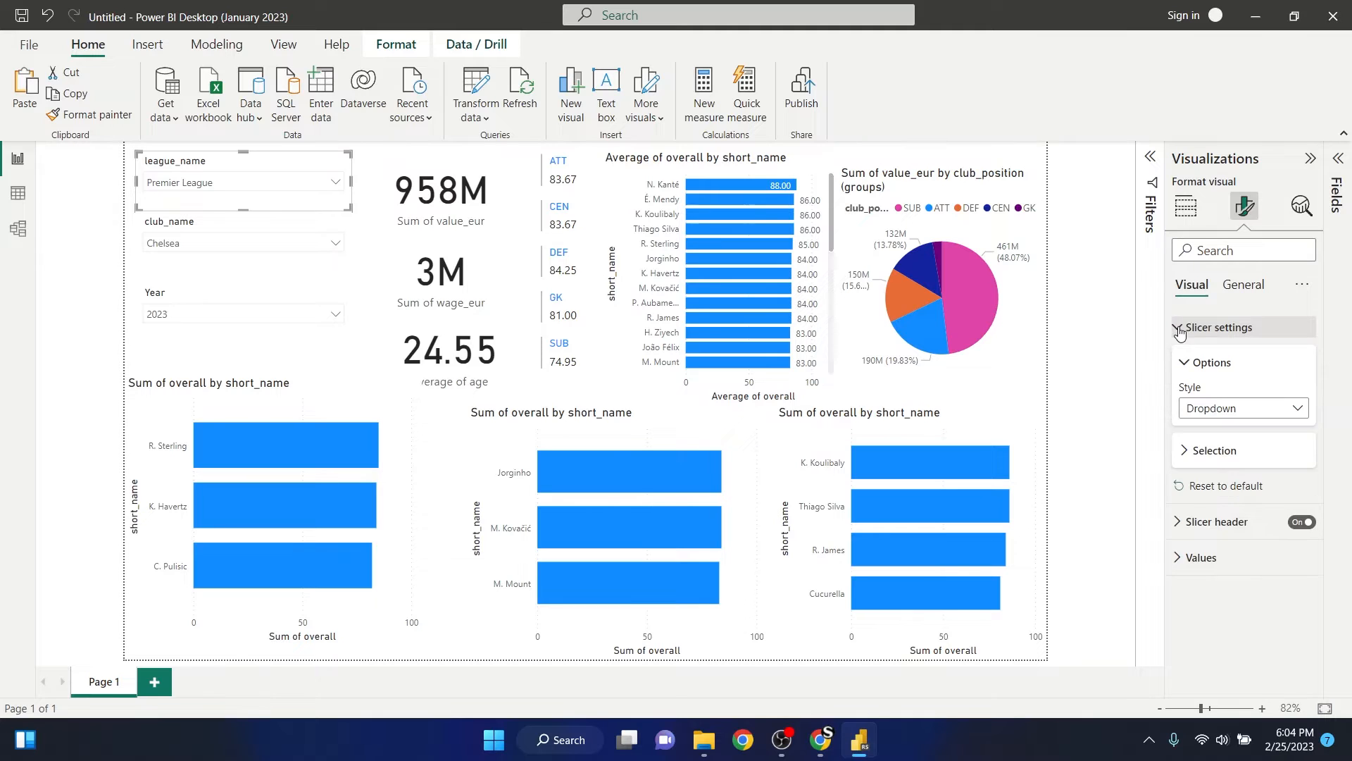
{"action": "left_click", "coordinate": [1181, 330]}
{"action": "left_click", "coordinate": [1180, 367]}
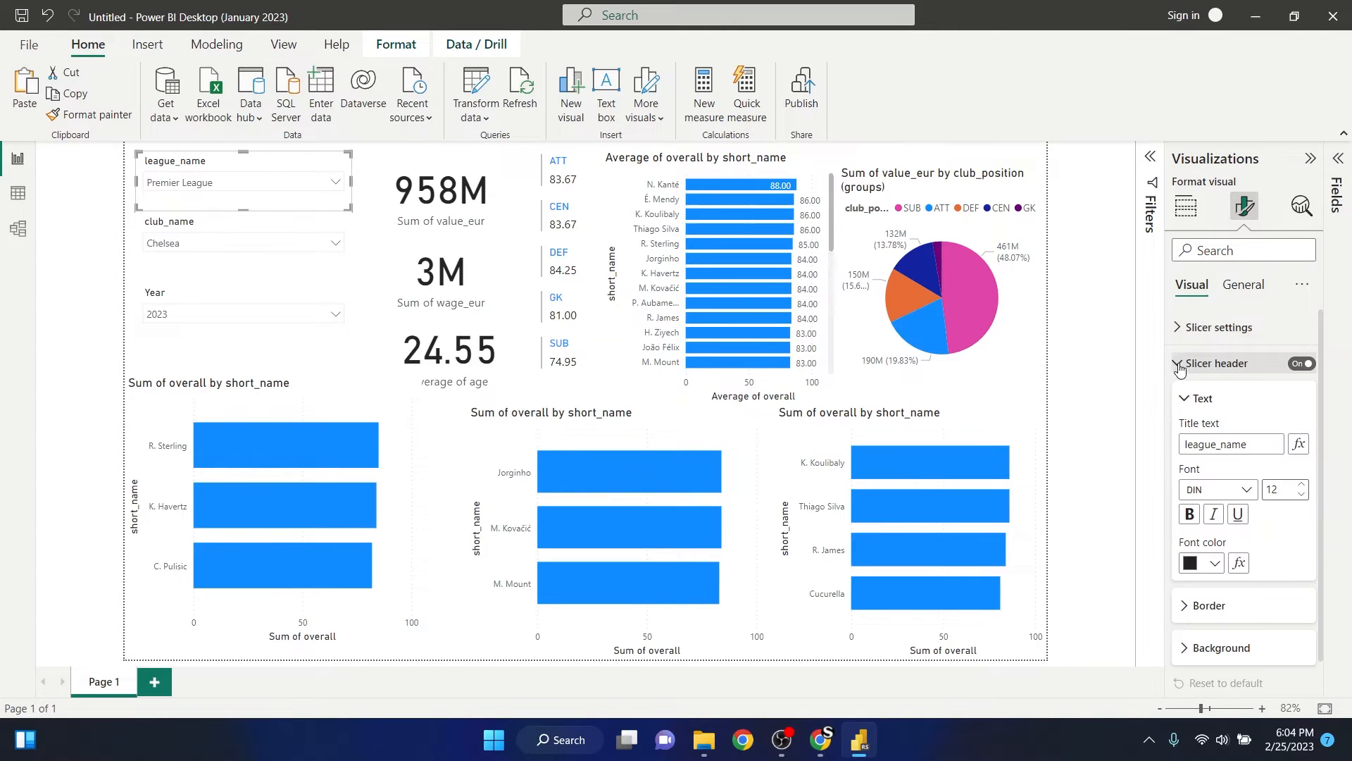
{"action": "scroll", "coordinate": [1226, 416], "scroll_direction": "down", "scroll_amount": 1}
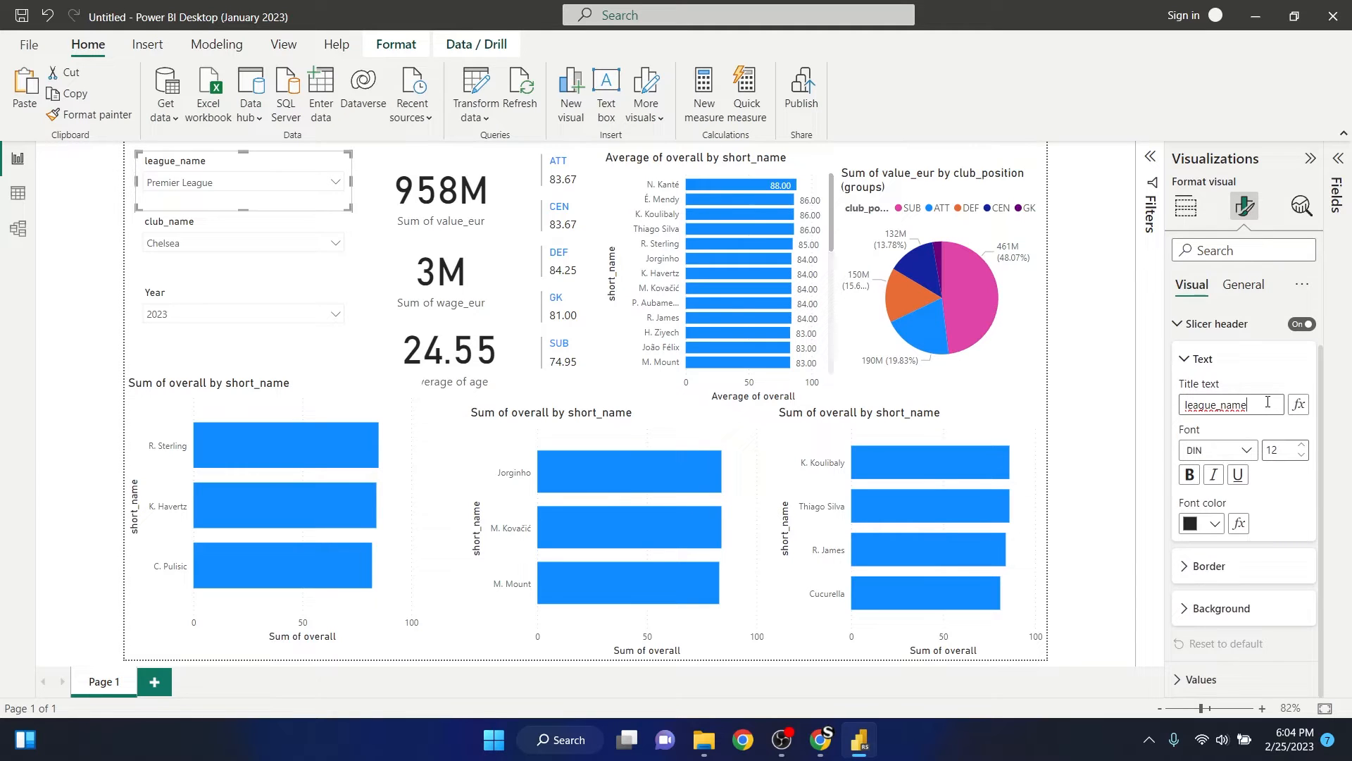
{"action": "double_click", "coordinate": [1244, 403]}
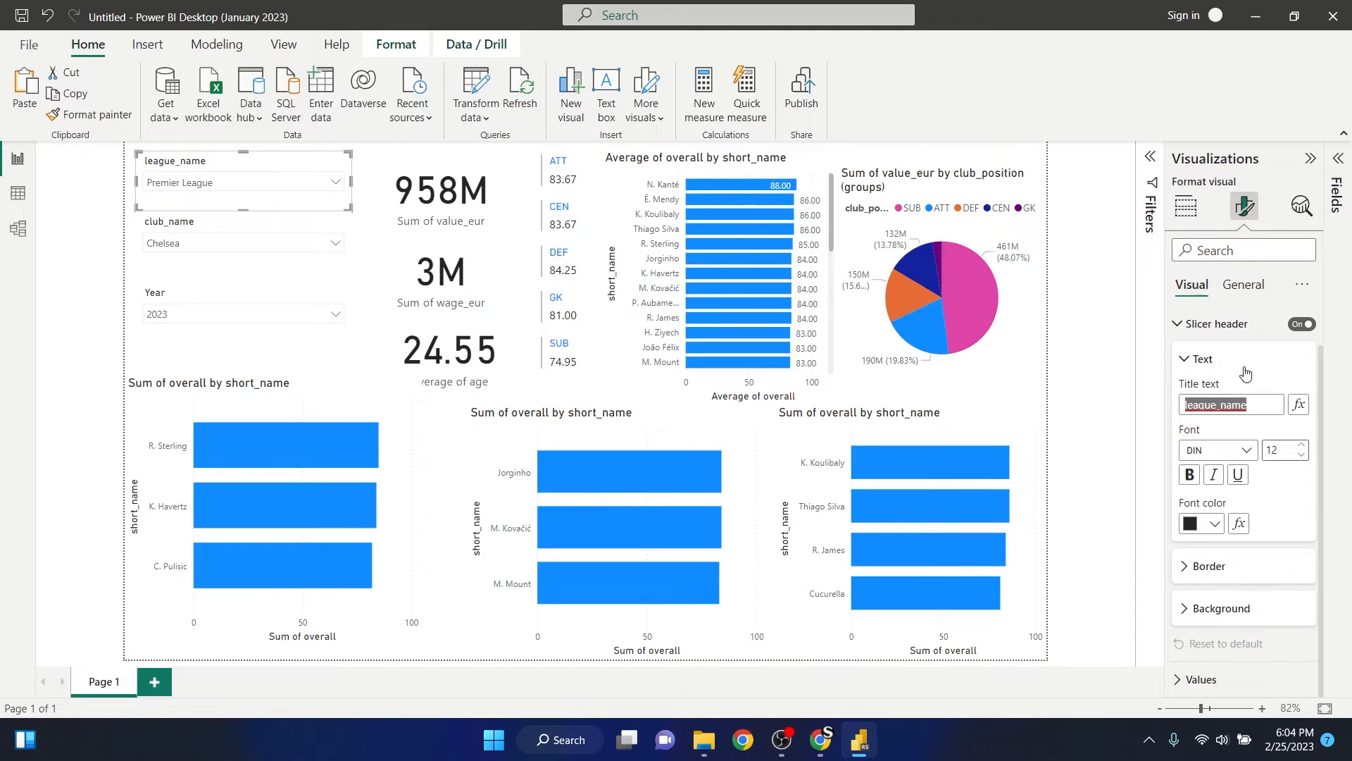
{"action": "type", "text": "Liga"}
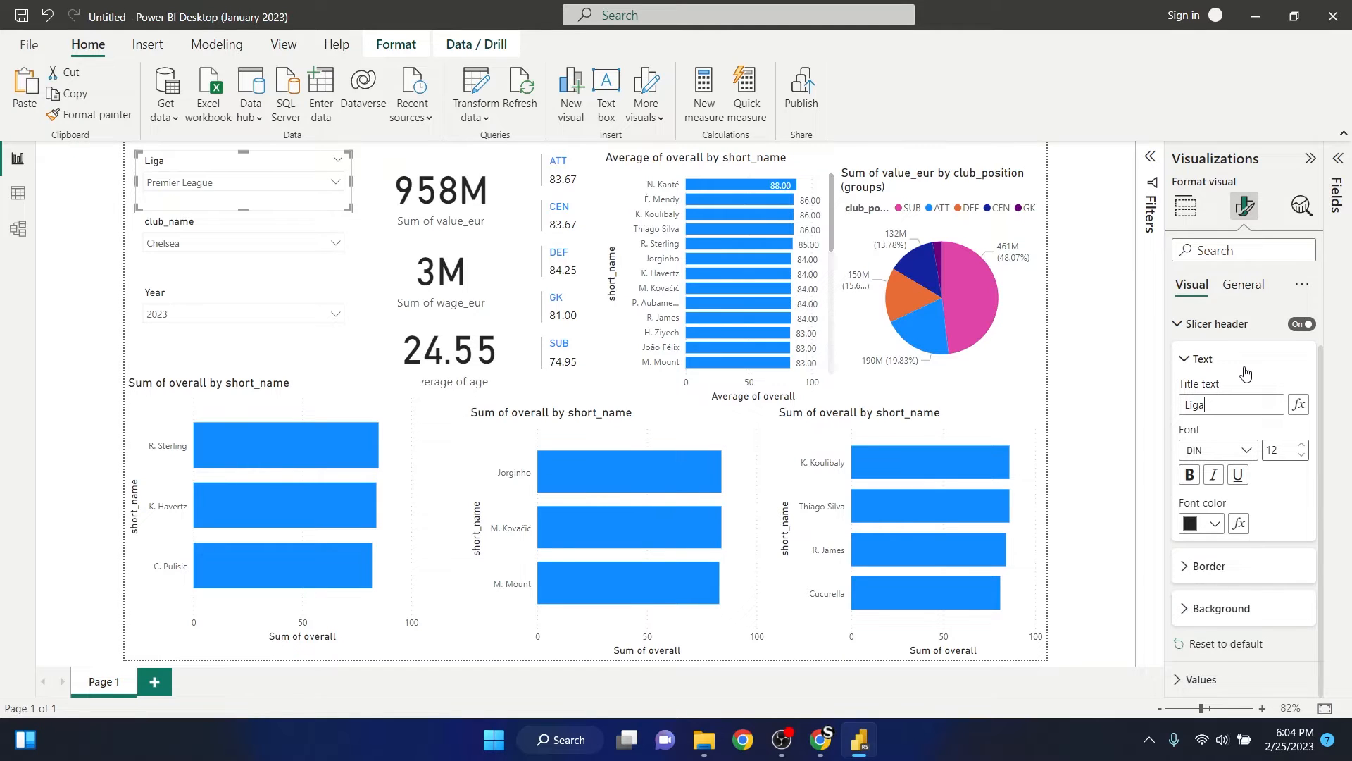
- Make the Liga slicer's header text bold and set its font size to 20
{"action": "left_click", "coordinate": [1190, 475]}
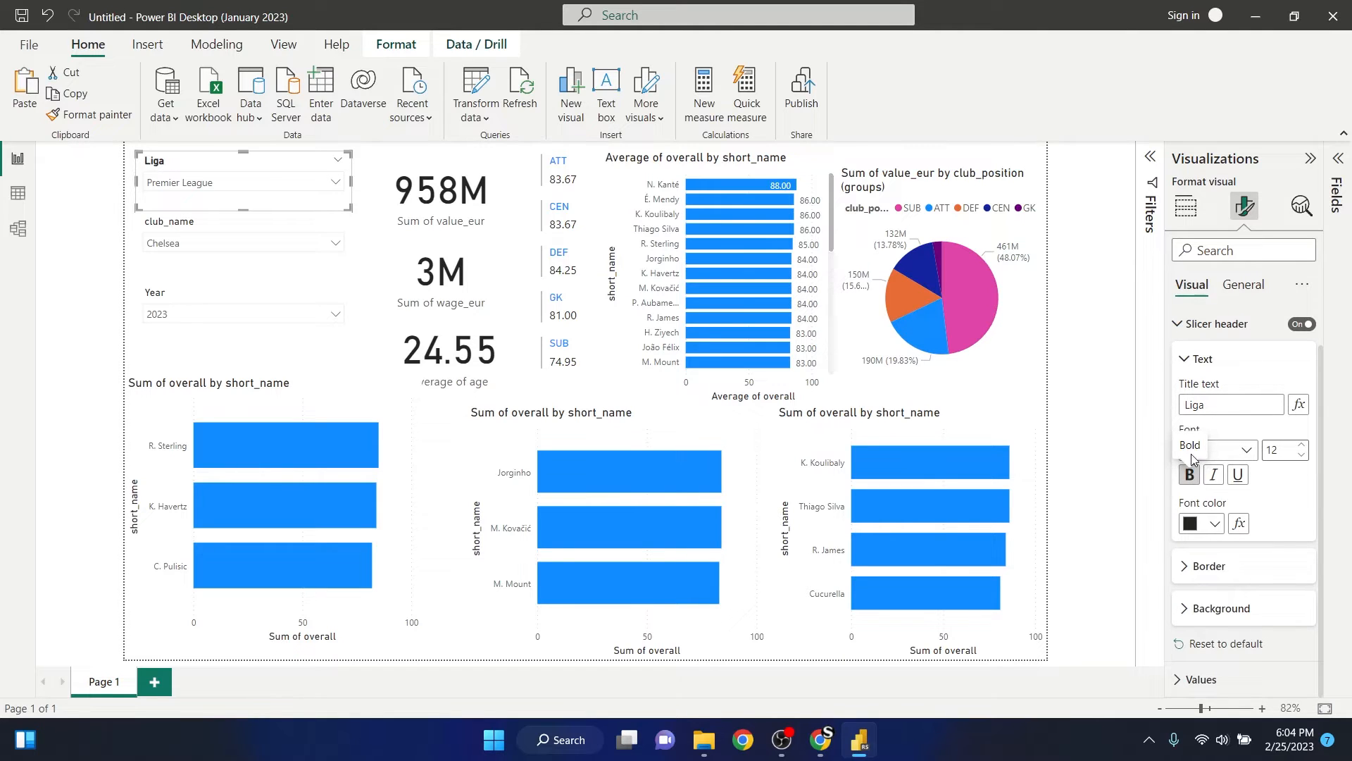
{"action": "left_click", "coordinate": [1302, 445]}
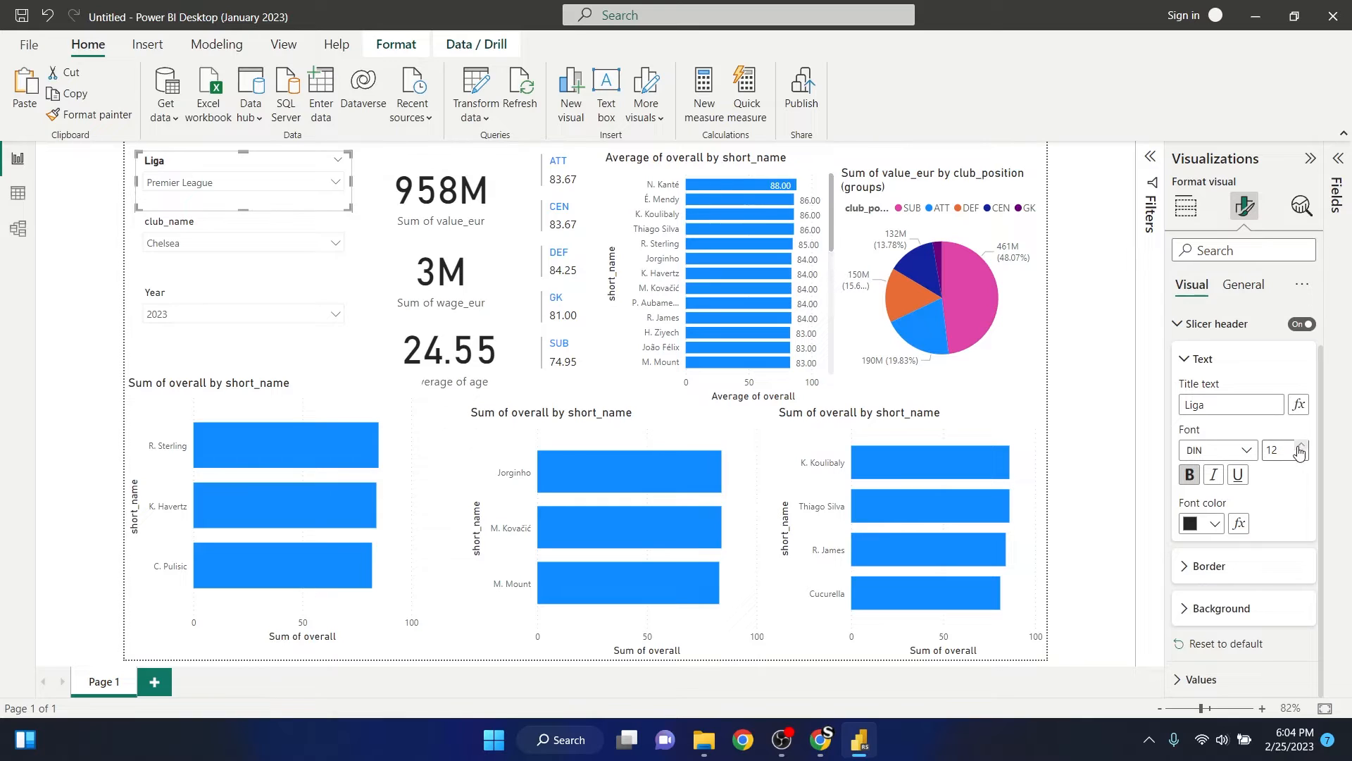
{"action": "left_click", "coordinate": [1303, 445]}
{"action": "left_click", "coordinate": [1302, 446]}
{"action": "left_click", "coordinate": [1302, 445]}
{"action": "left_click", "coordinate": [1302, 445]}
{"action": "left_click", "coordinate": [1303, 446]}
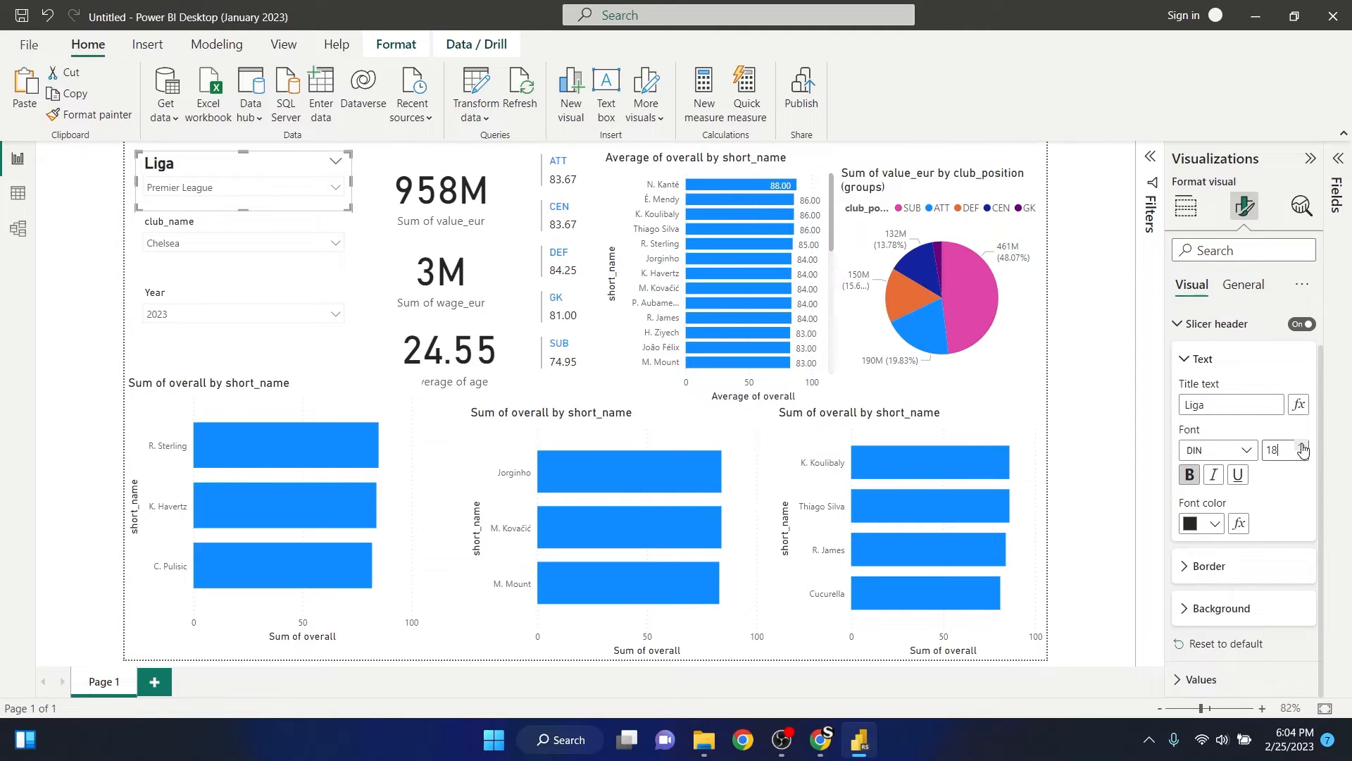
{"action": "left_click", "coordinate": [1303, 445]}
{"action": "left_click", "coordinate": [1303, 445]}
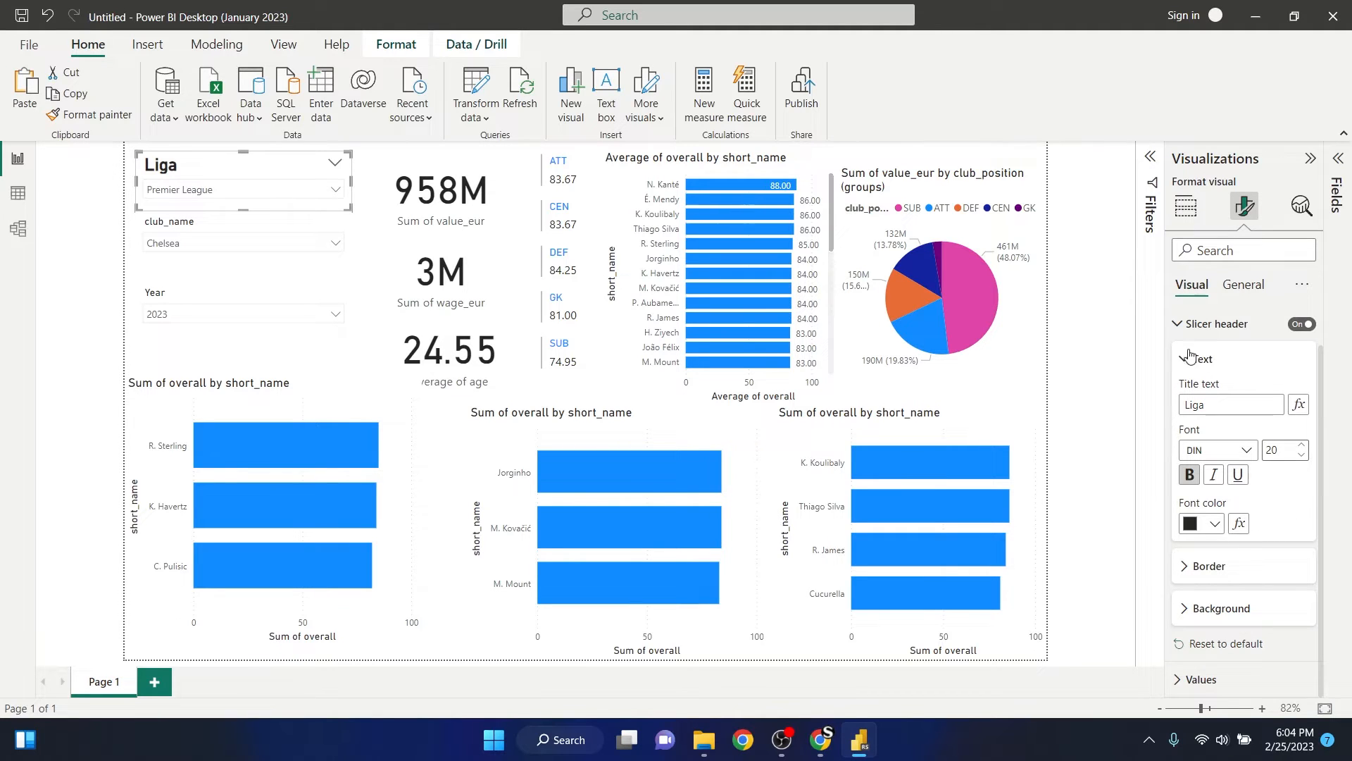
- Retitle the club_name slicer header as Club and format it bold at font size 20
{"action": "left_click", "coordinate": [214, 228]}
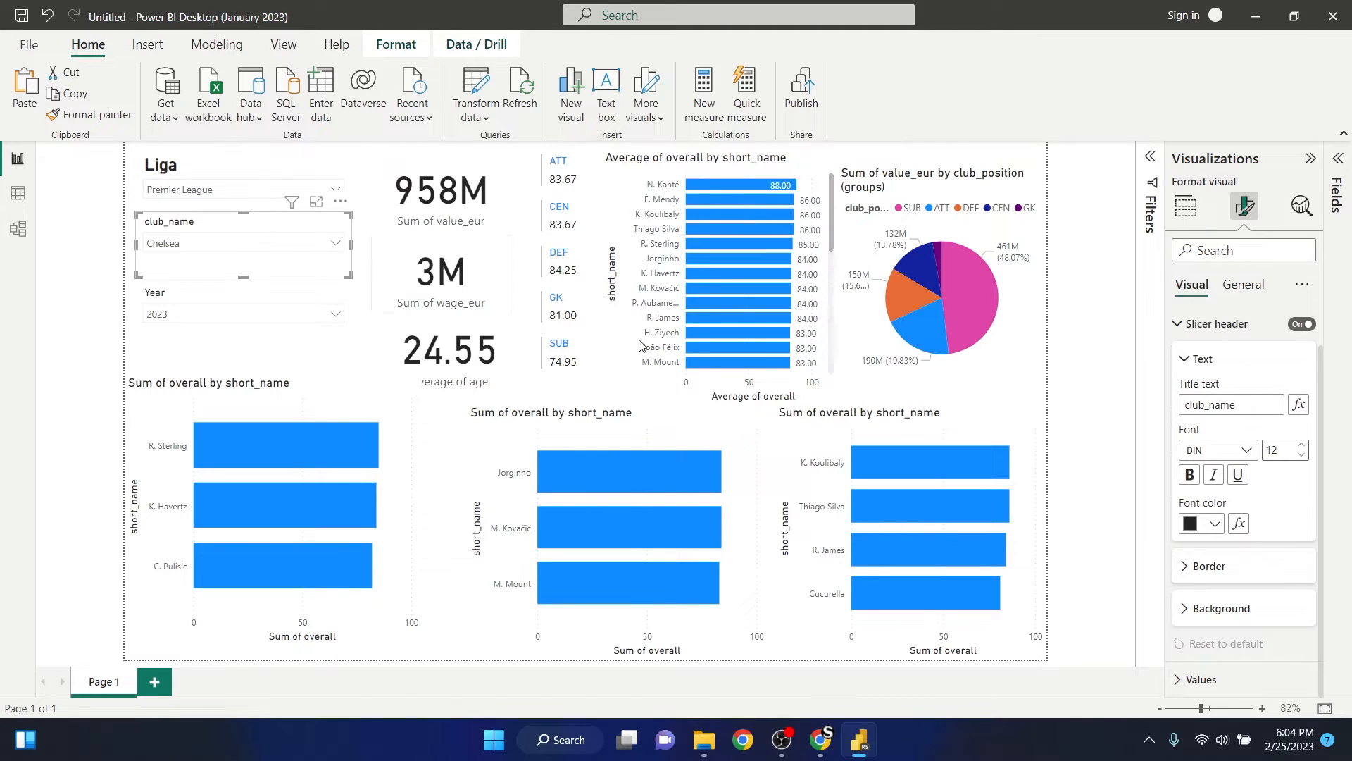
{"action": "left_click_drag", "start_coordinate": [1241, 402], "coordinate": [1171, 400]}
{"action": "type", "text": "Club"}
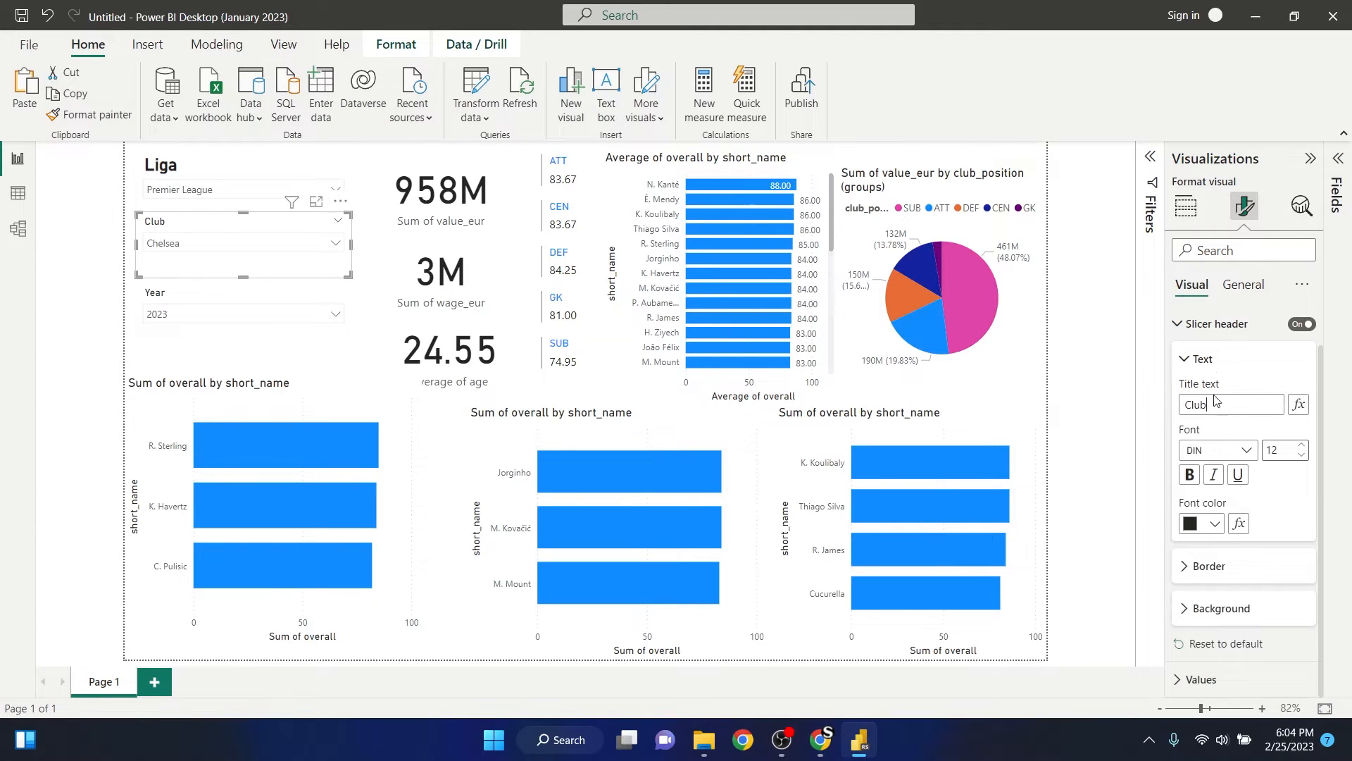
{"action": "left_click", "coordinate": [1189, 475]}
{"action": "key", "text": "shift+Tab"}
{"action": "type", "text": "20"}
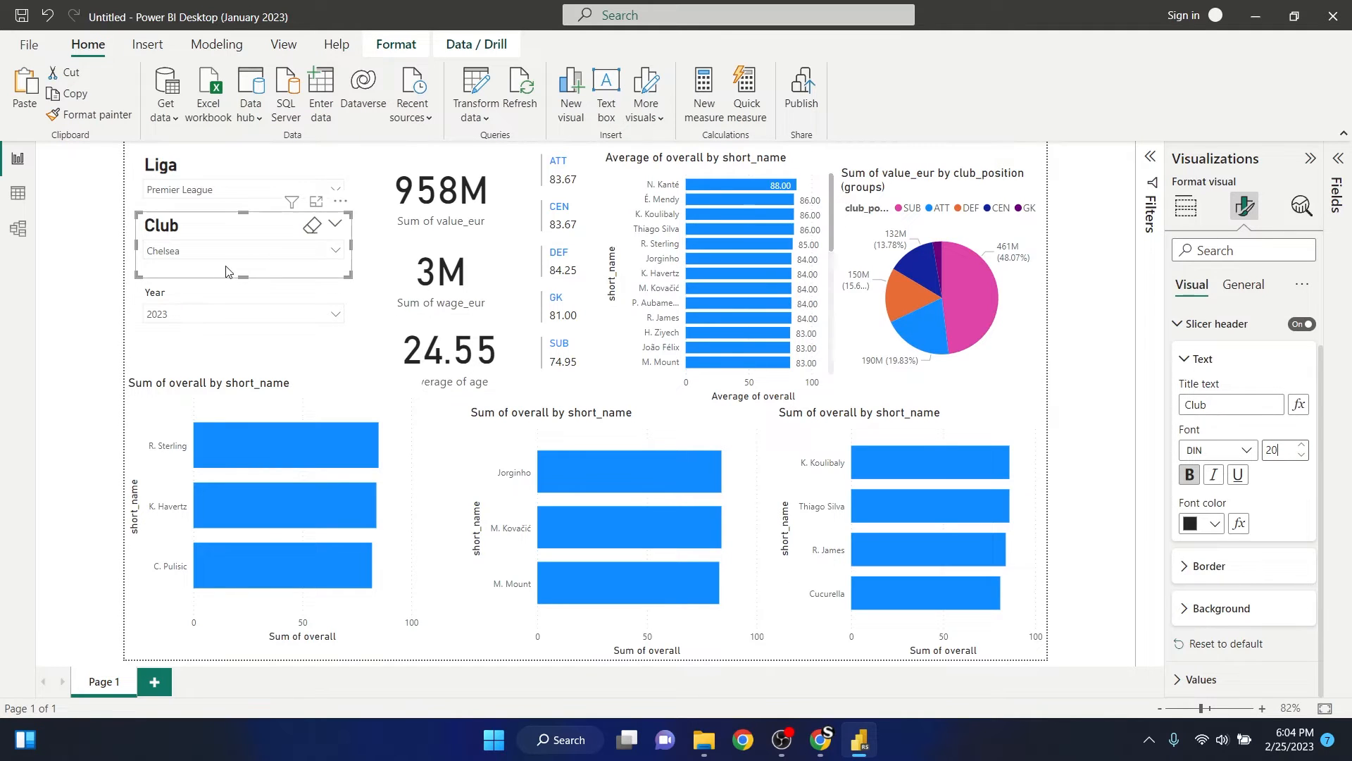
- Retitle the Year slicer header as Tahun, format it bold at font size 20 and deselect the slicer
{"action": "left_click", "coordinate": [223, 301]}
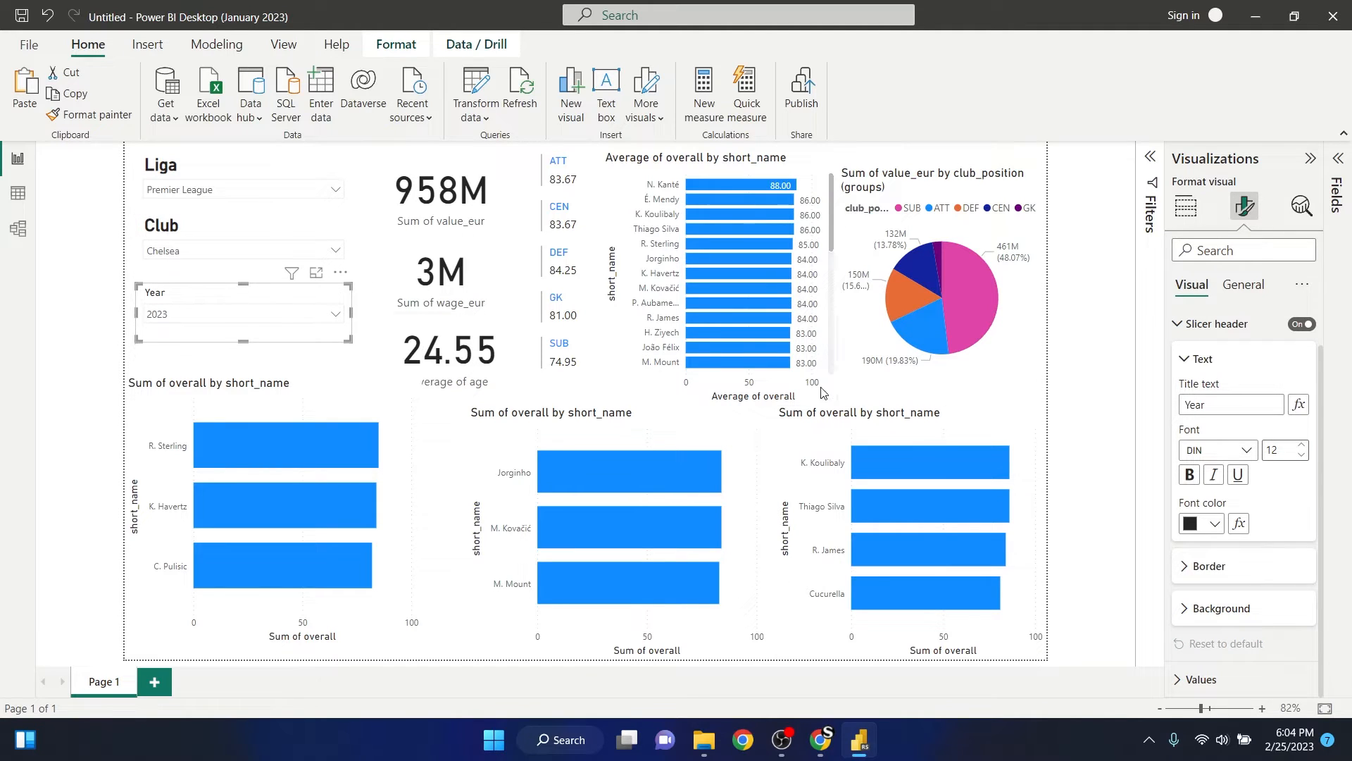
{"action": "double_click", "coordinate": [1198, 404]}
{"action": "type", "text": "Tahun"}
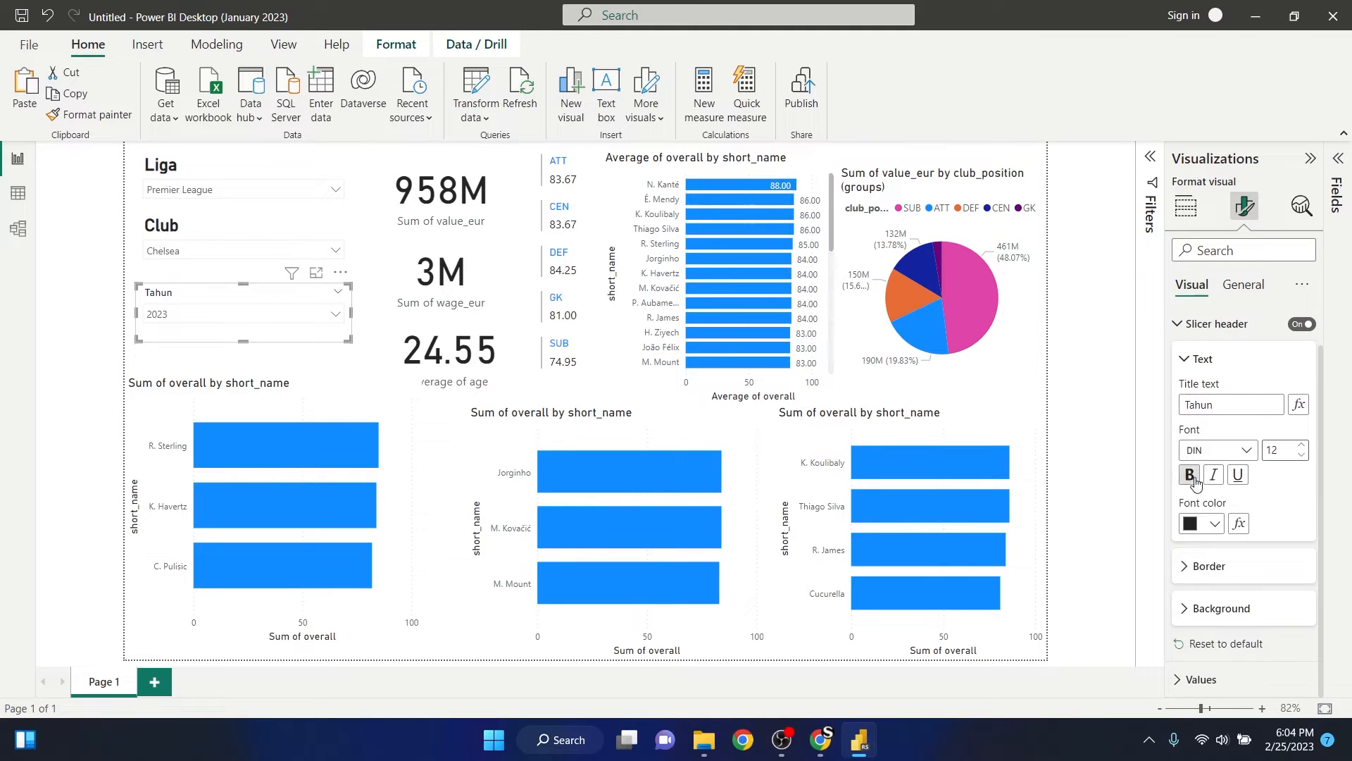
{"action": "left_click", "coordinate": [1189, 475]}
{"action": "left_click_drag", "start_coordinate": [1278, 449], "coordinate": [1229, 438]}
{"action": "type", "text": "20"}
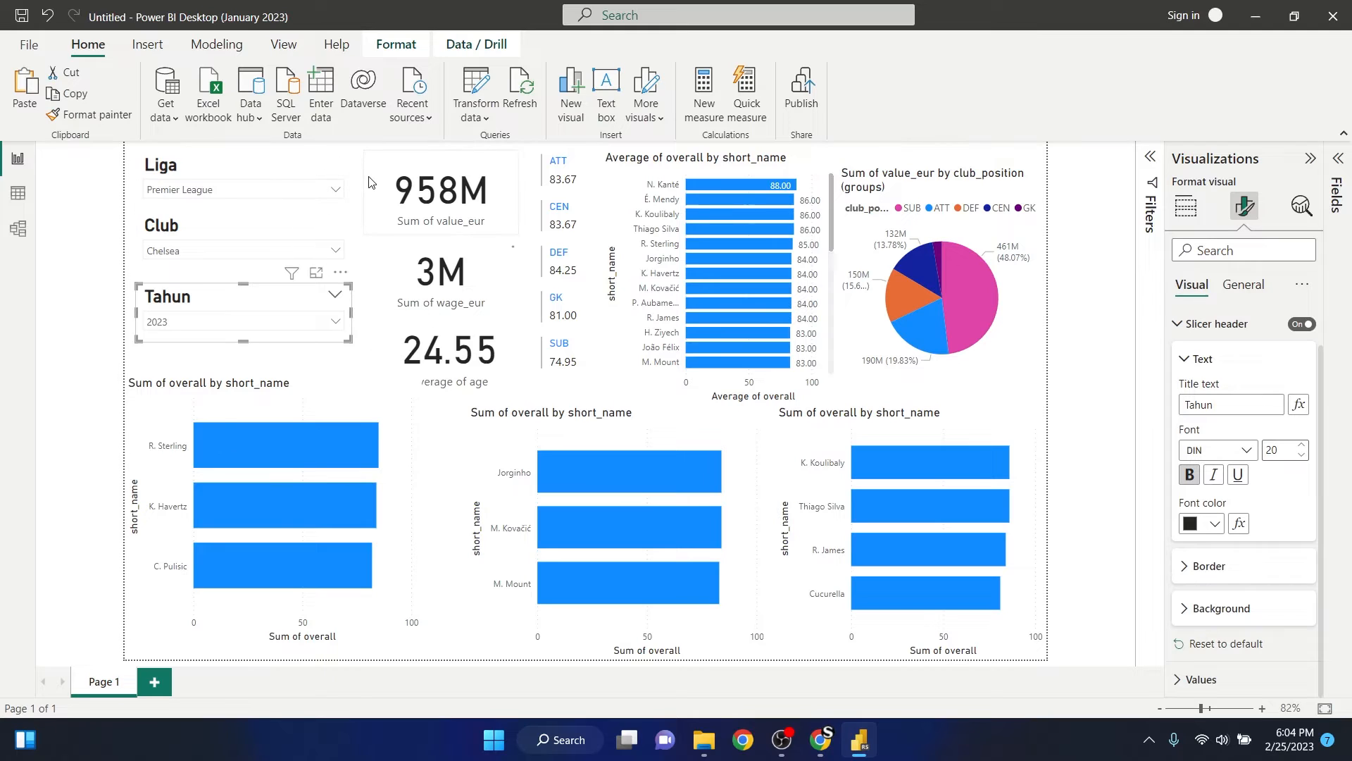
{"action": "left_click", "coordinate": [354, 268]}
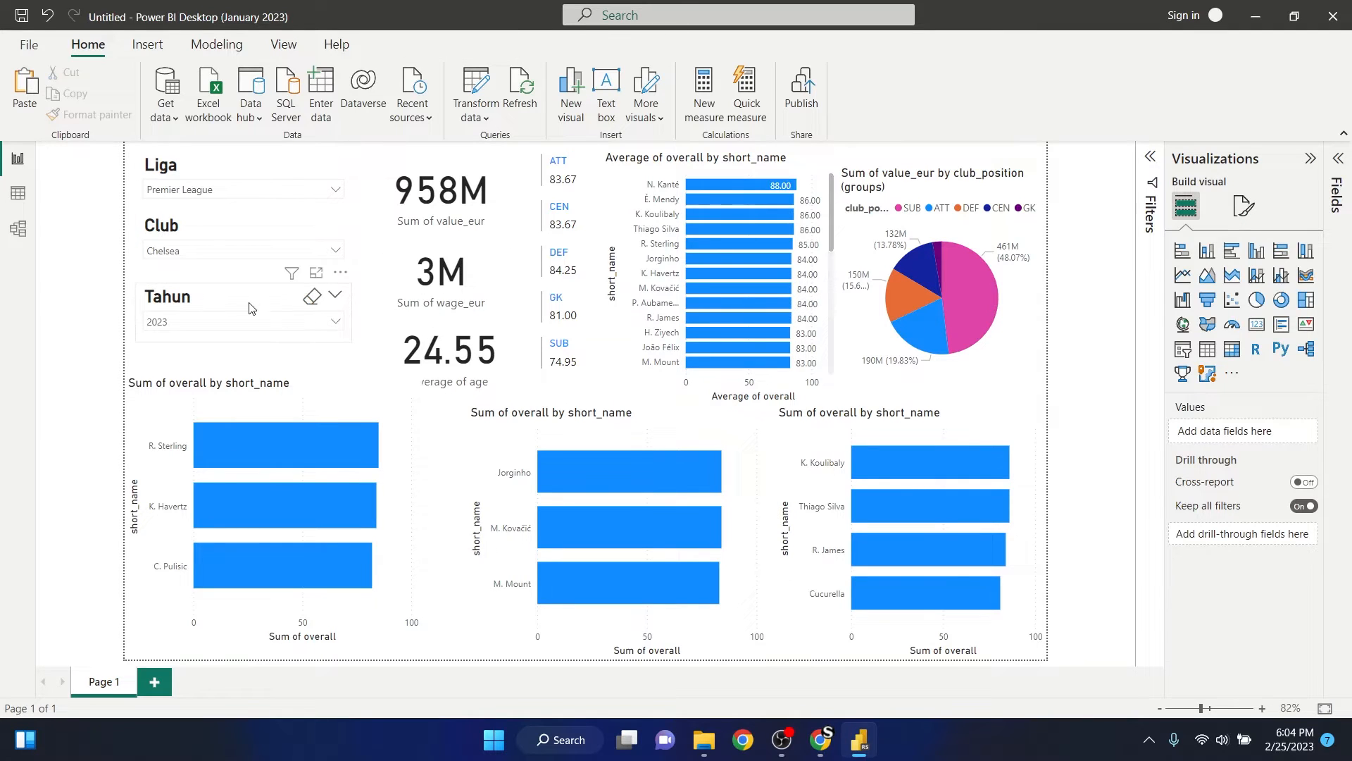
{"action": "left_click", "coordinate": [215, 190]}
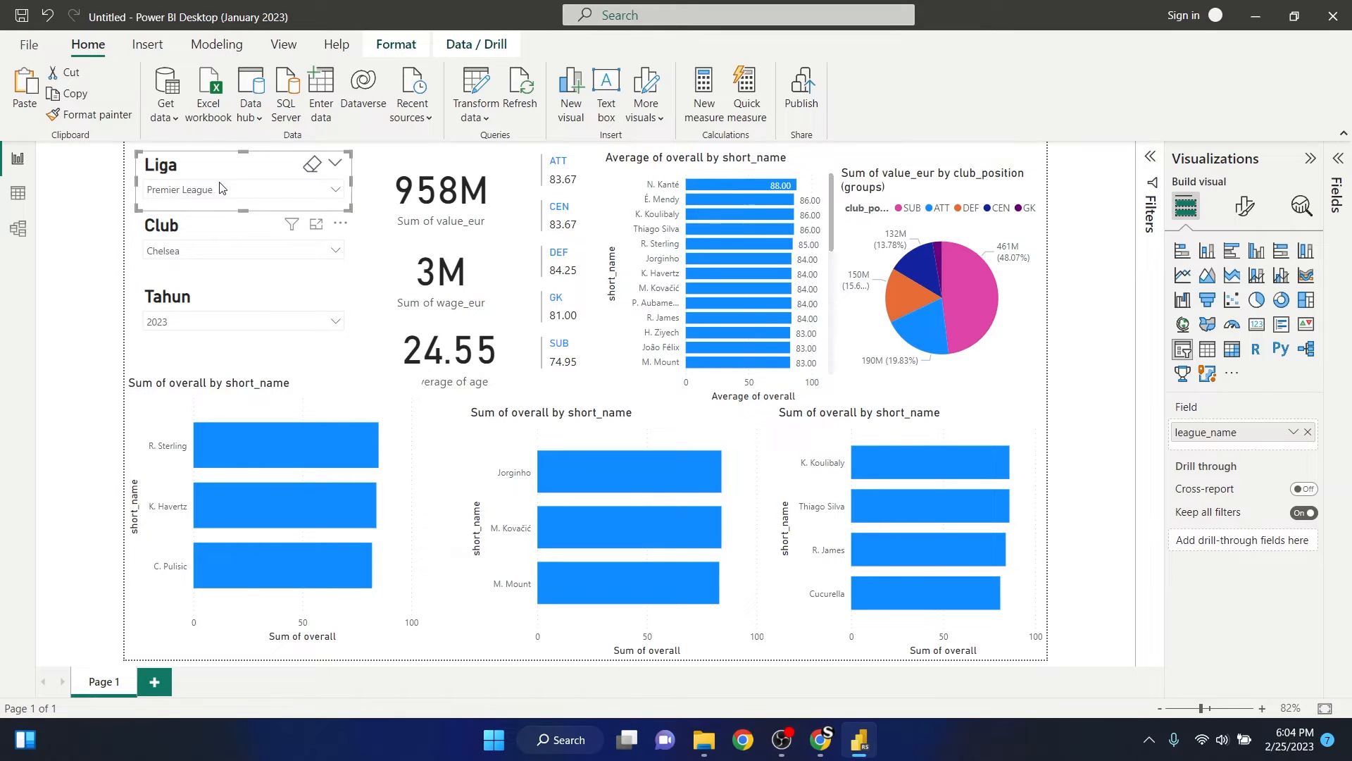
{"action": "left_click", "coordinate": [240, 186]}
{"action": "left_click", "coordinate": [532, 198]}
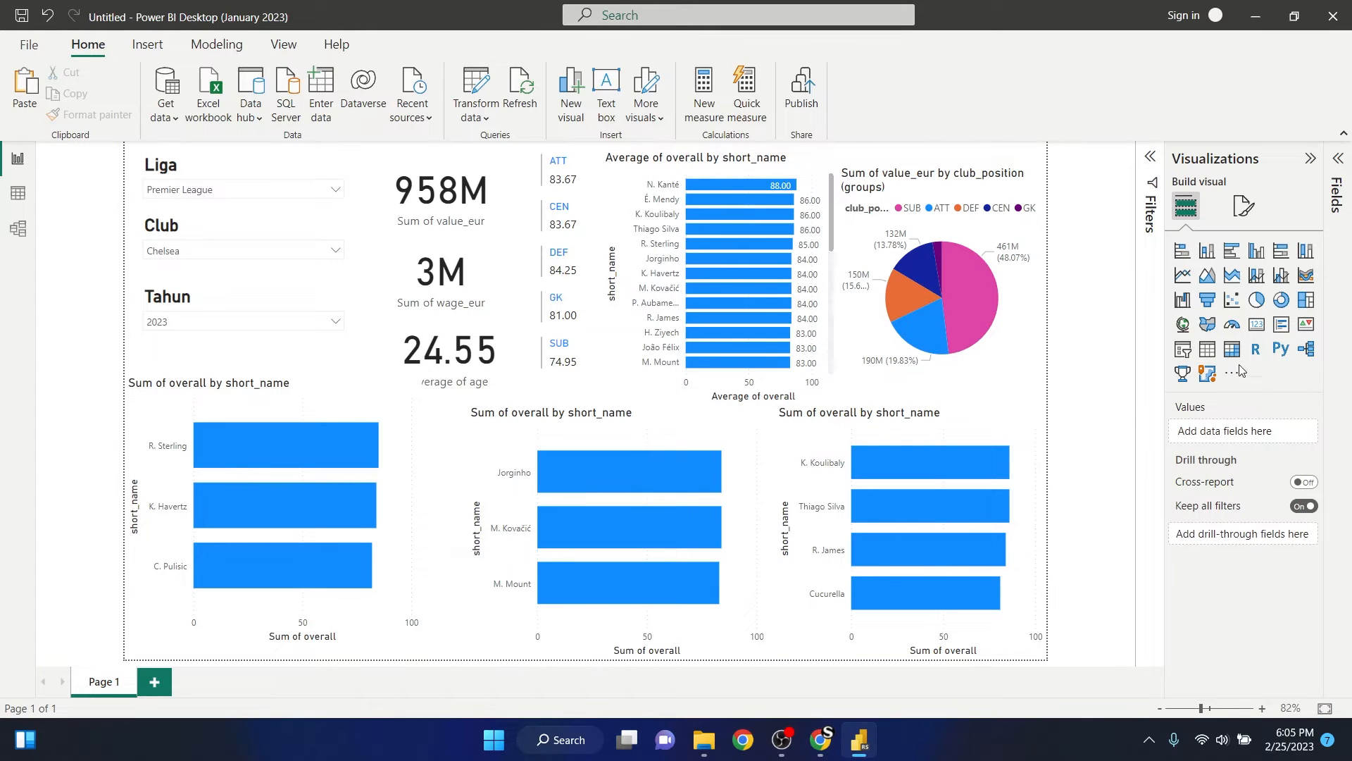
- Set the font size of the Liga slicer's values to 20
{"action": "left_click", "coordinate": [1249, 214]}
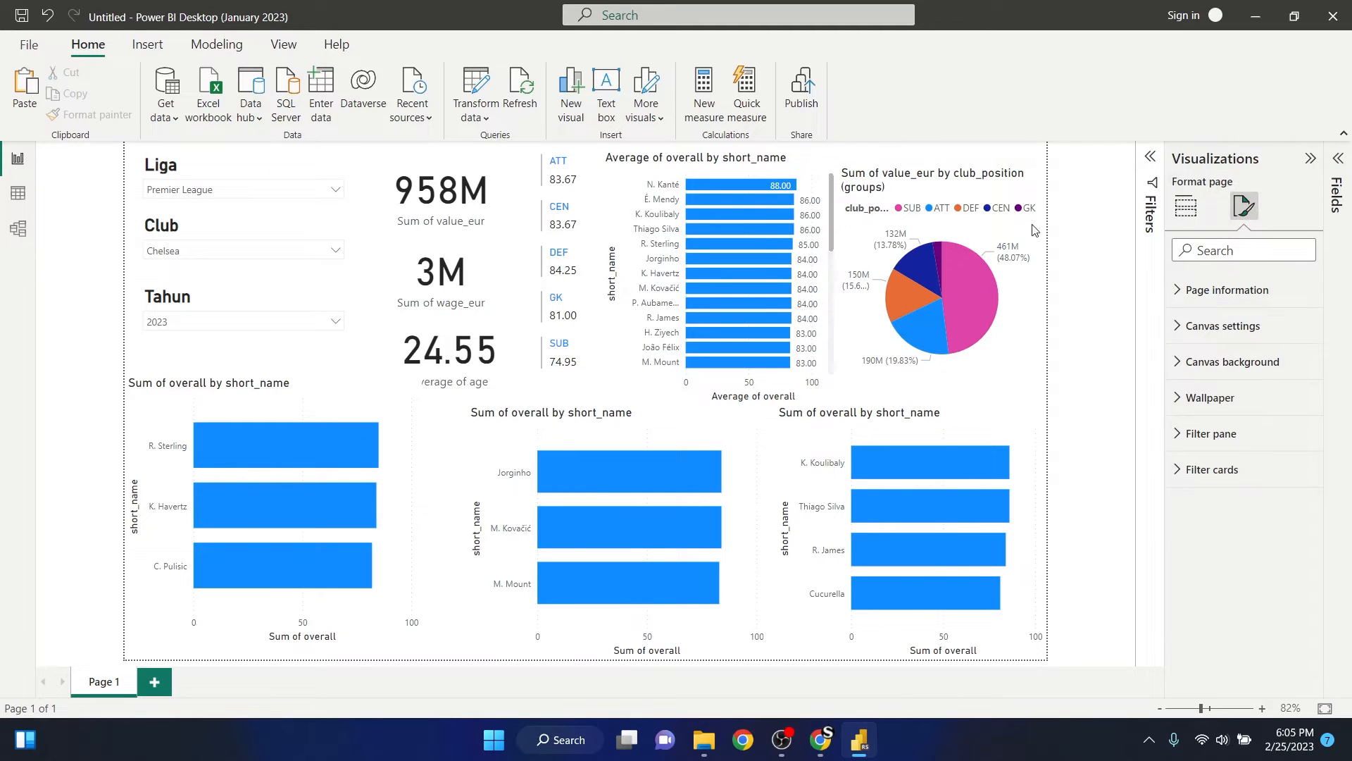
{"action": "left_click", "coordinate": [241, 176]}
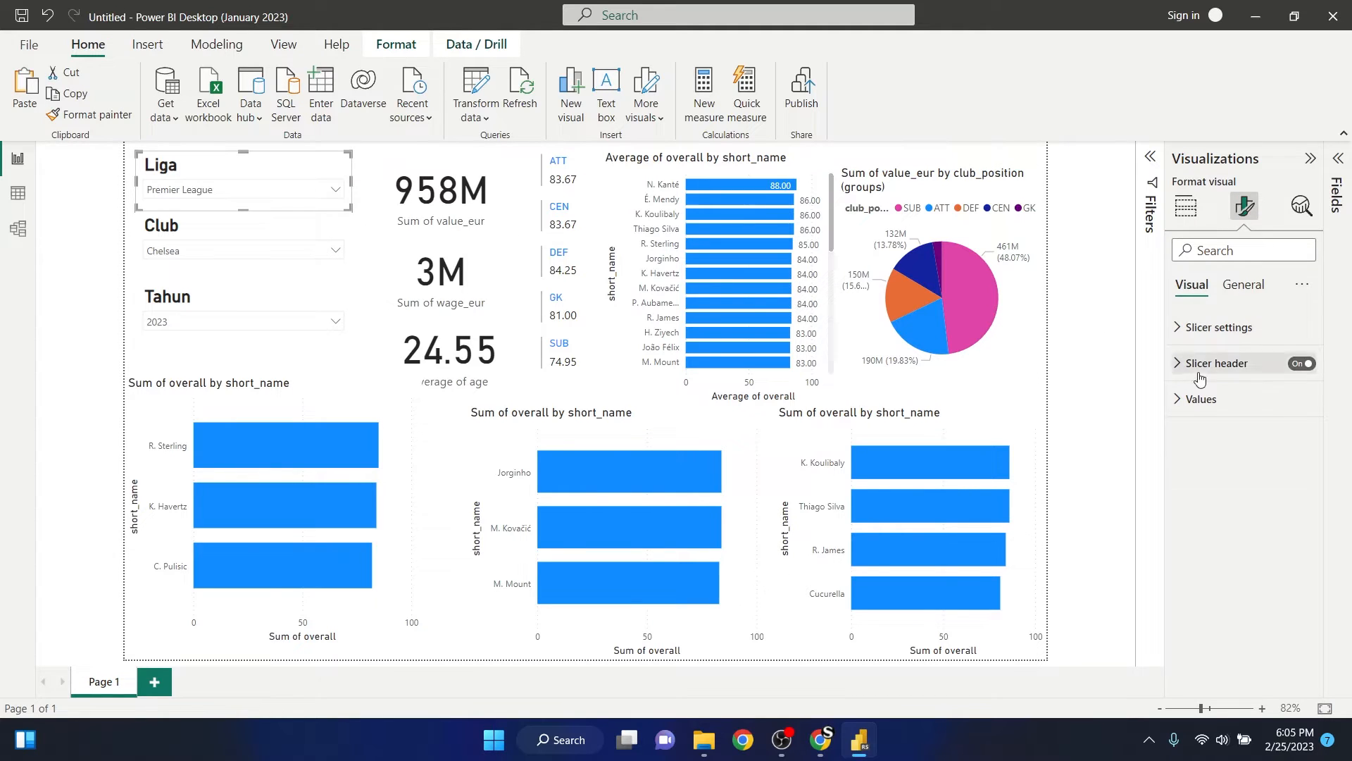
{"action": "left_click", "coordinate": [1181, 331]}
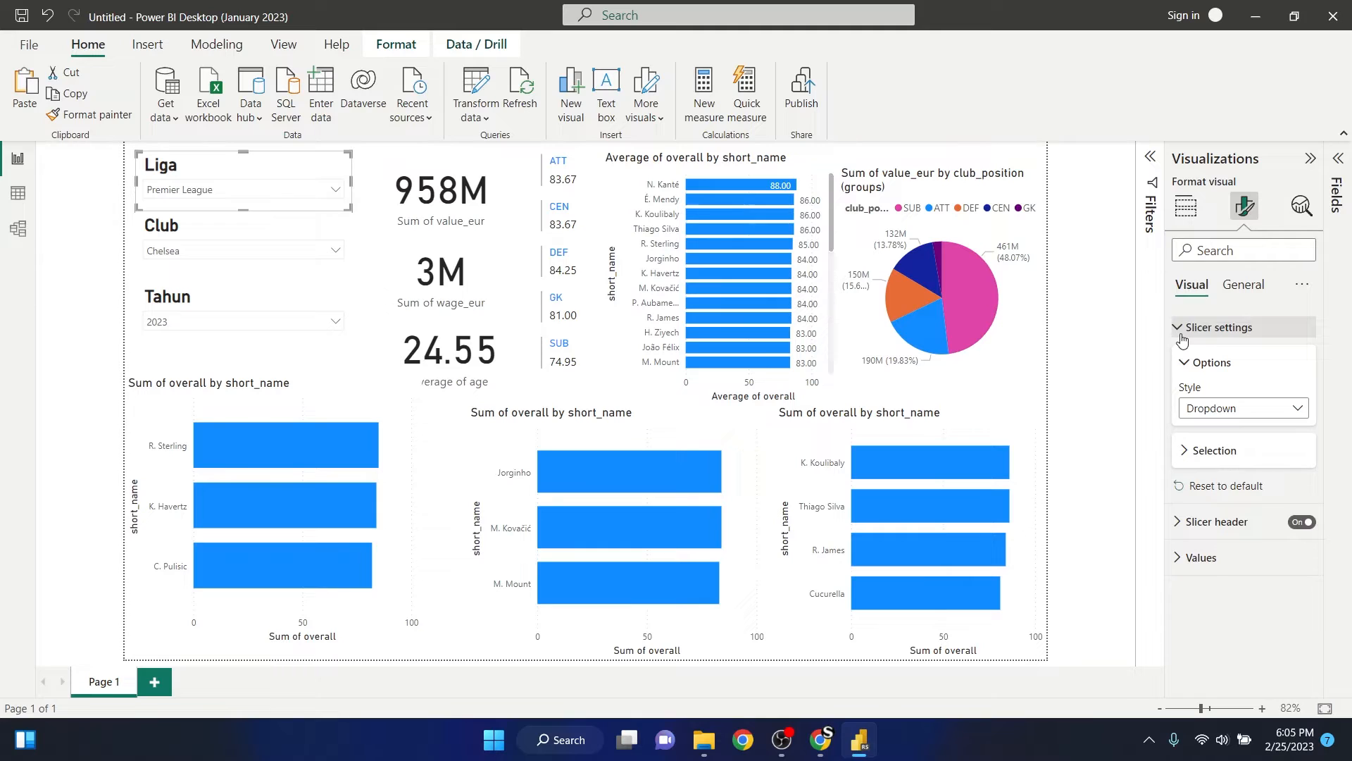
{"action": "left_click", "coordinate": [1181, 331]}
{"action": "left_click", "coordinate": [1181, 400]}
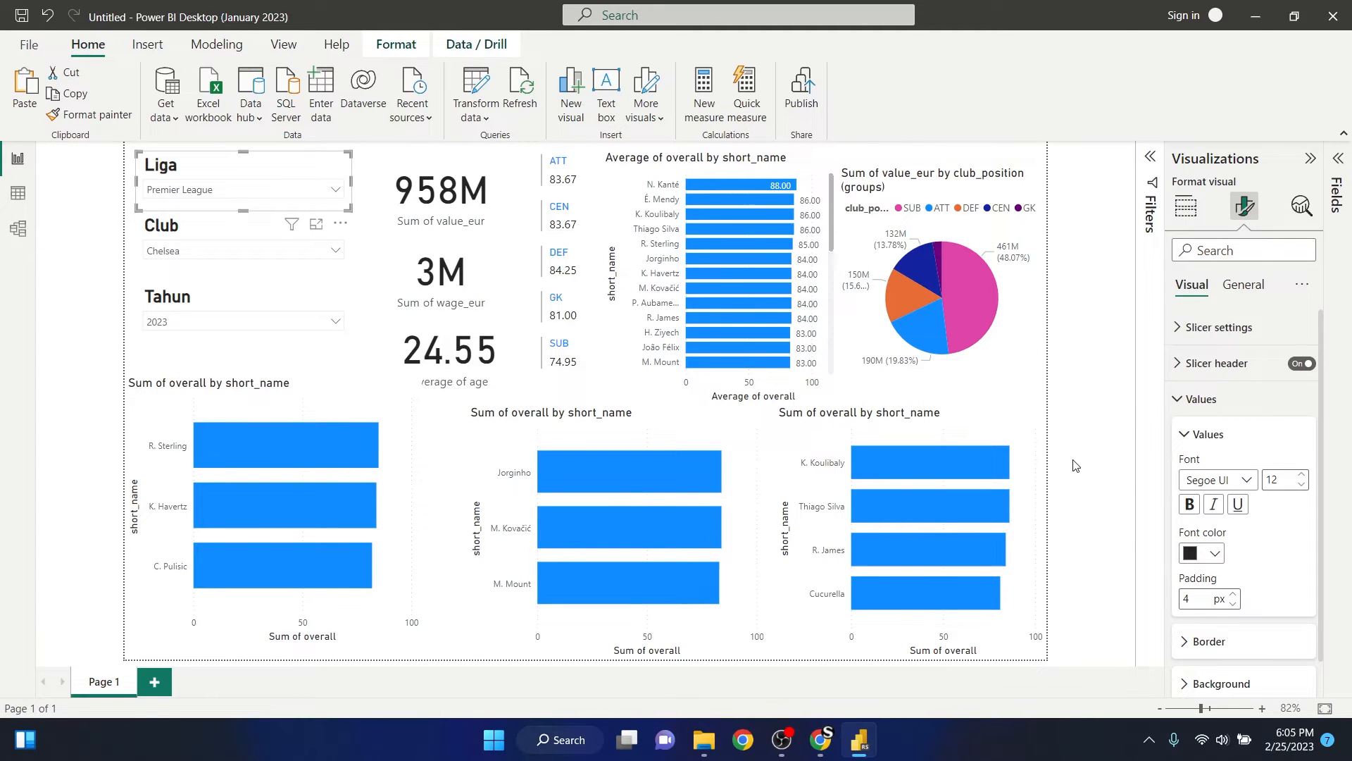
{"action": "left_click", "coordinate": [1265, 479]}
{"action": "type", "text": "20"}
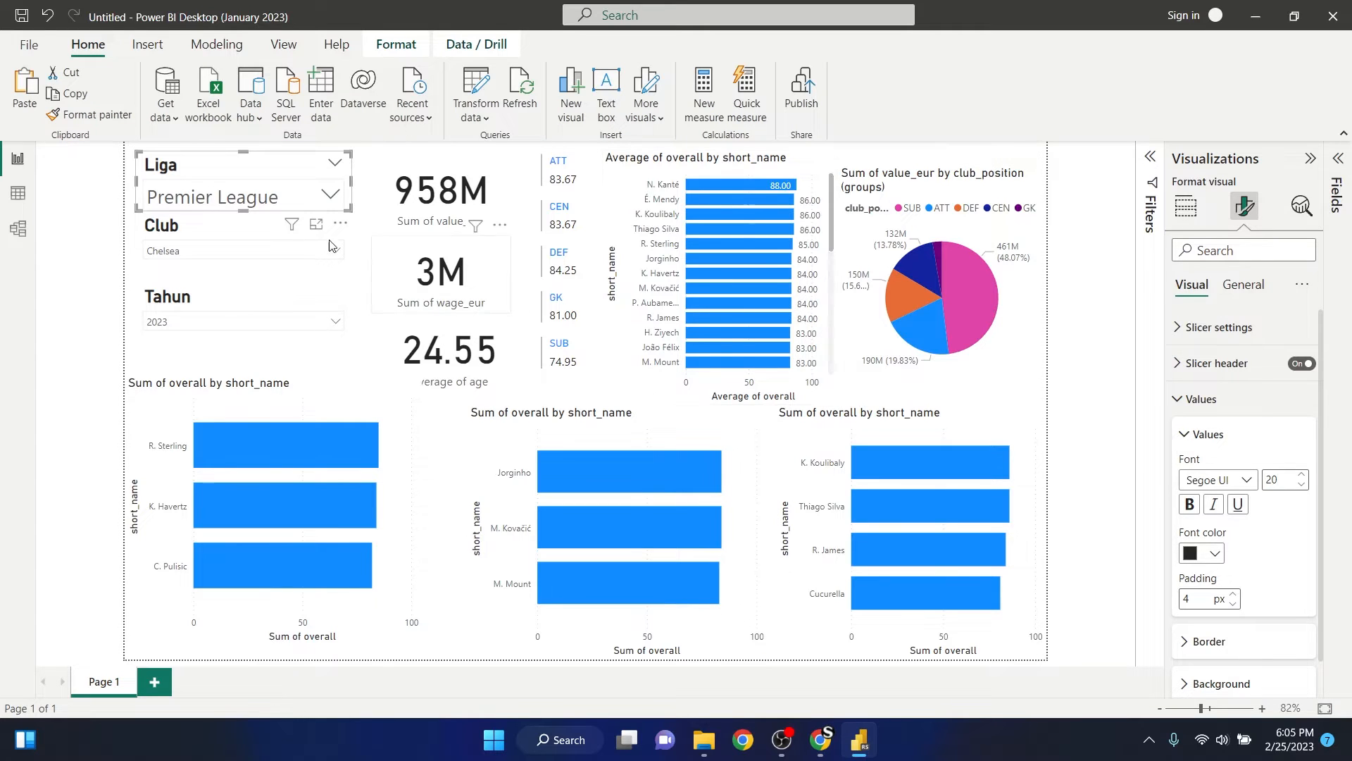
- Set the values font size of the Club and Tahun slicers to 20 and deselect them
{"action": "left_click", "coordinate": [205, 239]}
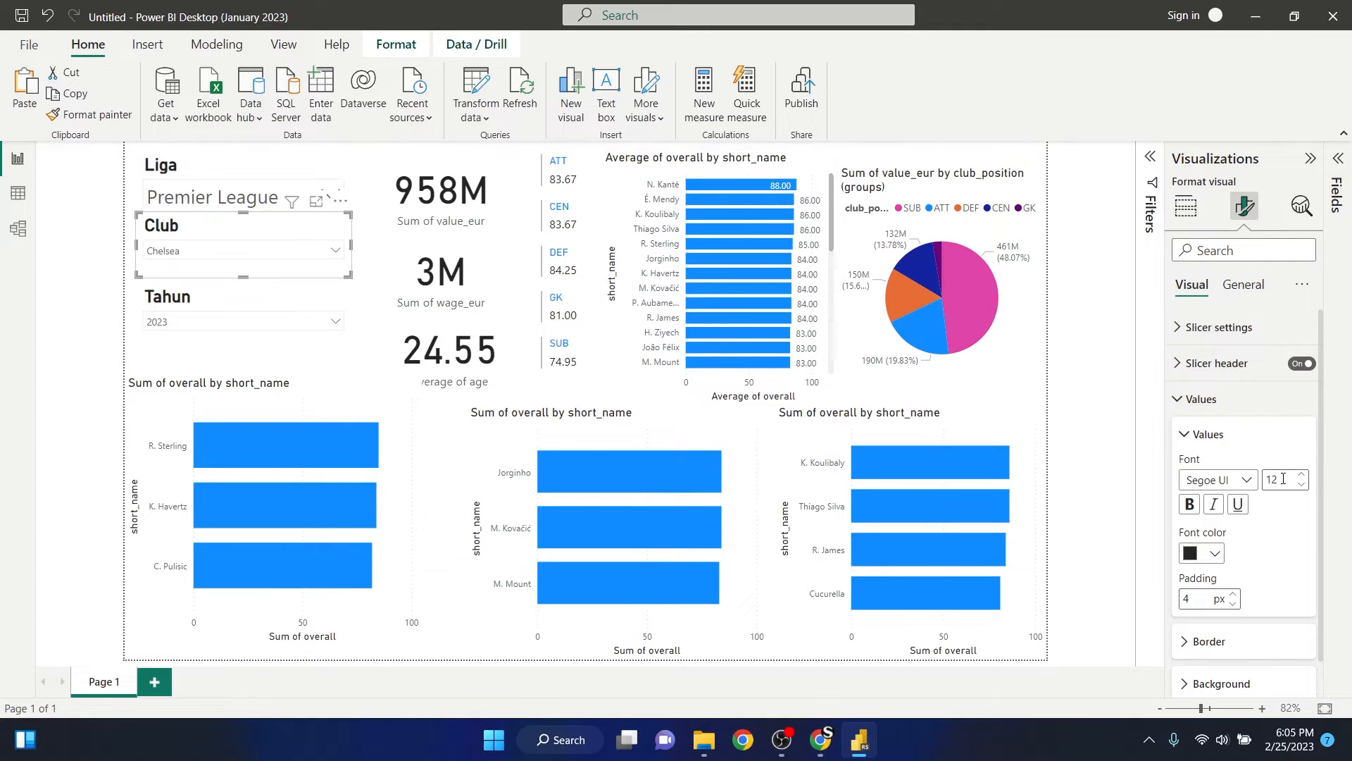
{"action": "left_click_drag", "start_coordinate": [1288, 480], "coordinate": [1246, 477]}
{"action": "type", "text": "20"}
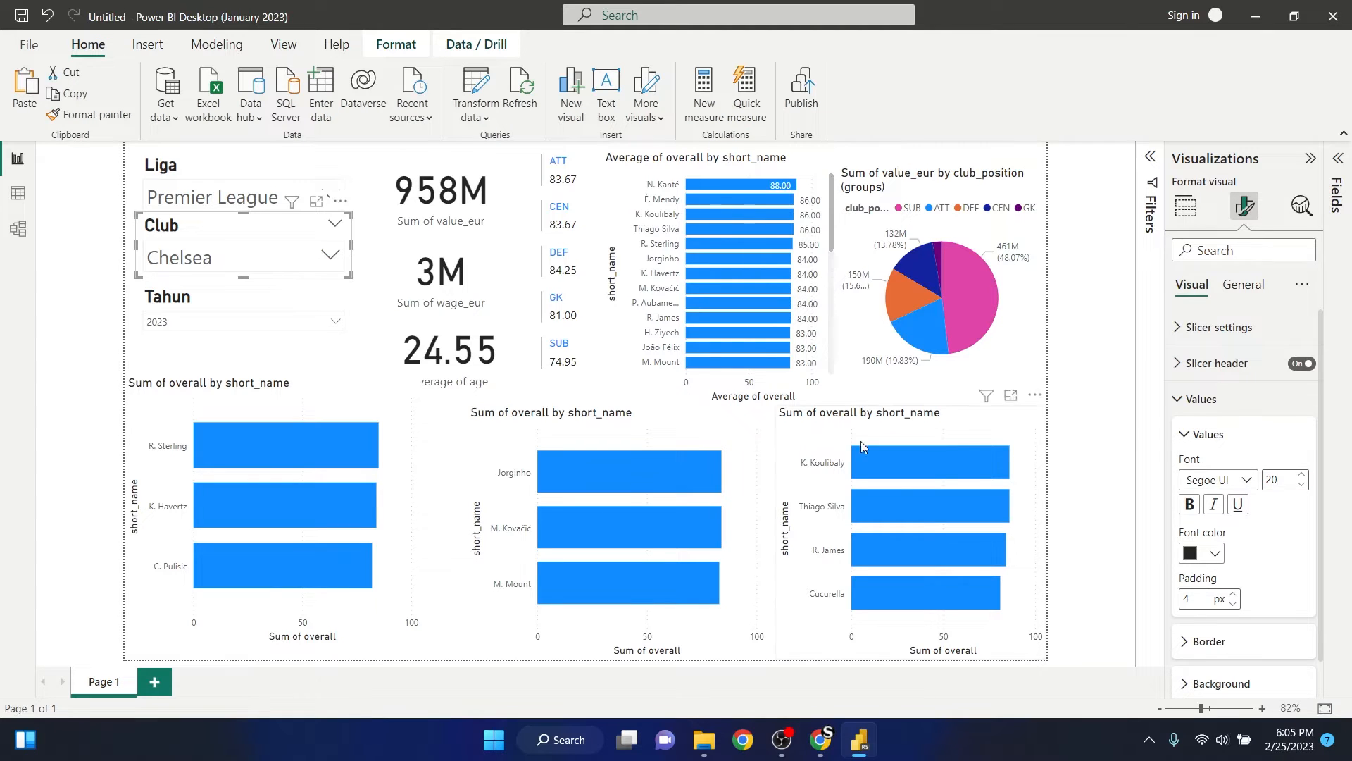
{"action": "left_click", "coordinate": [224, 292]}
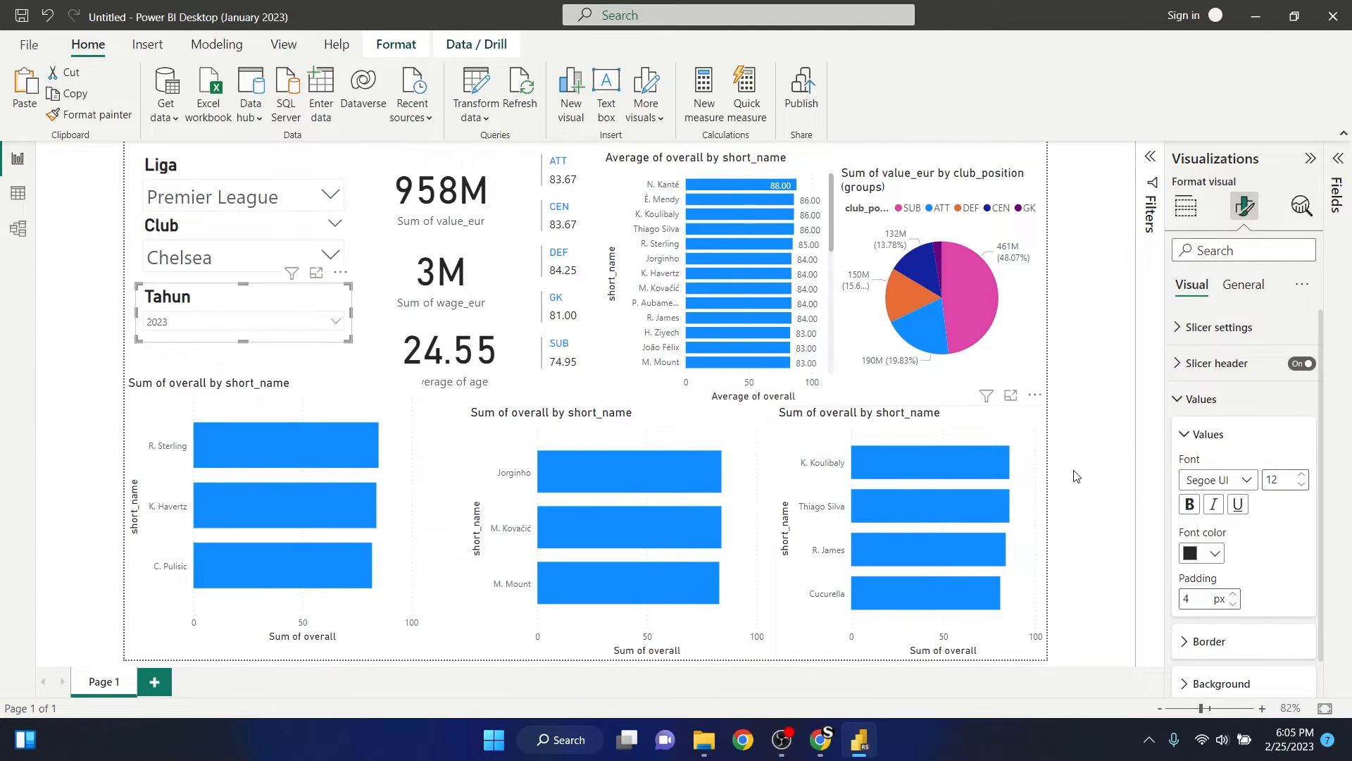
{"action": "left_click_drag", "start_coordinate": [1281, 481], "coordinate": [1250, 479]}
{"action": "type", "text": "20"}
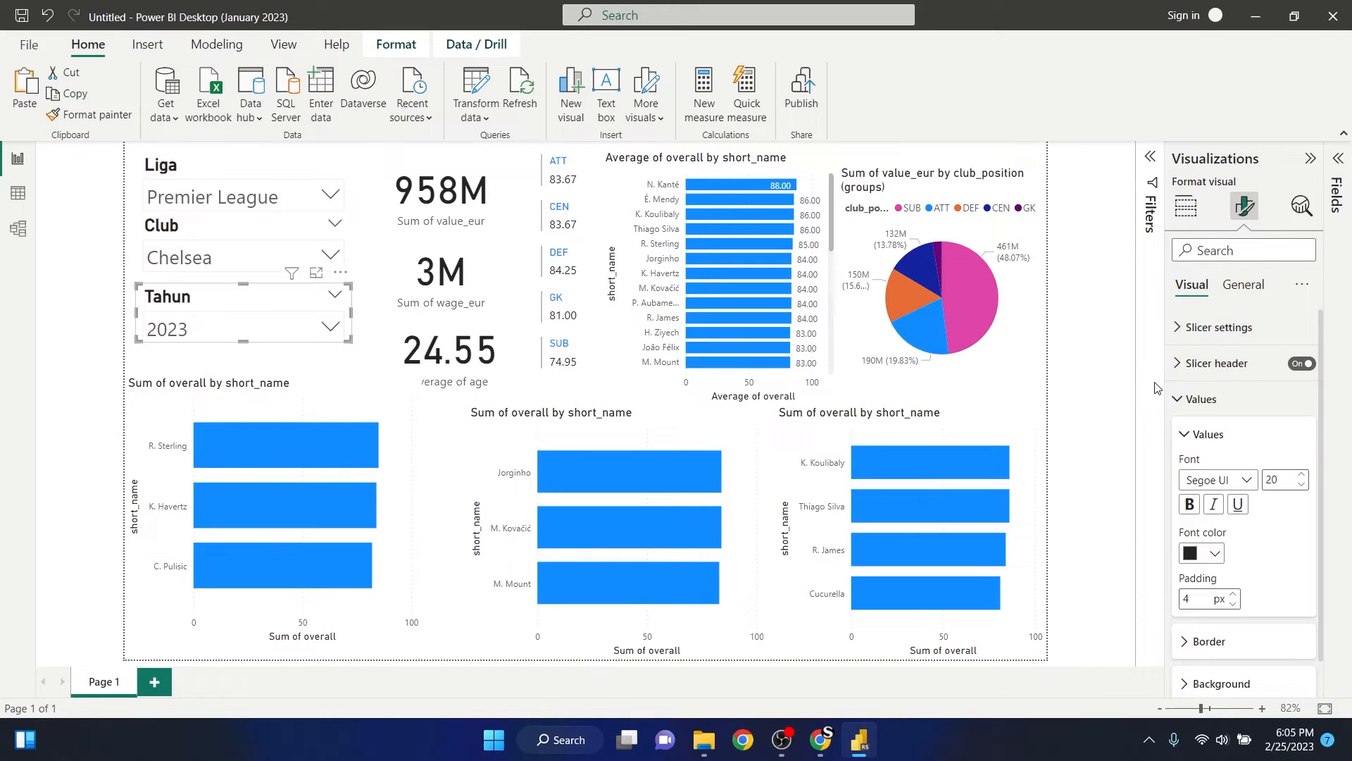
{"action": "left_click", "coordinate": [1113, 377]}
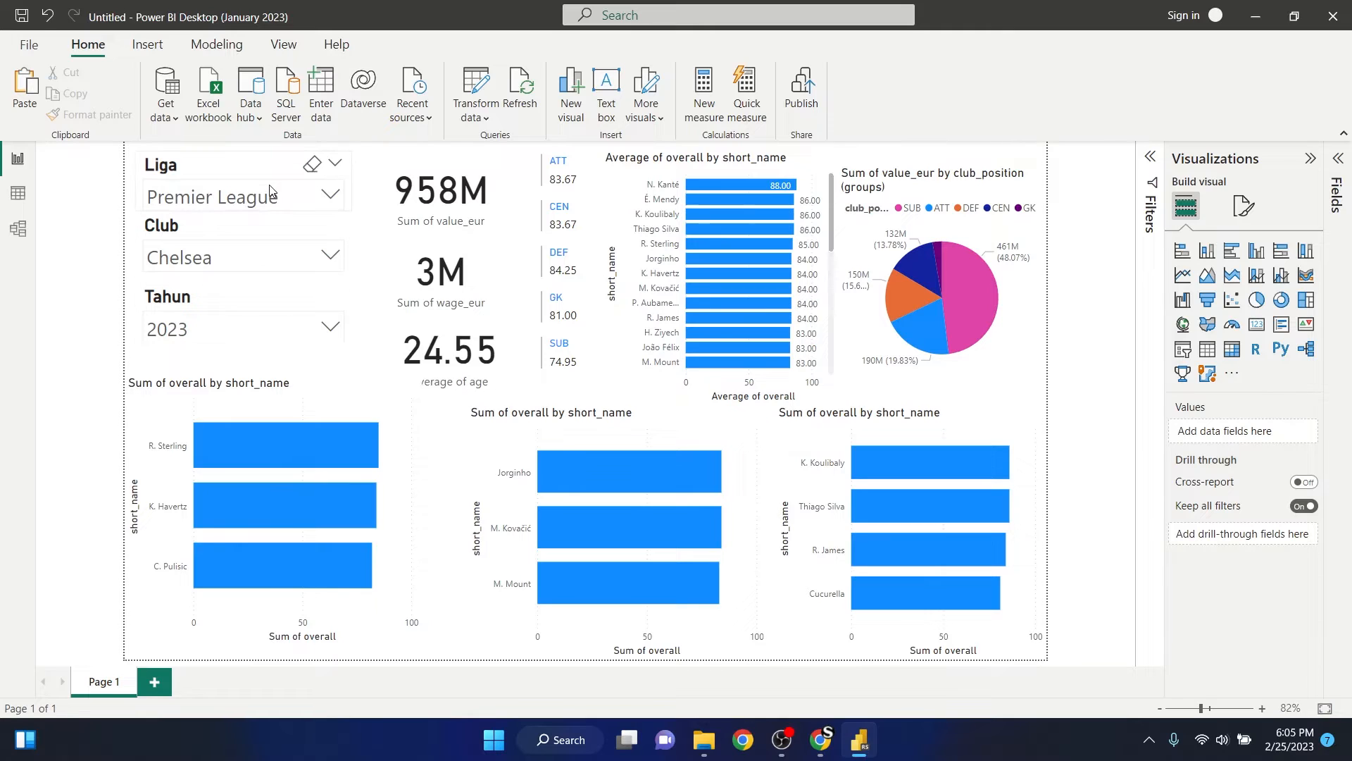
- Line up the Liga, Club and Tahun slicers along the report page's left edge and narrow the Liga slicer slightly
{"action": "left_click", "coordinate": [242, 174]}
{"action": "left_click_drag", "start_coordinate": [233, 162], "coordinate": [216, 154]}
{"action": "mouse_move", "coordinate": [339, 174]}
{"action": "left_mouse_down"}
{"action": "mouse_move", "coordinate": [294, 184]}
{"action": "mouse_move", "coordinate": [324, 178]}
{"action": "left_mouse_up"}
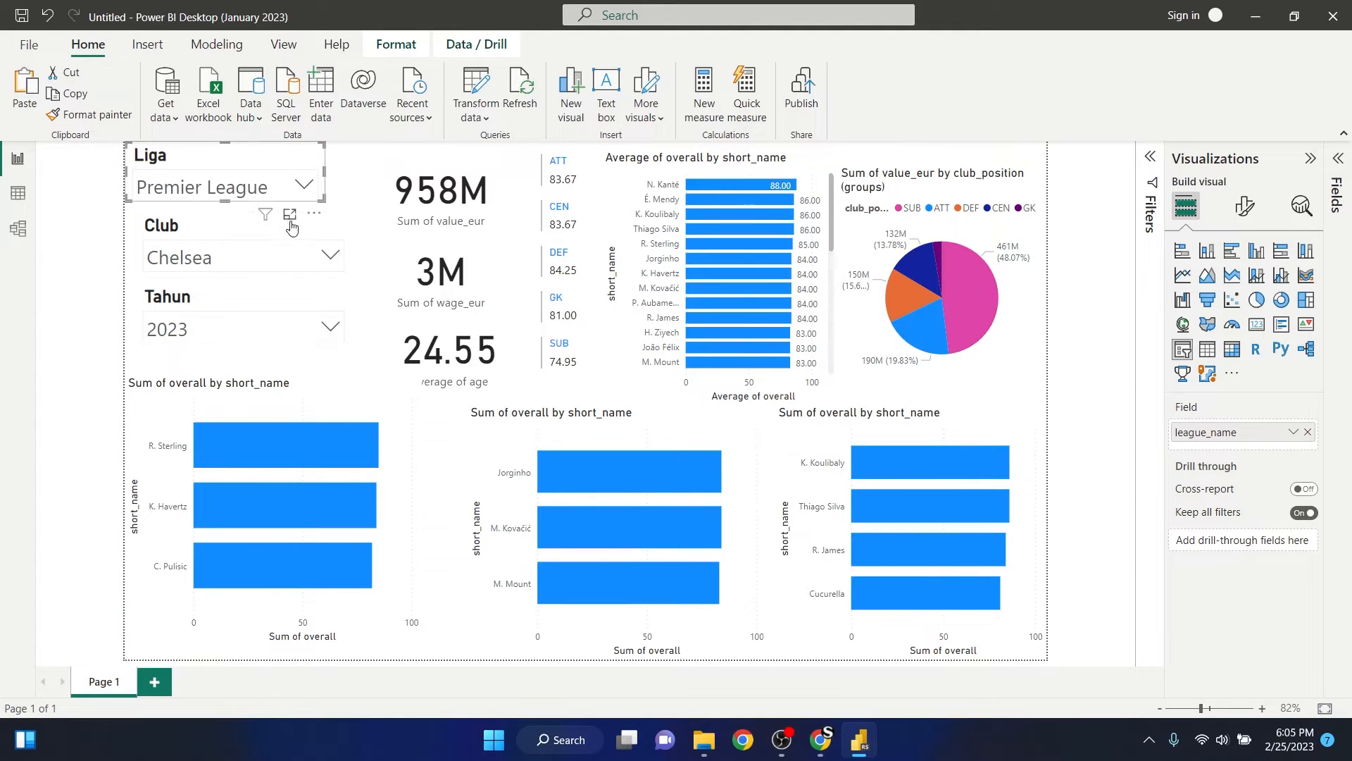
{"action": "left_click_drag", "start_coordinate": [236, 227], "coordinate": [203, 229]}
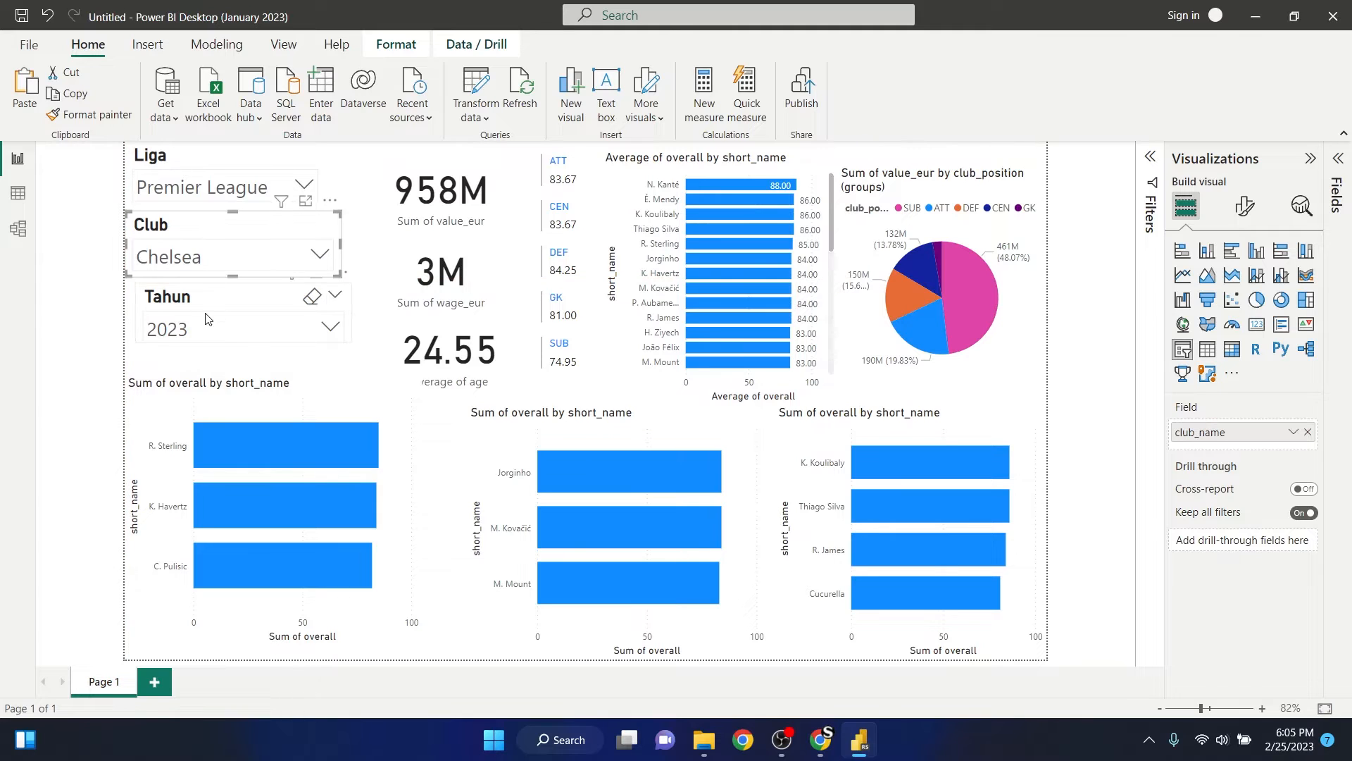
{"action": "left_click_drag", "start_coordinate": [232, 304], "coordinate": [201, 312]}
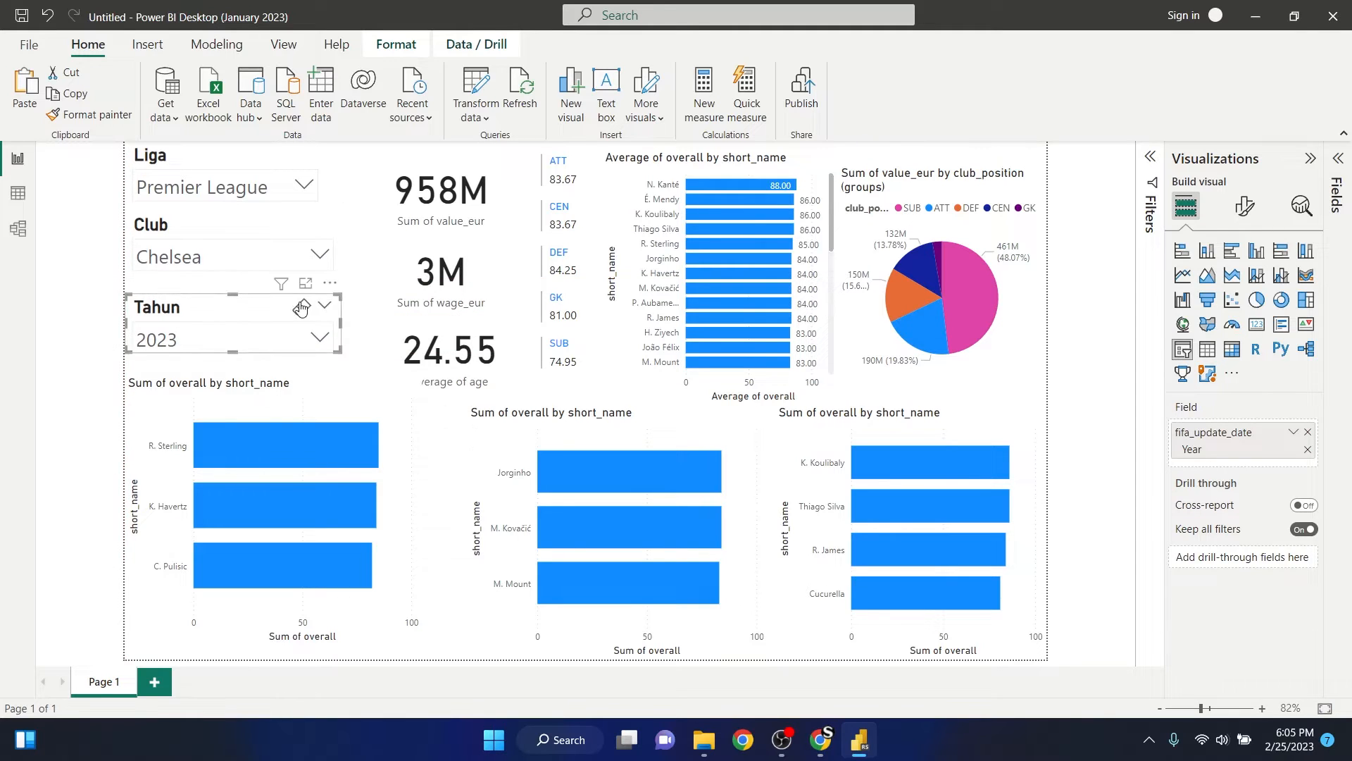
- Narrow the Club and Tahun slicers to match the Liga slicer's width and deselect them
{"action": "left_click", "coordinate": [265, 251]}
{"action": "left_click", "coordinate": [274, 252]}
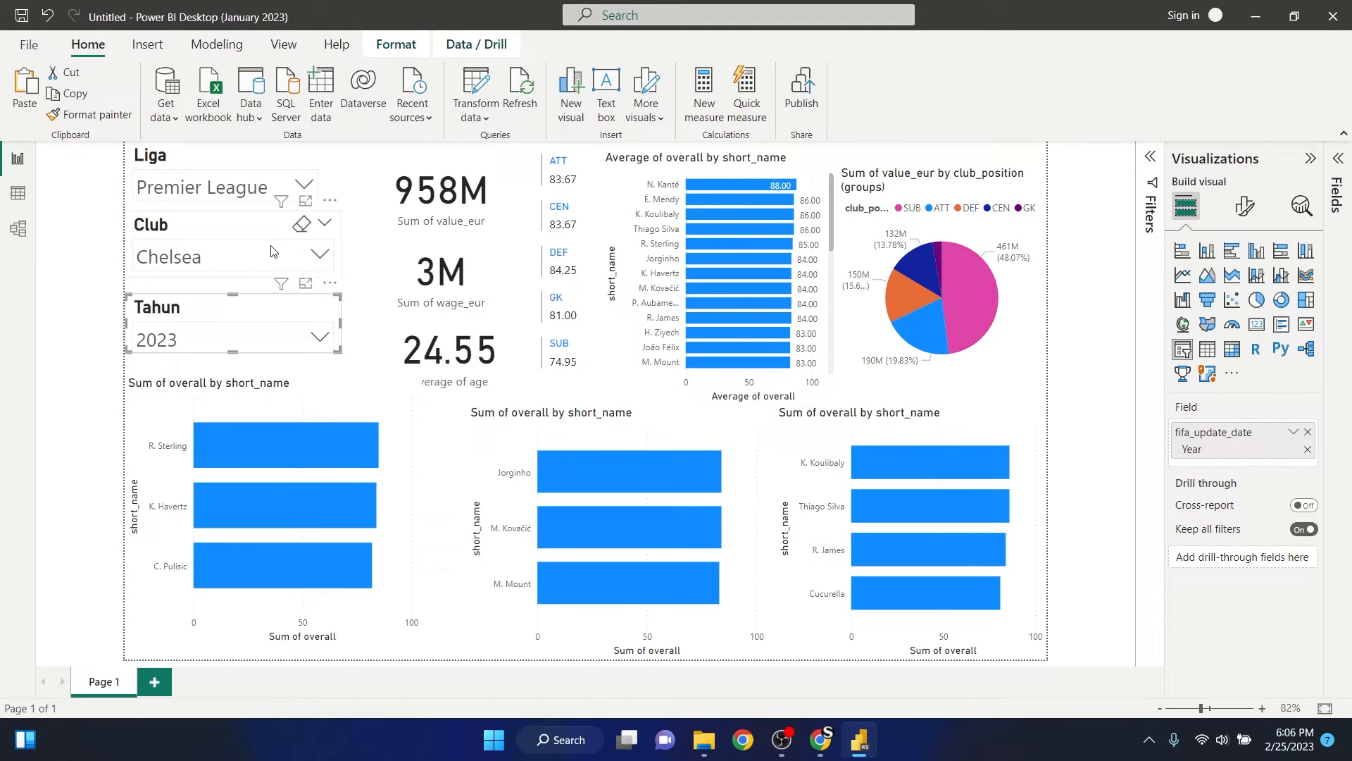
{"action": "left_click", "coordinate": [346, 246]}
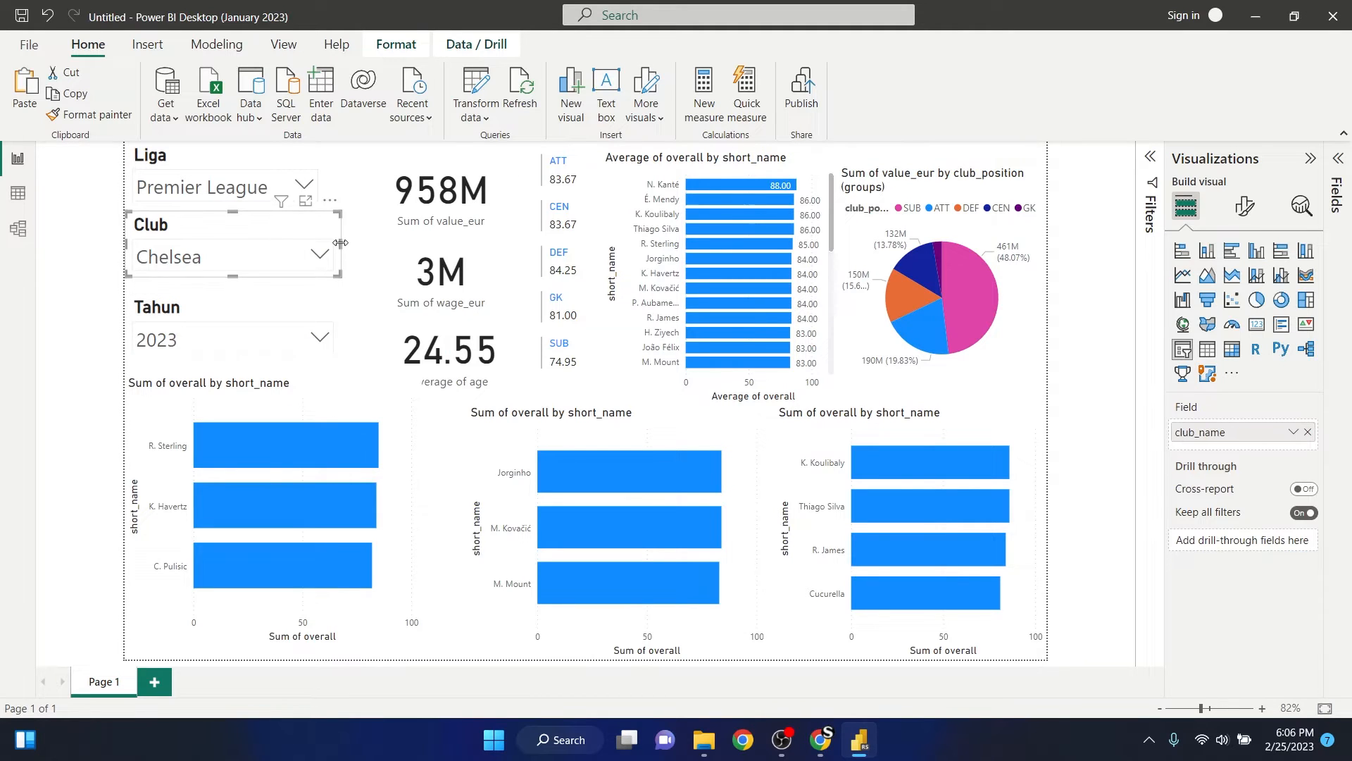
{"action": "left_click_drag", "start_coordinate": [340, 243], "coordinate": [323, 243]}
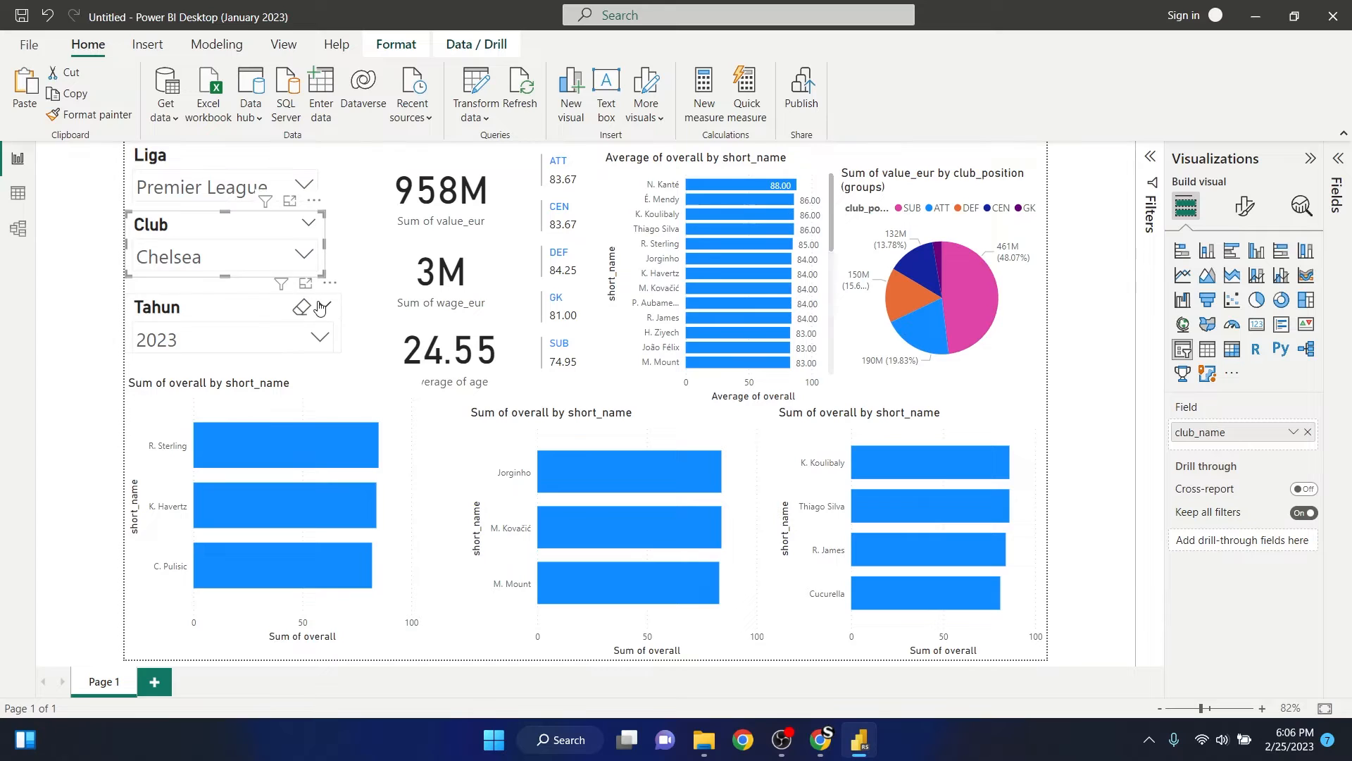
{"action": "left_click", "coordinate": [260, 308]}
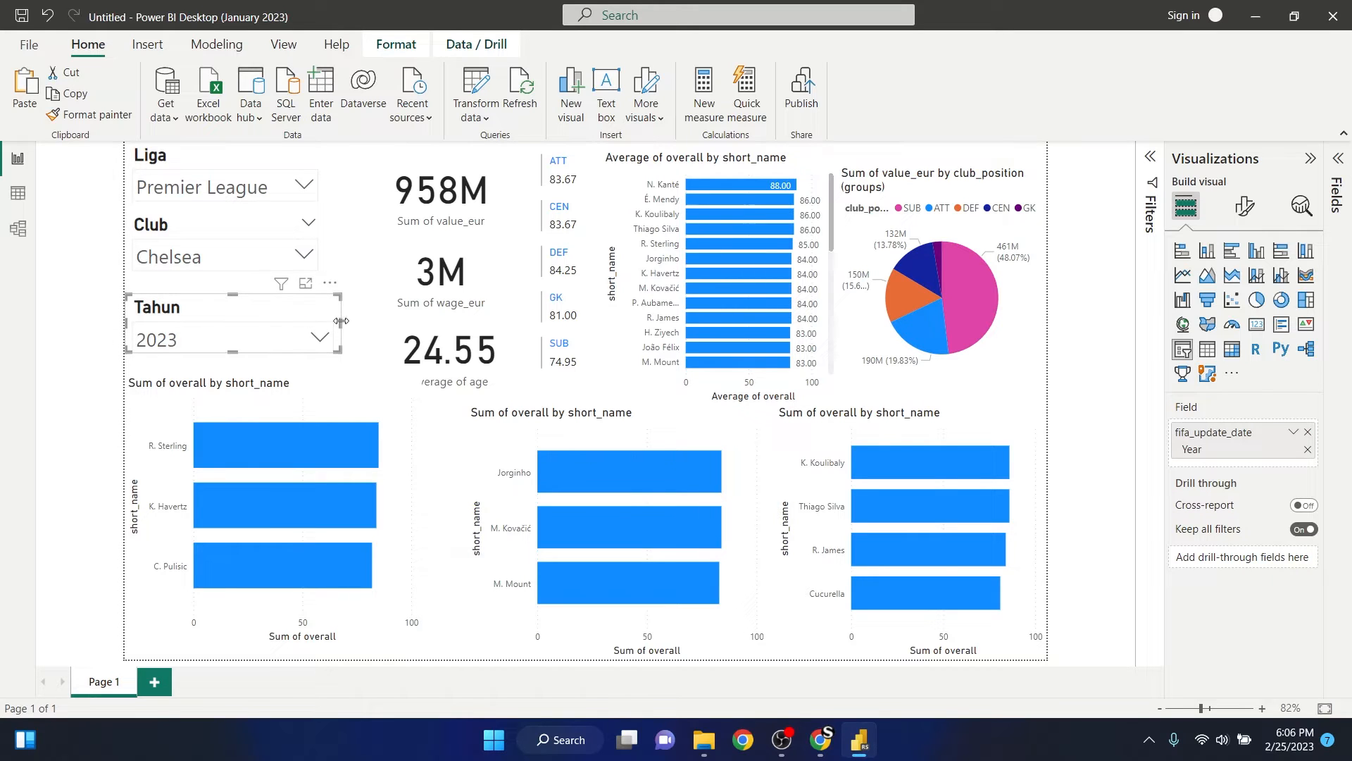
{"action": "left_click_drag", "start_coordinate": [341, 321], "coordinate": [324, 322]}
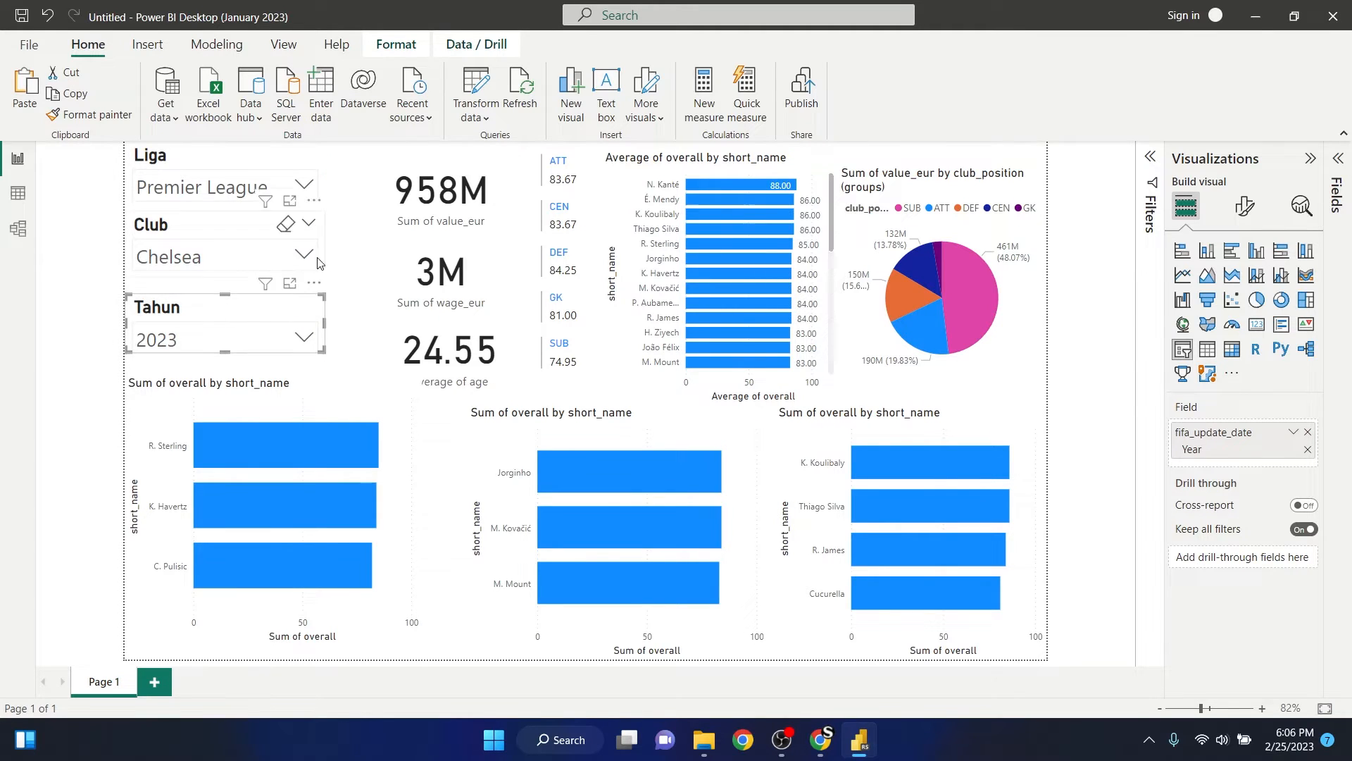
{"action": "left_click", "coordinate": [351, 252]}
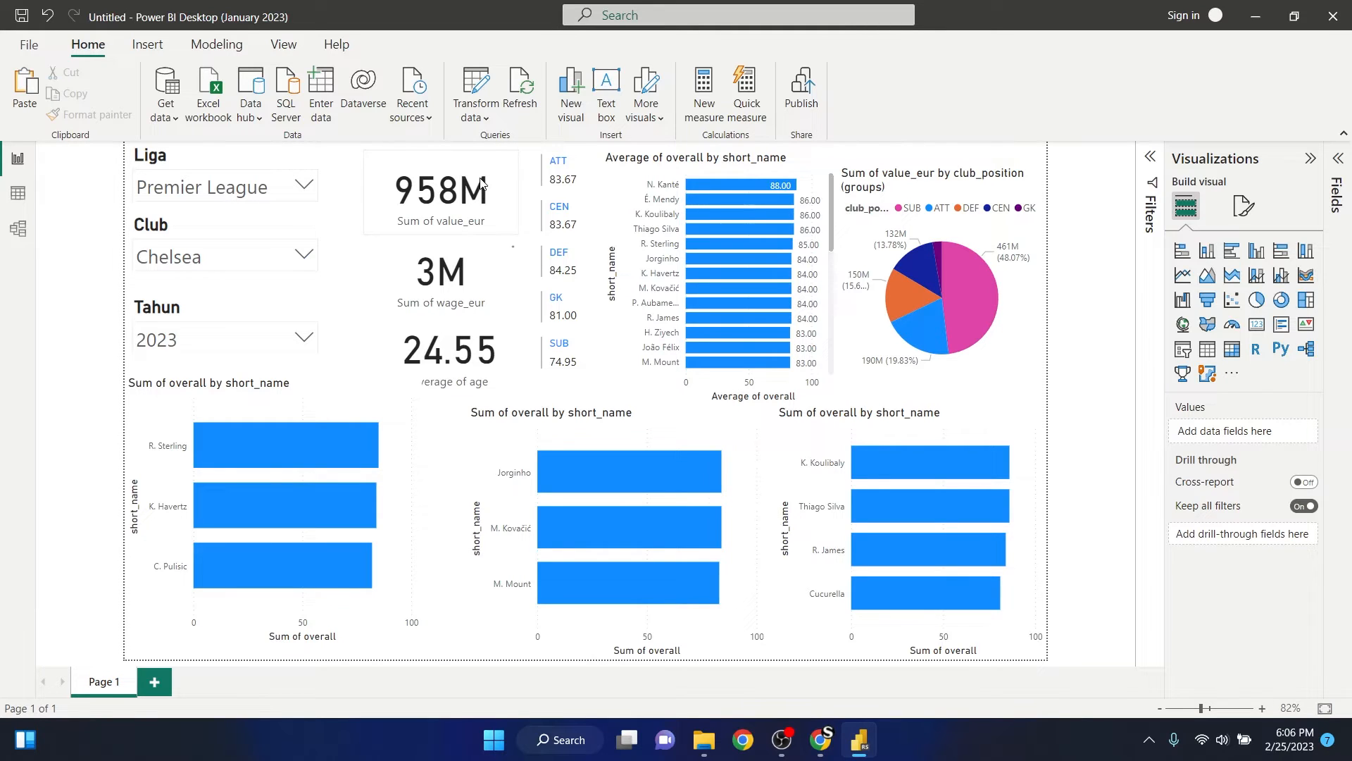
- Move the Sum of value_eur card up beside the Liga slicer and turn on its title, opening the title text for editing
{"action": "left_click", "coordinate": [451, 176]}
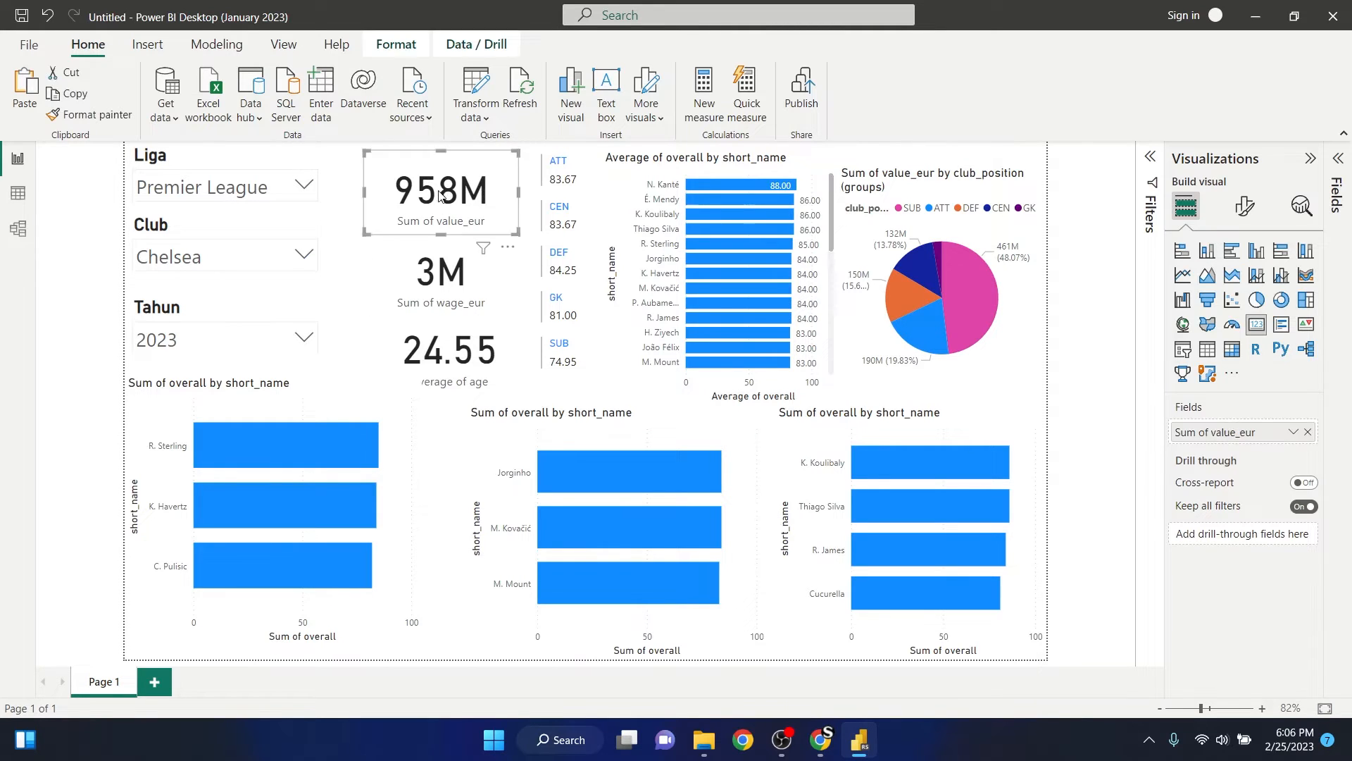
{"action": "left_click_drag", "start_coordinate": [491, 182], "coordinate": [457, 174]}
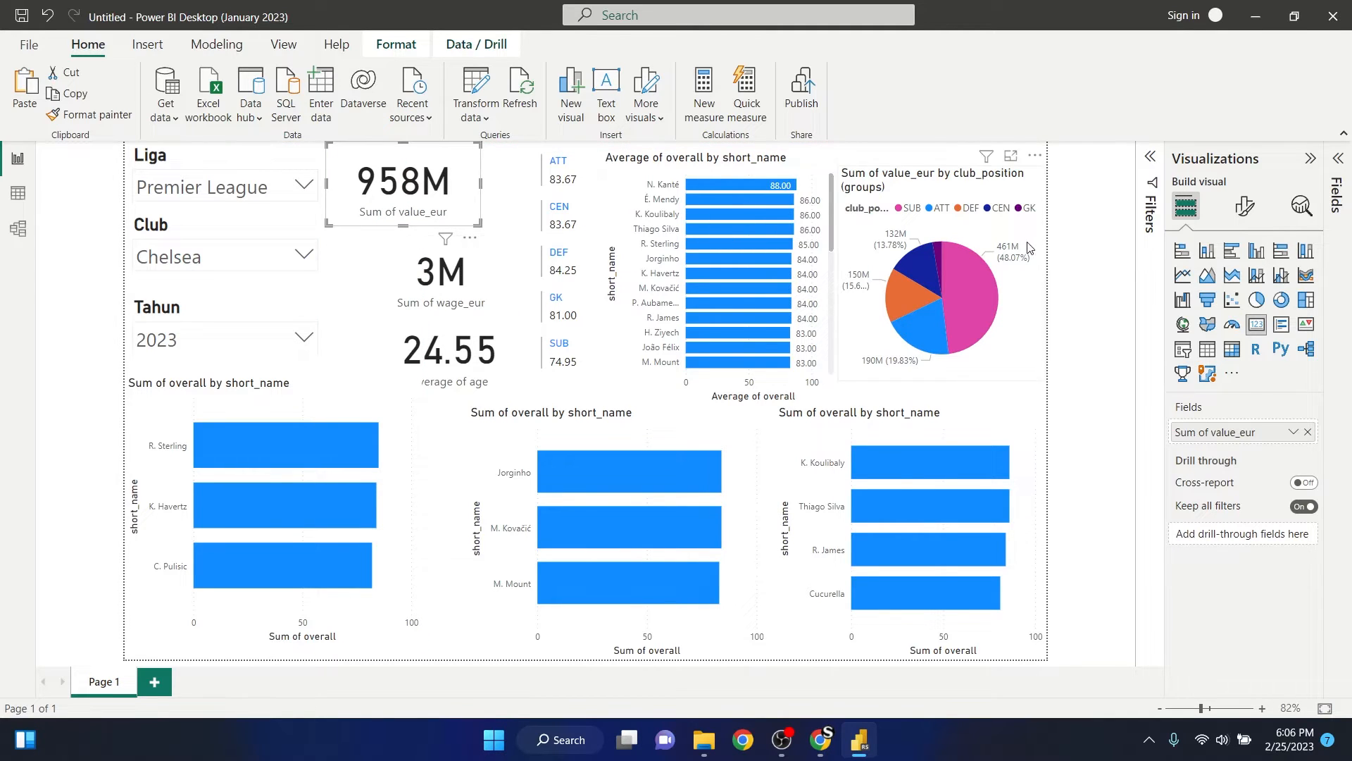
{"action": "left_click", "coordinate": [1250, 209]}
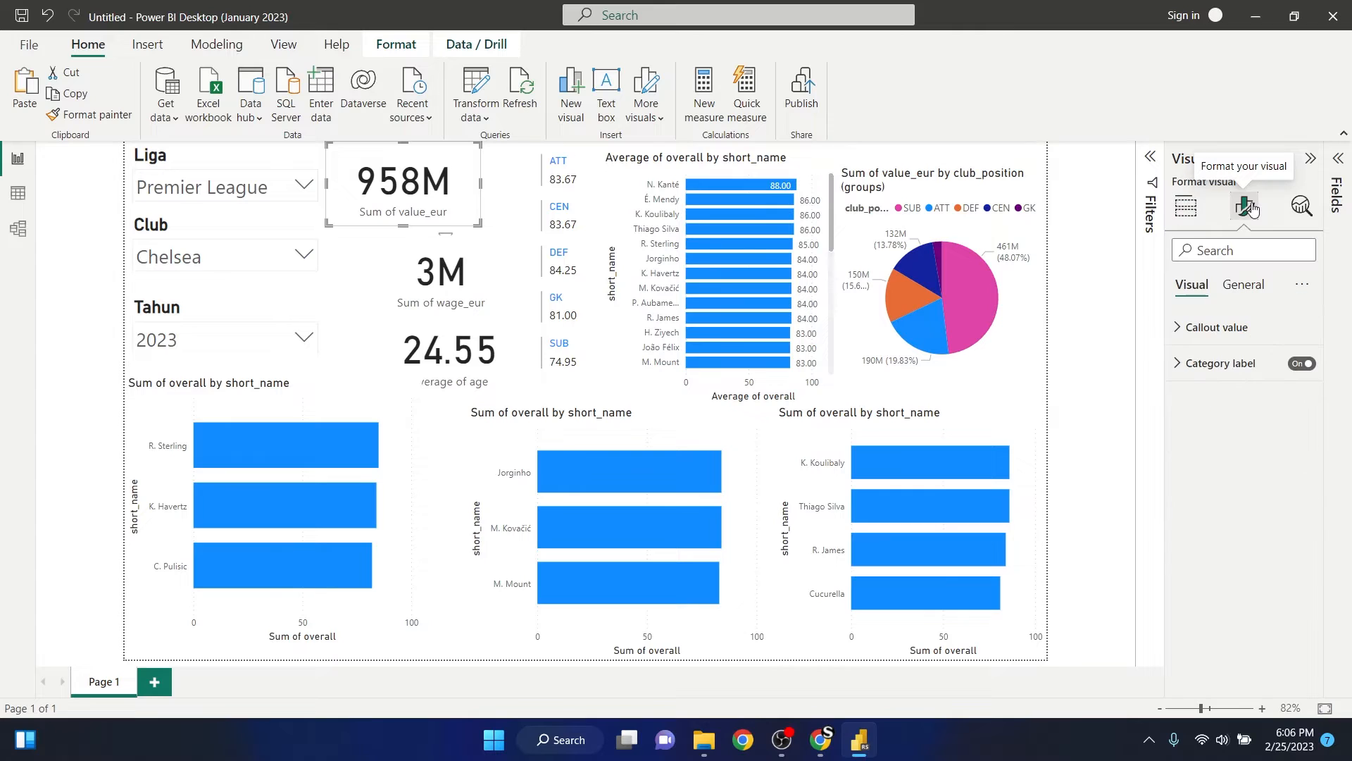
{"action": "left_click", "coordinate": [1244, 285]}
{"action": "left_click", "coordinate": [1201, 362]}
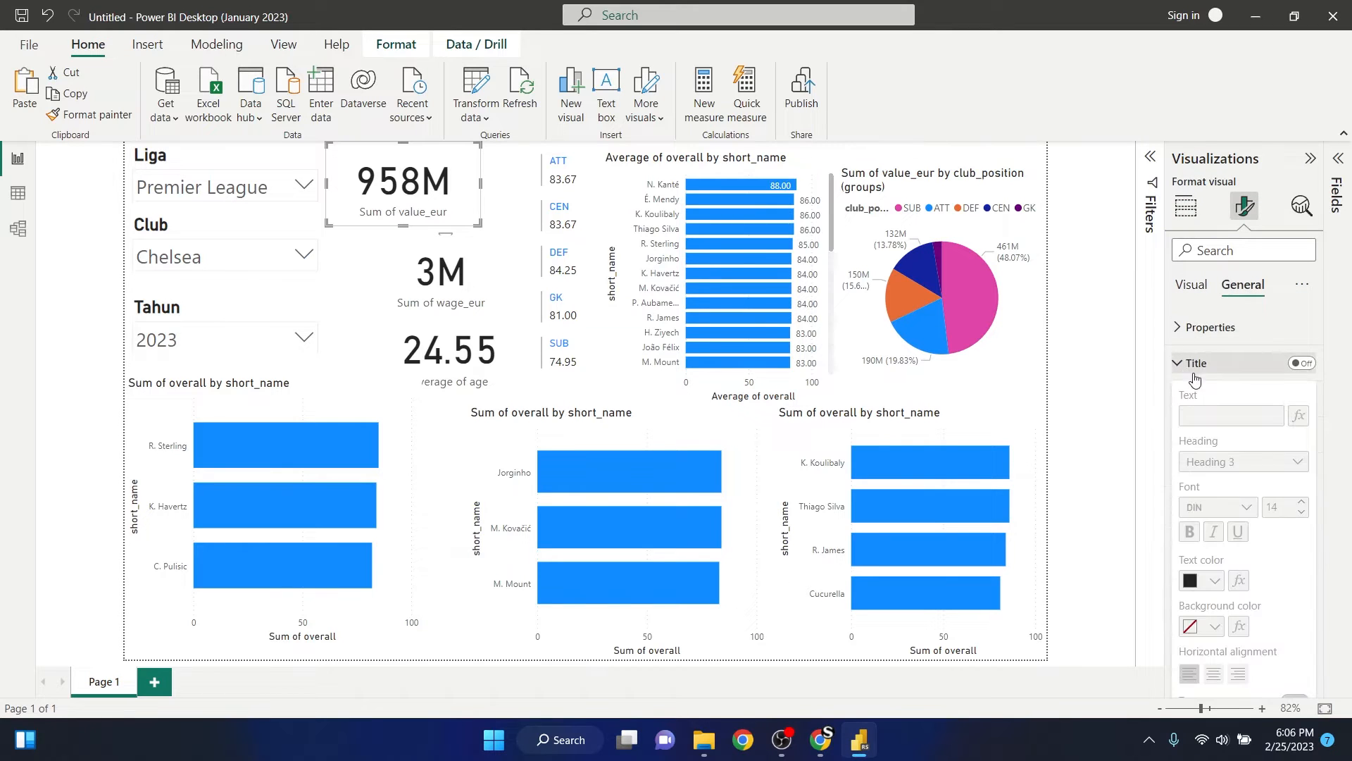
{"action": "left_click", "coordinate": [1302, 369]}
{"action": "left_click", "coordinate": [1229, 412]}
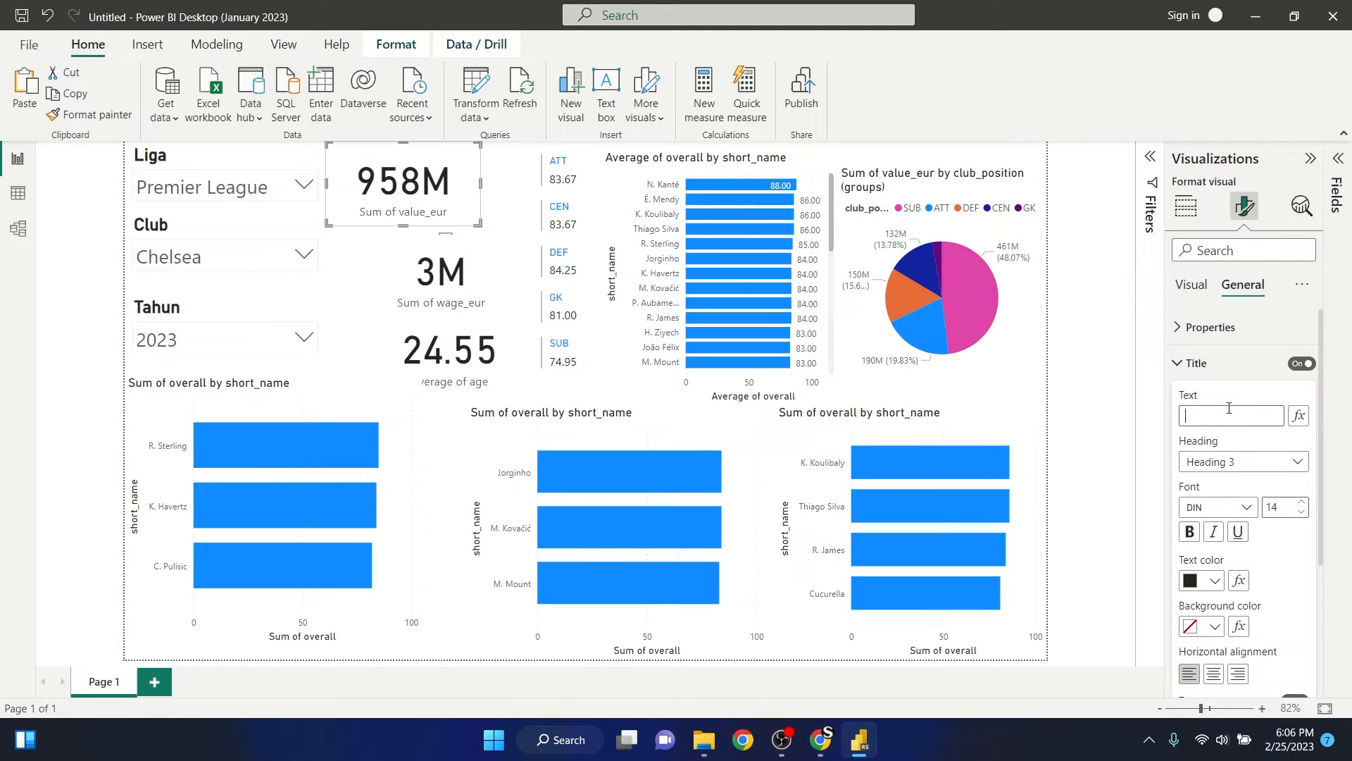
- Title the Sum of value_eur card "Total Nilai Pemain" in bold at font size 20 and deselect it
{"action": "left_click", "coordinate": [1230, 408]}
{"action": "type", "text": "n"}
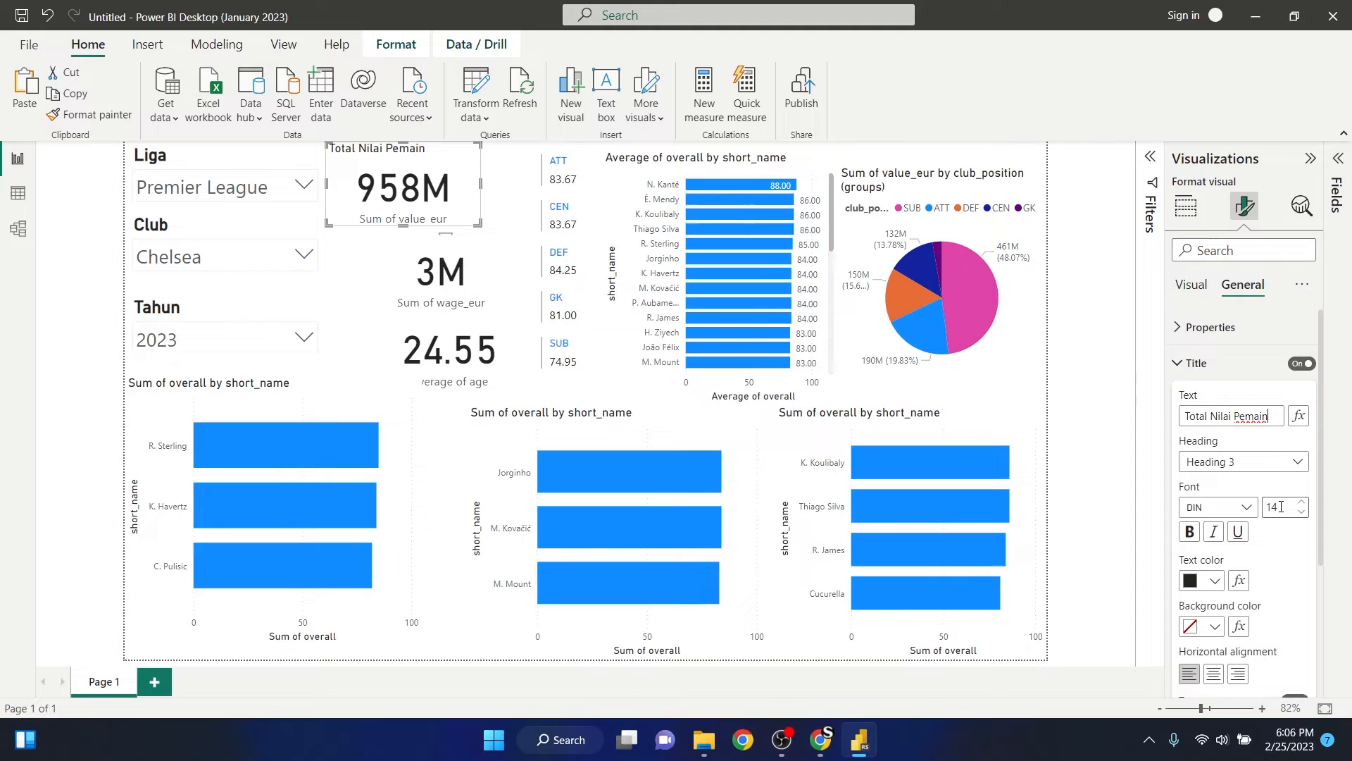
{"action": "left_click_drag", "start_coordinate": [1280, 507], "coordinate": [1255, 505]}
{"action": "type", "text": "20"}
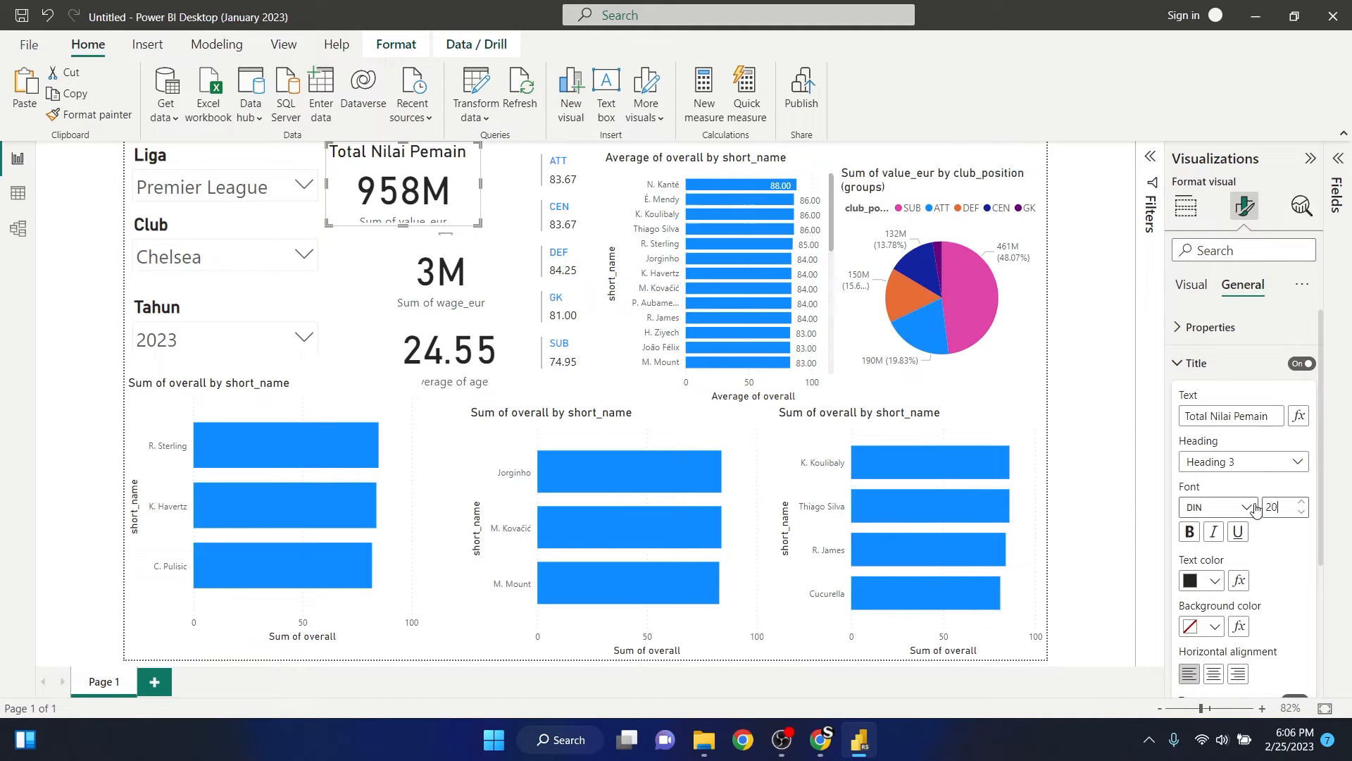
{"action": "left_click", "coordinate": [1190, 532]}
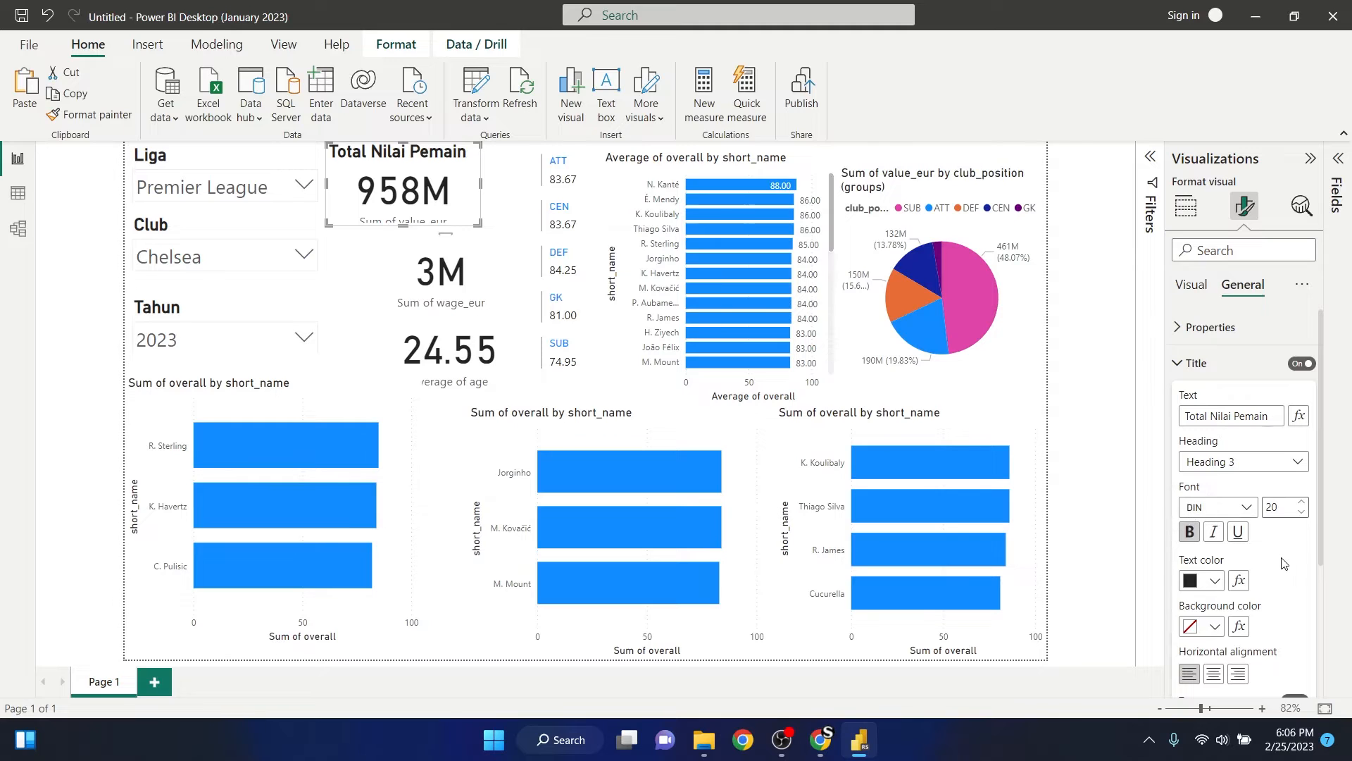
{"action": "left_click", "coordinate": [1115, 380]}
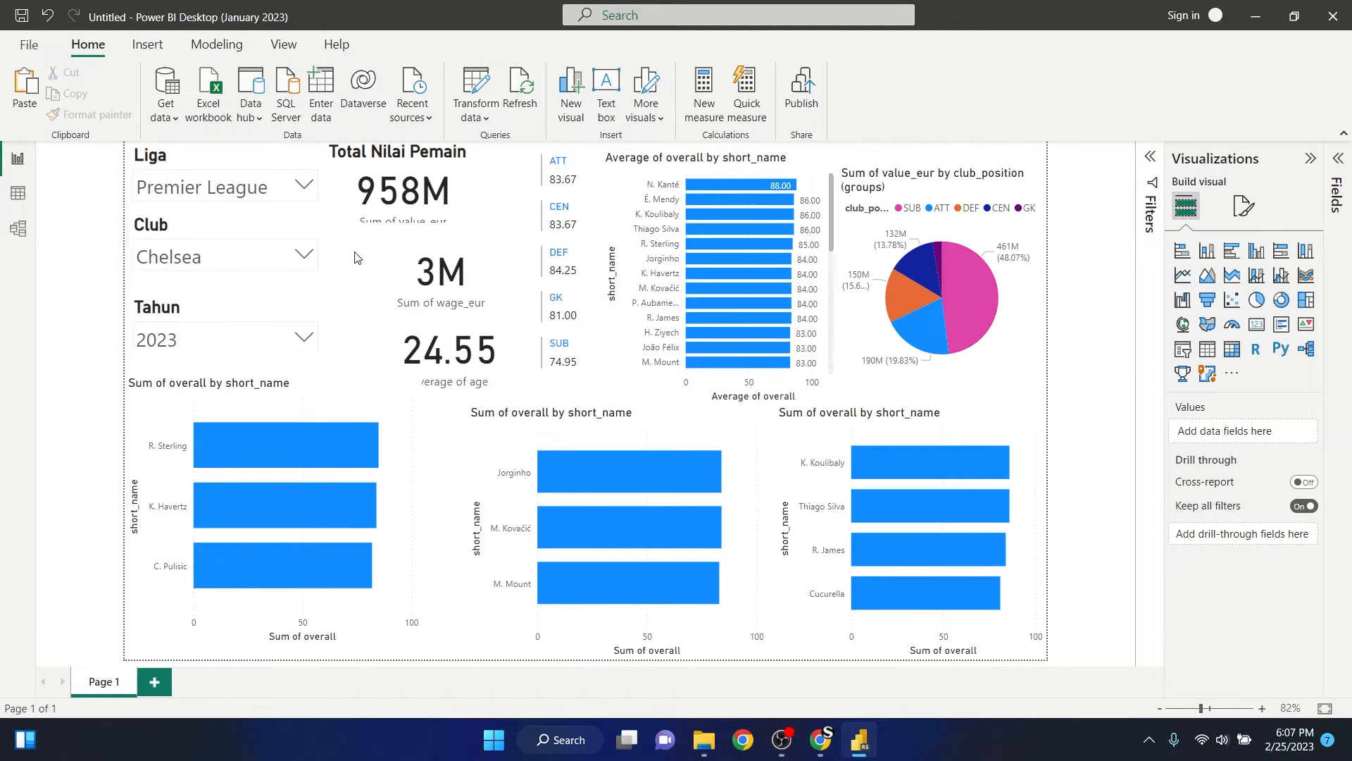
- Line up the Sum of wage_eur card under the Total Nilai Pemain card and turn on its title
{"action": "left_click_drag", "start_coordinate": [426, 262], "coordinate": [383, 263]}
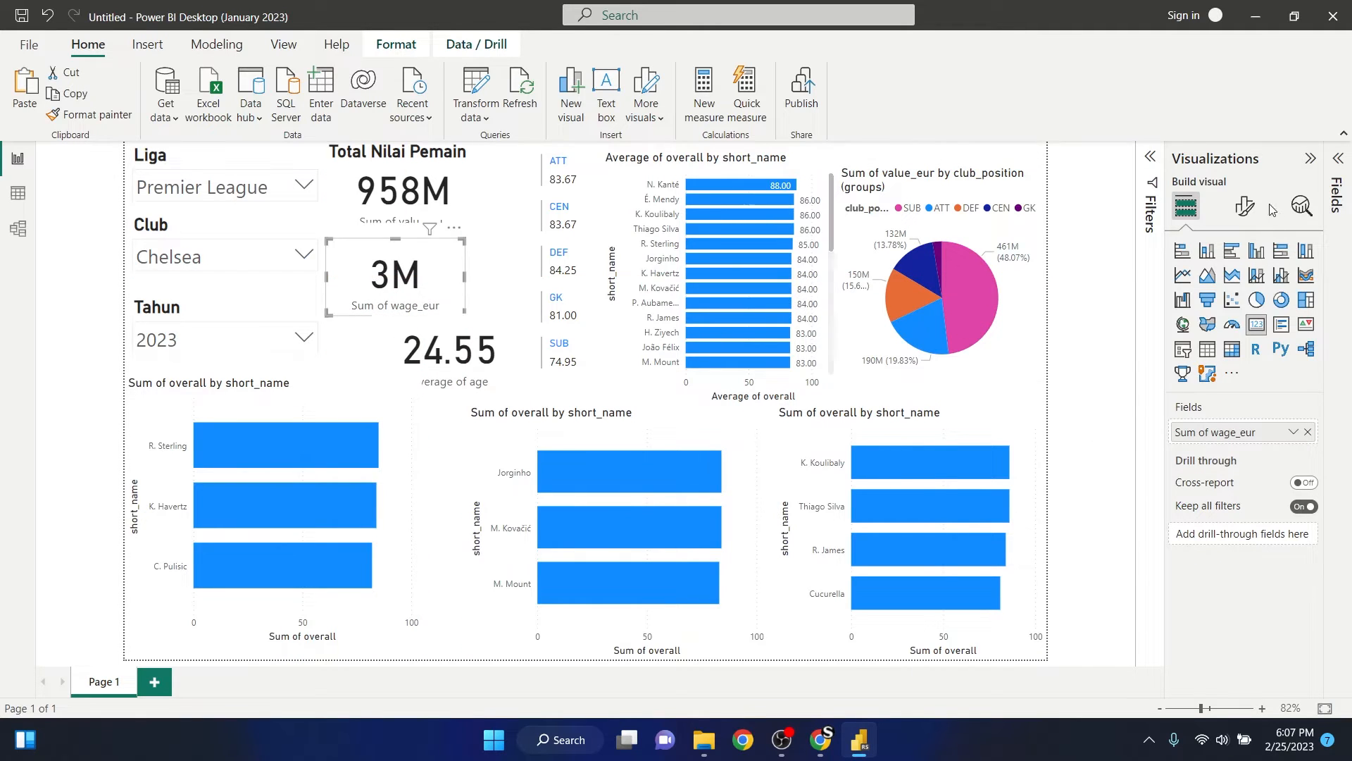
{"action": "left_click", "coordinate": [1245, 205]}
{"action": "left_click", "coordinate": [1244, 293]}
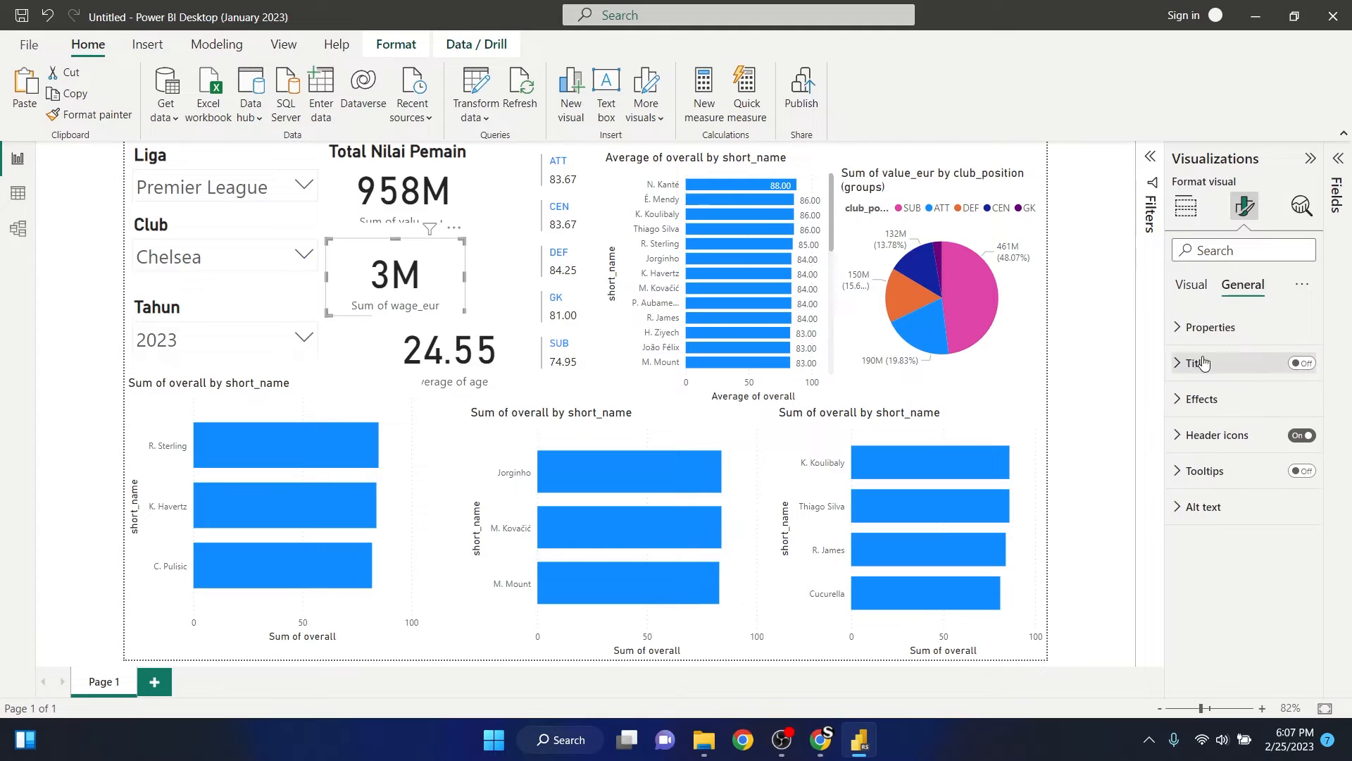
{"action": "left_click", "coordinate": [1197, 363]}
{"action": "left_click", "coordinate": [1301, 363]}
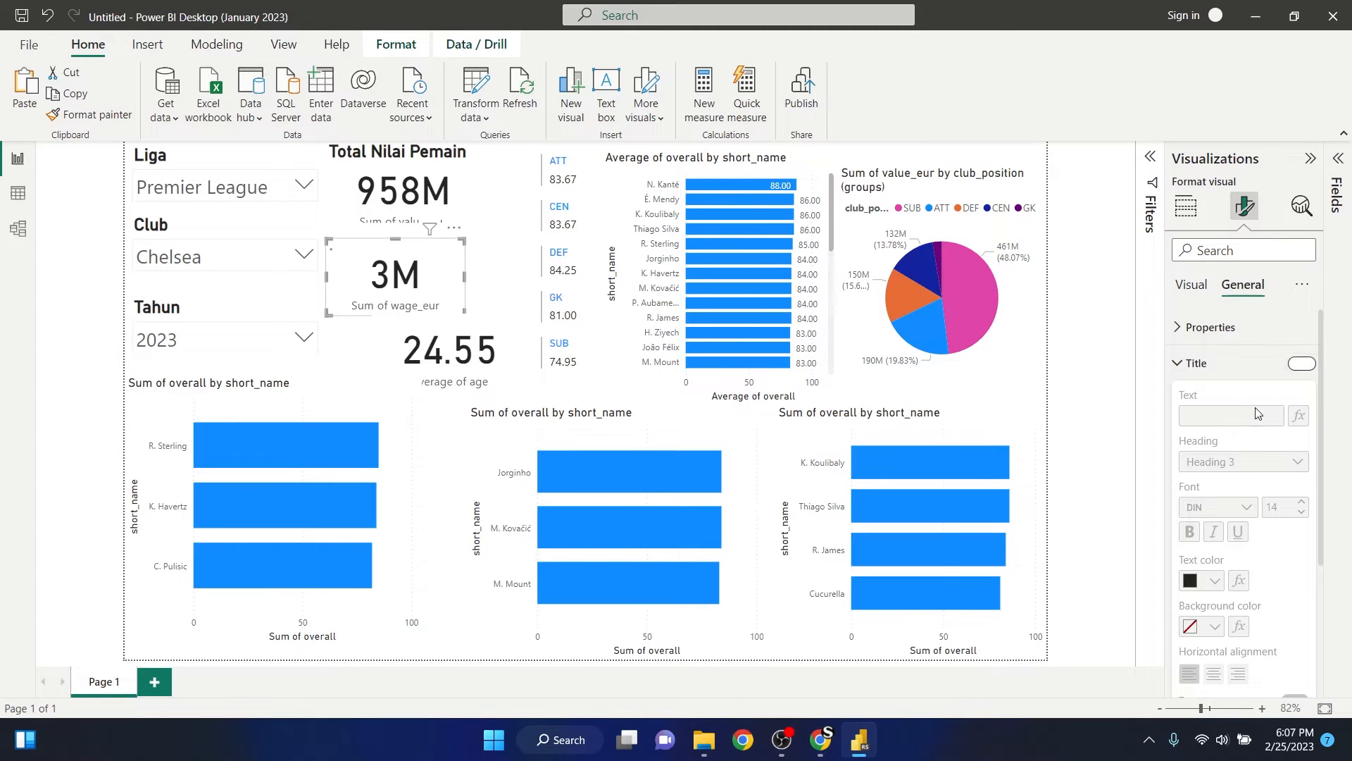
- Set the wage card's title to "Total Gaji Pemain" in bold at font size 20
{"action": "left_click", "coordinate": [1234, 422]}
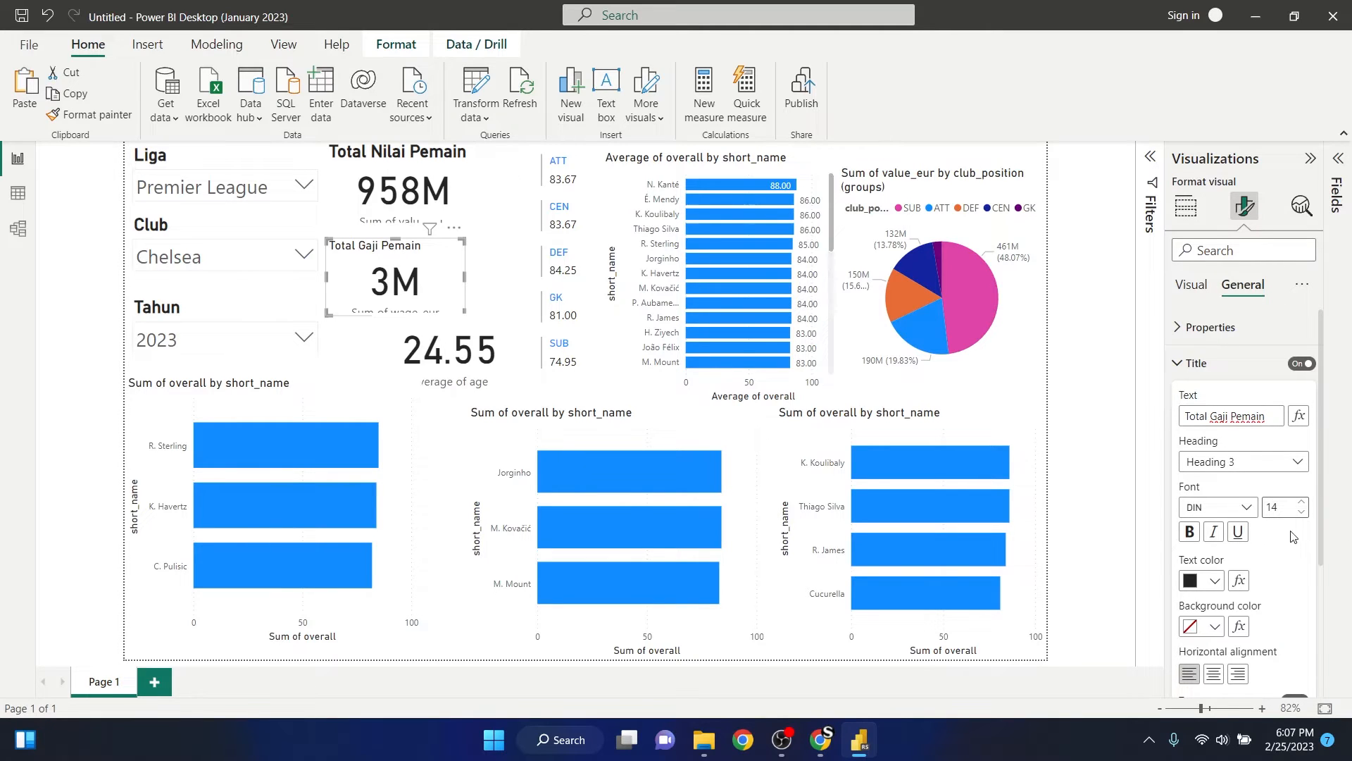
{"action": "left_click", "coordinate": [1289, 505]}
{"action": "type", "text": "20"}
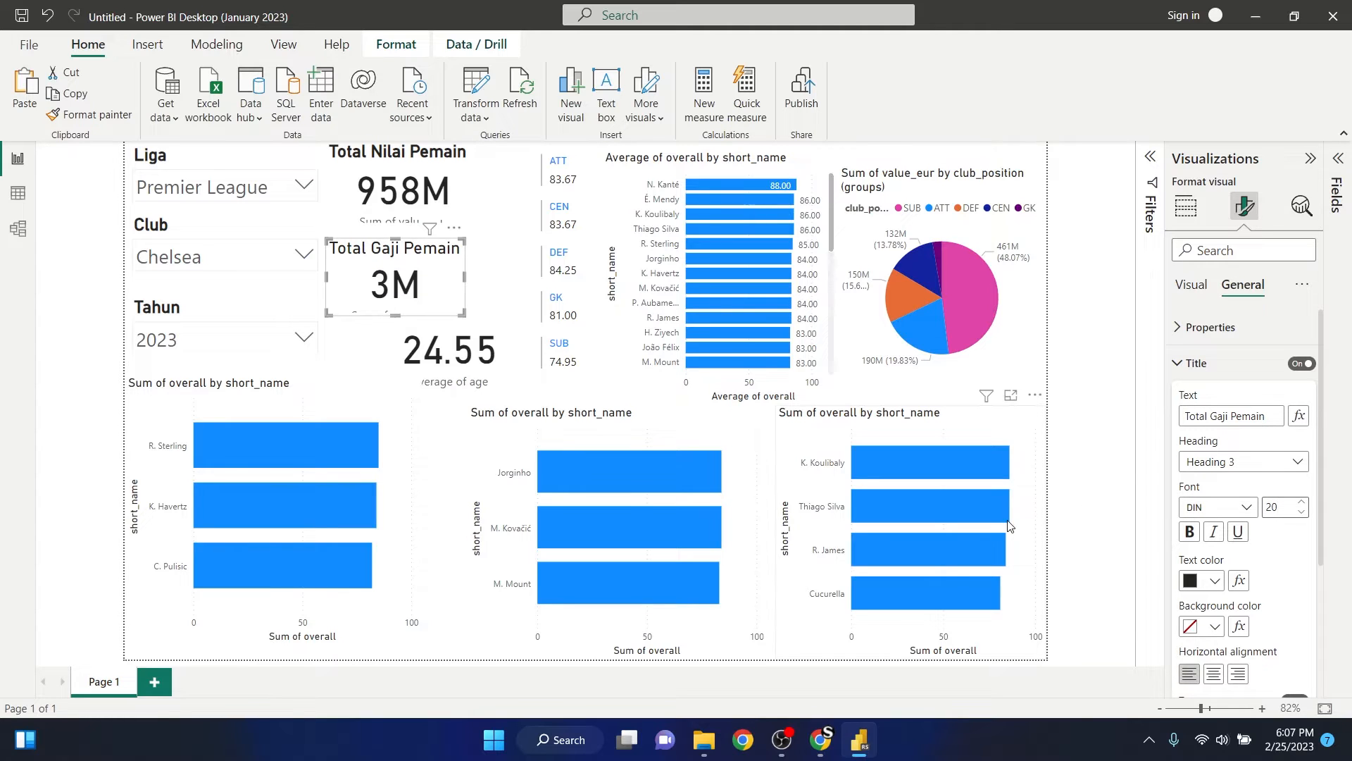
{"action": "left_click", "coordinate": [1190, 532]}
- Turn on the Average of age card's title and set it to "Rata Rata Umur" in bold at font size 20
{"action": "left_click", "coordinate": [394, 337]}
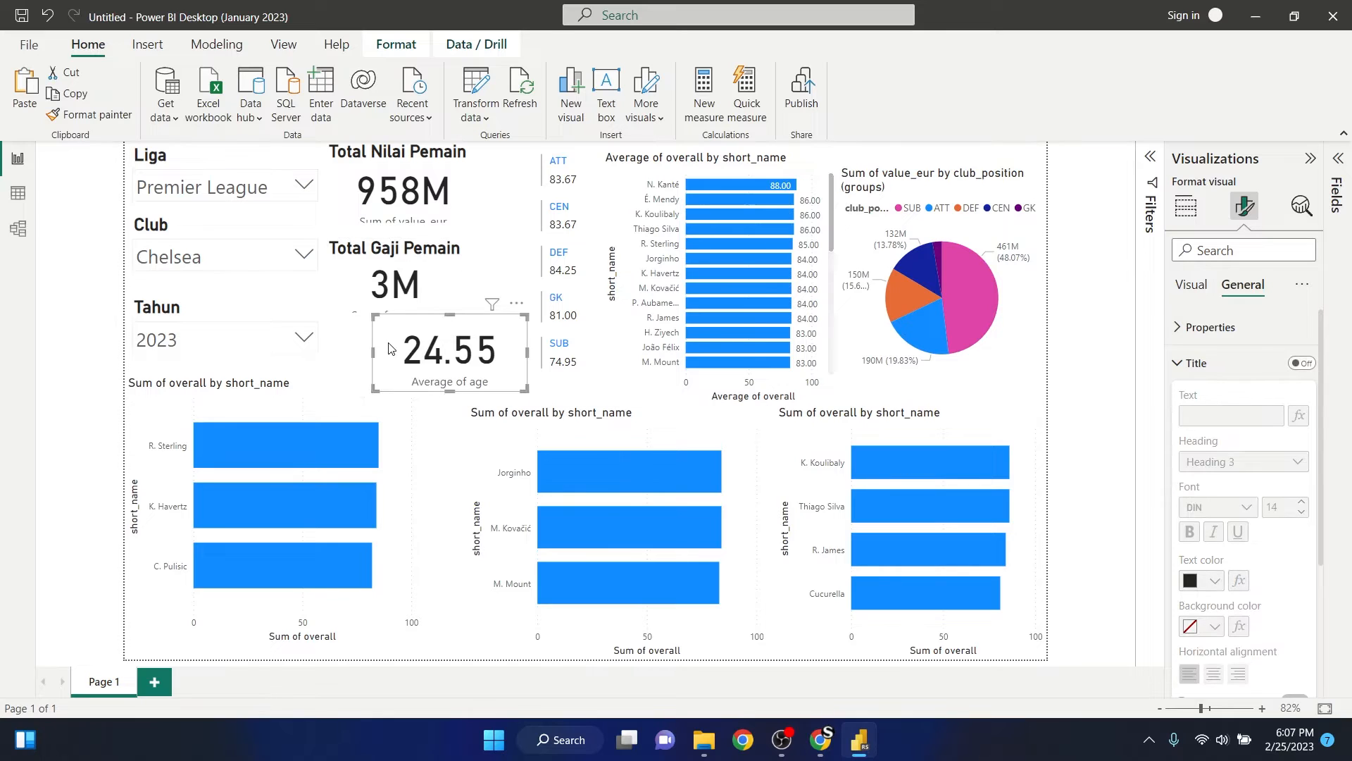
{"action": "left_click", "coordinate": [1302, 363]}
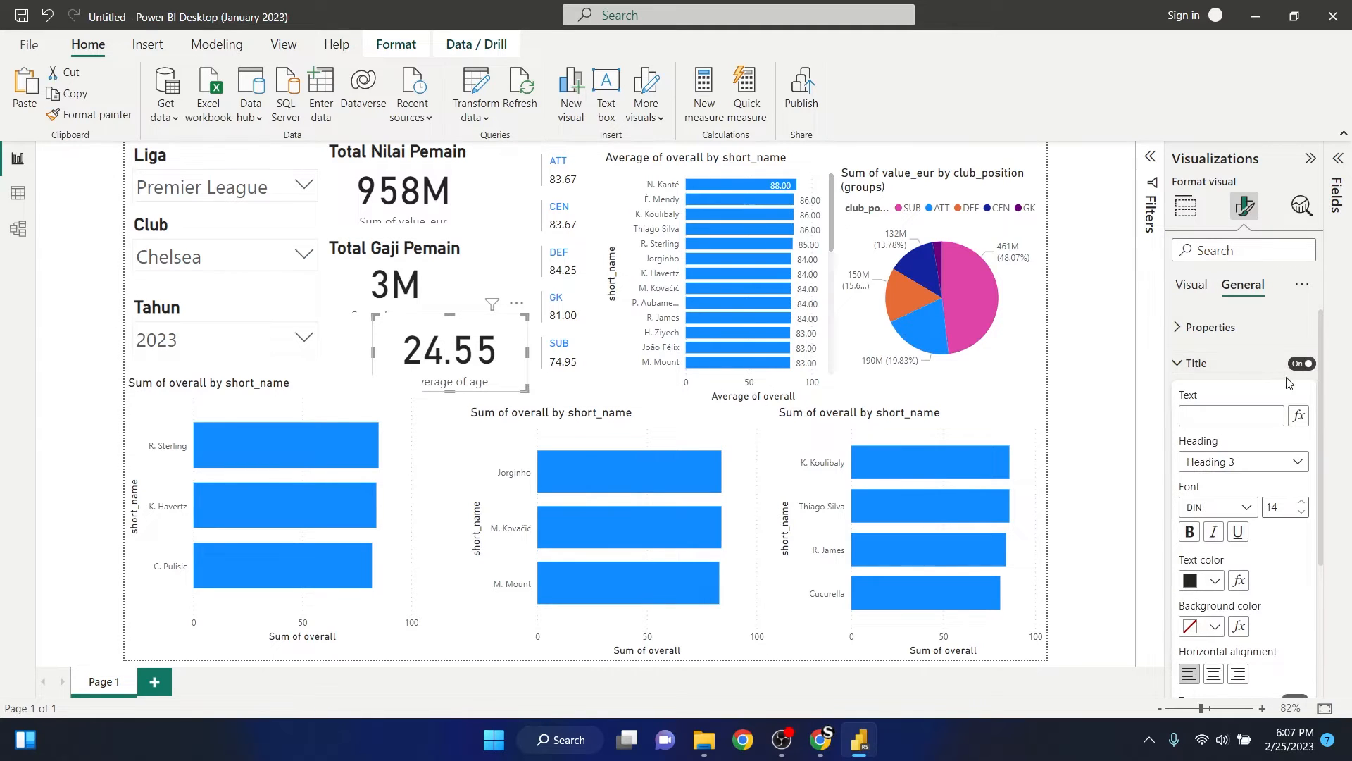
{"action": "left_click", "coordinate": [1260, 416]}
{"action": "type", "text": "Rata Rata Umur"}
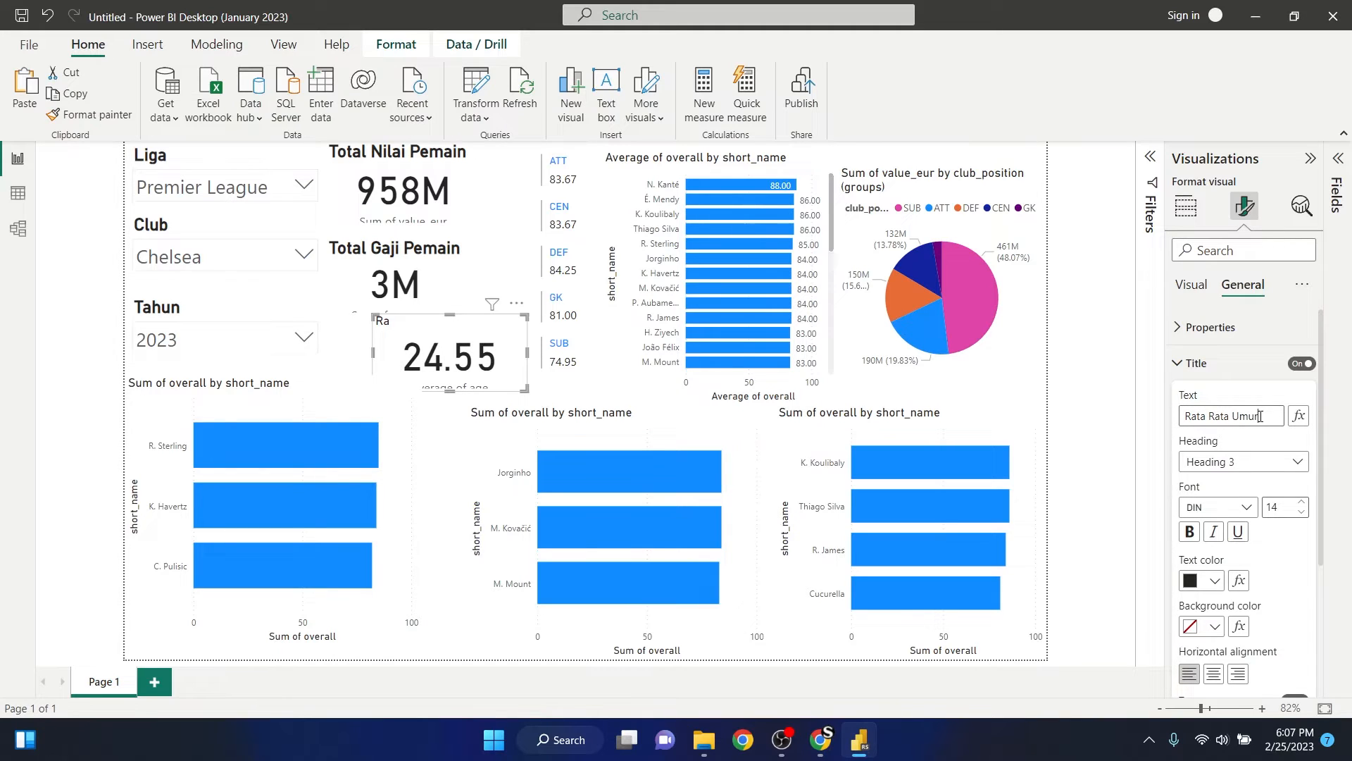
{"action": "left_click", "coordinate": [1191, 538]}
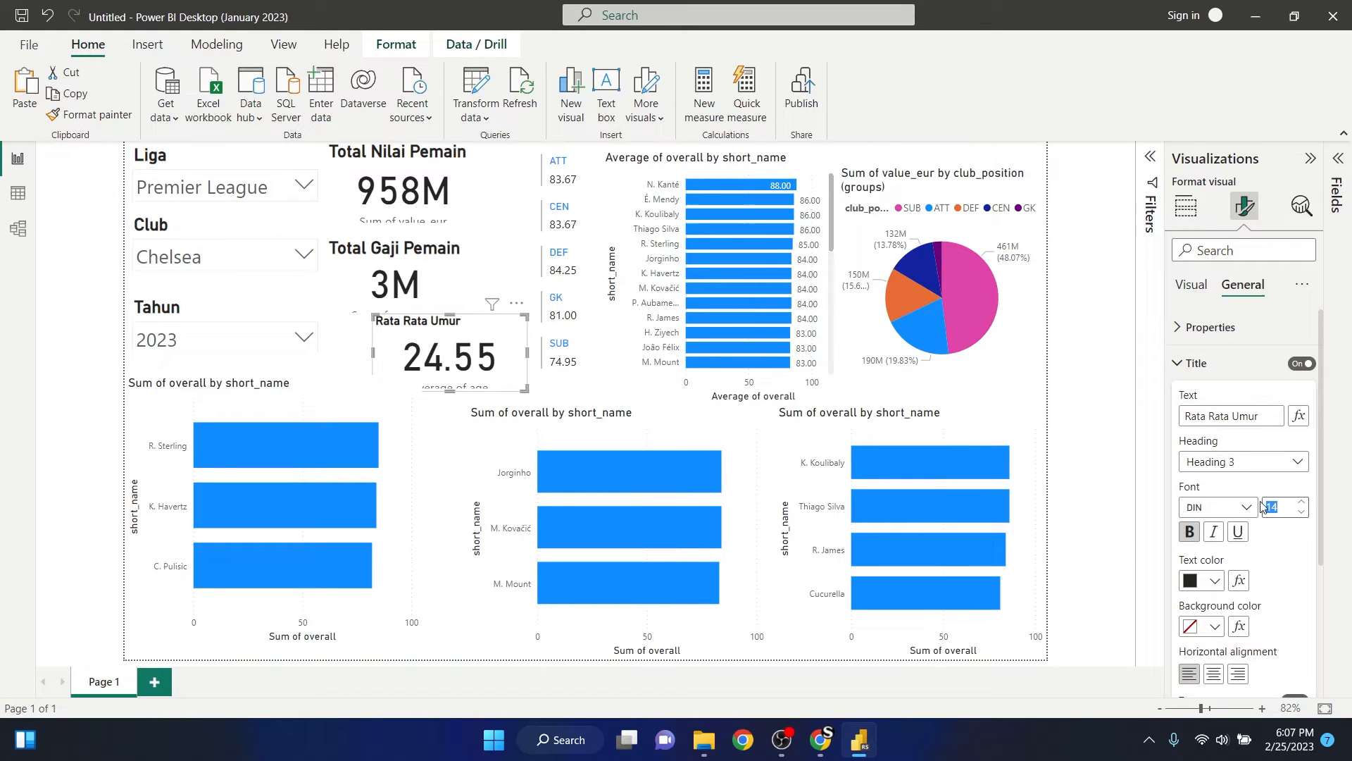
{"action": "type", "text": "20"}
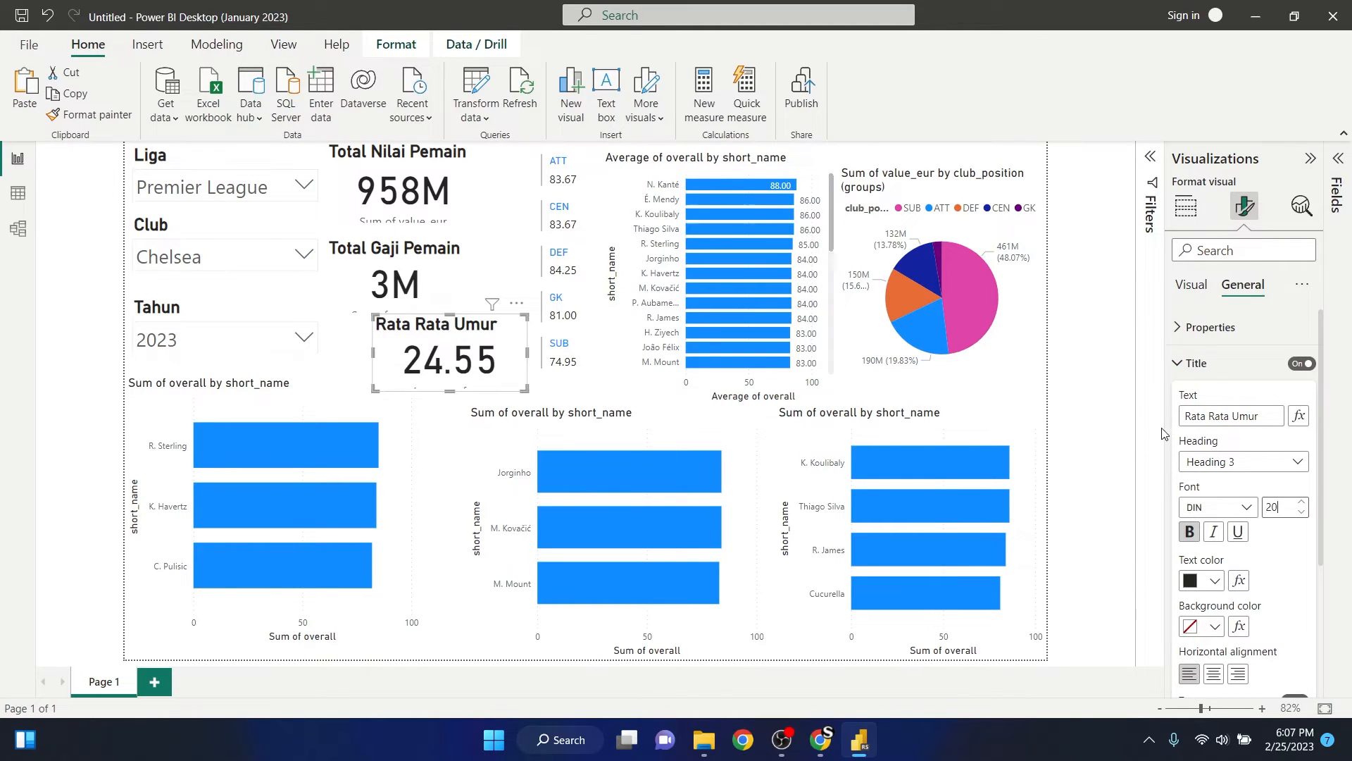
- Turn off the category label of the Total Nilai Pemain card, shorten the card slightly and deselect it
{"action": "left_click", "coordinate": [466, 203]}
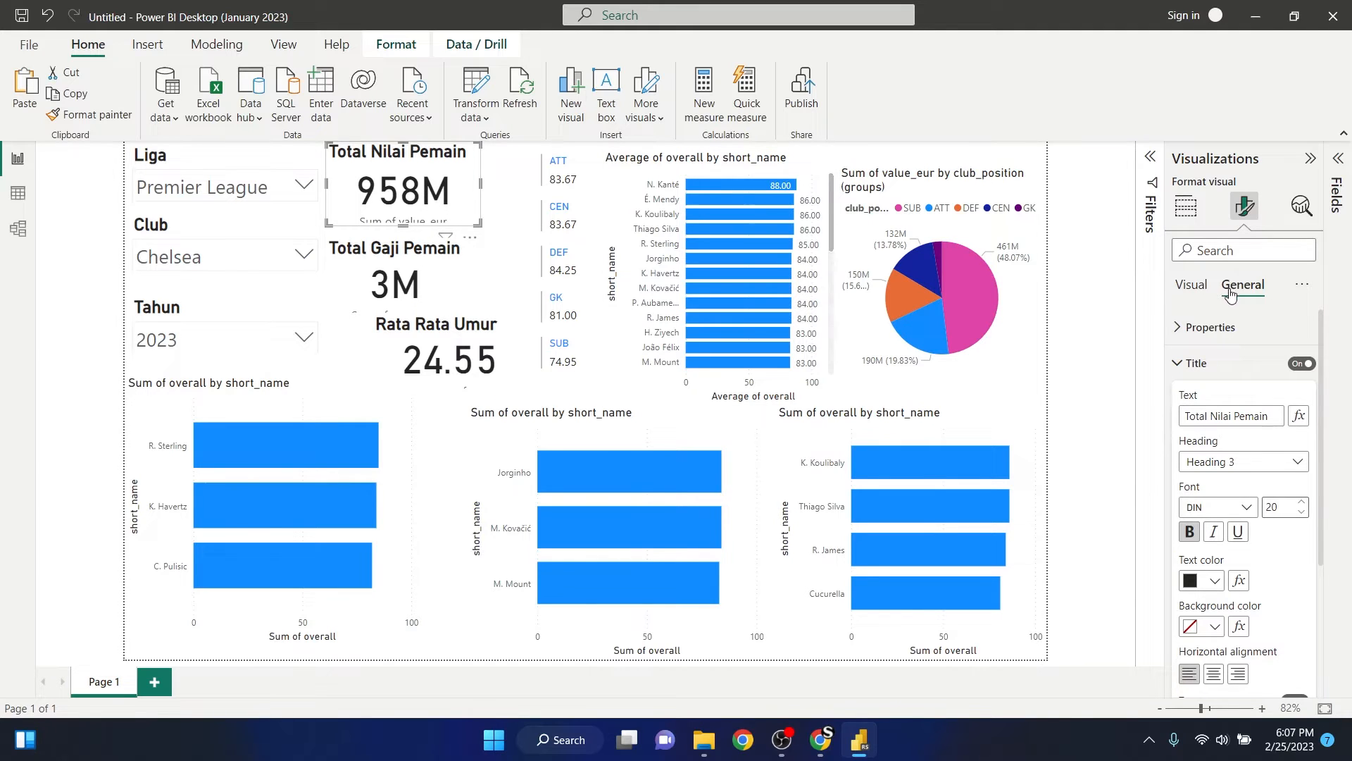
{"action": "left_click", "coordinate": [1190, 363]}
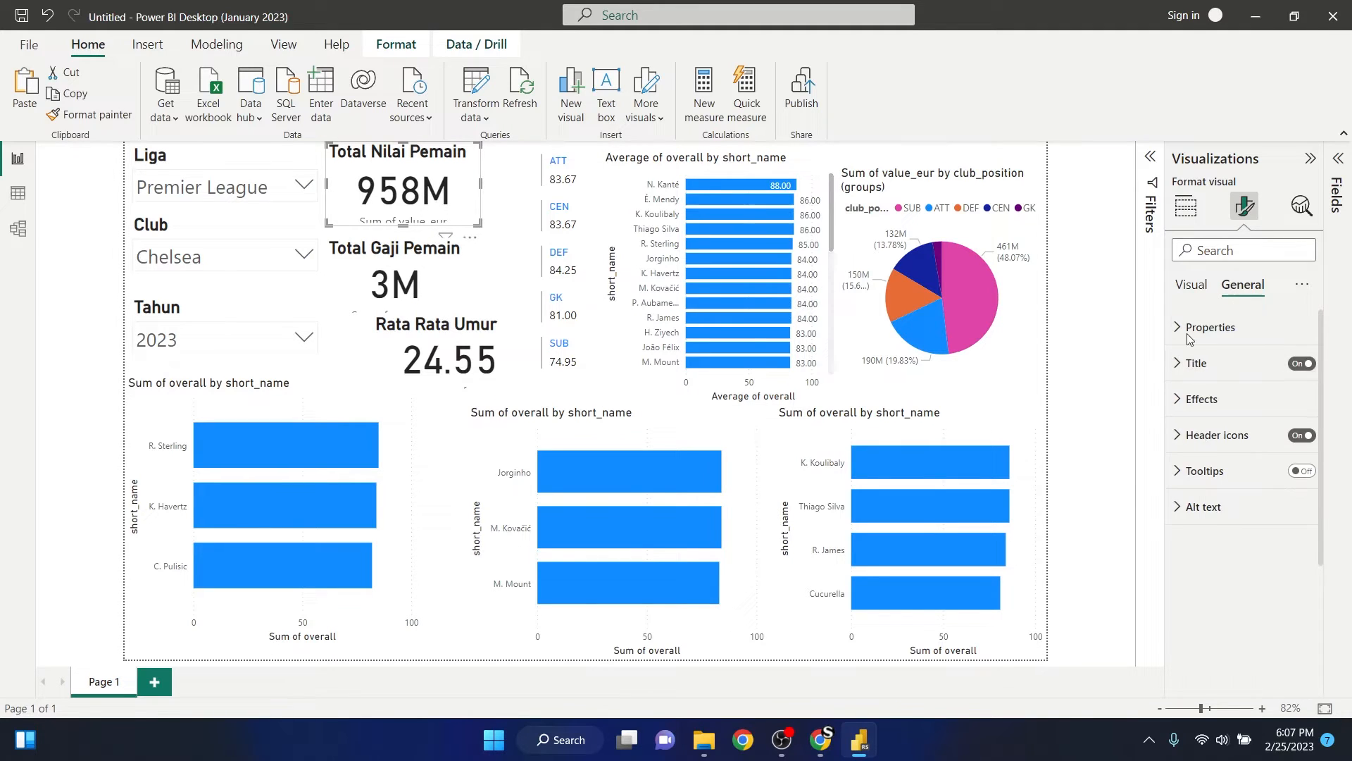
{"action": "left_click", "coordinate": [1190, 286]}
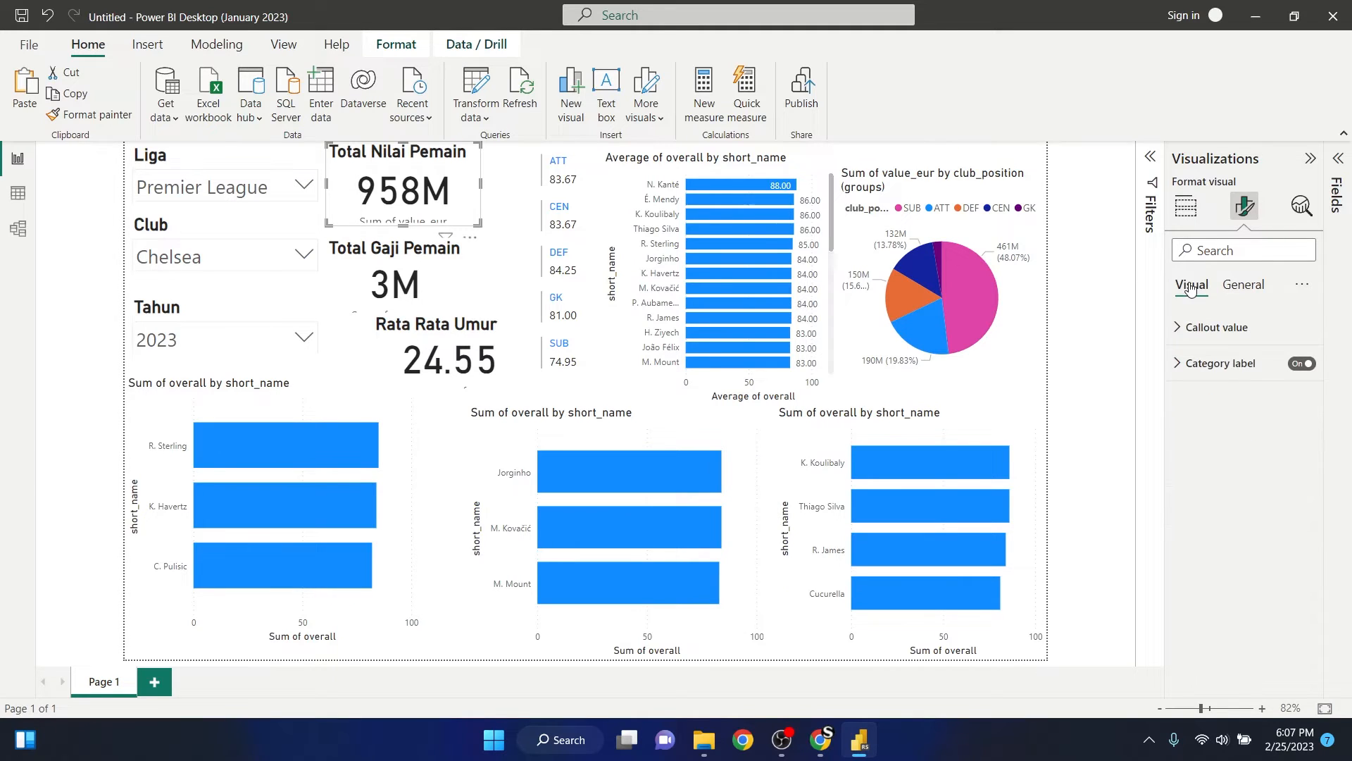
{"action": "left_click", "coordinate": [1305, 365]}
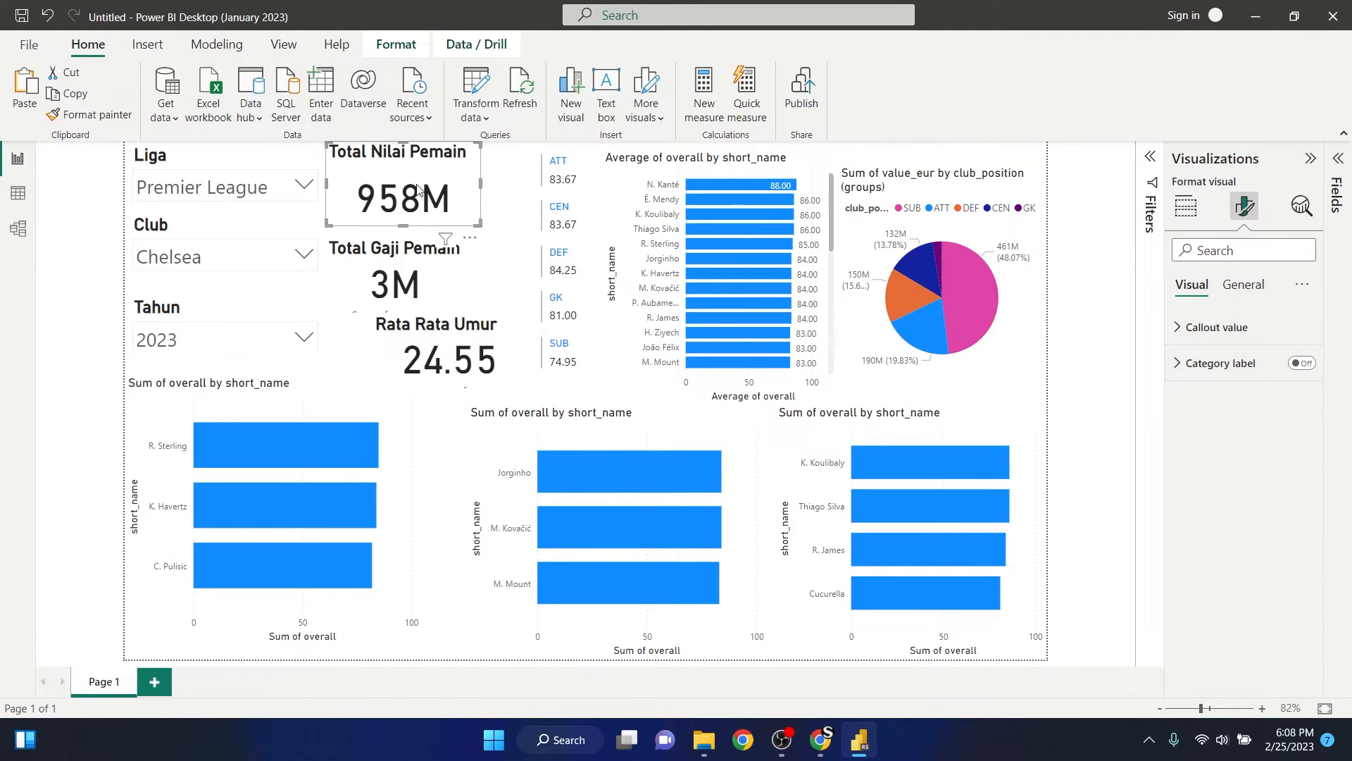
{"action": "mouse_move", "coordinate": [404, 224]}
{"action": "left_mouse_down"}
{"action": "mouse_move", "coordinate": [405, 247]}
{"action": "mouse_move", "coordinate": [416, 207]}
{"action": "left_mouse_up"}
{"action": "left_click", "coordinate": [382, 228]}
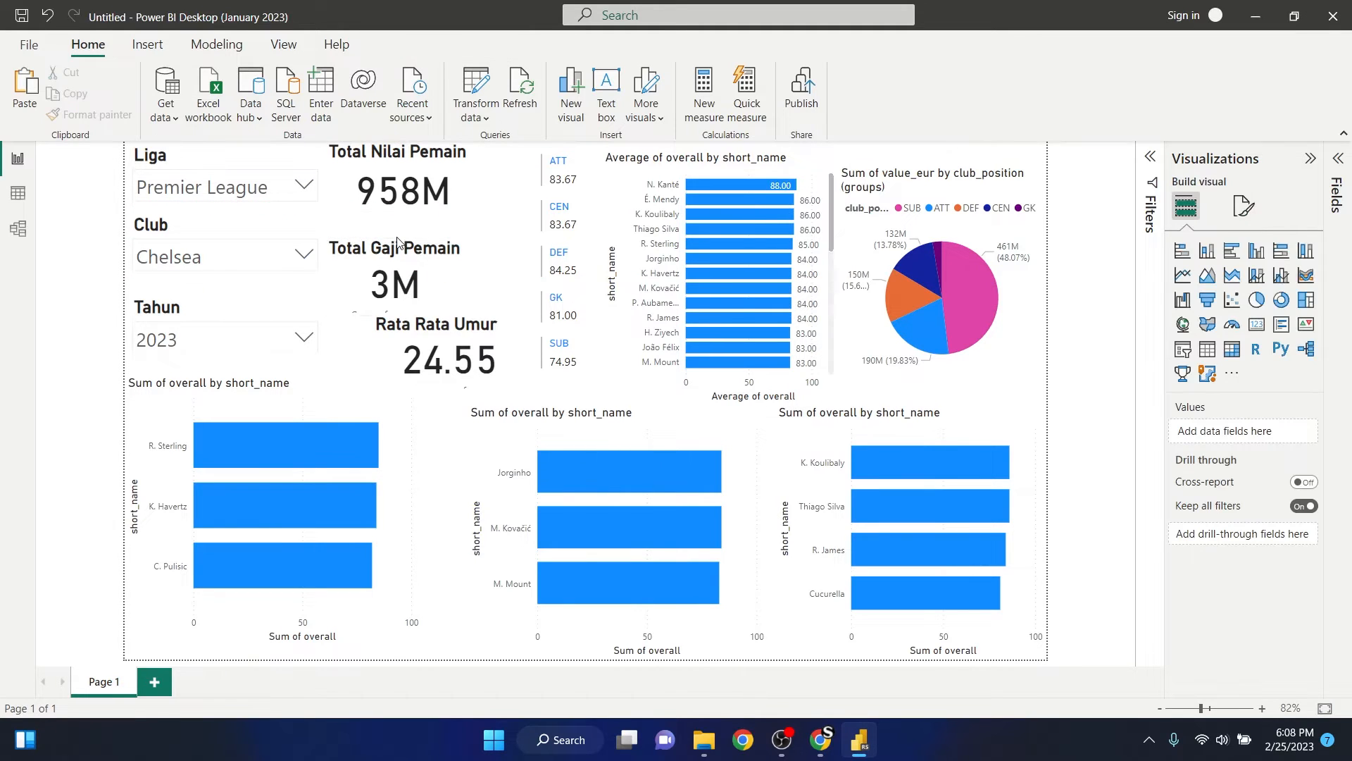
- Turn off the category labels of the Total Gaji Pemain and Rata Rata Umur cards and deselect them
{"action": "left_click", "coordinate": [373, 272]}
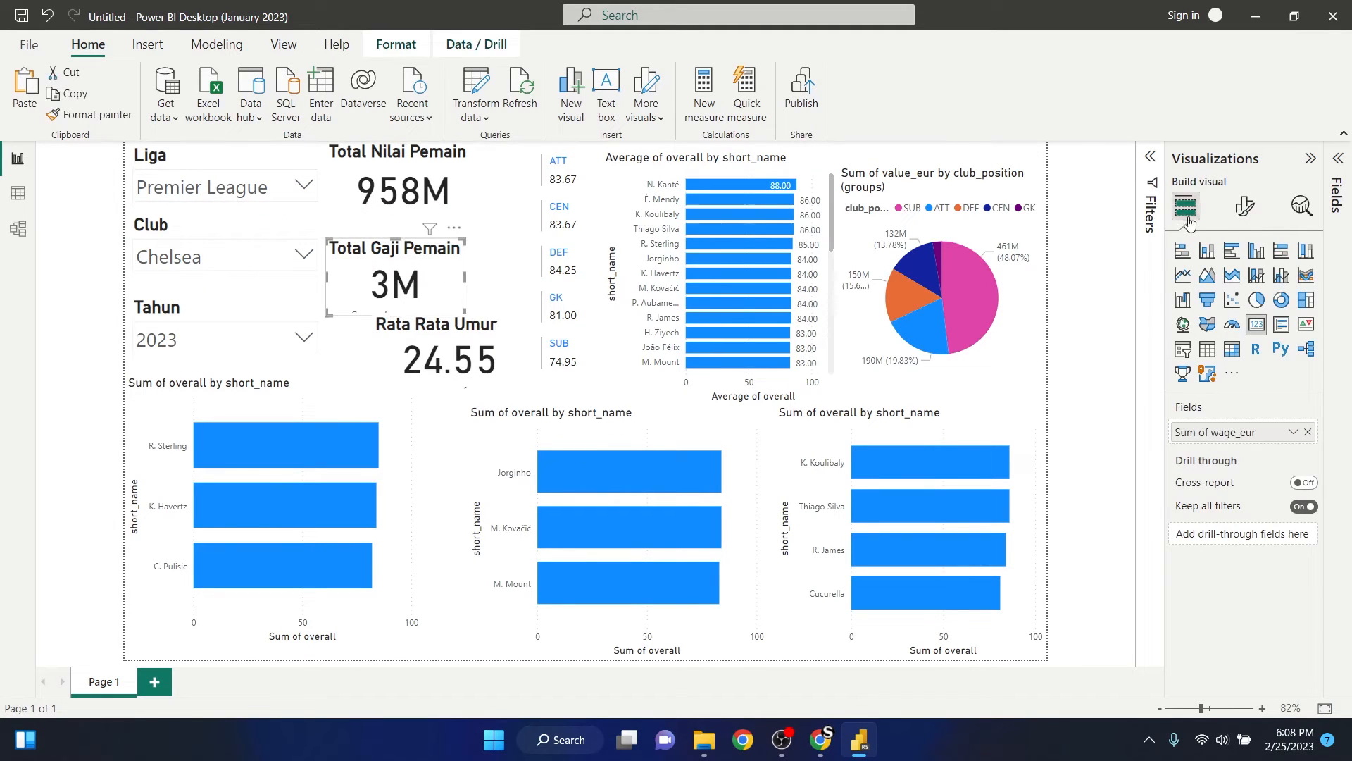
{"action": "left_click", "coordinate": [1245, 208]}
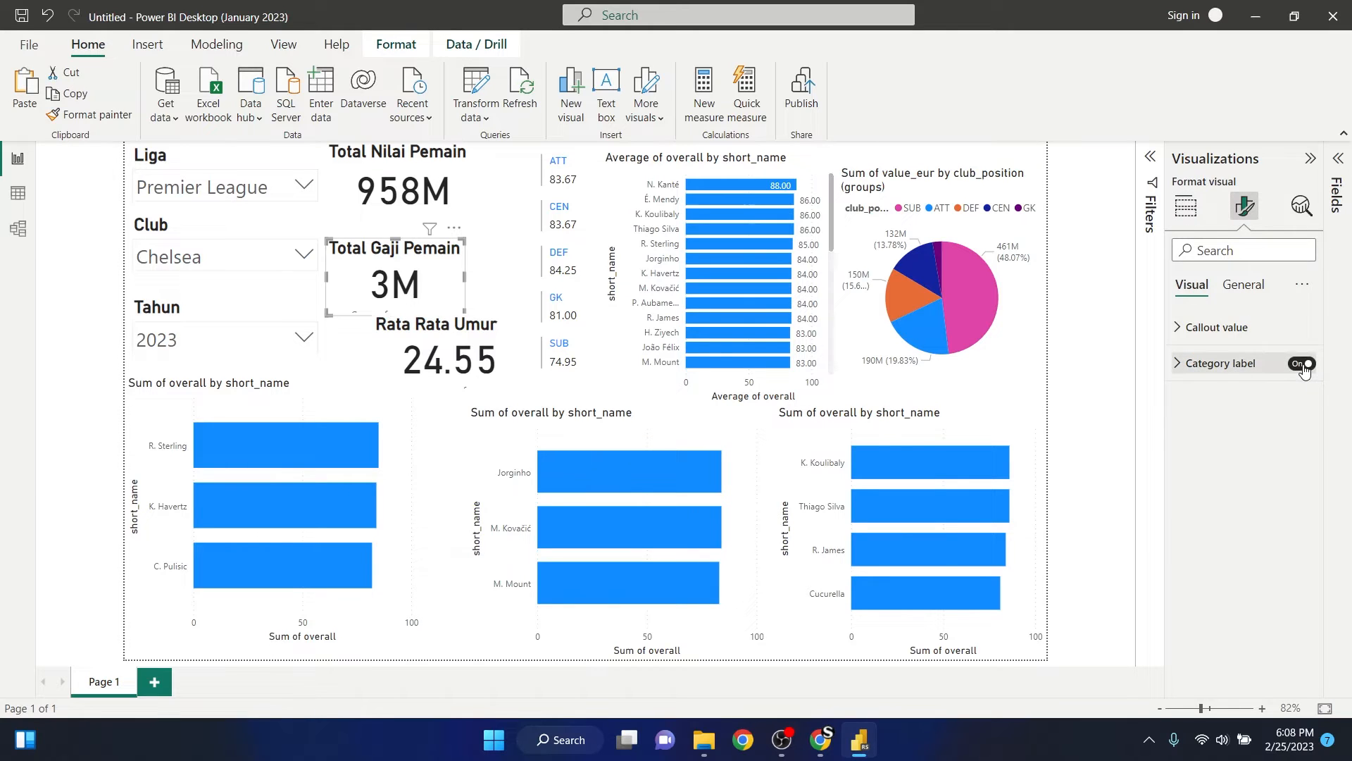
{"action": "left_click", "coordinate": [387, 350]}
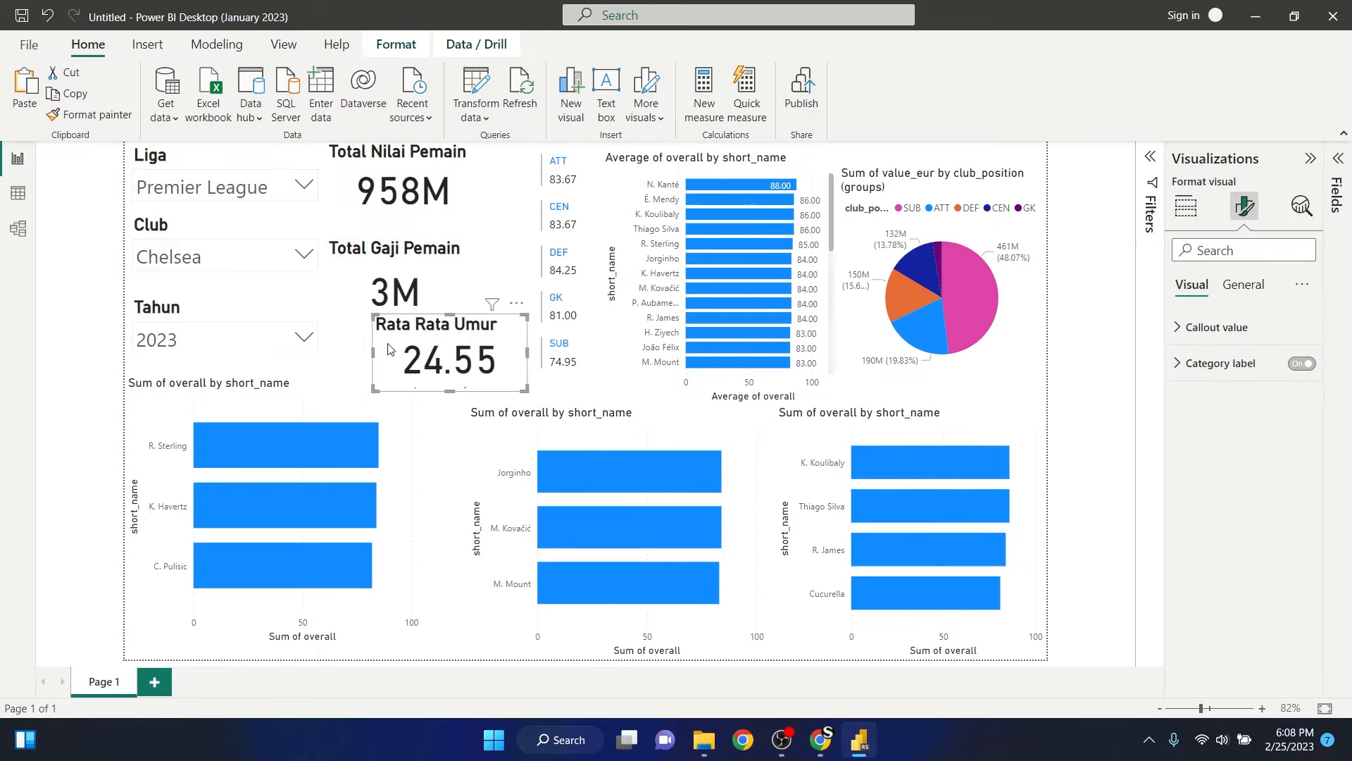
{"action": "left_click", "coordinate": [1301, 363]}
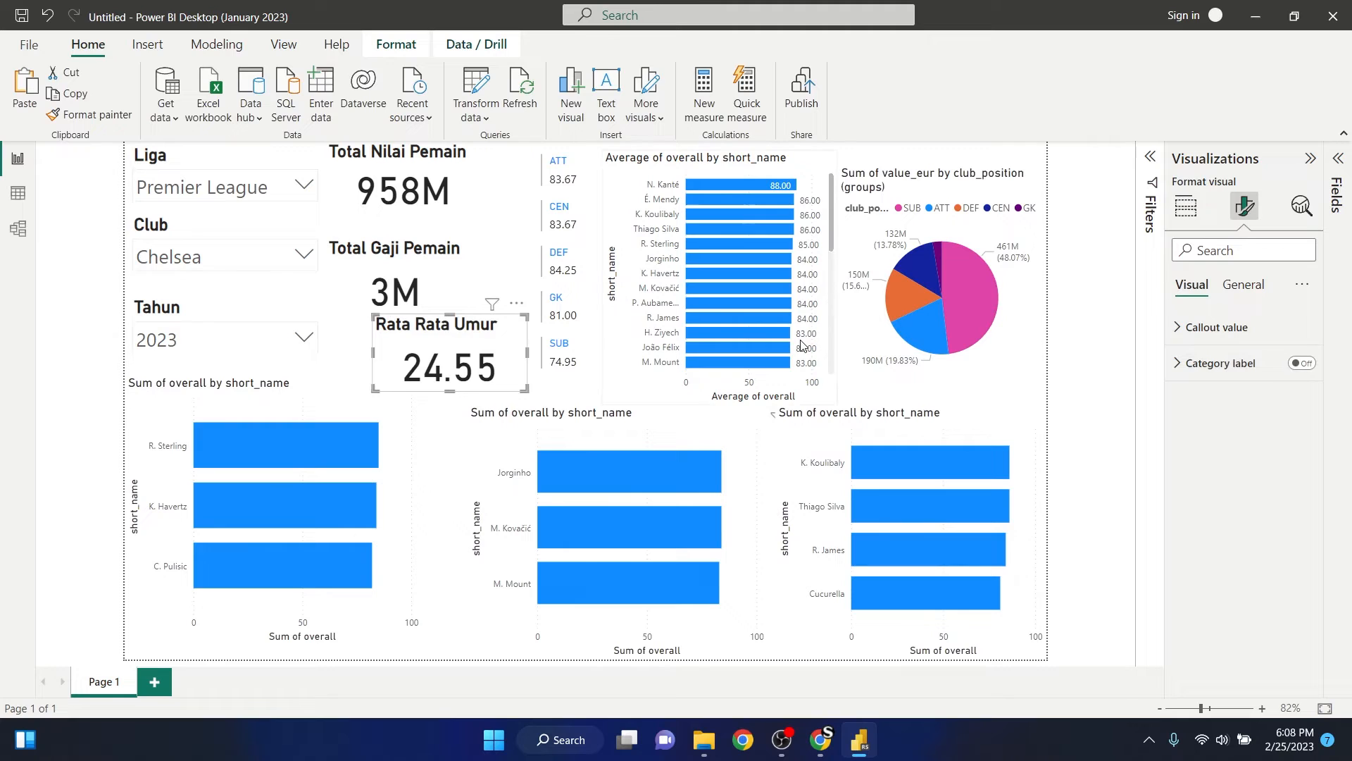
{"action": "left_click", "coordinate": [503, 195]}
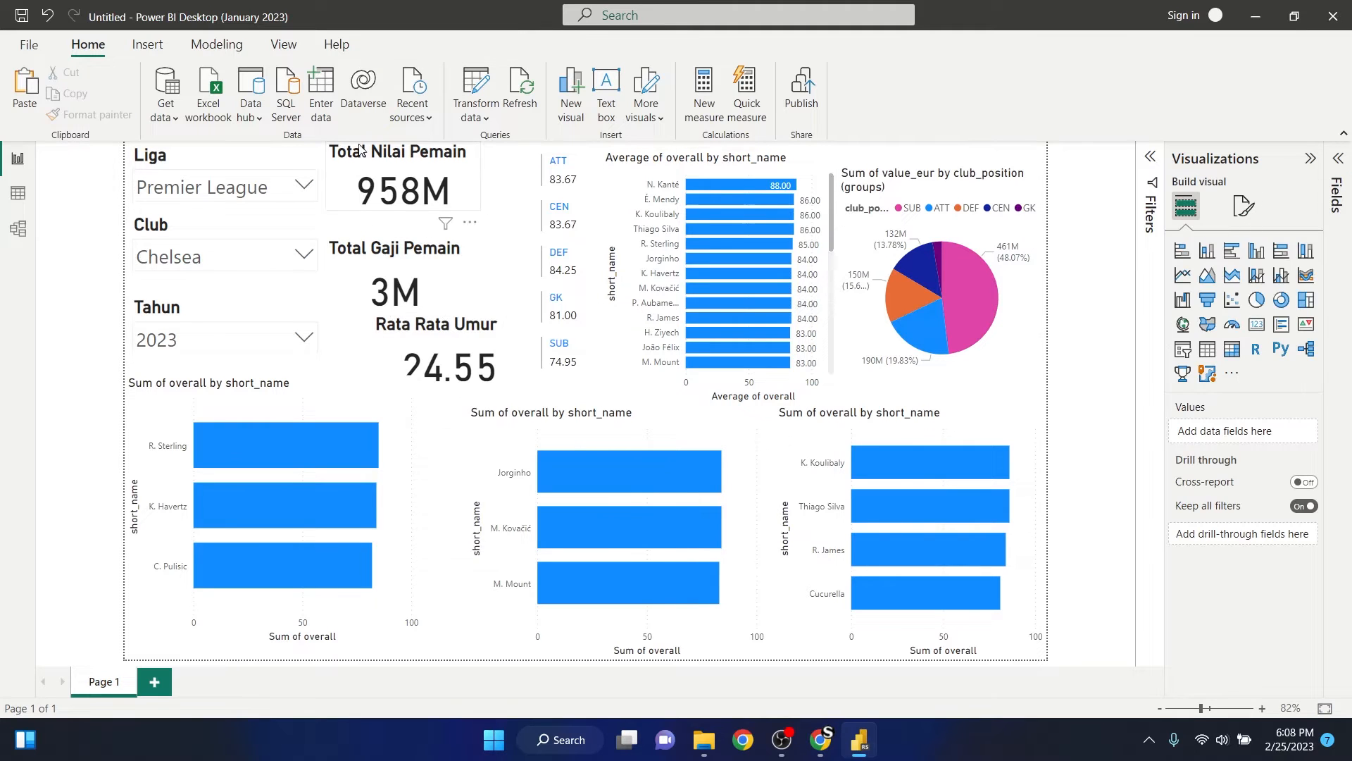
- Stack the Total Gaji Pemain and Rata Rata Umur cards directly below the Total Nilai Pemain card, aligned on their left edges
{"action": "left_click", "coordinate": [378, 181]}
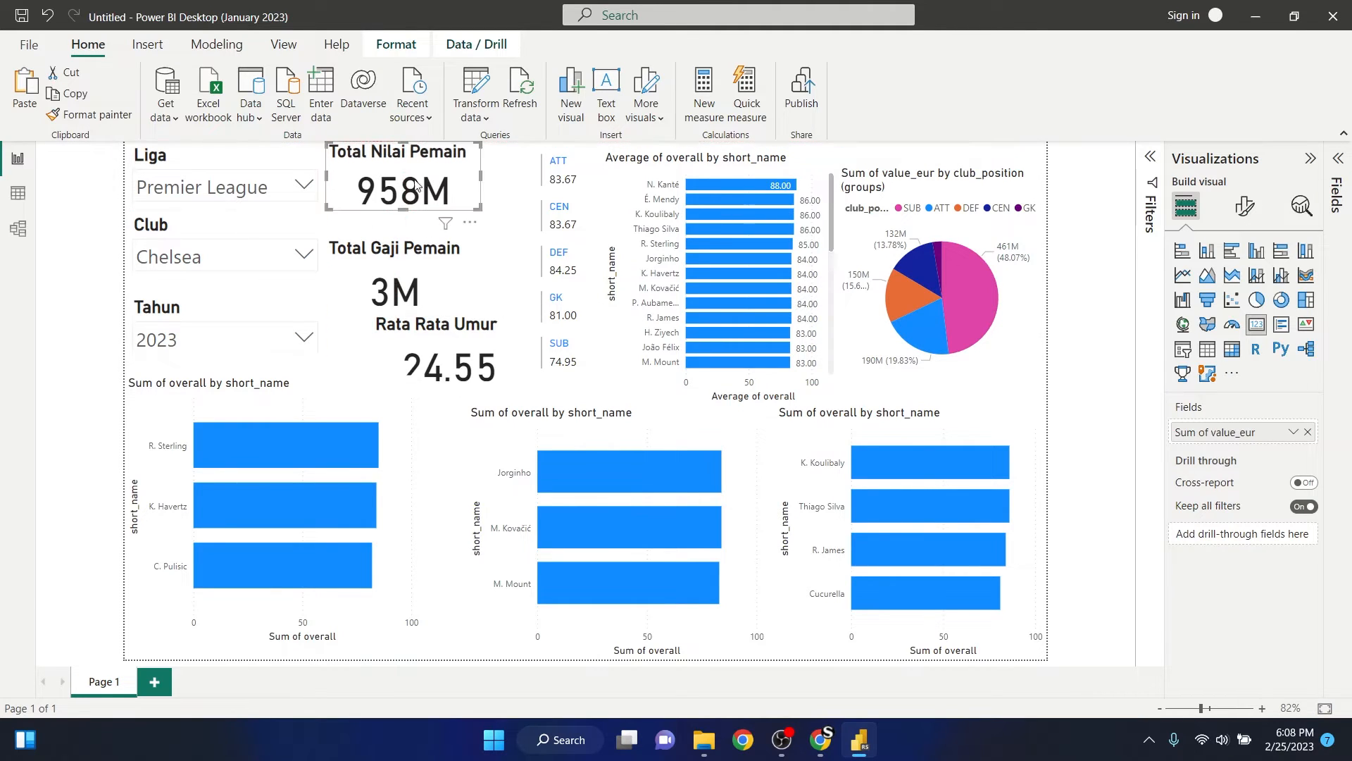
{"action": "mouse_move", "coordinate": [366, 246]}
{"action": "left_mouse_down"}
{"action": "mouse_move", "coordinate": [375, 205]}
{"action": "mouse_move", "coordinate": [378, 238]}
{"action": "left_mouse_up"}
{"action": "left_click_drag", "start_coordinate": [446, 347], "coordinate": [399, 332]}
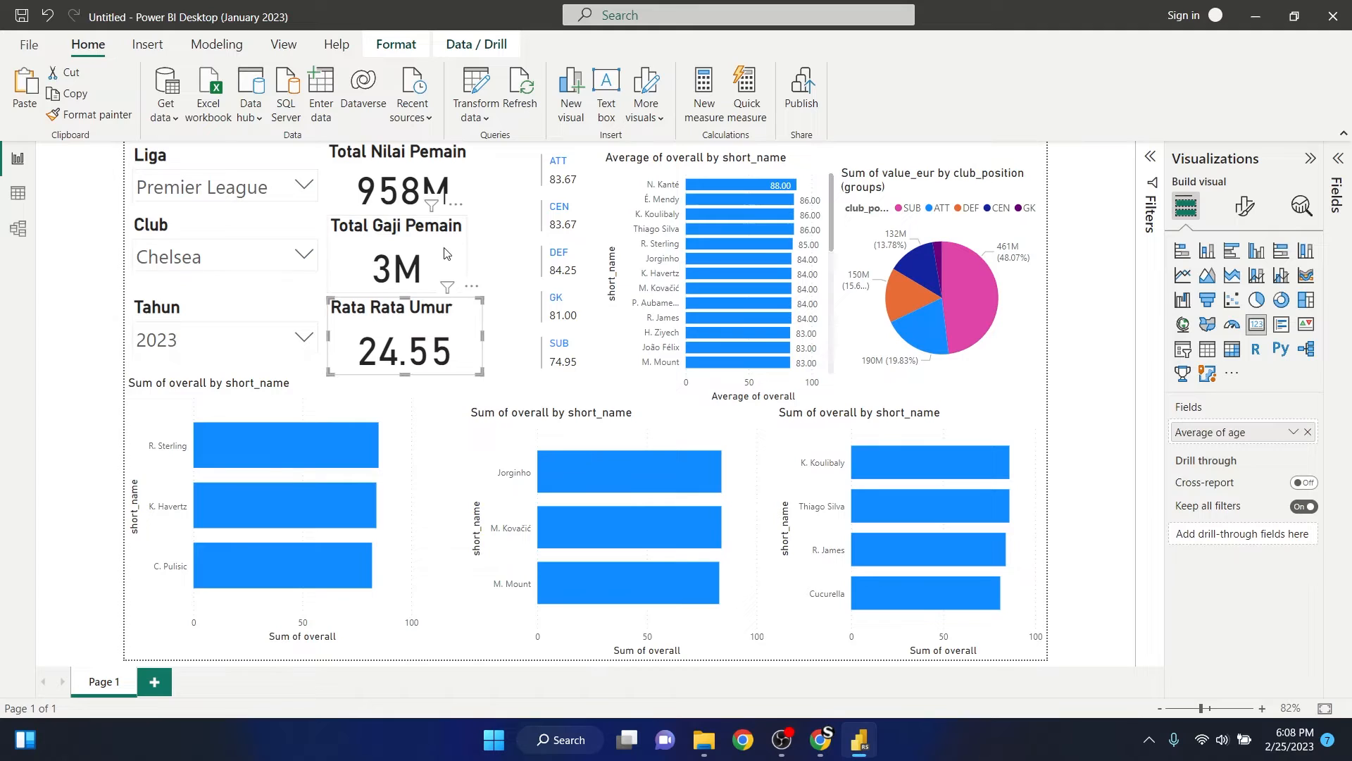
- Resize the Total Nilai Pemain, Total Gaji Pemain and Rata Rata Umur cards so their right edges line up, then deselect them
{"action": "left_click", "coordinate": [453, 254]}
{"action": "left_click", "coordinate": [451, 317]}
{"action": "left_click_drag", "start_coordinate": [480, 338], "coordinate": [465, 338]}
{"action": "left_click", "coordinate": [458, 169]}
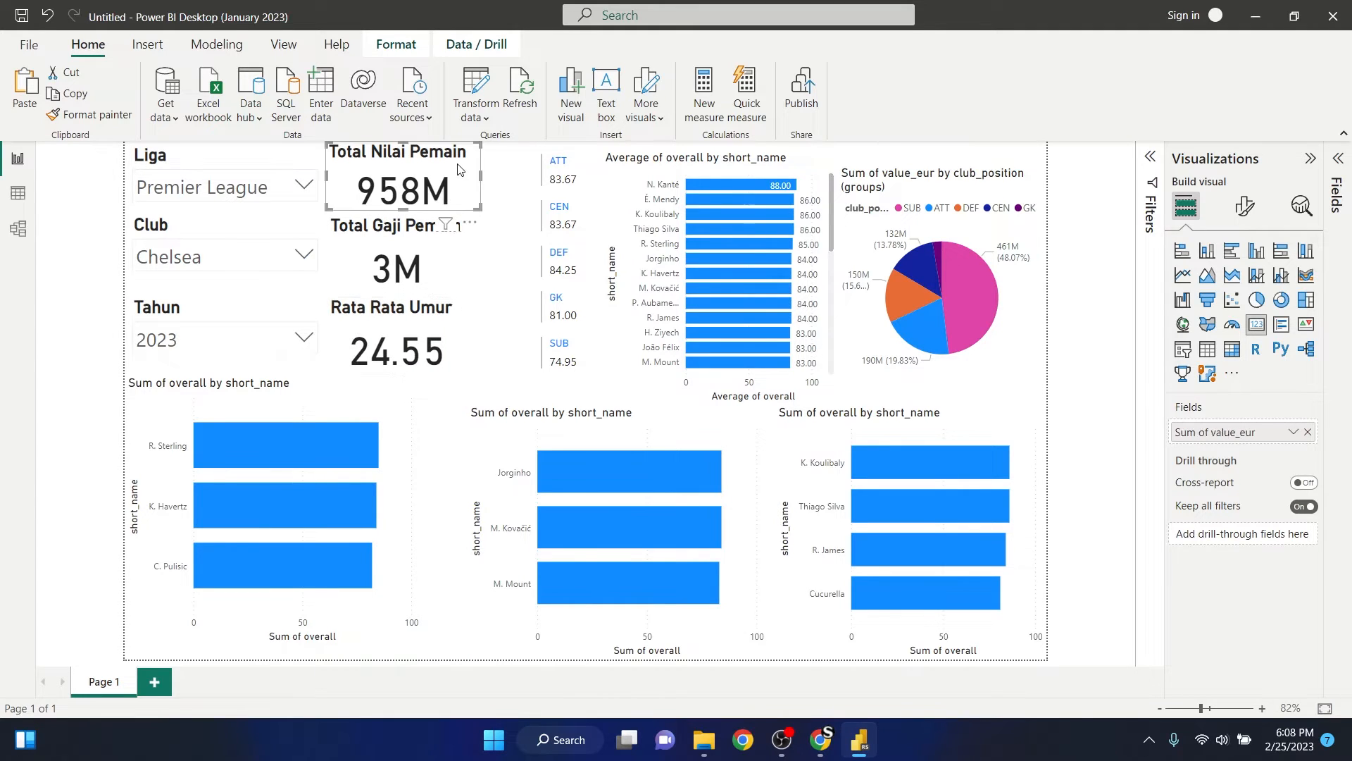
{"action": "left_click_drag", "start_coordinate": [478, 189], "coordinate": [477, 184]}
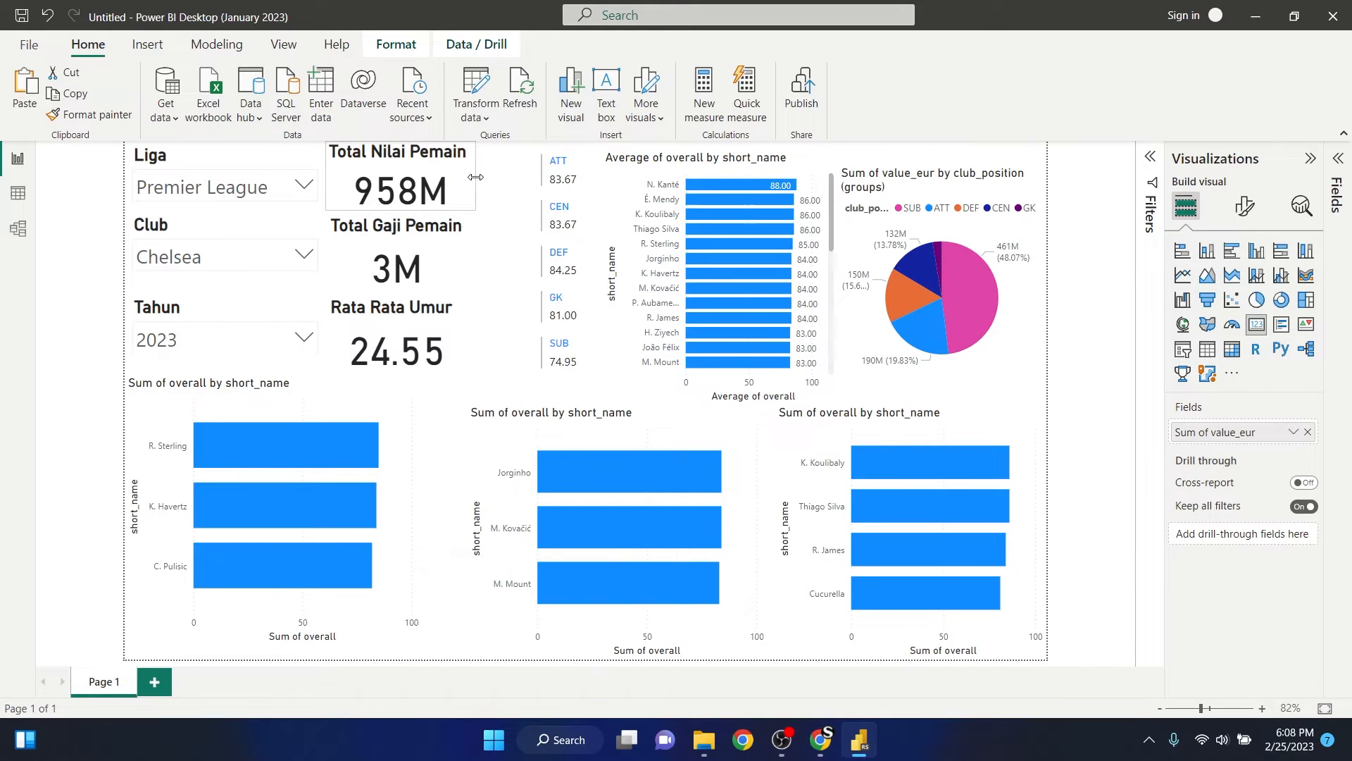
{"action": "left_click", "coordinate": [465, 262]}
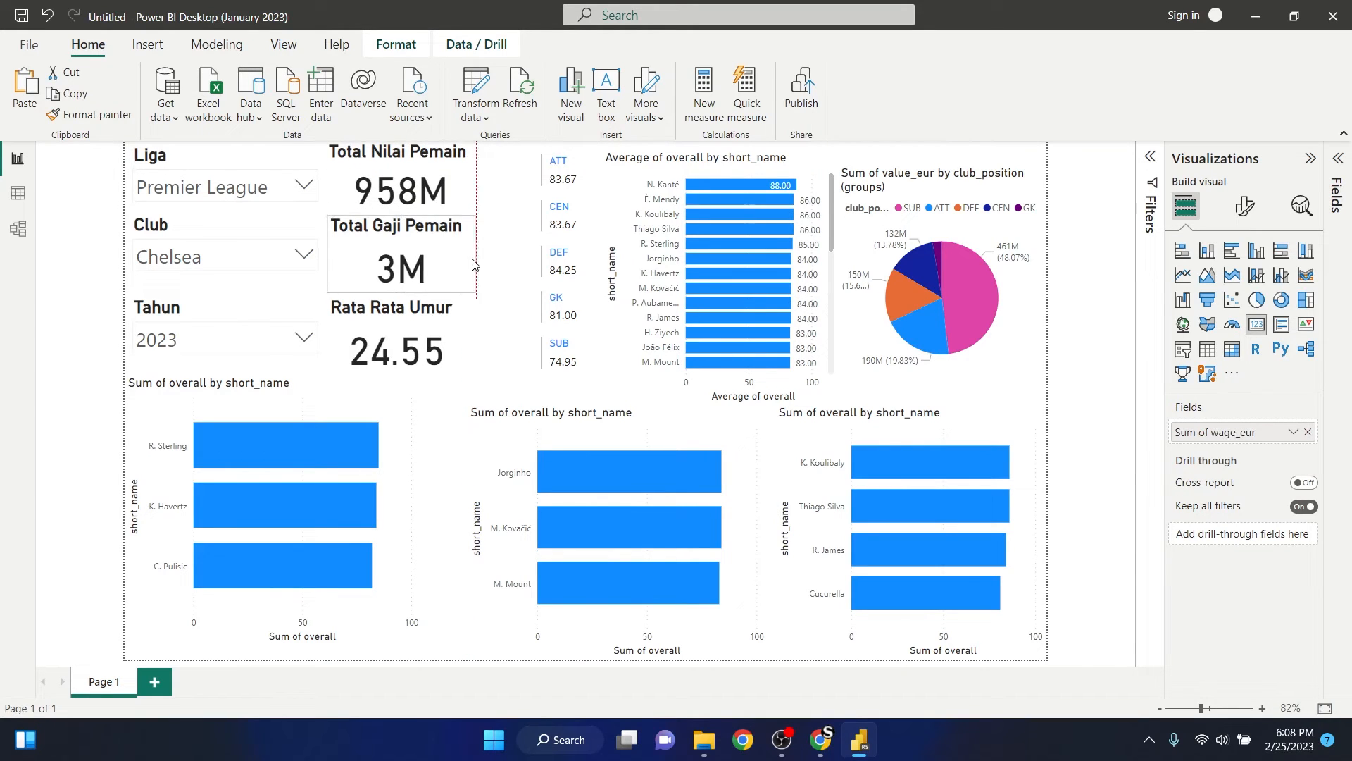
{"action": "left_click_drag", "start_coordinate": [467, 258], "coordinate": [475, 261]}
{"action": "left_click", "coordinate": [468, 332]}
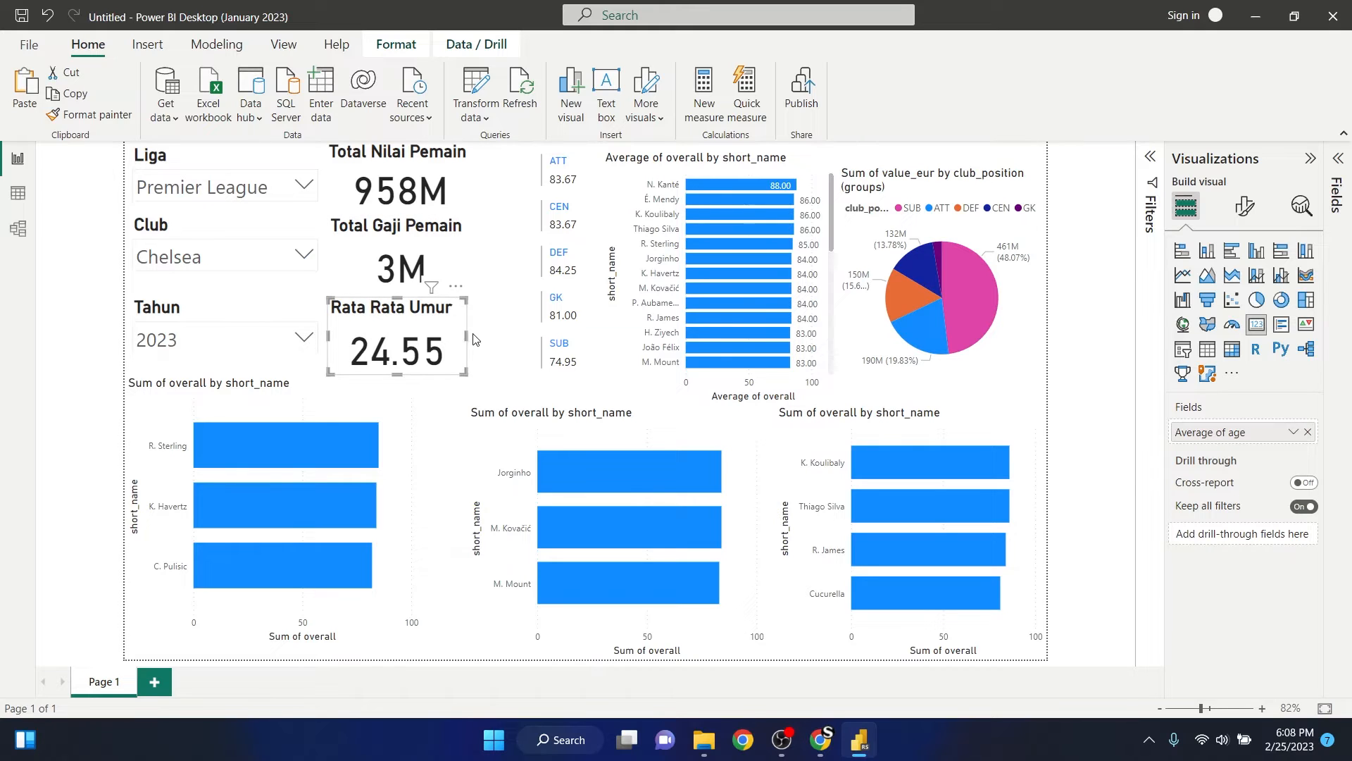
{"action": "left_click_drag", "start_coordinate": [472, 339], "coordinate": [477, 339]}
{"action": "left_click", "coordinate": [505, 293]}
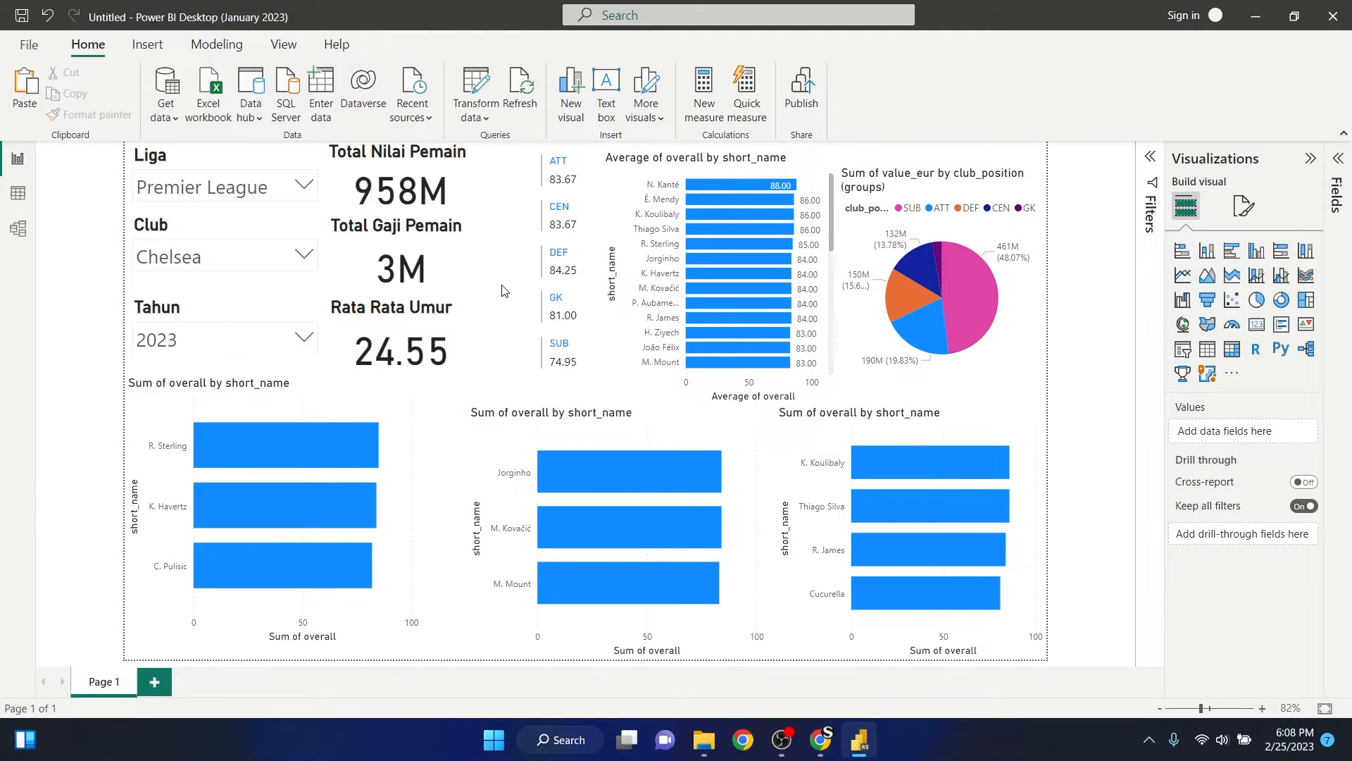
- Move the multi-row card of average overall per position group up beside the summary cards and adjust its lower edge
{"action": "left_click", "coordinate": [584, 176]}
{"action": "left_click_drag", "start_coordinate": [587, 181], "coordinate": [520, 188]}
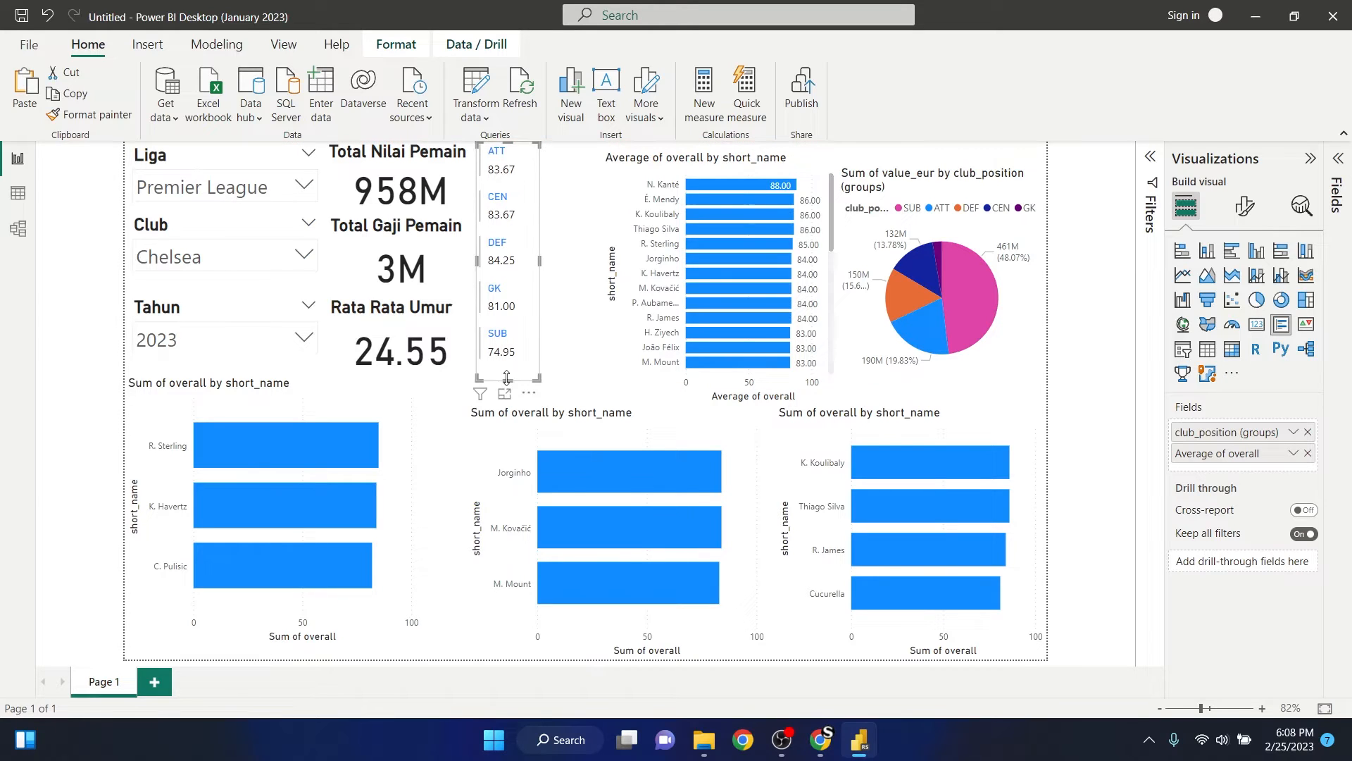
{"action": "left_click_drag", "start_coordinate": [507, 375], "coordinate": [508, 386]}
- Turn on the title of the position-group multi-row card and set its text to "Rating"
{"action": "left_click", "coordinate": [1256, 205]}
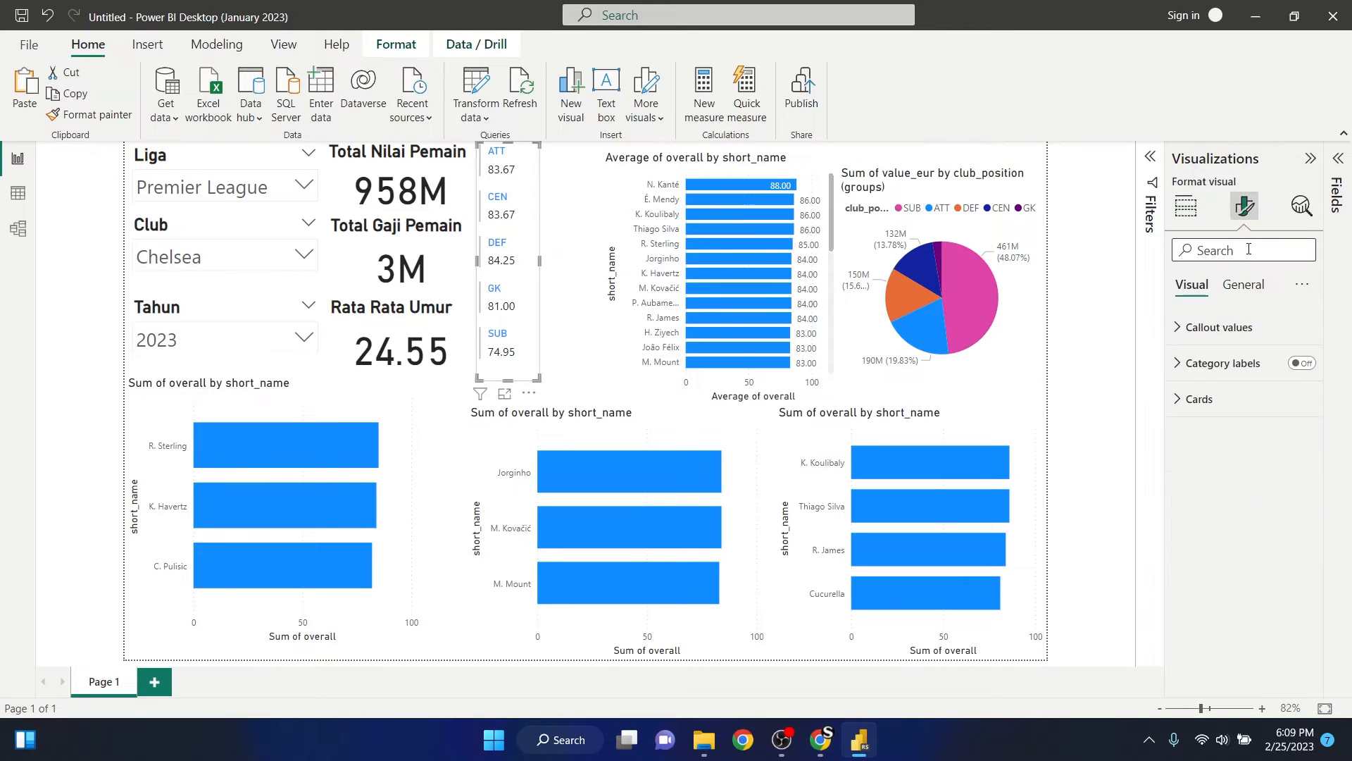
{"action": "left_click", "coordinate": [1243, 285]}
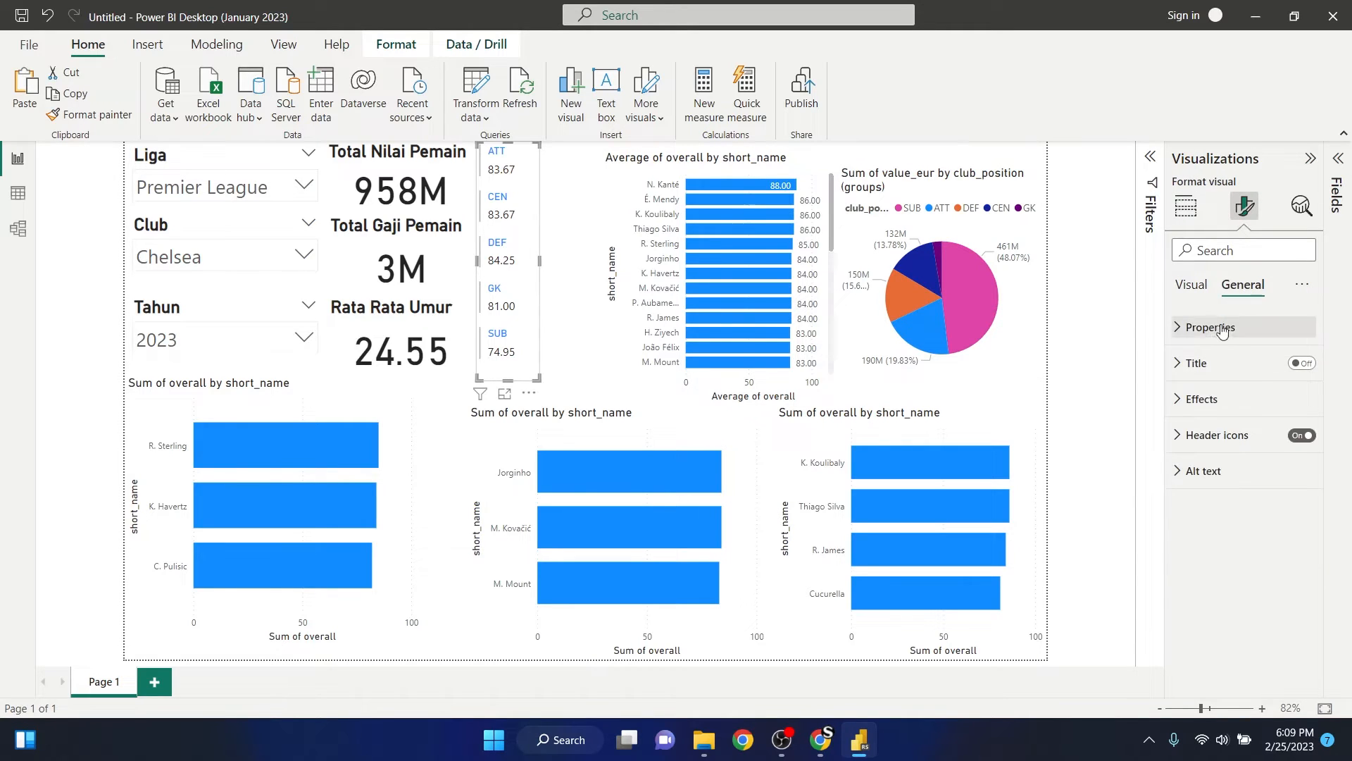
{"action": "left_click", "coordinate": [1302, 363]}
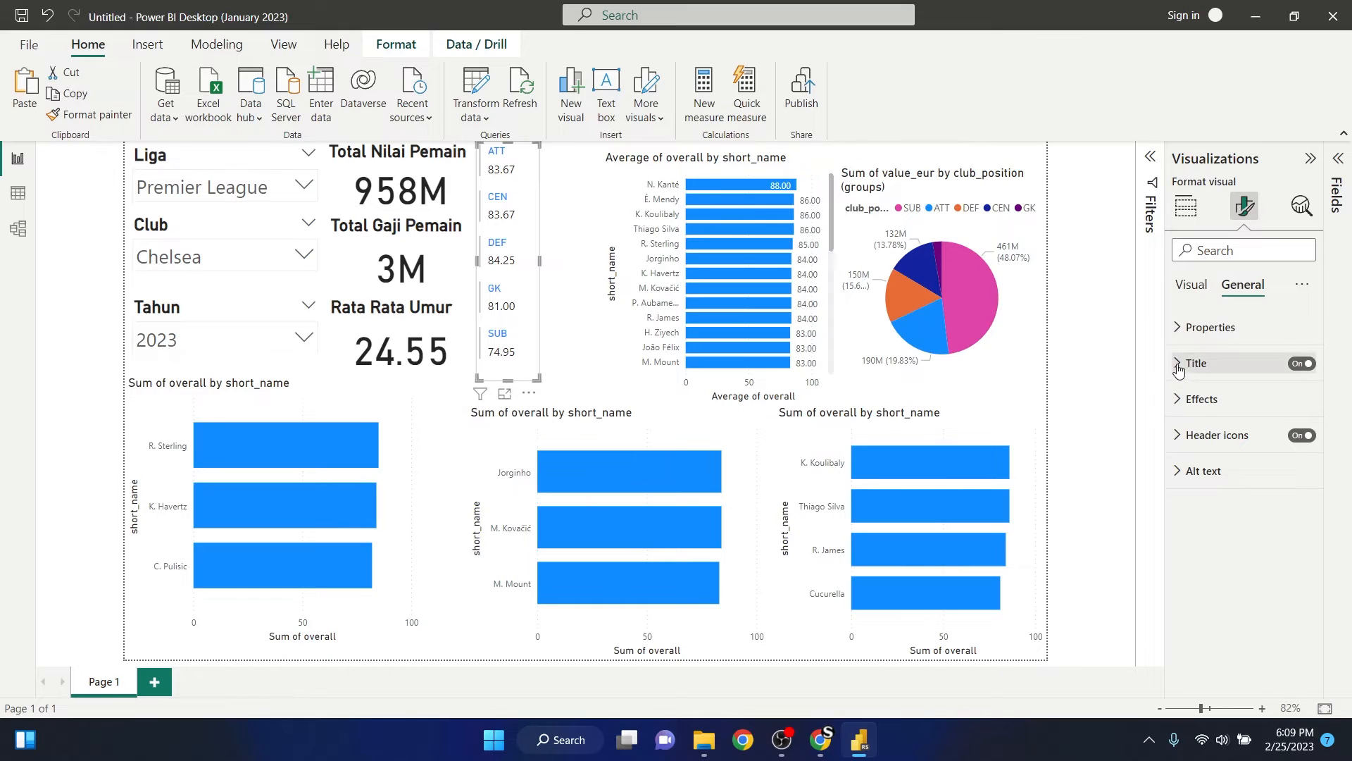
{"action": "left_click", "coordinate": [1194, 363]}
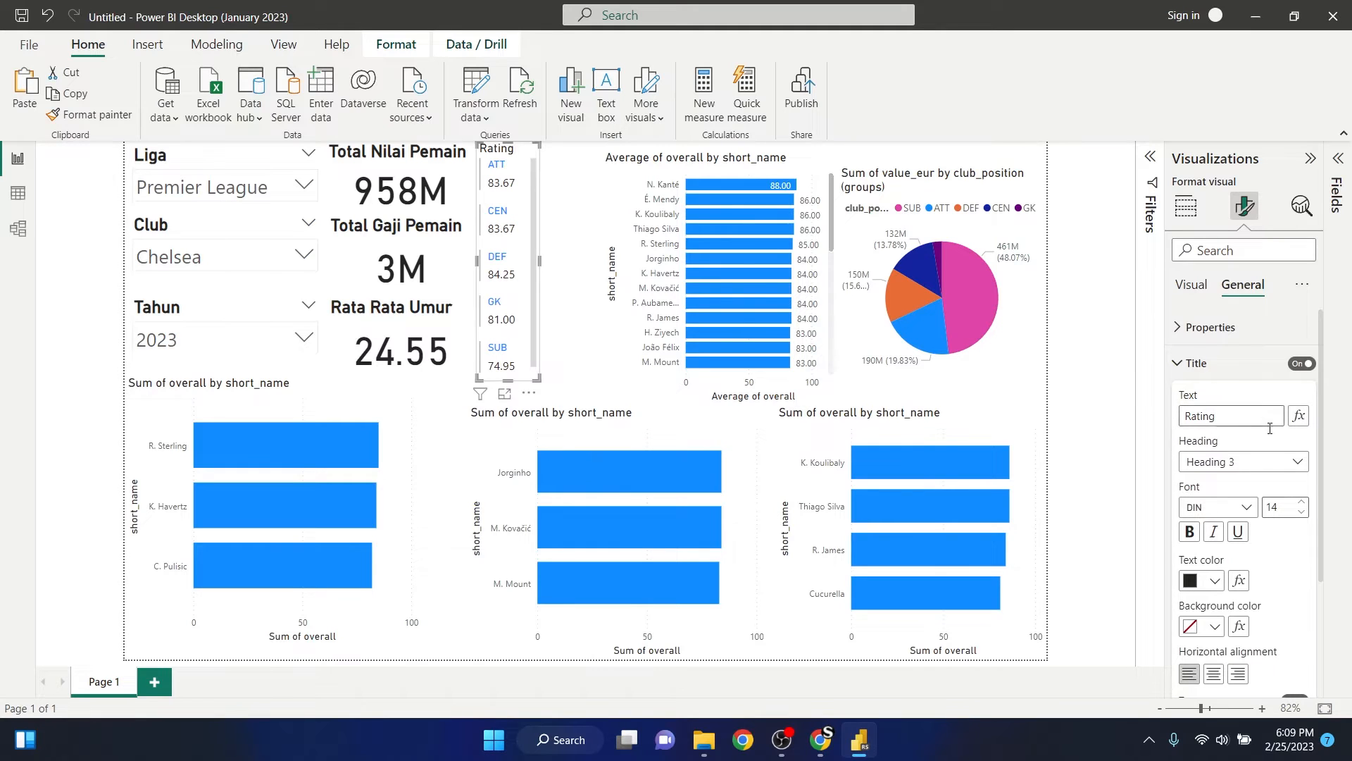
- Set the title of the Rating card to font size 20 and make it bold
{"action": "double_click", "coordinate": [1275, 507]}
{"action": "type", "text": "20"}
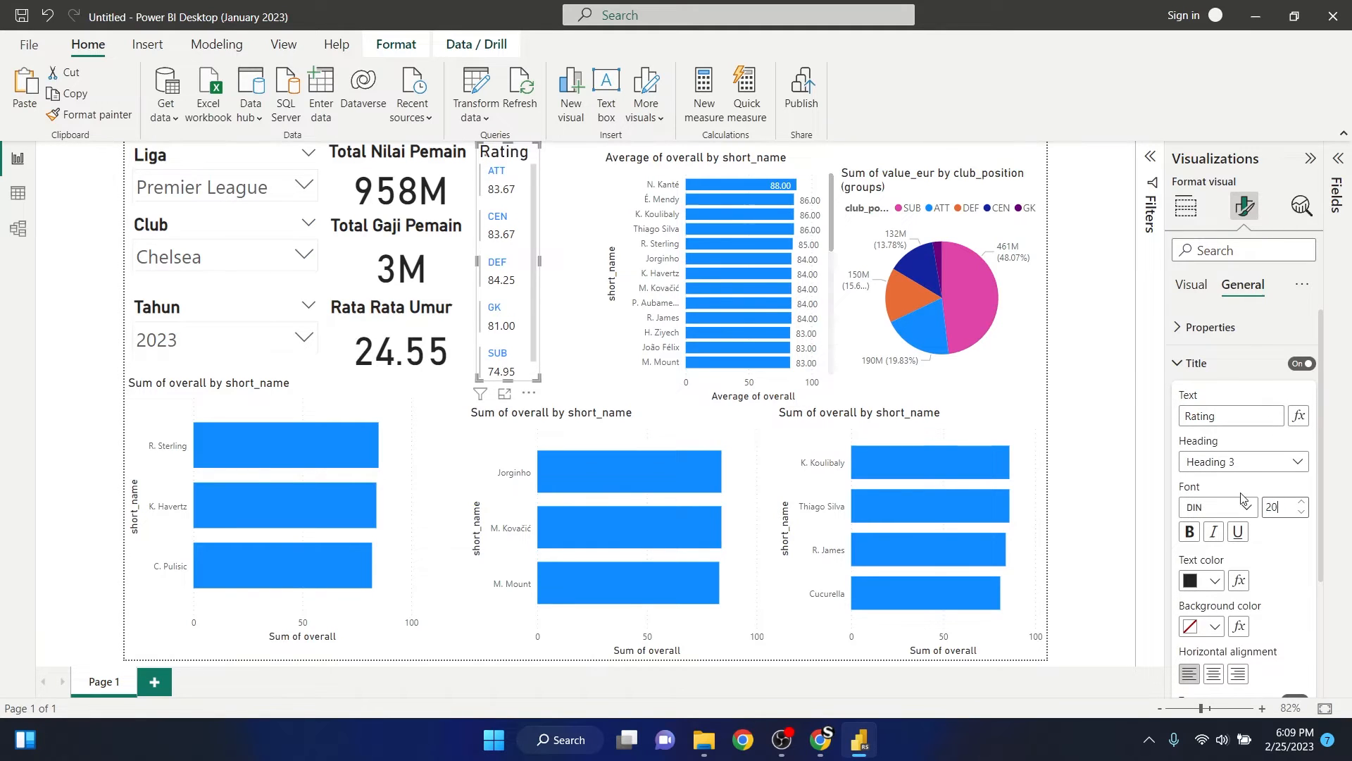
{"action": "left_click", "coordinate": [1190, 531]}
- Shift the Rating card slightly away from the summary cards and extend its lower edge so all position groups fit, then deselect it
{"action": "left_click_drag", "start_coordinate": [544, 267], "coordinate": [547, 268]}
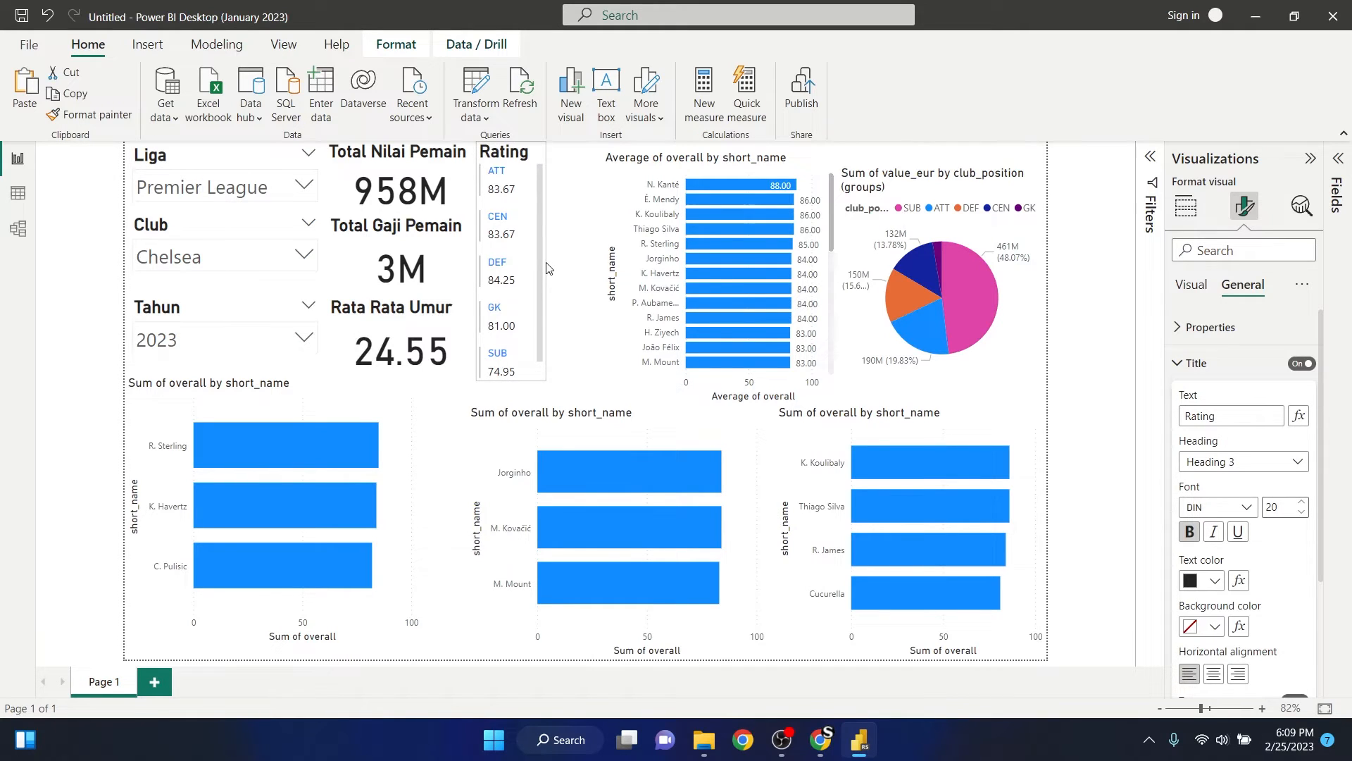
{"action": "left_click_drag", "start_coordinate": [521, 199], "coordinate": [527, 201]}
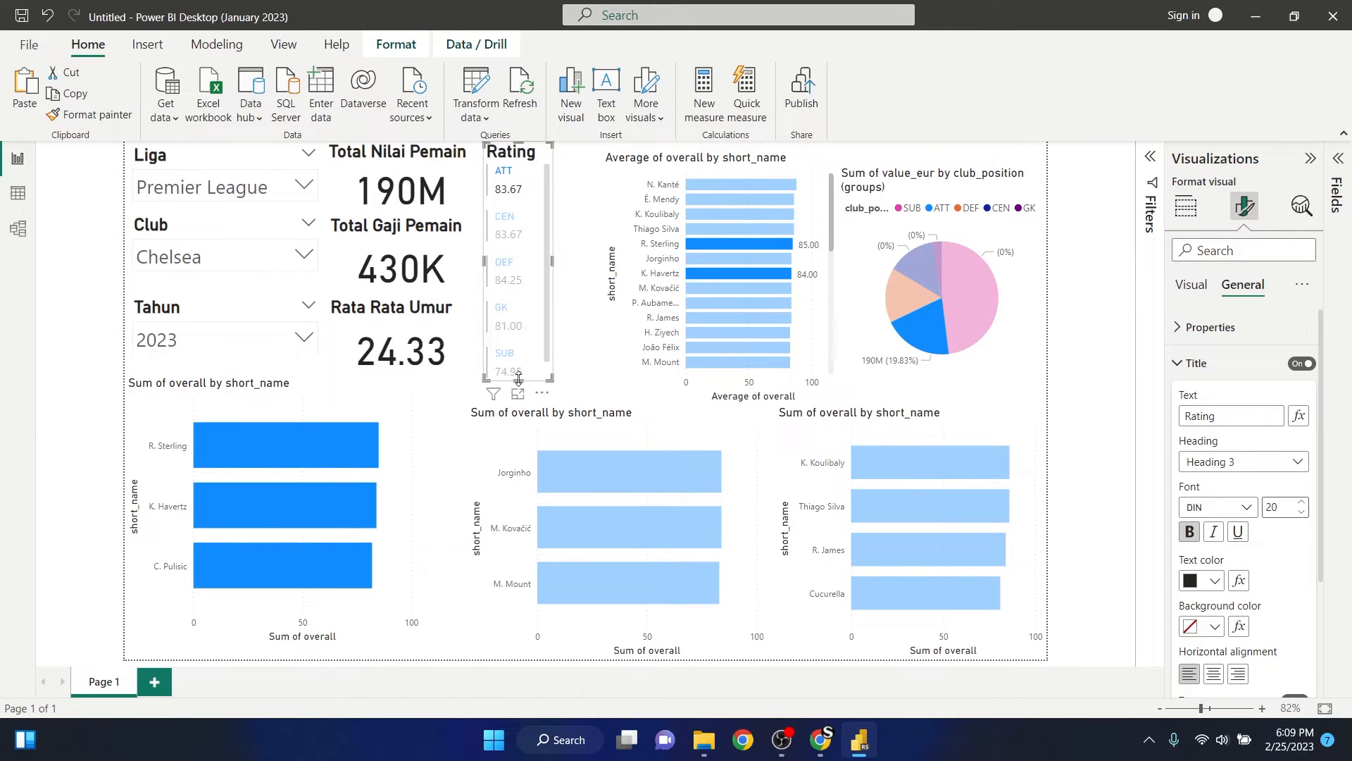
{"action": "left_click_drag", "start_coordinate": [518, 379], "coordinate": [518, 399]}
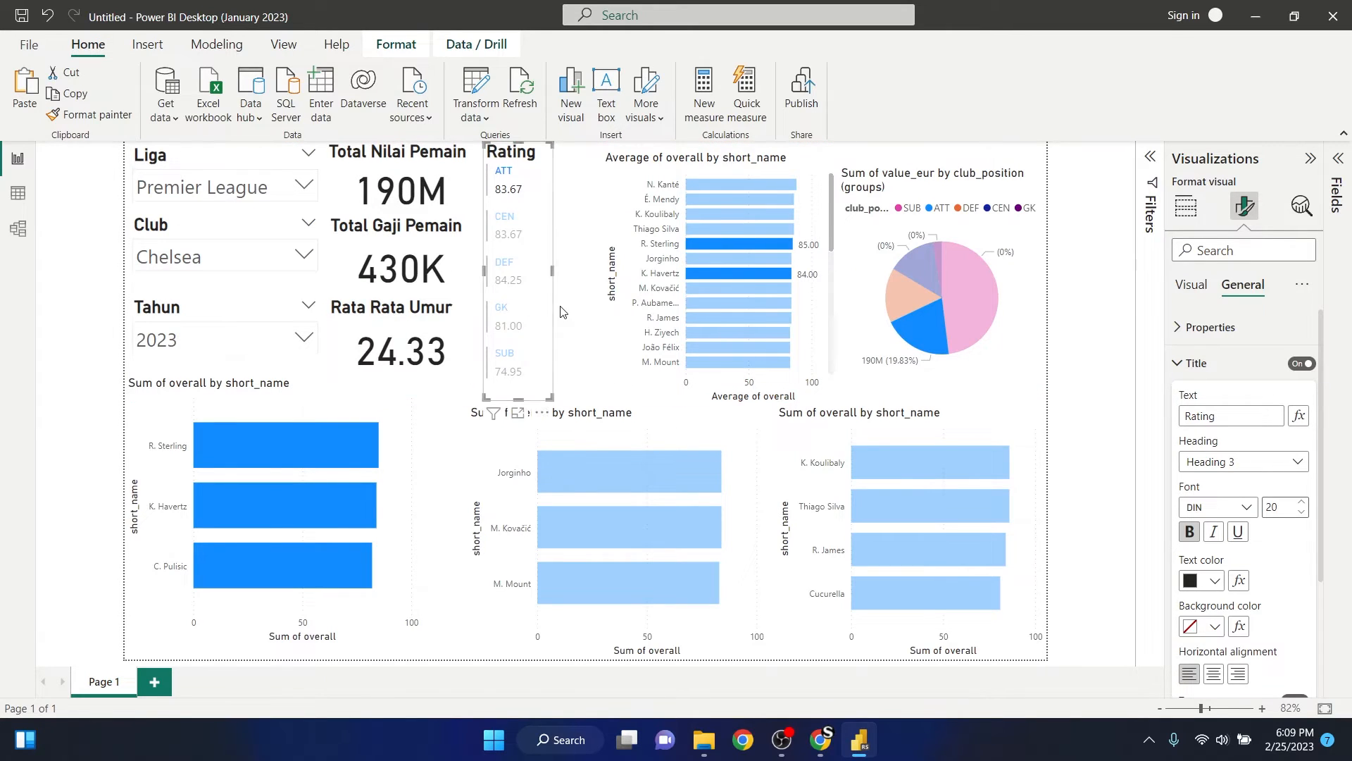
{"action": "left_click", "coordinate": [567, 288]}
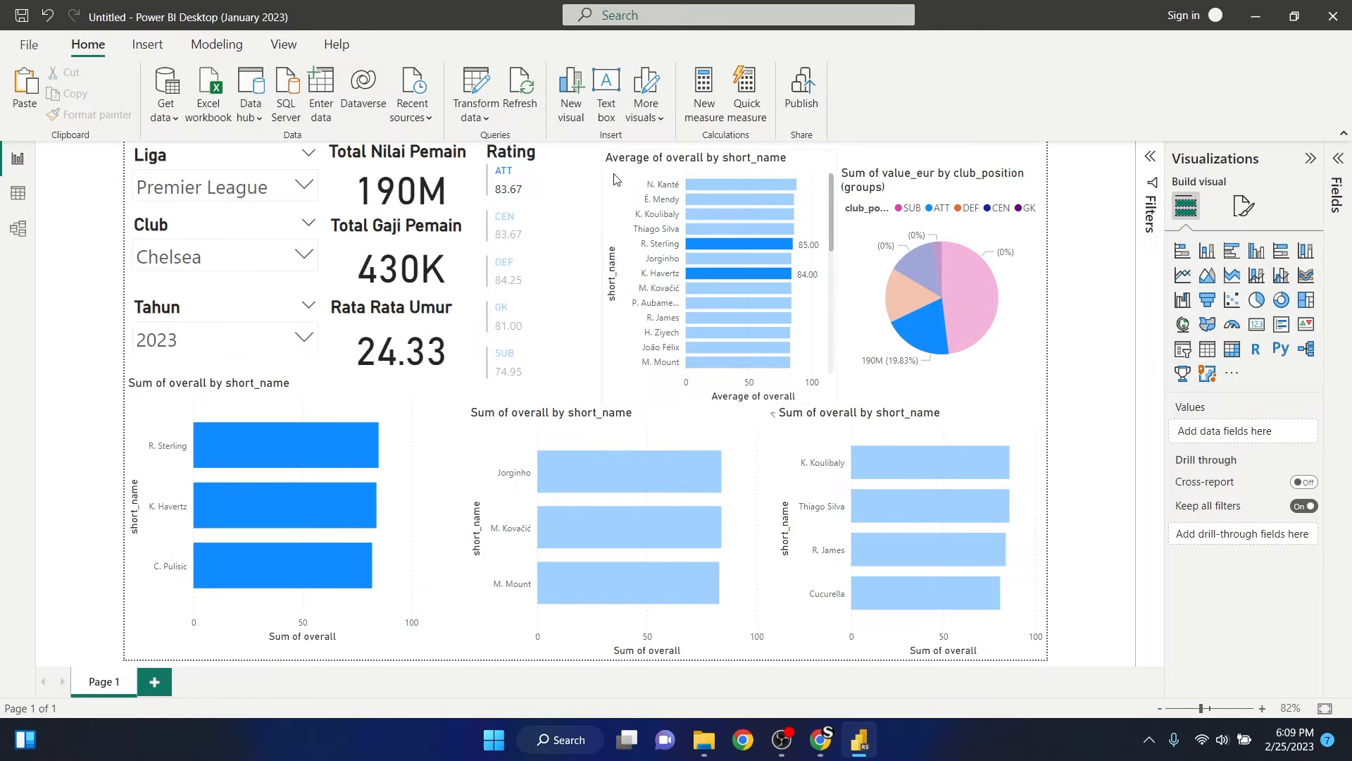
- Make the callout values of the Rating card bold and clear the selection
{"action": "left_click", "coordinate": [655, 175]}
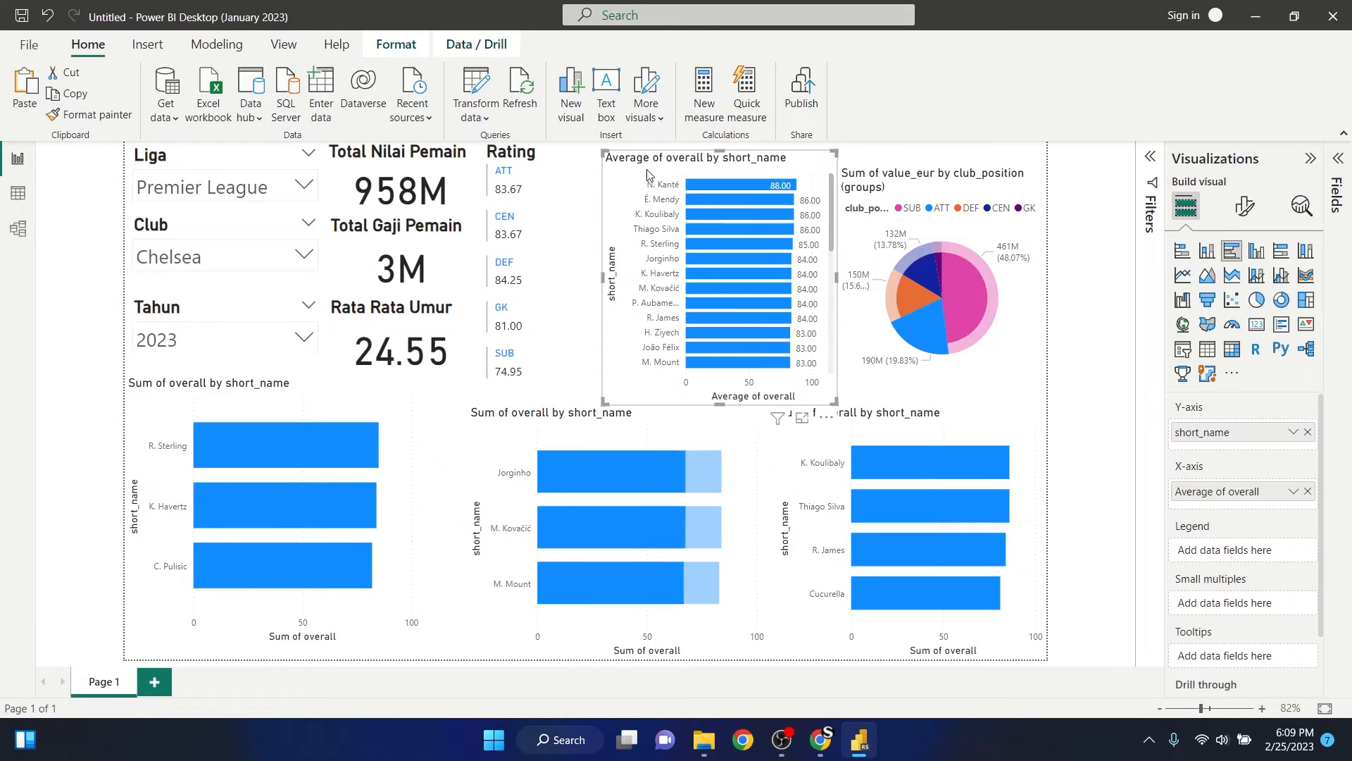
{"action": "left_click", "coordinate": [547, 187]}
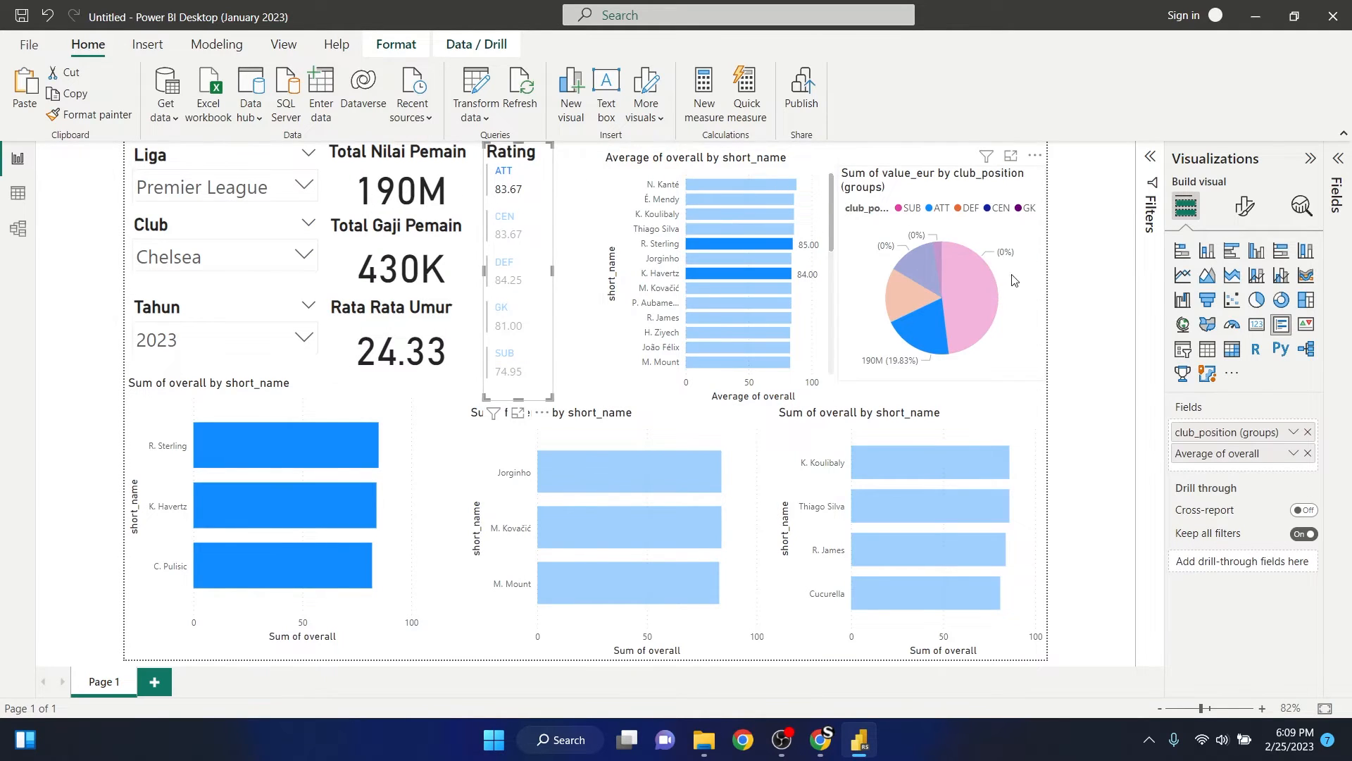
{"action": "left_click", "coordinate": [1245, 206]}
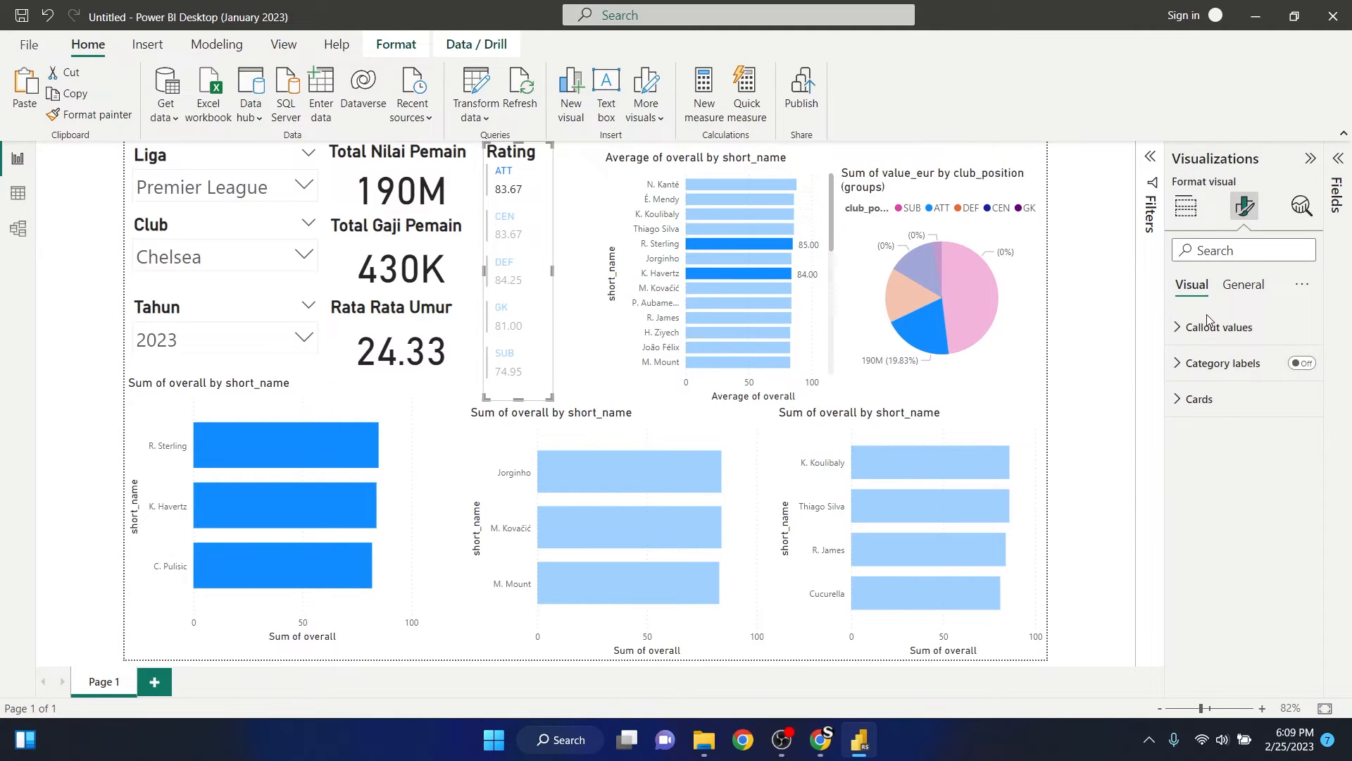
{"action": "left_click", "coordinate": [1181, 331]}
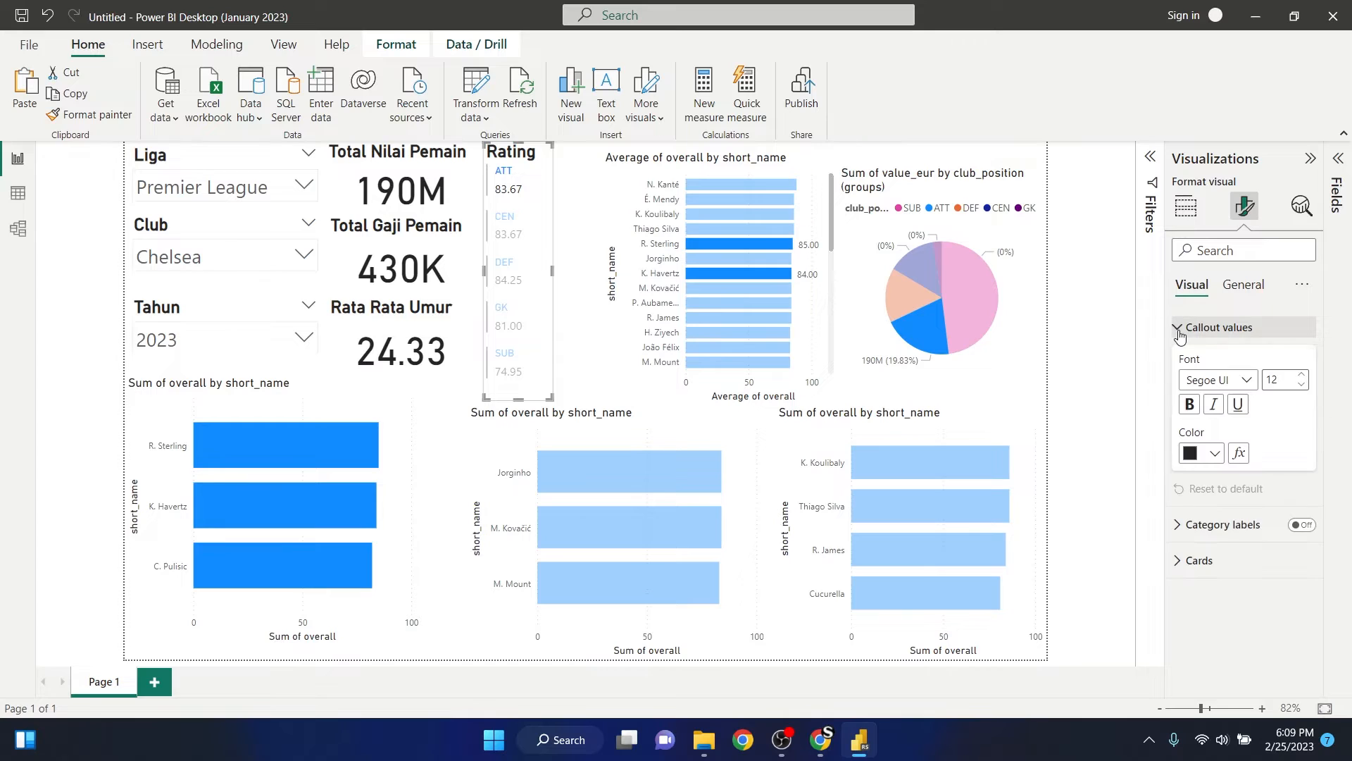
{"action": "left_click", "coordinate": [1190, 404]}
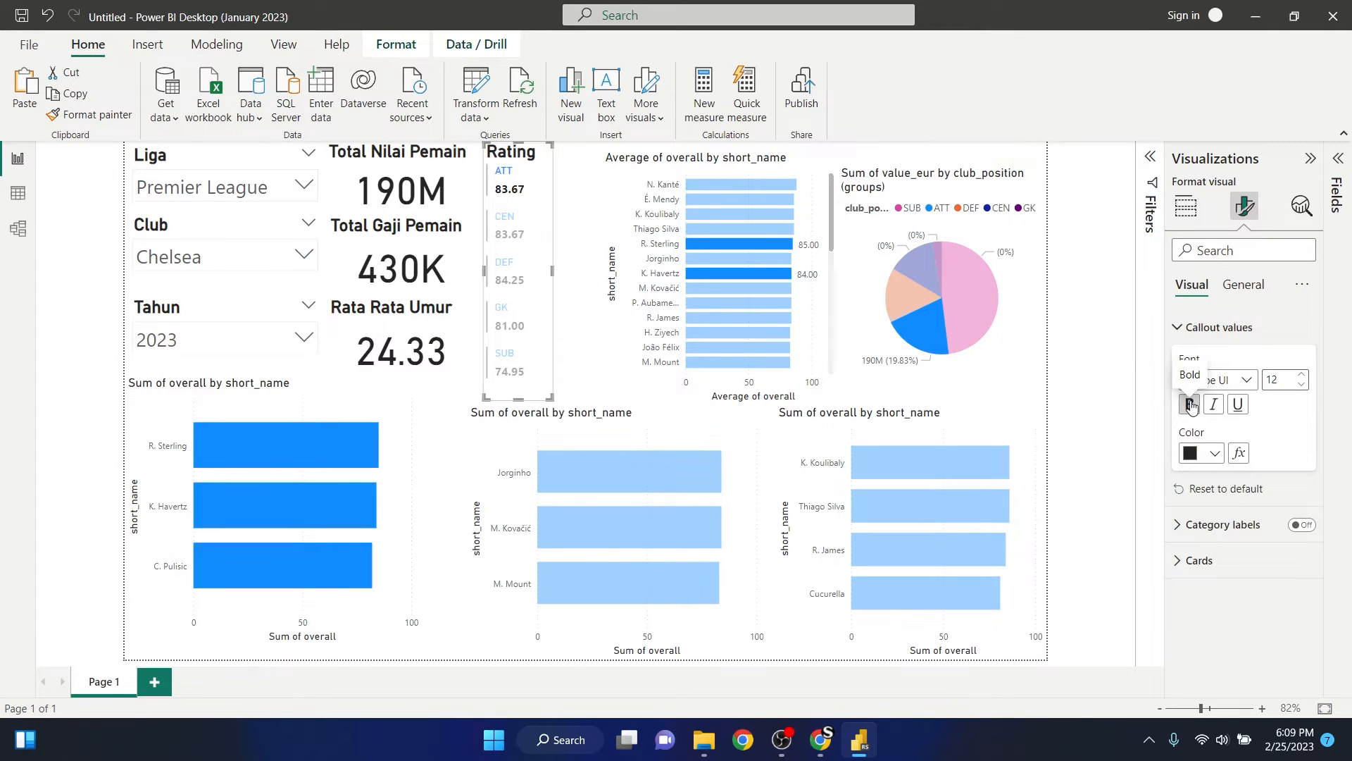
{"action": "left_click", "coordinate": [515, 192]}
{"action": "left_click", "coordinate": [570, 186]}
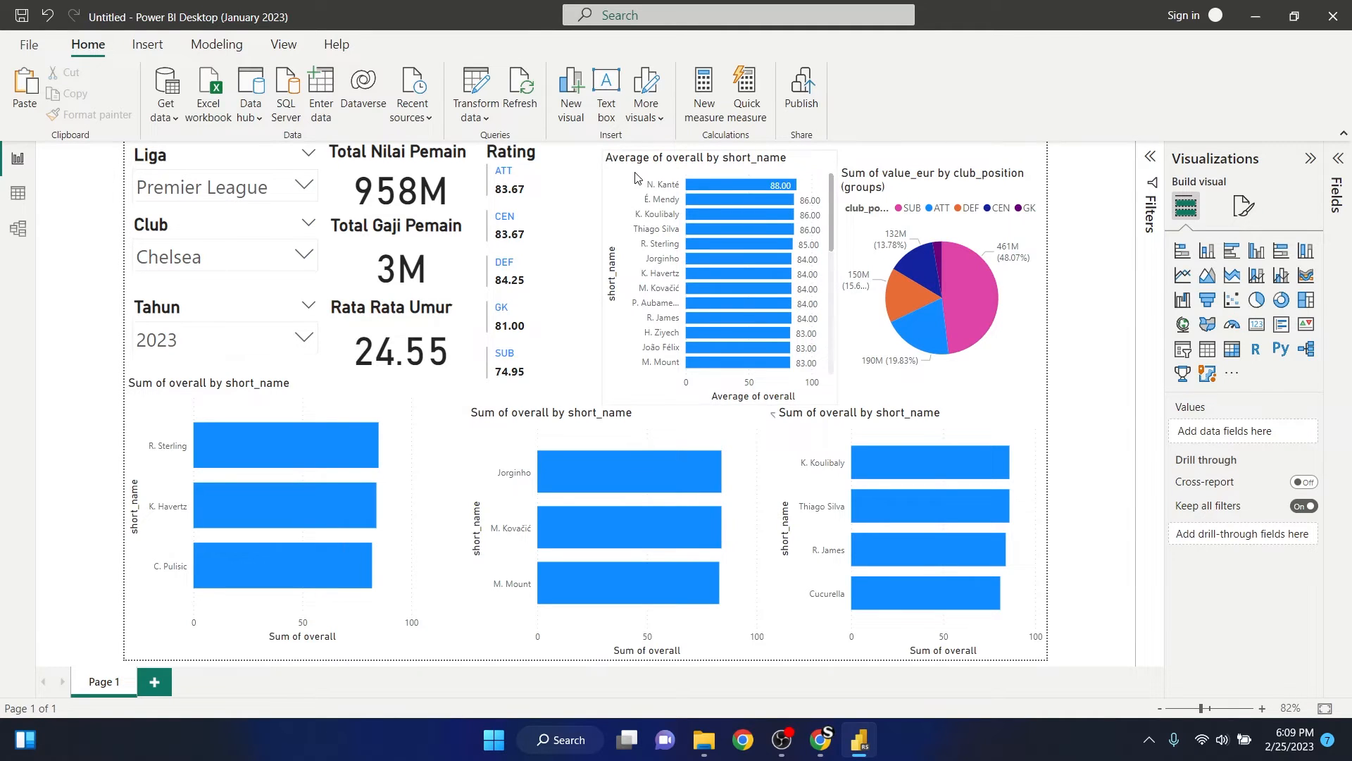
- Move the average overall per player bar chart up beside the Rating card and set its title text to "List Pemain"
{"action": "left_click", "coordinate": [669, 173]}
{"action": "left_click_drag", "start_coordinate": [701, 164], "coordinate": [667, 159]}
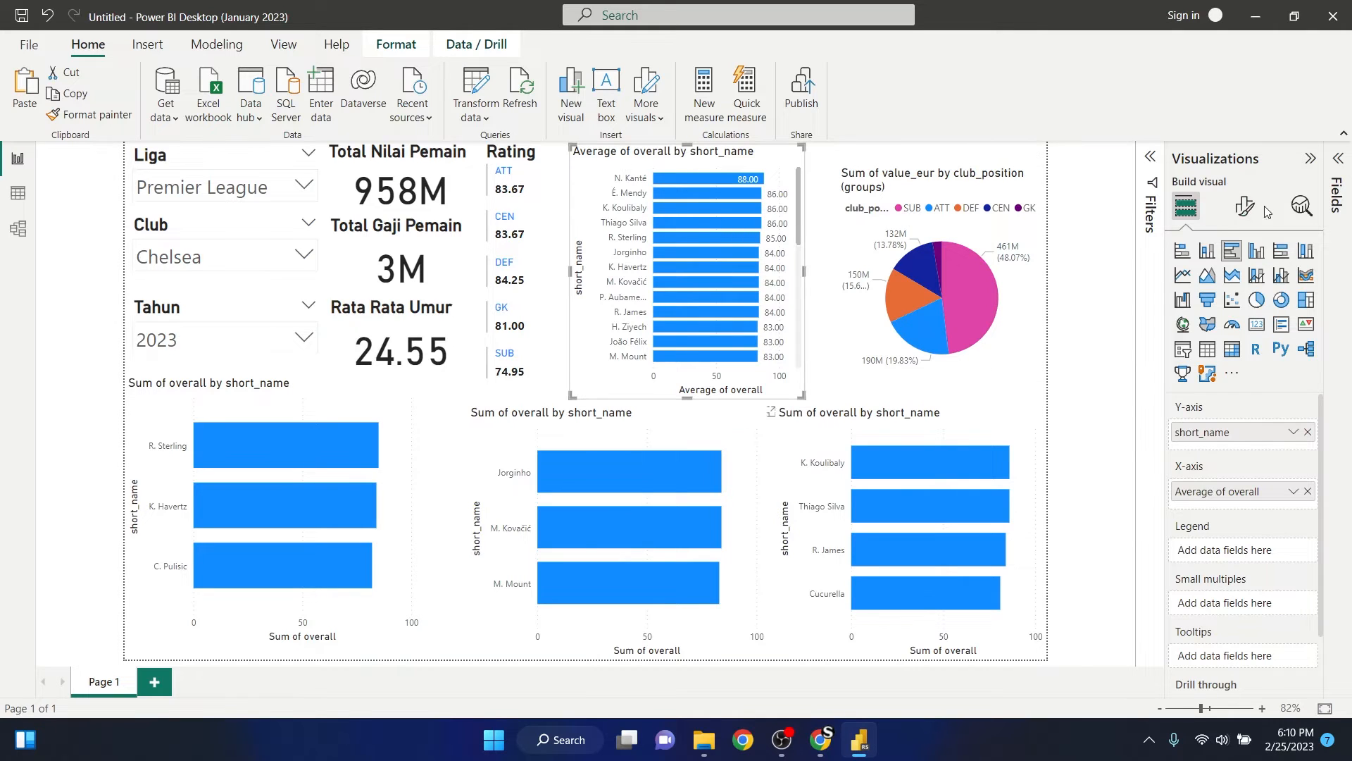
{"action": "left_click", "coordinate": [1245, 207]}
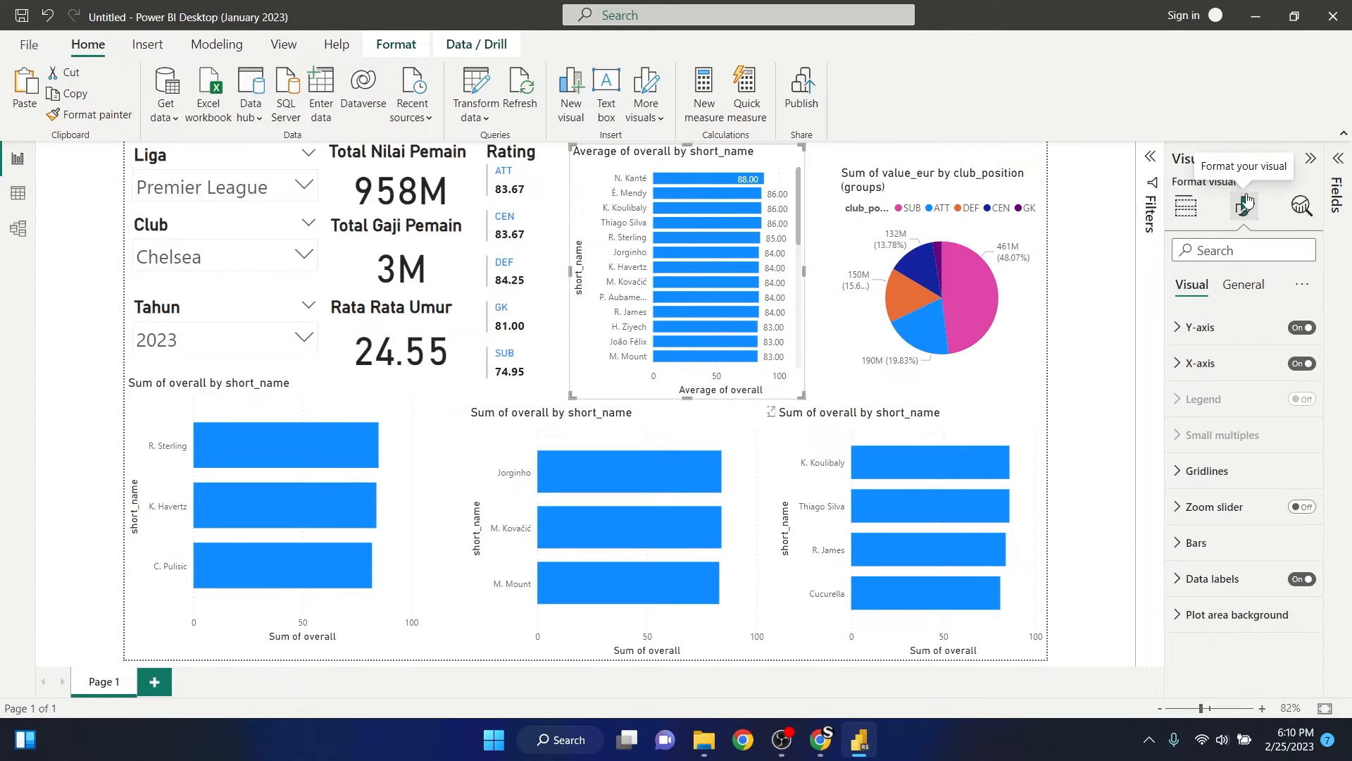
{"action": "left_click", "coordinate": [1234, 289]}
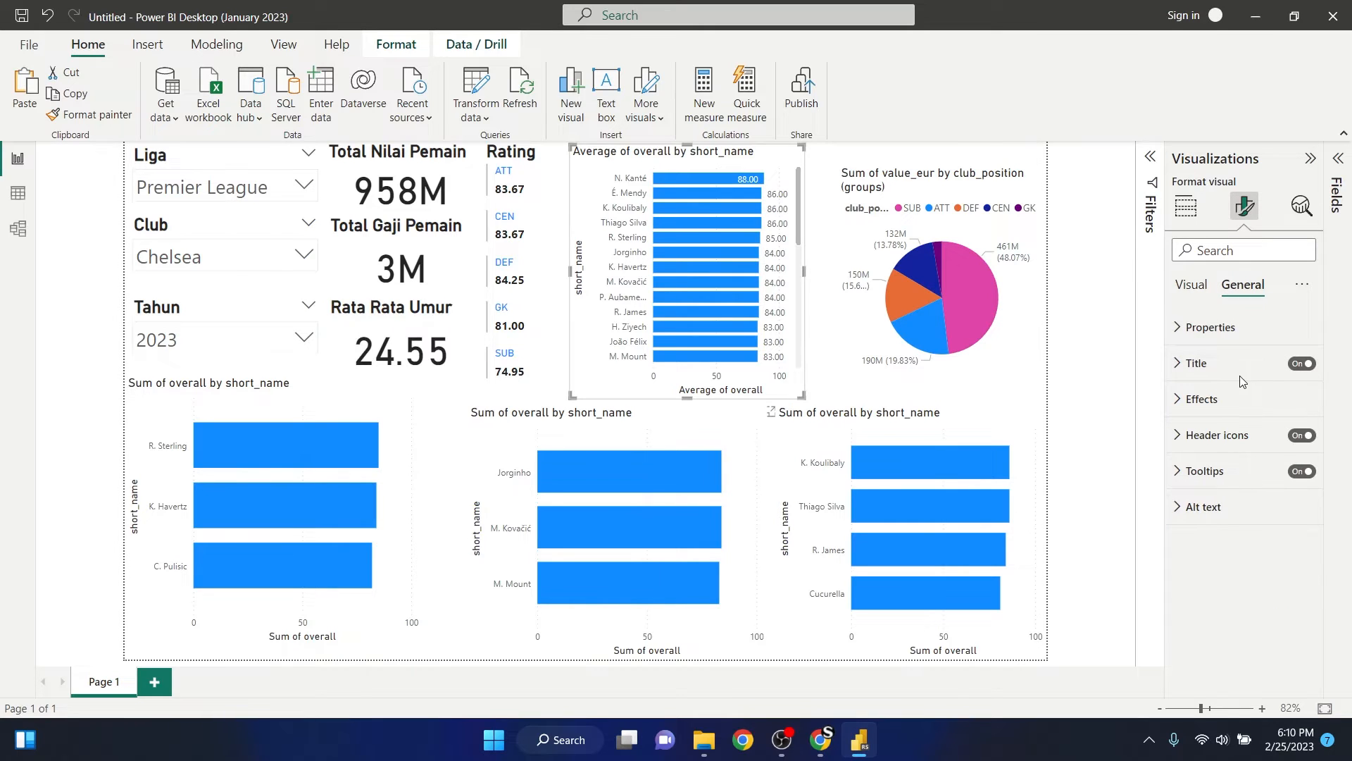
{"action": "left_click", "coordinate": [1180, 366]}
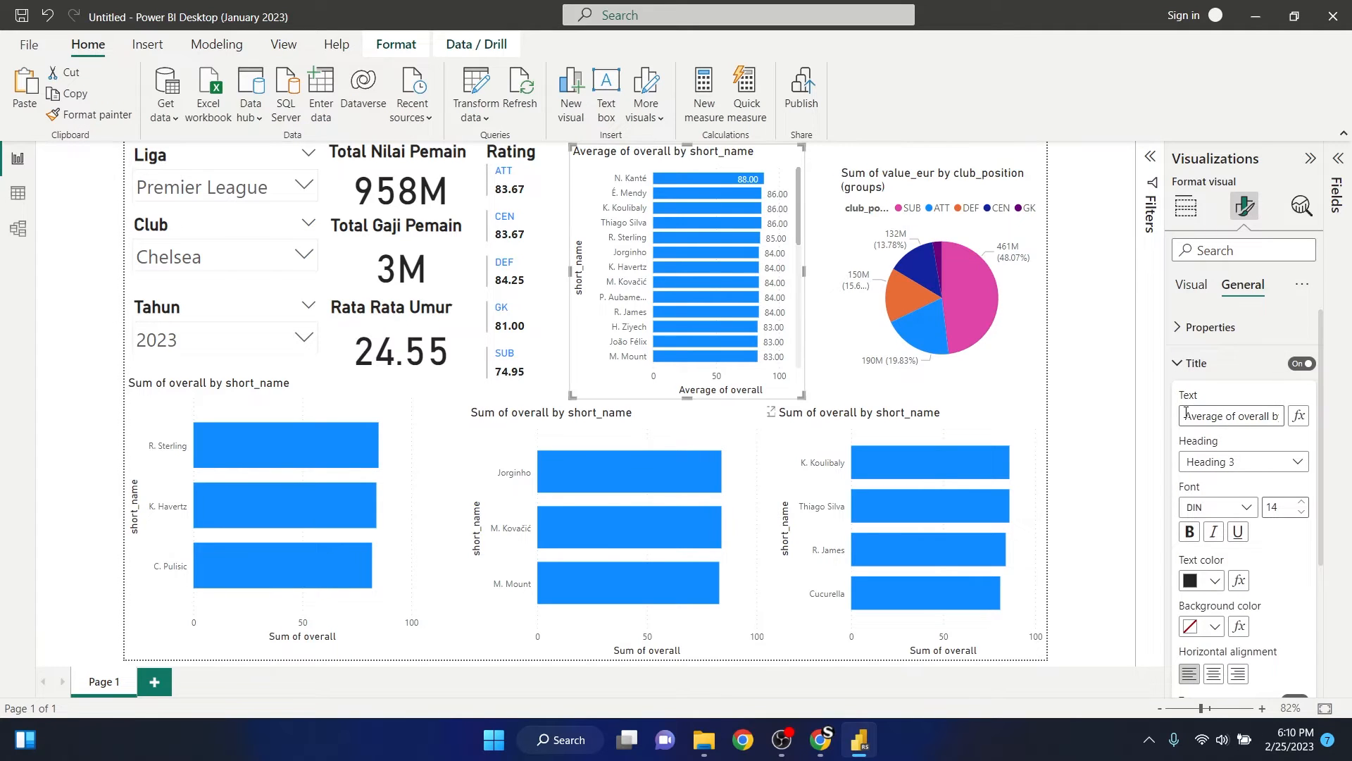
{"action": "left_click_drag", "start_coordinate": [1189, 413], "coordinate": [1313, 411]}
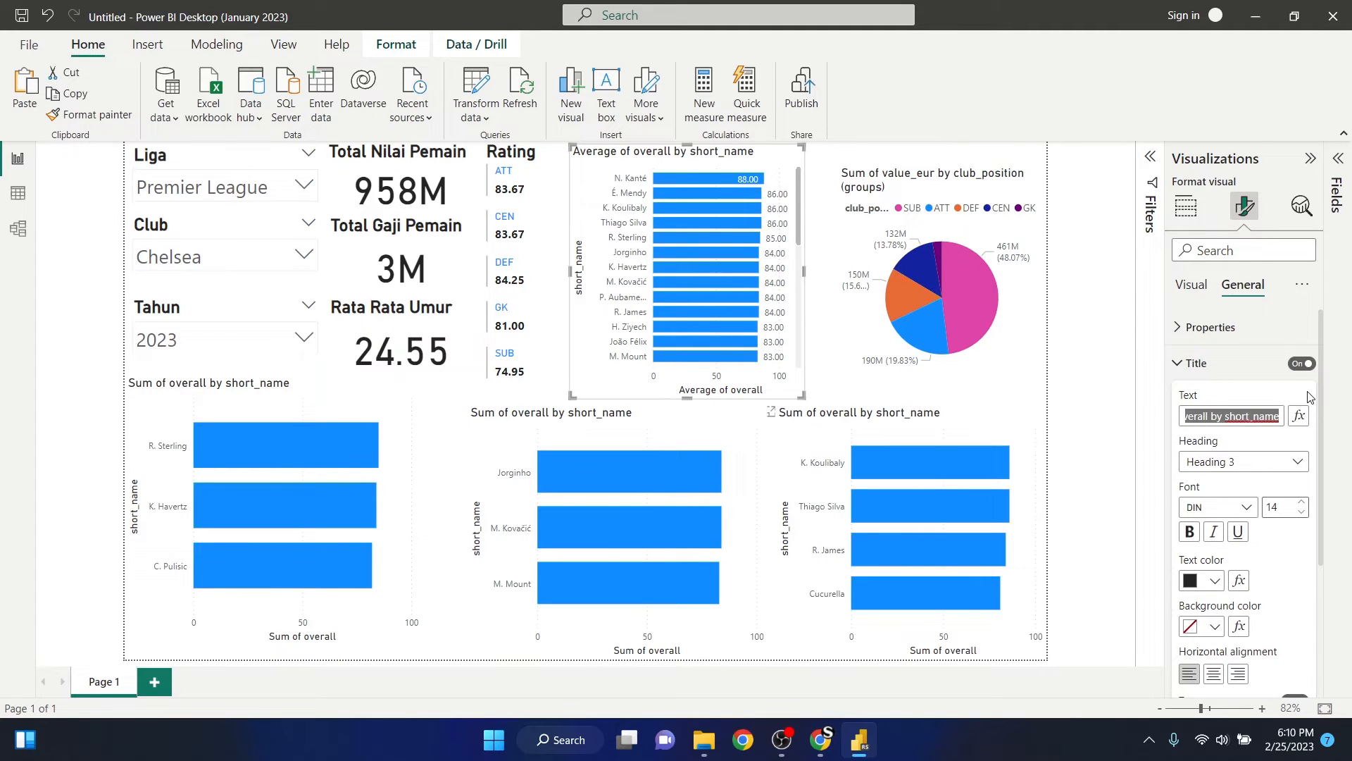
{"action": "type", "text": "L"}
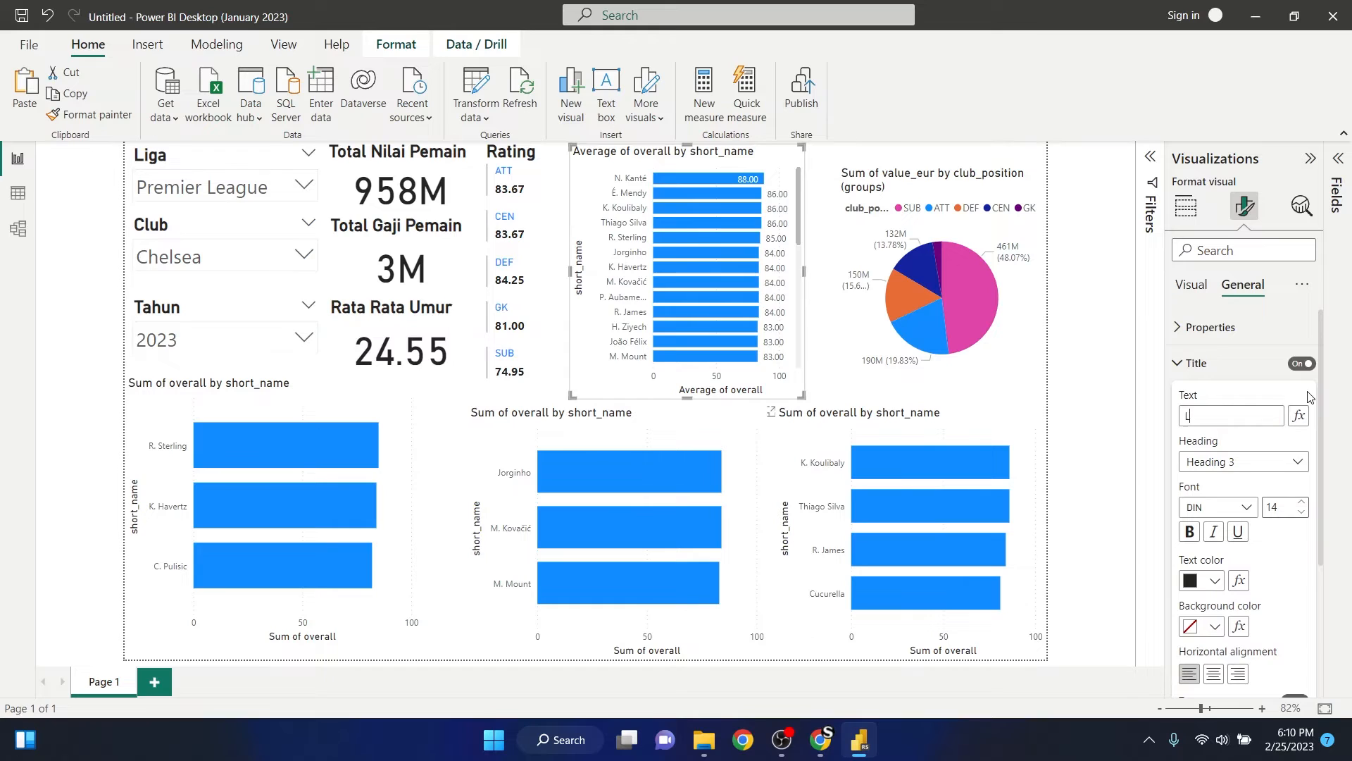
{"action": "type", "text": "ist Pemain"}
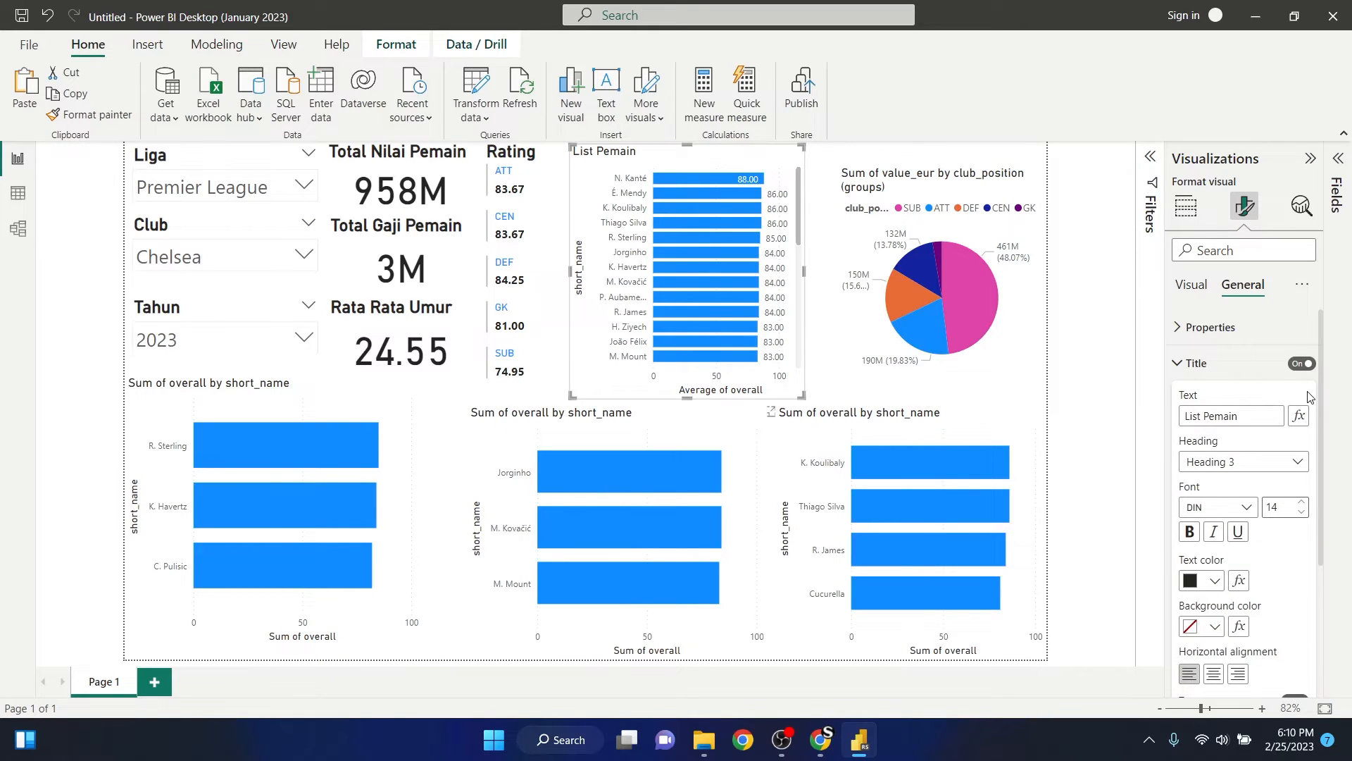
- Format the List Pemain chart title as bold at font size 20, then deselect the chart
{"action": "left_click", "coordinate": [1190, 532]}
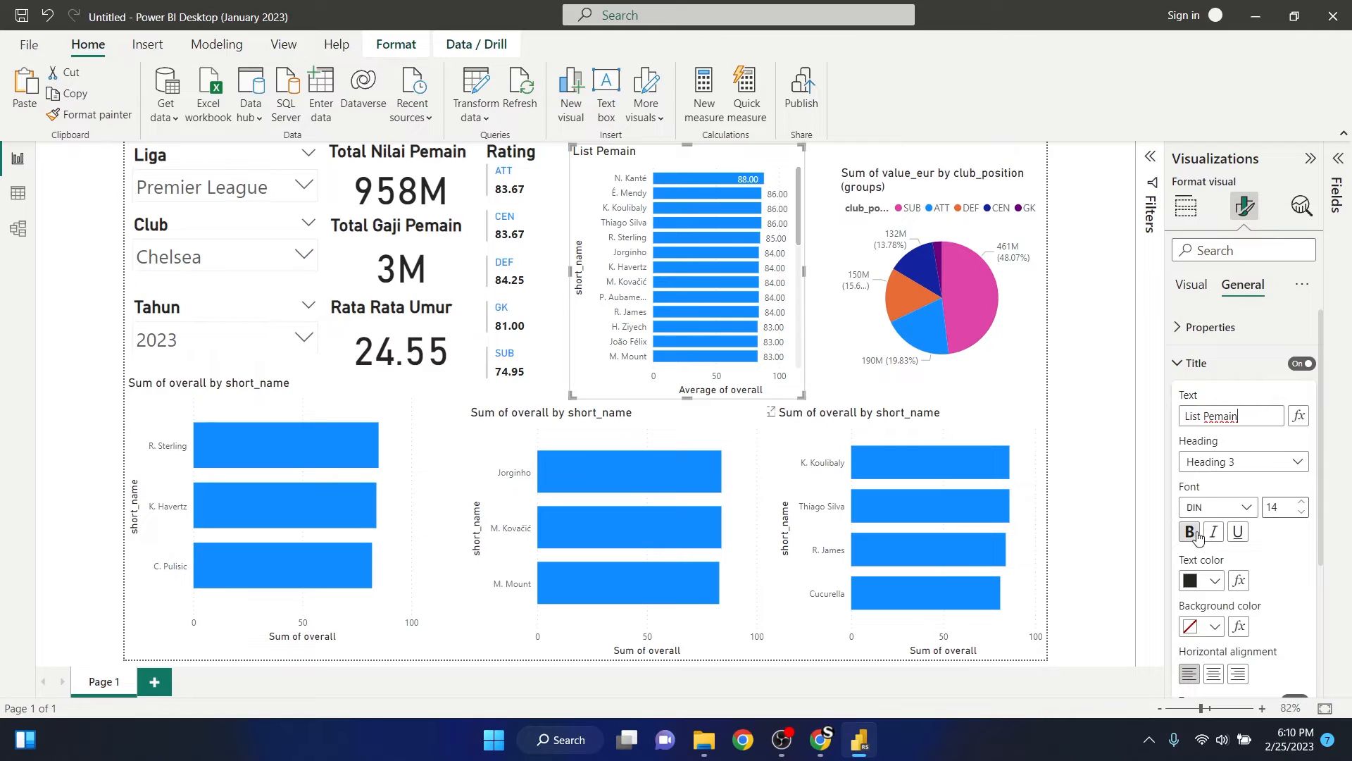
{"action": "double_click", "coordinate": [1275, 507]}
{"action": "type", "text": "20"}
{"action": "key", "text": "Return"}
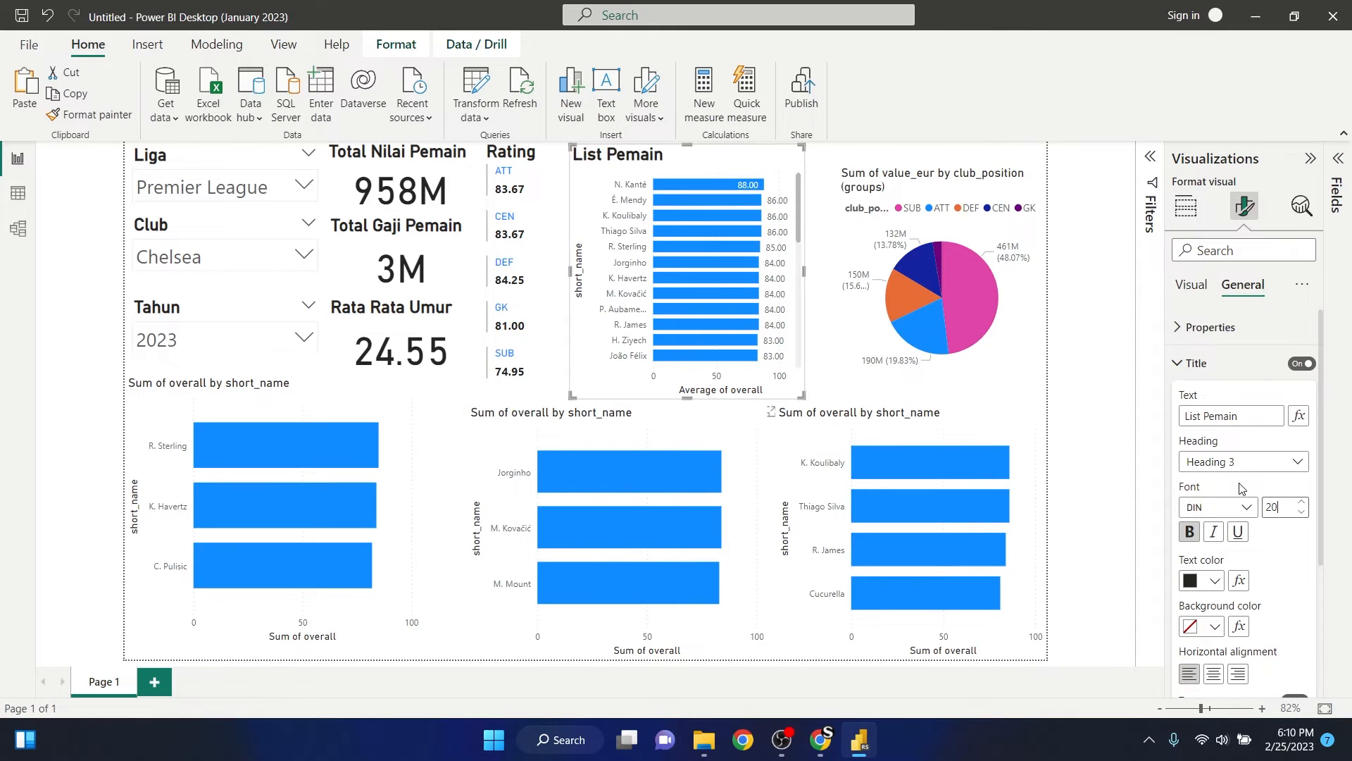
{"action": "left_click", "coordinate": [1114, 342]}
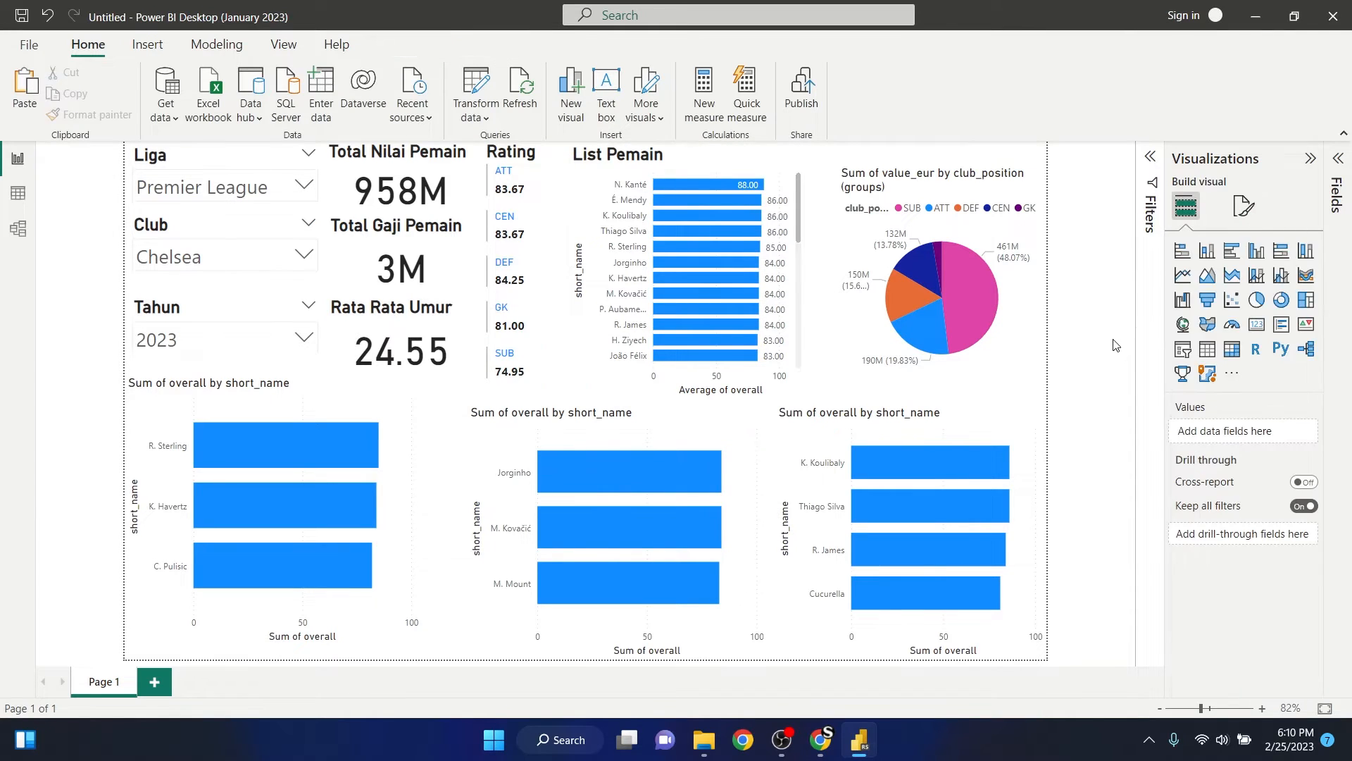
- Center the title of the List Pemain bar chart horizontally
{"action": "left_click", "coordinate": [718, 158]}
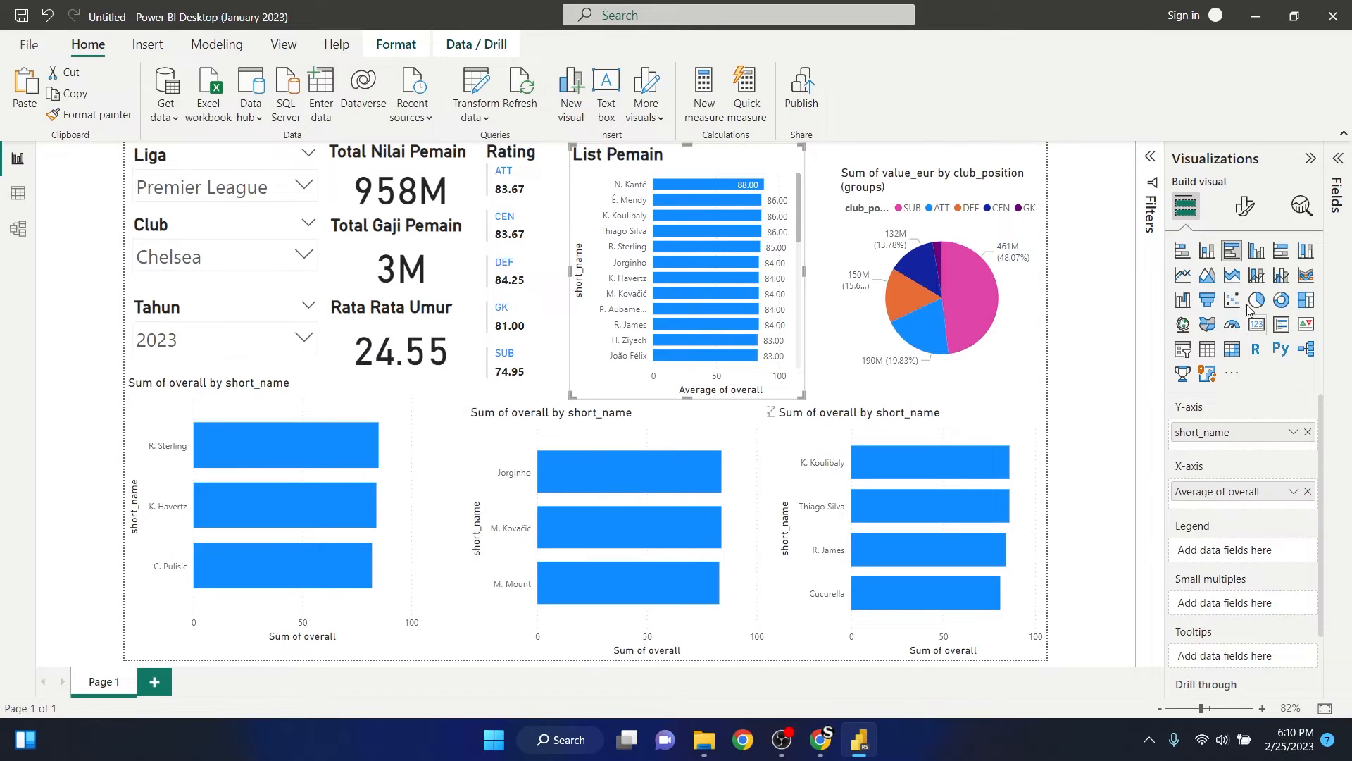
{"action": "left_click", "coordinate": [1244, 206]}
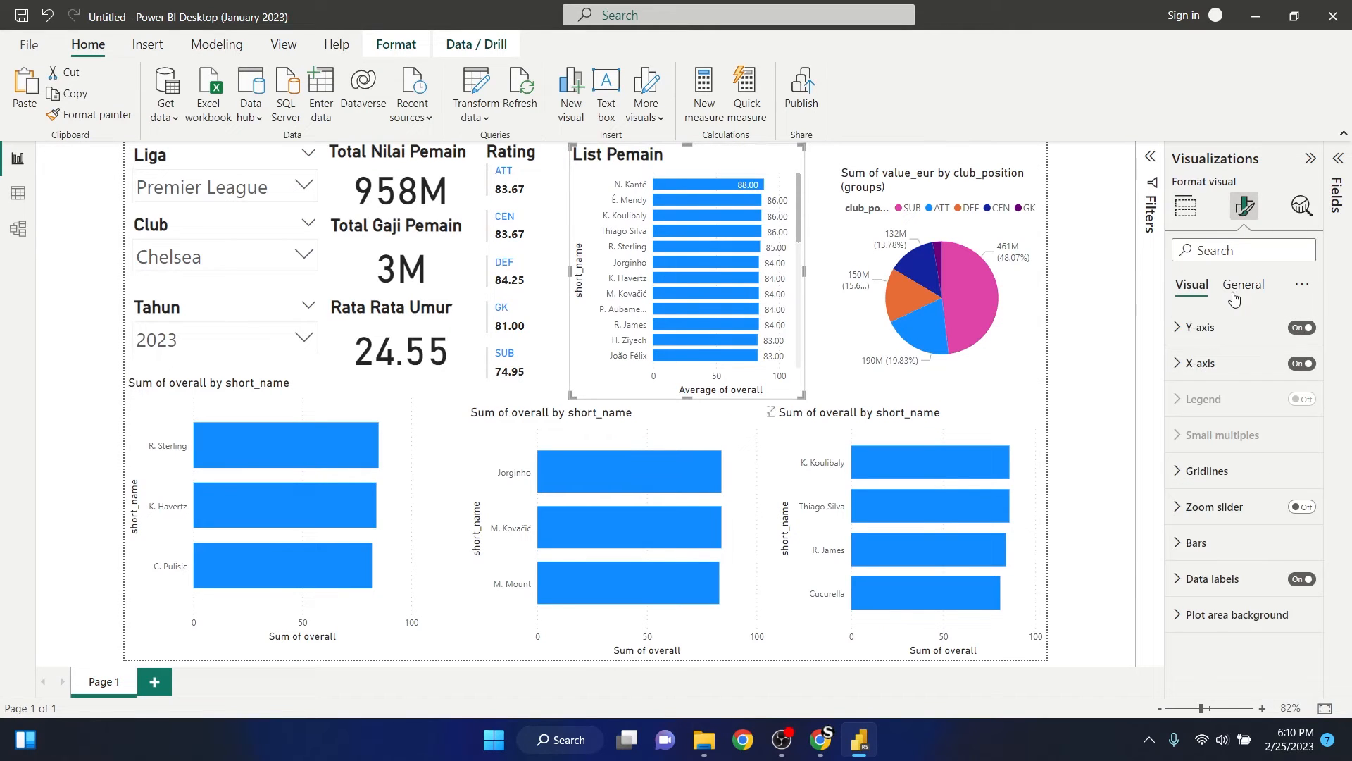
{"action": "left_click", "coordinate": [1239, 289]}
{"action": "left_click", "coordinate": [1181, 363]}
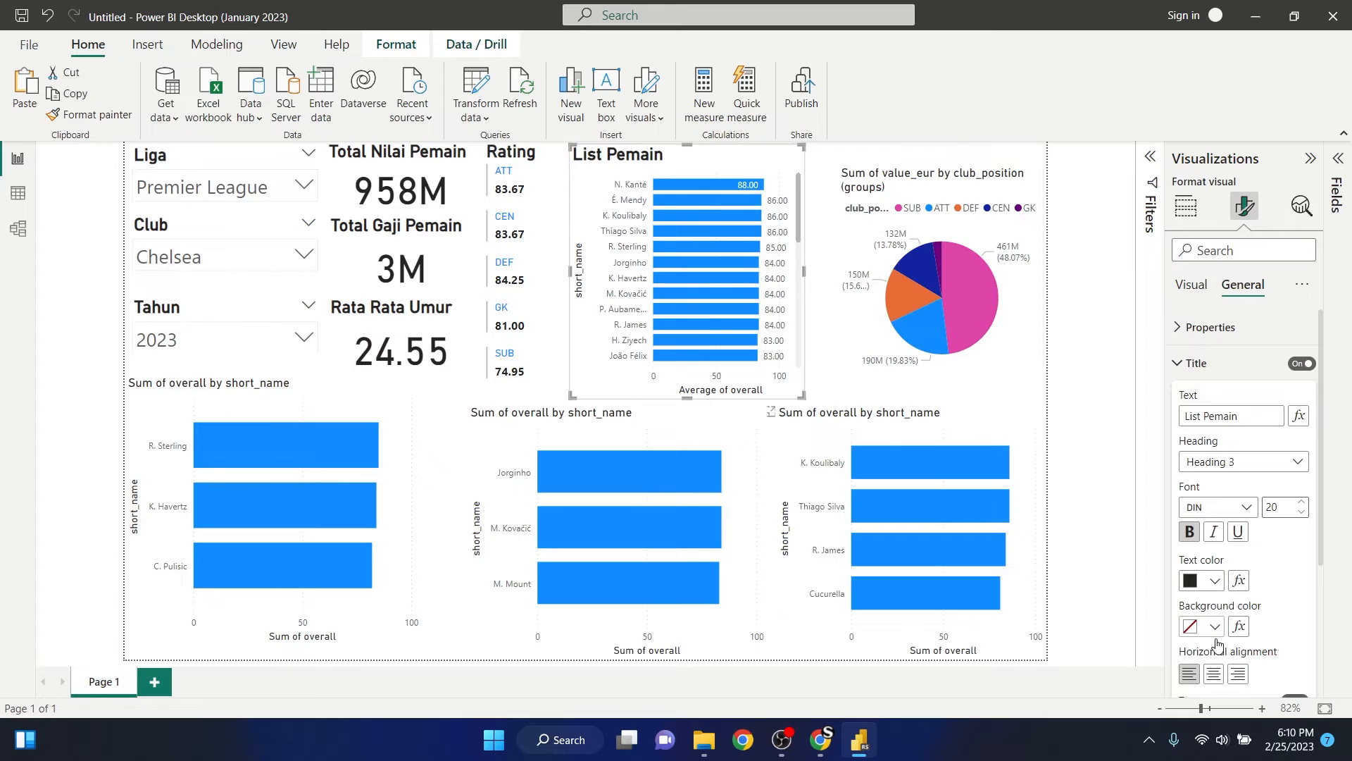
{"action": "left_click", "coordinate": [1213, 674]}
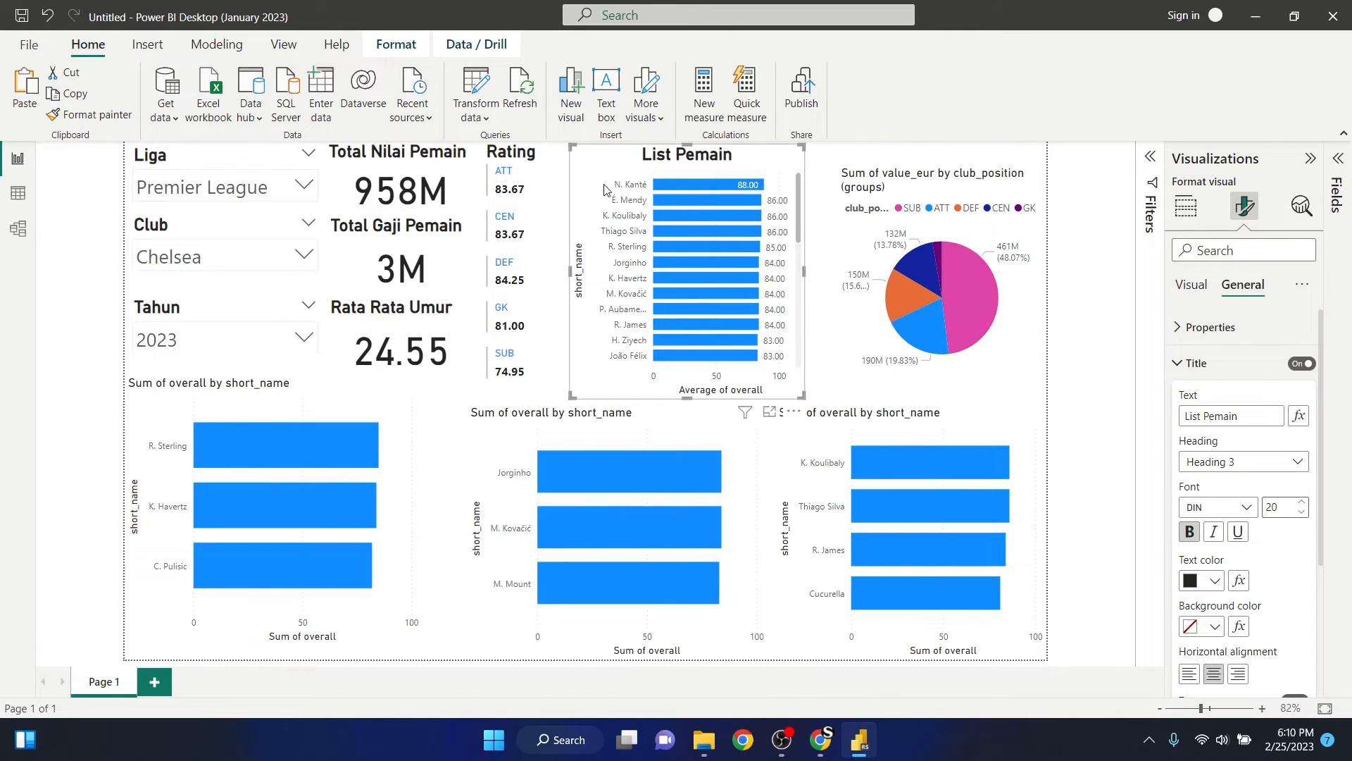
- Center the titles of the Total Nilai Pemain, Total Gaji Pemain and Rata Rata Umur cards, then deselect them
{"action": "left_click", "coordinate": [472, 168]}
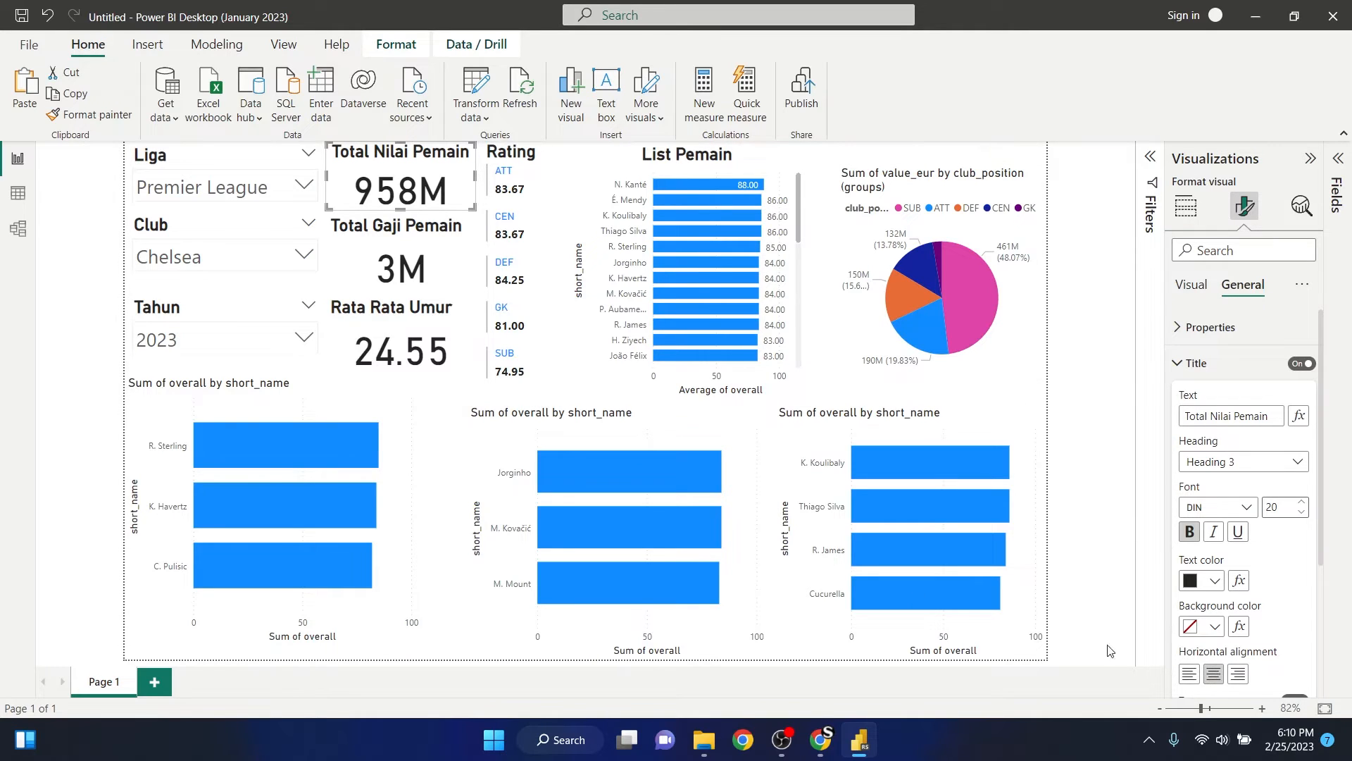
{"action": "left_click", "coordinate": [462, 252]}
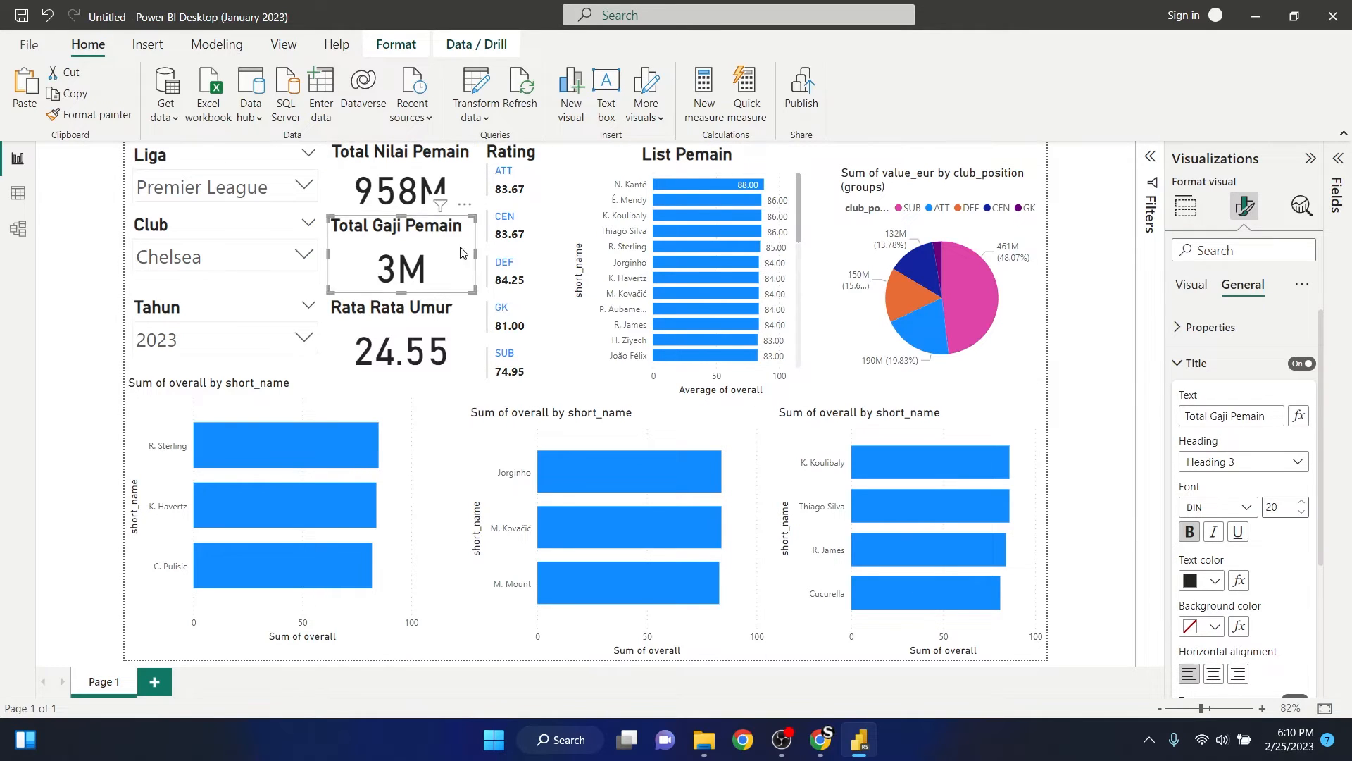
{"action": "left_click", "coordinate": [1213, 674]}
{"action": "left_click", "coordinate": [465, 325]}
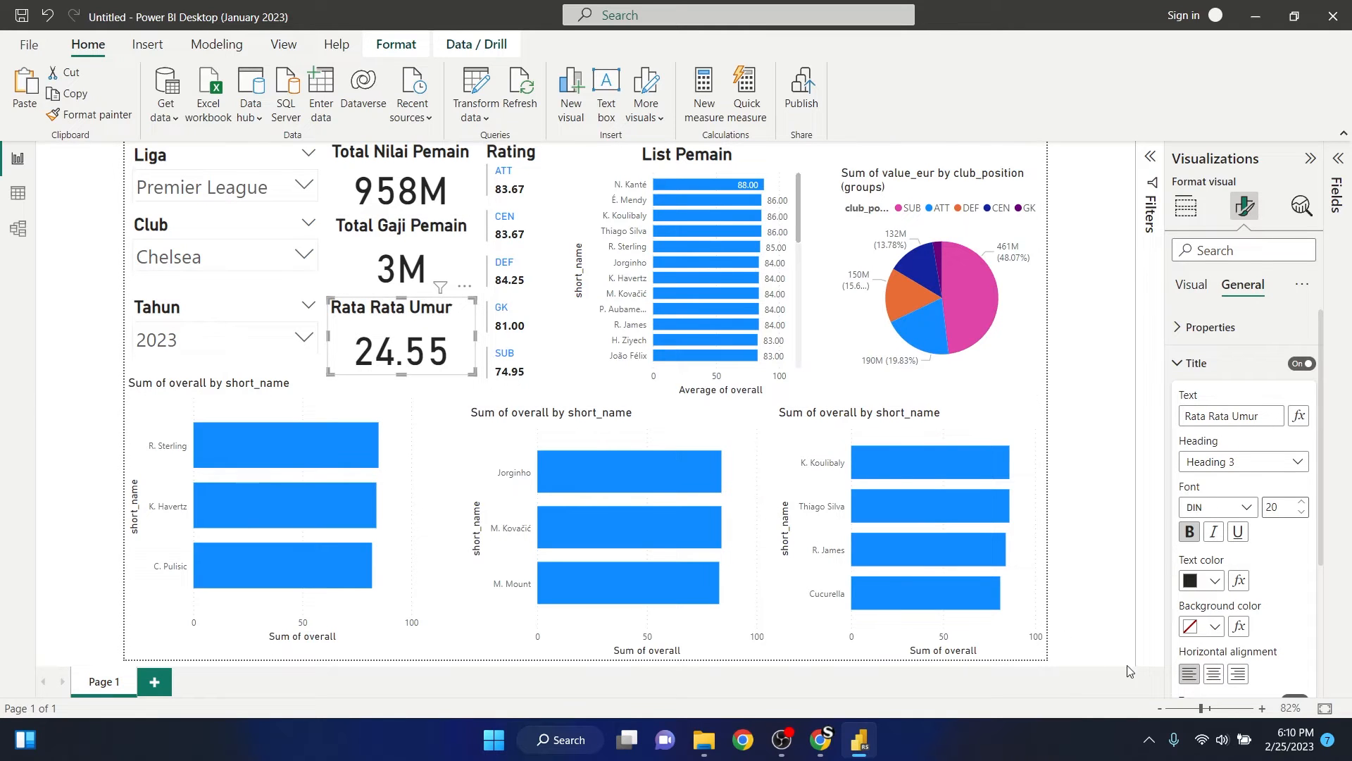
{"action": "left_click", "coordinate": [1213, 674]}
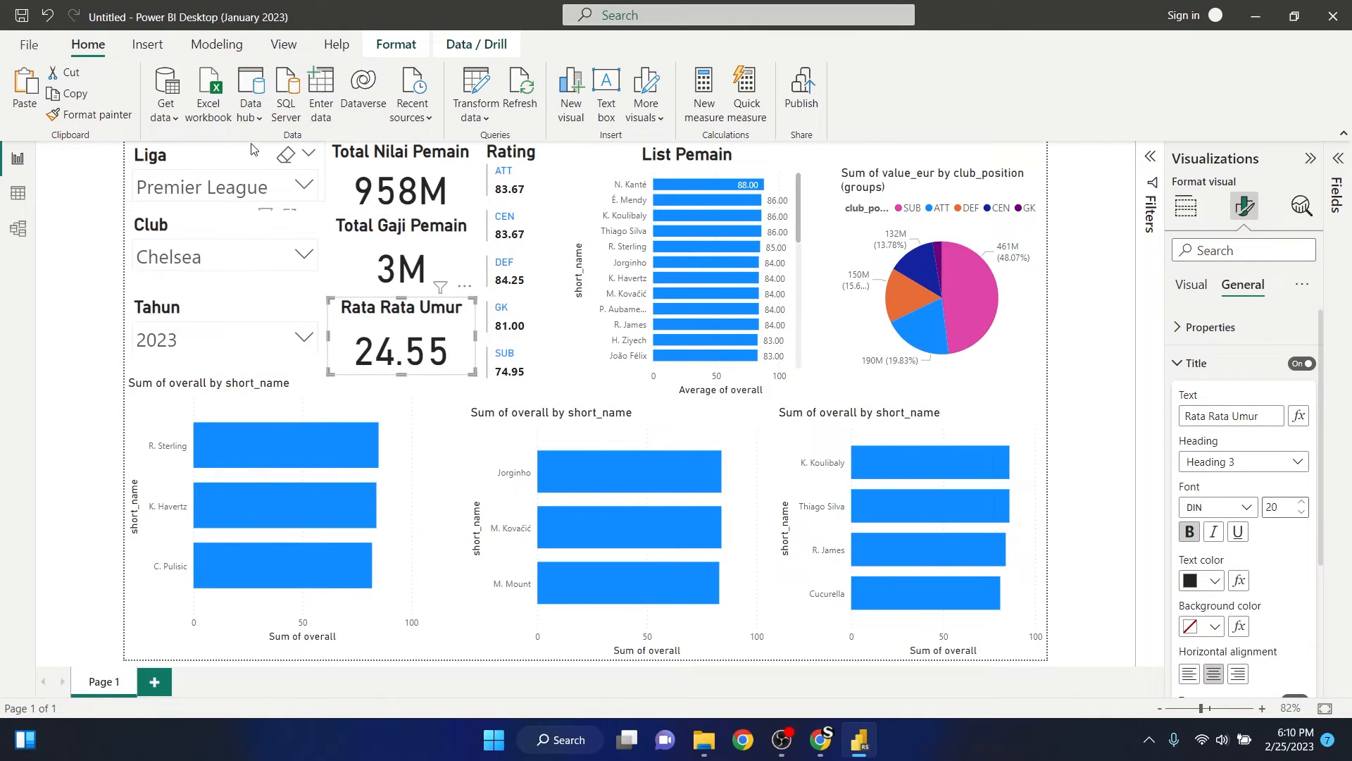
{"action": "left_click", "coordinate": [65, 261]}
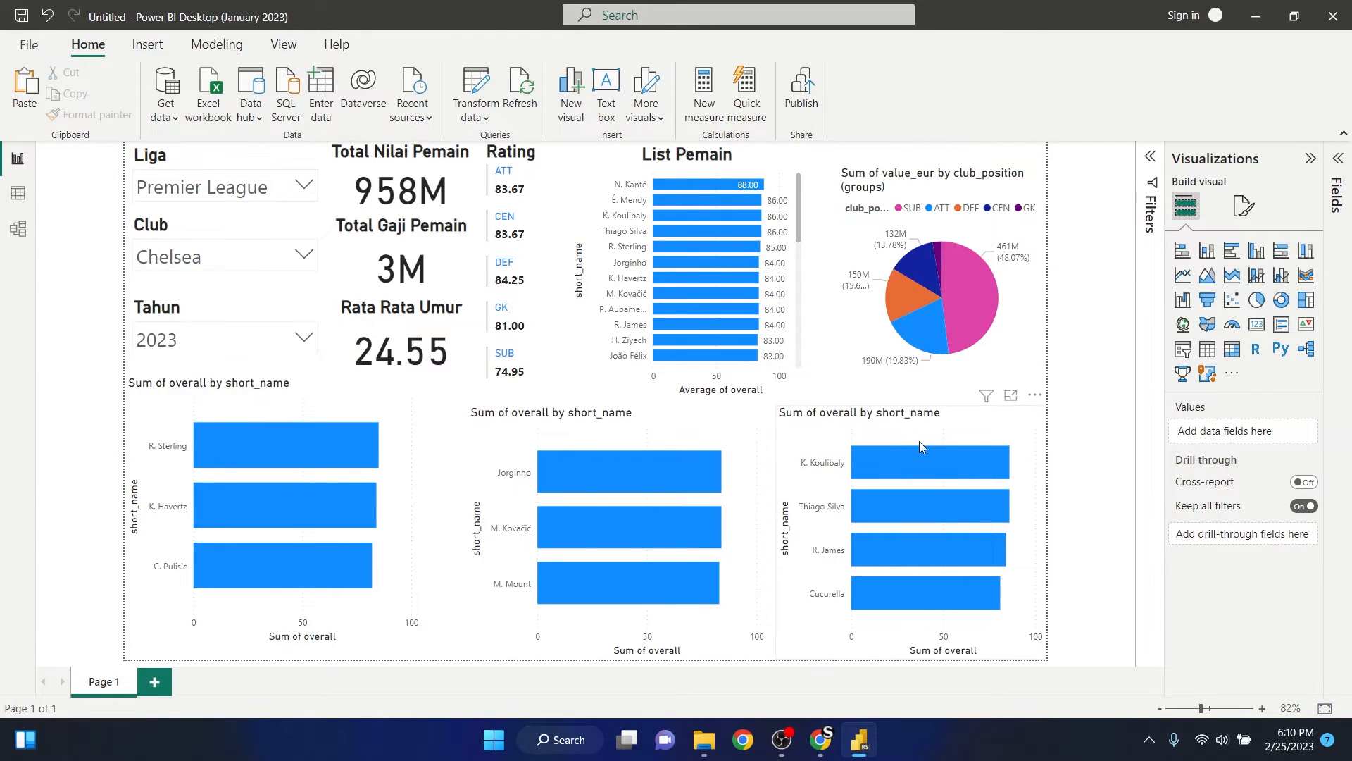
- Move the value pie chart up to the top edge of the page and enlarge it toward the charts beside and below it
{"action": "left_click", "coordinate": [873, 184]}
{"action": "left_click_drag", "start_coordinate": [874, 184], "coordinate": [905, 158]}
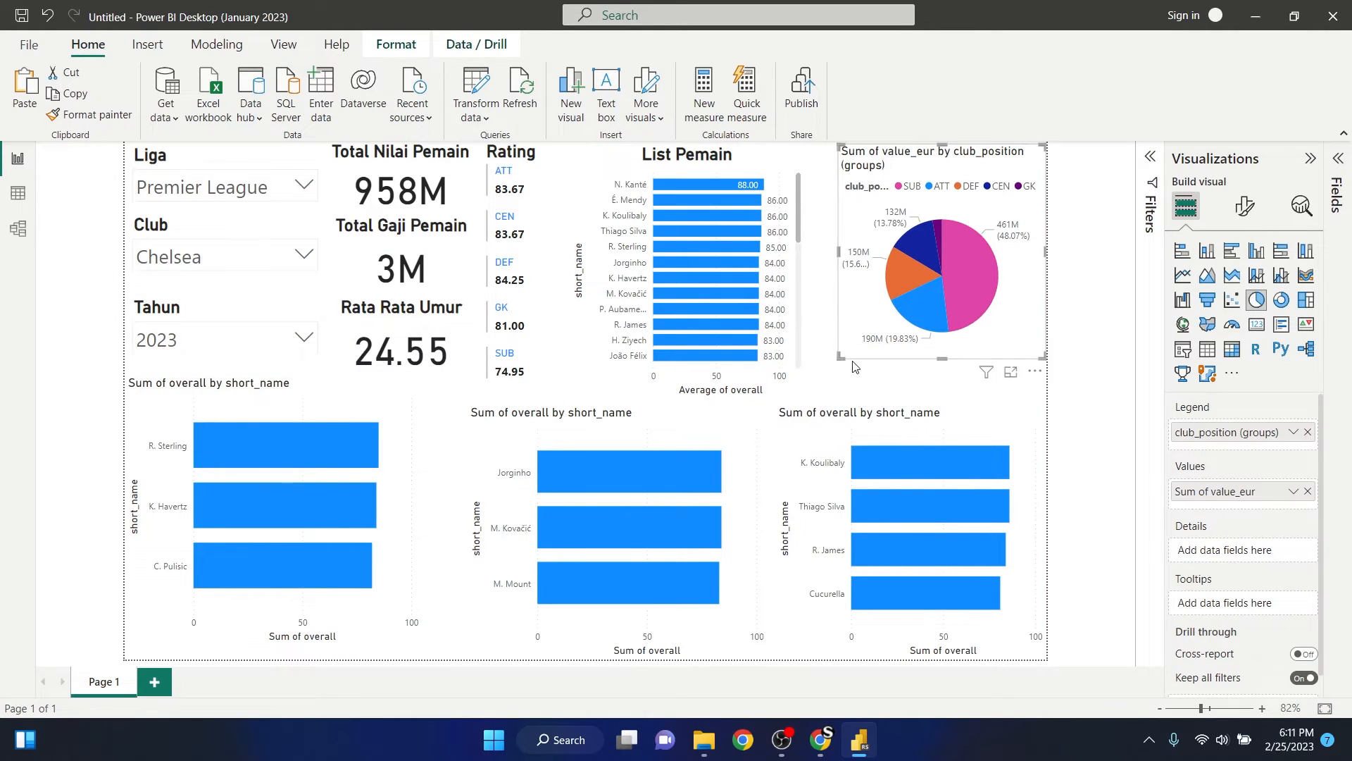
{"action": "left_click_drag", "start_coordinate": [840, 357], "coordinate": [819, 406]}
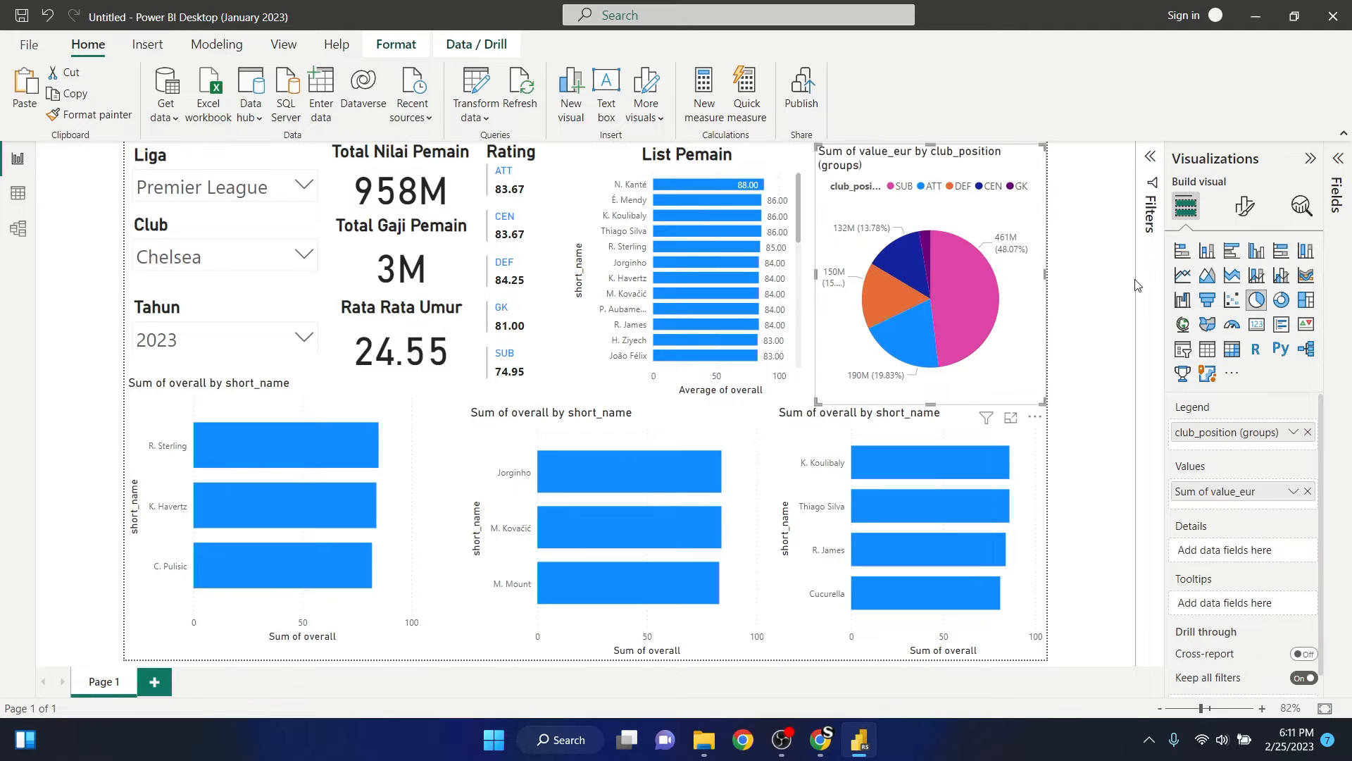
- Change the title text of the value pie chart to "Persentase Nilai Pemain"
{"action": "left_click", "coordinate": [1244, 207]}
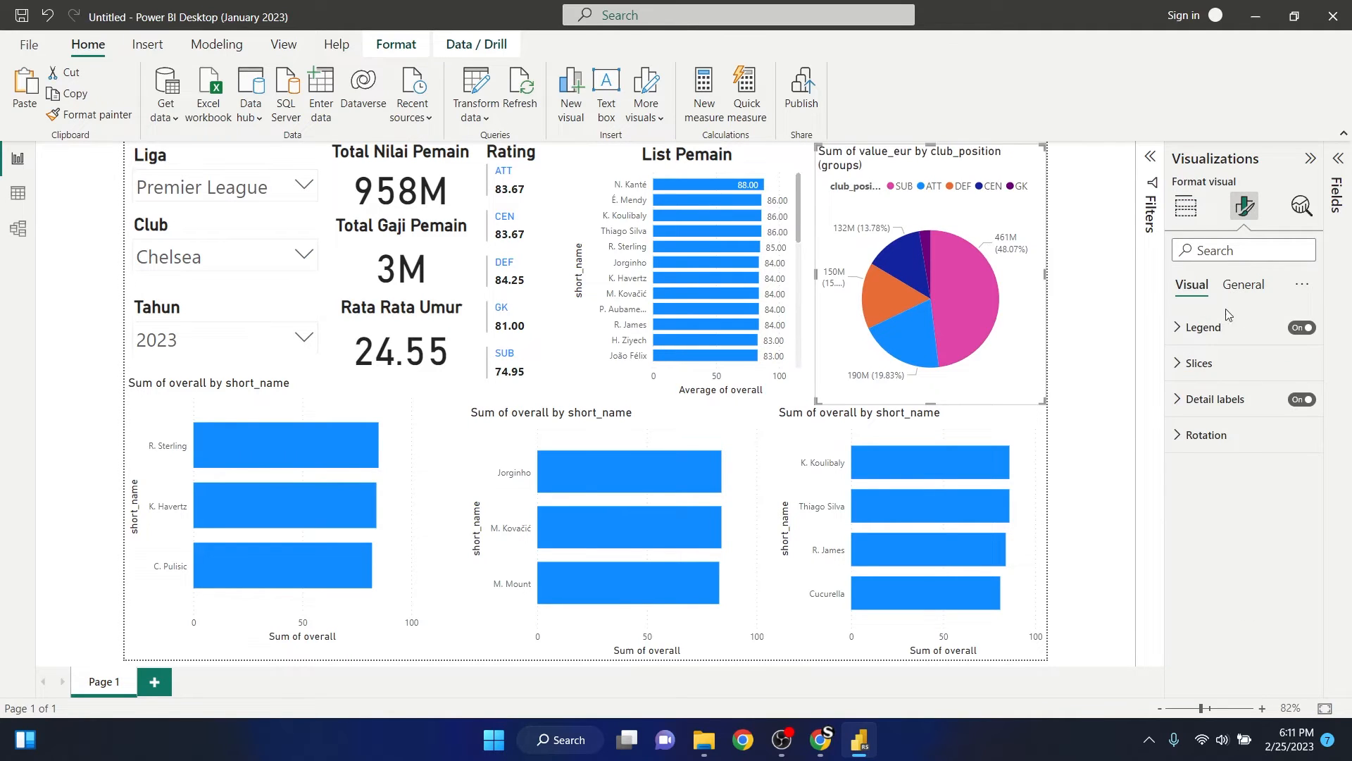
{"action": "left_click", "coordinate": [1243, 285]}
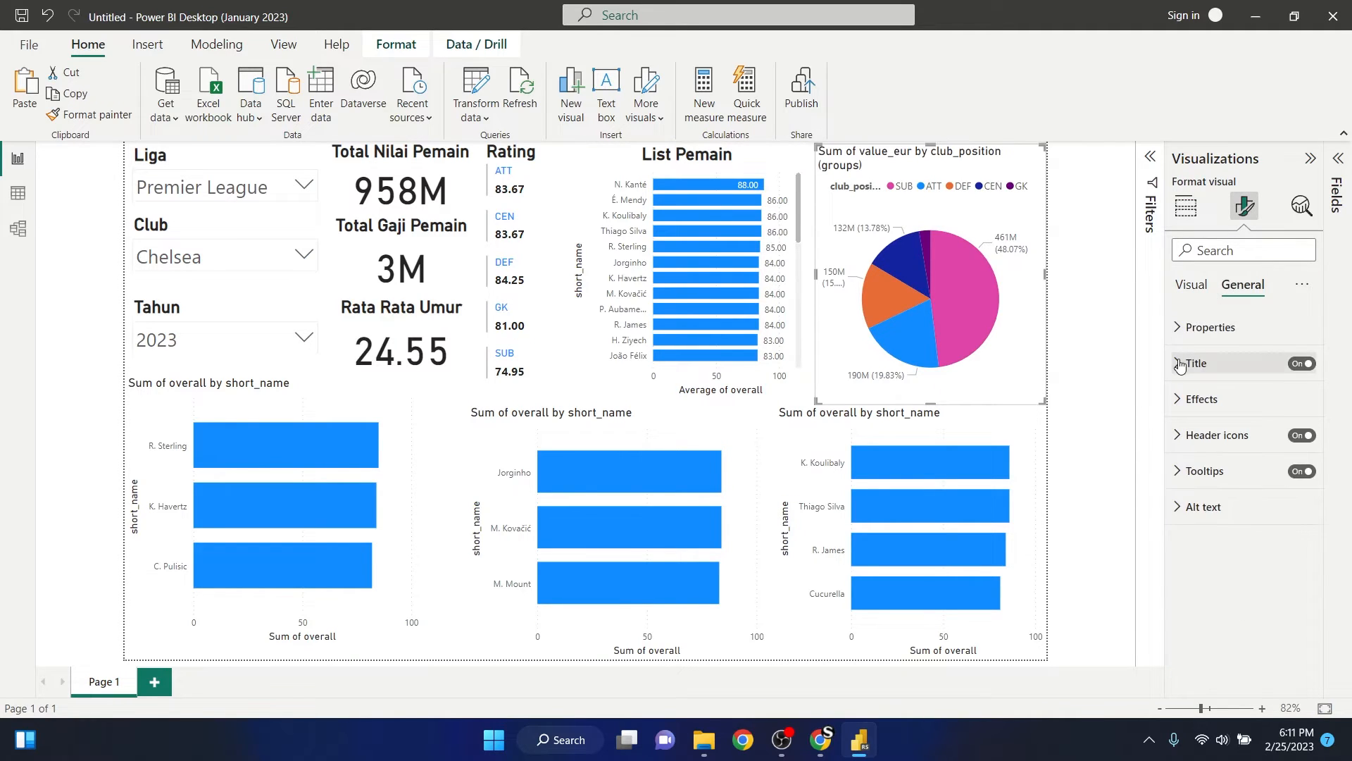
{"action": "left_click", "coordinate": [1201, 365]}
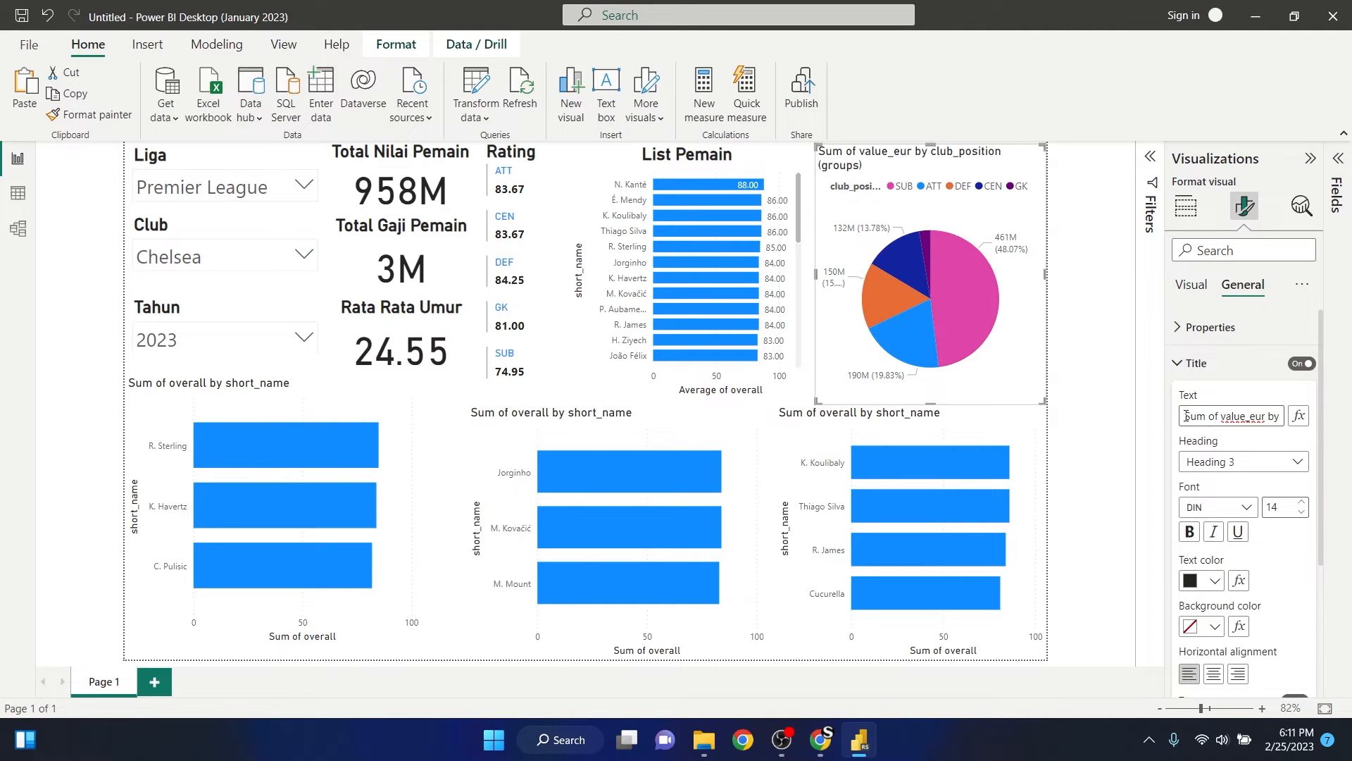
{"action": "left_click_drag", "start_coordinate": [1186, 415], "coordinate": [1315, 425]}
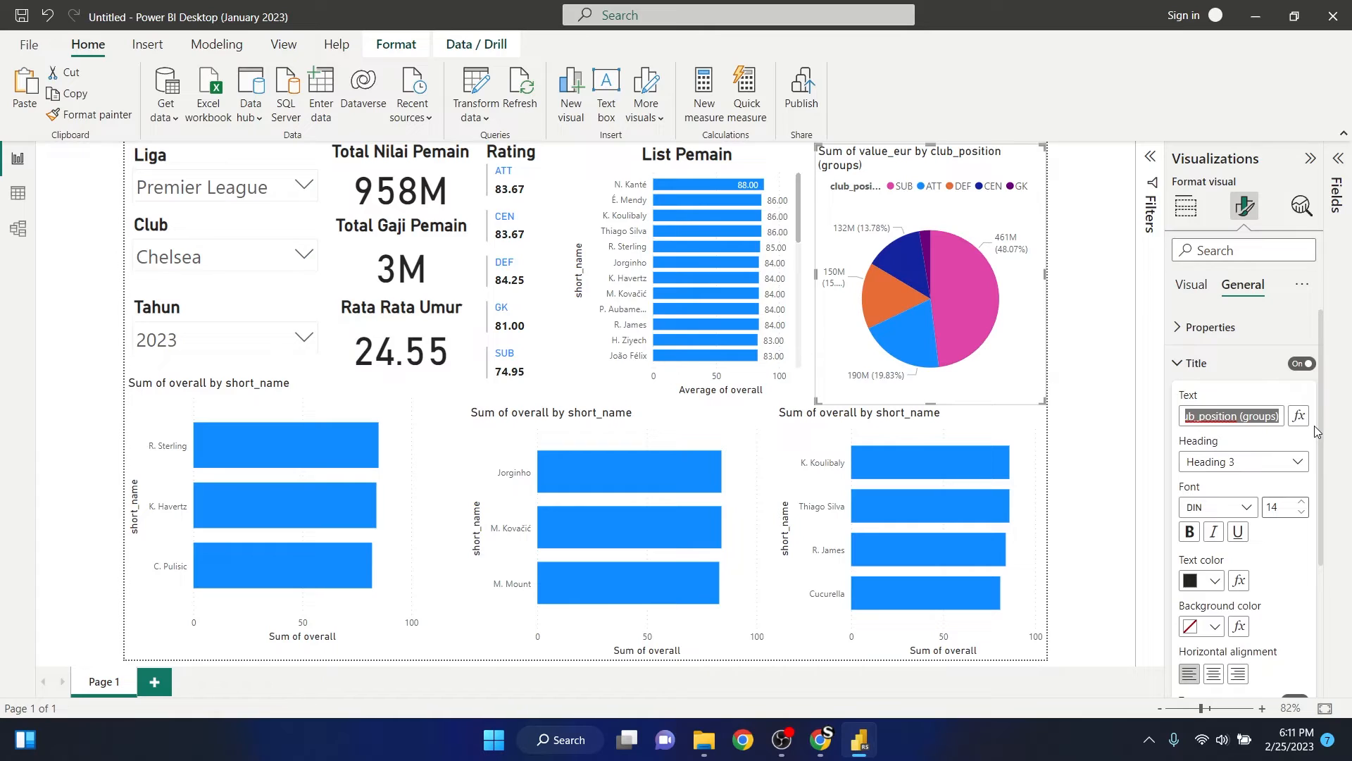
{"action": "type", "text": "Per"}
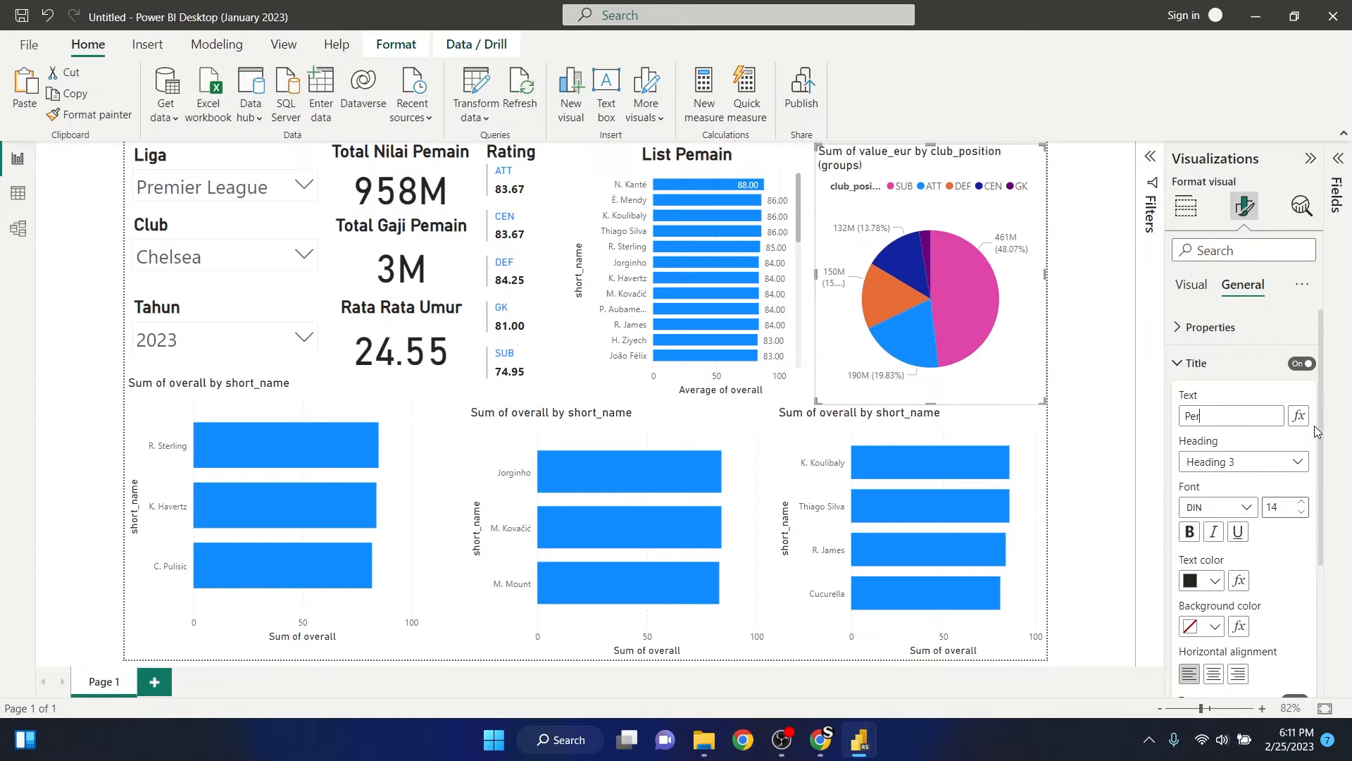
{"action": "type", "text": "senta"}
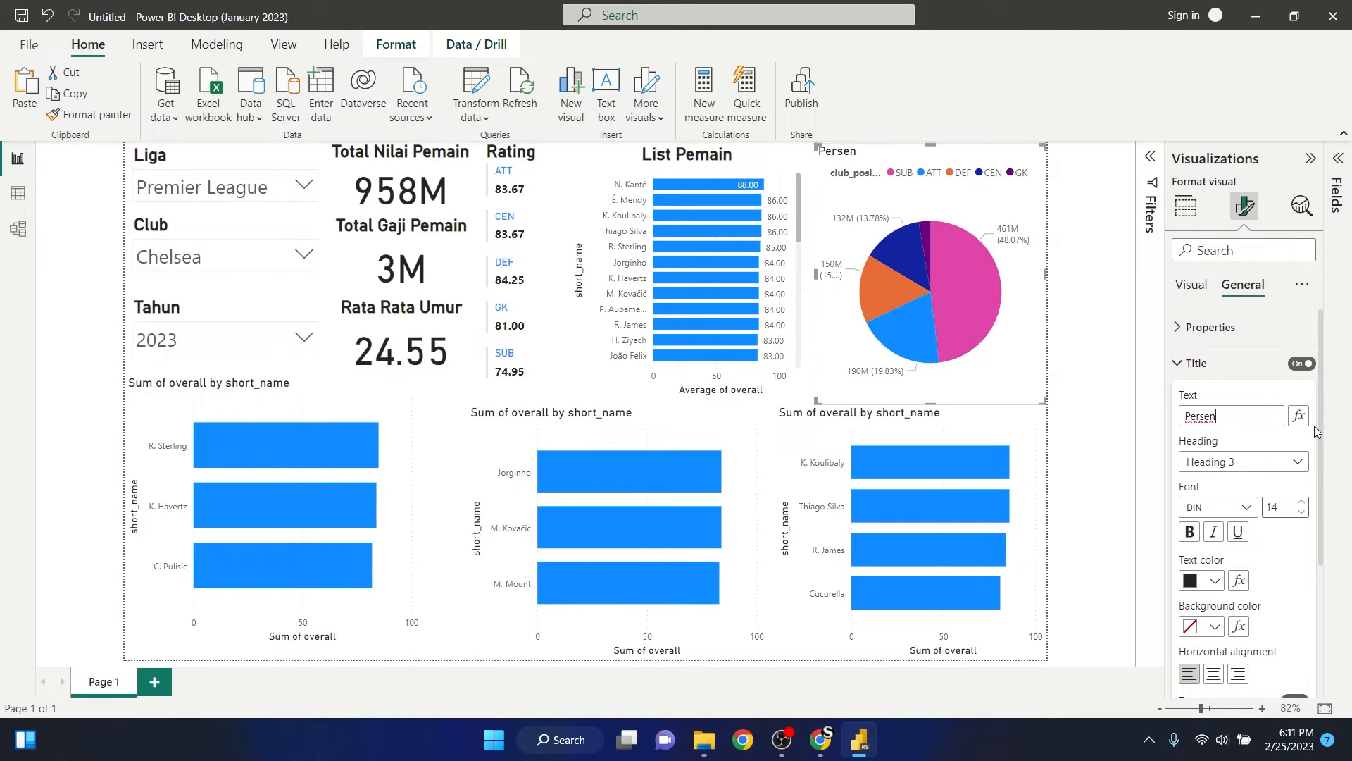
{"action": "key", "text": "BackSpace"}
{"action": "type", "text": "tase Nilai Pemain"}
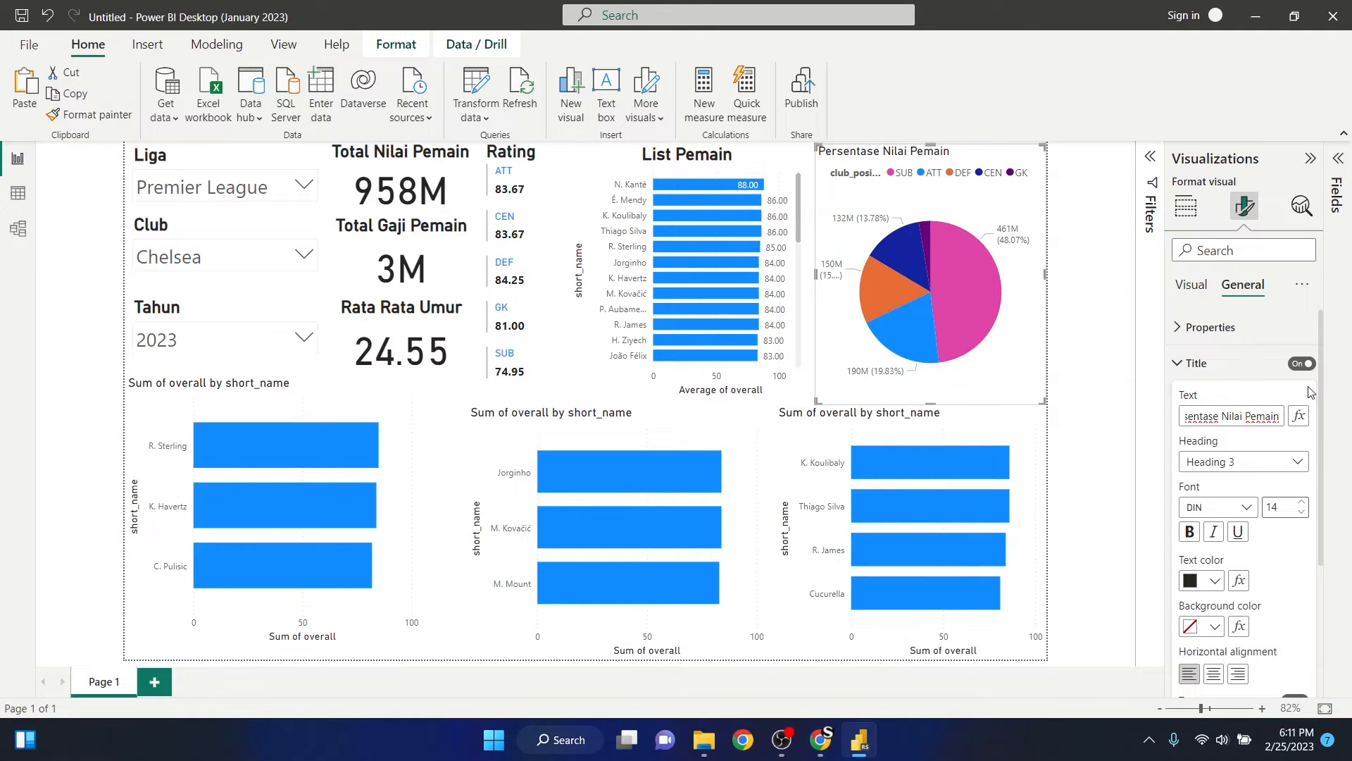
- Format the Persentase Nilai Pemain title as bold, font size 20 and horizontally centered, and deselect the pie chart
{"action": "left_click", "coordinate": [1190, 531]}
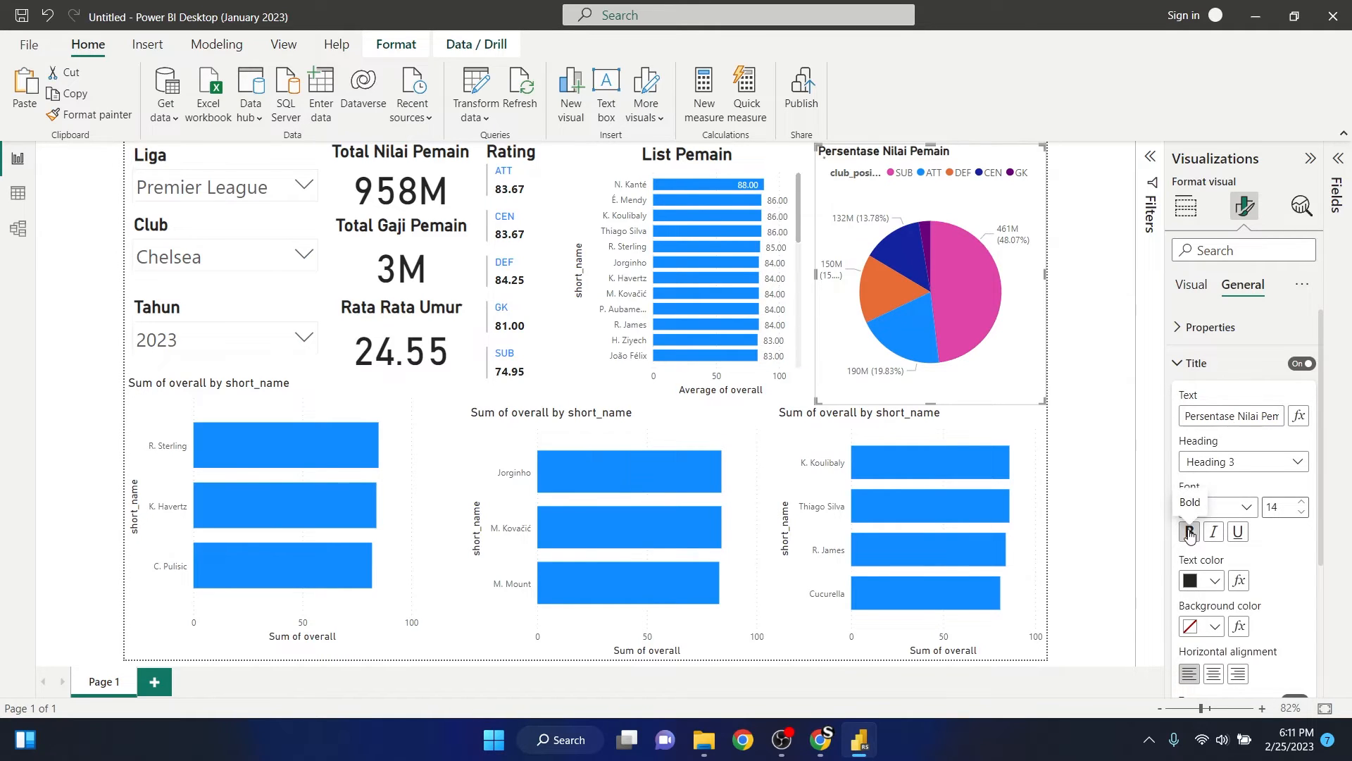
{"action": "left_click", "coordinate": [1263, 508]}
{"action": "type", "text": "20"}
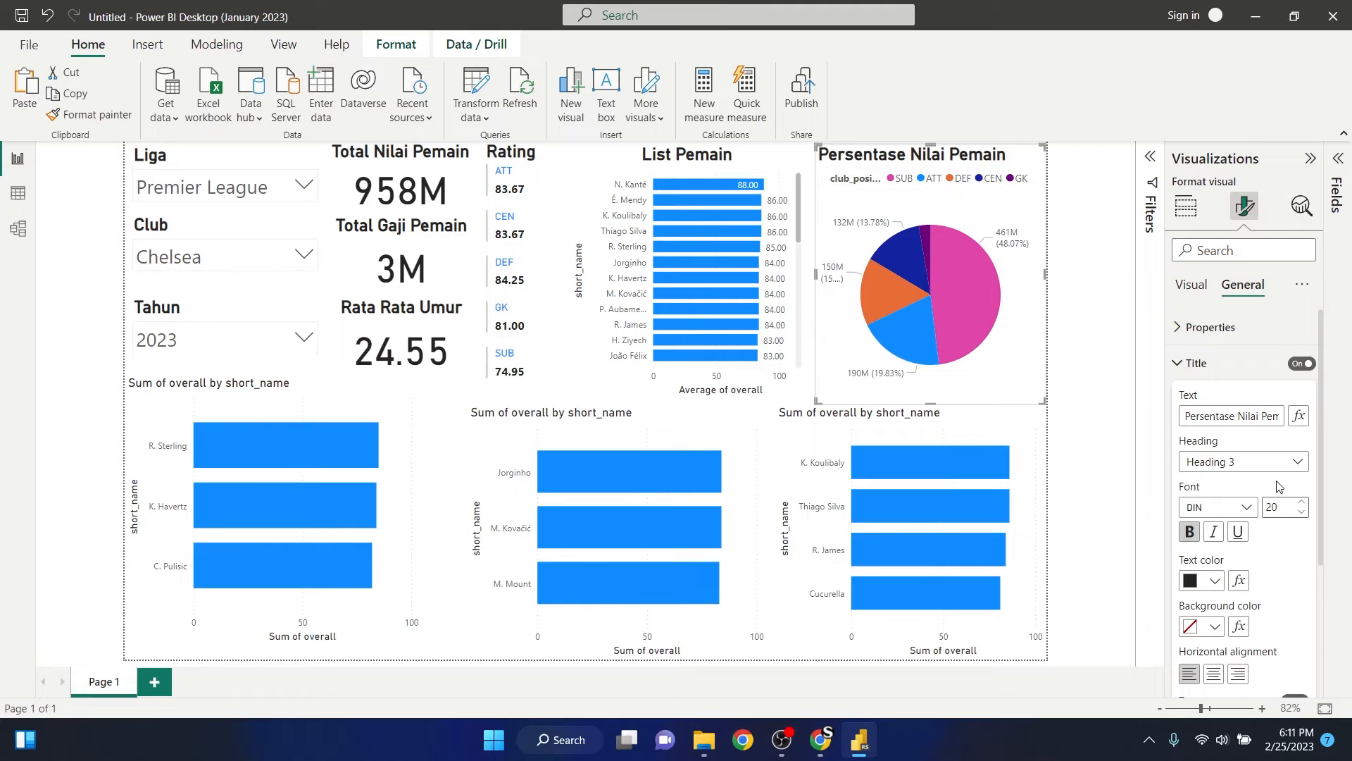
{"action": "left_click", "coordinate": [1214, 674]}
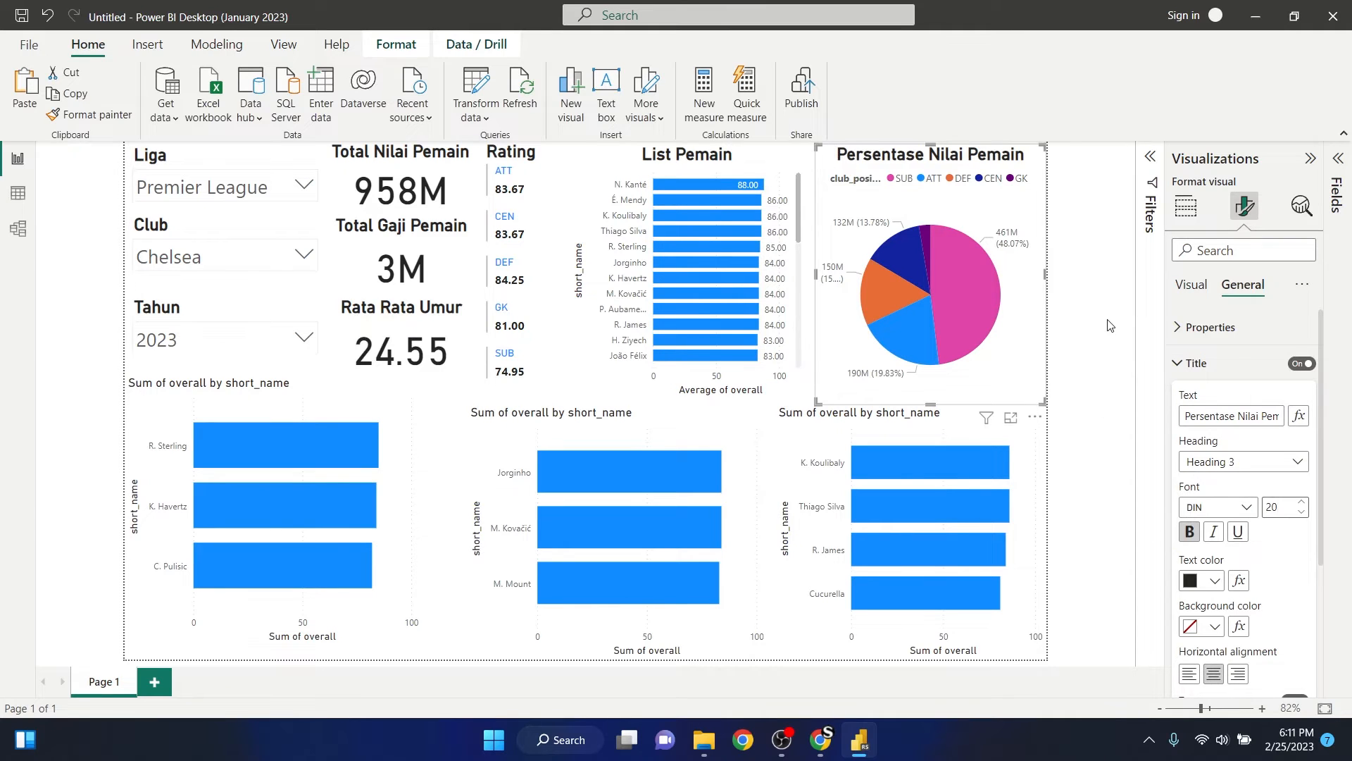
{"action": "left_click", "coordinate": [1089, 255]}
- Extend the lower edge of the List Pemain bar chart to line up with the bottom of the pie chart
{"action": "left_click", "coordinate": [965, 359]}
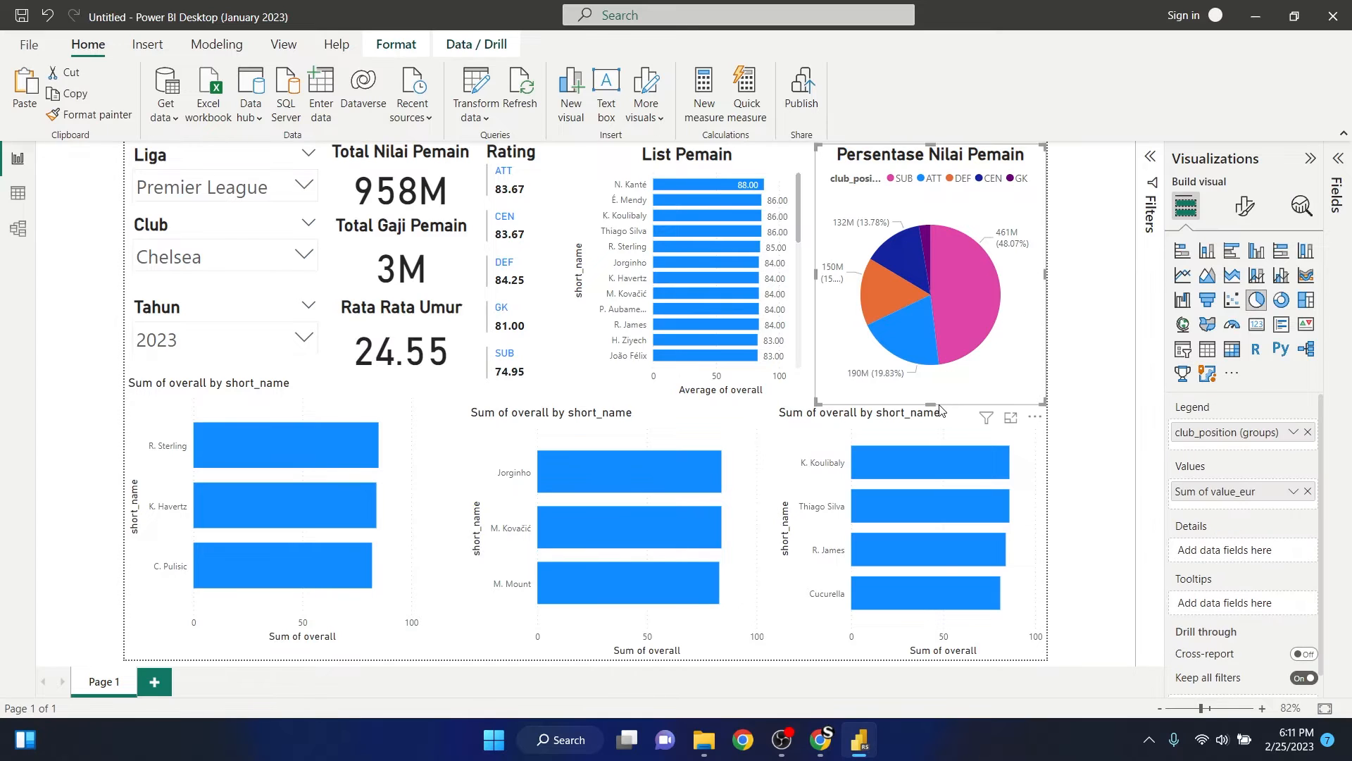
{"action": "left_click", "coordinate": [630, 382]}
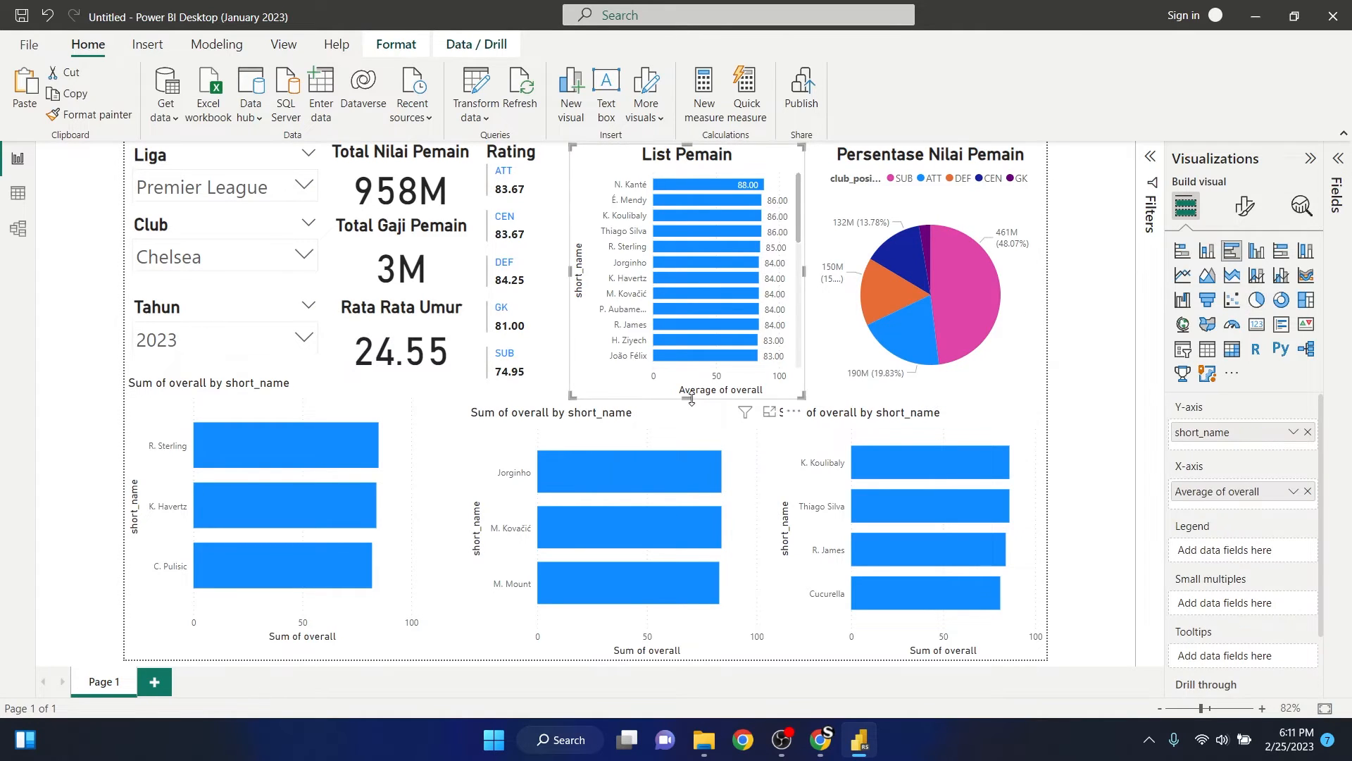
{"action": "left_click_drag", "start_coordinate": [689, 399], "coordinate": [689, 405]}
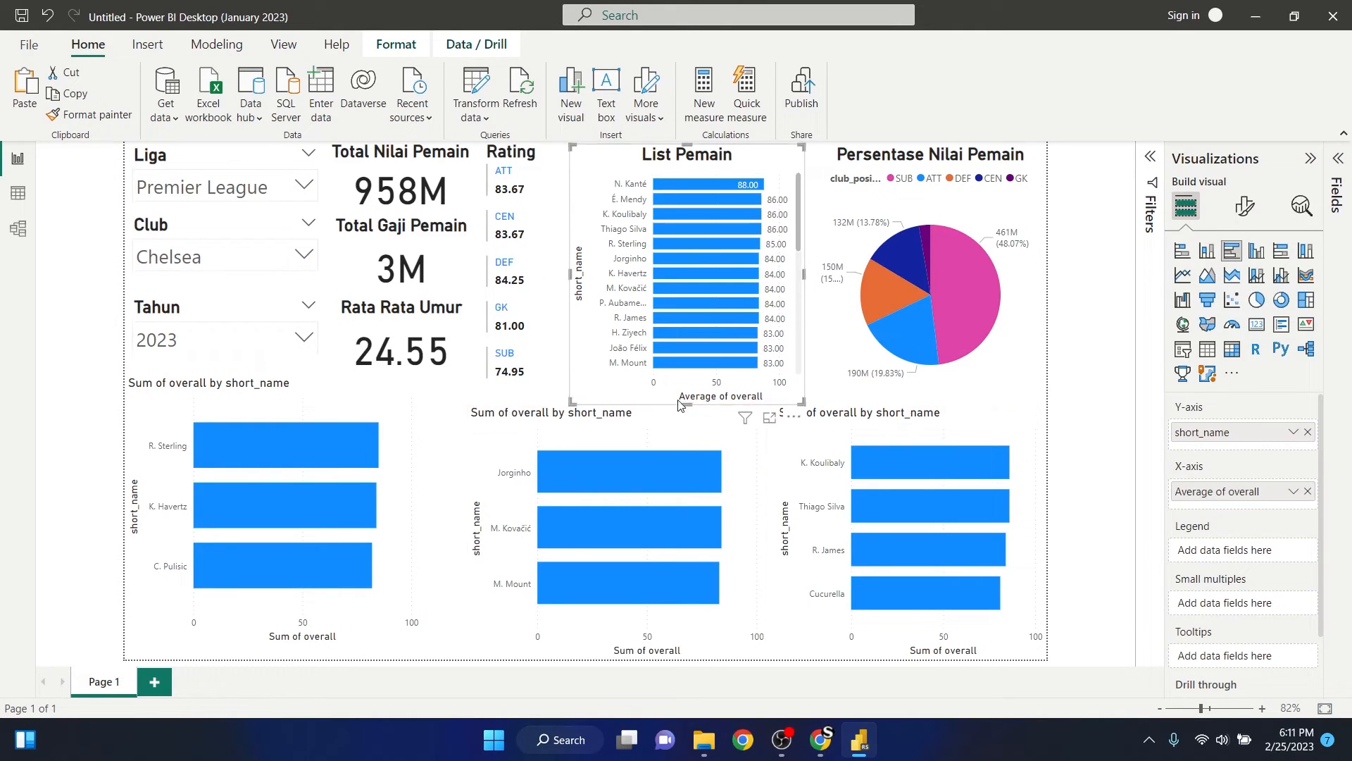
- Shorten the R. Sterling bar chart from its upper edge and lower the Rata Rata Umur card to the bottom of the Rating card
{"action": "left_click", "coordinate": [539, 331]}
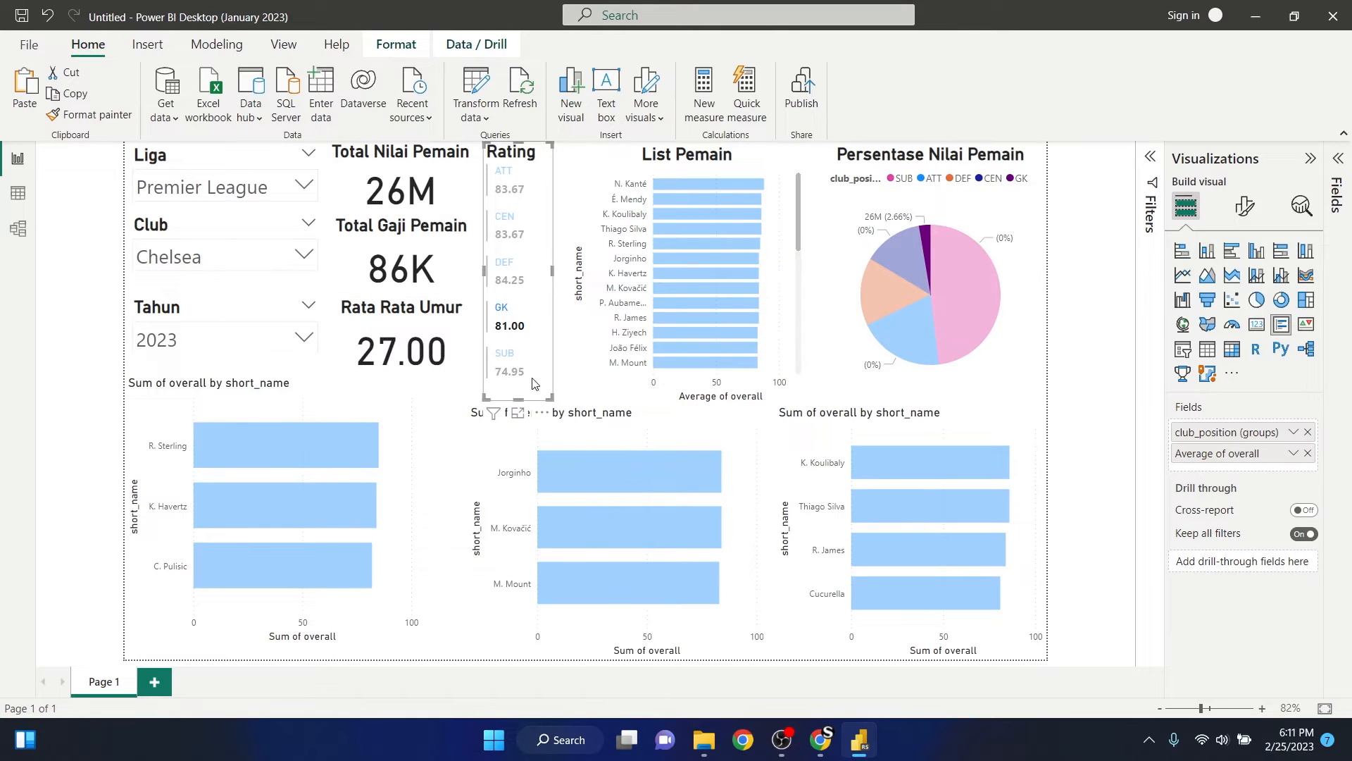
{"action": "left_click", "coordinate": [503, 318]}
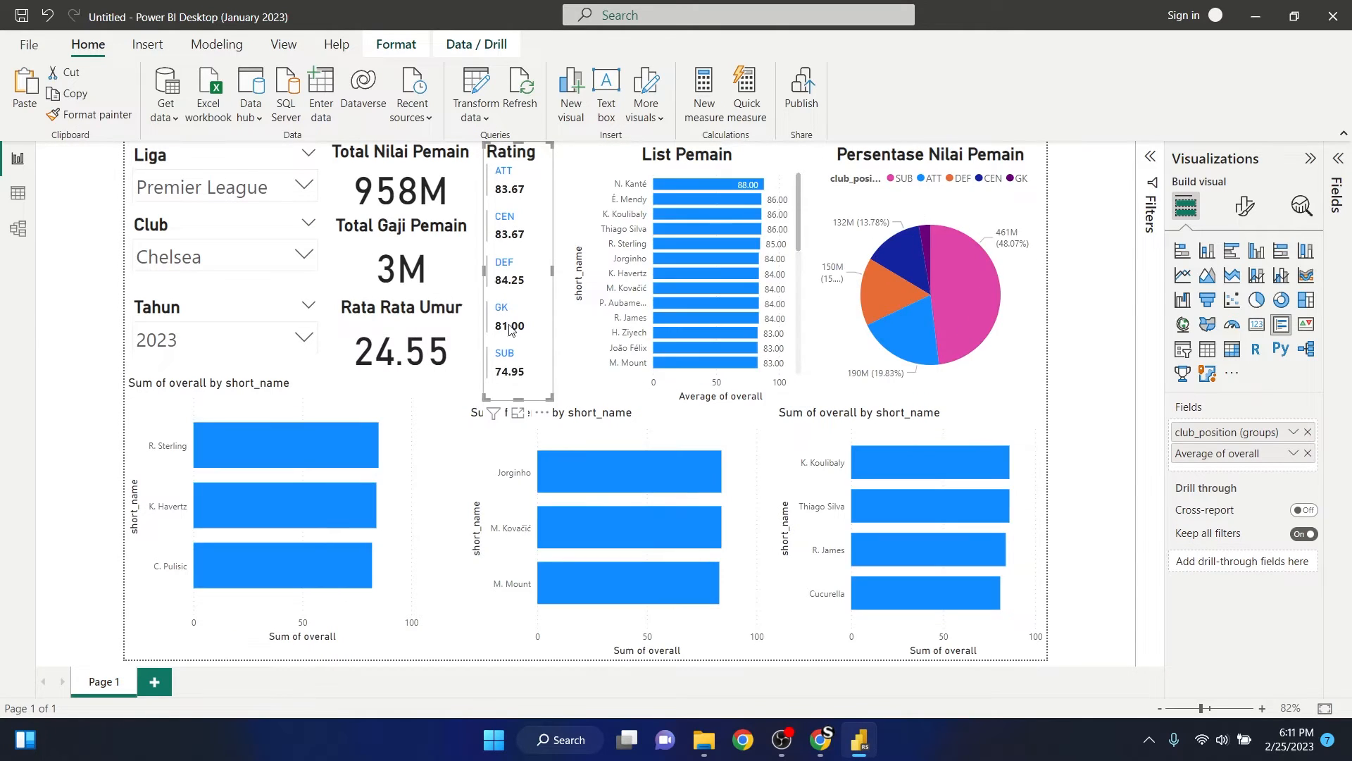
{"action": "left_click", "coordinate": [455, 340]}
{"action": "left_click_drag", "start_coordinate": [457, 331], "coordinate": [456, 347]}
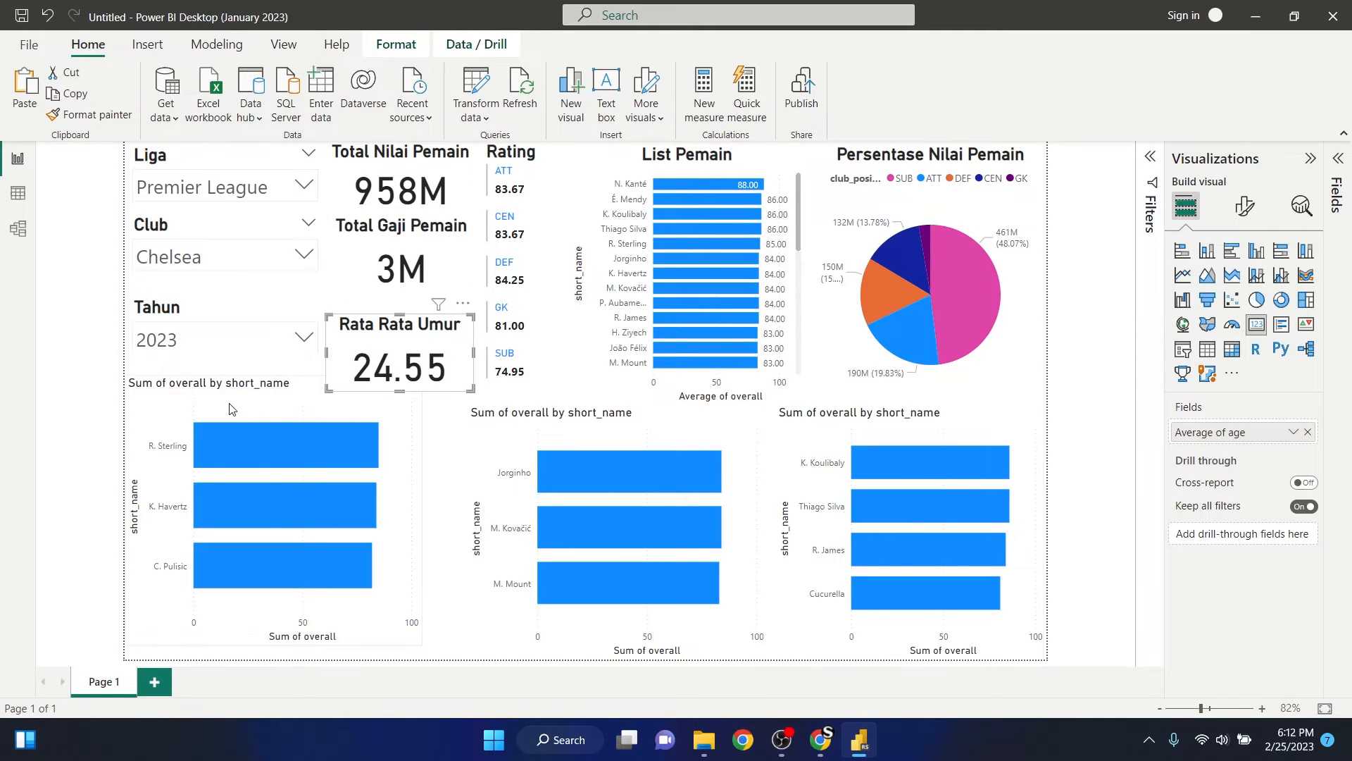
{"action": "left_click", "coordinate": [272, 396]}
{"action": "left_click_drag", "start_coordinate": [273, 386], "coordinate": [275, 414]}
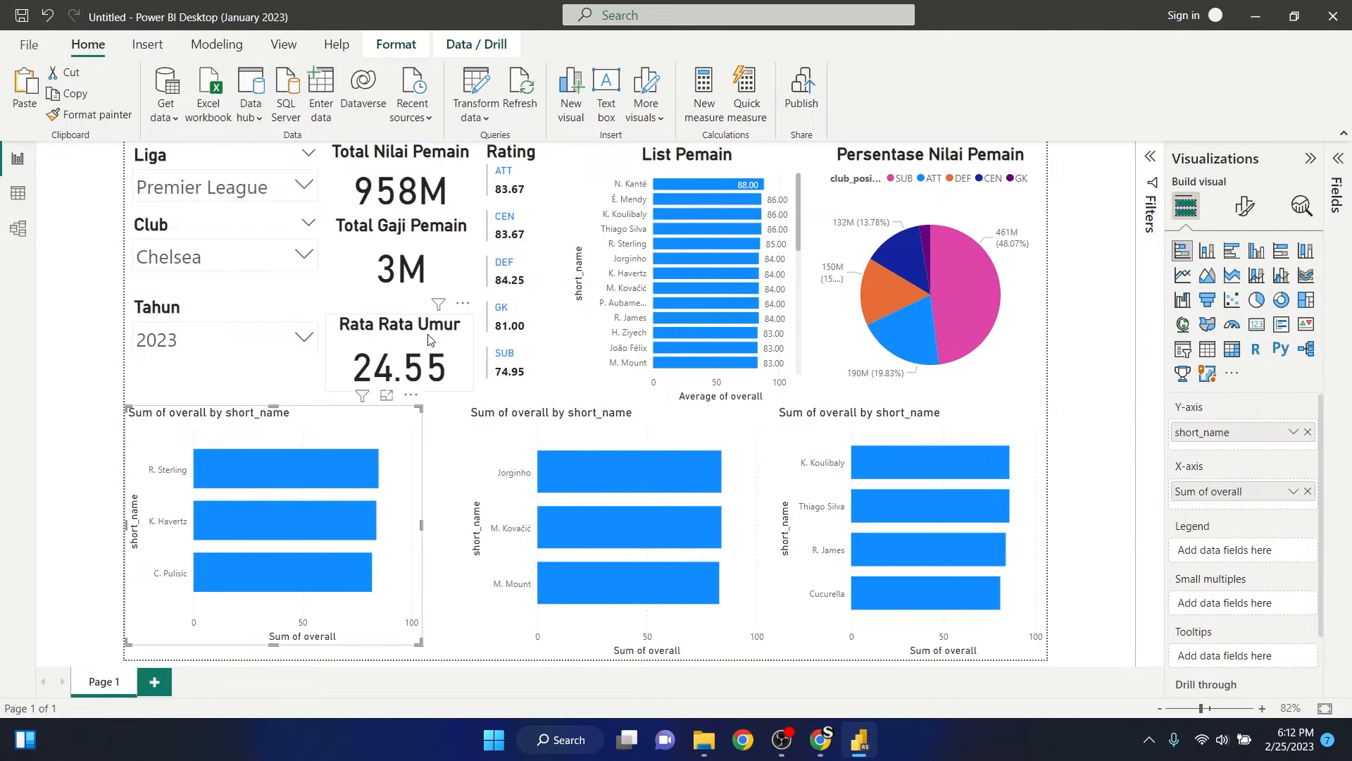
{"action": "mouse_move", "coordinate": [432, 341]}
{"action": "left_mouse_down"}
{"action": "mouse_move", "coordinate": [450, 339]}
{"action": "mouse_move", "coordinate": [445, 351]}
{"action": "left_mouse_up"}
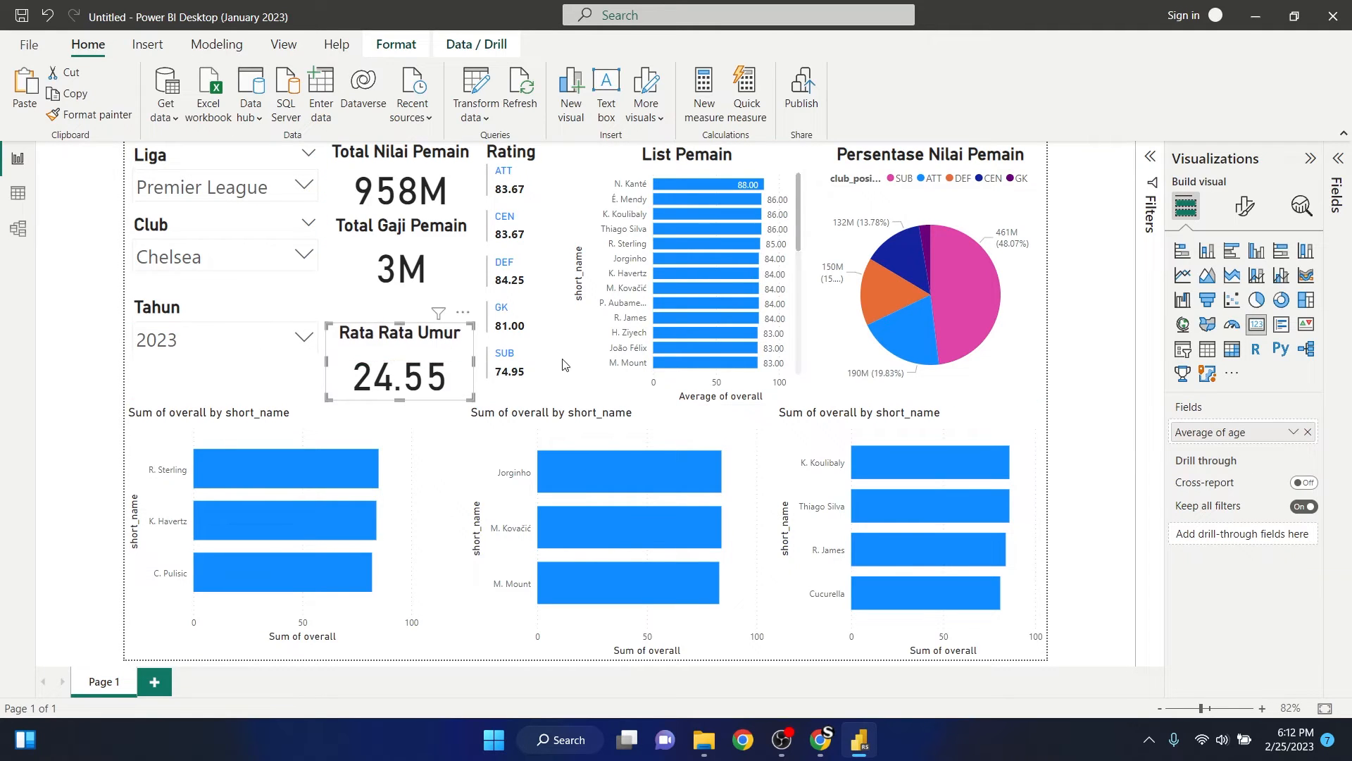
- Move the Tahun slicer down level with the Rata Rata Umur card
{"action": "left_click", "coordinate": [546, 367]}
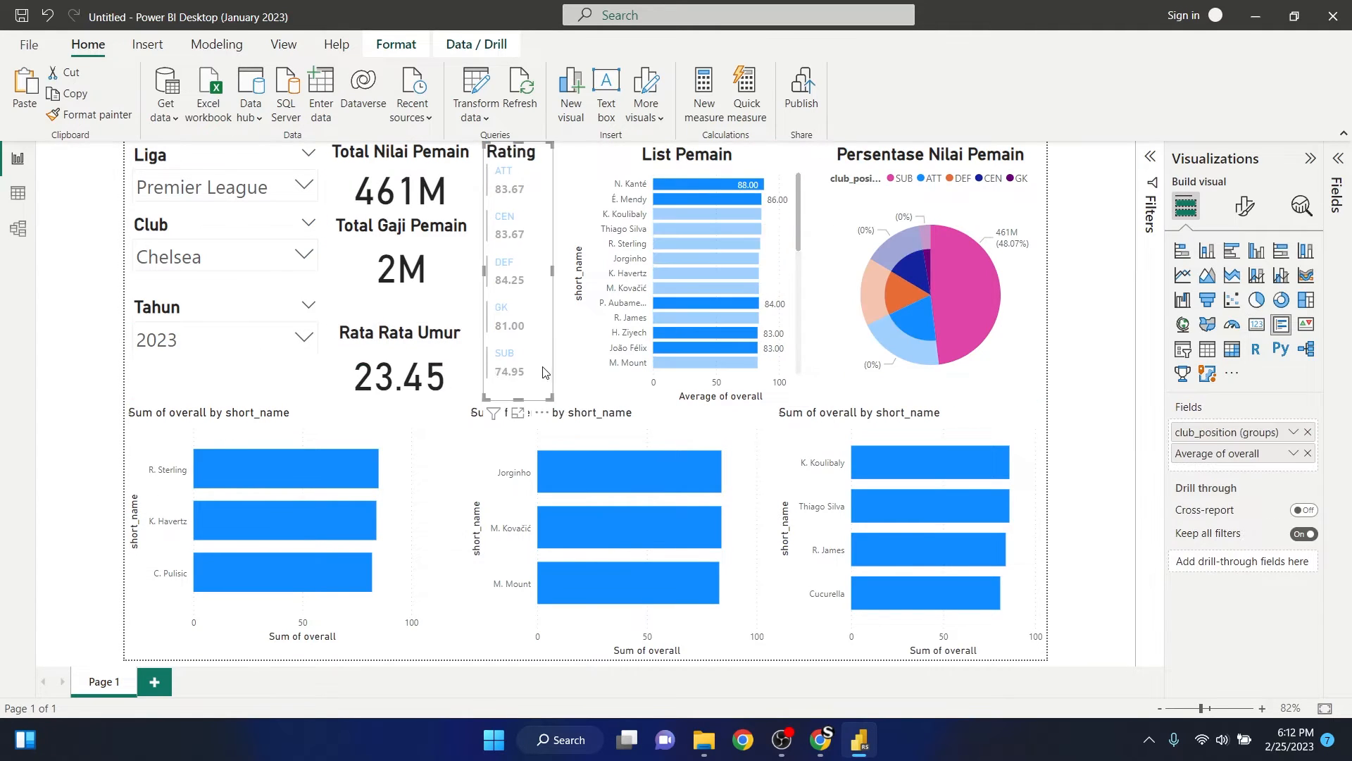
{"action": "left_click", "coordinate": [236, 313]}
{"action": "left_click_drag", "start_coordinate": [234, 305], "coordinate": [235, 334]}
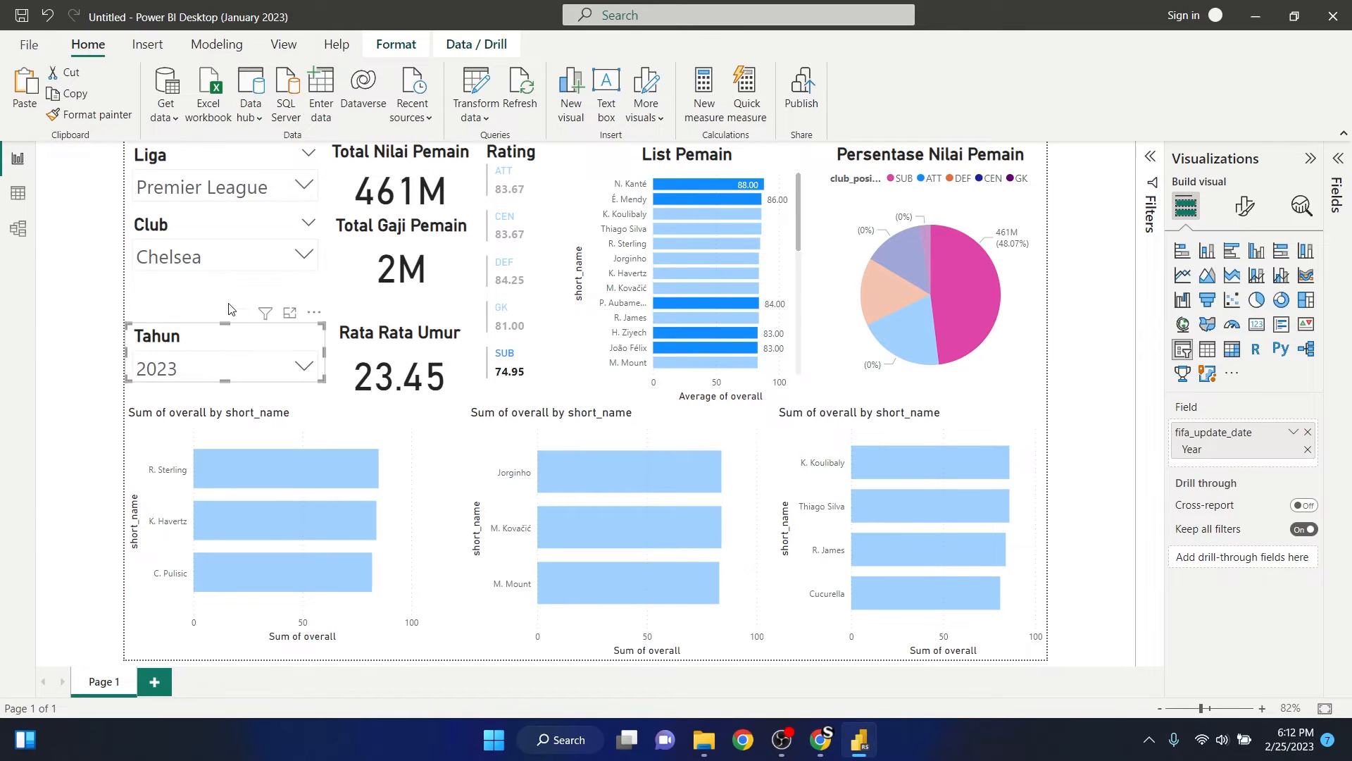
- Lower the Club slicer and the Total Gaji Pemain card to align them midway between their neighbours, and clear the SUB highlight
{"action": "left_click", "coordinate": [229, 227]}
{"action": "left_click_drag", "start_coordinate": [230, 222], "coordinate": [218, 241]}
{"action": "left_click_drag", "start_coordinate": [361, 246], "coordinate": [357, 262]}
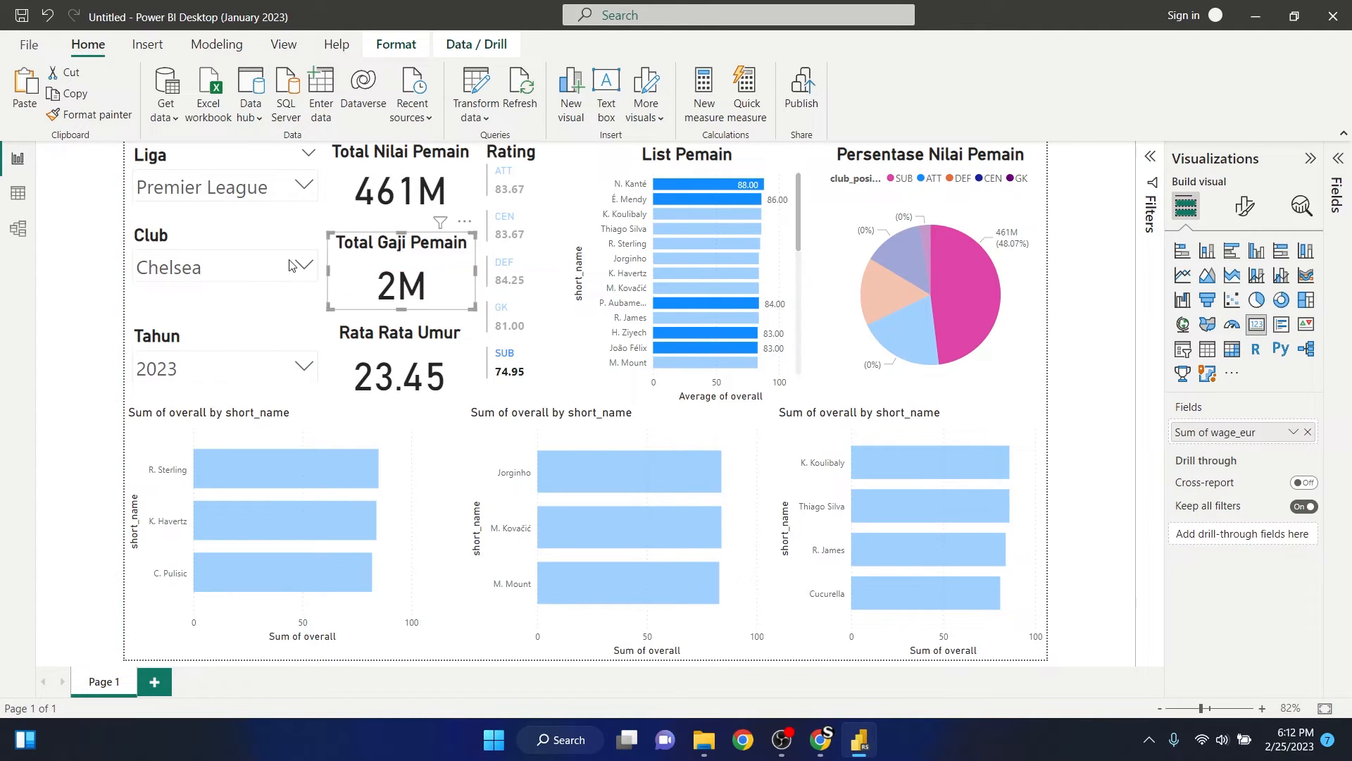
{"action": "left_click", "coordinate": [245, 245]}
{"action": "left_click_drag", "start_coordinate": [245, 245], "coordinate": [244, 256]}
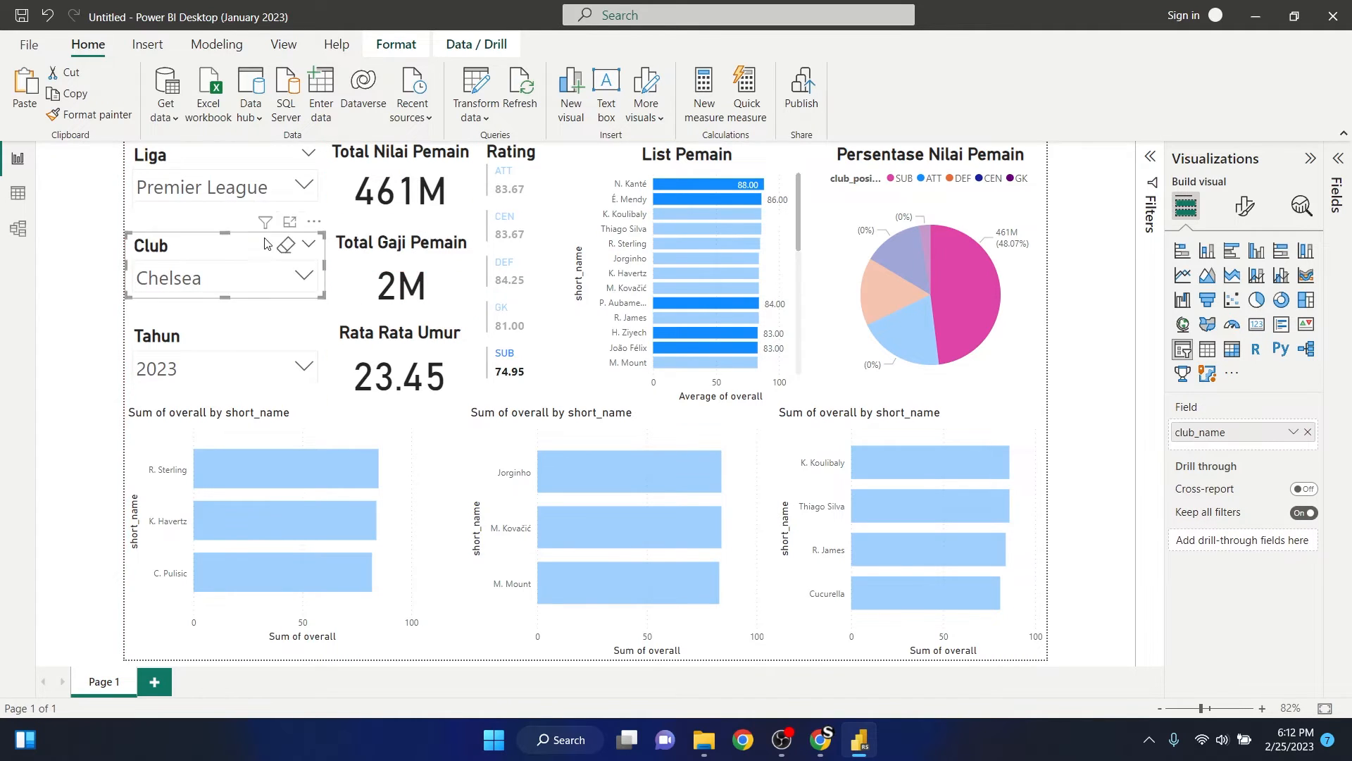
{"action": "left_click", "coordinate": [187, 223]}
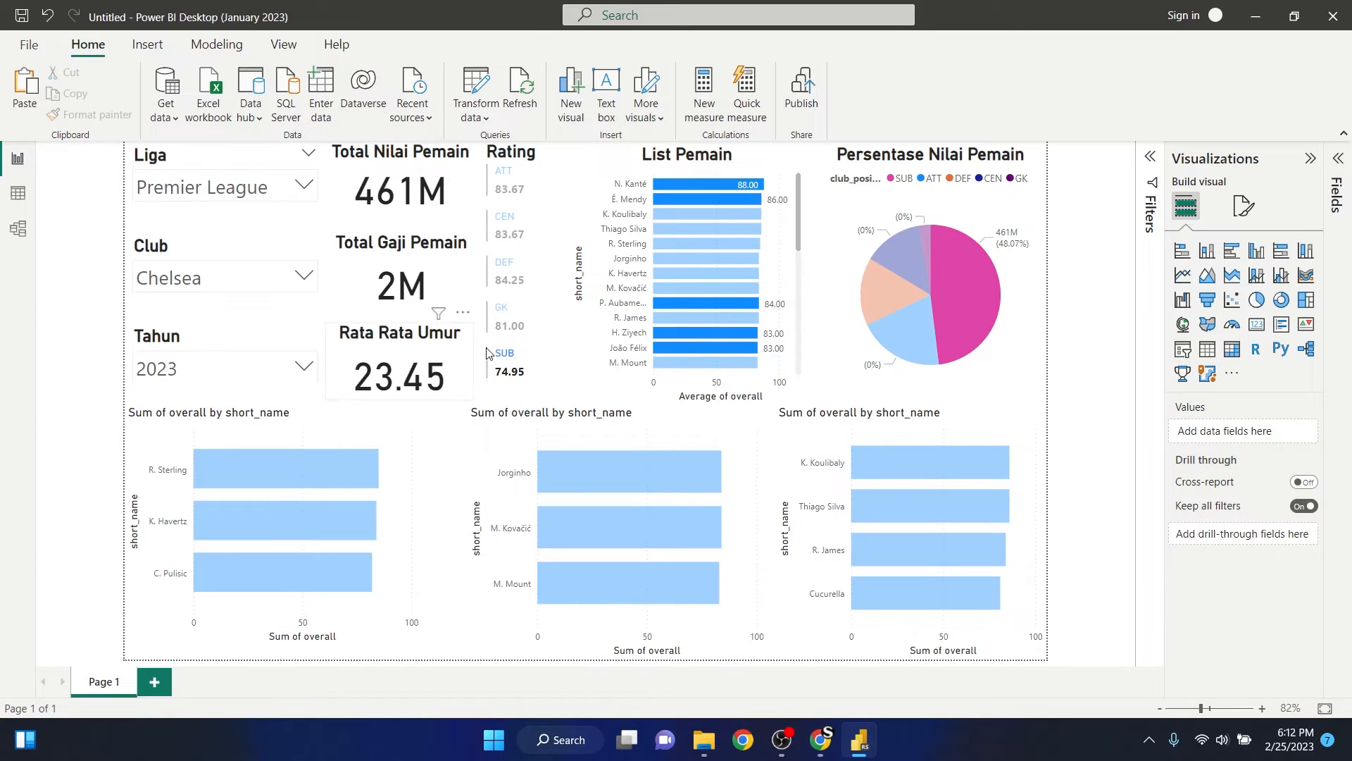
{"action": "left_click", "coordinate": [541, 386]}
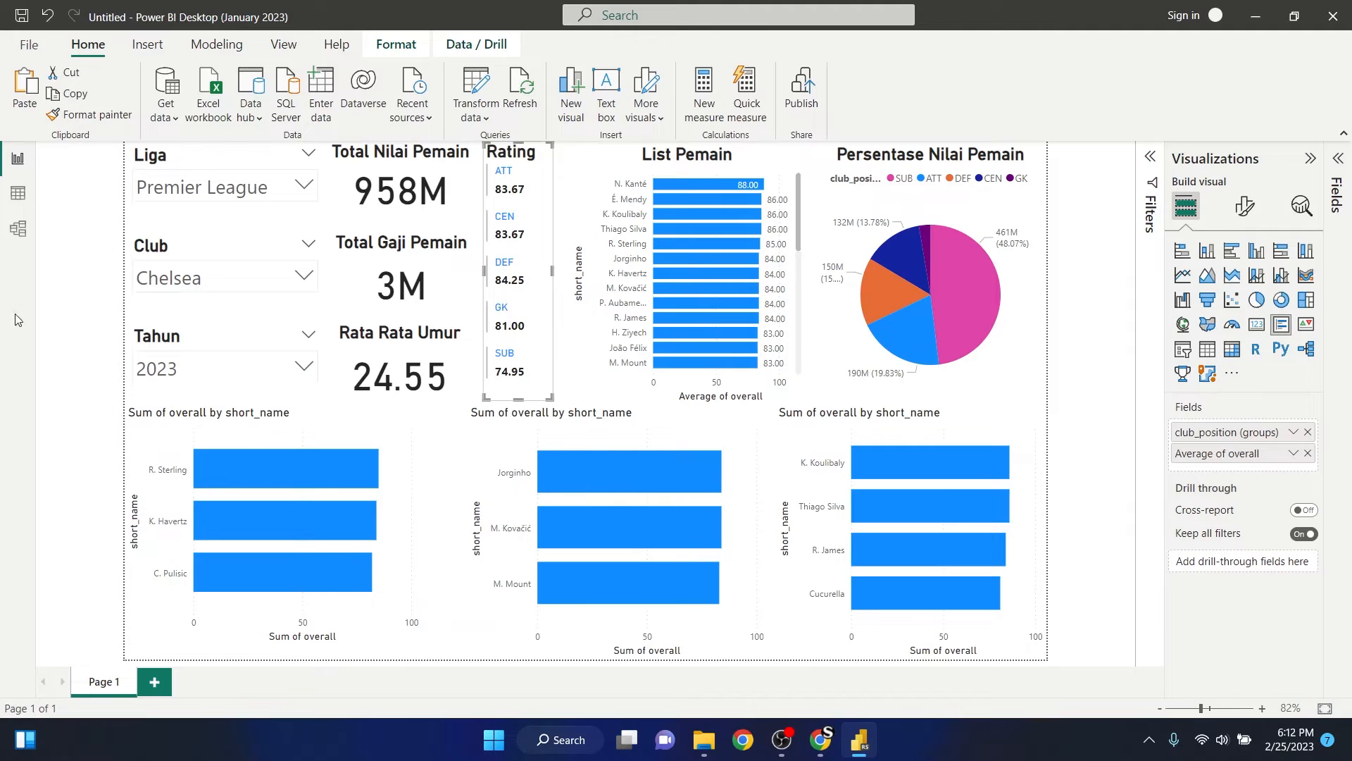
{"action": "left_click", "coordinate": [73, 306]}
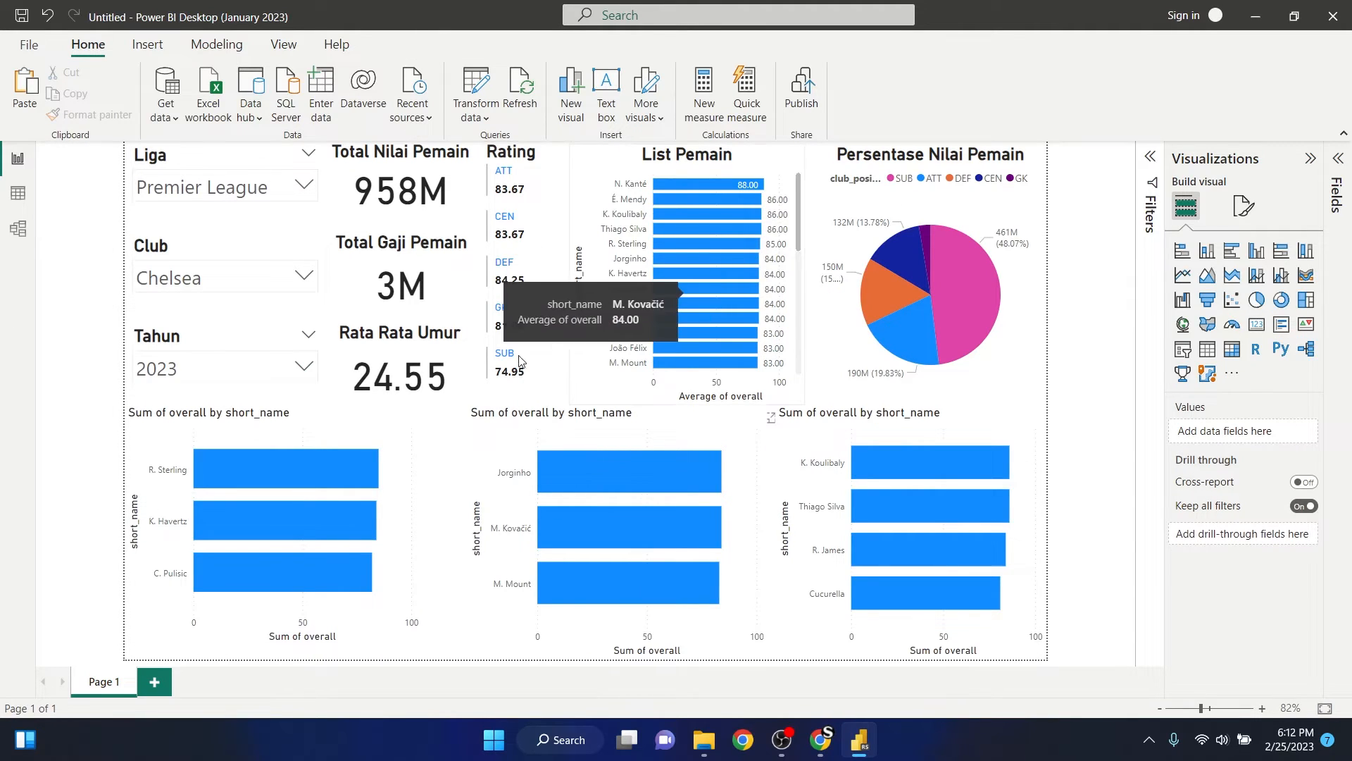
- Change the title text of the R. Sterling, K. Havertz and C. Pulisic bar chart to "Attack"
{"action": "left_click", "coordinate": [539, 428]}
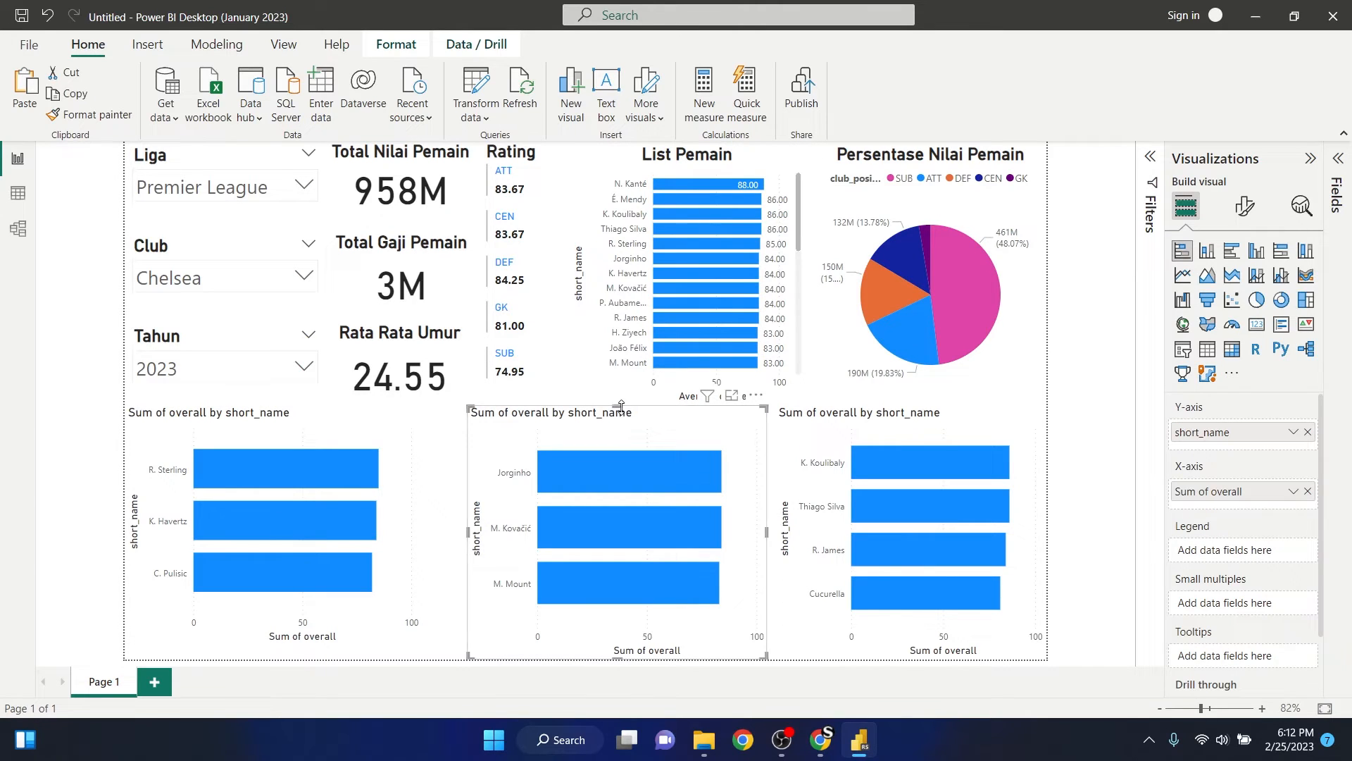
{"action": "left_click", "coordinate": [855, 423]}
{"action": "left_click", "coordinate": [304, 427]}
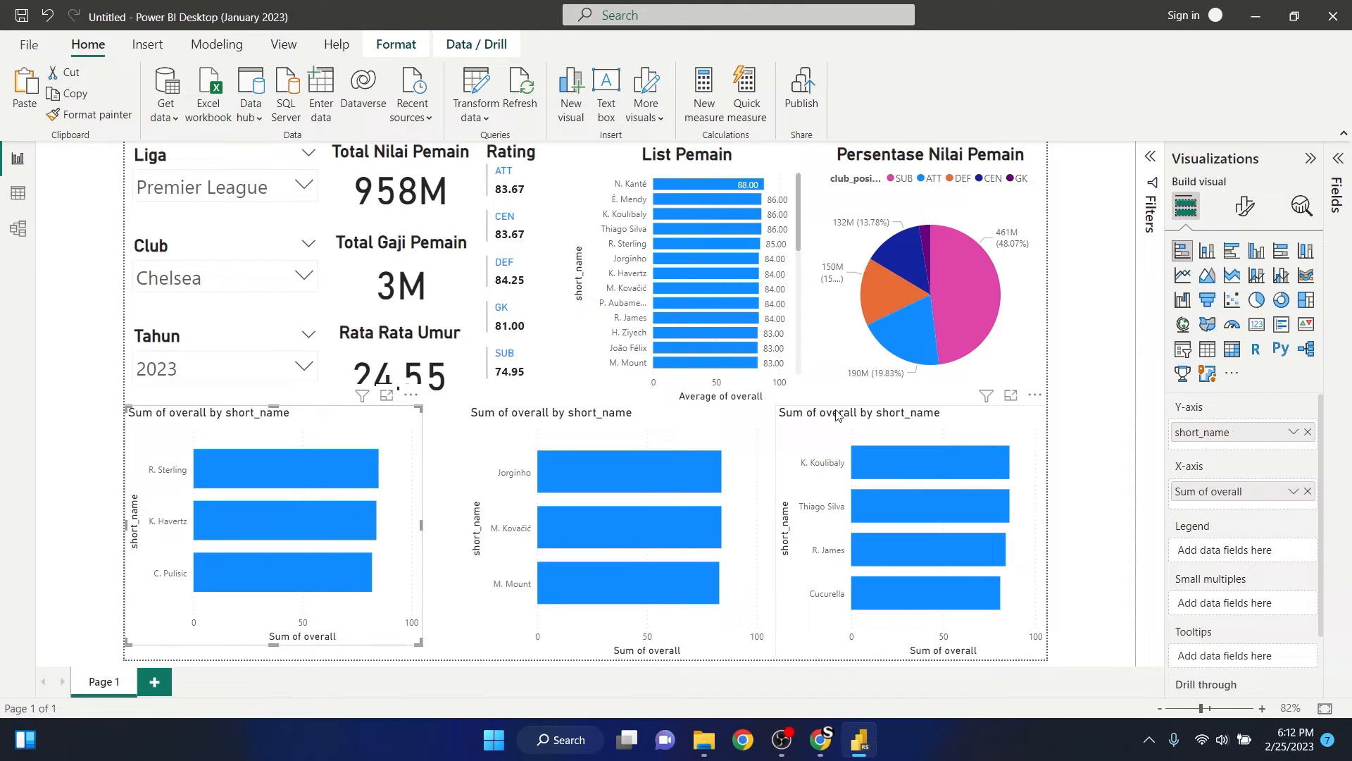
{"action": "left_click", "coordinate": [1273, 220]}
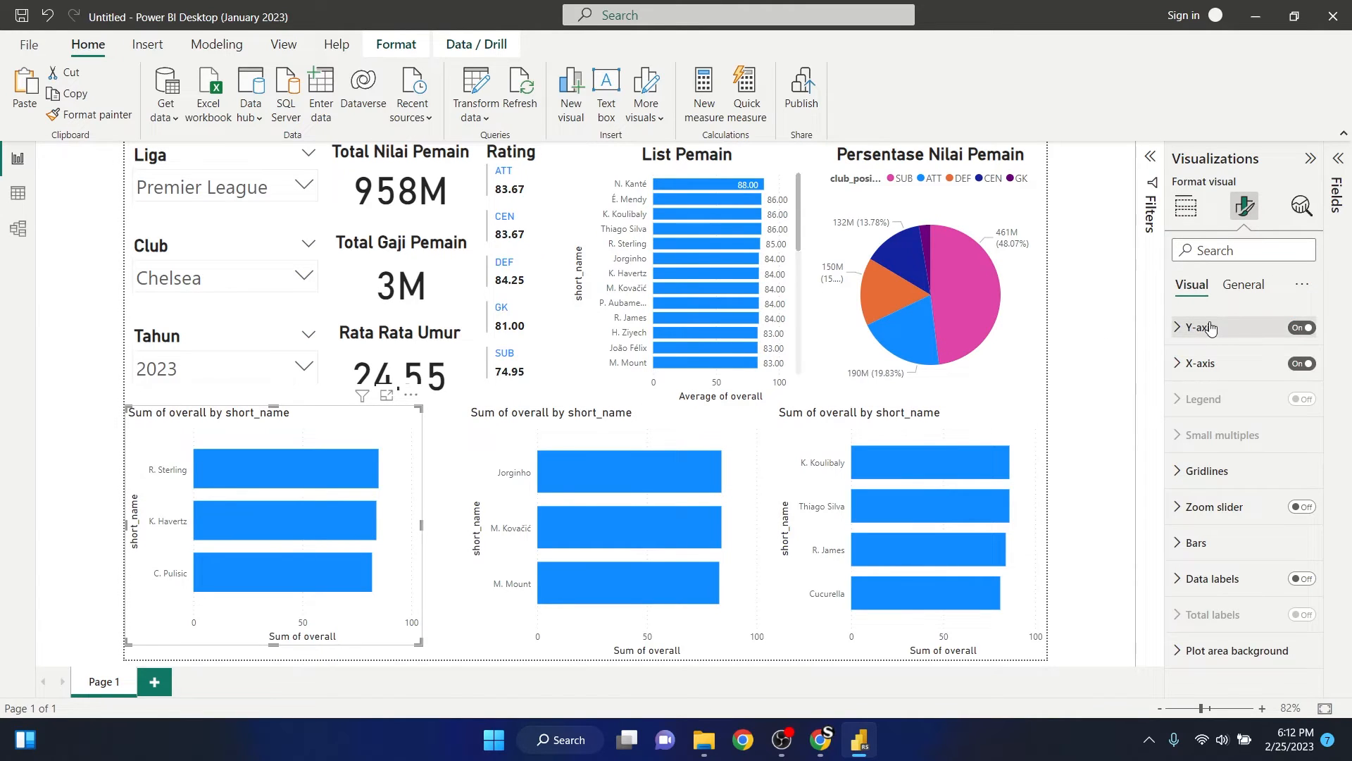
{"action": "left_click", "coordinate": [1242, 287]}
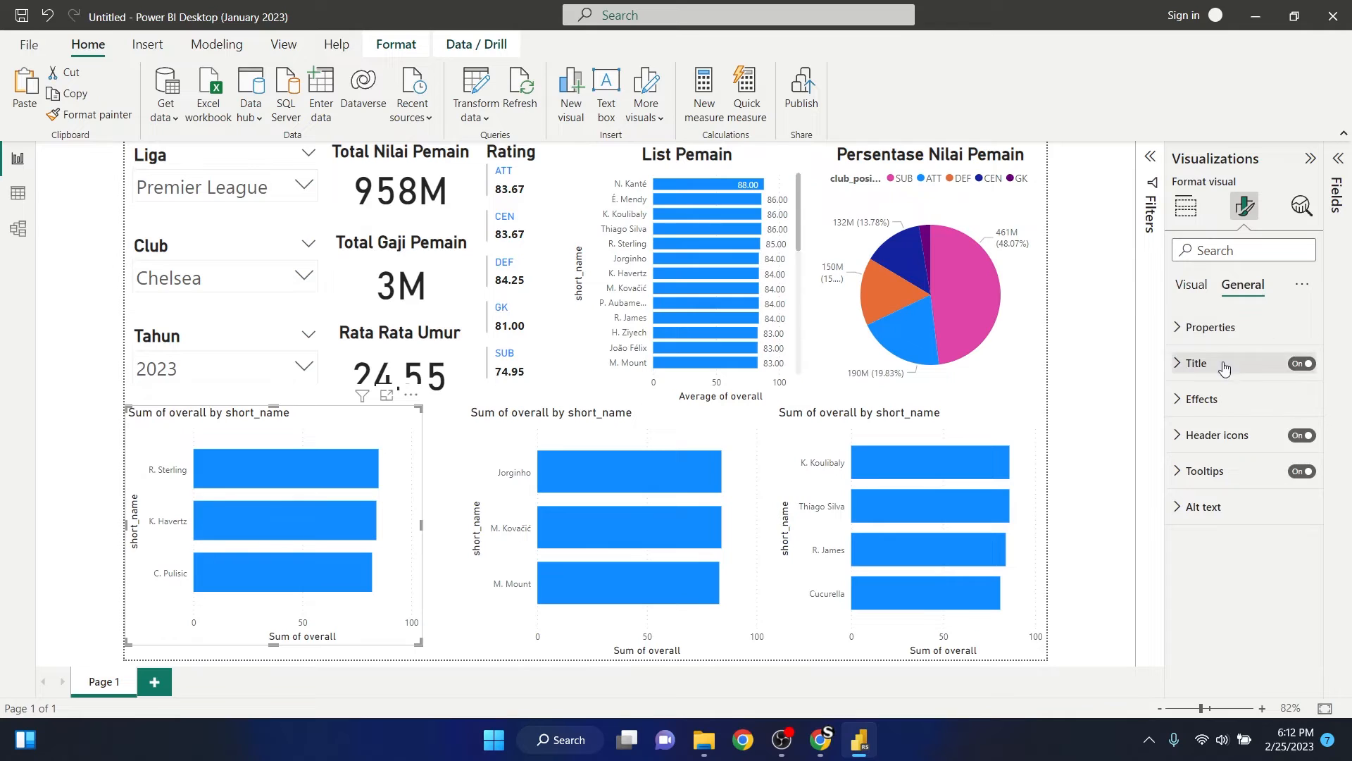
{"action": "left_click", "coordinate": [1181, 365]}
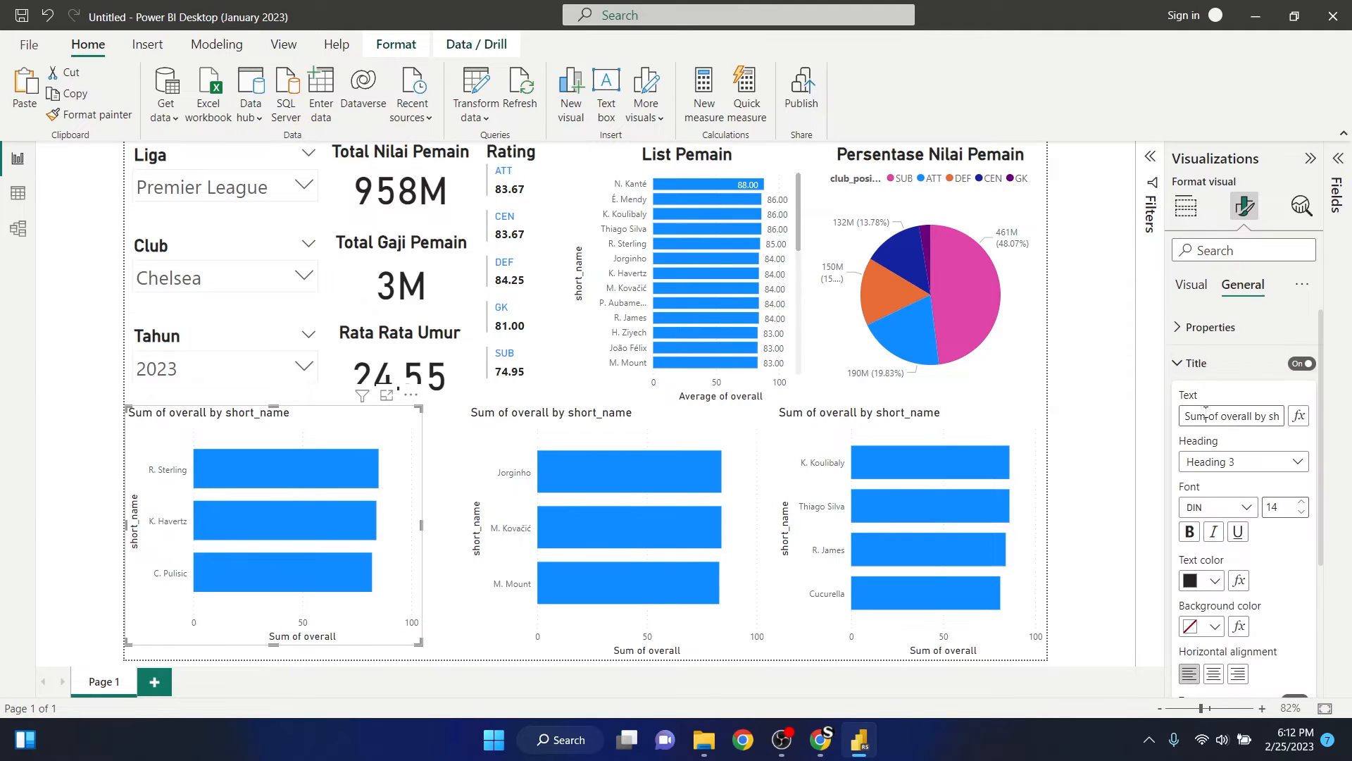
{"action": "triple_click", "coordinate": [1188, 415]}
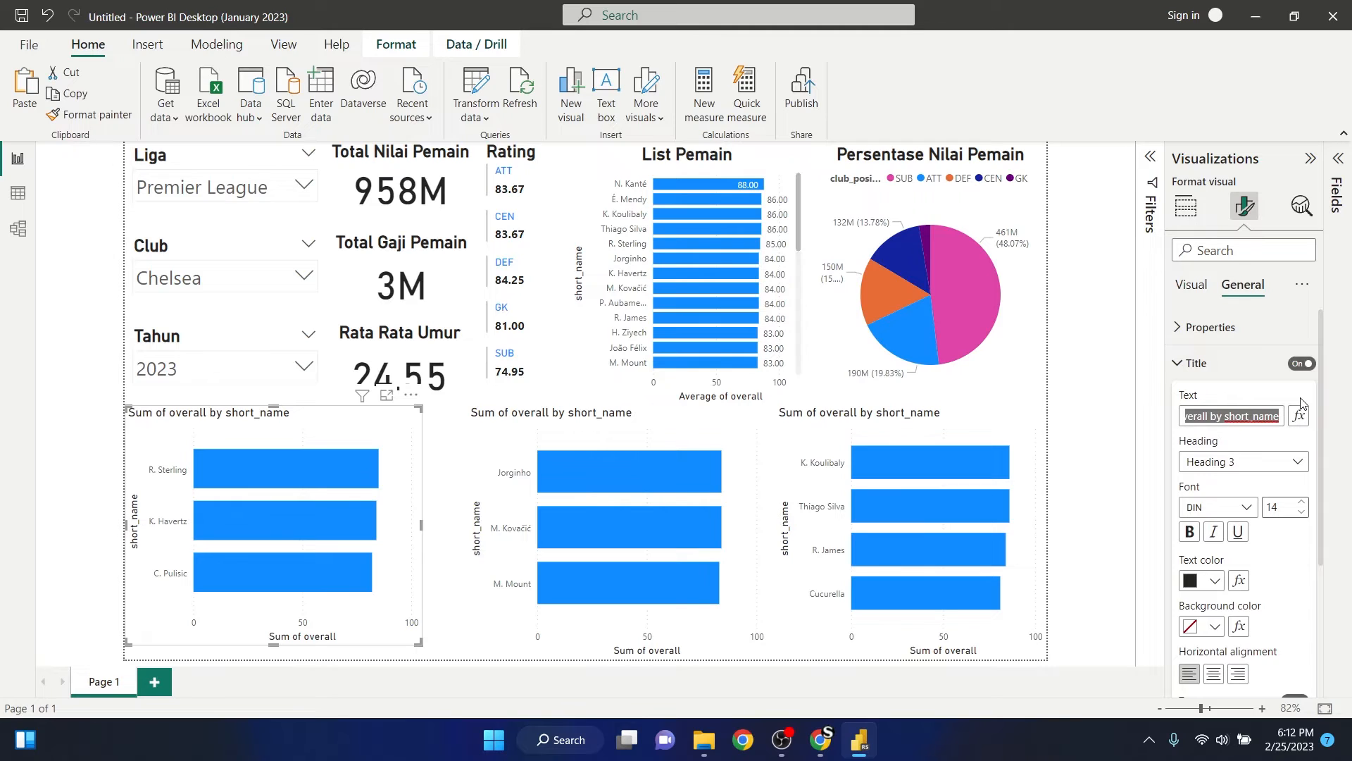
{"action": "type", "text": "Attack"}
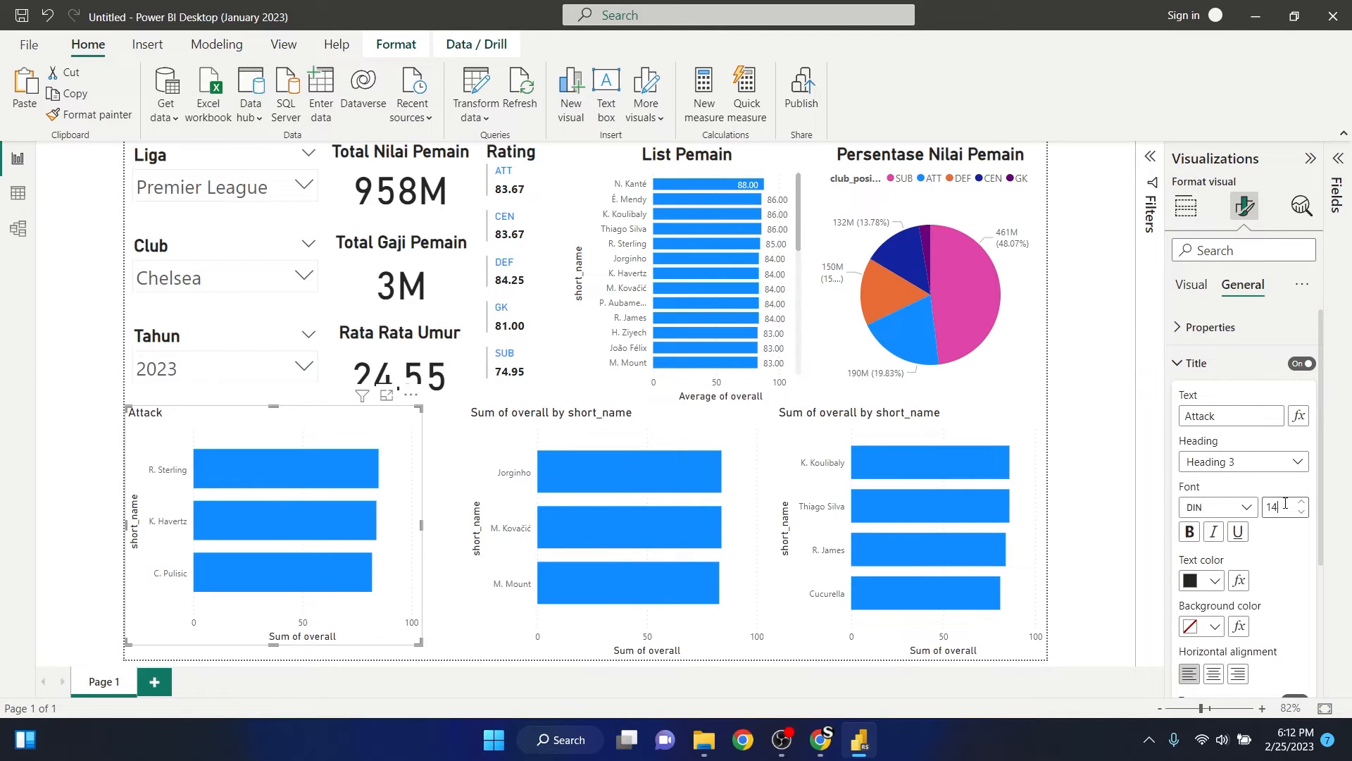
- Format the Attack chart title at font size 20, bold and horizontally centered
{"action": "type", "text": "20"}
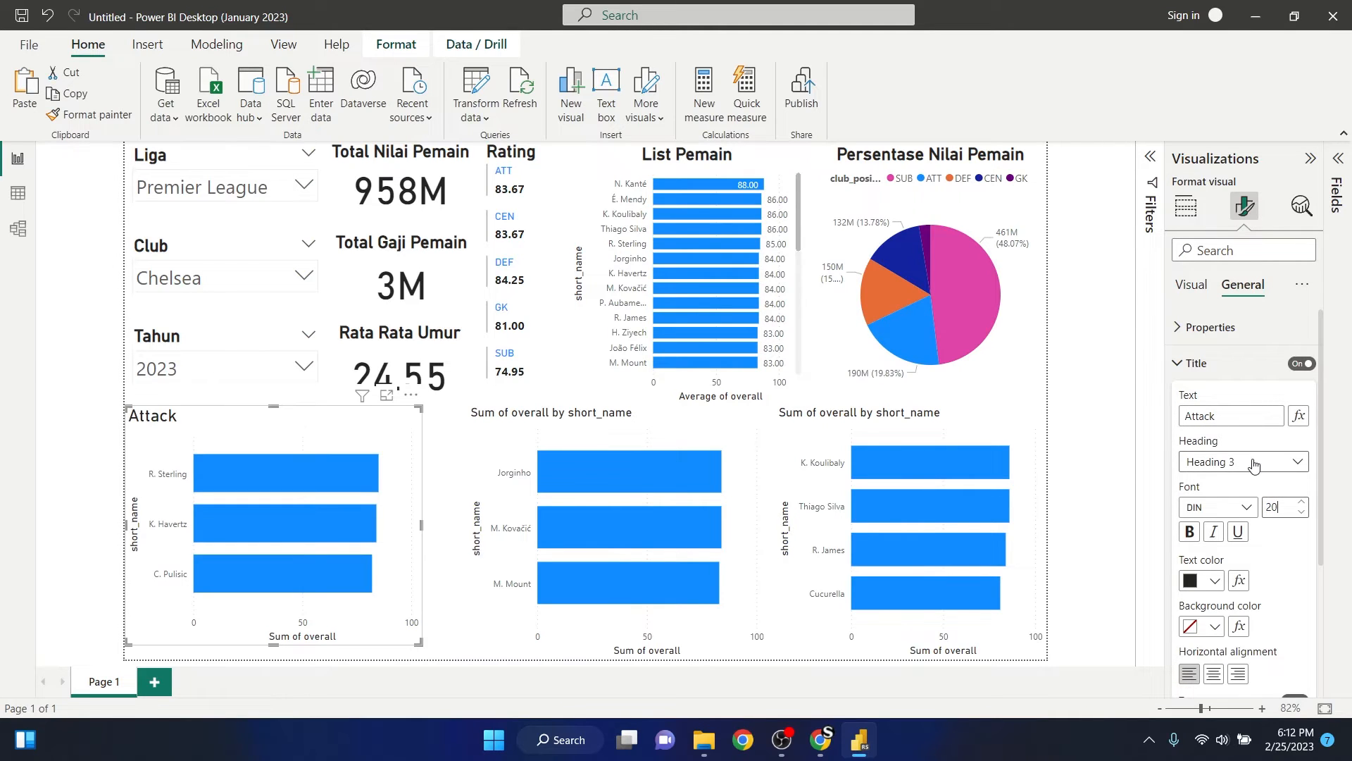
{"action": "left_click", "coordinate": [1190, 532]}
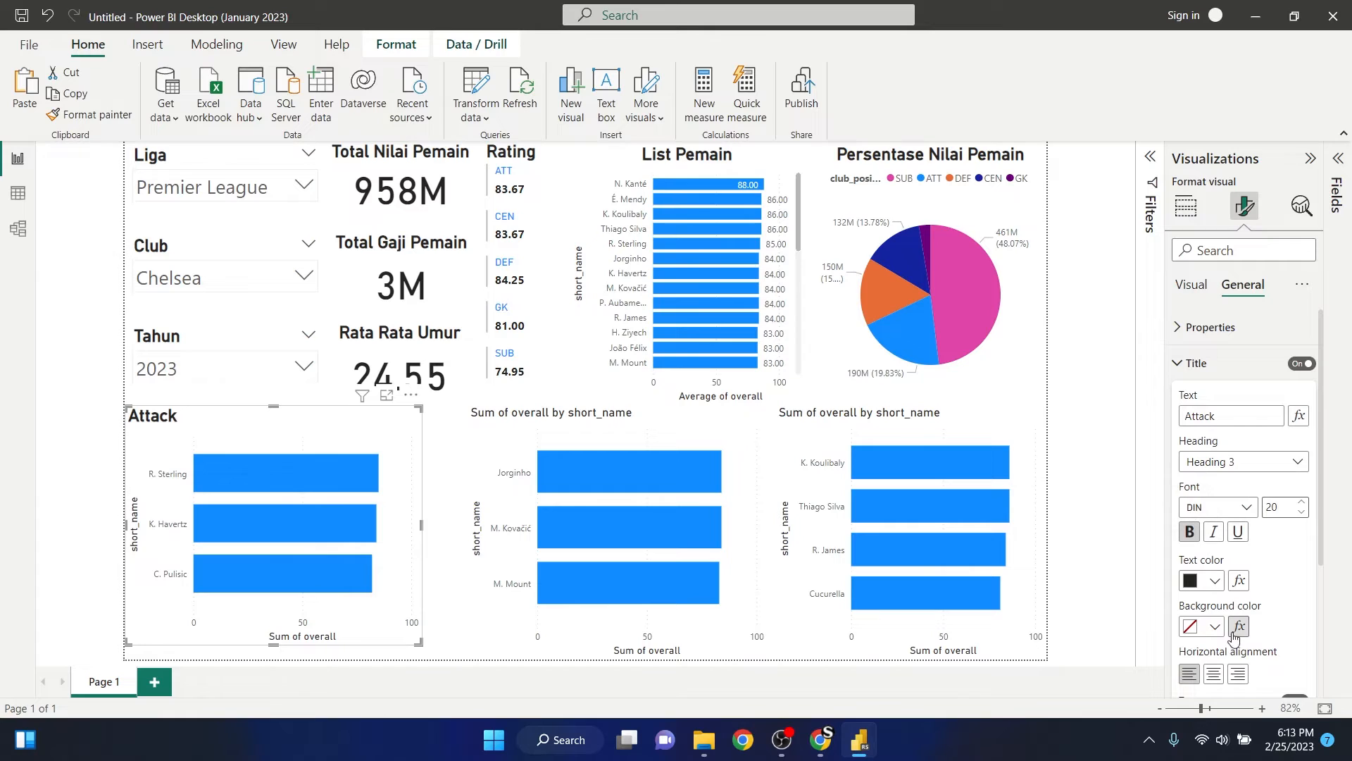
{"action": "left_click", "coordinate": [1213, 674]}
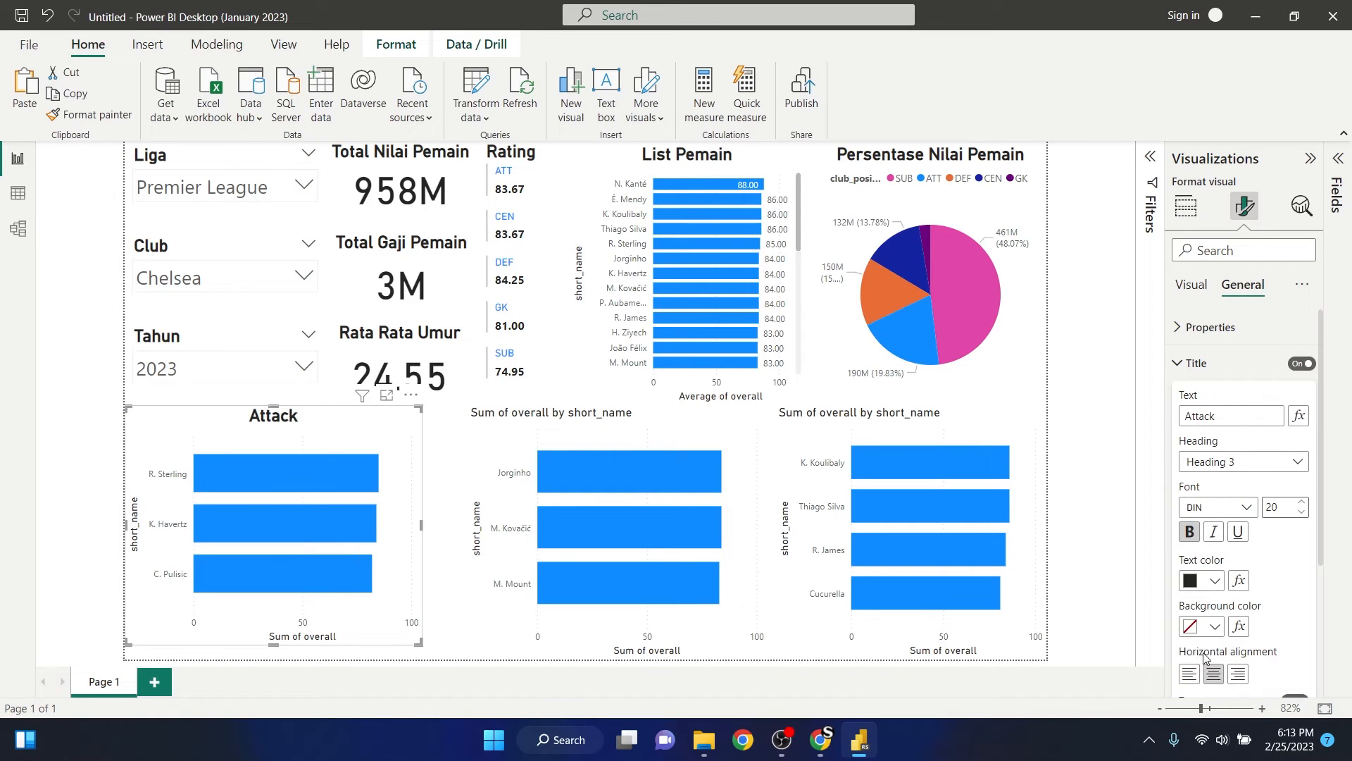
- Change the title text of the Jorginho, M. Kovačić and M. Mount bar chart to "Center"
{"action": "left_click", "coordinate": [1086, 472]}
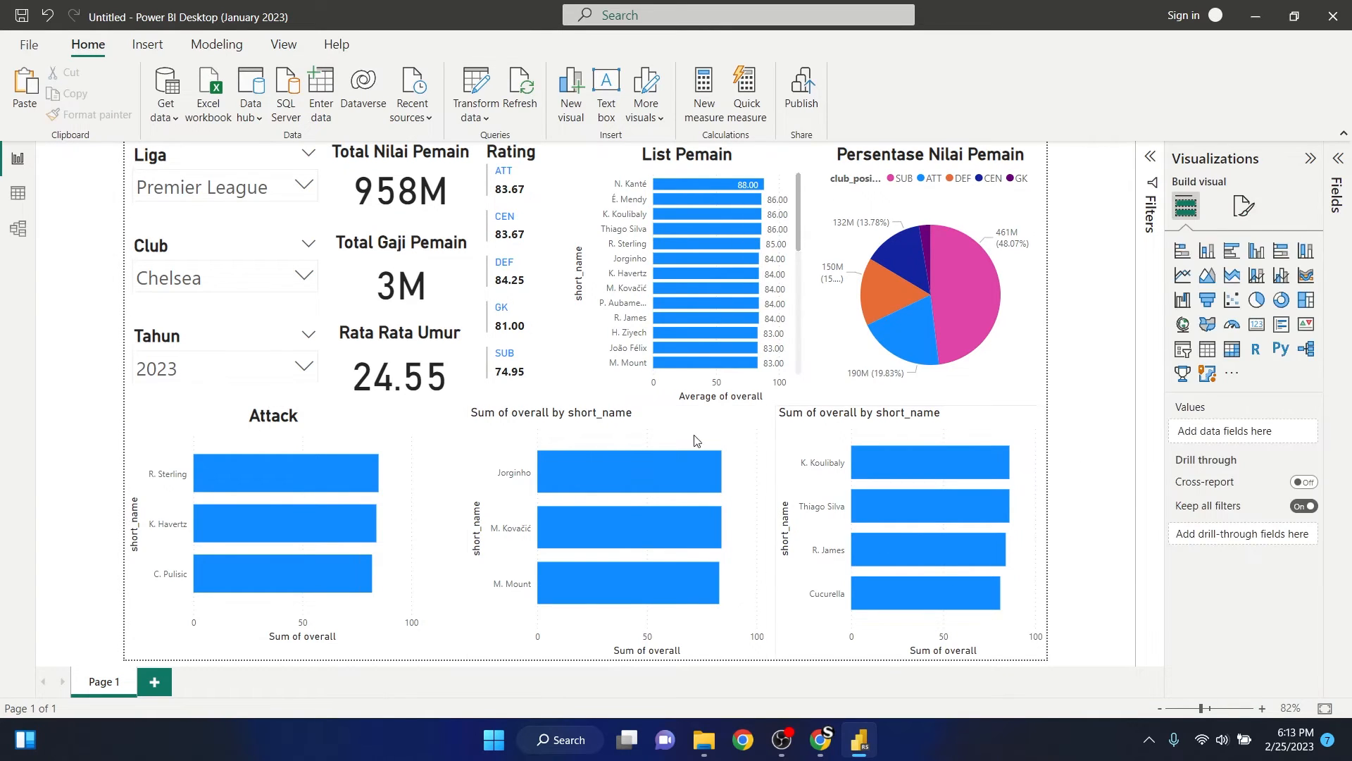
{"action": "left_click", "coordinate": [611, 425]}
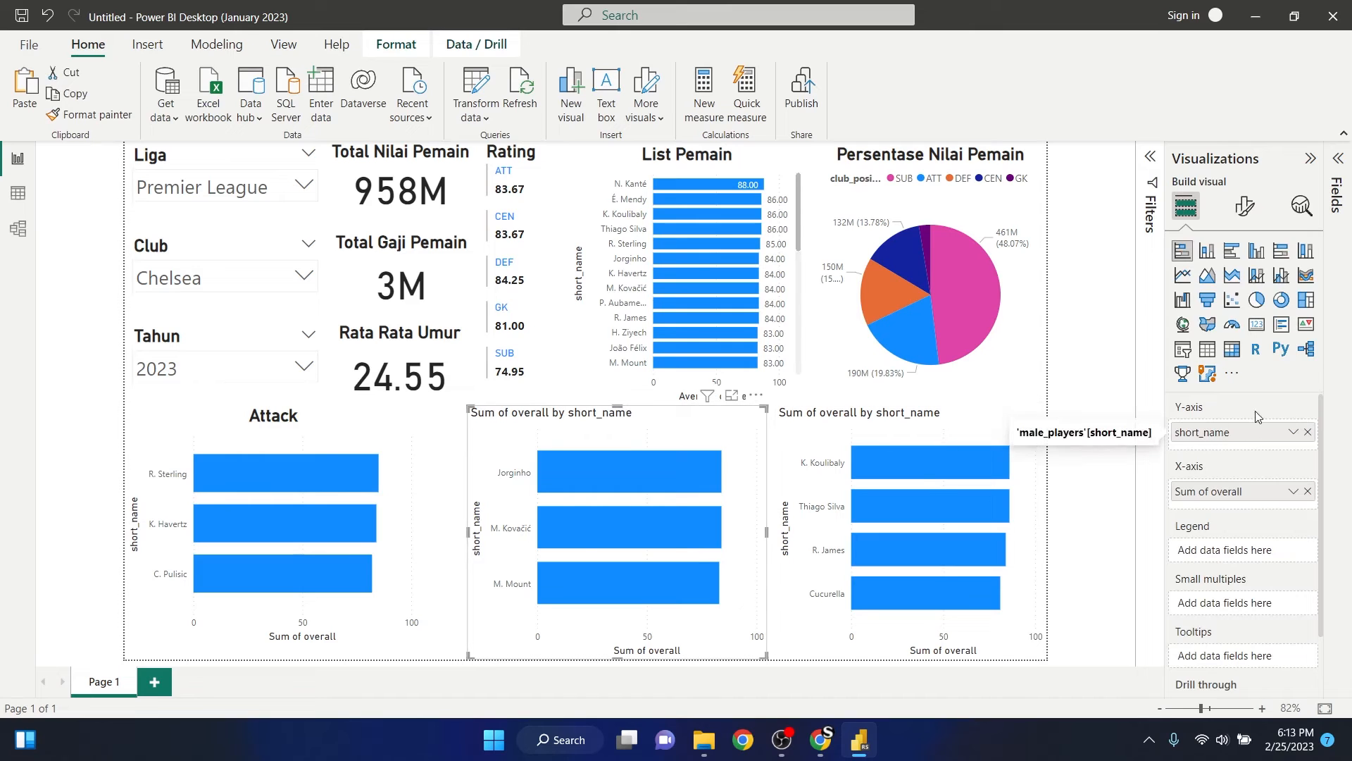
{"action": "left_click", "coordinate": [1257, 211]}
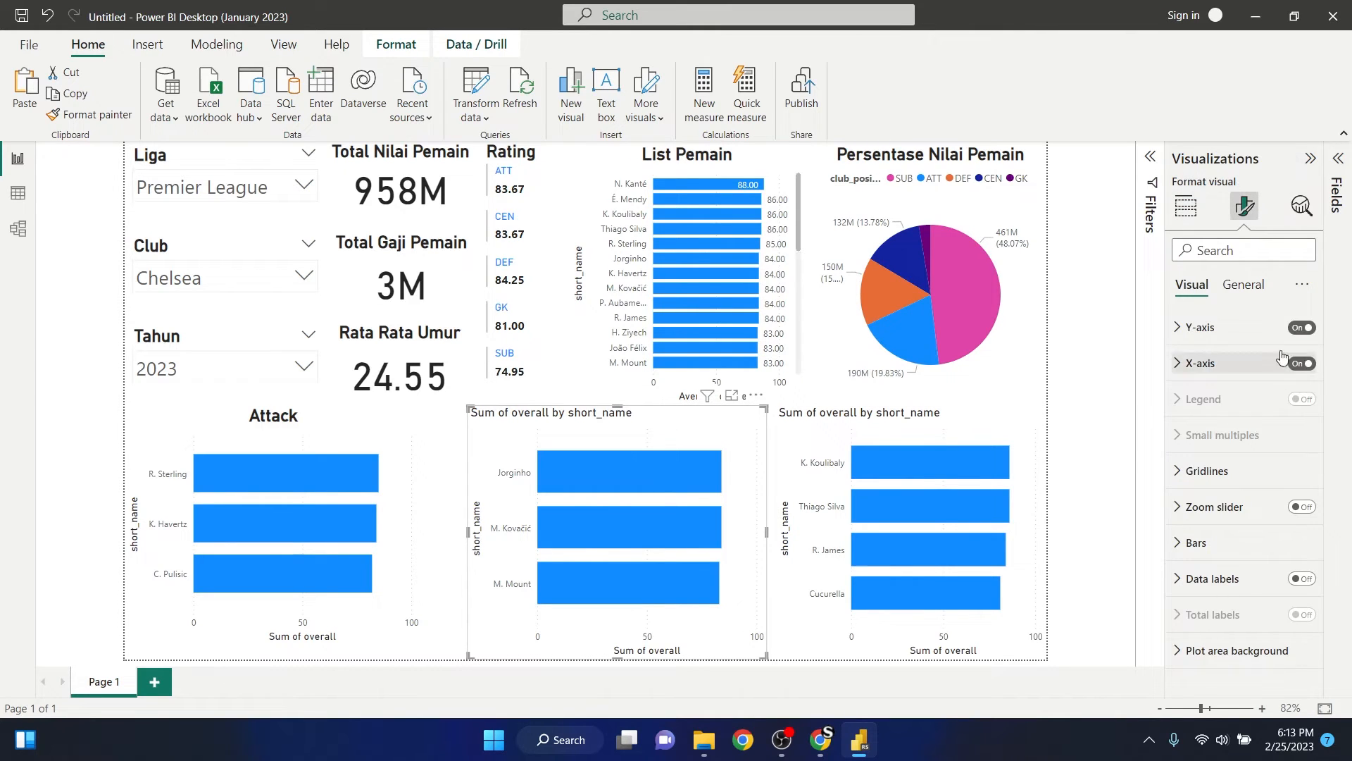
{"action": "left_click", "coordinate": [1243, 285]}
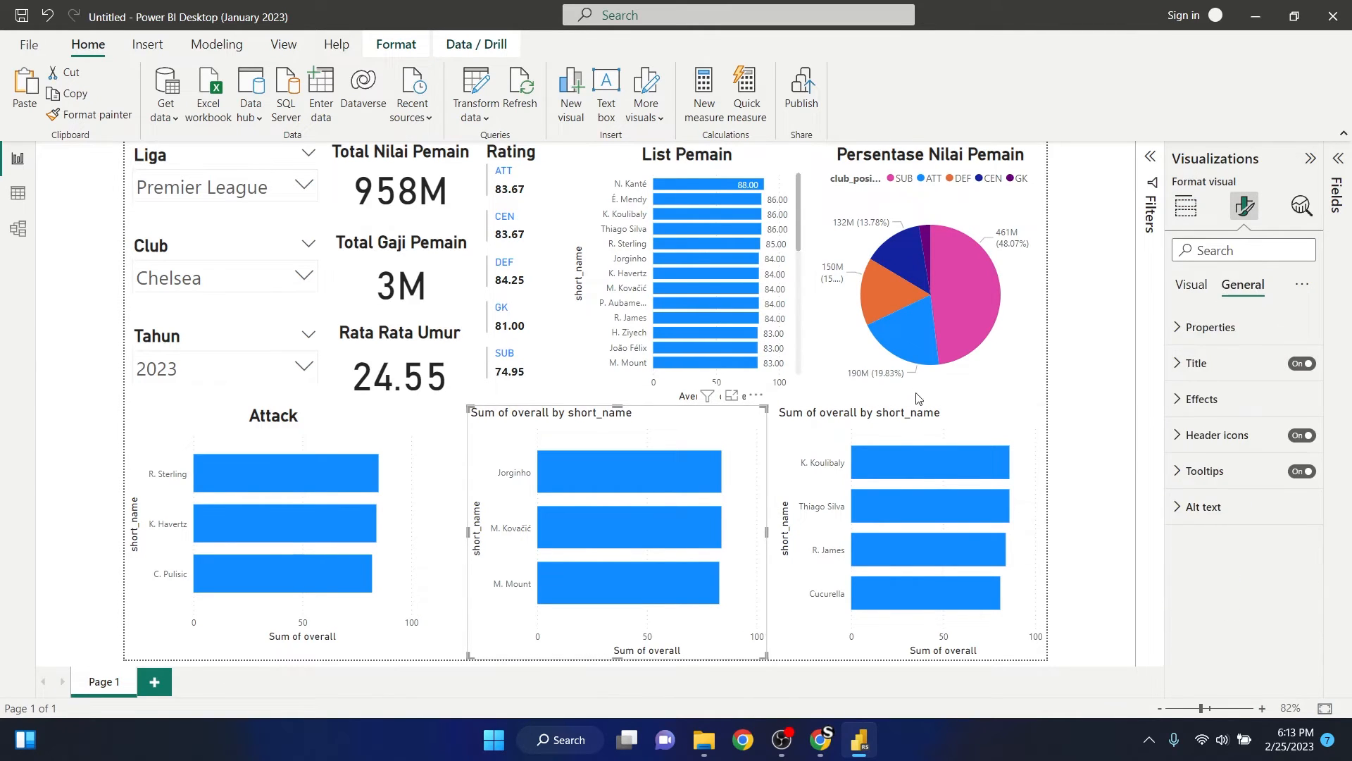
{"action": "left_click", "coordinate": [1191, 372]}
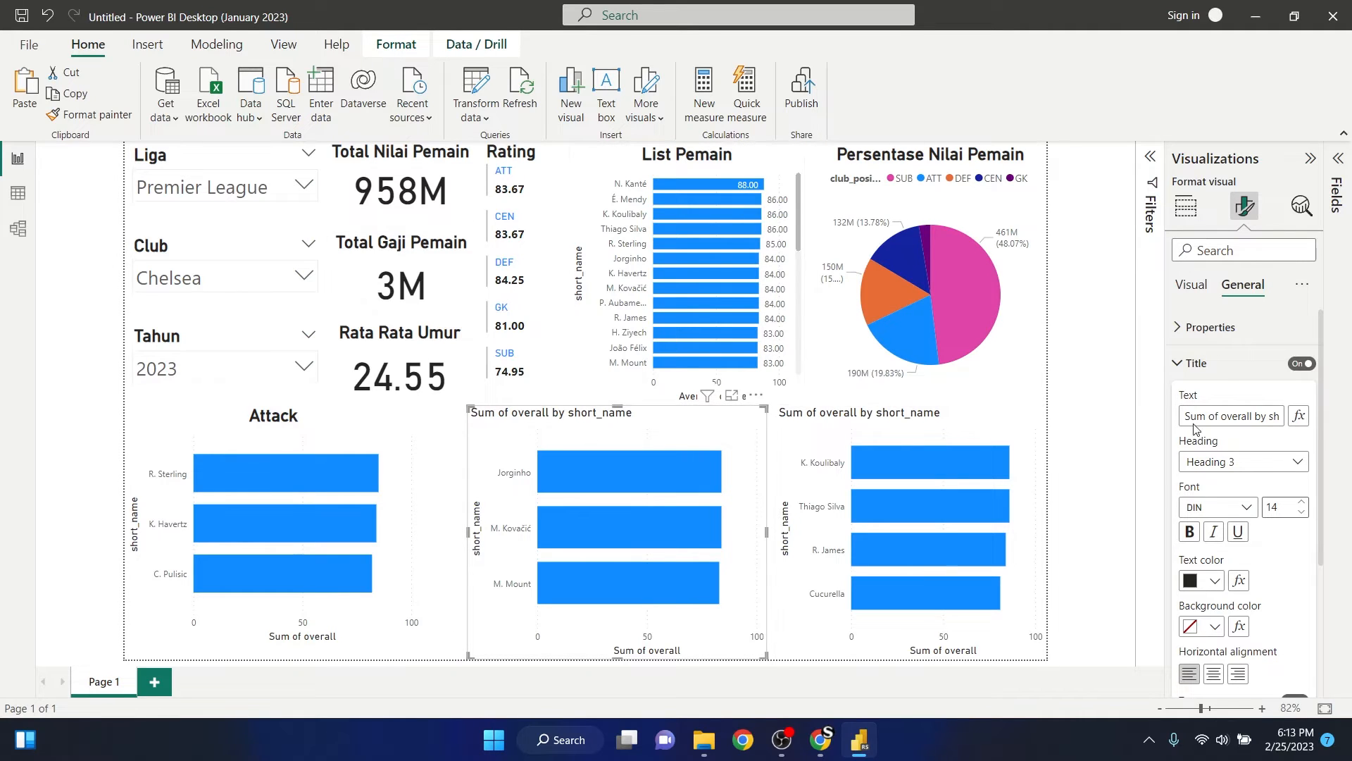
{"action": "left_click_drag", "start_coordinate": [1188, 415], "coordinate": [1281, 416]}
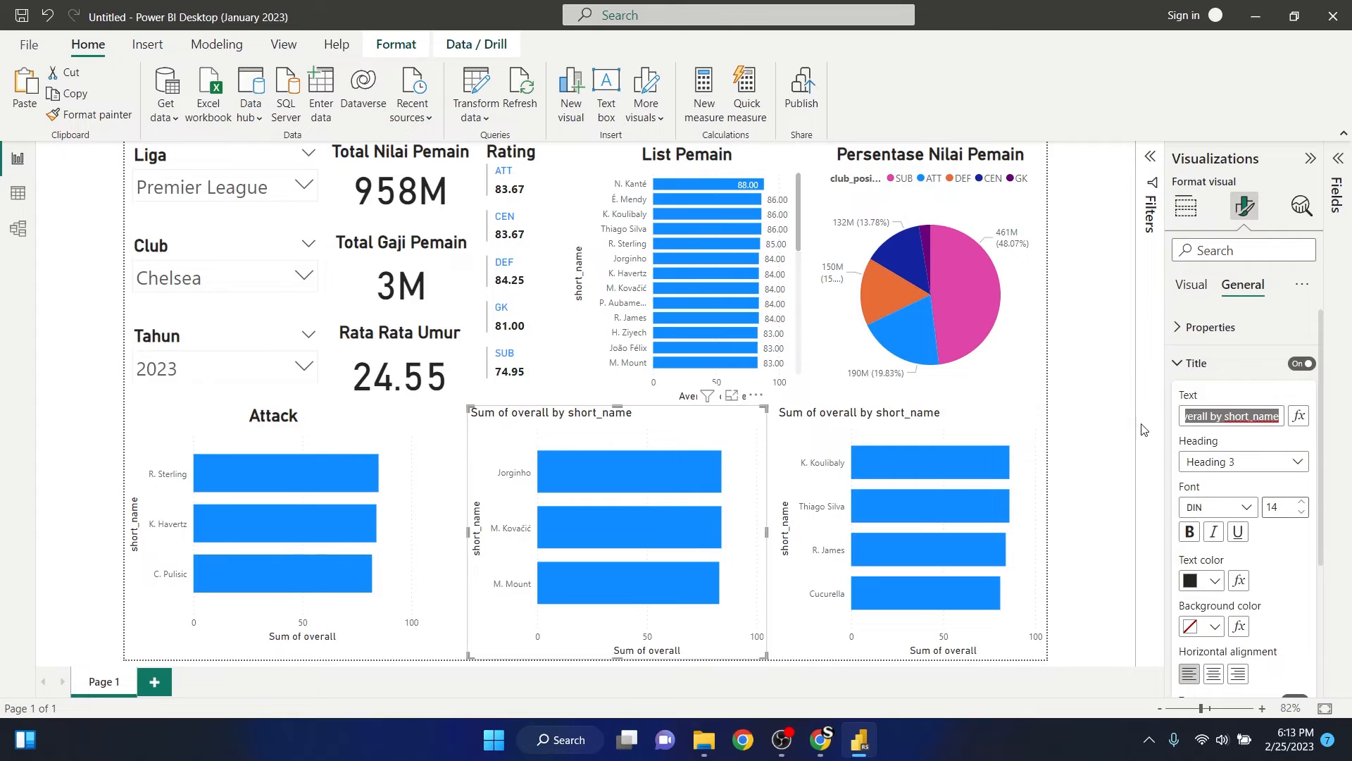
{"action": "type", "text": "Mi"}
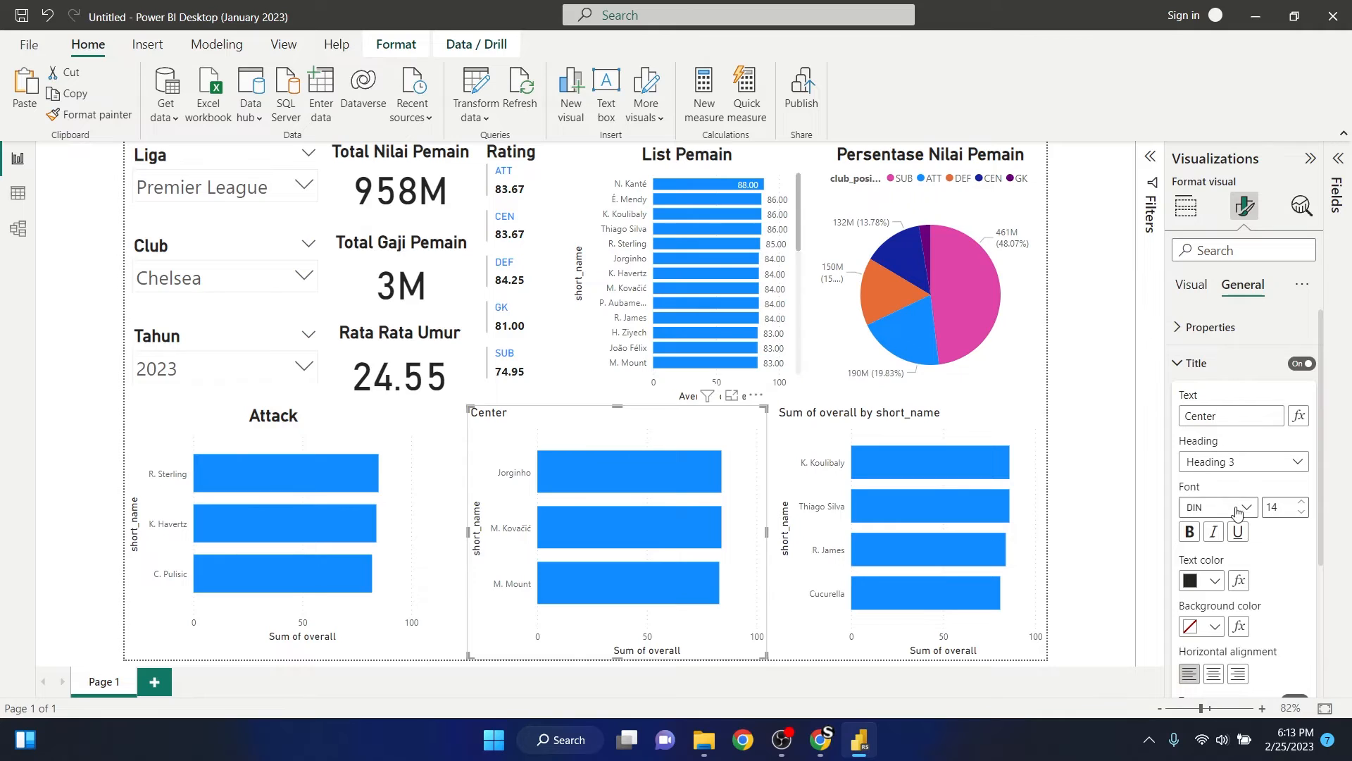
- Format the Center chart title in bold at font size 20 with horizontal centering
{"action": "left_click", "coordinate": [1190, 532]}
{"action": "double_click", "coordinate": [1281, 505]}
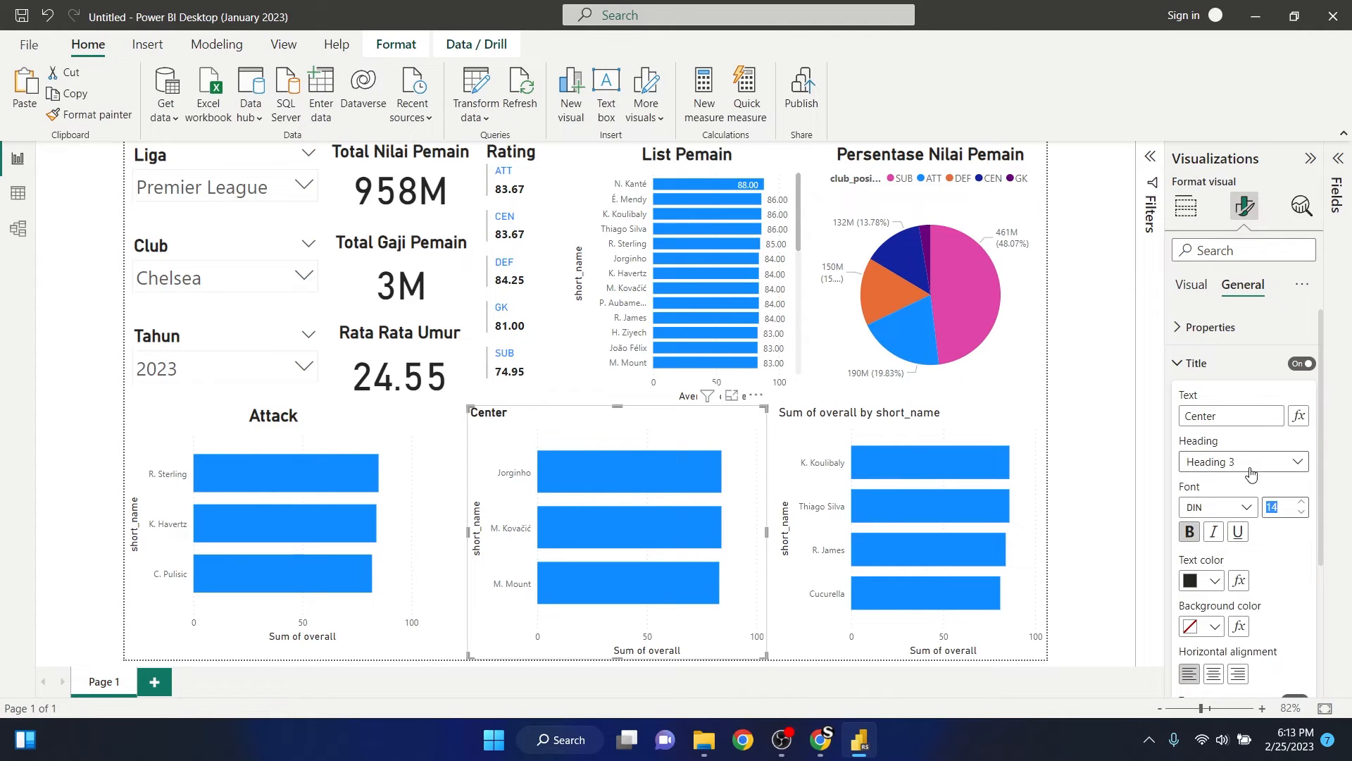
{"action": "type", "text": "20"}
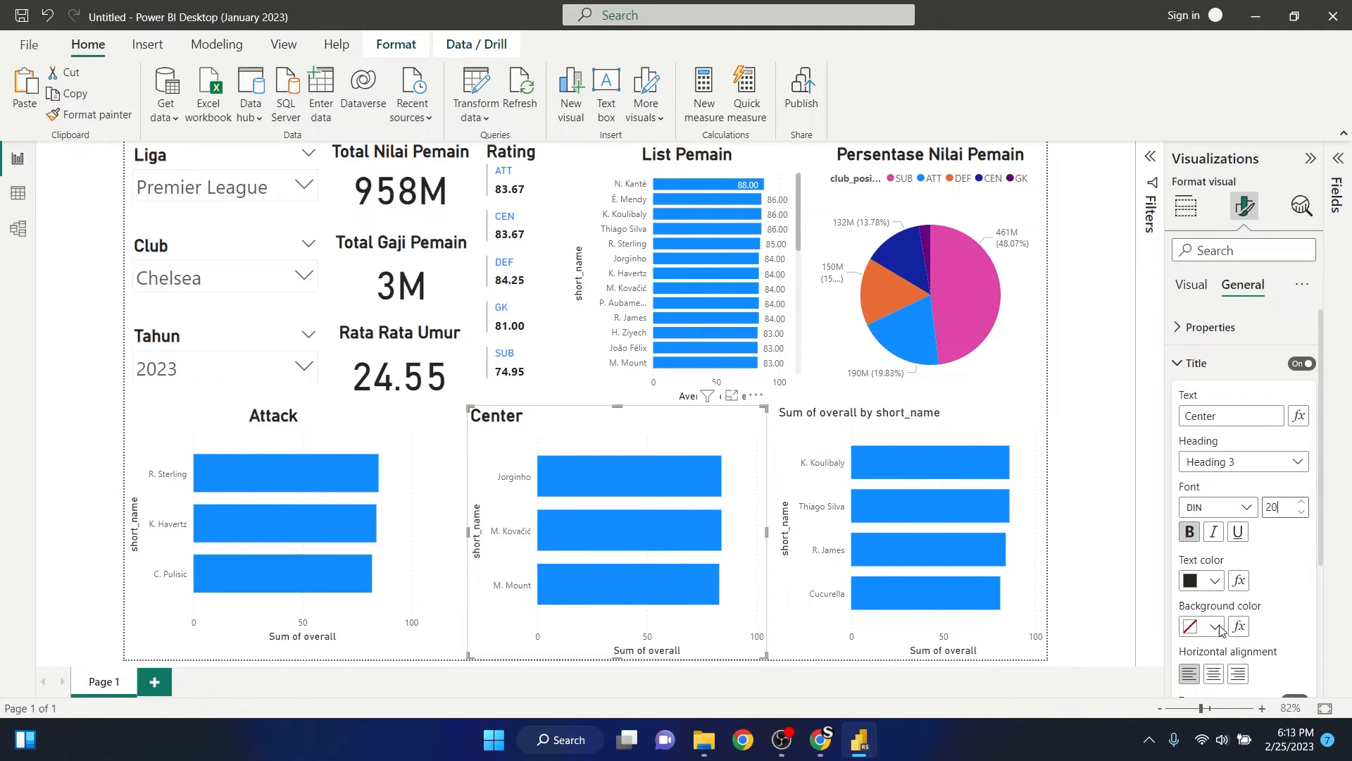
{"action": "left_click", "coordinate": [1214, 674]}
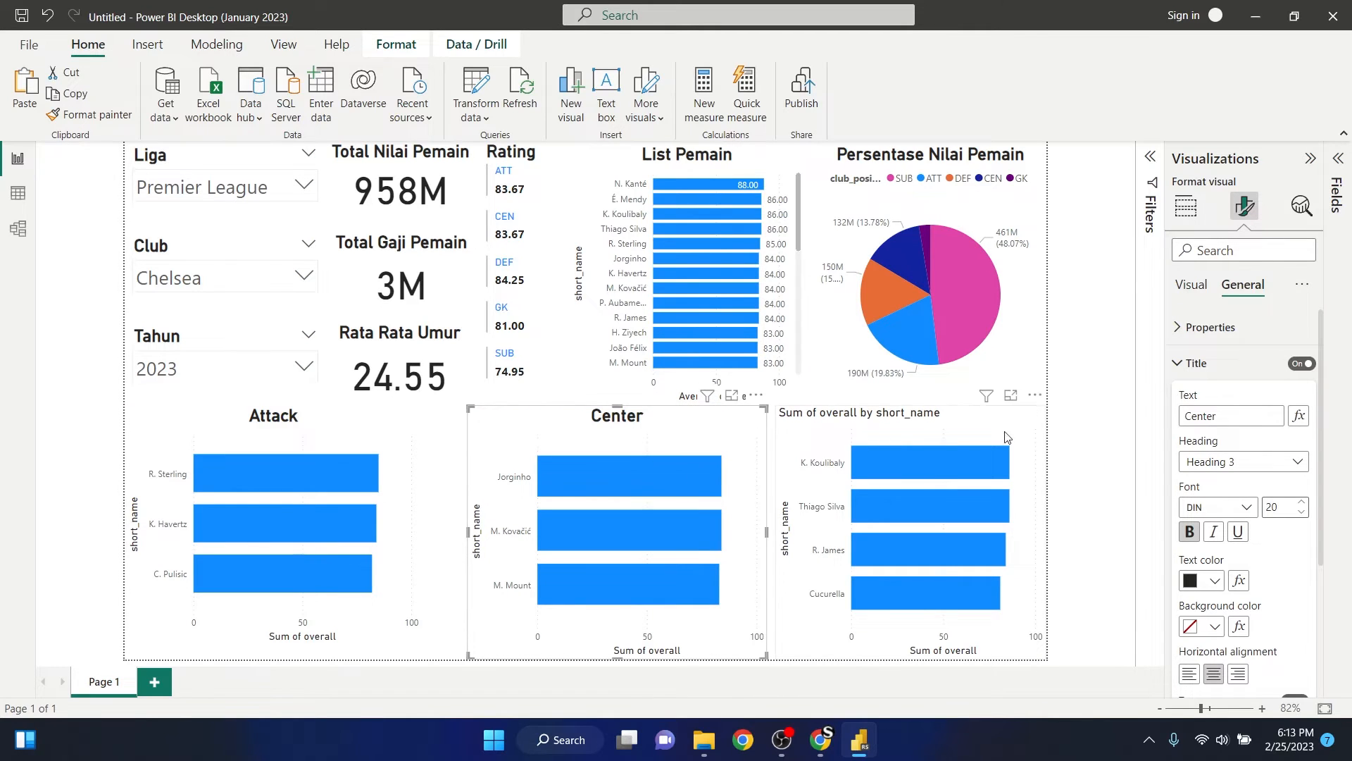
- Change the title text of the K. Koulibaly, Thiago Silva, R. James and Cucurella bar chart to "Deffence"
{"action": "left_click", "coordinate": [1092, 444]}
{"action": "left_click", "coordinate": [957, 421]}
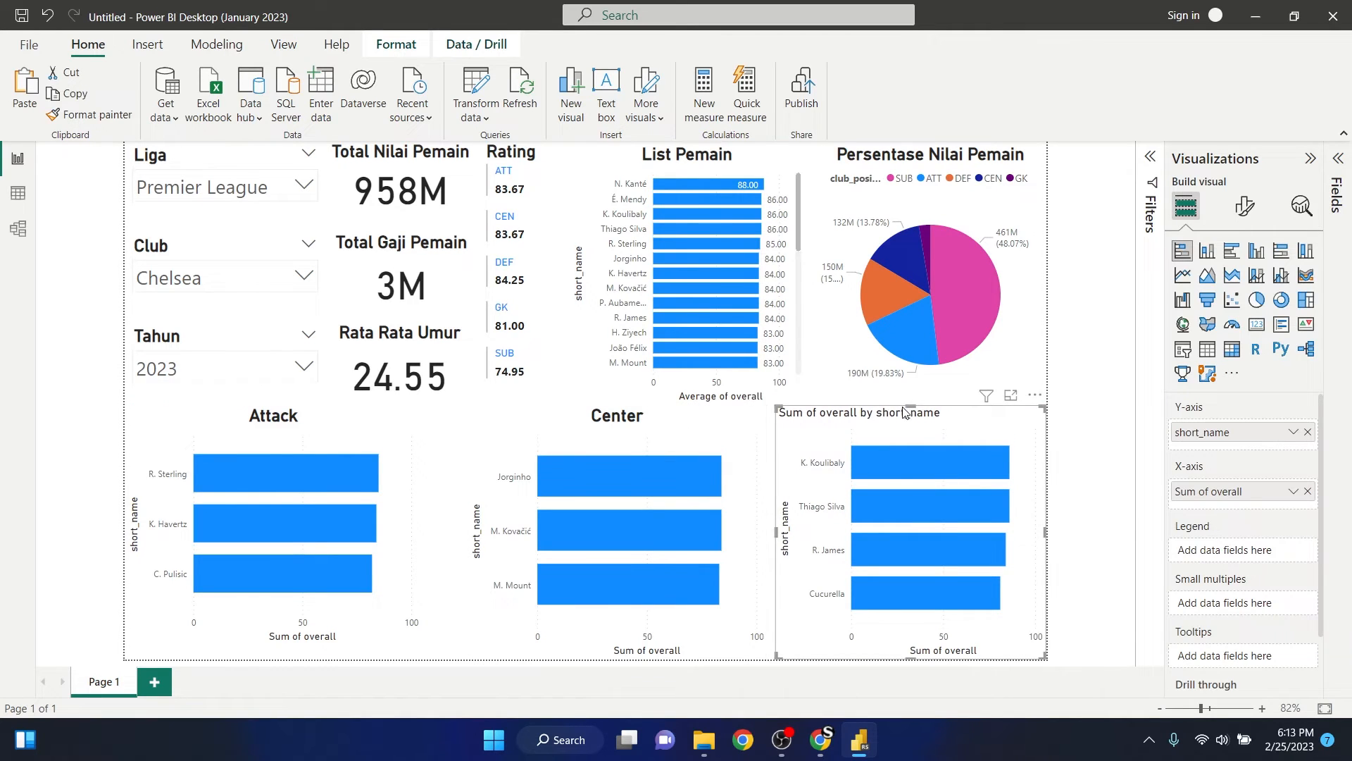
{"action": "left_click_drag", "start_coordinate": [907, 412], "coordinate": [913, 413]}
{"action": "left_click", "coordinate": [1251, 204]}
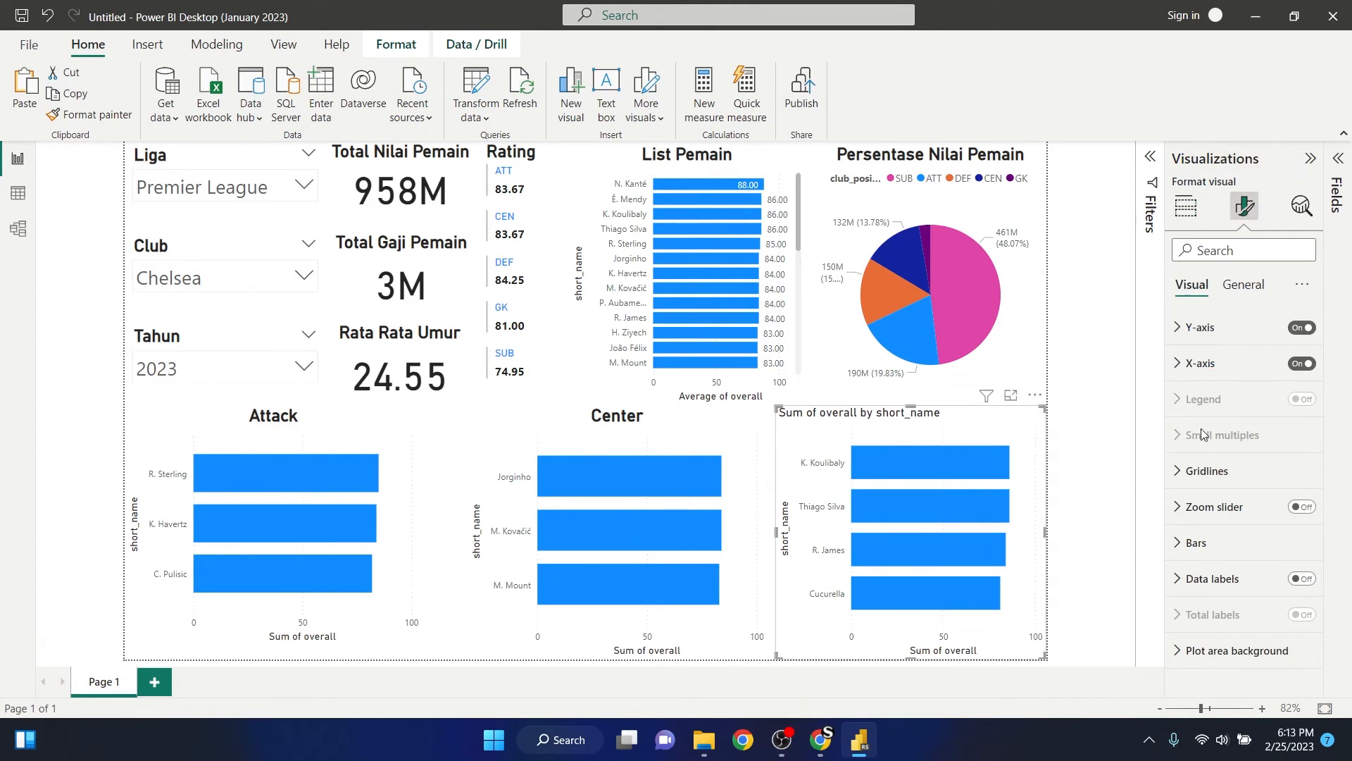
{"action": "left_click", "coordinate": [1245, 295]}
{"action": "left_click", "coordinate": [1204, 362]}
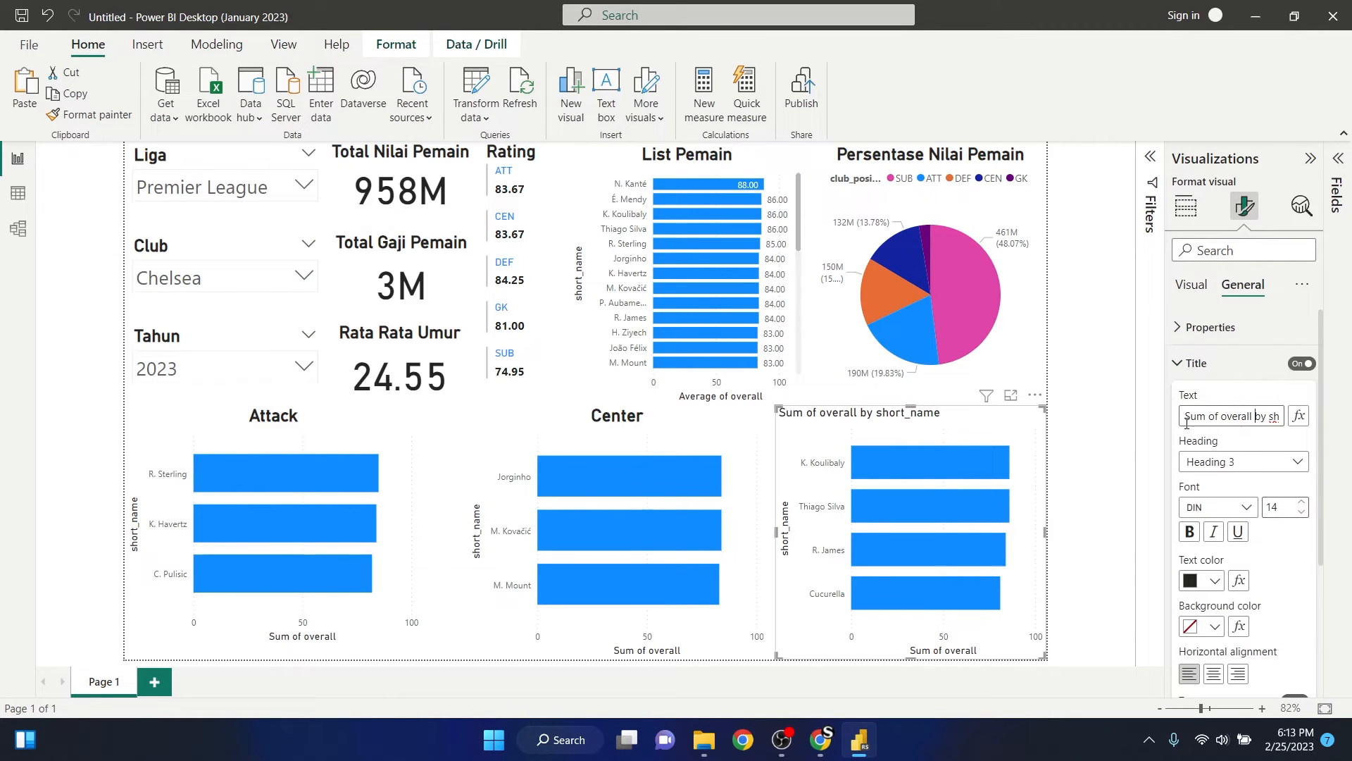
{"action": "left_click_drag", "start_coordinate": [1188, 417], "coordinate": [1304, 421]}
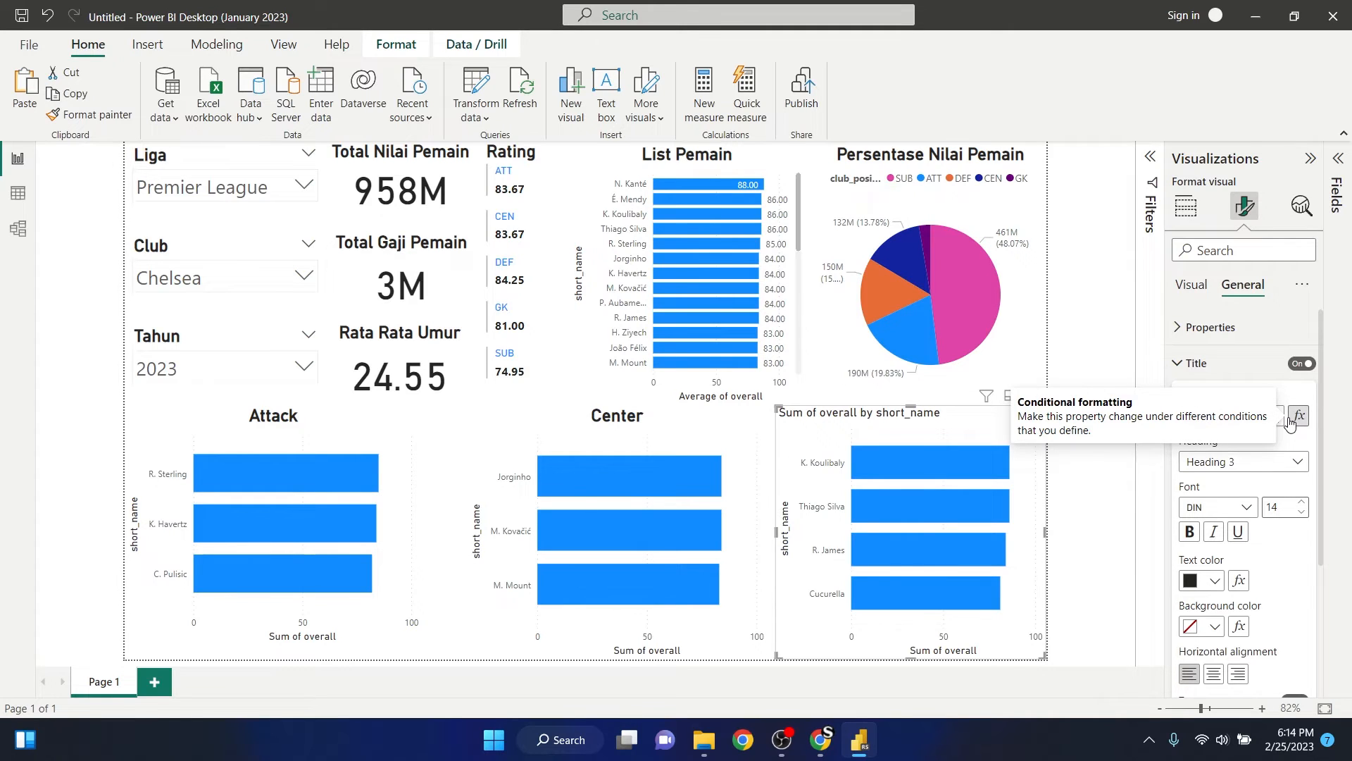
{"action": "type", "text": "Deffence"}
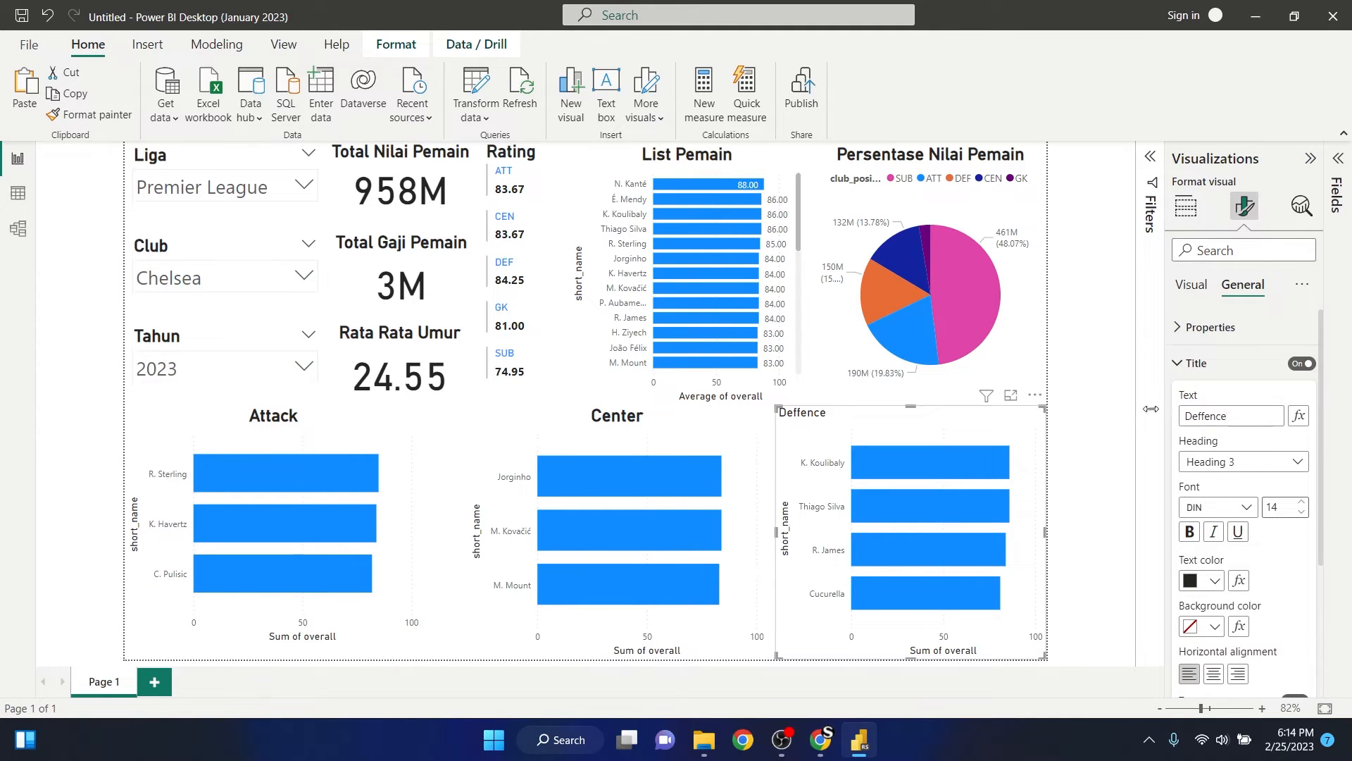
- Make the Deffence chart title bold, font size 20 and horizontally centered
{"action": "left_click", "coordinate": [1111, 410]}
{"action": "left_click", "coordinate": [973, 429]}
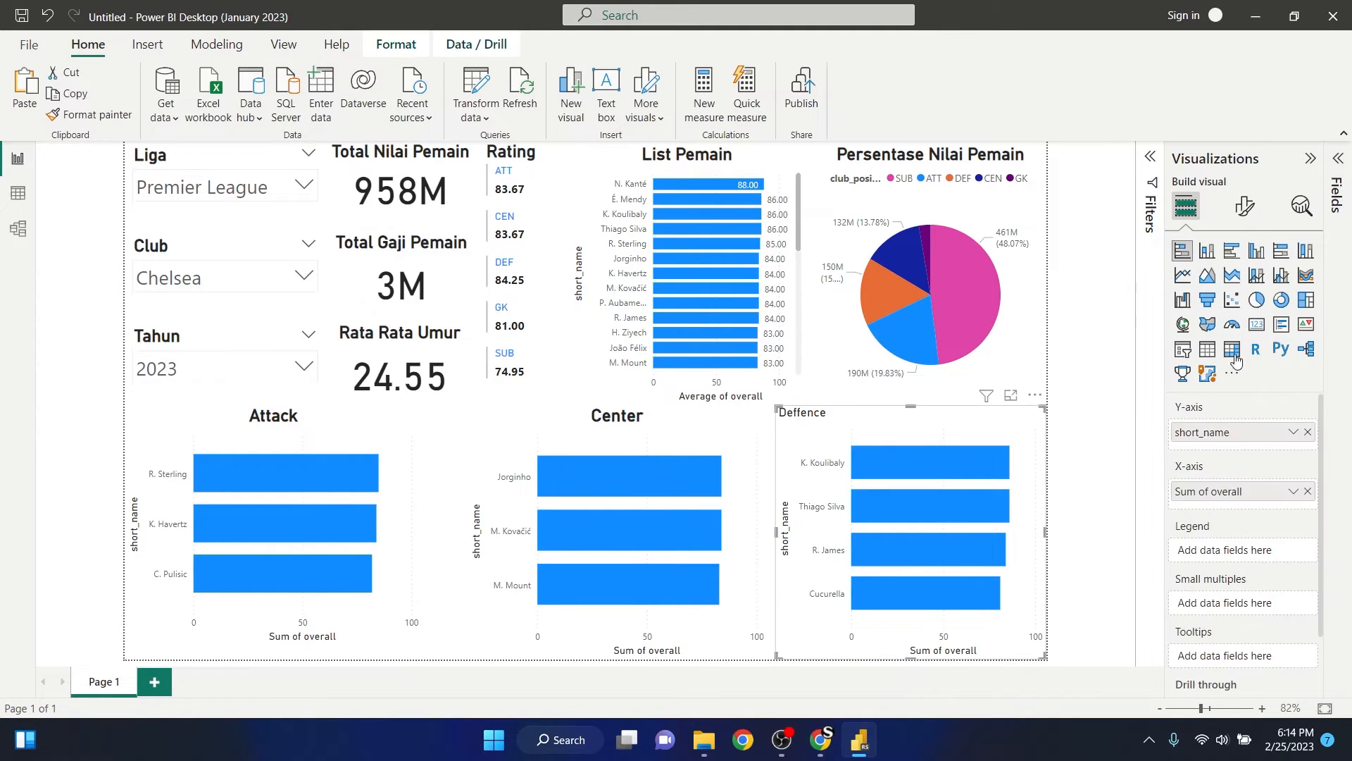
{"action": "left_click", "coordinate": [1245, 205]}
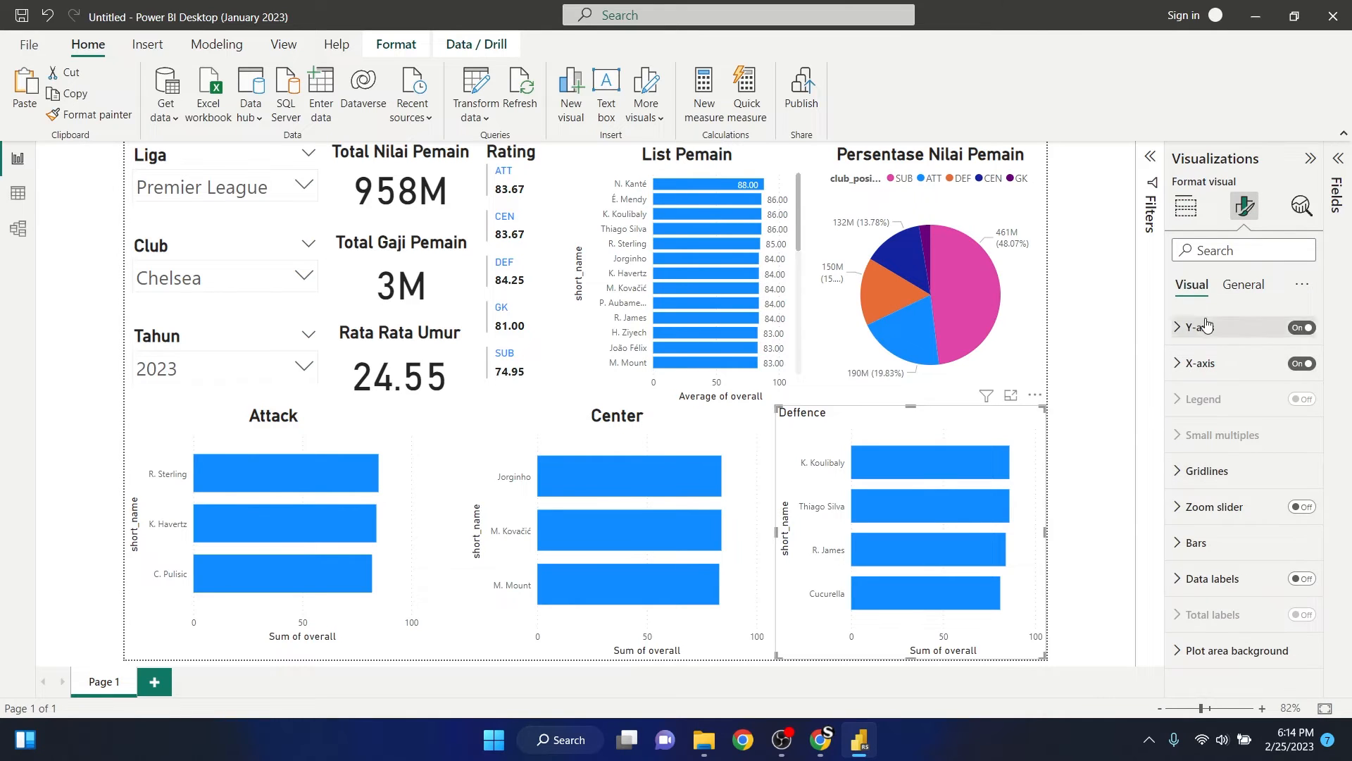
{"action": "left_click", "coordinate": [1234, 290]}
{"action": "left_click", "coordinate": [1198, 364]}
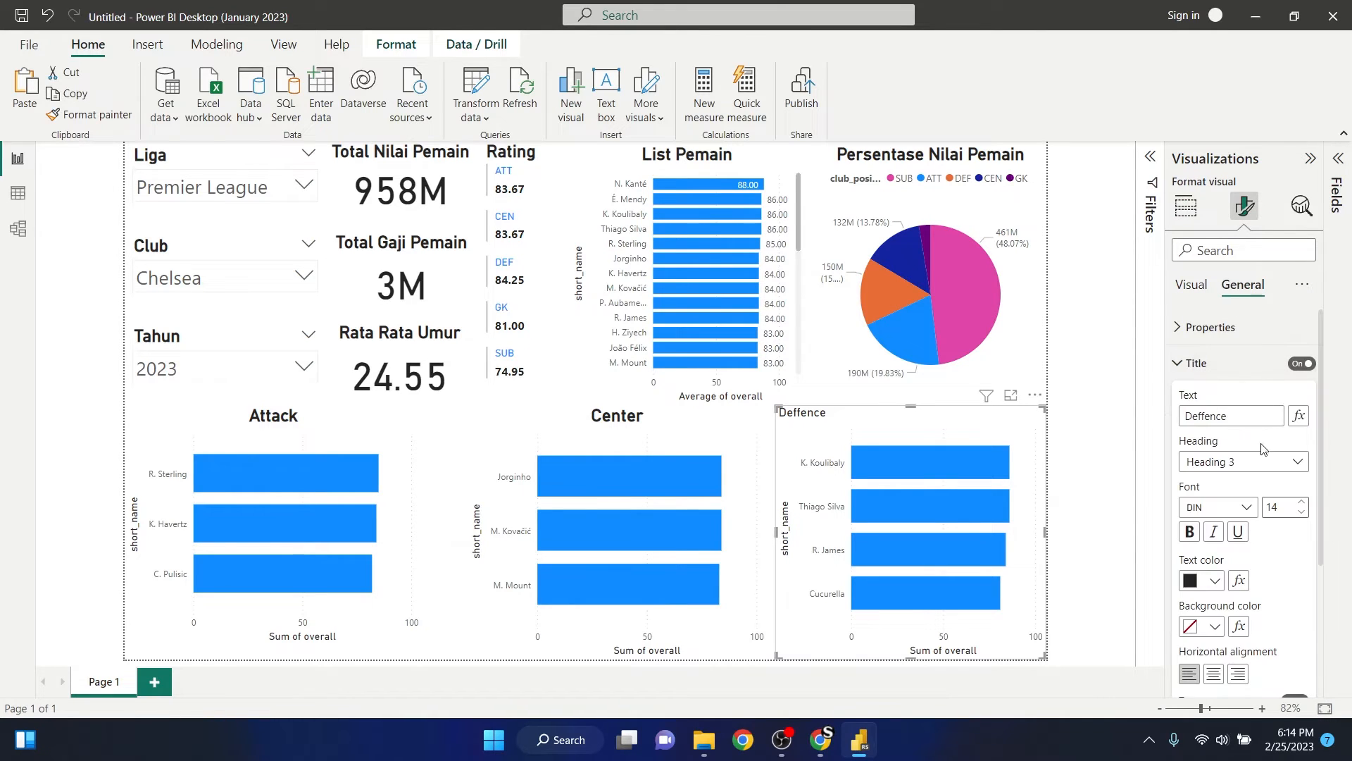
{"action": "left_click", "coordinate": [1190, 532]}
{"action": "double_click", "coordinate": [1273, 507]}
{"action": "type", "text": "20"}
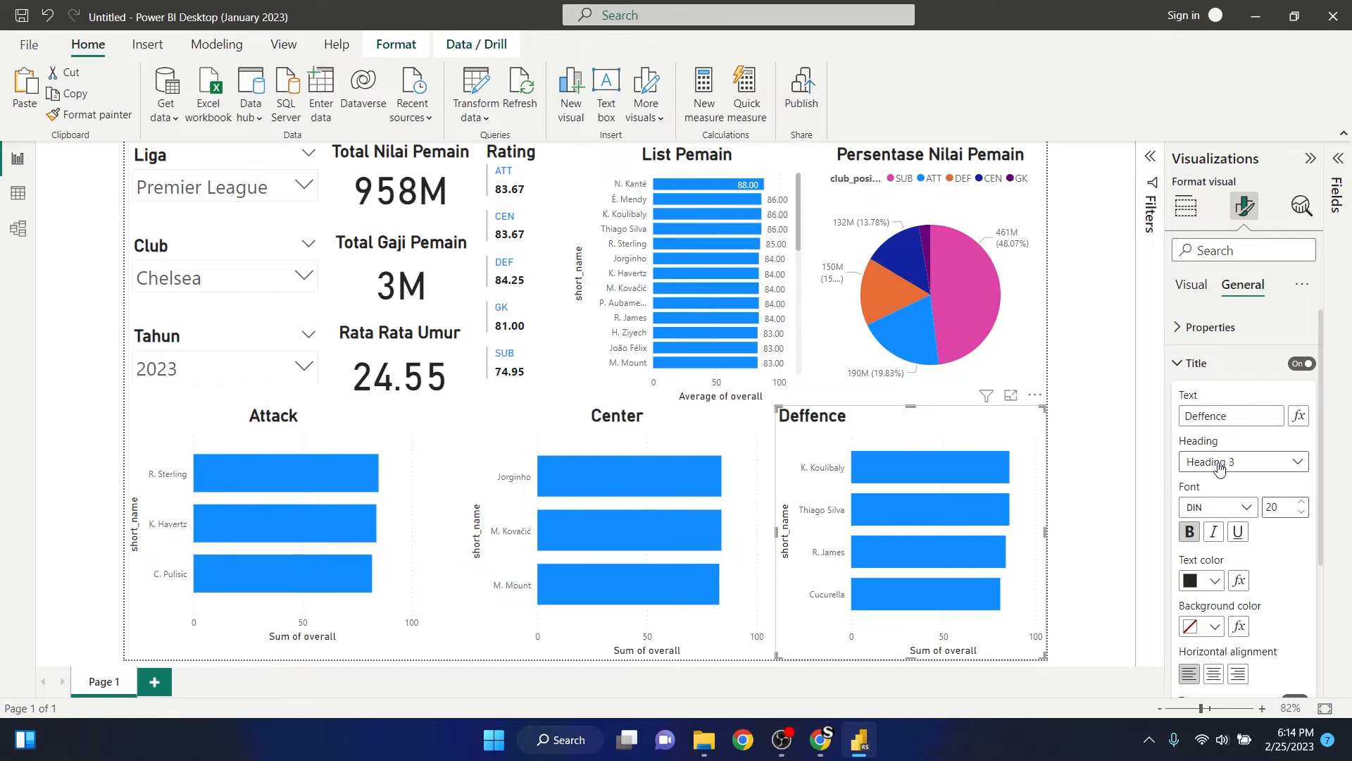
{"action": "left_click", "coordinate": [1215, 675]}
{"action": "left_click", "coordinate": [1096, 437]}
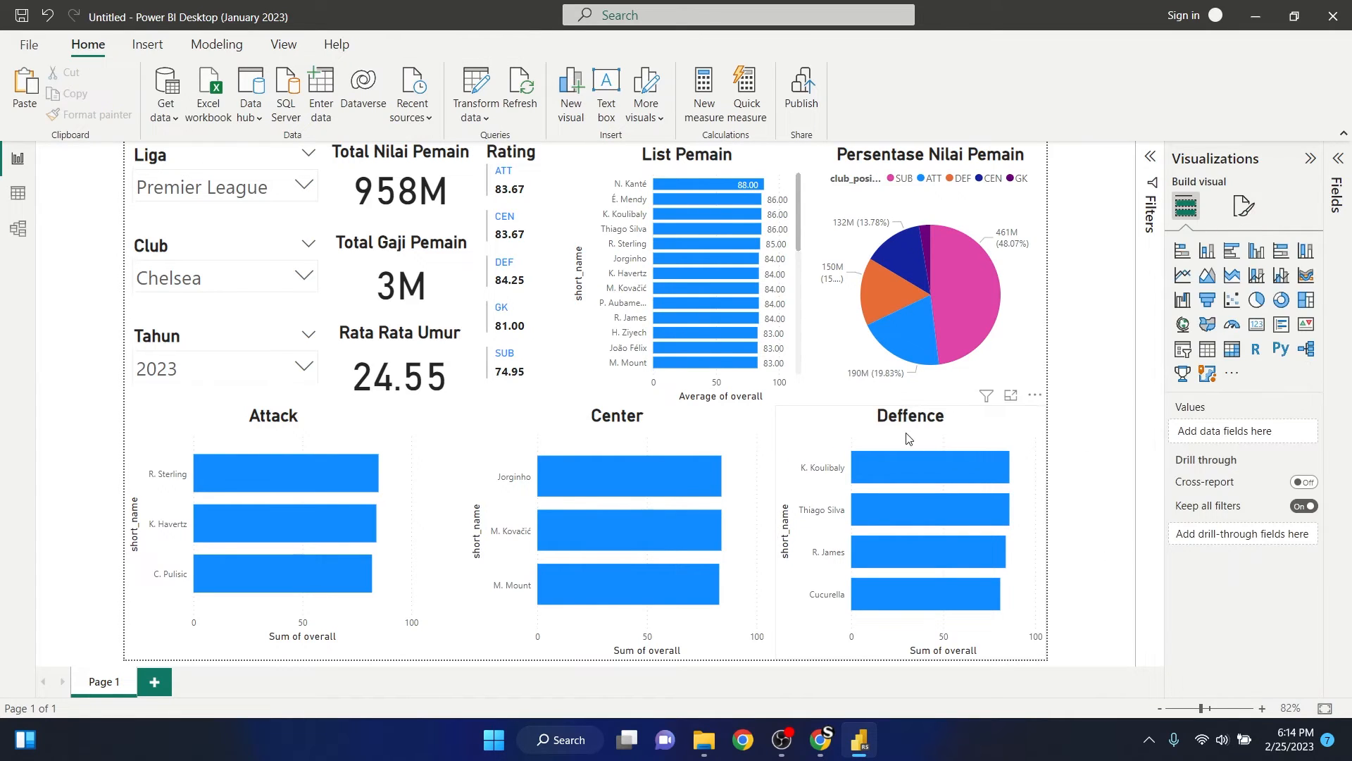
{"action": "left_click", "coordinate": [815, 433]}
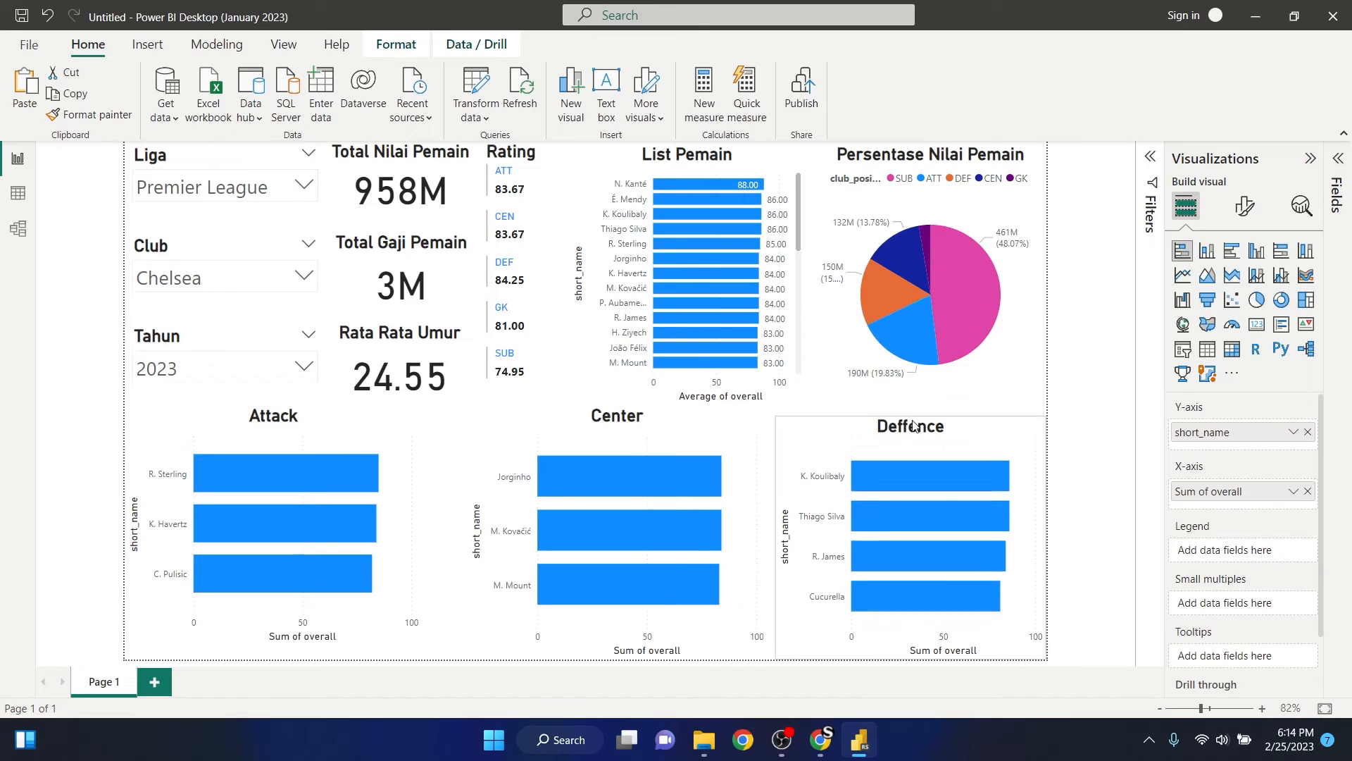
{"action": "left_click", "coordinate": [917, 420]}
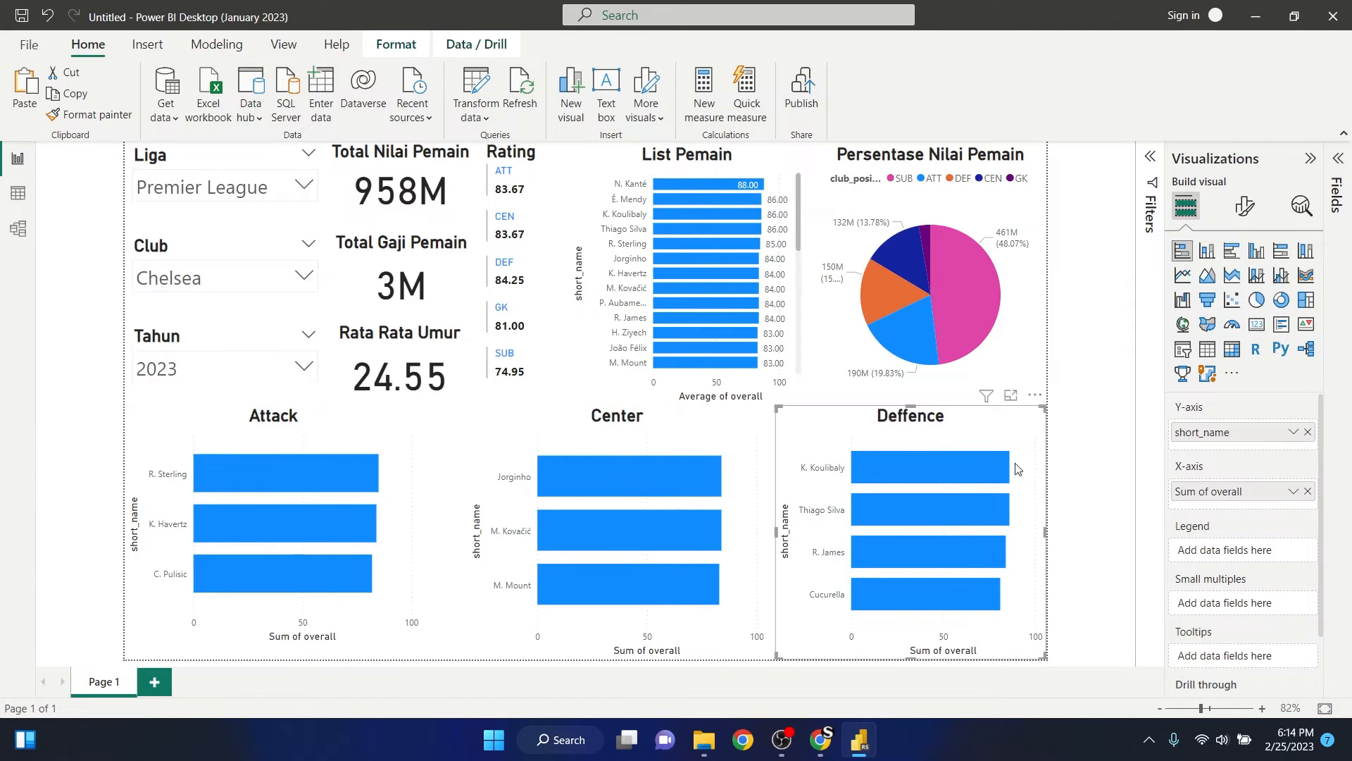
{"action": "left_click", "coordinate": [1136, 488]}
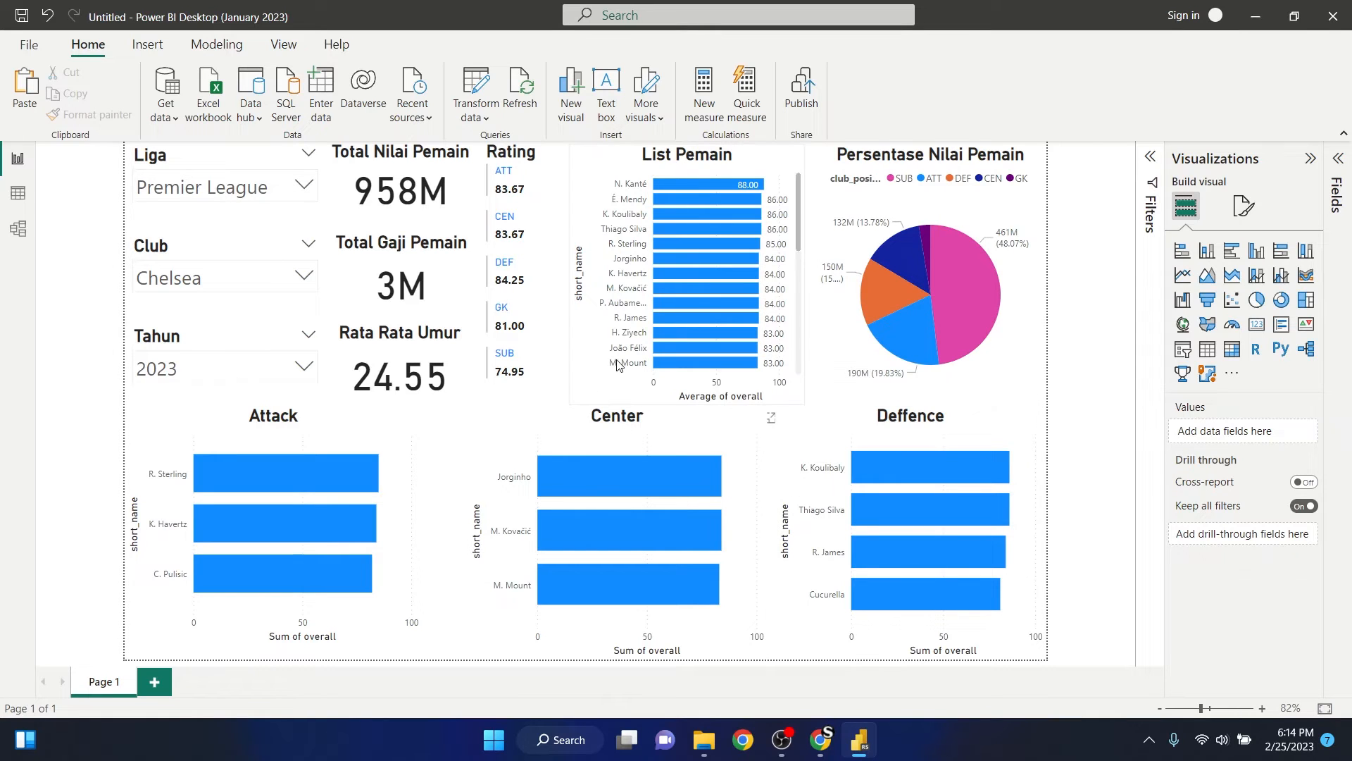
- Shorten the List Pemain bar chart and the Persentase Nilai Pemain pie chart slightly so their bottom edges line up
{"action": "left_click", "coordinate": [607, 379]}
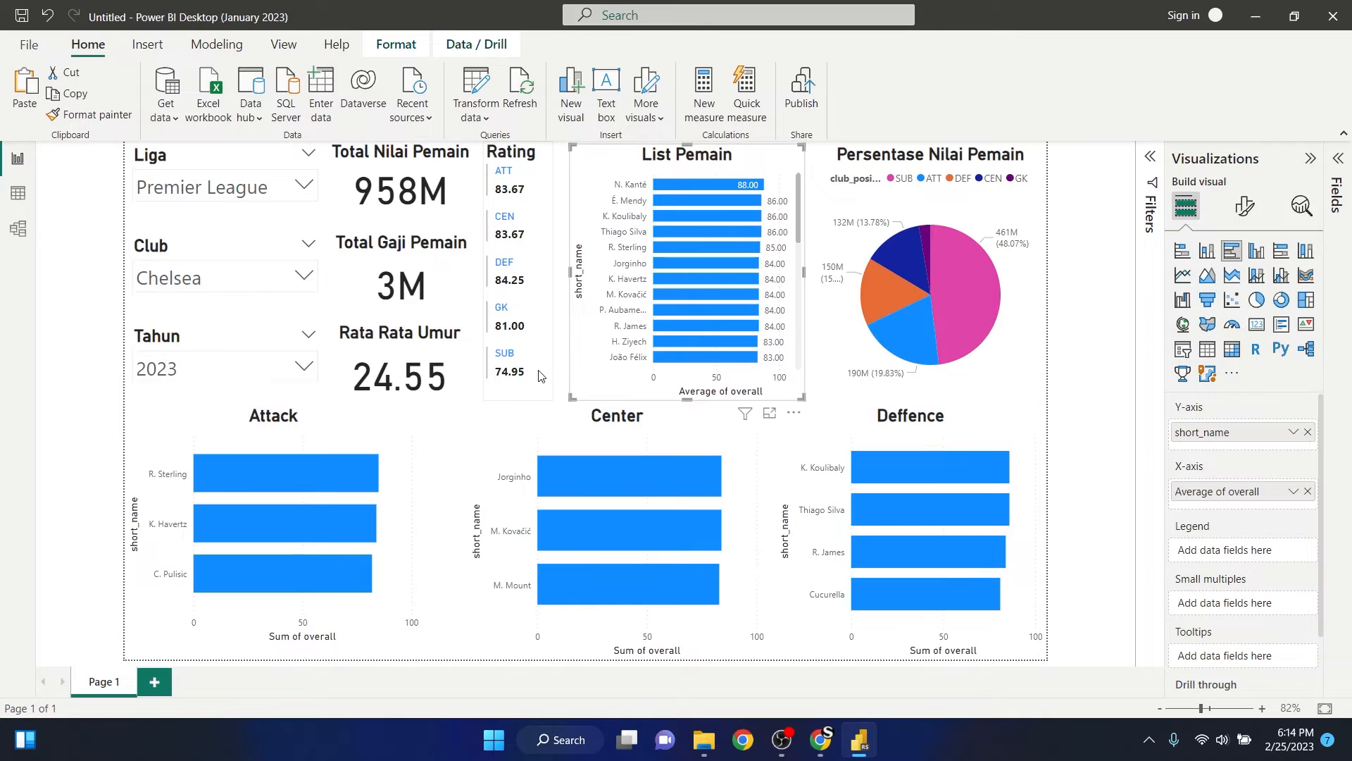
{"action": "left_click", "coordinate": [528, 394]}
{"action": "left_click", "coordinate": [522, 396]}
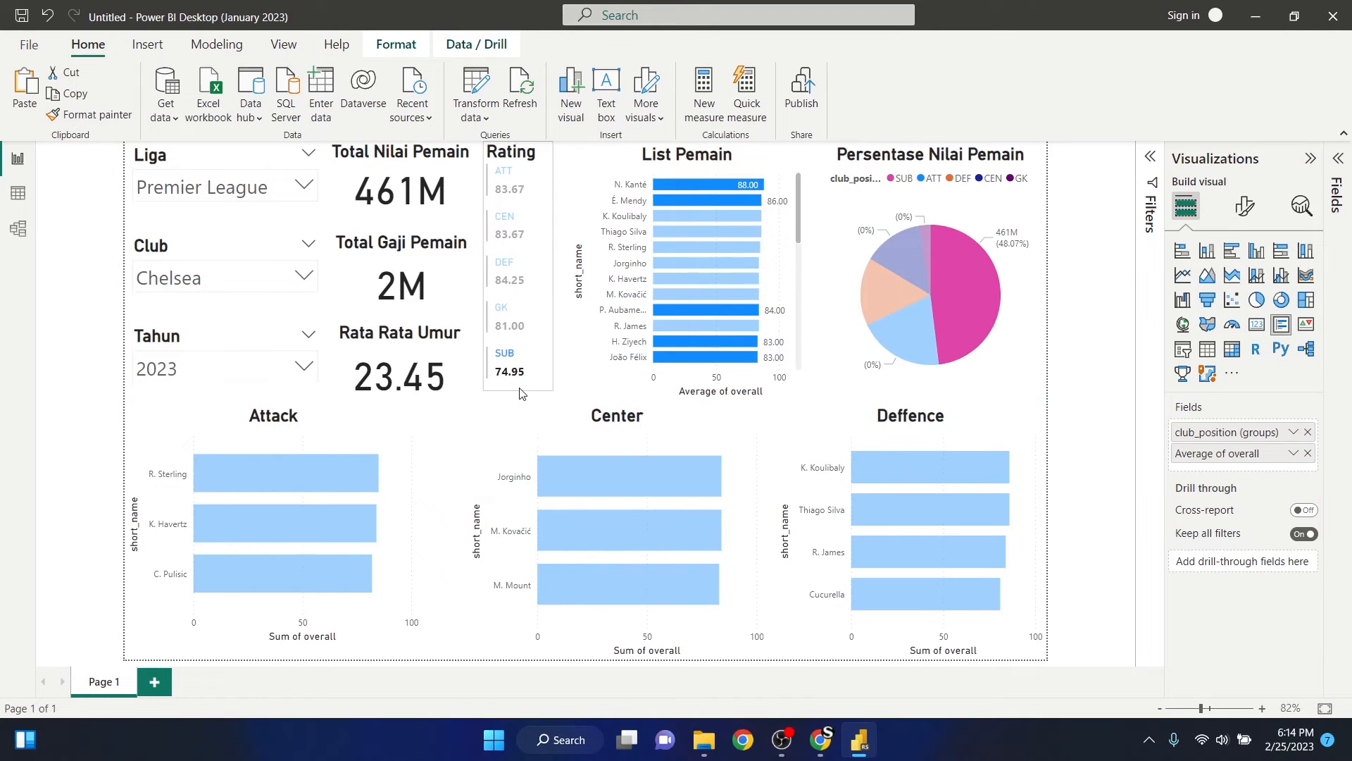
{"action": "left_click", "coordinate": [620, 394]}
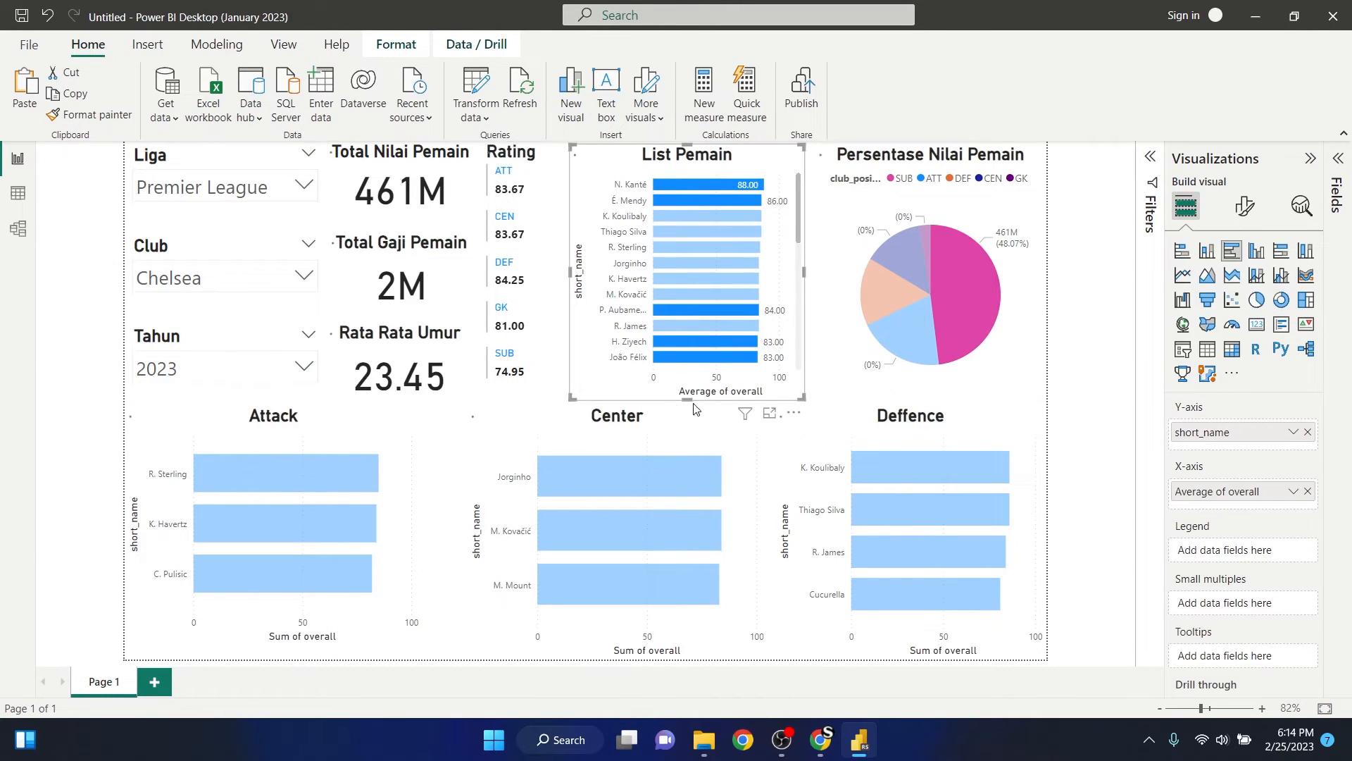
{"action": "left_click_drag", "start_coordinate": [689, 400], "coordinate": [691, 400]}
{"action": "left_click", "coordinate": [844, 393]}
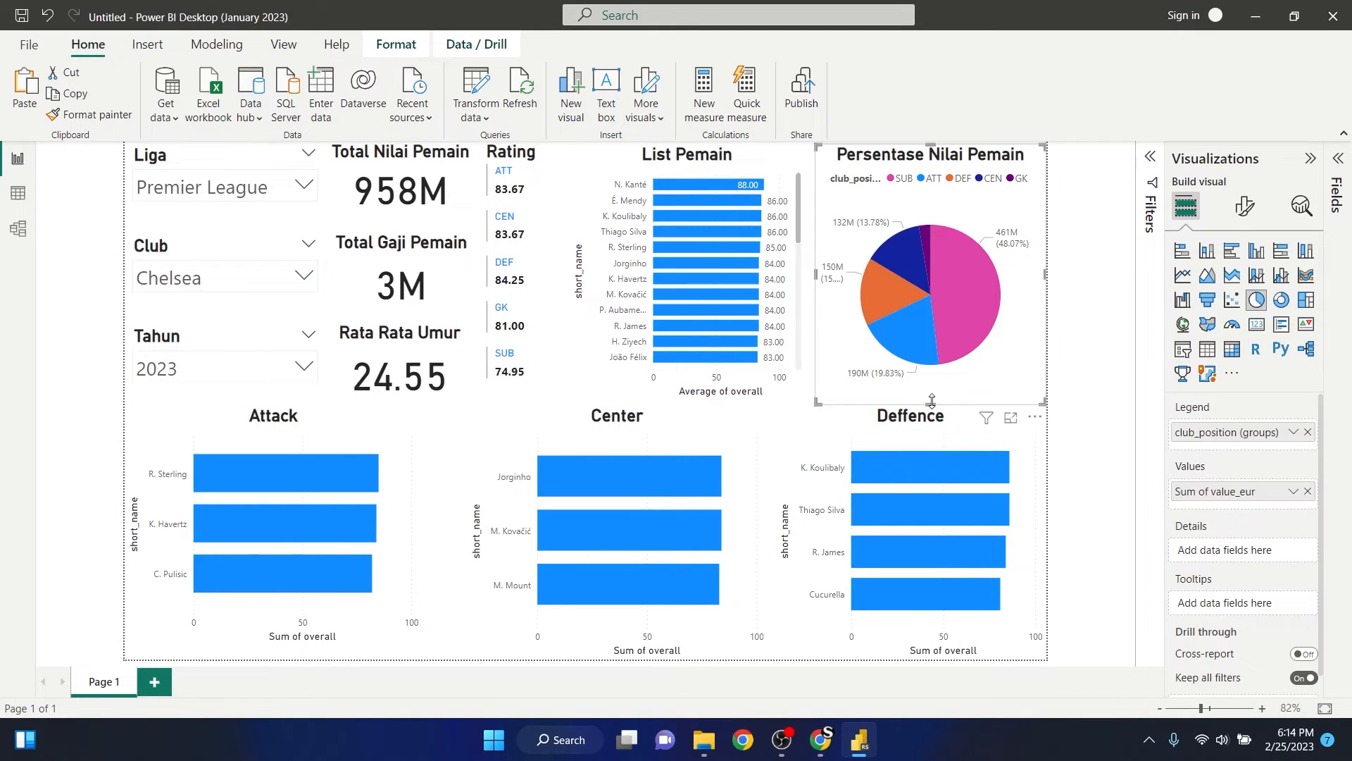
{"action": "left_click_drag", "start_coordinate": [930, 403], "coordinate": [930, 399]}
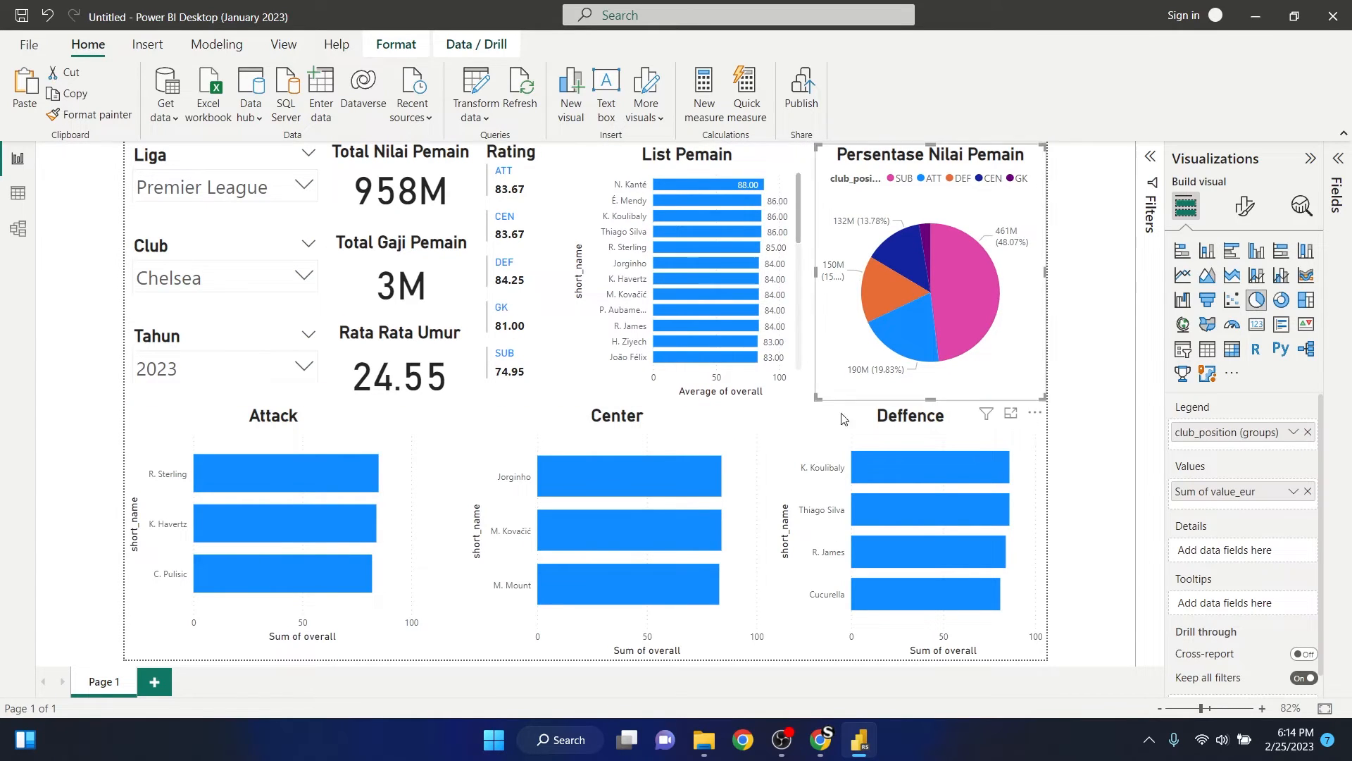
- Move the Rata Rata Umur card slightly down and check its alignment against the bottom edges of the Rating card and List Pemain chart
{"action": "left_click", "coordinate": [355, 362]}
{"action": "left_click_drag", "start_coordinate": [359, 349], "coordinate": [356, 358]}
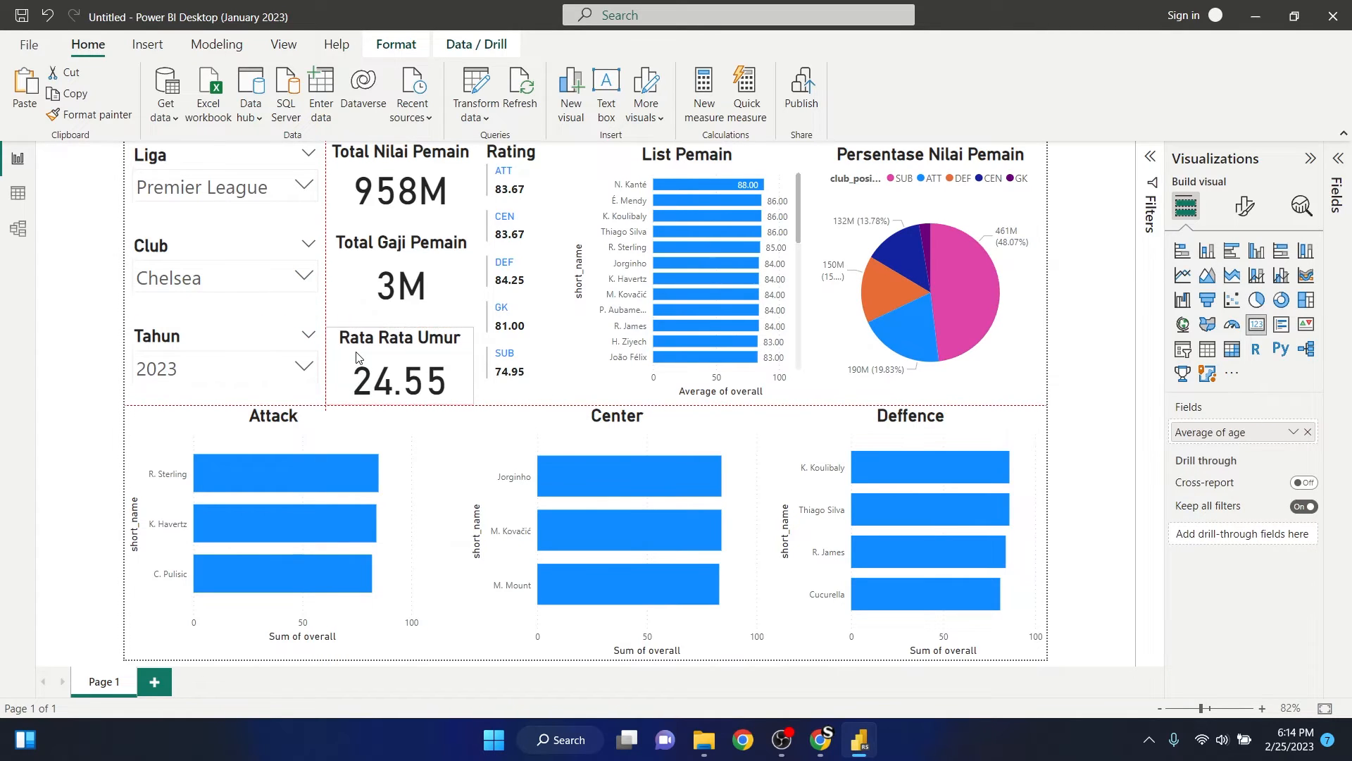
{"action": "left_click", "coordinate": [523, 386]}
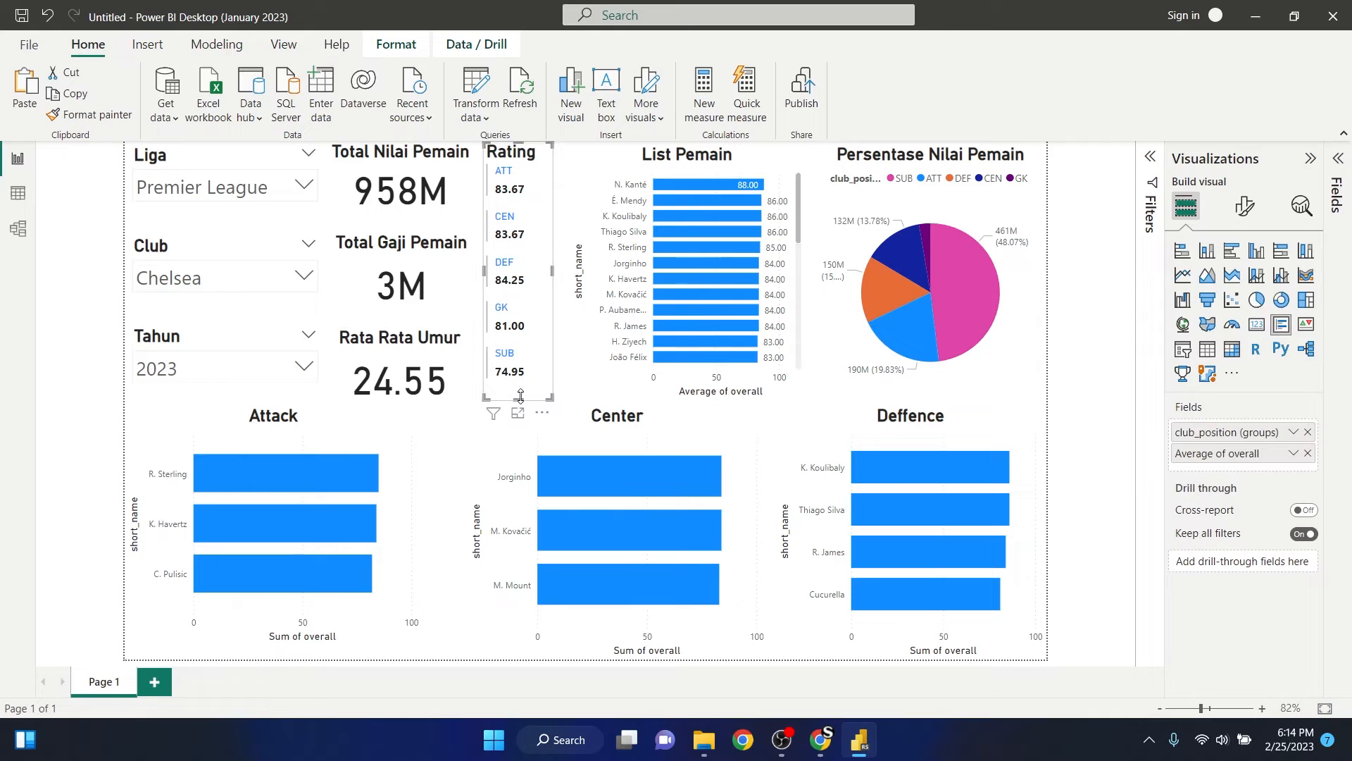
{"action": "left_click_drag", "start_coordinate": [520, 402], "coordinate": [522, 410]}
{"action": "left_click", "coordinate": [645, 390]}
{"action": "mouse_move", "coordinate": [688, 399]}
{"action": "left_mouse_down"}
{"action": "mouse_move", "coordinate": [689, 412]}
{"action": "mouse_move", "coordinate": [689, 396]}
{"action": "left_mouse_up"}
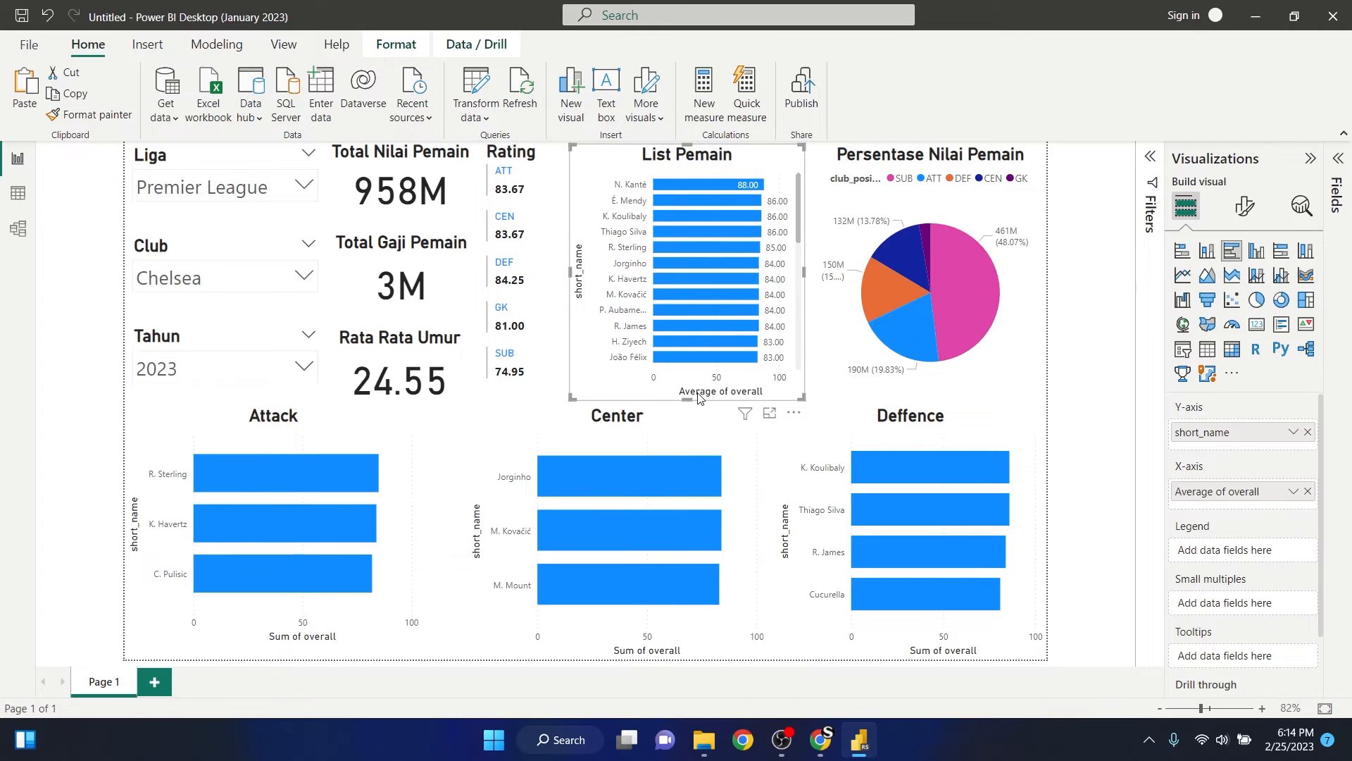
{"action": "left_click", "coordinate": [57, 389]}
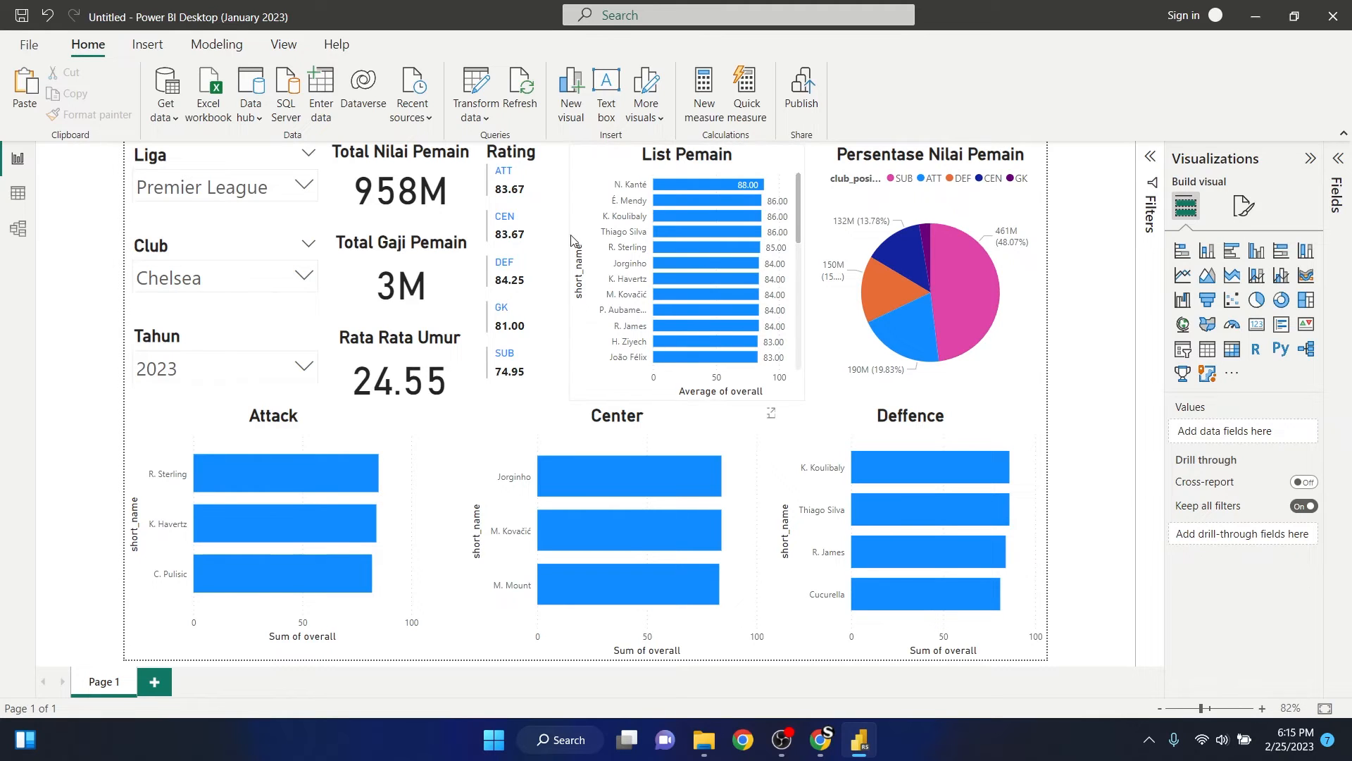
- Turn off the Y-axis title of the List Pemain bar chart
{"action": "left_click", "coordinate": [609, 191]}
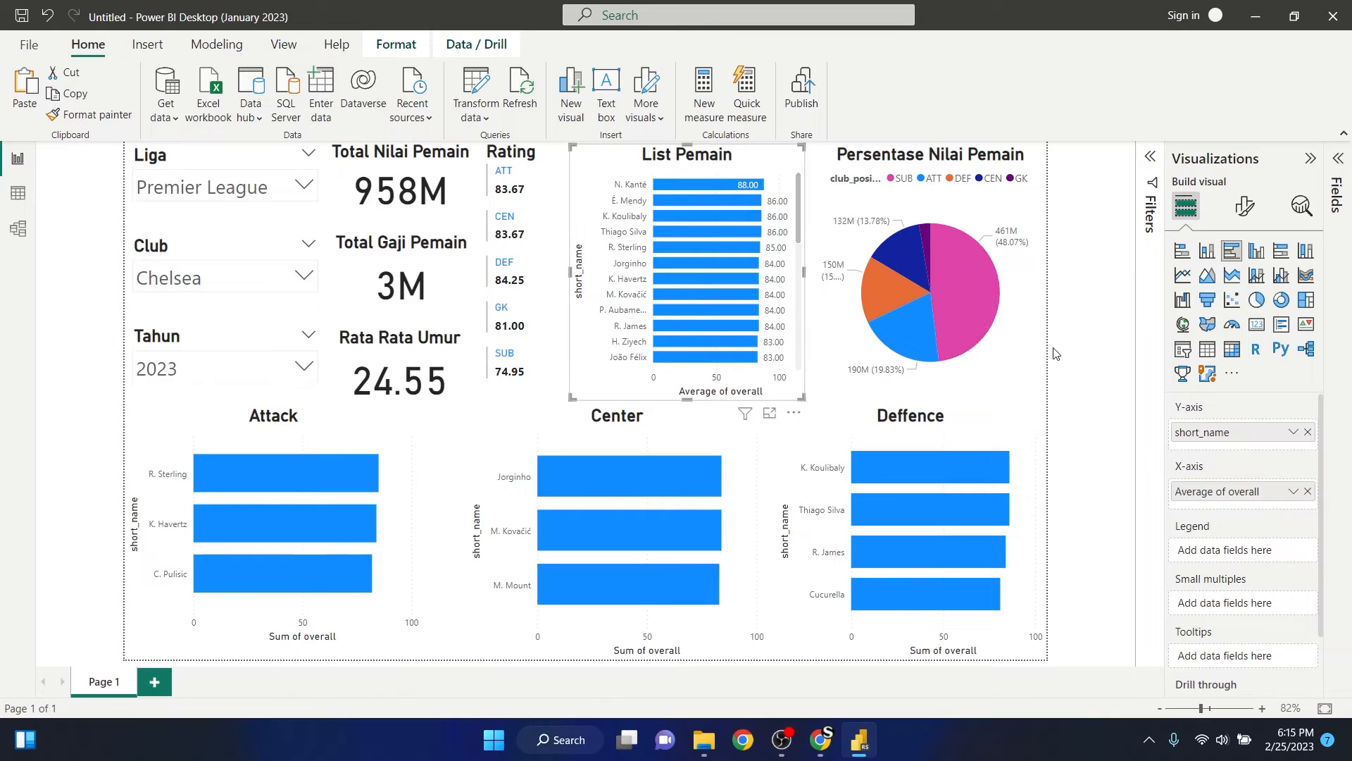
{"action": "left_click", "coordinate": [1246, 206]}
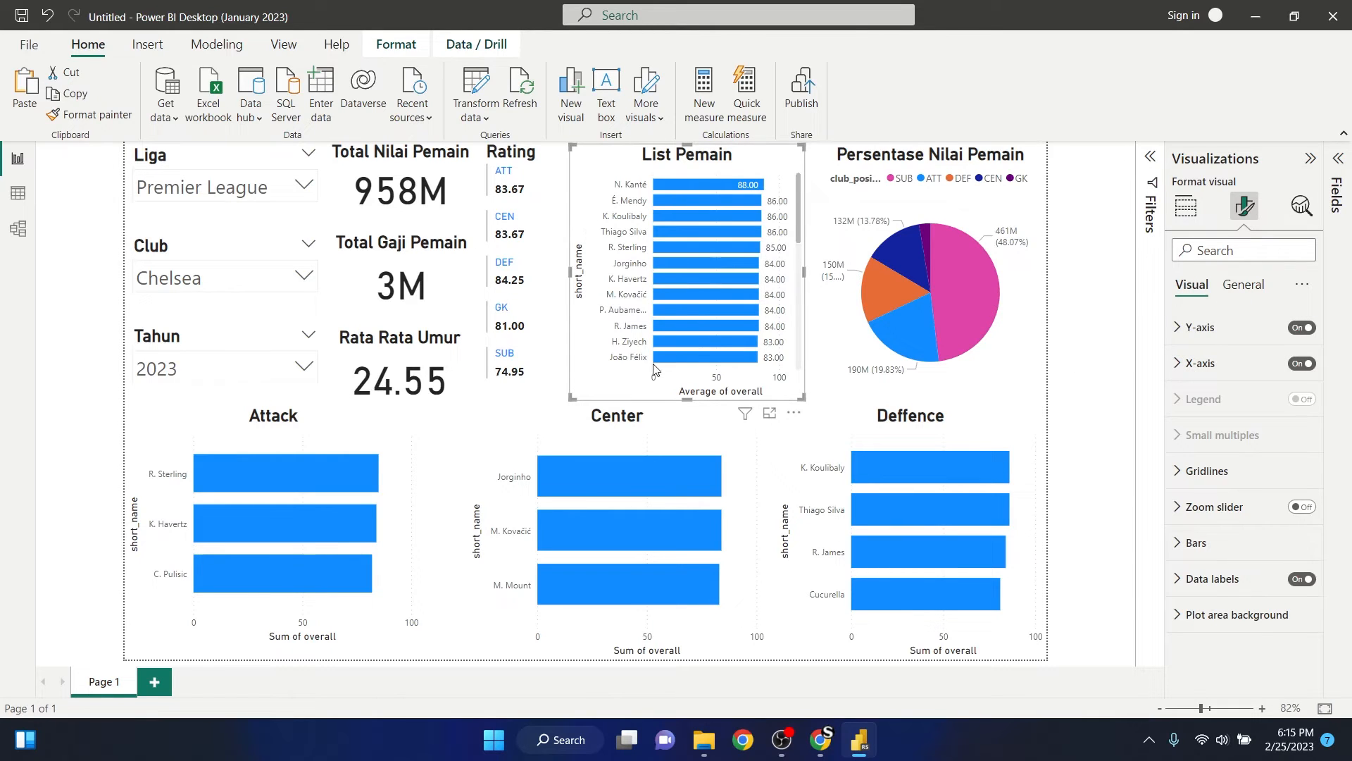
{"action": "left_click", "coordinate": [1178, 329]}
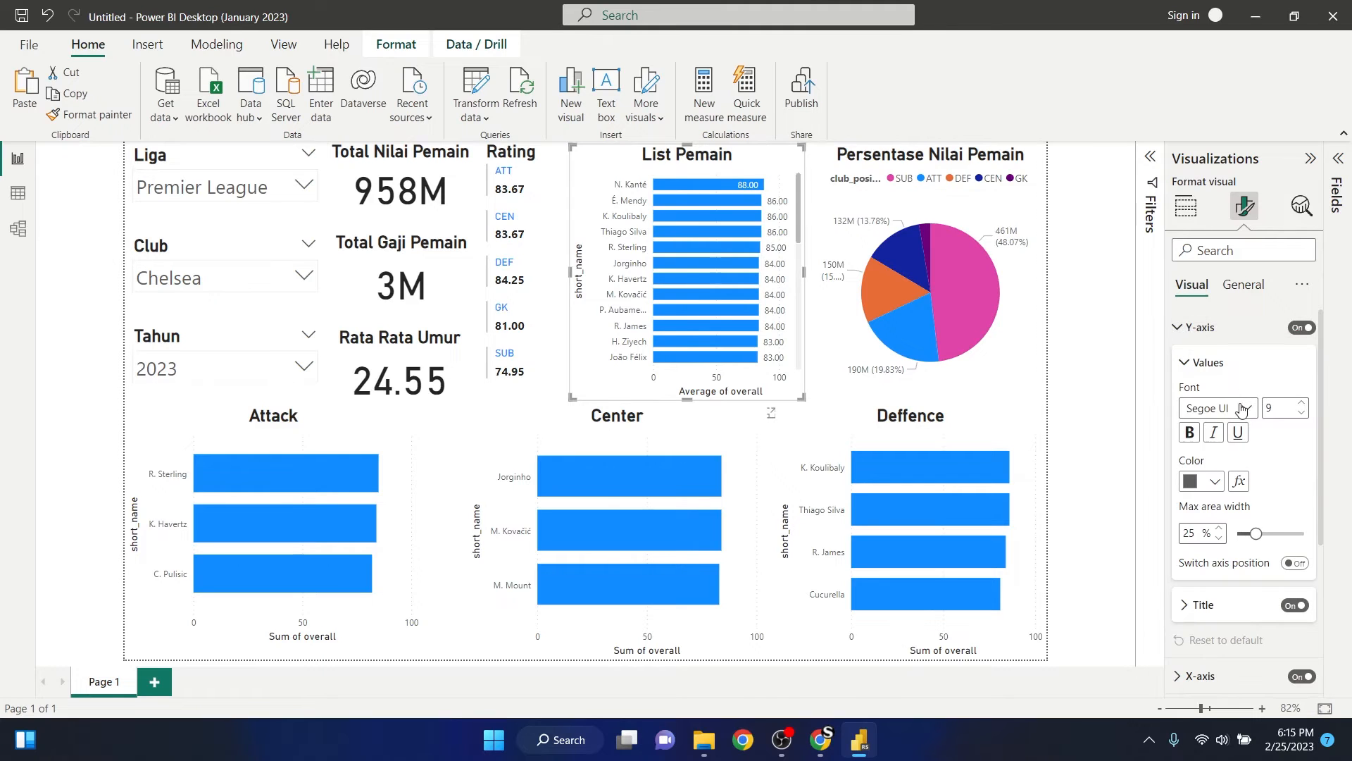
{"action": "left_click", "coordinate": [1297, 606]}
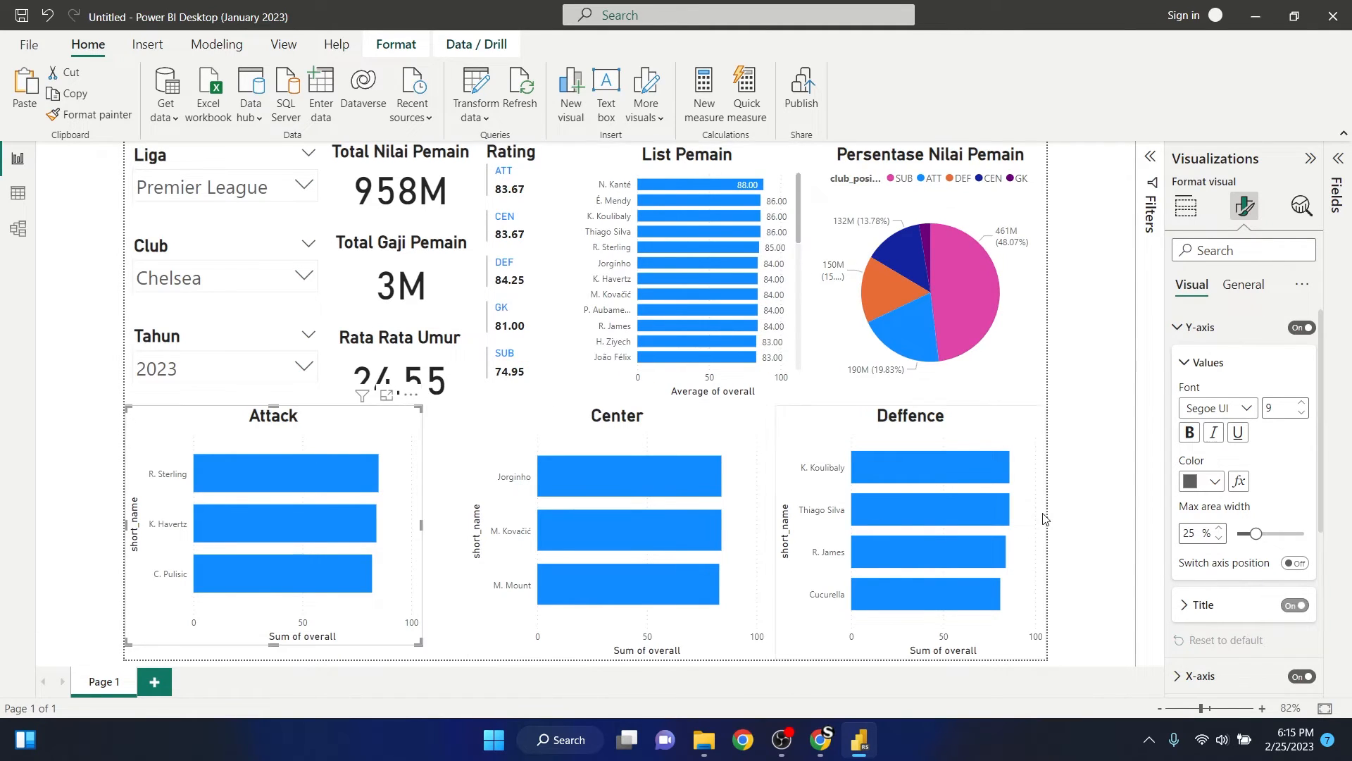
- Turn off the Y-axis titles of the Attack, Center and Deffence bar charts
{"action": "left_click", "coordinate": [1297, 606]}
{"action": "left_click", "coordinate": [483, 429]}
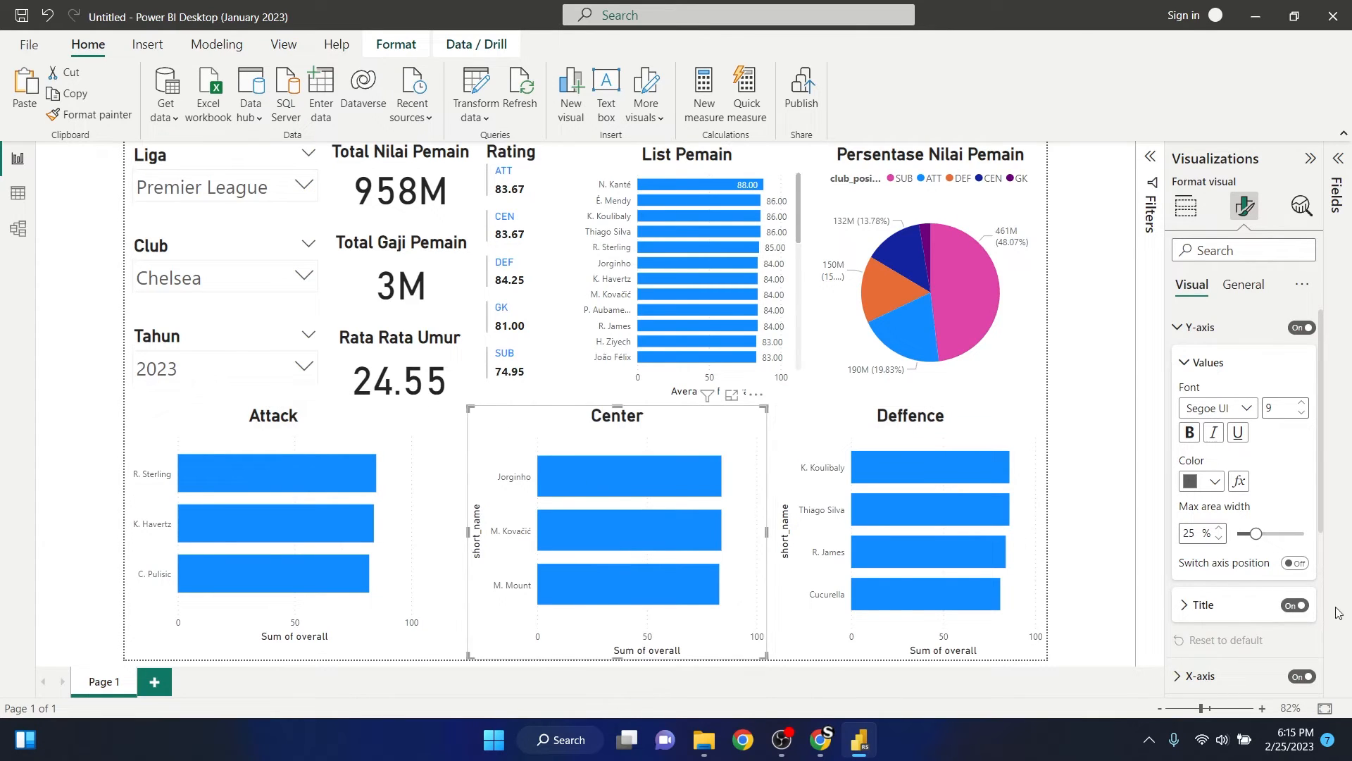
{"action": "left_click", "coordinate": [1297, 606]}
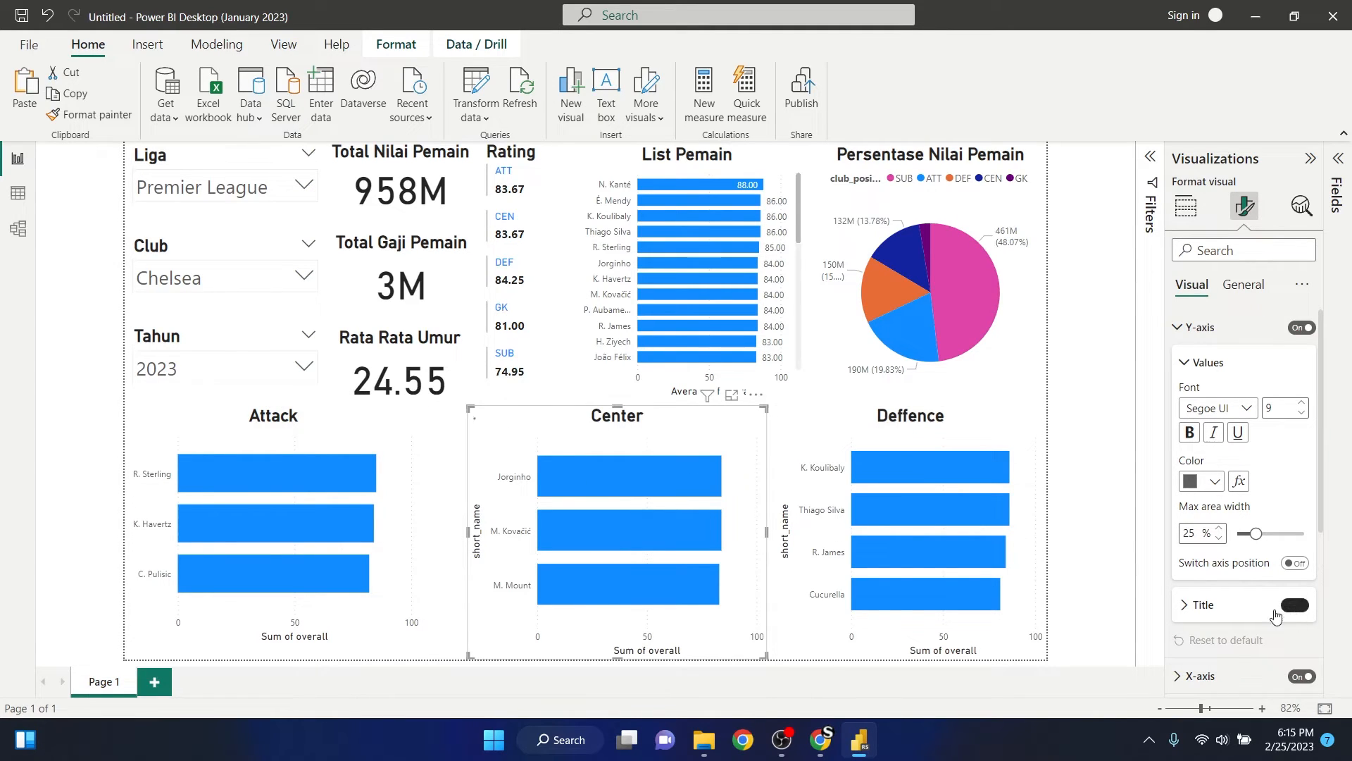
{"action": "left_click", "coordinate": [960, 466]}
{"action": "left_click", "coordinate": [1297, 606]}
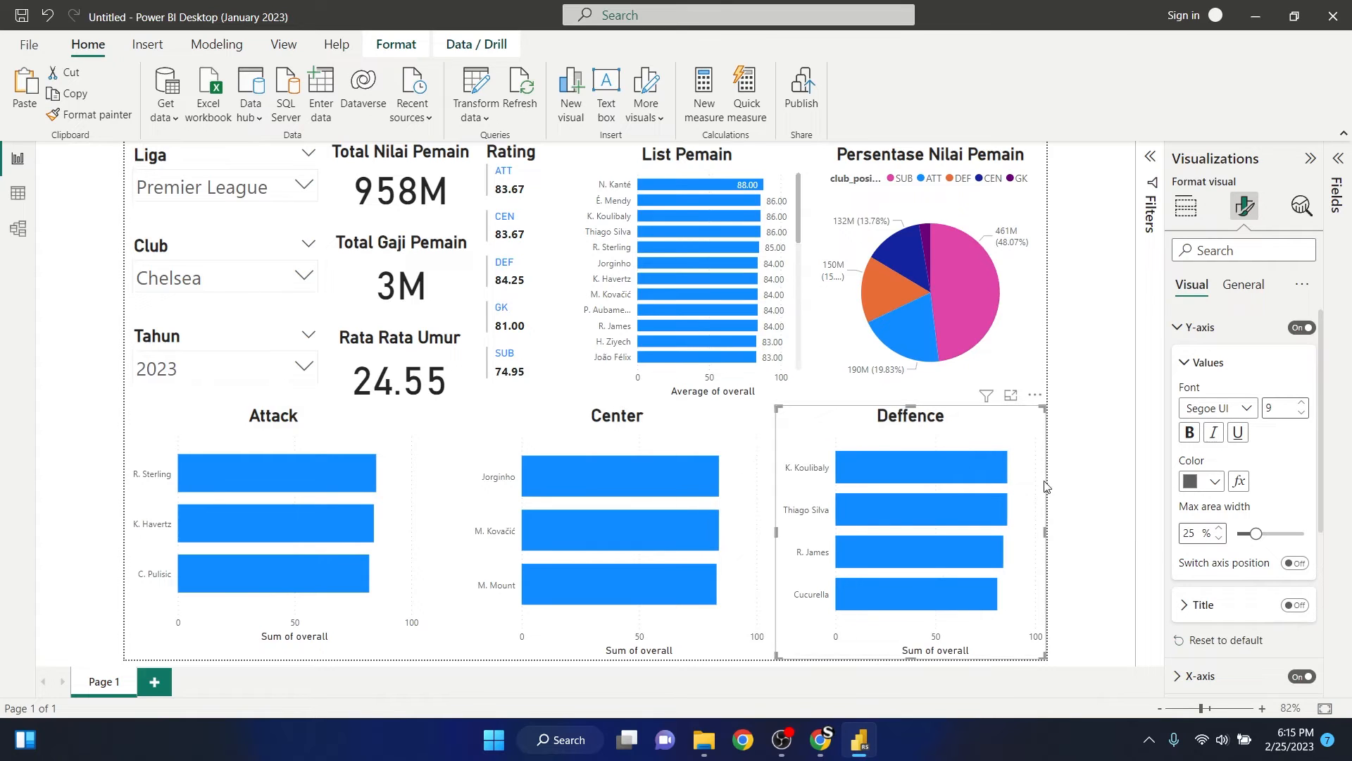
{"action": "left_click", "coordinate": [1092, 452]}
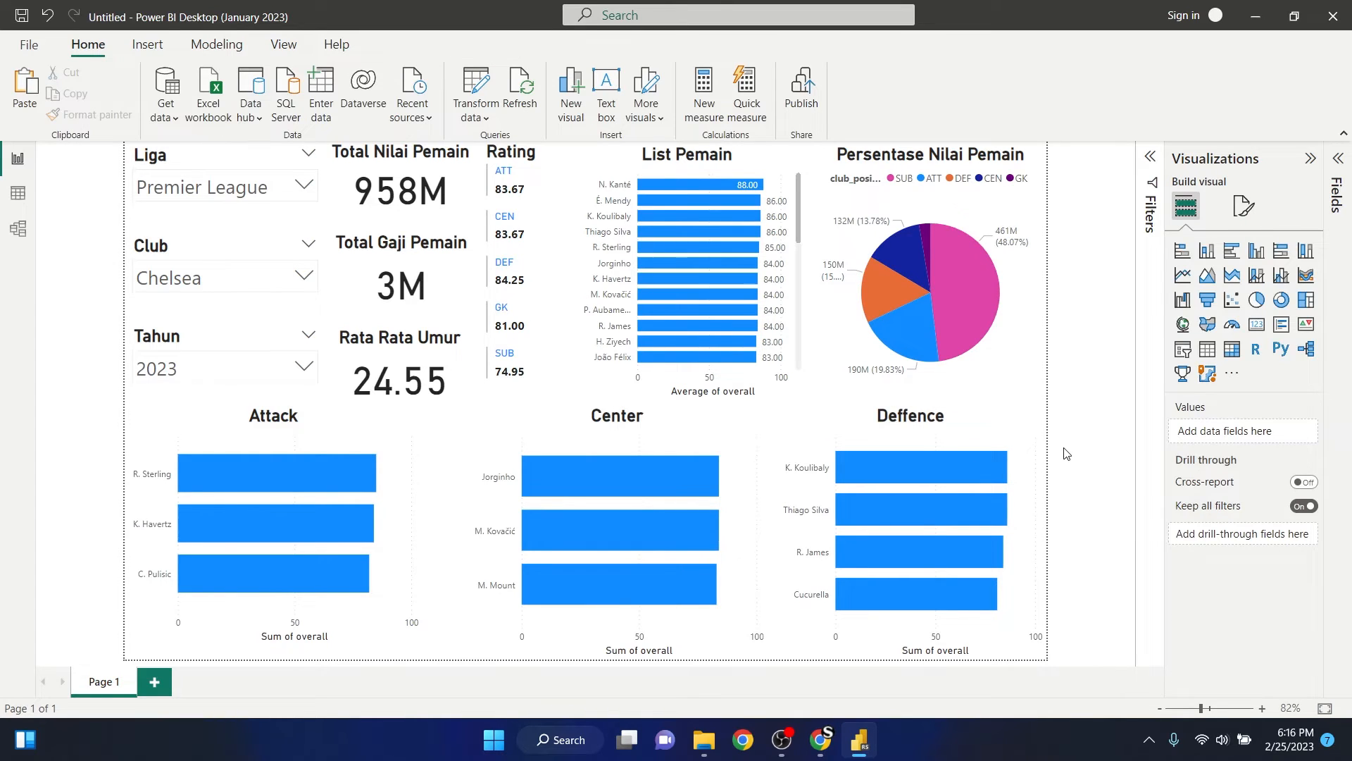
- Turn off the legend title of the Persentase Nilai Pemain pie chart, keeping the legend itself on
{"action": "left_click", "coordinate": [850, 184]}
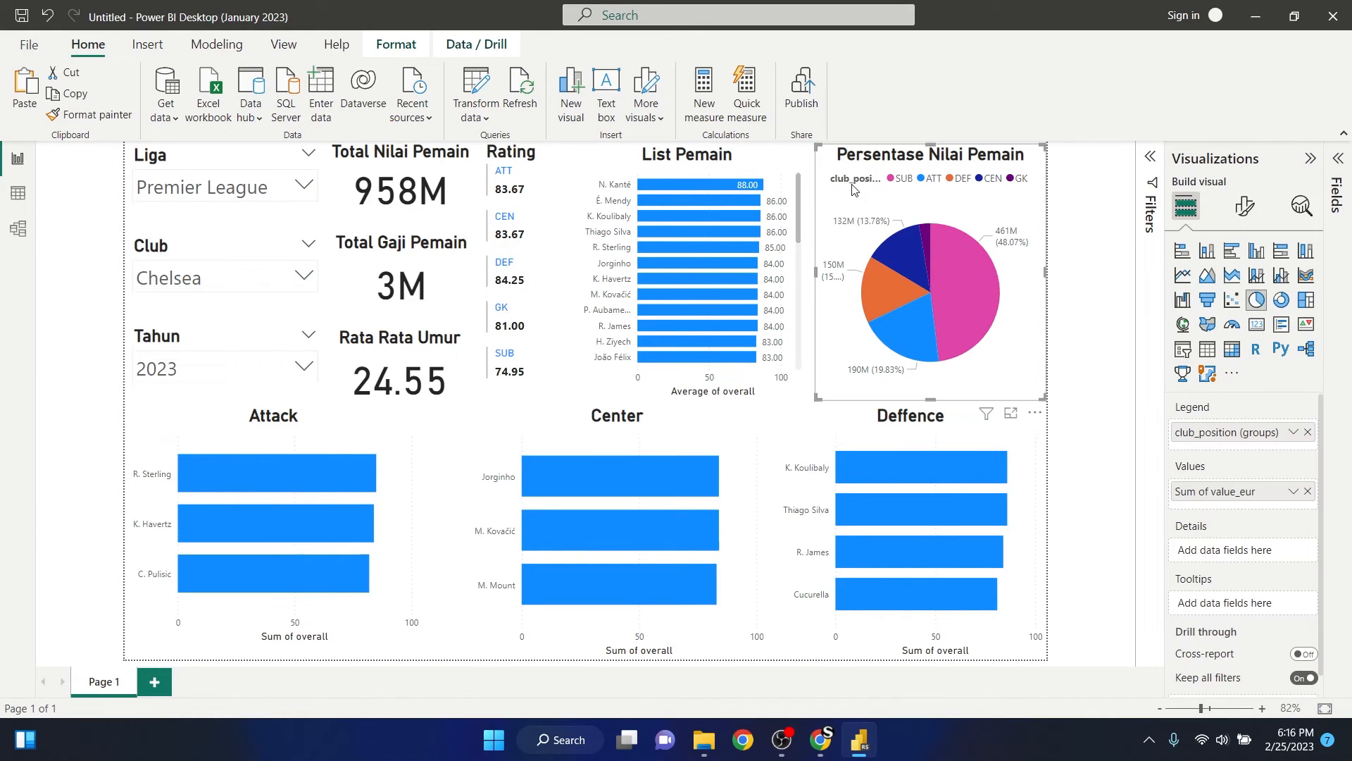
{"action": "left_click", "coordinate": [1243, 208]}
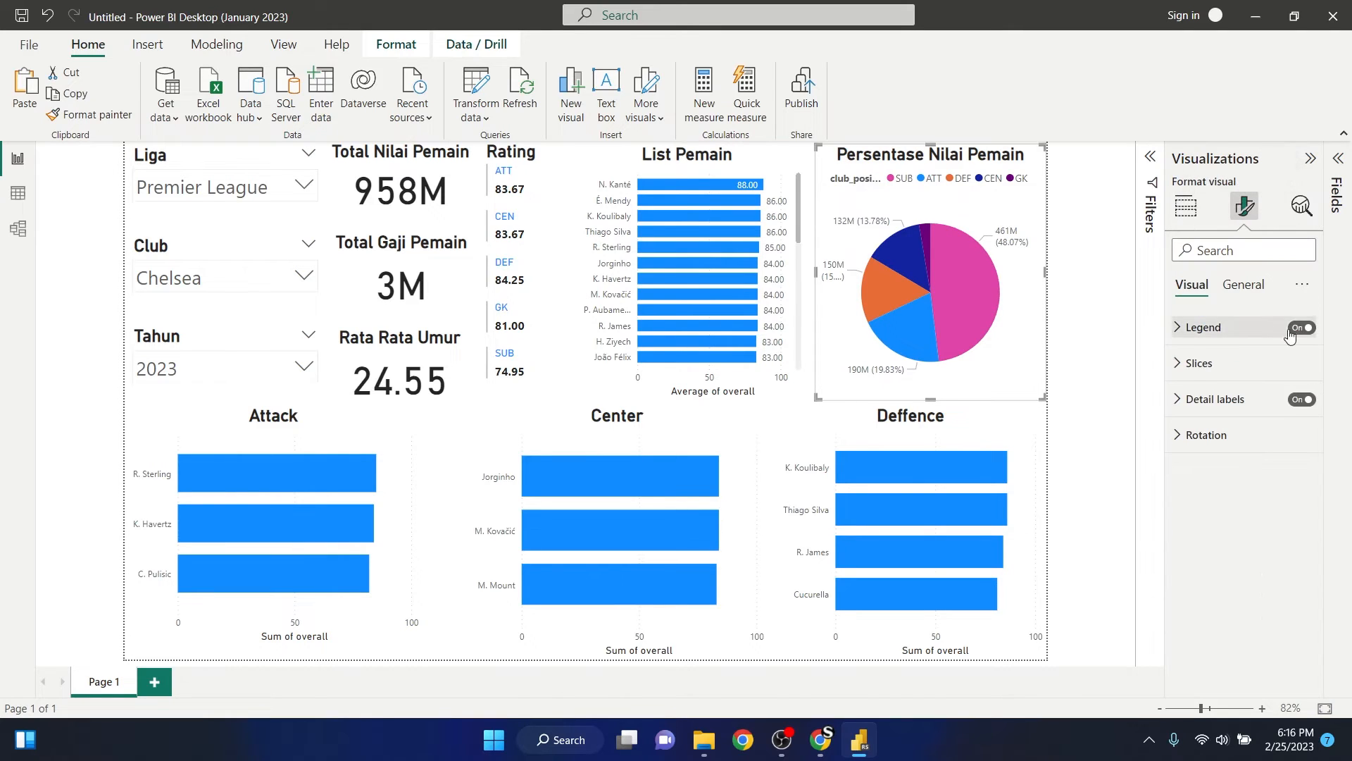
{"action": "left_click", "coordinate": [1182, 329]}
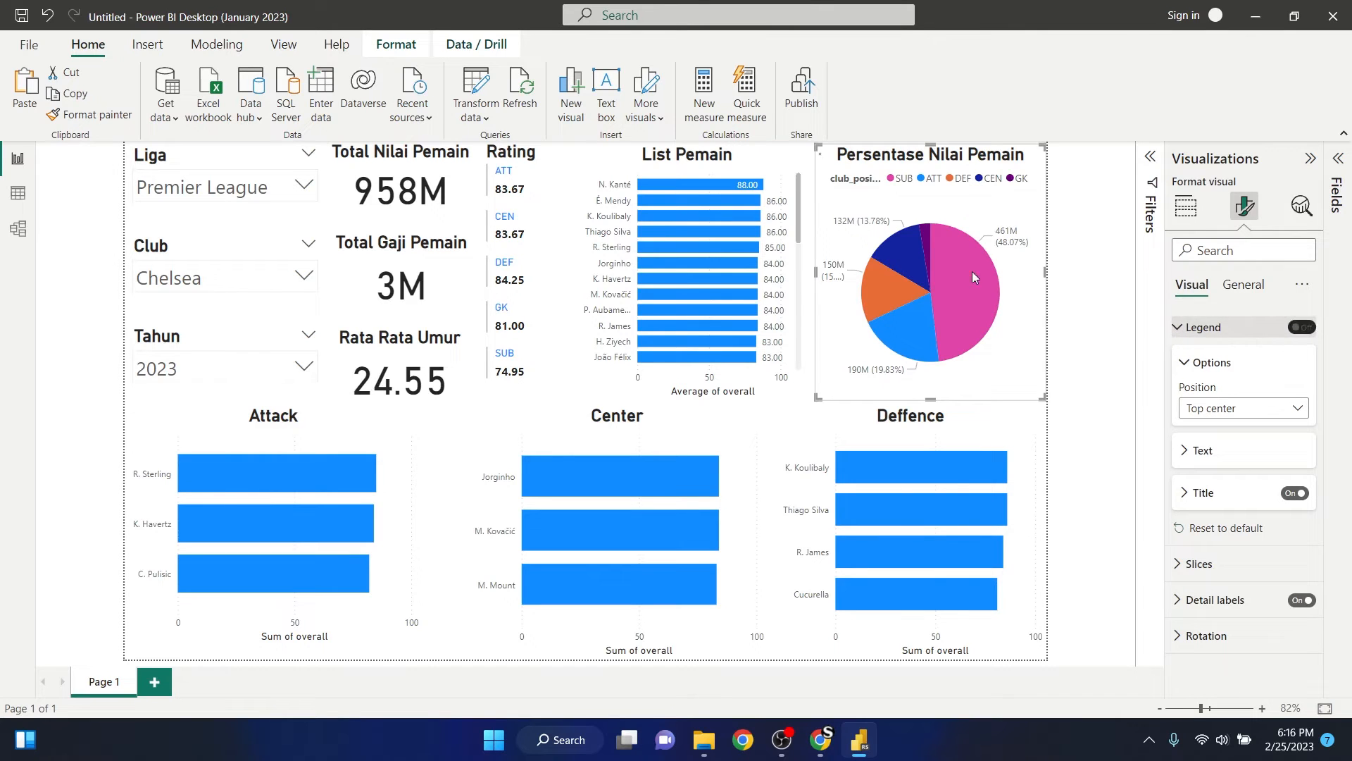
{"action": "left_click", "coordinate": [1304, 328]}
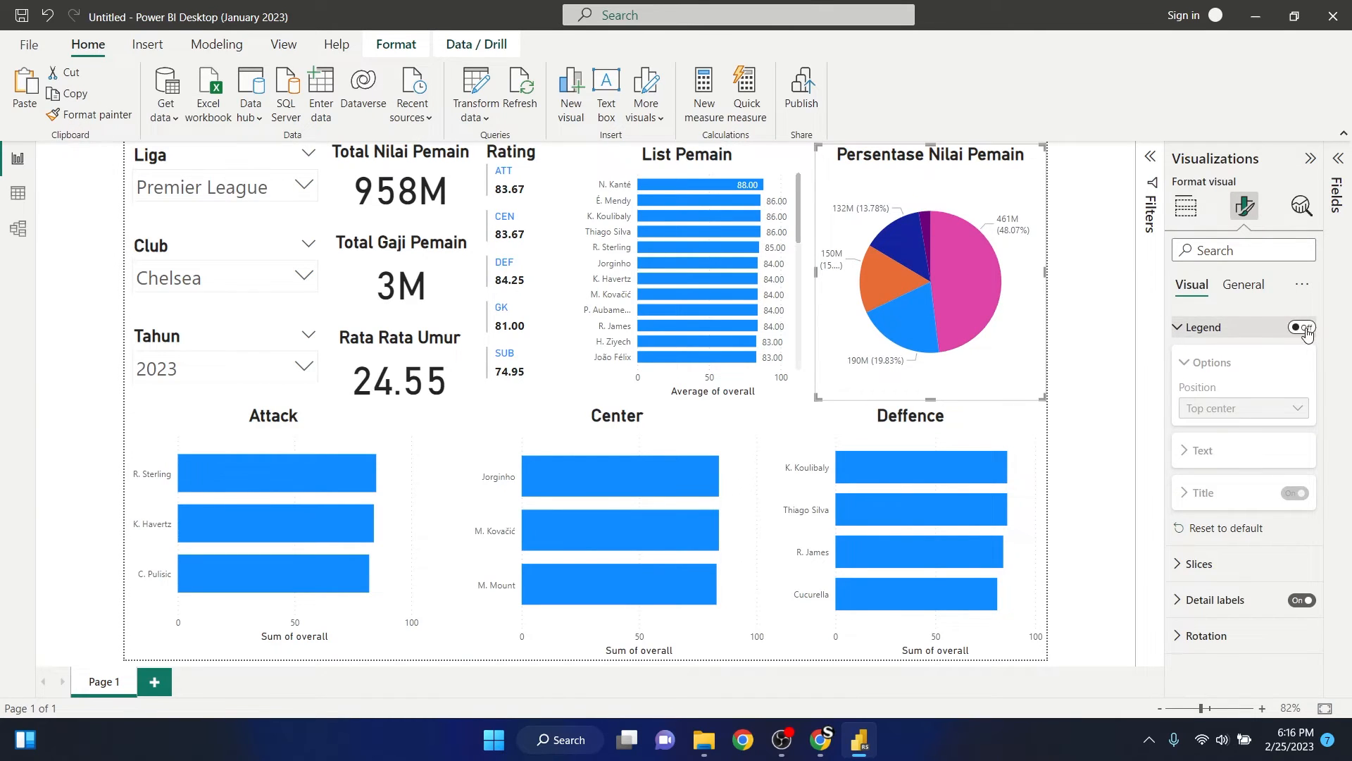
{"action": "left_click", "coordinate": [1304, 328]}
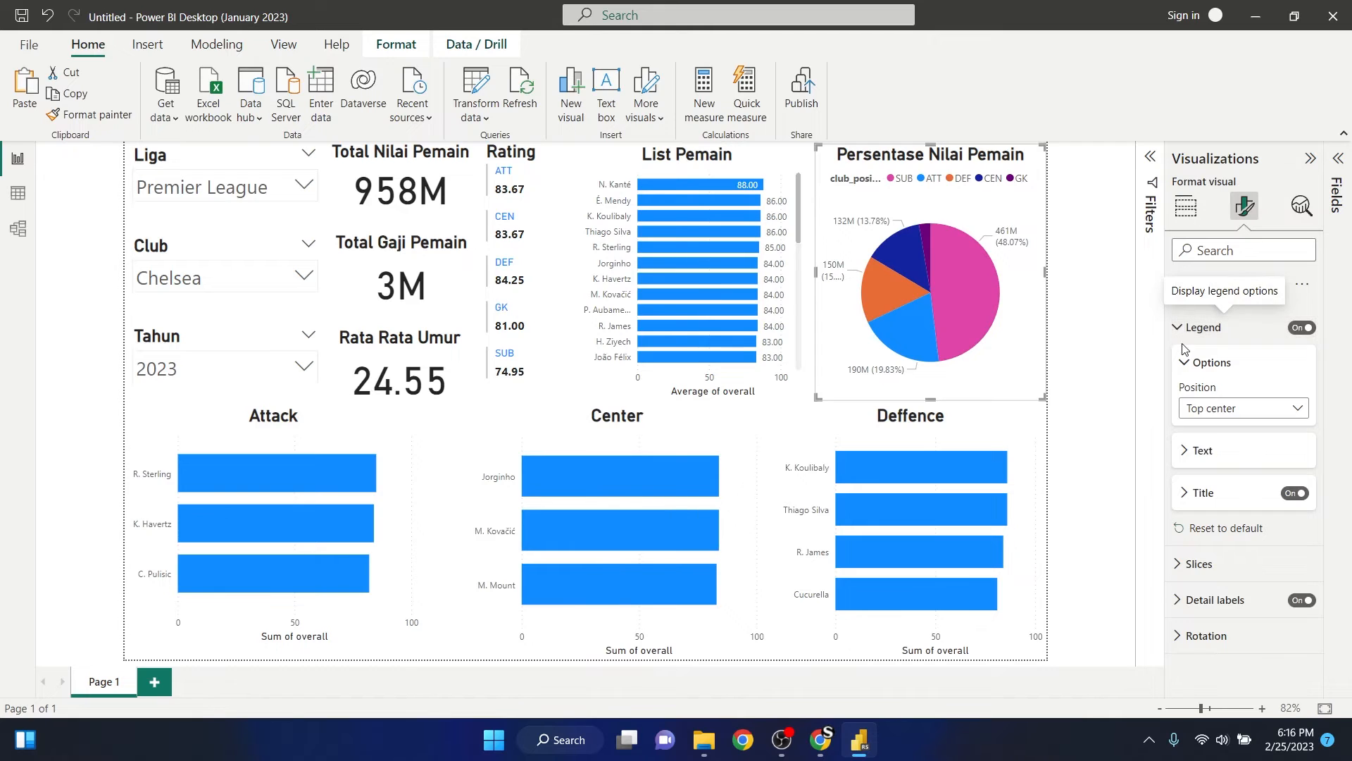
{"action": "left_click", "coordinate": [1298, 494]}
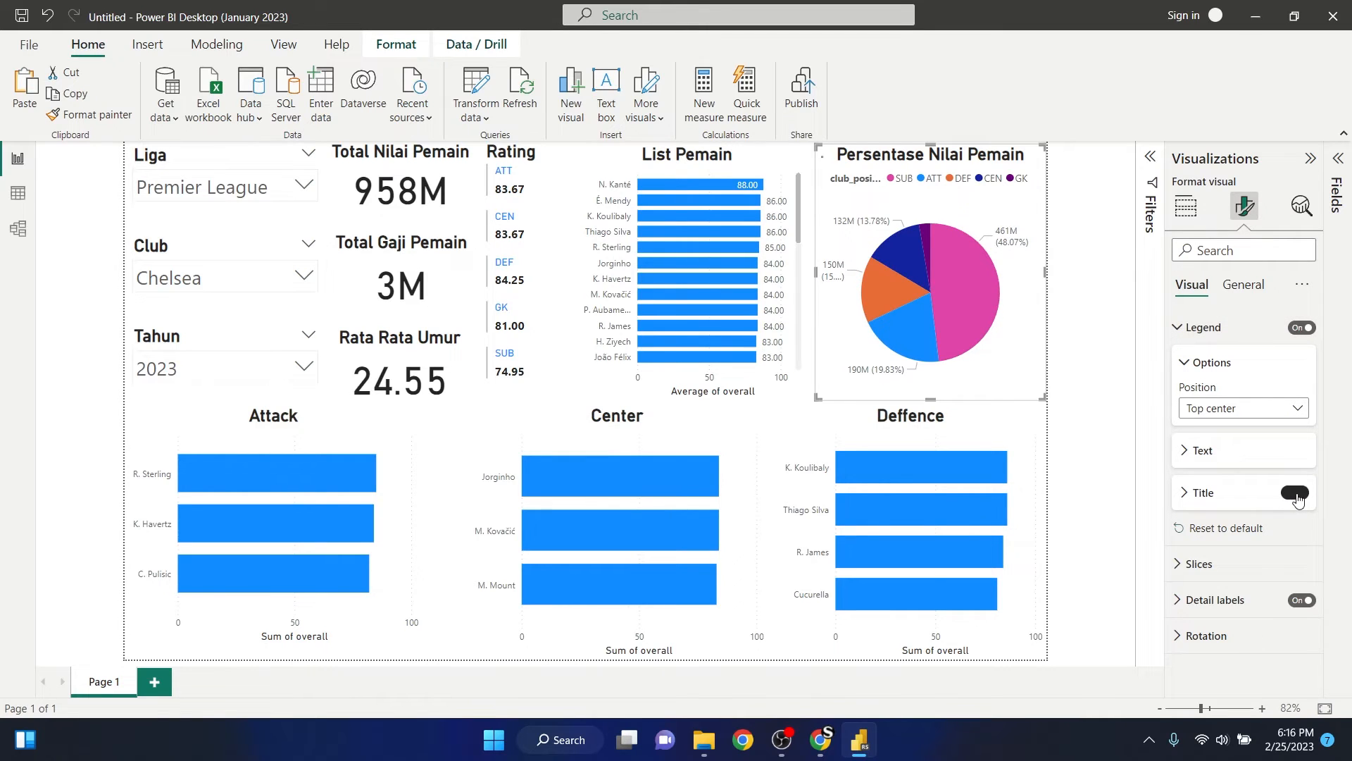
{"action": "left_click", "coordinate": [1062, 300]}
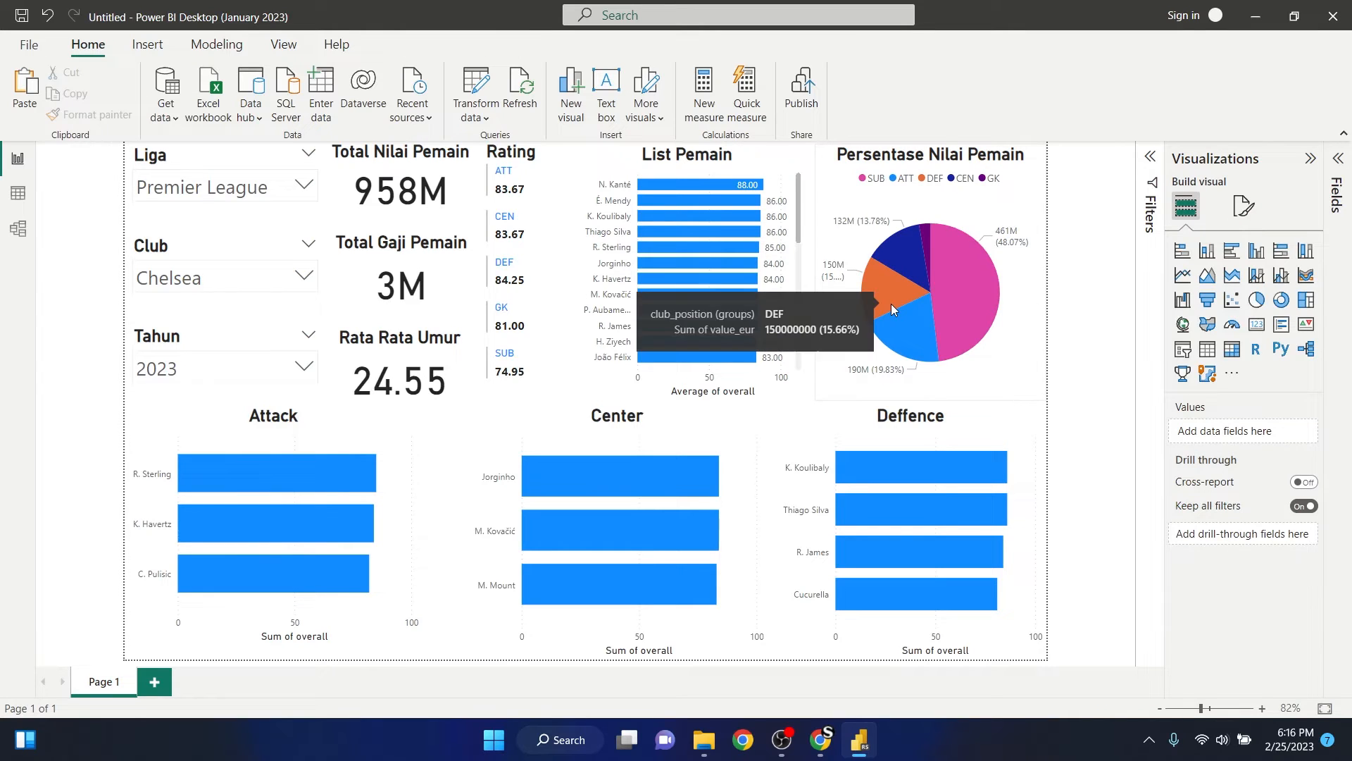
- Center the Rating card's title horizontally
{"action": "left_click", "coordinate": [534, 165]}
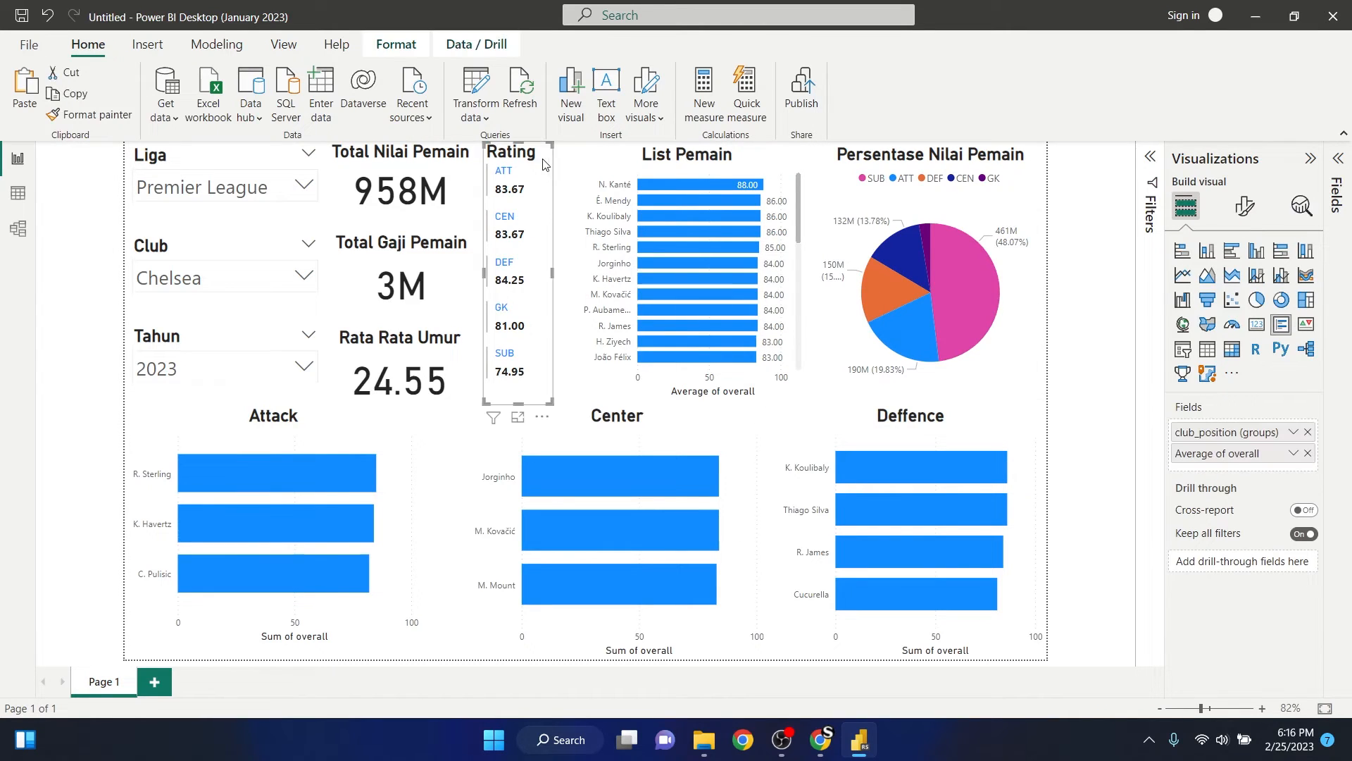
{"action": "left_click", "coordinate": [1245, 205]}
{"action": "left_click", "coordinate": [1244, 285]}
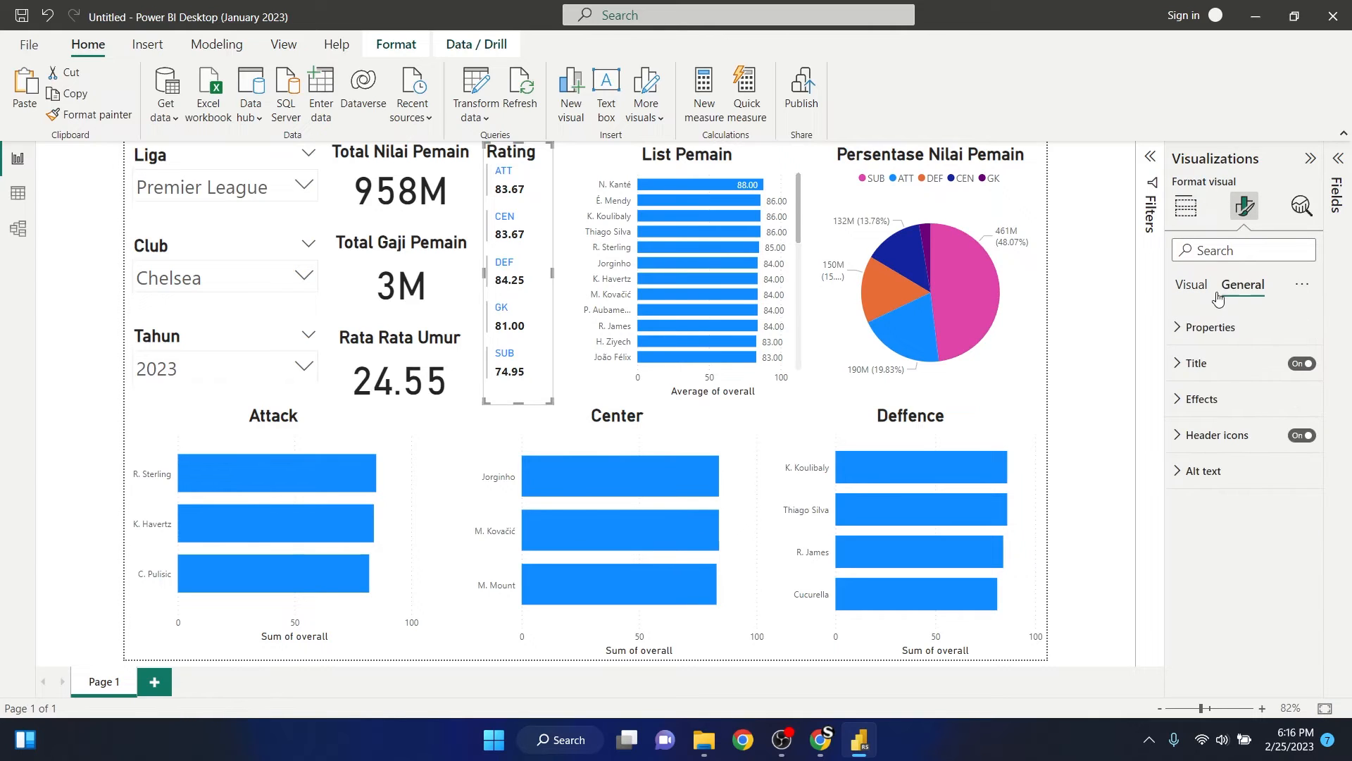
{"action": "left_click", "coordinate": [1181, 365]}
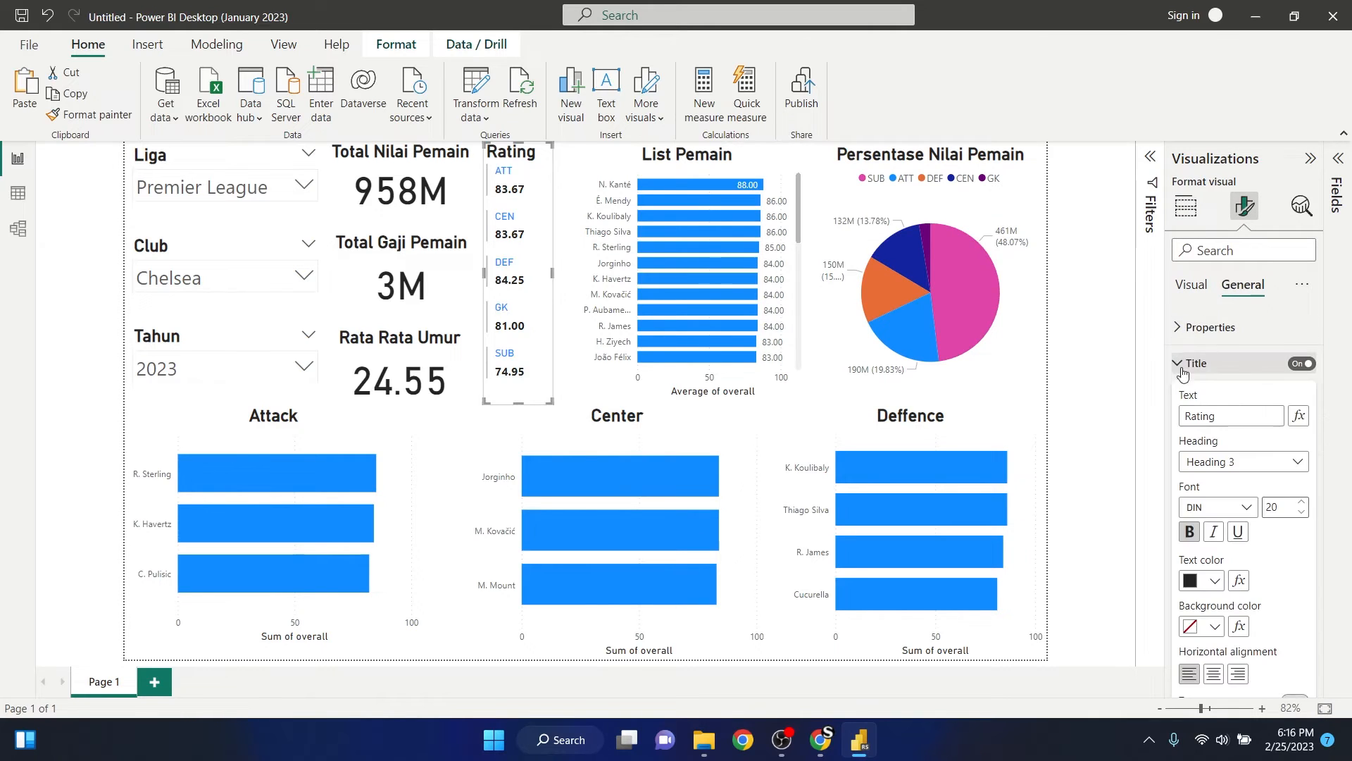
{"action": "left_click", "coordinate": [1213, 674]}
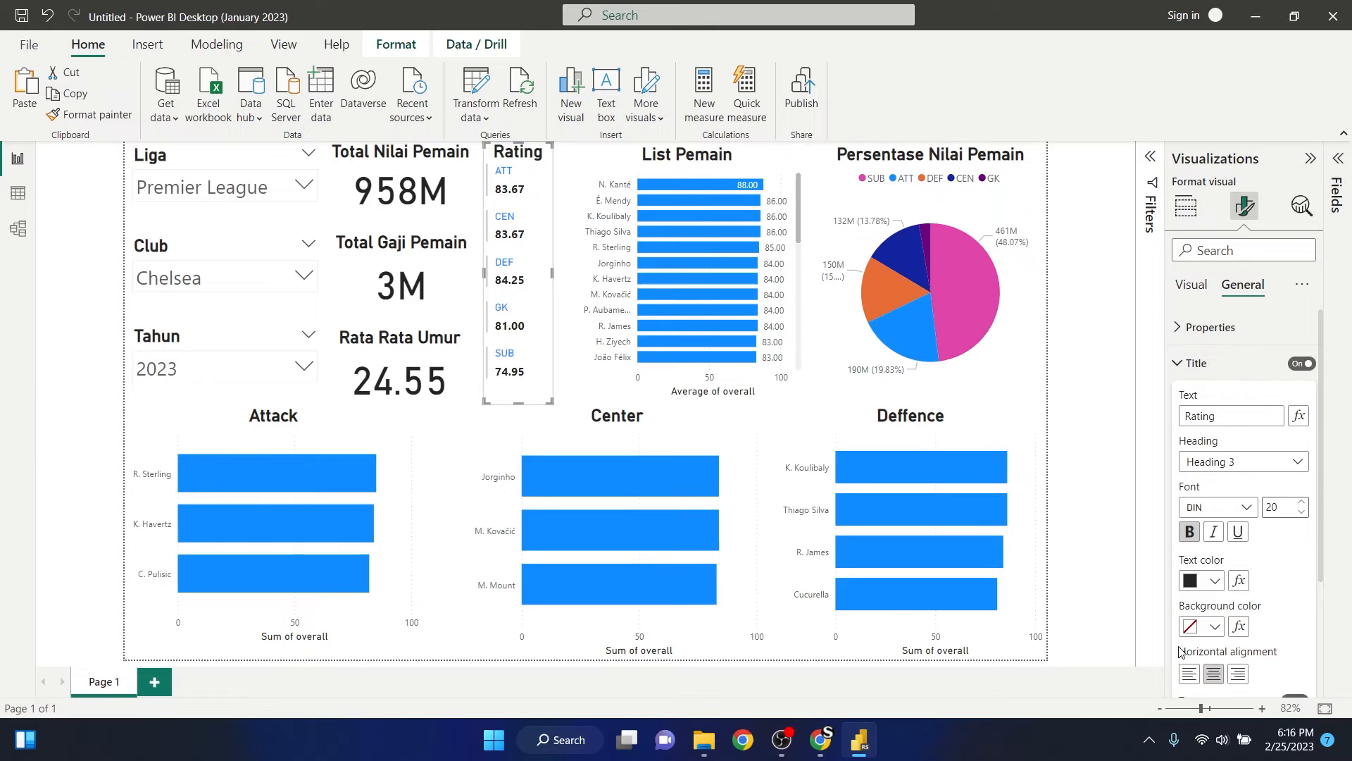
{"action": "left_click", "coordinate": [1090, 434]}
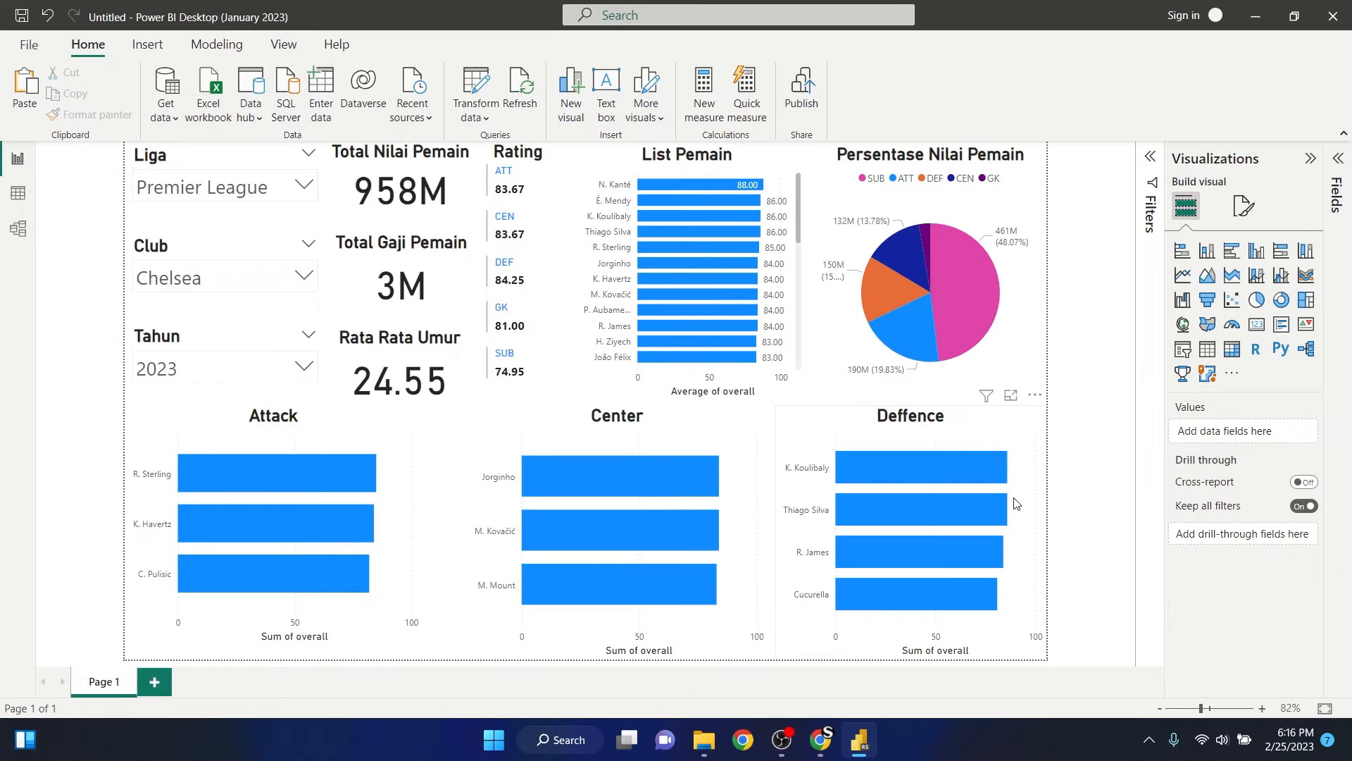
- Switch to Chrome, open the Color Hunt palette with #4D455D, #E96479, #F5E9CF and #7DB9B6, and copy the #4D455D colour code
{"action": "left_click", "coordinate": [821, 737]}
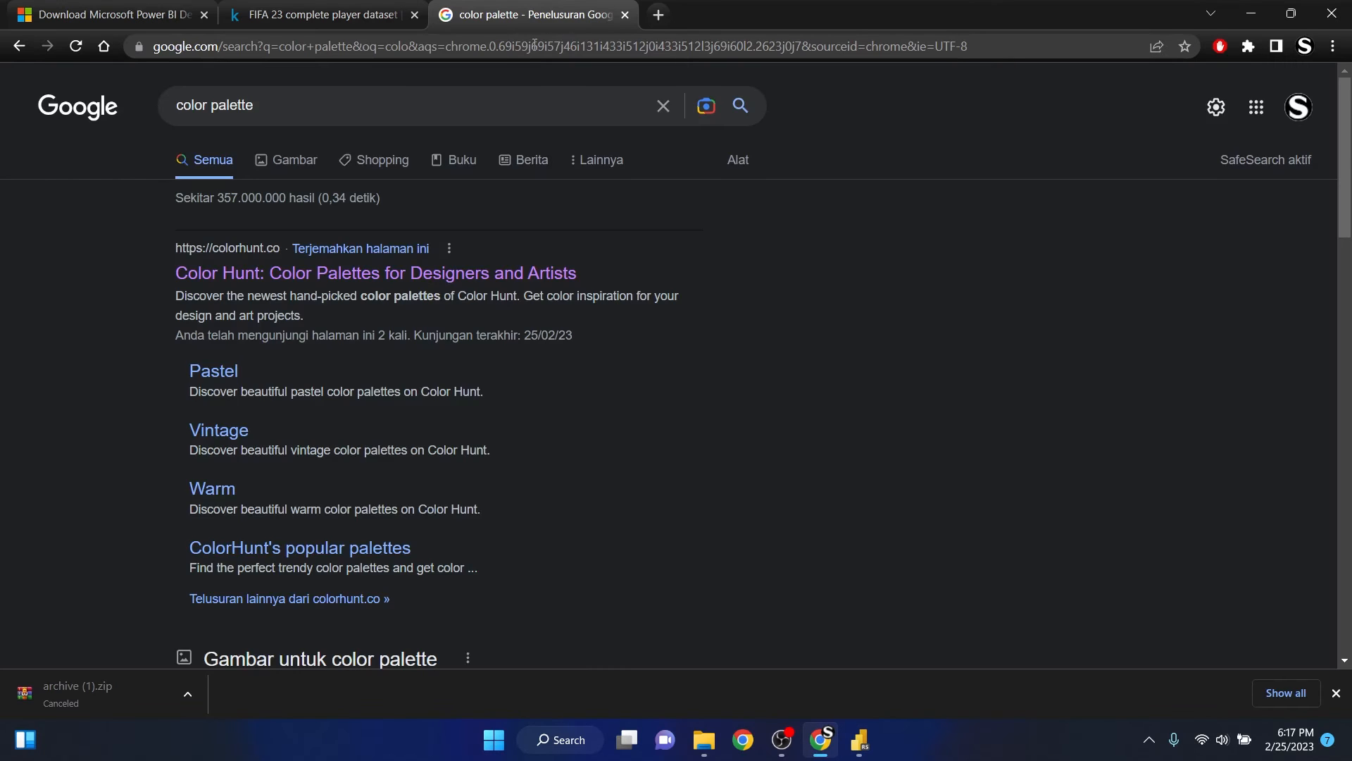
{"action": "left_click", "coordinate": [278, 275]}
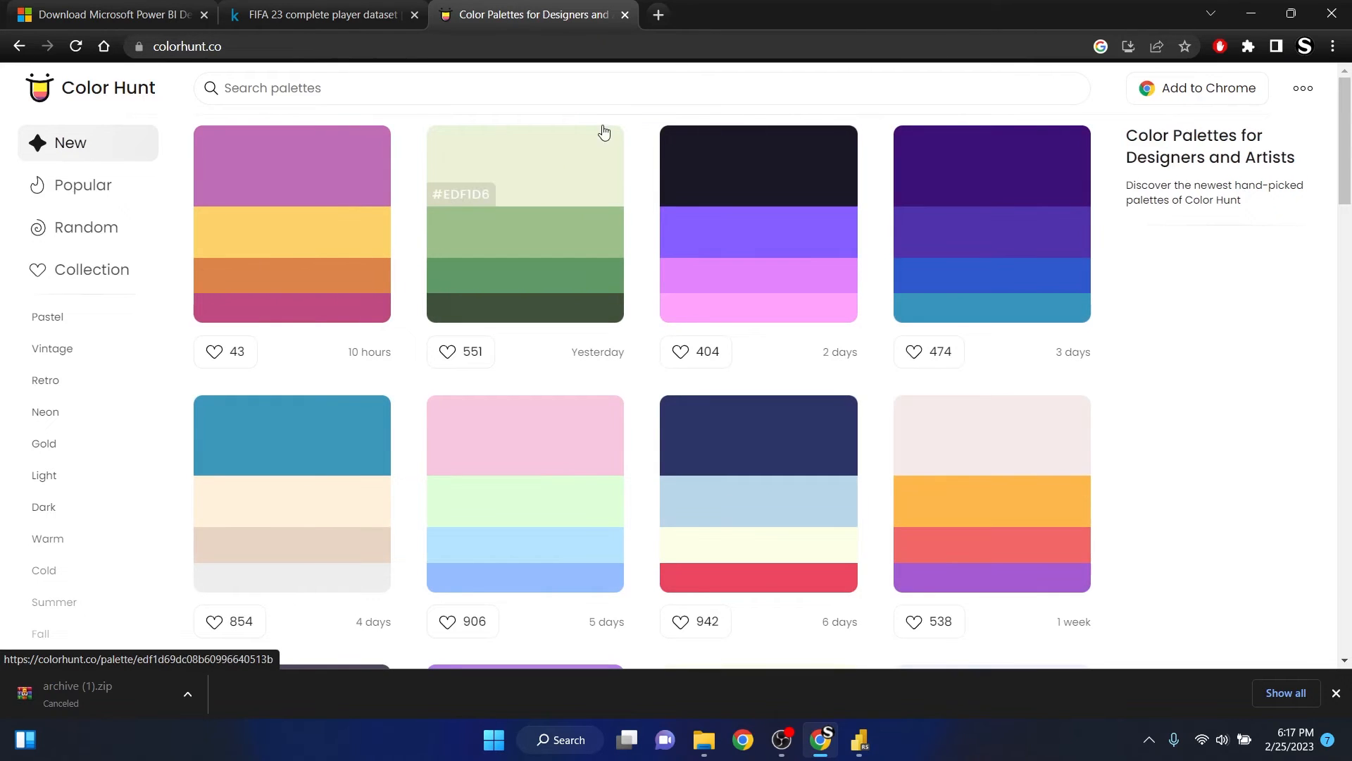
{"action": "scroll", "coordinate": [561, 239], "scroll_direction": "down", "scroll_amount": 5}
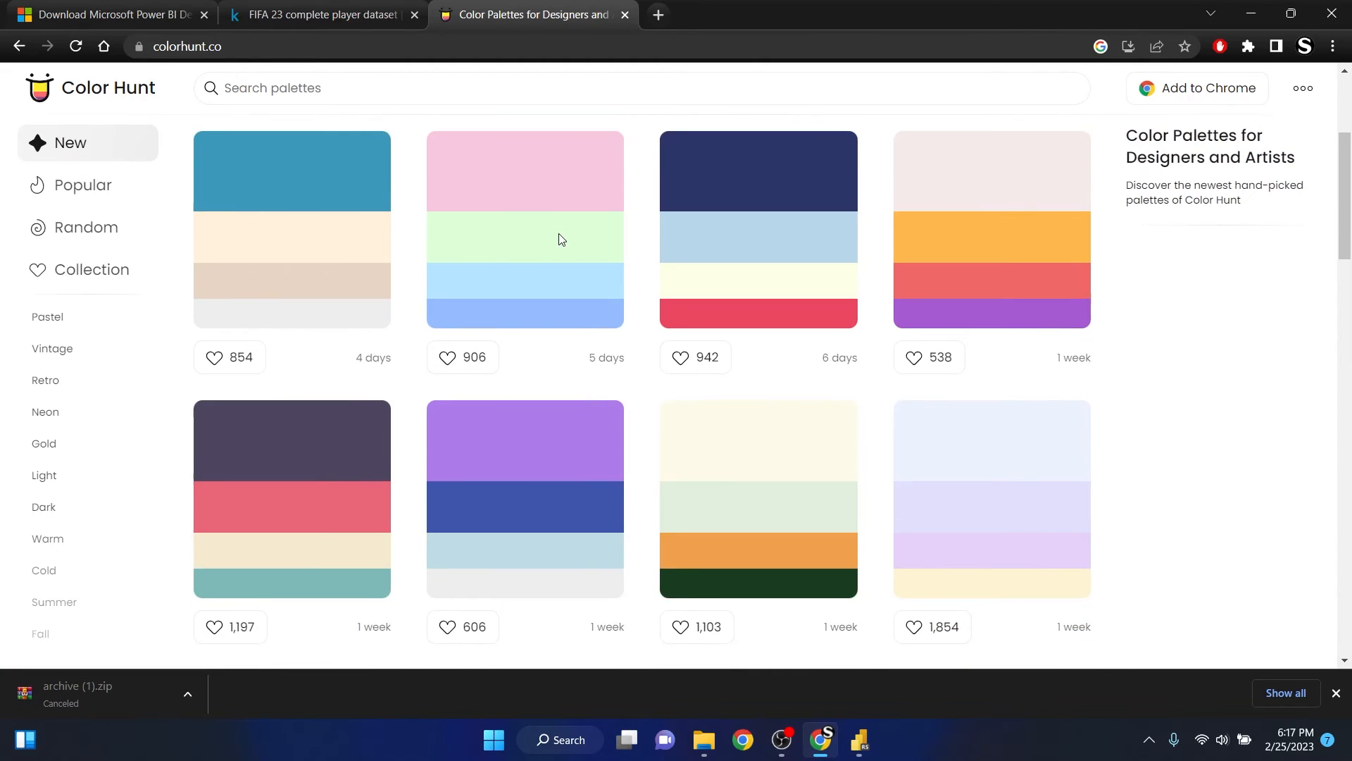
{"action": "scroll", "coordinate": [561, 240], "scroll_direction": "down", "scroll_amount": 1}
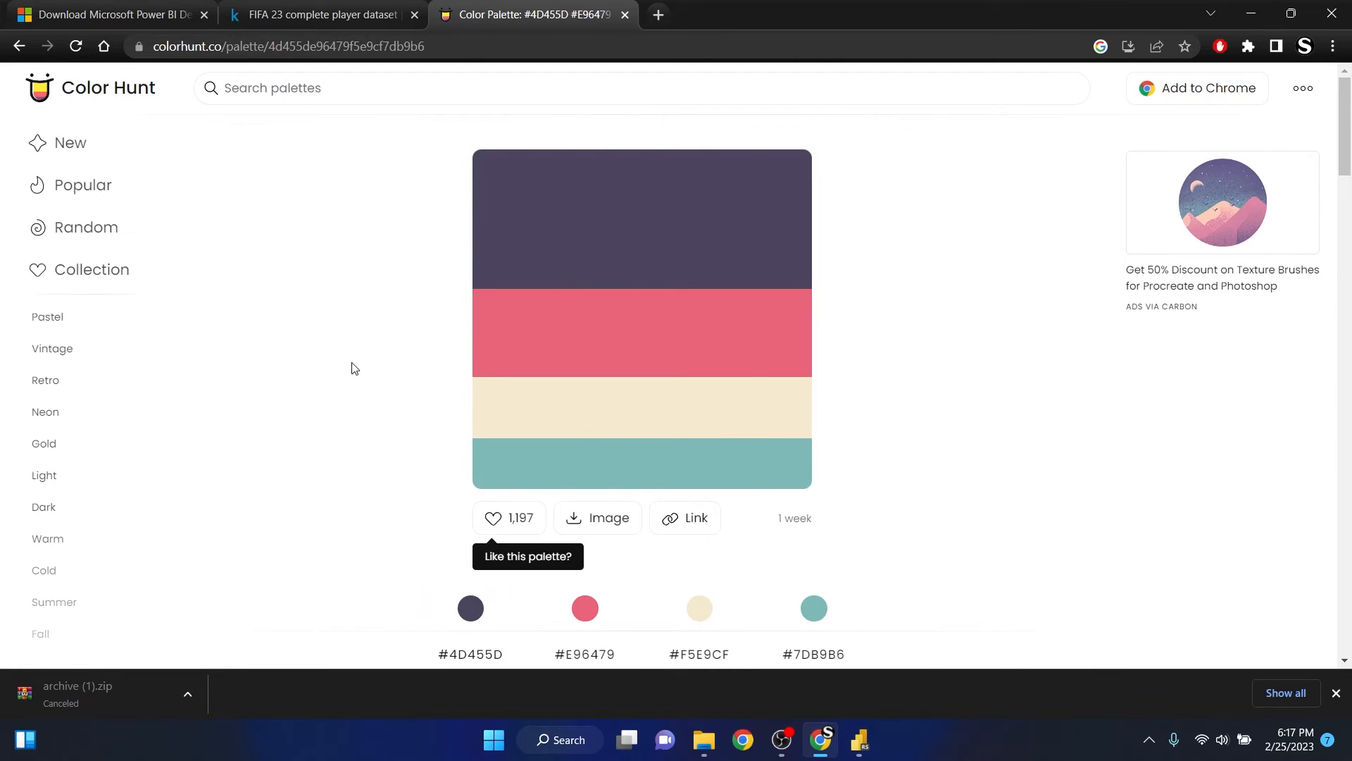
{"action": "scroll", "coordinate": [468, 317], "scroll_direction": "down", "scroll_amount": 1}
{"action": "scroll", "coordinate": [426, 342], "scroll_direction": "up", "scroll_amount": 1}
{"action": "left_click", "coordinate": [528, 280]}
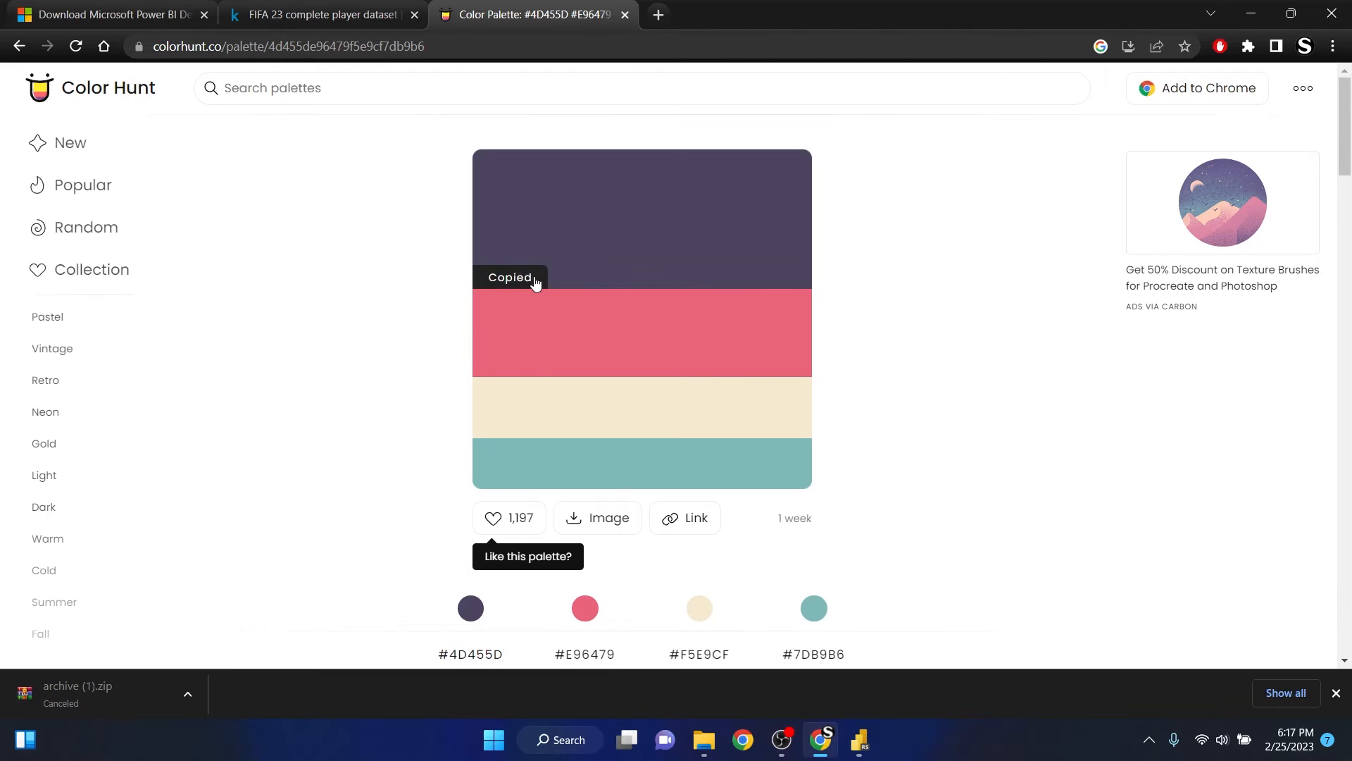
- Switch back to Power BI and set the Center chart's default bar colour to the copied hex value #4D455D
{"action": "left_click", "coordinate": [862, 736]}
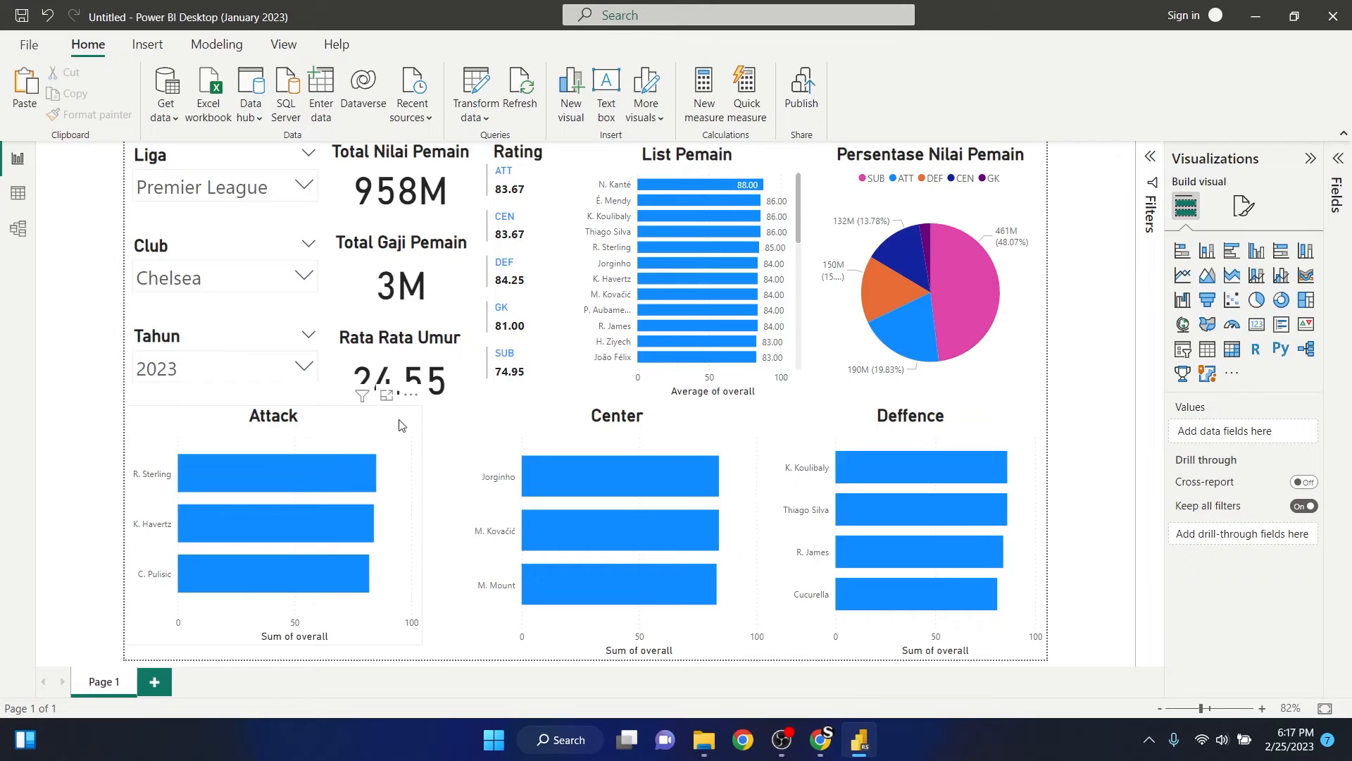
{"action": "left_click", "coordinate": [556, 426]}
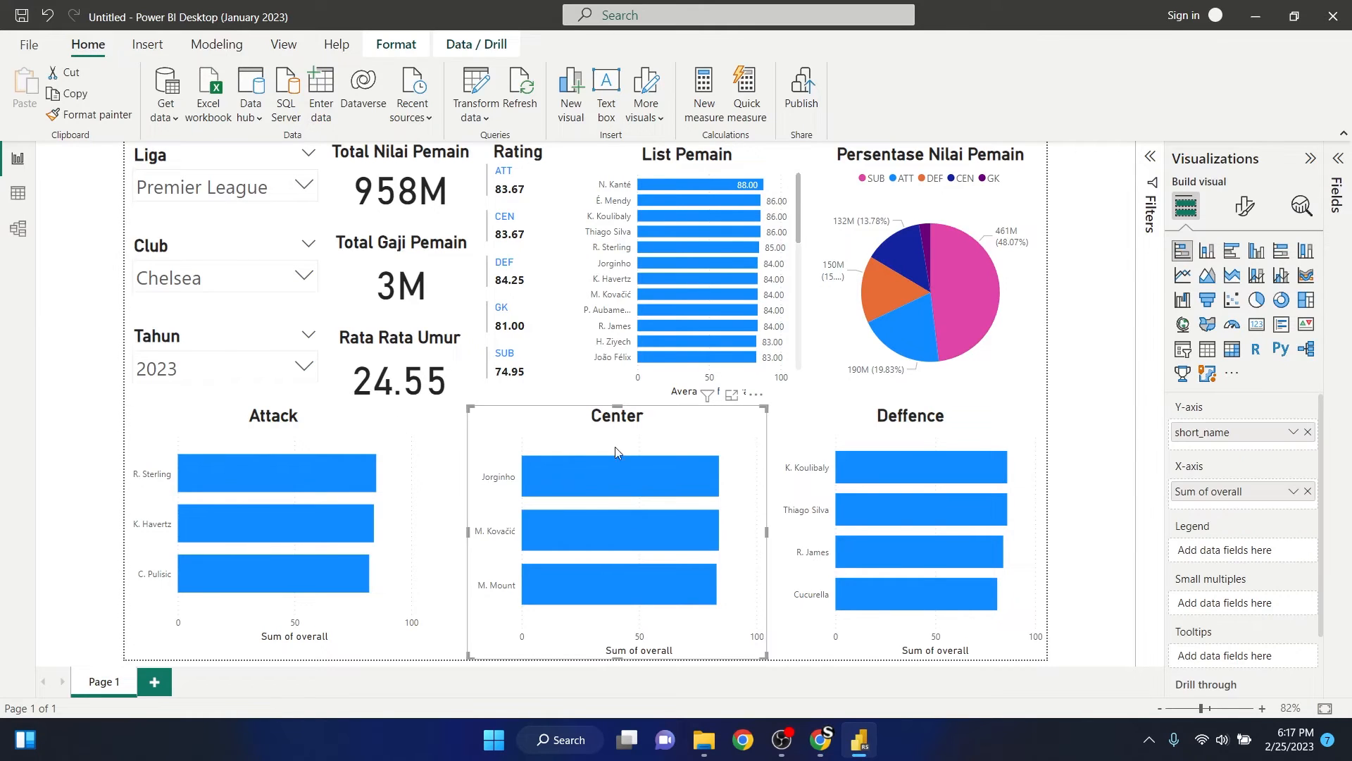
{"action": "left_click", "coordinate": [1244, 212]}
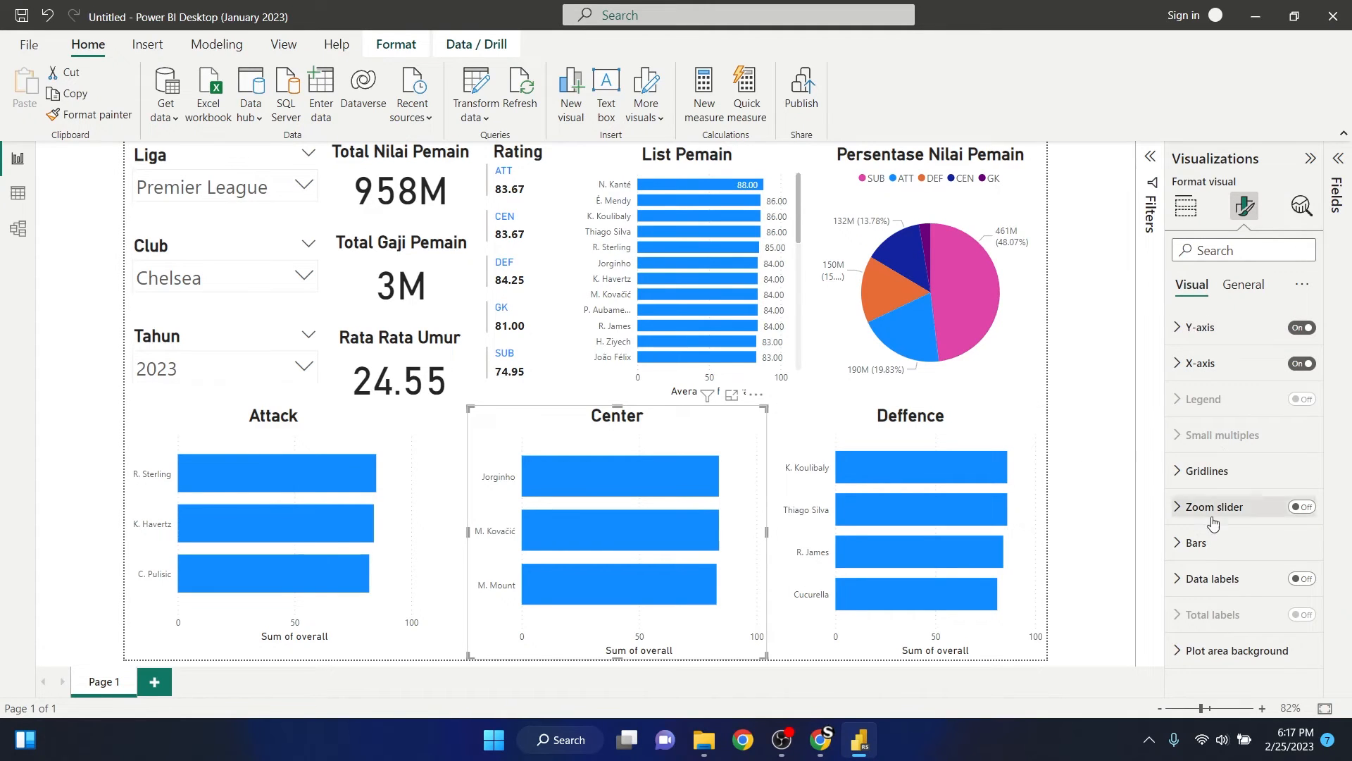
{"action": "left_click", "coordinate": [1191, 542]}
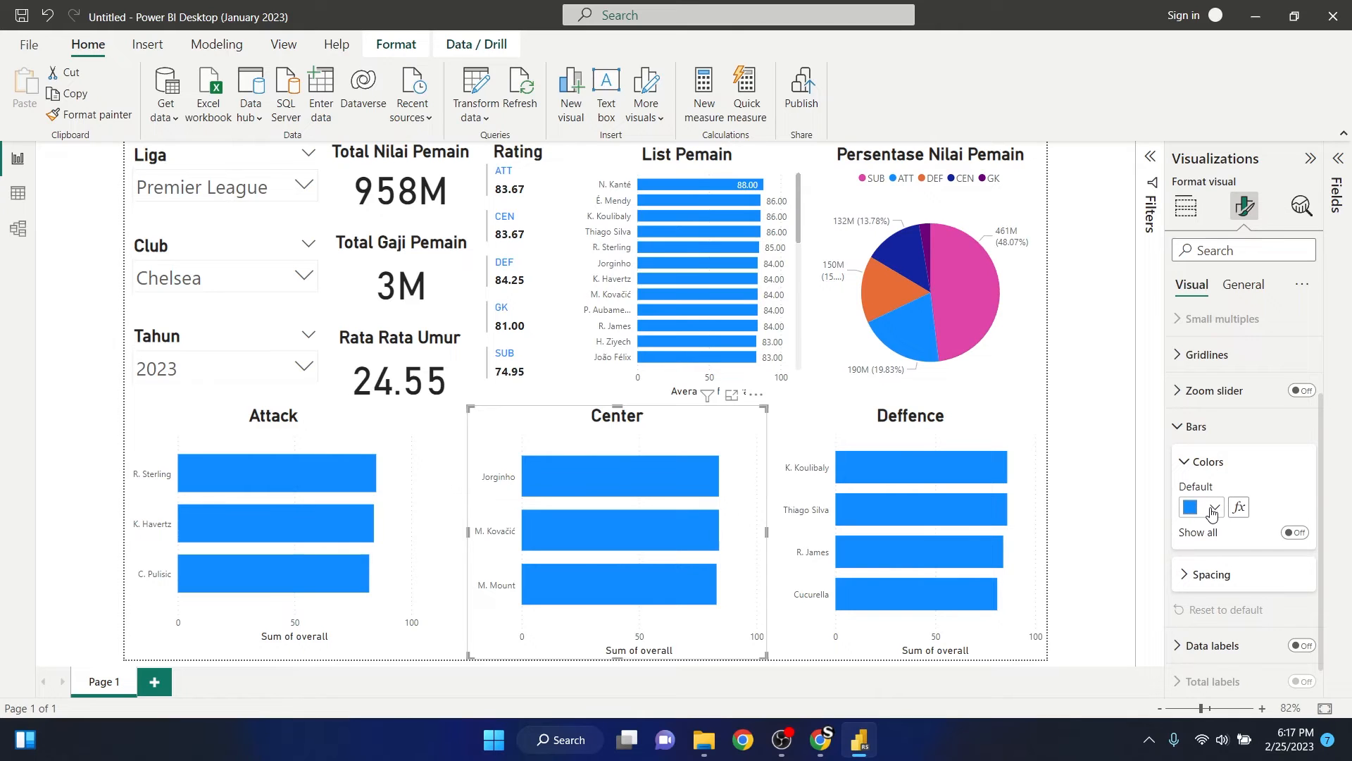
{"action": "left_click", "coordinate": [1215, 515]}
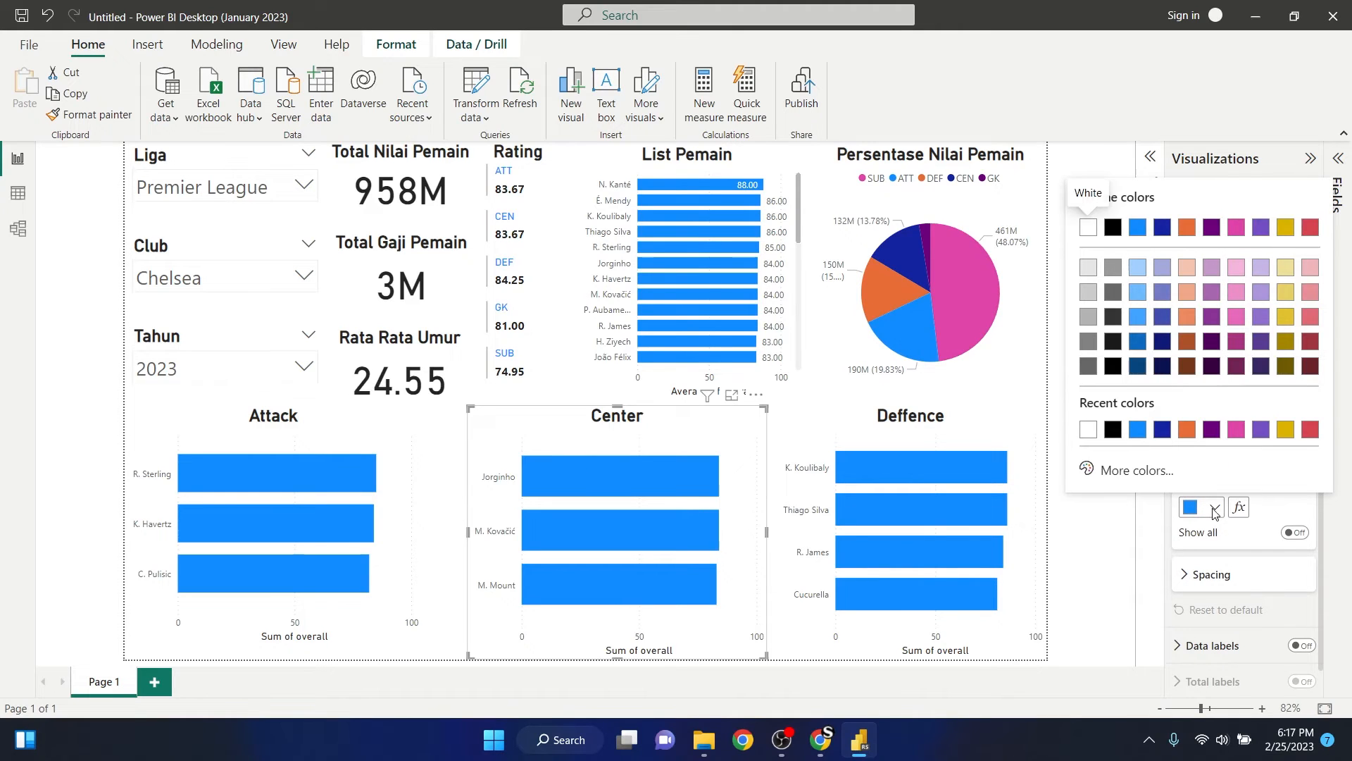
{"action": "left_click", "coordinate": [1117, 480]}
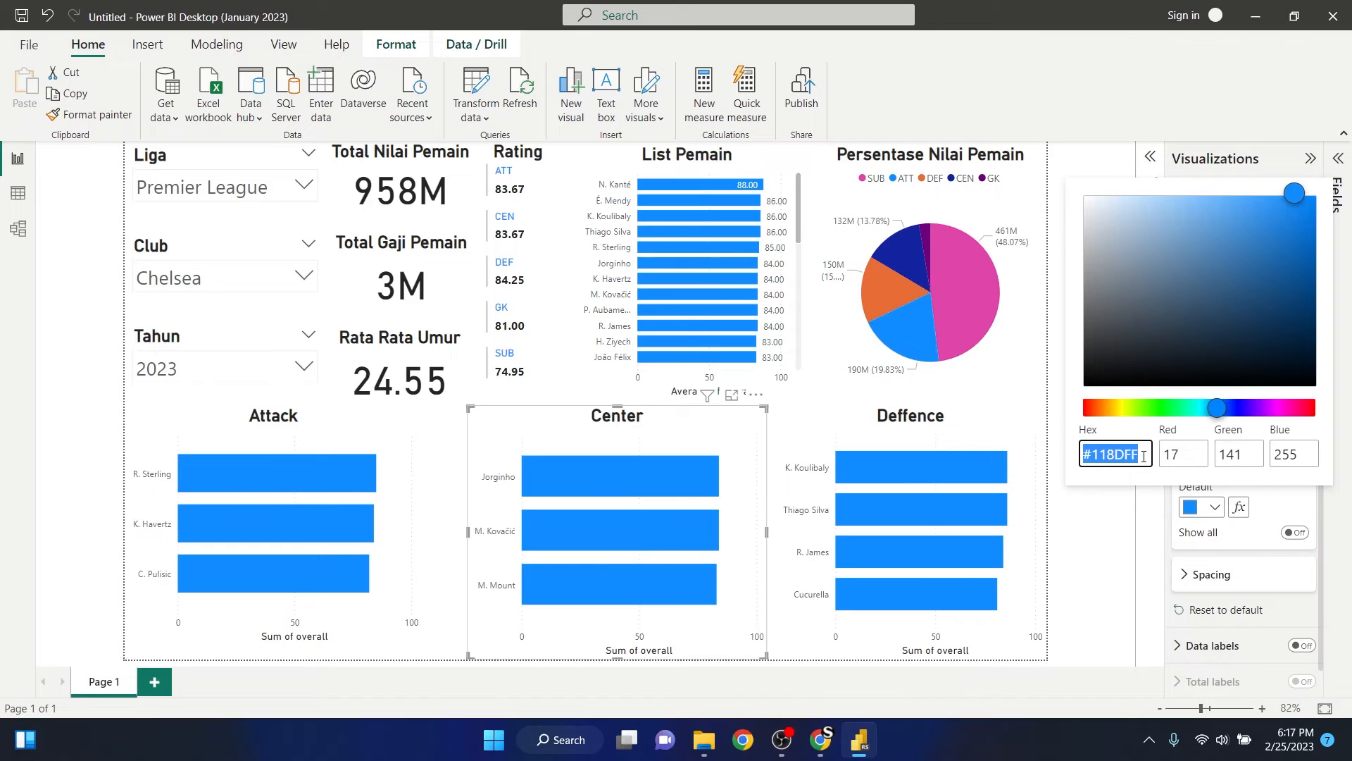
{"action": "key", "text": "ctrl+v"}
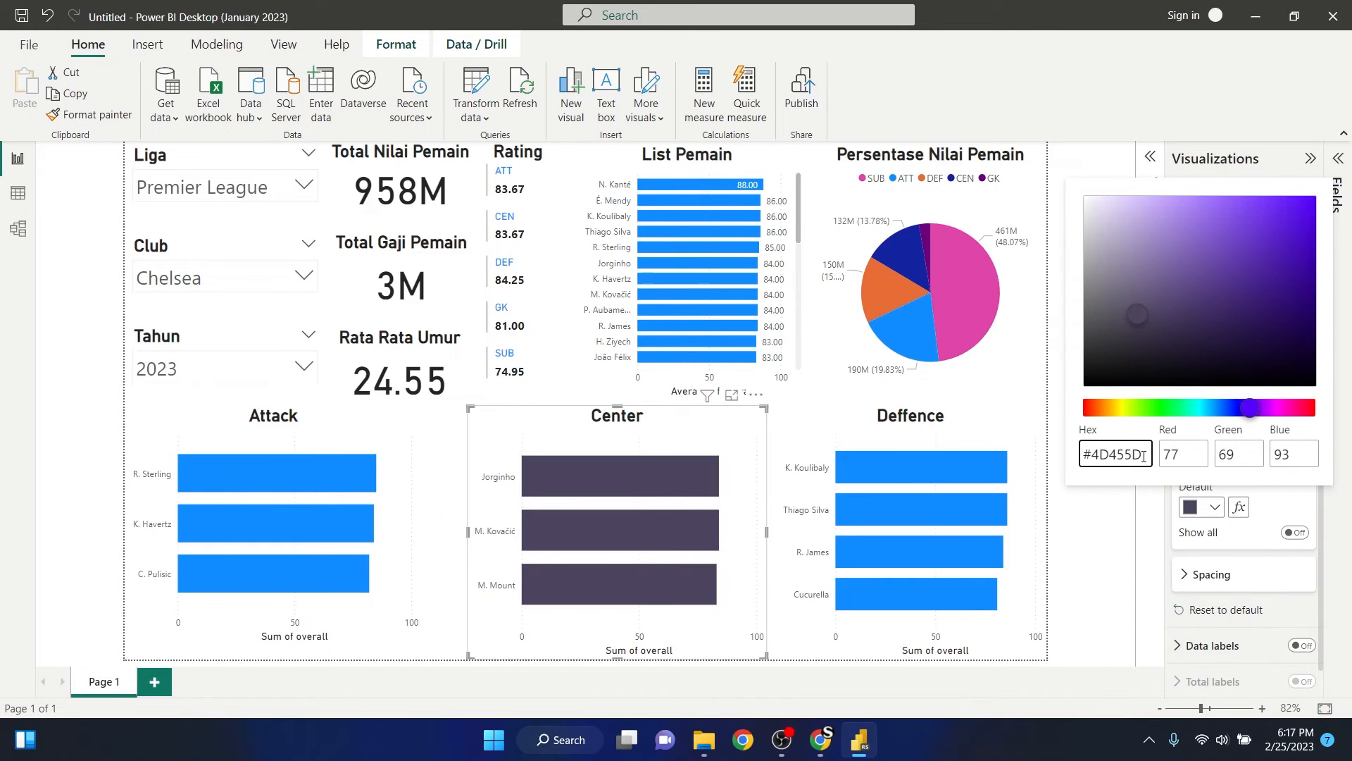
{"action": "left_click", "coordinate": [1083, 530]}
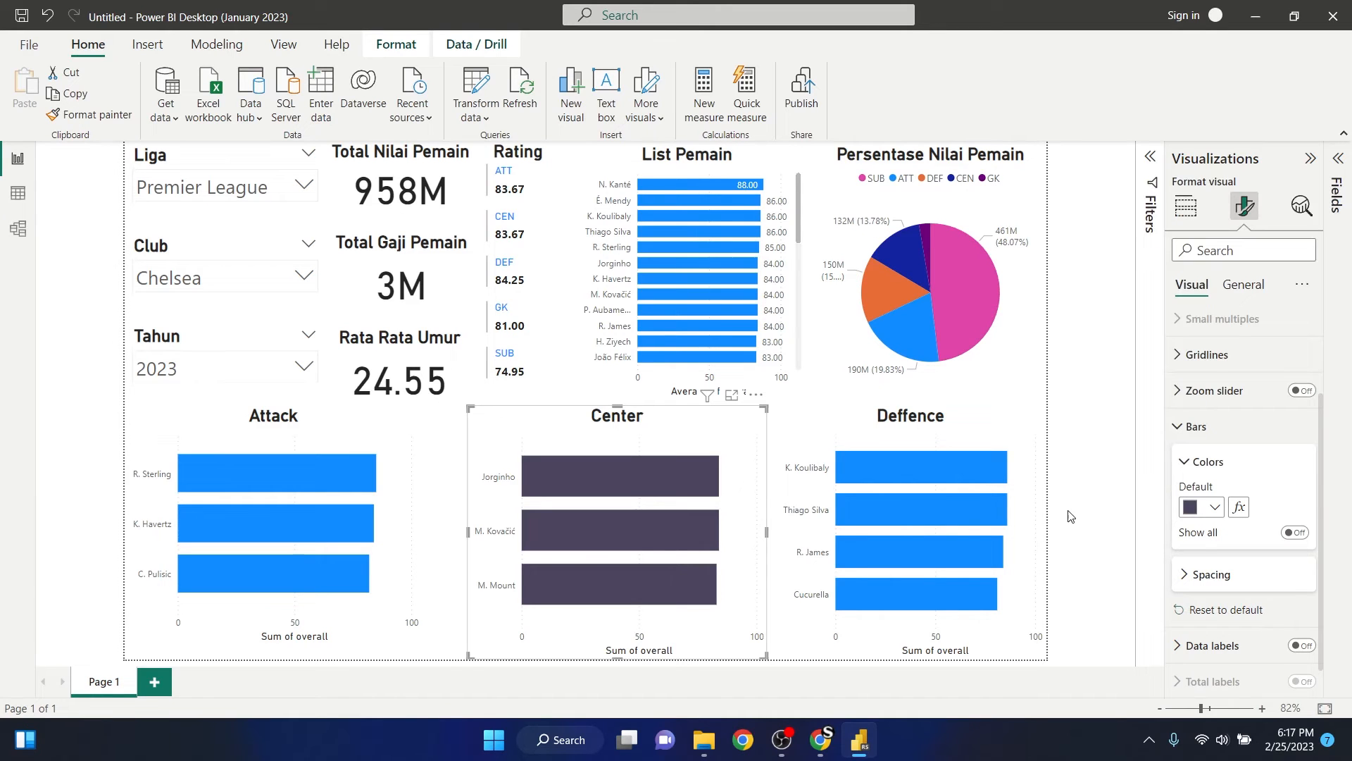
- Switch to Chrome, copy #E96479 from the Color Hunt palette, and set it as the Attack chart's default bar colour back in Power BI
{"action": "key", "text": "alt+Tab"}
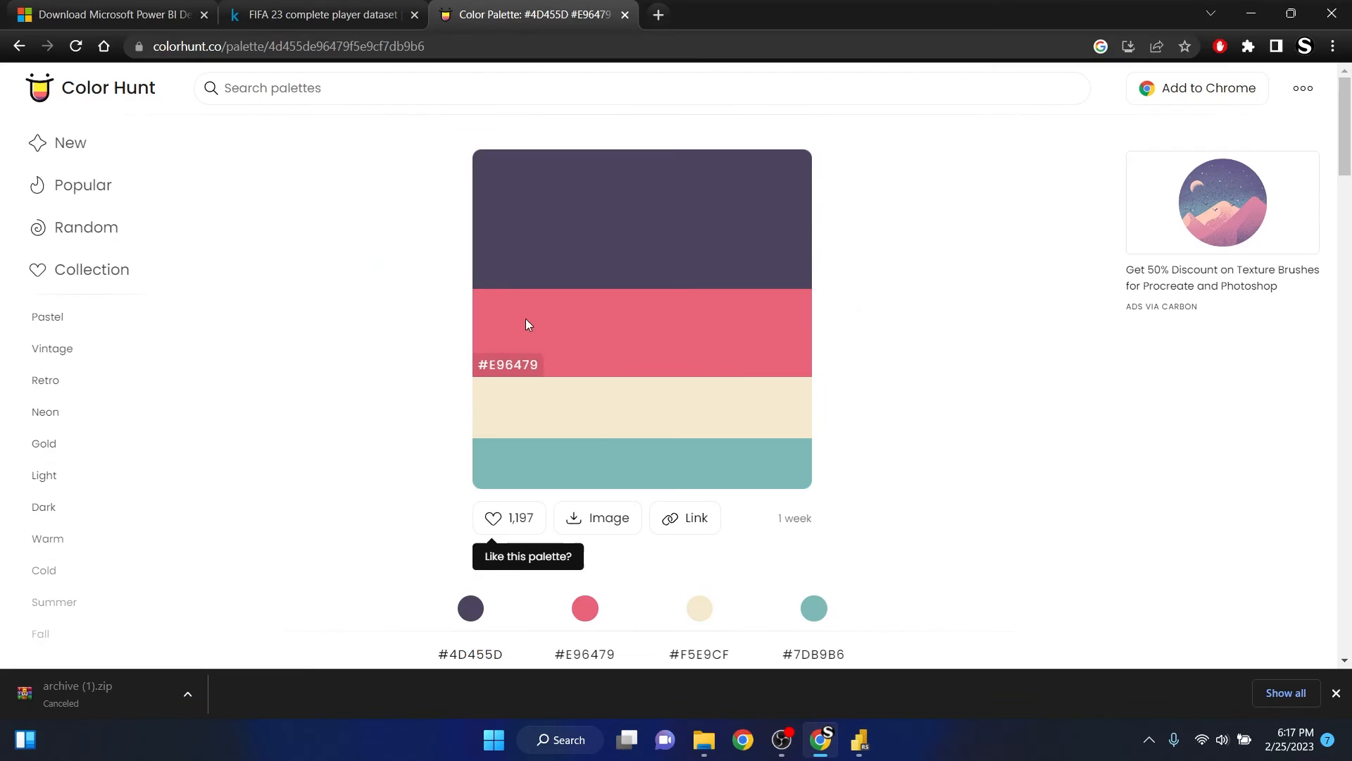
{"action": "left_click", "coordinate": [527, 365]}
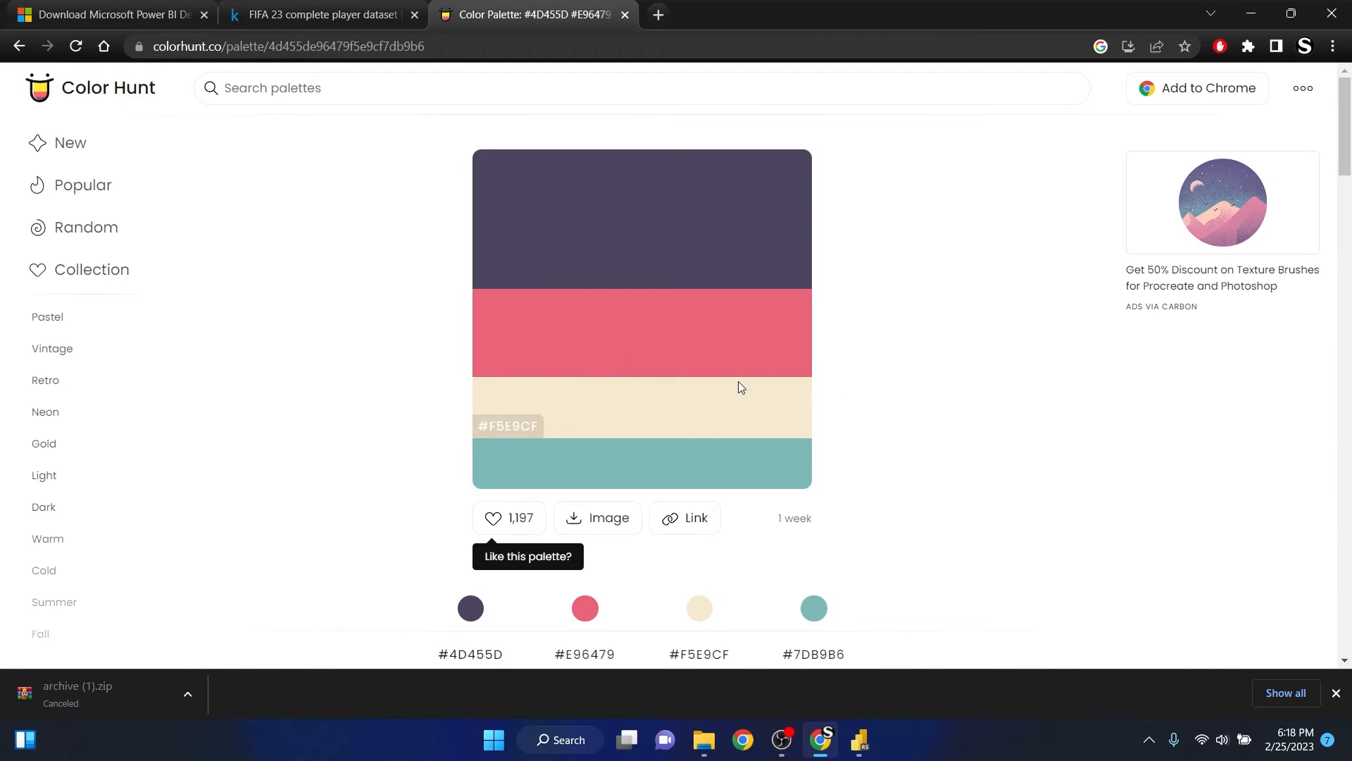
{"action": "key", "text": "alt+Tab"}
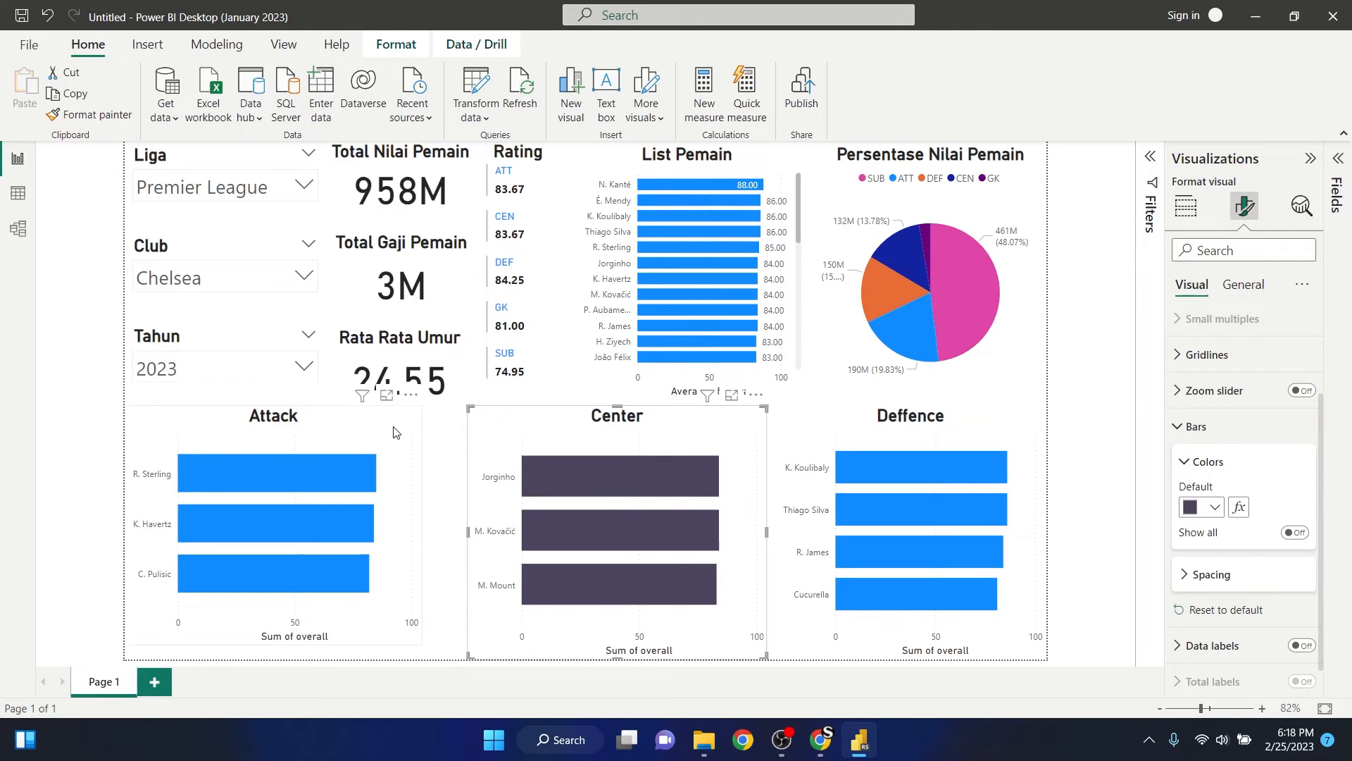
{"action": "left_click", "coordinate": [208, 435]}
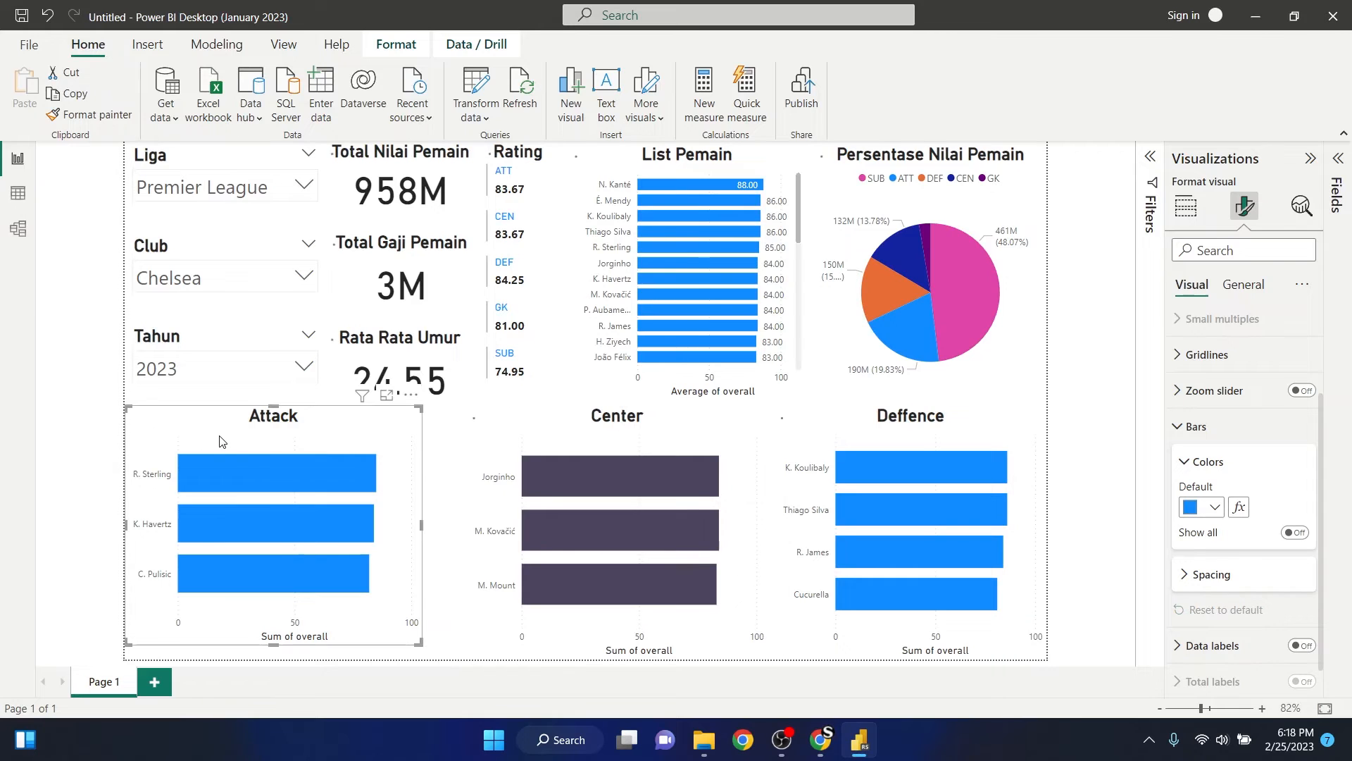
{"action": "left_click", "coordinate": [1213, 508]}
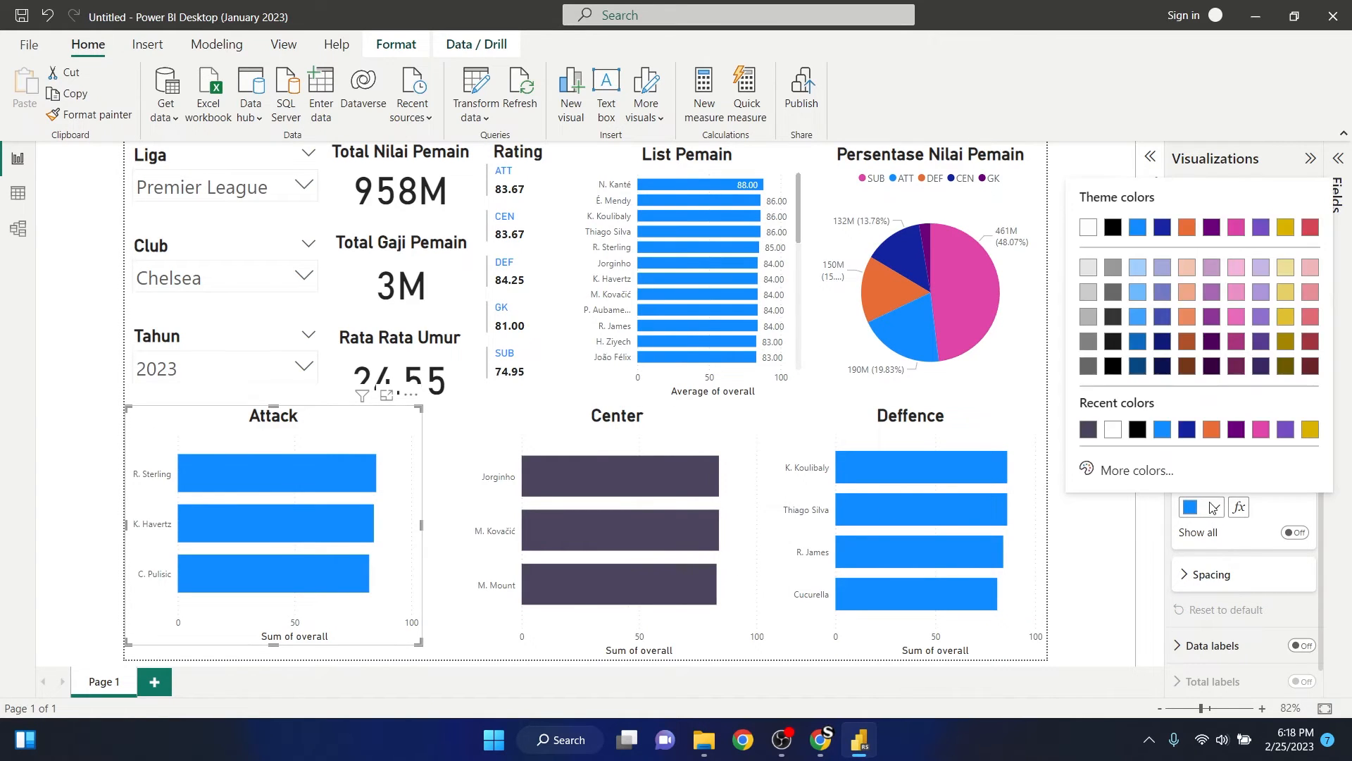
{"action": "left_click", "coordinate": [1125, 472]}
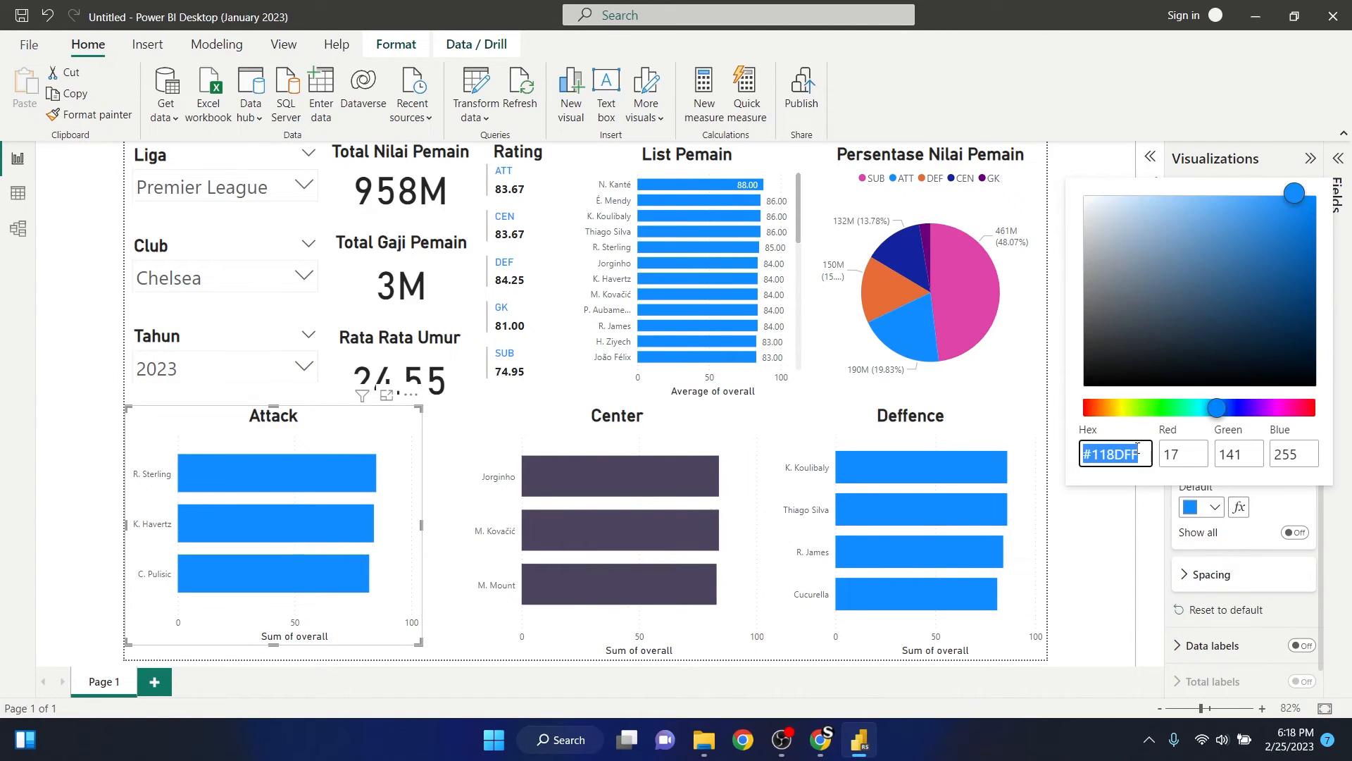
{"action": "type", "text": "#E96479"}
{"action": "left_click", "coordinate": [1100, 542]}
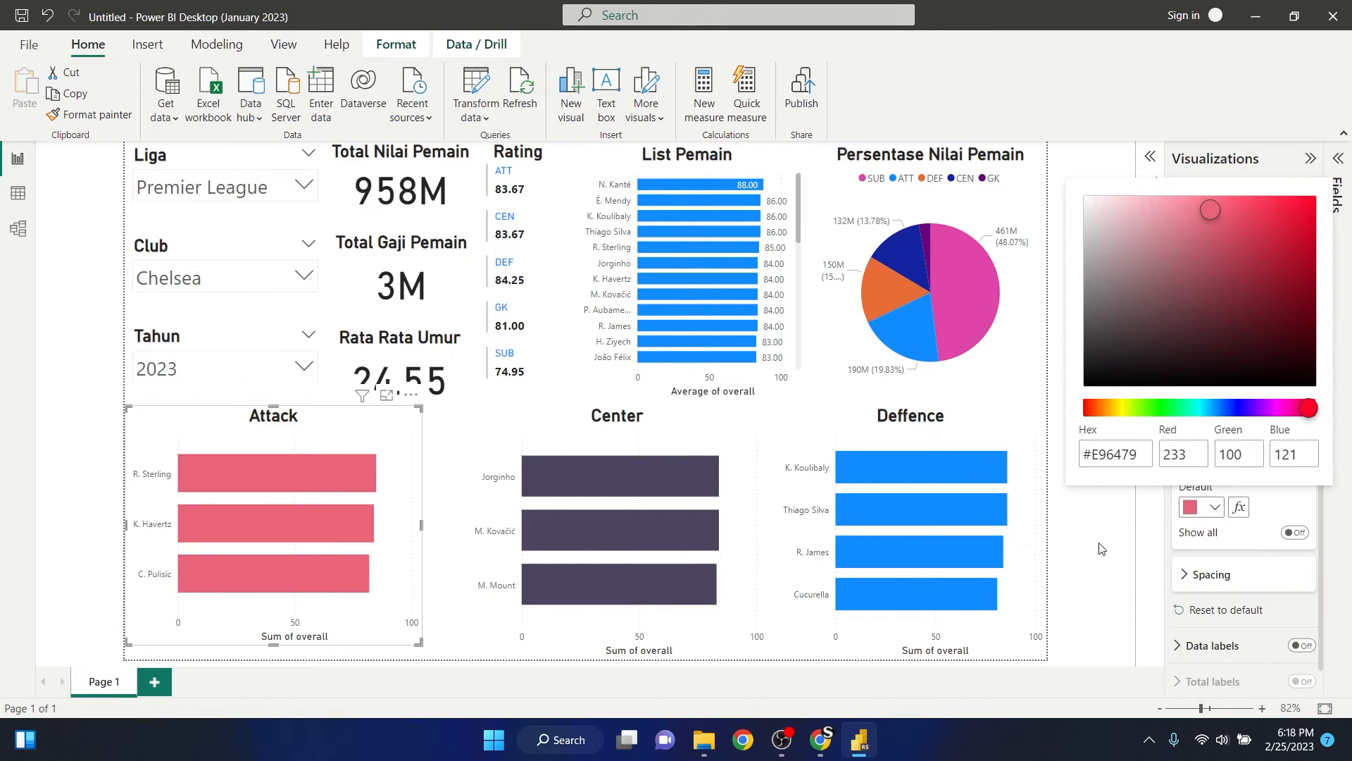
- Copy #F5E9CF from the Color Hunt palette in Chrome and set it as the Deffence chart's default bar colour in Power BI
{"action": "key", "text": "alt+Tab"}
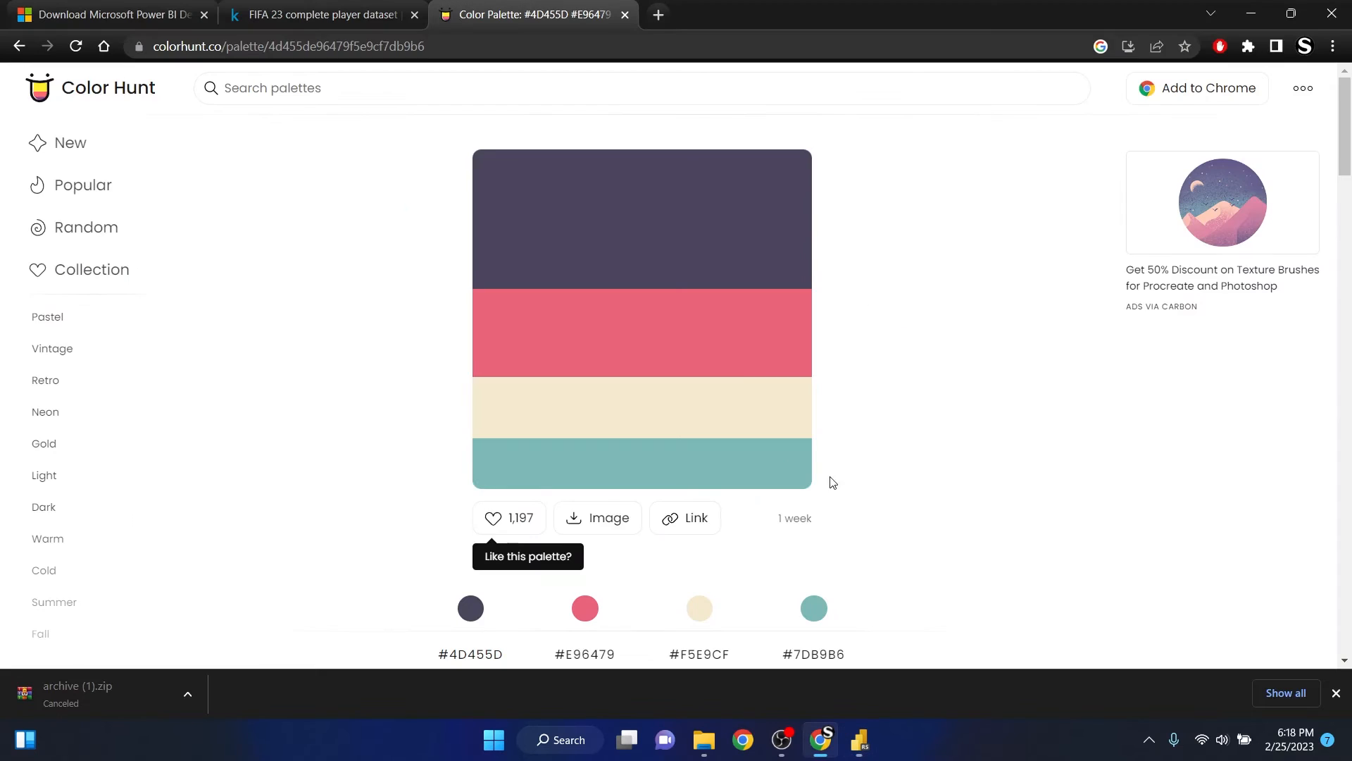
{"action": "left_click", "coordinate": [501, 422]}
{"action": "key", "text": "alt+Tab"}
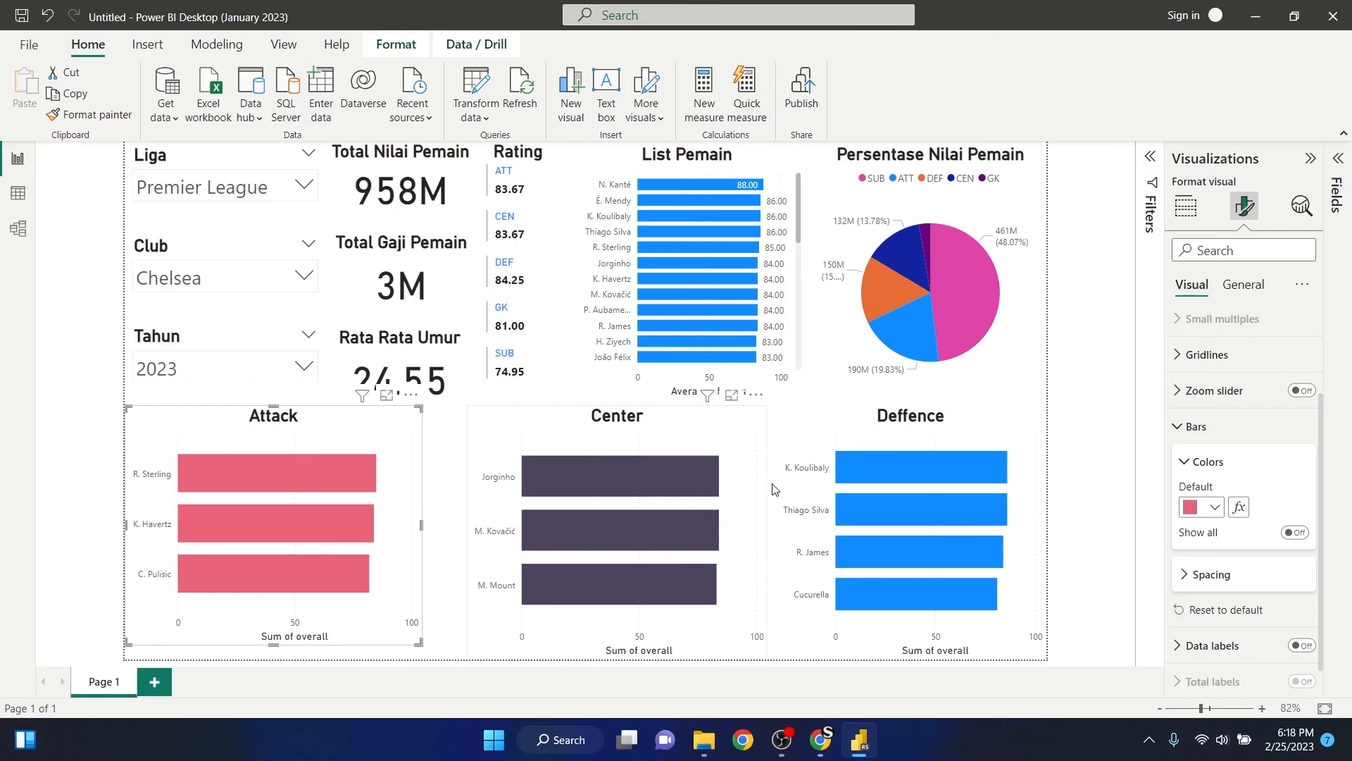
{"action": "left_click", "coordinate": [851, 425]}
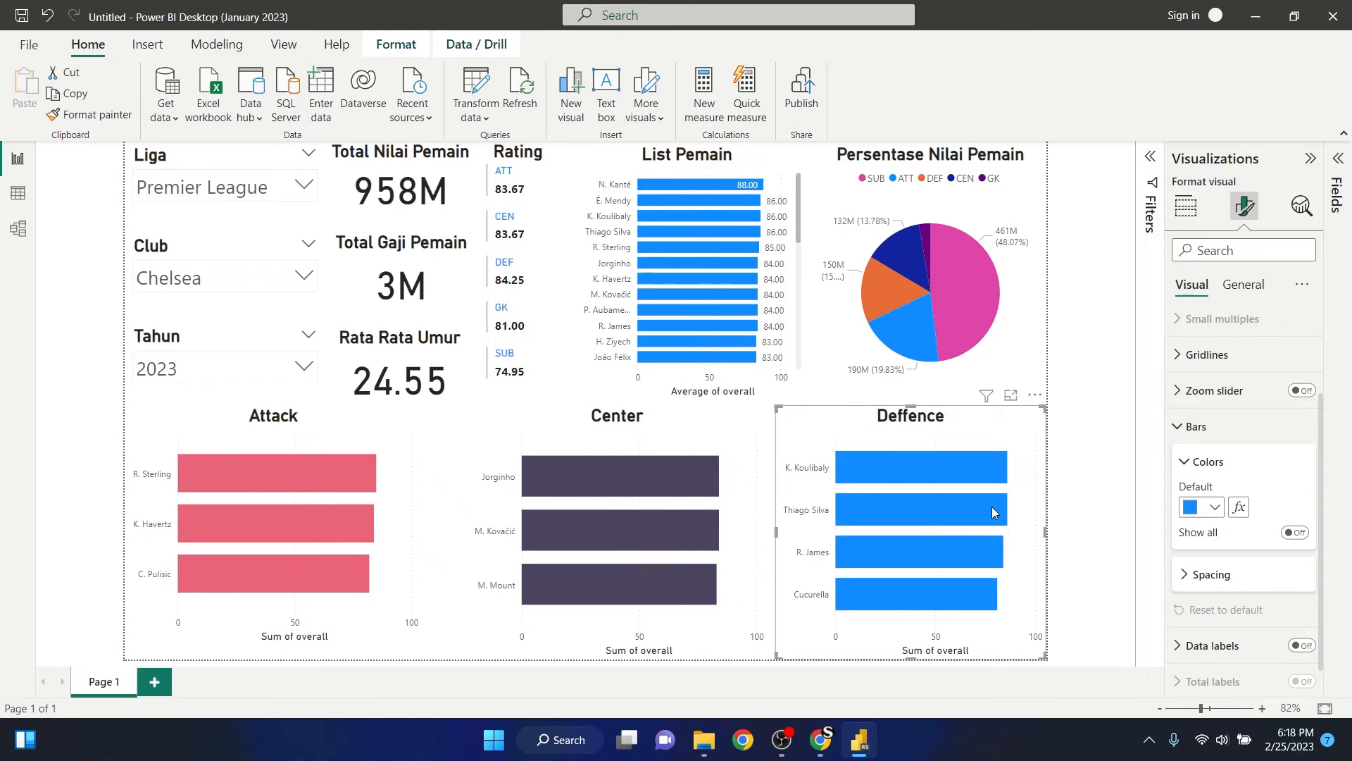
{"action": "left_click", "coordinate": [1215, 508]}
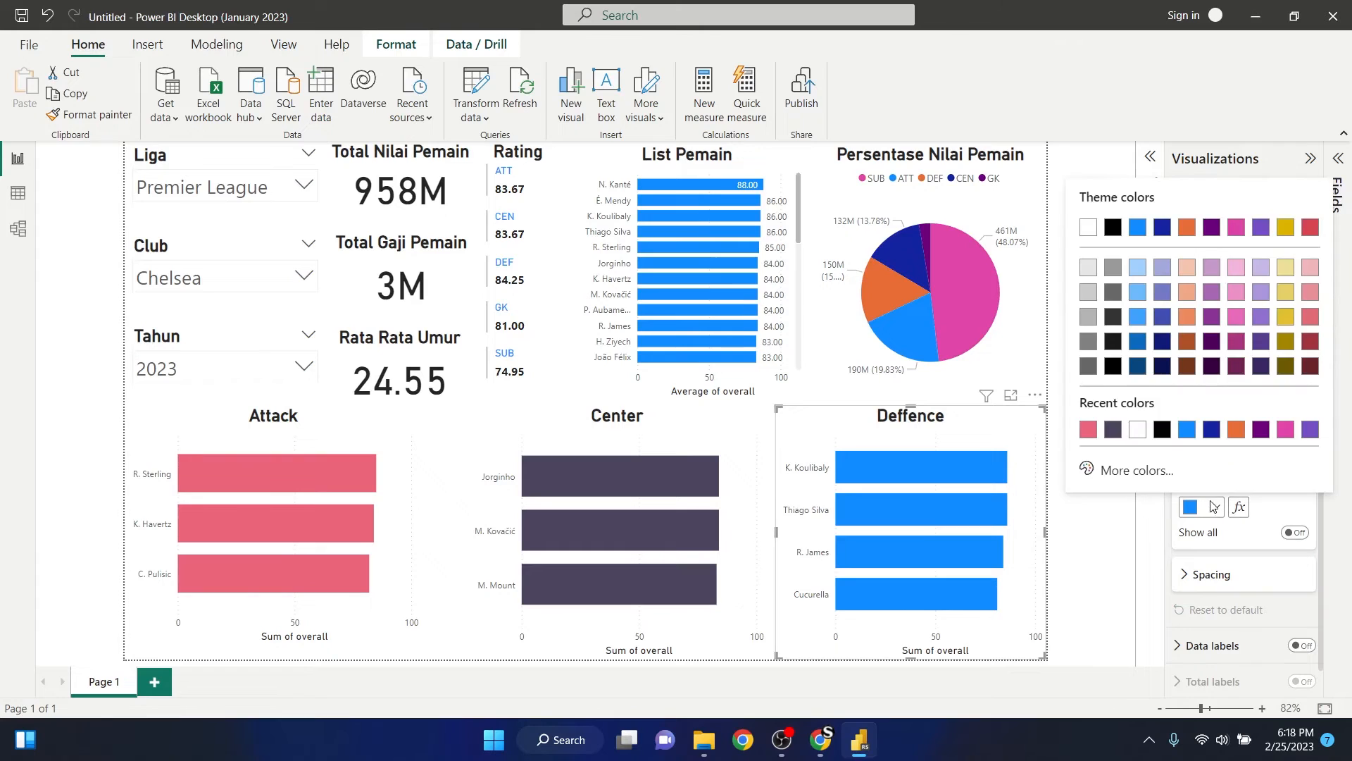
{"action": "left_click", "coordinate": [1136, 471]}
{"action": "type", "text": "#F5E9CF"}
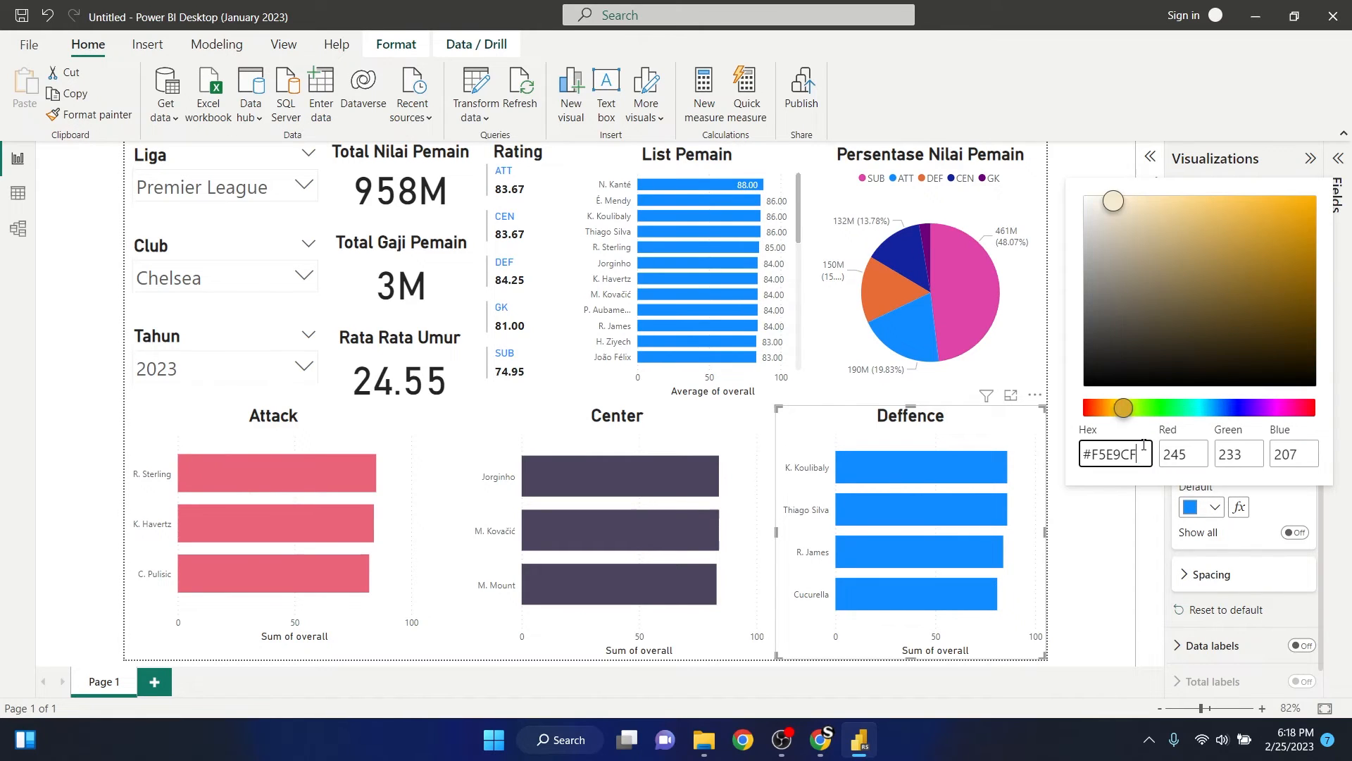
{"action": "left_click", "coordinate": [1102, 550]}
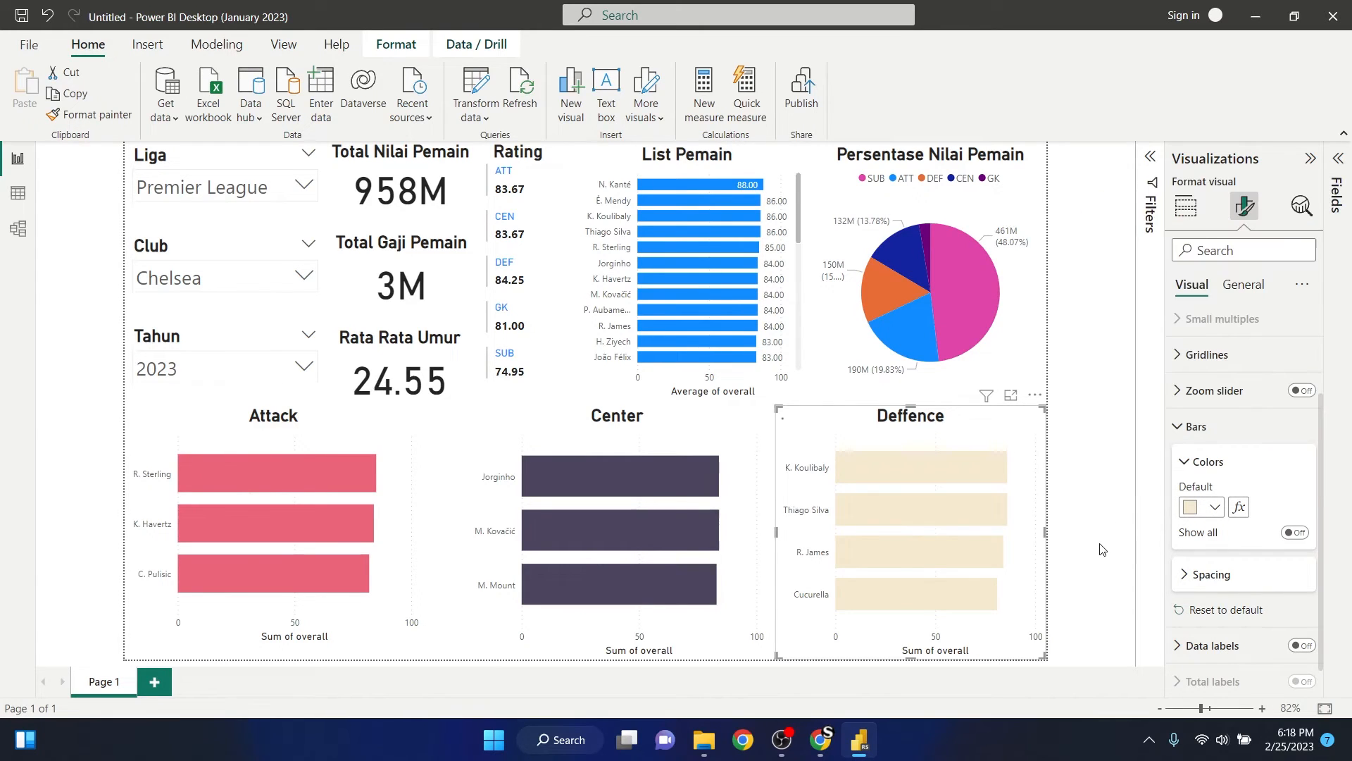
{"action": "left_click", "coordinate": [1103, 425]}
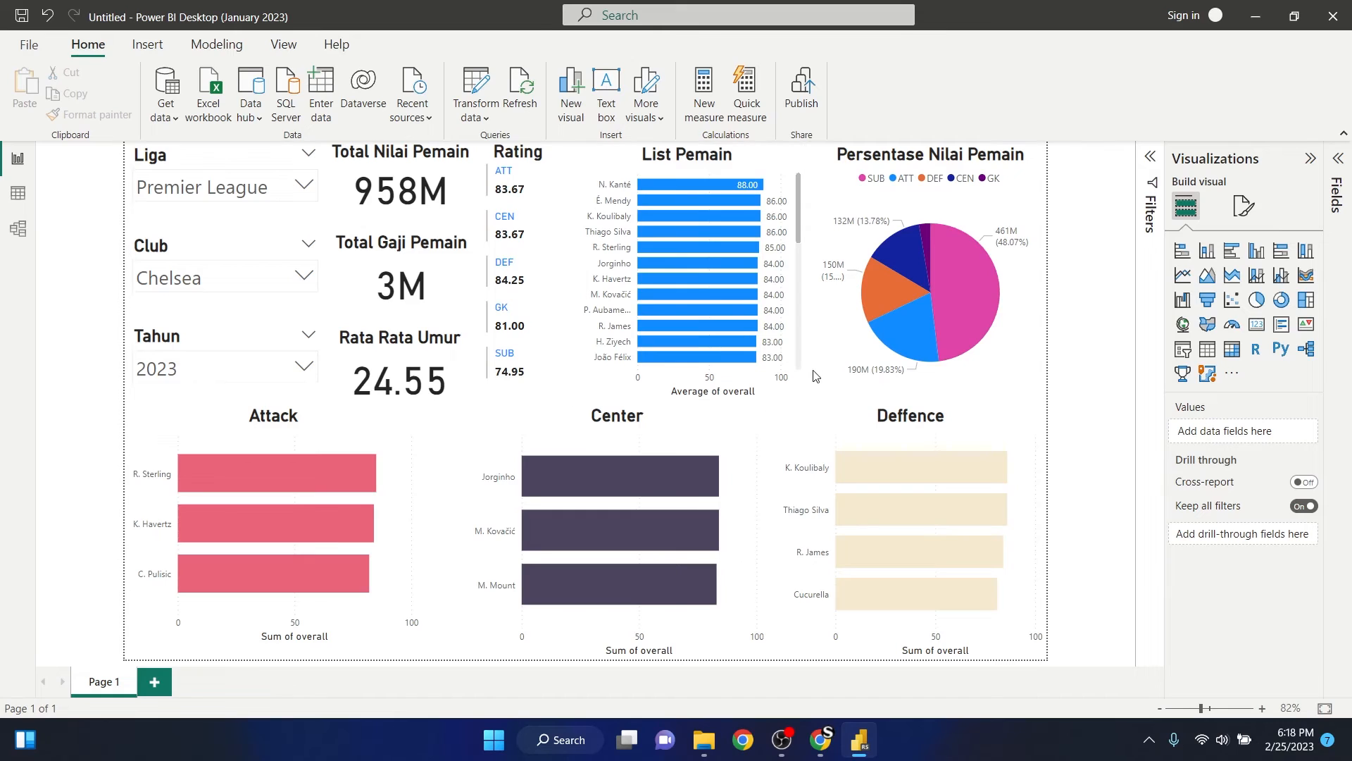
- Copy #7DB9B6 from the Color Hunt palette in Chrome and apply it in Power BI as the Deffence chart's default bar colour
{"action": "key", "text": "alt+Tab"}
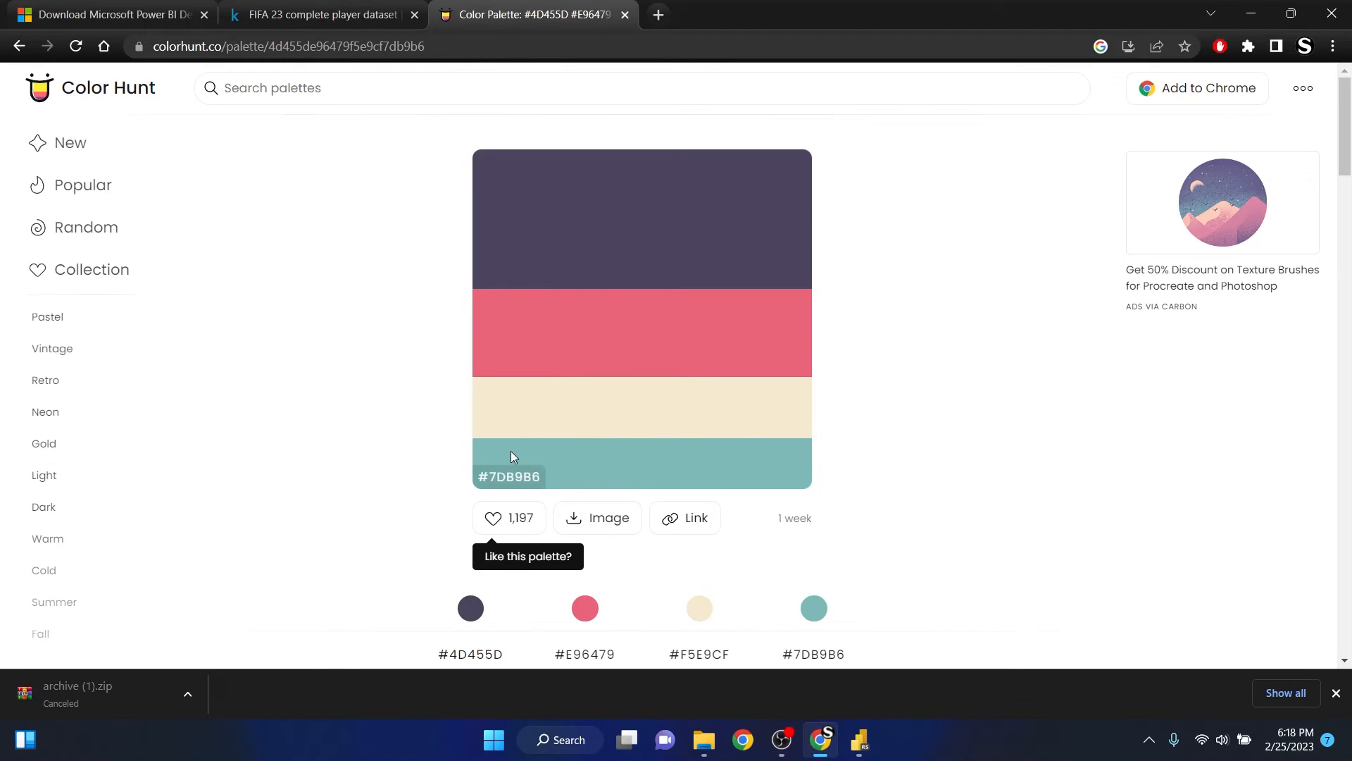
{"action": "left_click", "coordinate": [568, 472]}
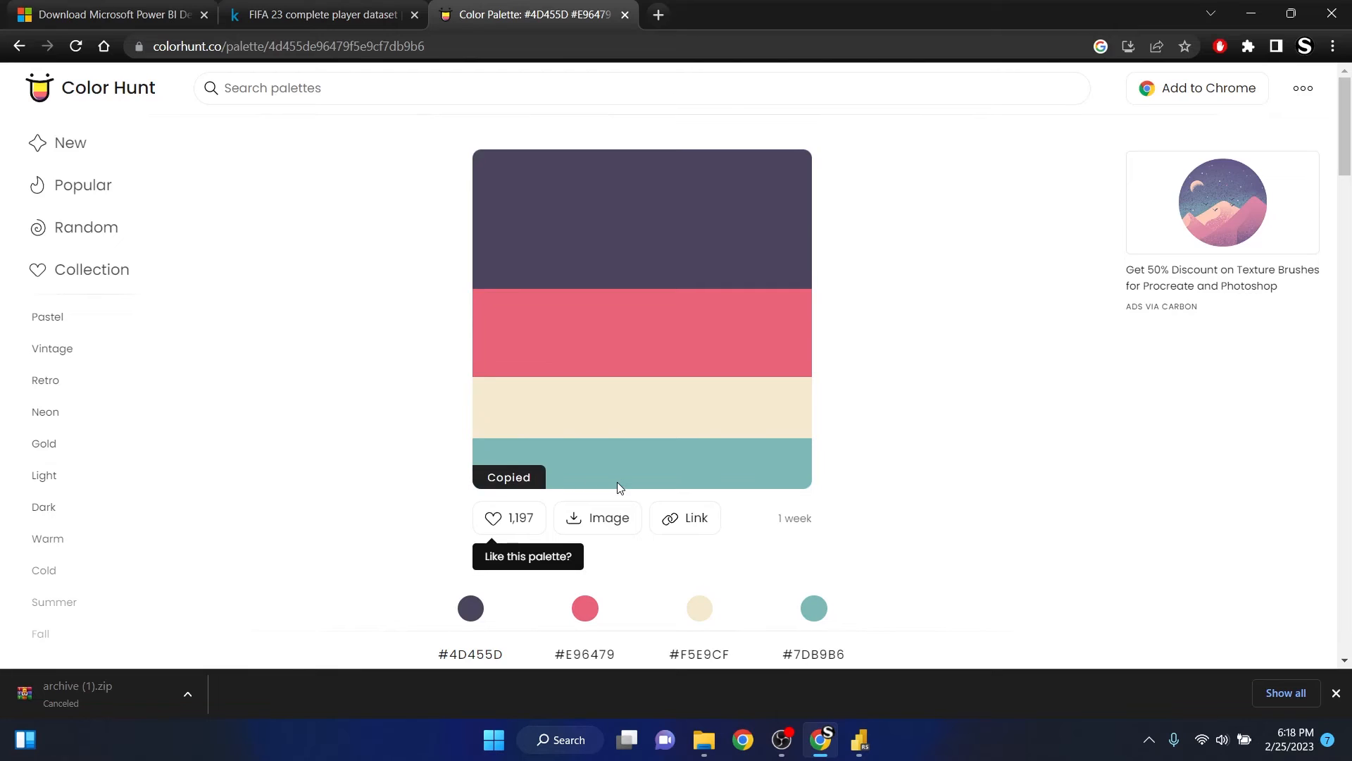
{"action": "key", "text": "alt+Tab"}
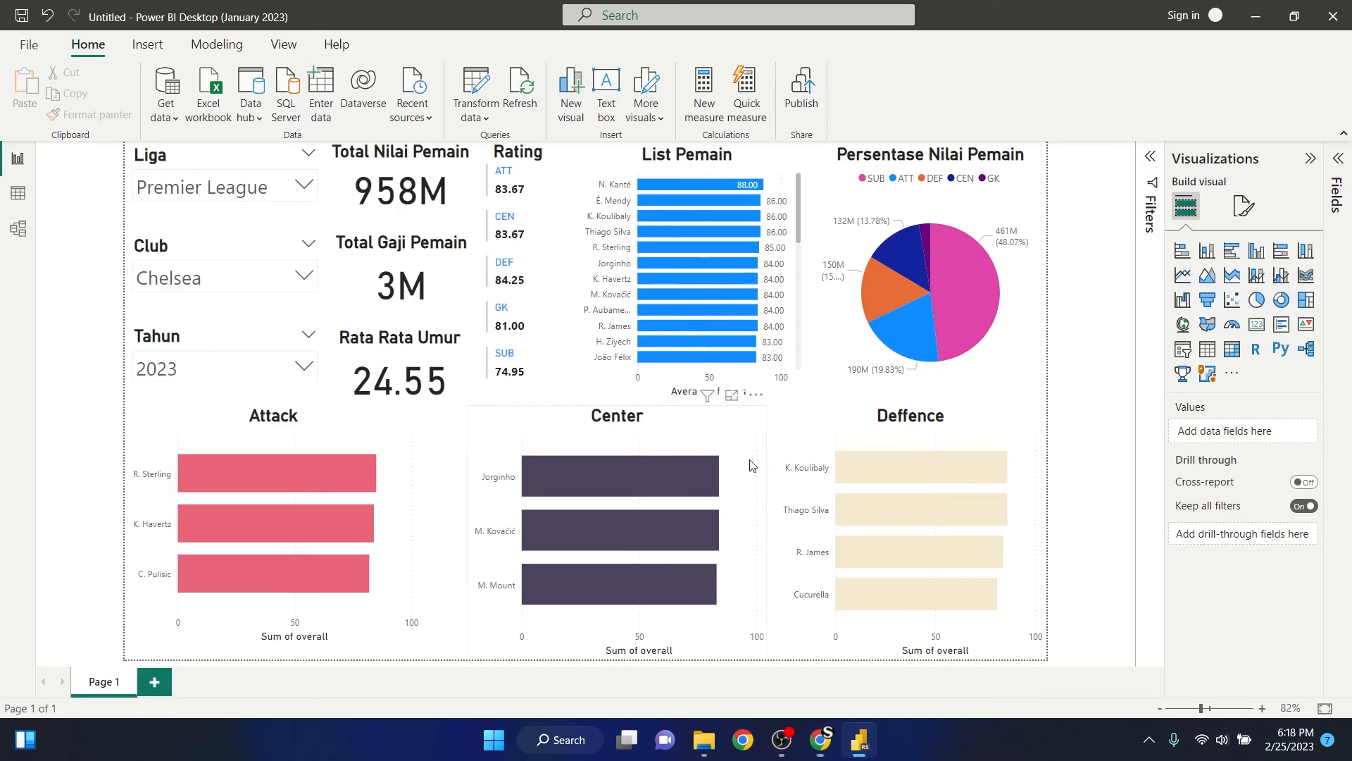
{"action": "left_click", "coordinate": [927, 486]}
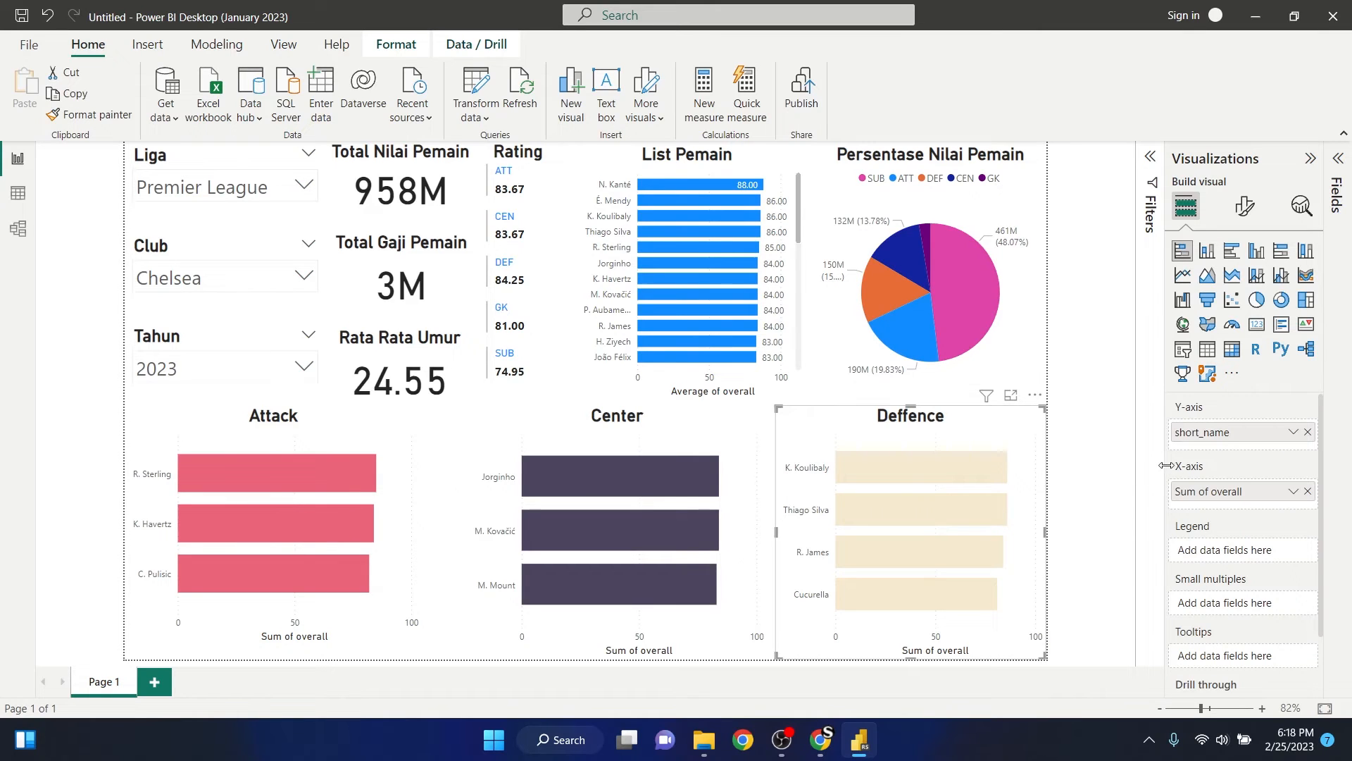
{"action": "left_click", "coordinate": [1246, 207]}
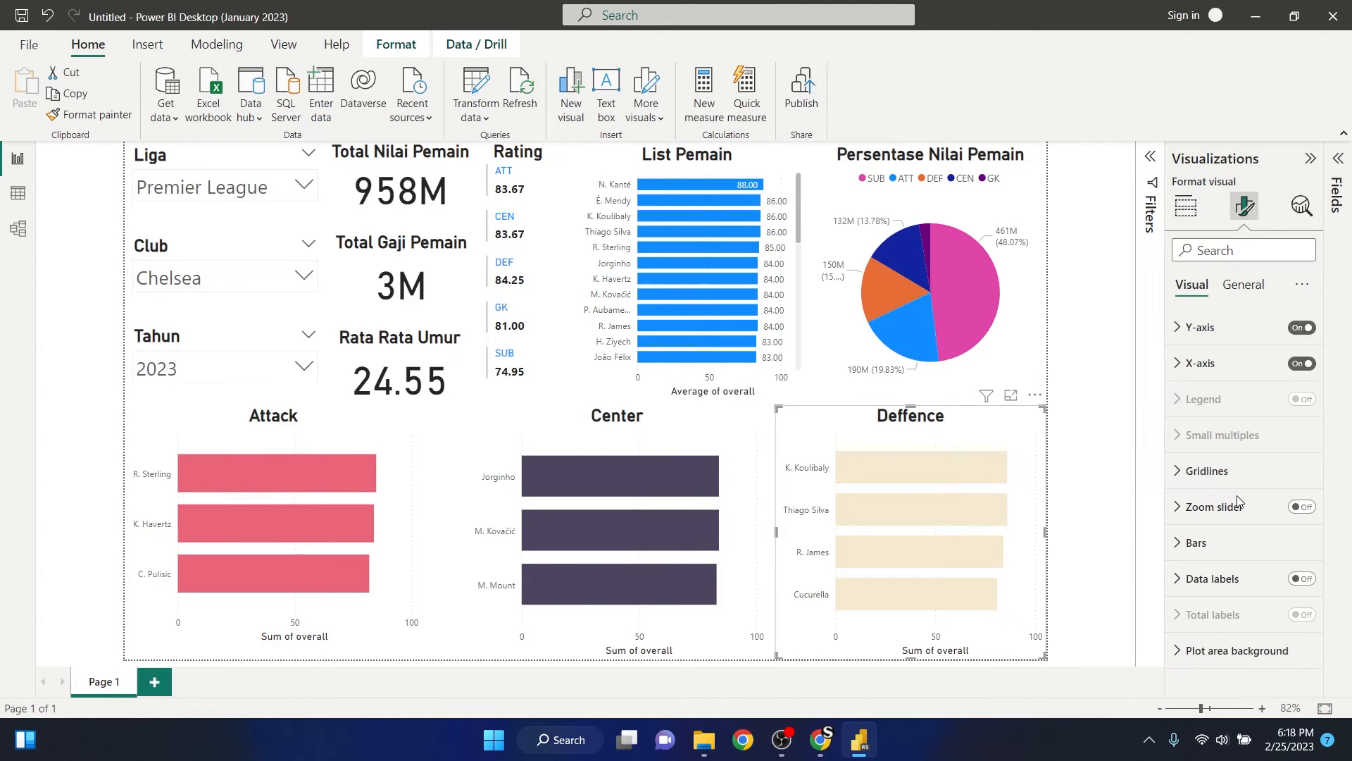
{"action": "left_click", "coordinate": [1180, 546]}
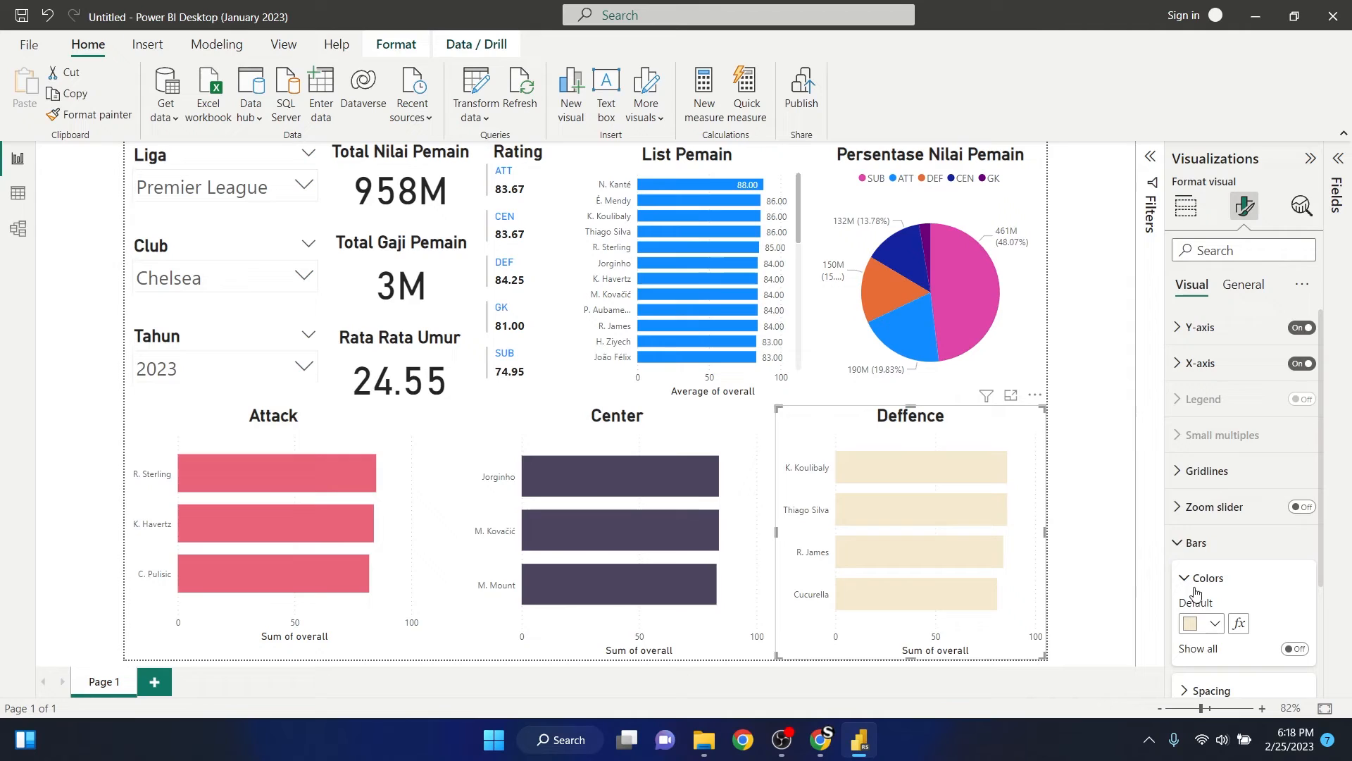
{"action": "left_click", "coordinate": [1212, 624]}
{"action": "left_click", "coordinate": [1120, 586]}
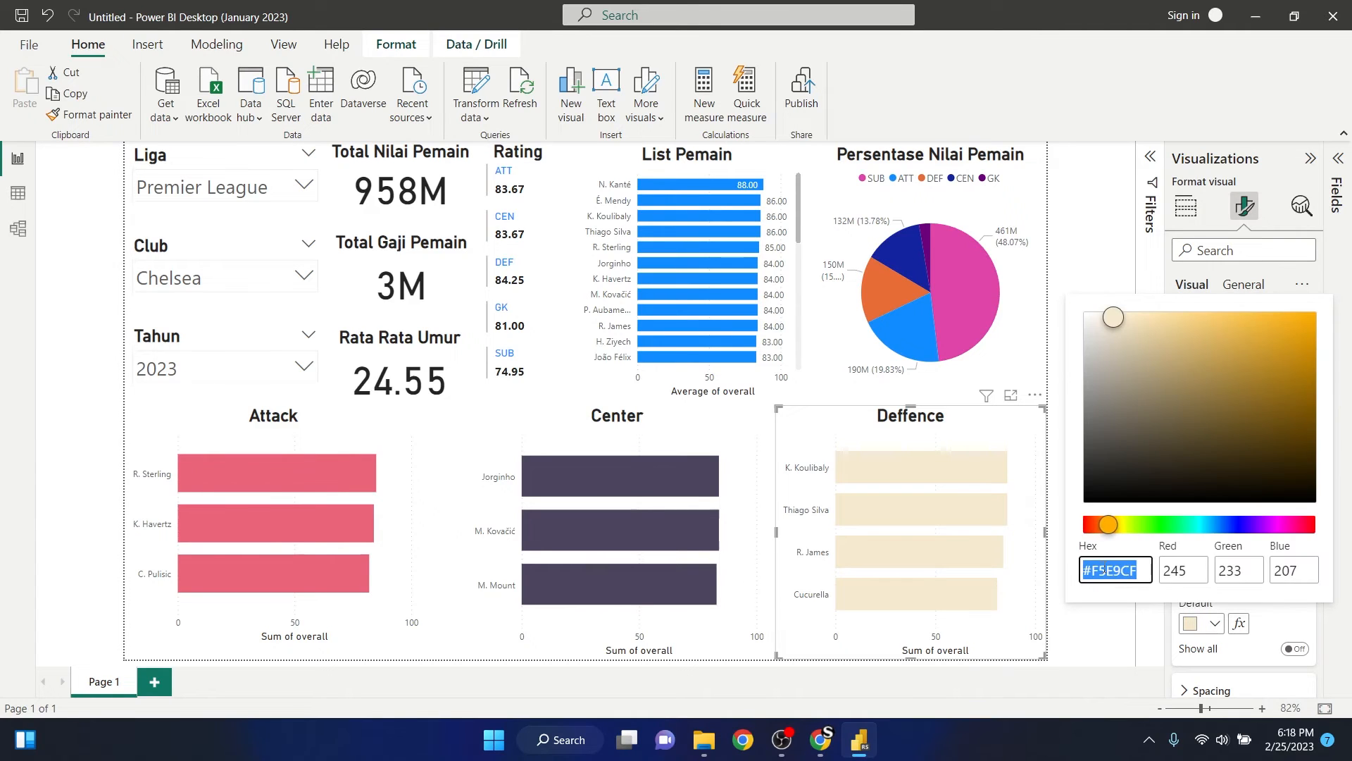
{"action": "key", "text": "ctrl+v"}
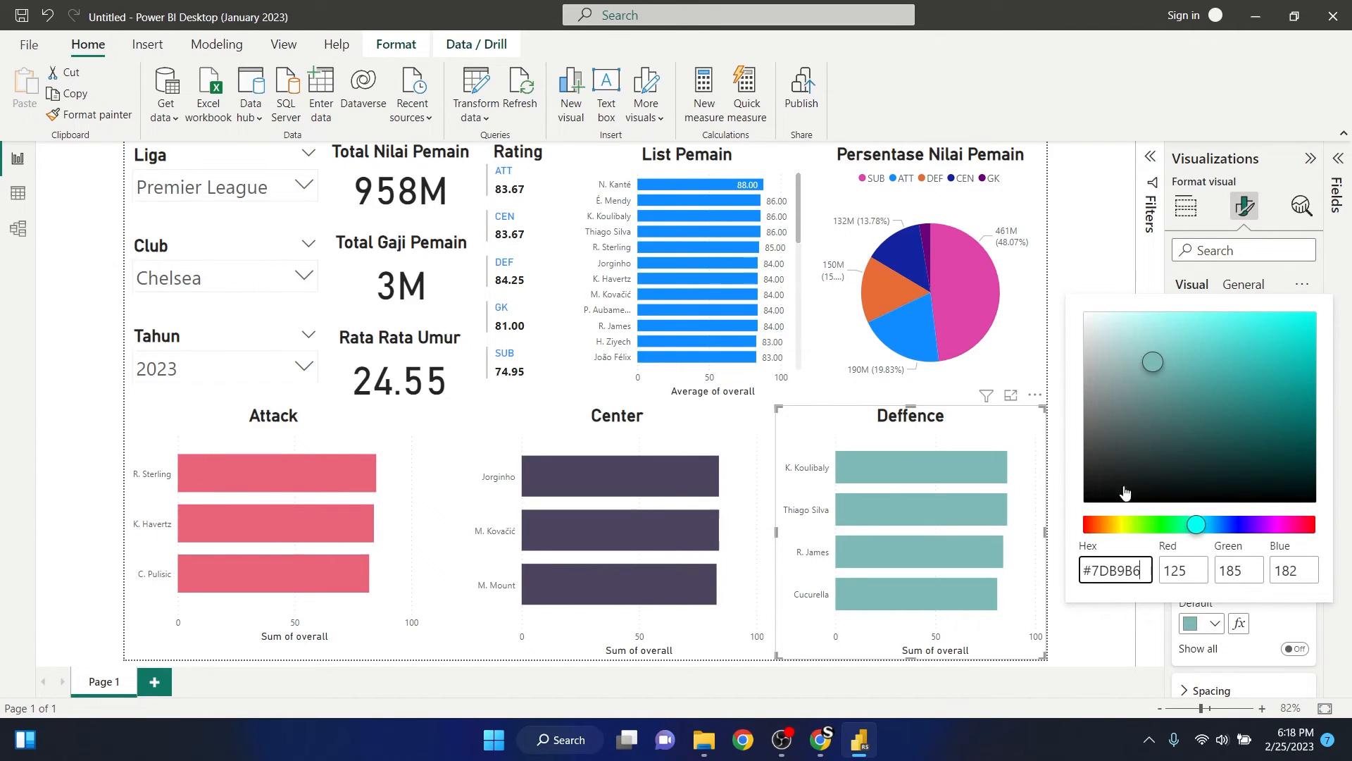
{"action": "left_click", "coordinate": [1103, 639]}
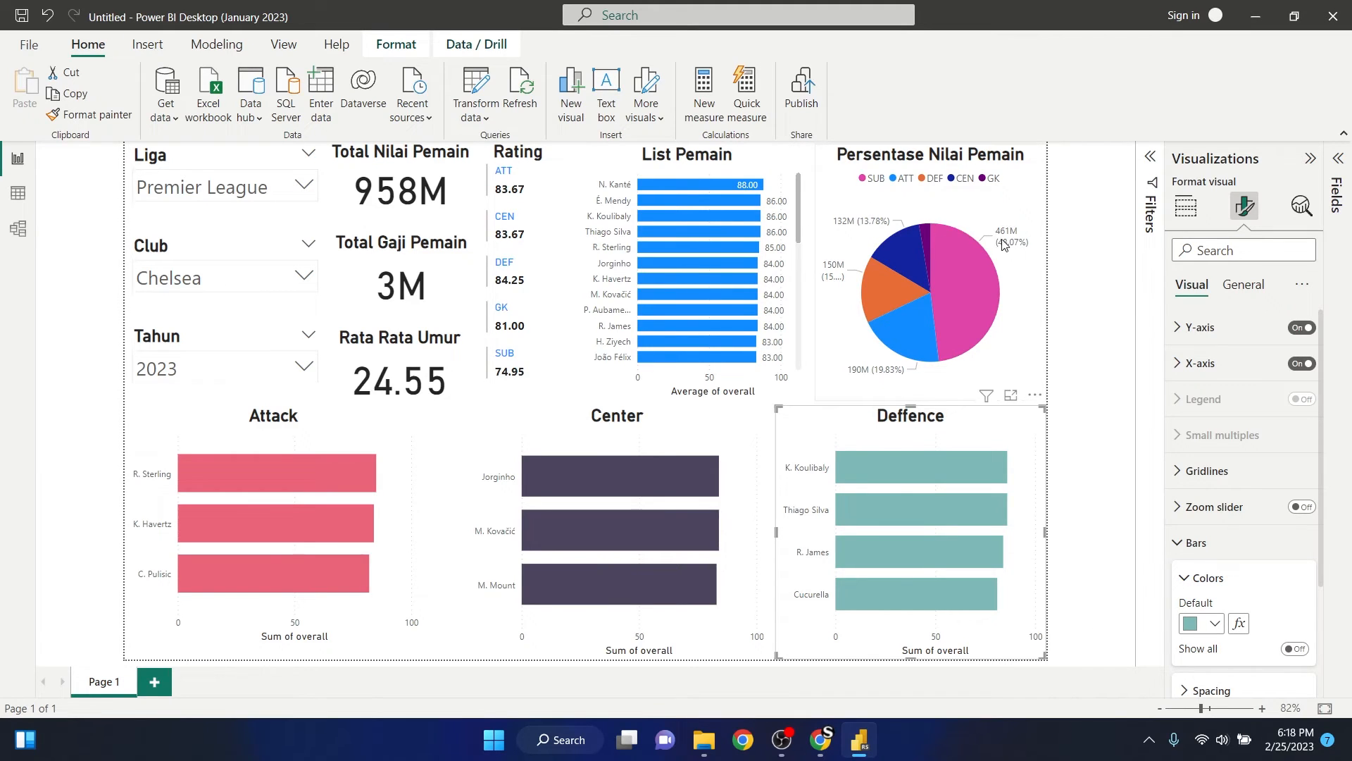
- Set the page's canvas background to the recent colour #F5E9CF with 0% transparency
{"action": "left_click", "coordinate": [809, 284]}
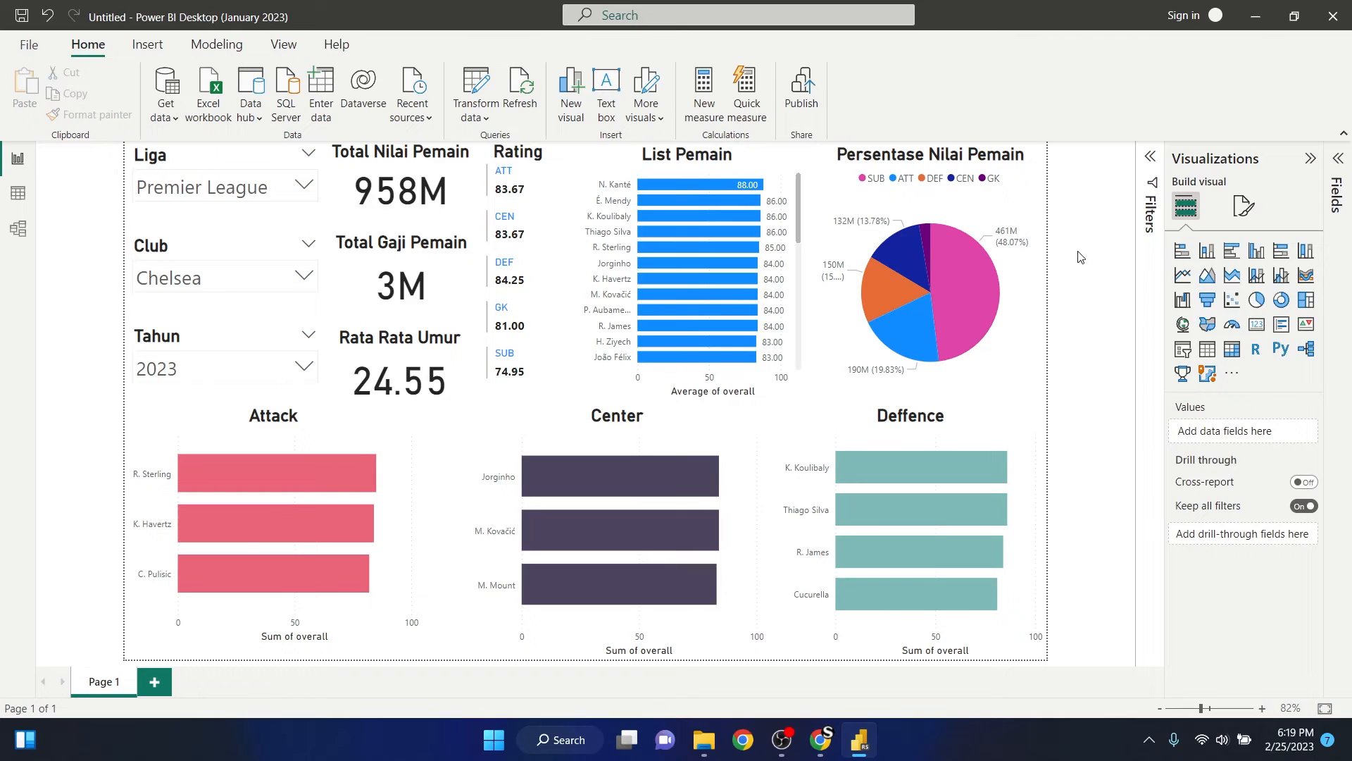
{"action": "left_click", "coordinate": [1244, 206]}
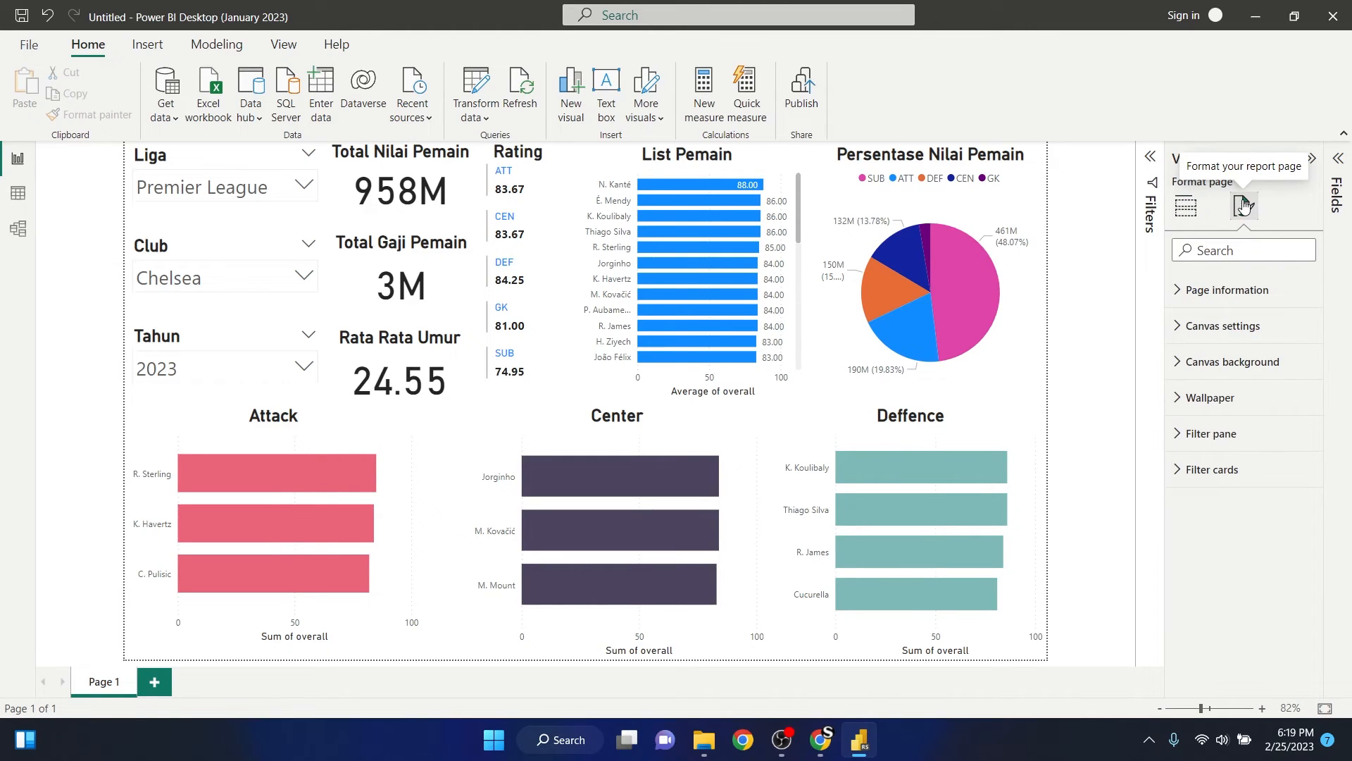
{"action": "left_click", "coordinate": [1197, 363]}
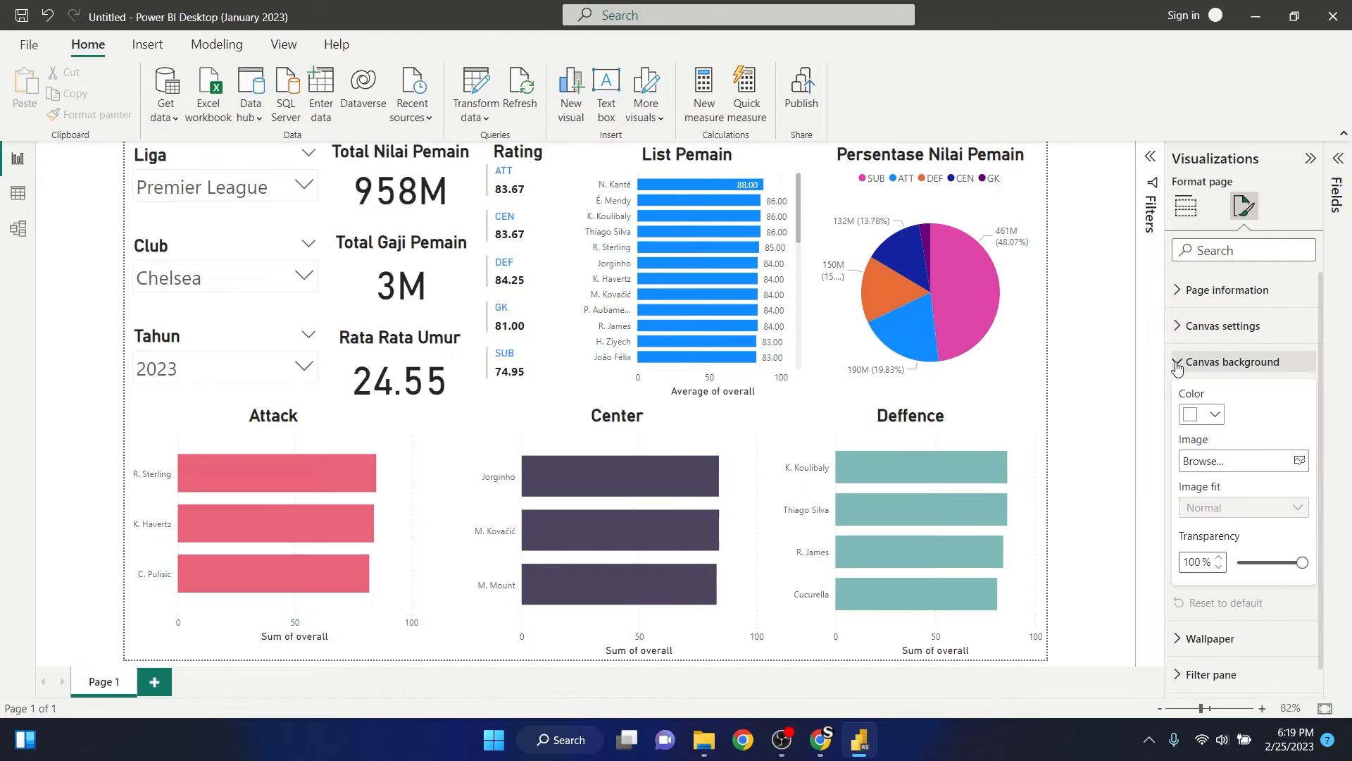
{"action": "left_click", "coordinate": [1216, 417]}
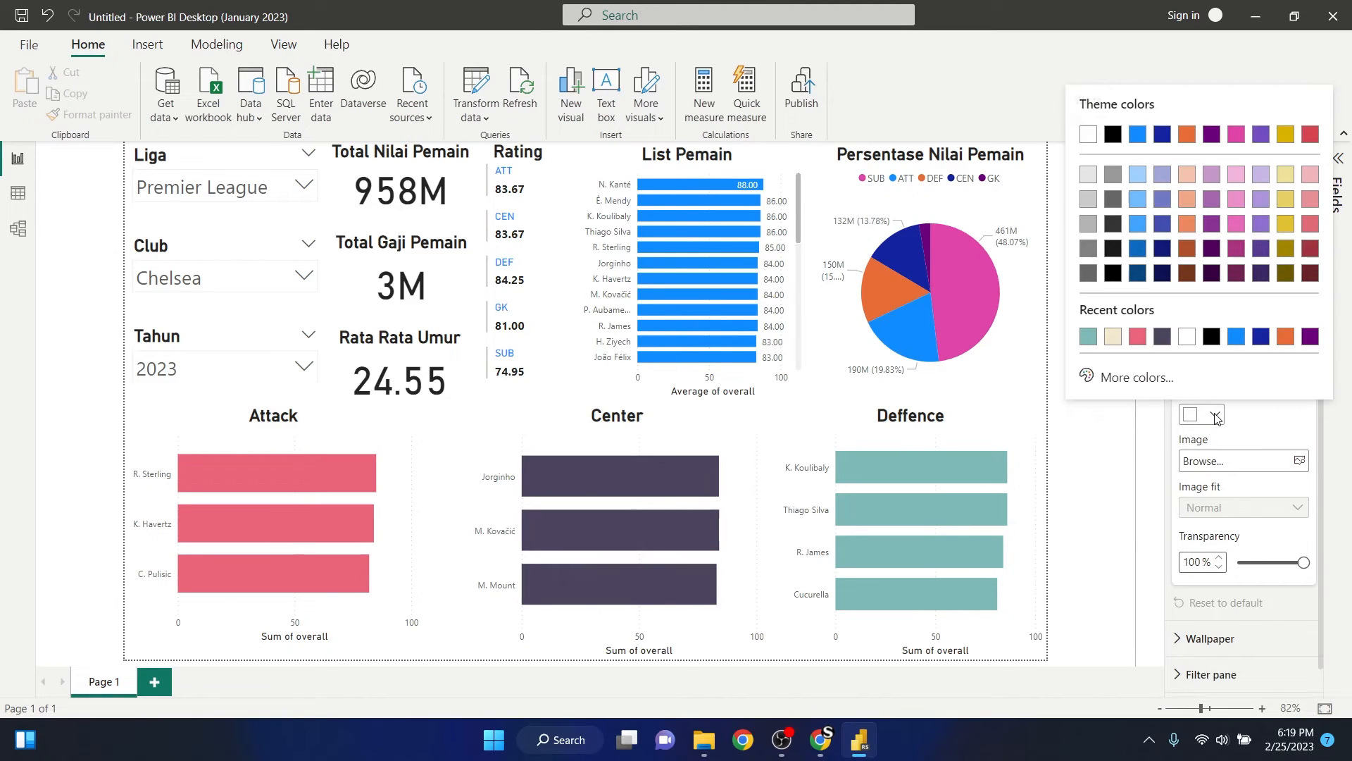
{"action": "left_click", "coordinate": [1111, 337]}
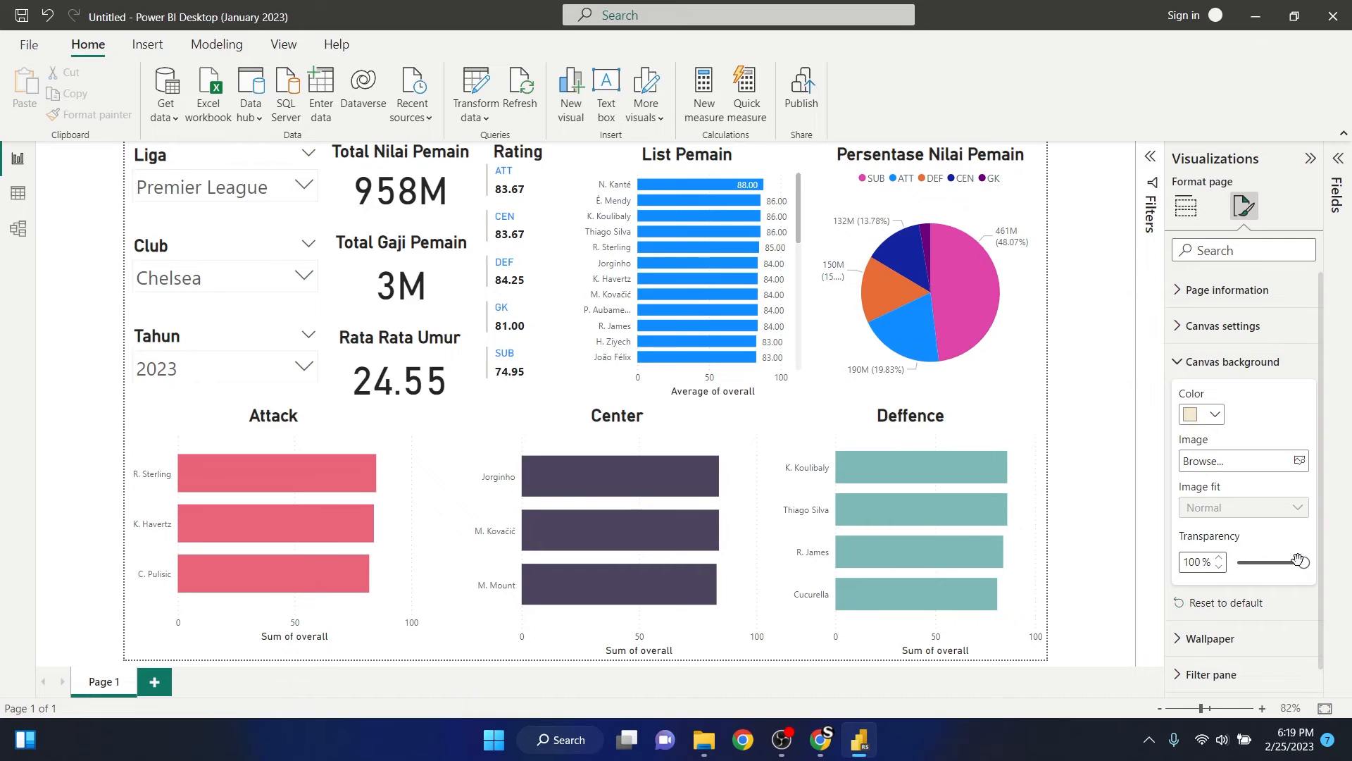
{"action": "left_click_drag", "start_coordinate": [1303, 560], "coordinate": [1238, 563]}
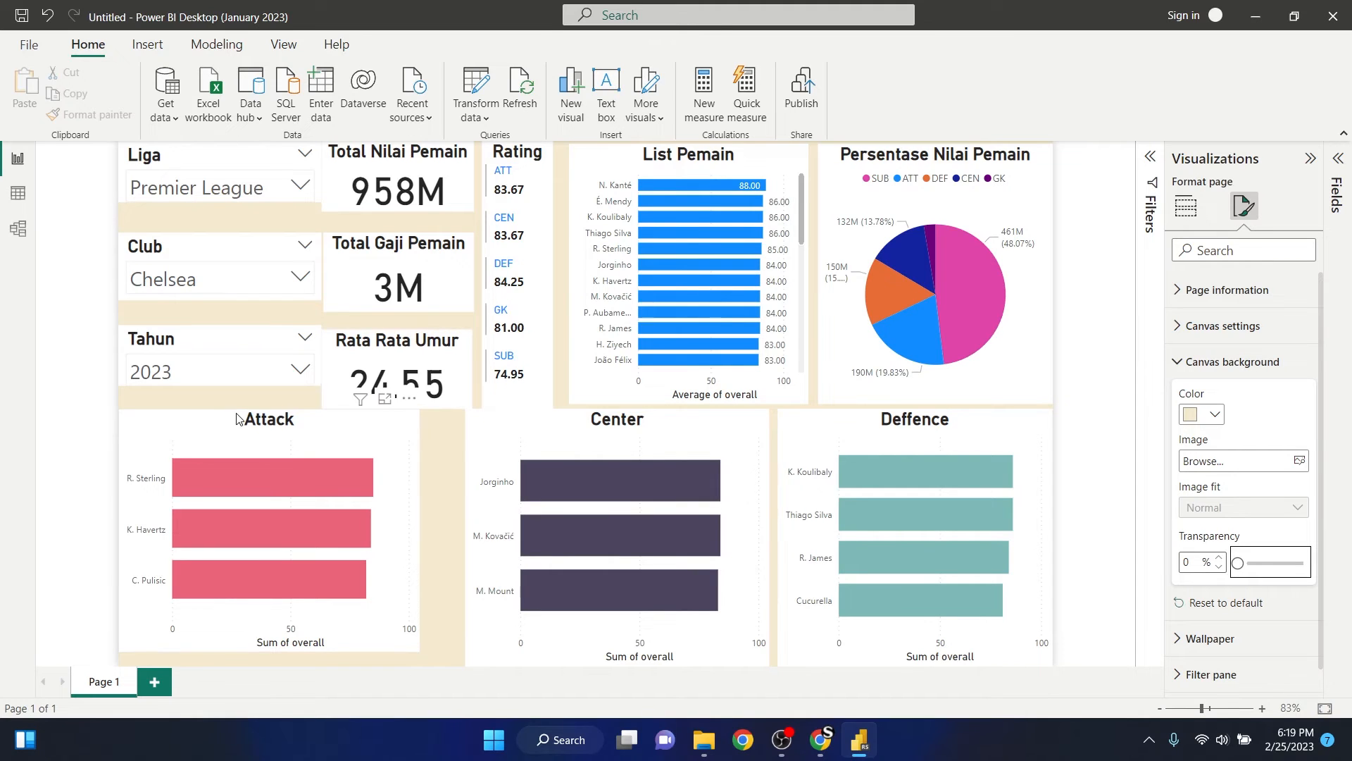
- Reposition the Attack, Center and Deffence charts slightly inward so their tops align with a gap below the upper row
{"action": "left_click", "coordinate": [304, 448]}
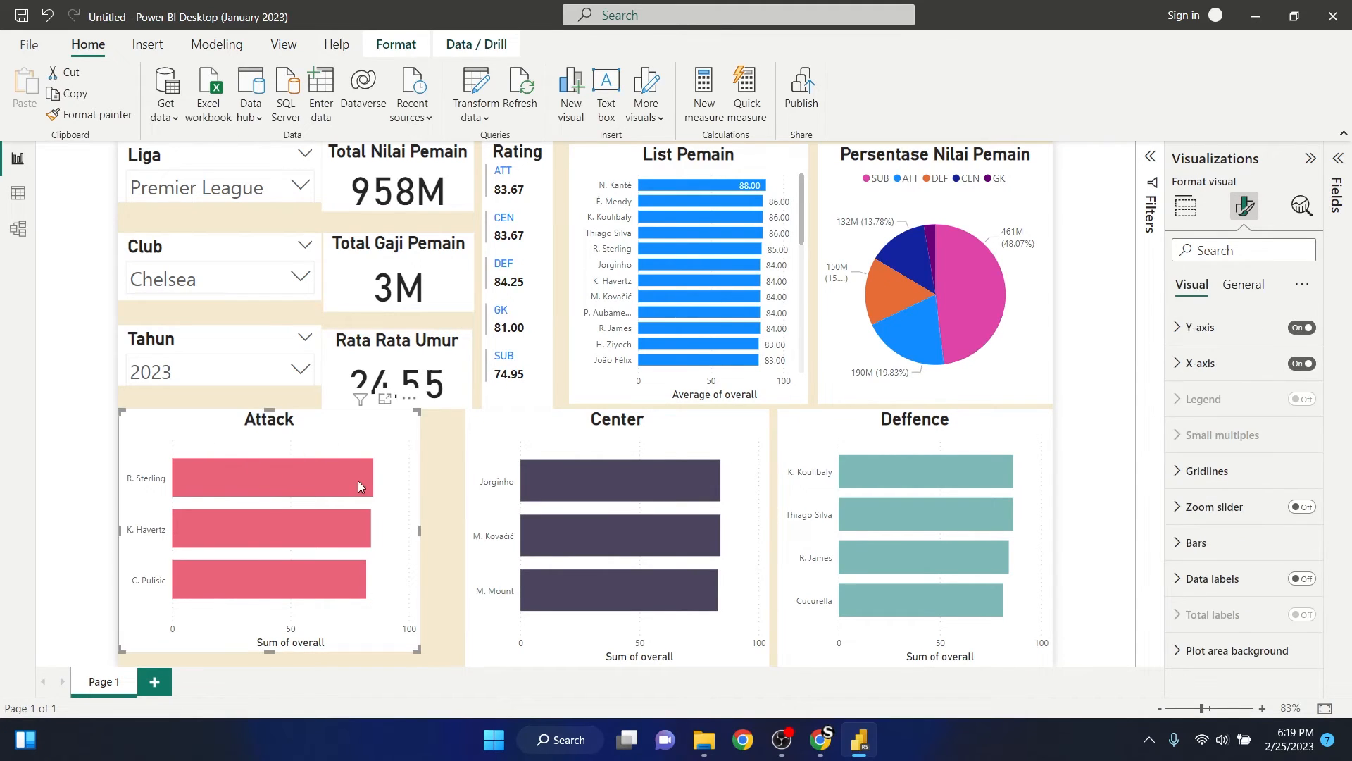
{"action": "left_click_drag", "start_coordinate": [305, 433], "coordinate": [312, 441]}
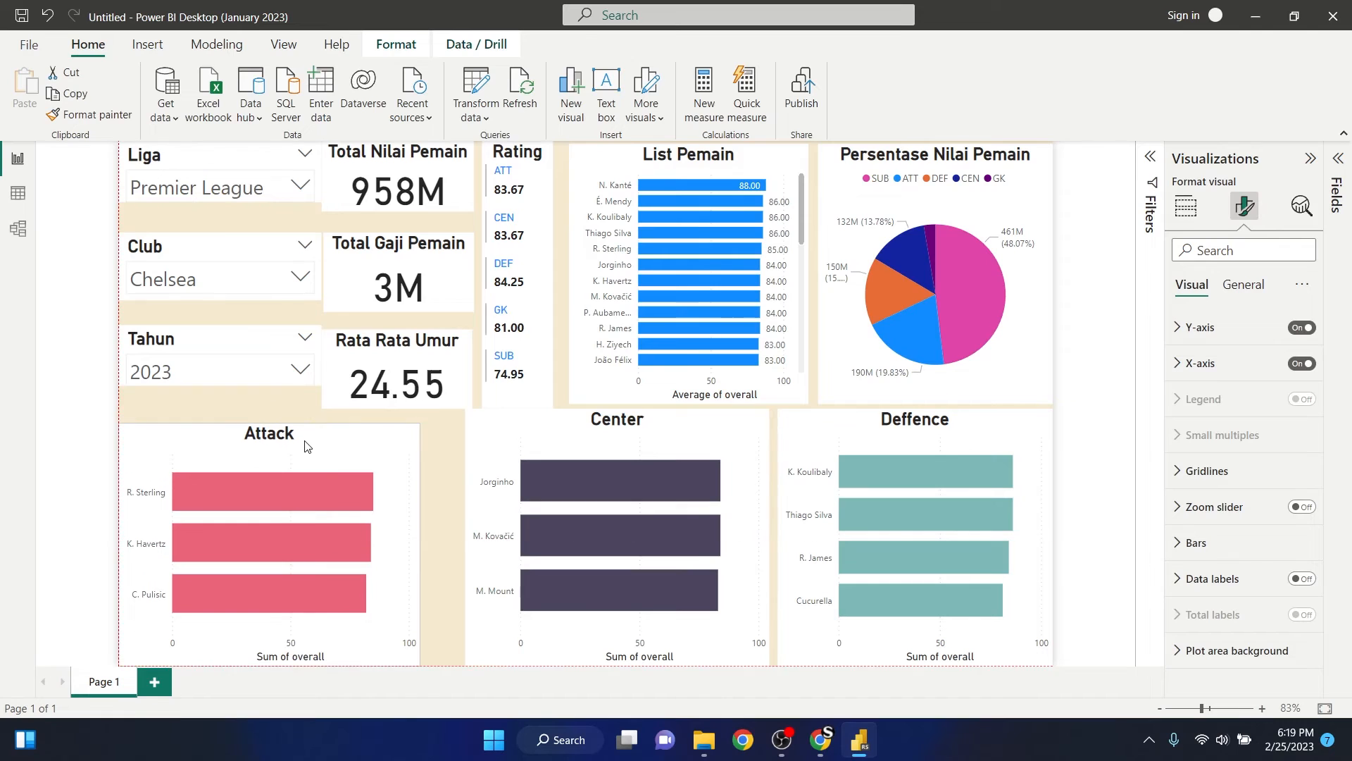
{"action": "left_click", "coordinate": [570, 435]}
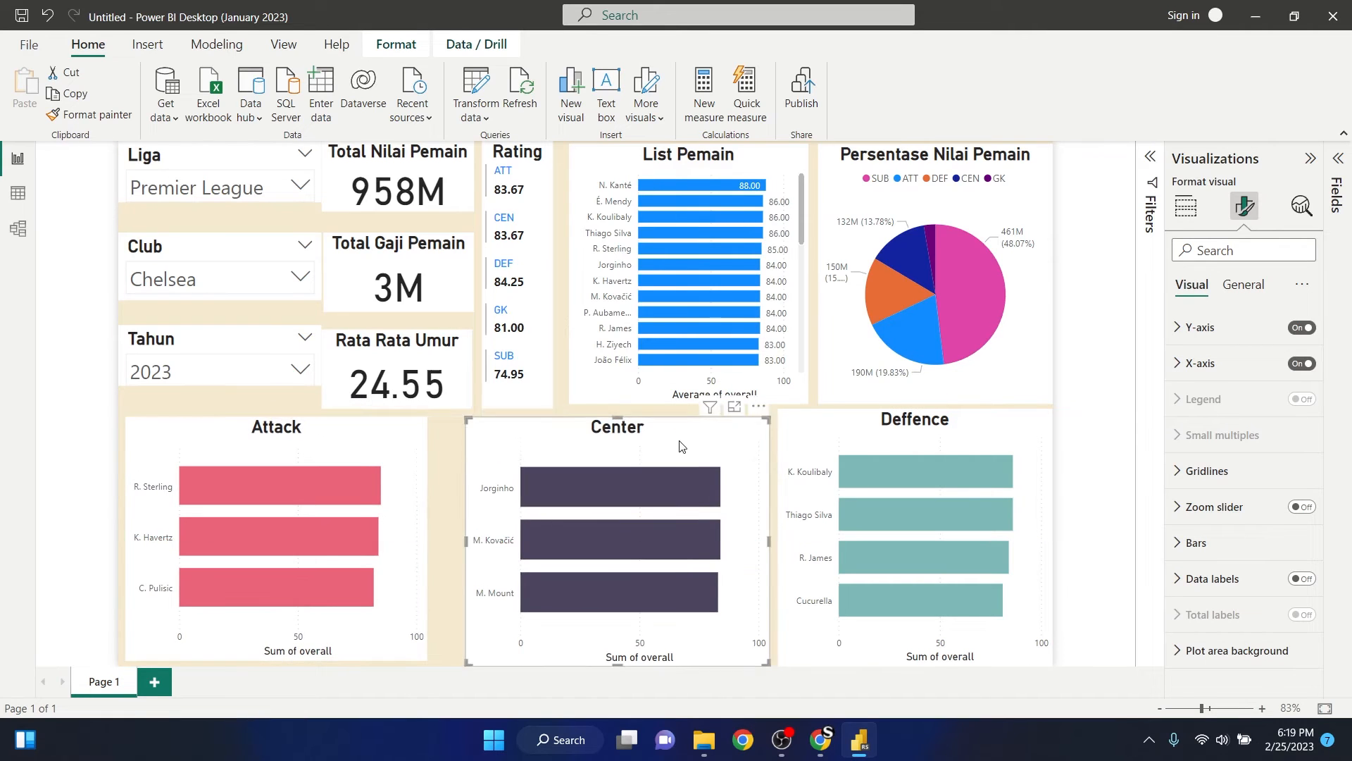
{"action": "left_click_drag", "start_coordinate": [570, 436], "coordinate": [560, 444]}
{"action": "mouse_move", "coordinate": [873, 436]}
{"action": "left_mouse_down"}
{"action": "mouse_move", "coordinate": [863, 432]}
{"action": "mouse_move", "coordinate": [873, 438]}
{"action": "left_mouse_up"}
- Narrow the Deffence chart at its outer edge and shorten all three lower charts to leave an even margin above the page's bottom edge
{"action": "left_click_drag", "start_coordinate": [1052, 541], "coordinate": [1041, 542]}
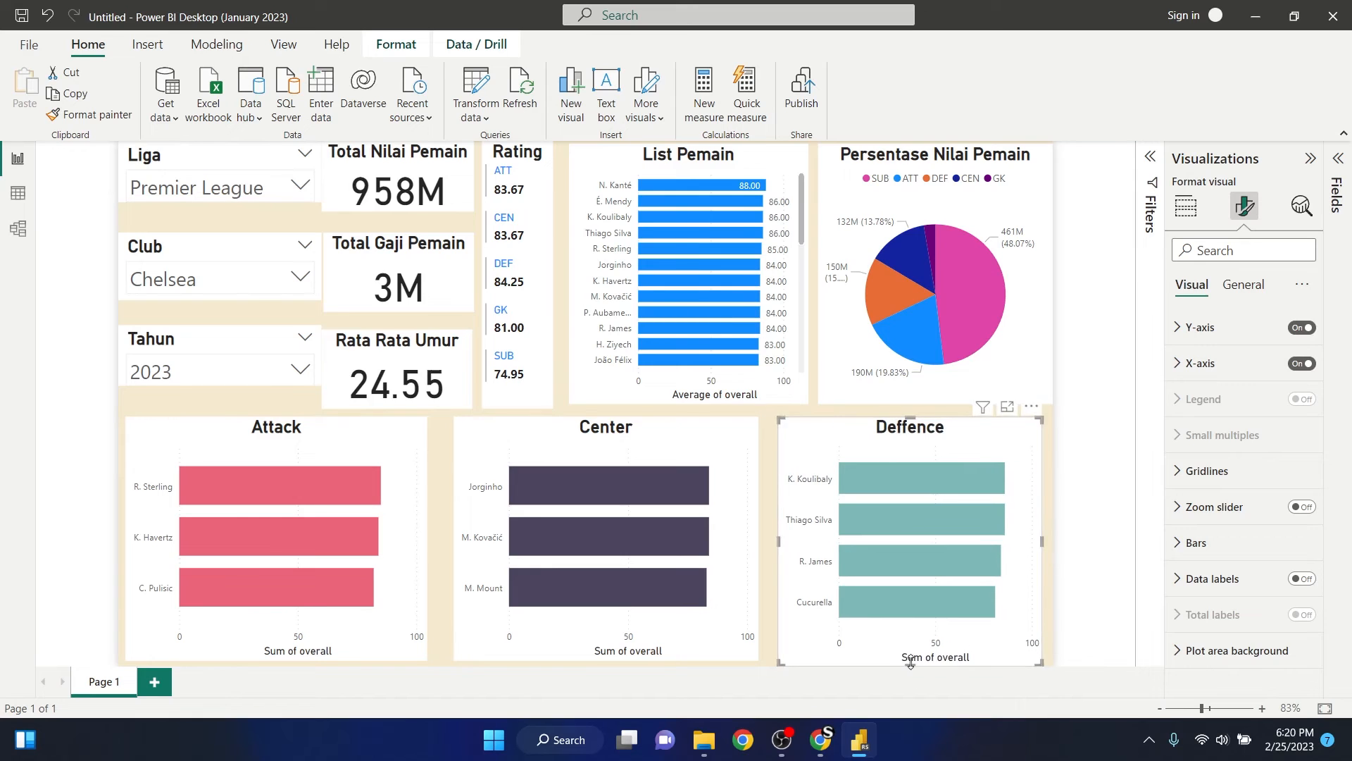
{"action": "left_click_drag", "start_coordinate": [910, 665], "coordinate": [910, 658]}
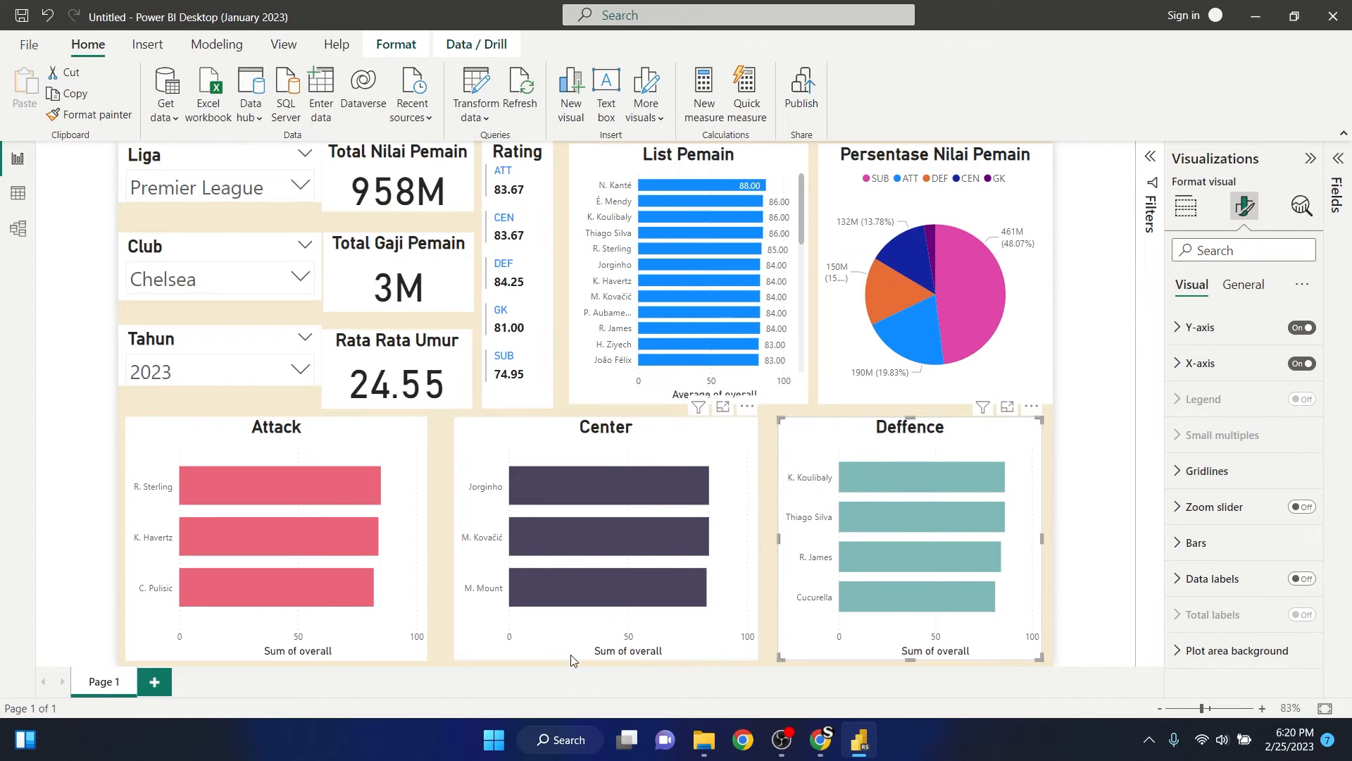
{"action": "left_click_drag", "start_coordinate": [572, 660], "coordinate": [571, 652]}
{"action": "left_click_drag", "start_coordinate": [910, 659], "coordinate": [910, 652]}
{"action": "left_click_drag", "start_coordinate": [279, 660], "coordinate": [278, 652]}
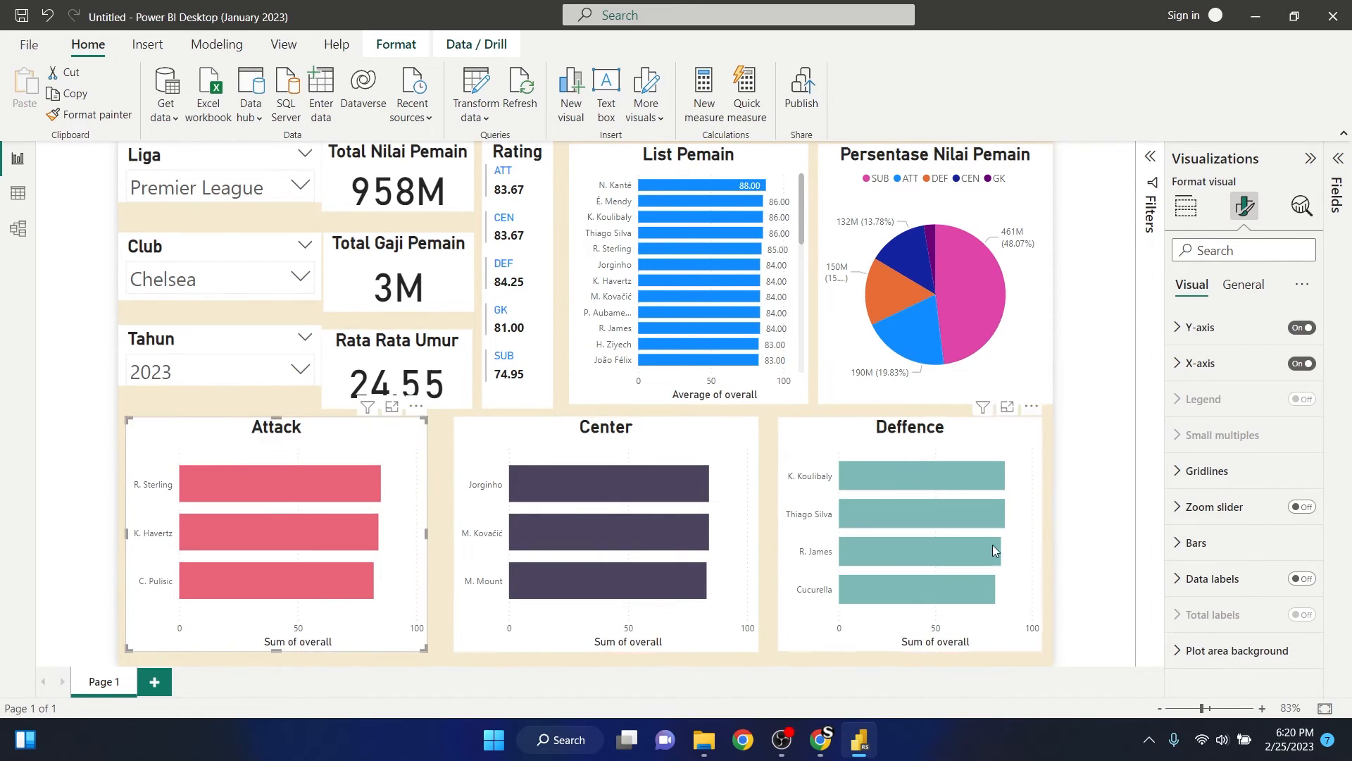
- Move the Liga, Club and Tahun slicers inward to line up with the Attack chart's outer edge, leaving a margin above Liga
{"action": "key", "text": "Escape"}
{"action": "left_click", "coordinate": [137, 178]}
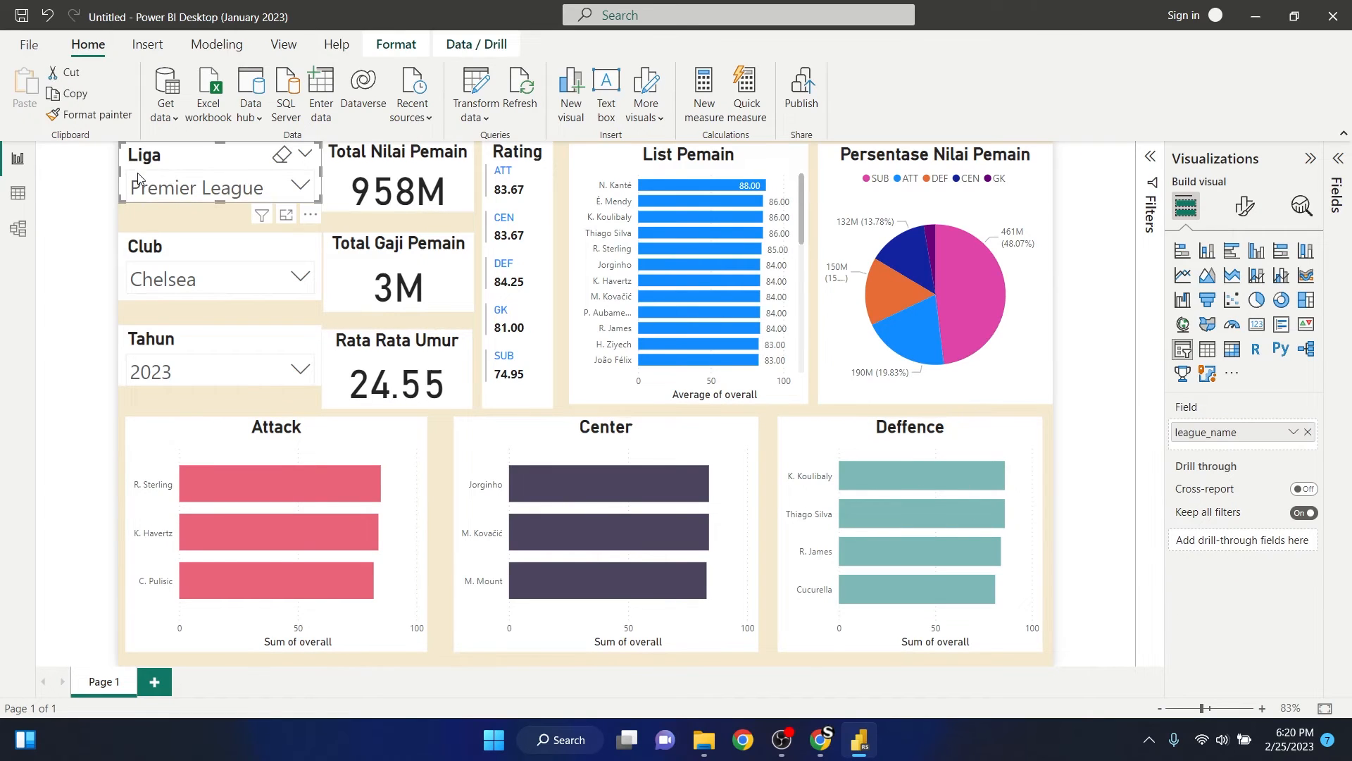
{"action": "left_click_drag", "start_coordinate": [120, 172], "coordinate": [127, 172]}
{"action": "left_click_drag", "start_coordinate": [212, 160], "coordinate": [212, 168]}
{"action": "left_click_drag", "start_coordinate": [171, 249], "coordinate": [178, 249]}
{"action": "left_click_drag", "start_coordinate": [187, 339], "coordinate": [194, 338]}
- Narrow the Tahun, Liga and Club slicers to a matching width, and nudge the Total Nilai Pemain and Rata Rata Umur cards inside the margins
{"action": "left_click_drag", "start_coordinate": [328, 359], "coordinate": [315, 360]}
{"action": "left_click", "coordinate": [330, 353]}
{"action": "left_click", "coordinate": [319, 178]}
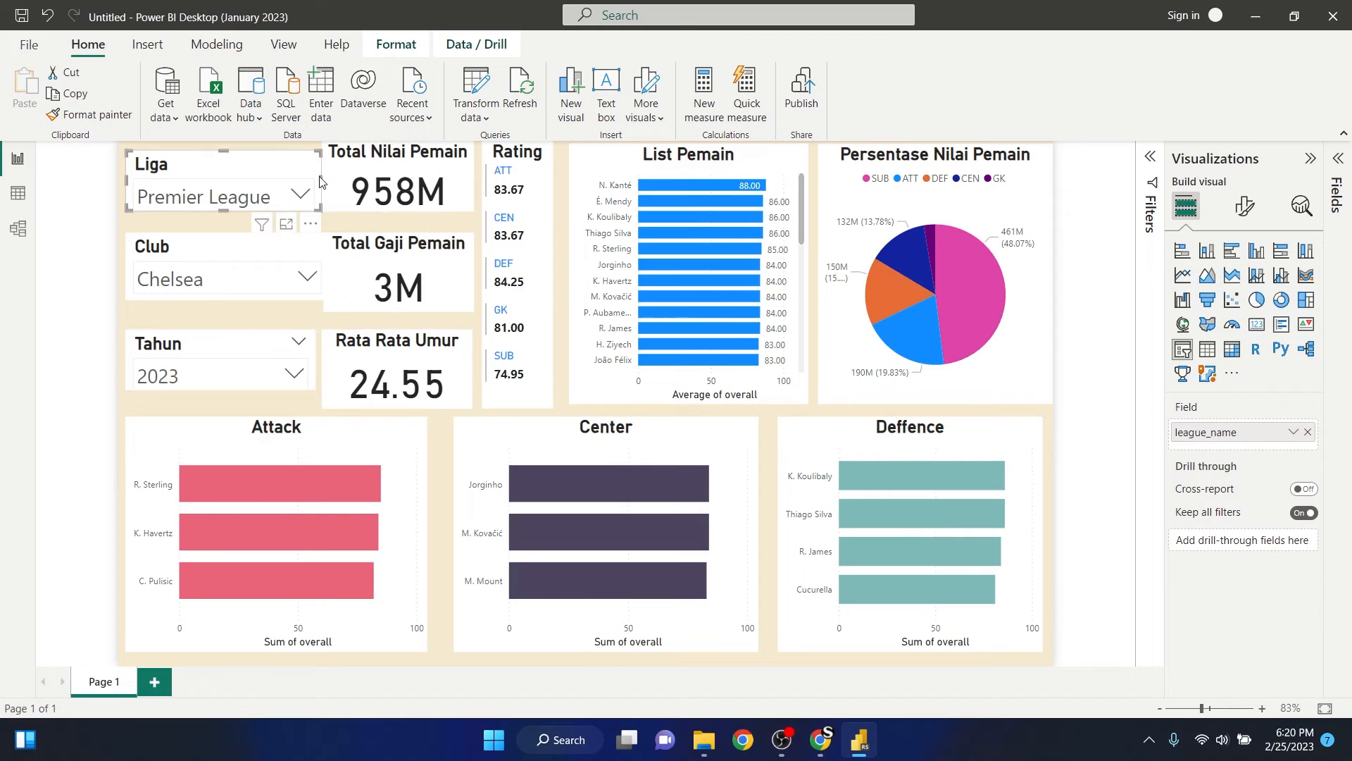
{"action": "left_click_drag", "start_coordinate": [322, 180], "coordinate": [316, 181]}
{"action": "left_click", "coordinate": [284, 244]}
{"action": "left_click_drag", "start_coordinate": [321, 278], "coordinate": [316, 279]}
{"action": "left_click_drag", "start_coordinate": [382, 161], "coordinate": [383, 171]}
{"action": "left_click_drag", "start_coordinate": [374, 348], "coordinate": [377, 343]}
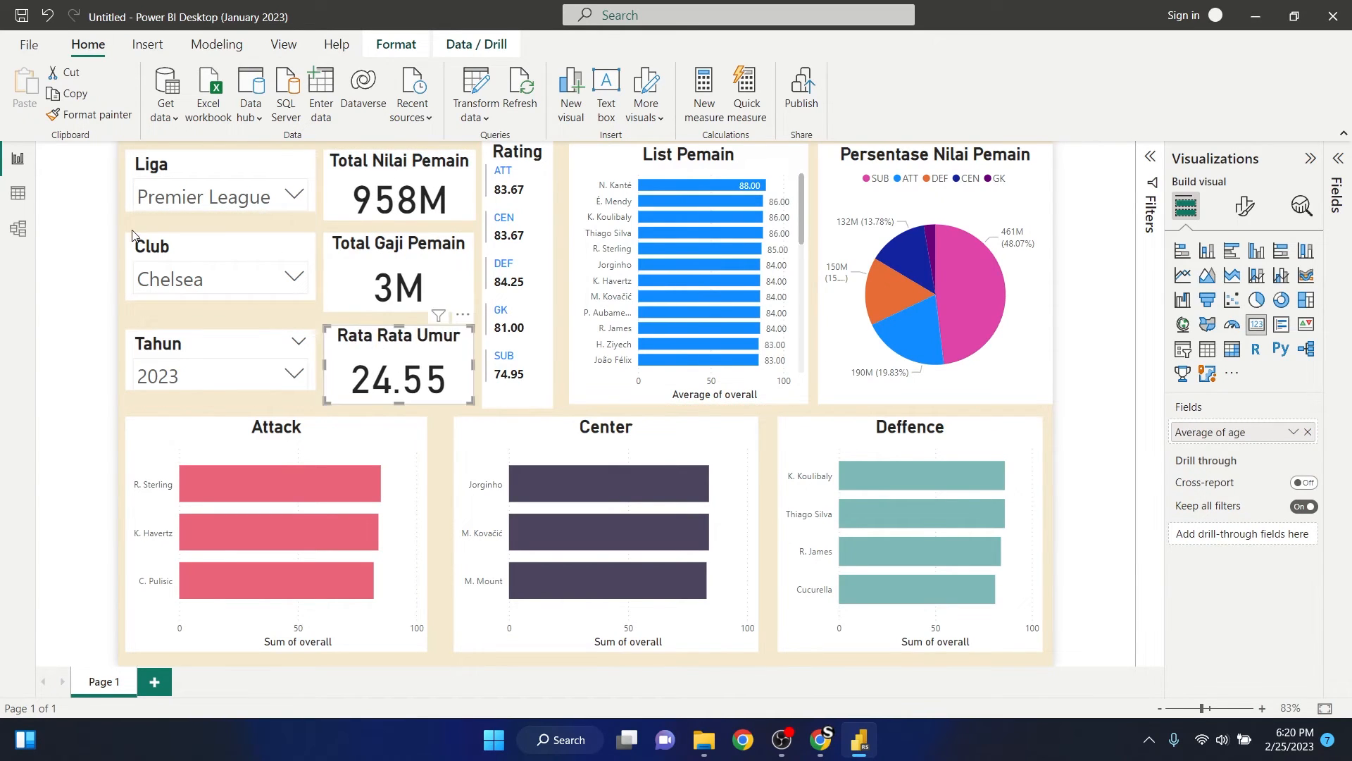
- Extend the lower edges of the Liga, Club and Tahun slicers to match the heights of the cards beside them
{"action": "left_click", "coordinate": [205, 170]}
{"action": "left_click_drag", "start_coordinate": [221, 211], "coordinate": [221, 220]}
{"action": "left_click", "coordinate": [221, 287]}
{"action": "left_click", "coordinate": [175, 283]}
{"action": "left_click", "coordinate": [218, 248]}
{"action": "left_click_drag", "start_coordinate": [222, 300], "coordinate": [223, 310]}
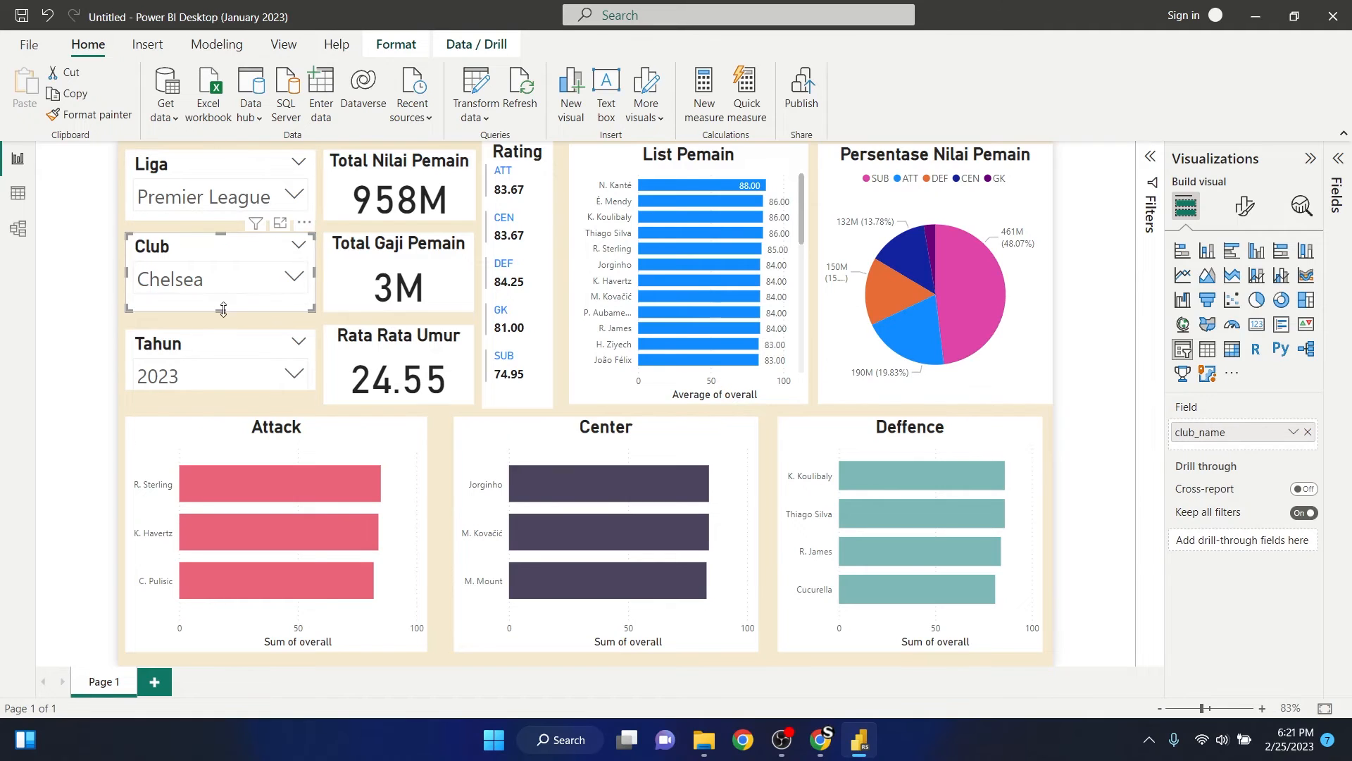
{"action": "left_click", "coordinate": [227, 344]}
{"action": "left_click_drag", "start_coordinate": [222, 390], "coordinate": [222, 404]}
- Lower the upper edge of the Rata Rata Umur card to align it with the Tahun slicer
{"action": "left_click", "coordinate": [97, 305]}
{"action": "left_click", "coordinate": [384, 347]}
{"action": "left_click_drag", "start_coordinate": [398, 326], "coordinate": [398, 332]}
- Align the tops of Rating, List Pemain and Persentase Nilai Pemain below the page margin, and narrow the pie chart at its outer edge
{"action": "left_click", "coordinate": [503, 172]}
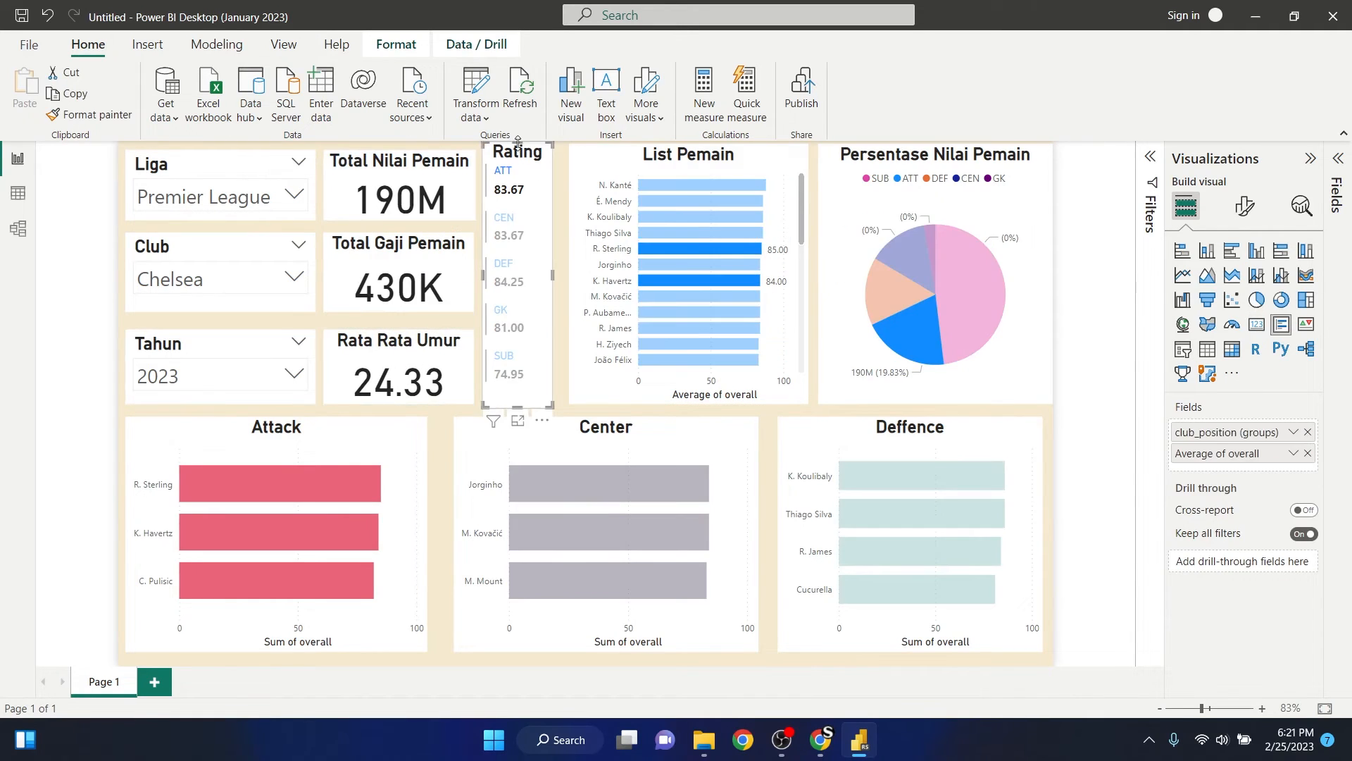
{"action": "left_click", "coordinate": [623, 164]}
{"action": "left_click_drag", "start_coordinate": [688, 145], "coordinate": [688, 150]}
{"action": "left_click", "coordinate": [858, 192]}
{"action": "left_click_drag", "start_coordinate": [935, 144], "coordinate": [935, 150]}
{"action": "left_click_drag", "start_coordinate": [1053, 277], "coordinate": [1043, 278]}
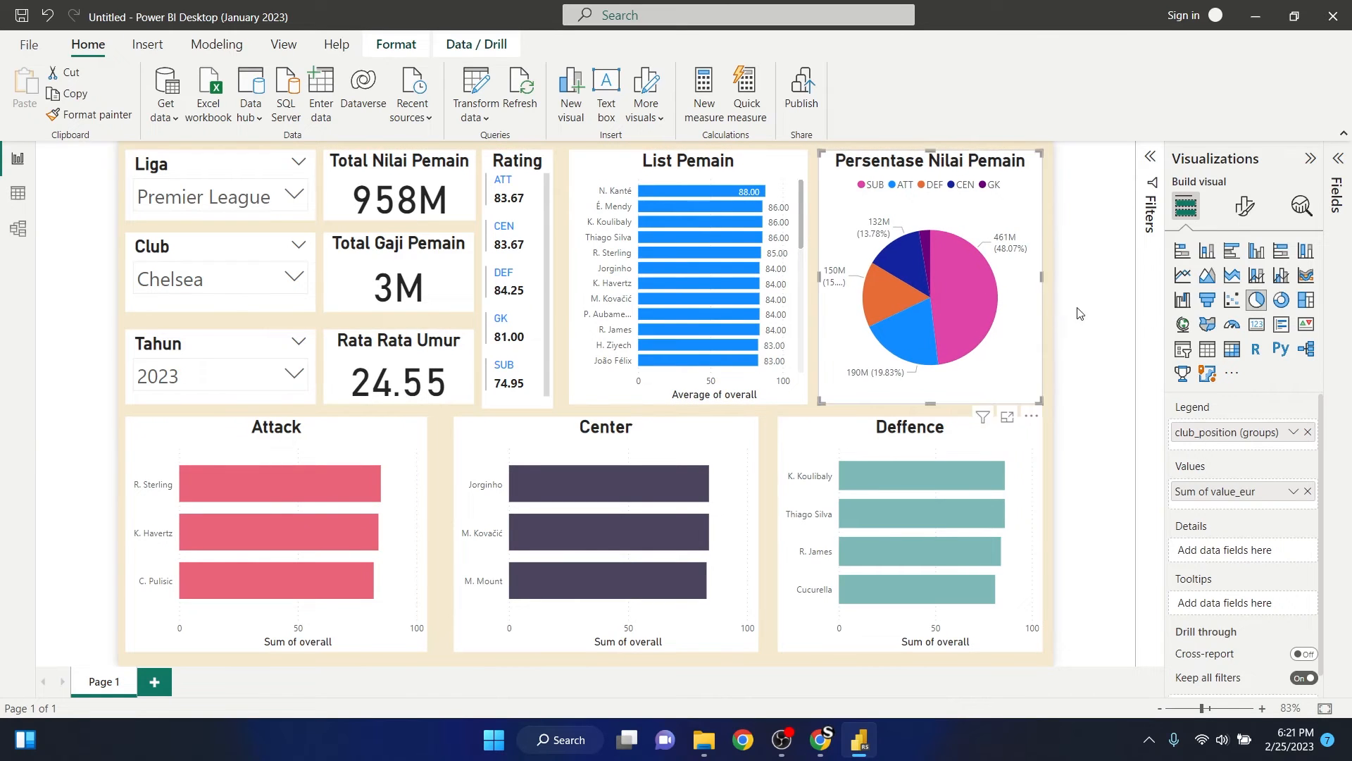
{"action": "left_click", "coordinate": [1081, 313]}
- Move the Center chart closer to Attack and widen the Deffence chart toward Center so the three lower charts have even narrow gaps
{"action": "left_click", "coordinate": [779, 507]}
{"action": "left_click_drag", "start_coordinate": [779, 507], "coordinate": [770, 508]}
{"action": "left_click", "coordinate": [663, 441]}
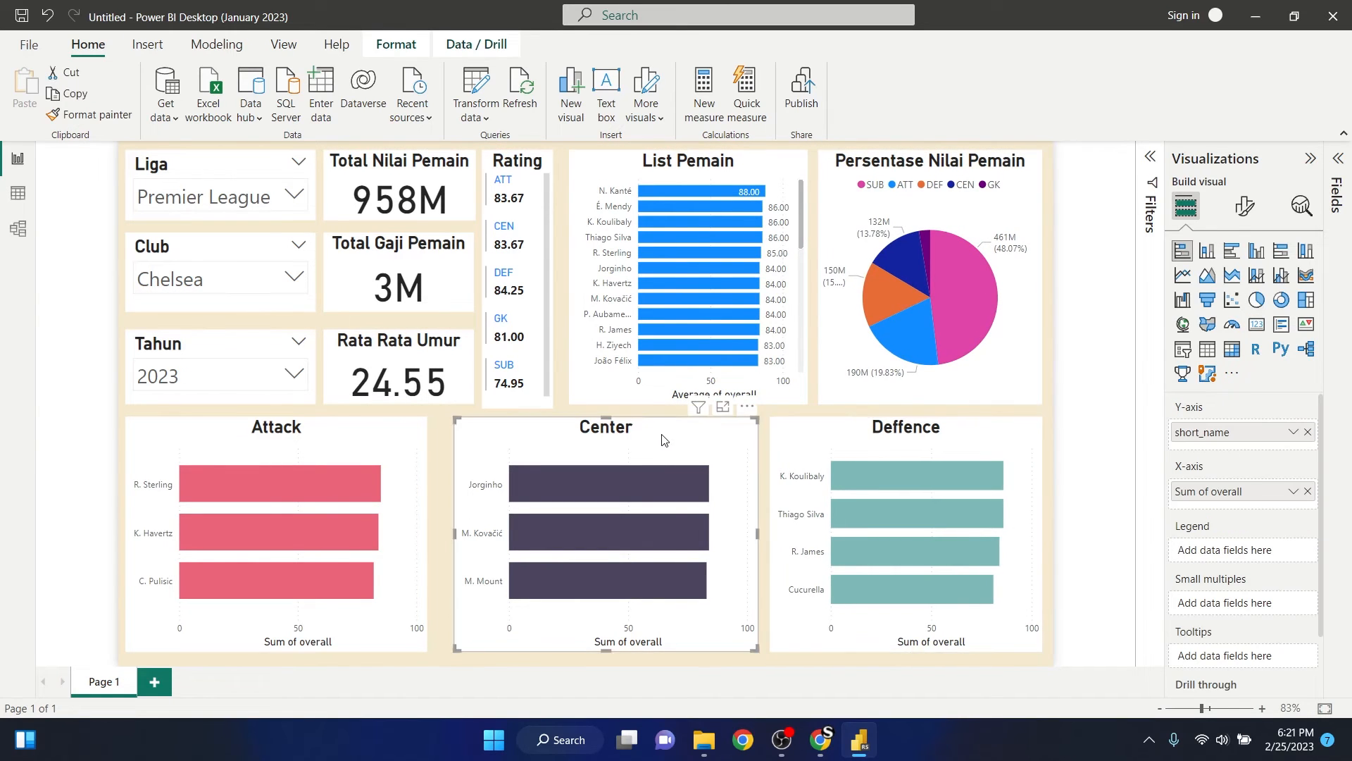
{"action": "left_click_drag", "start_coordinate": [662, 436], "coordinate": [641, 431]}
{"action": "left_click", "coordinate": [778, 482]}
{"action": "left_click_drag", "start_coordinate": [770, 534], "coordinate": [750, 534]}
{"action": "left_click", "coordinate": [1076, 421]}
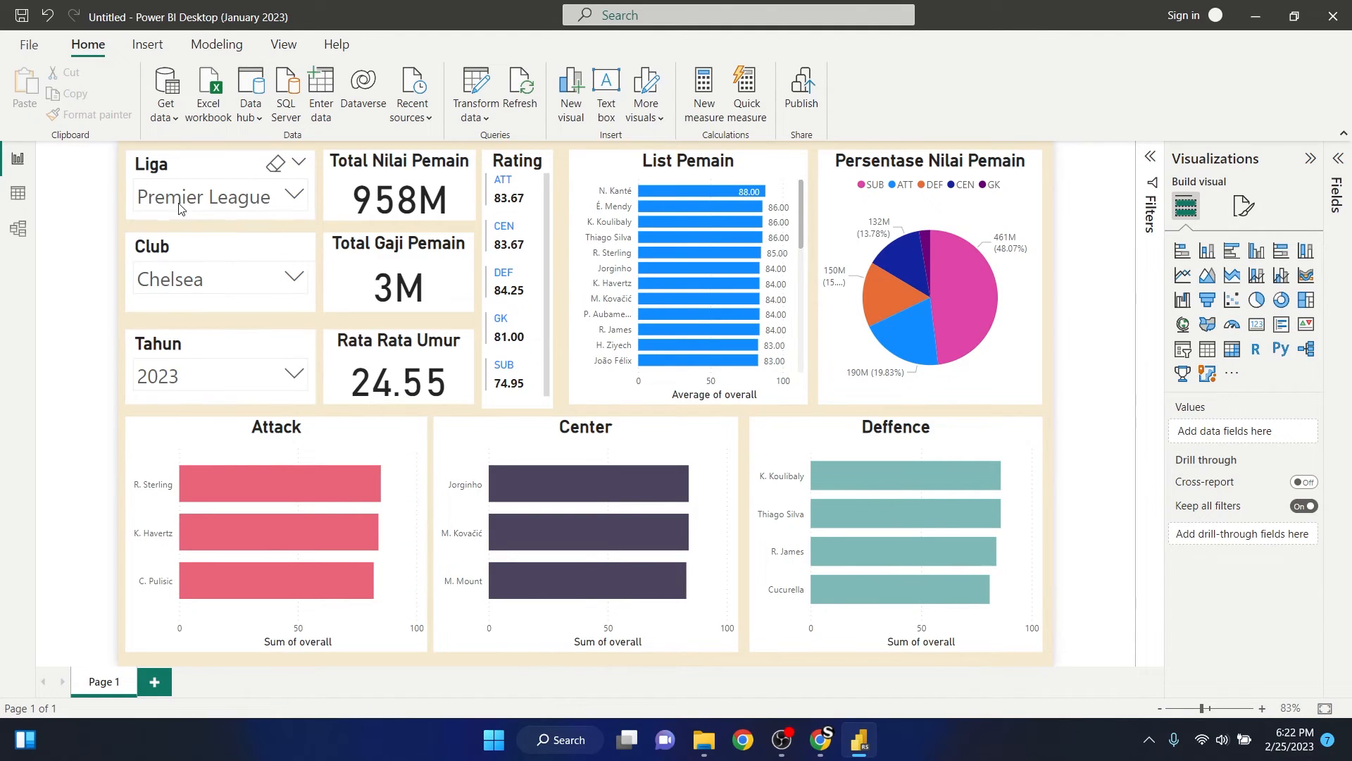
- Give the Attack chart's title the text colour #F5E9CF and the background colour #4D455D
{"action": "left_click", "coordinate": [323, 462]}
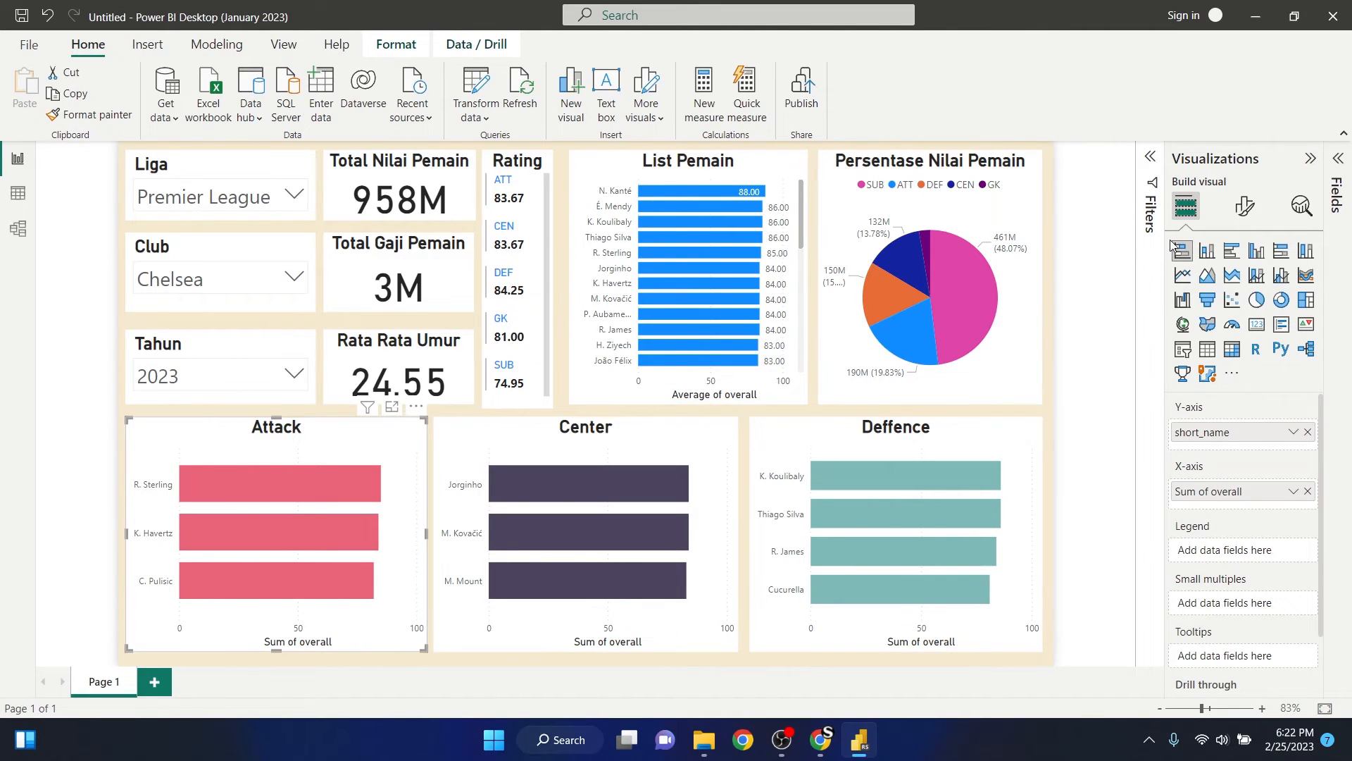
{"action": "left_click", "coordinate": [1244, 212]}
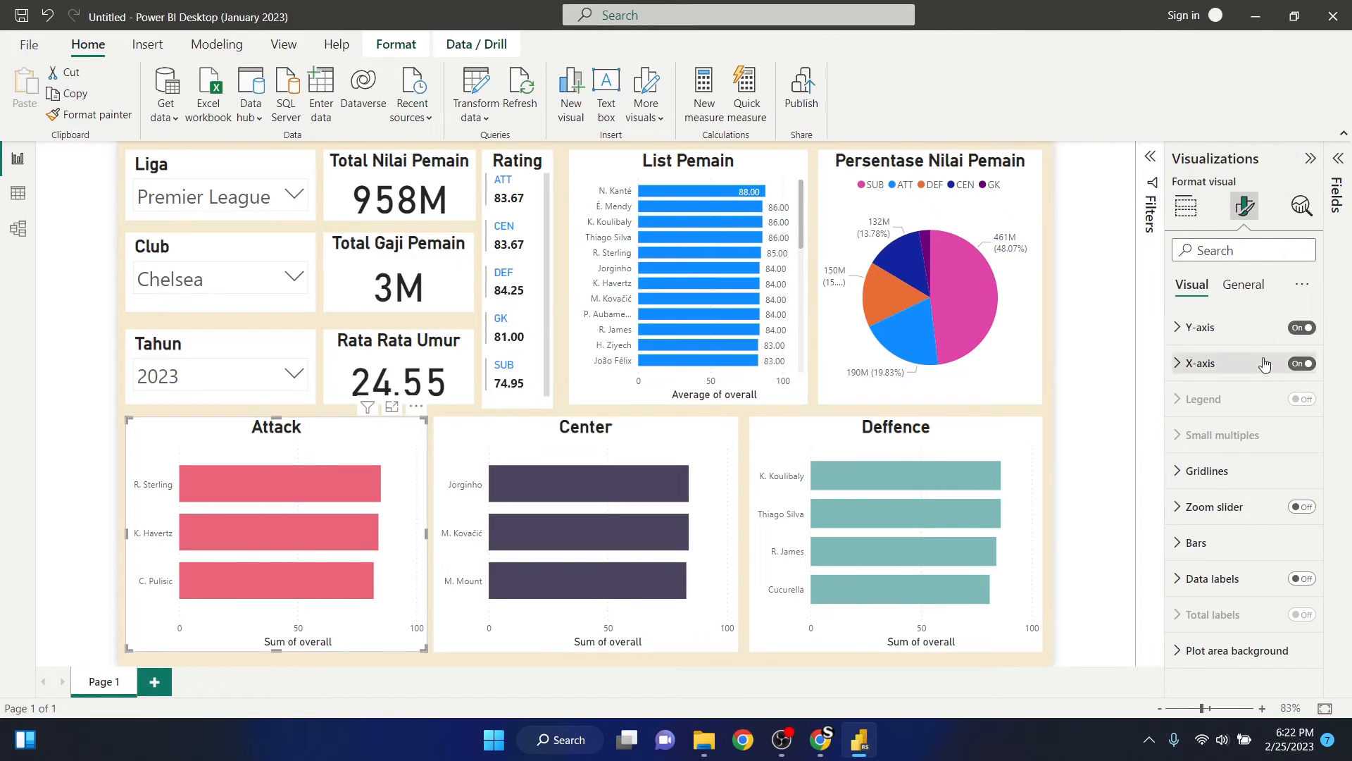
{"action": "left_click", "coordinate": [1242, 285]}
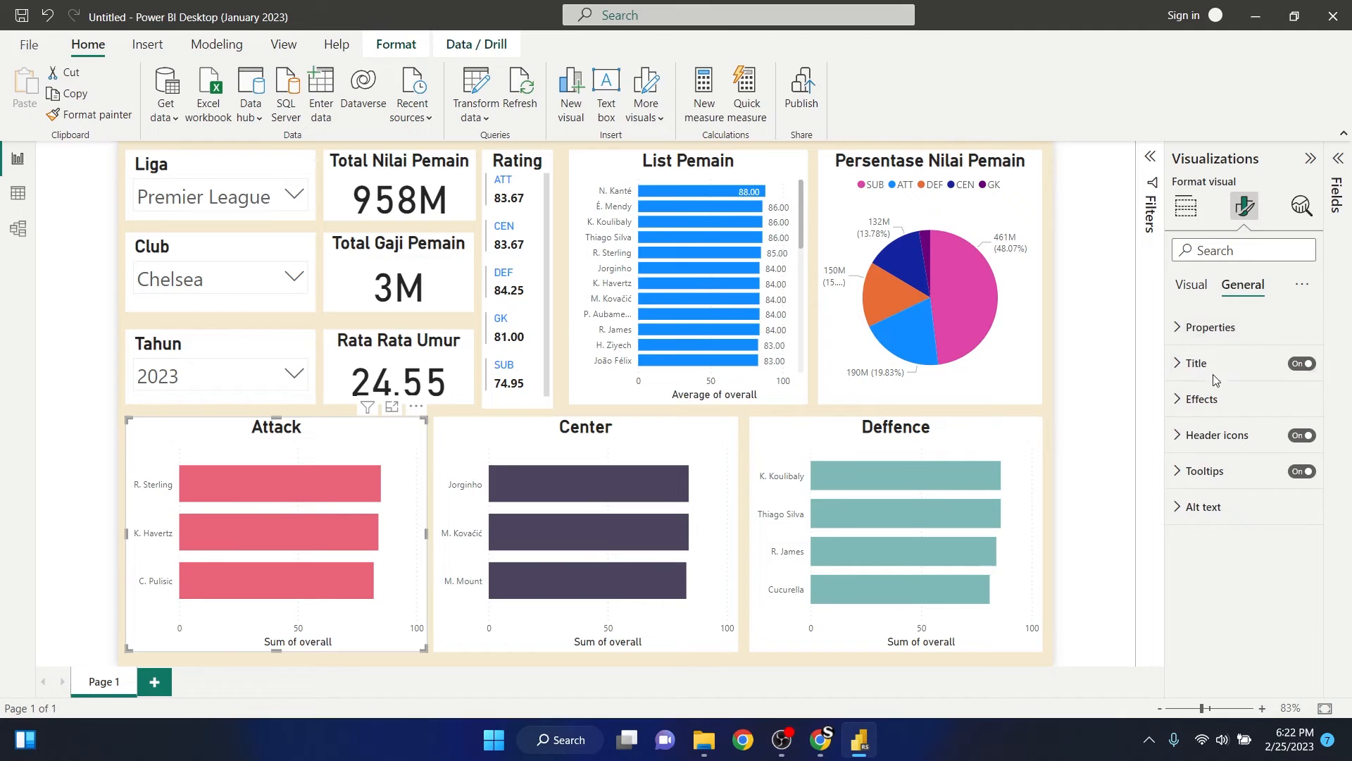
{"action": "left_click", "coordinate": [1175, 365]}
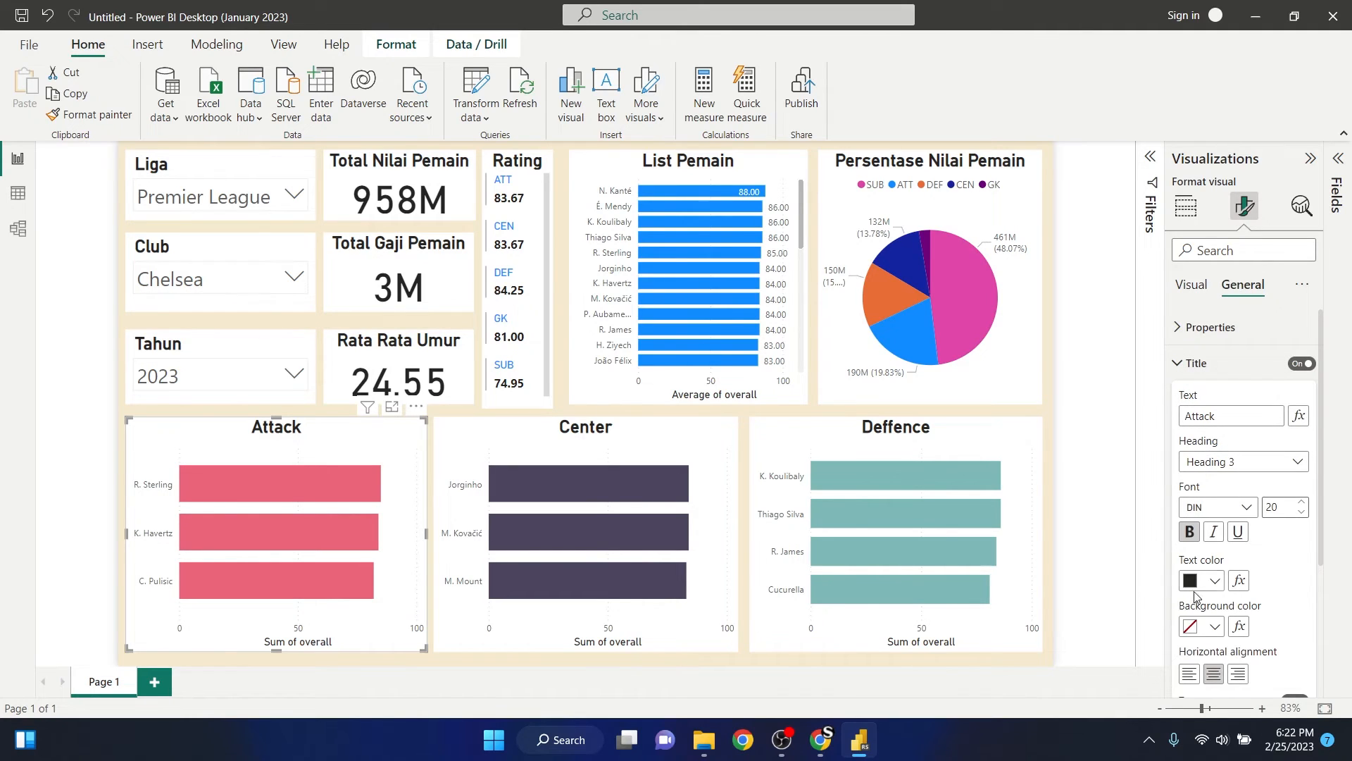
{"action": "left_click", "coordinate": [1218, 580]}
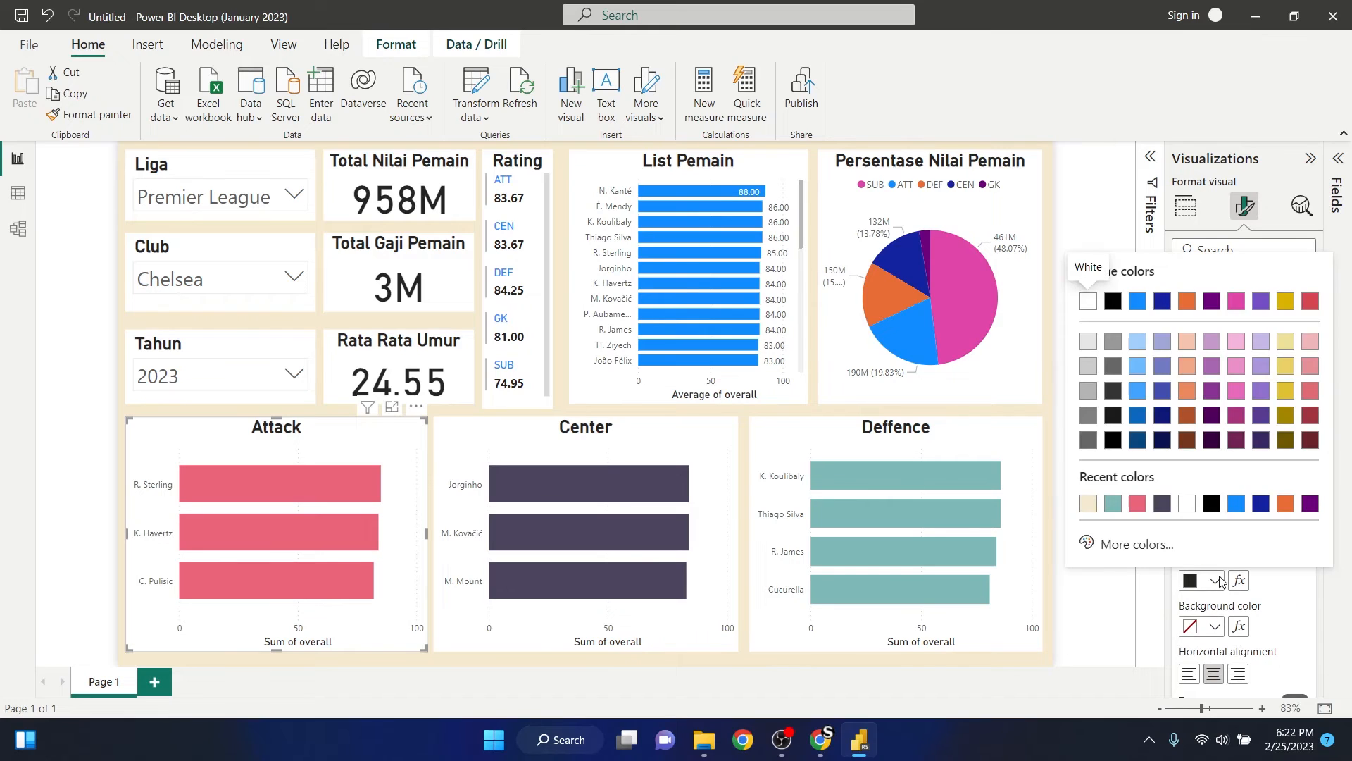
{"action": "left_click", "coordinate": [1088, 505]}
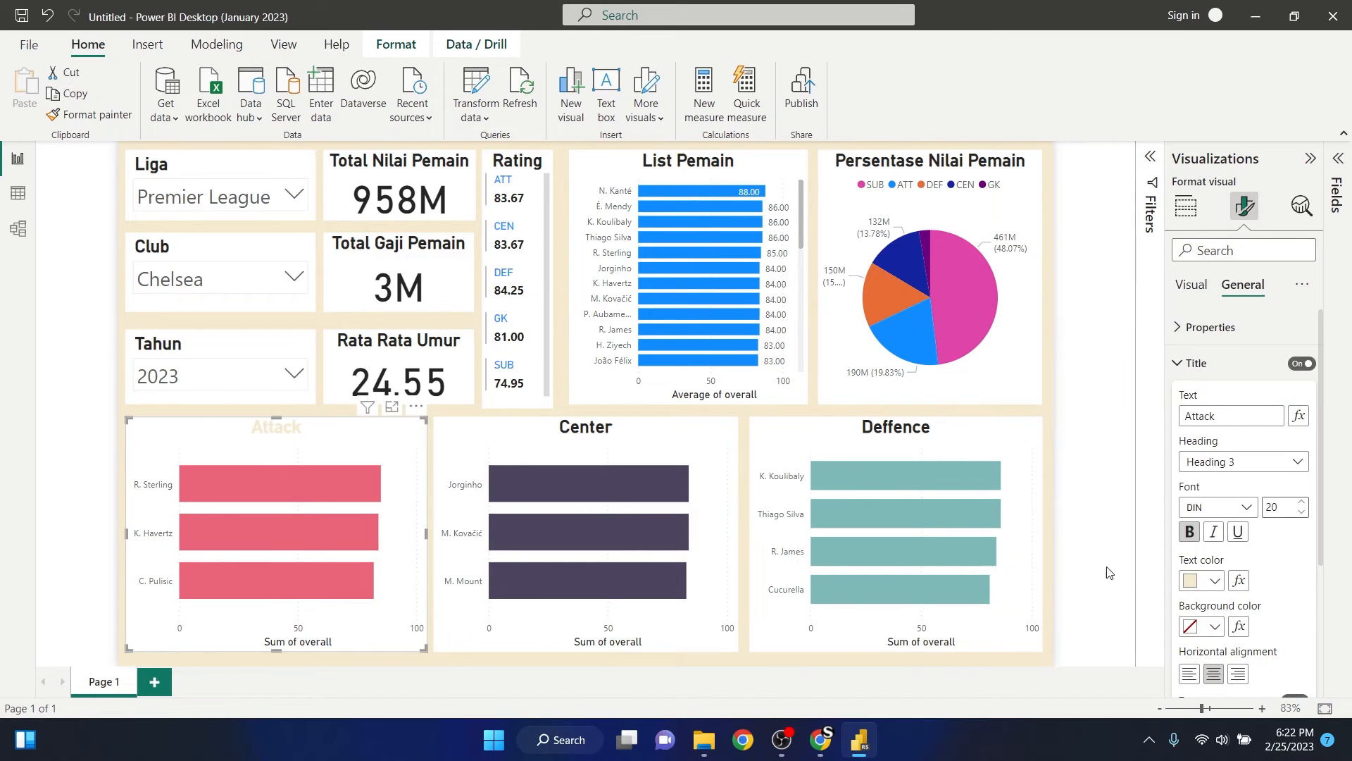
{"action": "left_click", "coordinate": [1214, 626]}
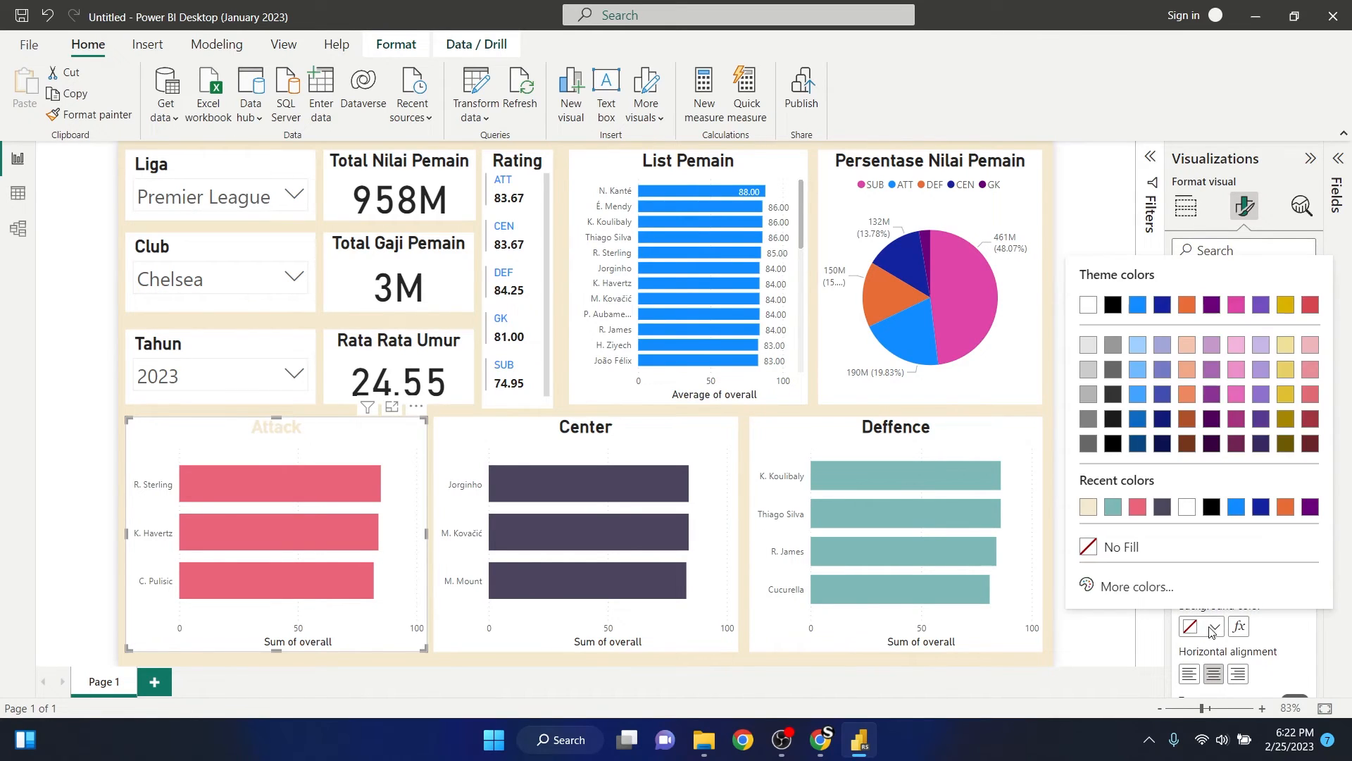
{"action": "left_click", "coordinate": [1164, 507]}
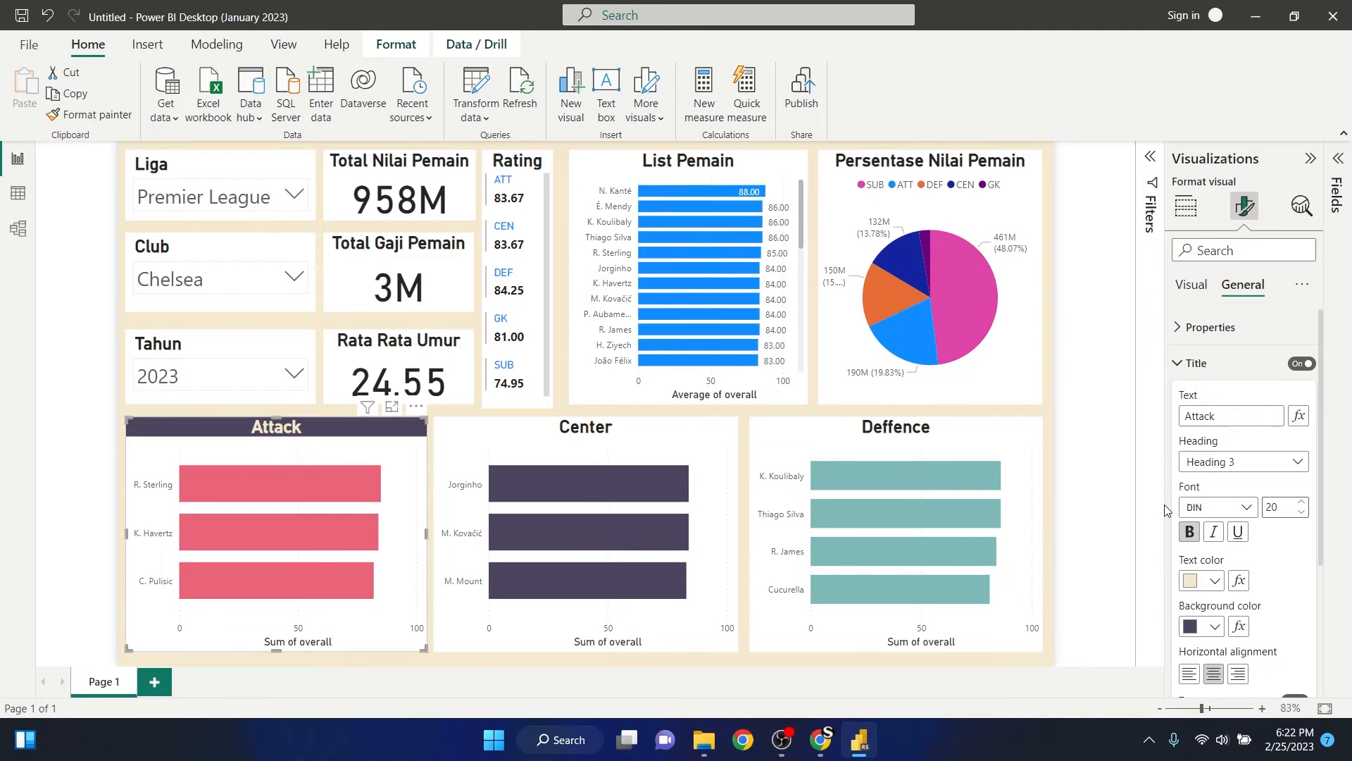
- Give the Center chart's title the text colour #F5E9CF and the background colour #4D455D
{"action": "left_click", "coordinate": [672, 435]}
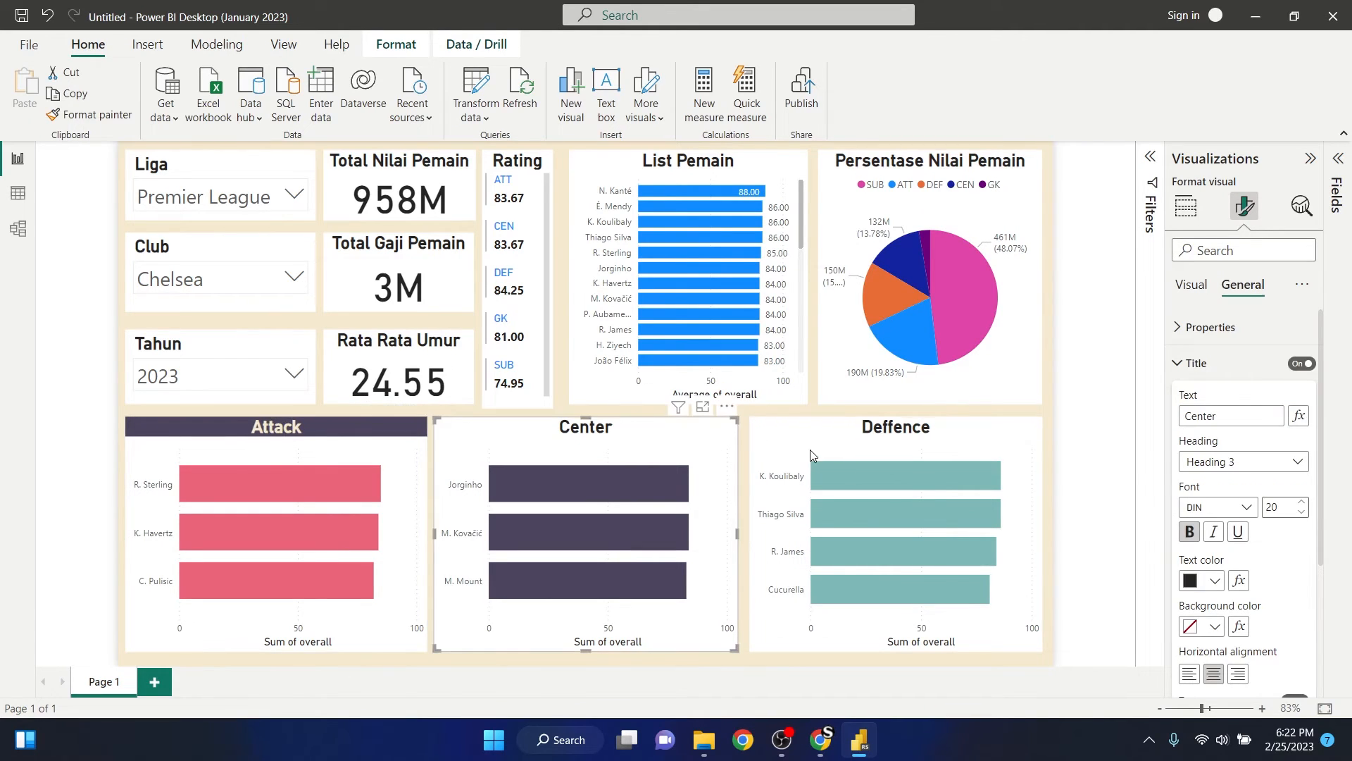
{"action": "left_click", "coordinate": [1211, 584]}
{"action": "left_click", "coordinate": [1111, 511]}
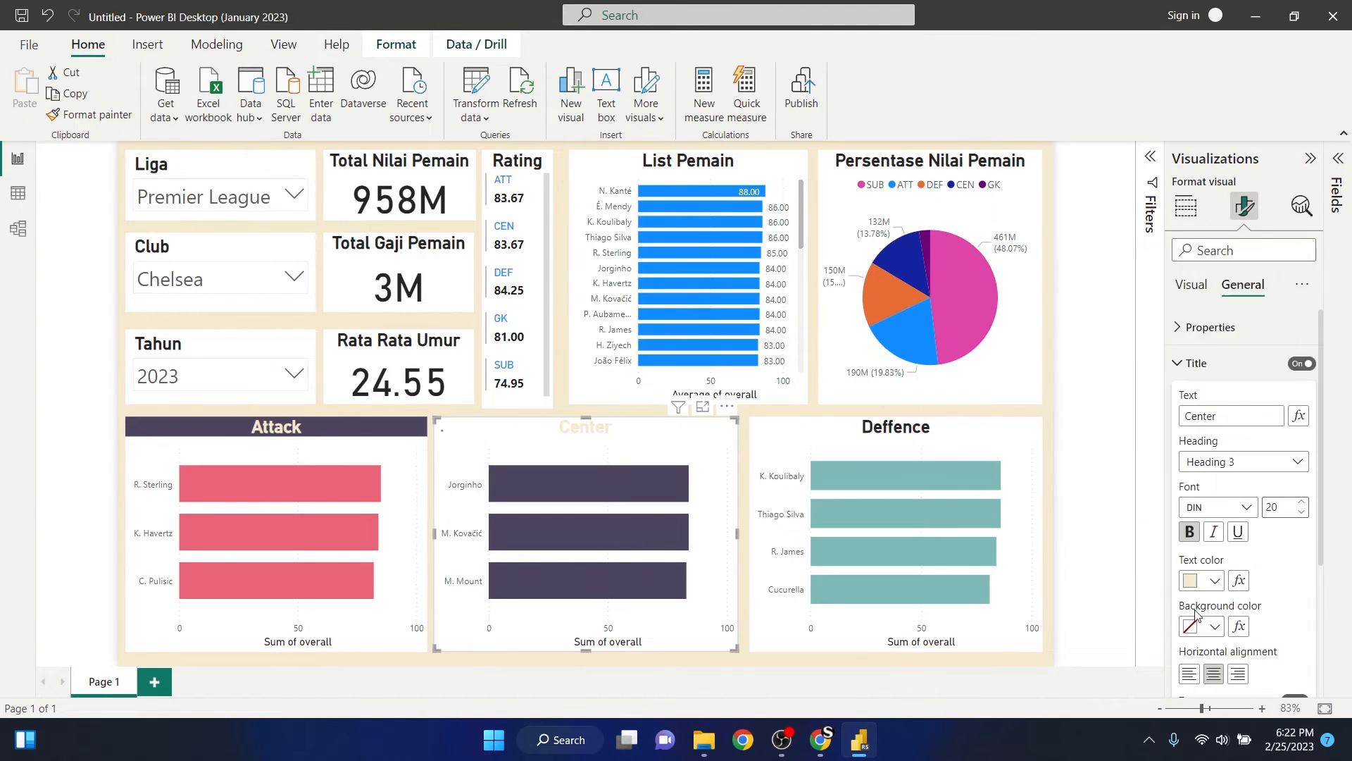
{"action": "left_click", "coordinate": [1211, 626]}
{"action": "left_click", "coordinate": [1130, 510]}
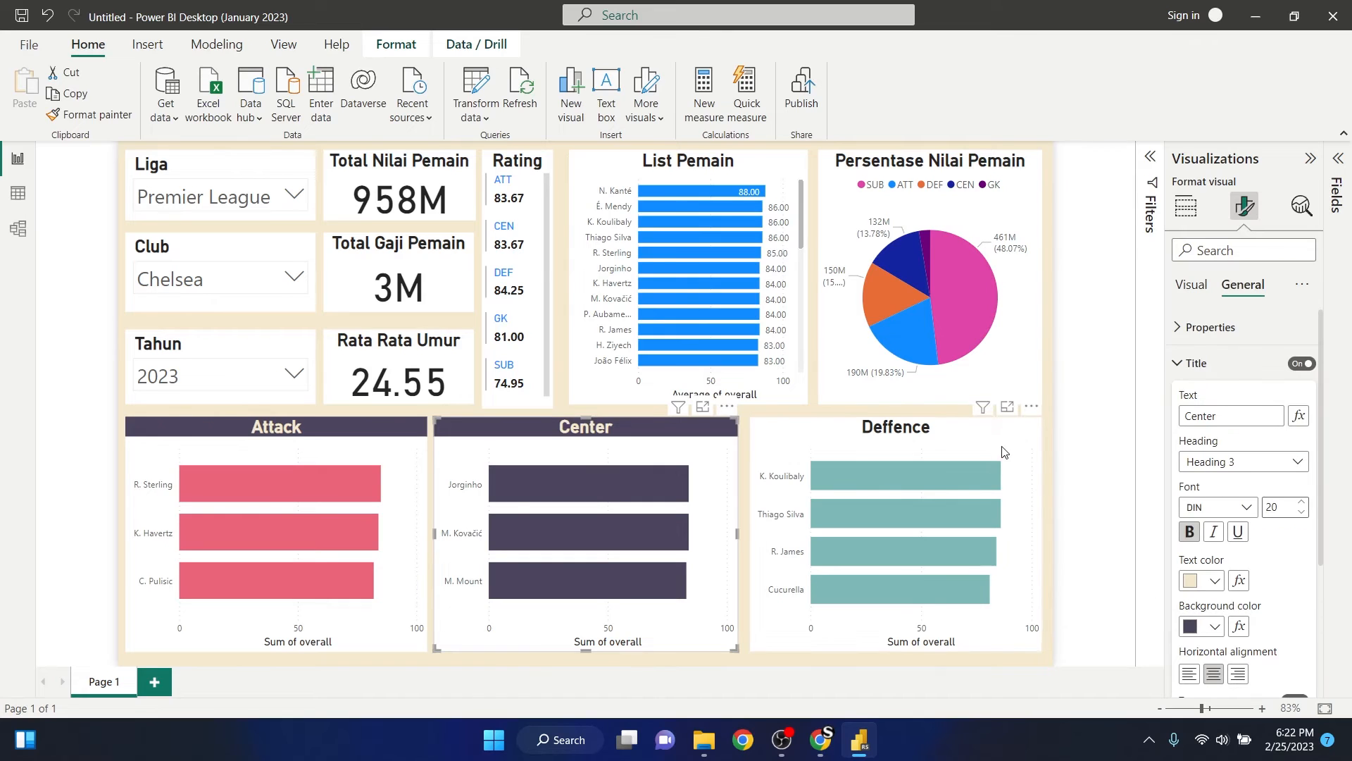
- Give the Deffence chart's title the text colour #F5E9CF and the background colour #4D455D
{"action": "left_click", "coordinate": [1008, 451]}
{"action": "left_click", "coordinate": [1213, 584]}
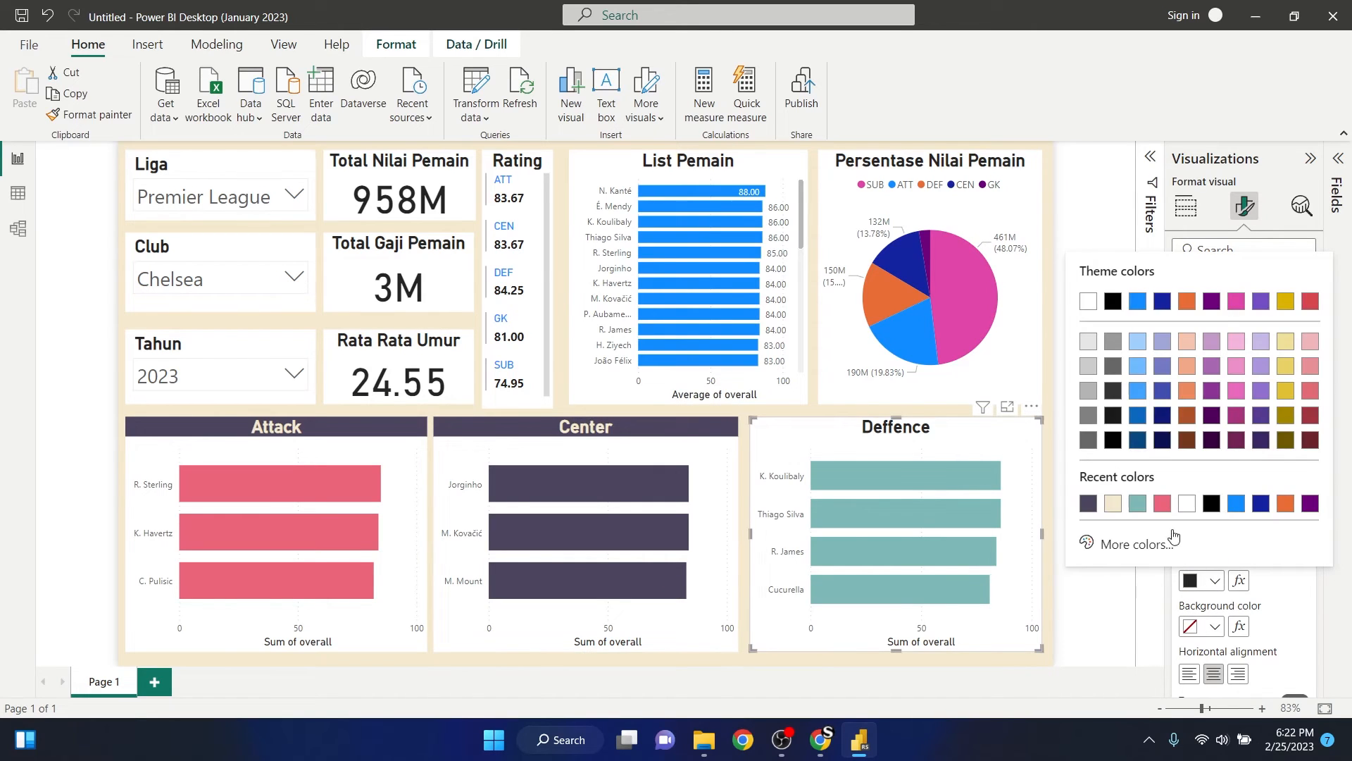
{"action": "left_click", "coordinate": [1111, 510]}
{"action": "left_click", "coordinate": [1212, 624]}
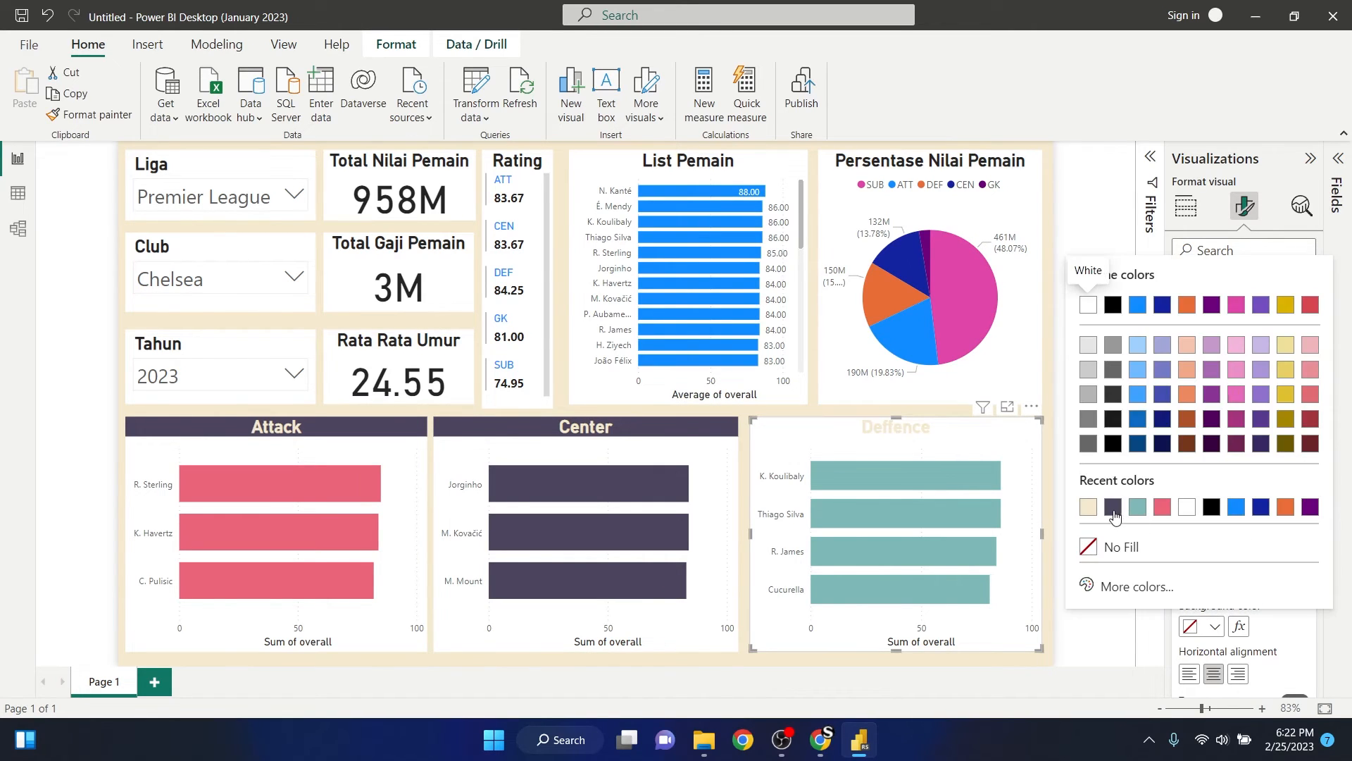
{"action": "left_click", "coordinate": [1113, 508]}
- Give the Persentase Nilai Pemain pie chart's title the text colour #F5E9CF and the background colour #4D455D
{"action": "left_click", "coordinate": [1024, 322]}
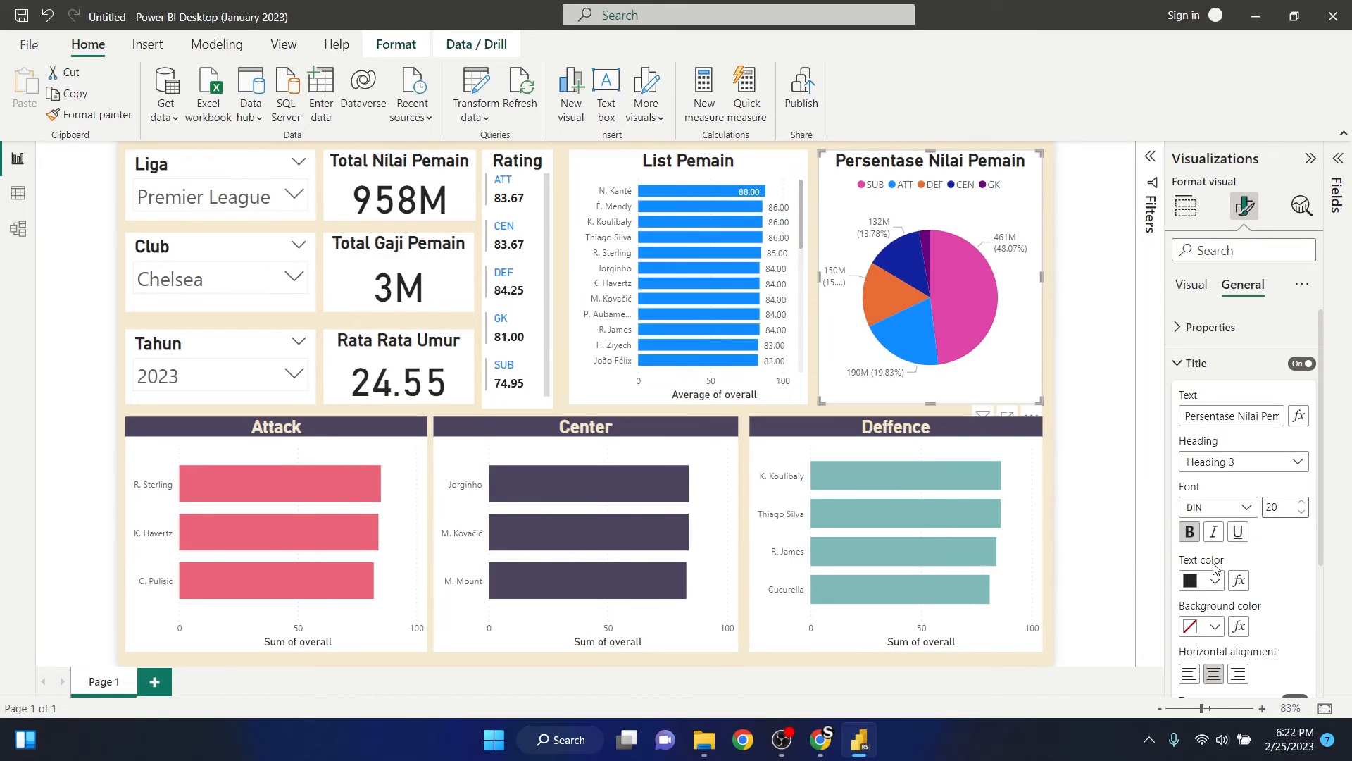
{"action": "left_click", "coordinate": [1214, 581]}
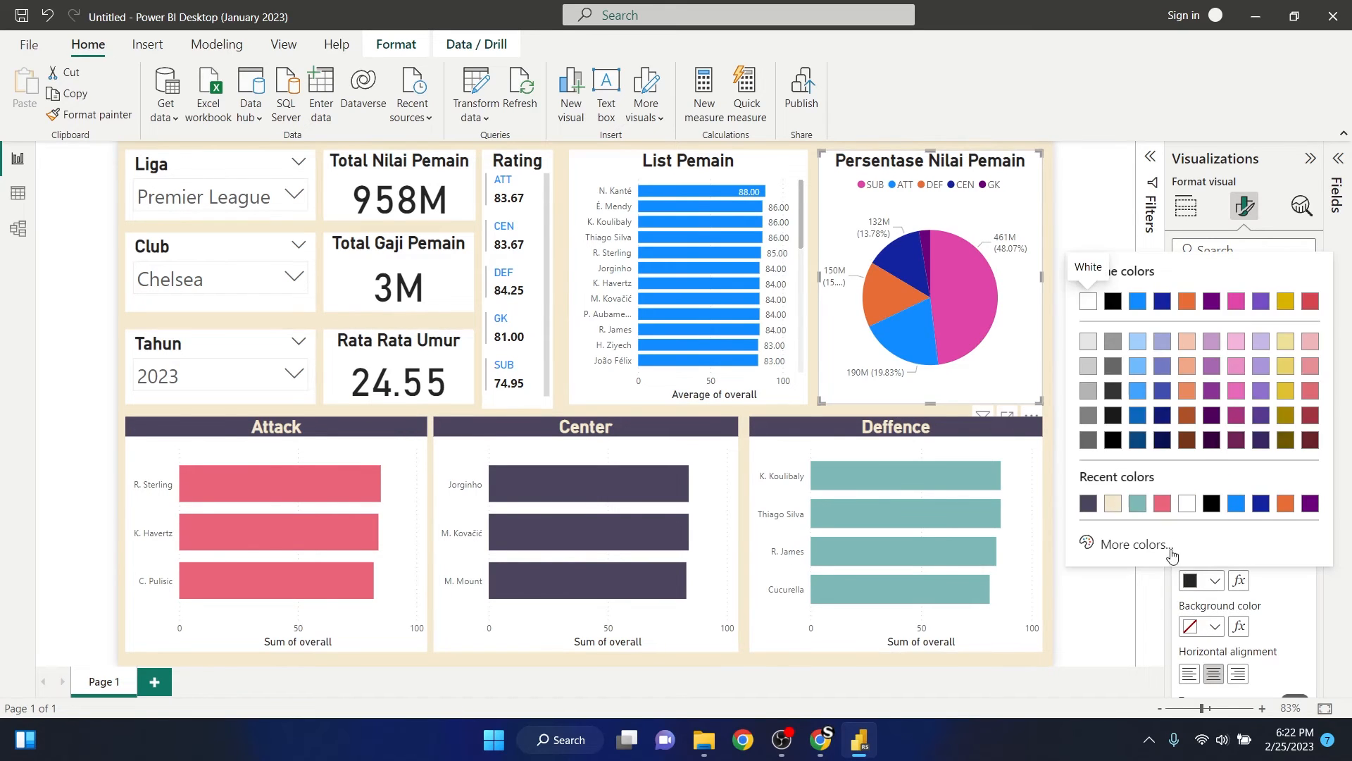
{"action": "left_click", "coordinate": [1129, 508]}
{"action": "left_click", "coordinate": [1216, 629]}
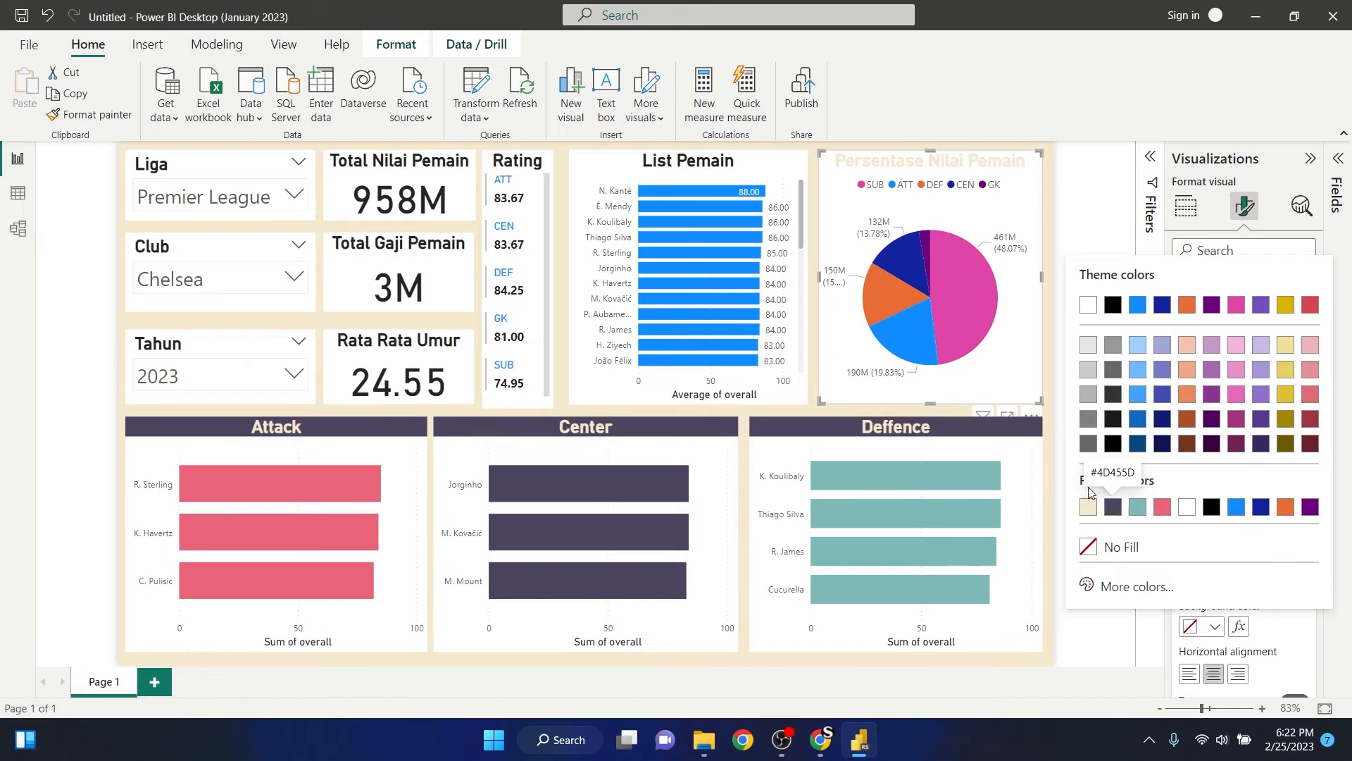
{"action": "left_click", "coordinate": [1113, 509]}
- Give the List Pemain chart's title the text colour #F5E9CF and the background colour #4D455D
{"action": "left_click", "coordinate": [800, 233]}
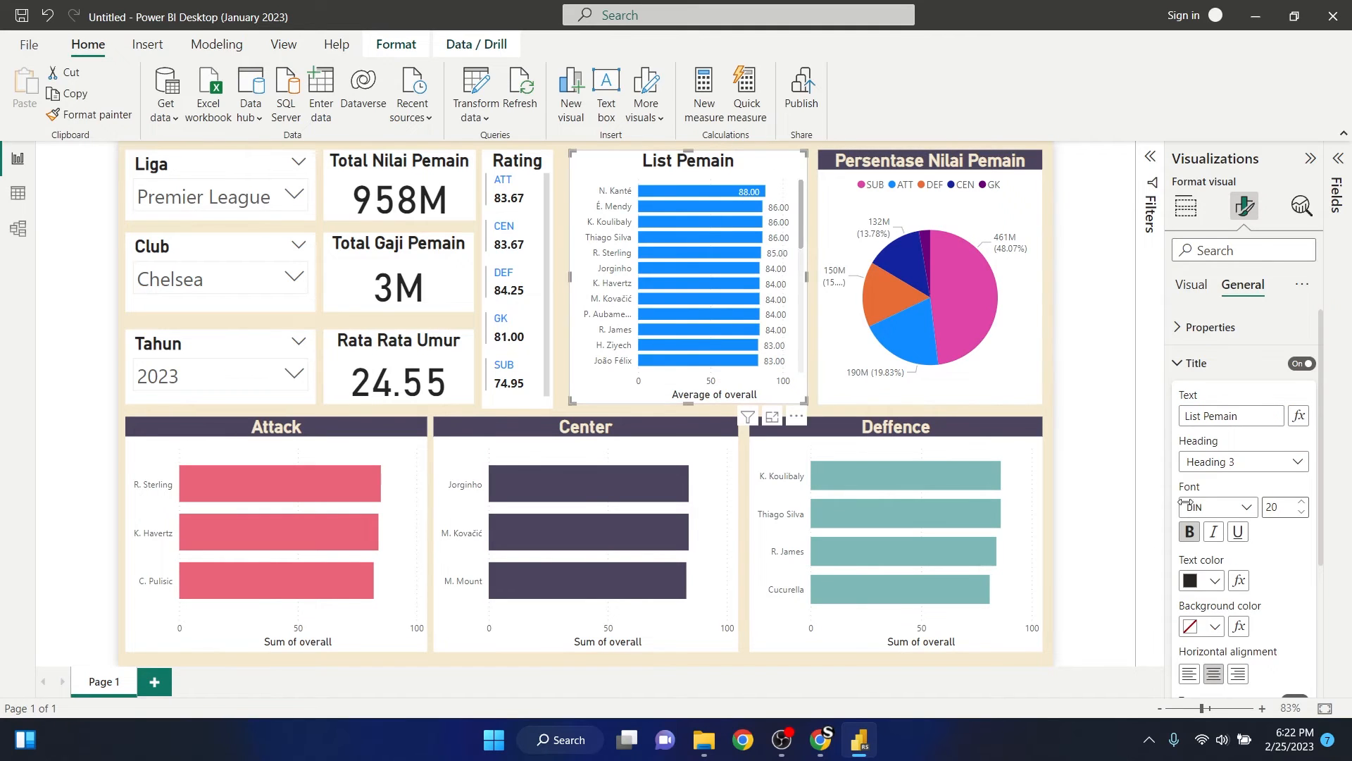
{"action": "left_click", "coordinate": [1204, 580]}
{"action": "left_click", "coordinate": [1113, 503]}
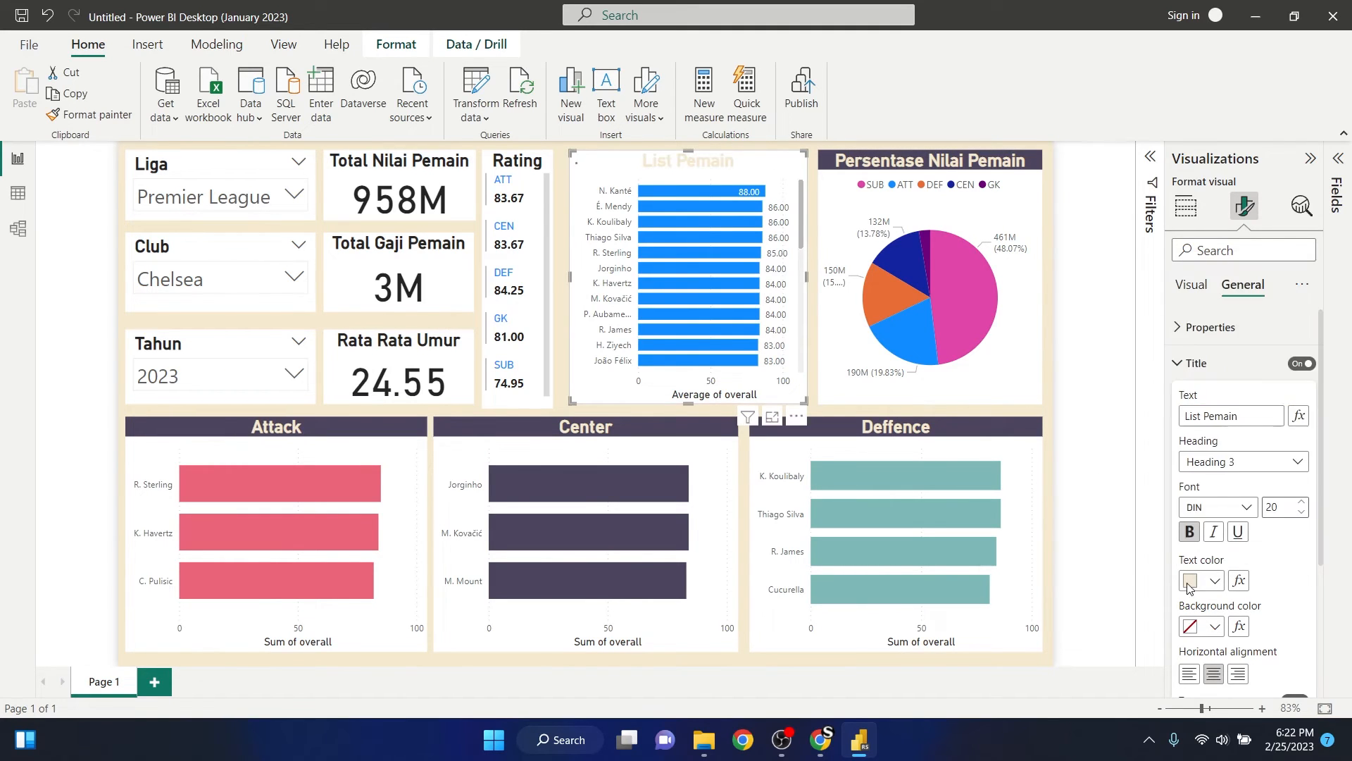
{"action": "left_click", "coordinate": [1216, 626]}
{"action": "left_click", "coordinate": [1112, 507]}
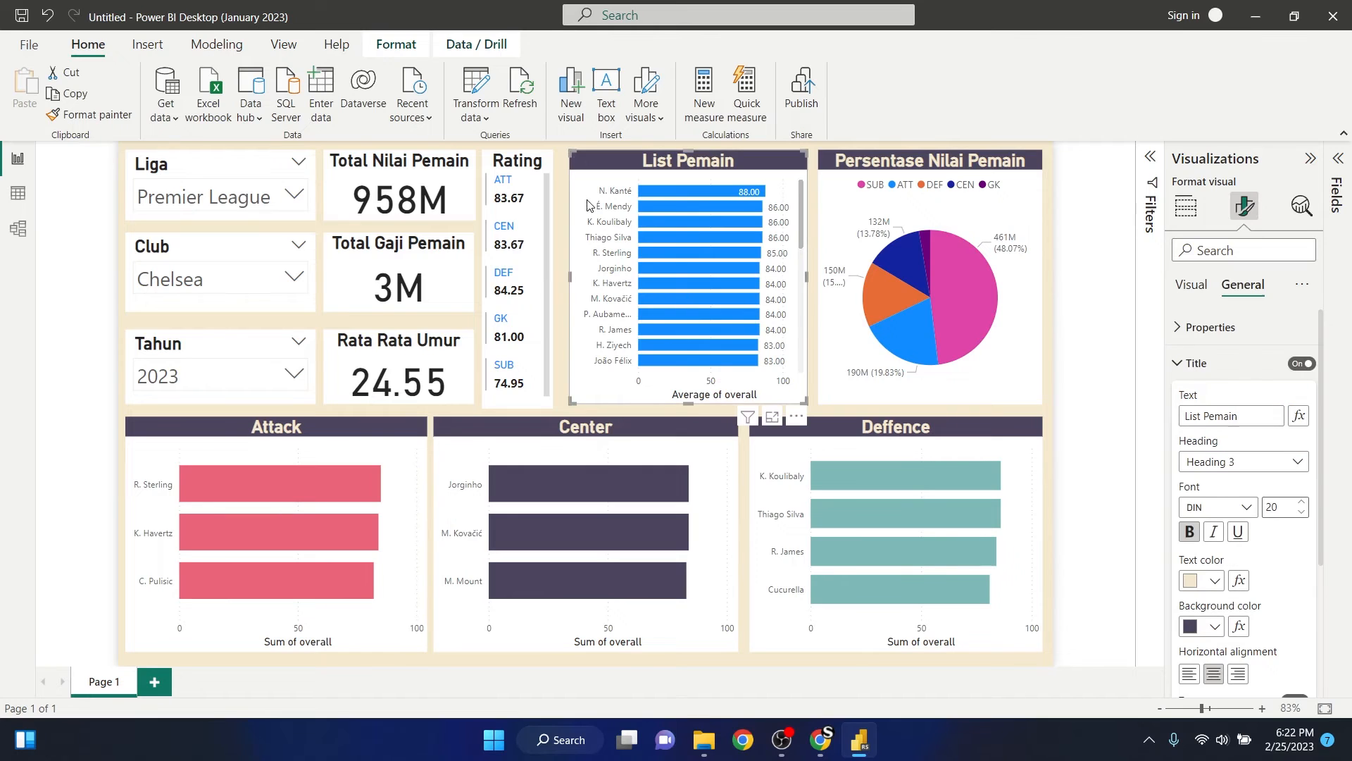
- Give the Rating card's title the text colour #F5E9CF and the background colour #4D455D
{"action": "left_click", "coordinate": [541, 166]}
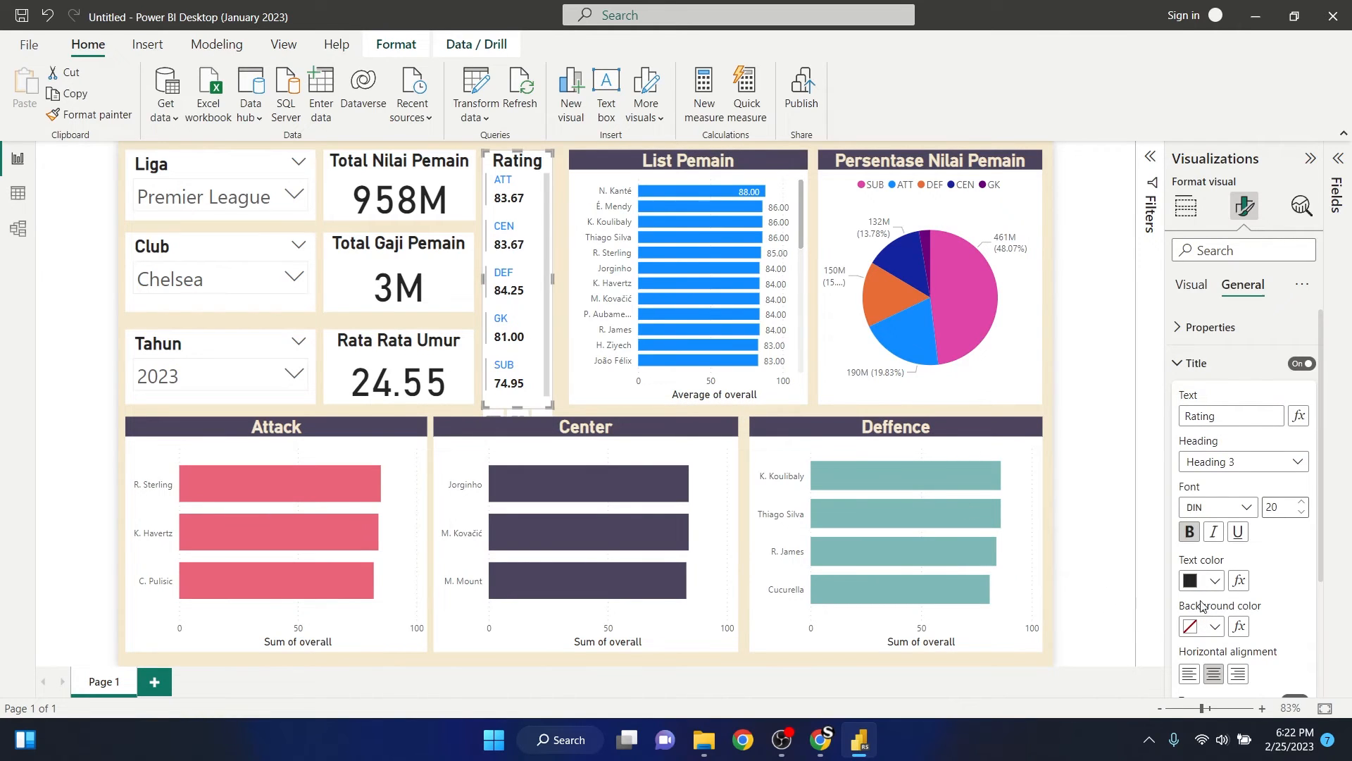
{"action": "left_click", "coordinate": [1215, 581]}
{"action": "left_click", "coordinate": [1089, 507]}
{"action": "left_click", "coordinate": [1216, 627]}
{"action": "left_click", "coordinate": [1111, 507]}
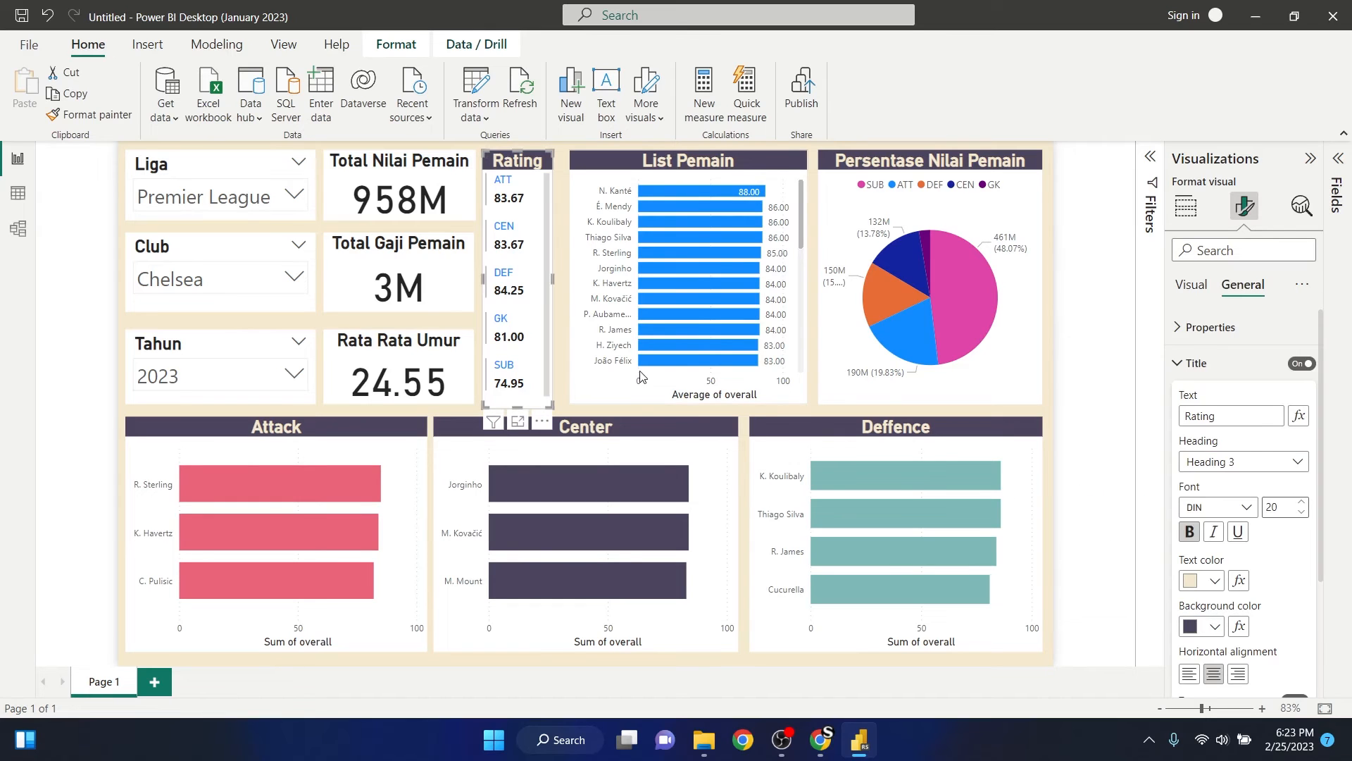
- Give the Total Nilai Pemain card's title the text colour #F5E9CF and the background colour #4D455D
{"action": "left_click", "coordinate": [454, 180]}
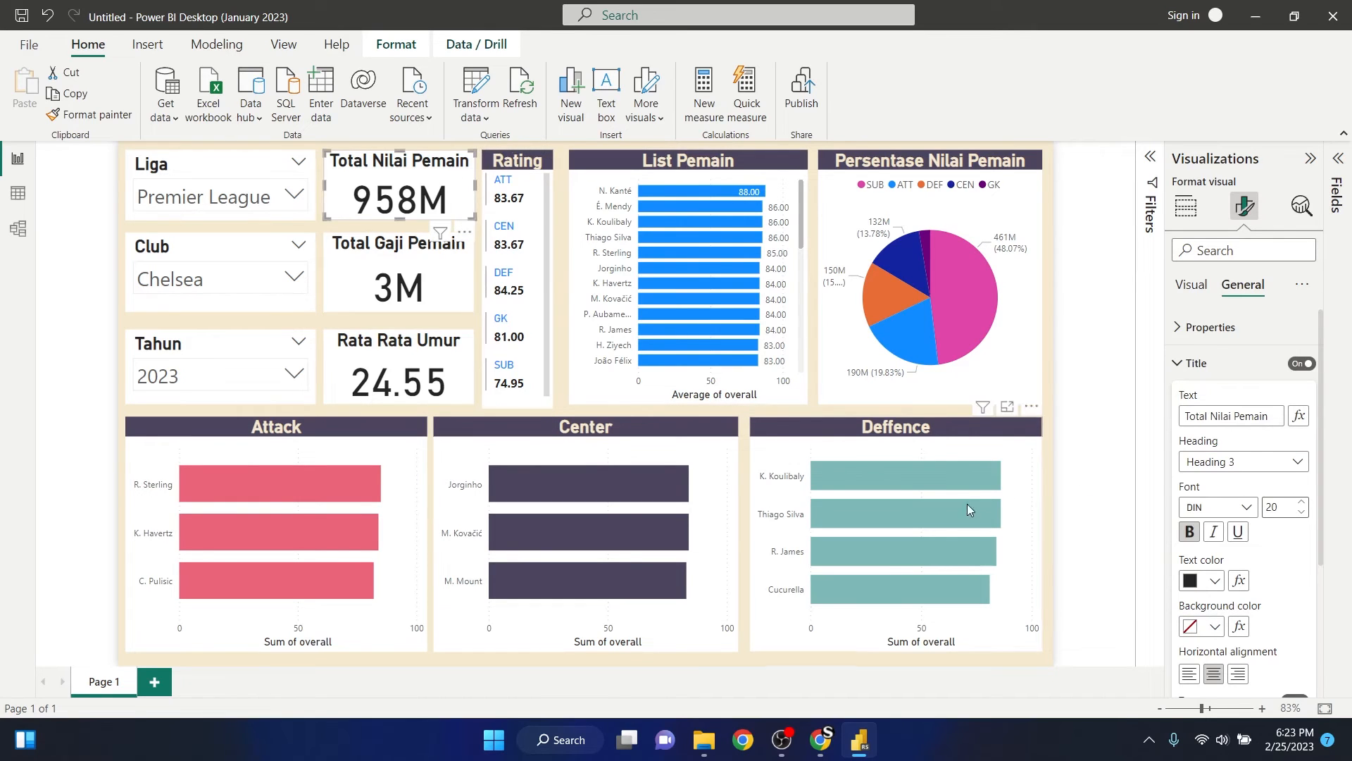
{"action": "left_click", "coordinate": [1215, 581]}
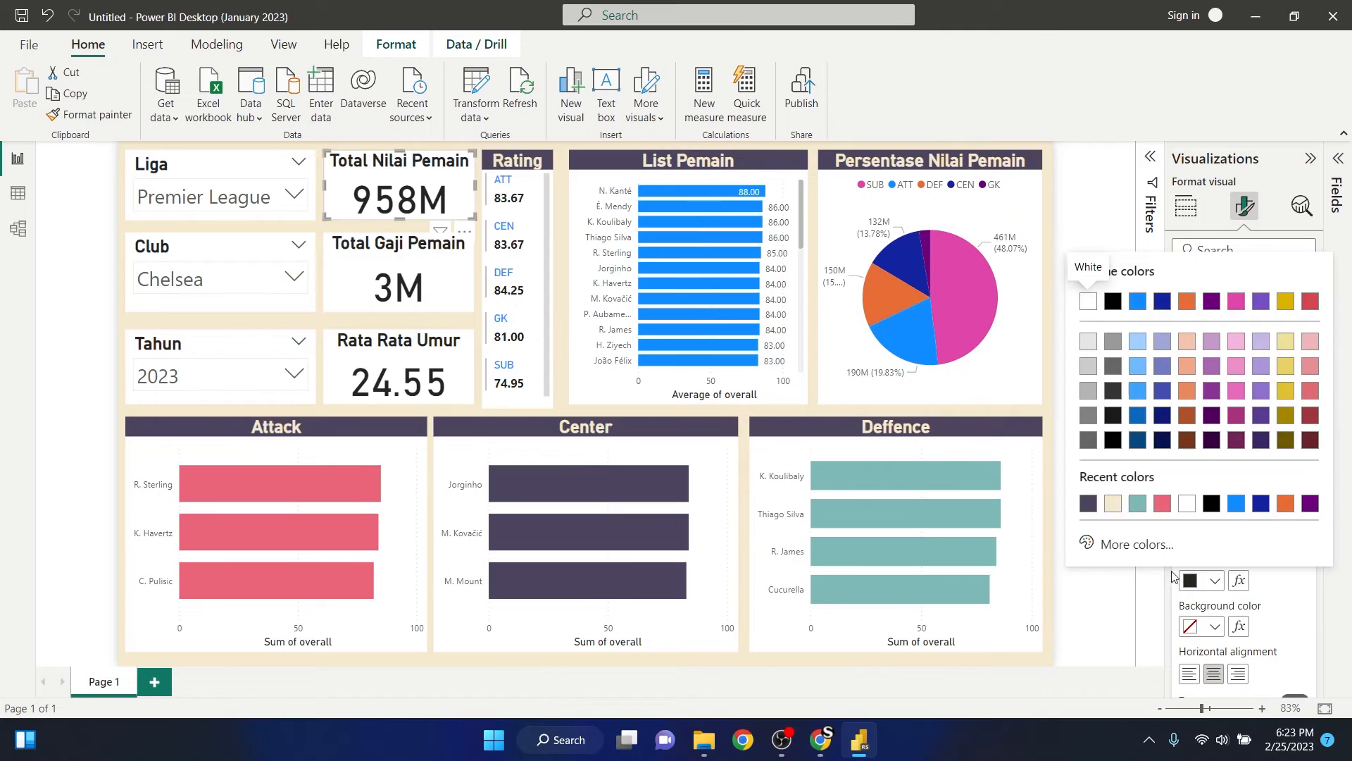
{"action": "left_click", "coordinate": [1113, 503]}
{"action": "left_click", "coordinate": [1214, 626]}
{"action": "left_click", "coordinate": [1089, 506]}
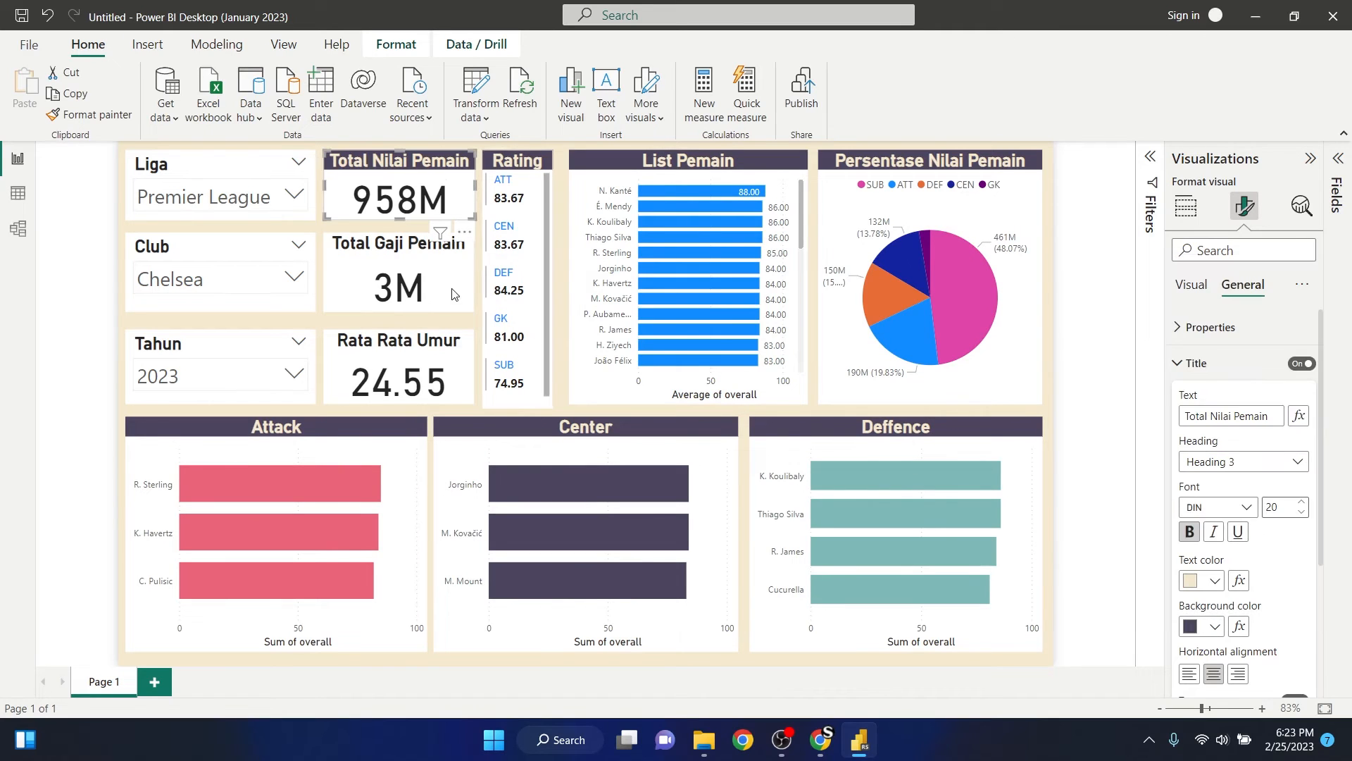
- Give the Total Gaji Pemain card's title the text colour #F5E9CF and the background colour #4D455D
{"action": "left_click", "coordinate": [345, 266]}
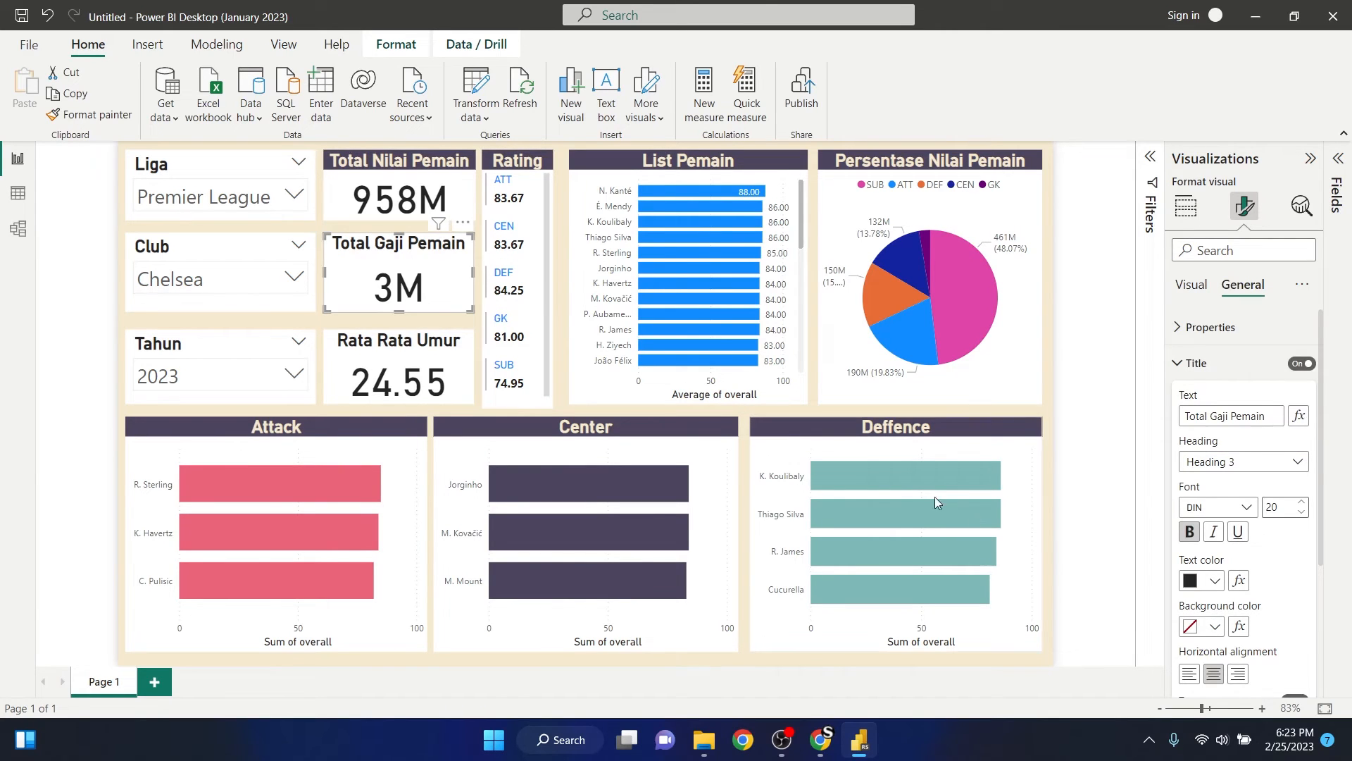
{"action": "left_click", "coordinate": [1205, 582]}
{"action": "left_click", "coordinate": [1113, 502]}
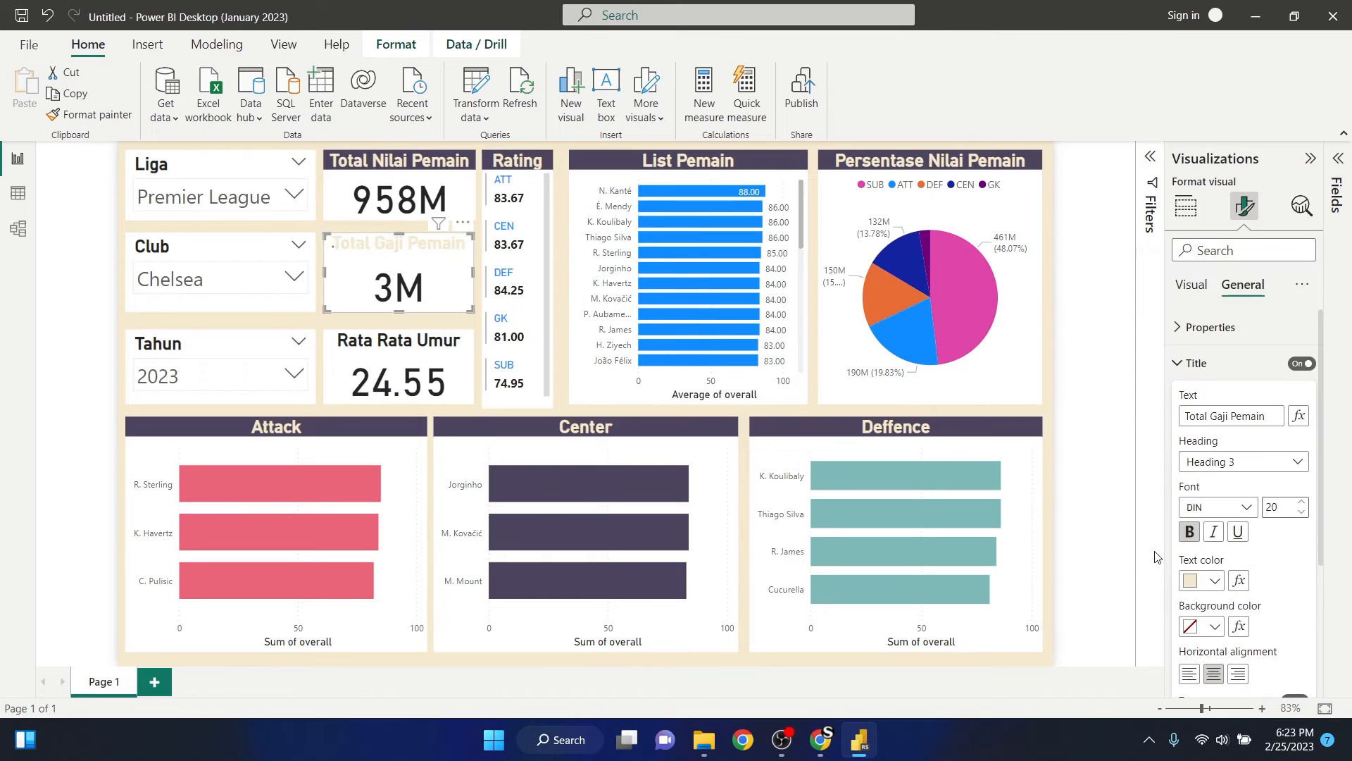
{"action": "left_click", "coordinate": [1214, 626]}
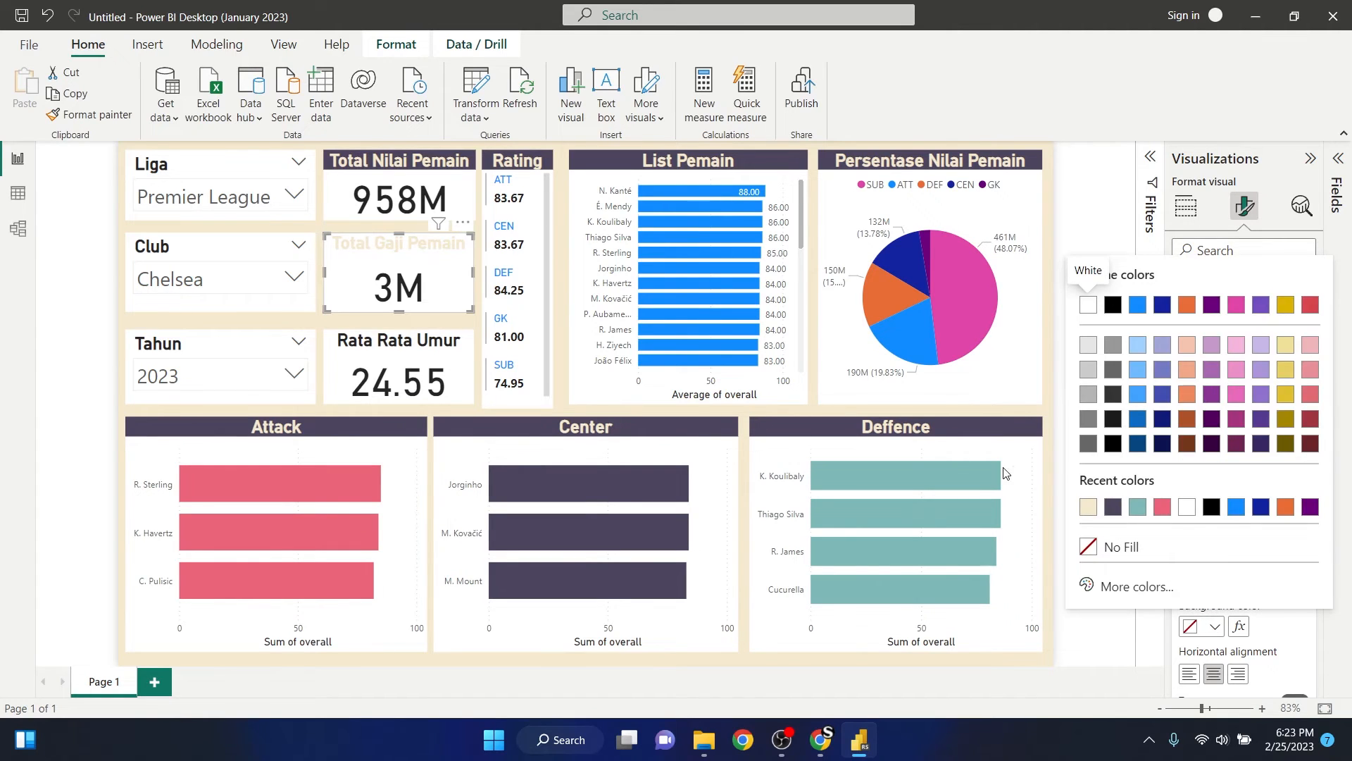
{"action": "left_click", "coordinate": [1113, 506]}
- Give the Rata Rata Umur card's title the text colour #F5E9CF and the background colour #4D455D
{"action": "left_click", "coordinate": [439, 346]}
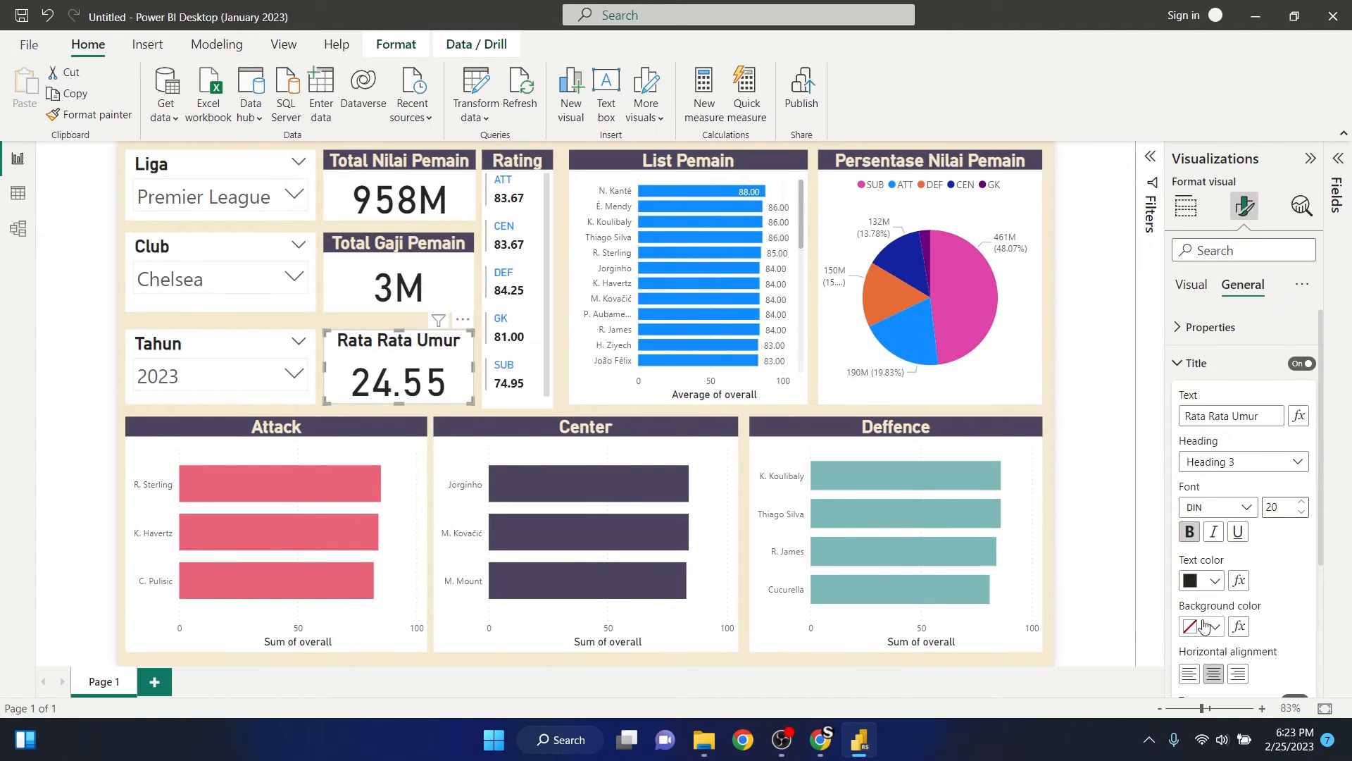
{"action": "left_click", "coordinate": [1212, 582]}
{"action": "left_click", "coordinate": [1112, 503]}
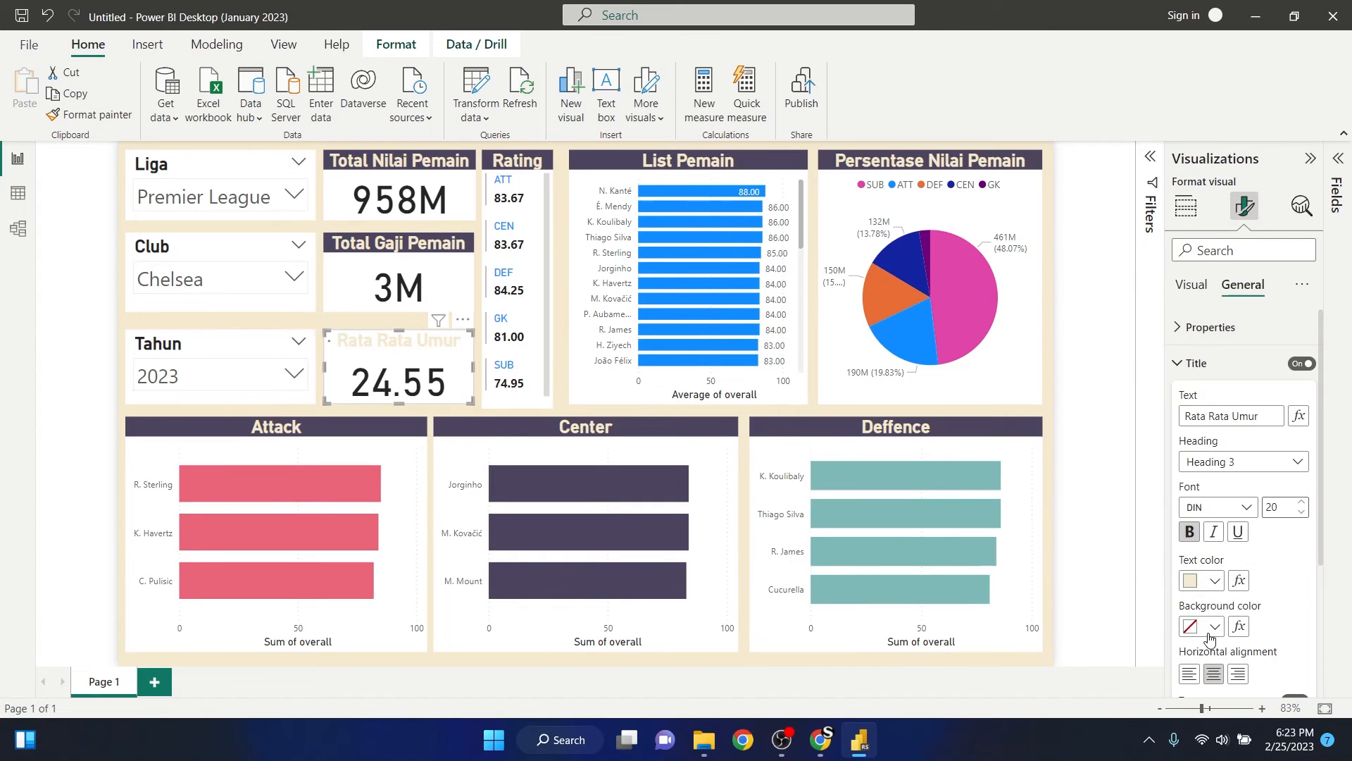
{"action": "left_click", "coordinate": [1214, 626]}
{"action": "left_click", "coordinate": [1113, 512]}
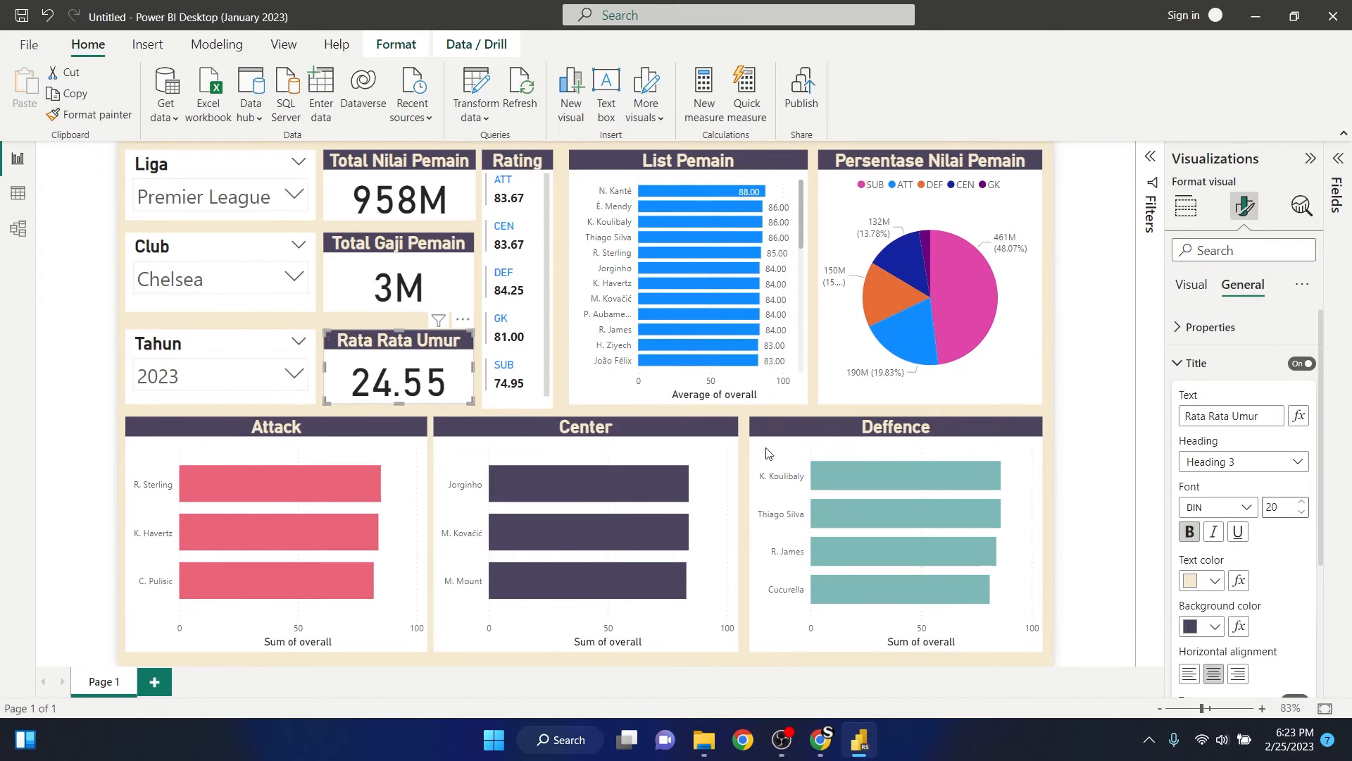
- Open the slicer header formatting options of the Tahun slicer
{"action": "left_click", "coordinate": [237, 346]}
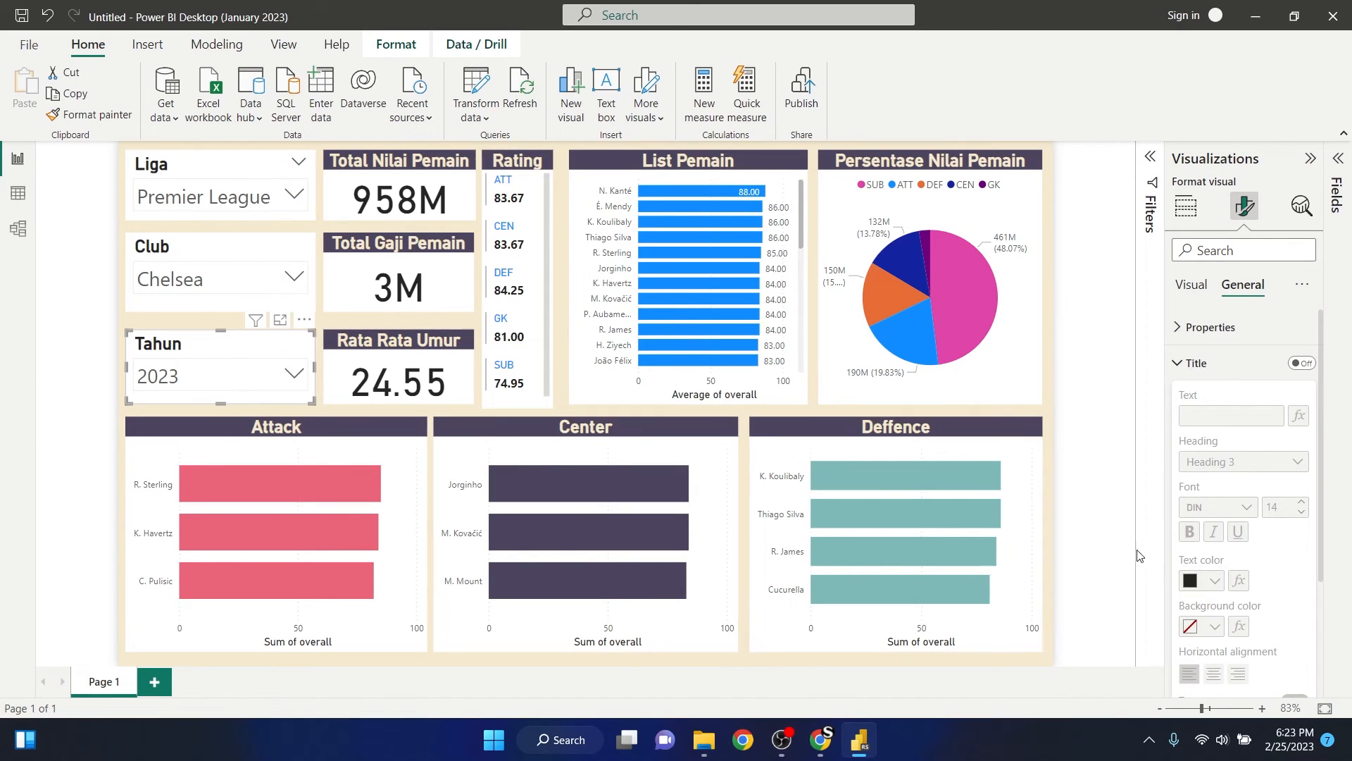
{"action": "left_click", "coordinate": [1084, 400]}
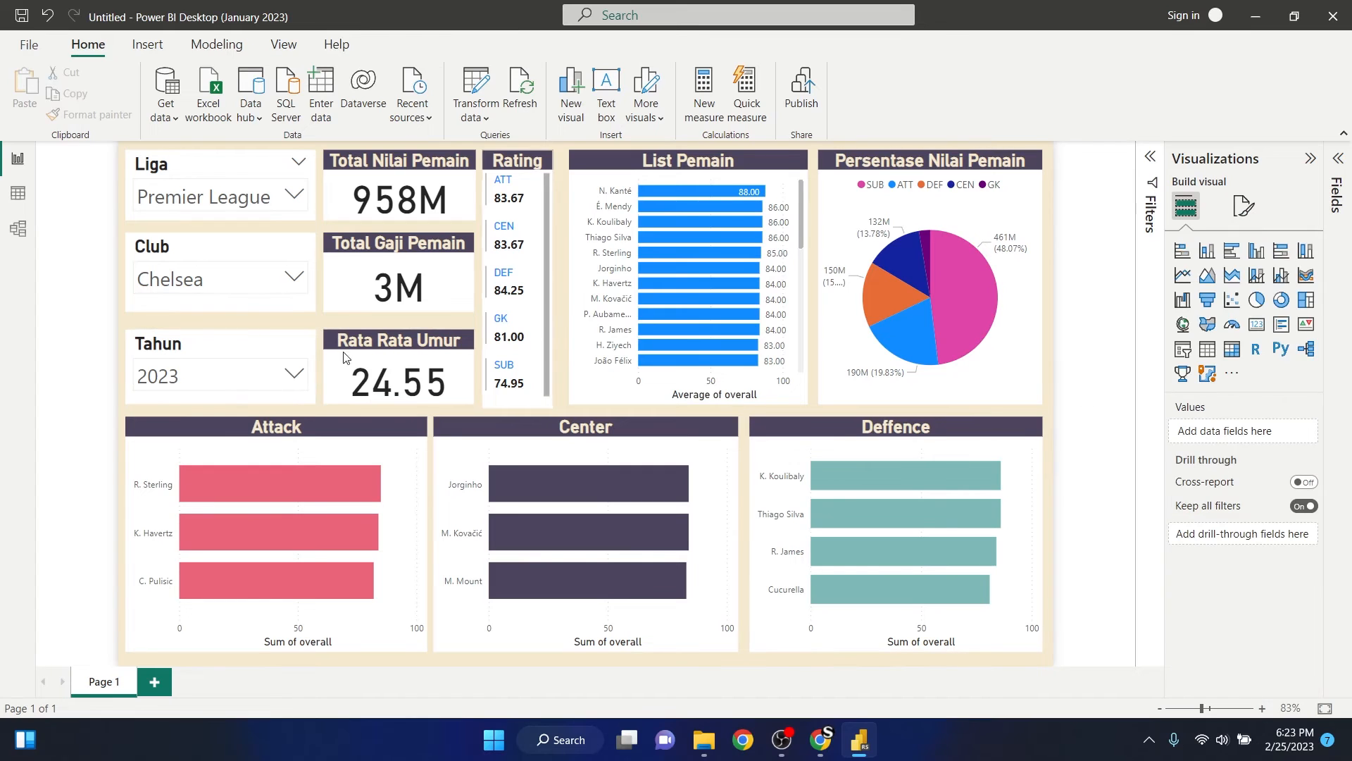
{"action": "left_click", "coordinate": [203, 350]}
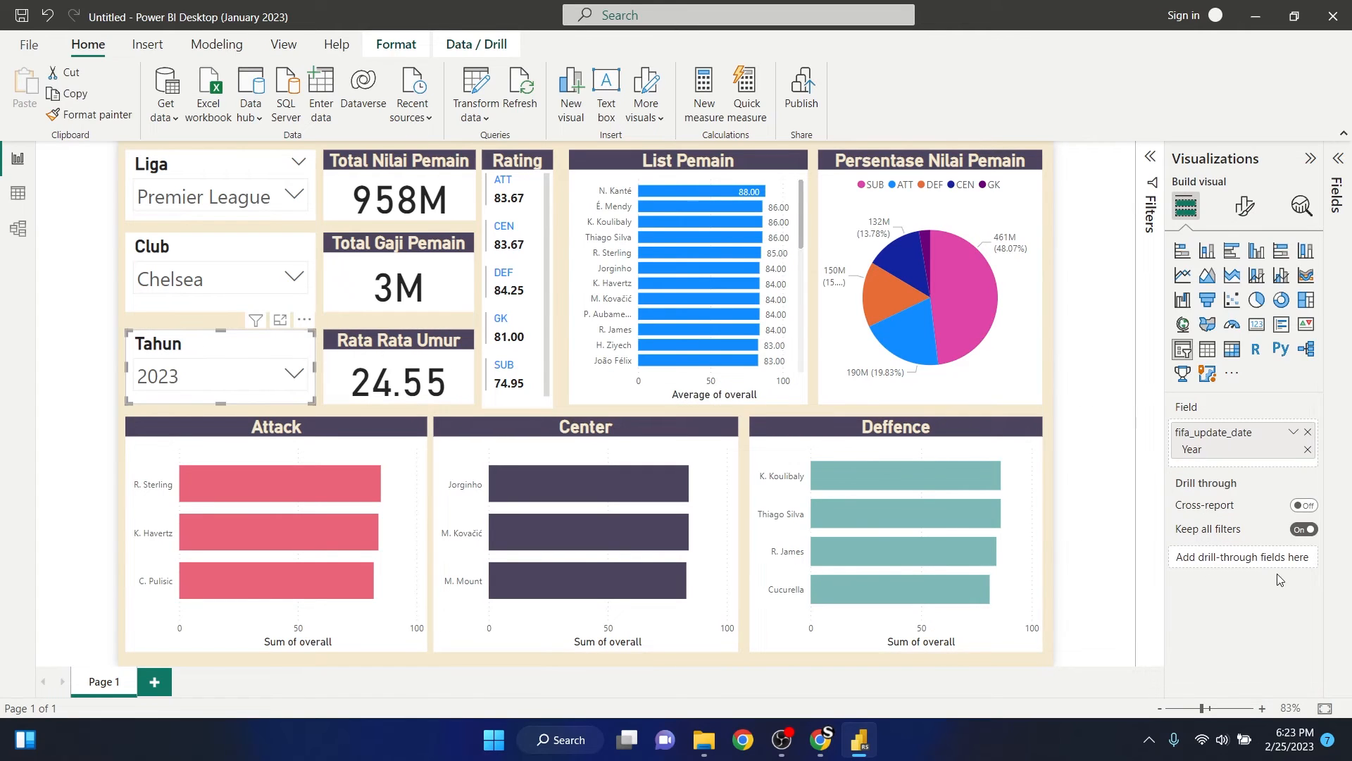
{"action": "left_click", "coordinate": [1245, 206]}
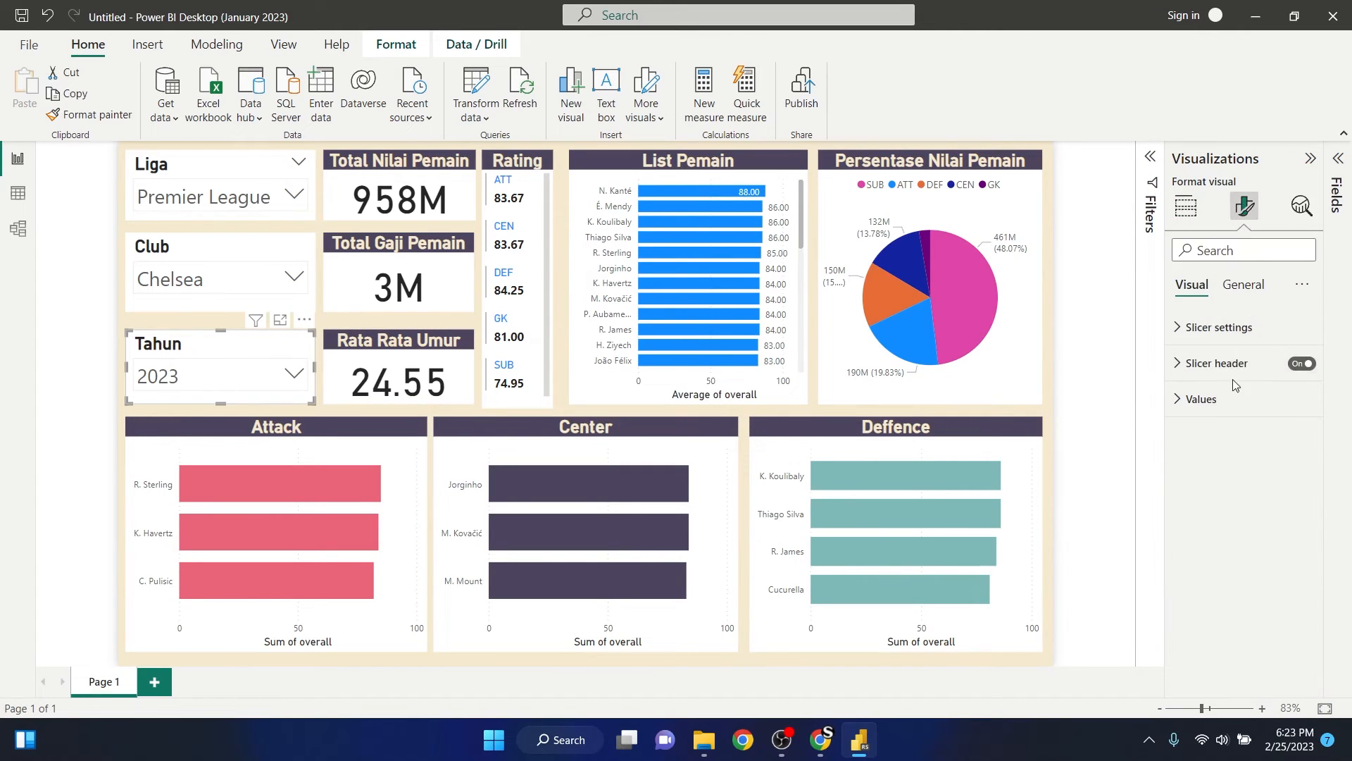
{"action": "left_click", "coordinate": [1224, 363]}
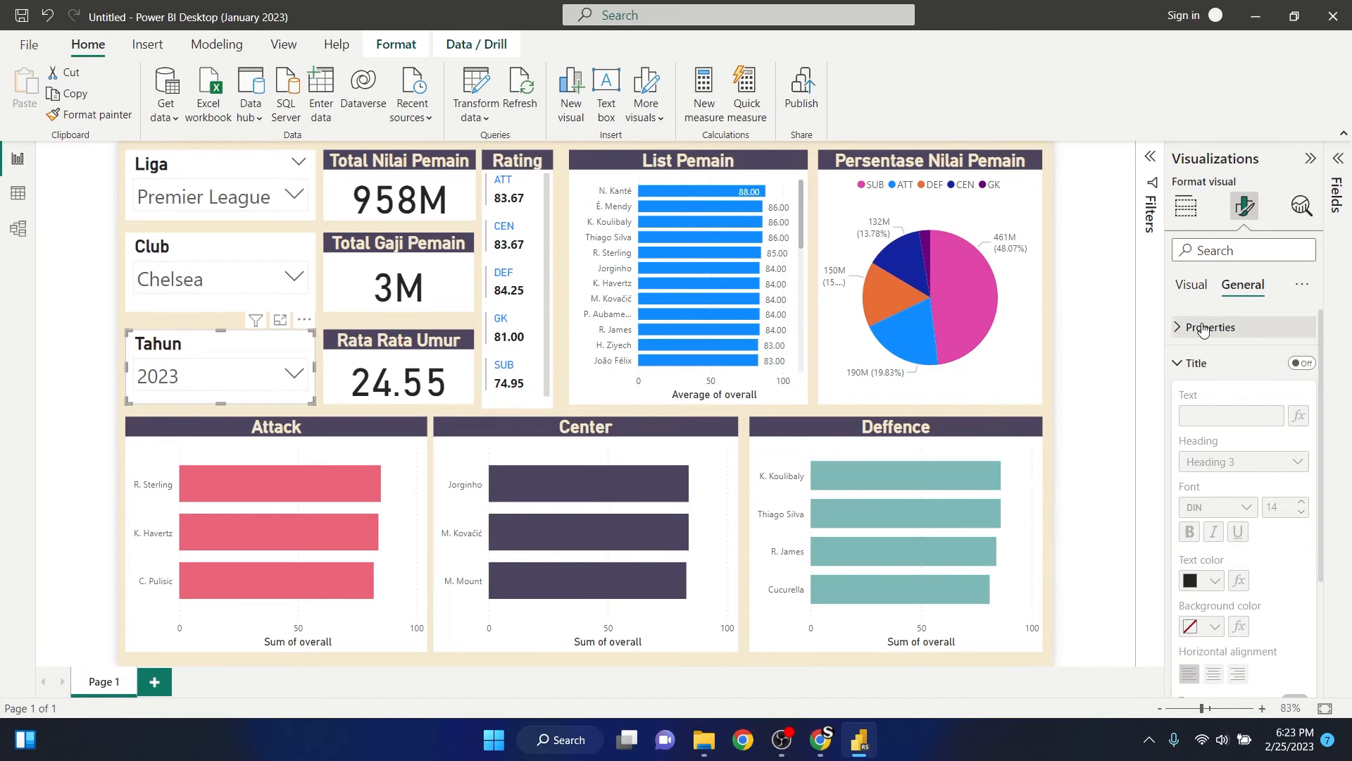
{"action": "left_click", "coordinate": [1183, 362]}
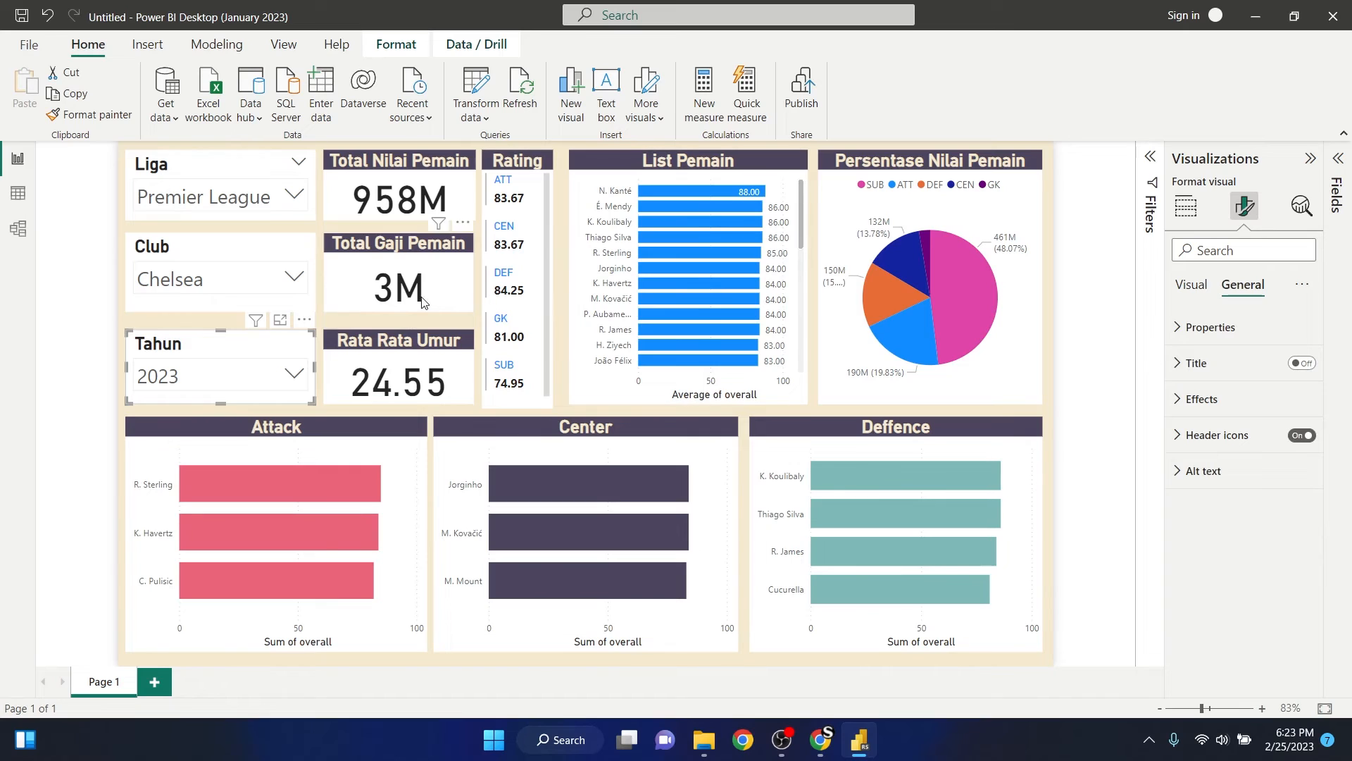
{"action": "left_click", "coordinate": [1203, 363]}
{"action": "left_click", "coordinate": [1190, 363]}
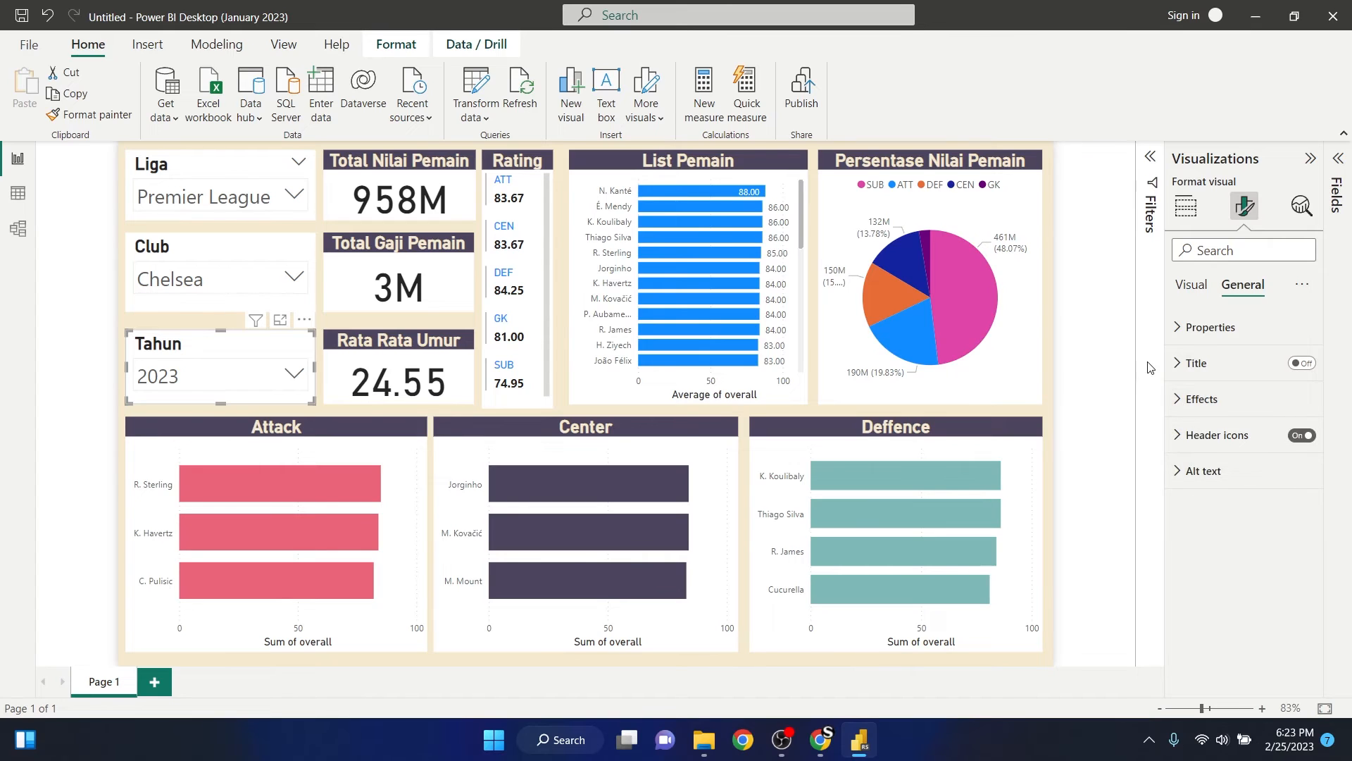
{"action": "left_click", "coordinate": [1191, 284]}
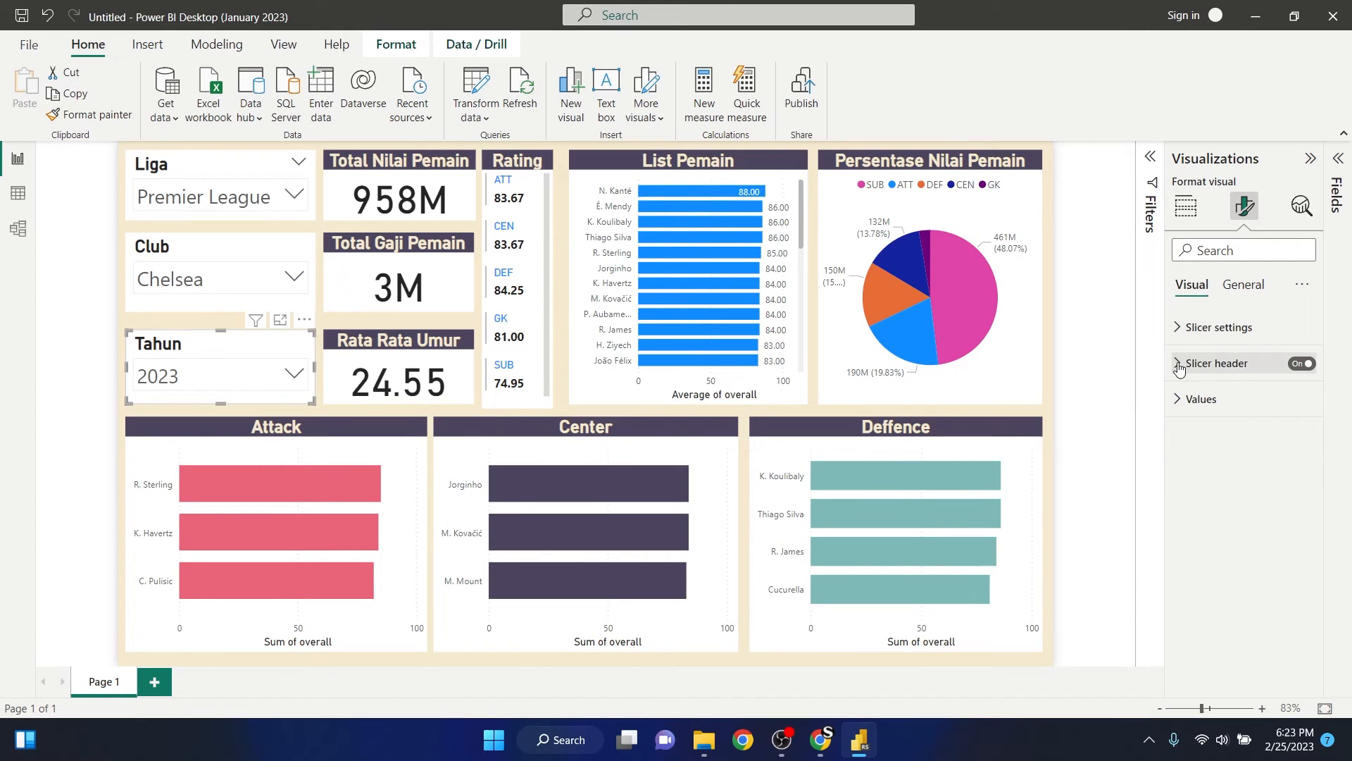
{"action": "left_click", "coordinate": [1180, 365]}
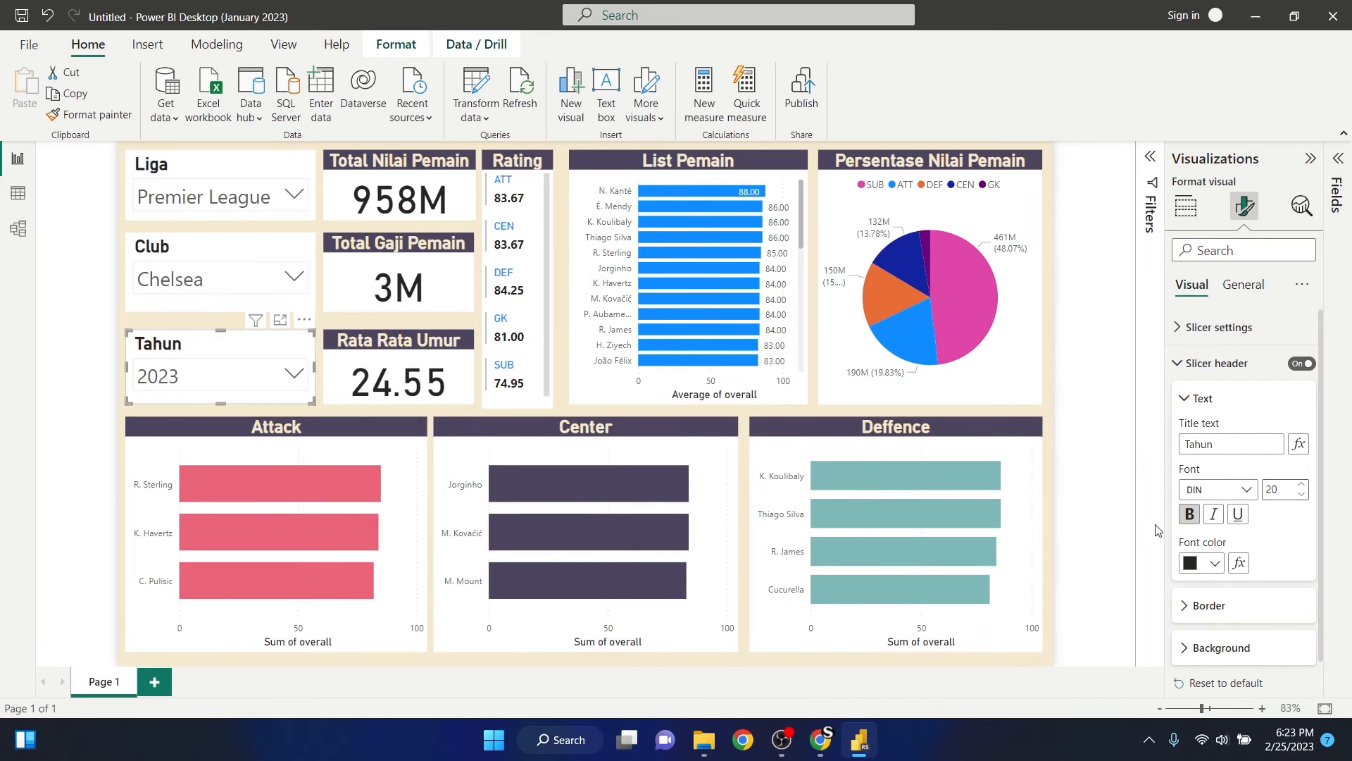
- Give the Tahun slicer's header the font colour #F5E9CF and the near-black background from the recent colours
{"action": "left_click", "coordinate": [1215, 563]}
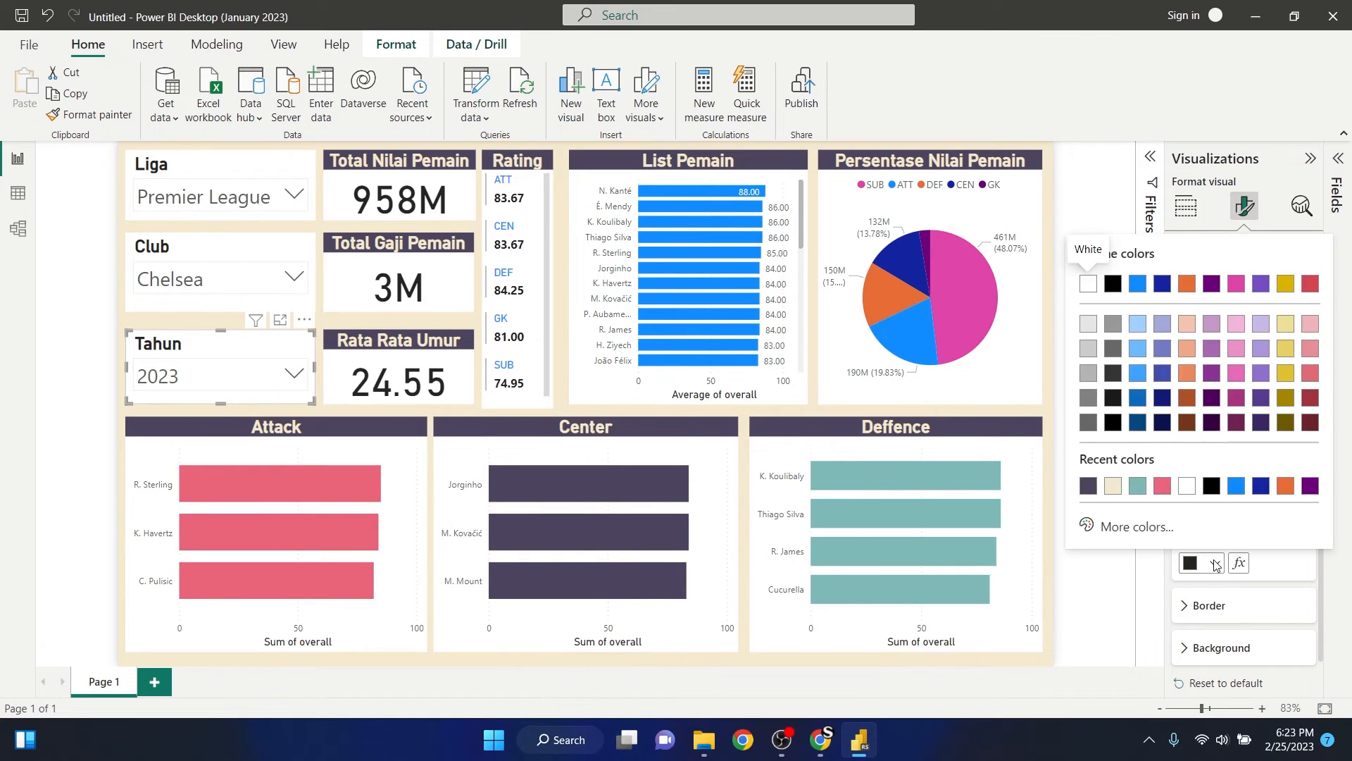
{"action": "left_click", "coordinate": [1215, 563]}
{"action": "left_click", "coordinate": [1215, 563]}
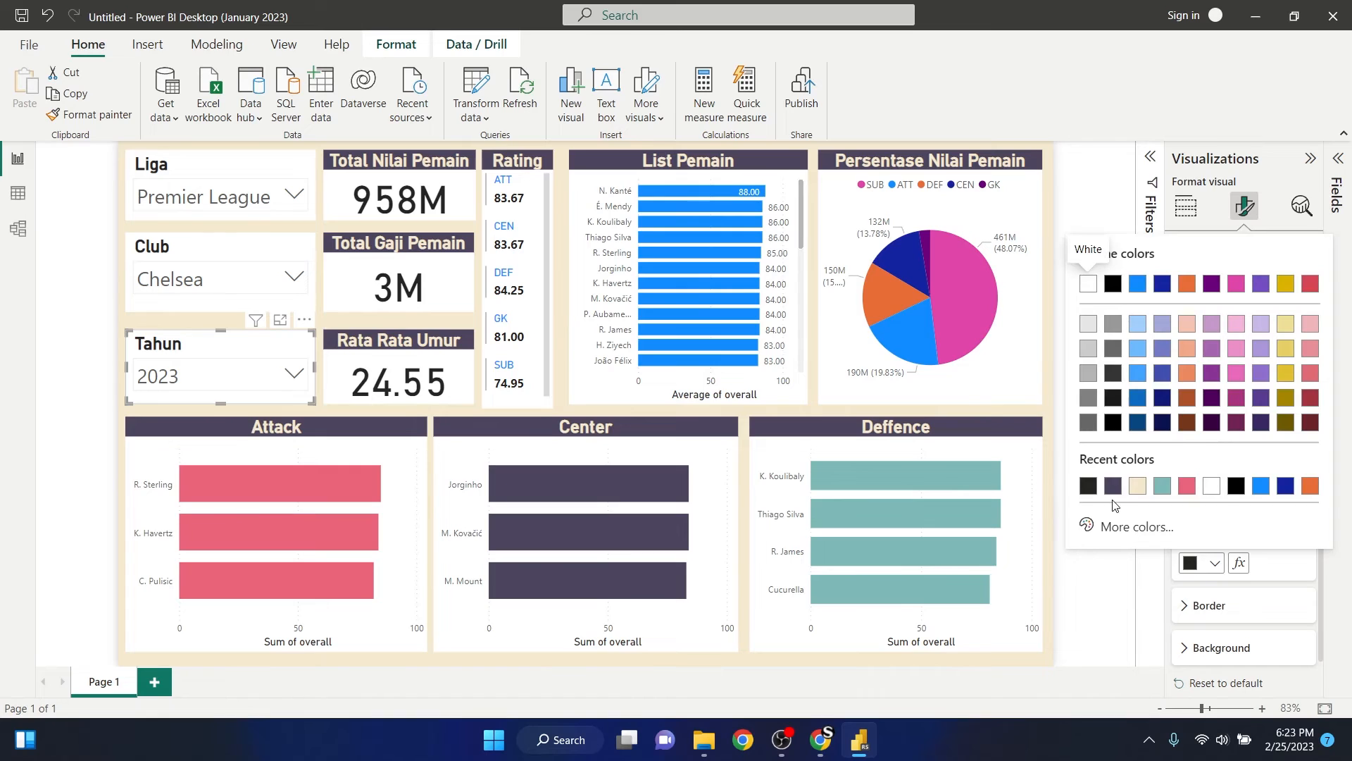
{"action": "left_click", "coordinate": [1139, 488]}
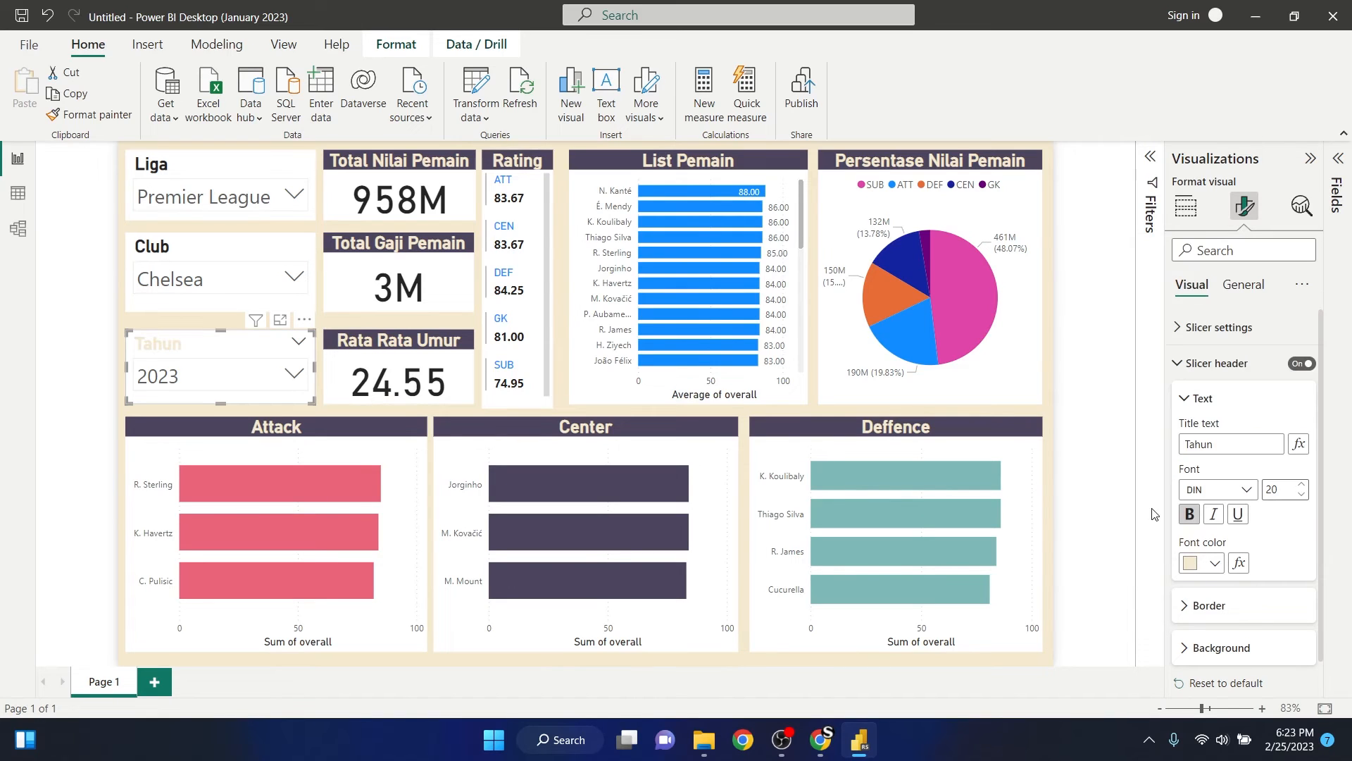
{"action": "left_click", "coordinate": [1186, 648]}
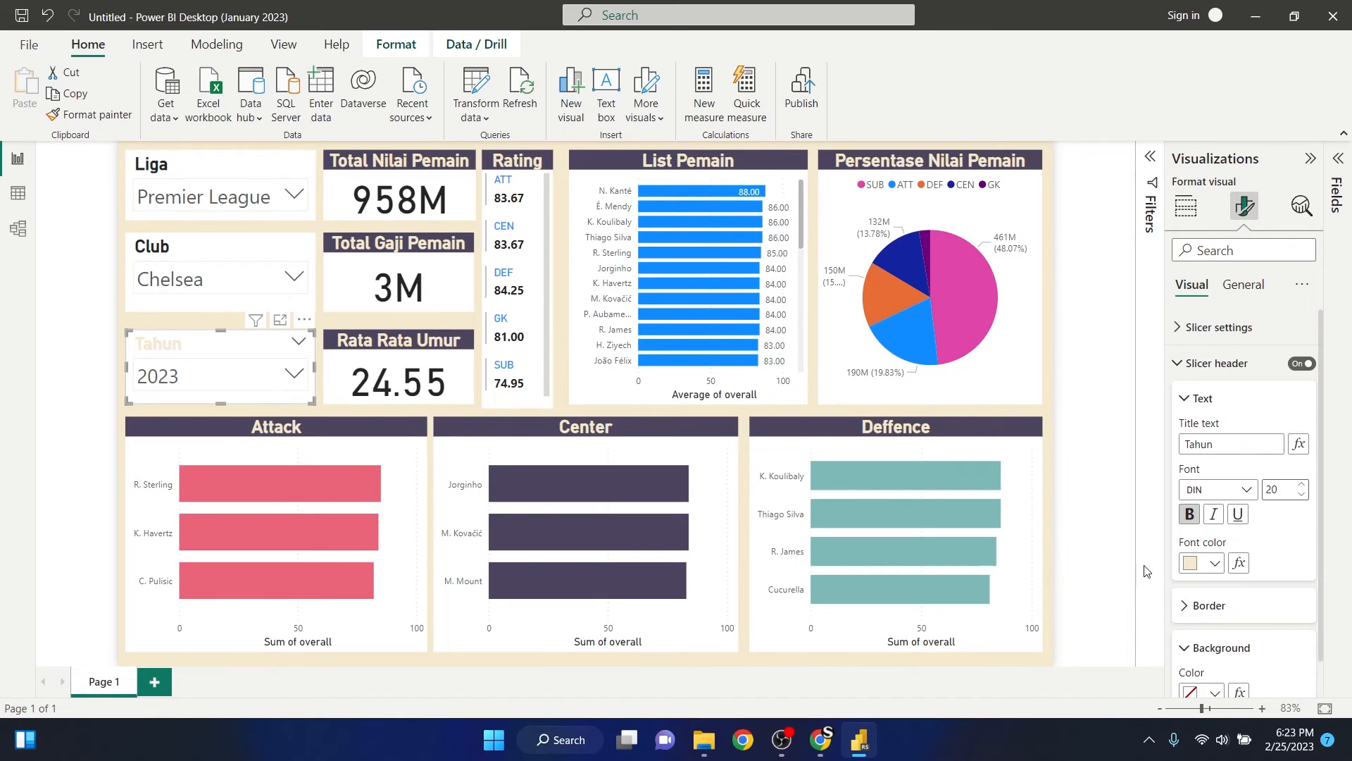
{"action": "left_click", "coordinate": [1215, 693]}
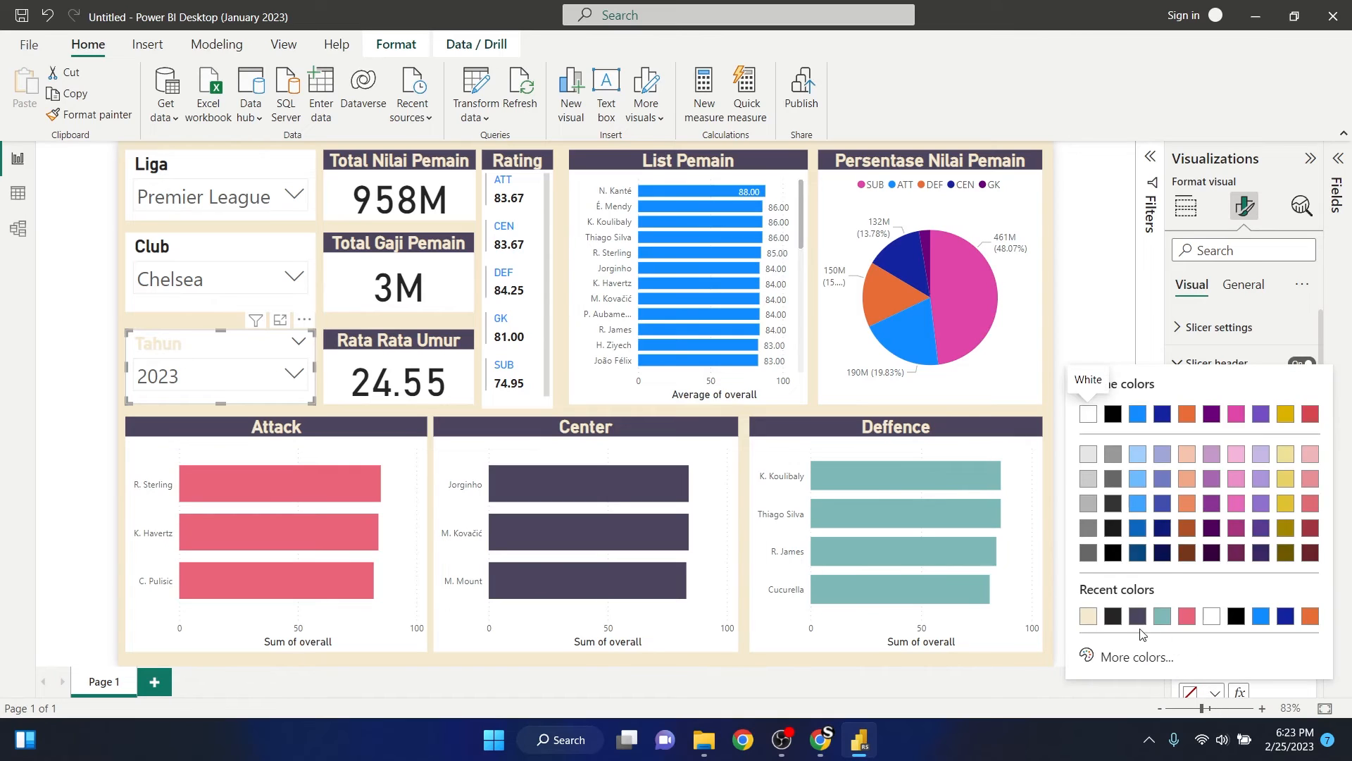
{"action": "left_click", "coordinate": [1113, 616]}
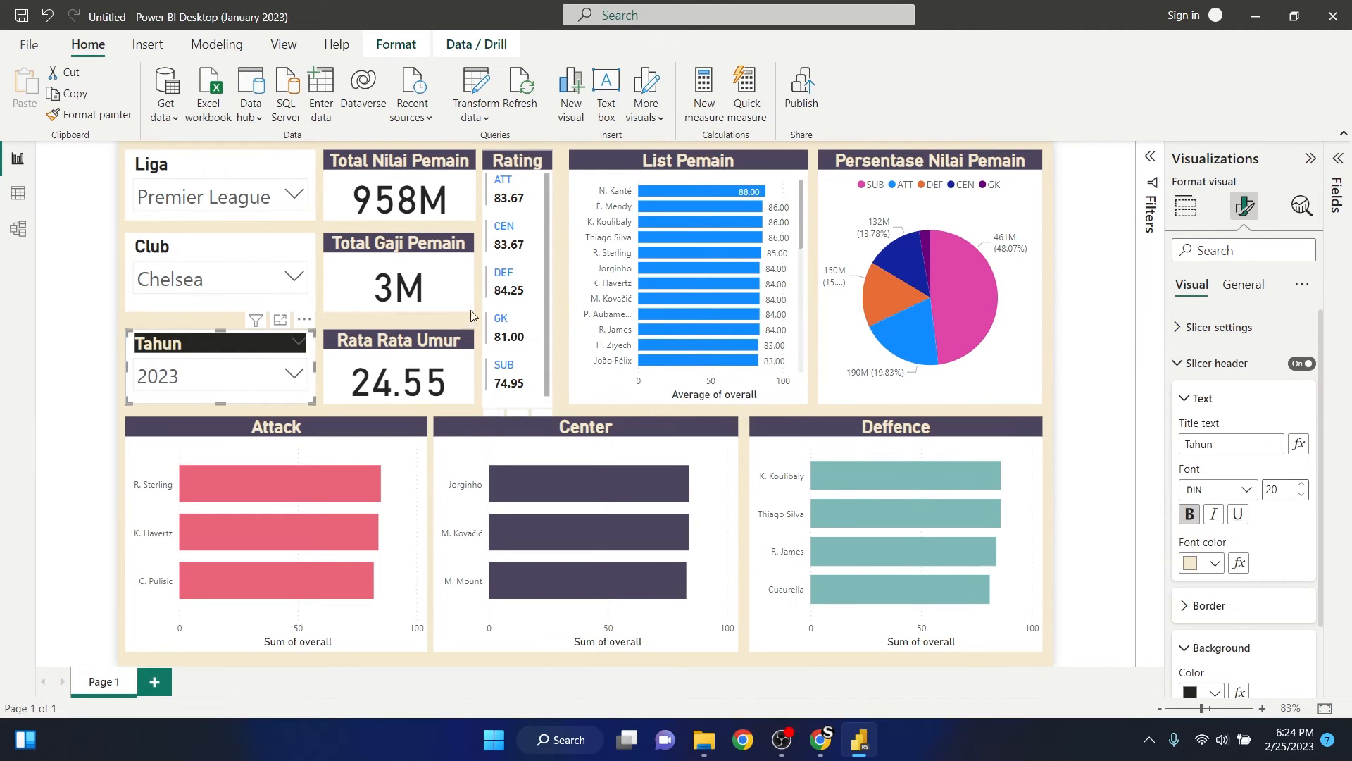
- Give the Club slicer's header the font colour #F5E9CF and the near-black background from the recent colours
{"action": "left_click", "coordinate": [221, 248]}
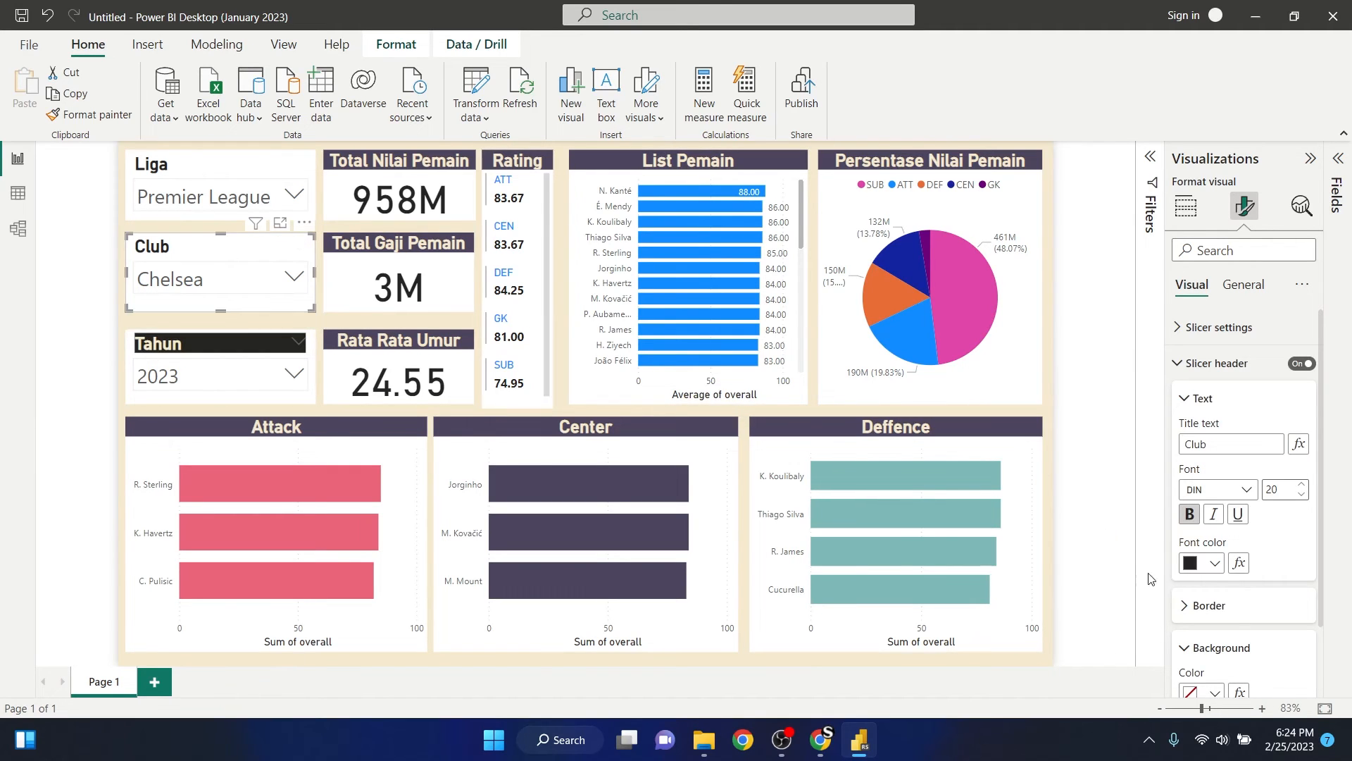
{"action": "left_click", "coordinate": [1211, 564]}
{"action": "left_click", "coordinate": [1111, 481]}
{"action": "scroll", "coordinate": [1319, 520], "scroll_direction": "down", "scroll_amount": 1}
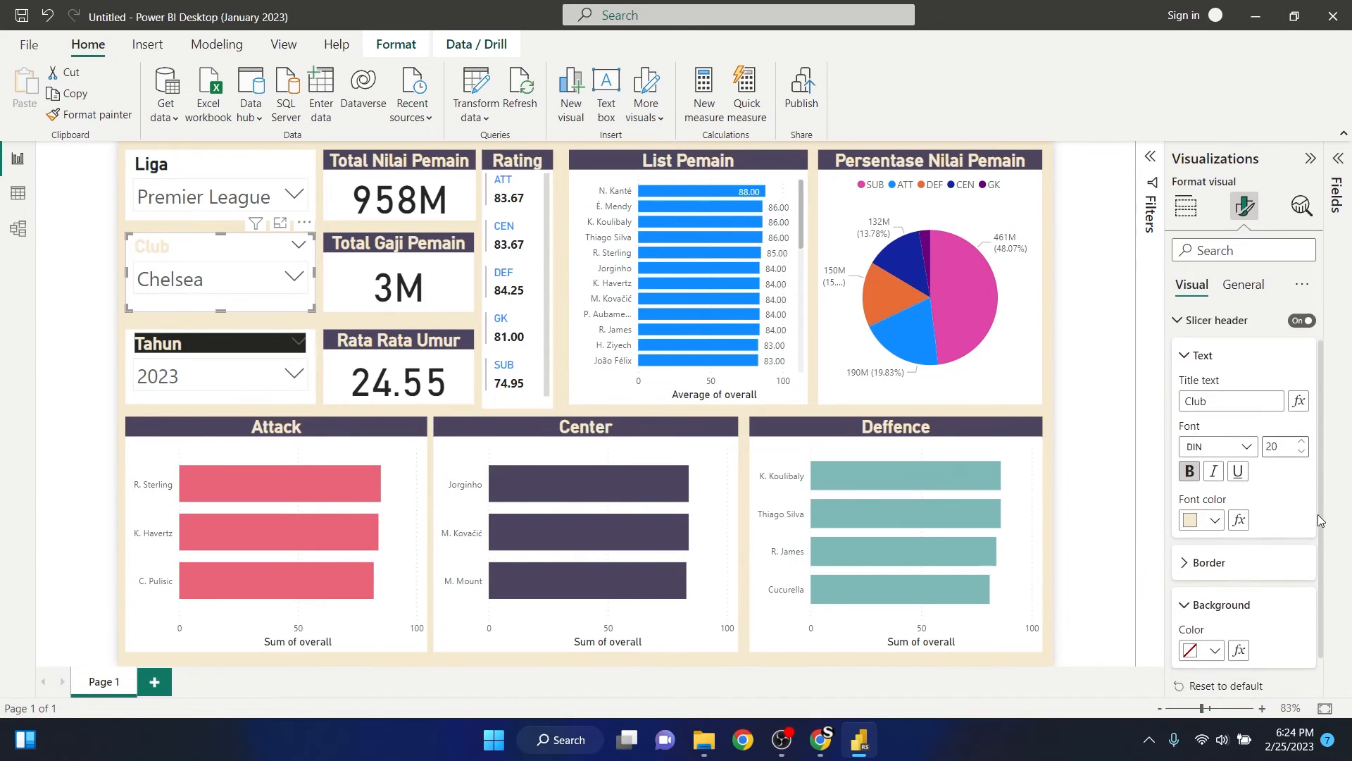
{"action": "scroll", "coordinate": [1318, 519], "scroll_direction": "down", "scroll_amount": 1}
{"action": "left_click", "coordinate": [1211, 609]}
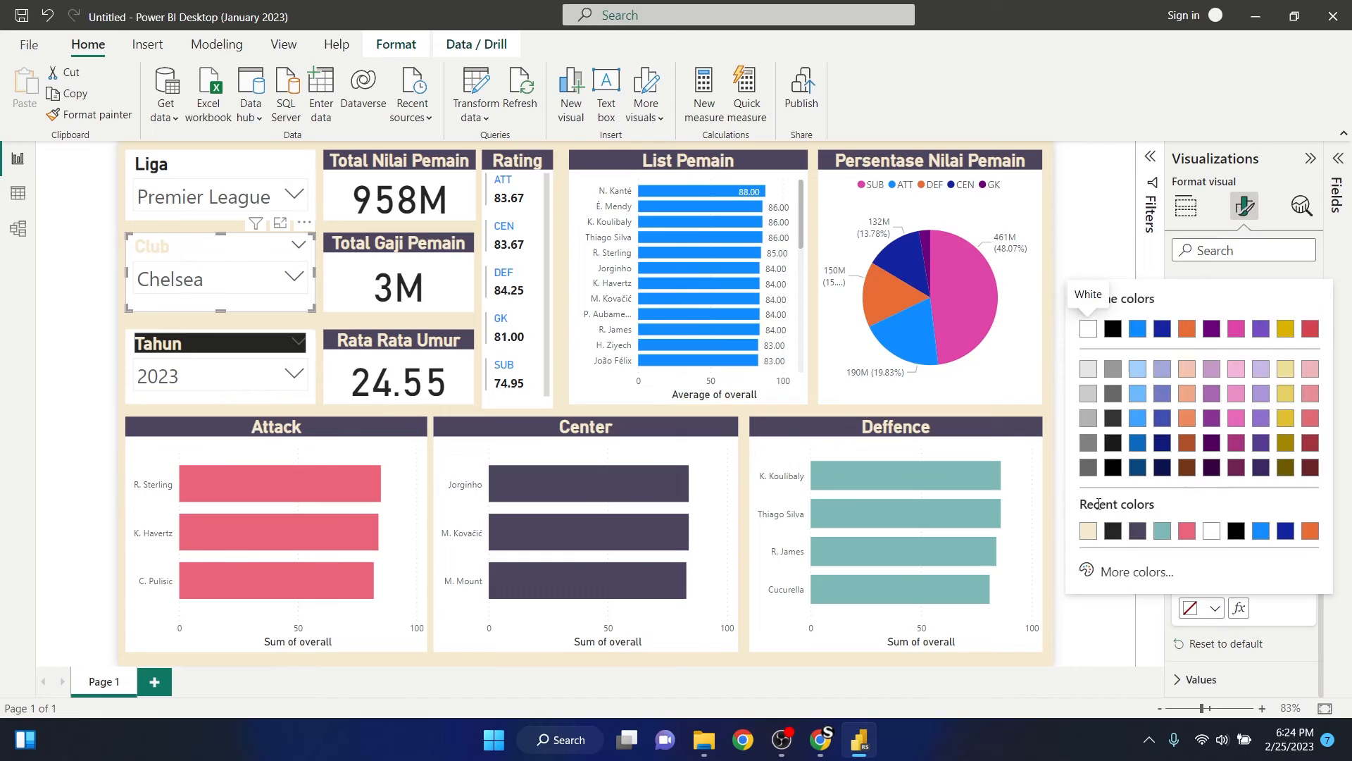
{"action": "left_click", "coordinate": [1113, 531]}
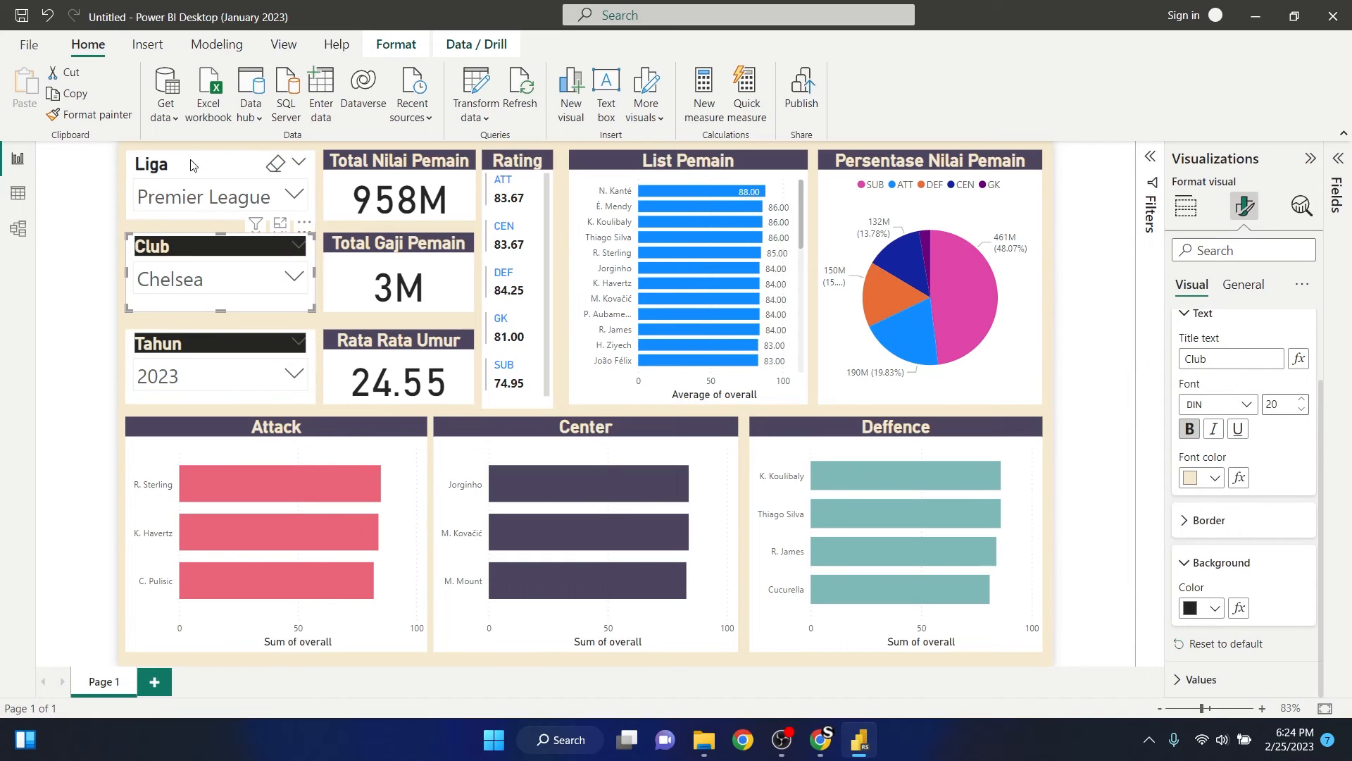
- Give the Liga slicer's header the font colour #F5E9CF and the near-black background from the recent colours
{"action": "left_click", "coordinate": [275, 164]}
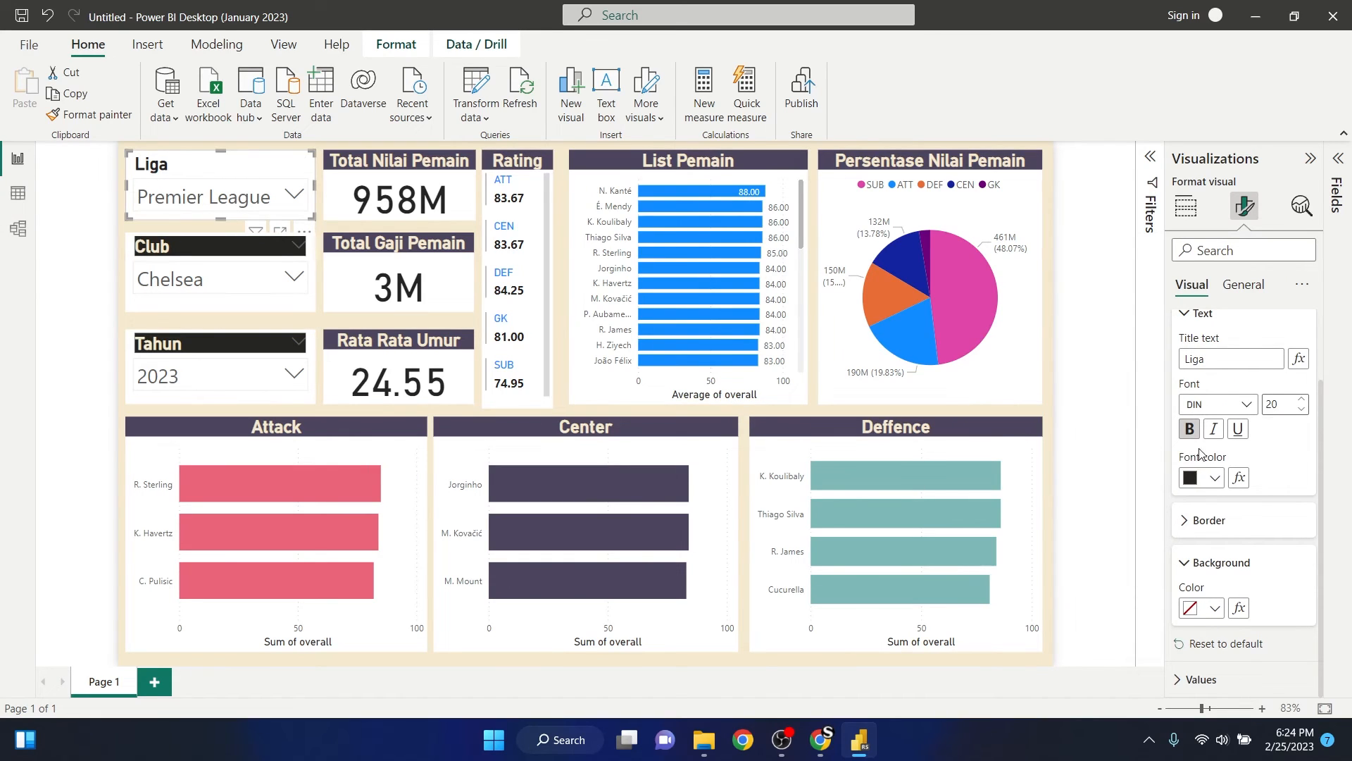
{"action": "left_click", "coordinate": [1216, 480]}
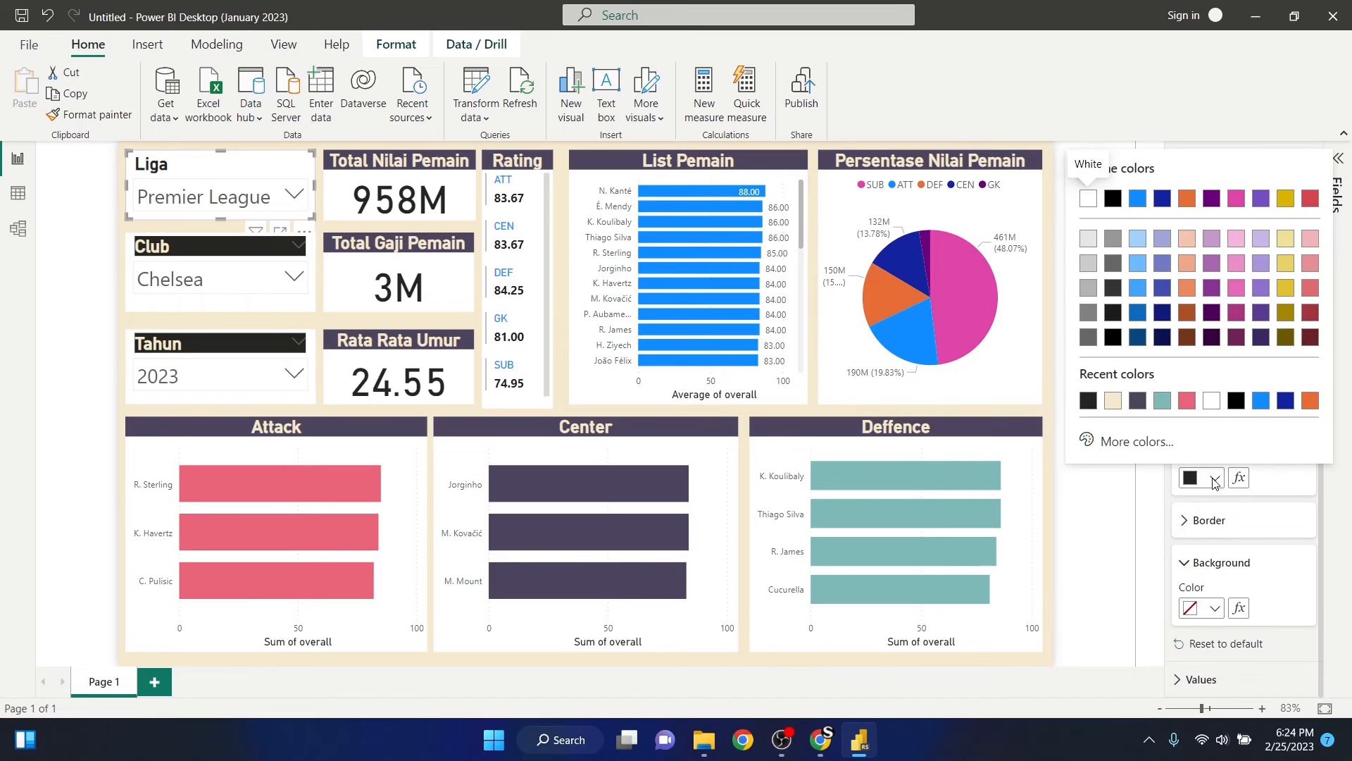
{"action": "left_click", "coordinate": [1113, 400]}
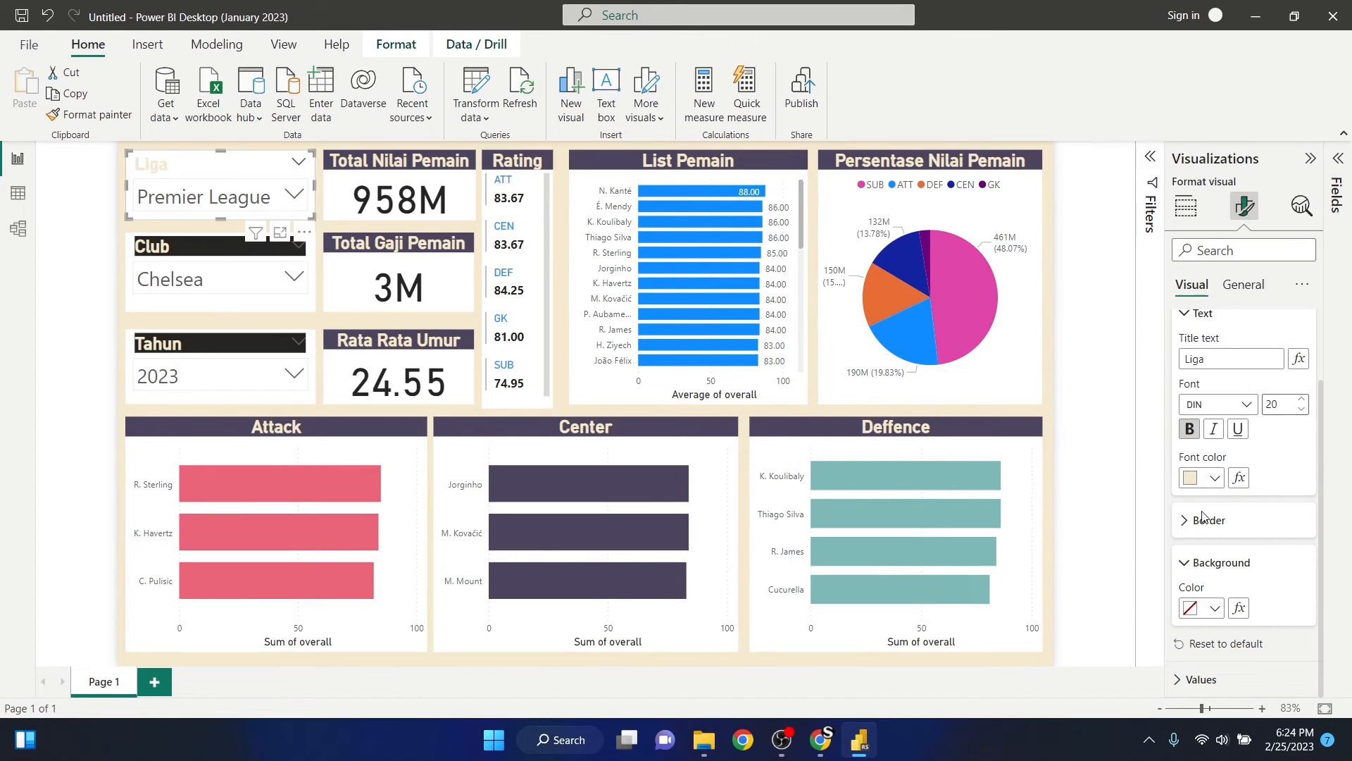
{"action": "left_click", "coordinate": [1216, 609]}
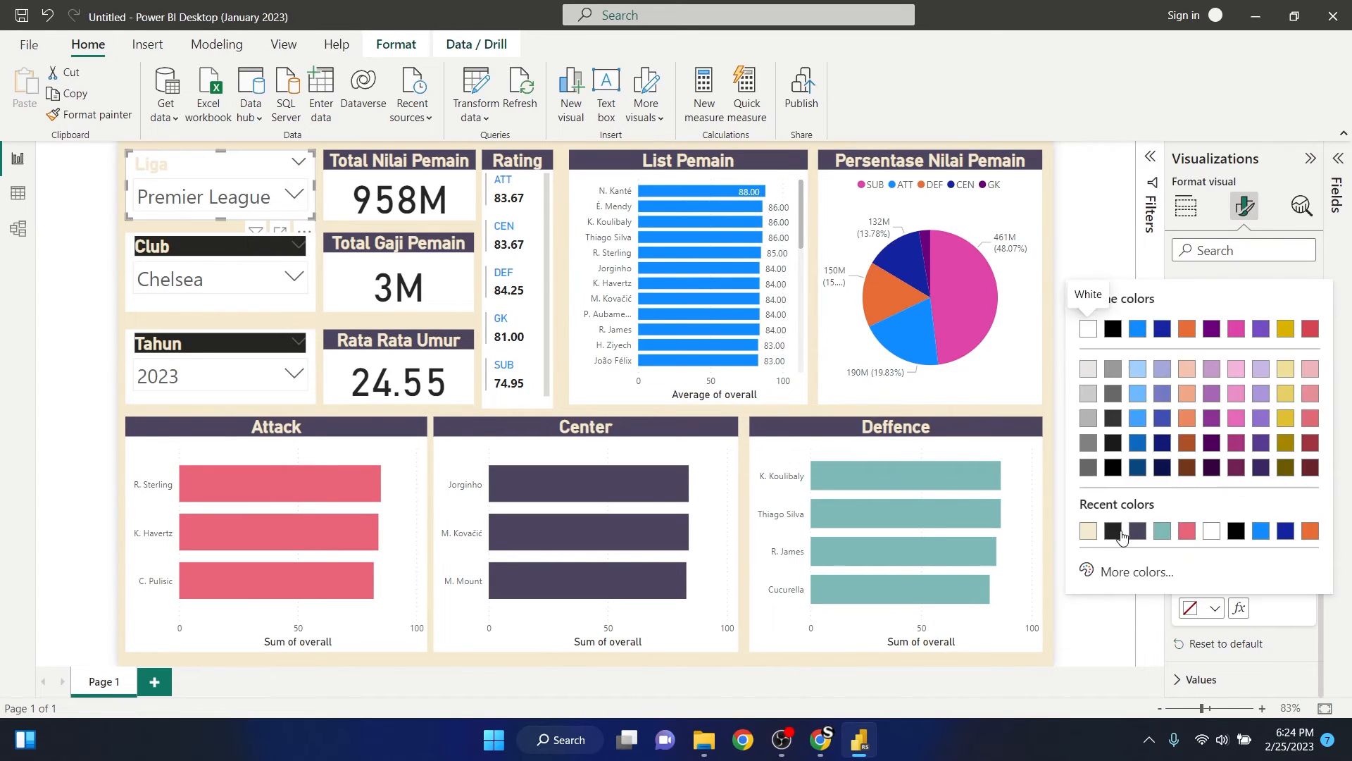
{"action": "left_click", "coordinate": [1121, 535]}
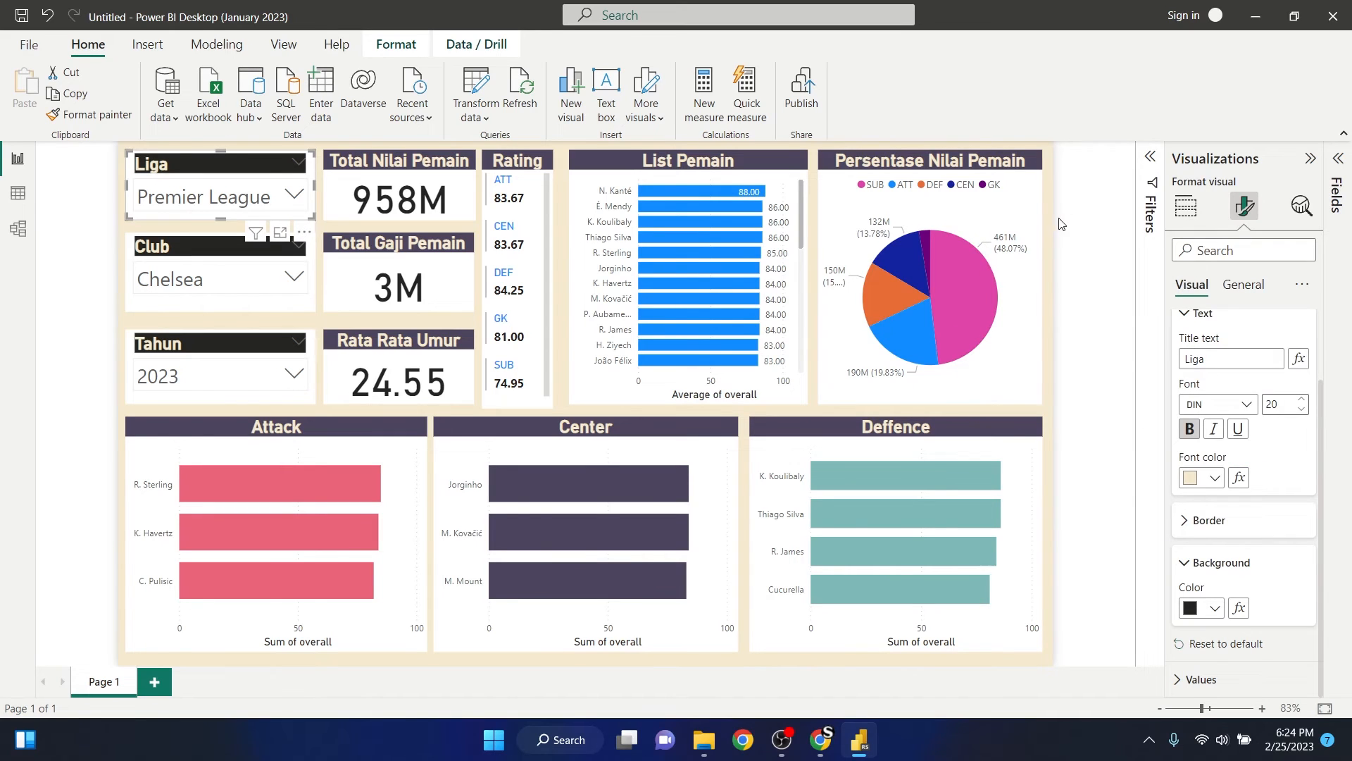
{"action": "left_click", "coordinate": [1081, 218]}
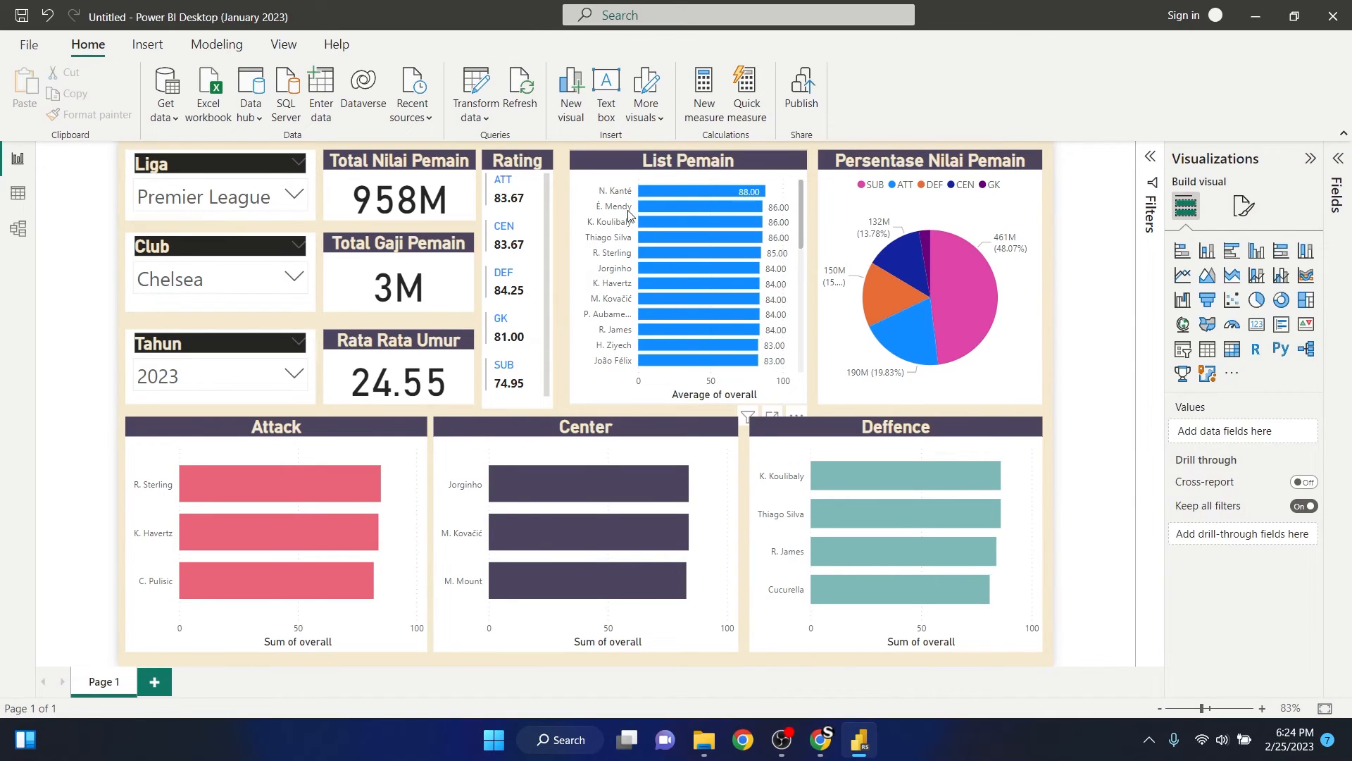
- Shift the Rating card slightly right to even its side gaps and extend its lower edge slightly towards the Center chart
{"action": "left_click", "coordinate": [527, 402]}
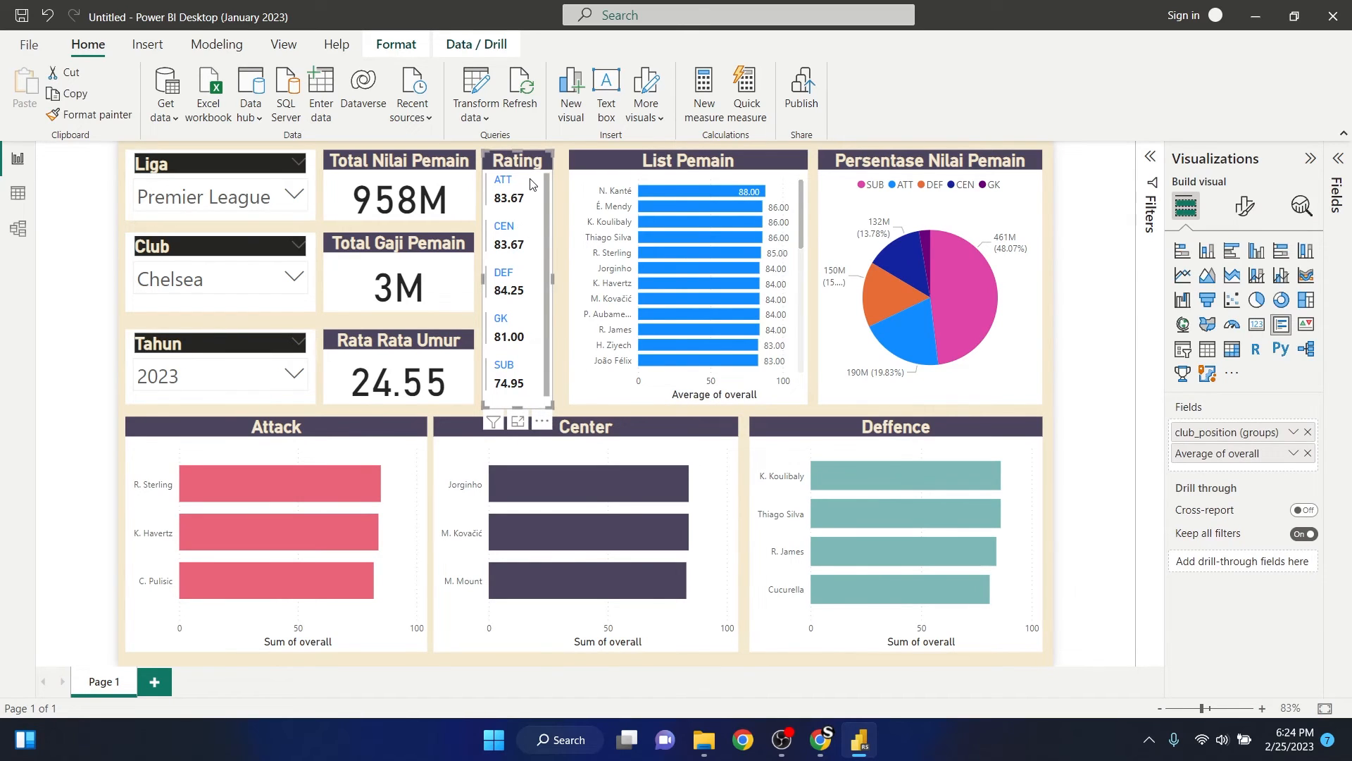
{"action": "left_click_drag", "start_coordinate": [531, 184], "coordinate": [535, 184]}
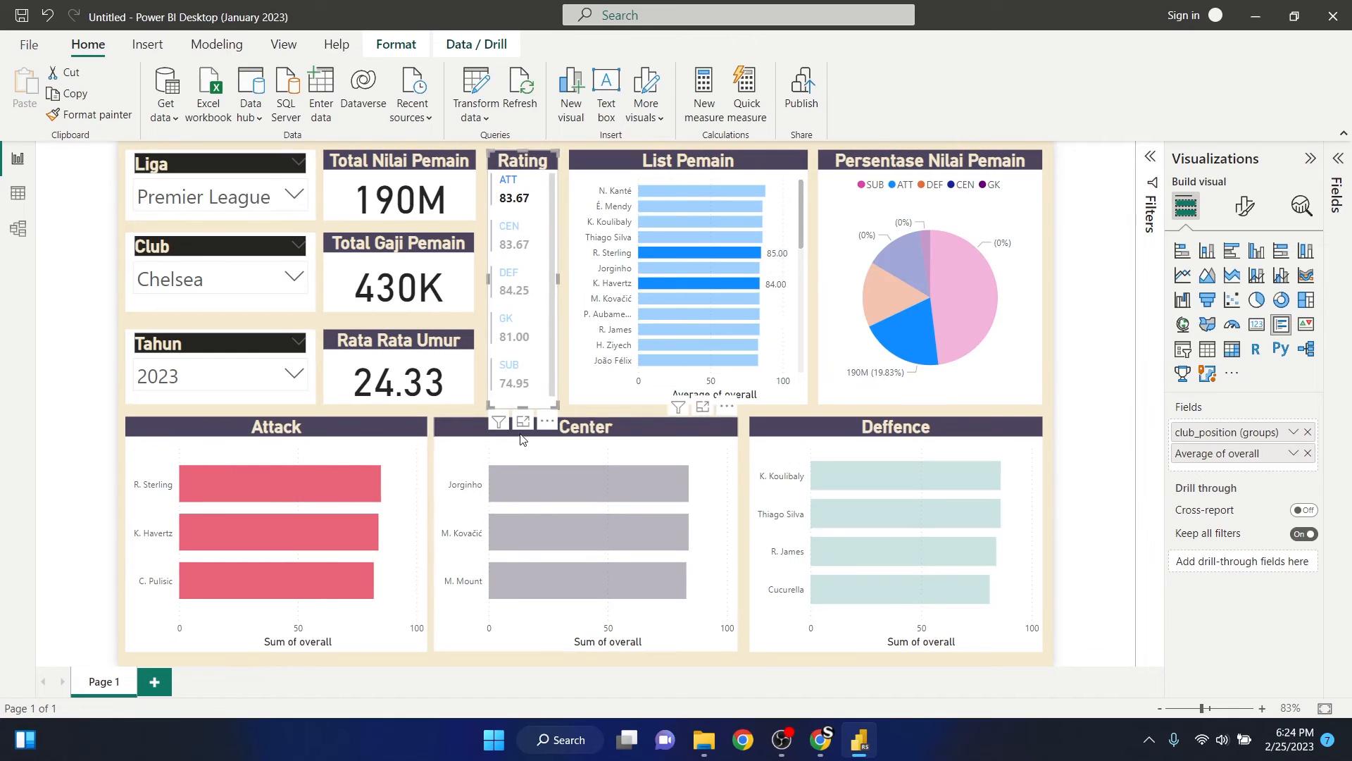
{"action": "left_click", "coordinate": [1067, 368]}
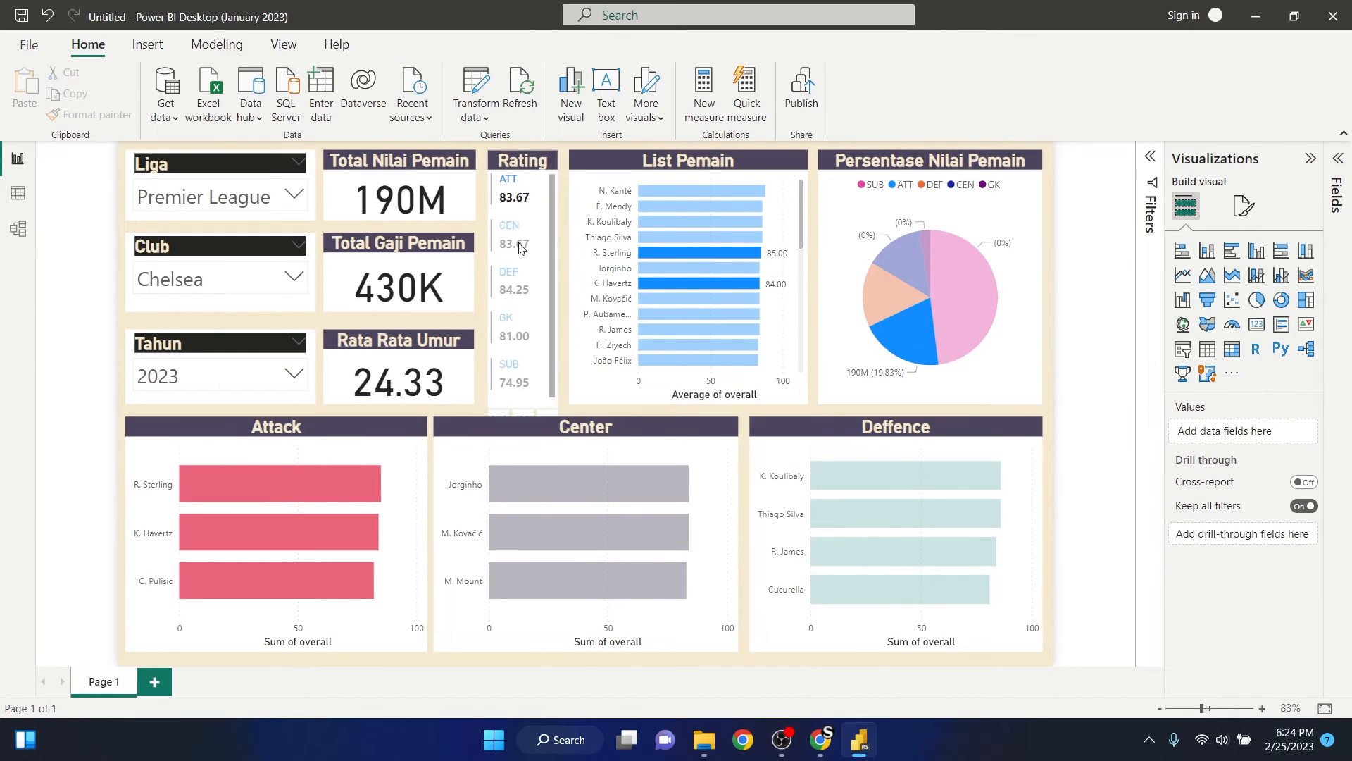
{"action": "left_click", "coordinate": [529, 403]}
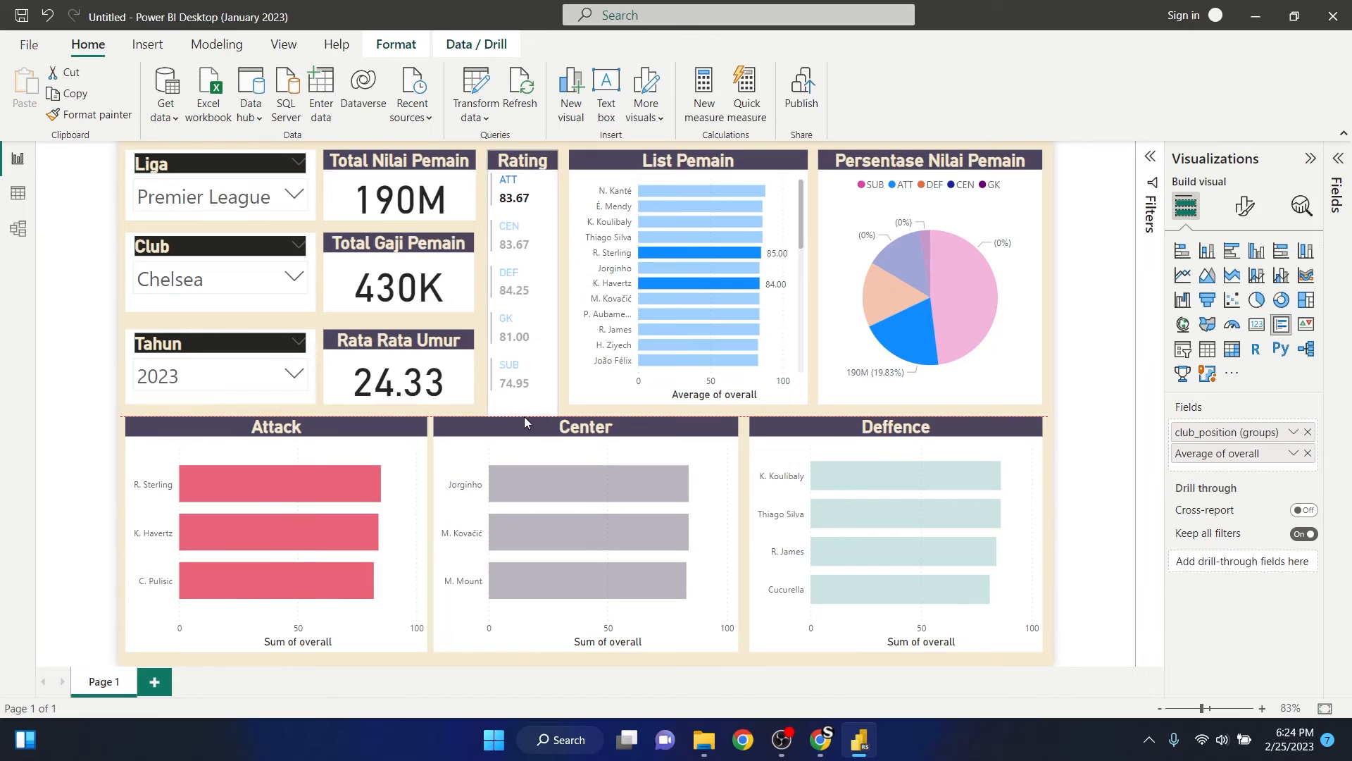
{"action": "left_click_drag", "start_coordinate": [524, 407], "coordinate": [528, 414]}
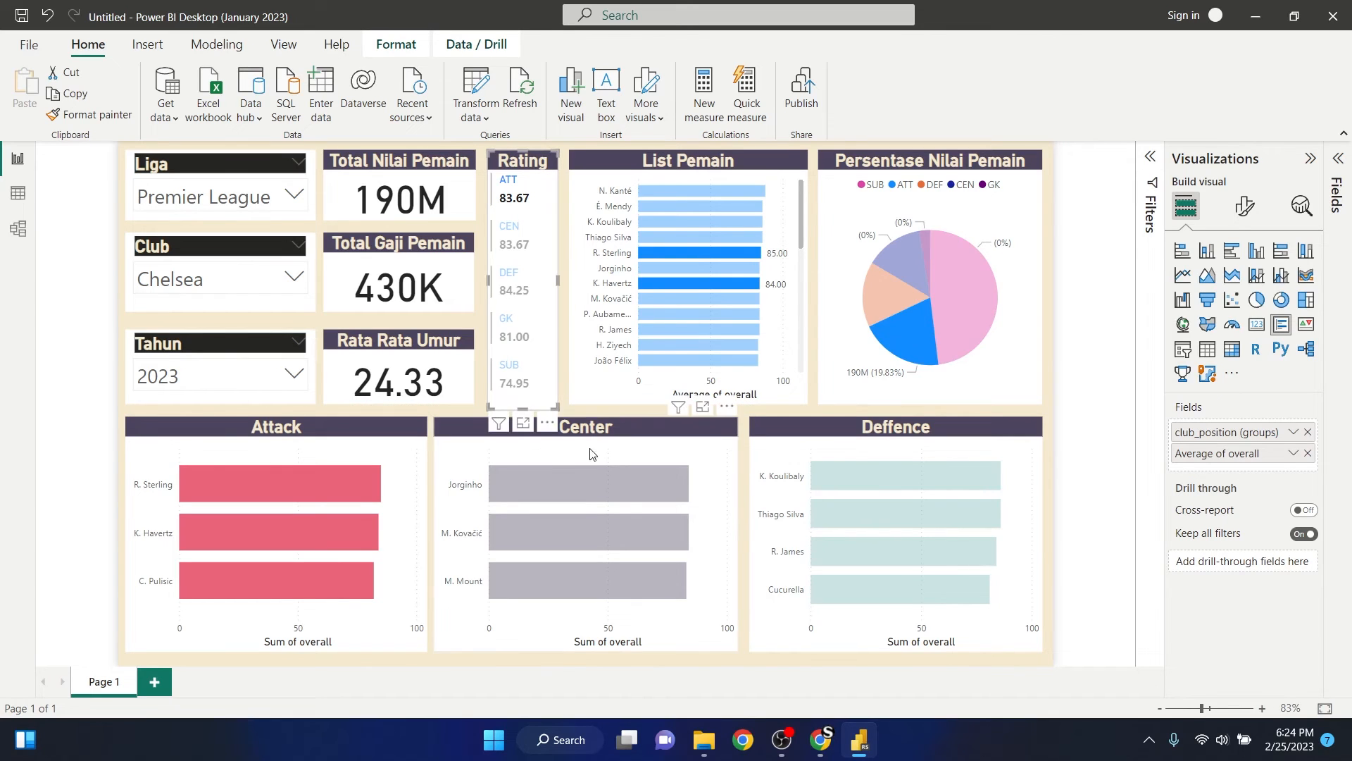
- Move the Rata Rata Umur card and the Tahun slicer down to align their lower edges with the Rating card
{"action": "left_click", "coordinate": [457, 397]}
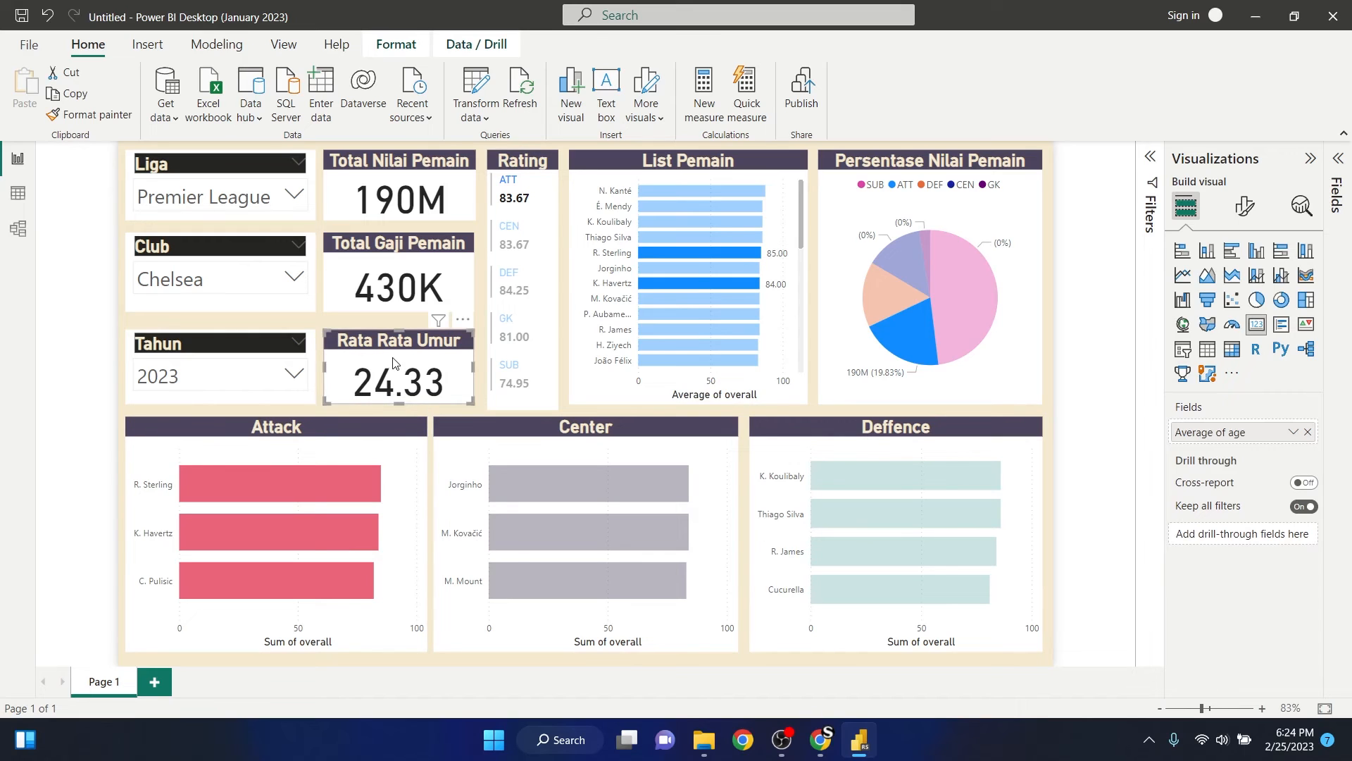
{"action": "left_click_drag", "start_coordinate": [399, 344], "coordinate": [401, 350]}
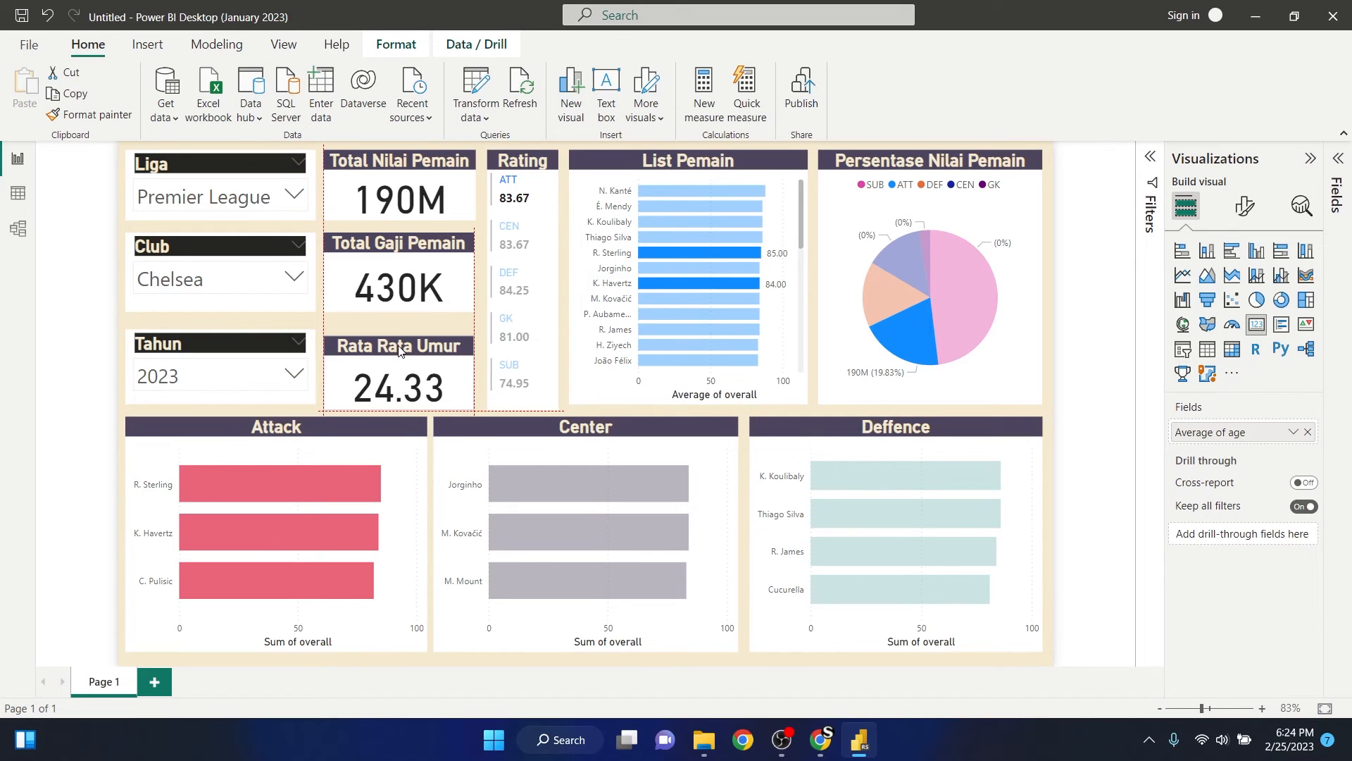
{"action": "left_click_drag", "start_coordinate": [236, 346], "coordinate": [234, 354]}
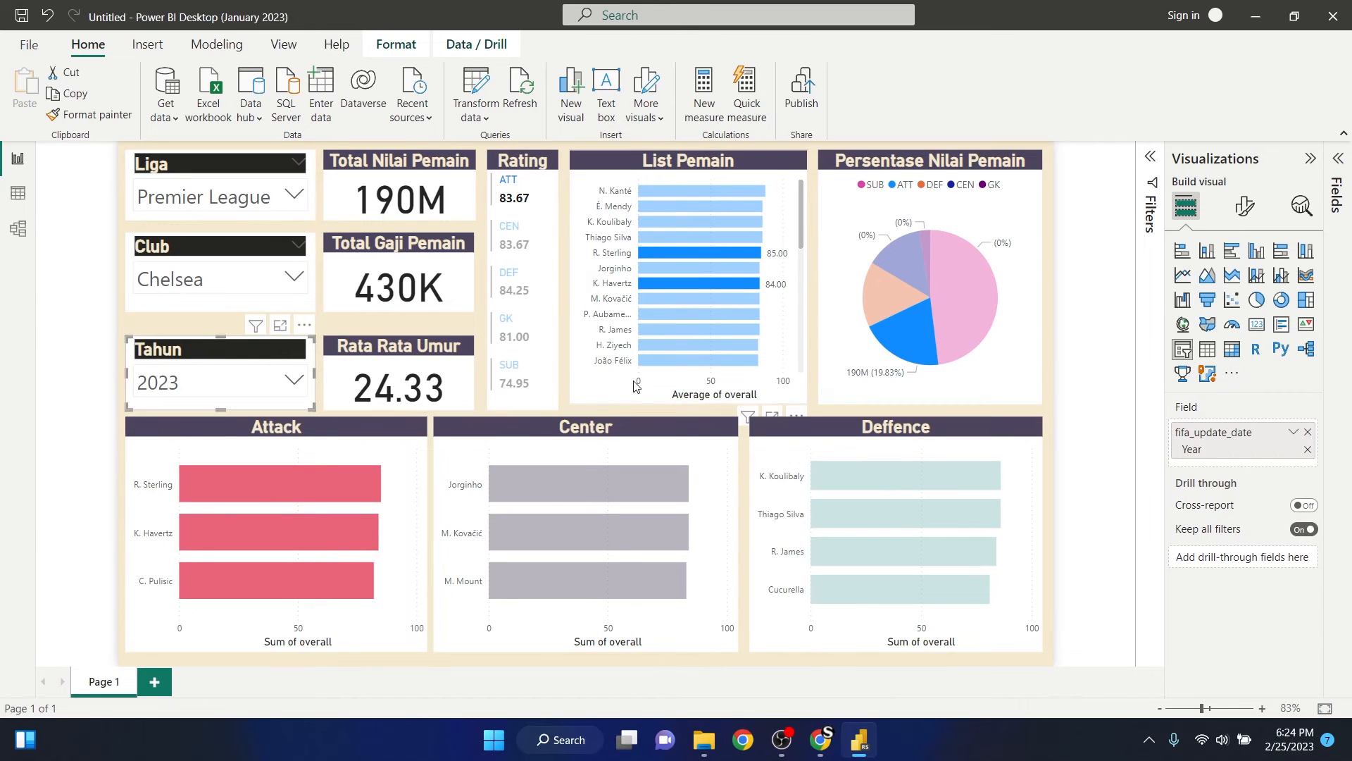
- Extend the List Pemain bar chart and the Persentase Nilai Pemain pie chart downwards to align with the Rating card's lower edge
{"action": "left_click", "coordinate": [689, 400]}
{"action": "left_click_drag", "start_coordinate": [690, 404], "coordinate": [690, 408]}
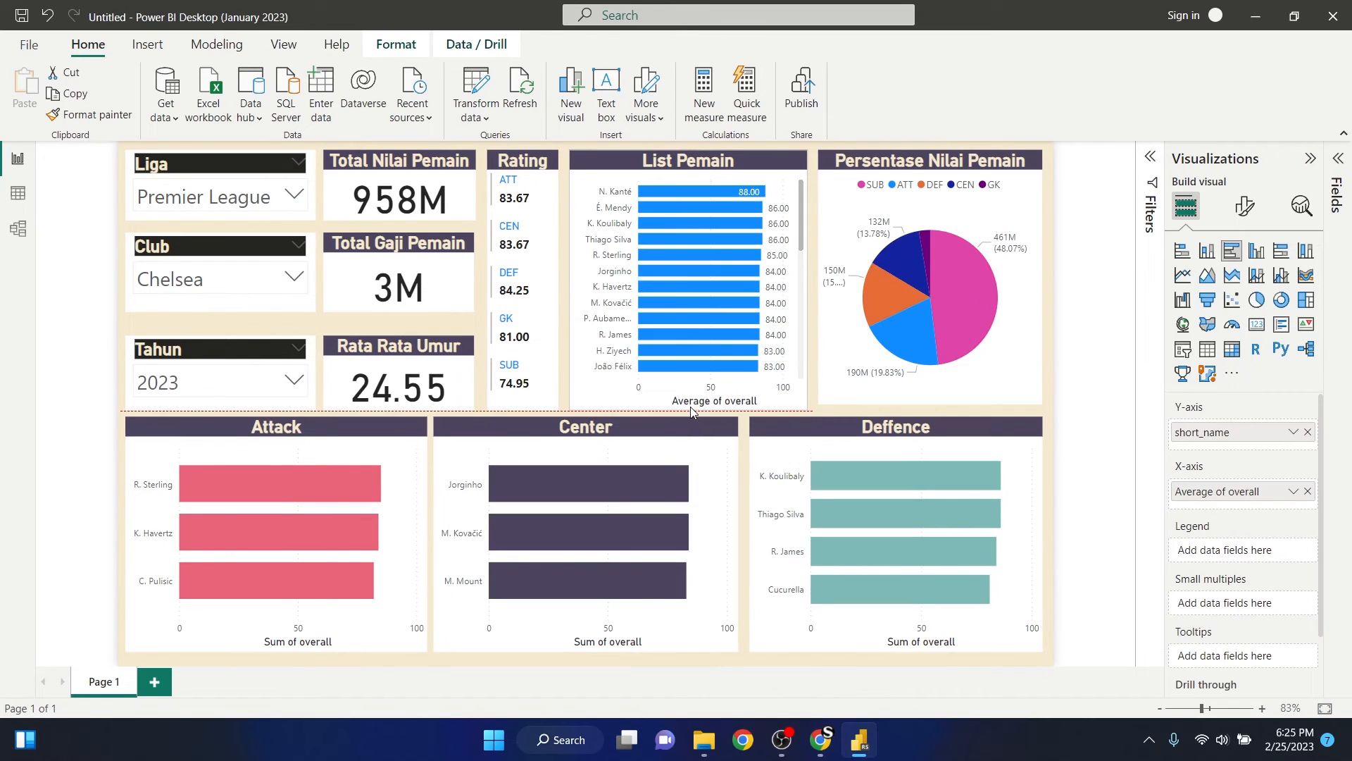
{"action": "left_click", "coordinate": [935, 404]}
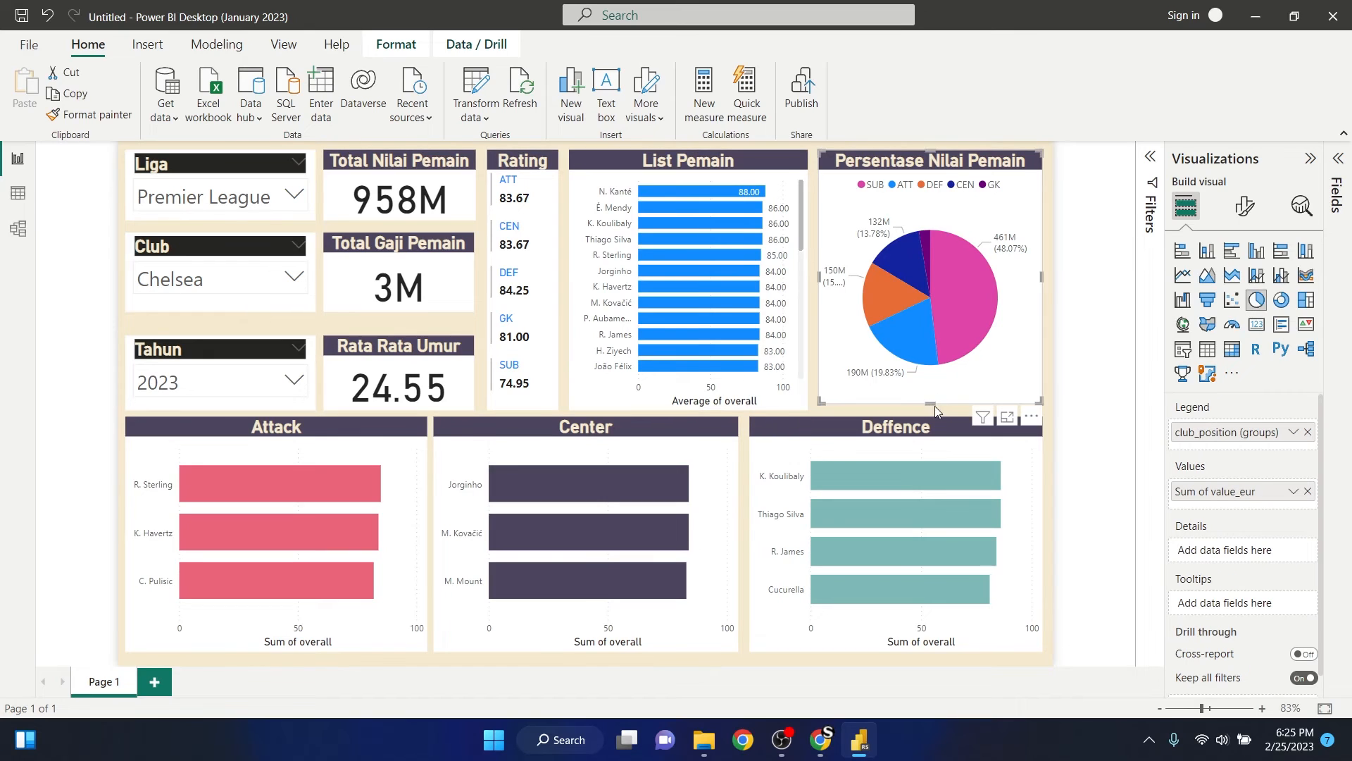
{"action": "left_click_drag", "start_coordinate": [935, 405], "coordinate": [935, 411]}
{"action": "left_click", "coordinate": [1113, 360]}
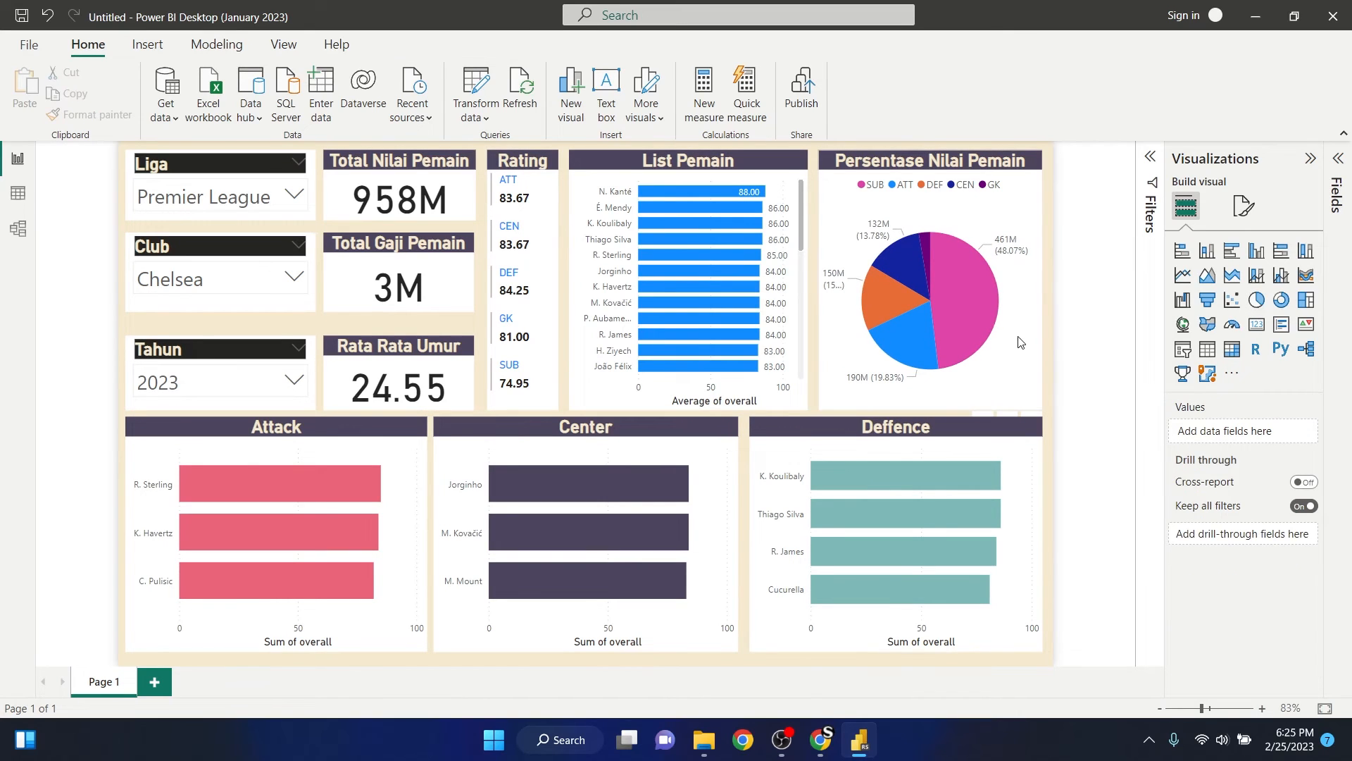
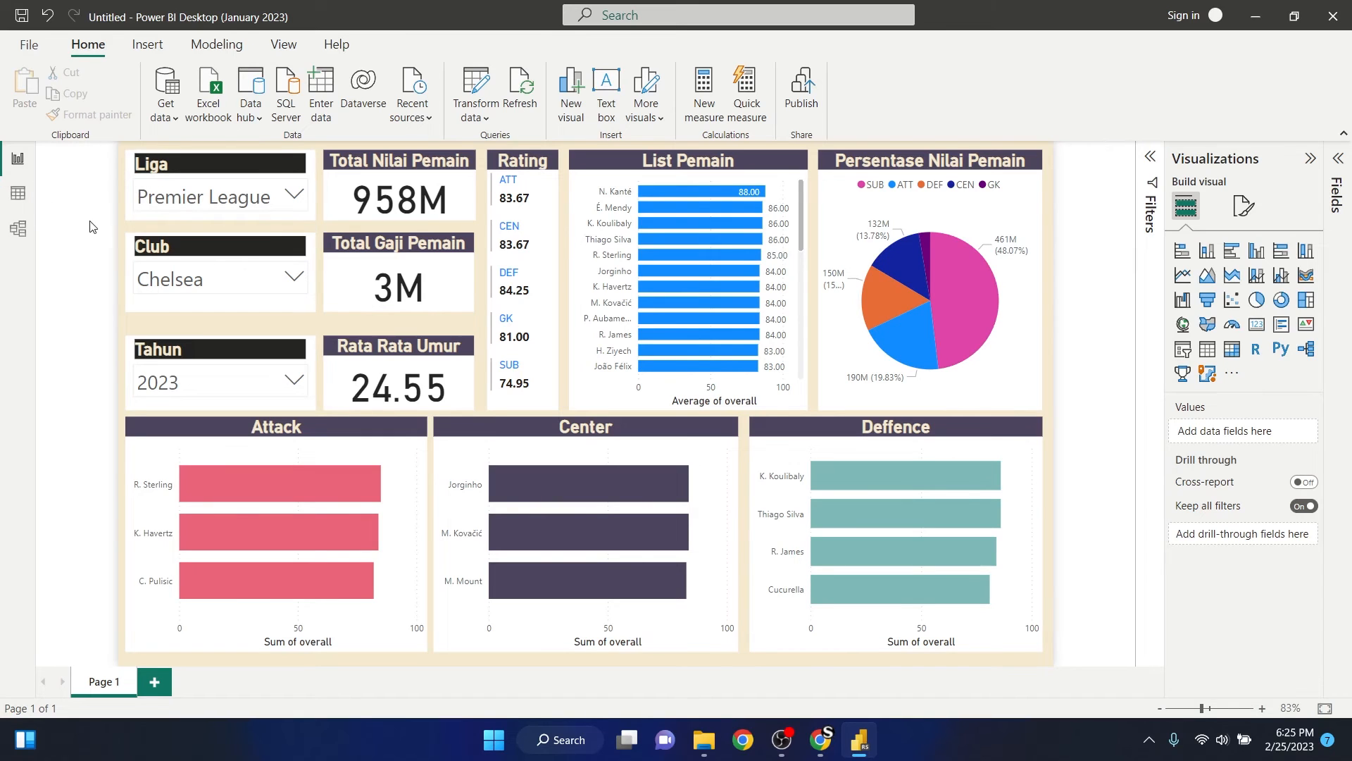
- Set the Liga slicer's background transparency to 80%
{"action": "left_click", "coordinate": [136, 190]}
{"action": "left_click", "coordinate": [167, 189]}
{"action": "left_click", "coordinate": [311, 173]}
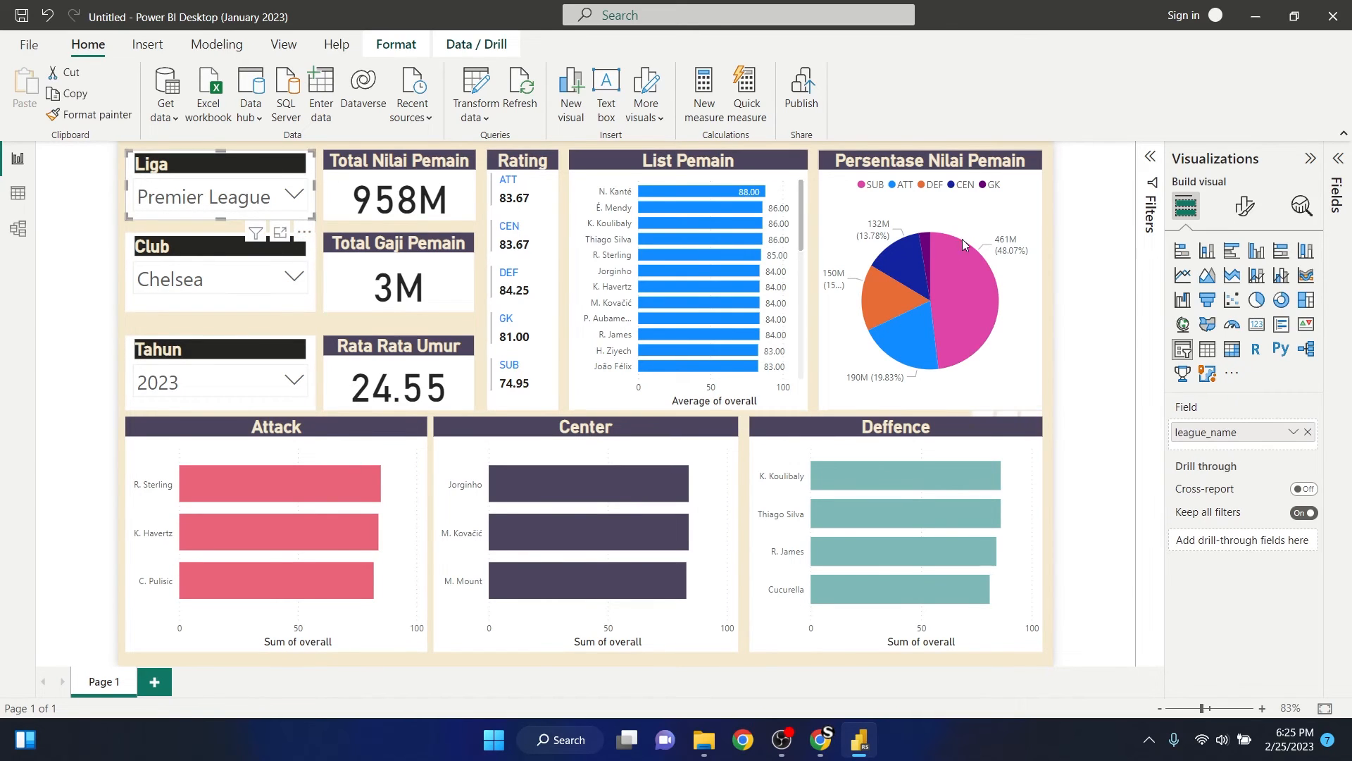
{"action": "left_click", "coordinate": [1246, 205]}
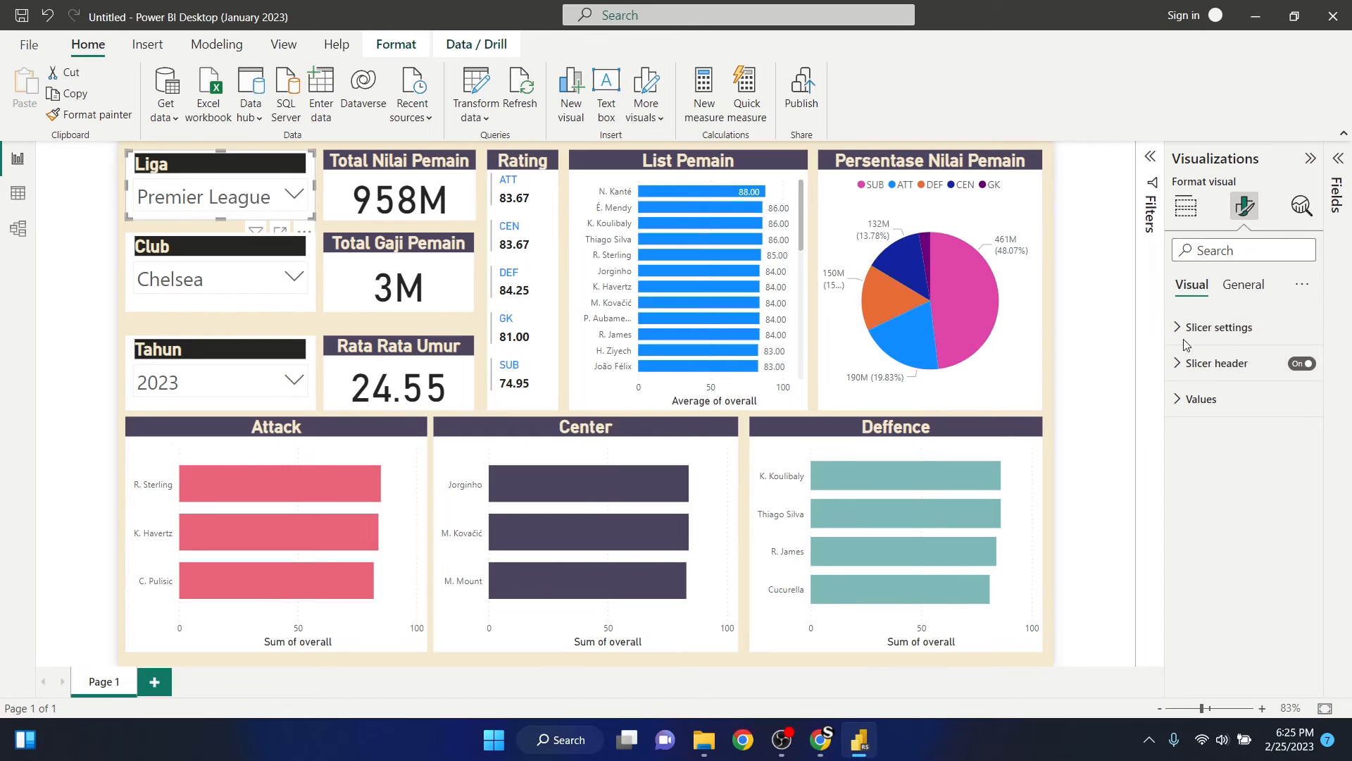
{"action": "left_click", "coordinate": [1246, 292]}
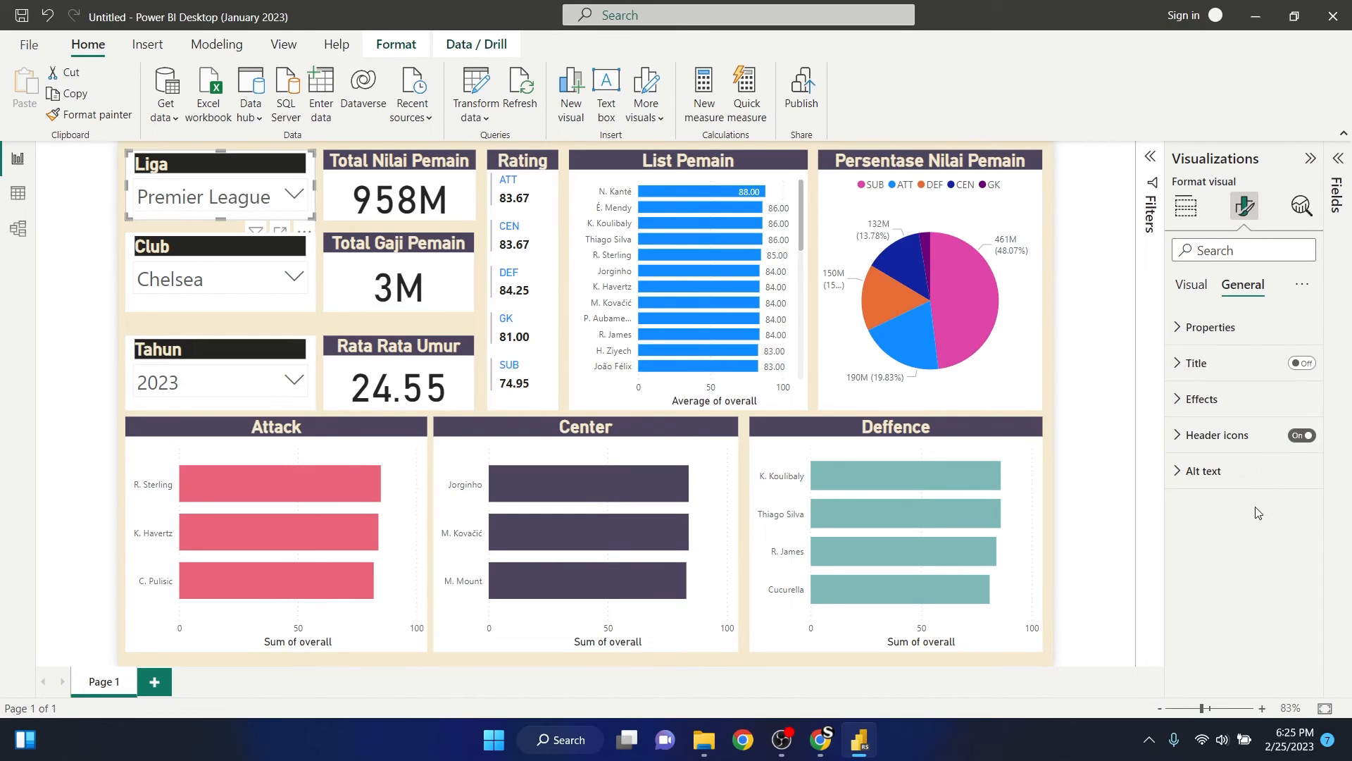
{"action": "left_click", "coordinate": [1180, 401]}
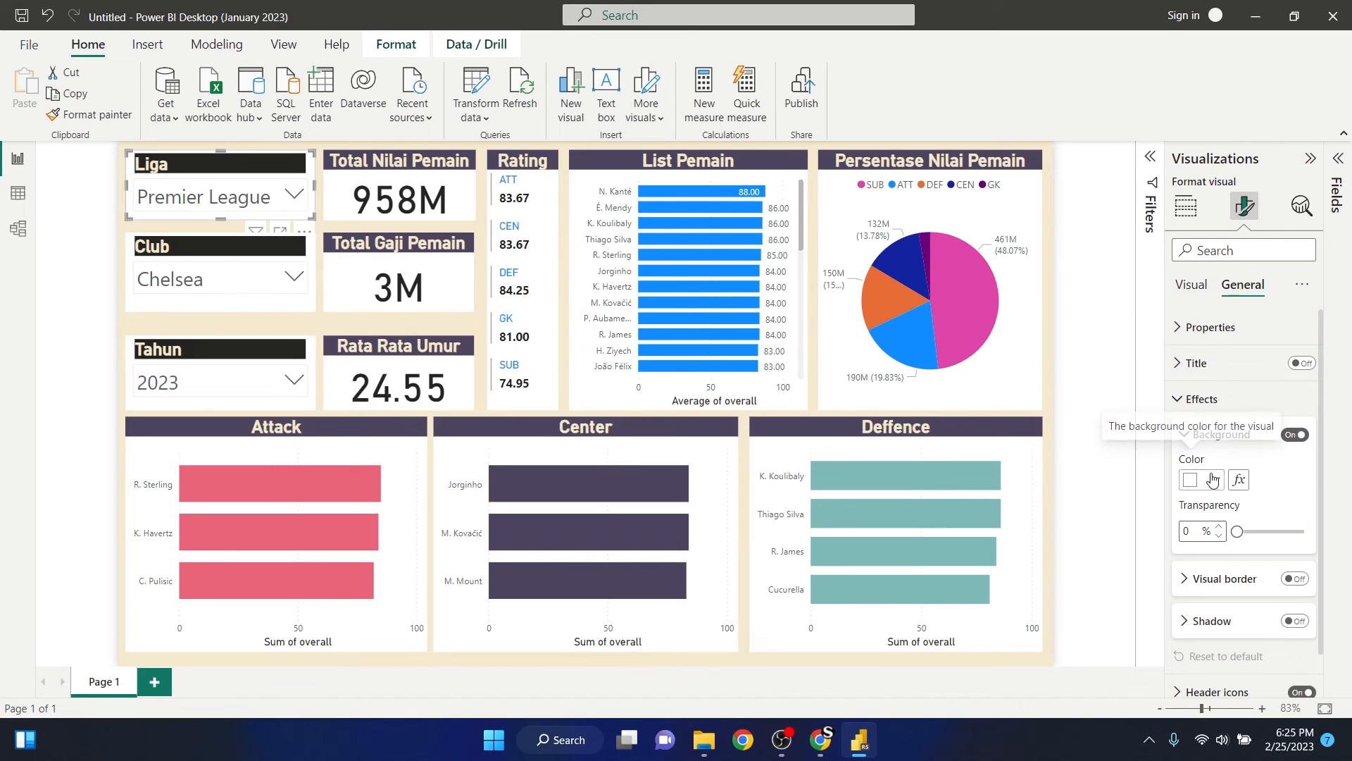
{"action": "left_click", "coordinate": [1238, 533]}
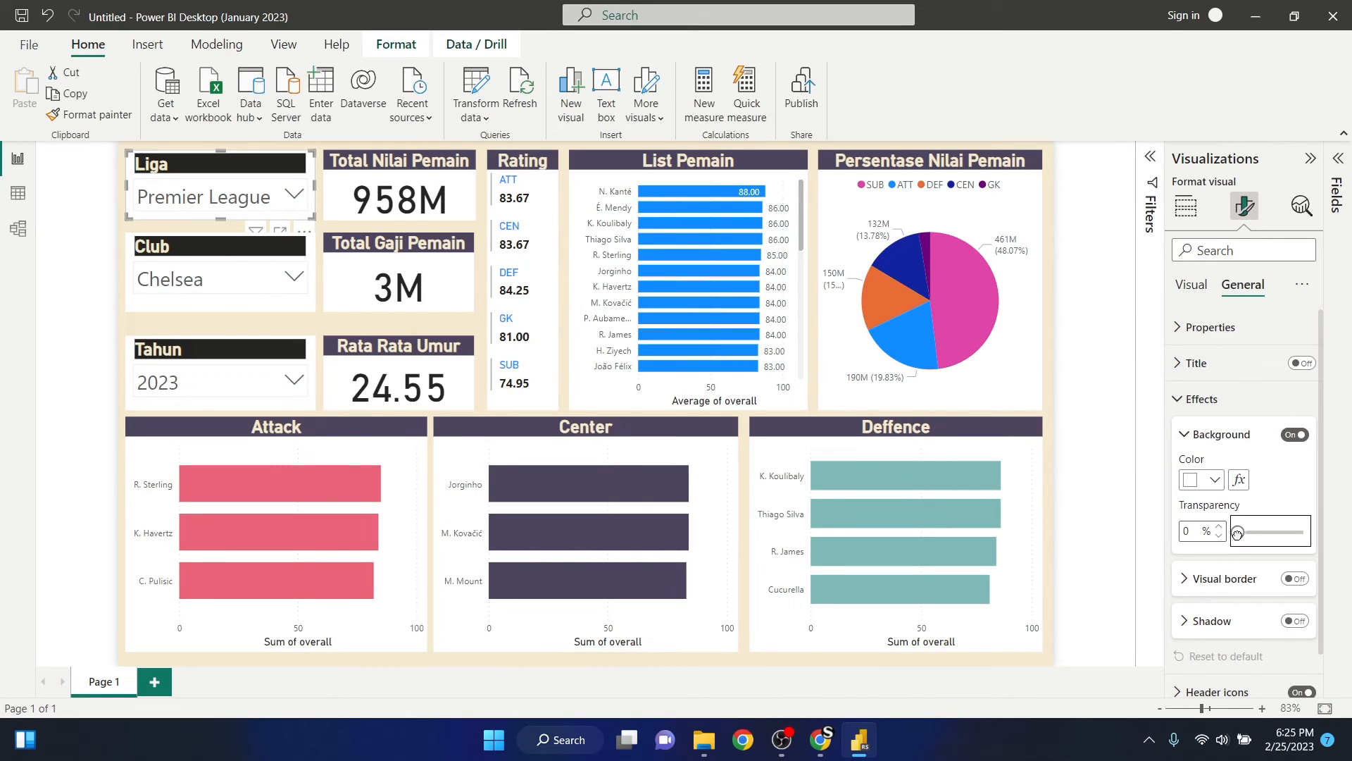
{"action": "left_click_drag", "start_coordinate": [1237, 533], "coordinate": [1282, 541]}
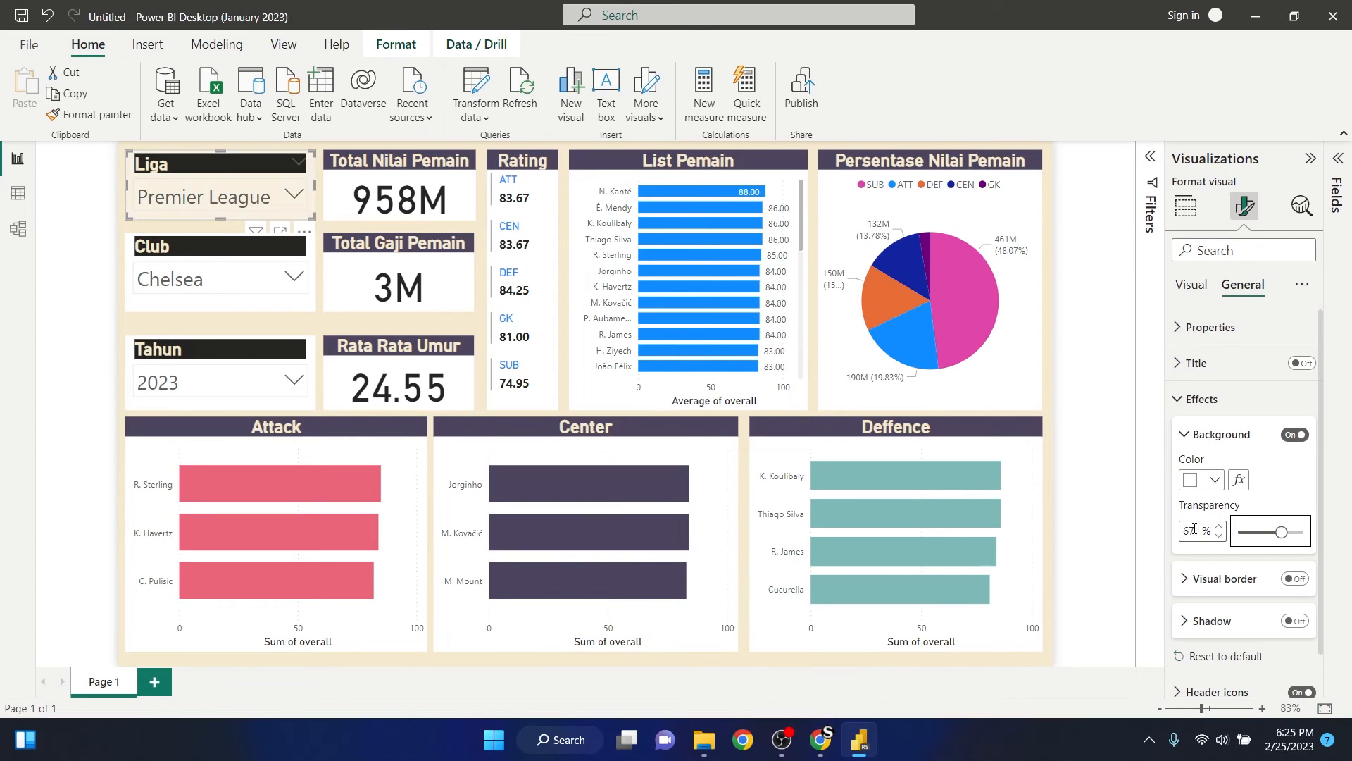
{"action": "left_click_drag", "start_coordinate": [1203, 534], "coordinate": [1178, 528]}
{"action": "type", "text": "80"}
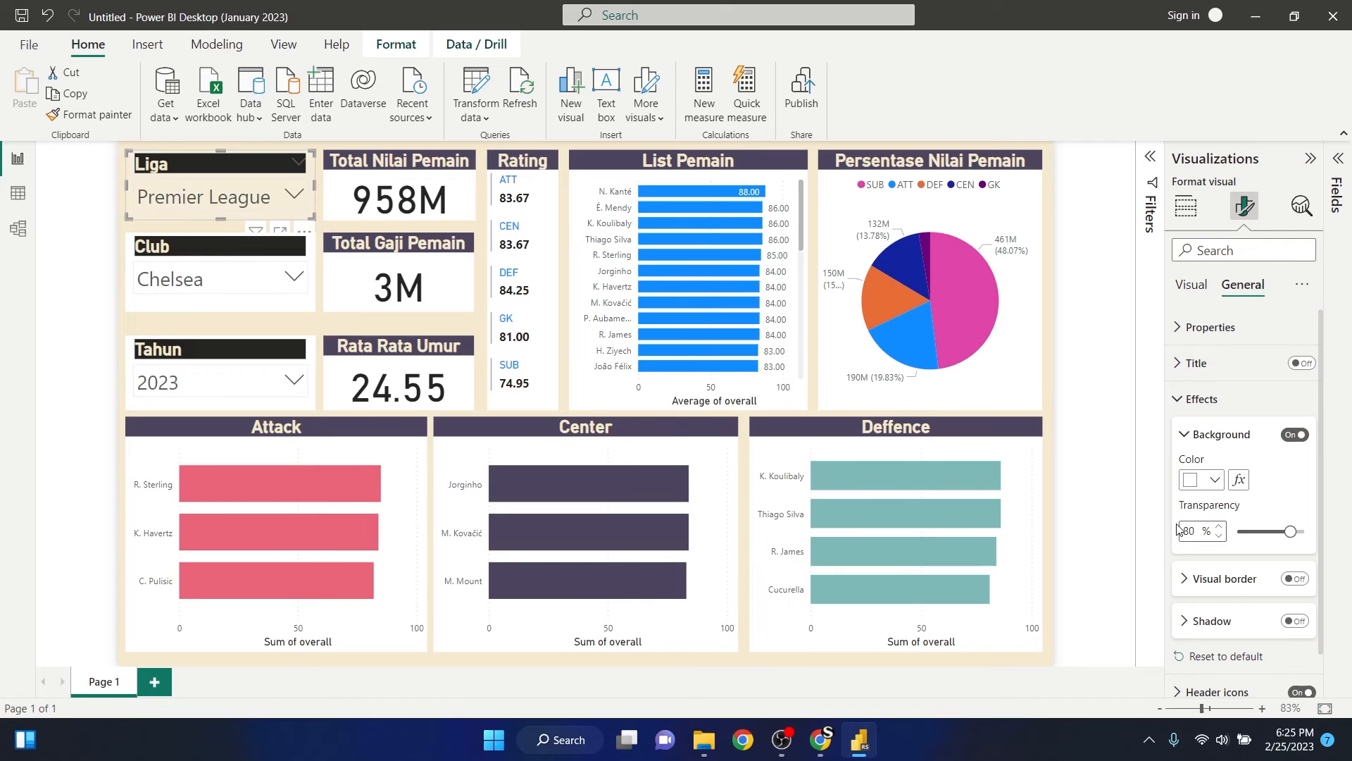
{"action": "left_click", "coordinate": [1103, 389]}
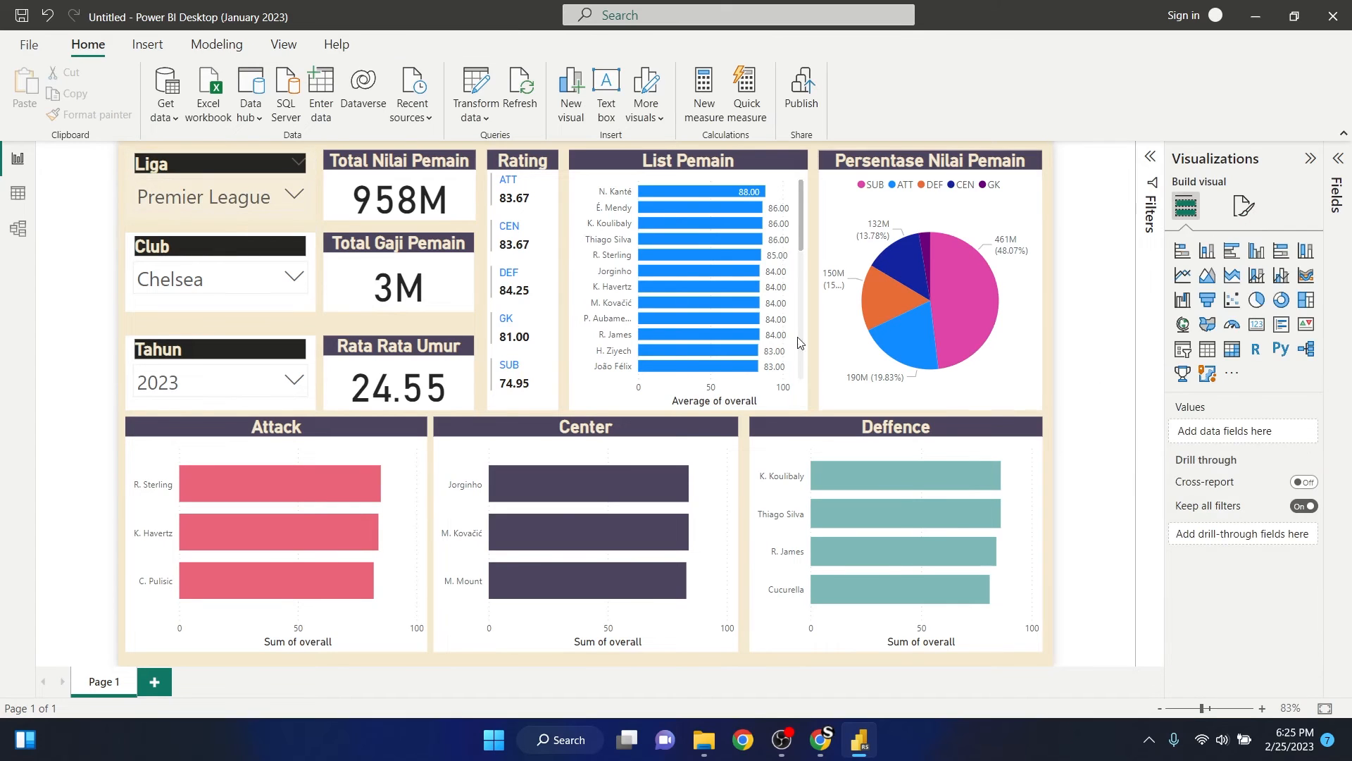
- Set the background transparency of the Club and Tahun slicers to 80%
{"action": "left_click", "coordinate": [235, 272]}
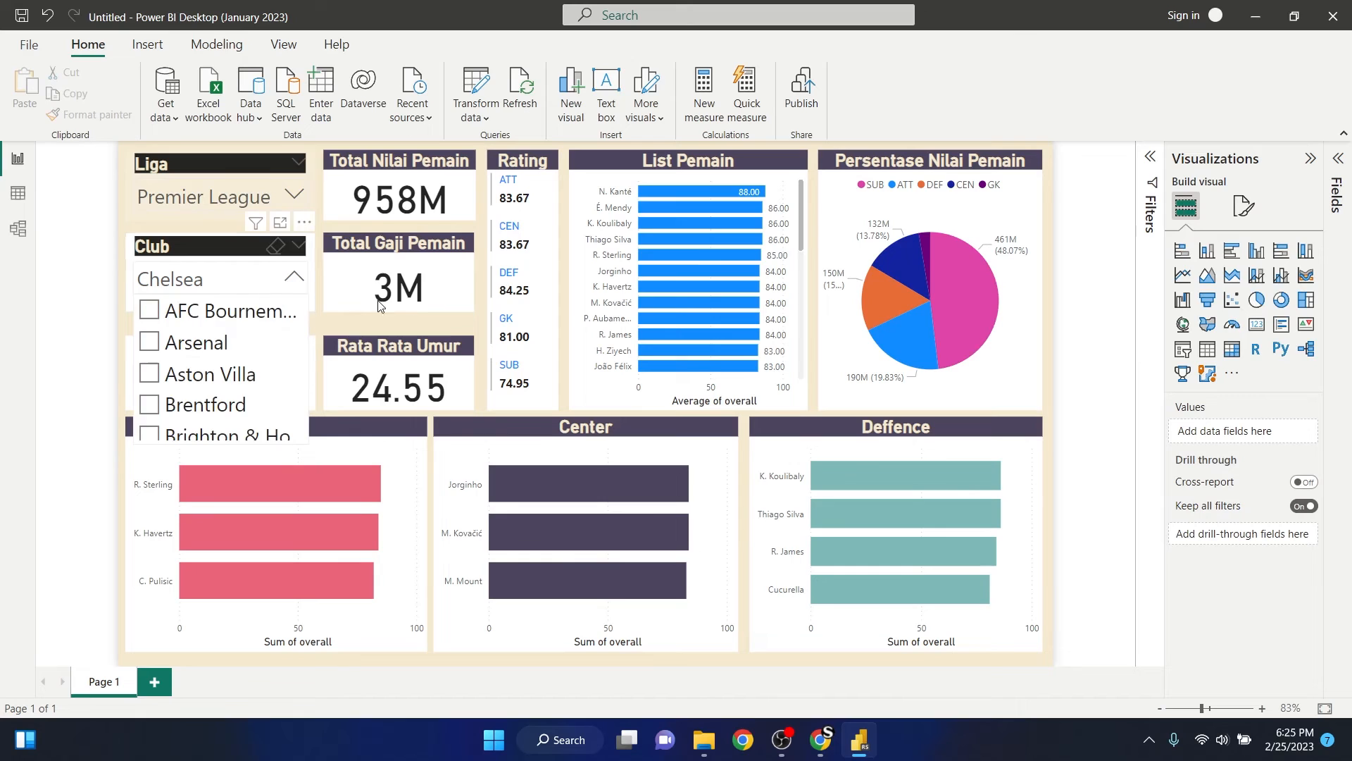
{"action": "left_click", "coordinate": [215, 279]}
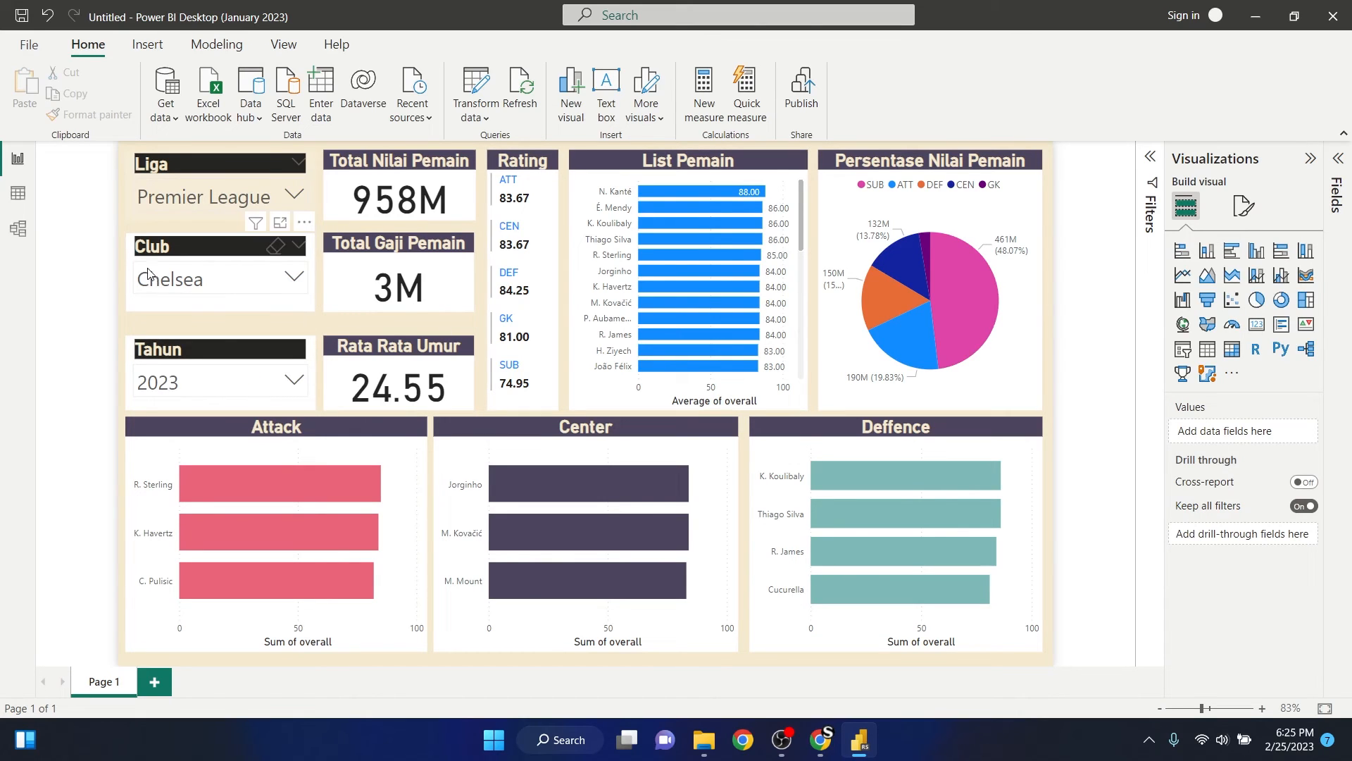
{"action": "left_click", "coordinate": [129, 269]}
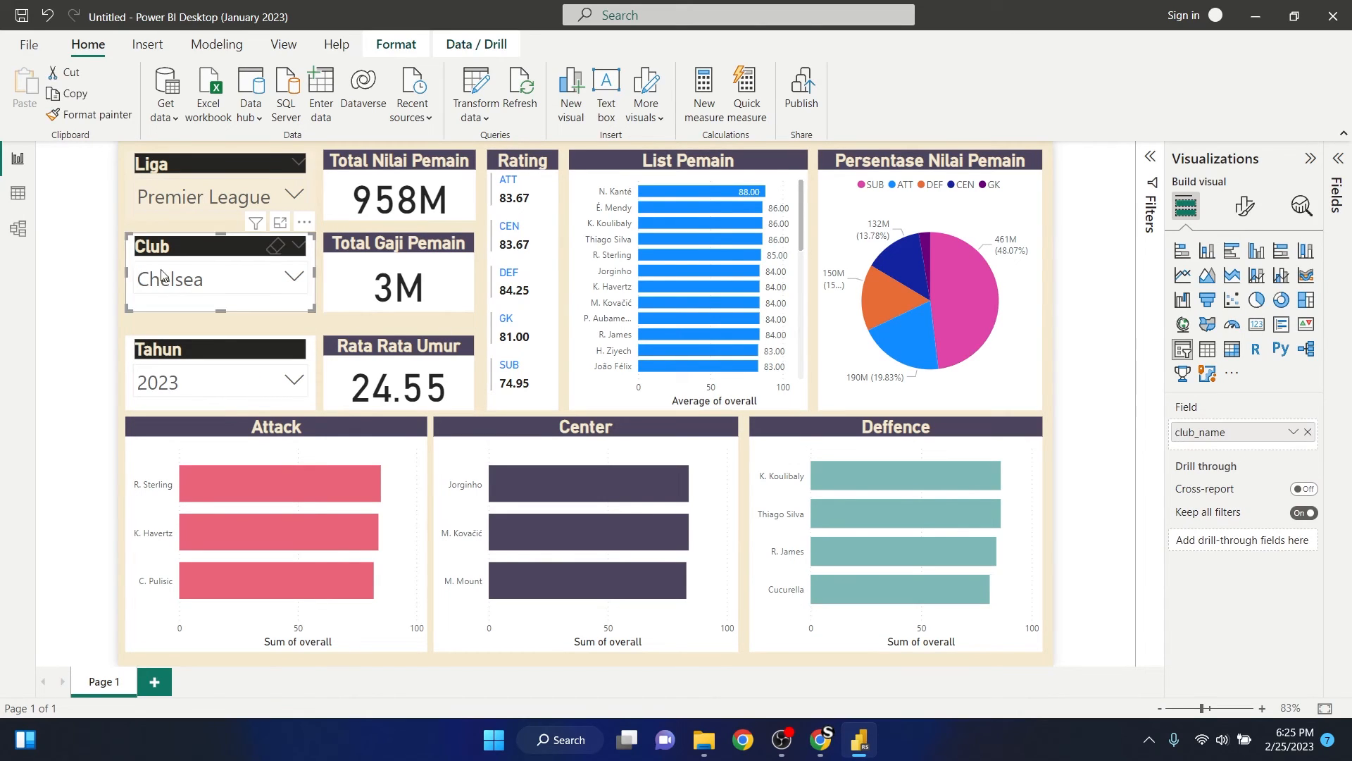
{"action": "left_click", "coordinate": [1245, 205]}
{"action": "left_click", "coordinate": [1244, 284]}
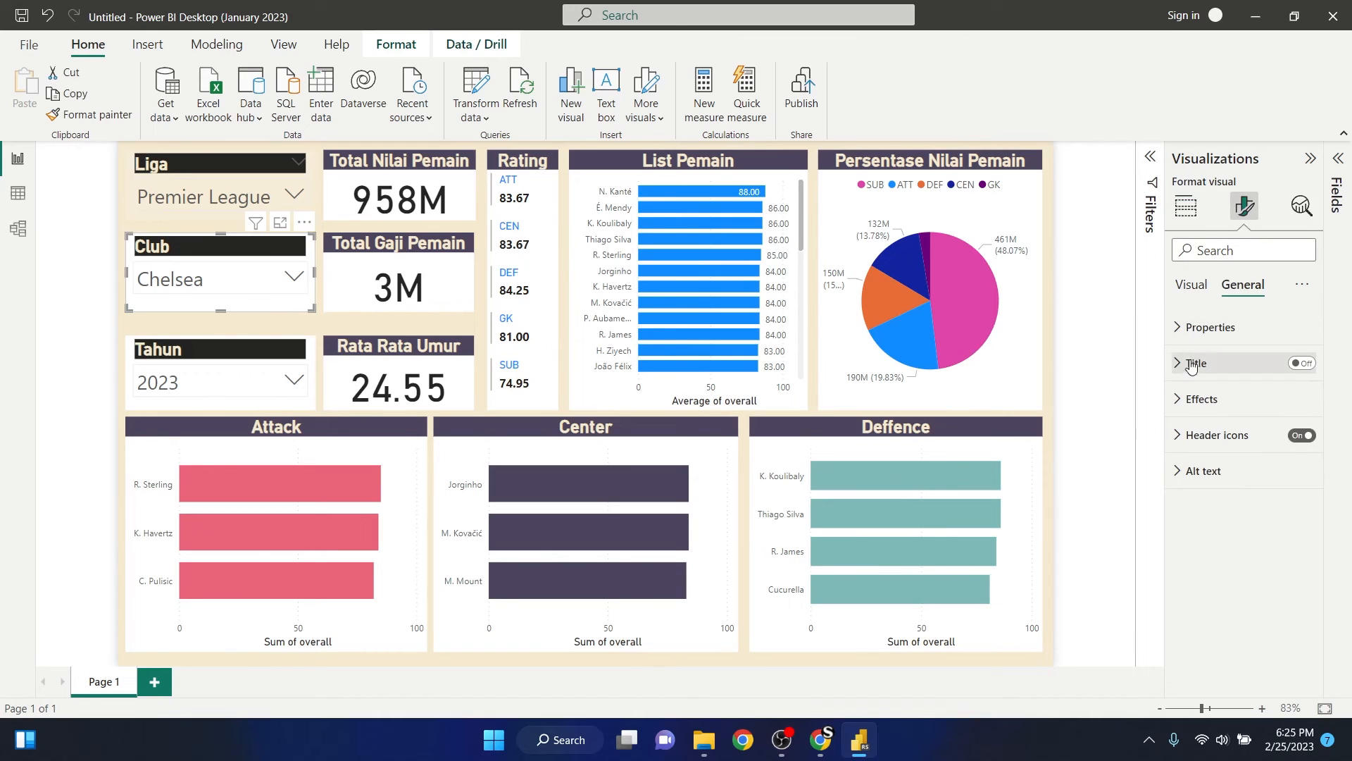
{"action": "left_click", "coordinate": [1185, 399]}
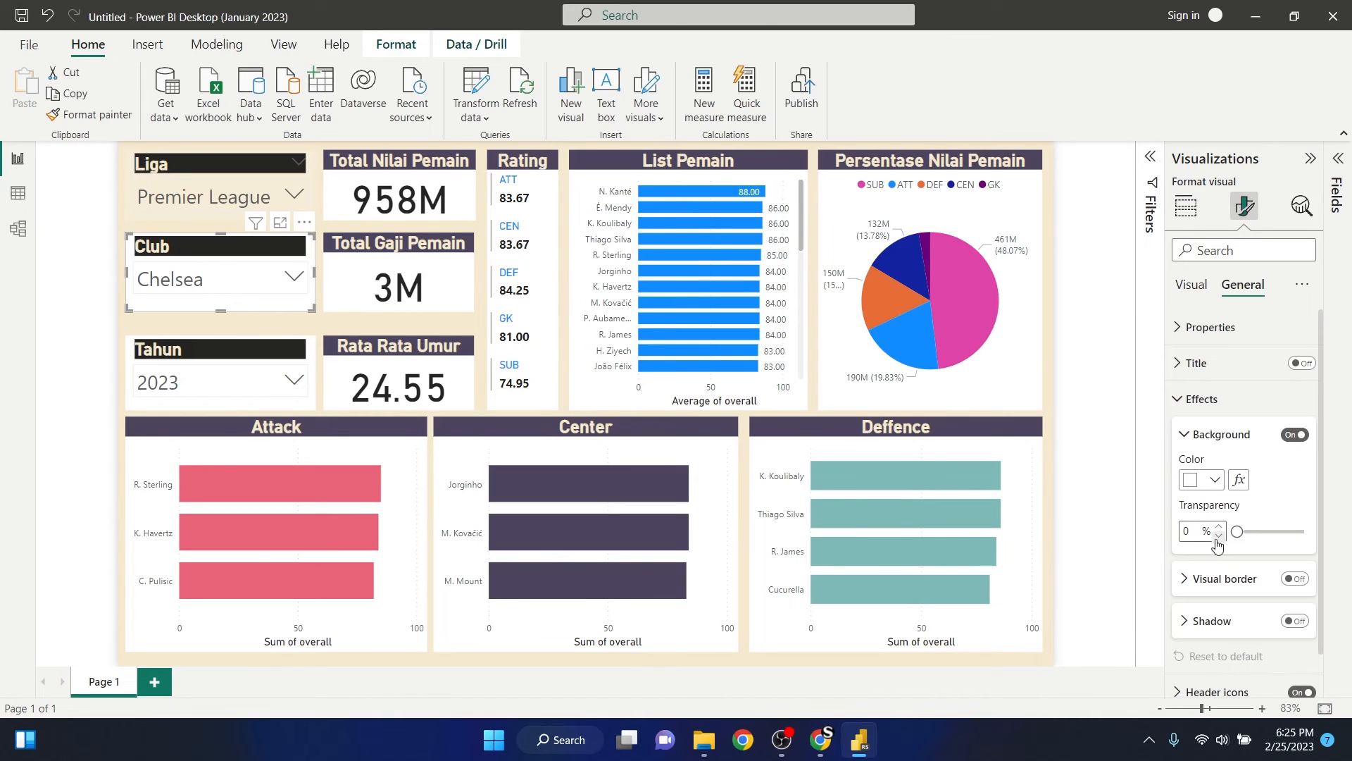
{"action": "type", "text": "80"}
{"action": "left_click", "coordinate": [133, 357]}
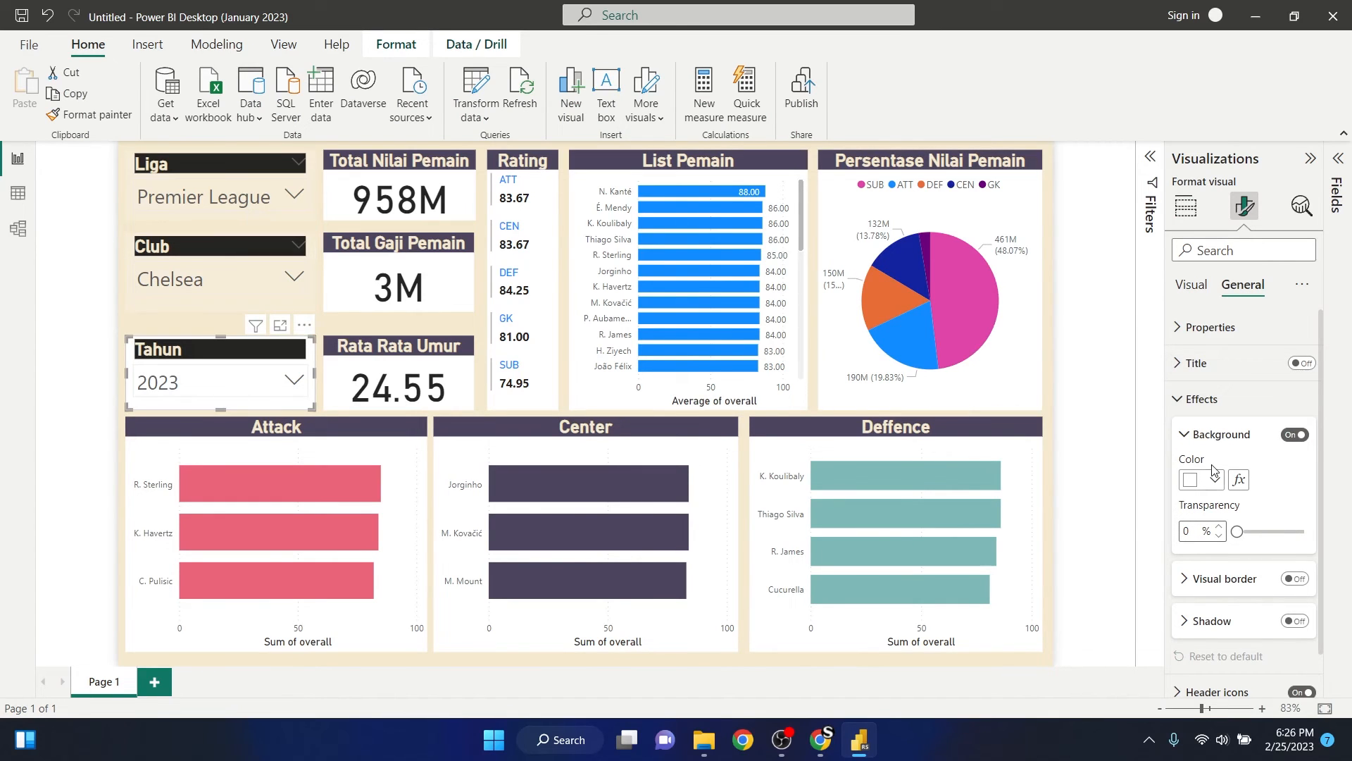
{"action": "type", "text": "80"}
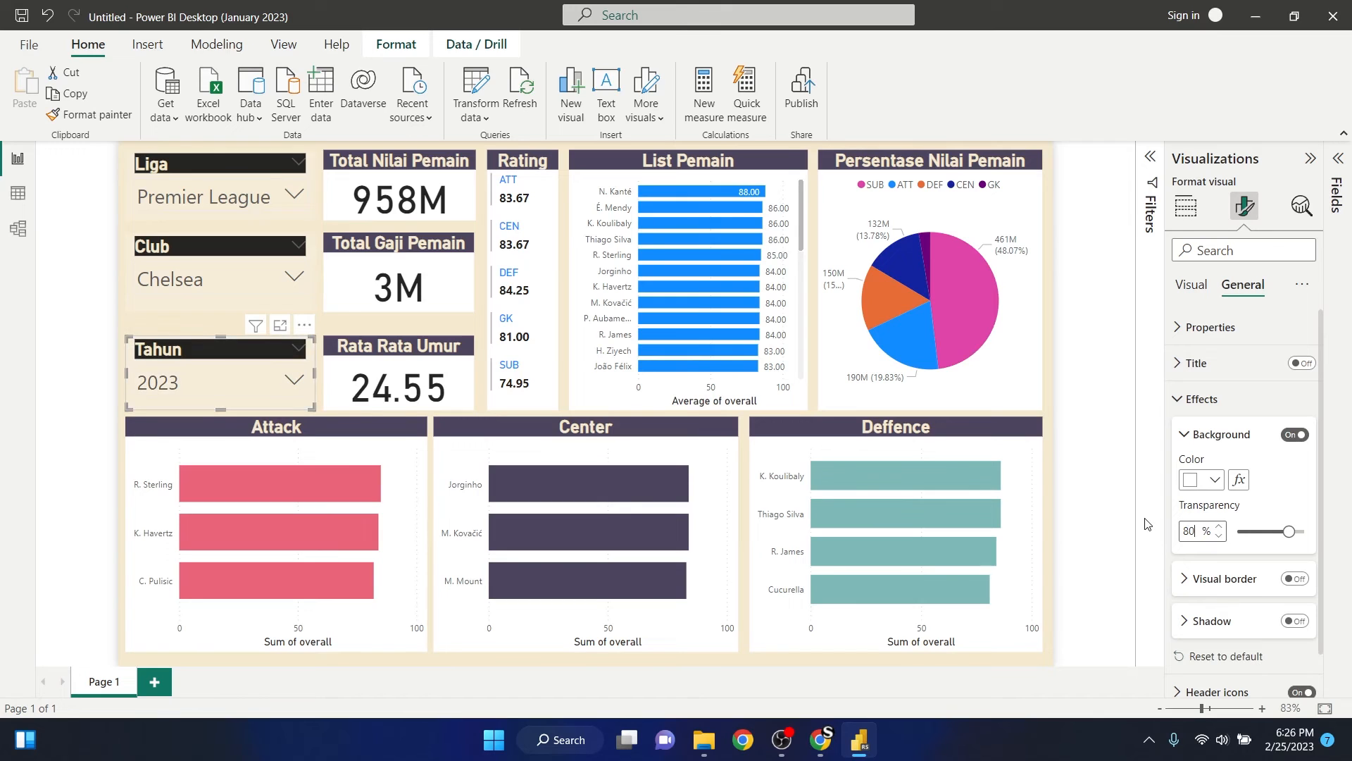
- Set the background transparency of the Total Nilai Pemain, Total Gaji Pemain and Rata Rata Umur cards to 80%
{"action": "left_click", "coordinate": [328, 187]}
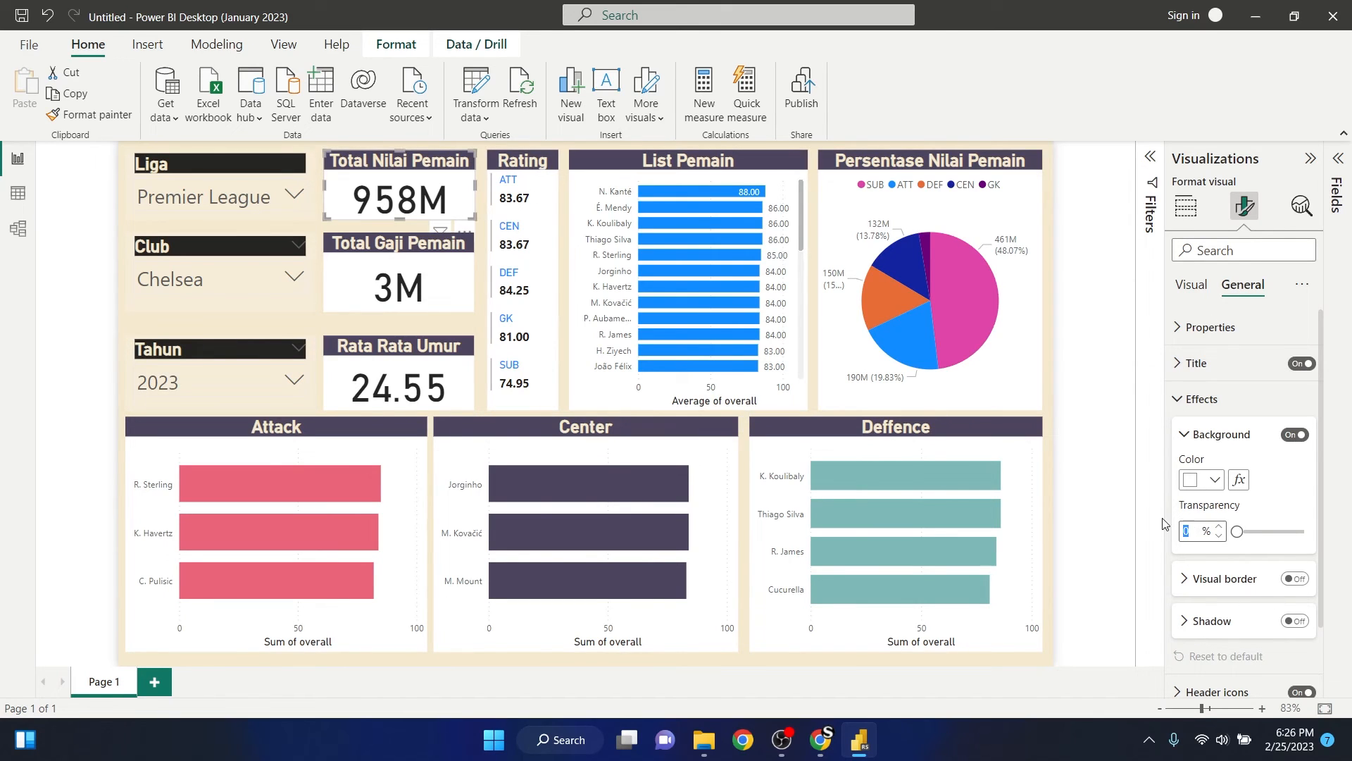
{"action": "type", "text": "80"}
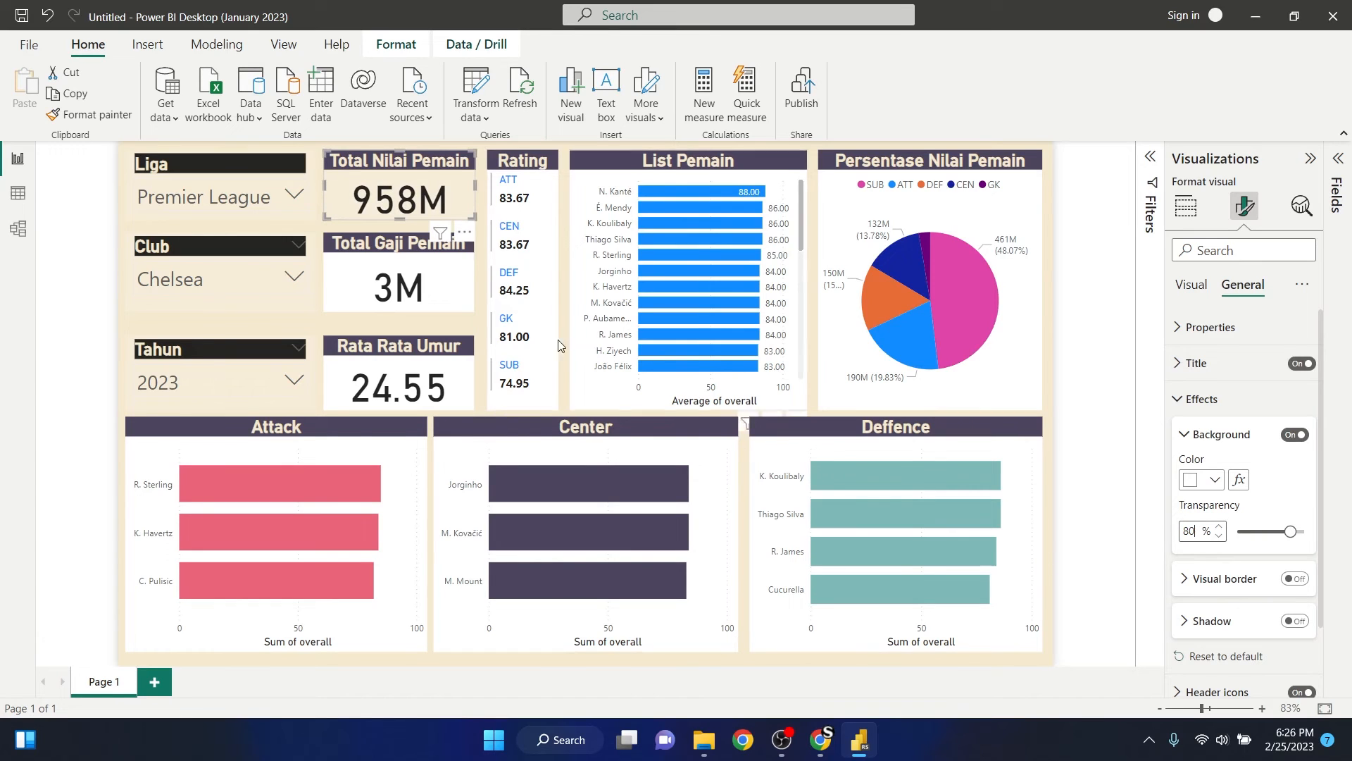
{"action": "left_click", "coordinate": [334, 274]}
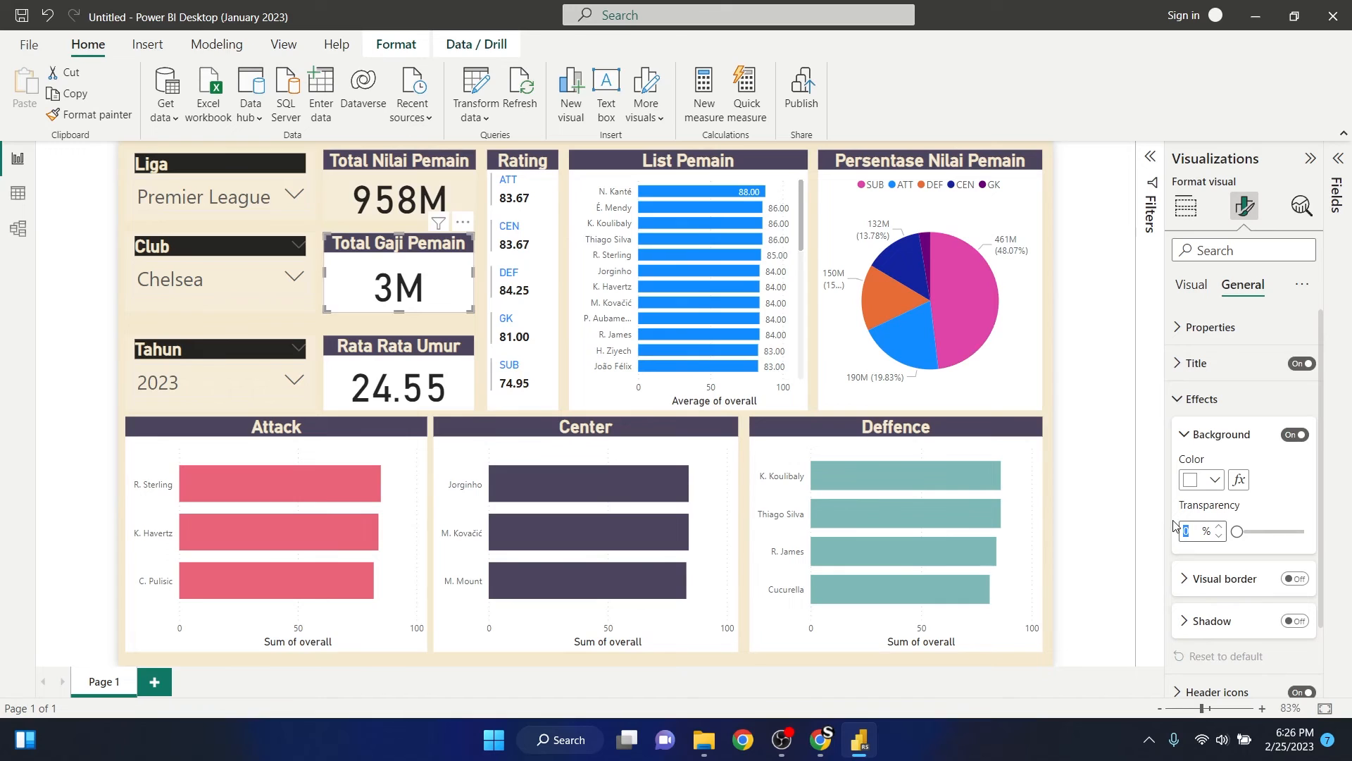
{"action": "type", "text": "80"}
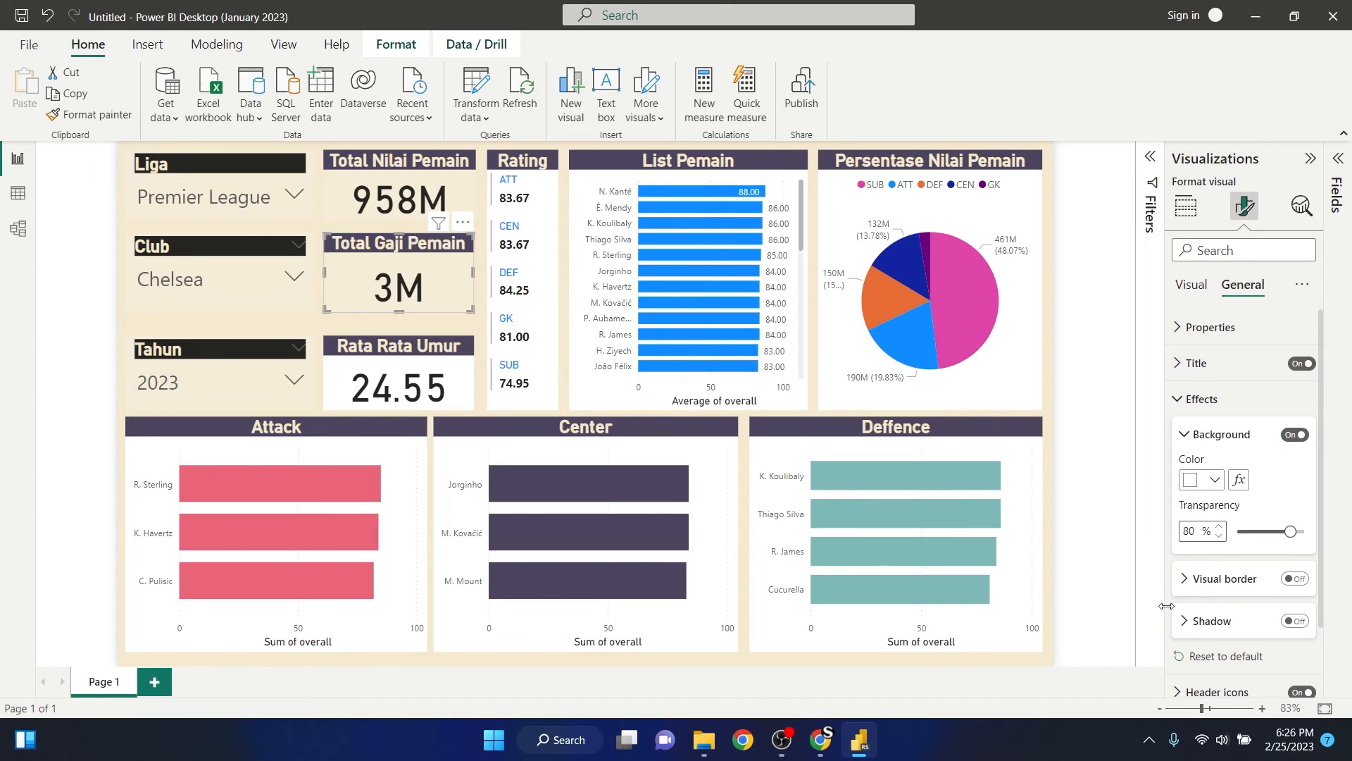
{"action": "left_click", "coordinate": [345, 384]}
{"action": "left_click_drag", "start_coordinate": [1192, 532], "coordinate": [1170, 532]}
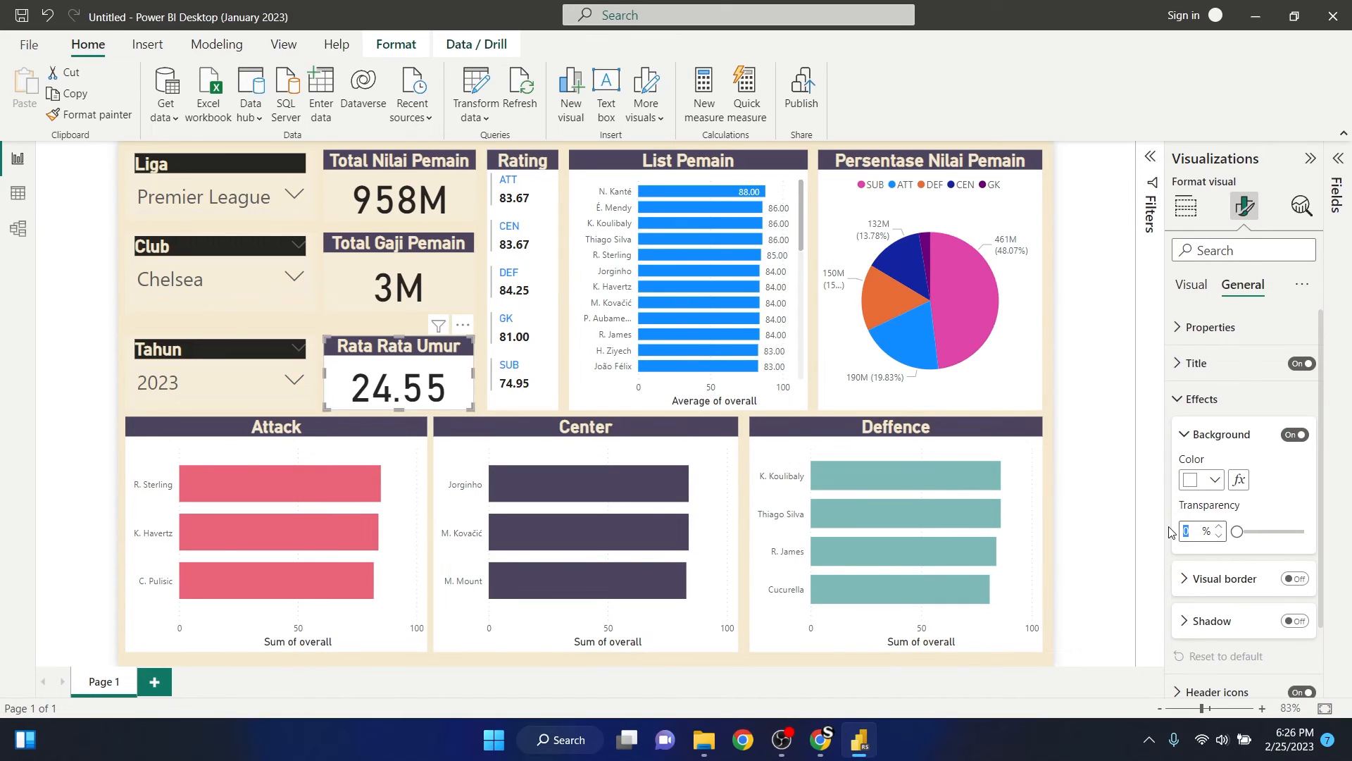
{"action": "type", "text": "80"}
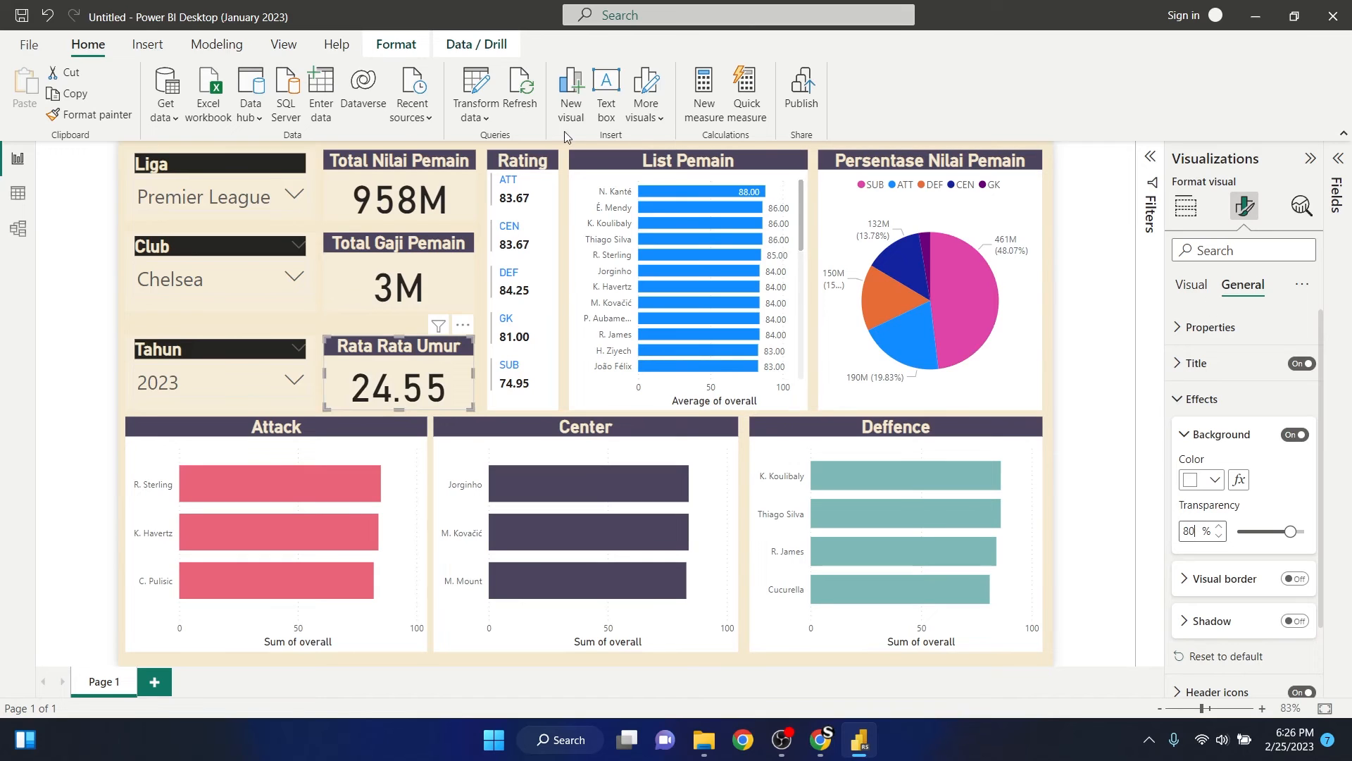
- Set the background transparency of the Rating card, List Pemain bar chart and Persentase Nilai Pemain pie chart to 80%
{"action": "left_click", "coordinate": [508, 185]}
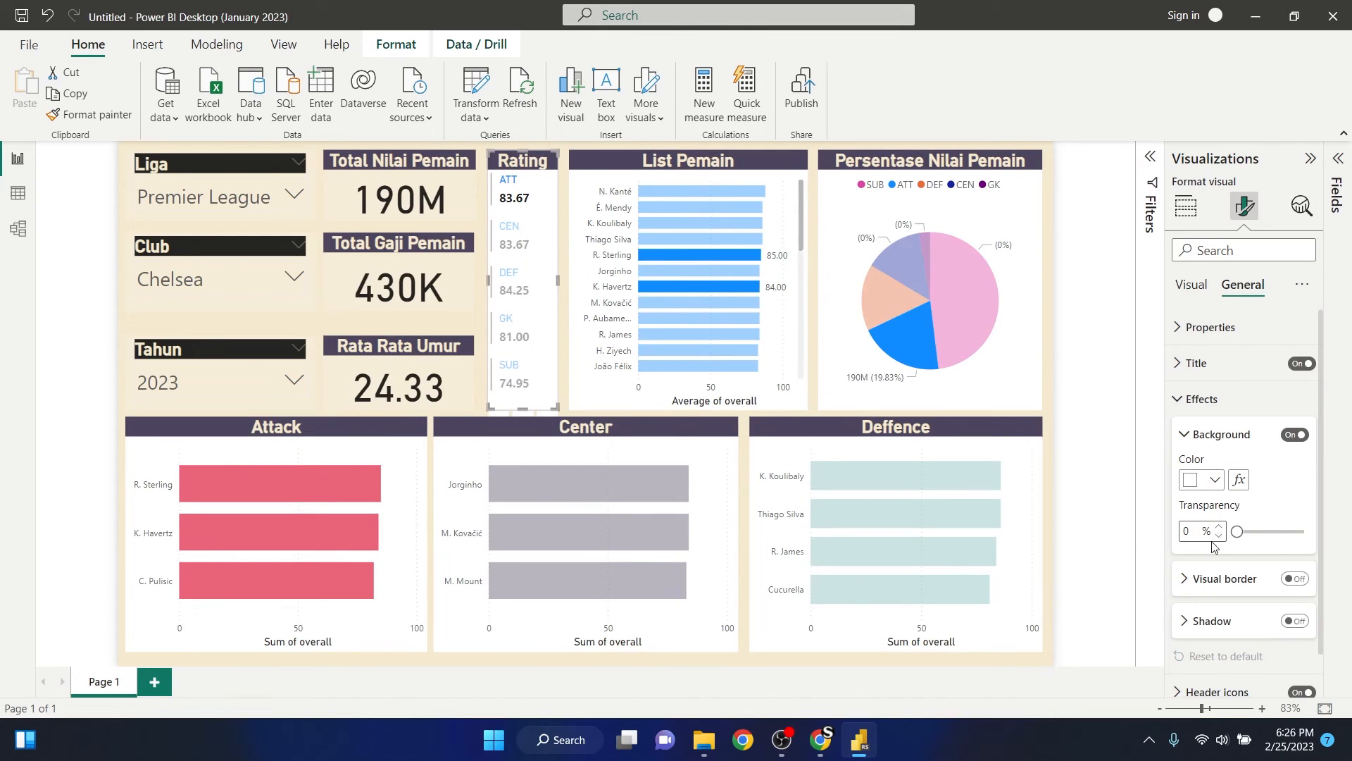
{"action": "type", "text": "80"}
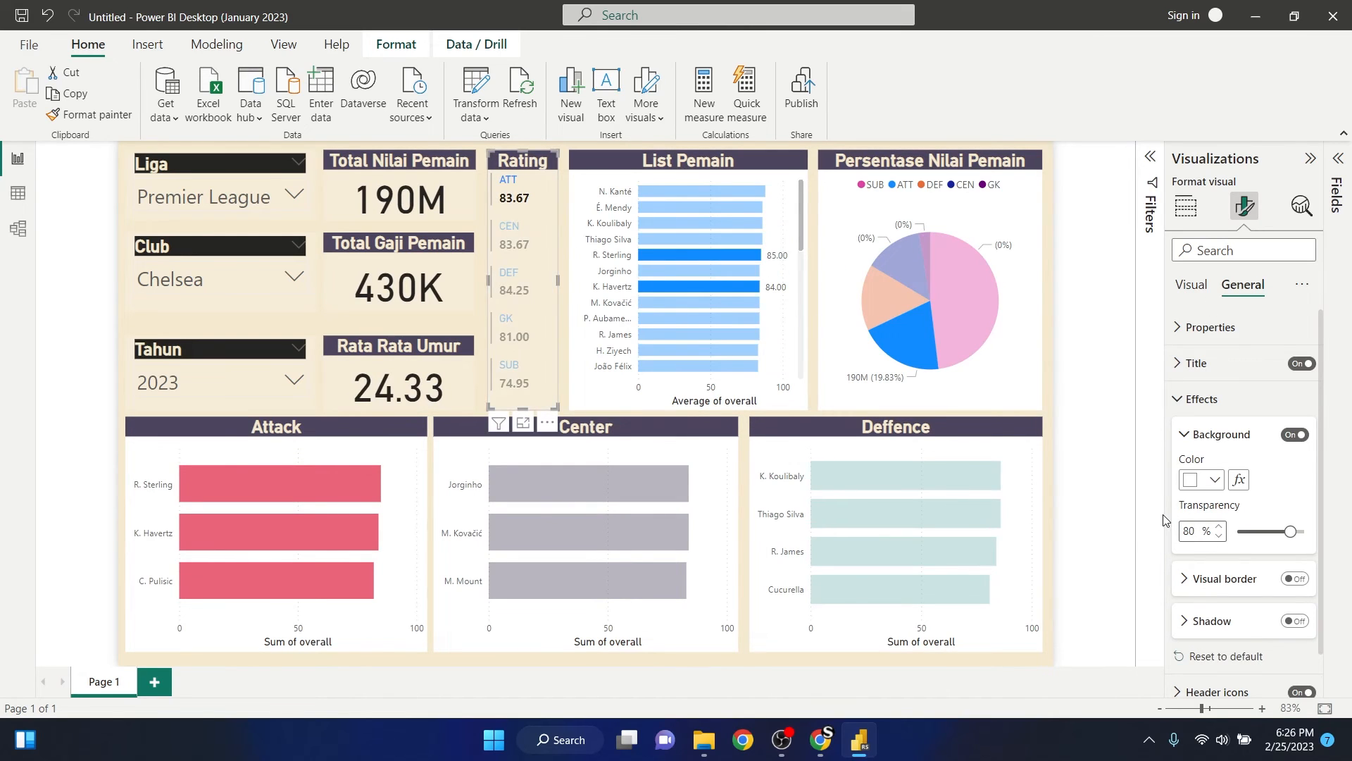
{"action": "left_click", "coordinate": [606, 196]}
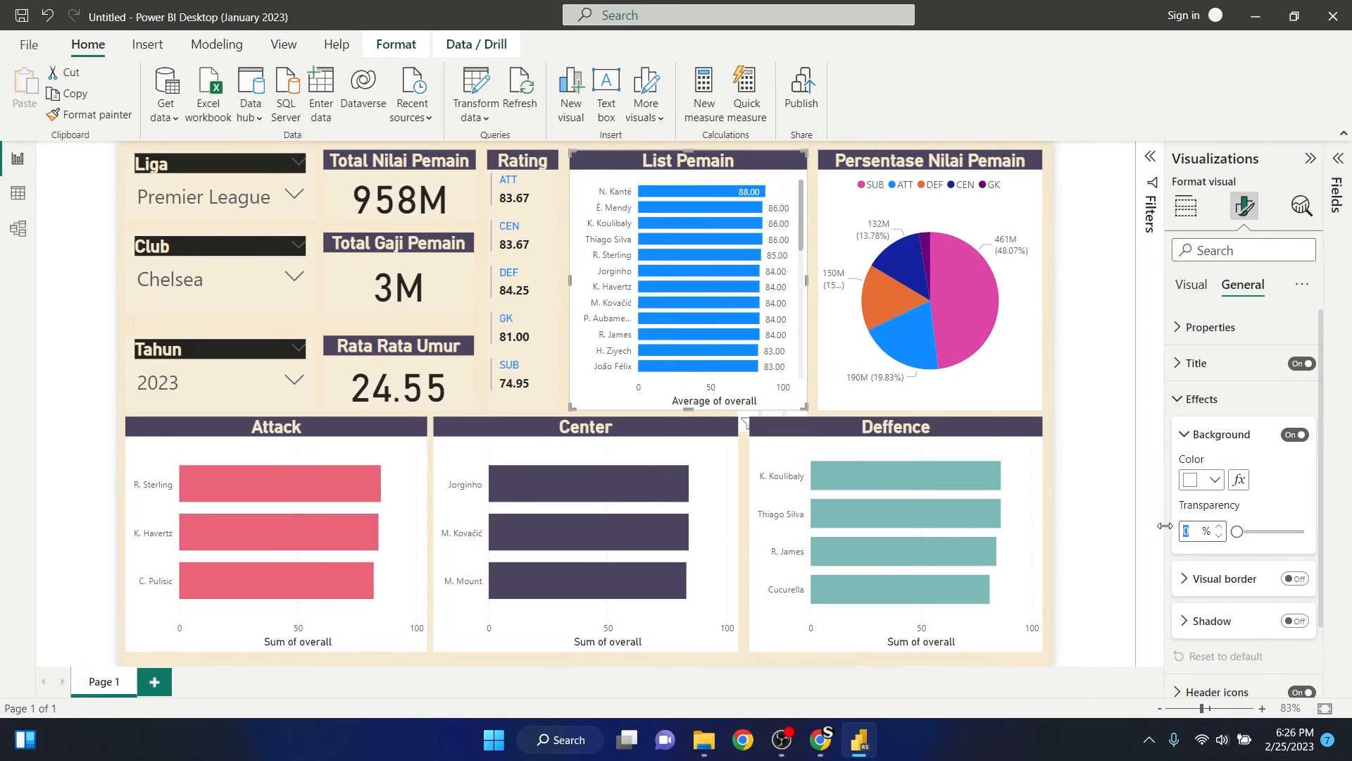
{"action": "type", "text": "80"}
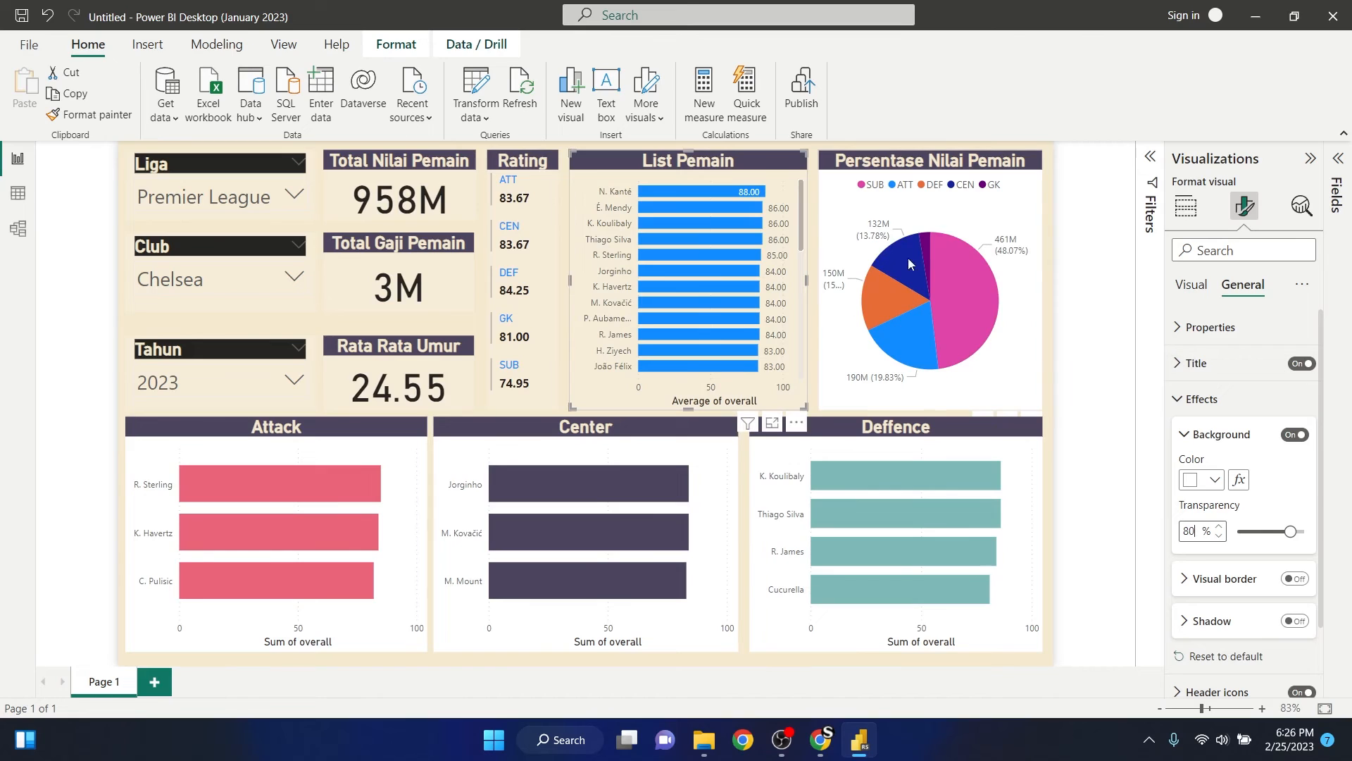
{"action": "left_click", "coordinate": [1018, 395]}
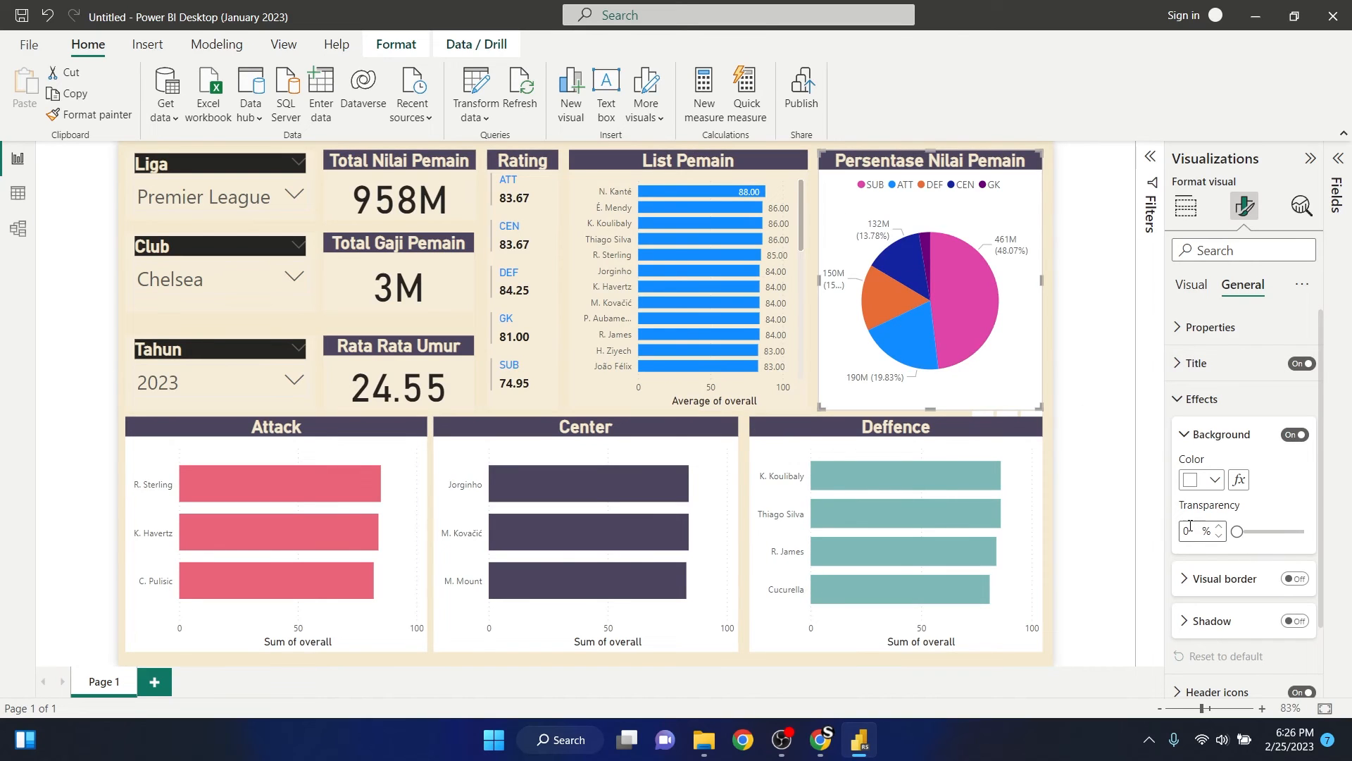
{"action": "type", "text": "80"}
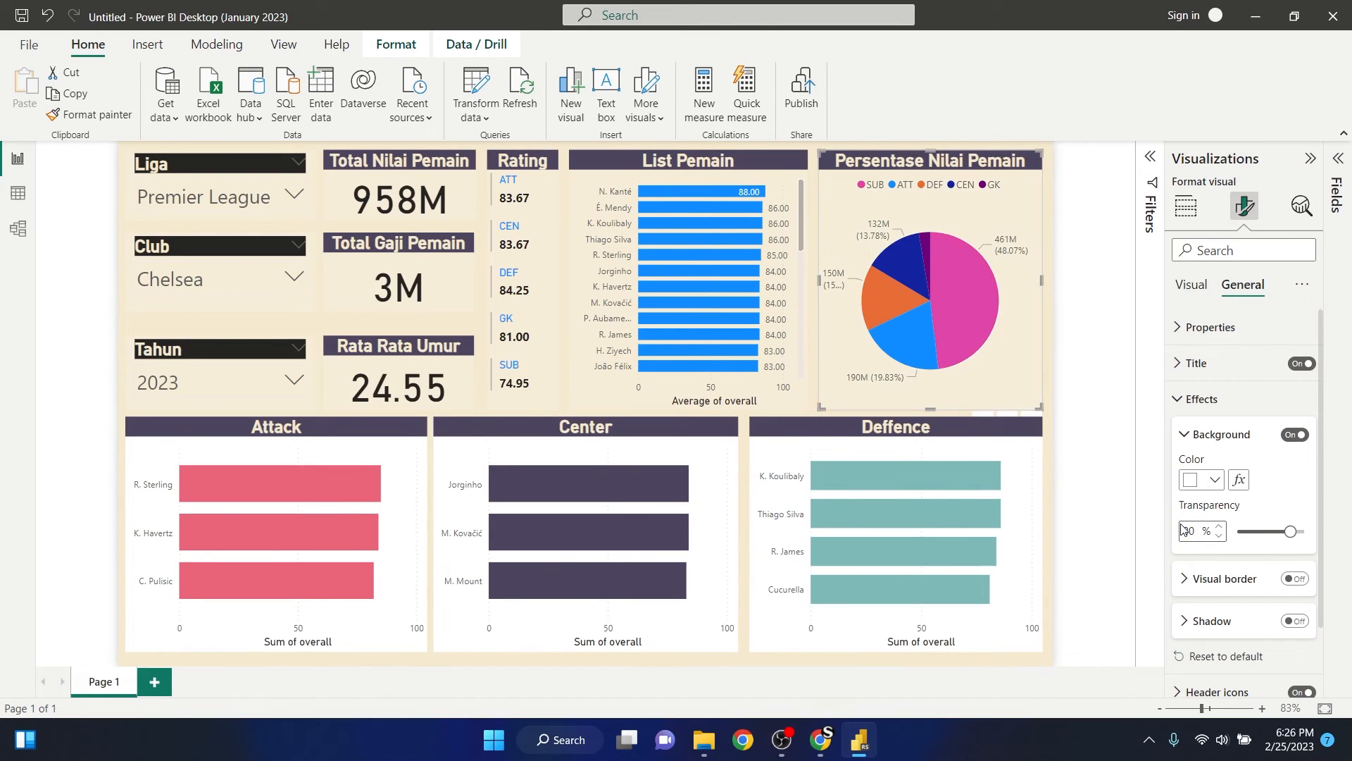
- Set the background transparency of the Deffence, Center and Attack bar charts to 80%
{"action": "left_click", "coordinate": [1034, 484]}
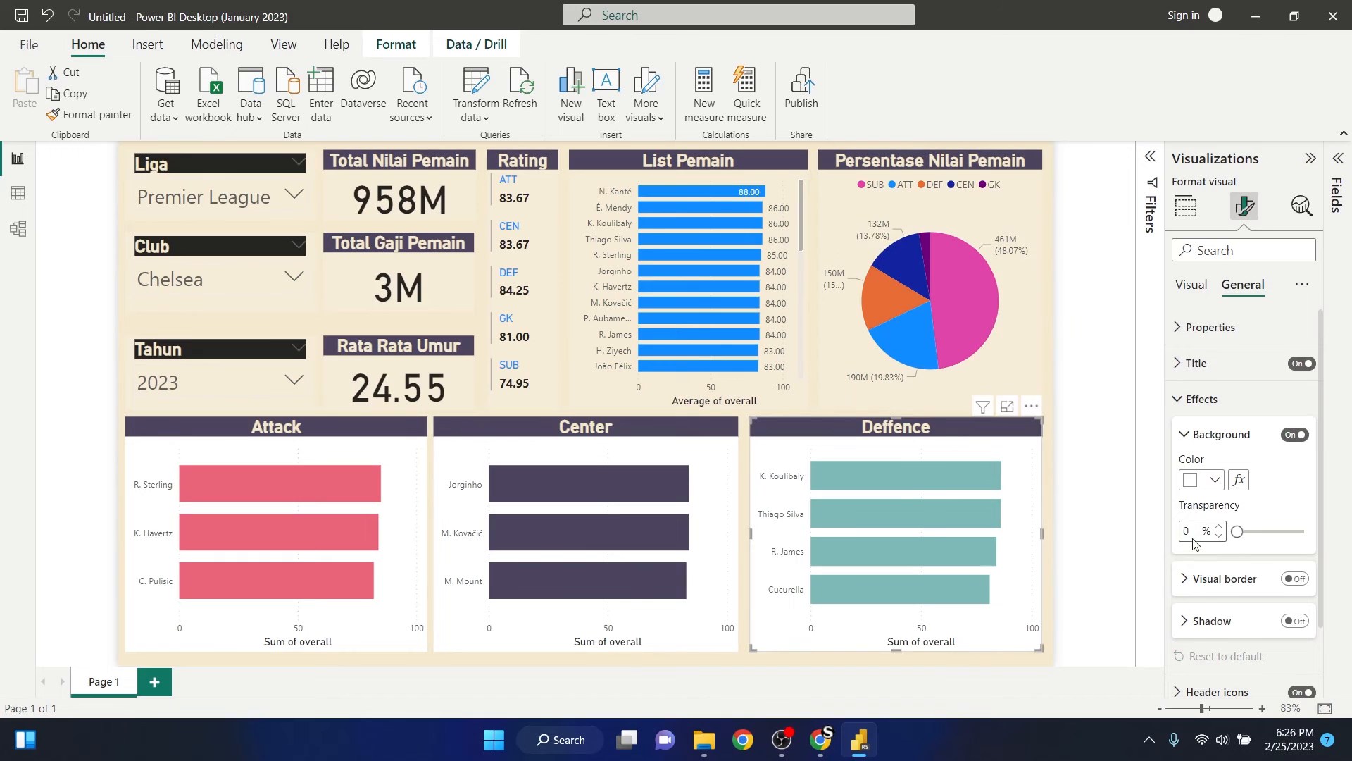
{"action": "double_click", "coordinate": [1188, 530]}
{"action": "type", "text": "80"}
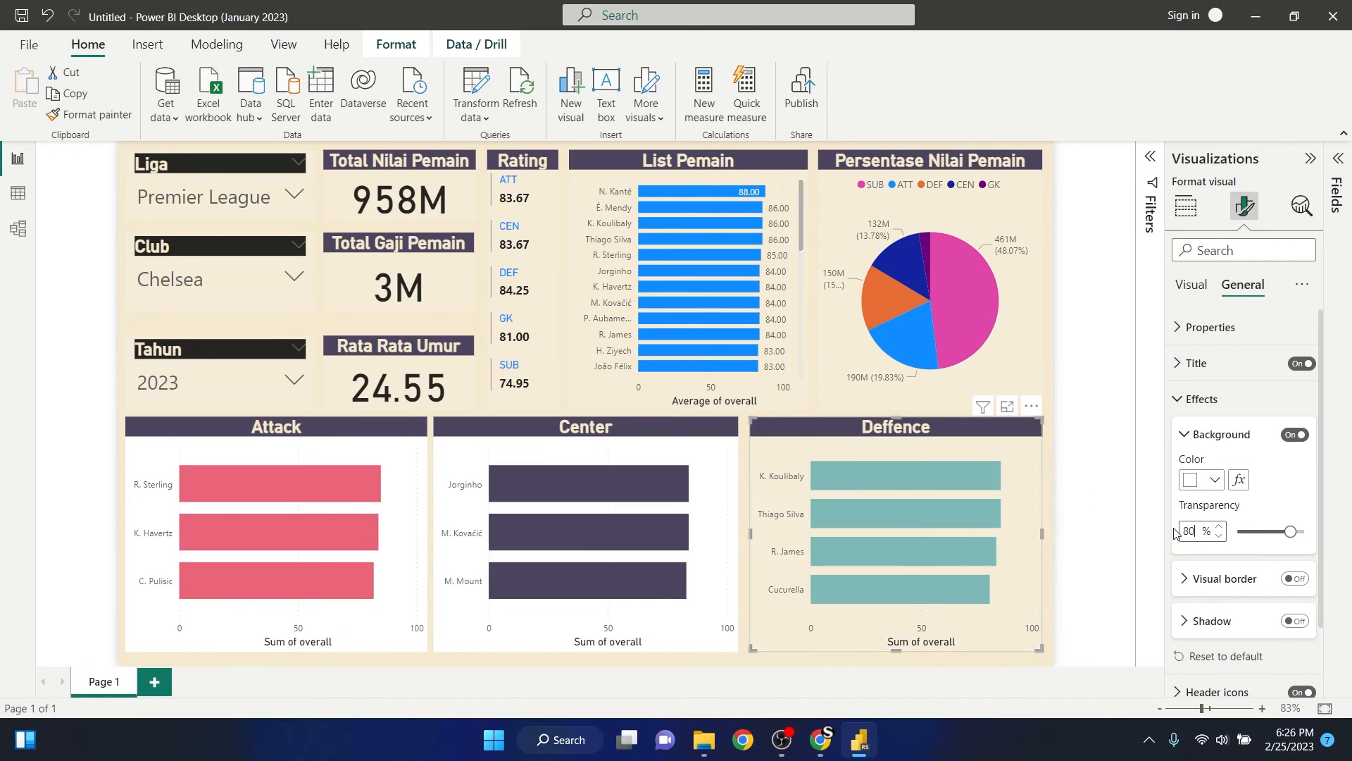
{"action": "left_click", "coordinate": [730, 468]}
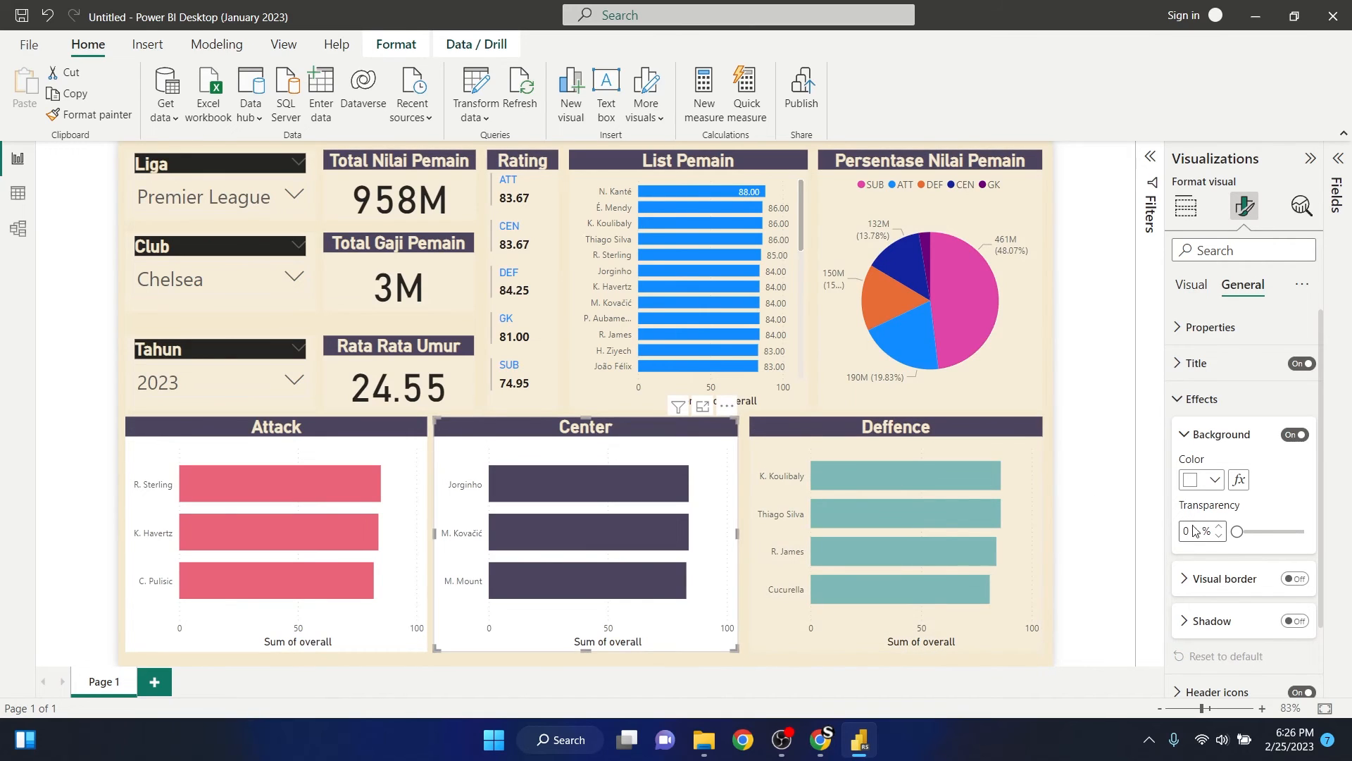
{"action": "type", "text": "80"}
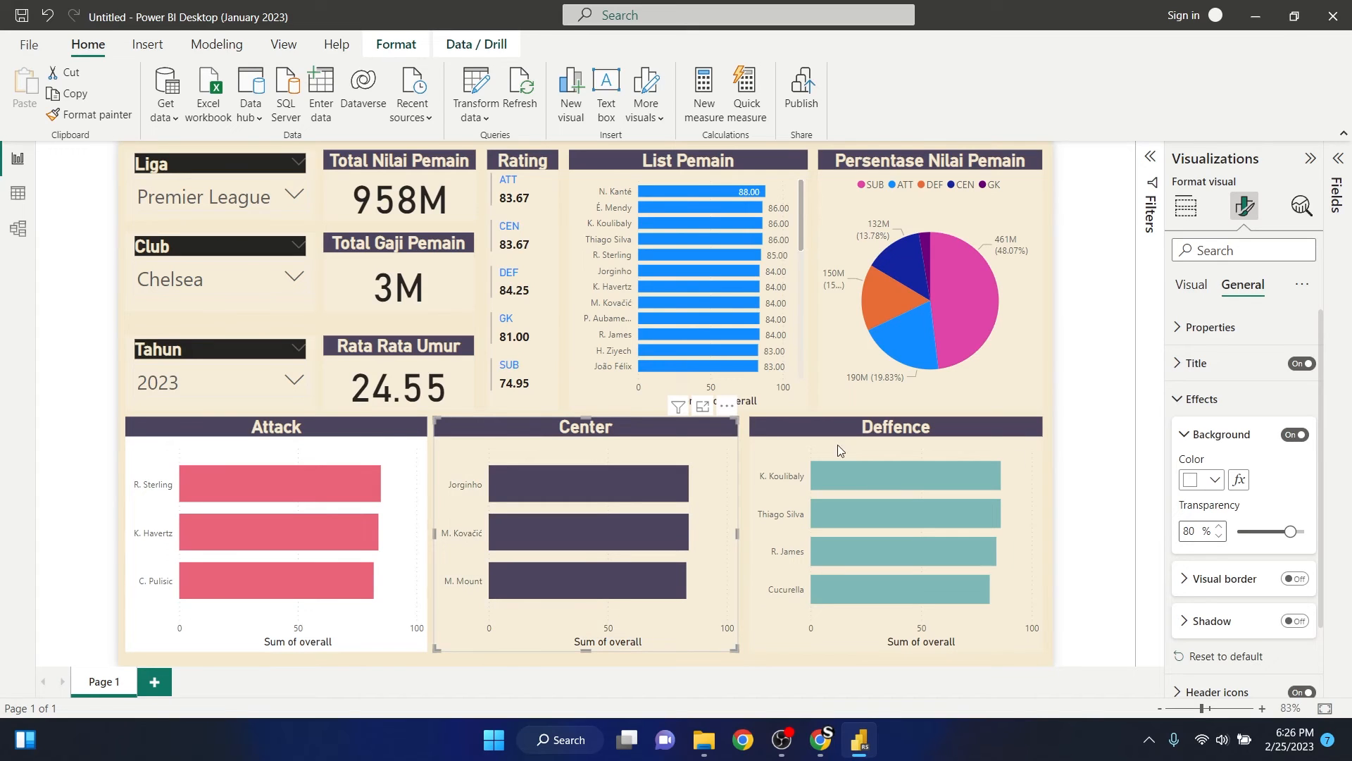
{"action": "left_click", "coordinate": [408, 457]}
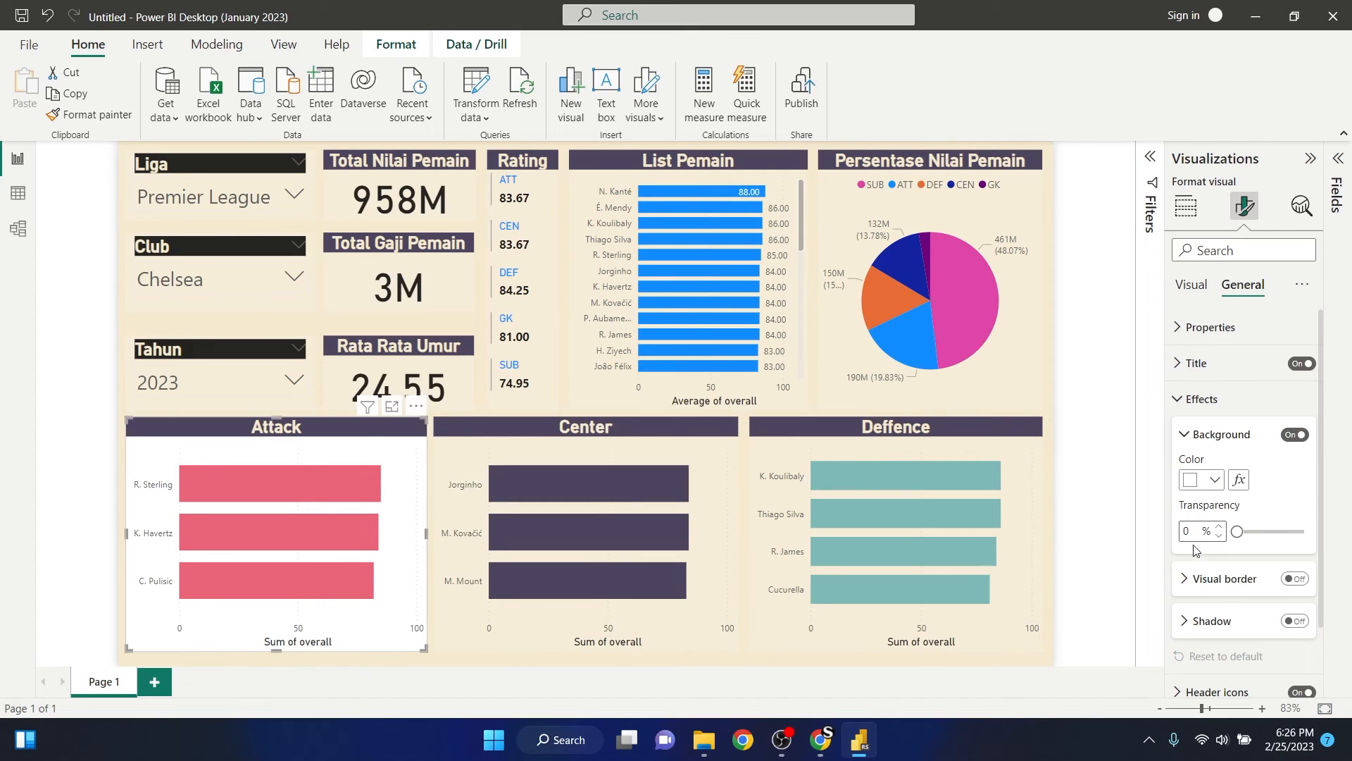
{"action": "type", "text": "80"}
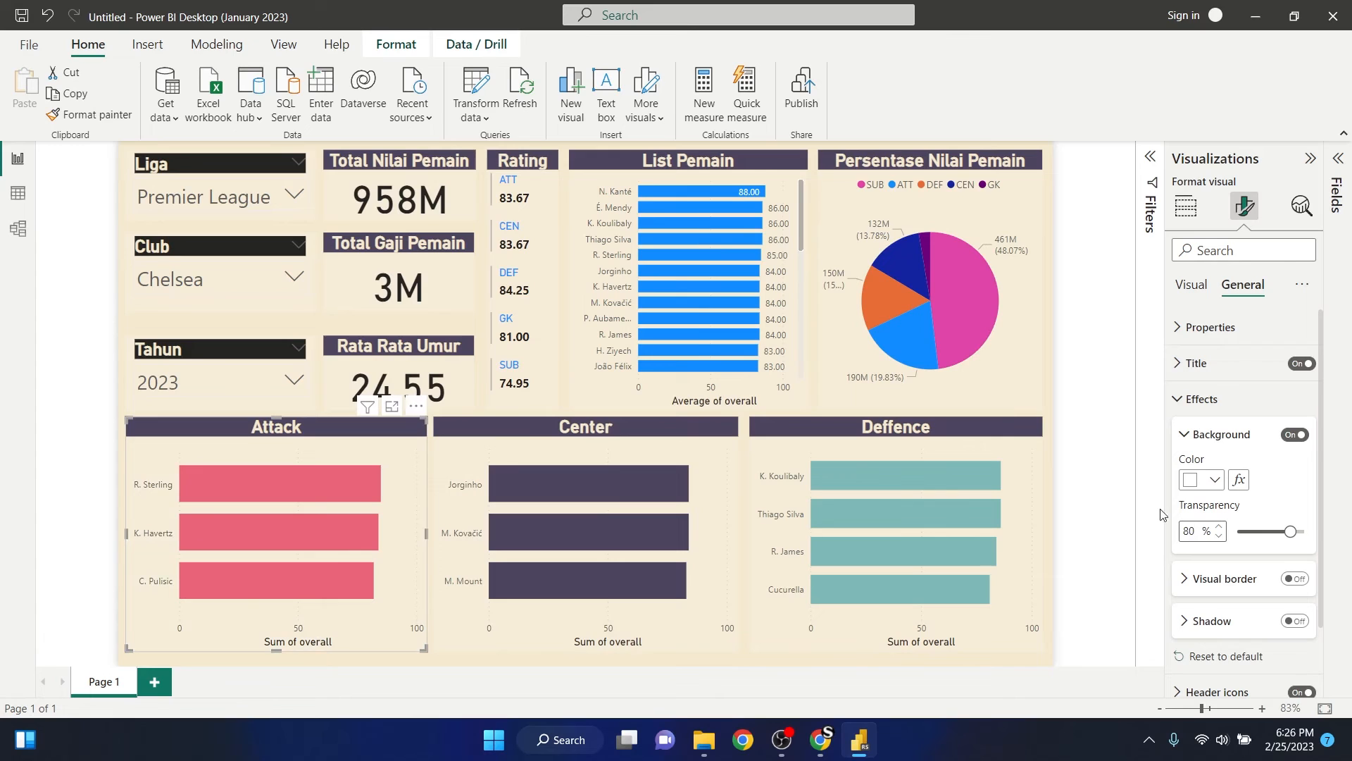
{"action": "left_click", "coordinate": [1110, 460]}
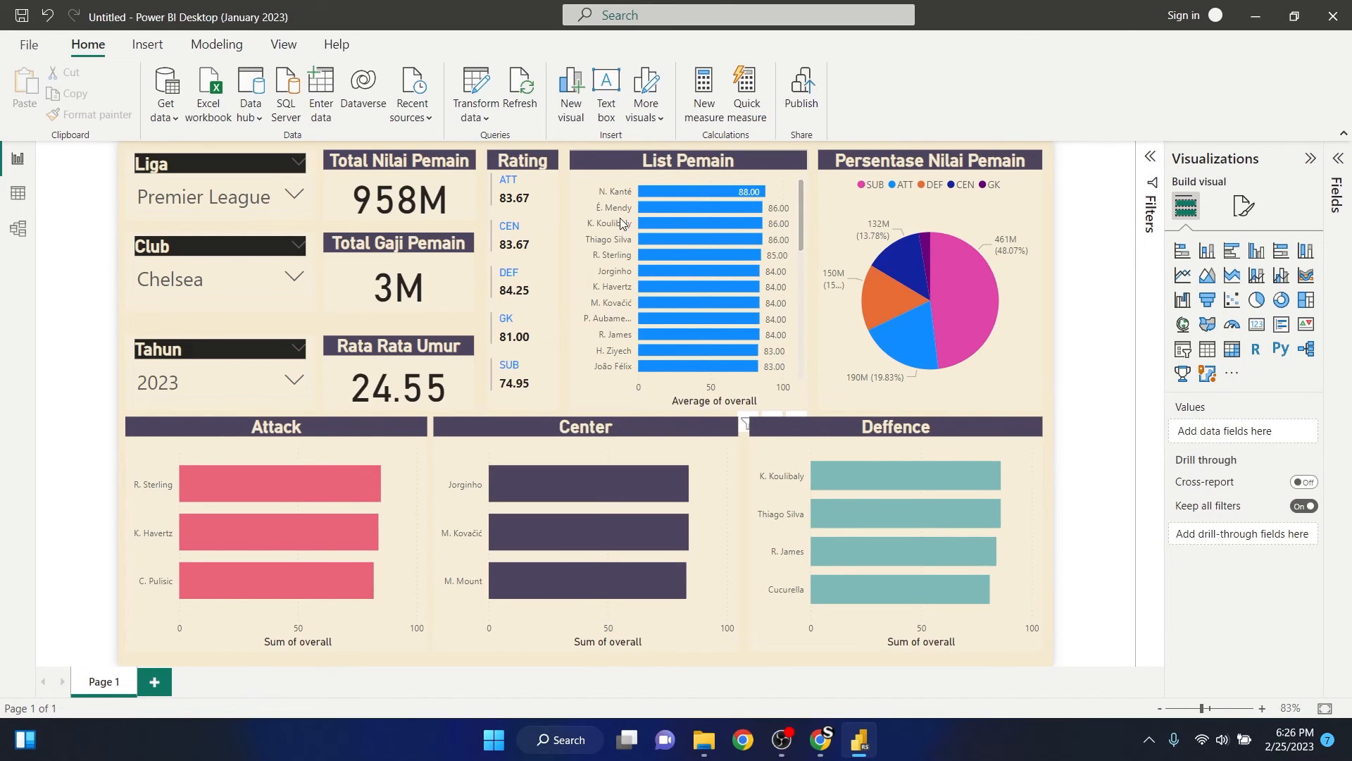
- Add the club_position (groups) field as the legend of the List Pemain bar chart
{"action": "left_click", "coordinate": [629, 213]}
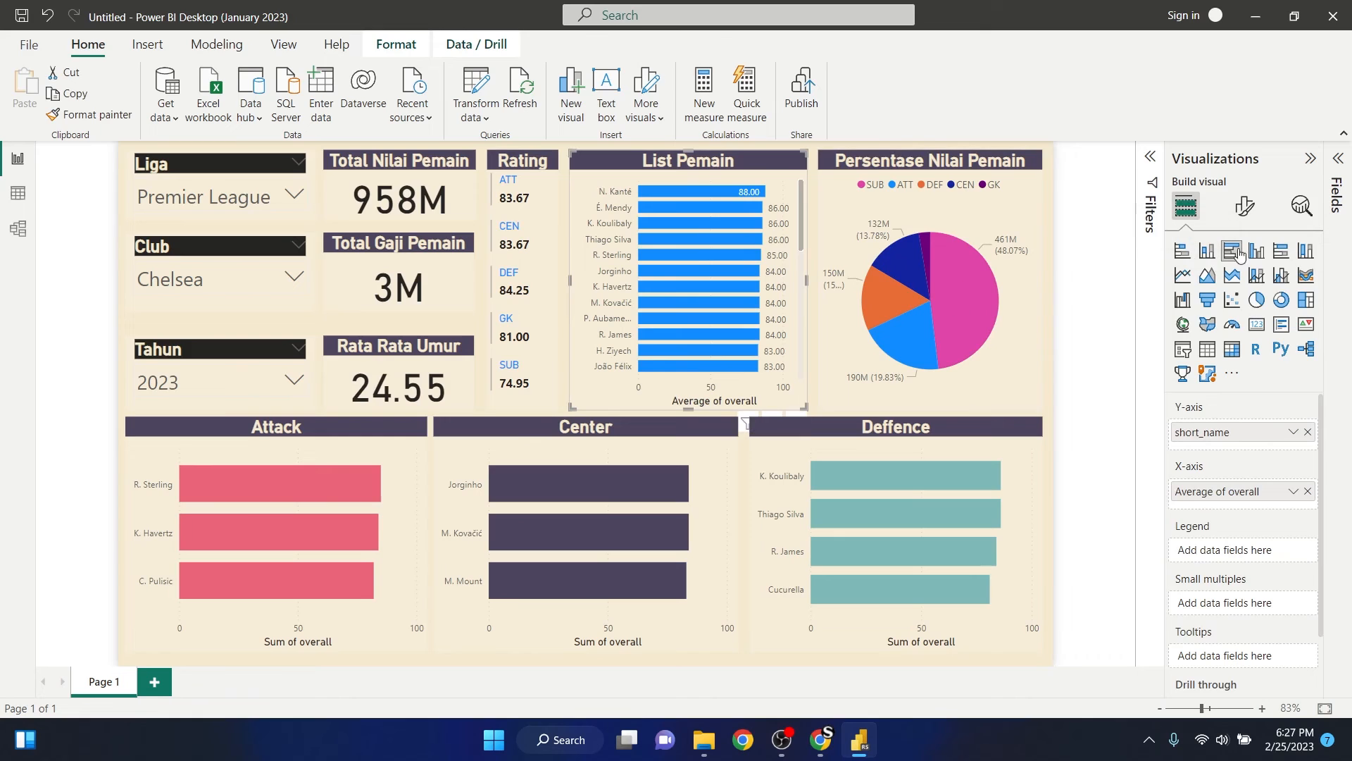
{"action": "left_click", "coordinate": [1245, 206]}
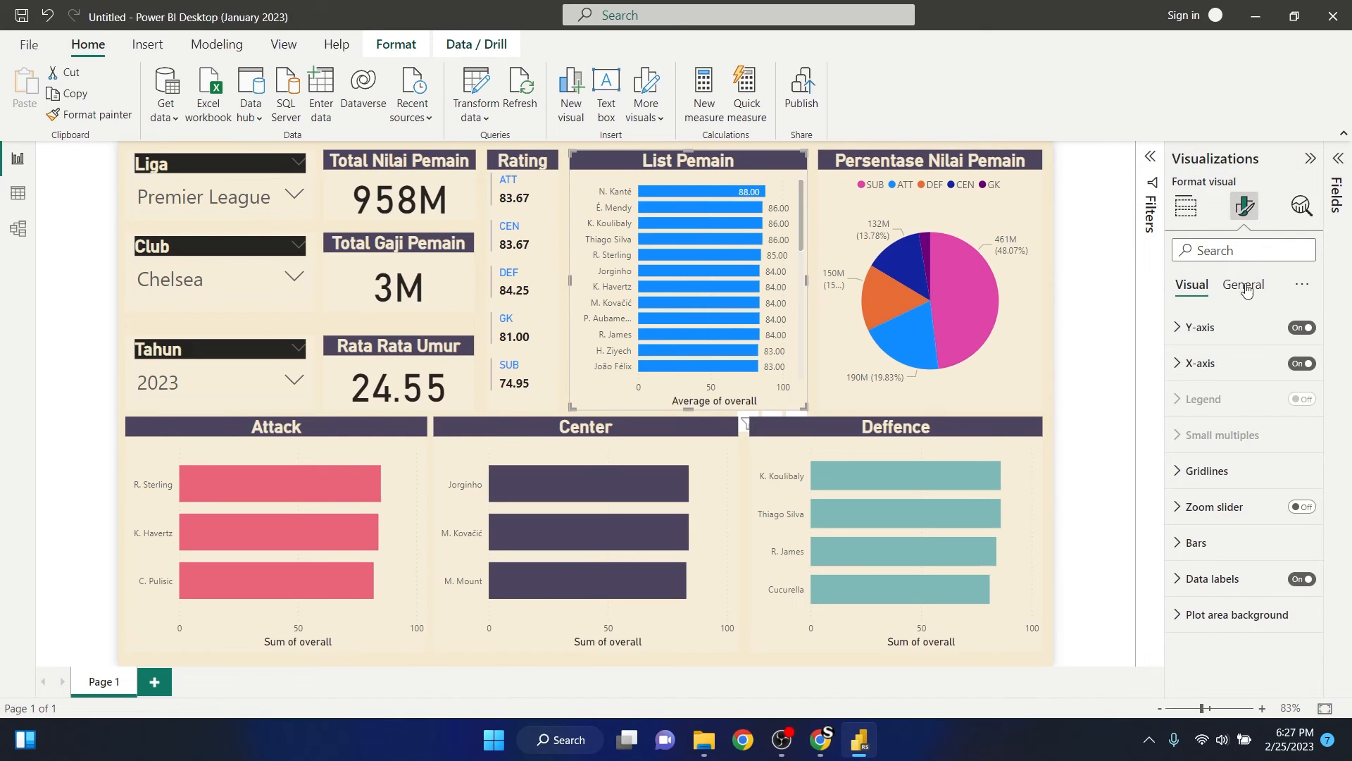
{"action": "left_click", "coordinate": [1338, 158]}
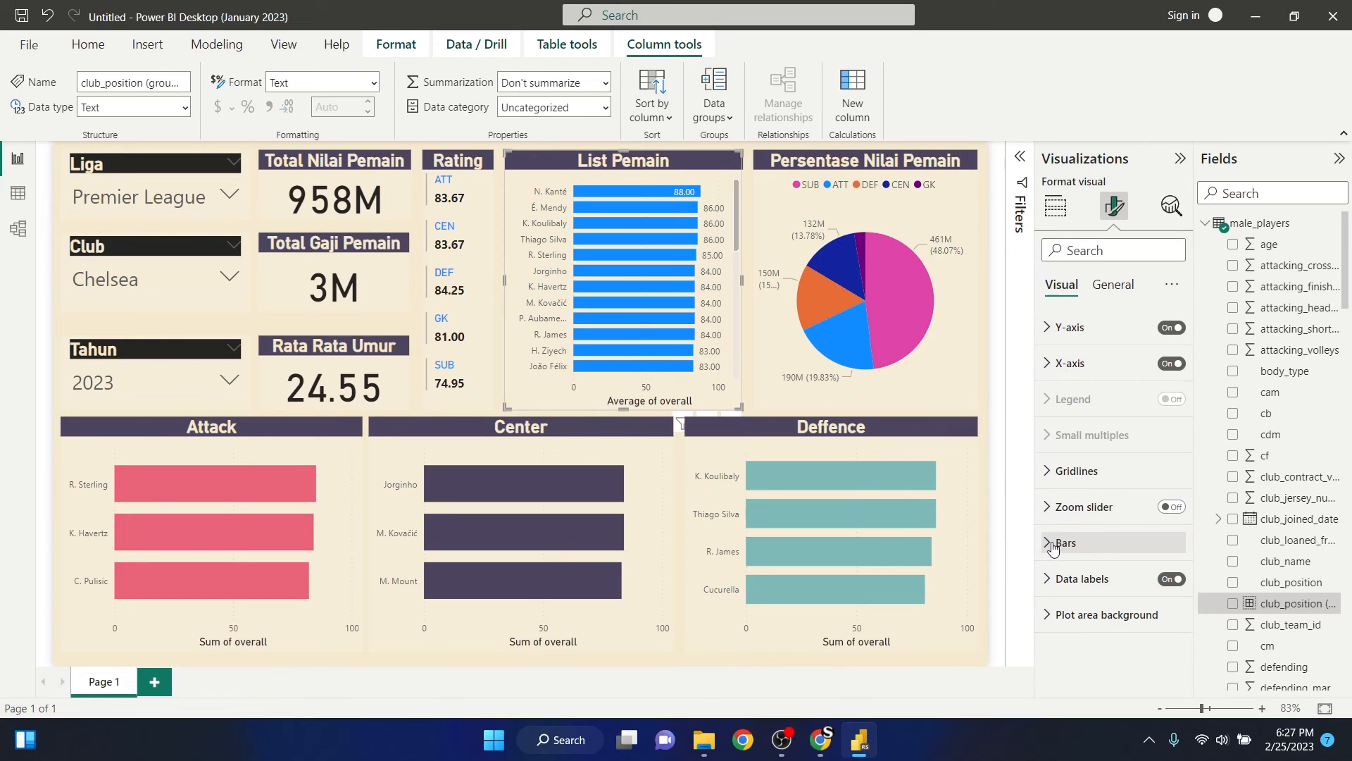
{"action": "left_click", "coordinate": [1055, 206]}
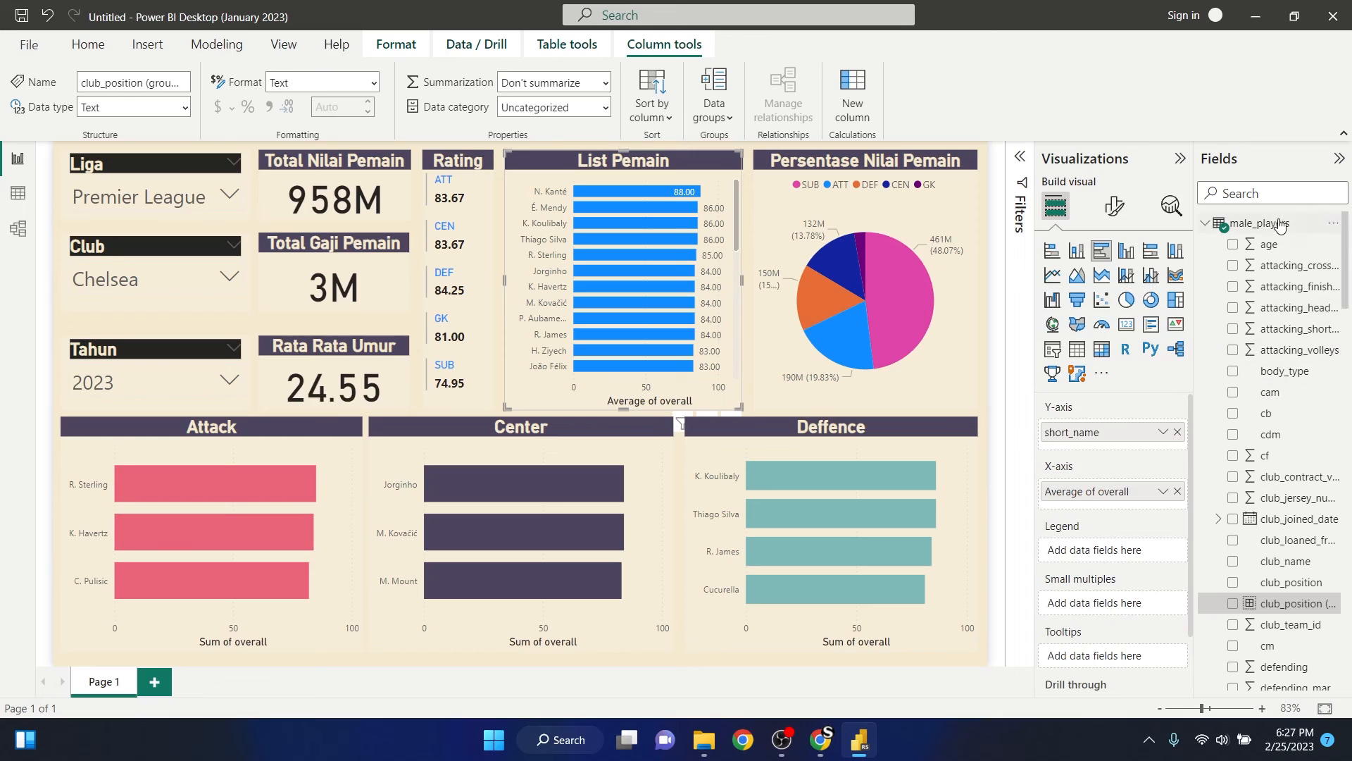
{"action": "left_click", "coordinate": [1277, 194]}
{"action": "type", "text": "po"}
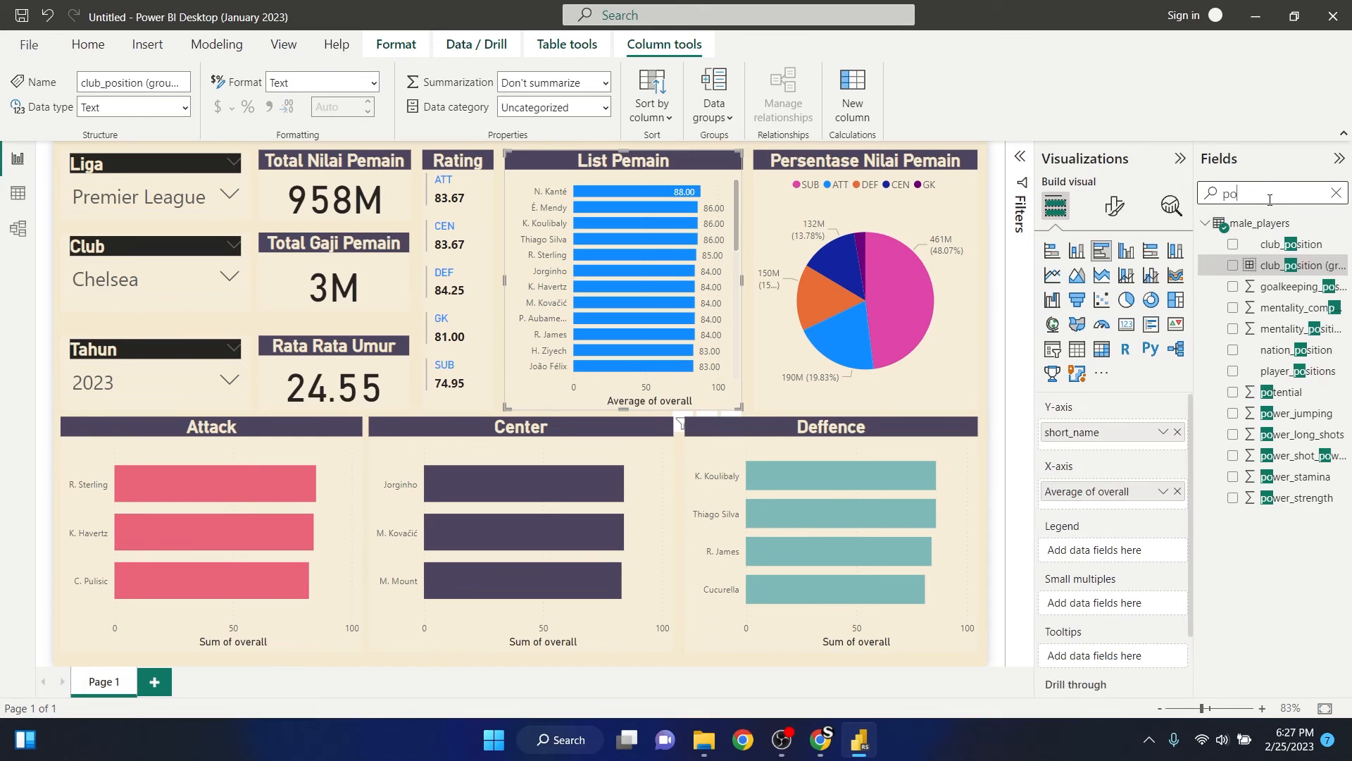
{"action": "type", "text": "s"}
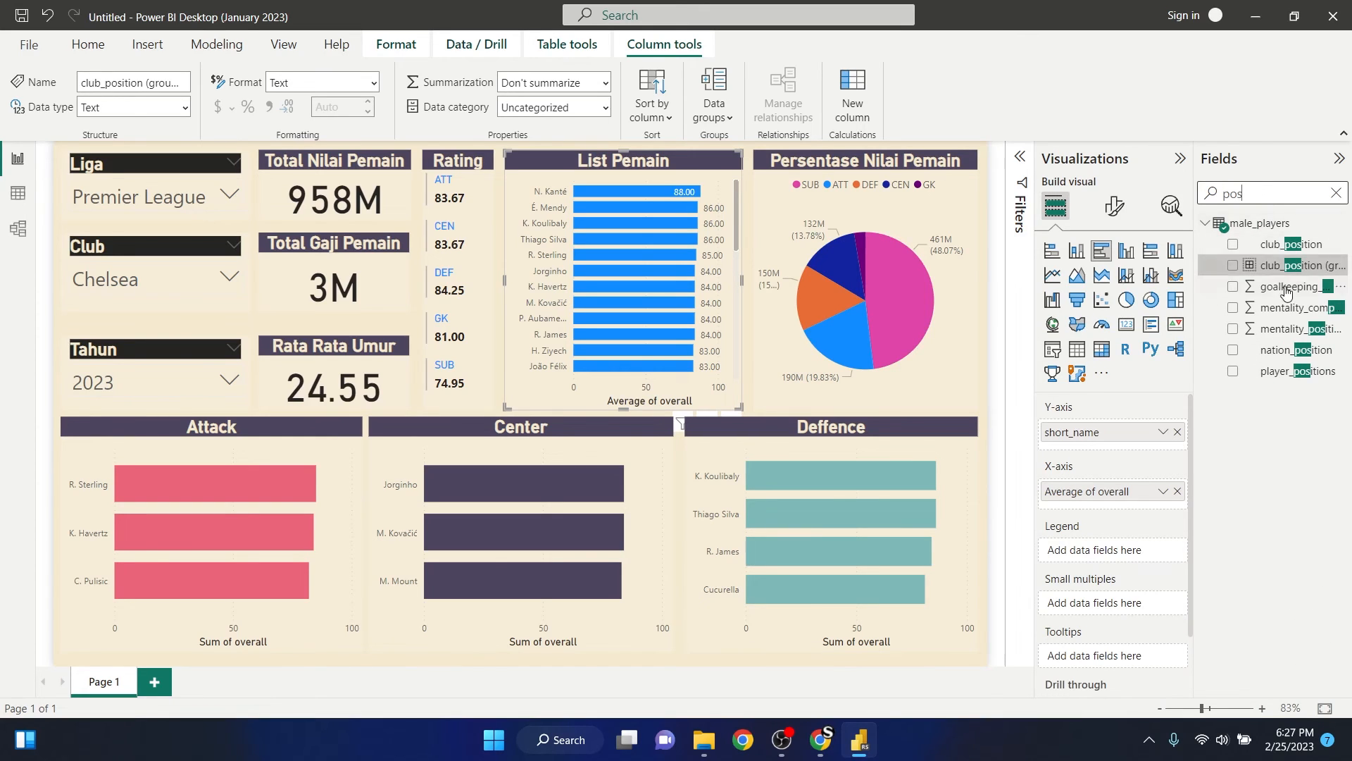
{"action": "left_click_drag", "start_coordinate": [1271, 266], "coordinate": [1127, 550]}
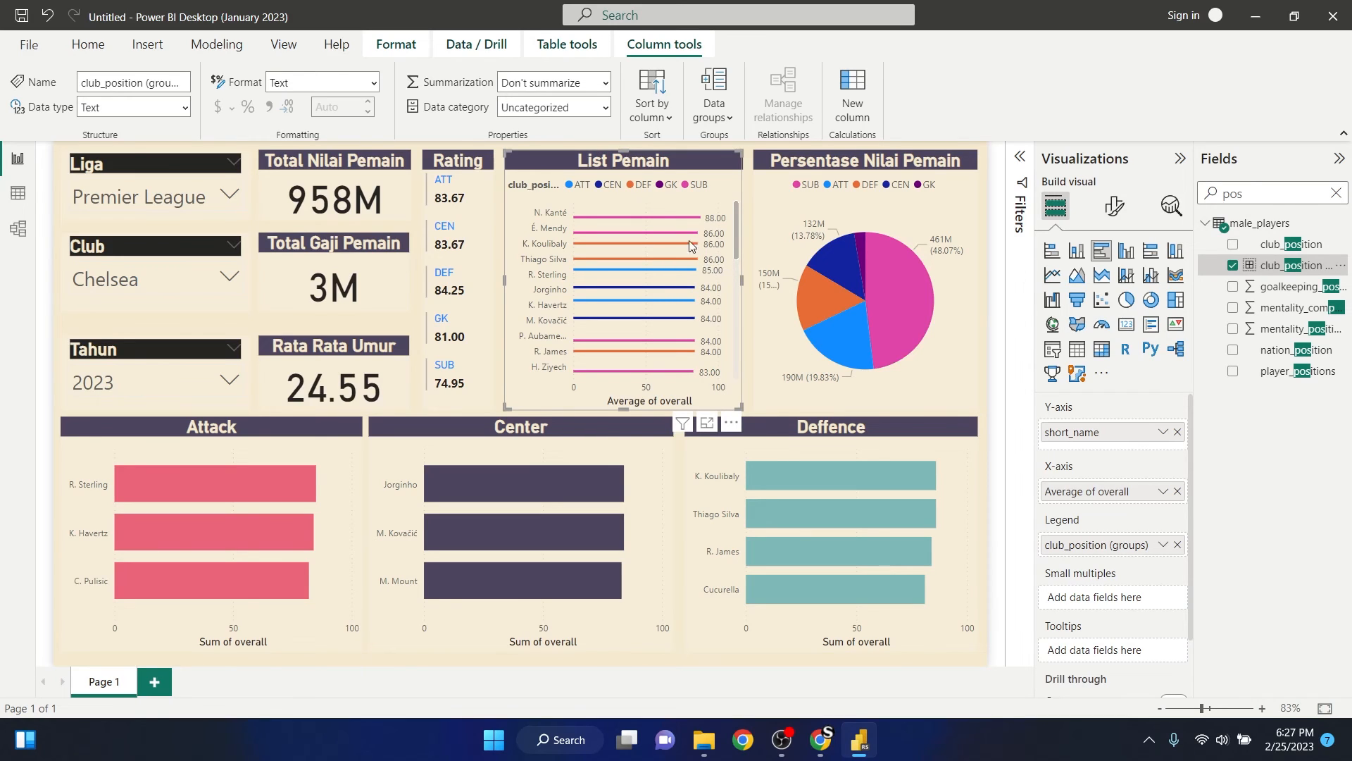
- Convert the List Pemain chart to a stacked bar chart and look through its player list
{"action": "left_click", "coordinate": [1051, 251]}
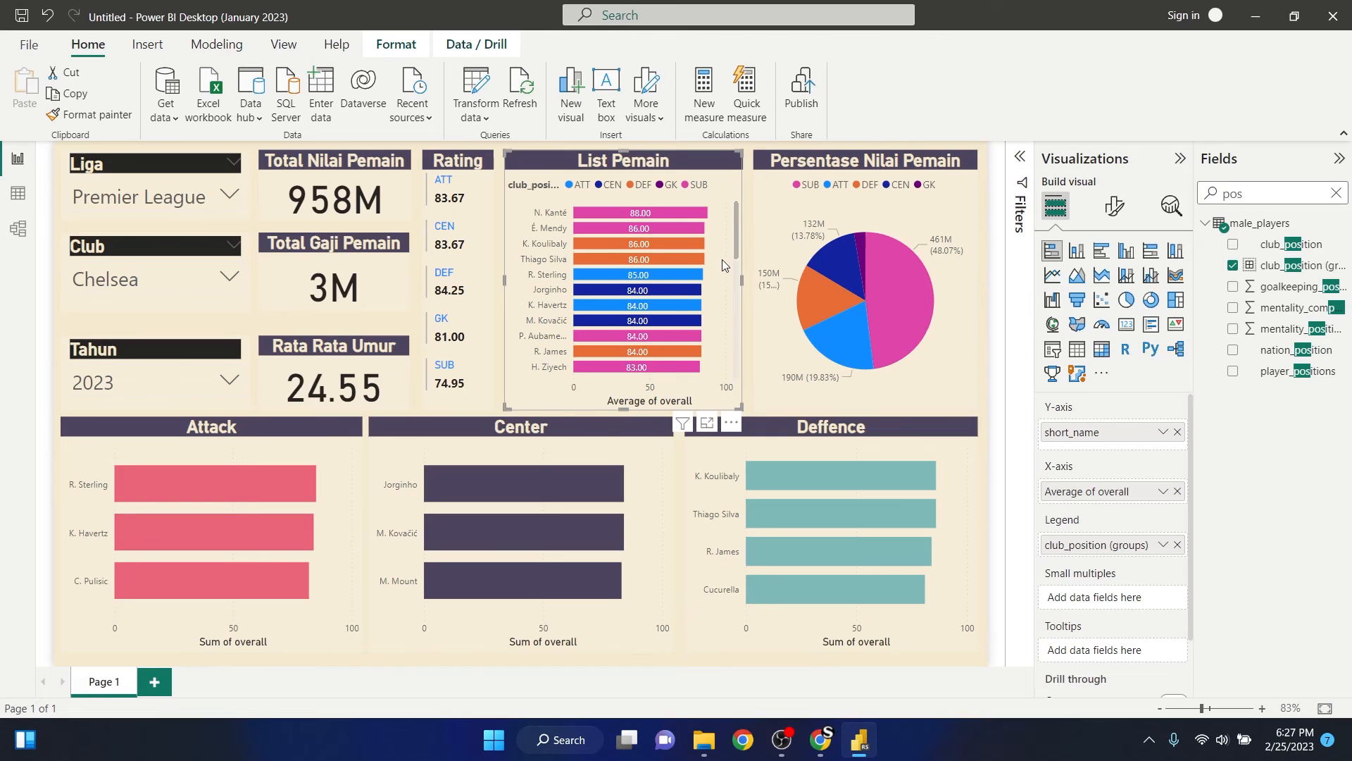
{"action": "scroll", "coordinate": [696, 263], "scroll_direction": "down", "scroll_amount": 2}
{"action": "scroll", "coordinate": [696, 264], "scroll_direction": "up", "scroll_amount": 2}
{"action": "mouse_move", "coordinate": [664, 282]}
{"action": "scroll", "coordinate": [712, 306], "scroll_direction": "down", "scroll_amount": 4}
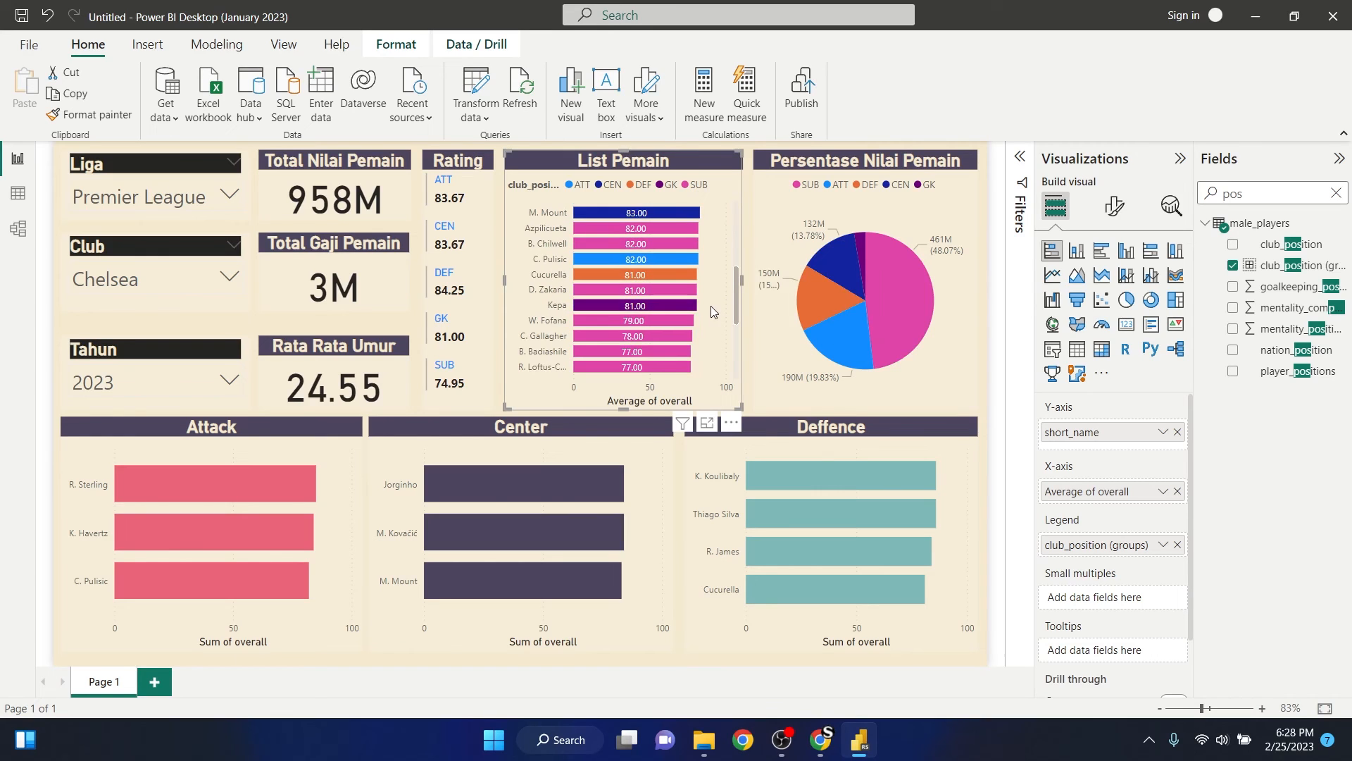
{"action": "scroll", "coordinate": [703, 309], "scroll_direction": "up", "scroll_amount": 4}
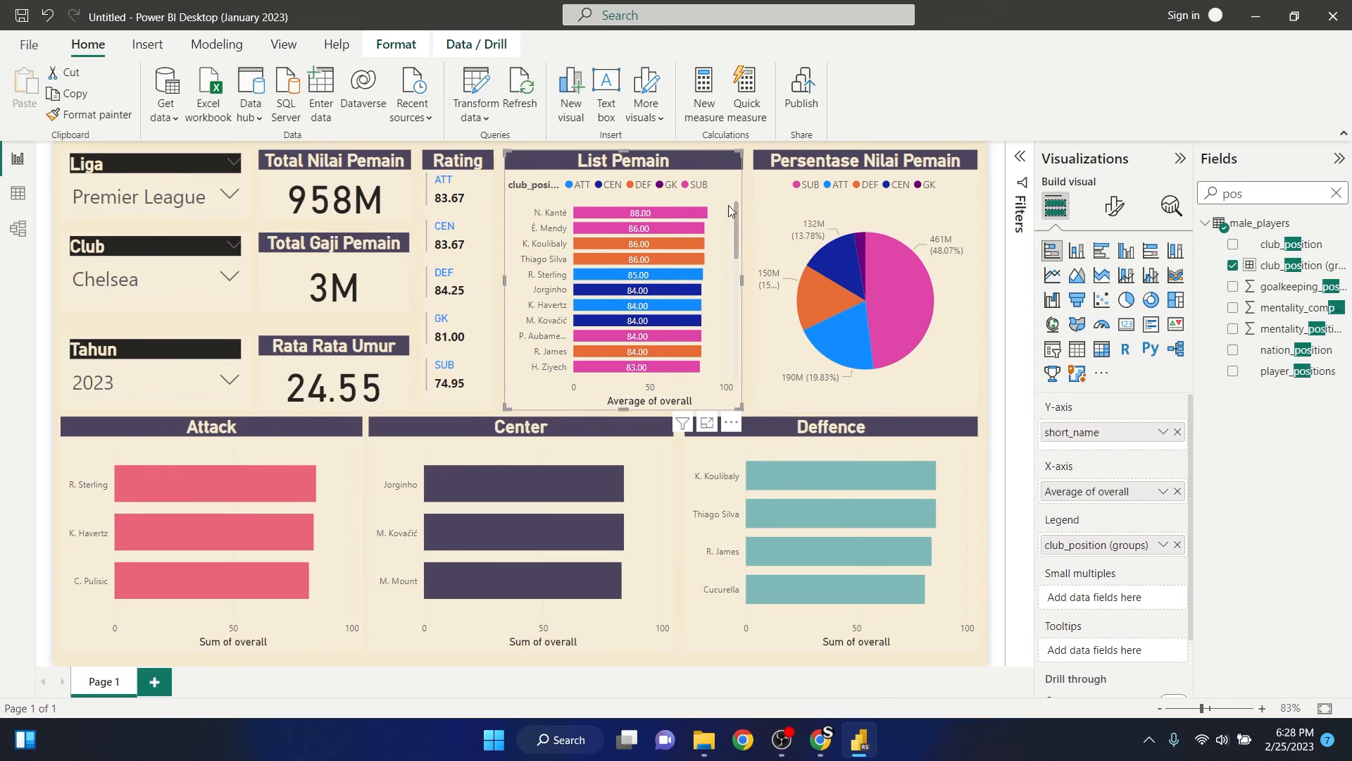
- Colour the List Pemain bars pink-red for ATT, near-black for CEN and teal for DEF, using recent colours
{"action": "left_click", "coordinate": [1116, 207]}
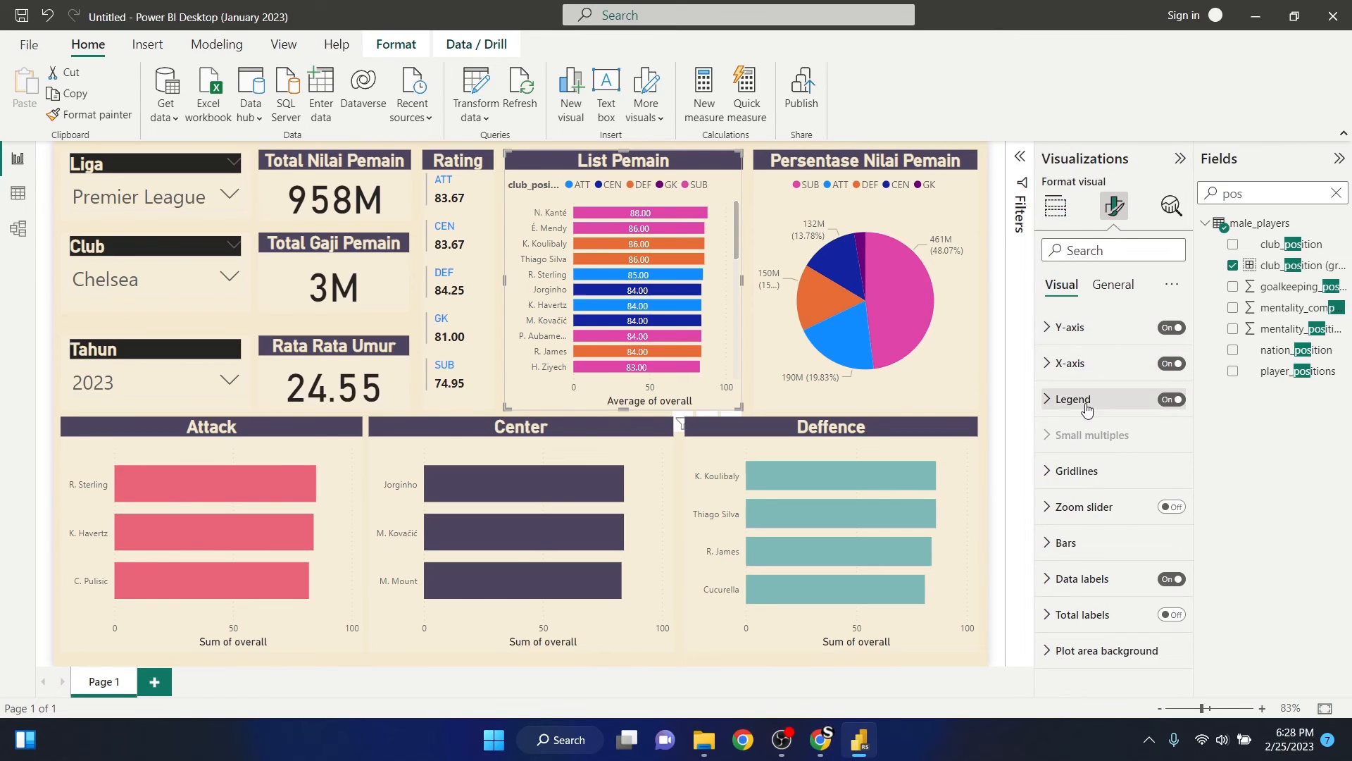
{"action": "left_click", "coordinate": [1049, 544]}
{"action": "scroll", "coordinate": [1092, 501], "scroll_direction": "down", "scroll_amount": 3}
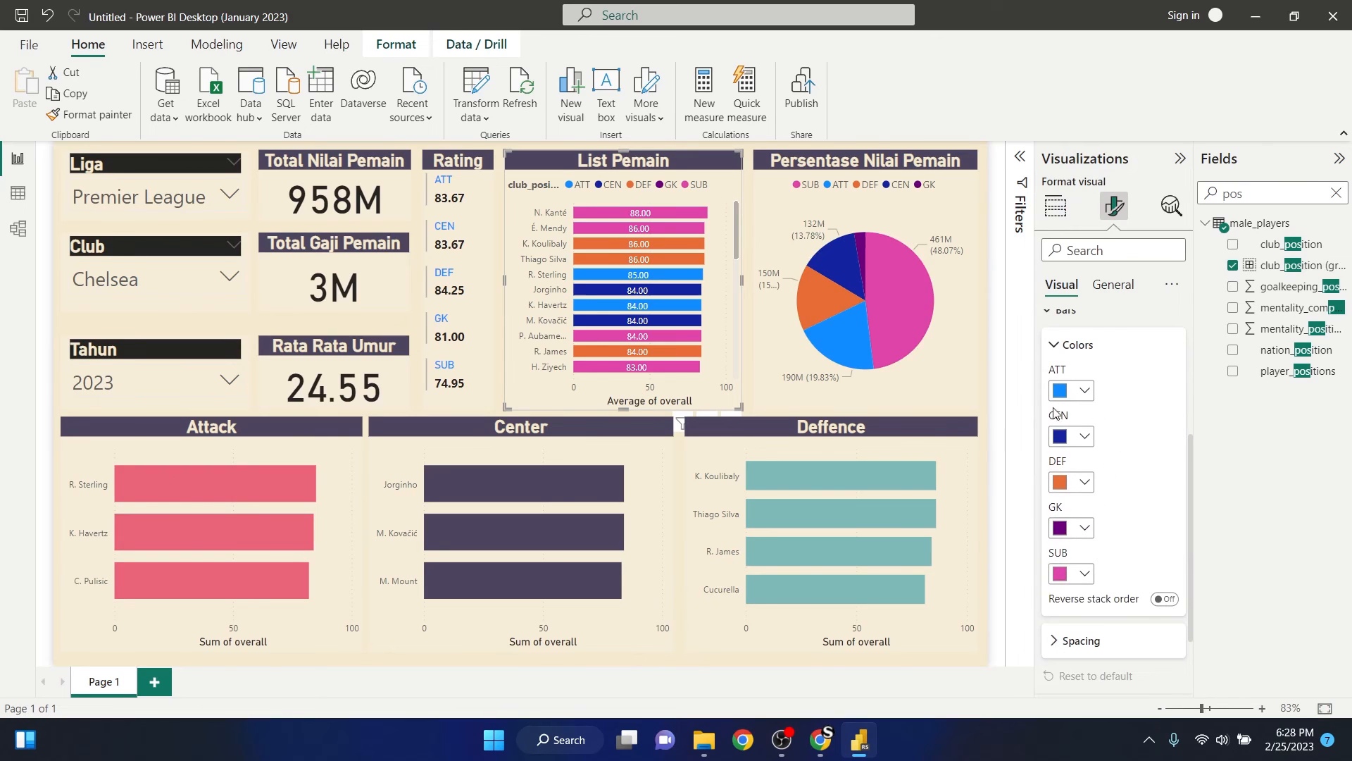
{"action": "left_click", "coordinate": [1085, 391]}
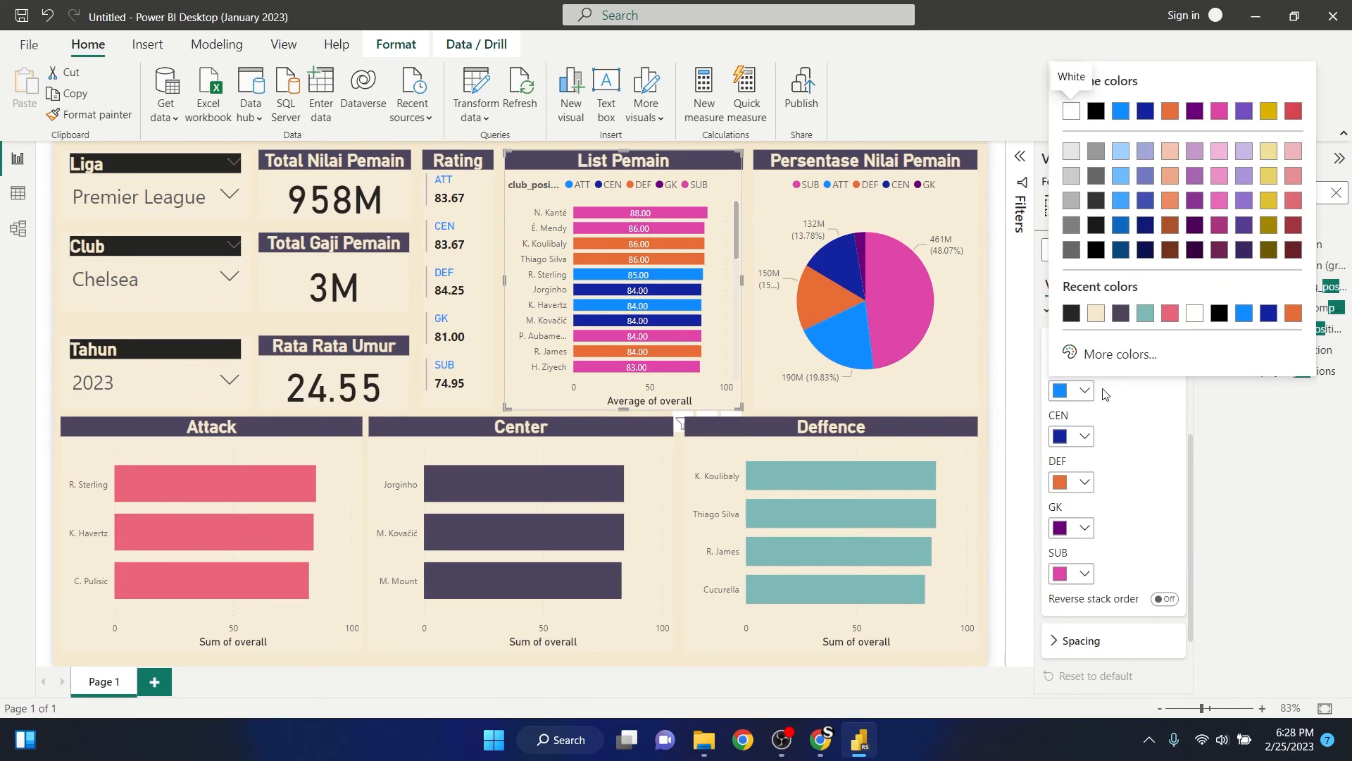
{"action": "left_click", "coordinate": [1171, 321]}
{"action": "left_click", "coordinate": [1083, 436]}
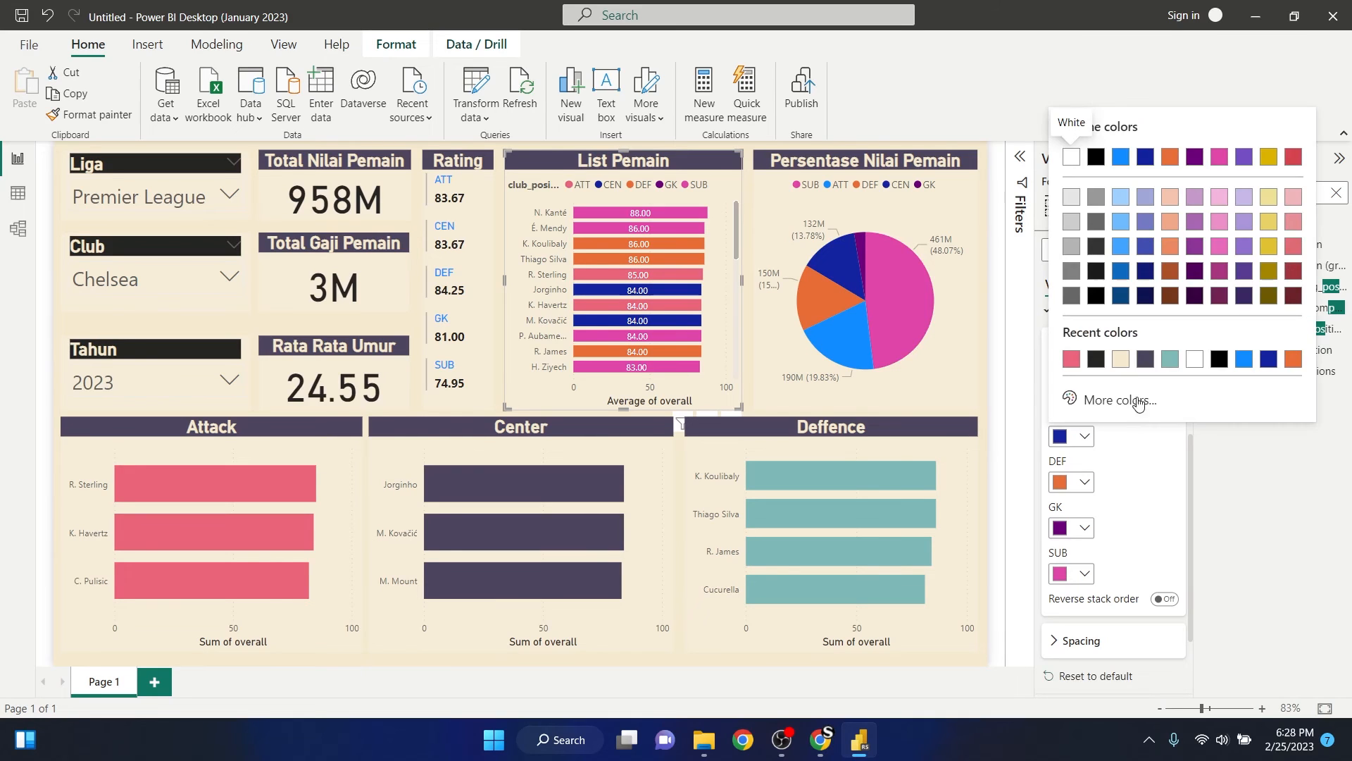
{"action": "left_click", "coordinate": [1097, 361]}
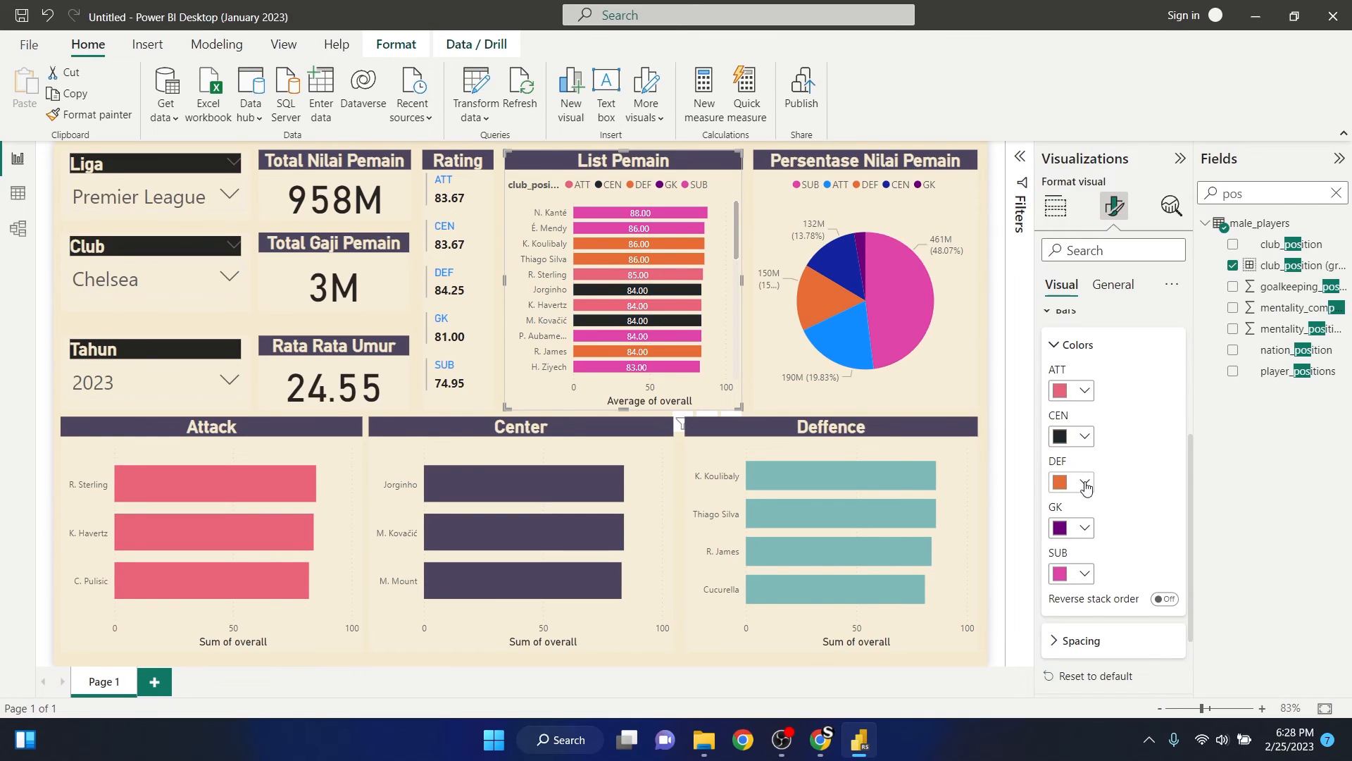
{"action": "left_click", "coordinate": [1085, 484]}
{"action": "left_click", "coordinate": [1170, 407]}
- Set the GK bar colour in the List Pemain chart to dark blue and check the player list
{"action": "left_click", "coordinate": [1085, 529]}
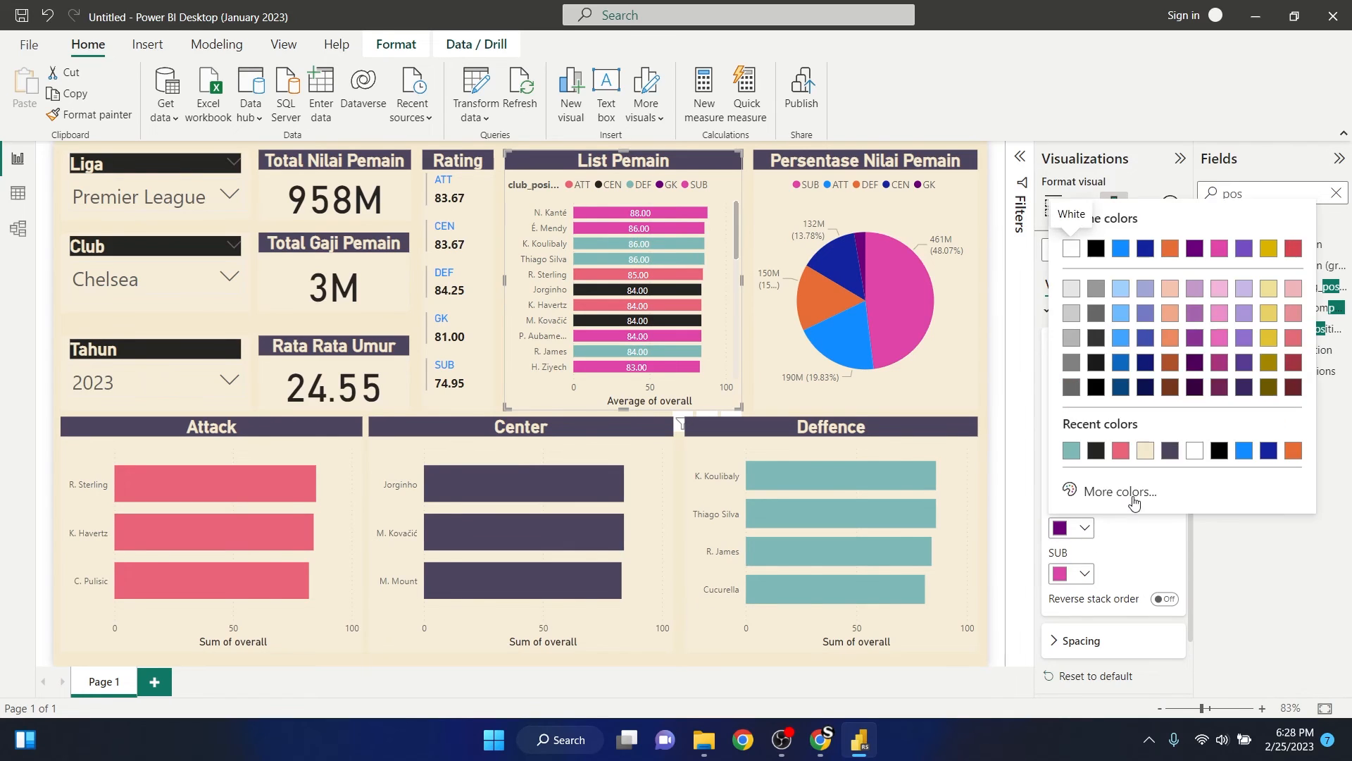
{"action": "left_click", "coordinate": [1244, 451]}
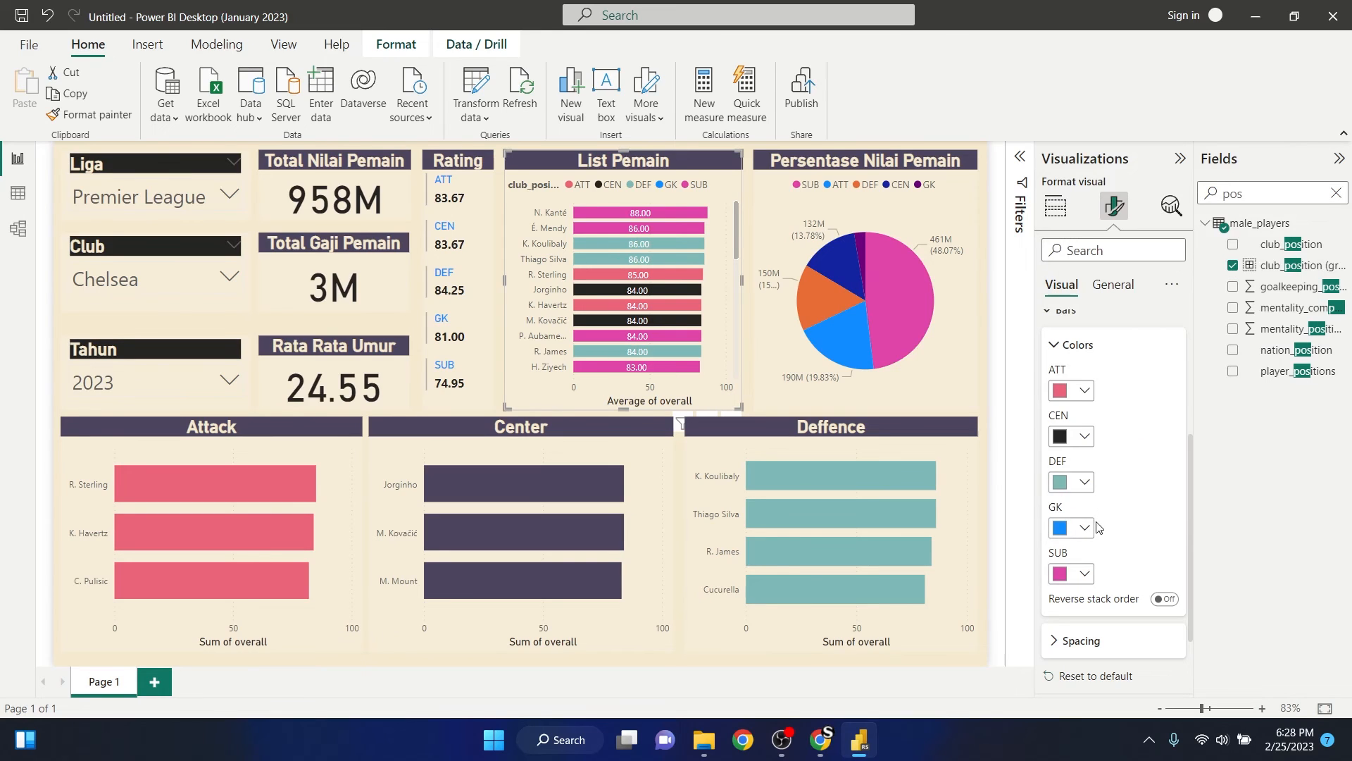
{"action": "left_click", "coordinate": [1091, 528]}
{"action": "left_click", "coordinate": [1244, 454]}
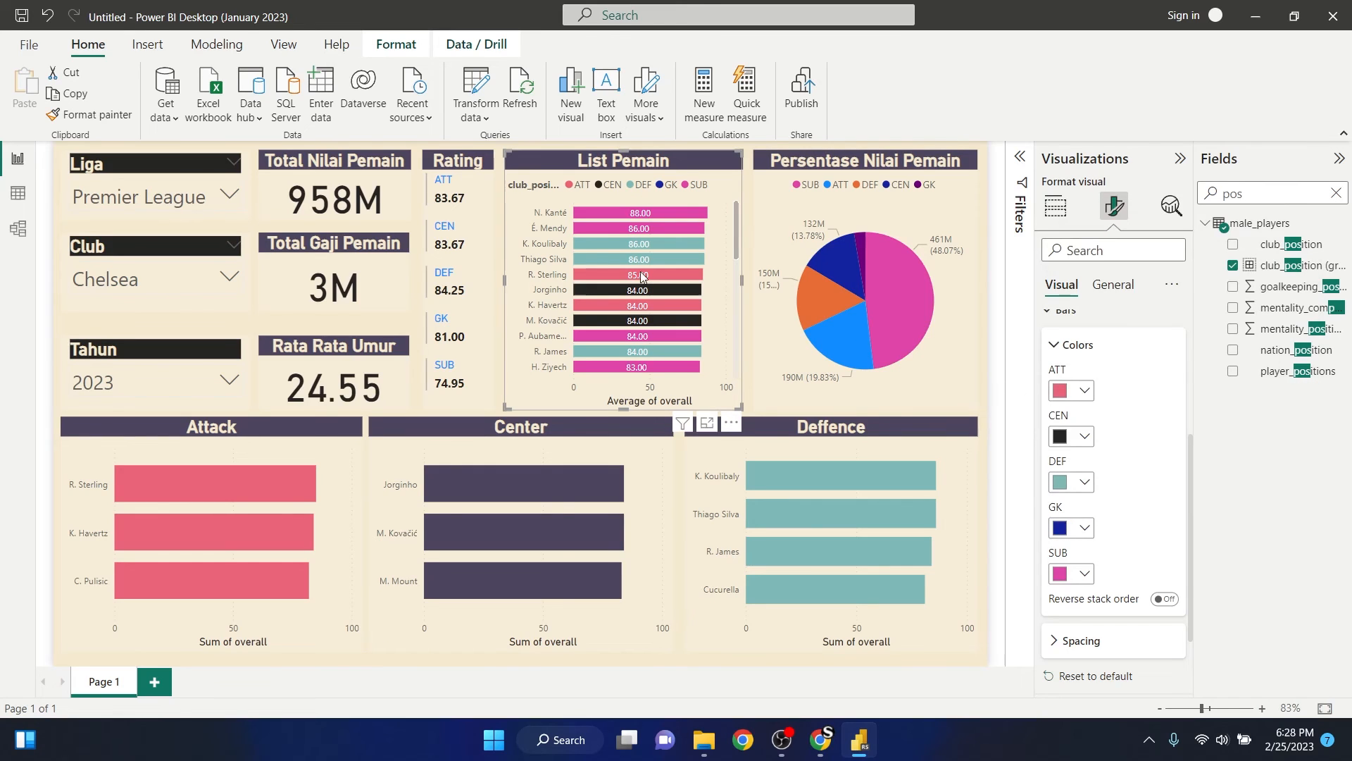
{"action": "scroll", "coordinate": [637, 271], "scroll_direction": "down", "scroll_amount": 5}
{"action": "scroll", "coordinate": [634, 290], "scroll_direction": "up", "scroll_amount": 5}
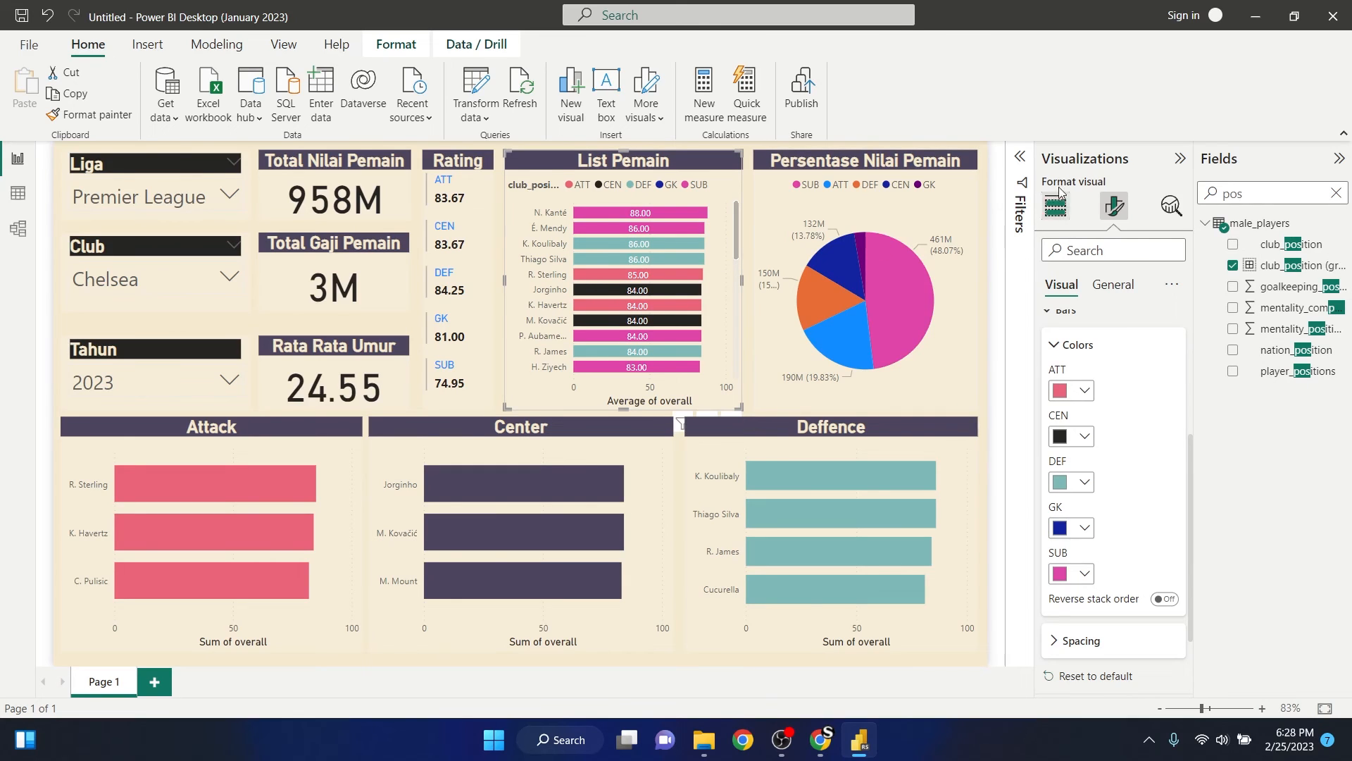
{"action": "left_click", "coordinate": [997, 173]}
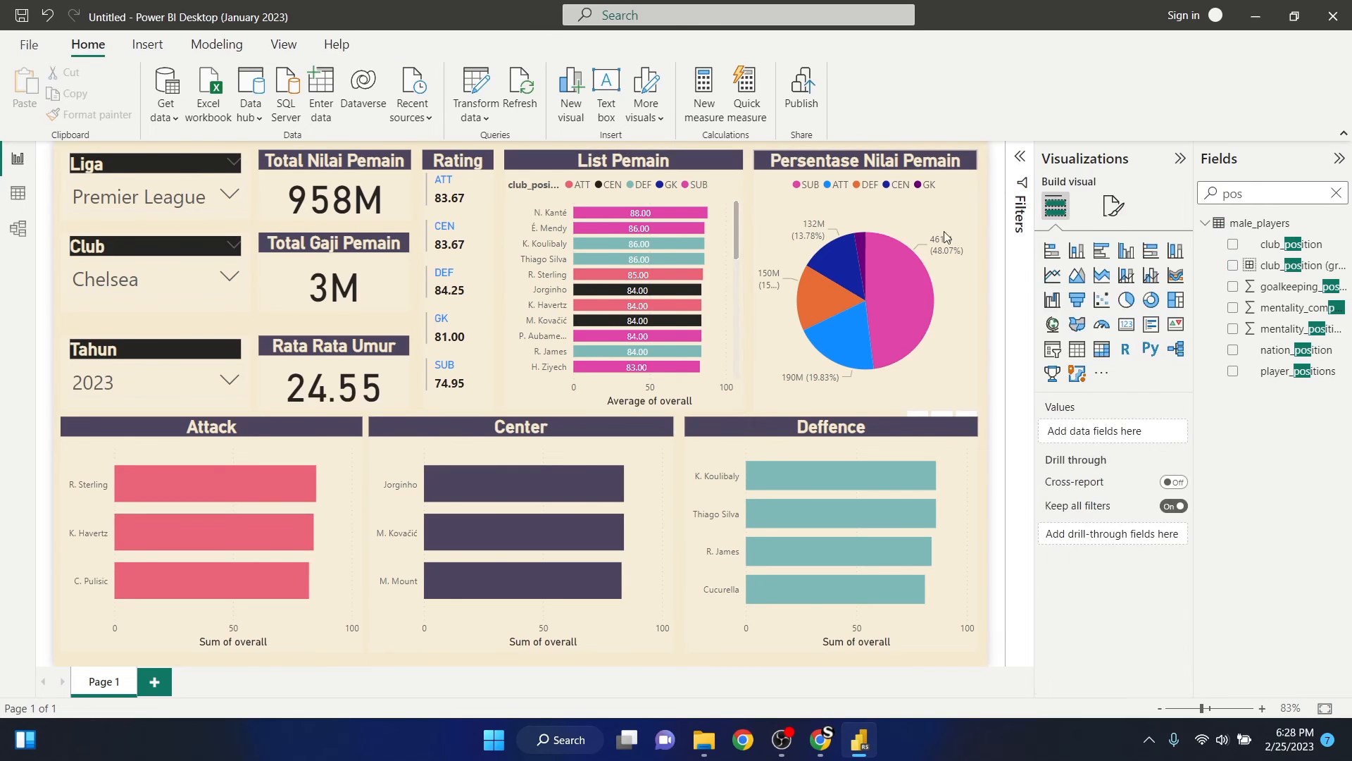
{"action": "left_click", "coordinate": [539, 189]}
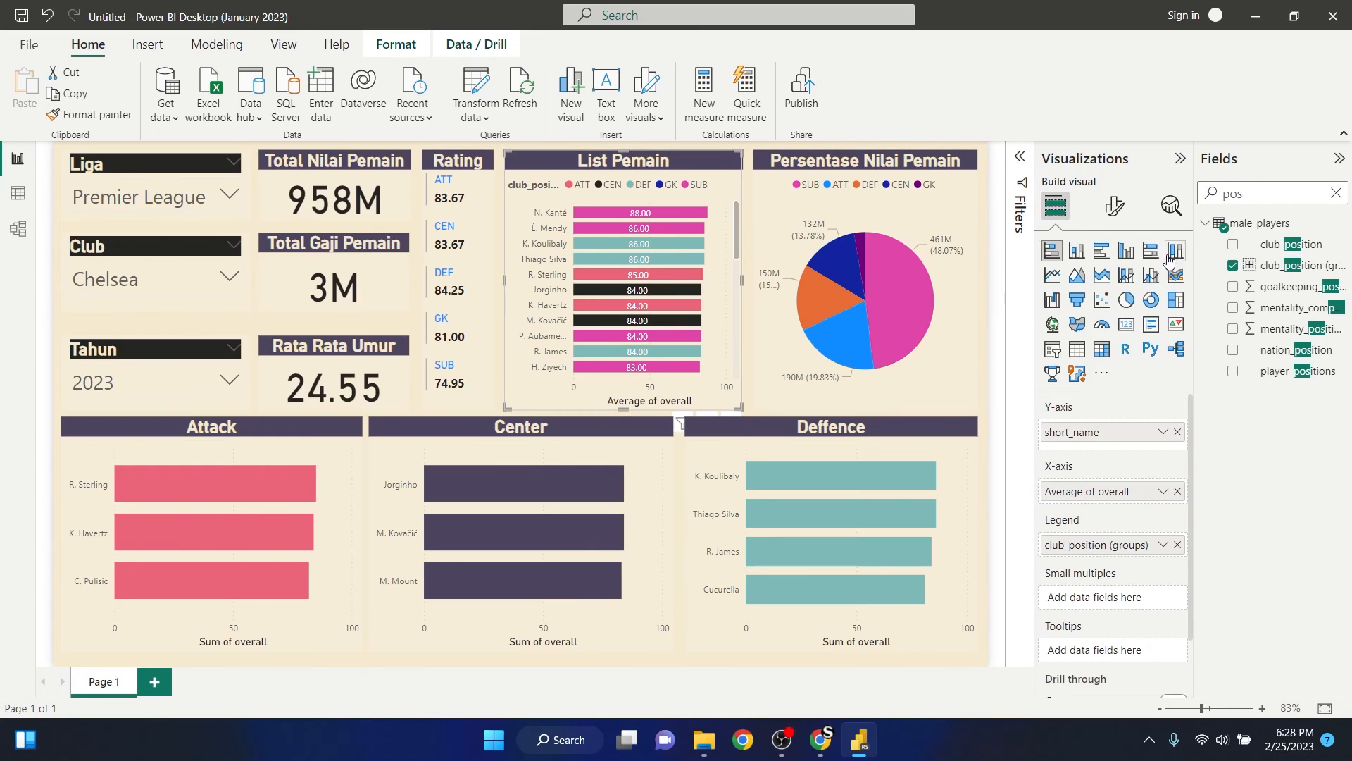
{"action": "left_click", "coordinate": [1118, 215]}
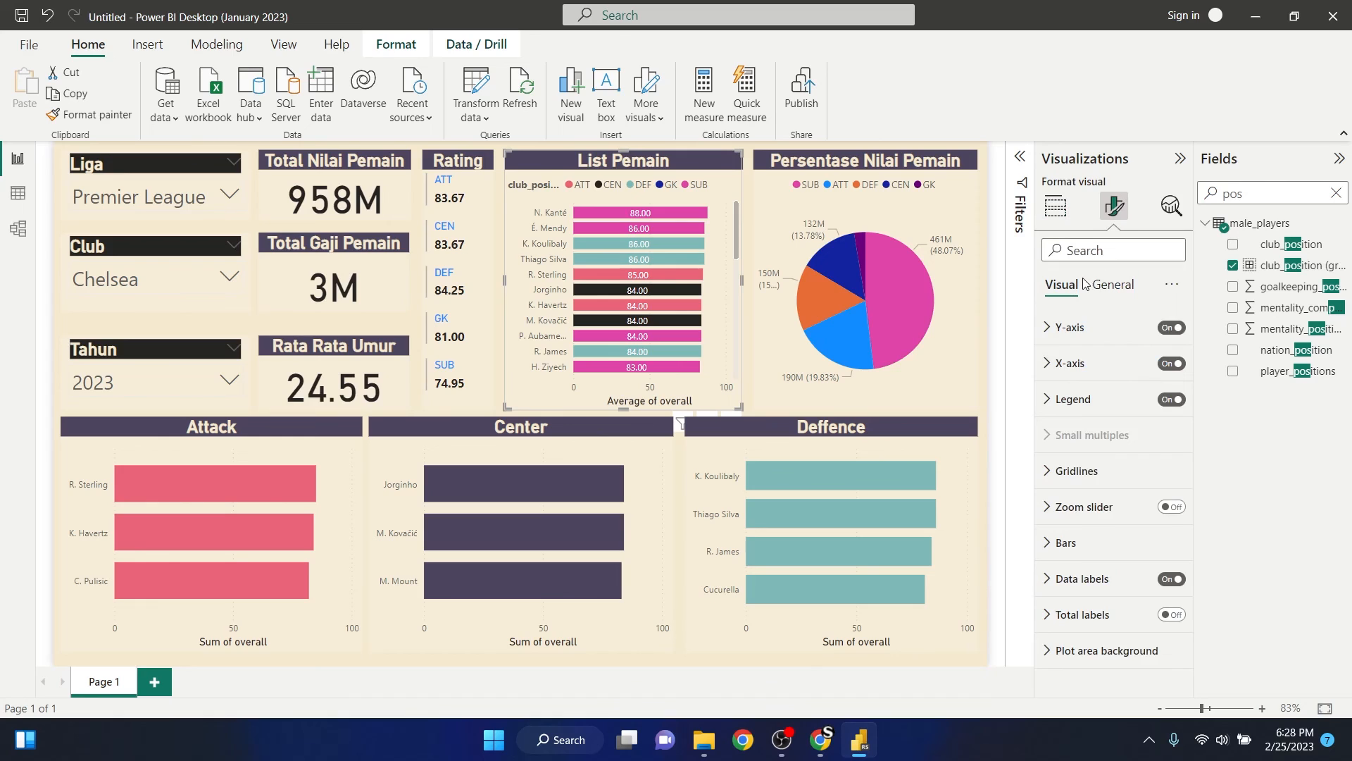
{"action": "left_click", "coordinate": [1120, 289]}
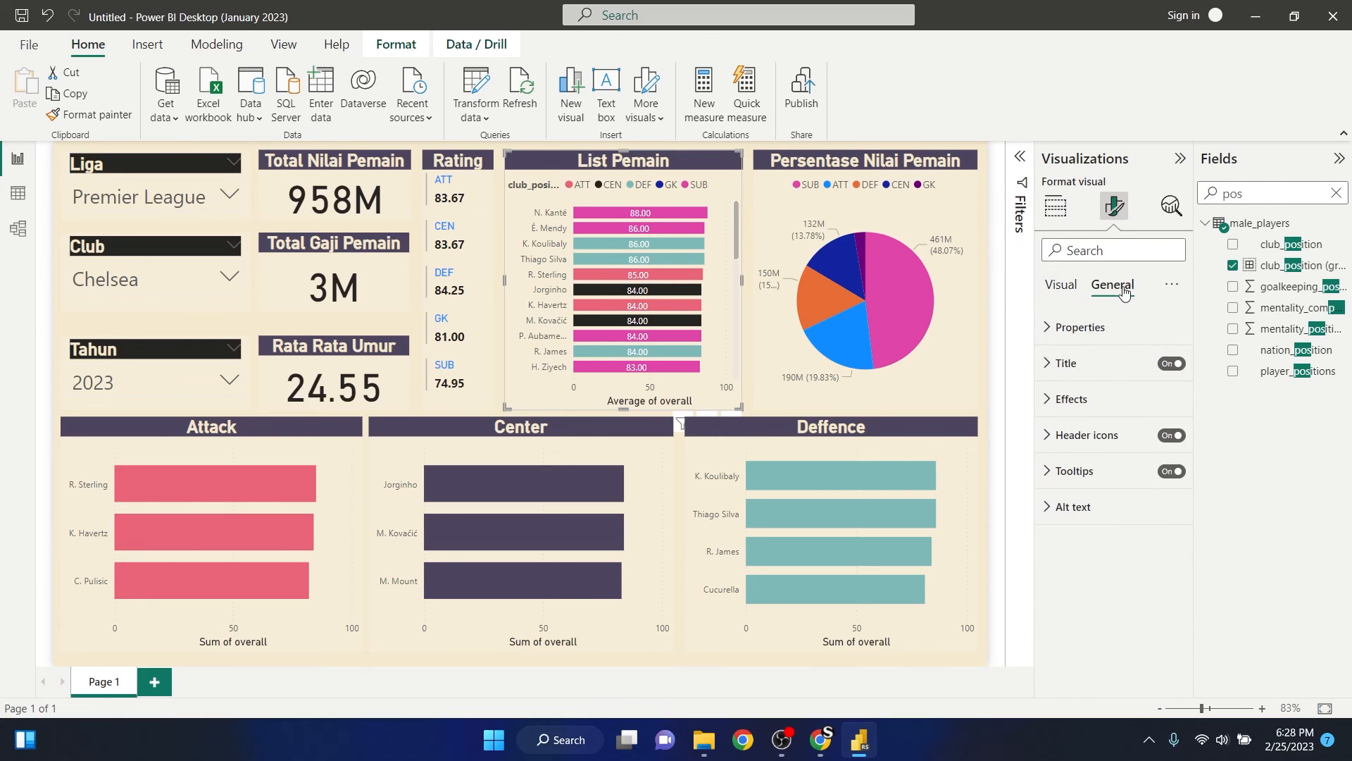
{"action": "left_click", "coordinate": [1049, 364]}
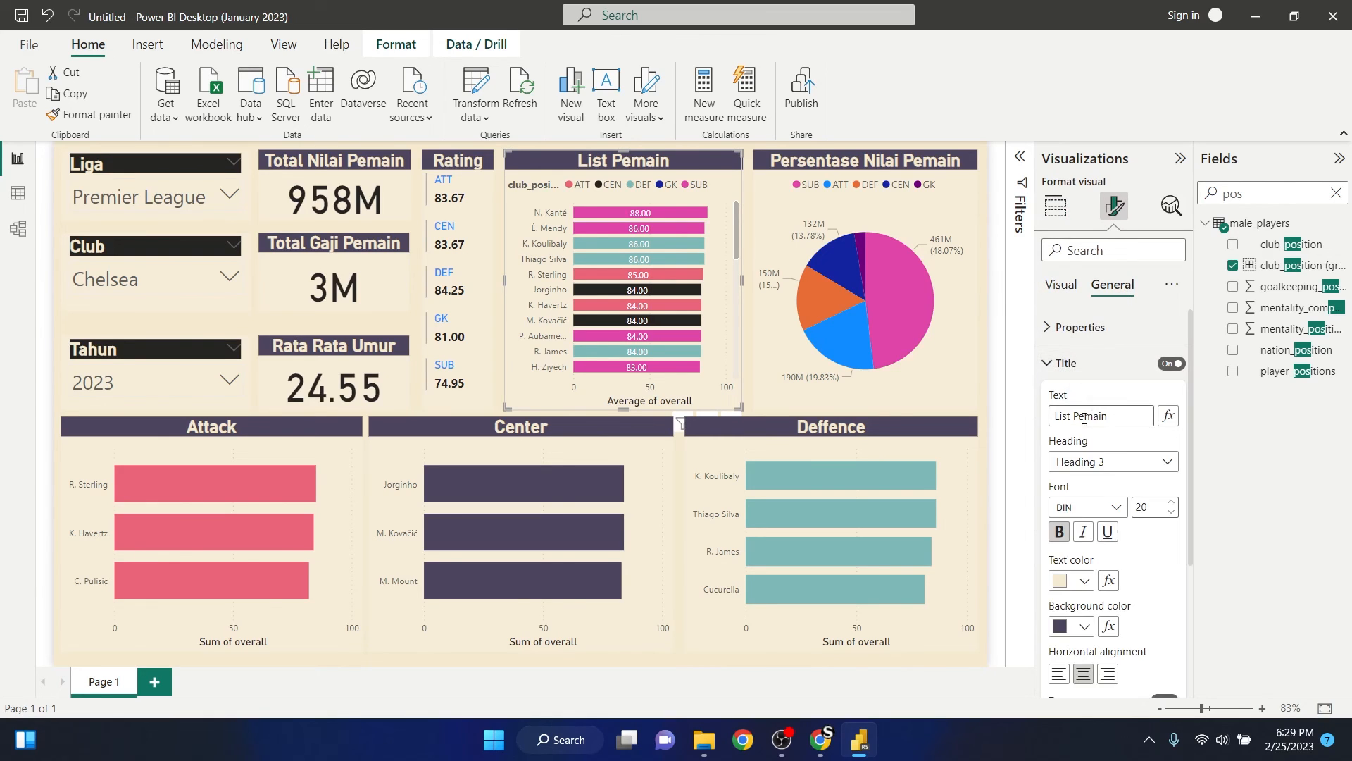
{"action": "scroll", "coordinate": [1047, 469], "scroll_direction": "down", "scroll_amount": 3}
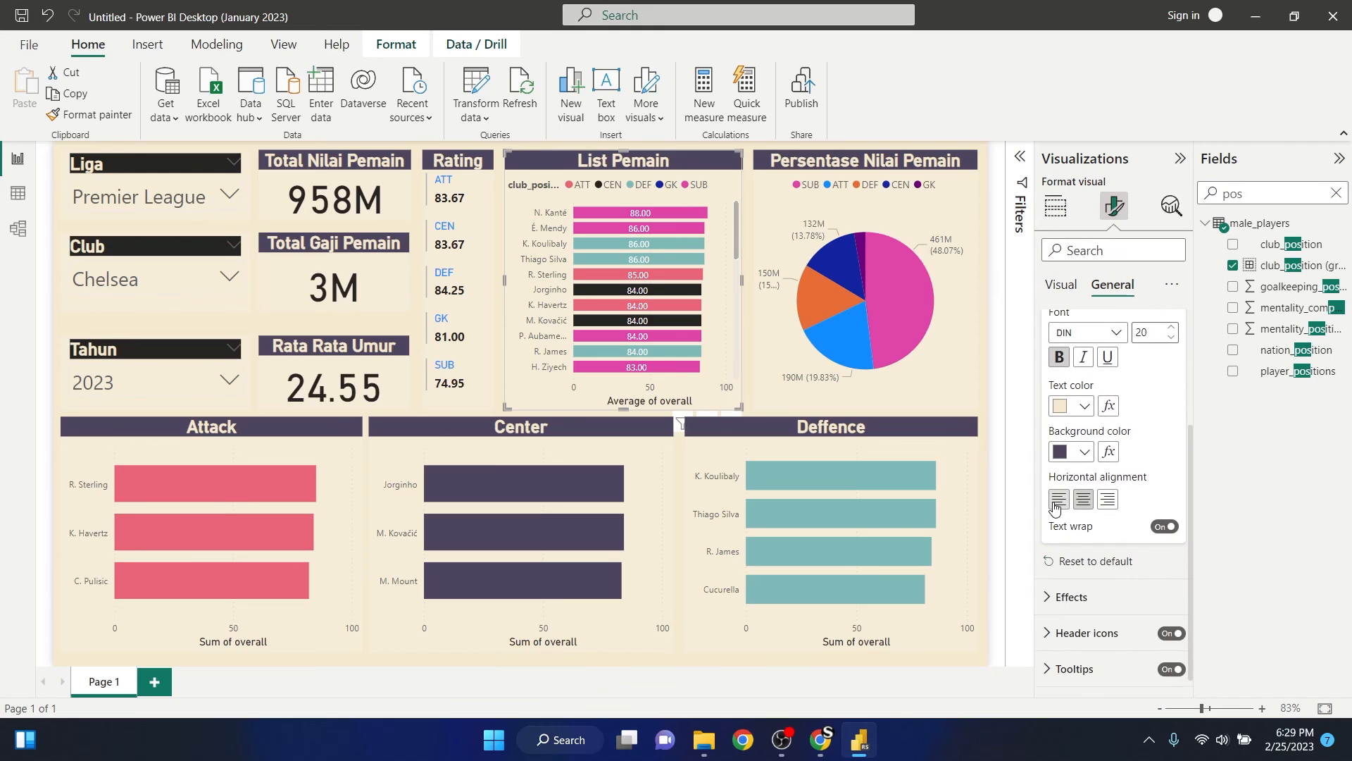
{"action": "scroll", "coordinate": [1055, 530], "scroll_direction": "up", "scroll_amount": 2}
{"action": "scroll", "coordinate": [1056, 531], "scroll_direction": "up", "scroll_amount": 1}
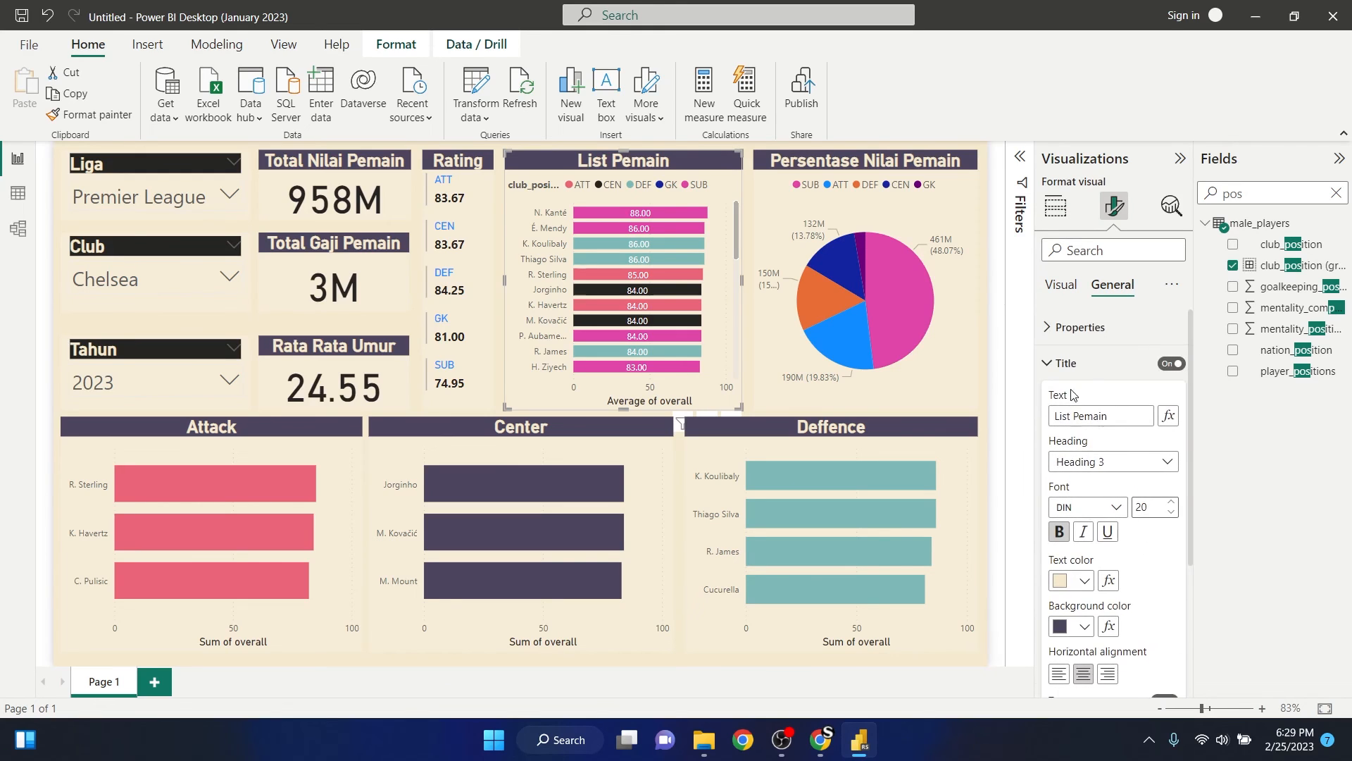
{"action": "left_click", "coordinate": [1071, 370]}
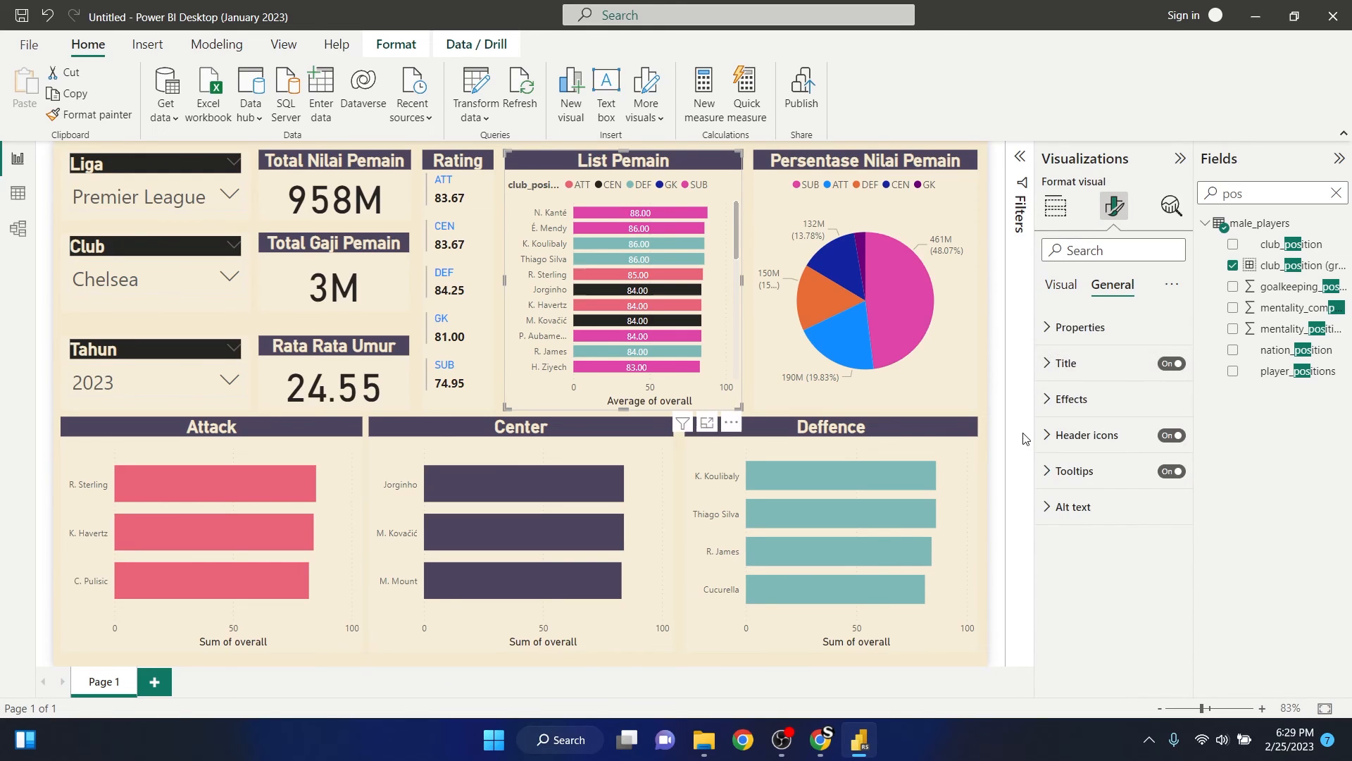
- Turn off the legend title of the List Pemain chart and set the legend position to Top center
{"action": "left_click", "coordinate": [1065, 290]}
{"action": "left_click", "coordinate": [1050, 396]}
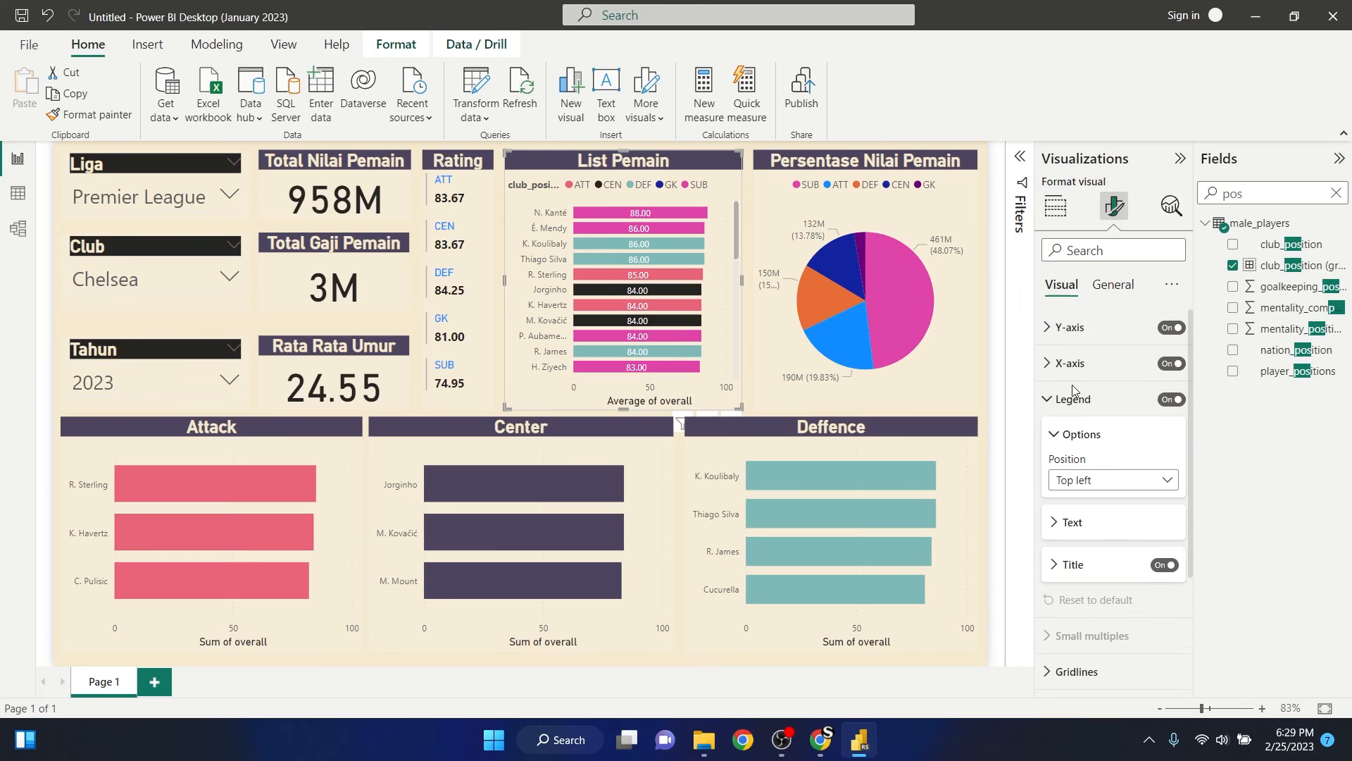
{"action": "scroll", "coordinate": [1048, 437], "scroll_direction": "down", "scroll_amount": 1}
{"action": "scroll", "coordinate": [1068, 497], "scroll_direction": "down", "scroll_amount": 1}
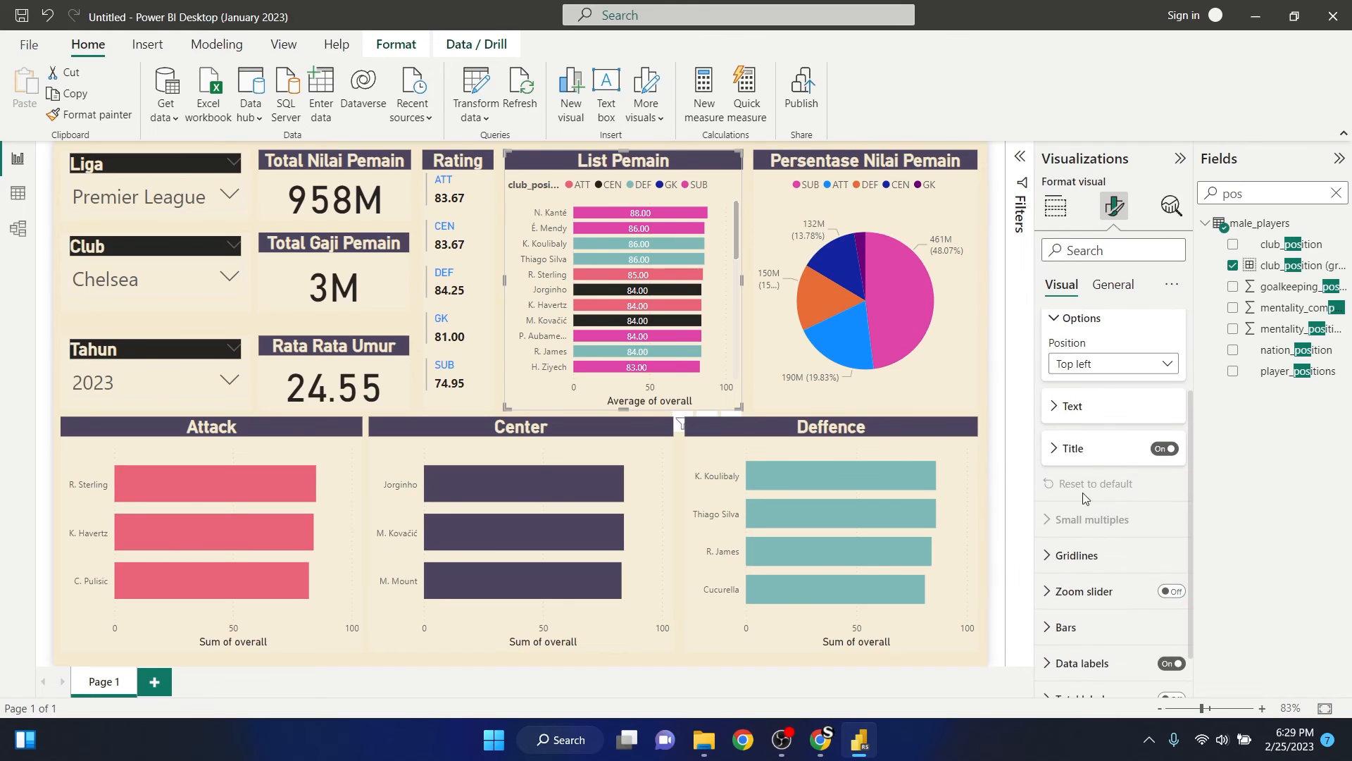
{"action": "left_click", "coordinate": [1162, 449]}
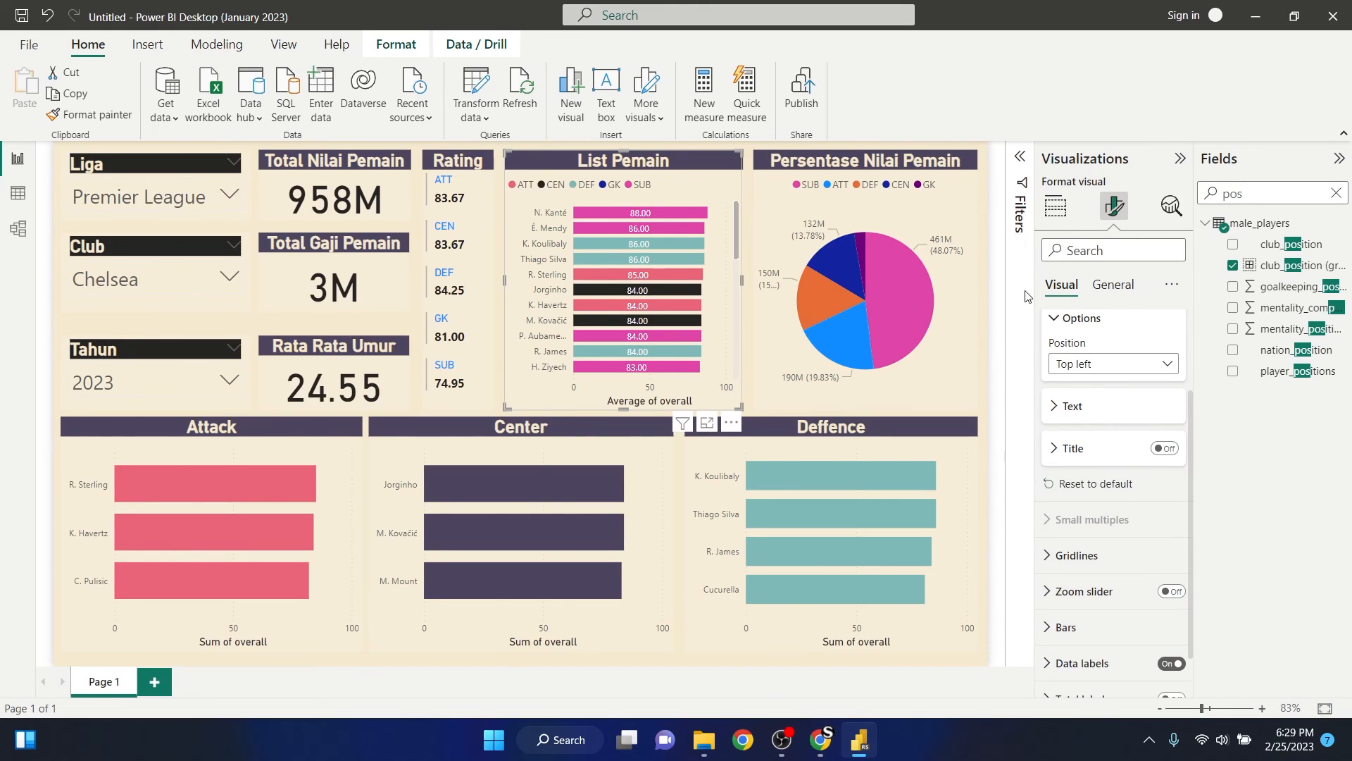
{"action": "left_click", "coordinate": [1115, 365]}
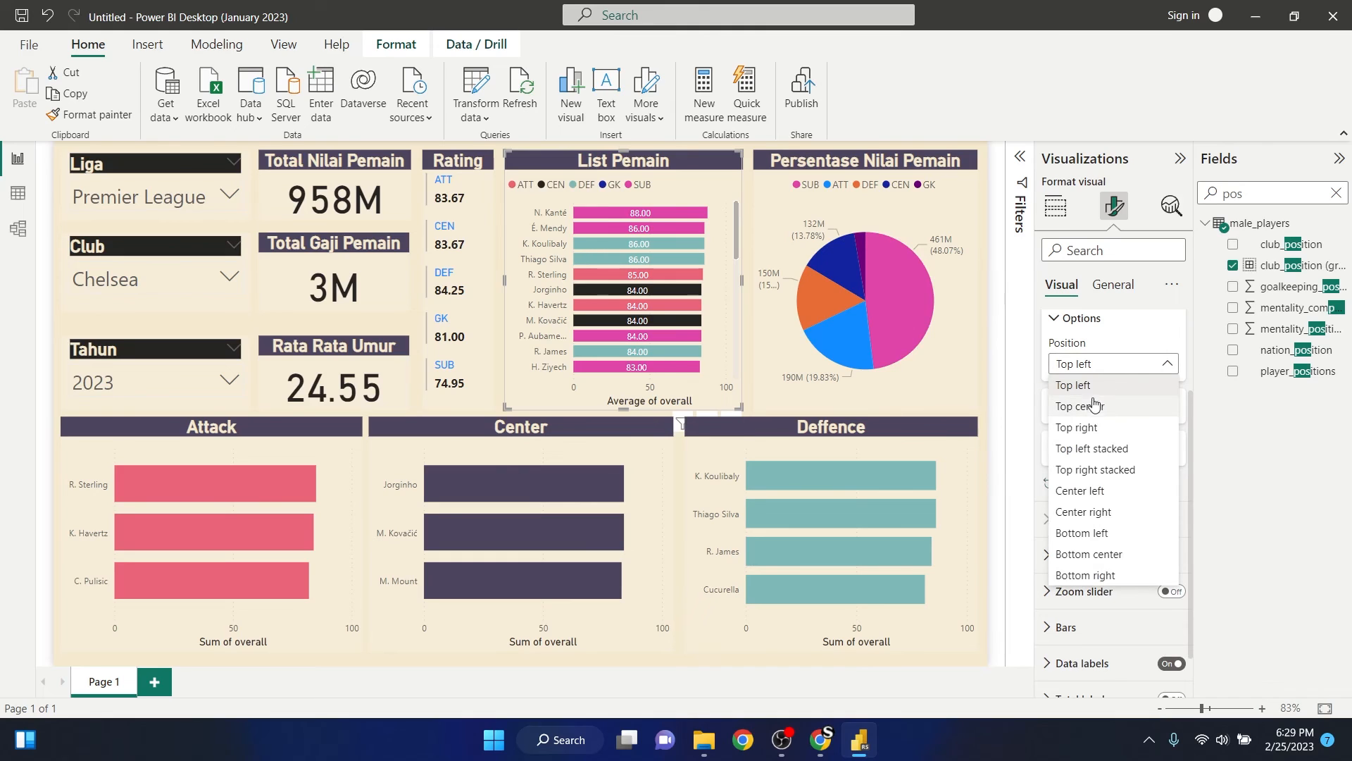
{"action": "left_click", "coordinate": [1094, 415]}
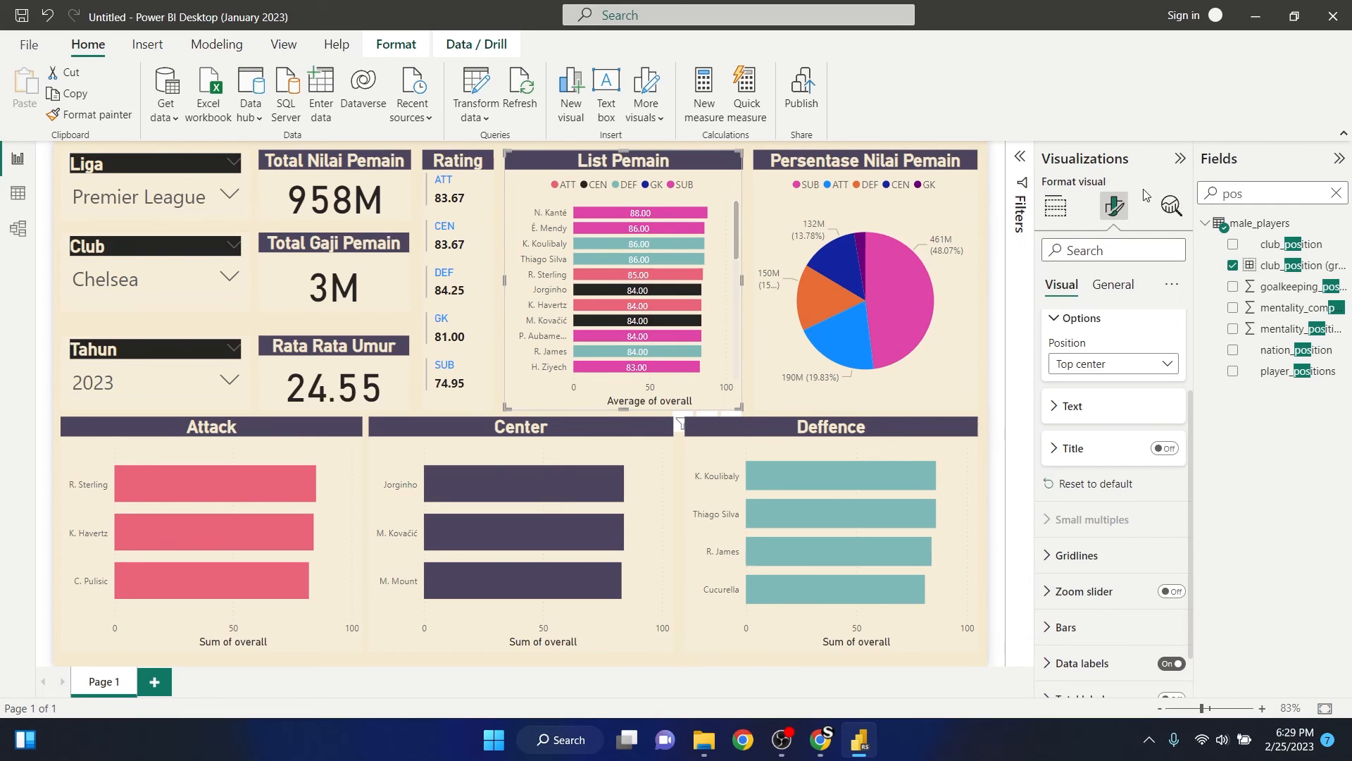
- Deselect the List Pemain chart and collapse the Visualizations pane
{"action": "left_click", "coordinate": [1055, 206]}
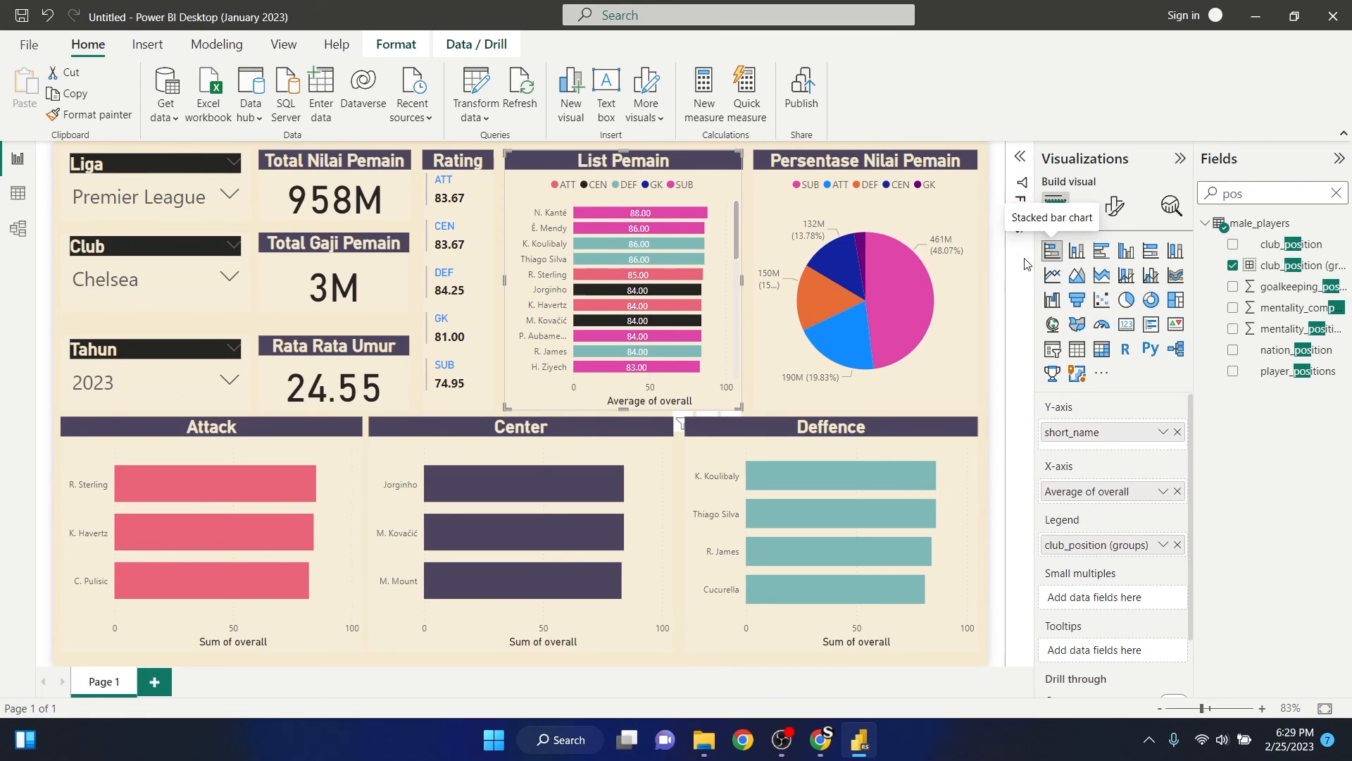
{"action": "left_click", "coordinate": [1000, 267]}
{"action": "left_click", "coordinate": [1180, 161]}
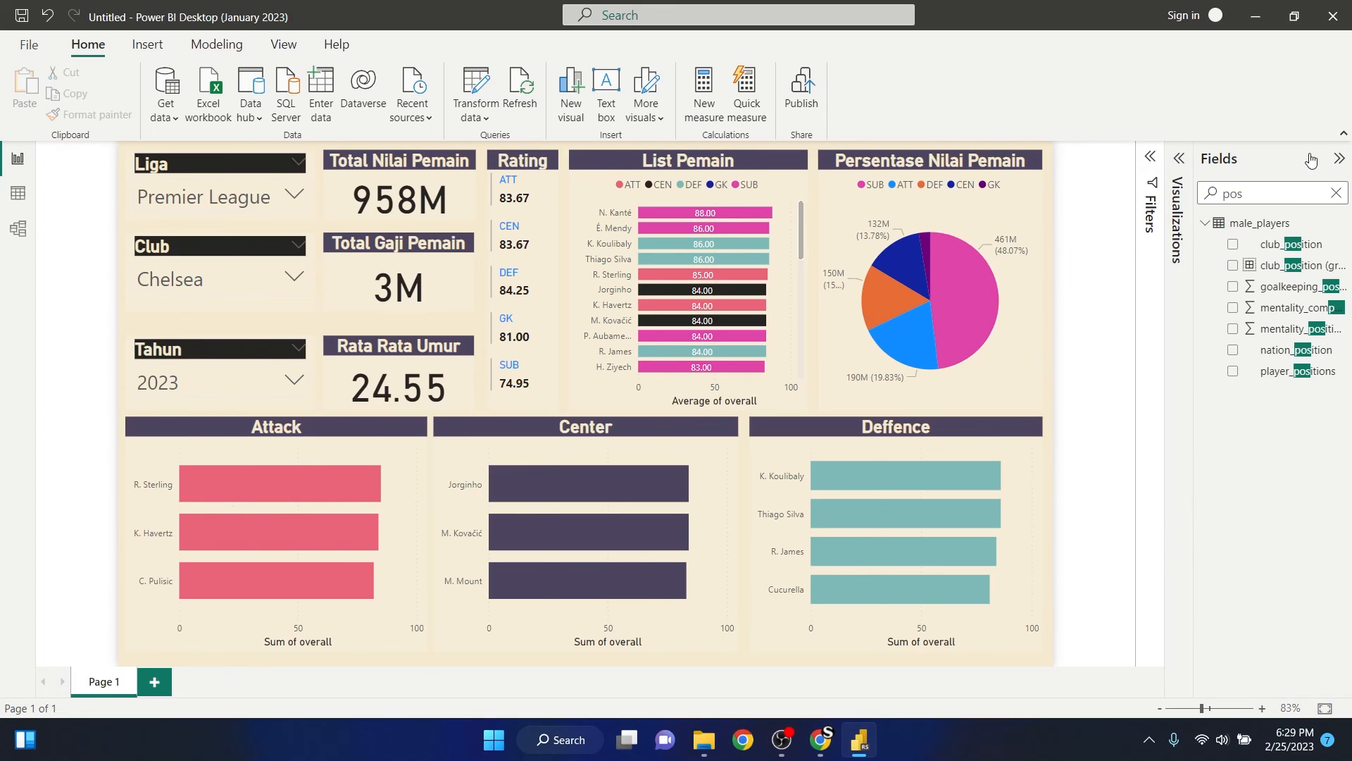
- Collapse the Fields pane and the ribbon to give the report canvas more room
{"action": "left_click", "coordinate": [1338, 159]}
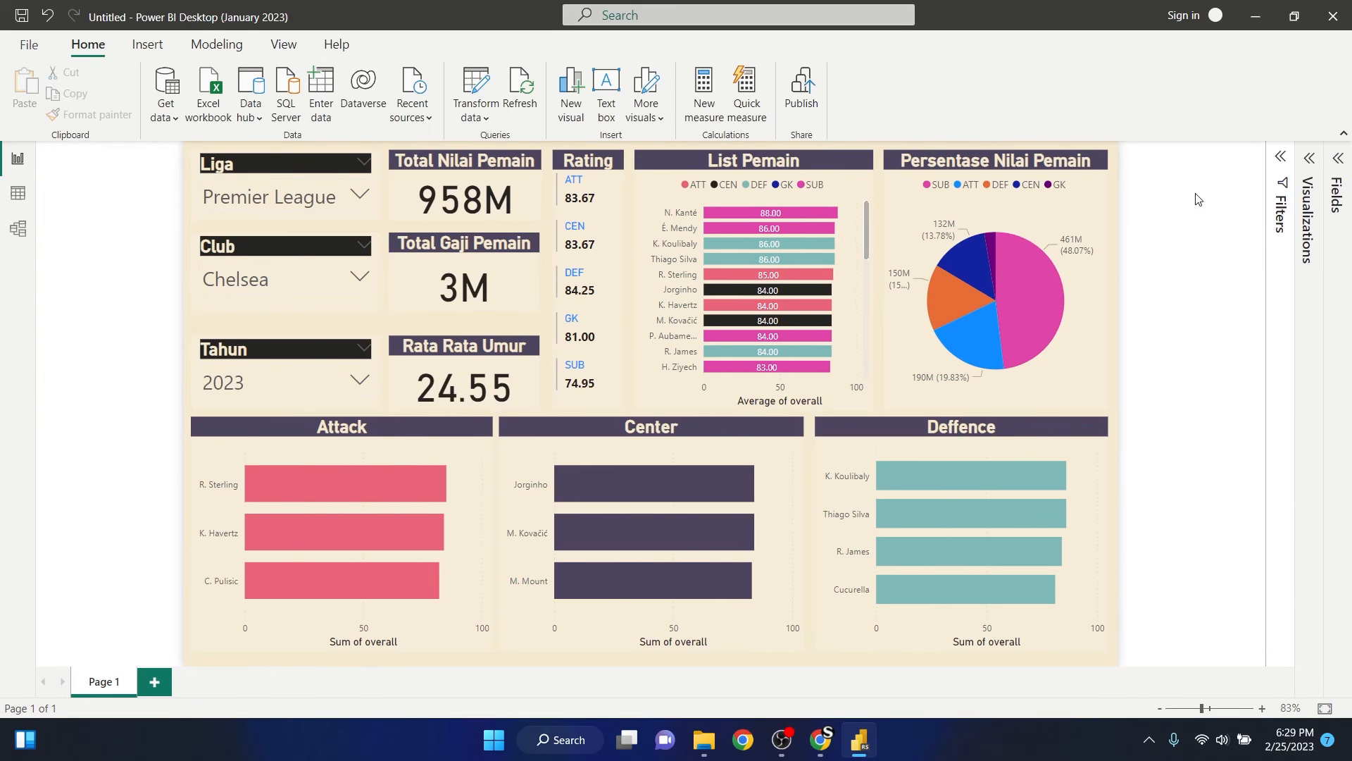
{"action": "left_click", "coordinate": [1342, 136]}
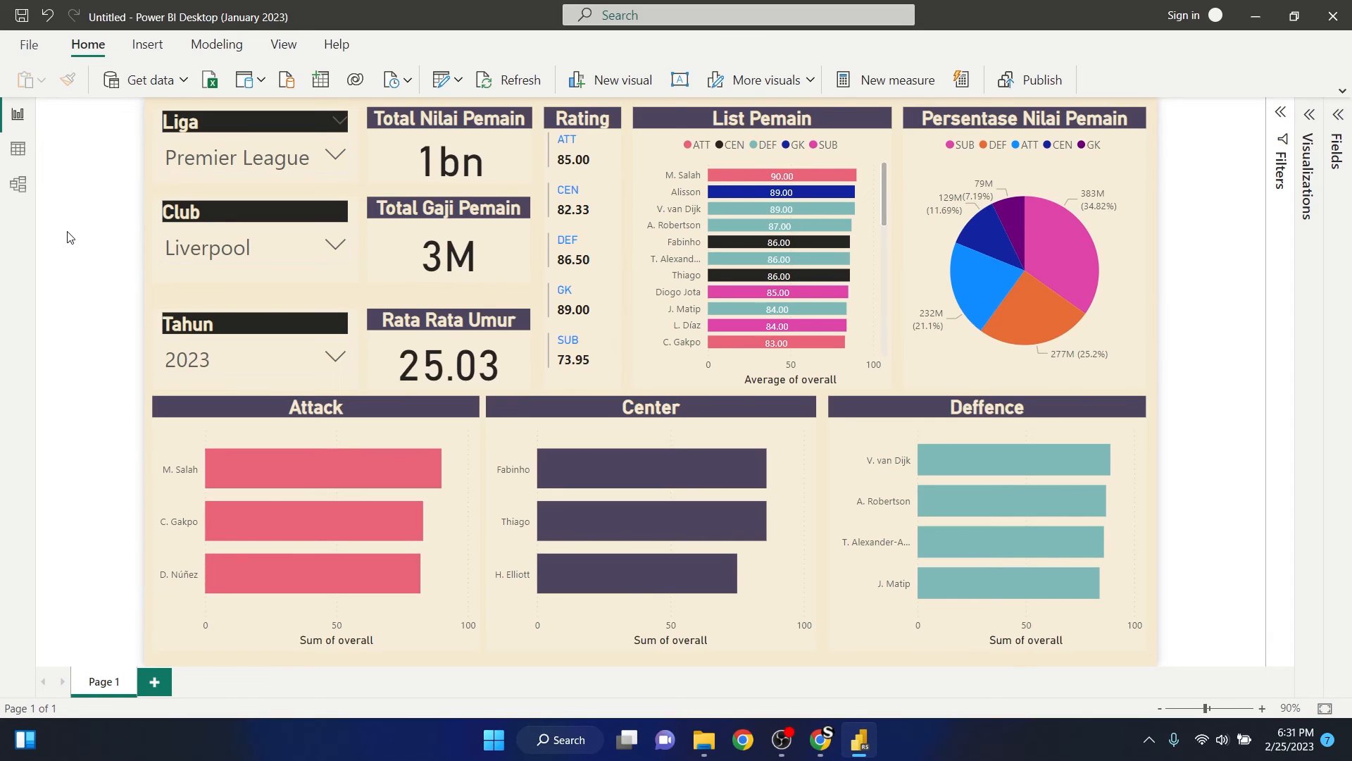
- Turn on data labels for the Attack, Center and Deffence bar charts
{"action": "left_click", "coordinate": [365, 441]}
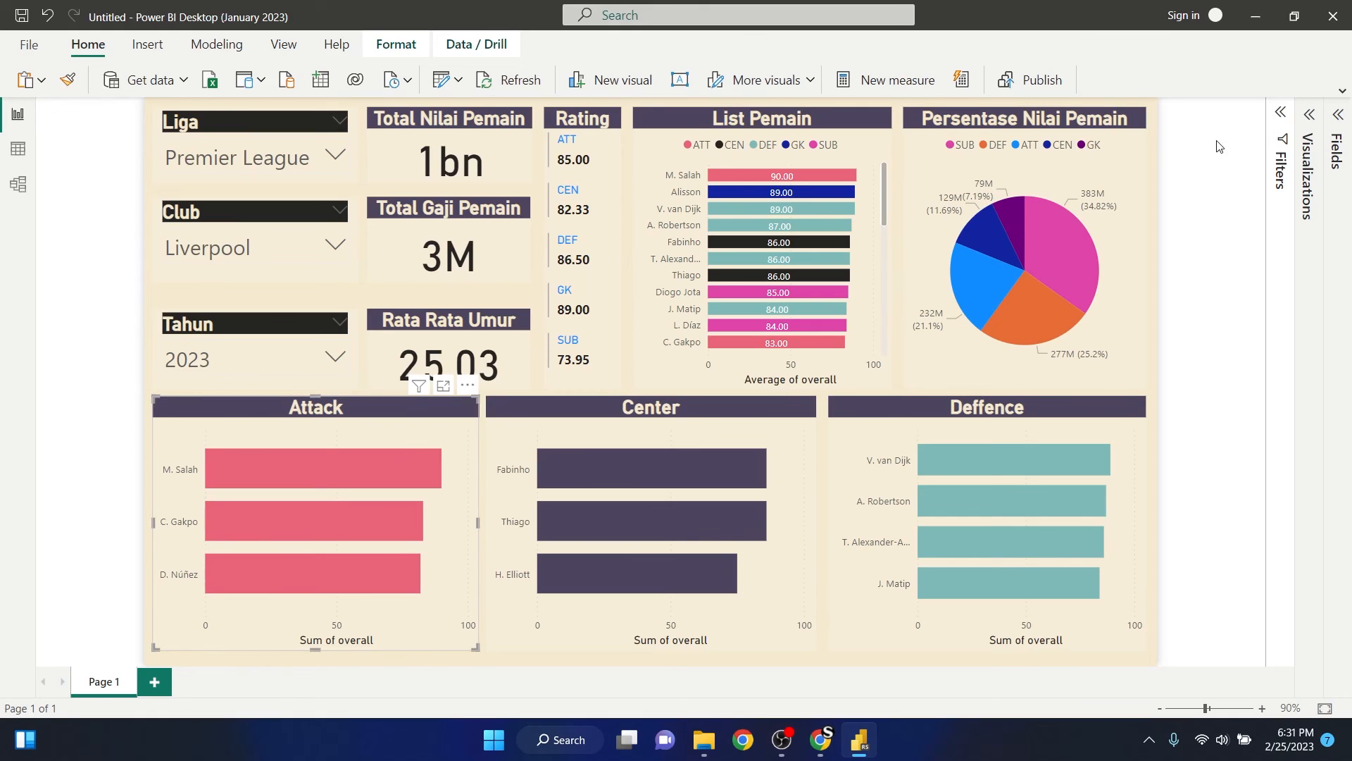
{"action": "left_click", "coordinate": [1309, 118]}
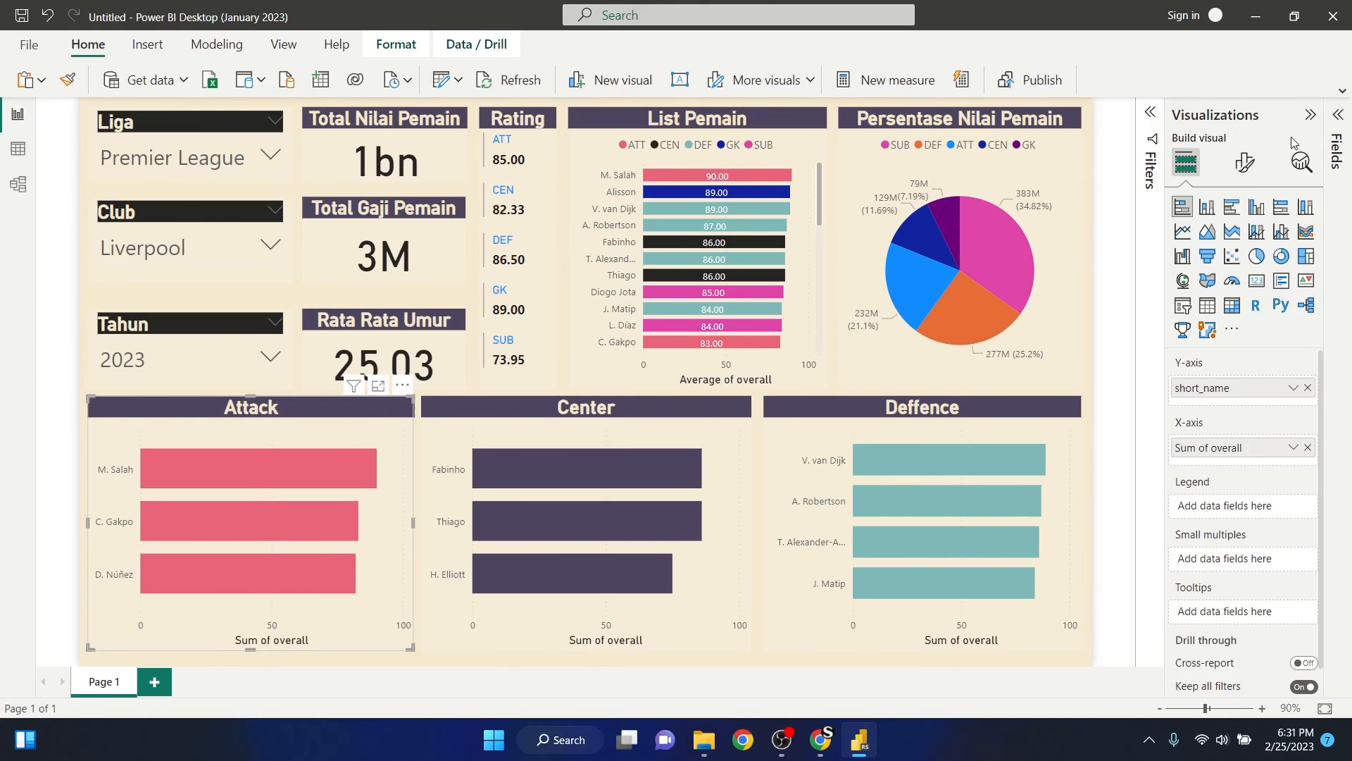
{"action": "left_click", "coordinate": [1245, 163]}
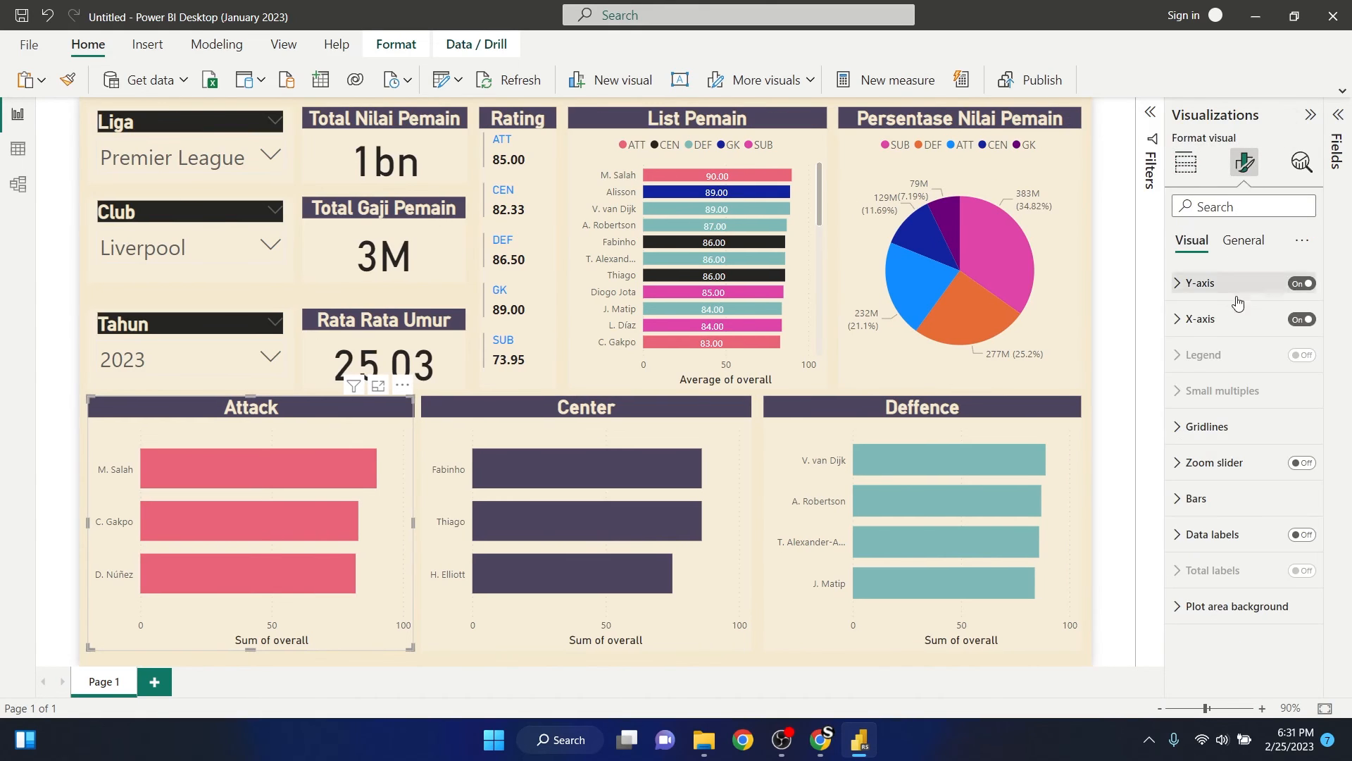
{"action": "left_click", "coordinate": [1301, 534]}
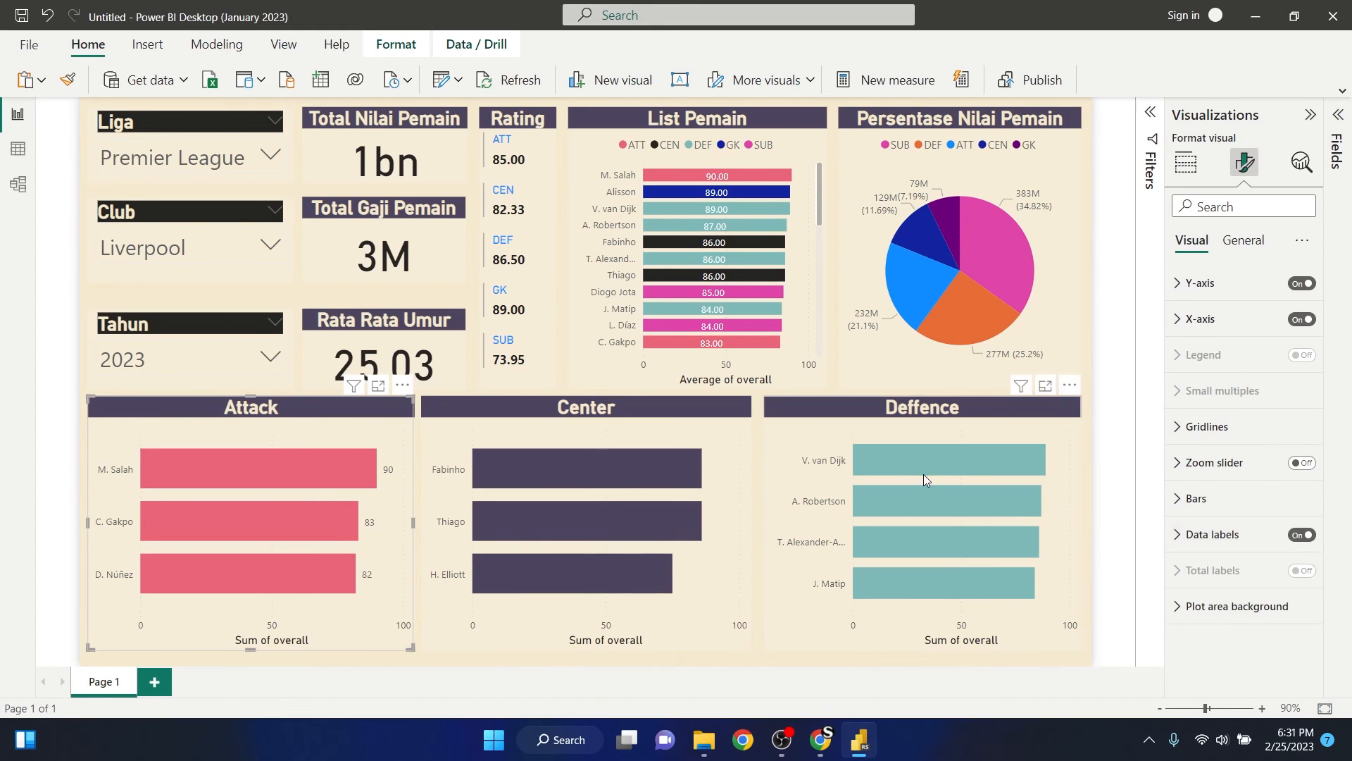
{"action": "left_click", "coordinate": [721, 471]}
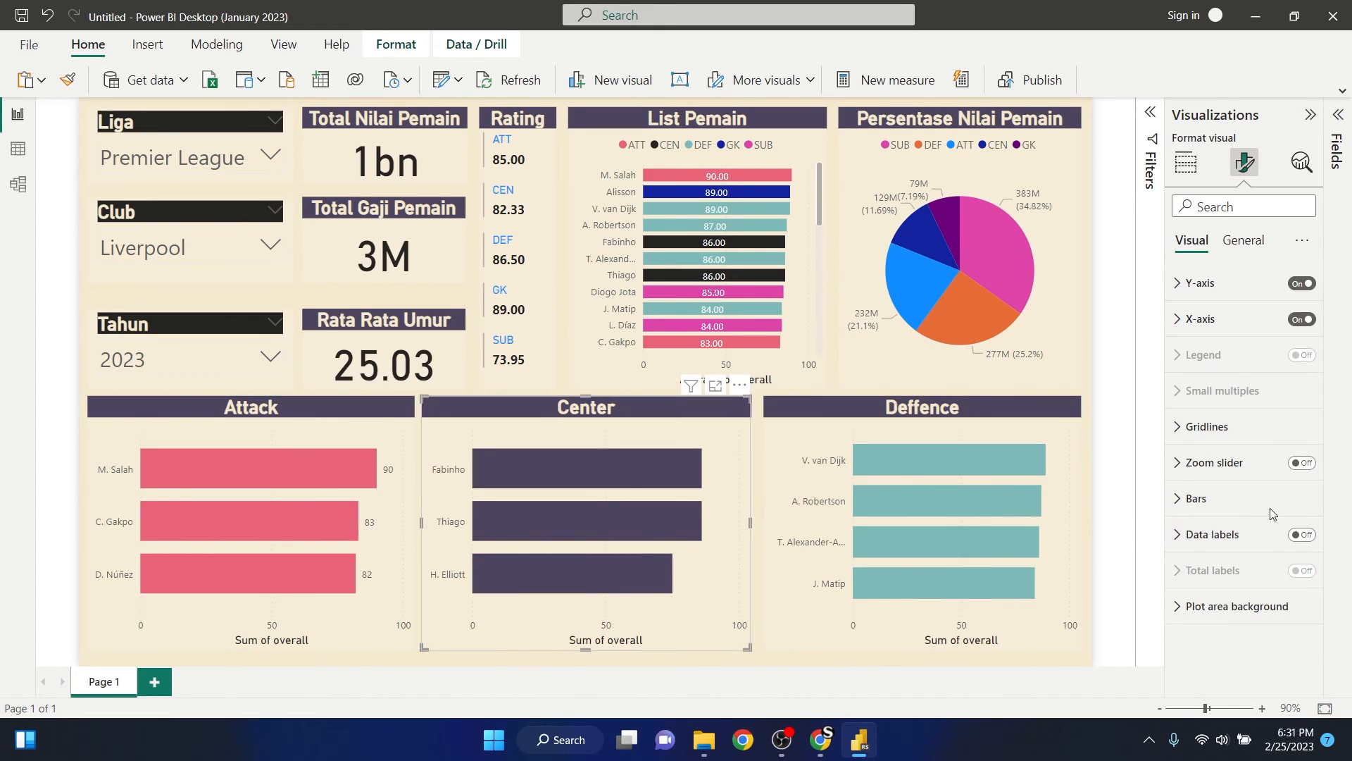
{"action": "left_click", "coordinate": [1302, 535]}
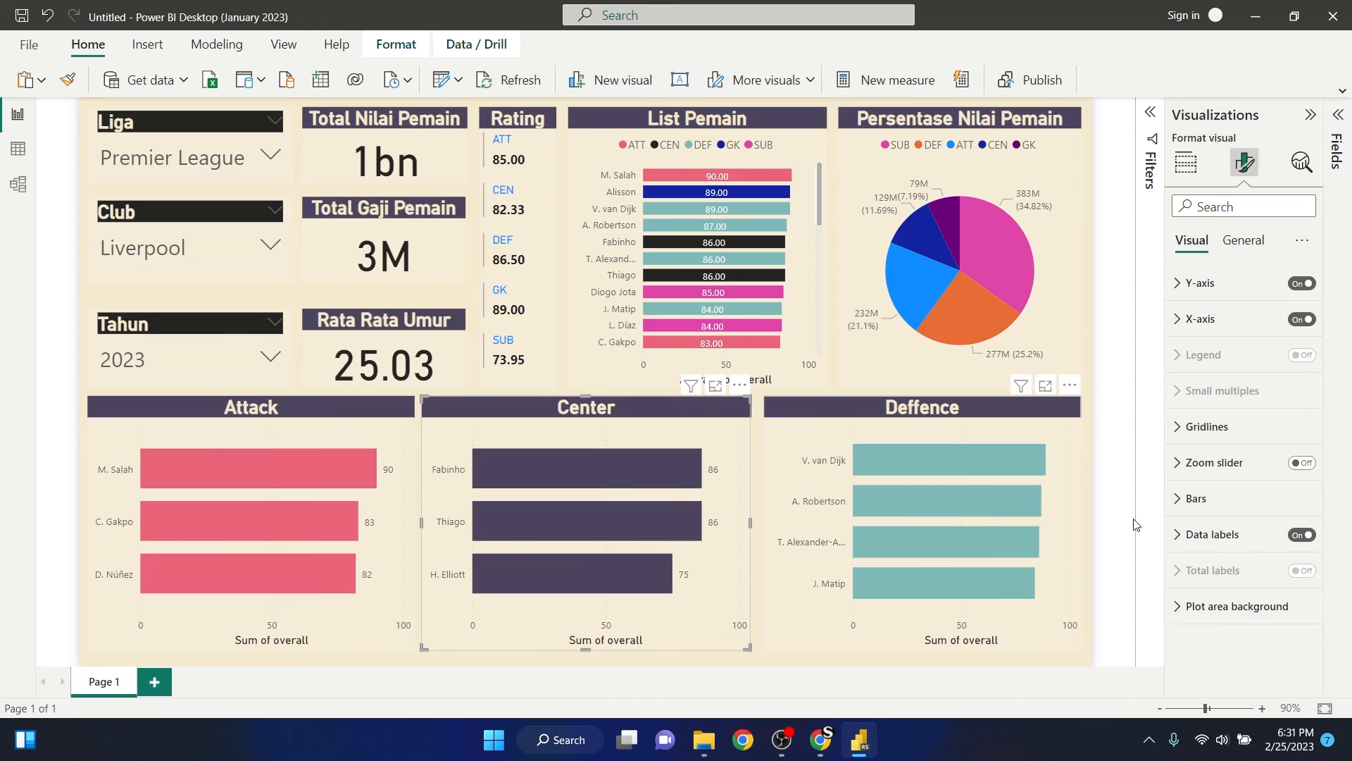
{"action": "left_click", "coordinate": [1067, 525]}
{"action": "left_click", "coordinate": [1302, 534]}
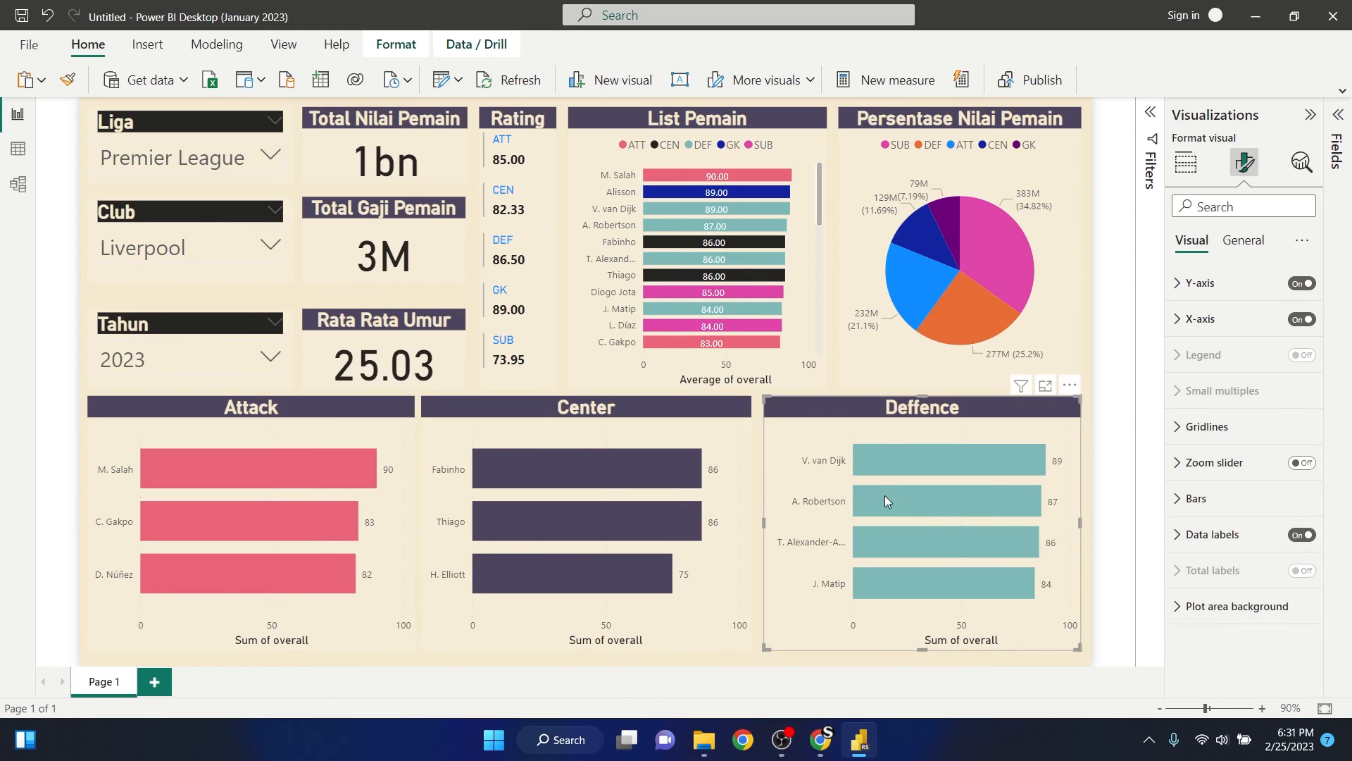
{"action": "left_click", "coordinate": [44, 400]}
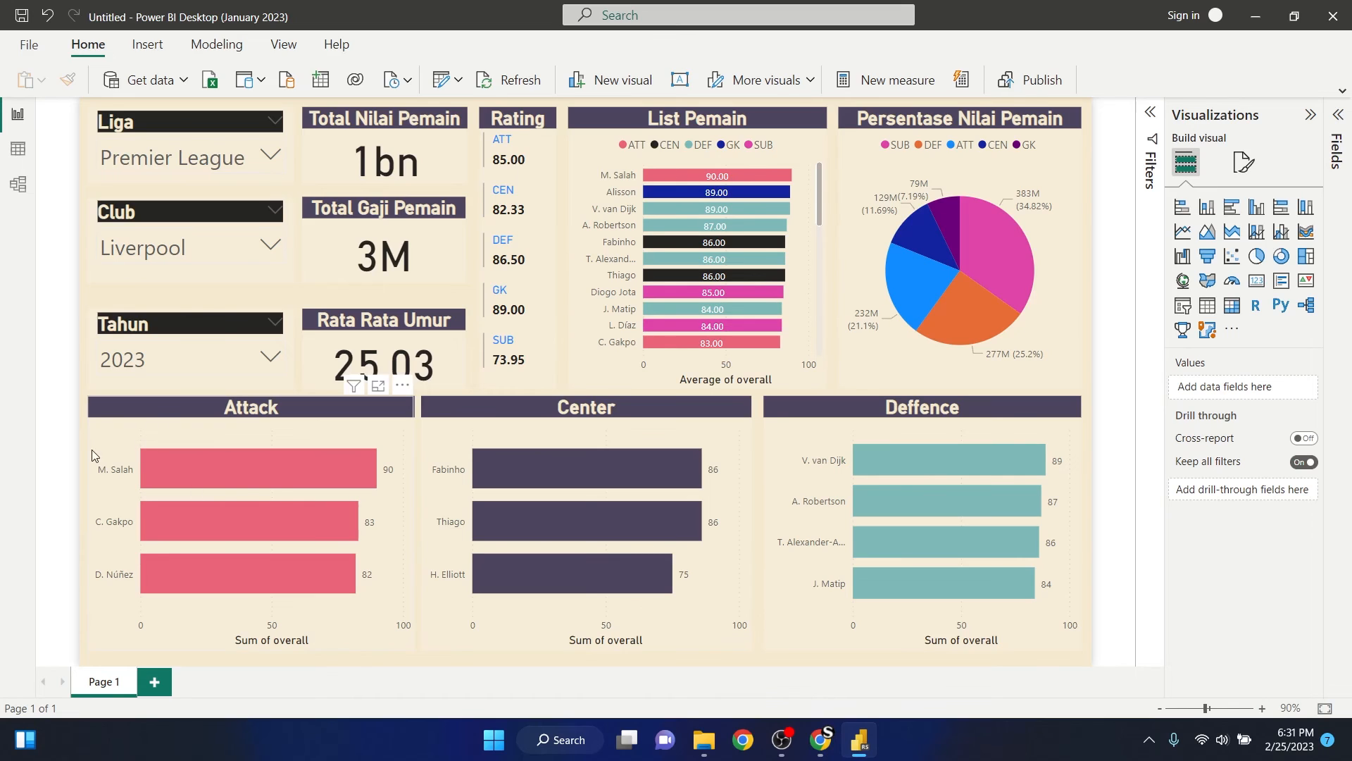
- Make the data label values of the Attack chart bold with font size 12
{"action": "left_click", "coordinate": [134, 443]}
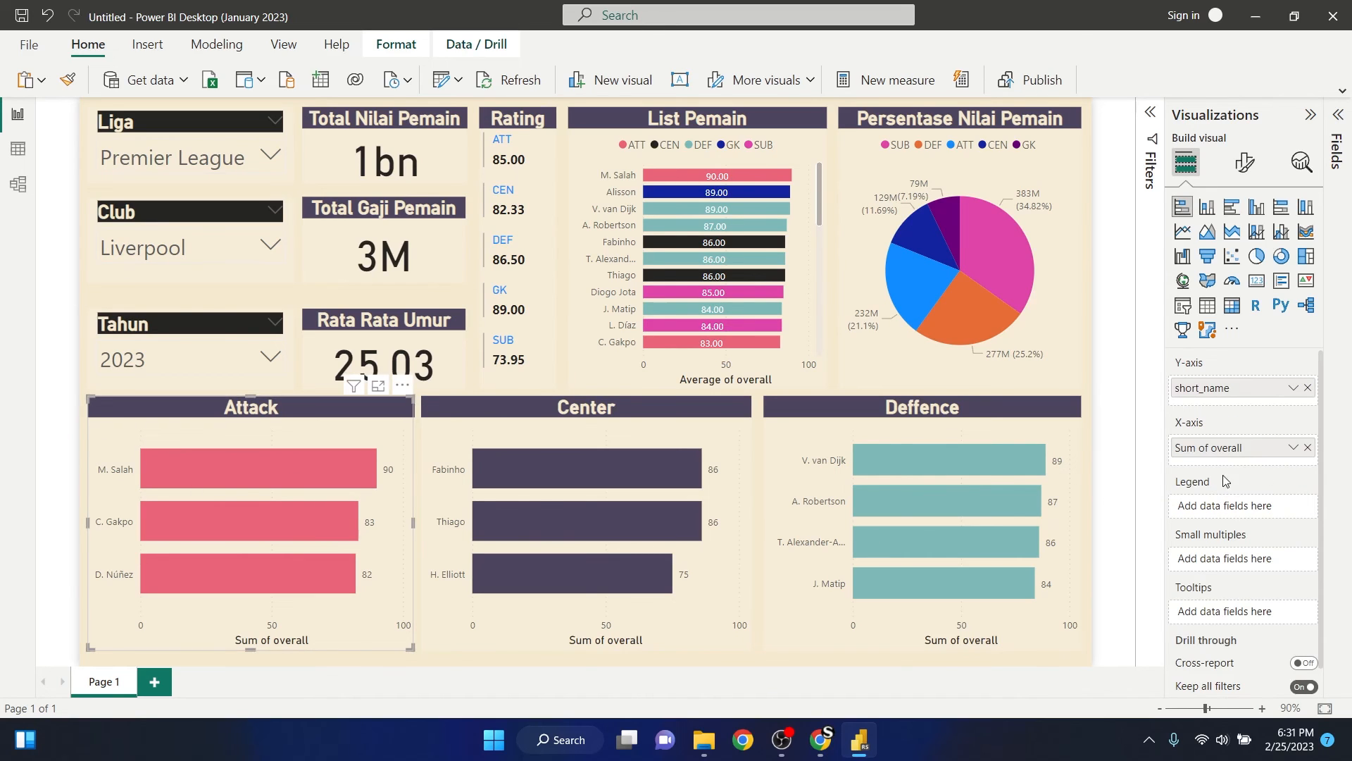
{"action": "left_click", "coordinate": [1245, 162]}
{"action": "left_click", "coordinate": [1186, 534]}
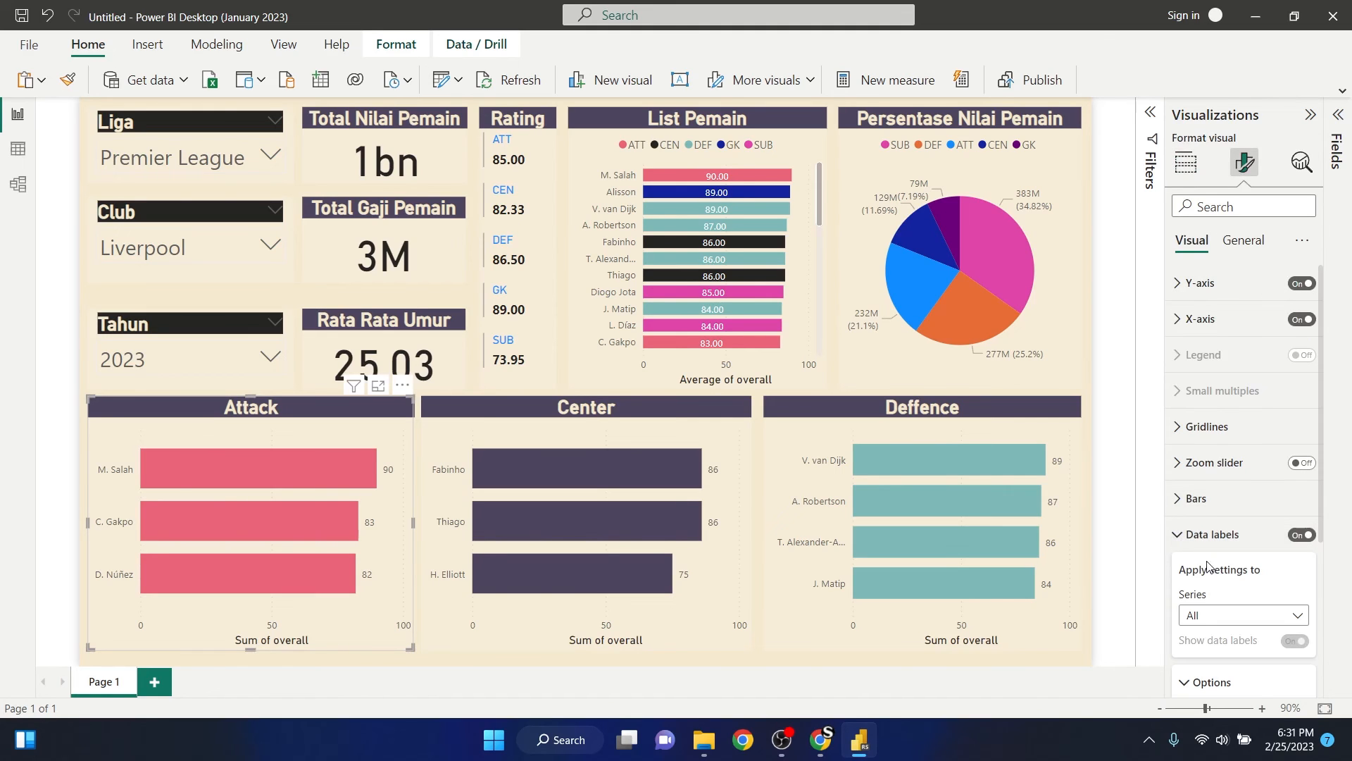
{"action": "scroll", "coordinate": [1217, 578], "scroll_direction": "down", "scroll_amount": 2}
{"action": "scroll", "coordinate": [1218, 578], "scroll_direction": "down", "scroll_amount": 1}
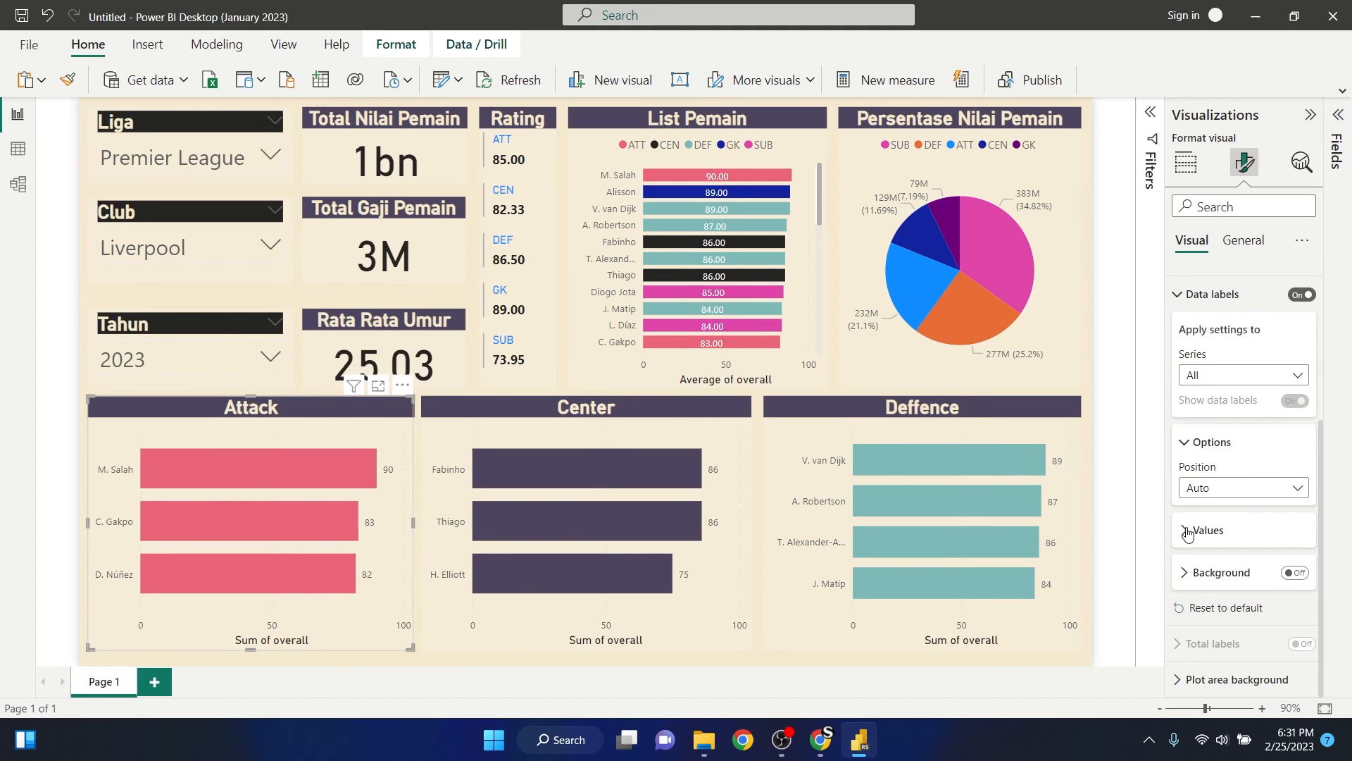
{"action": "left_click", "coordinate": [1189, 532]}
{"action": "scroll", "coordinate": [1189, 534], "scroll_direction": "down", "scroll_amount": 1}
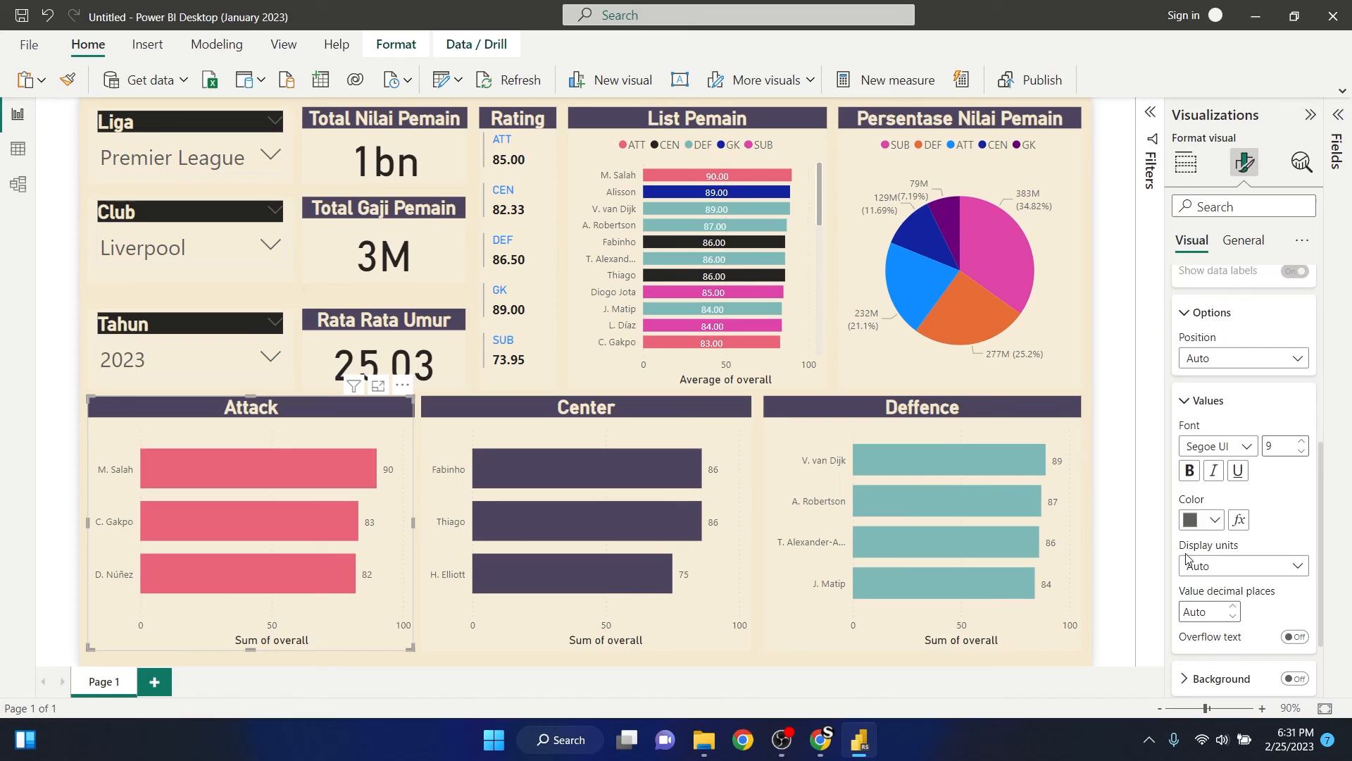
{"action": "left_click", "coordinate": [1190, 471]}
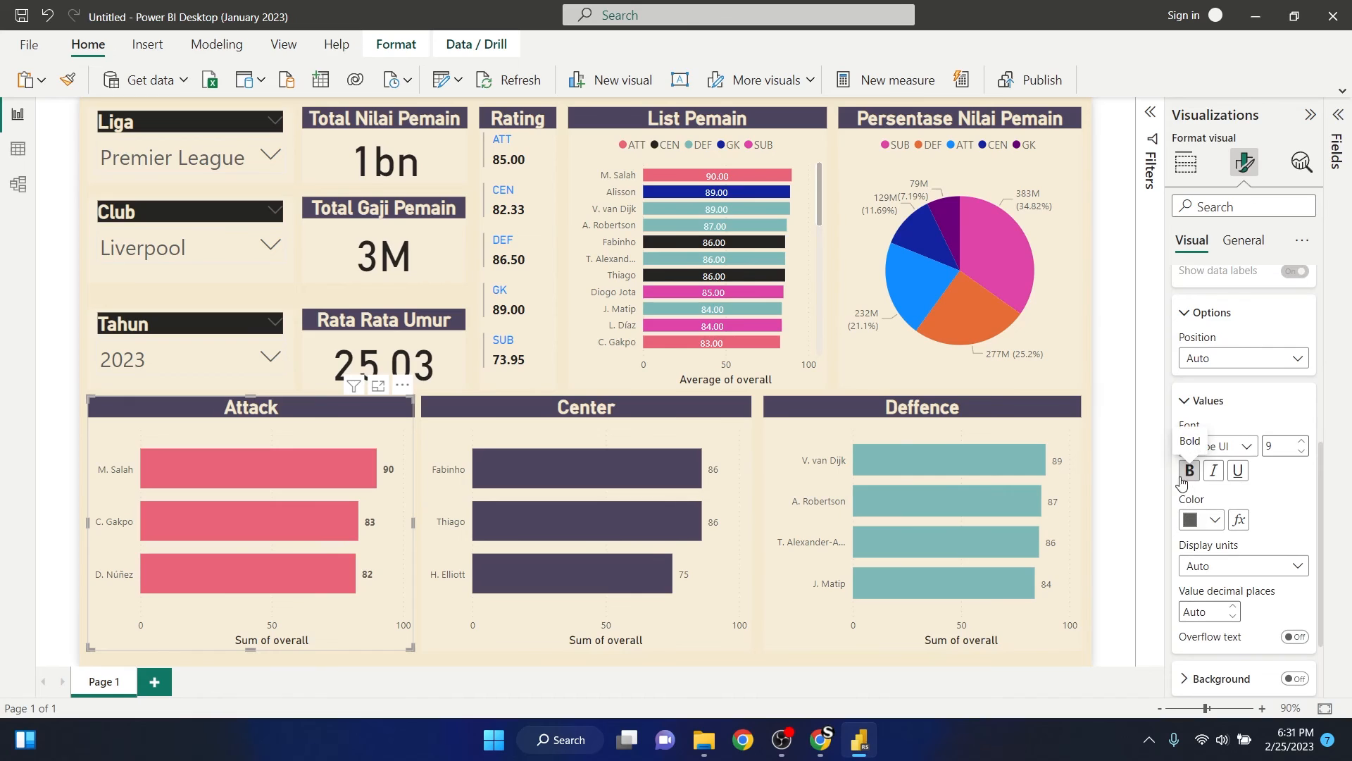
{"action": "left_click", "coordinate": [1302, 442]}
{"action": "left_click", "coordinate": [1302, 442]}
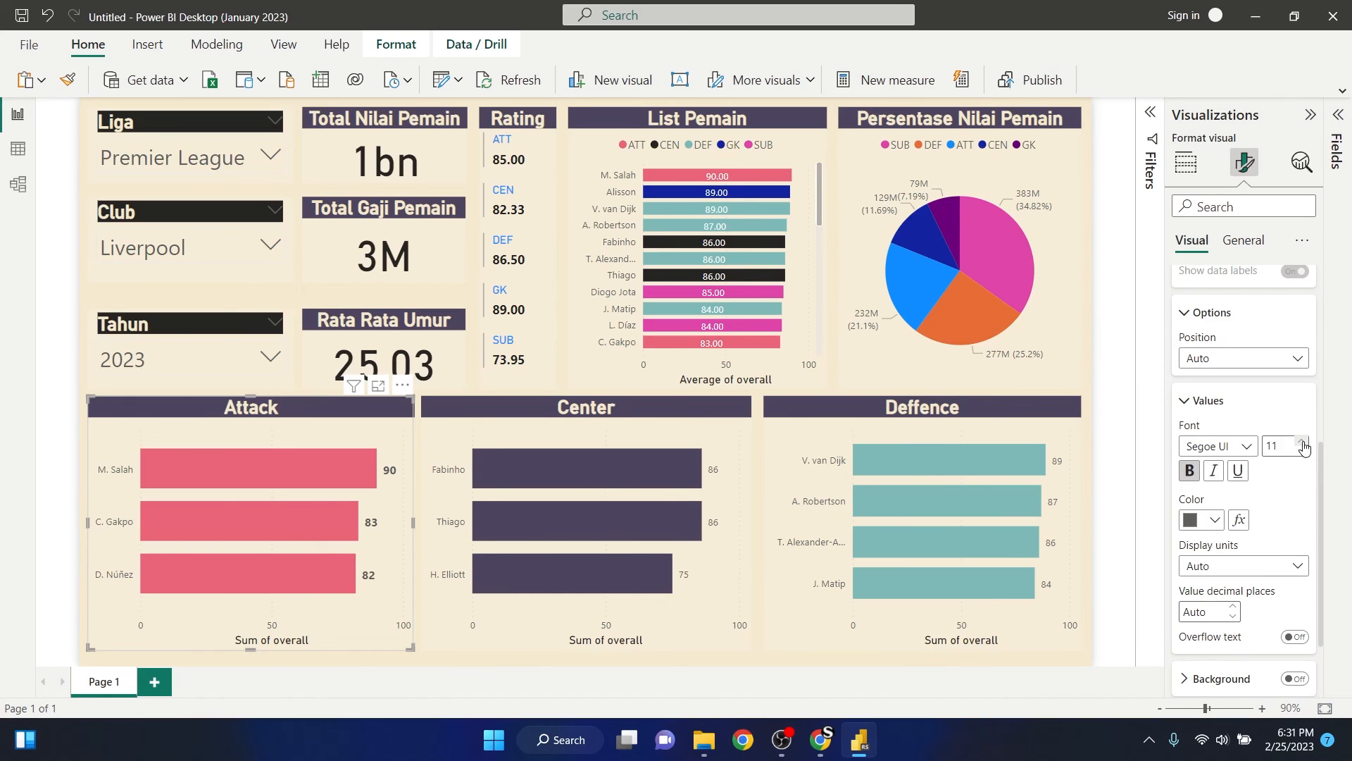
{"action": "left_click", "coordinate": [1302, 442]}
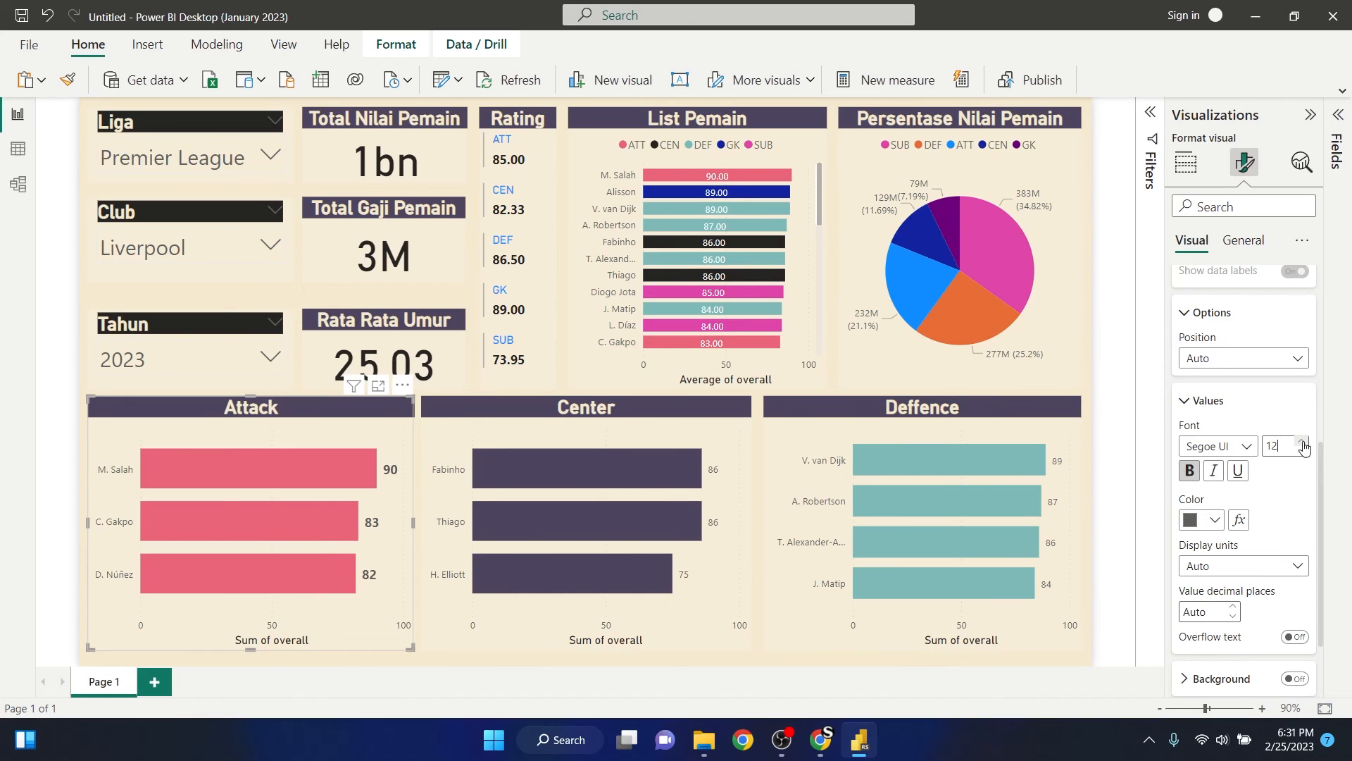
- Set the Center chart's data label values to font size 12 and bold
{"action": "left_click", "coordinate": [730, 455]}
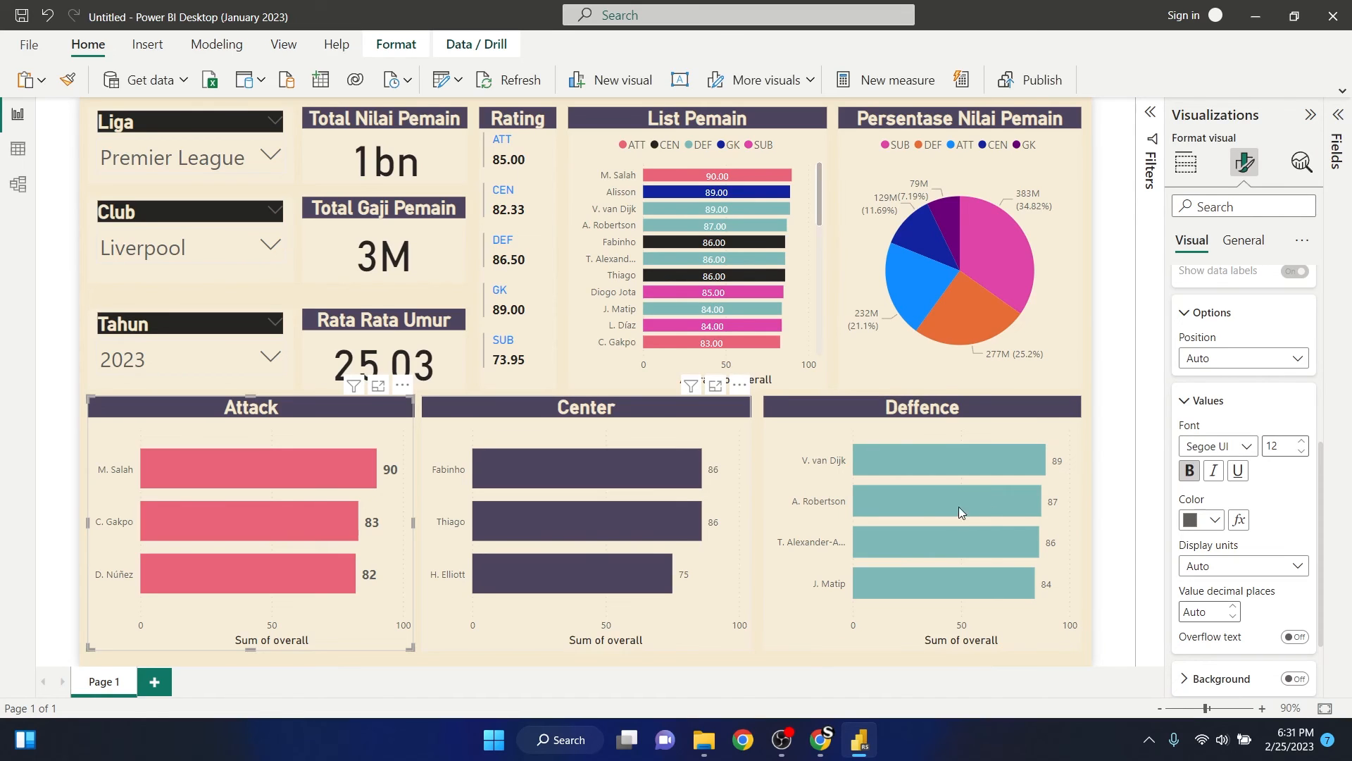
{"action": "left_click", "coordinate": [1302, 441]}
{"action": "left_click", "coordinate": [1302, 442]}
{"action": "left_click", "coordinate": [1302, 441]}
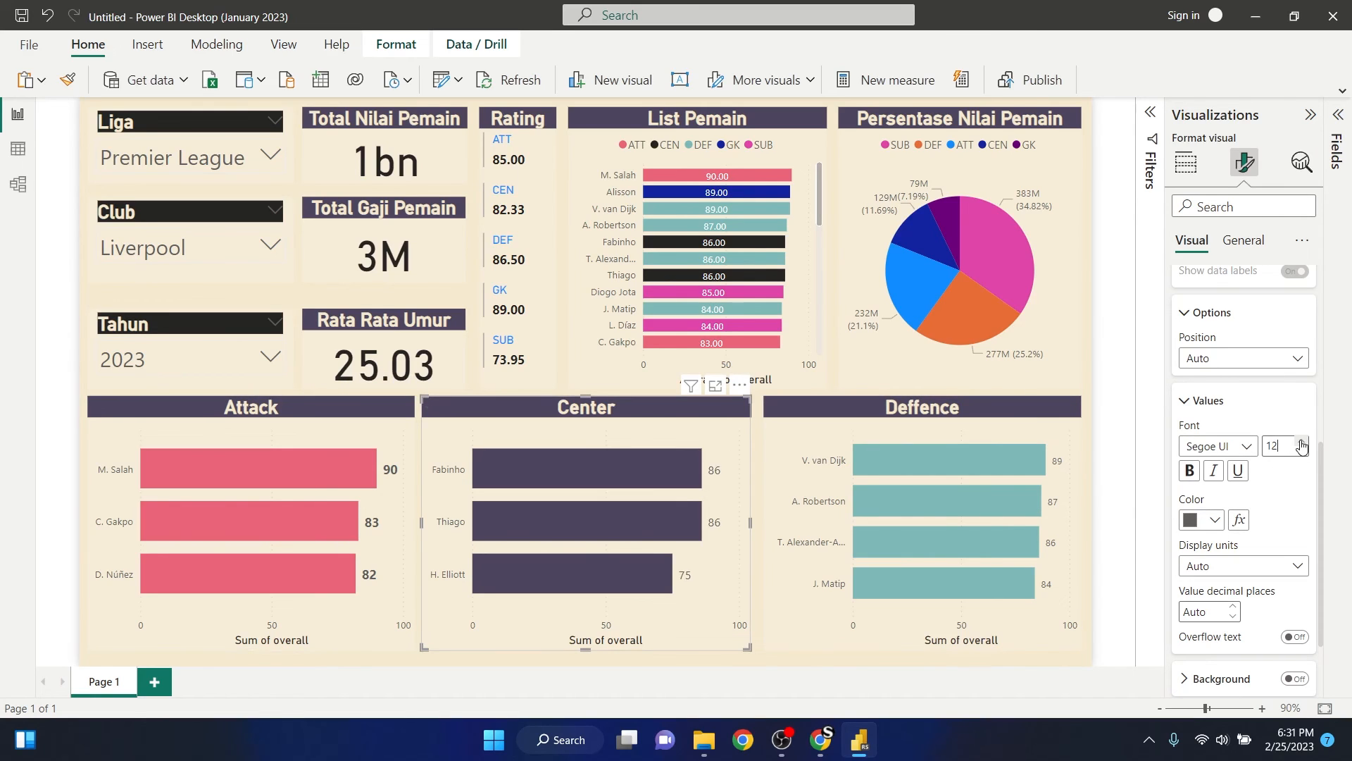
{"action": "left_click", "coordinate": [1189, 470]}
- Set the Deffence chart's data label values to size 12 and bold, then deselect it and collapse the Visualizations pane
{"action": "left_click", "coordinate": [1066, 449]}
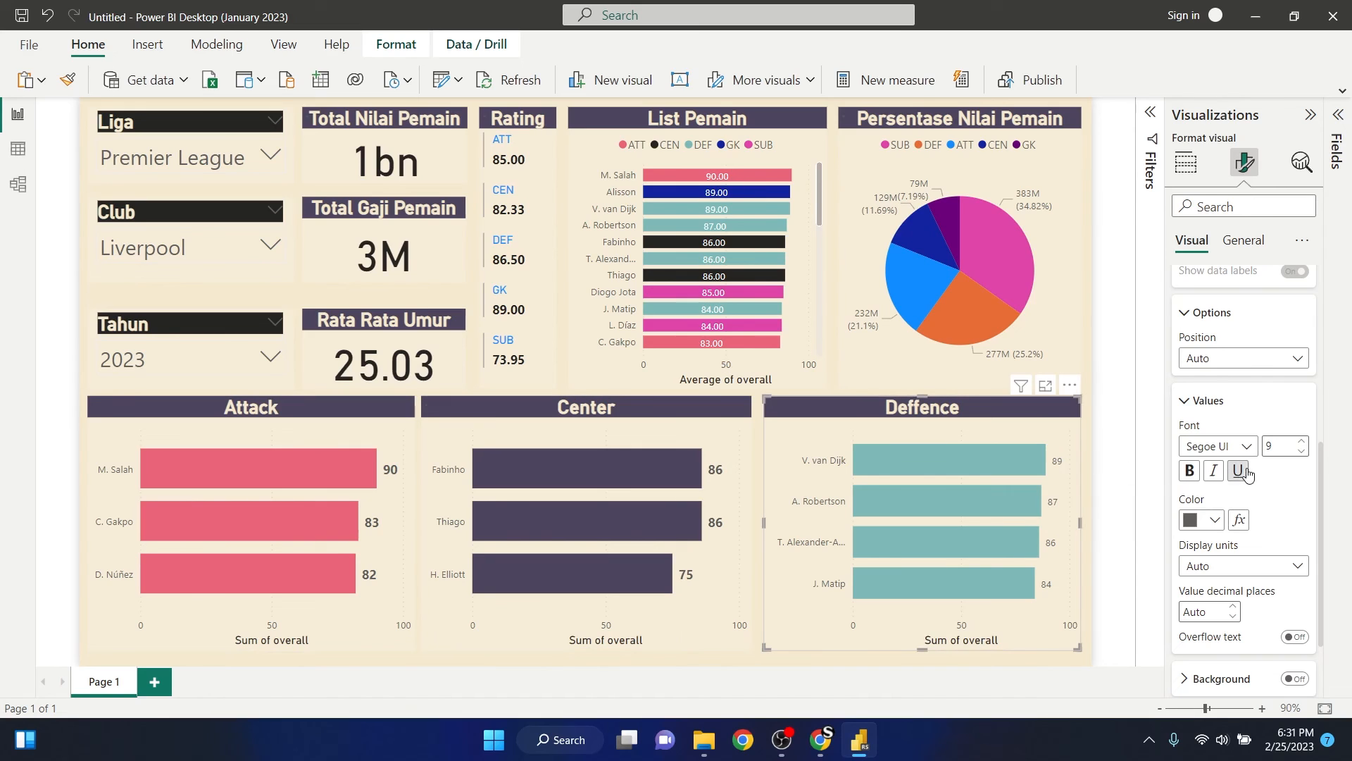
{"action": "left_click", "coordinate": [1302, 442]}
{"action": "left_click", "coordinate": [1301, 442]}
{"action": "left_click", "coordinate": [1301, 442]}
{"action": "left_click", "coordinate": [1190, 470]}
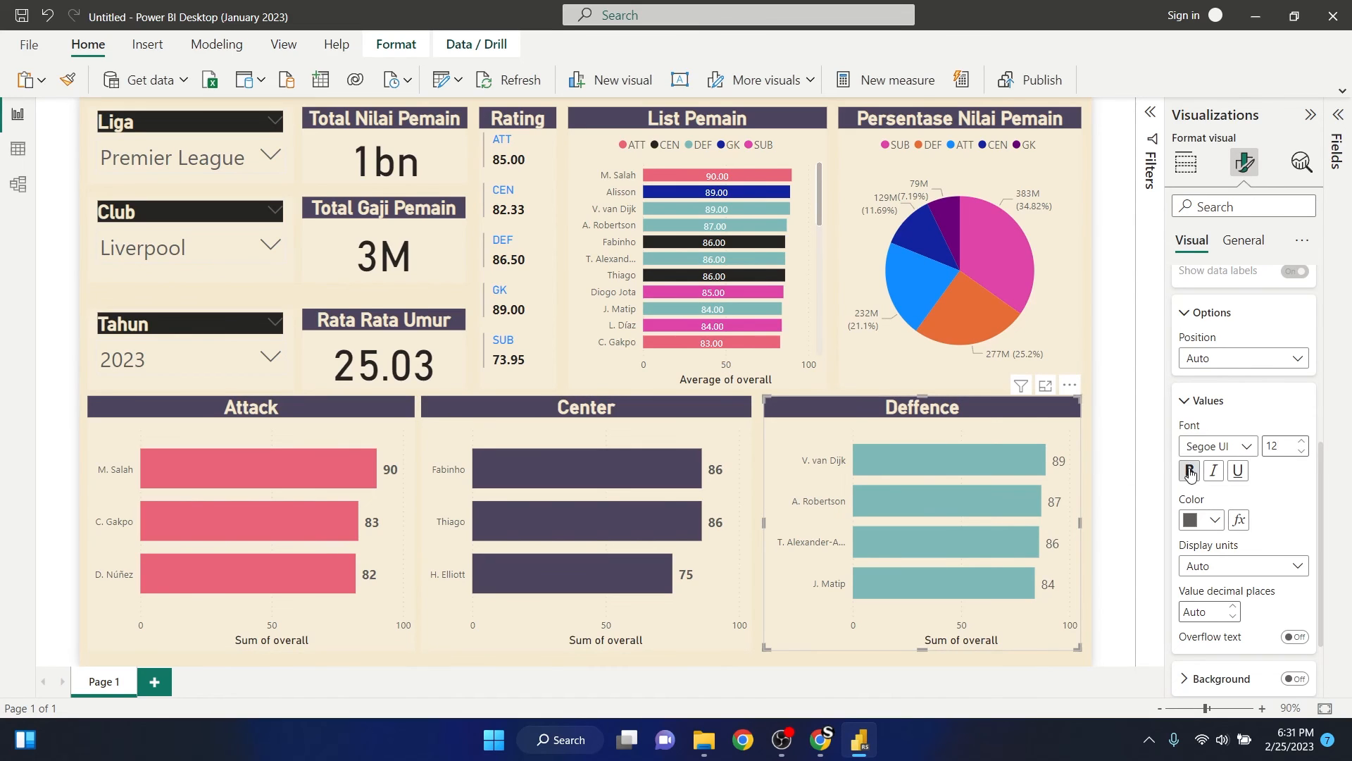
{"action": "left_click", "coordinate": [1126, 373]}
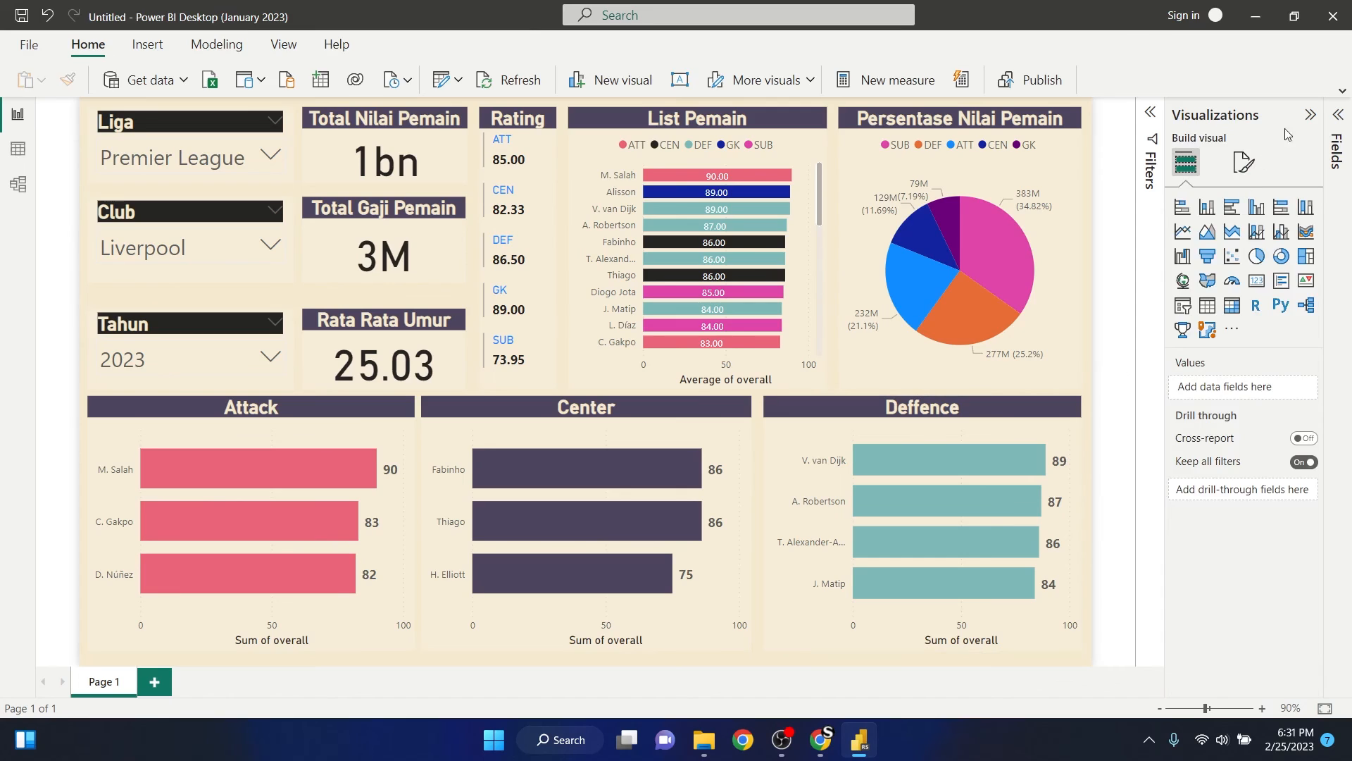
{"action": "left_click", "coordinate": [1310, 114]}
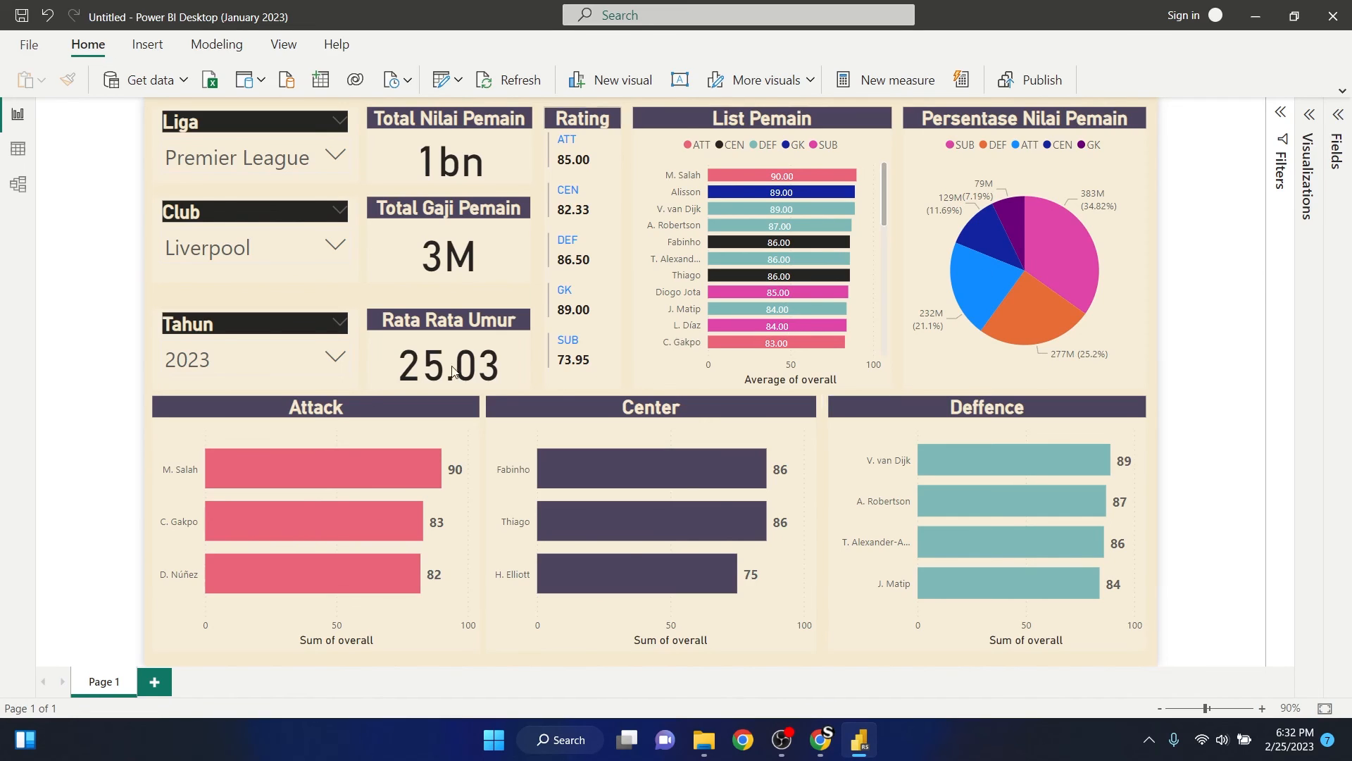
- Add a second report page and expand the male_players table to list its fields
{"action": "left_click", "coordinate": [158, 685]}
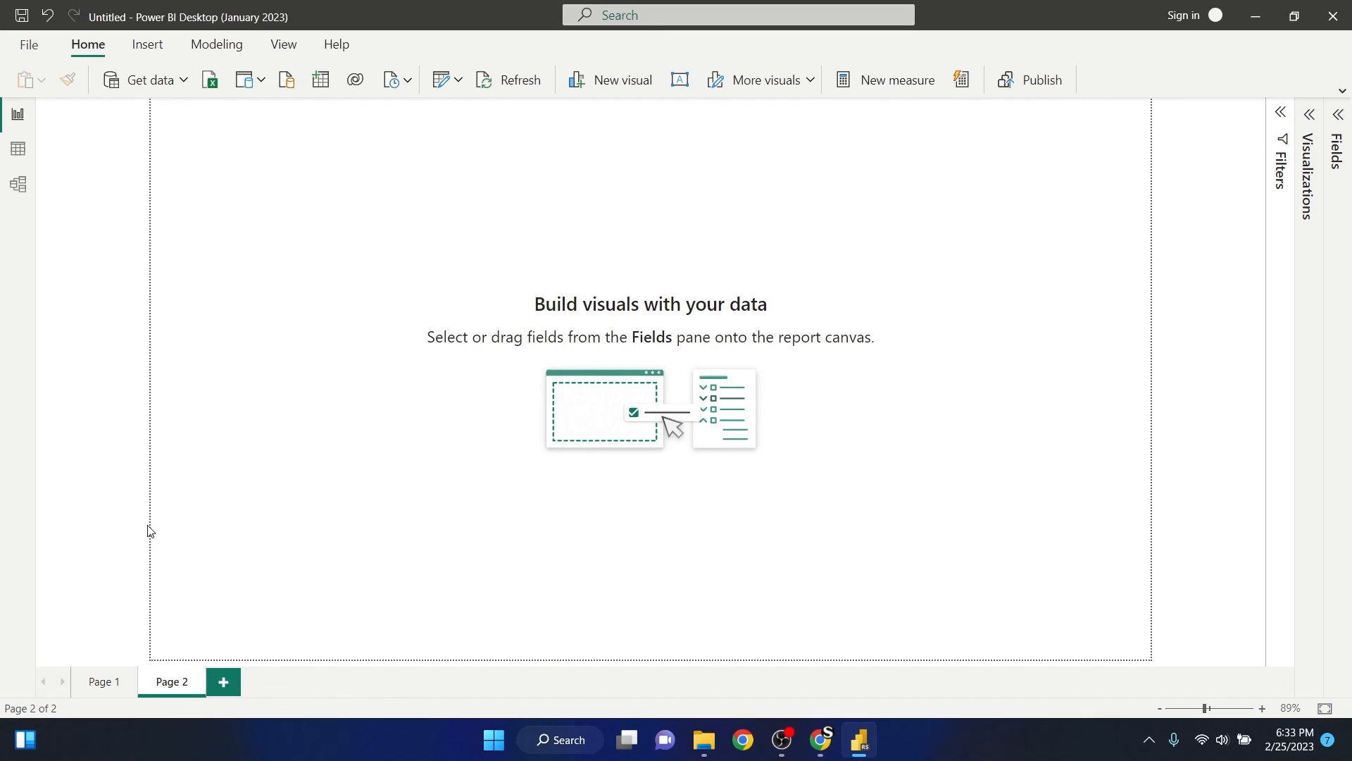
{"action": "left_click", "coordinate": [1338, 116]}
{"action": "left_click", "coordinate": [1207, 181]}
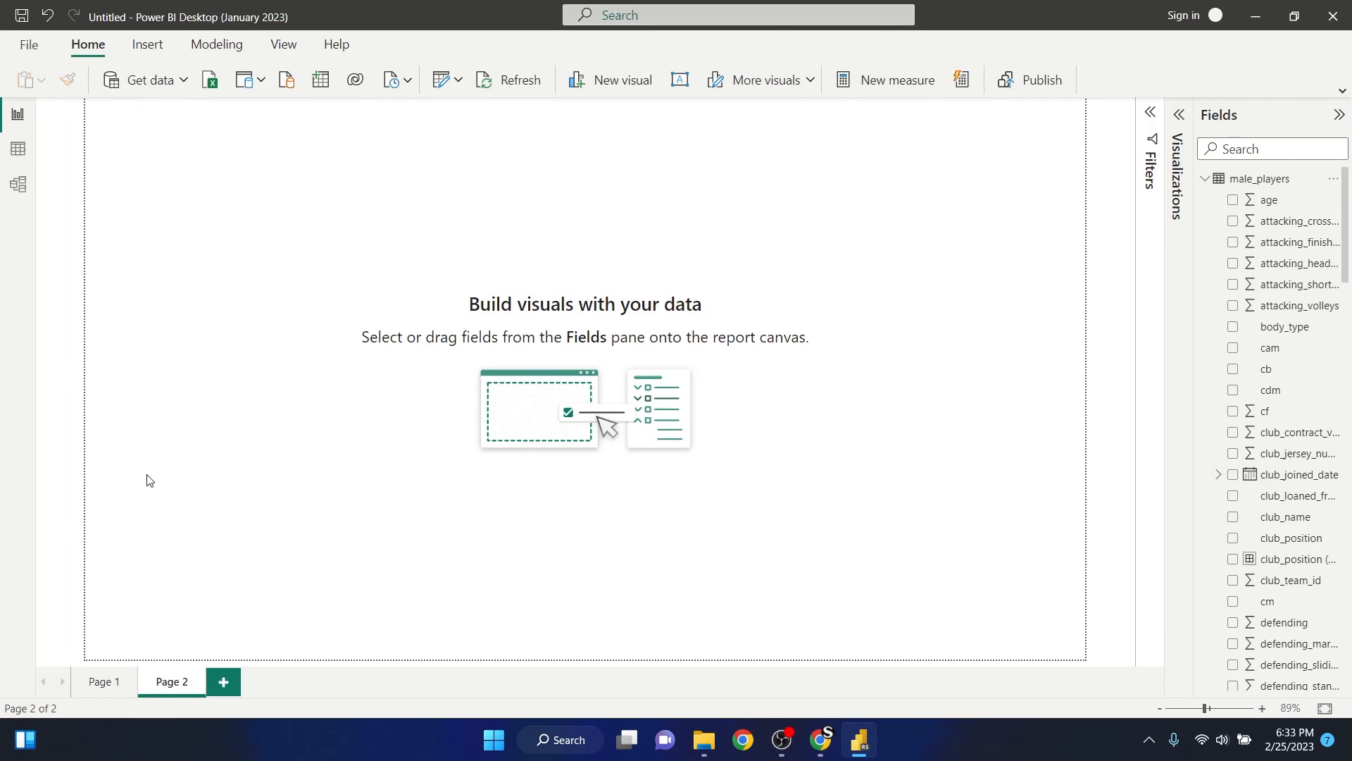
- On Page 1, find the Total Nilai Pemain card's value_eur field by searching "value" and format it as € Euro (€ 123)
{"action": "left_click", "coordinate": [89, 683]}
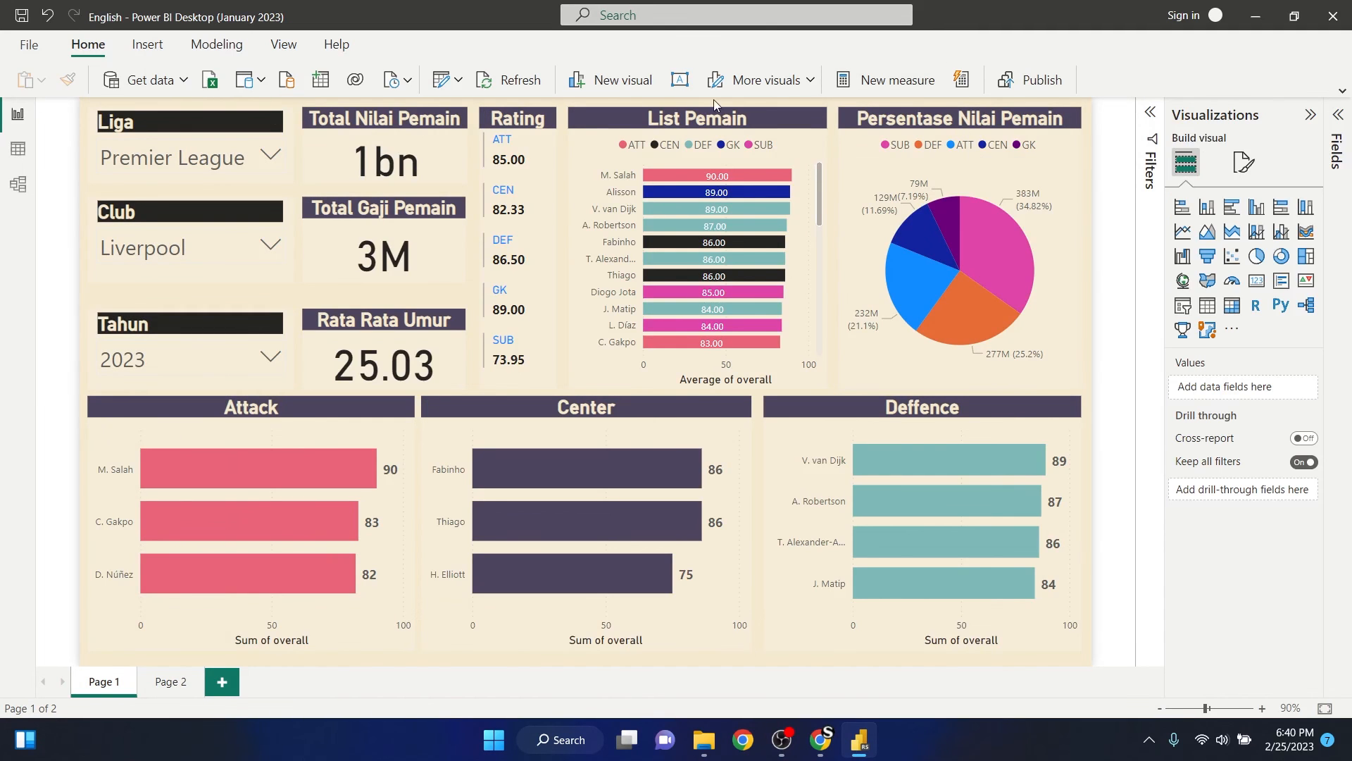
{"action": "left_click", "coordinate": [447, 148]}
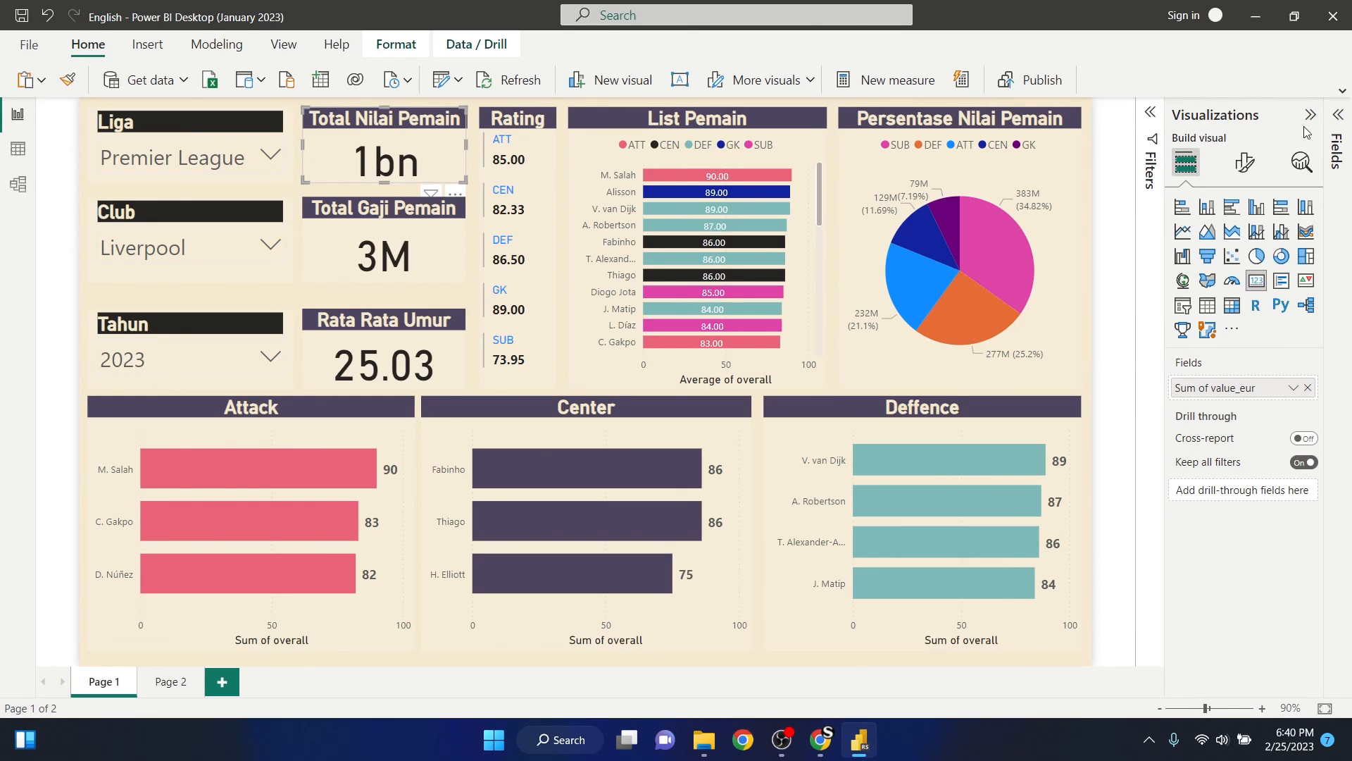
{"action": "left_click", "coordinate": [1336, 116]}
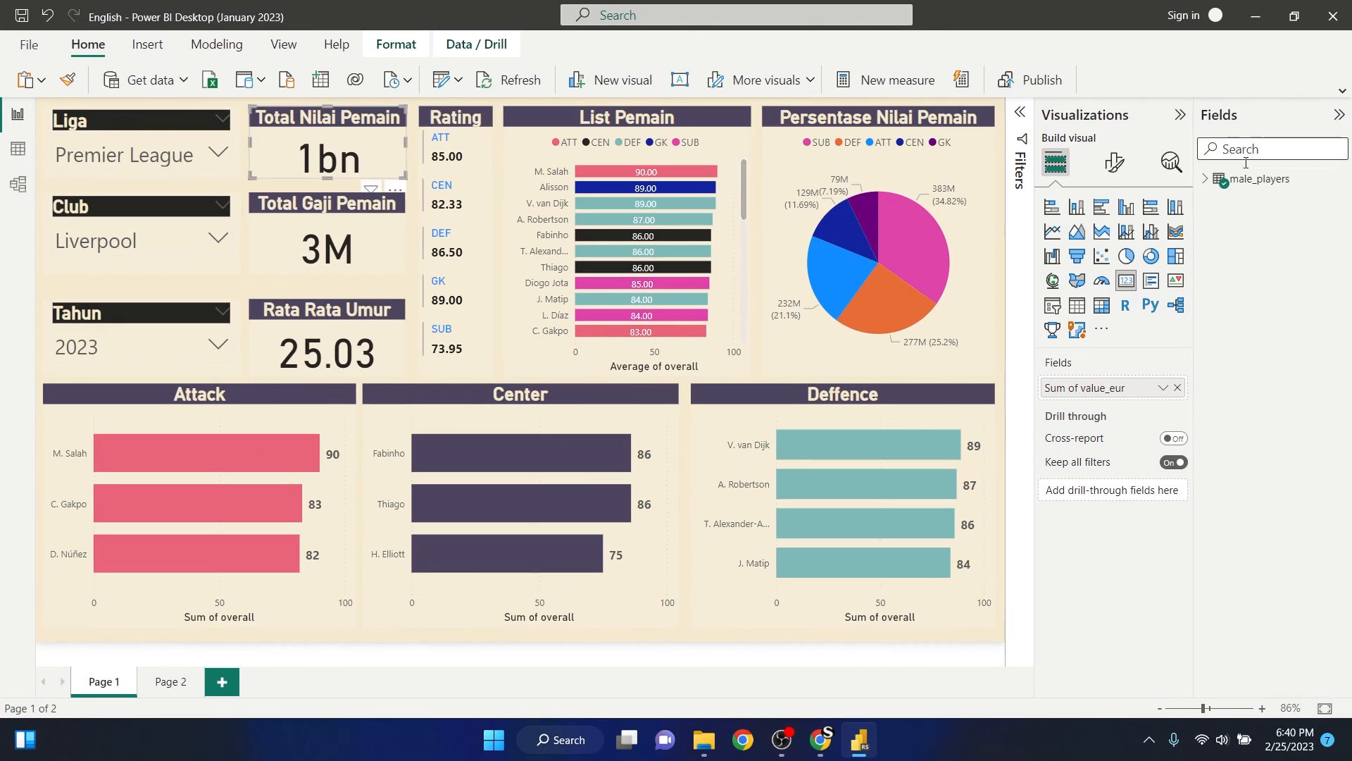
{"action": "left_click", "coordinate": [1205, 179]}
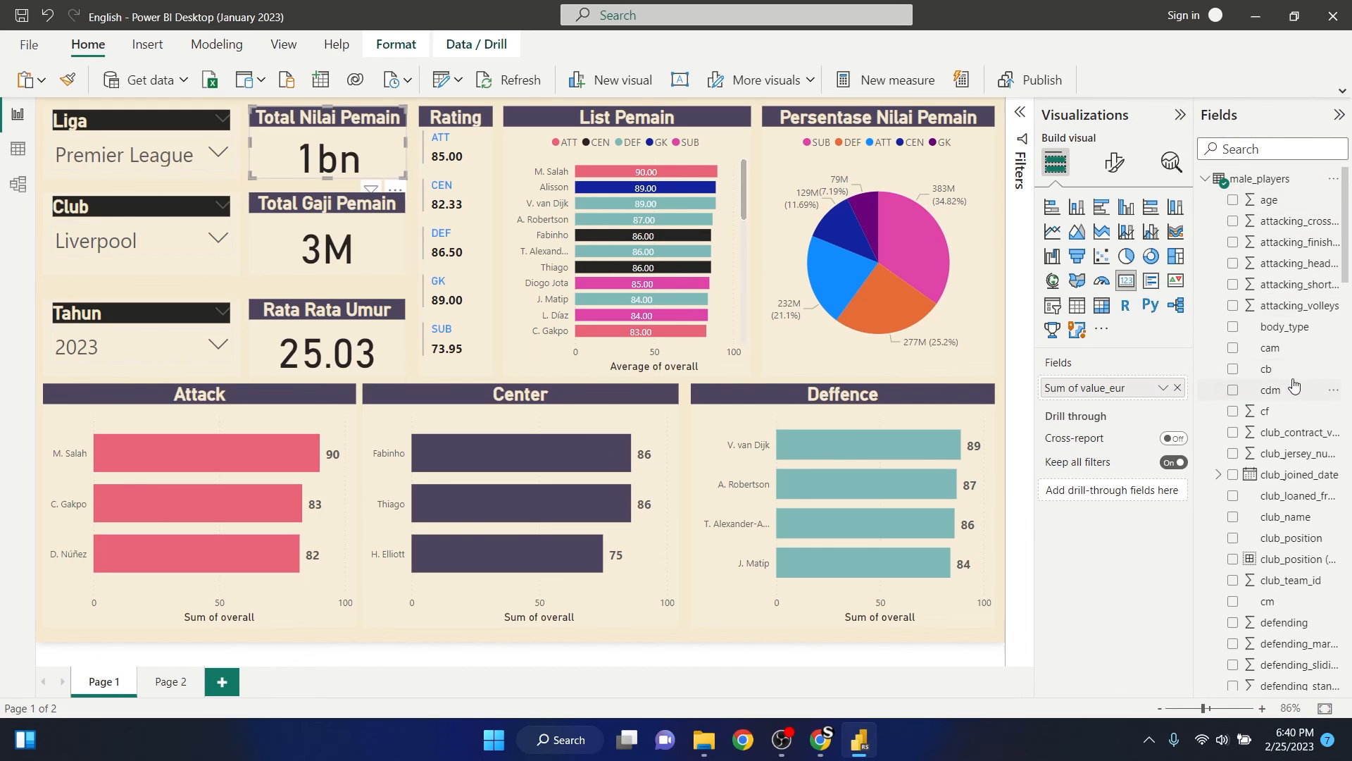
{"action": "left_click", "coordinate": [1264, 149]}
{"action": "type", "text": "valu"}
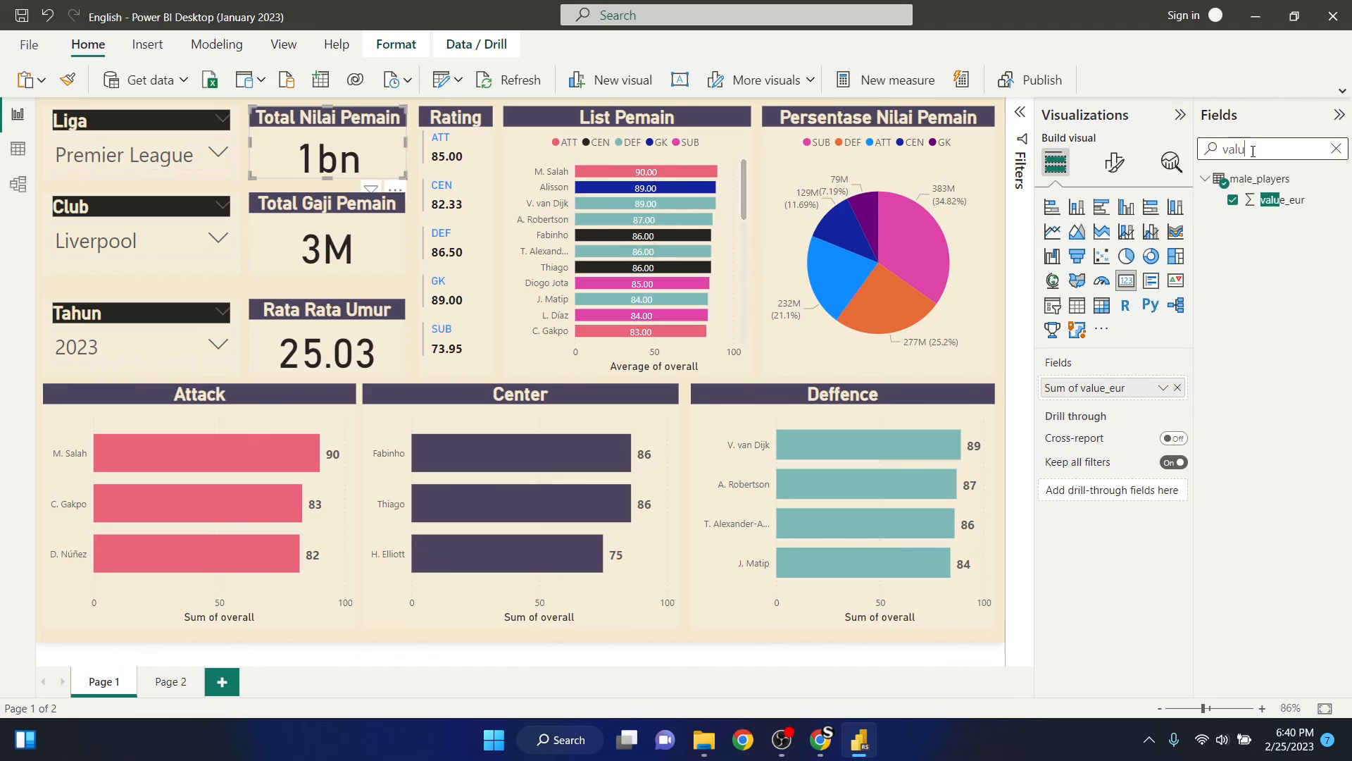
{"action": "type", "text": "e"}
{"action": "left_click", "coordinate": [1295, 204]}
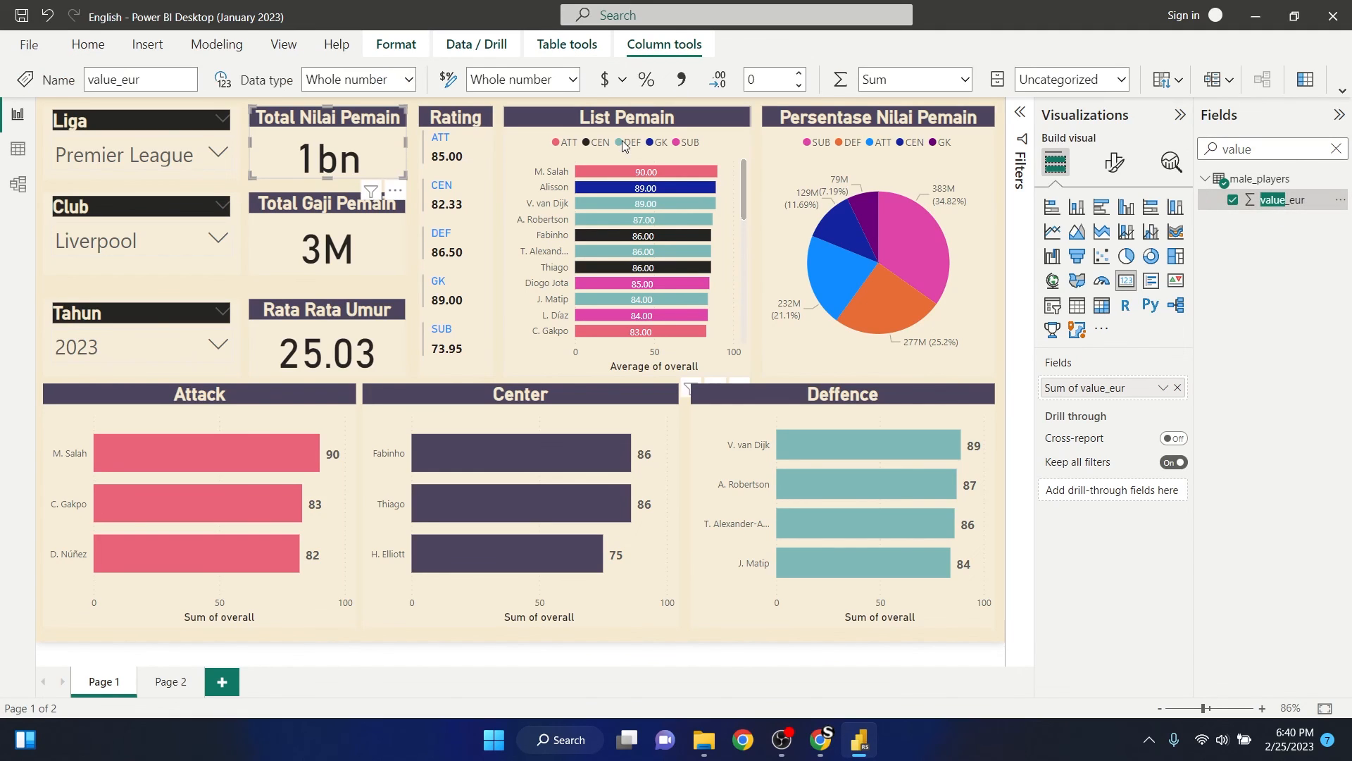
{"action": "left_click", "coordinate": [623, 79]}
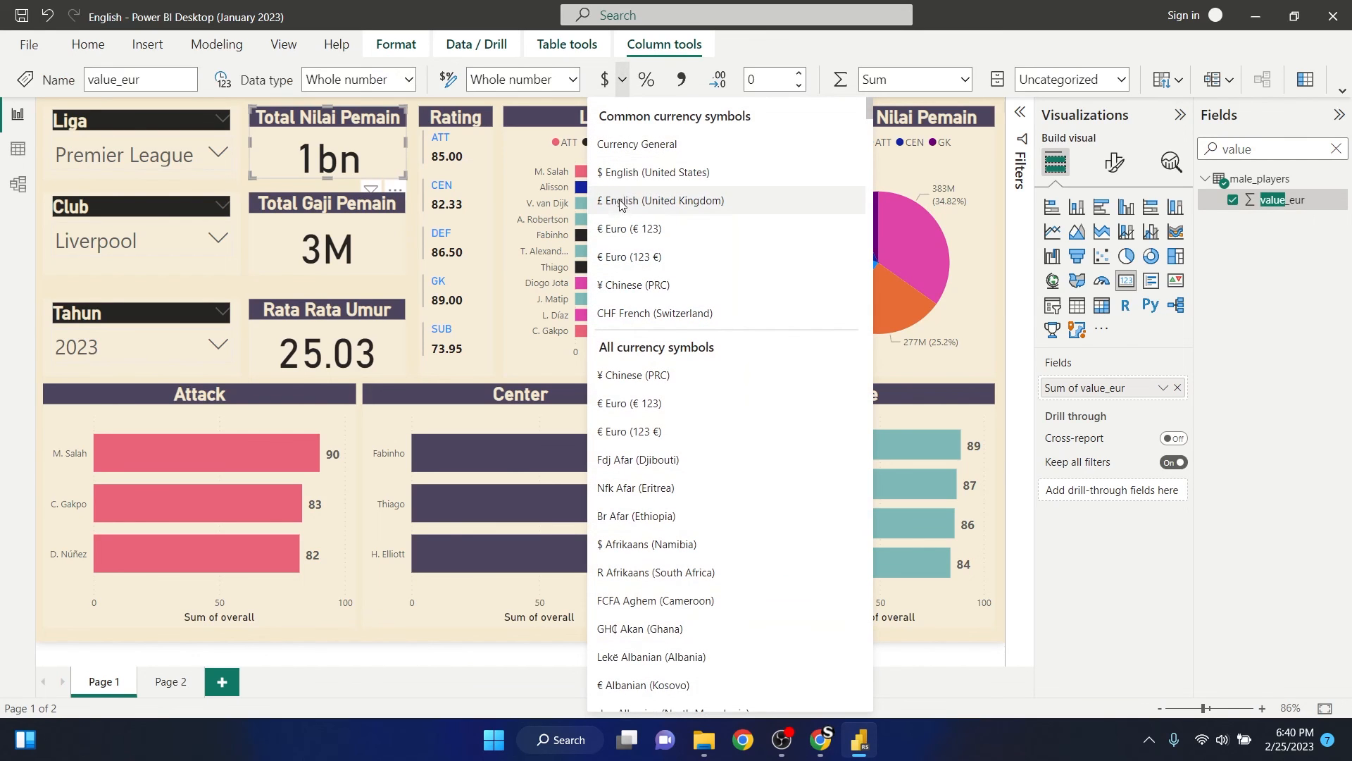
{"action": "left_click", "coordinate": [649, 232]}
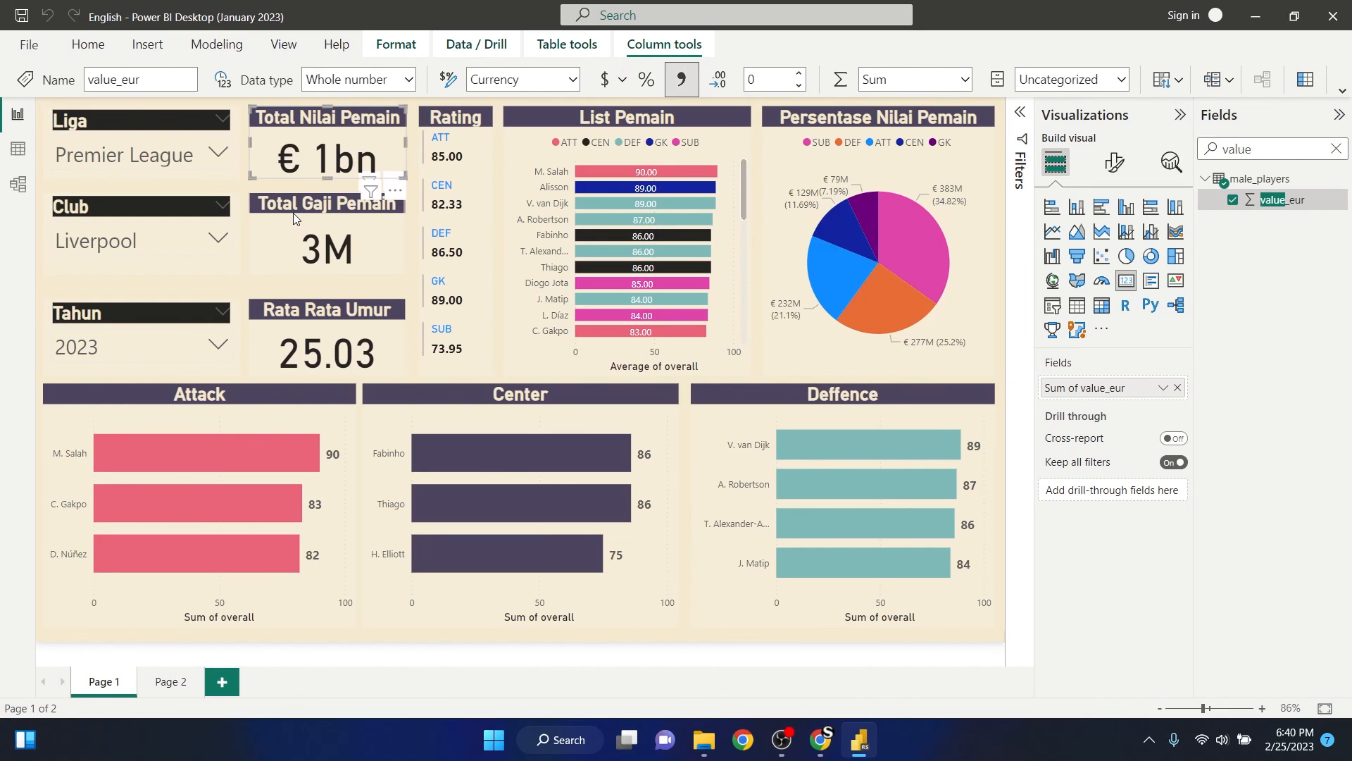
- Find the Total Gaji Pemain card's wage_eur field by searching "wage" and format it as € Euro (€ 123)
{"action": "left_click", "coordinate": [366, 230]}
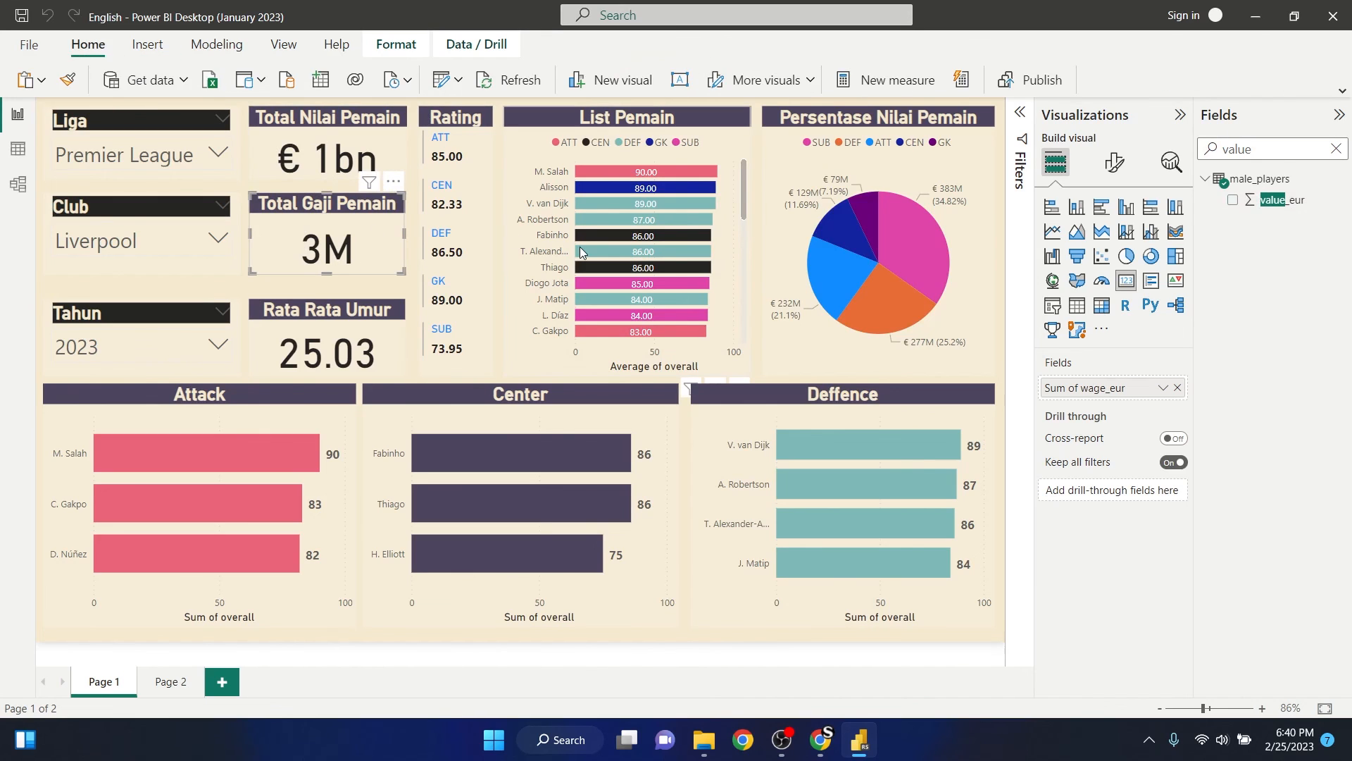
{"action": "left_click", "coordinate": [1336, 149]}
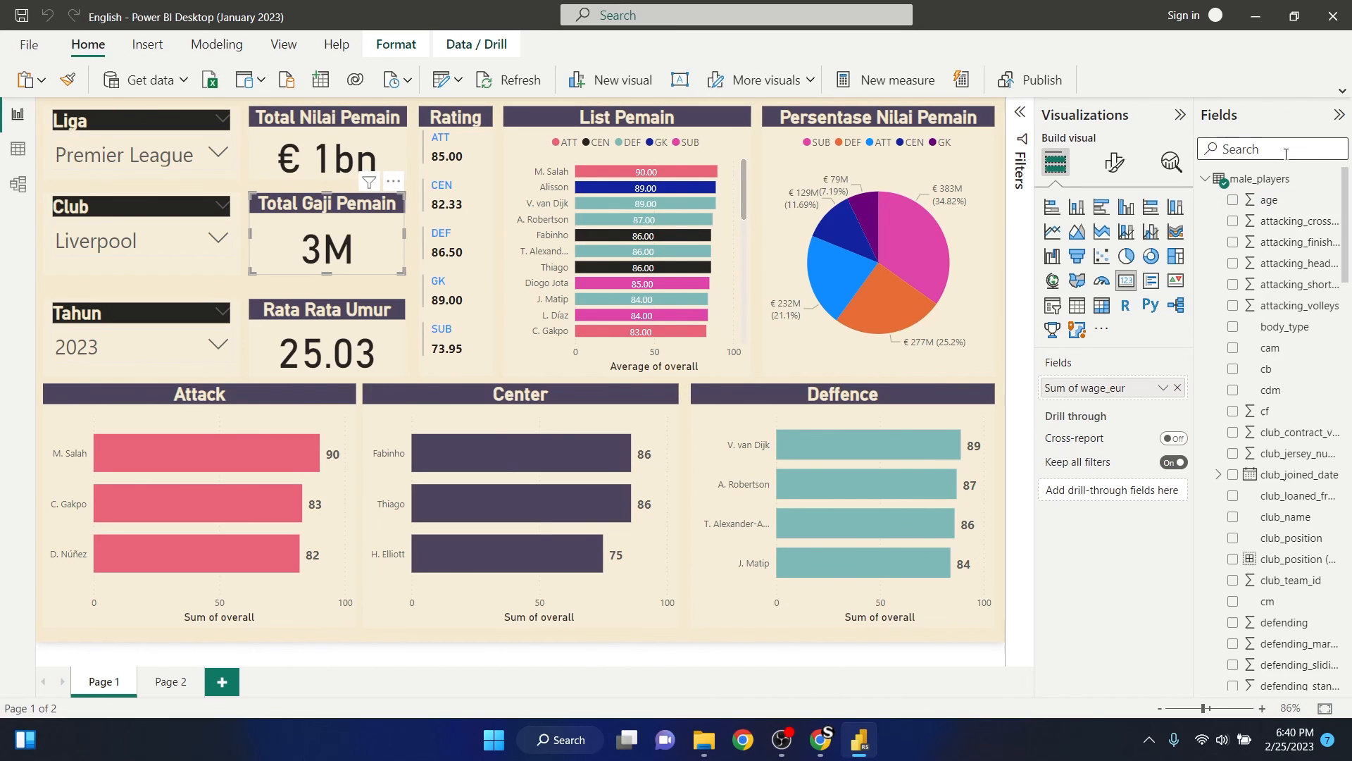
{"action": "left_click", "coordinate": [1278, 154]}
{"action": "type", "text": "wage"}
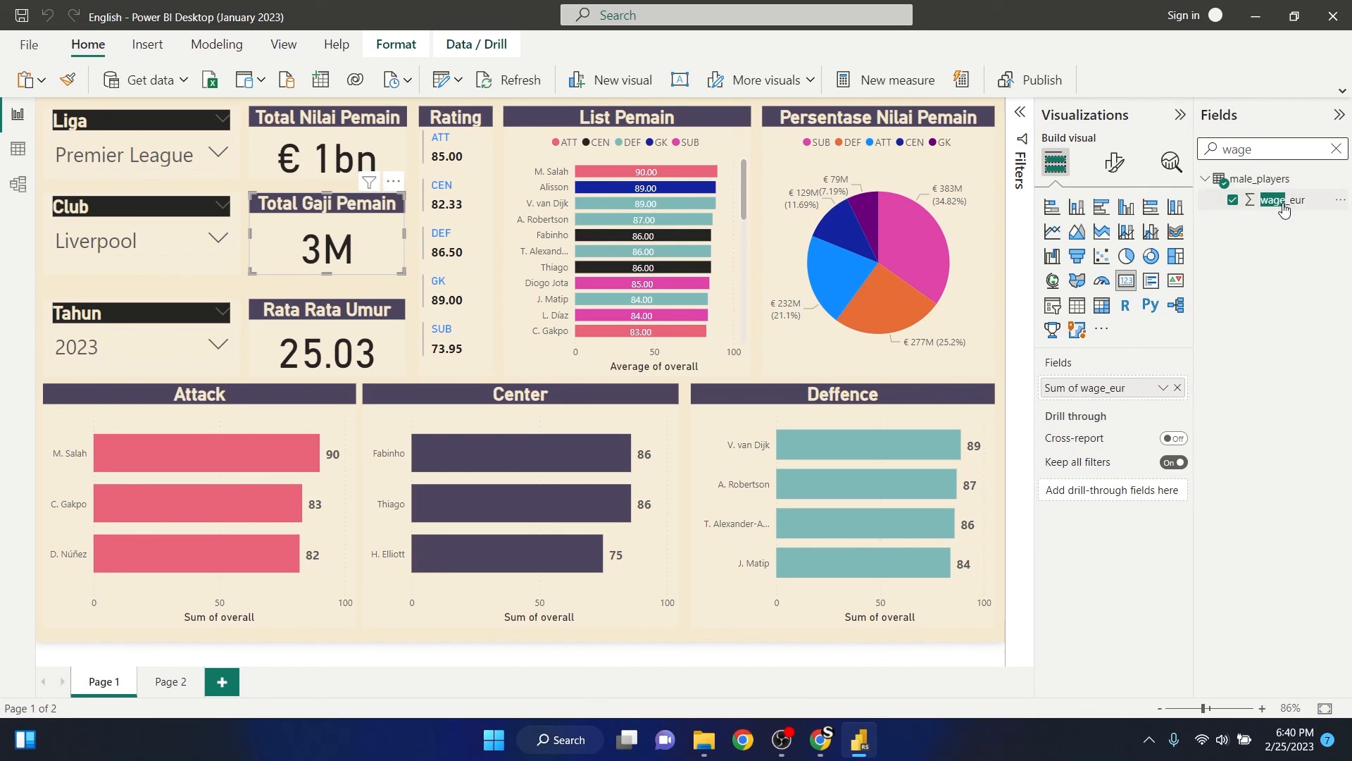
{"action": "left_click", "coordinate": [1281, 203]}
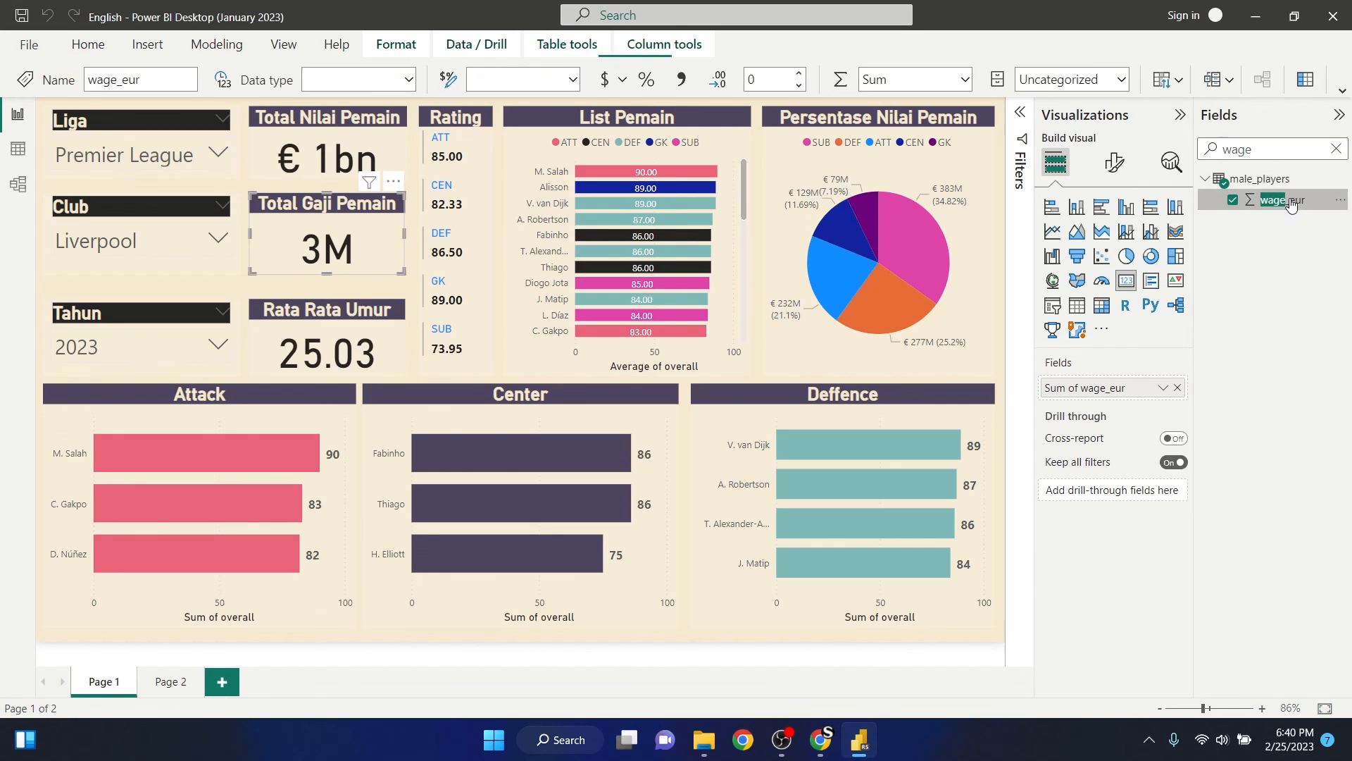
{"action": "left_click", "coordinate": [622, 80]}
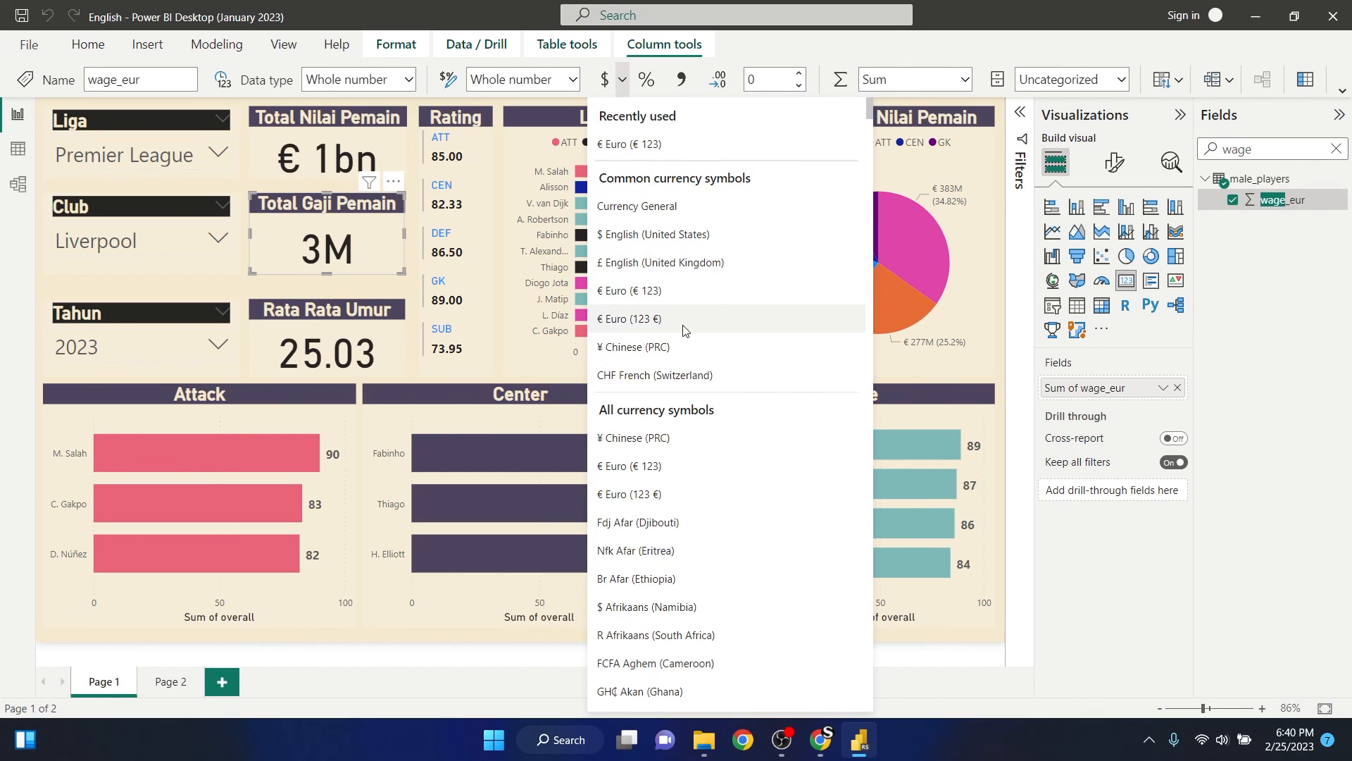
{"action": "left_click", "coordinate": [669, 296]}
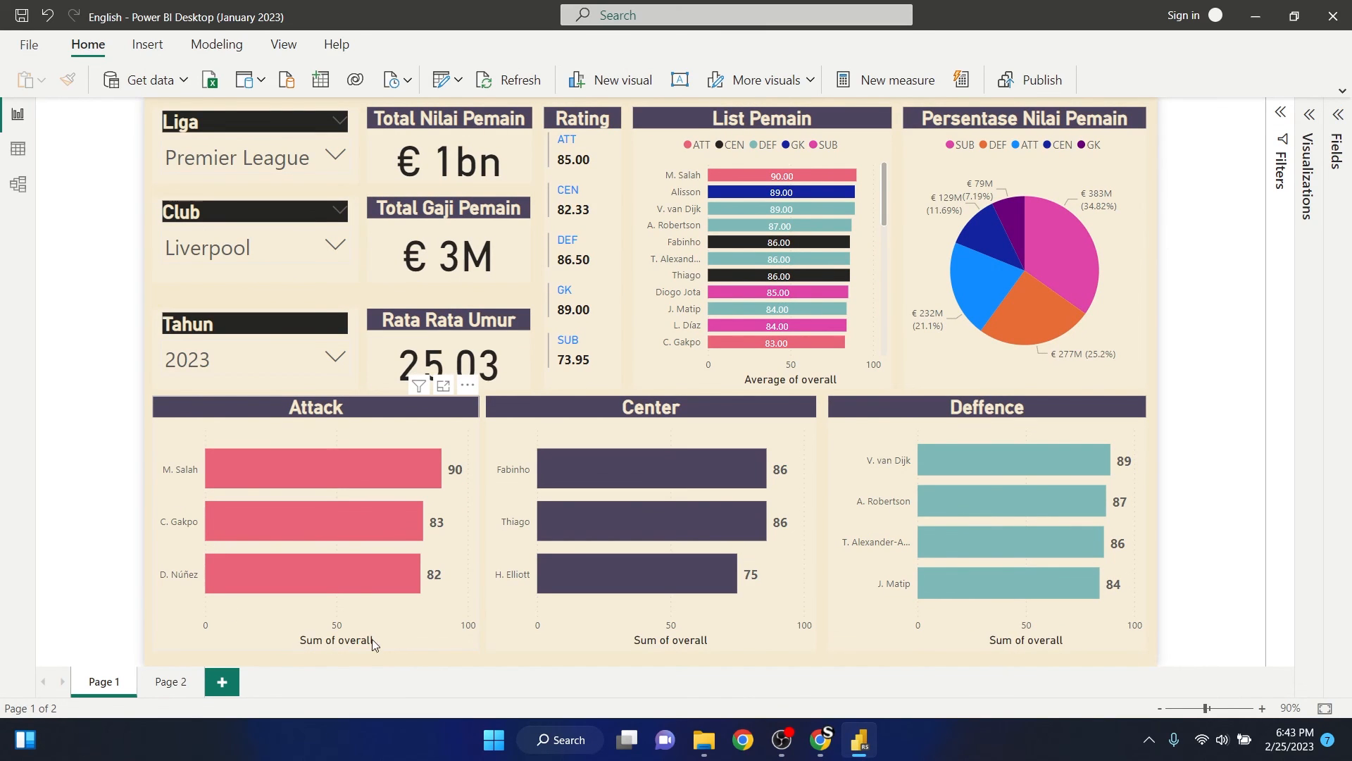
- Select the Attack chart, expand the Fields and Visualizations panes, and change its X-axis overall aggregation to Average
{"action": "left_click", "coordinate": [390, 628]}
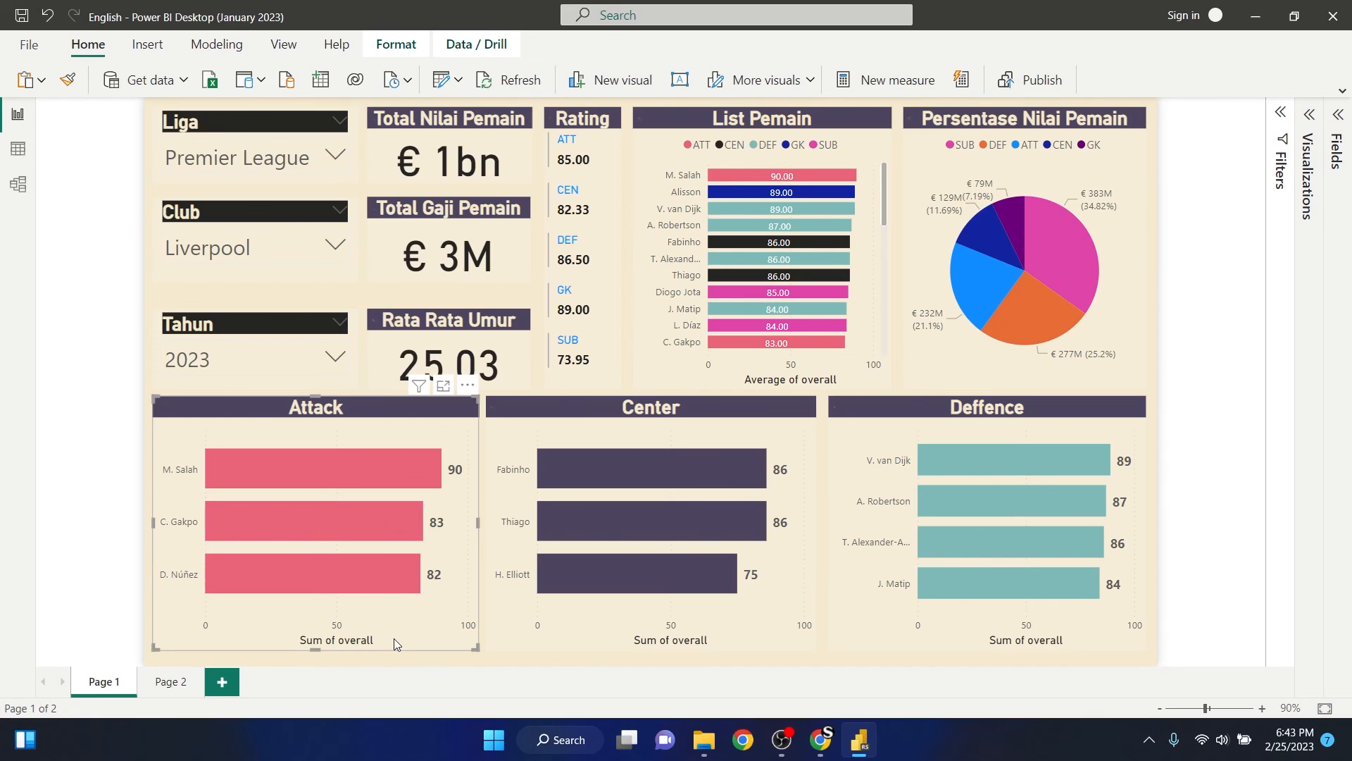
{"action": "left_click", "coordinate": [1337, 116]}
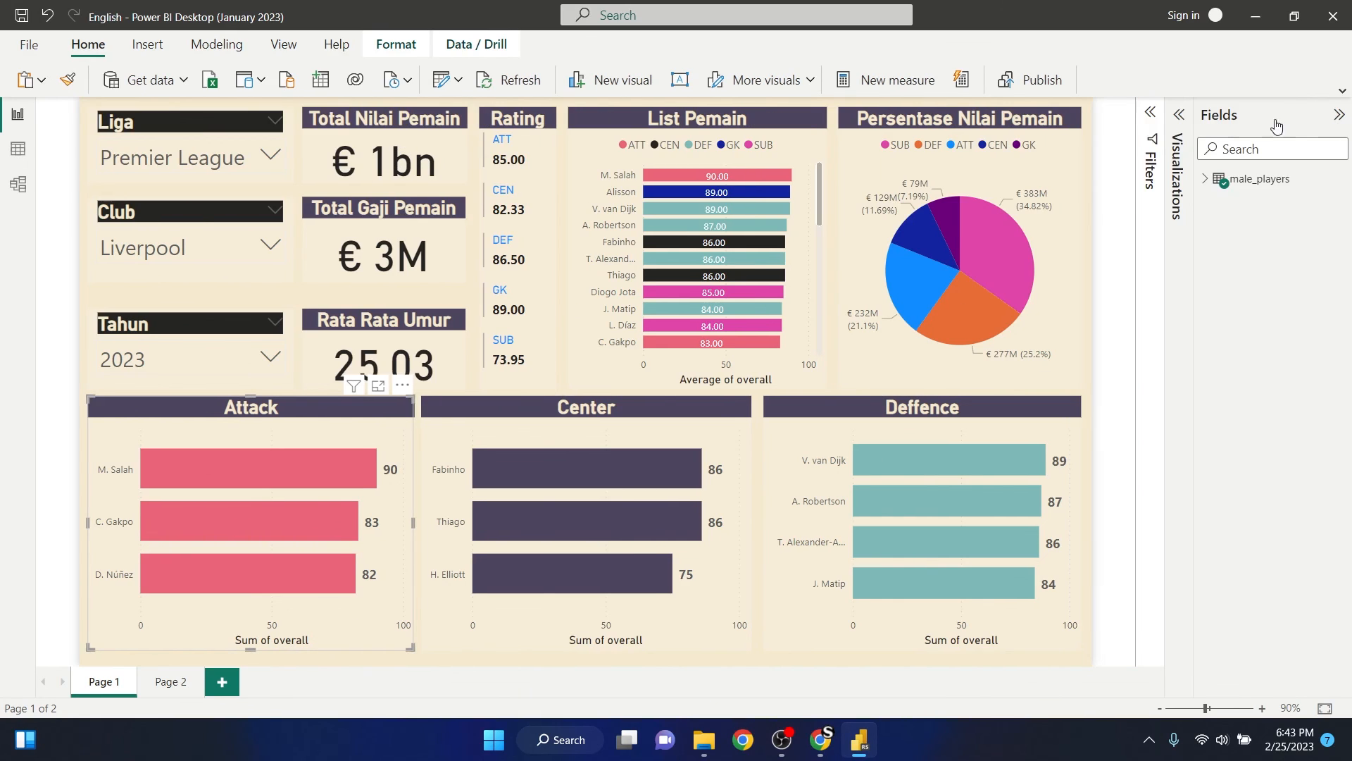
{"action": "left_click", "coordinate": [1179, 114]}
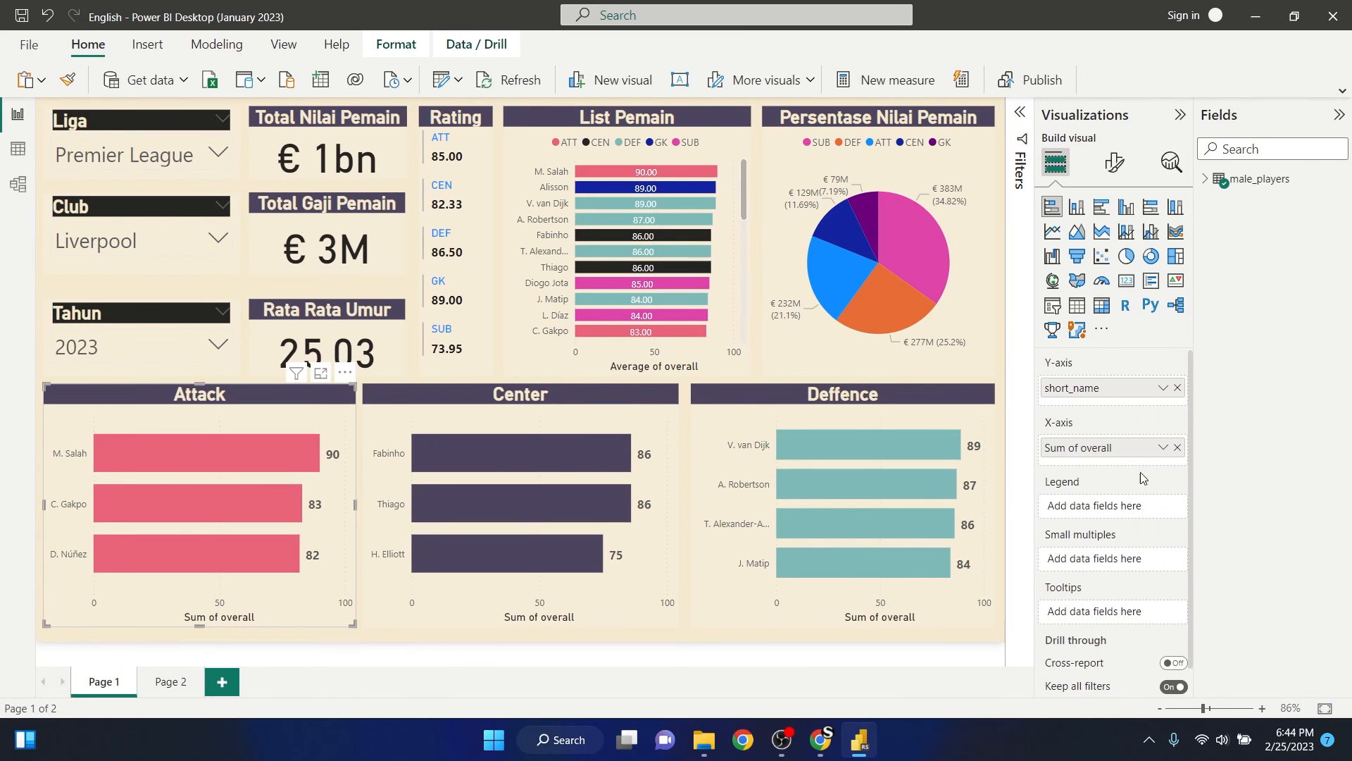
{"action": "left_click", "coordinate": [1161, 449]}
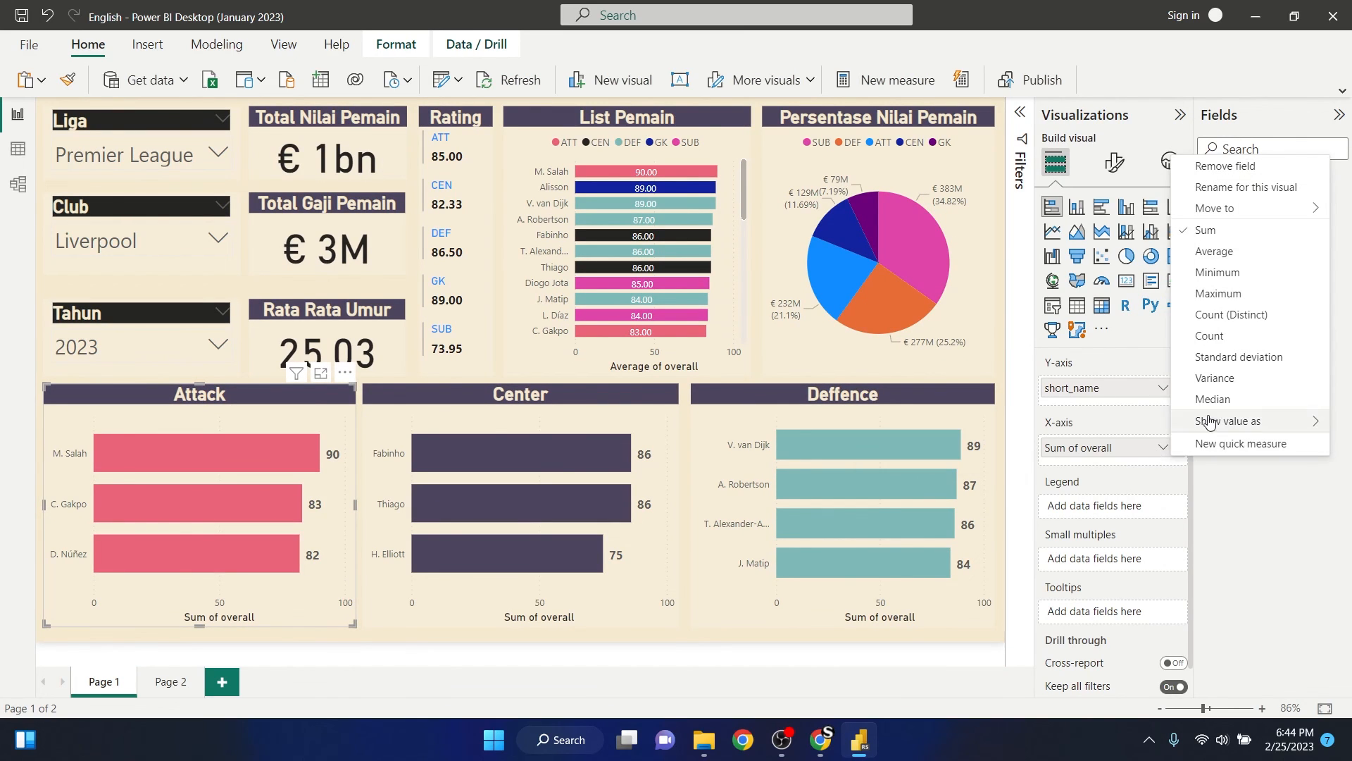
{"action": "left_click", "coordinate": [1234, 254]}
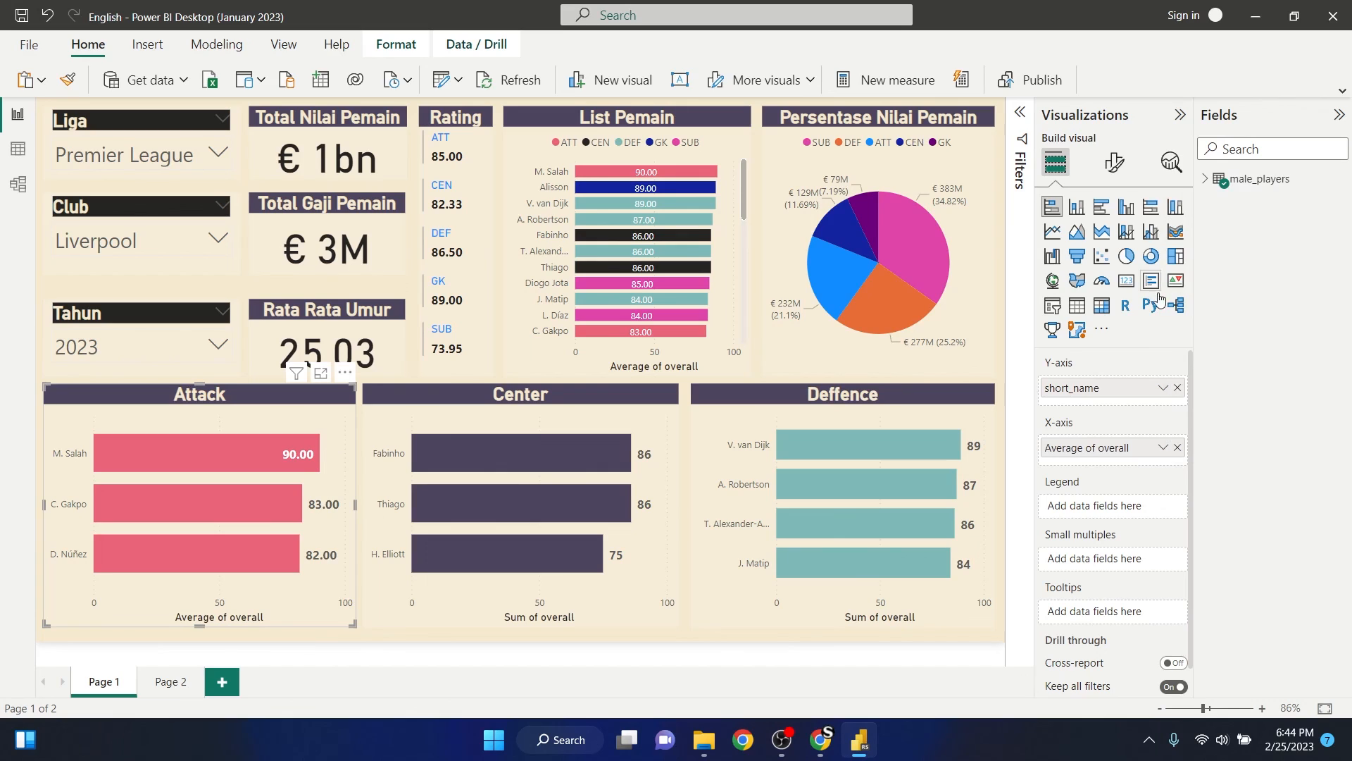
- Change the Center chart's X-axis overall aggregation to Average
{"action": "left_click", "coordinate": [600, 608]}
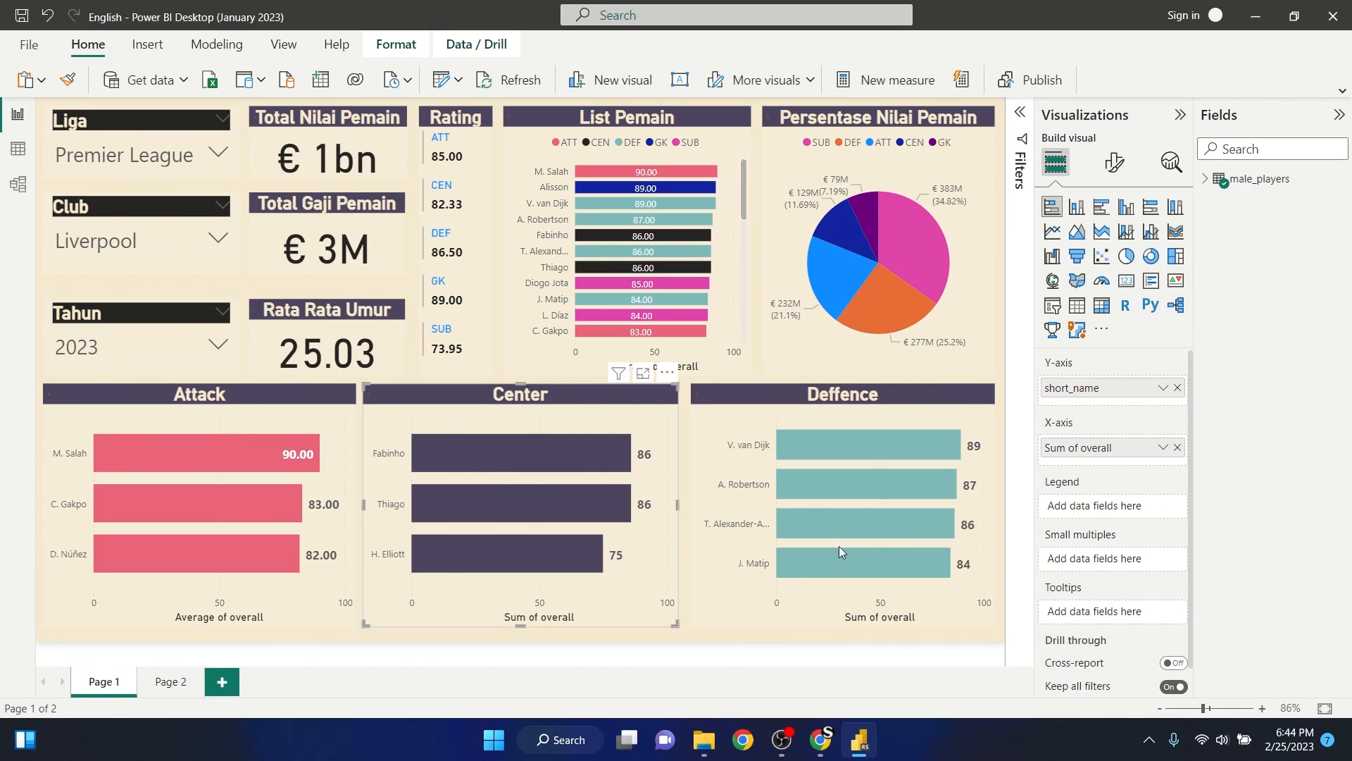
{"action": "left_click", "coordinate": [1163, 447]}
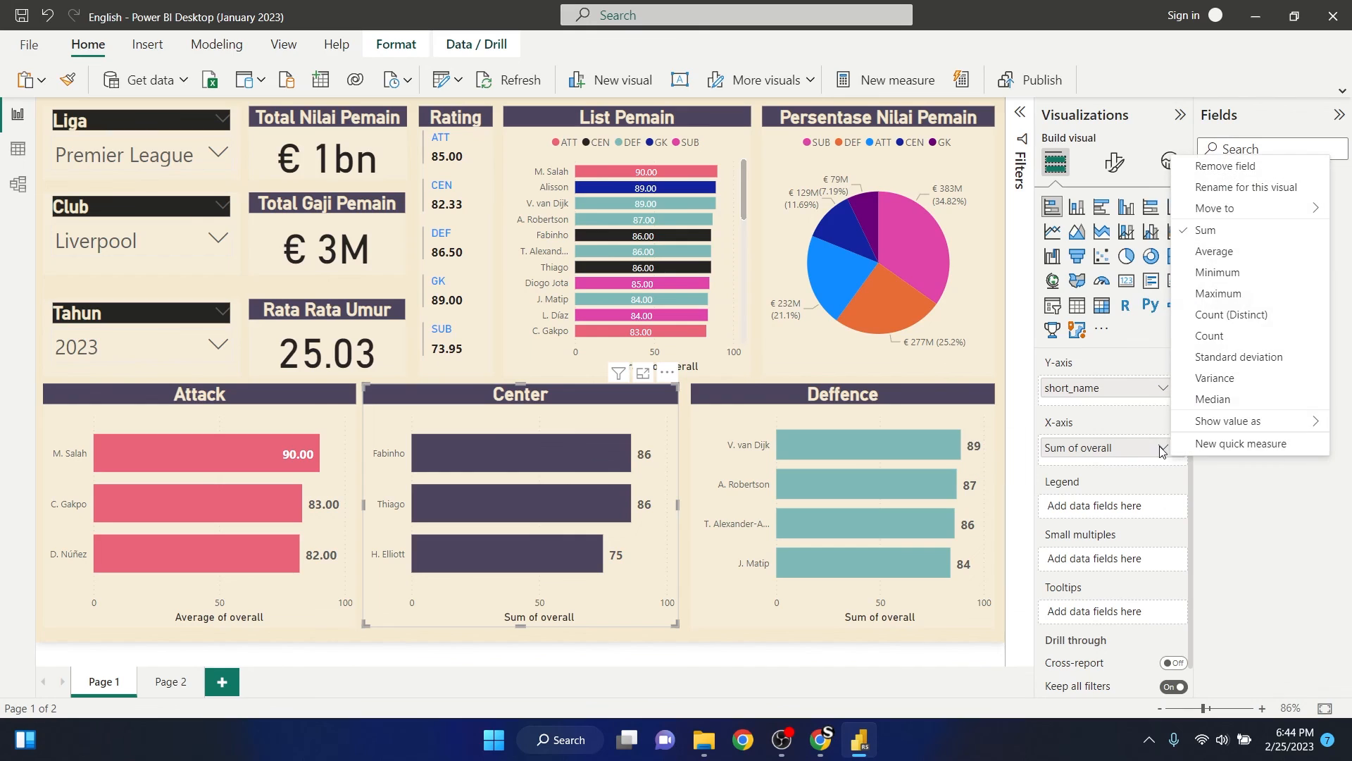
{"action": "left_click", "coordinate": [1233, 252]}
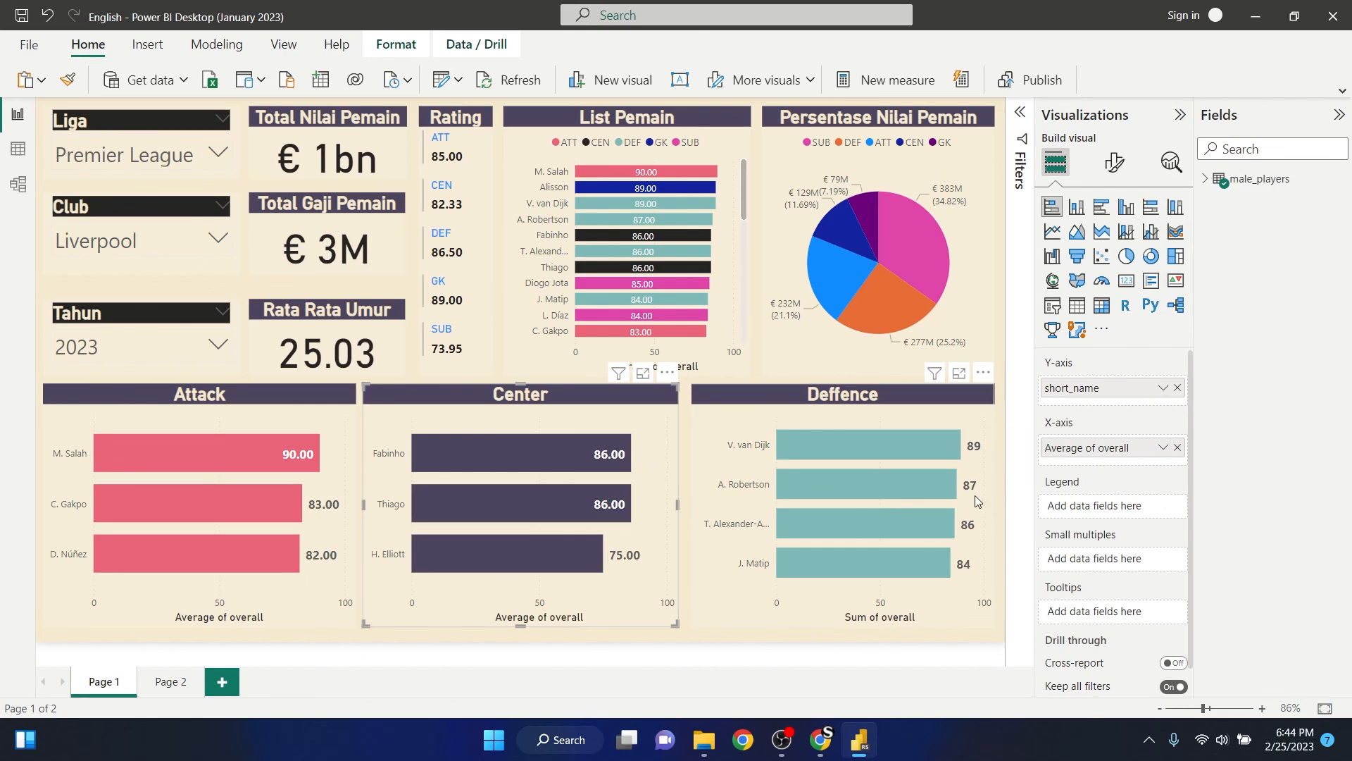
- Undo the accidental move of the Deffence chart and change its X-axis overall aggregation to Average
{"action": "left_click", "coordinate": [784, 598]}
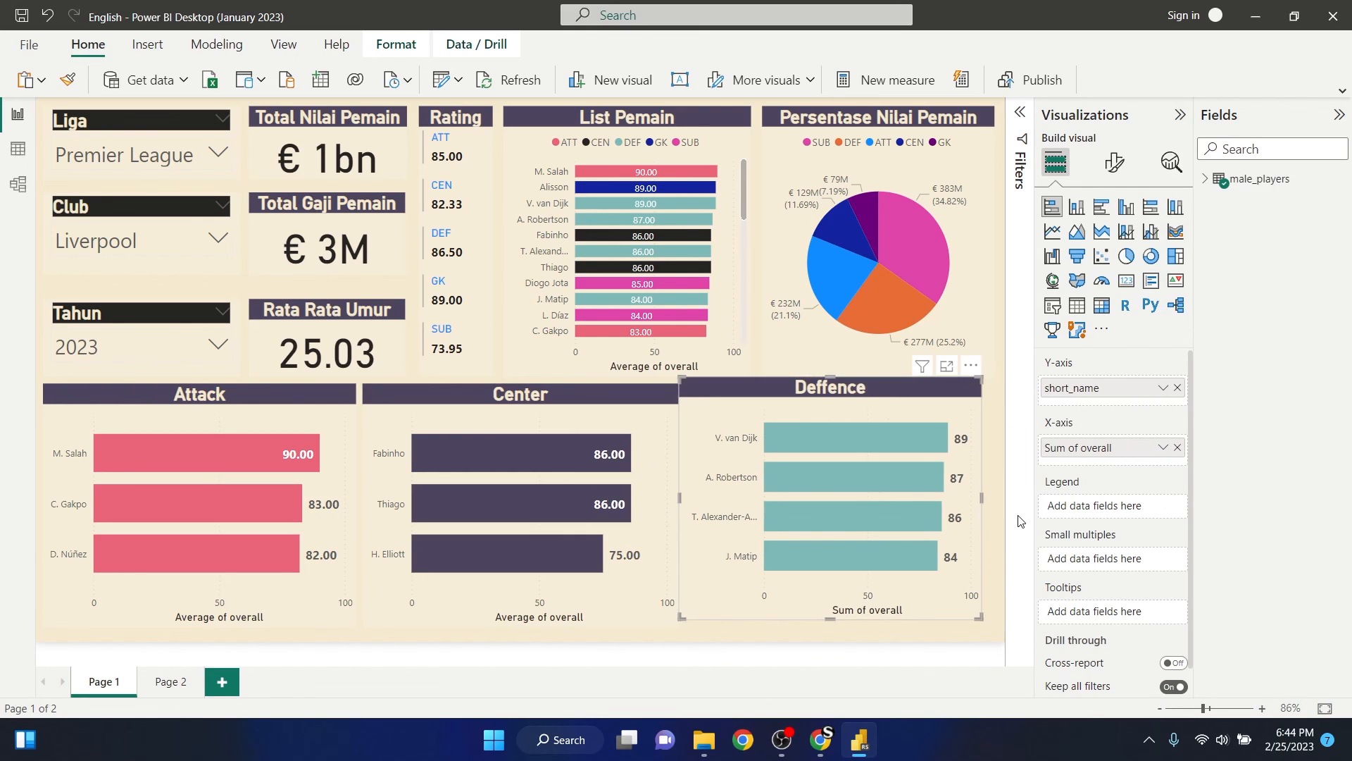
{"action": "key", "text": "ctrl+z"}
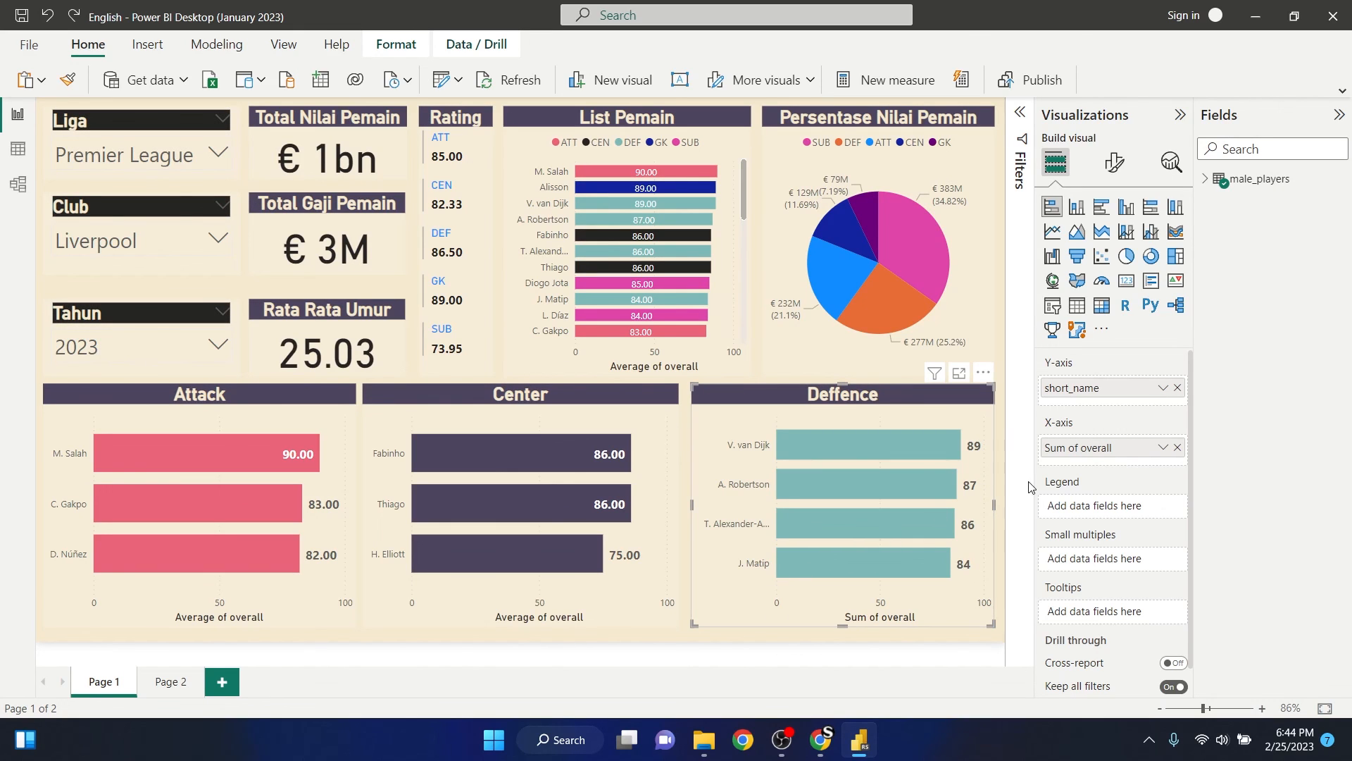
{"action": "left_click", "coordinate": [1163, 448]}
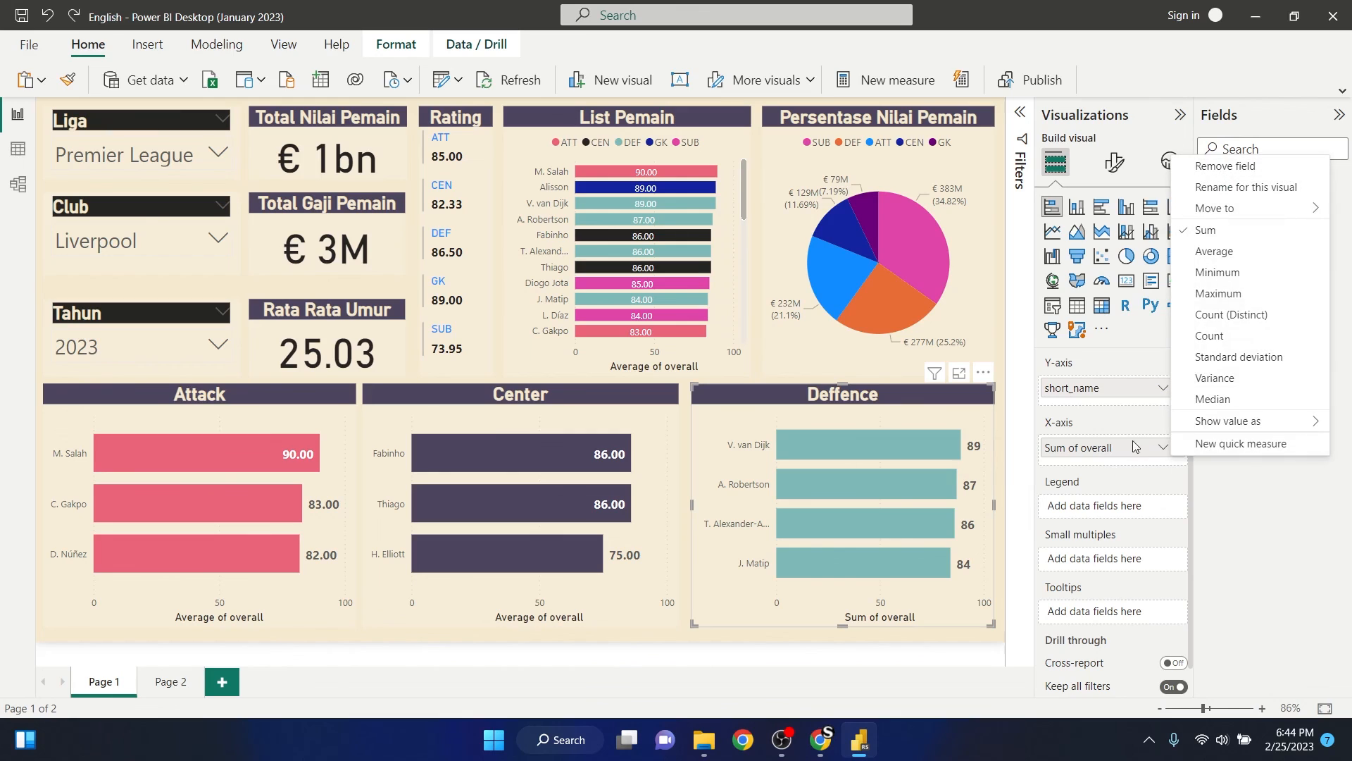
{"action": "left_click", "coordinate": [1234, 253]}
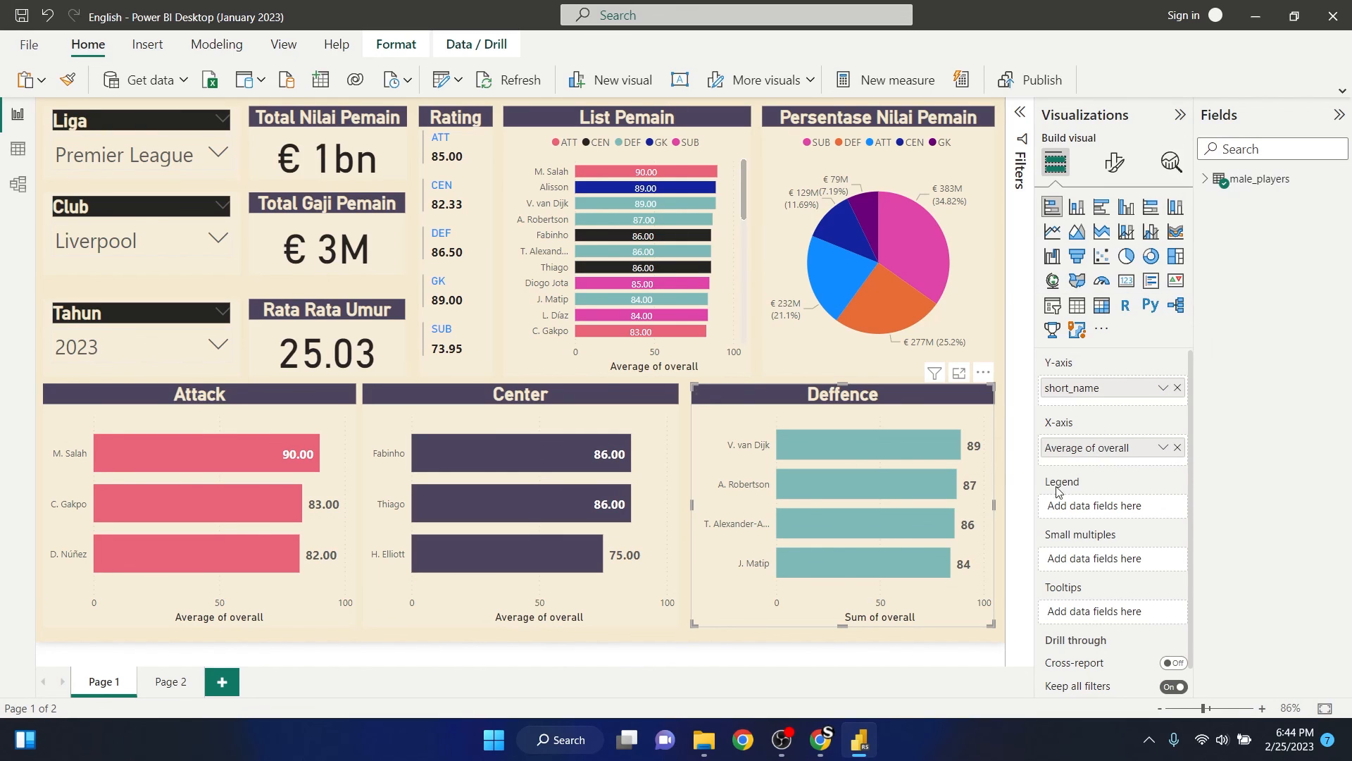
- Deselect the Deffence chart and collapse the Visualizations and Fields panes
{"action": "left_click", "coordinate": [928, 659]}
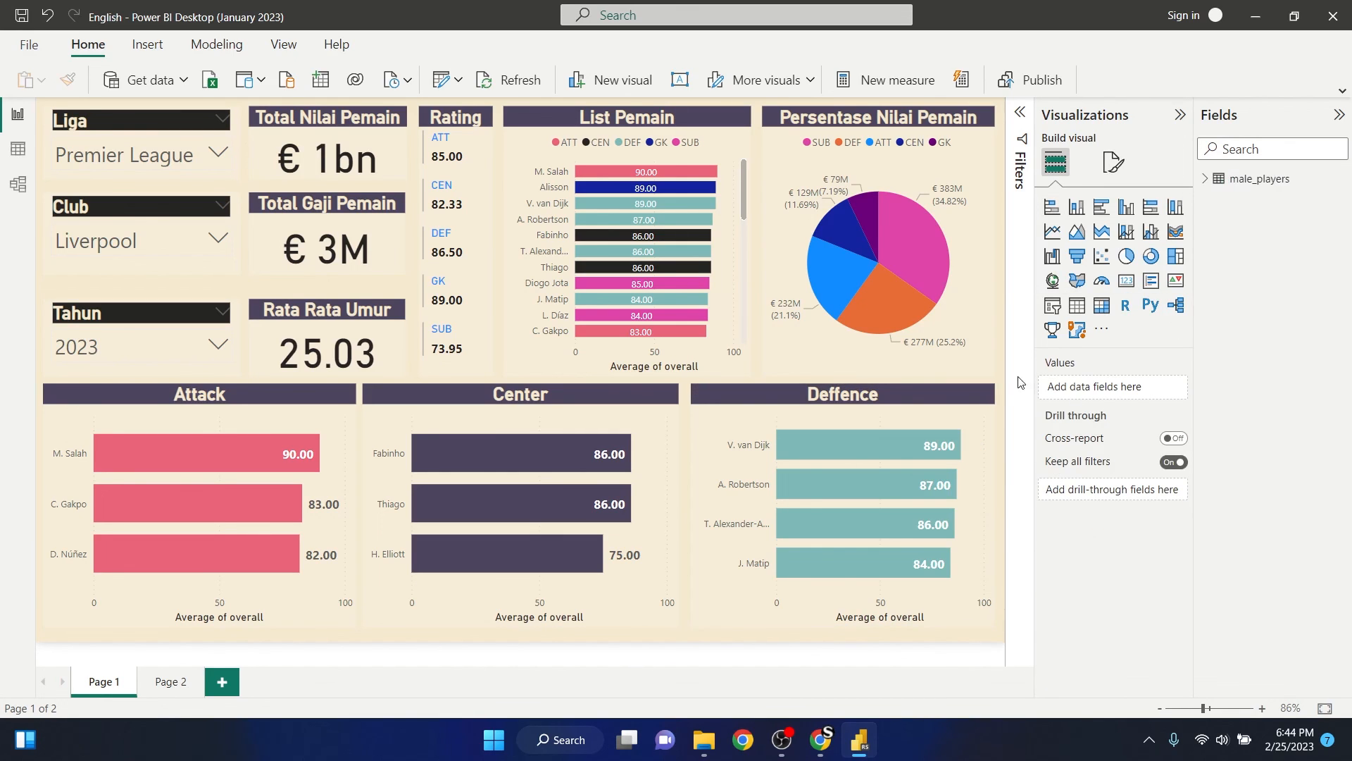
{"action": "left_click", "coordinate": [1178, 117]}
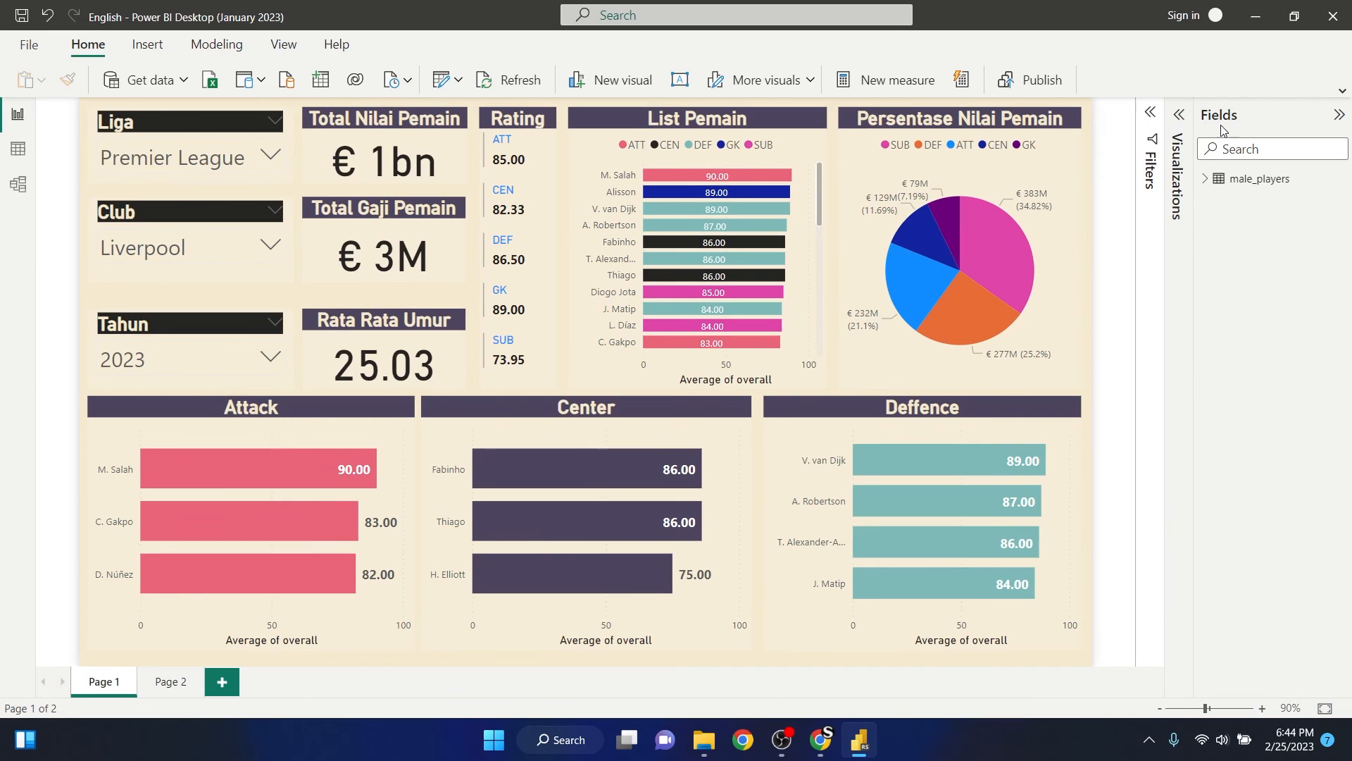
{"action": "left_click", "coordinate": [1339, 114]}
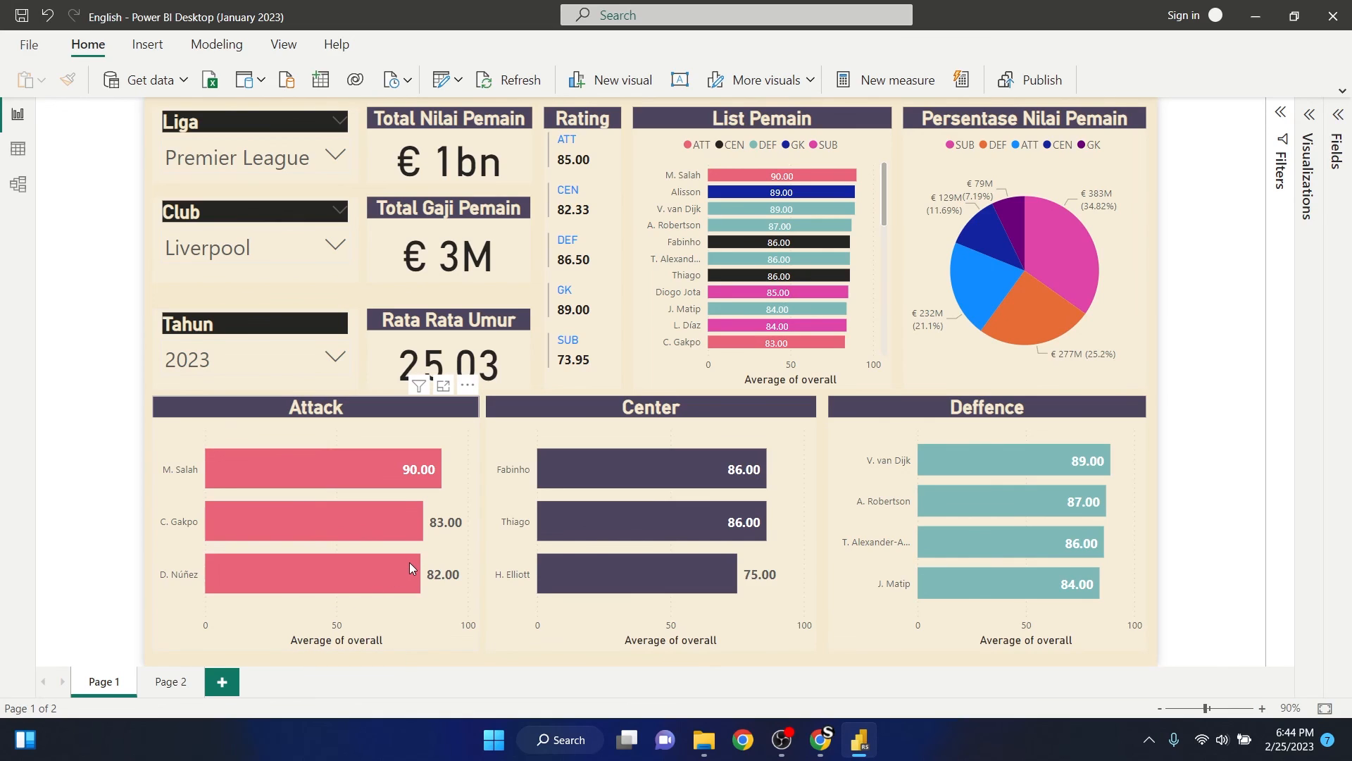
{"action": "mouse_move", "coordinate": [408, 562]}
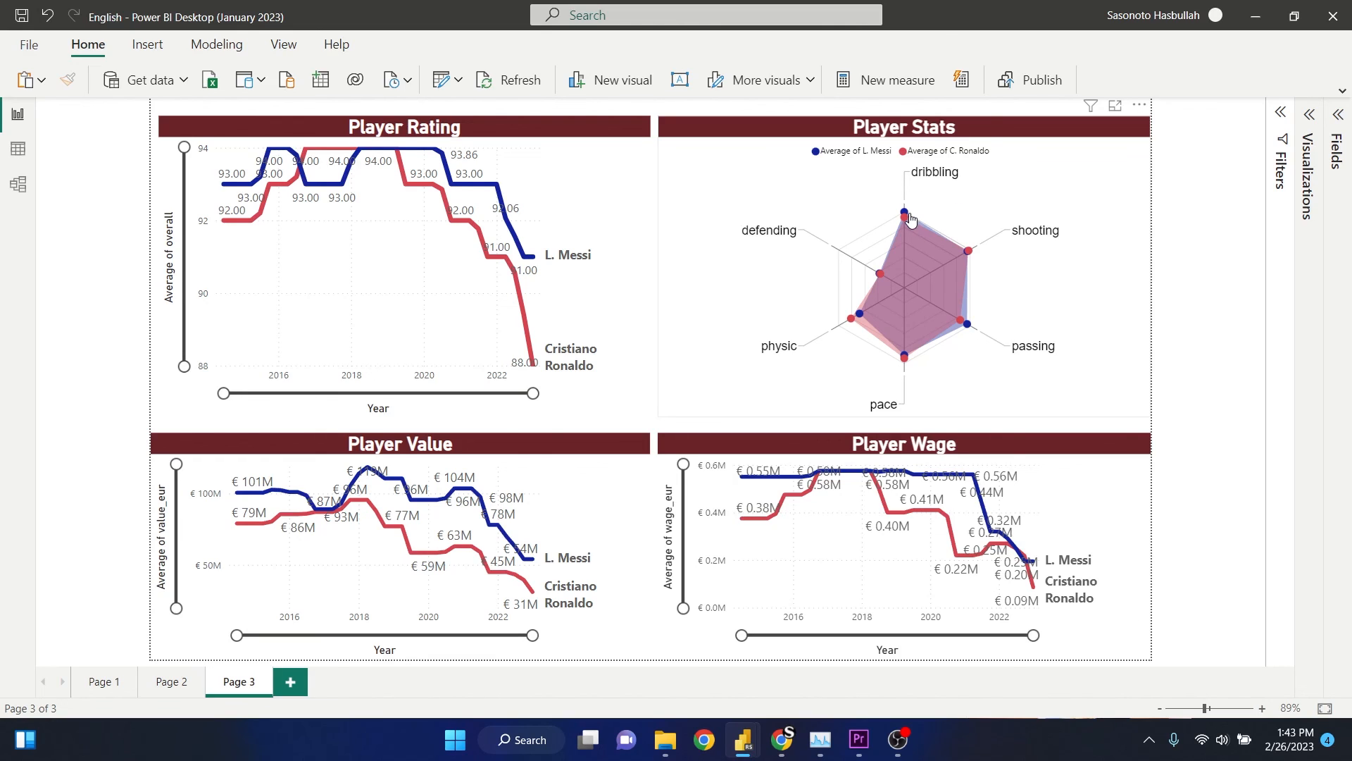
- On Page 3, examine the L. Messi and Cristiano Ronaldo data points in the Player Stats radar chart and Player Wage line chart
{"action": "mouse_move", "coordinate": [905, 217]}
{"action": "mouse_move", "coordinate": [971, 258]}
{"action": "mouse_move", "coordinate": [969, 331]}
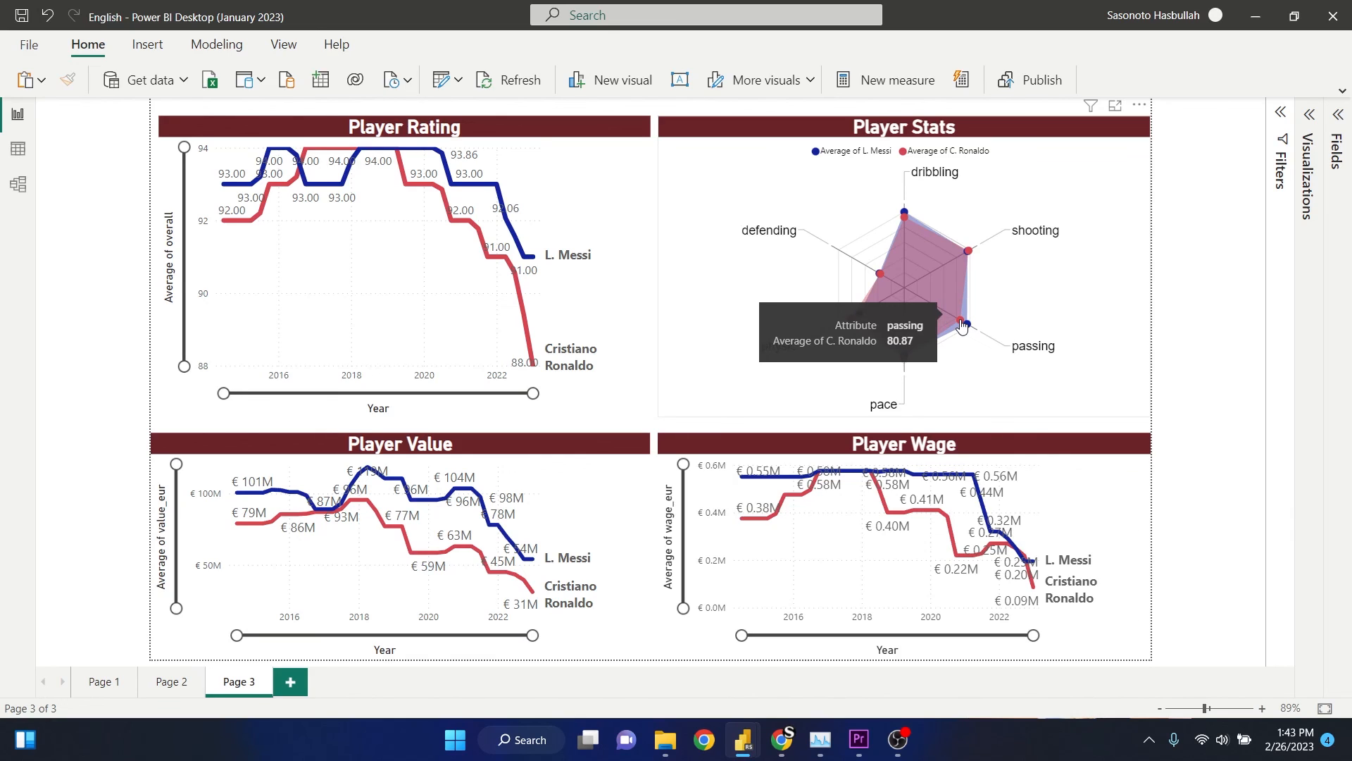
{"action": "mouse_move", "coordinate": [908, 364]}
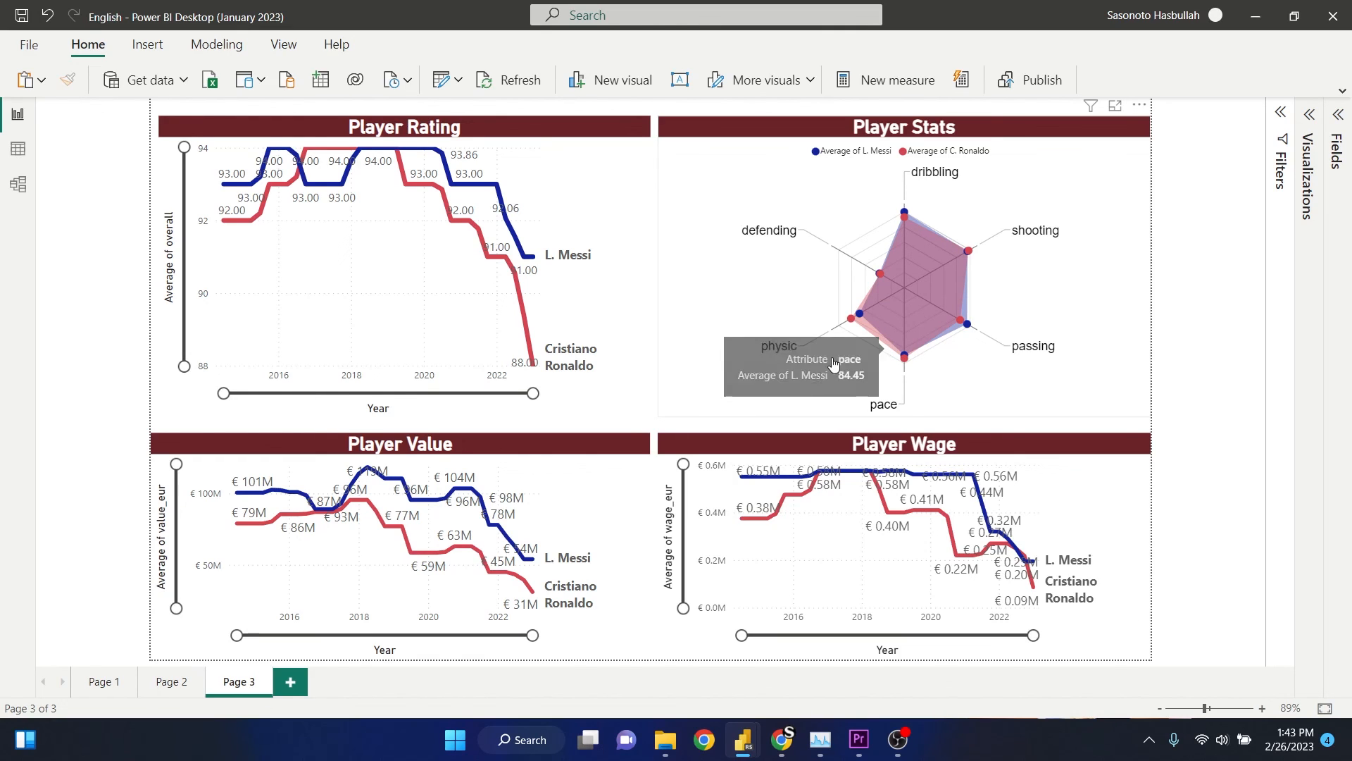
{"action": "mouse_move", "coordinate": [856, 325]}
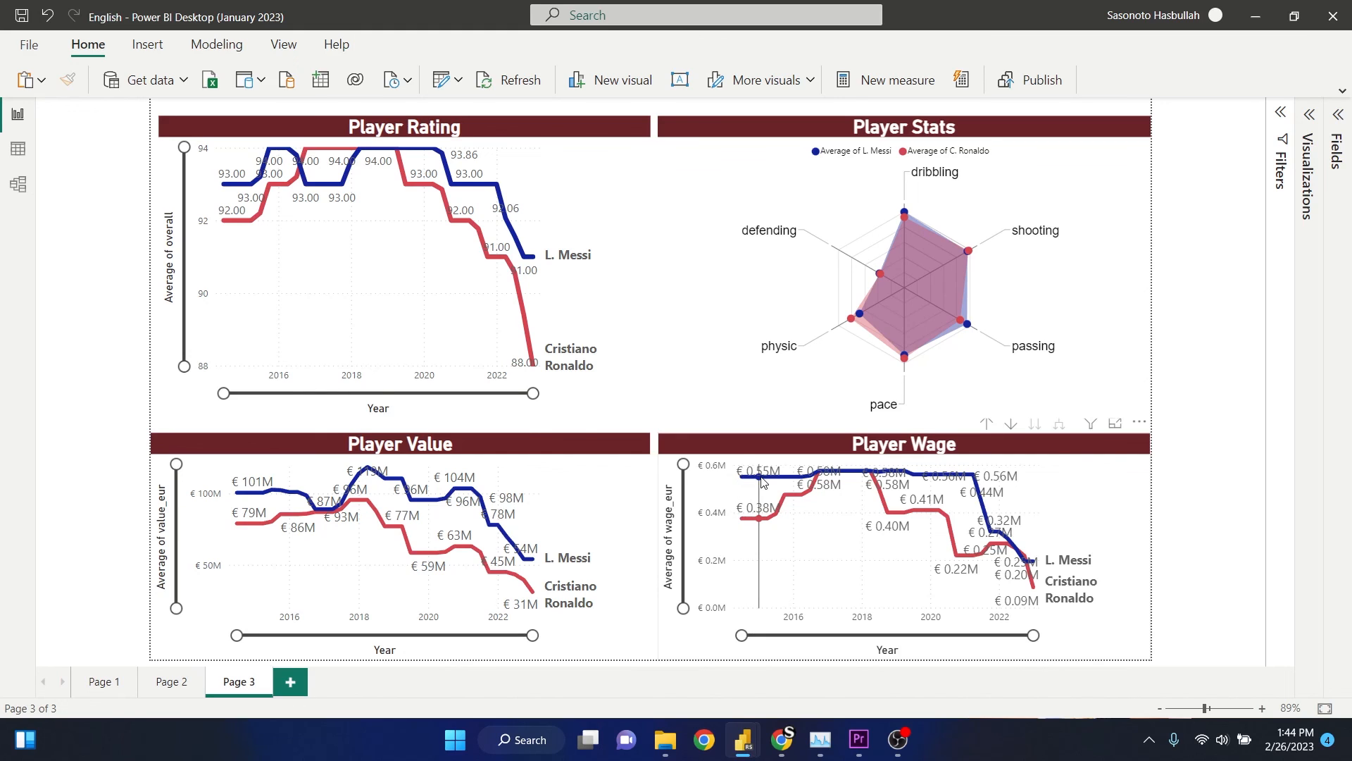
{"action": "mouse_move", "coordinate": [788, 484]}
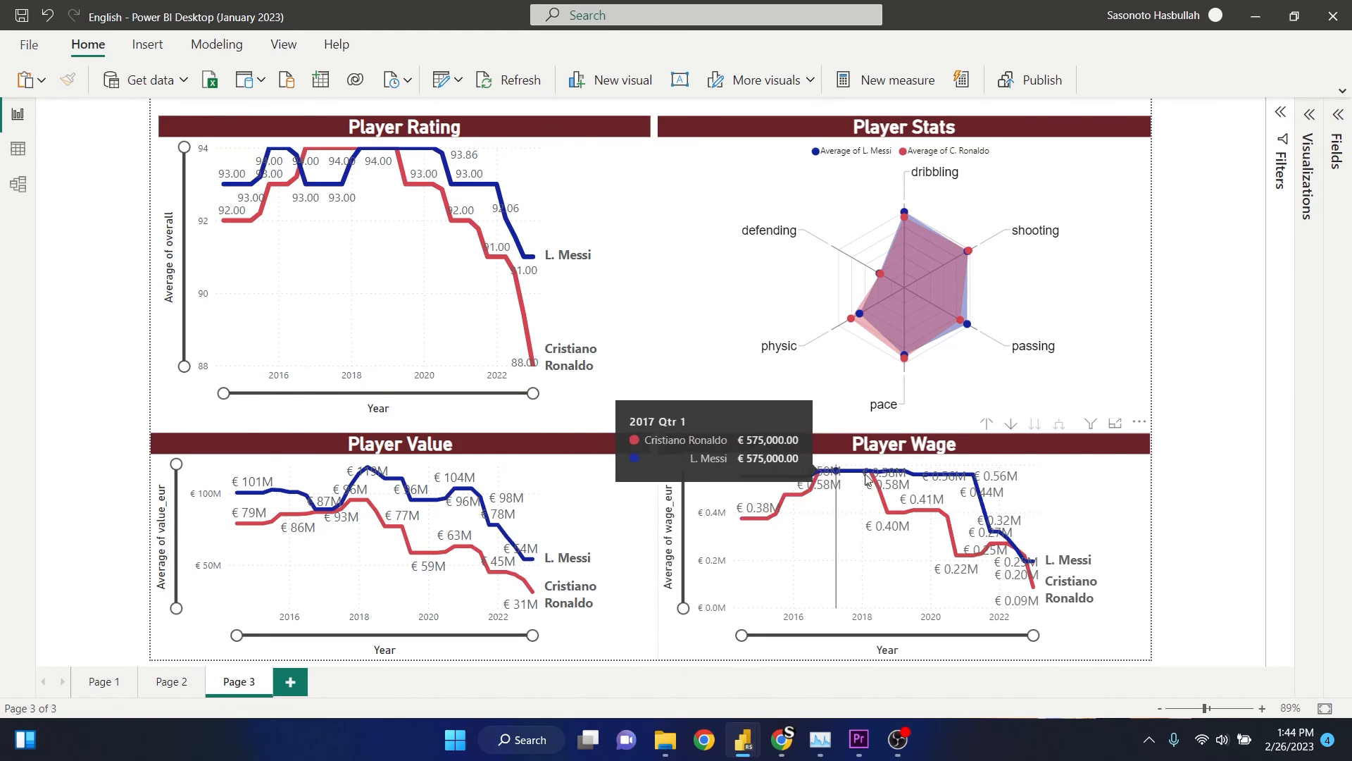